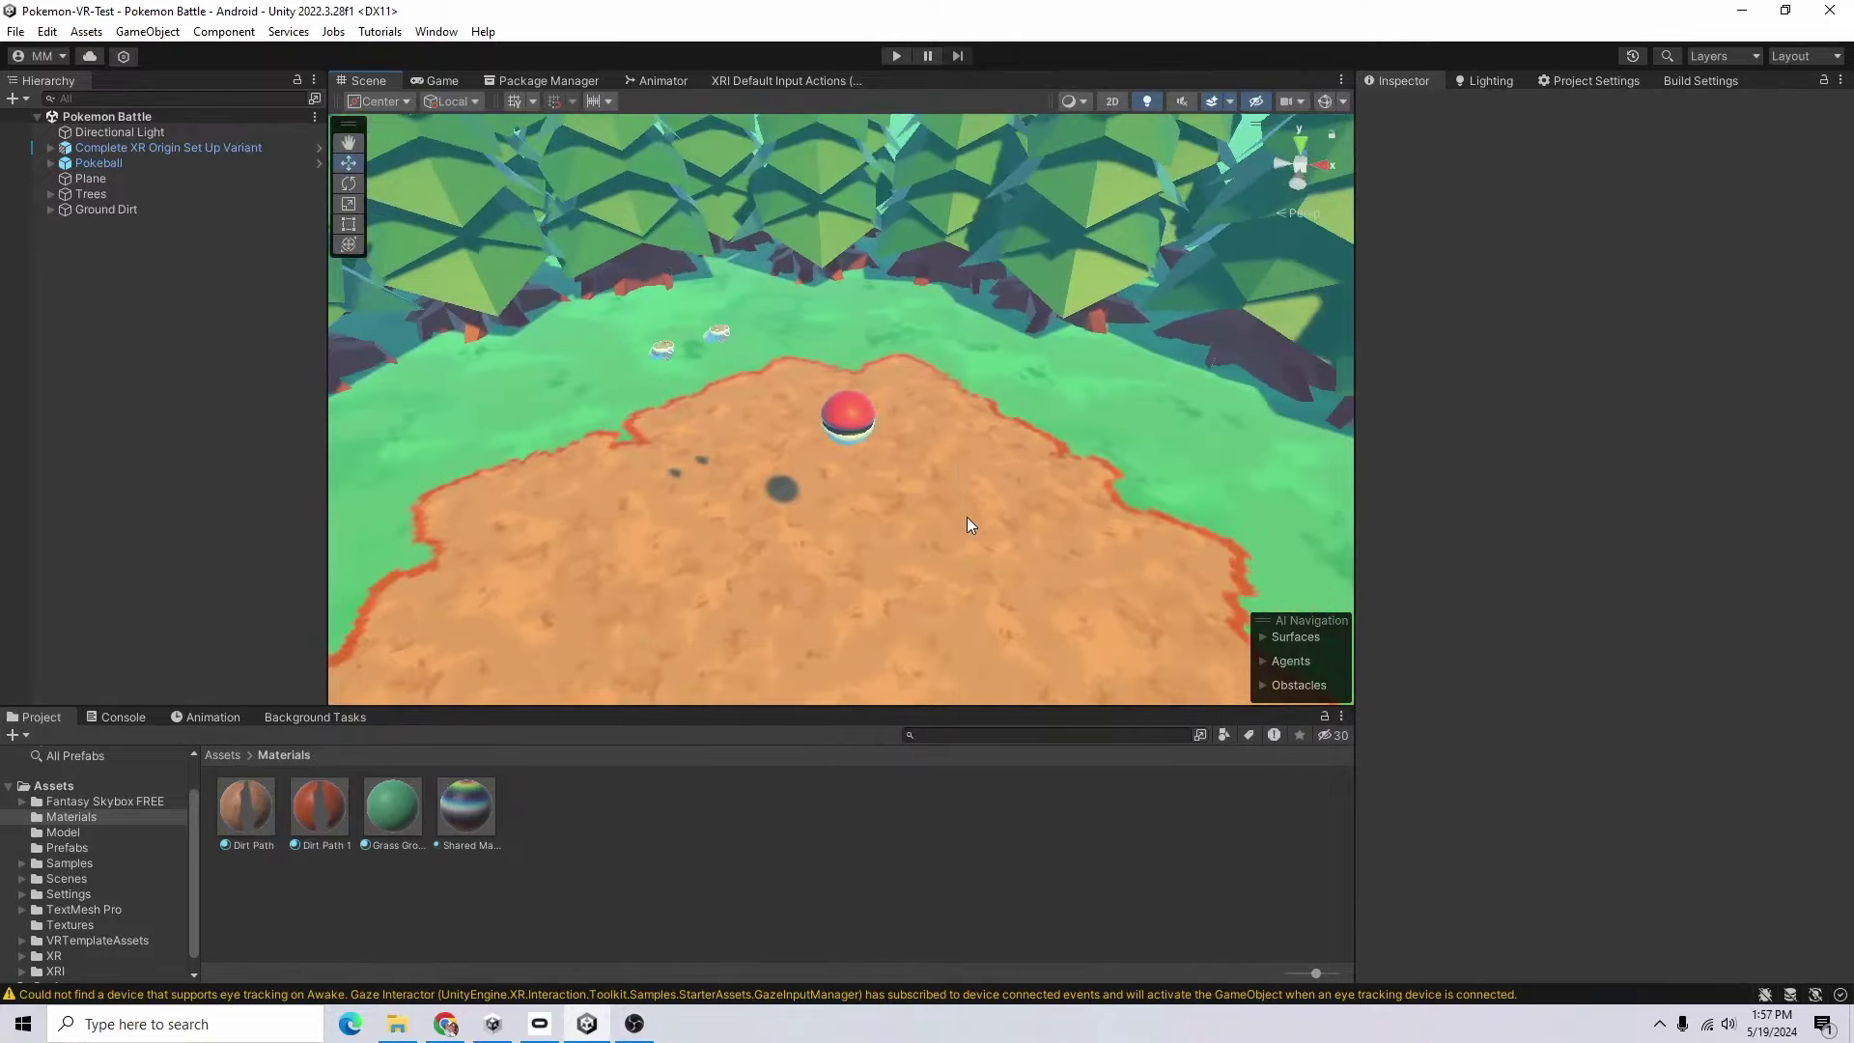
{"action": "scroll", "coordinate": [963, 550], "scroll_direction": "up", "scroll_amount": 8}
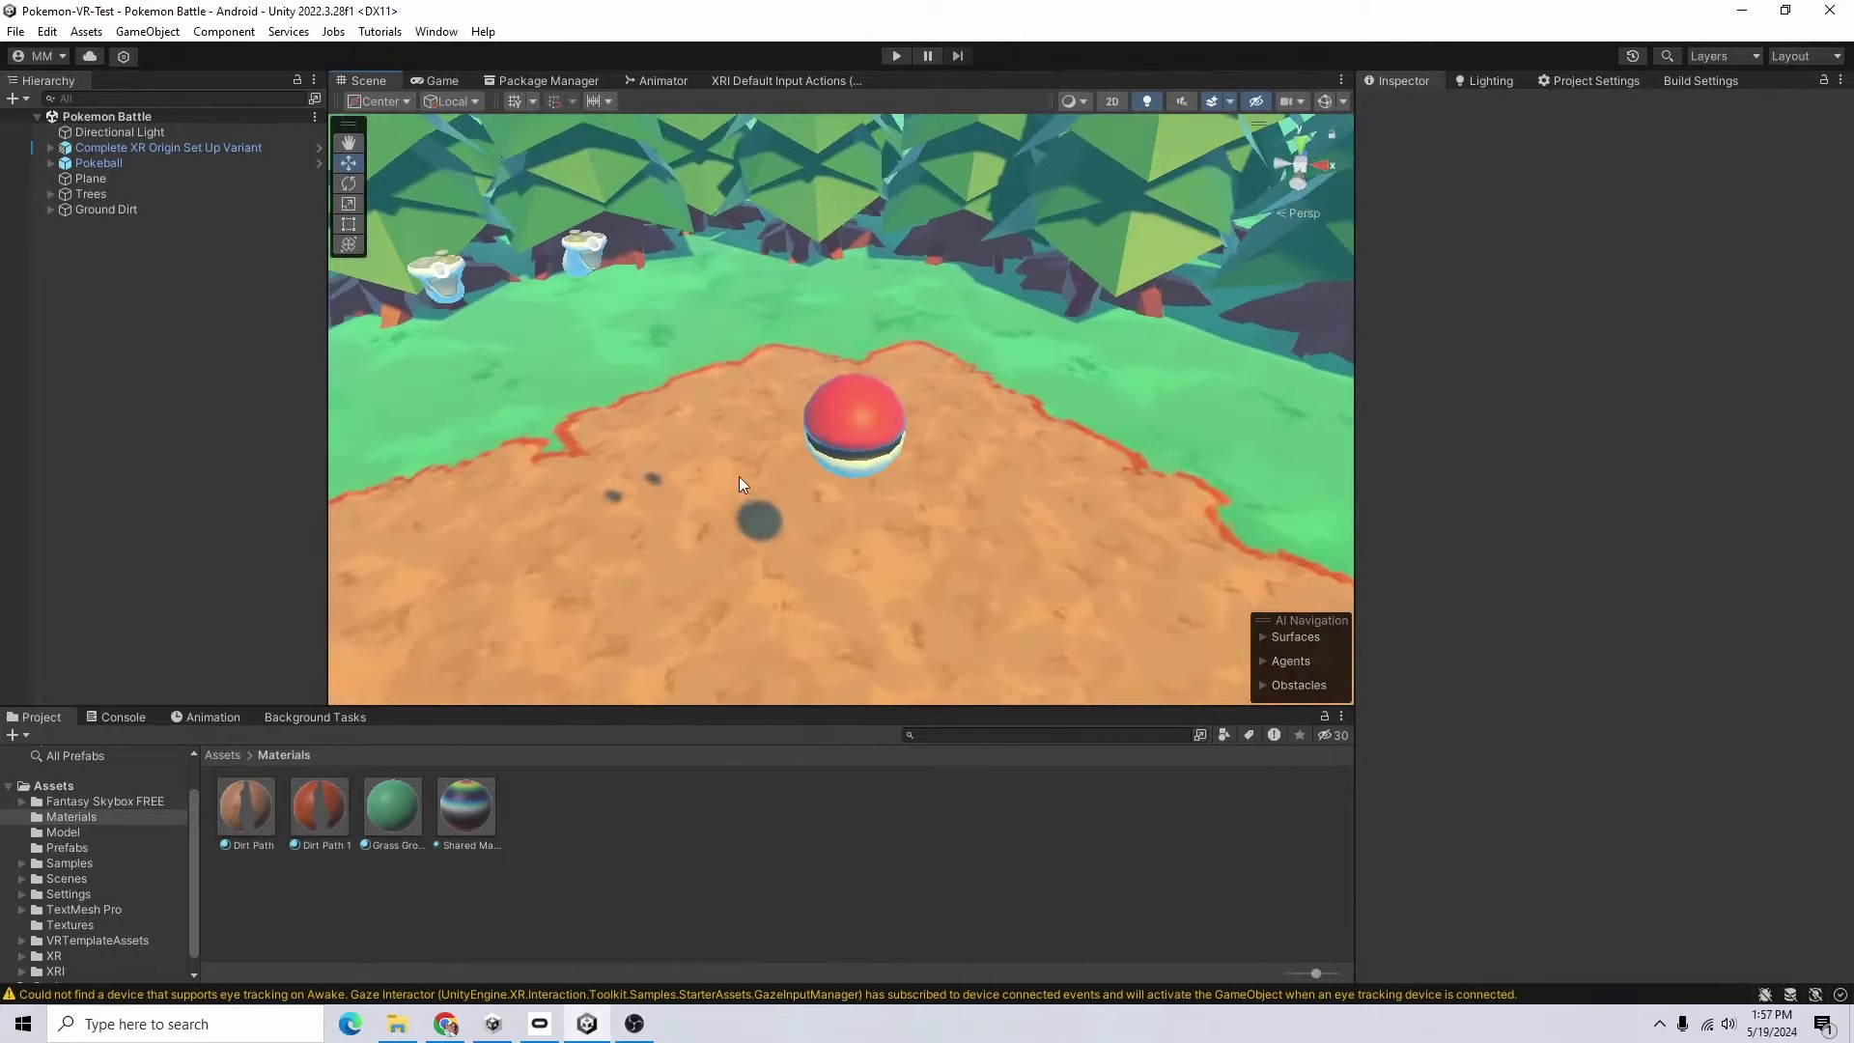
{"action": "scroll", "coordinate": [876, 438], "scroll_direction": "down", "scroll_amount": 6}
{"action": "left_click_drag", "start_coordinate": [921, 467], "coordinate": [642, 622], "text": "alt"}
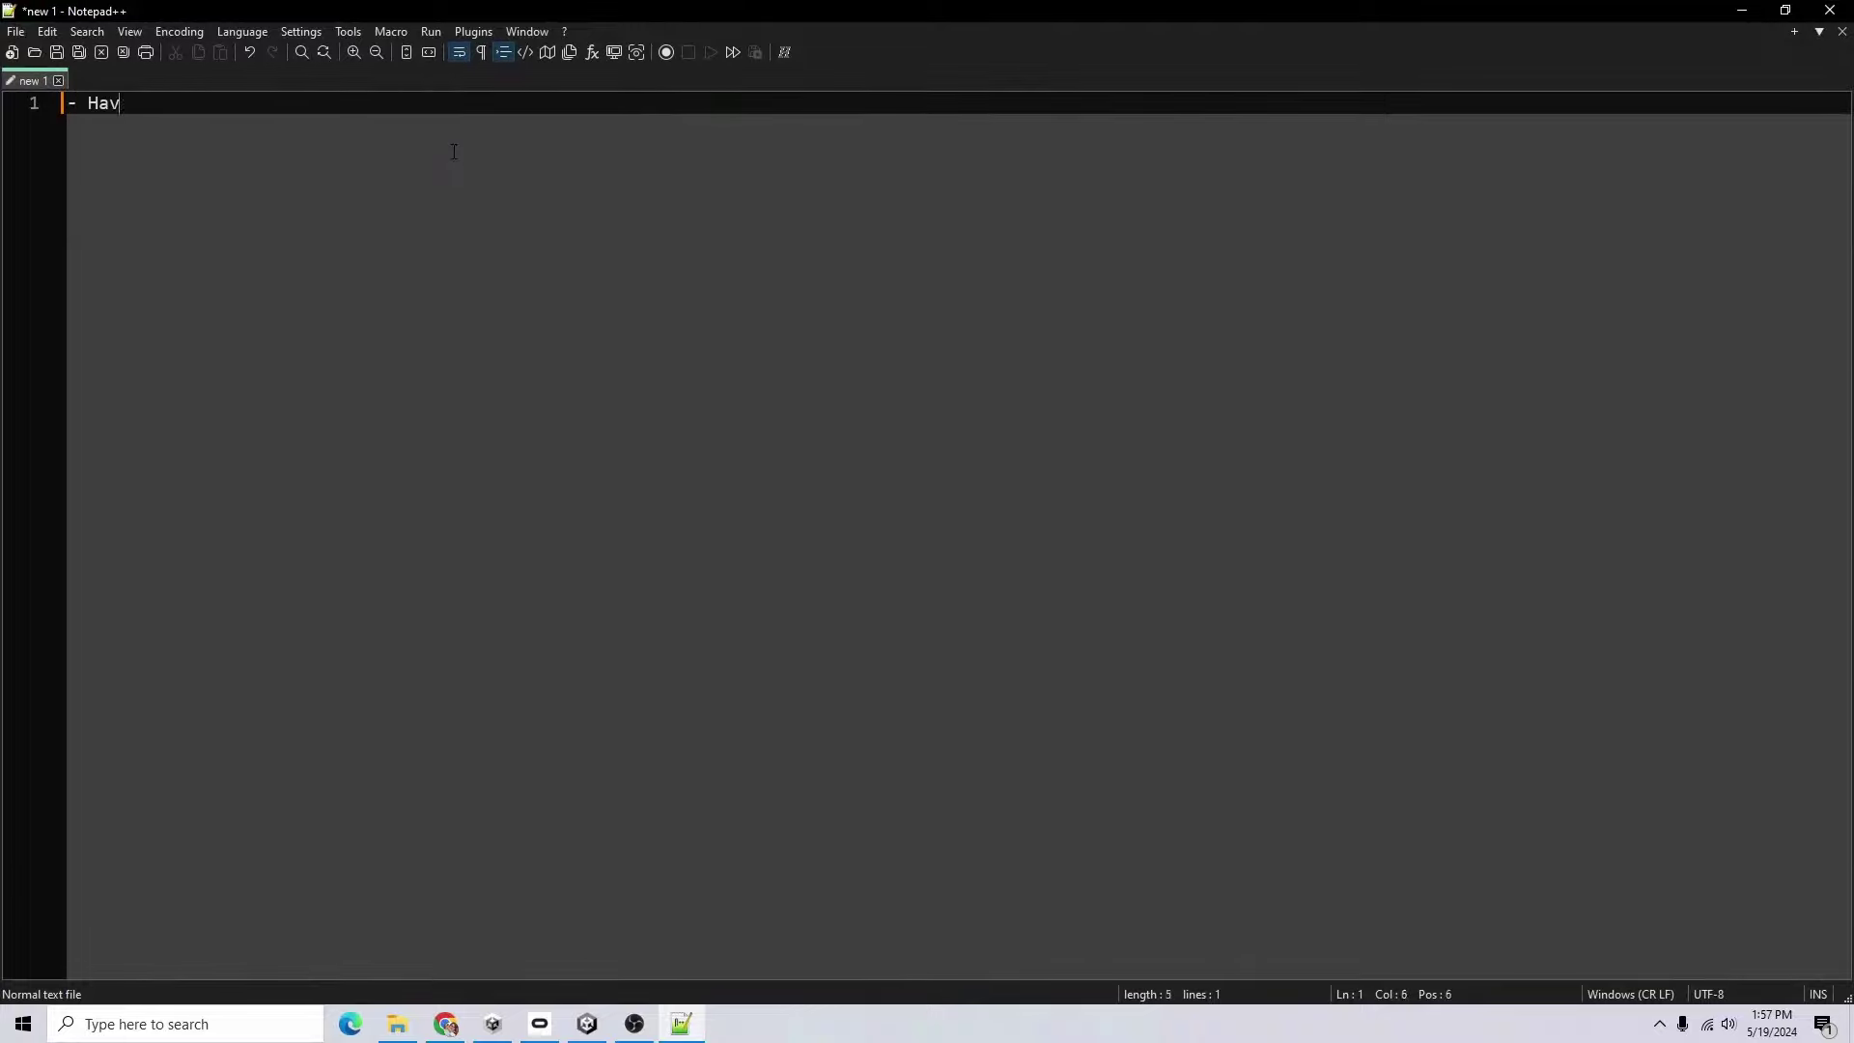
- Write "- Have pokemon spawn from pokeball" as the first to-do item in a new Notepad++ file
{"action": "type", "text": "okemon s"}
{"action": "key", "text": "BackSpace"}
{"action": "type", "text": "mon spa"}
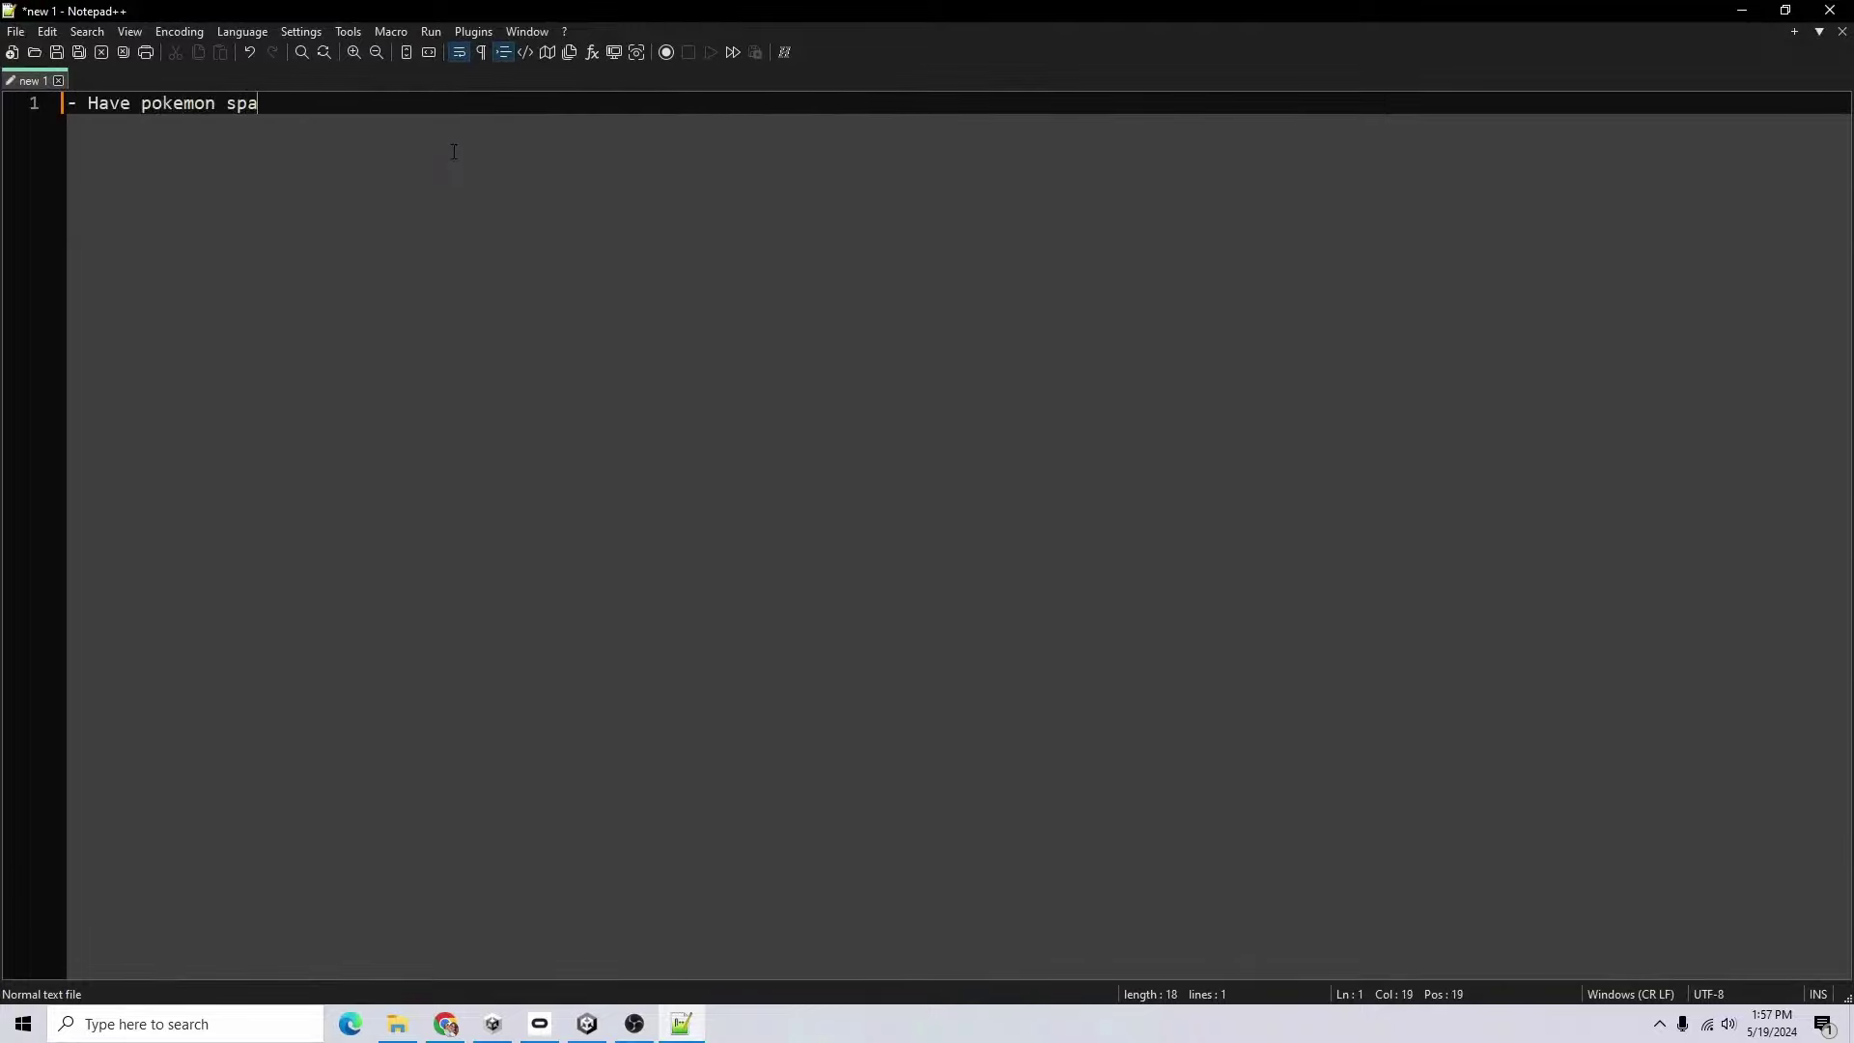
{"action": "type", "text": "wn from pokeball"}
{"action": "key", "text": "Return"}
- Add the item "- Add more environment features" with the indented sub-items "- Grass" and "- Rocks"
{"action": "type", "text": "- Add more en"}
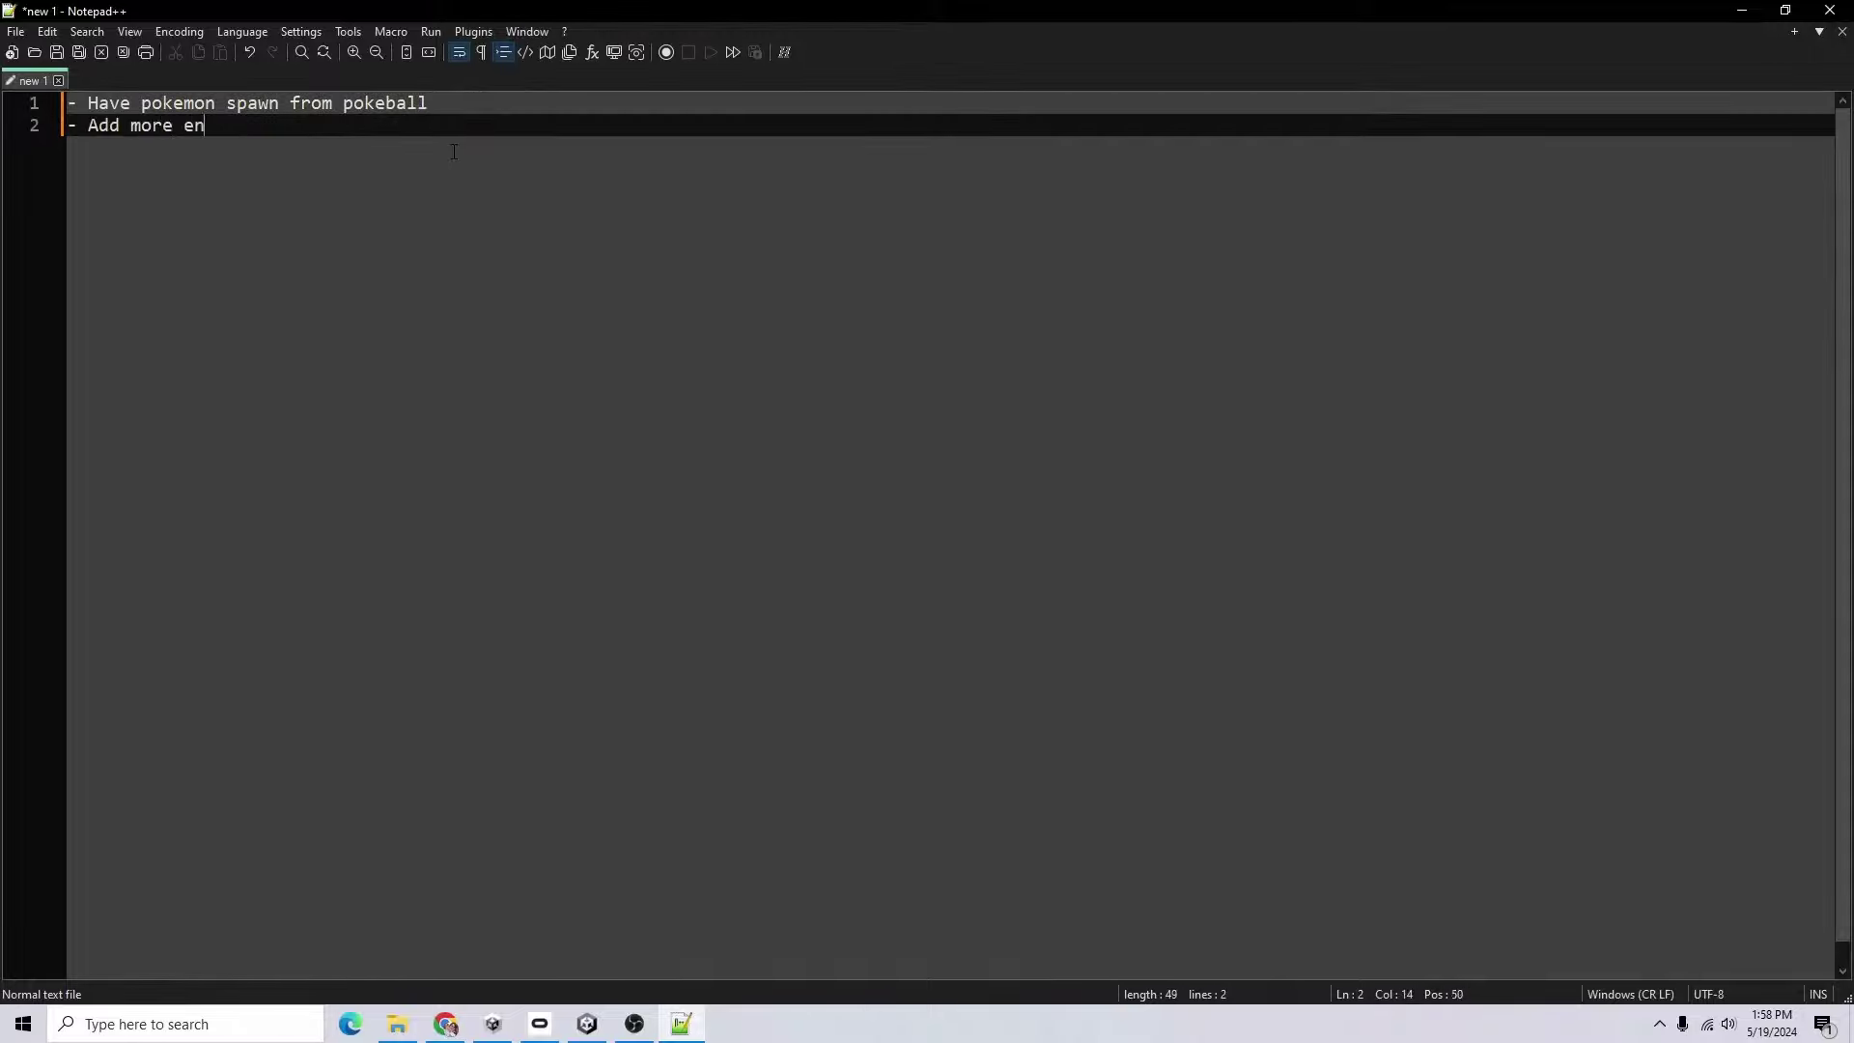
{"action": "type", "text": "vironment features"}
{"action": "key", "text": "Return"}
{"action": "key", "text": "Tab"}
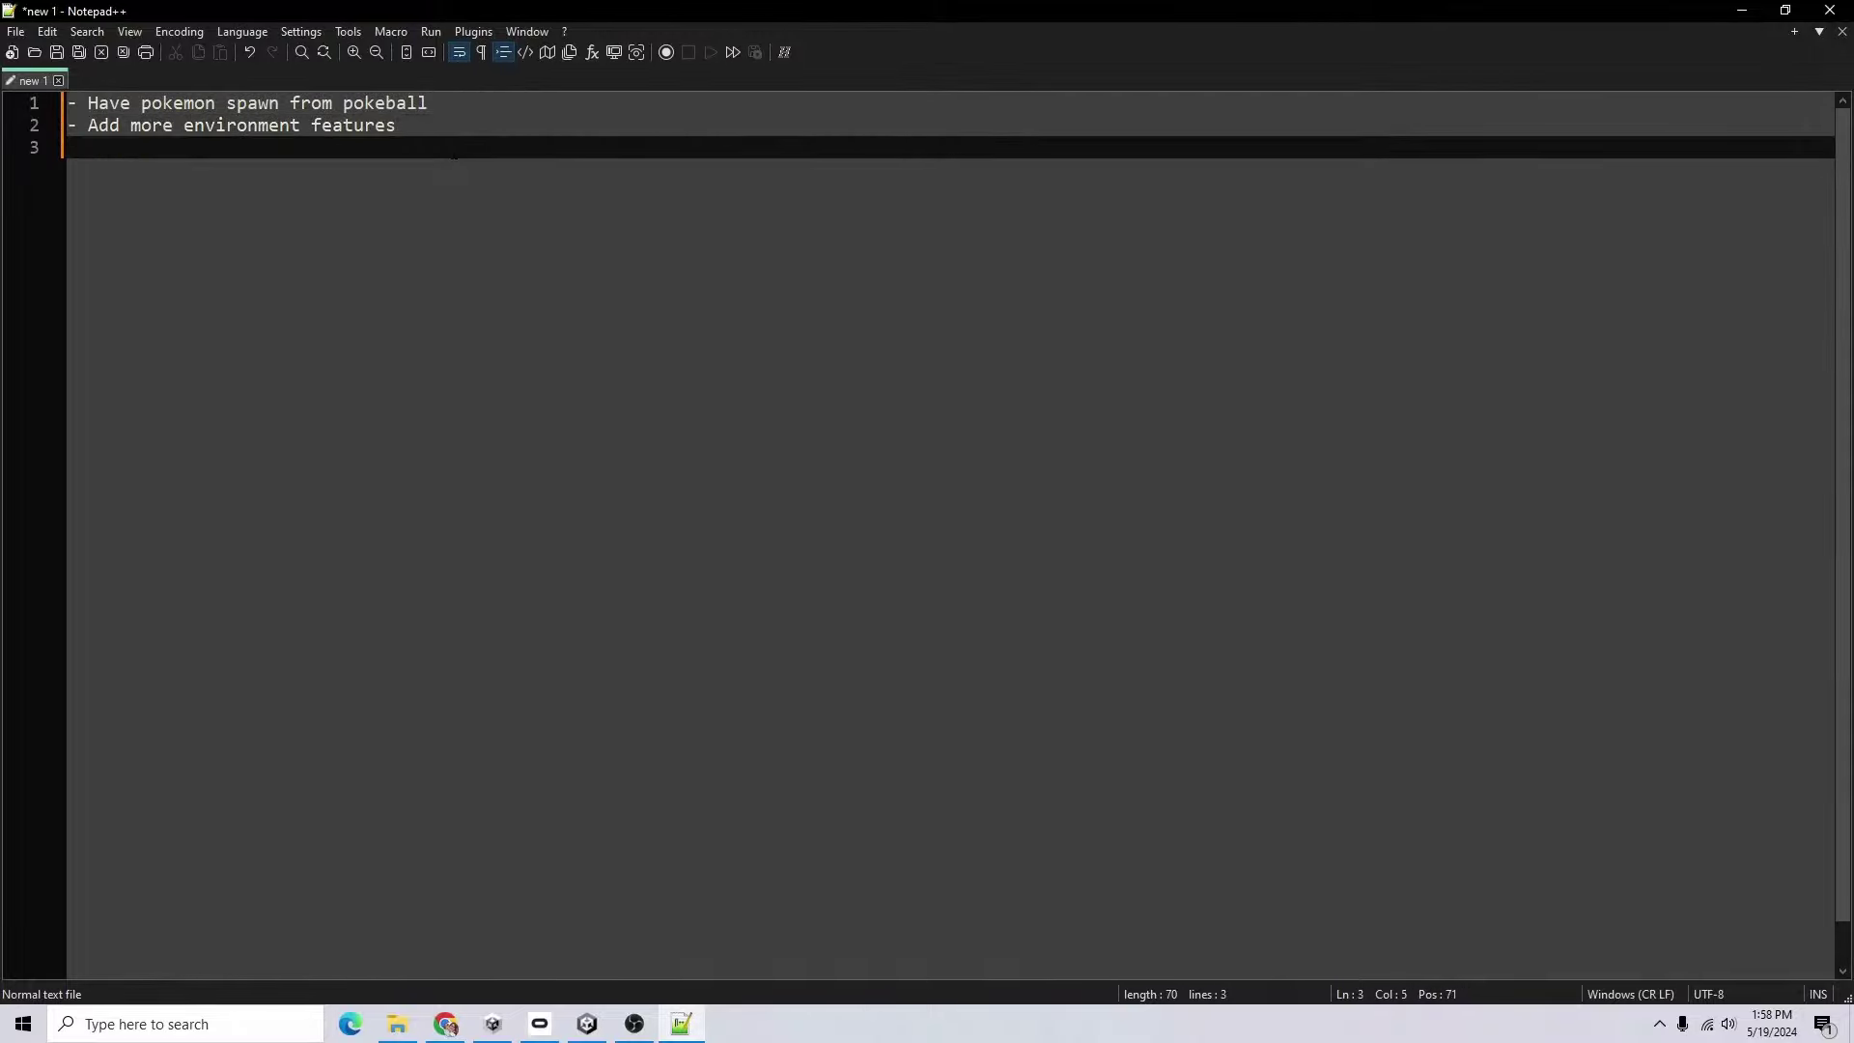
{"action": "type", "text": "- Grass"}
{"action": "key", "text": "Return"}
{"action": "type", "text": "- Ro"}
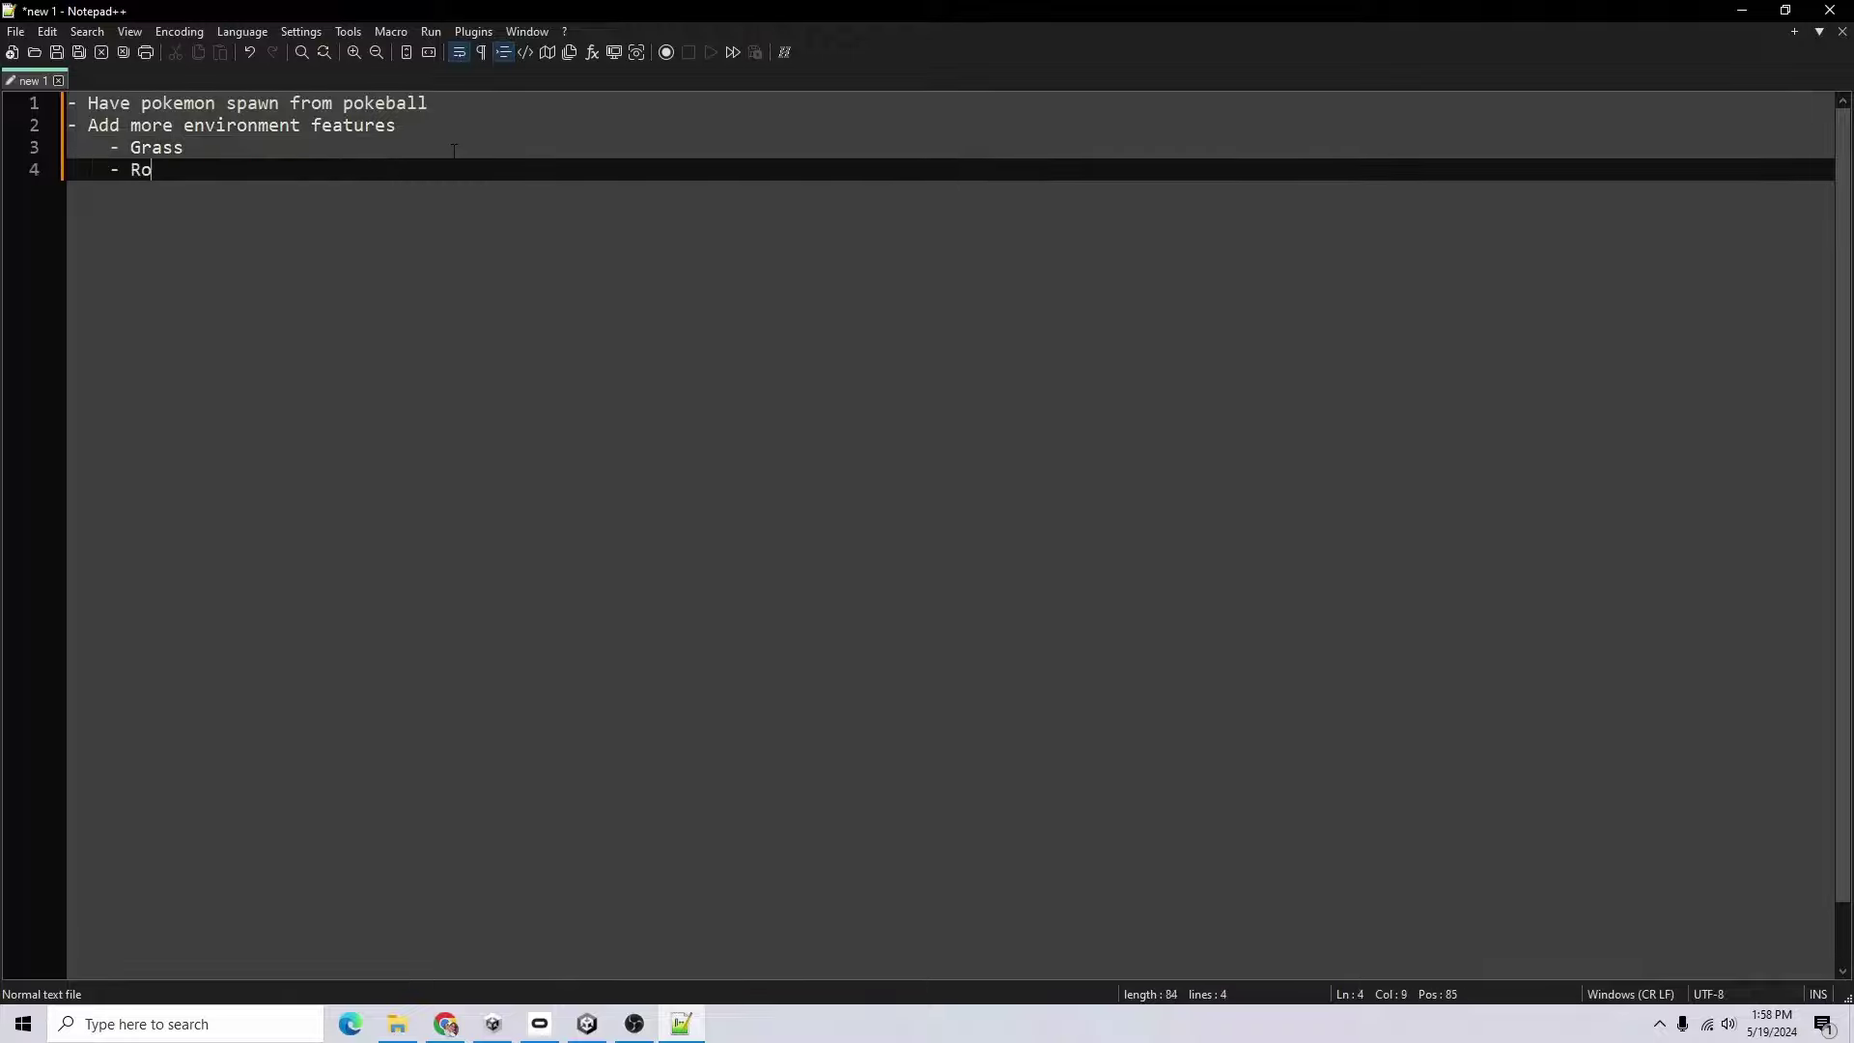
{"action": "type", "text": "cks"}
{"action": "key", "text": "Return"}
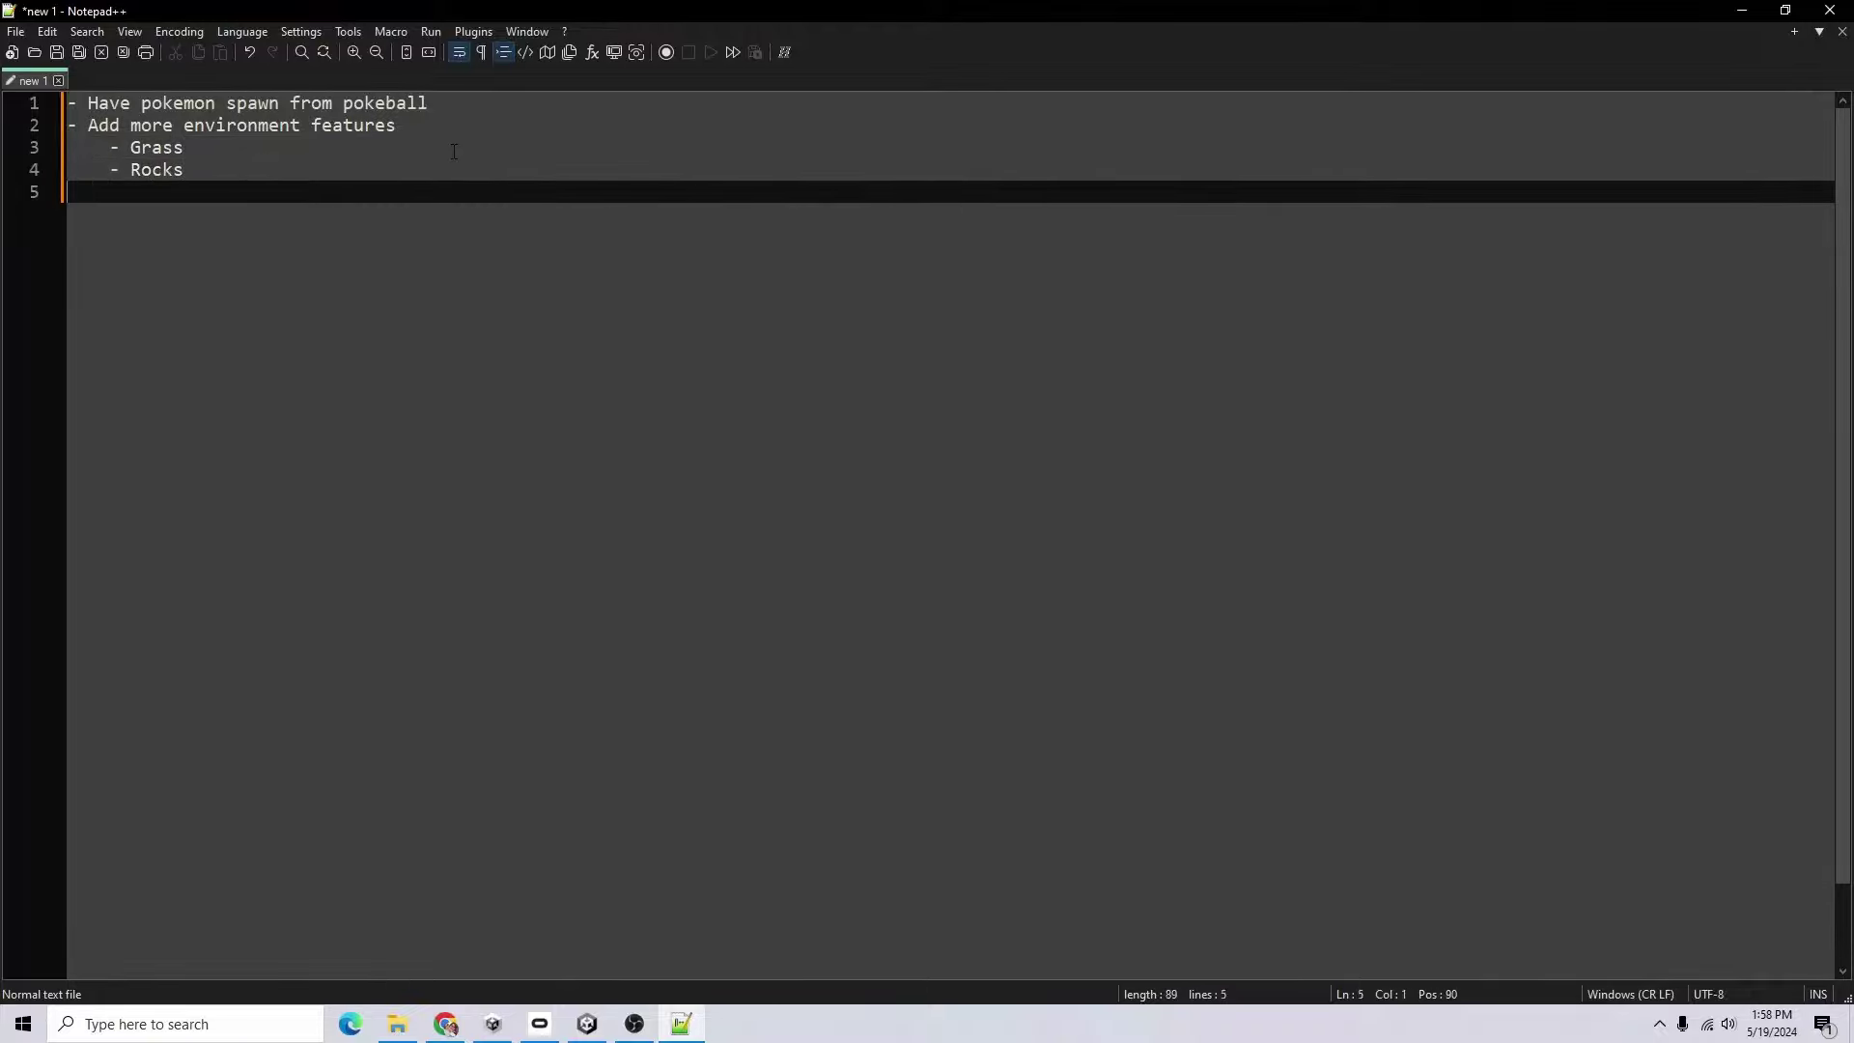
- Add the item "- Fix the ground pop-in issue" and switch to Unity to look over the dirt ground in the scene
{"action": "type", "text": "- Fix the ground "}
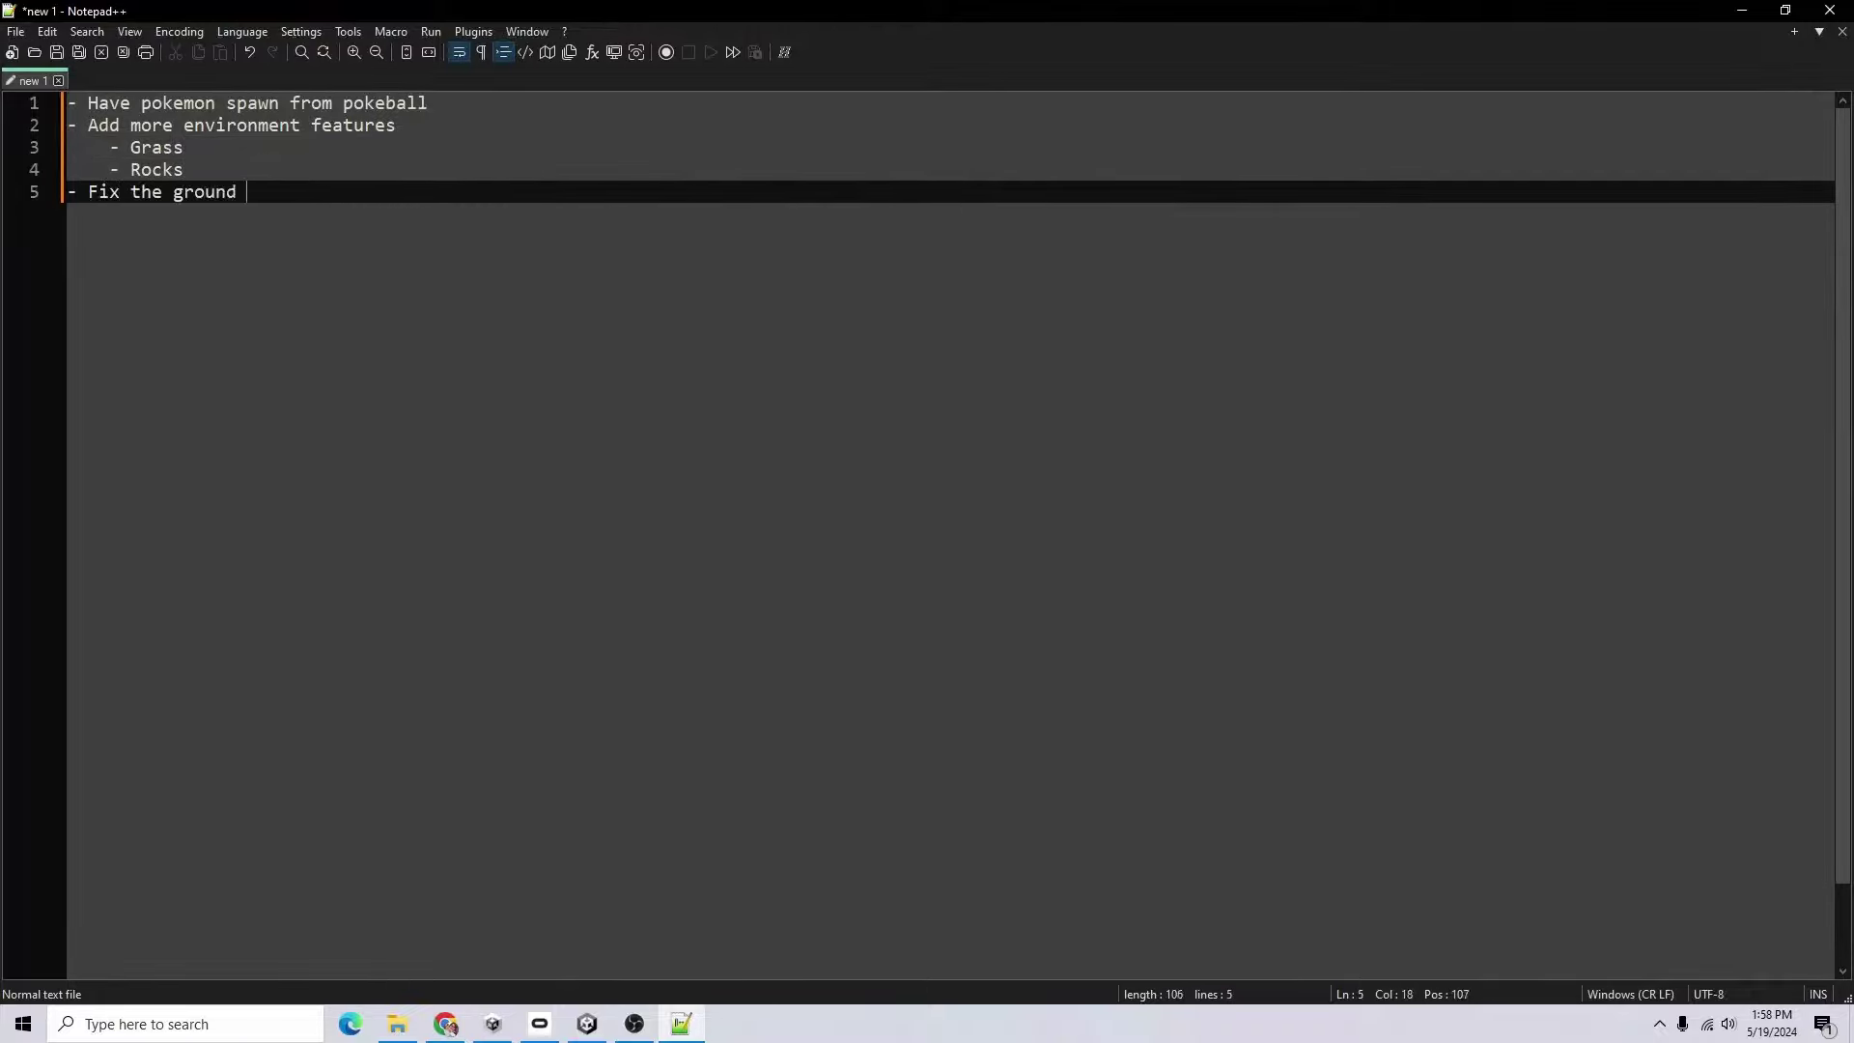
{"action": "type", "text": "pop-in issue"}
{"action": "left_click", "coordinate": [587, 1023]}
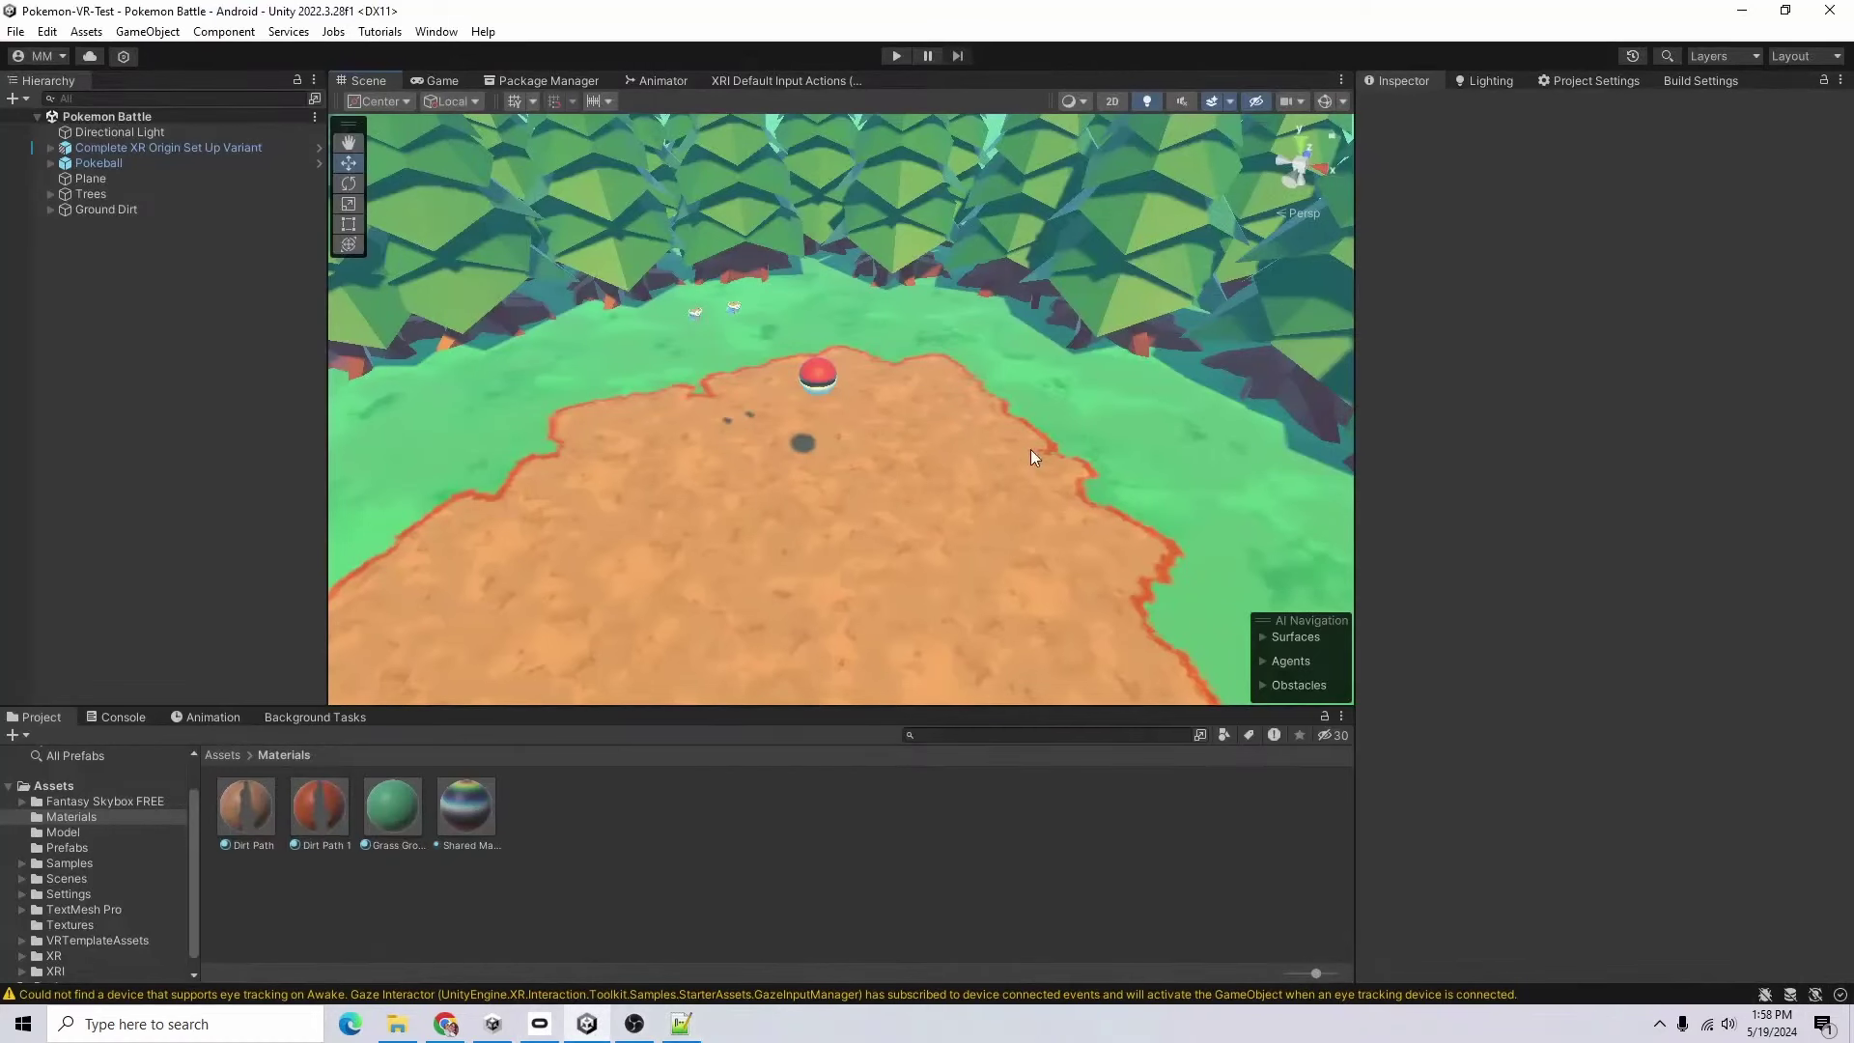
{"action": "left_click_drag", "start_coordinate": [888, 529], "coordinate": [917, 434], "text": "alt"}
- Enter the items "- UI menus" and "- Enemy trainer model" above "- Battle System" in the Notepad++ to-do list
{"action": "type", "text": "MENU"}
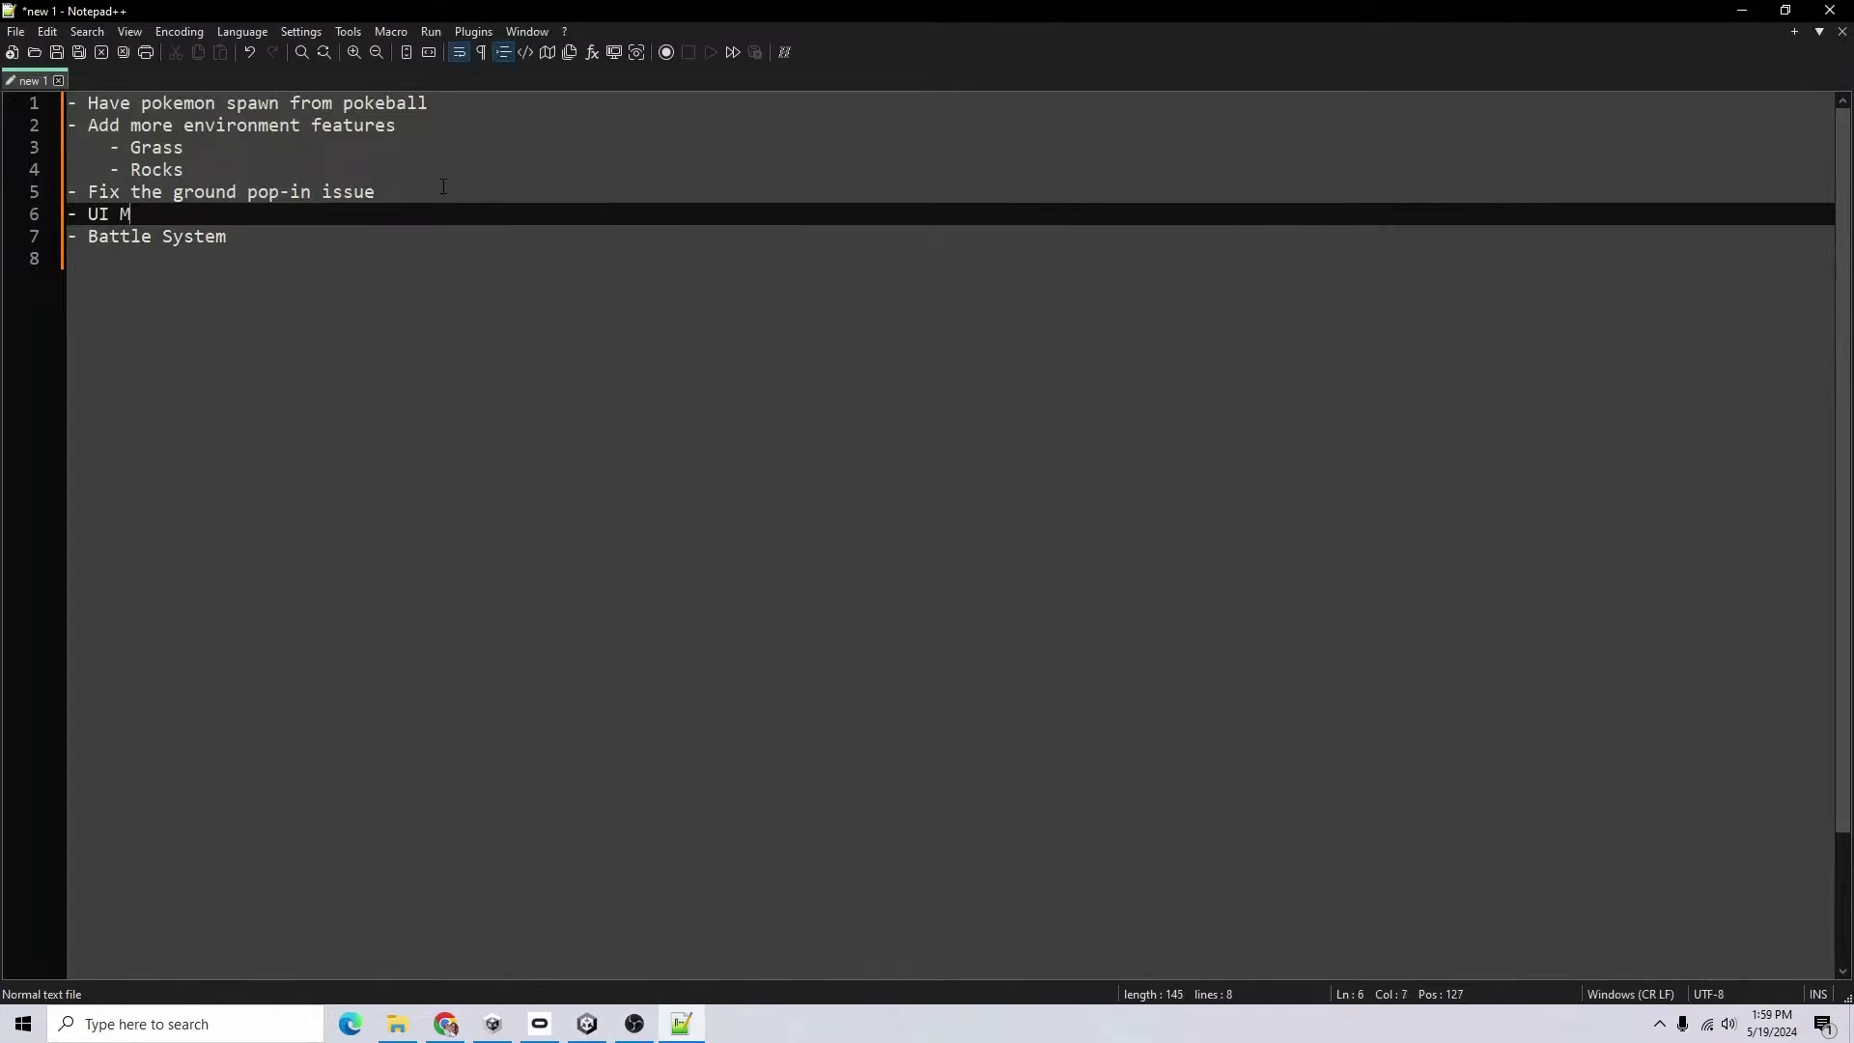
{"action": "key", "text": "BackSpace"}
{"action": "key", "text": "BackSpace"}
{"action": "key", "text": "BackSpace"}
{"action": "key", "text": "BackSpace"}
{"action": "type", "text": "menus"}
{"action": "key", "text": "Return"}
{"action": "type", "text": "- Enemy "}
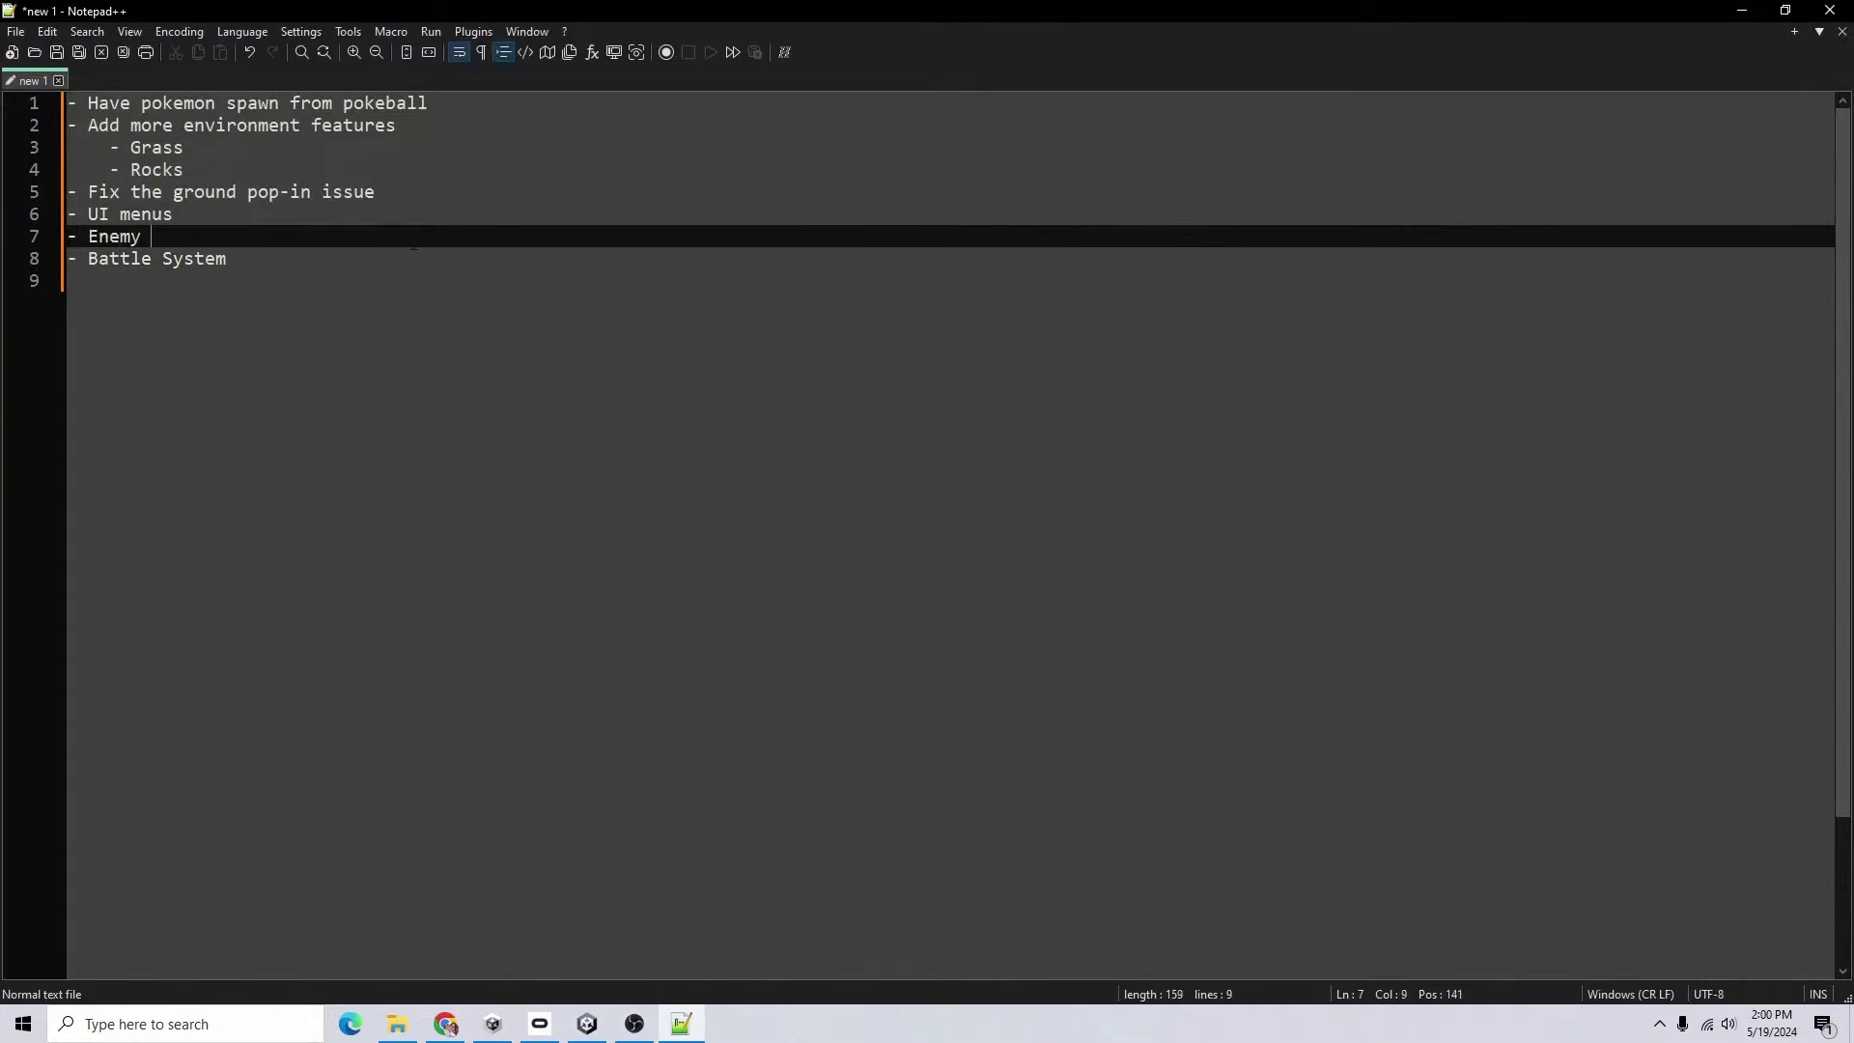
{"action": "type", "text": "trainer model"}
- Reorder the list to put the environment features block first, followed by the ground pop-in fix and pokemon spawning
{"action": "left_click_drag", "start_coordinate": [220, 171], "coordinate": [67, 126]}
{"action": "key", "text": "ctrl+x"}
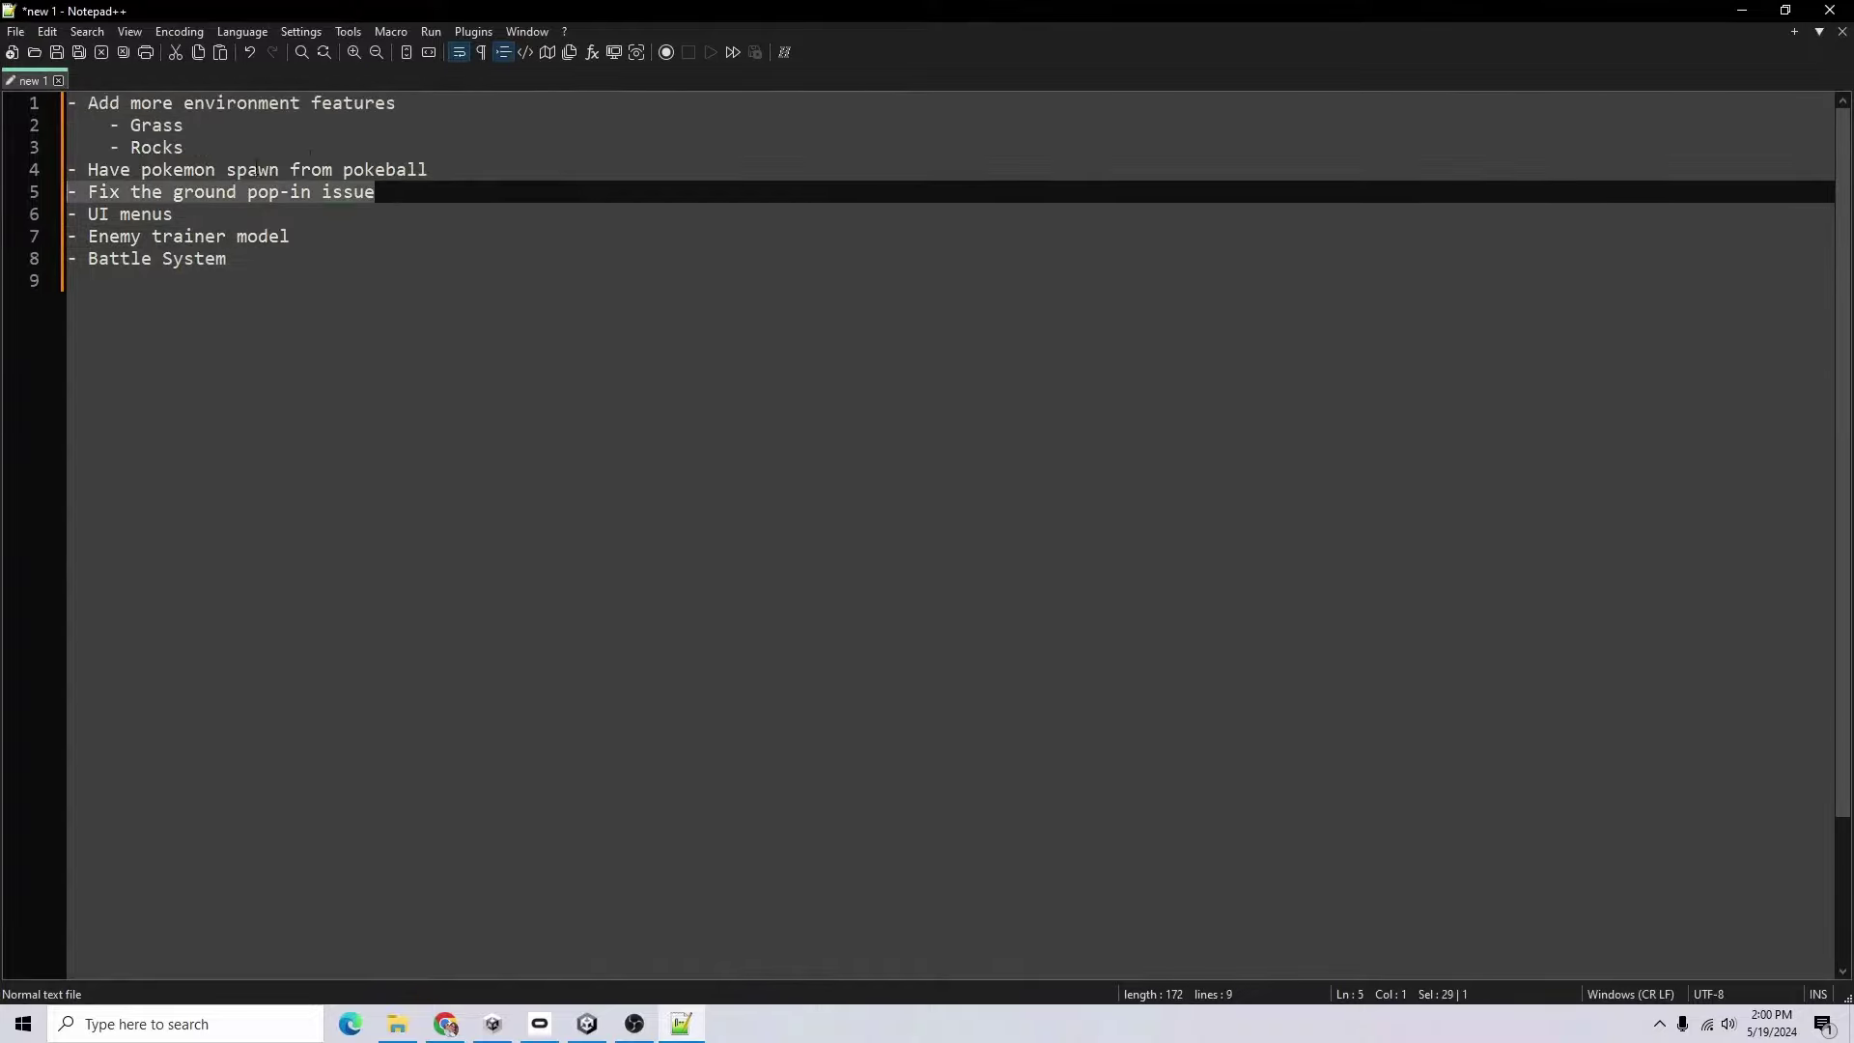
{"action": "key", "text": "ctrl+z"}
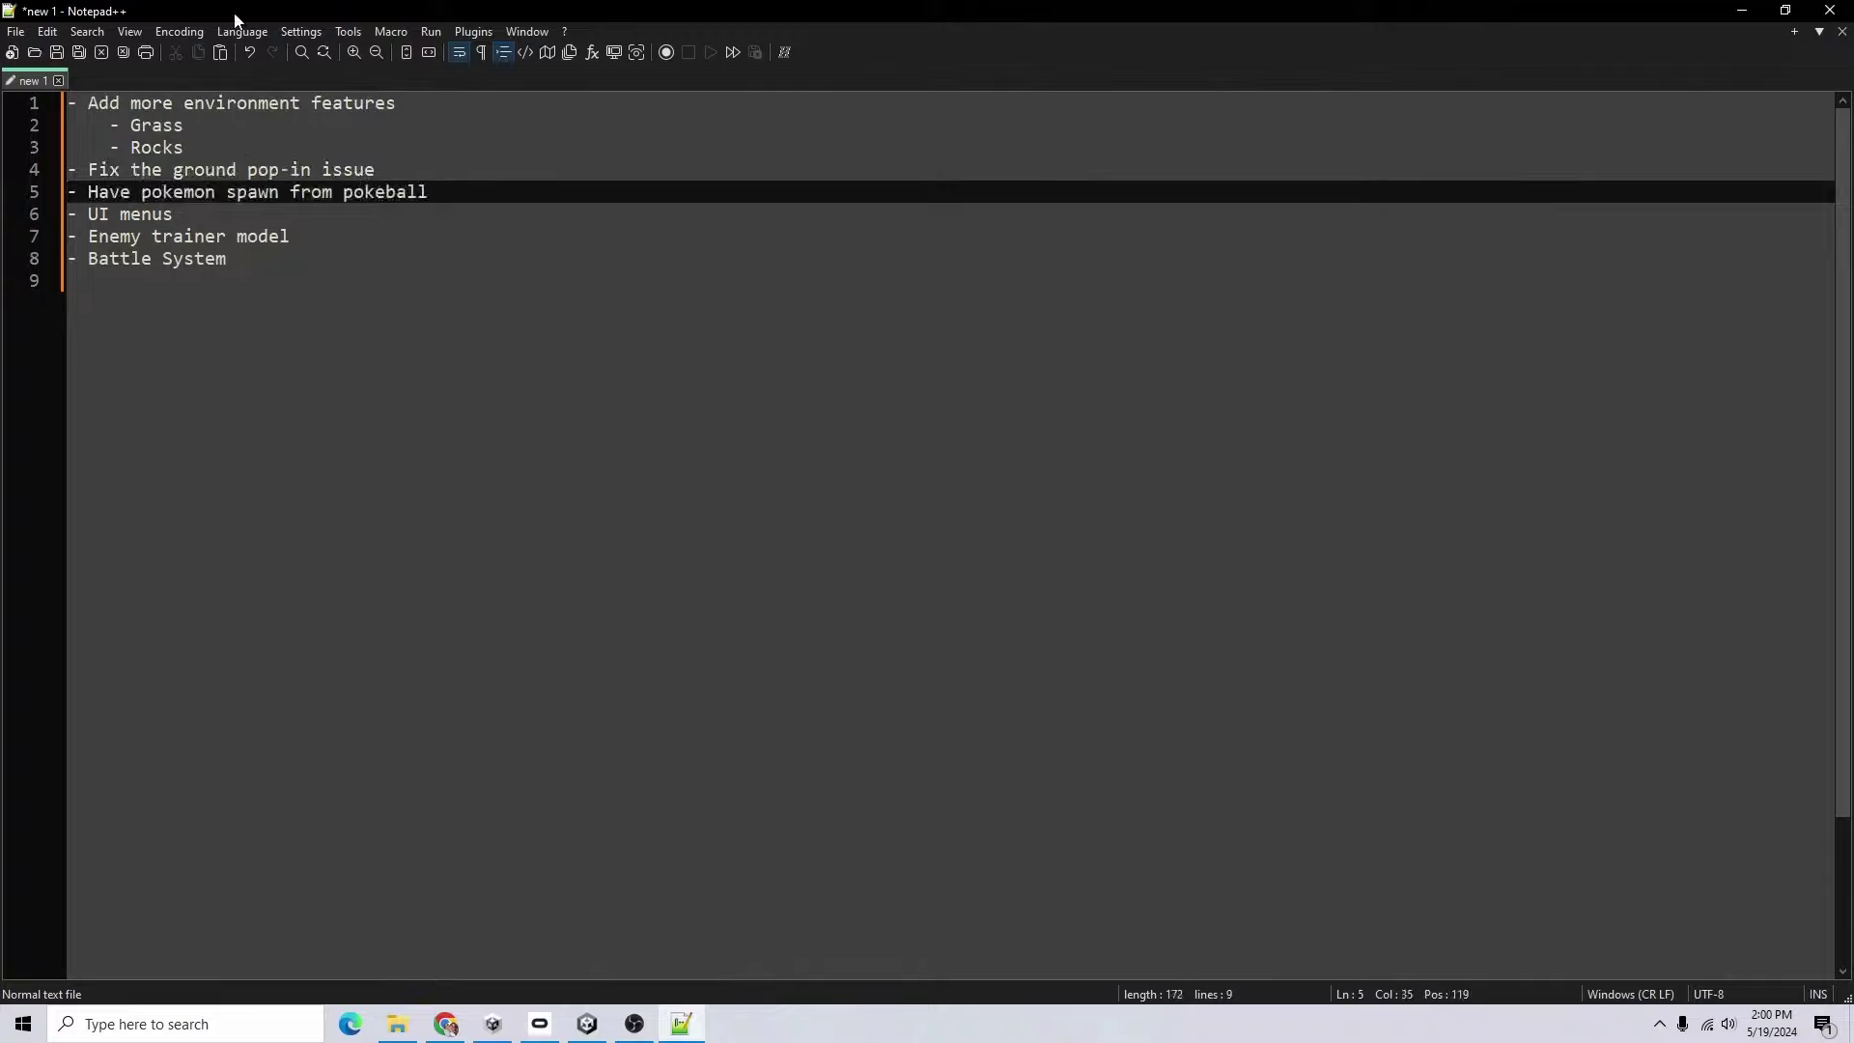
- Review the to-do items one by one from the environment features down to the UI menus
{"action": "left_click_drag", "start_coordinate": [87, 102], "coordinate": [539, 157]}
{"action": "left_click", "coordinate": [220, 147]}
{"action": "key", "text": "shift+Up"}
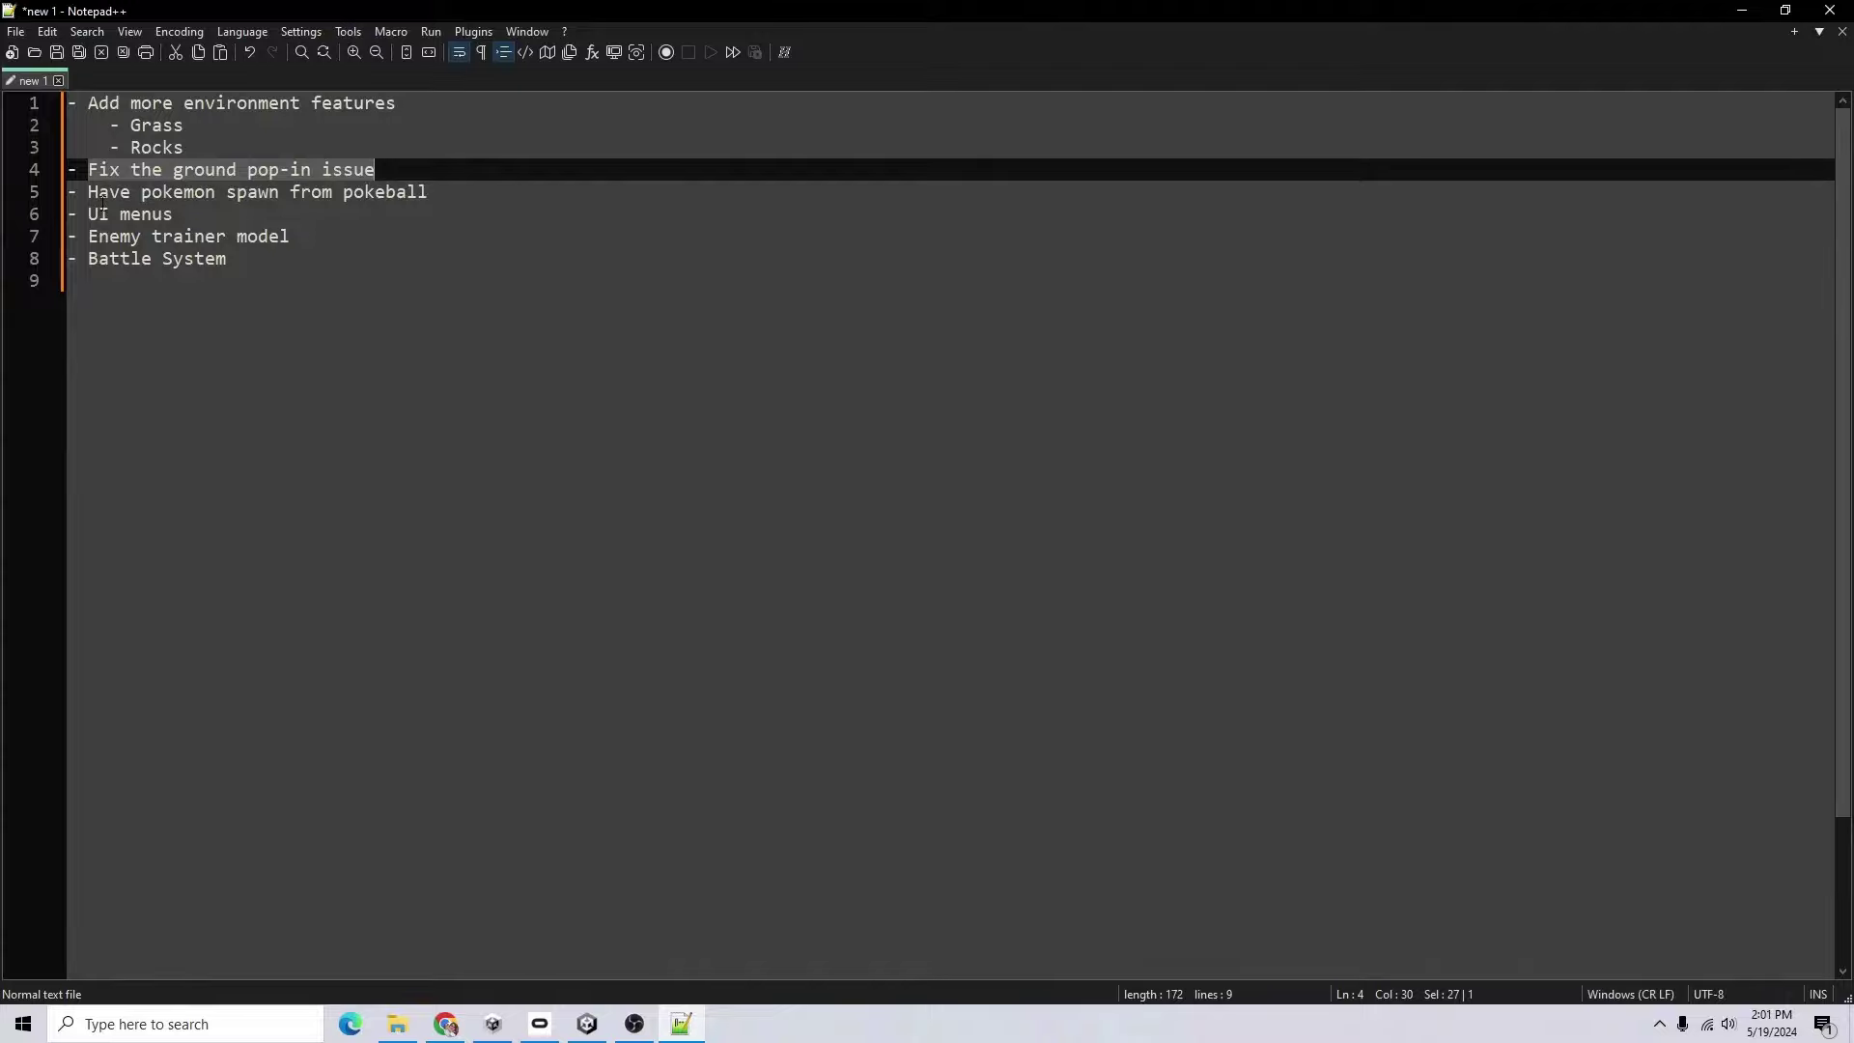
{"action": "left_click", "coordinate": [213, 192]}
{"action": "key", "text": "shift+Home"}
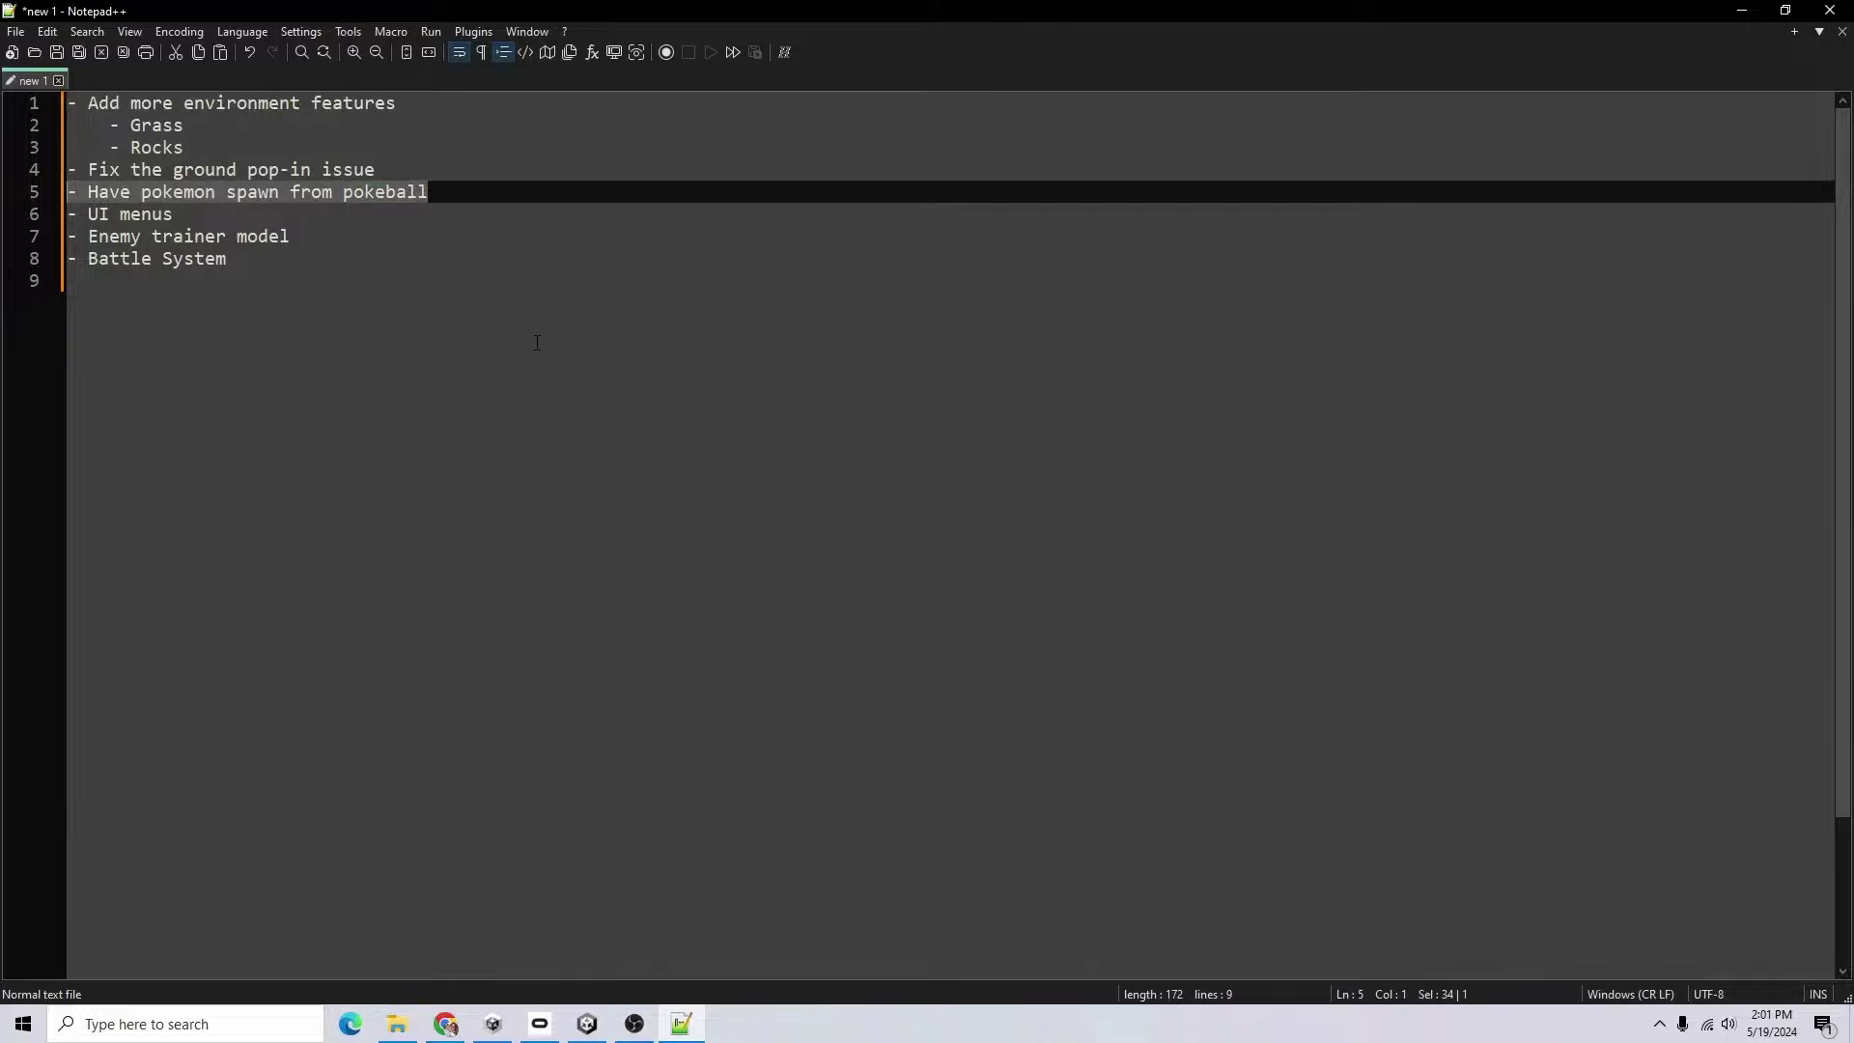
{"action": "key", "text": "Down"}
{"action": "key", "text": "End"}
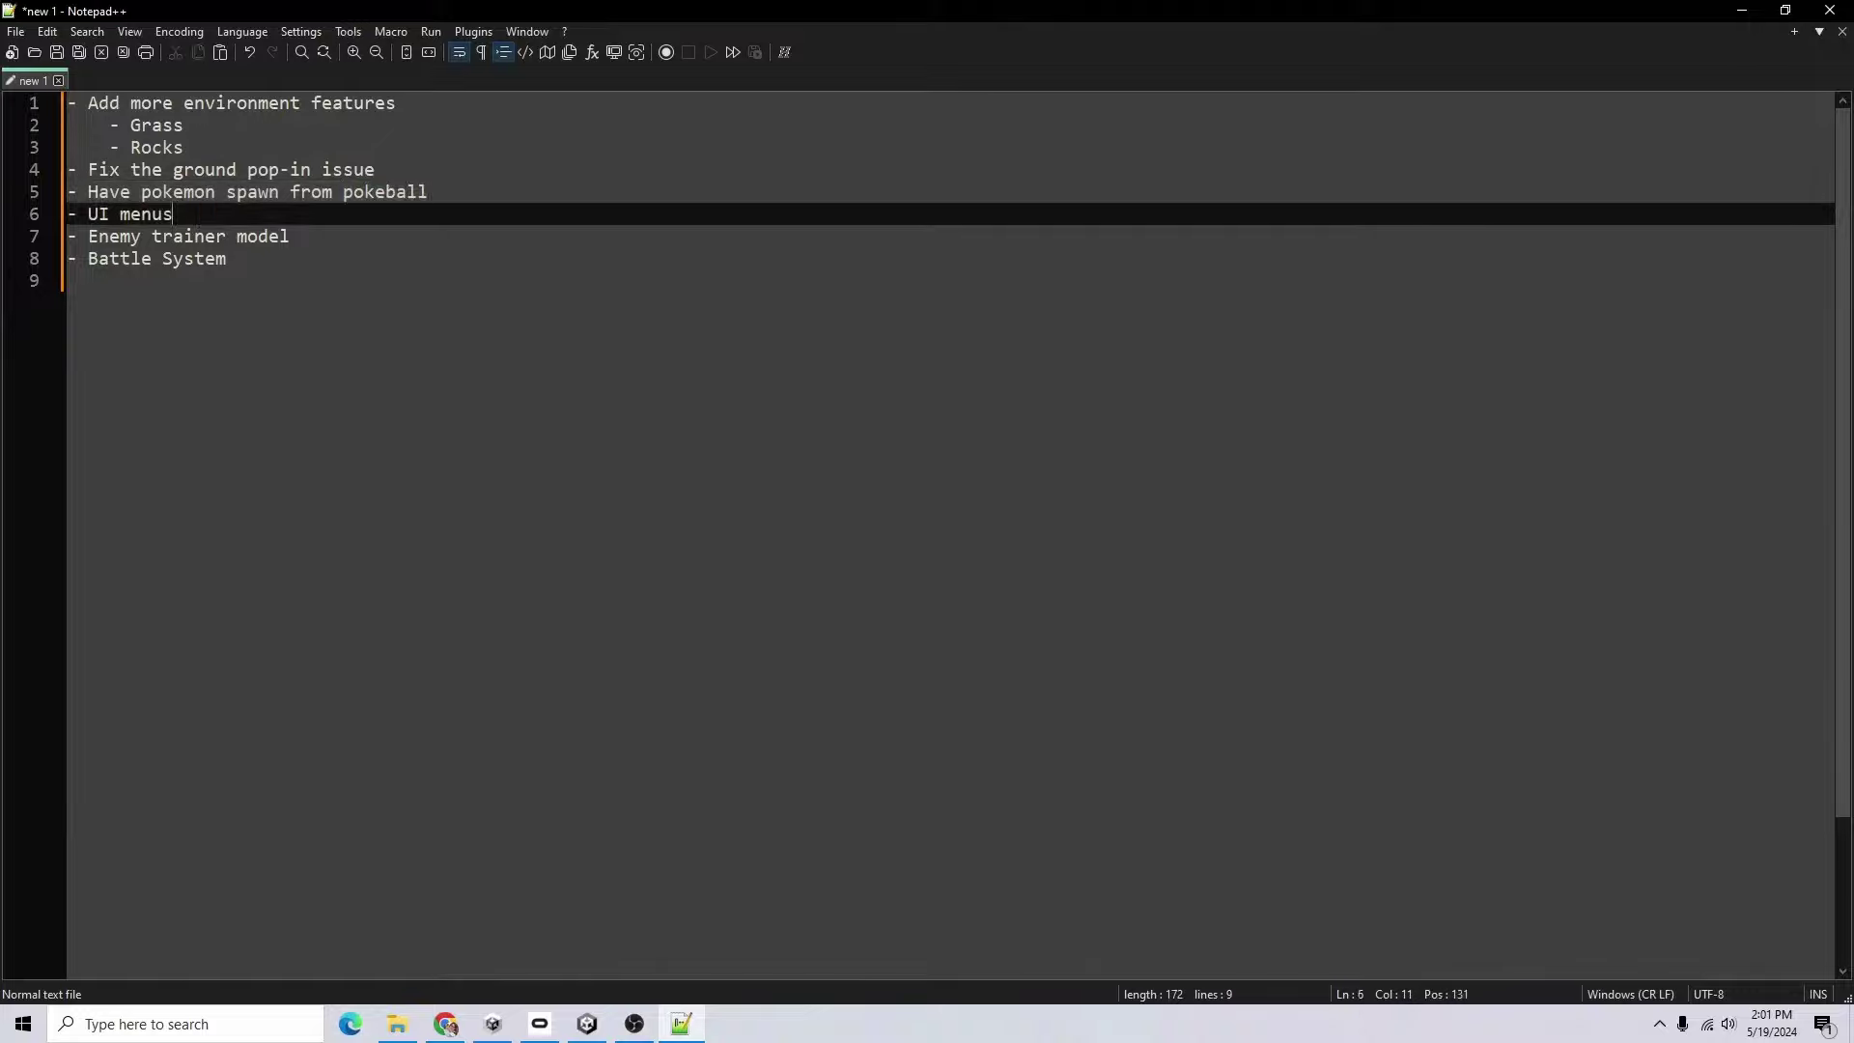
- Move the "- Enemy trainer model" line to directly above "- UI menus"
{"action": "left_click", "coordinate": [346, 259]}
{"action": "left_click", "coordinate": [346, 237]}
{"action": "key", "text": "shift+Home"}
{"action": "key", "text": "ctrl+x"}
{"action": "left_click", "coordinate": [527, 197]}
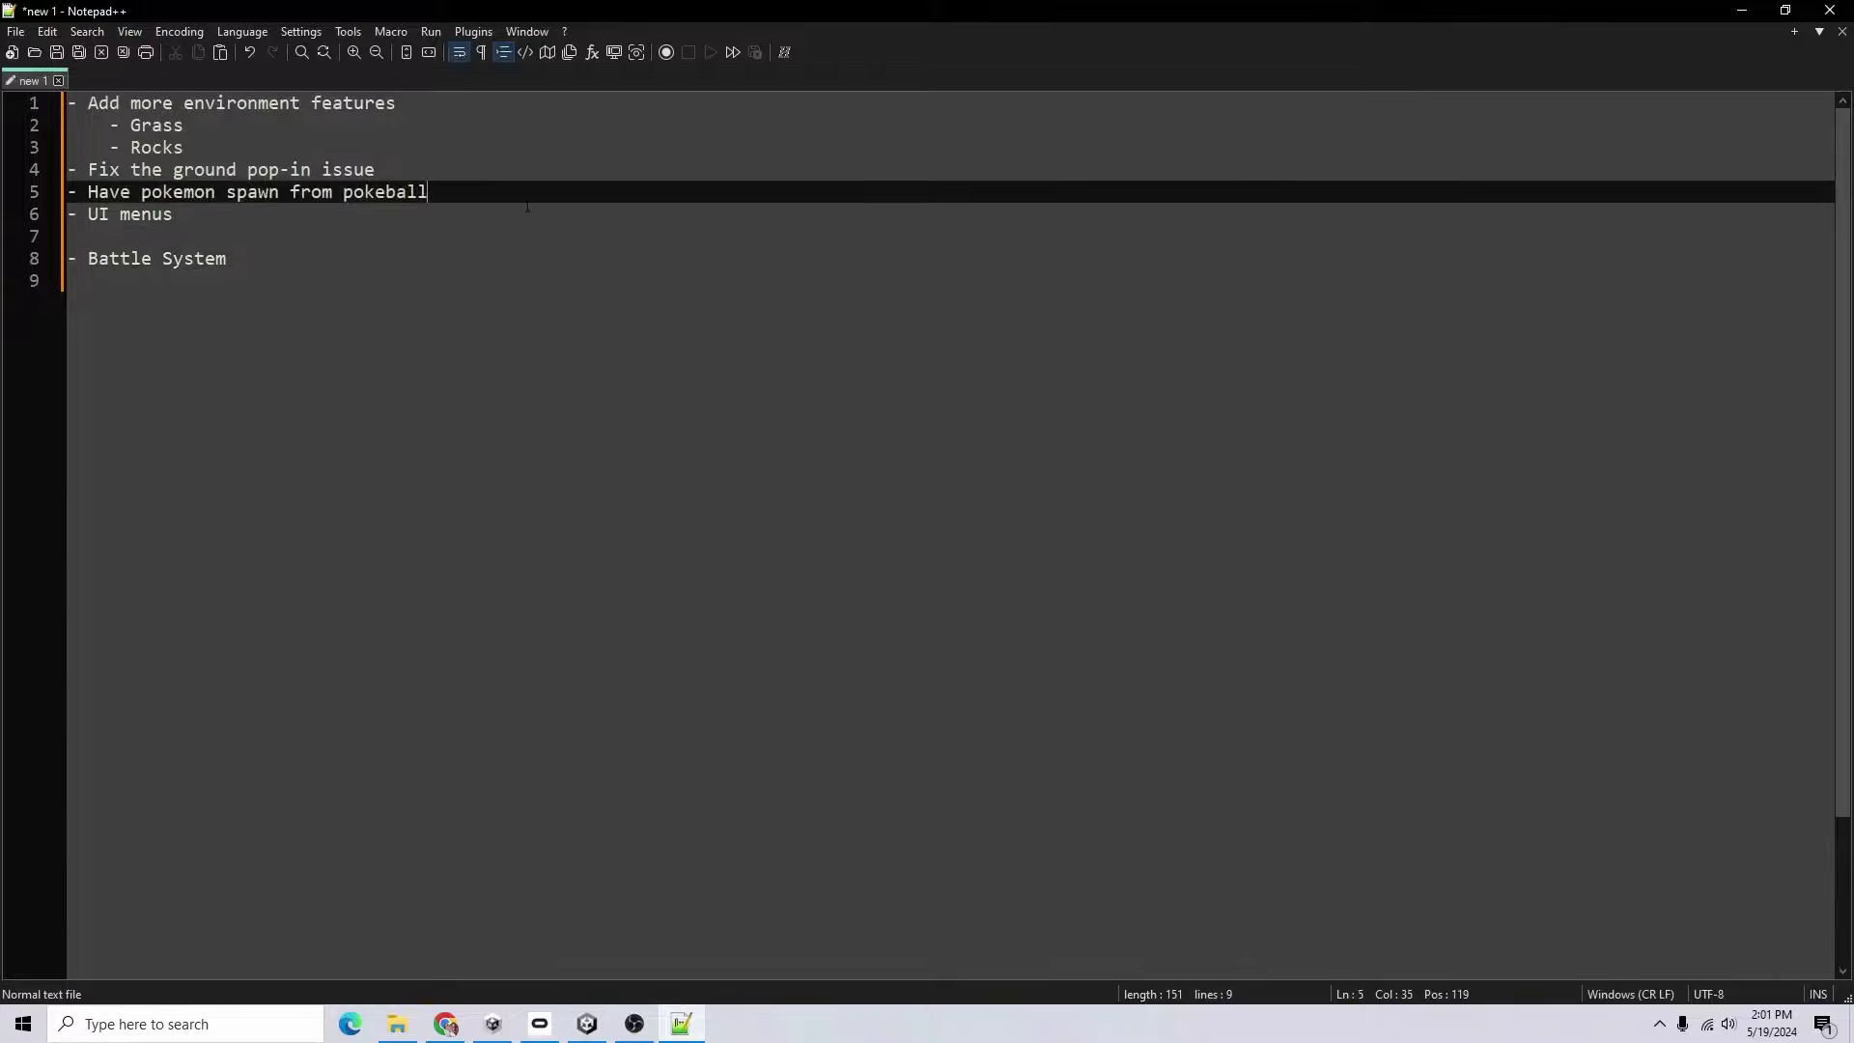
{"action": "key", "text": "Return"}
{"action": "key", "text": "ctrl+v"}
{"action": "key", "text": "Down"}
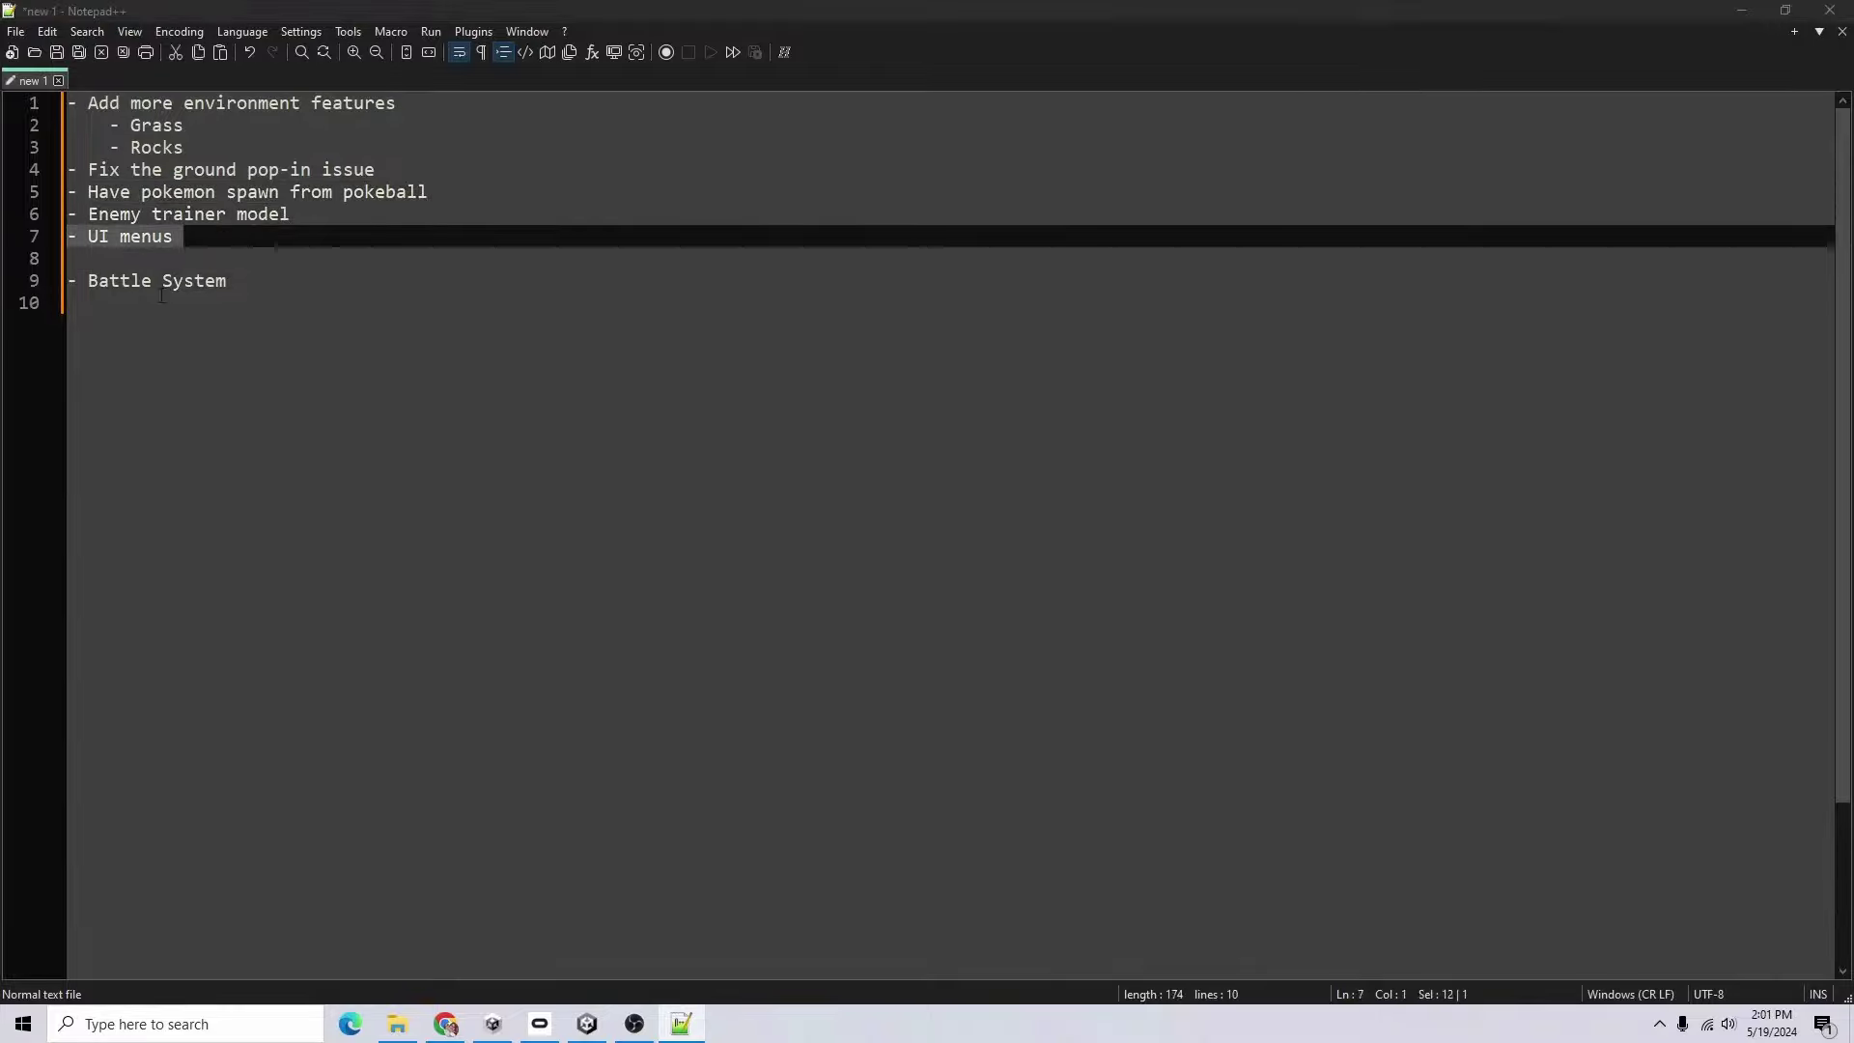
{"action": "key", "text": "Delete"}
{"action": "key", "text": "Down"}
{"action": "key", "text": "End"}
- Return to Unity and examine the dirt path and surrounding grass in the battle scene
{"action": "left_click", "coordinate": [1741, 10]}
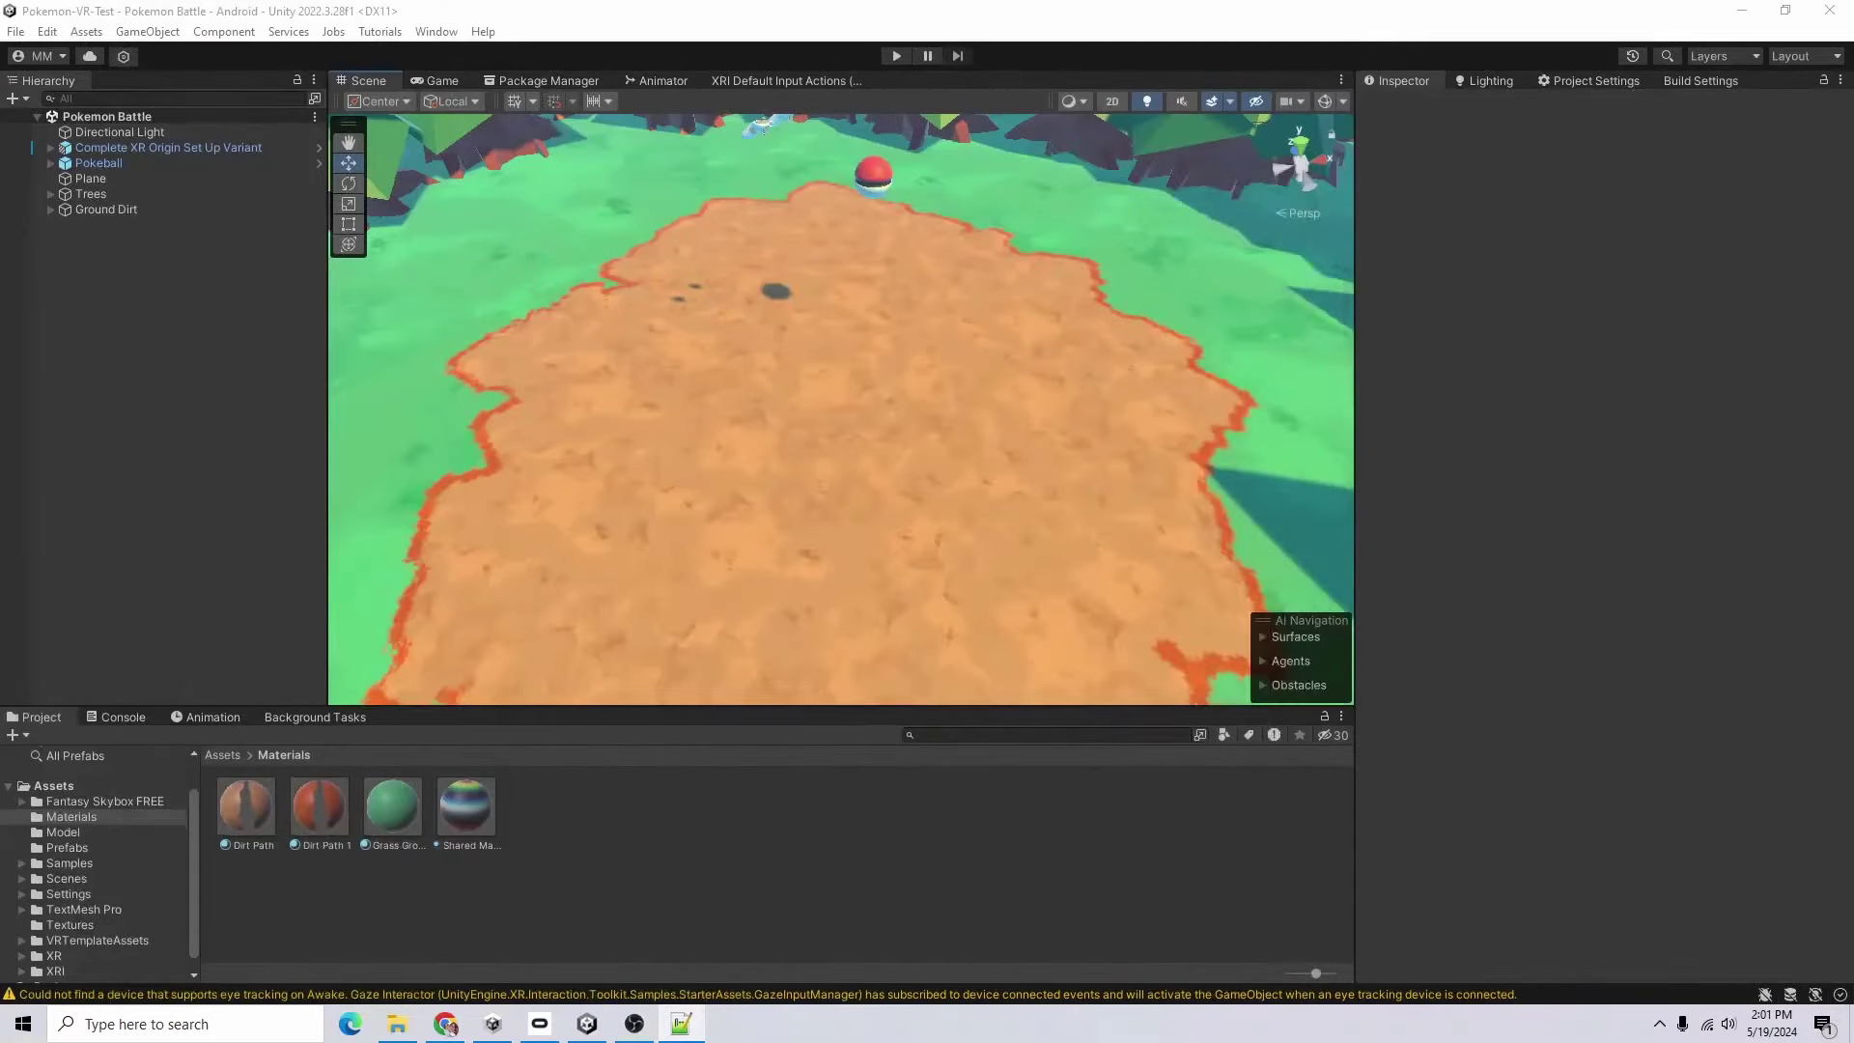
{"action": "scroll", "coordinate": [904, 495], "scroll_direction": "down", "scroll_amount": 4}
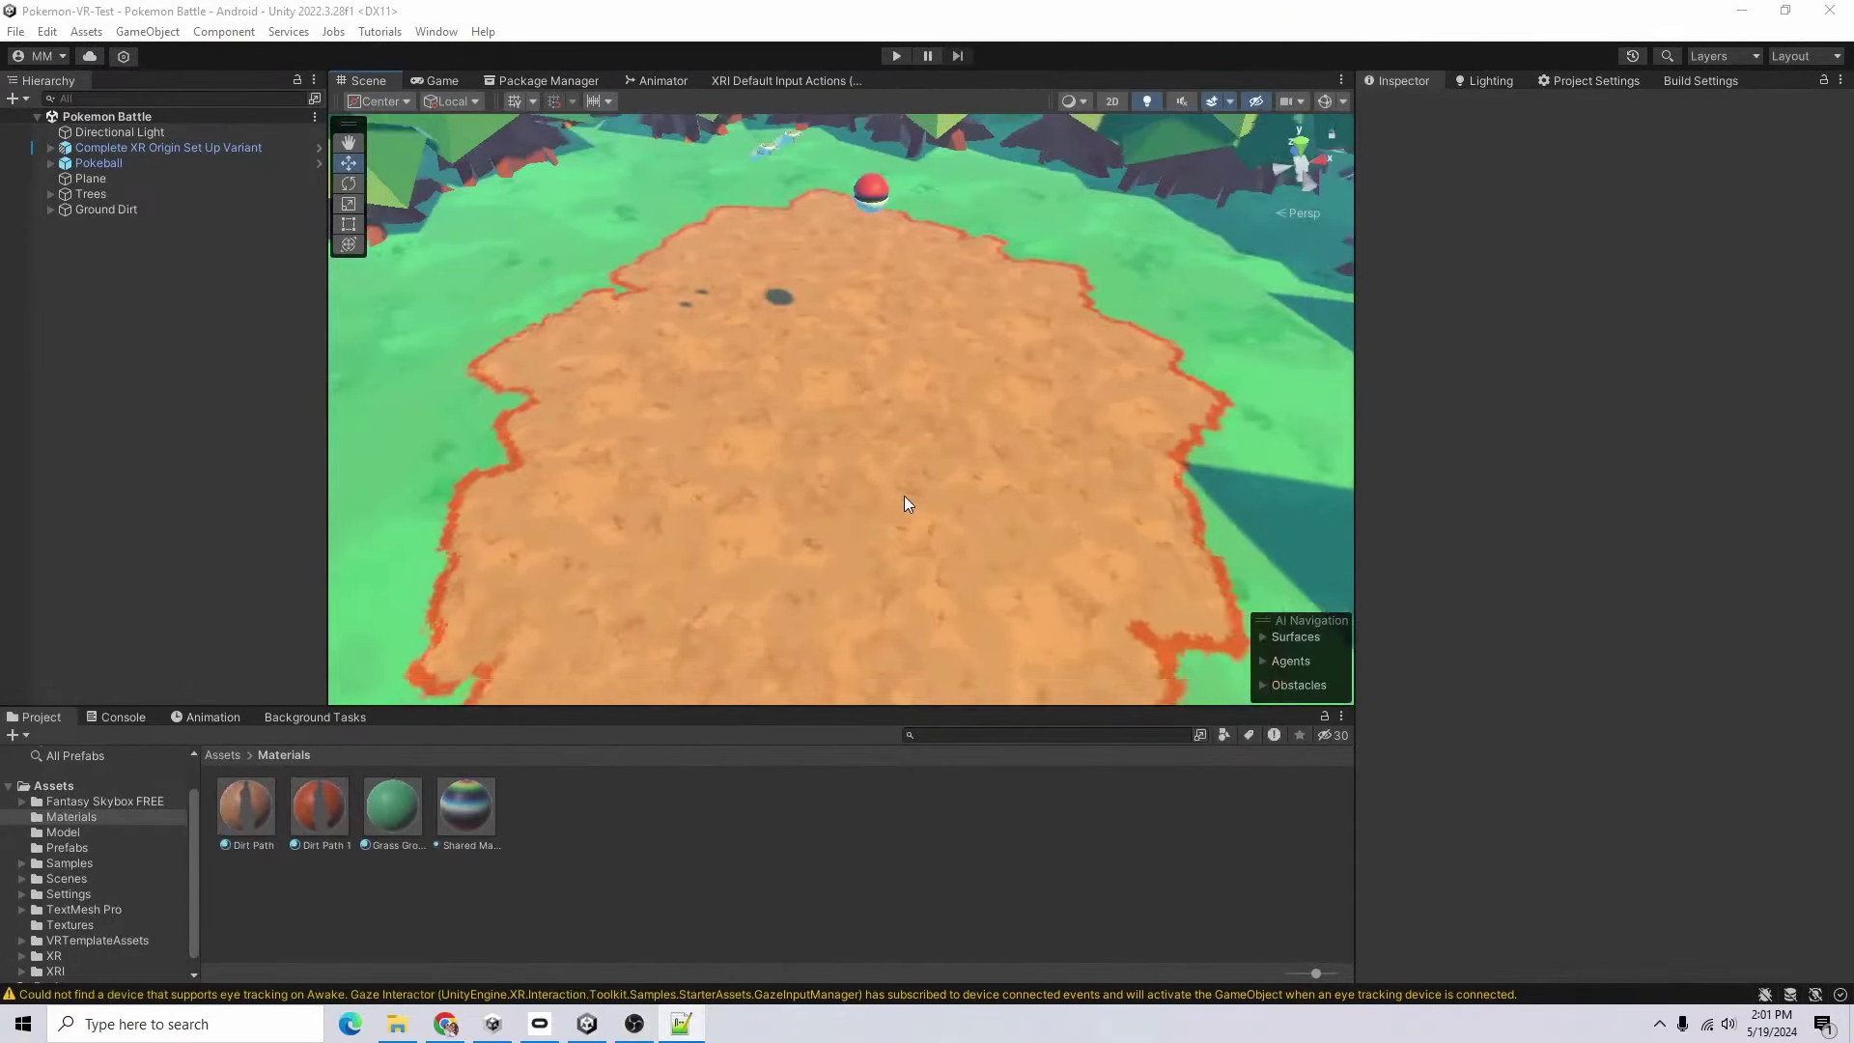
{"action": "right_click_drag", "start_coordinate": [874, 599], "coordinate": [1058, 378]}
{"action": "left_click_drag", "start_coordinate": [1057, 379], "coordinate": [1042, 517], "text": "alt"}
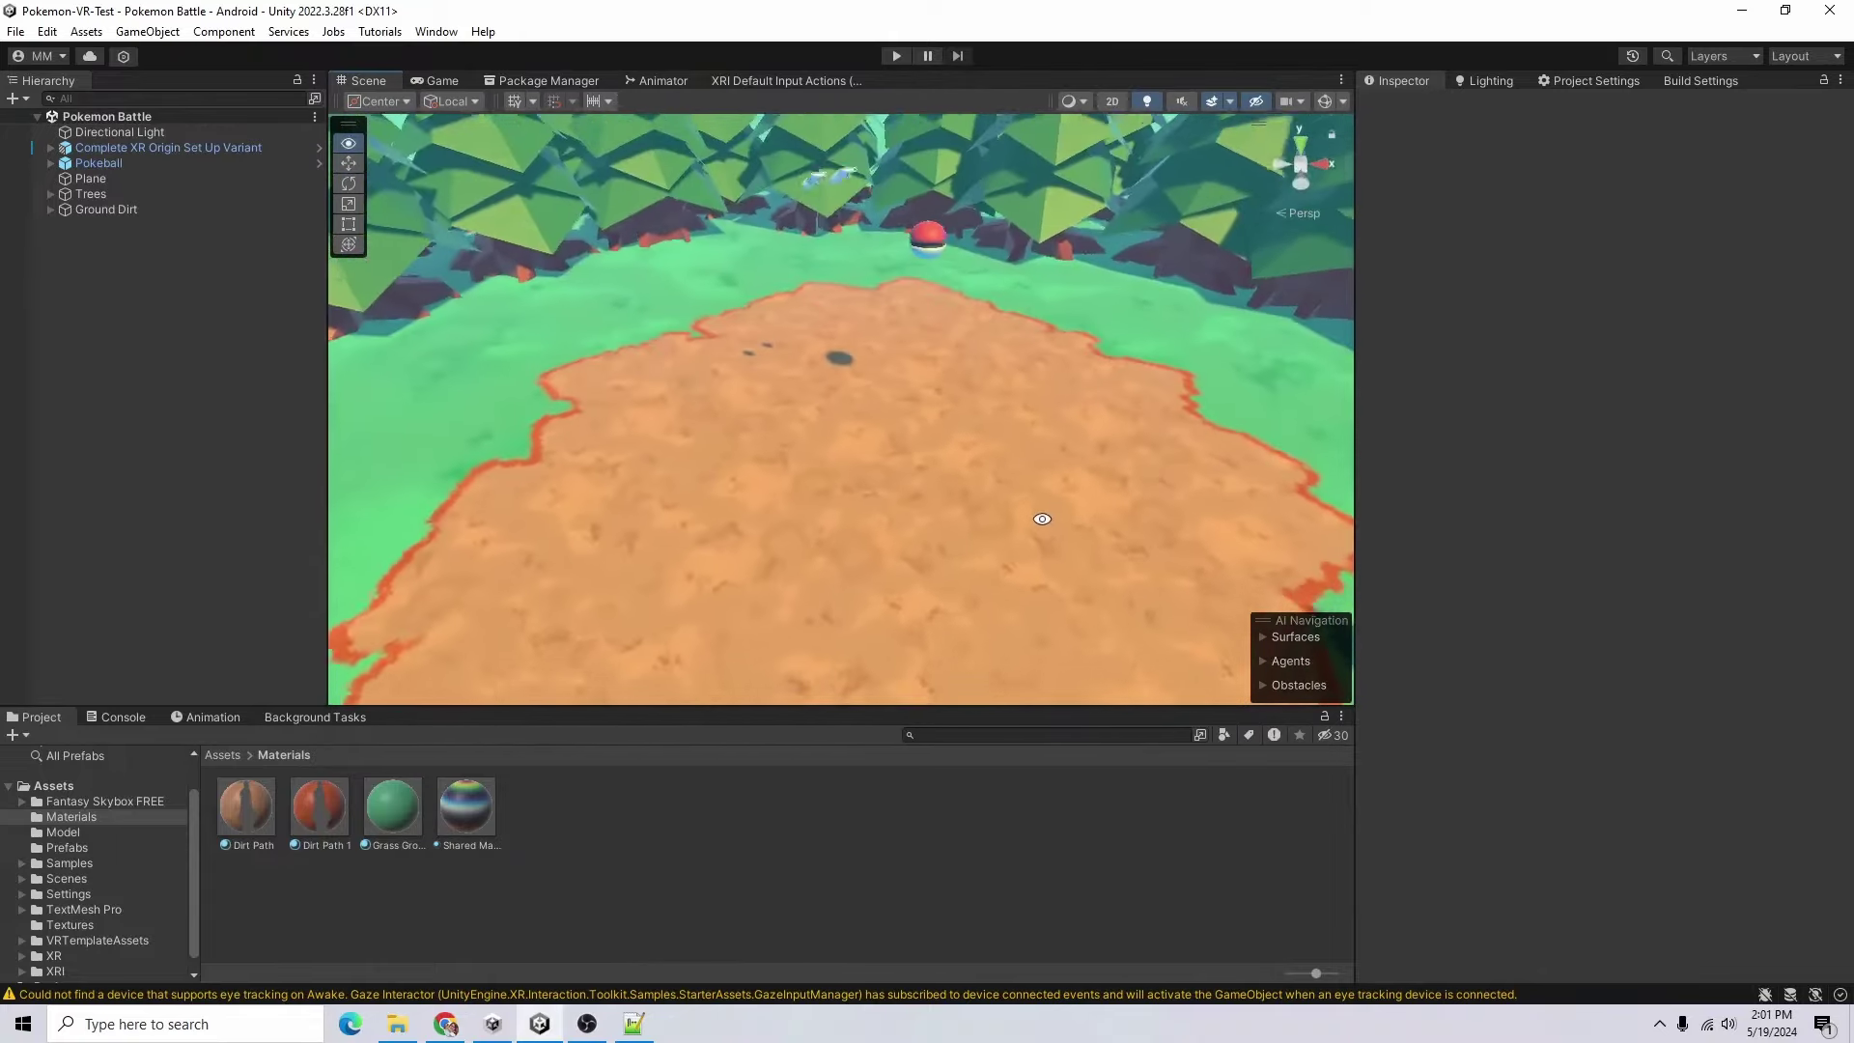
- Launch Blender and open the recent file Pokemon VR Assets.blend
{"action": "left_click", "coordinate": [266, 1029]}
{"action": "left_click", "coordinate": [275, 1034]}
{"action": "type", "text": "blender"}
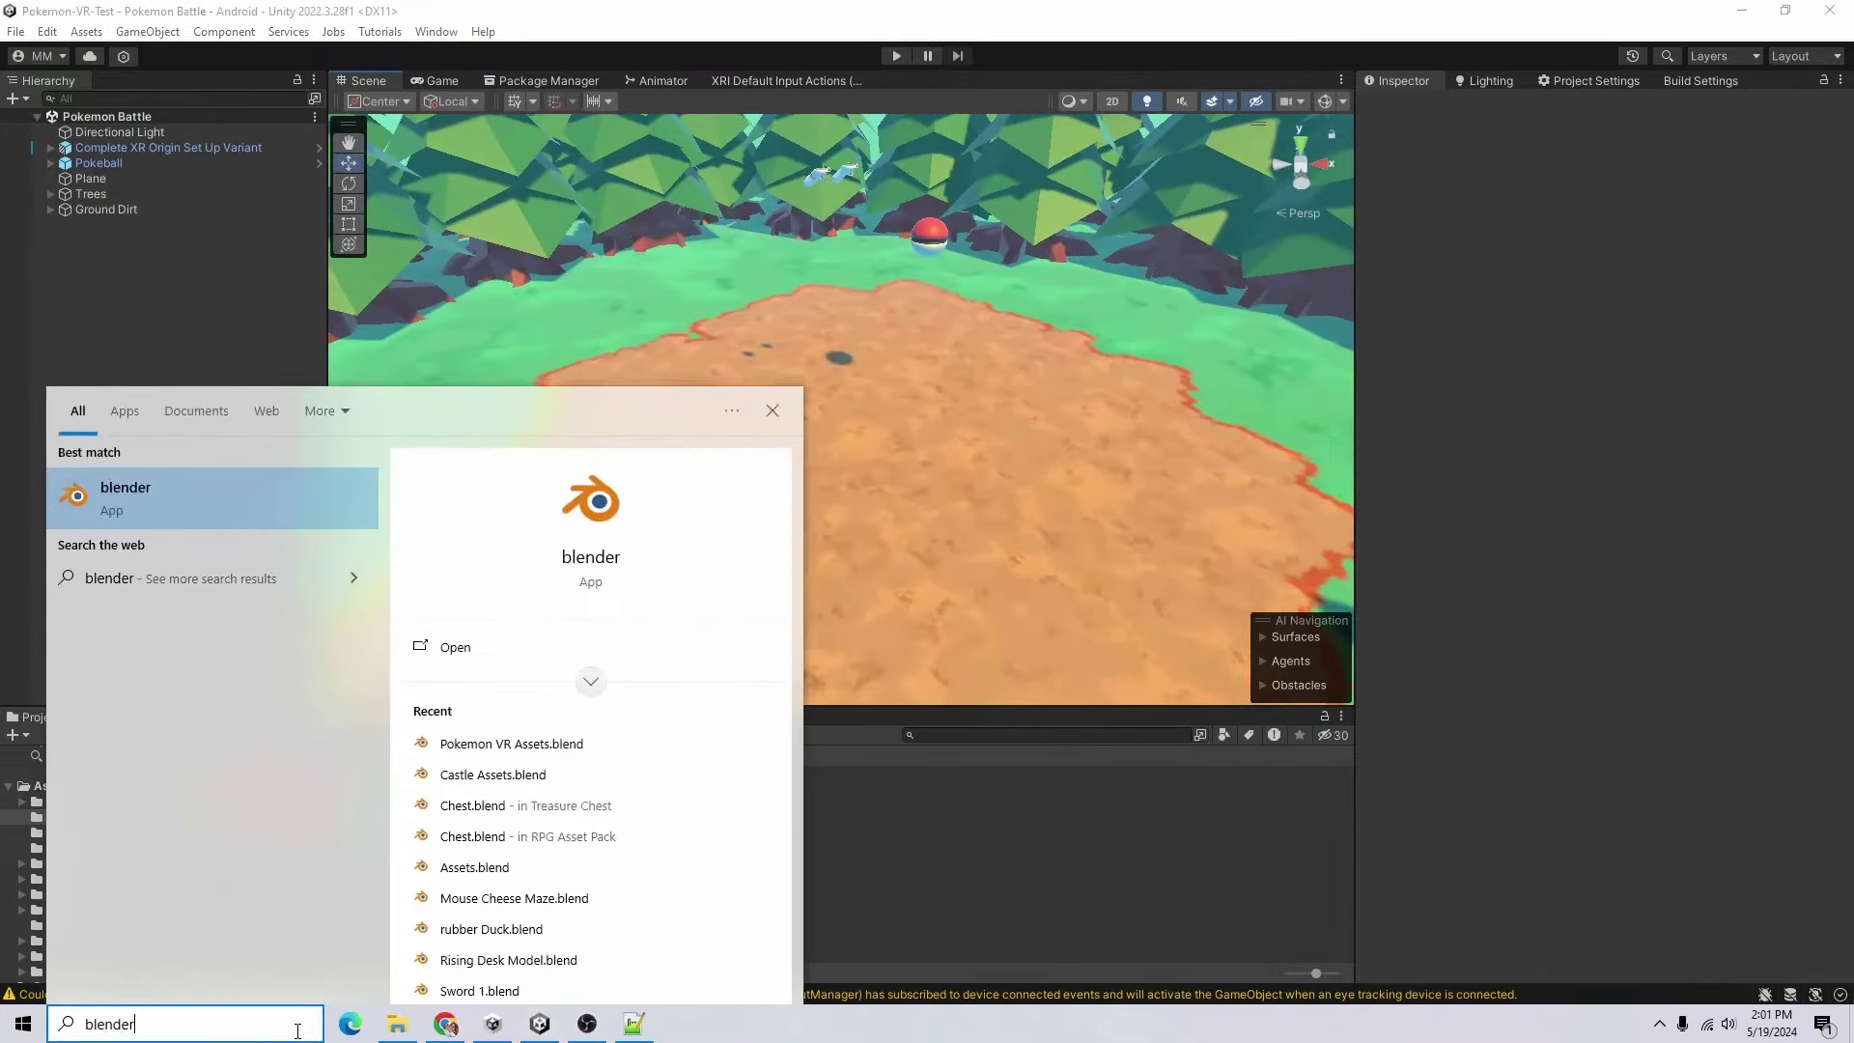
{"action": "key", "text": "Return"}
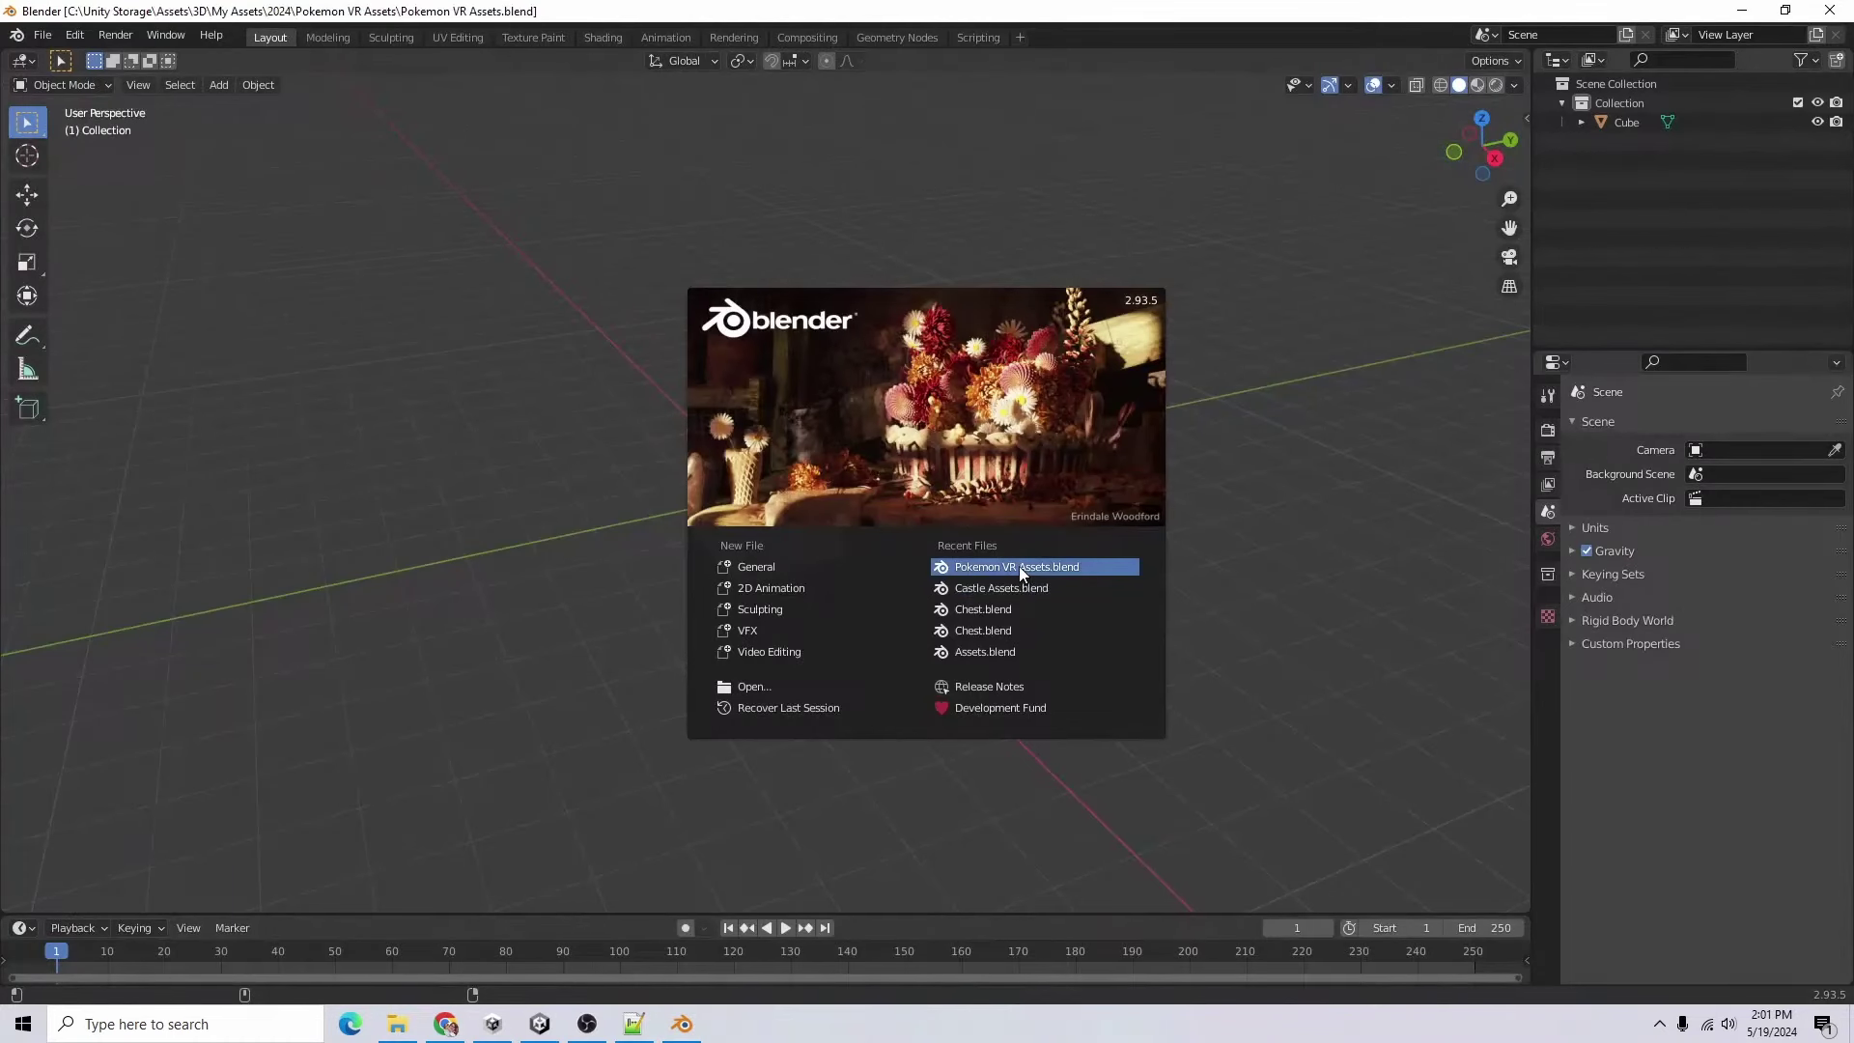
{"action": "left_click", "coordinate": [1017, 566]}
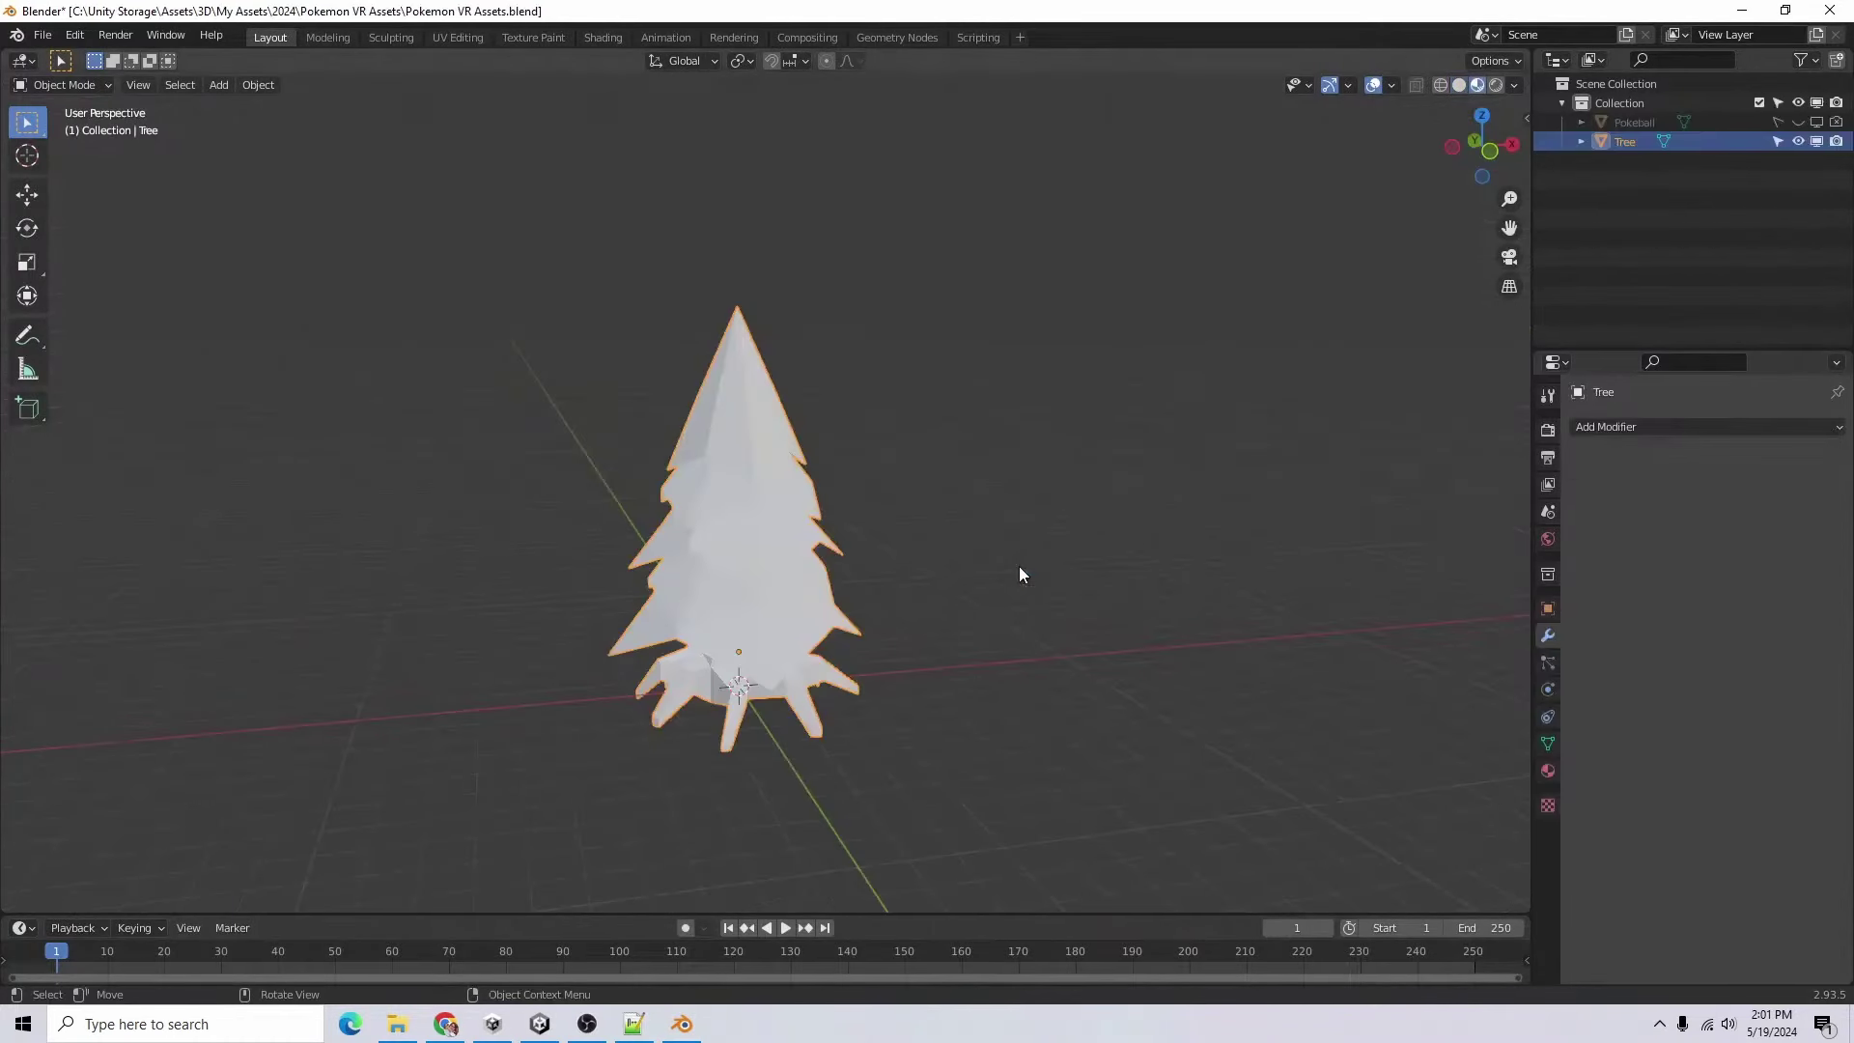
- Hide the Tree object and add a rock mesh with the Rock Generator
{"action": "left_click", "coordinate": [1798, 141]}
{"action": "left_click", "coordinate": [218, 85]}
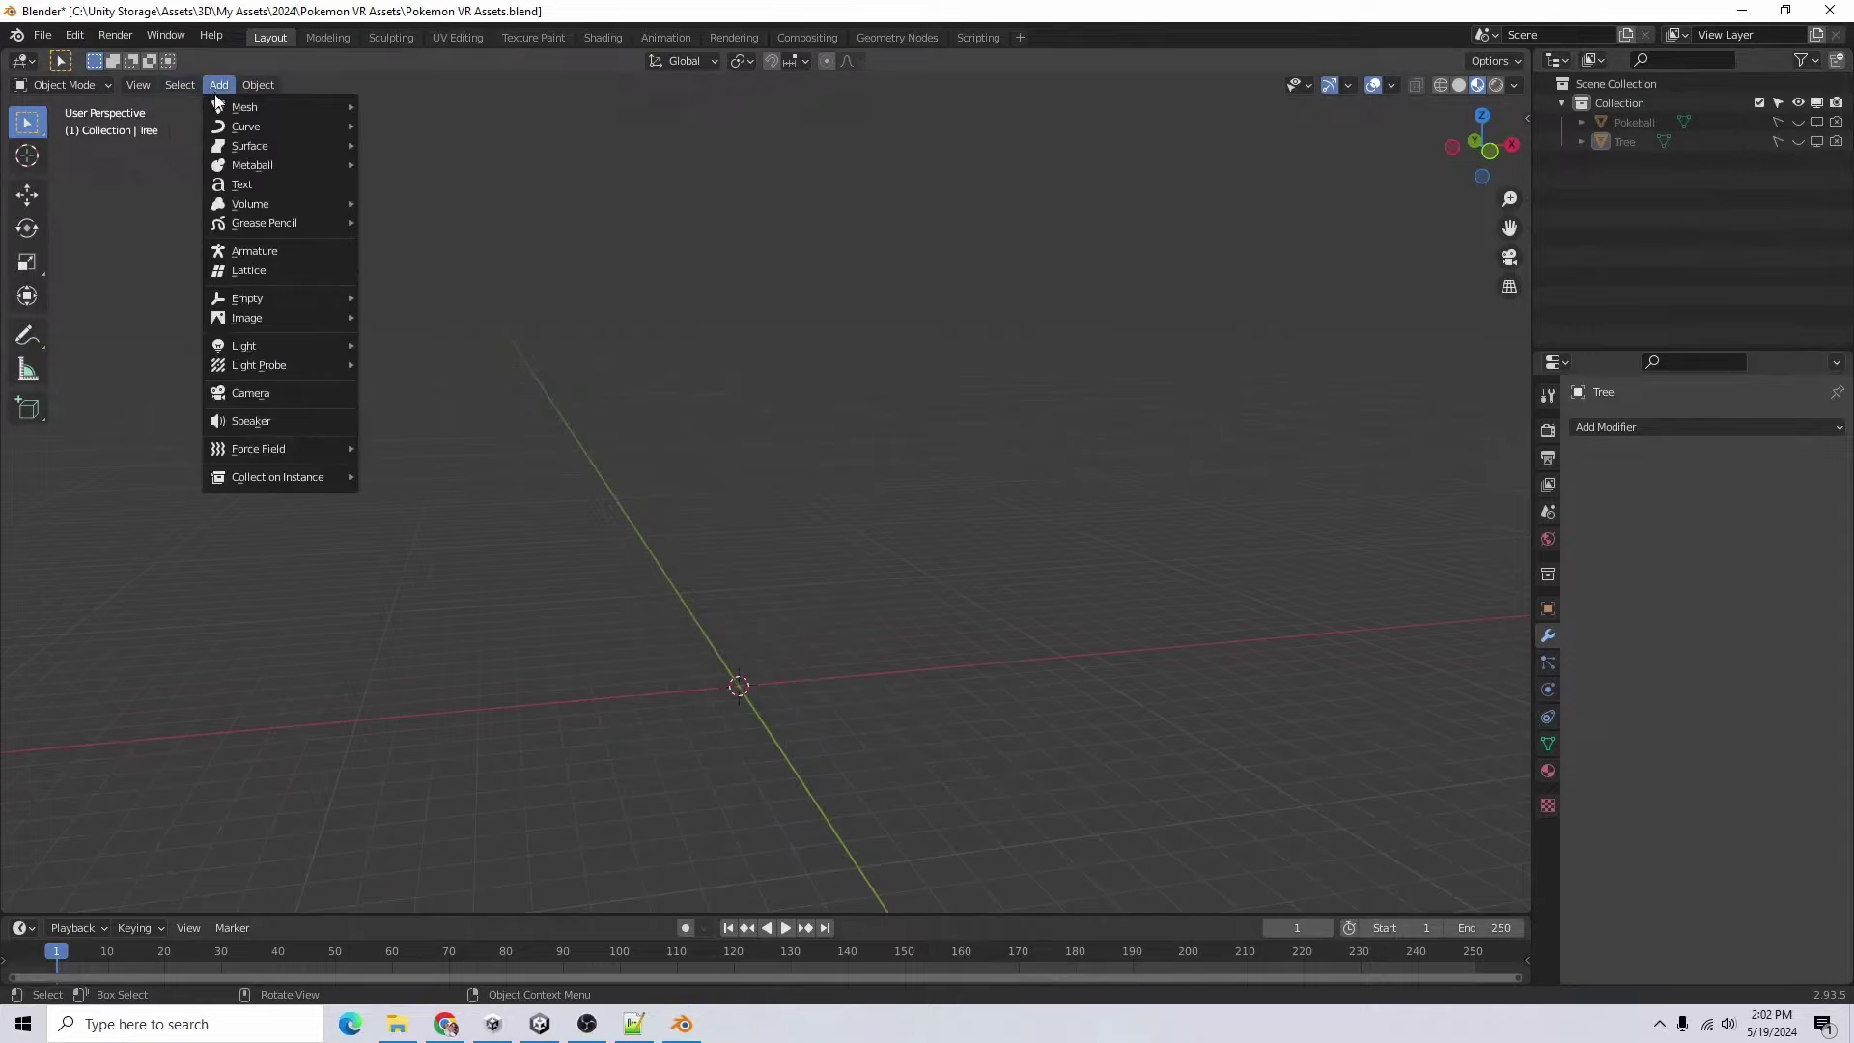
{"action": "mouse_move", "coordinate": [346, 119]}
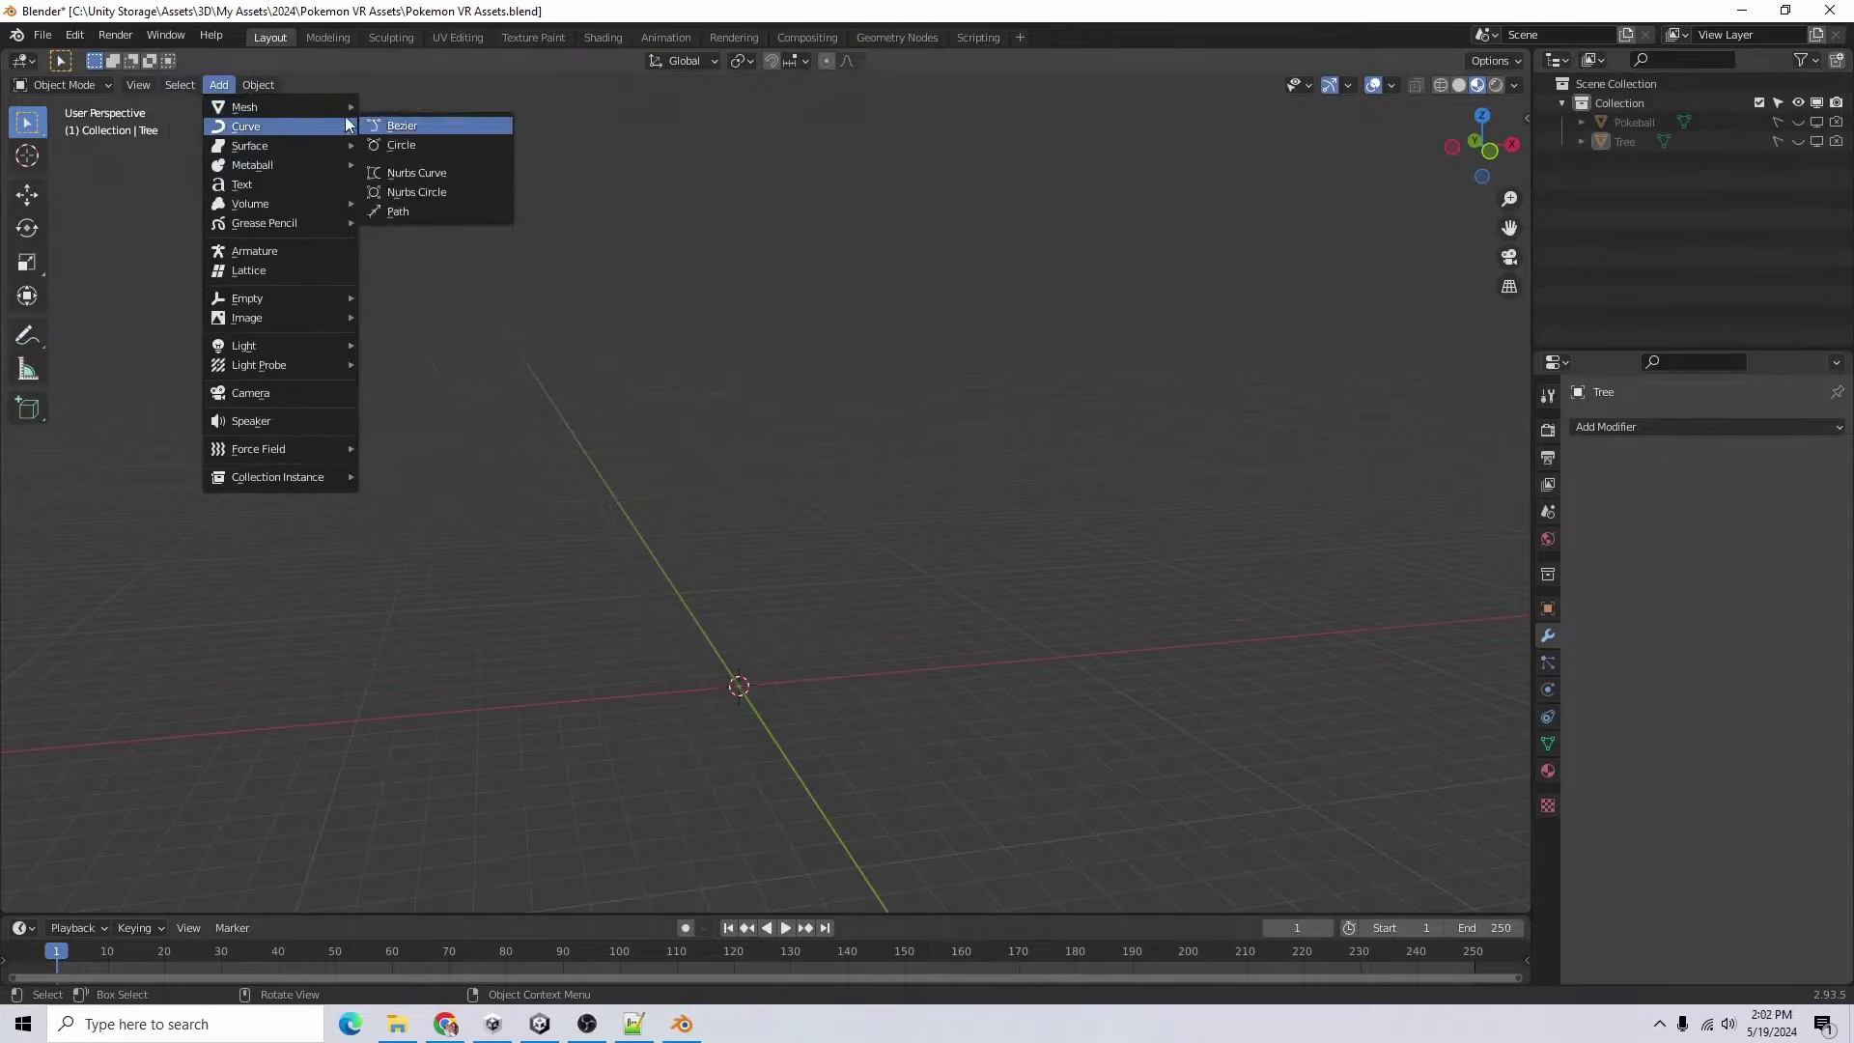
{"action": "mouse_move", "coordinate": [290, 107]}
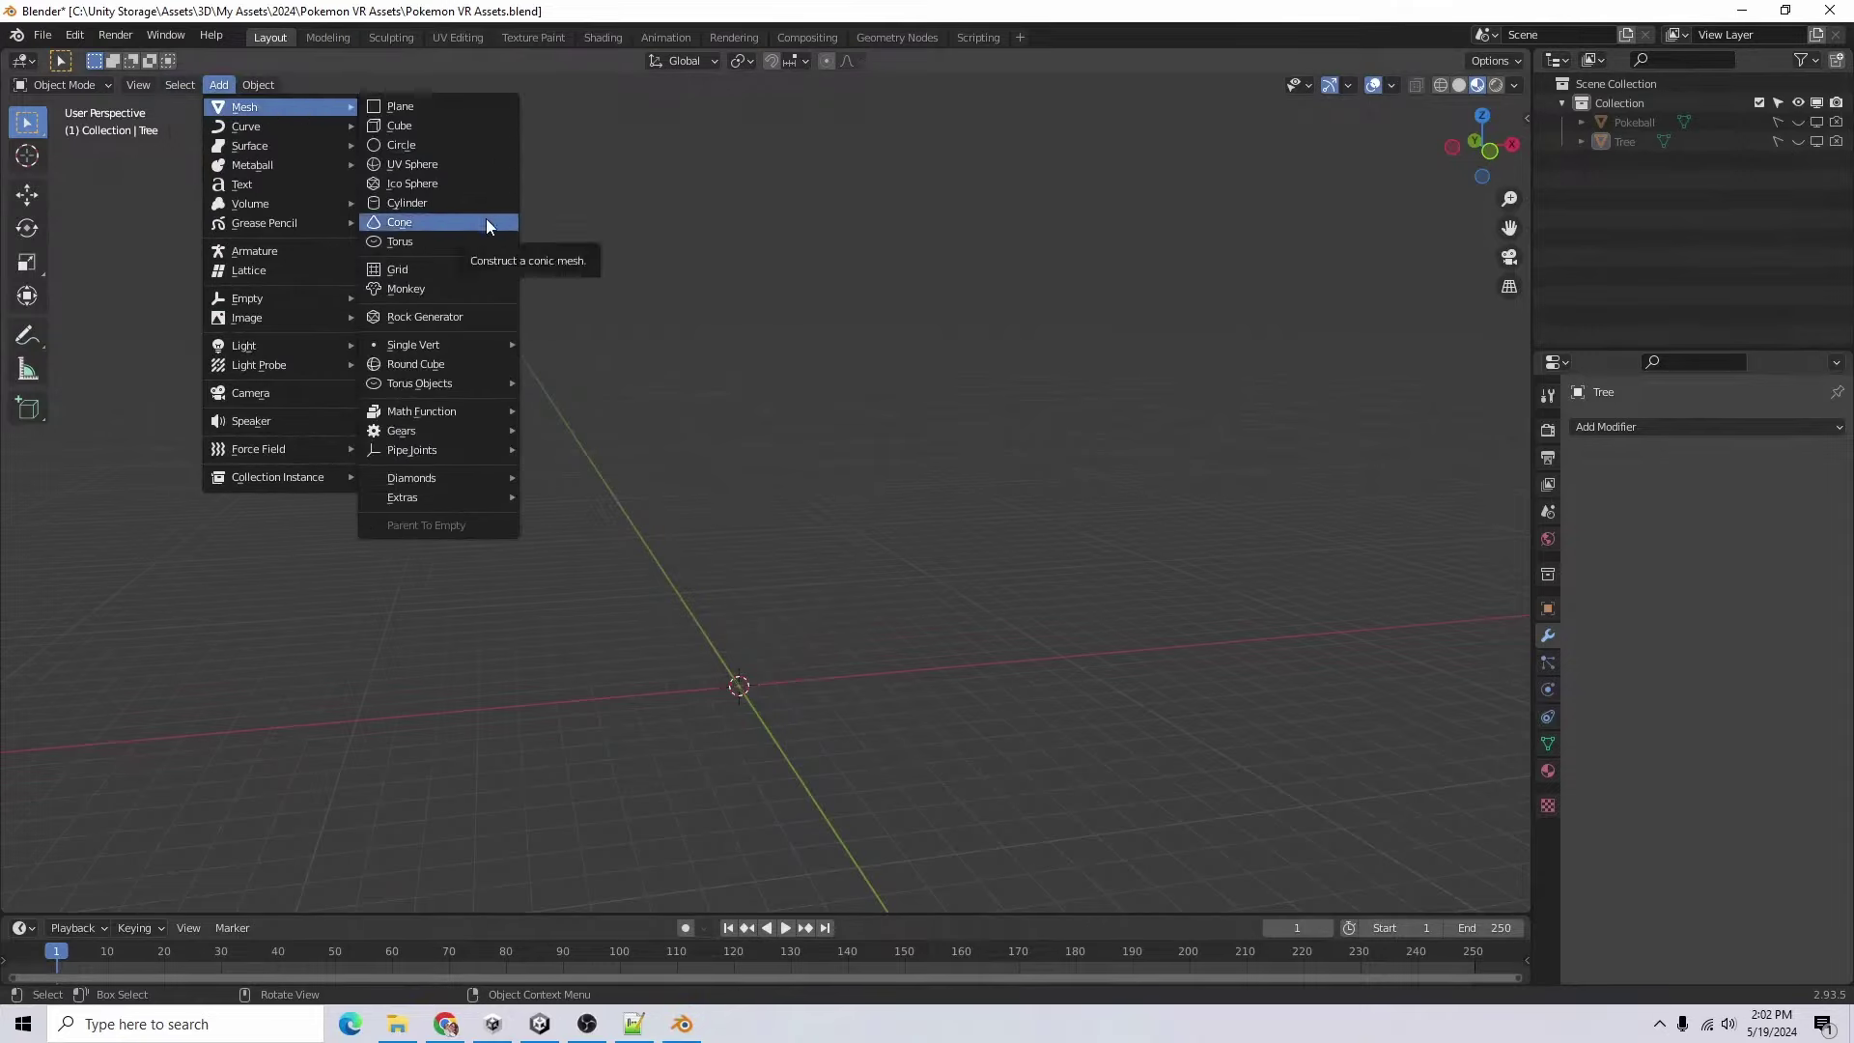
{"action": "left_click", "coordinate": [440, 318]}
{"action": "scroll", "coordinate": [873, 833], "scroll_direction": "up", "scroll_amount": 4}
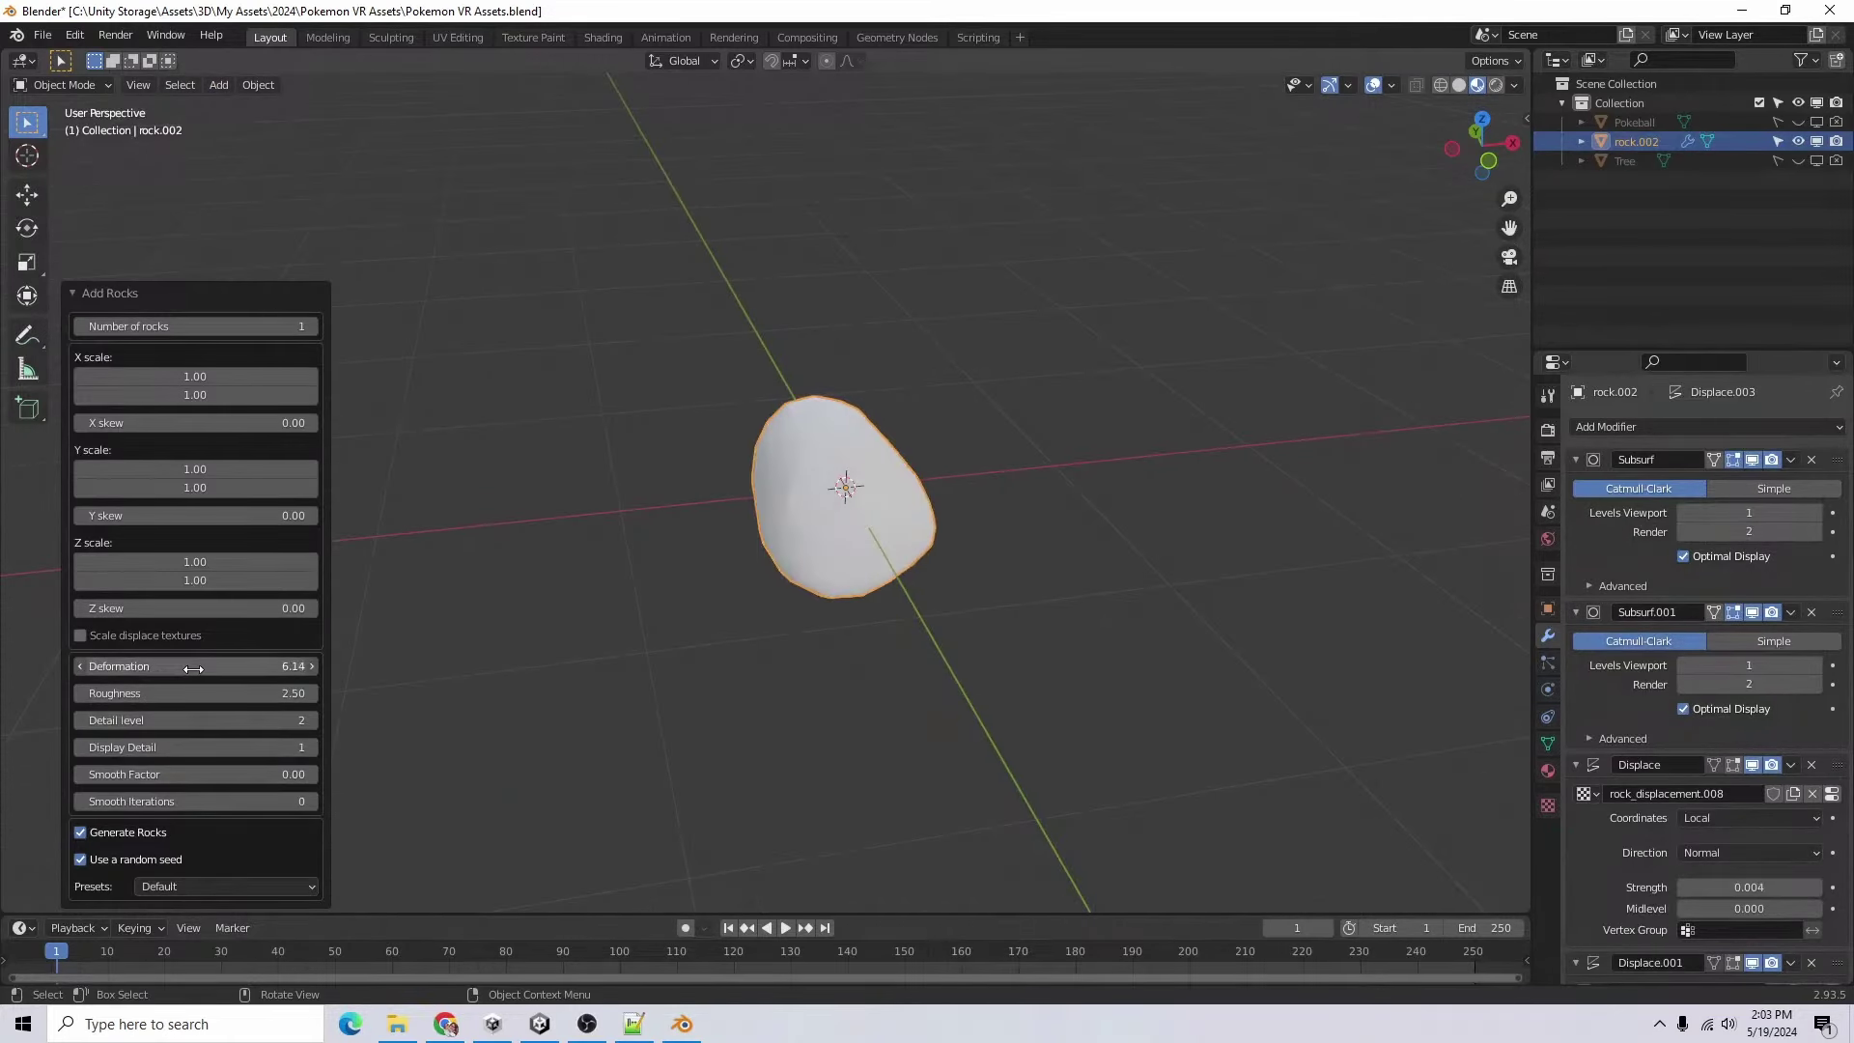
- Adjust the generated rock's deformation, inspect its shape and delete that rock
{"action": "left_click_drag", "start_coordinate": [187, 666], "coordinate": [988, 692]}
{"action": "middle_click_drag", "start_coordinate": [989, 691], "coordinate": [965, 668]}
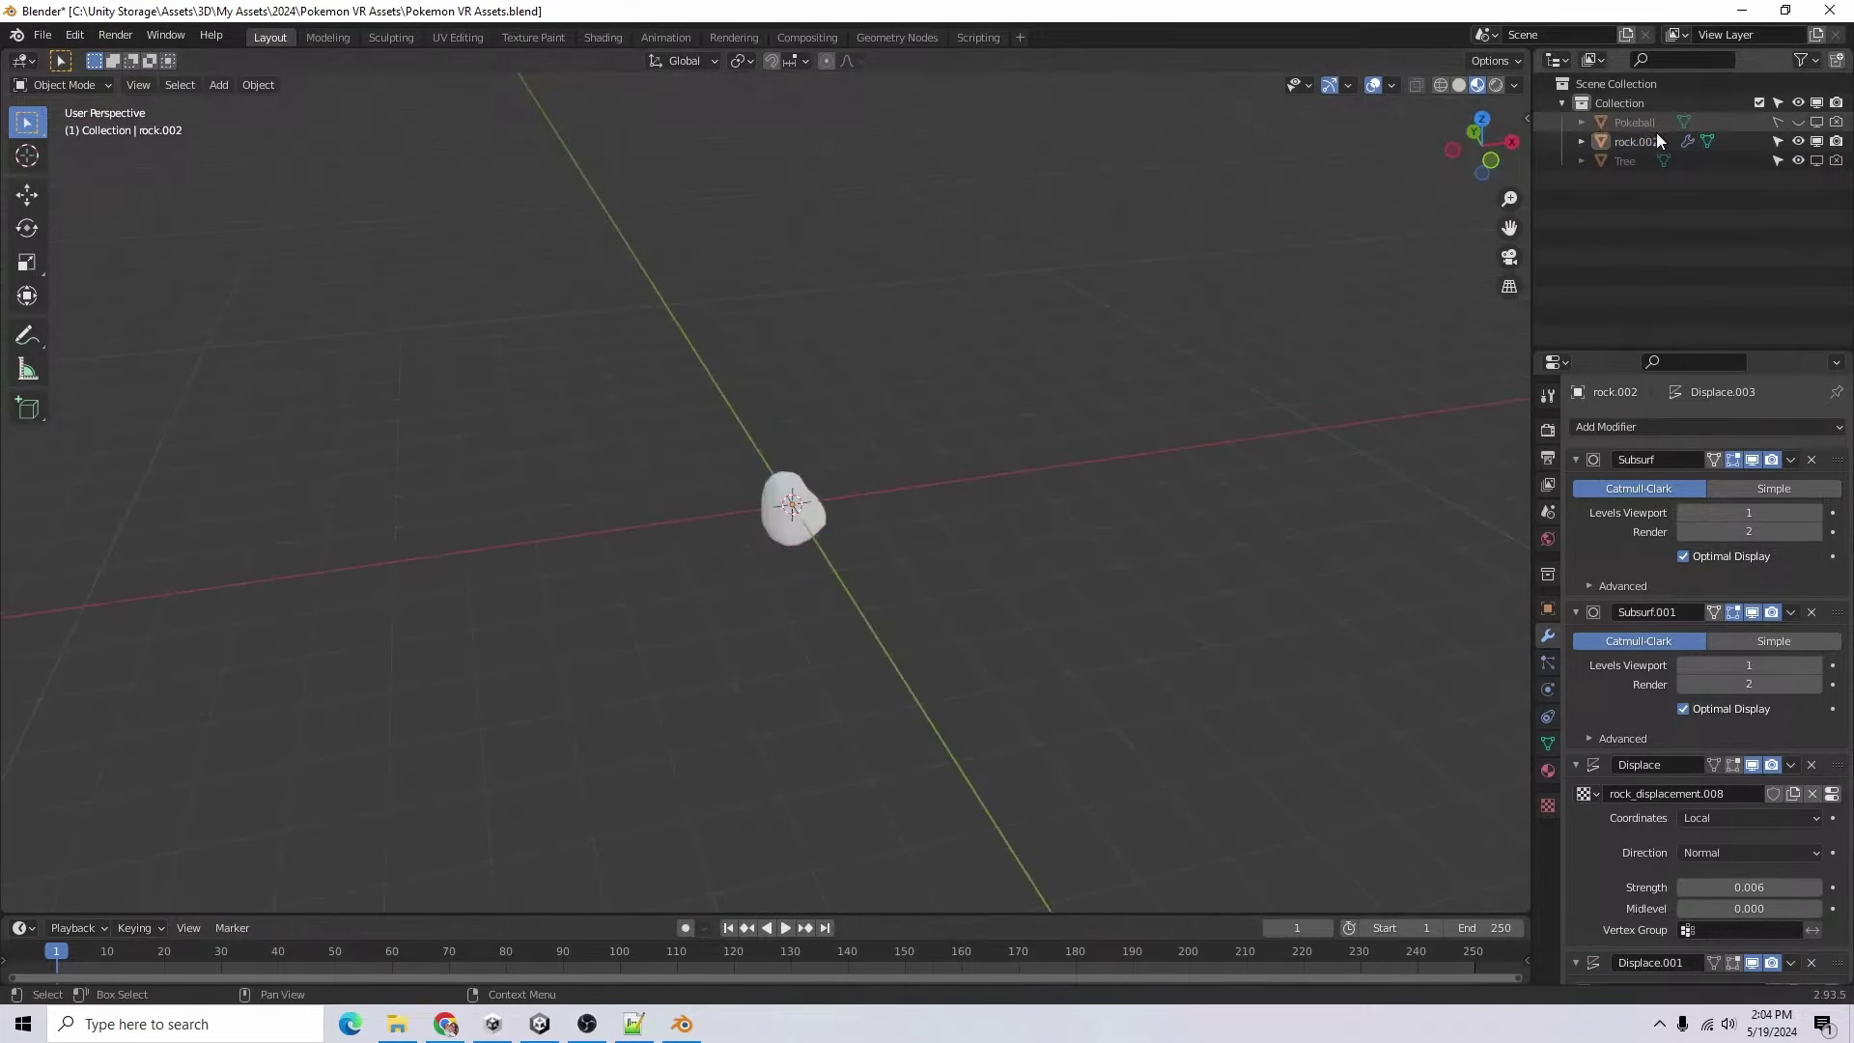
{"action": "left_click", "coordinate": [1636, 141]}
{"action": "key", "text": "Delete"}
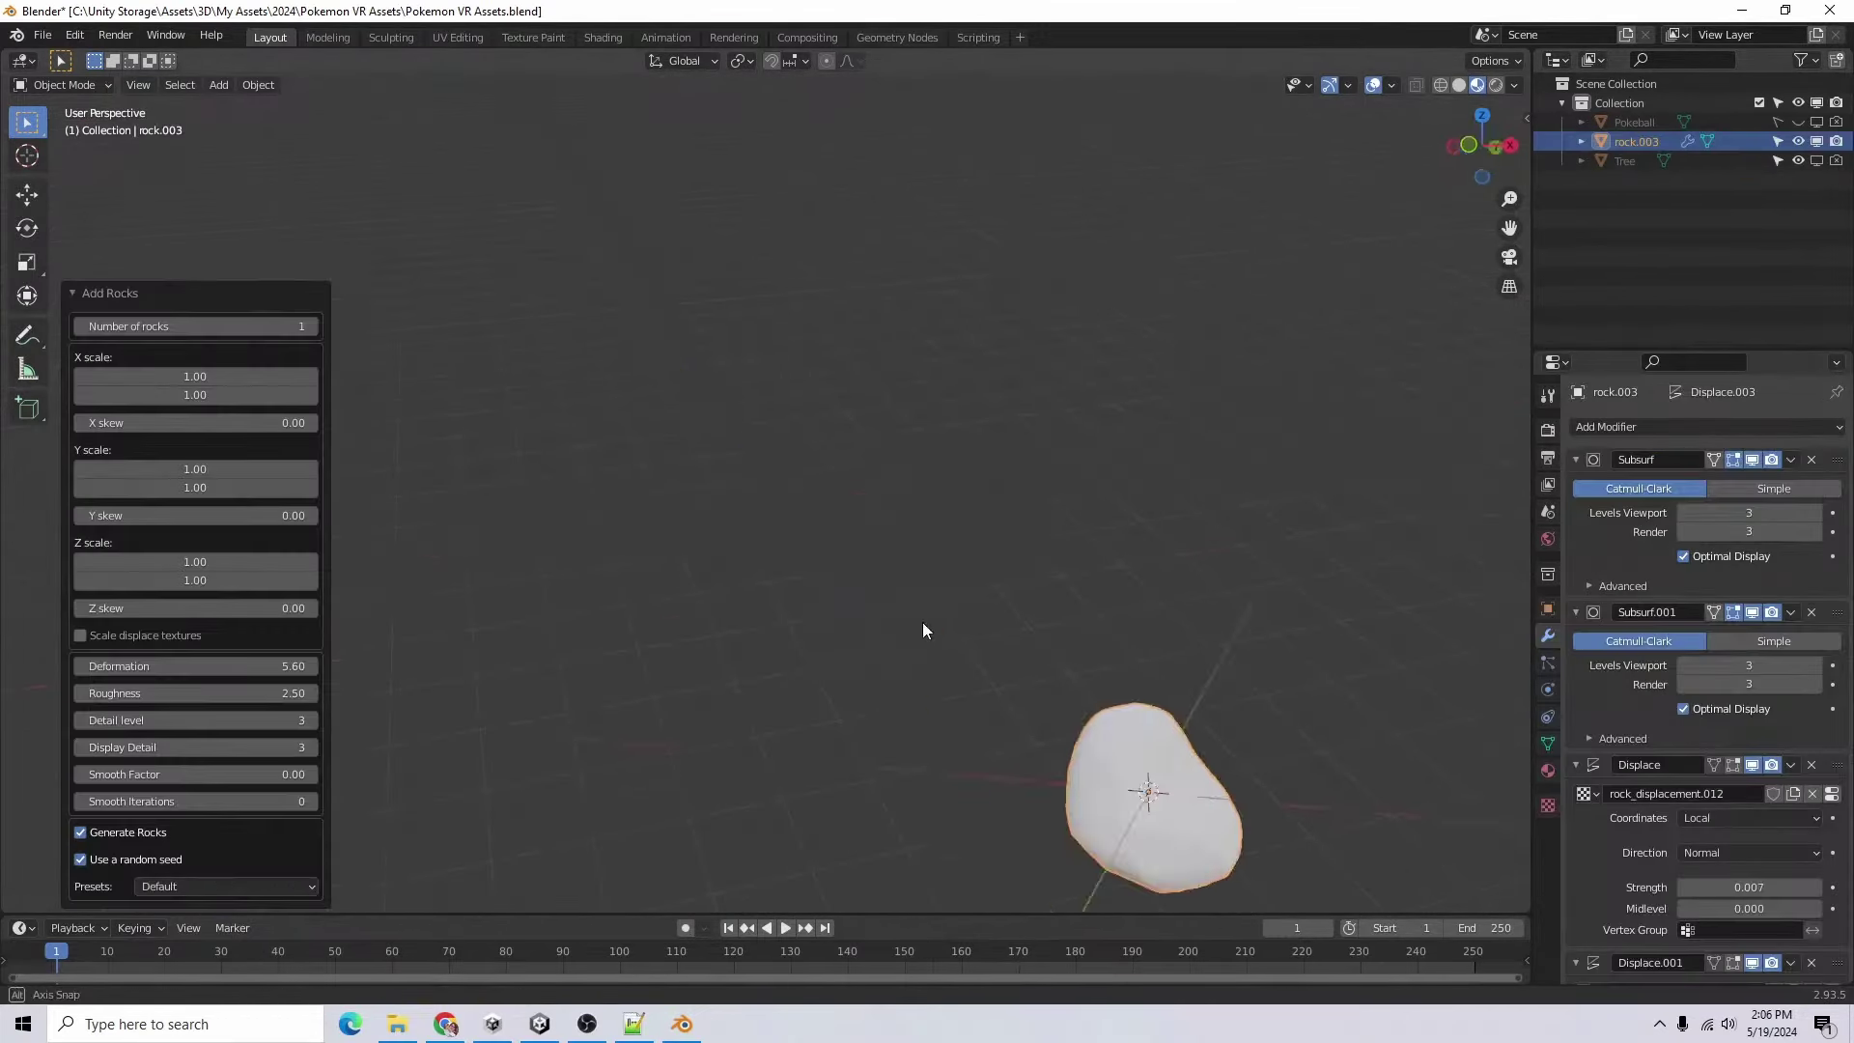
- Rename the newly generated rock object as "Rock"
{"action": "middle_click_drag", "start_coordinate": [923, 622], "coordinate": [1208, 686]}
{"action": "key", "text": "KP_Decimal"}
{"action": "left_click", "coordinate": [1637, 142]}
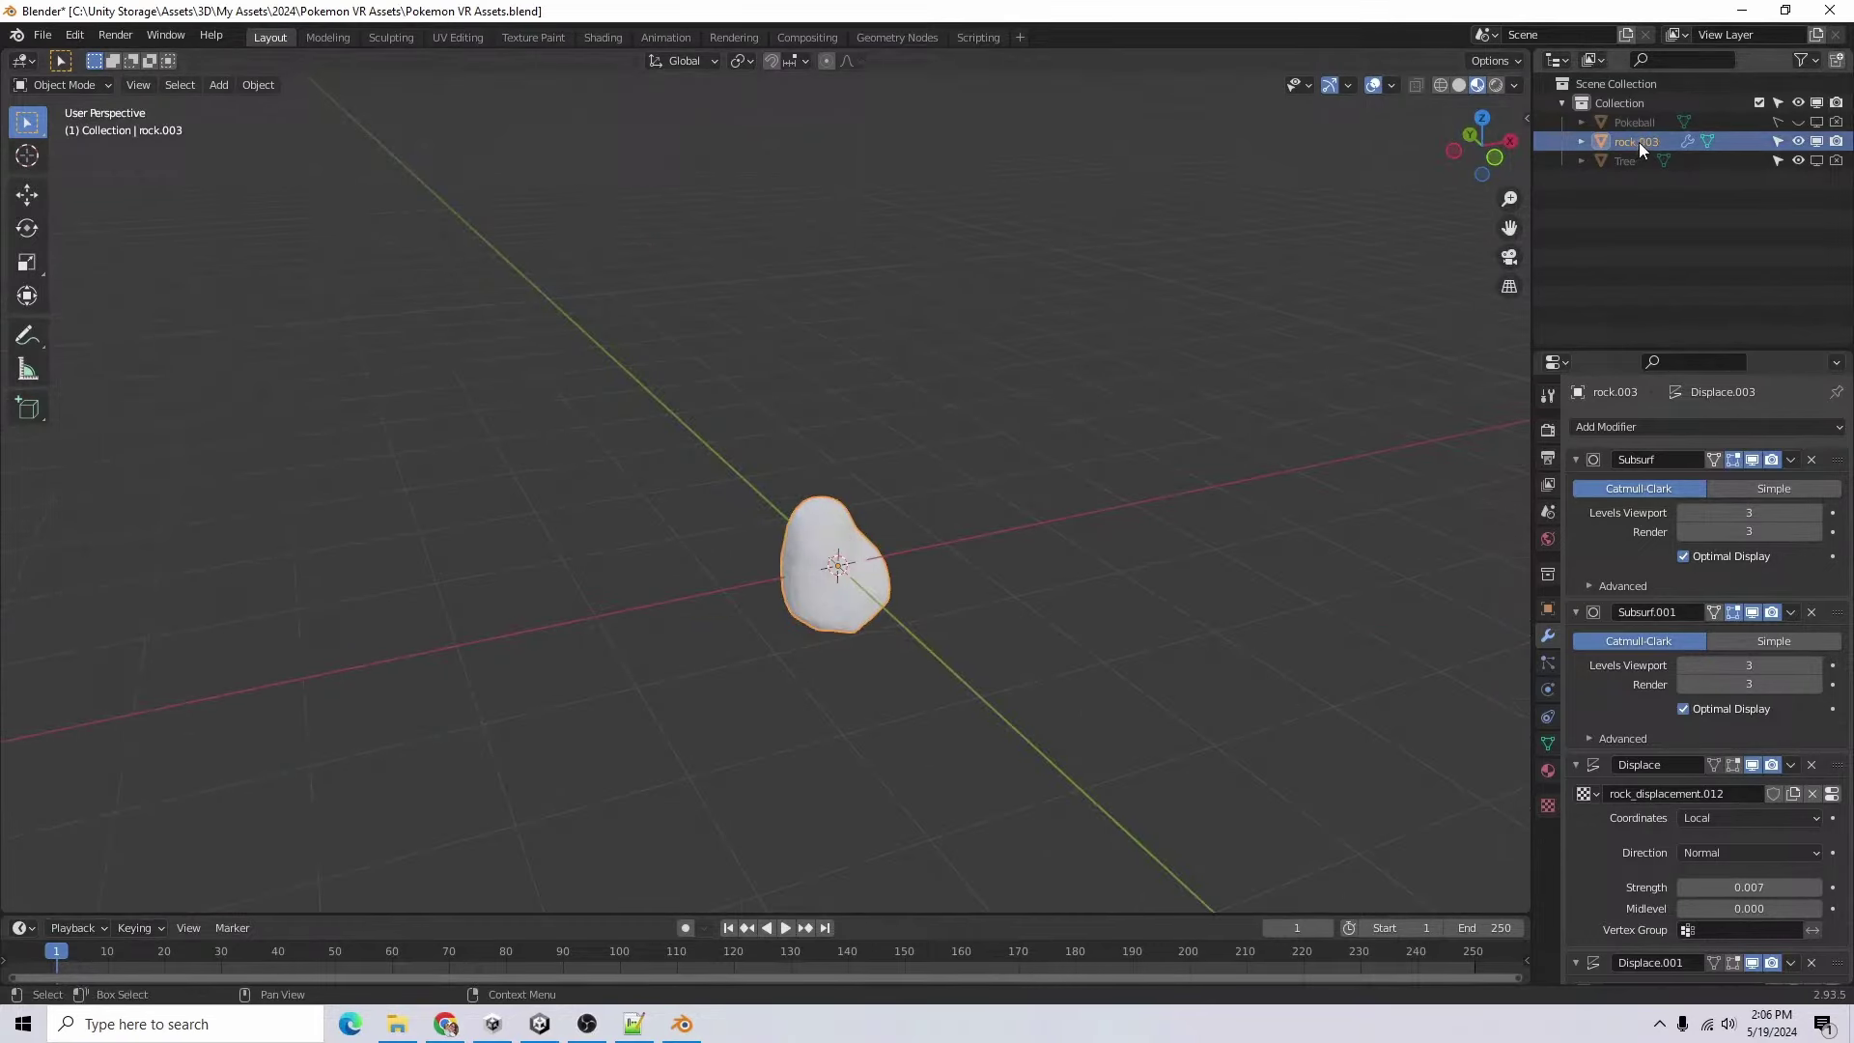
{"action": "double_click", "coordinate": [1638, 142]}
{"action": "type", "text": "Rock"}
{"action": "key", "text": "Return"}
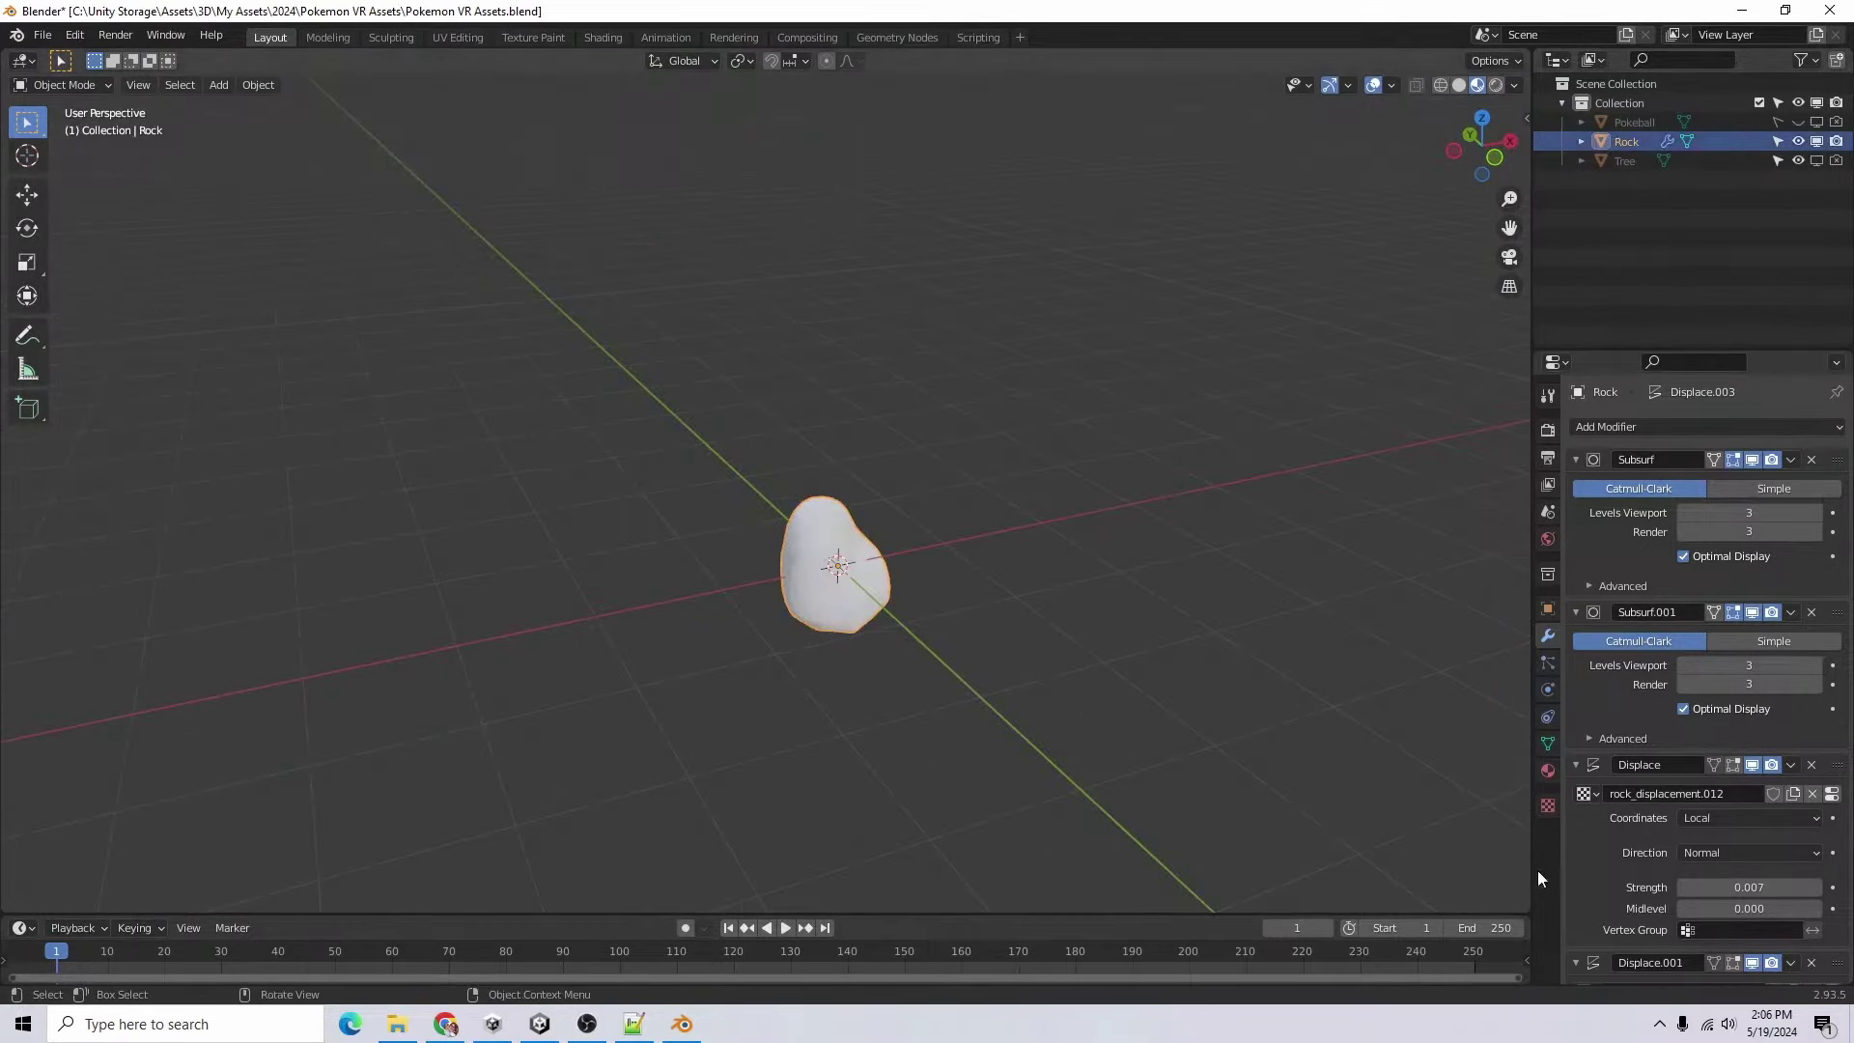
- Assign the Shared Mat material to the rock and move it down about 0.506 m along Z to the ground plane
{"action": "left_click", "coordinate": [1548, 769]}
{"action": "left_click", "coordinate": [1581, 509]}
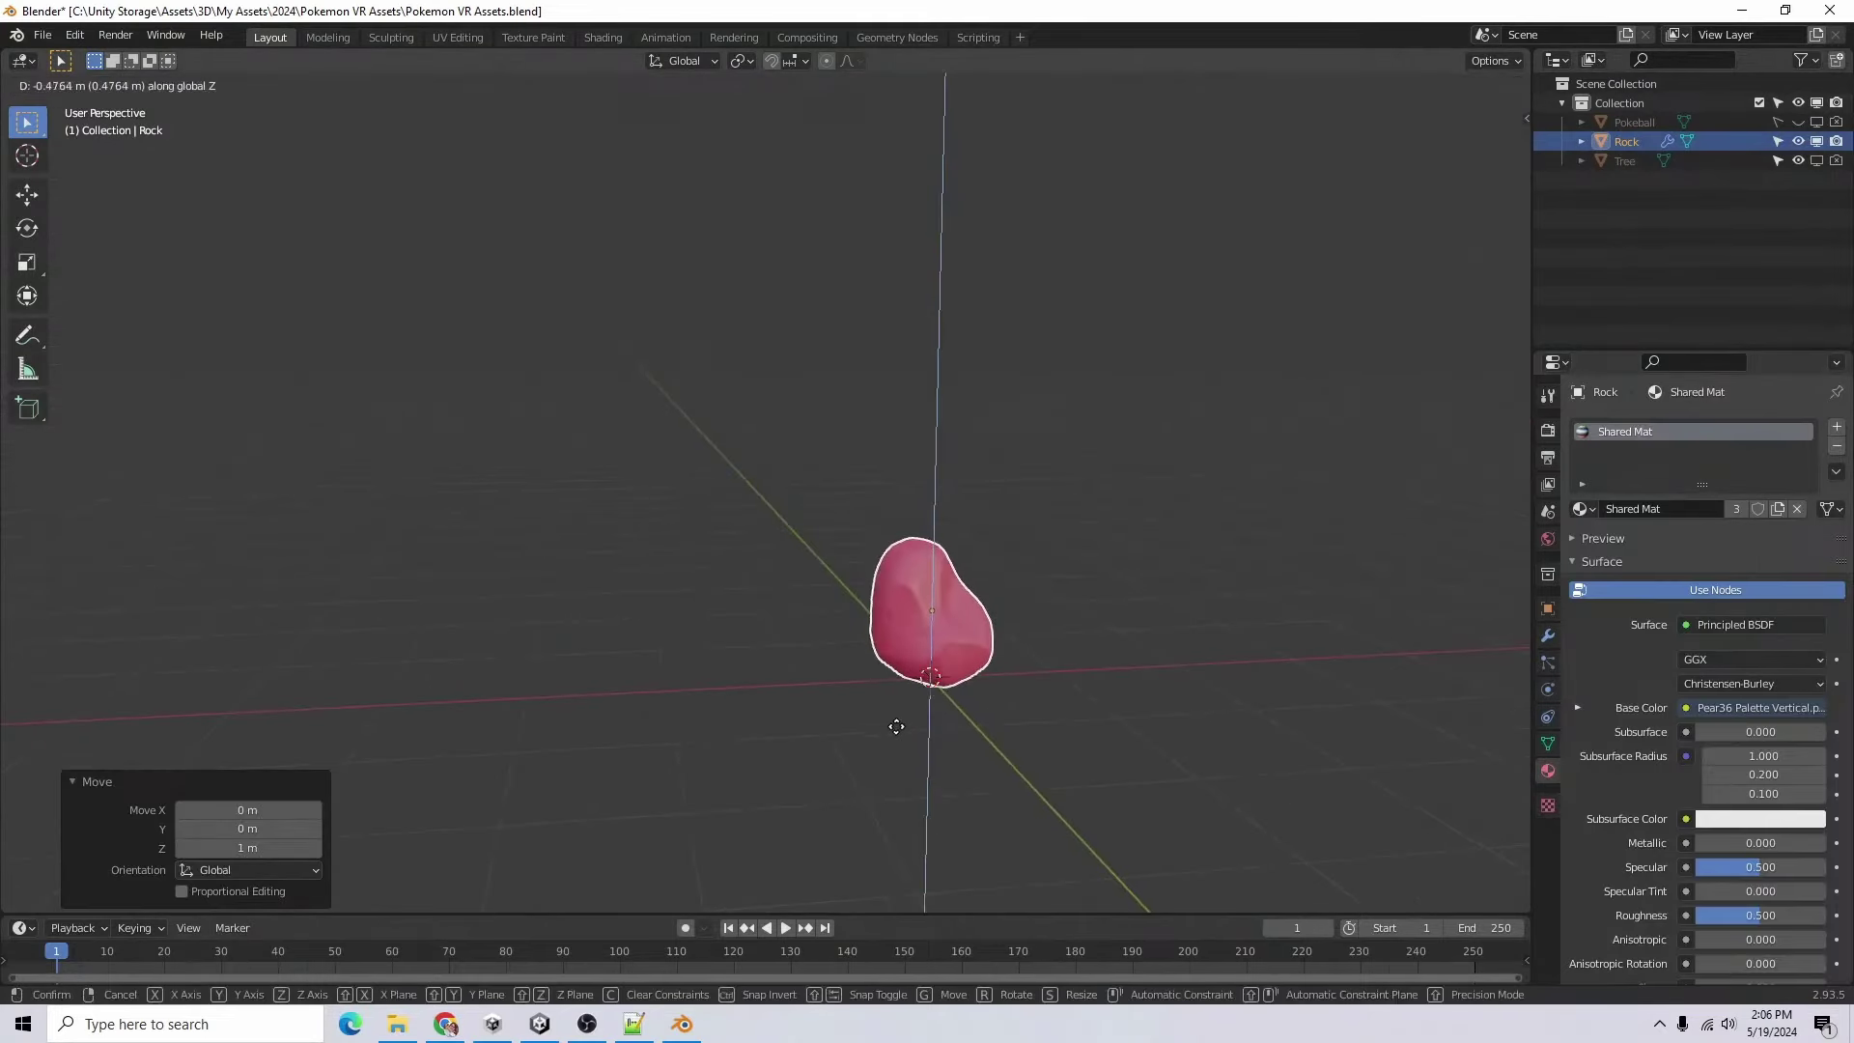
{"action": "left_click", "coordinate": [894, 733]}
{"action": "left_click", "coordinate": [1488, 168]}
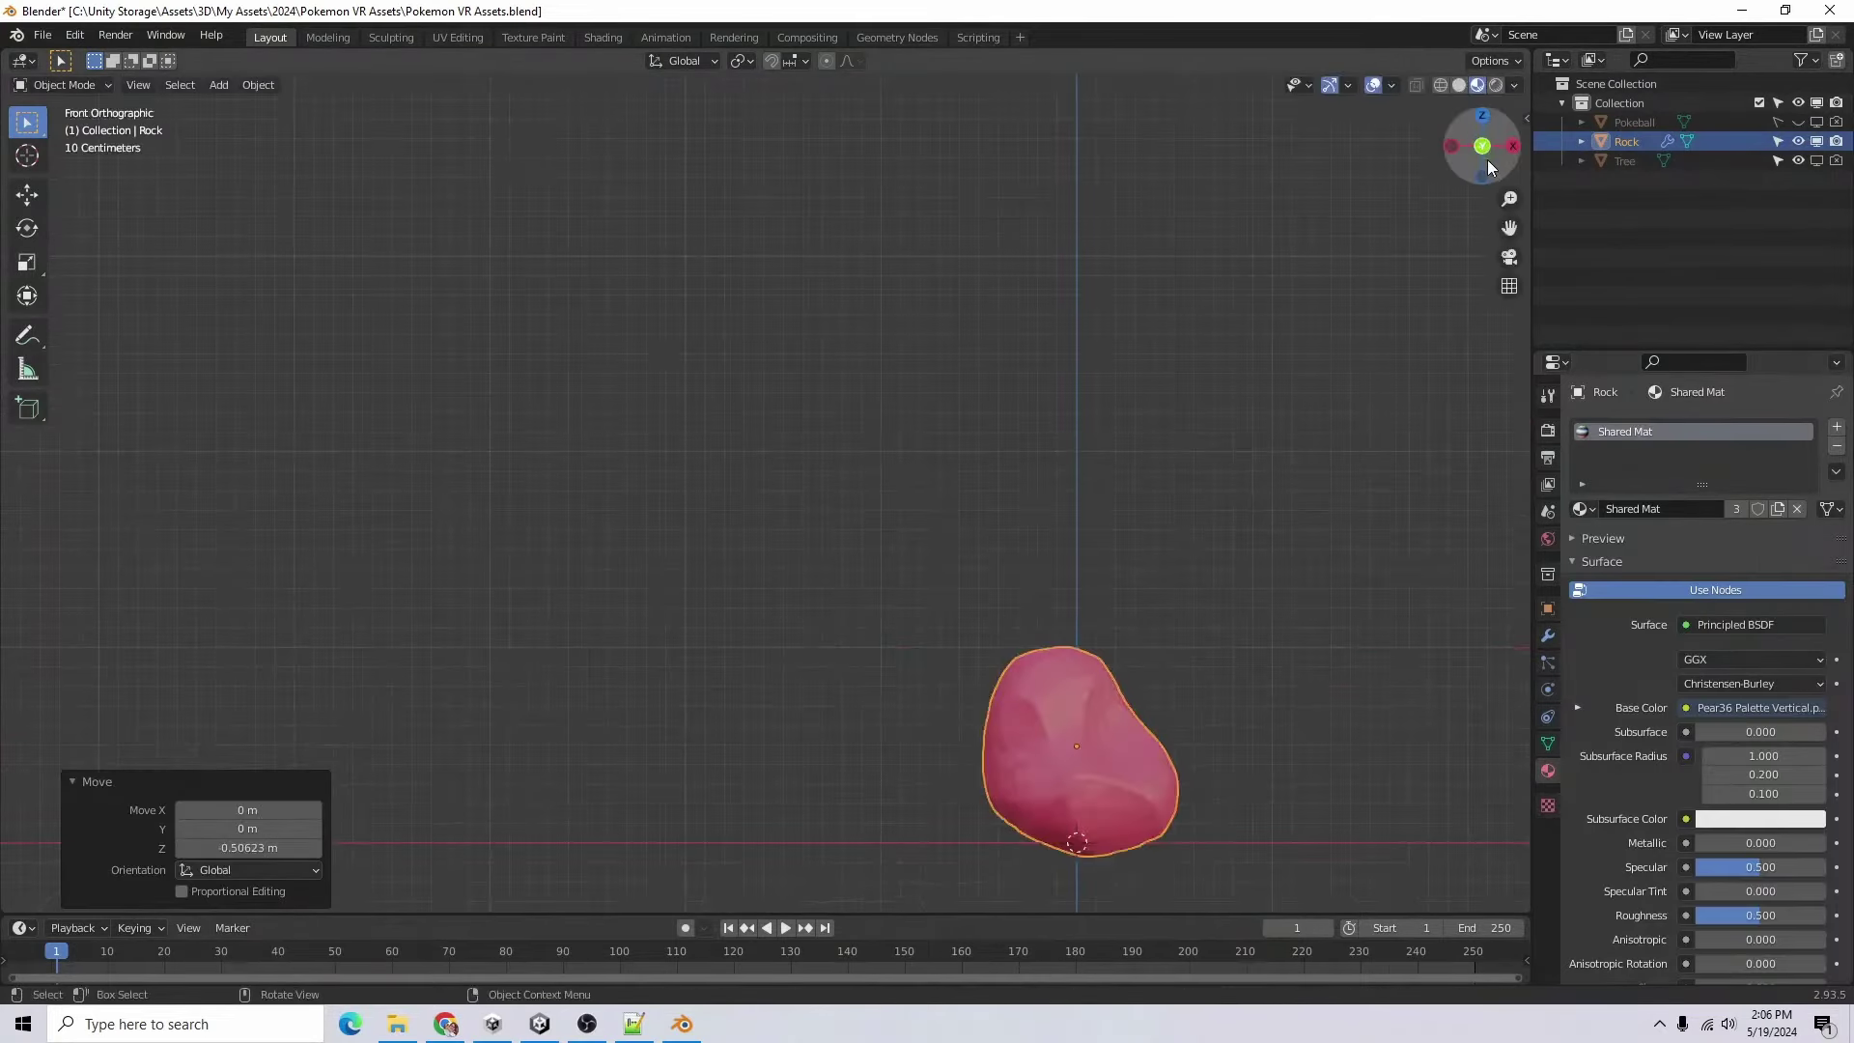
{"action": "middle_click_drag", "start_coordinate": [1248, 707], "coordinate": [1245, 754]}
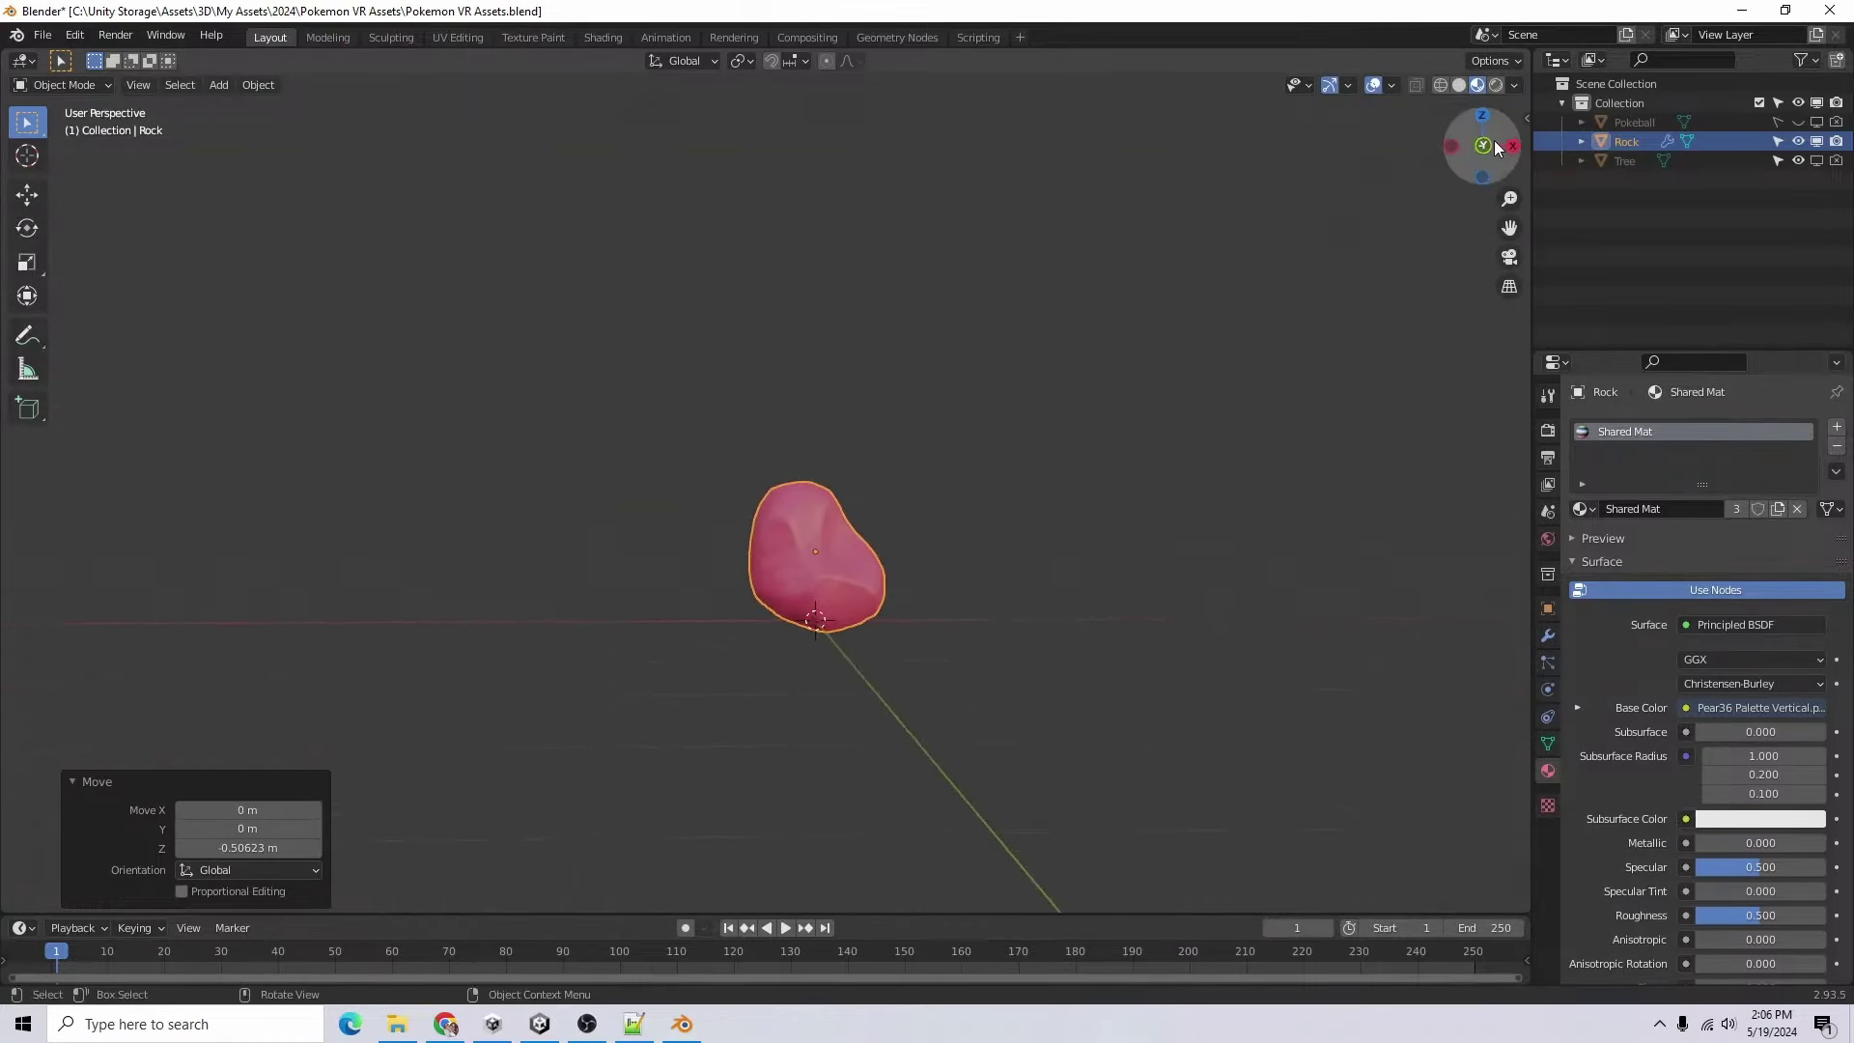
- Lower the rock about 0.143 m along Z in the front view
{"action": "left_click", "coordinate": [1492, 145]}
{"action": "key", "text": "ctrl+z"}
{"action": "key", "text": "ctrl+shift+z"}
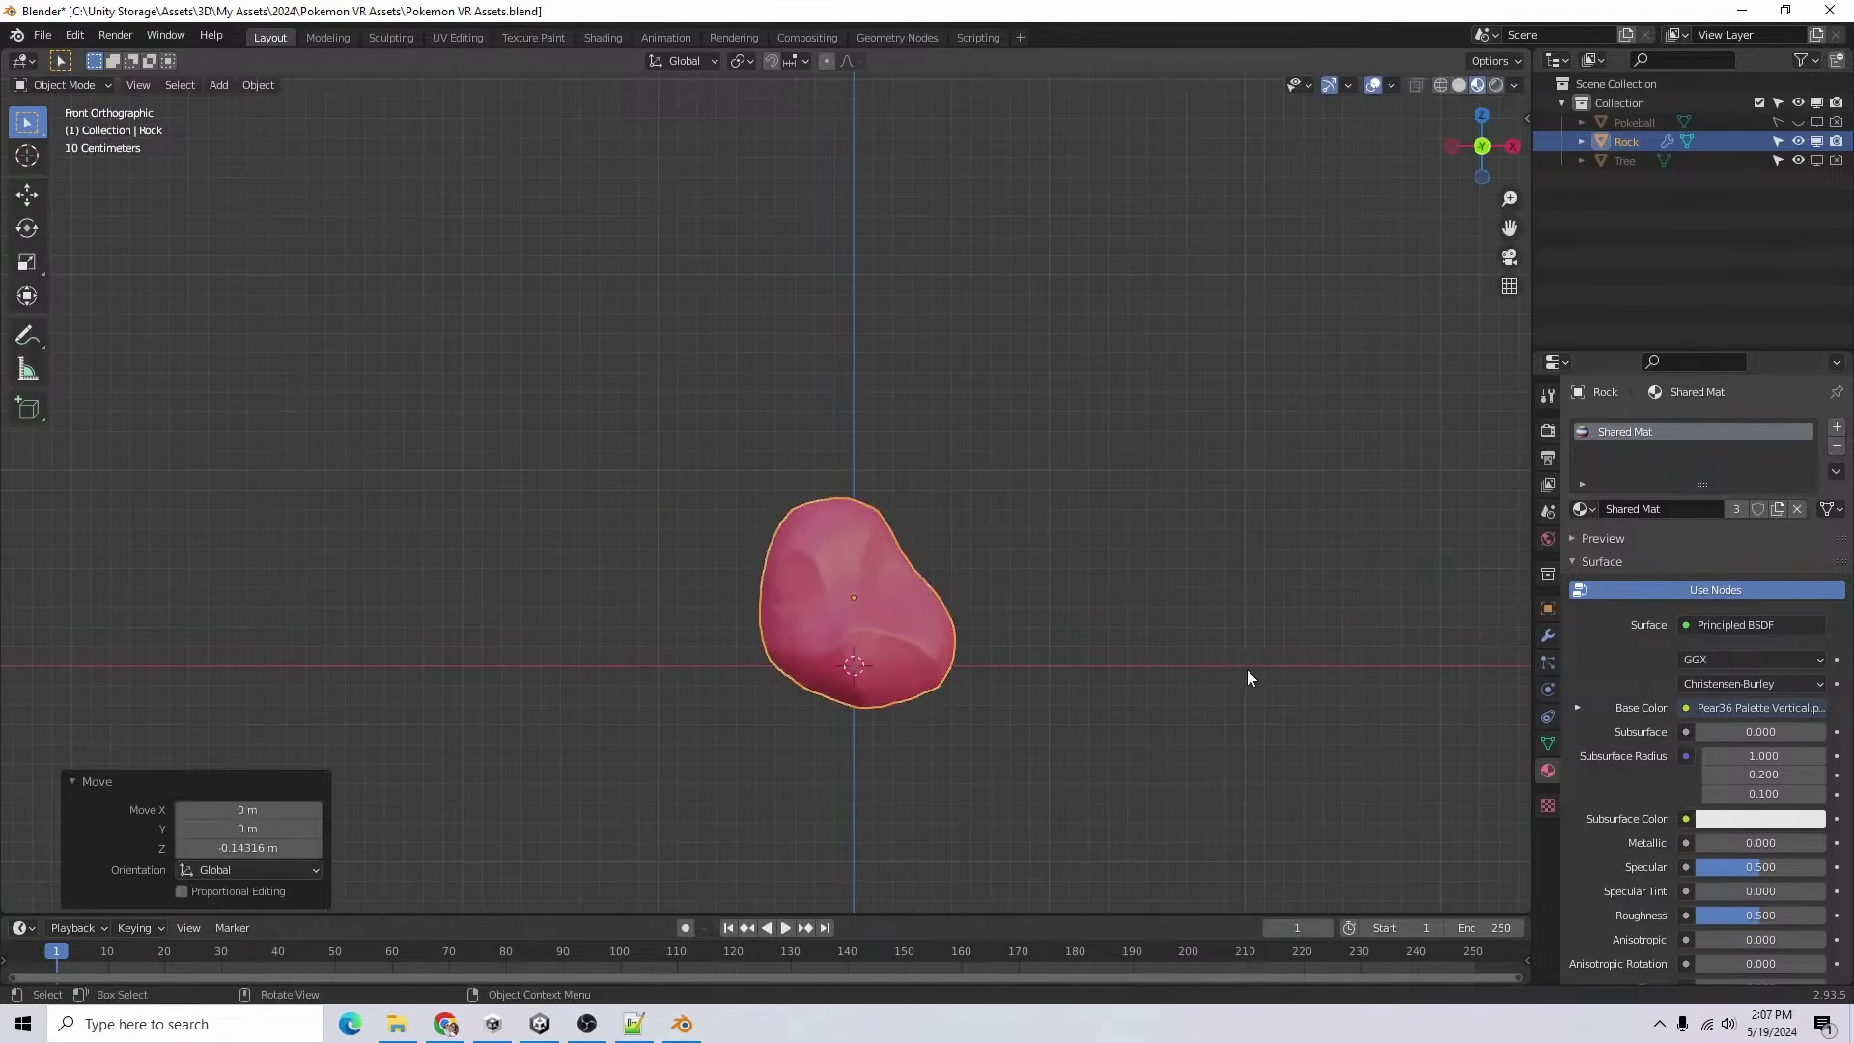
{"action": "key", "text": "ctrl+z"}
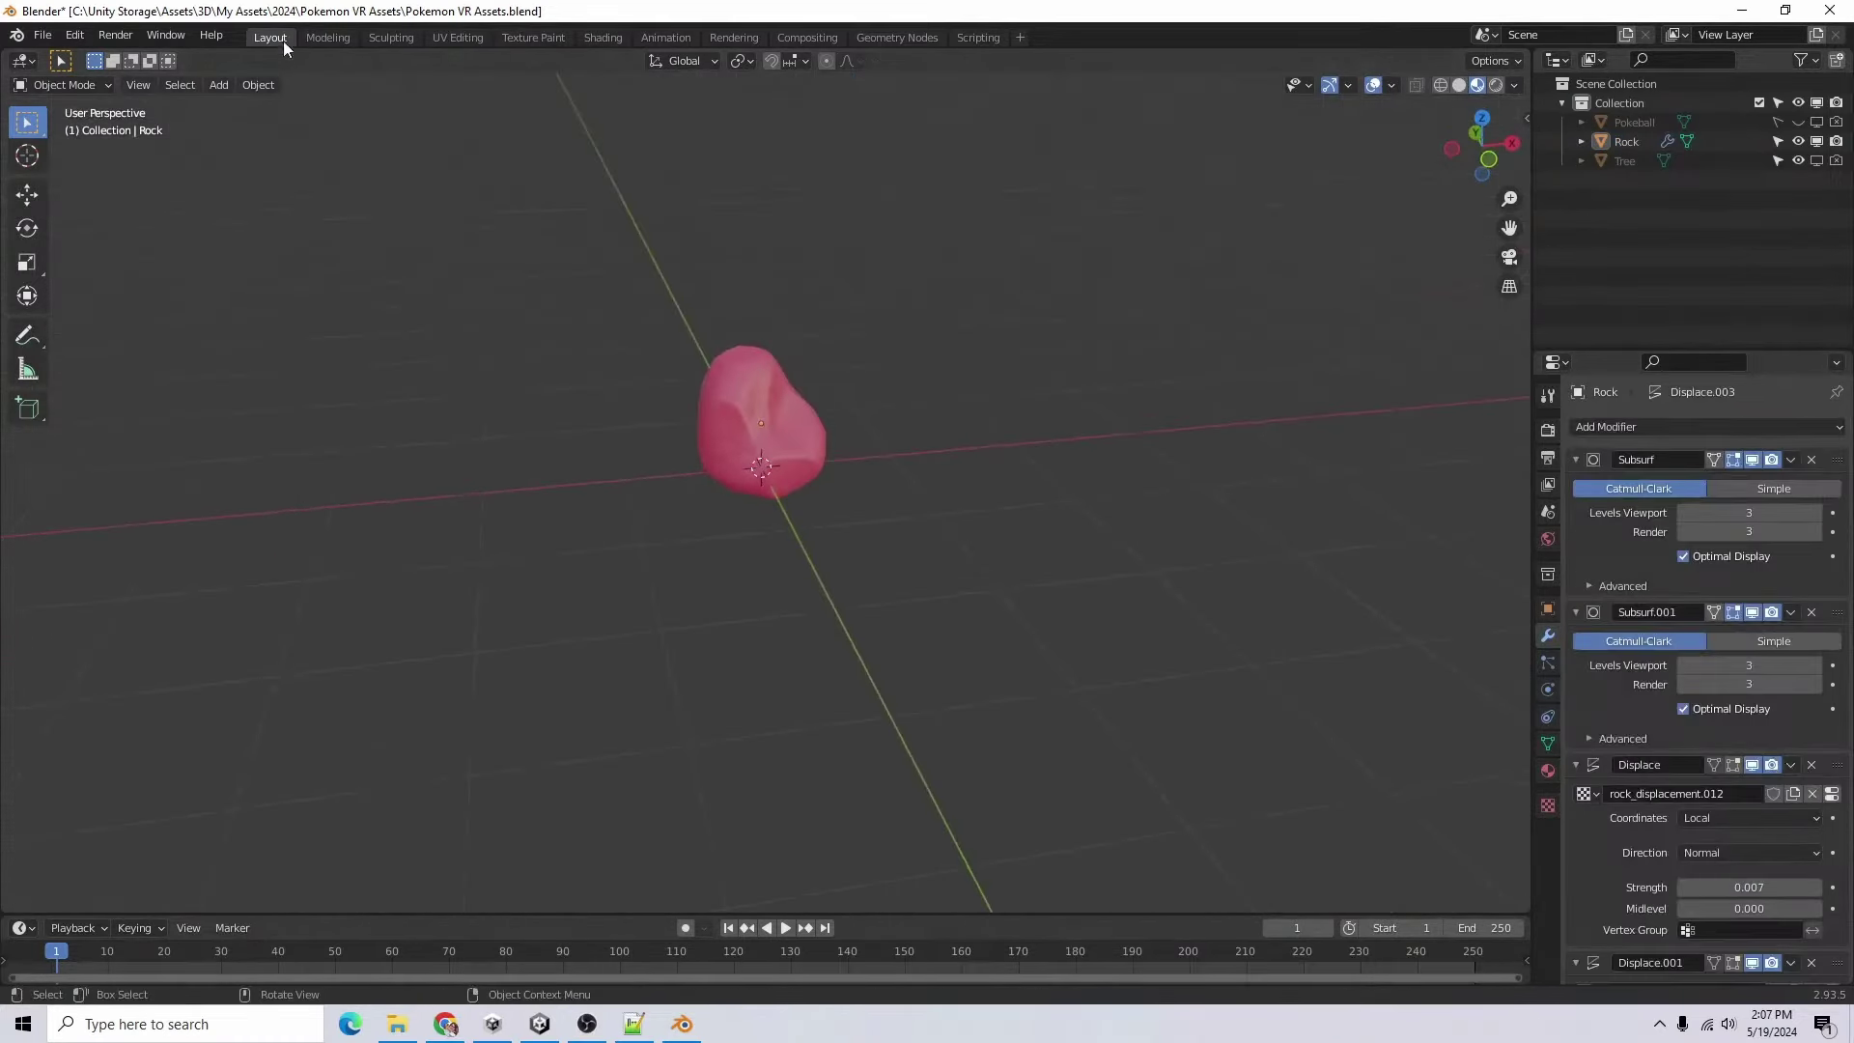
- Switch to the UV Editing workspace and show the rock's modifier stack
{"action": "left_click", "coordinate": [460, 37]}
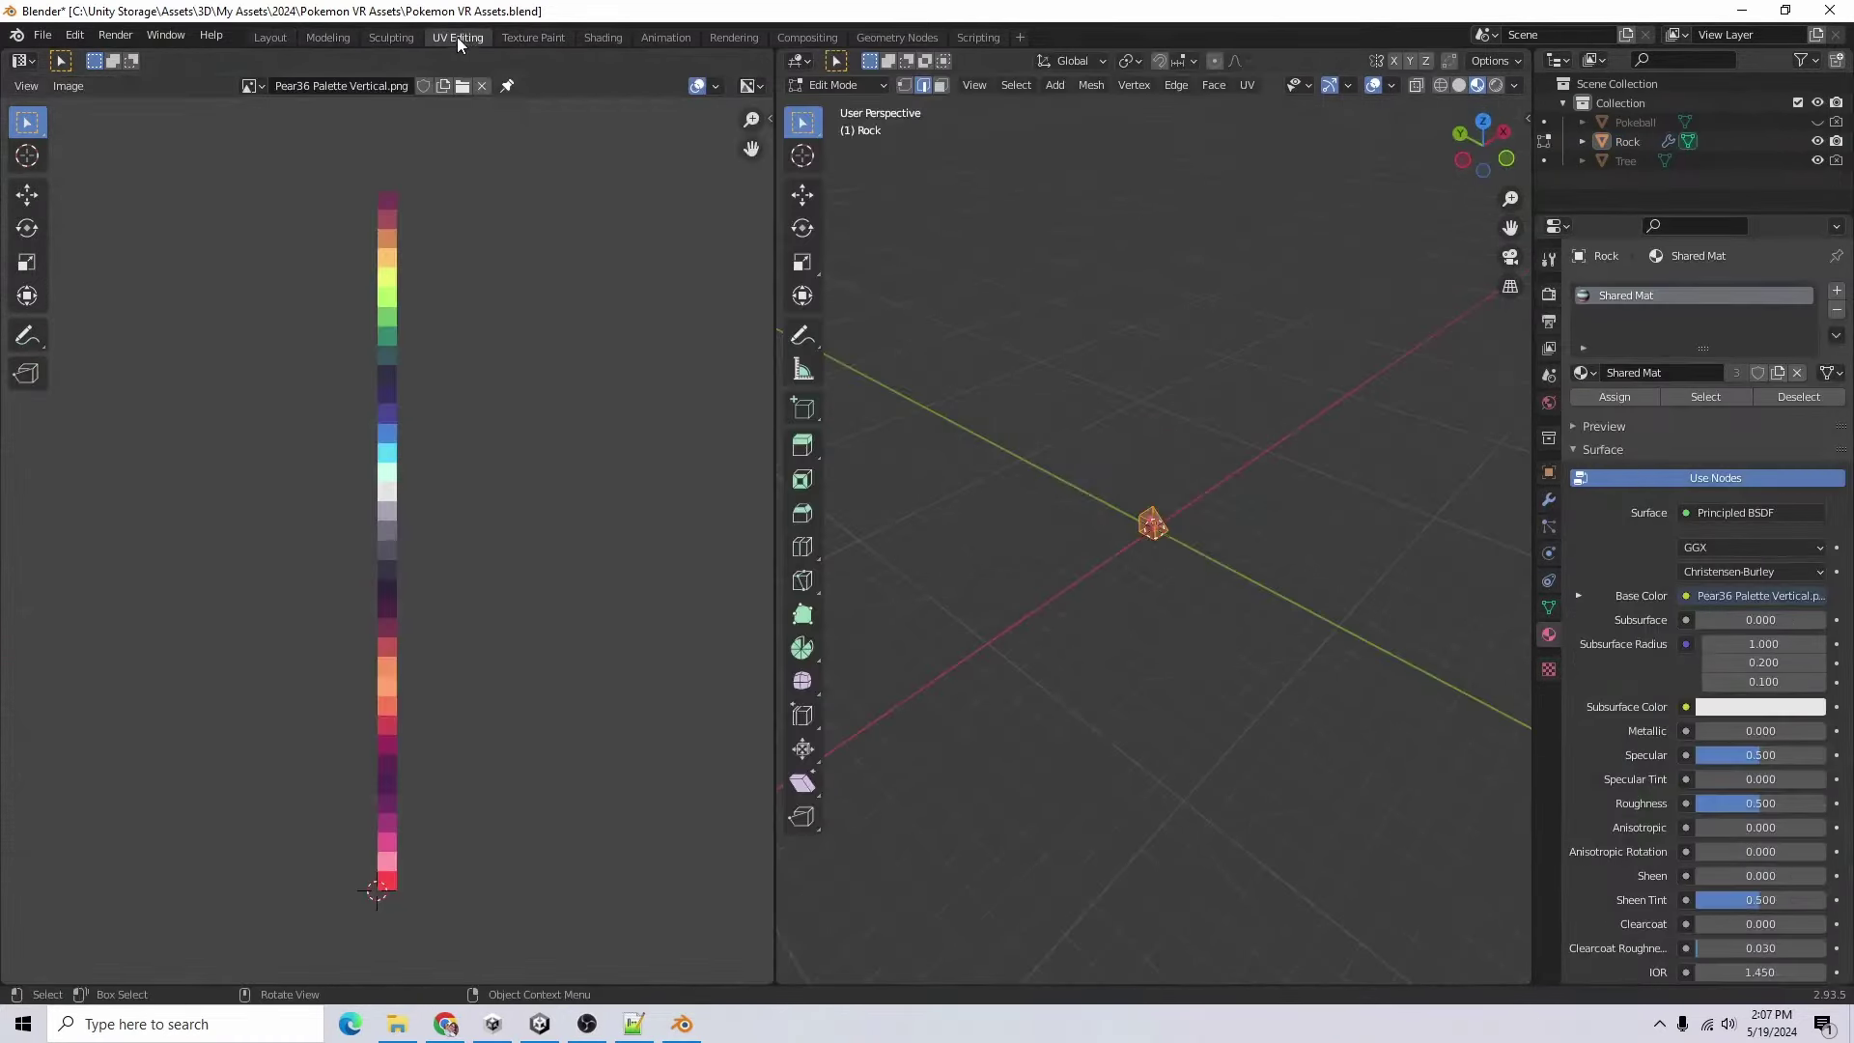
{"action": "left_click", "coordinate": [1790, 327]}
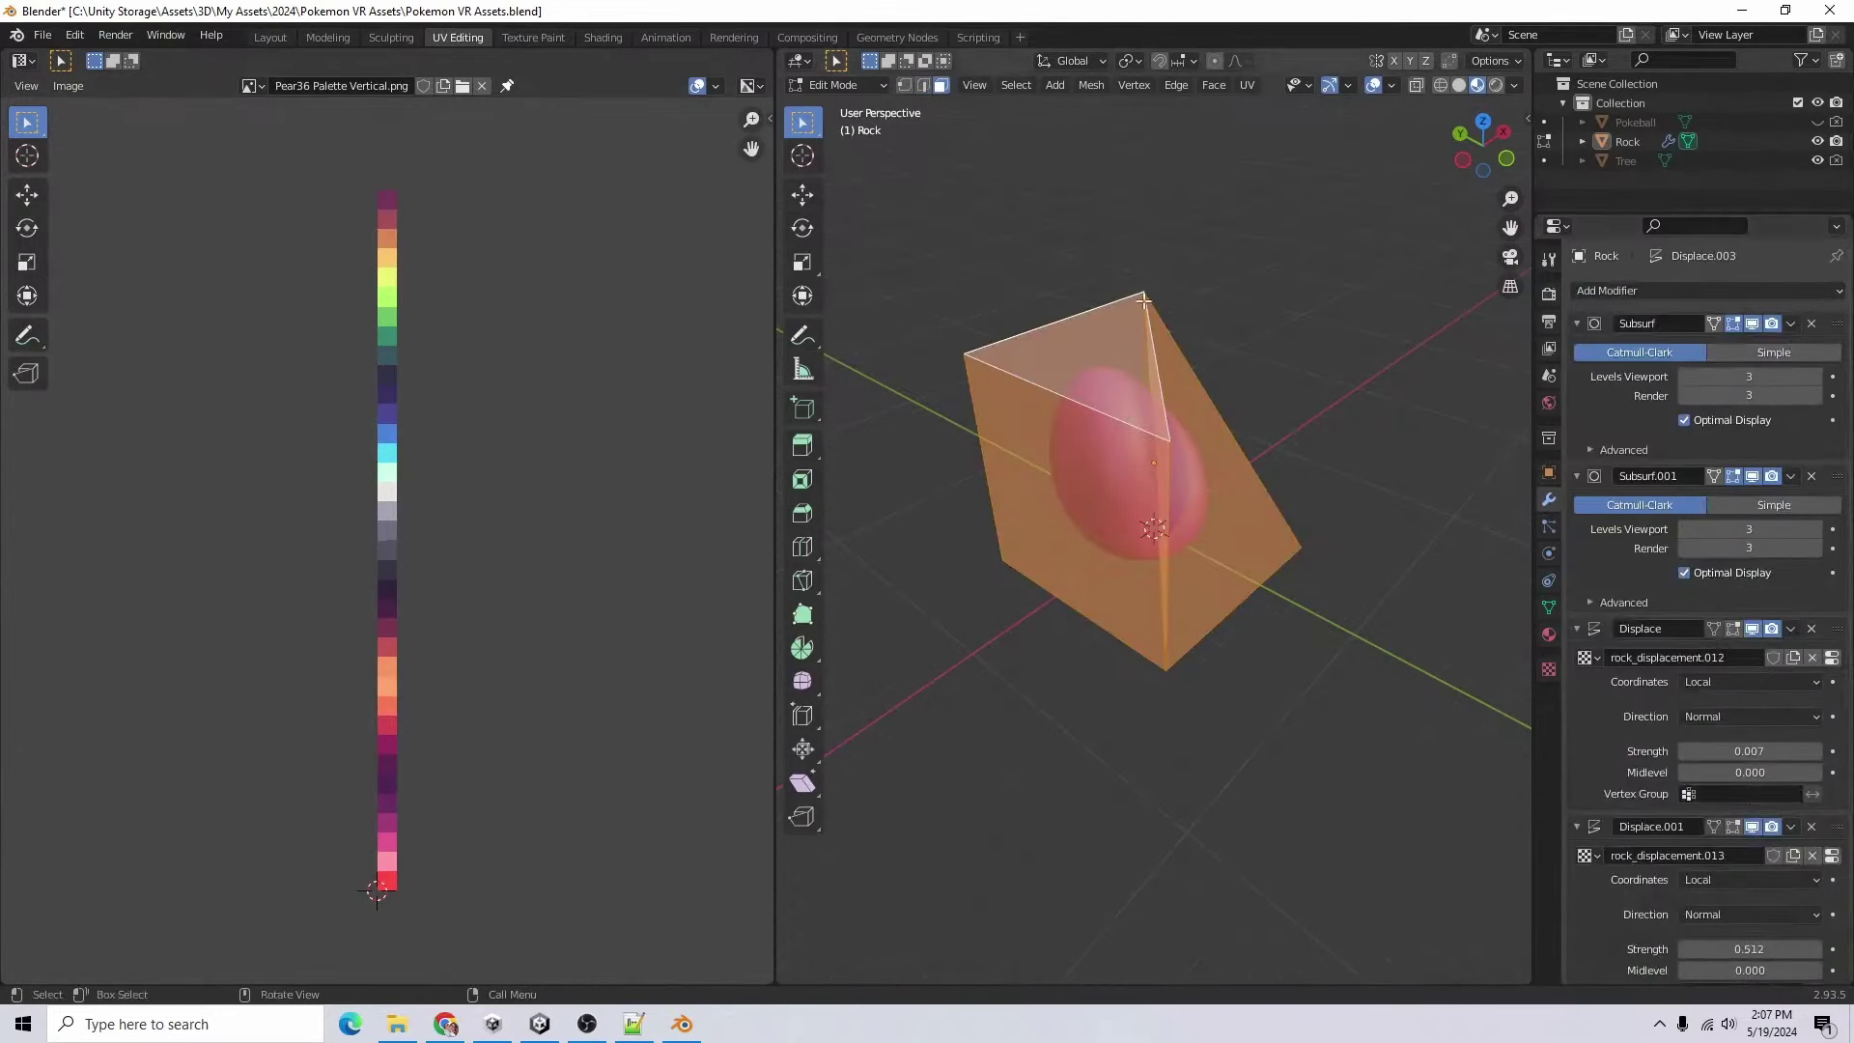
{"action": "left_click", "coordinate": [1237, 248]}
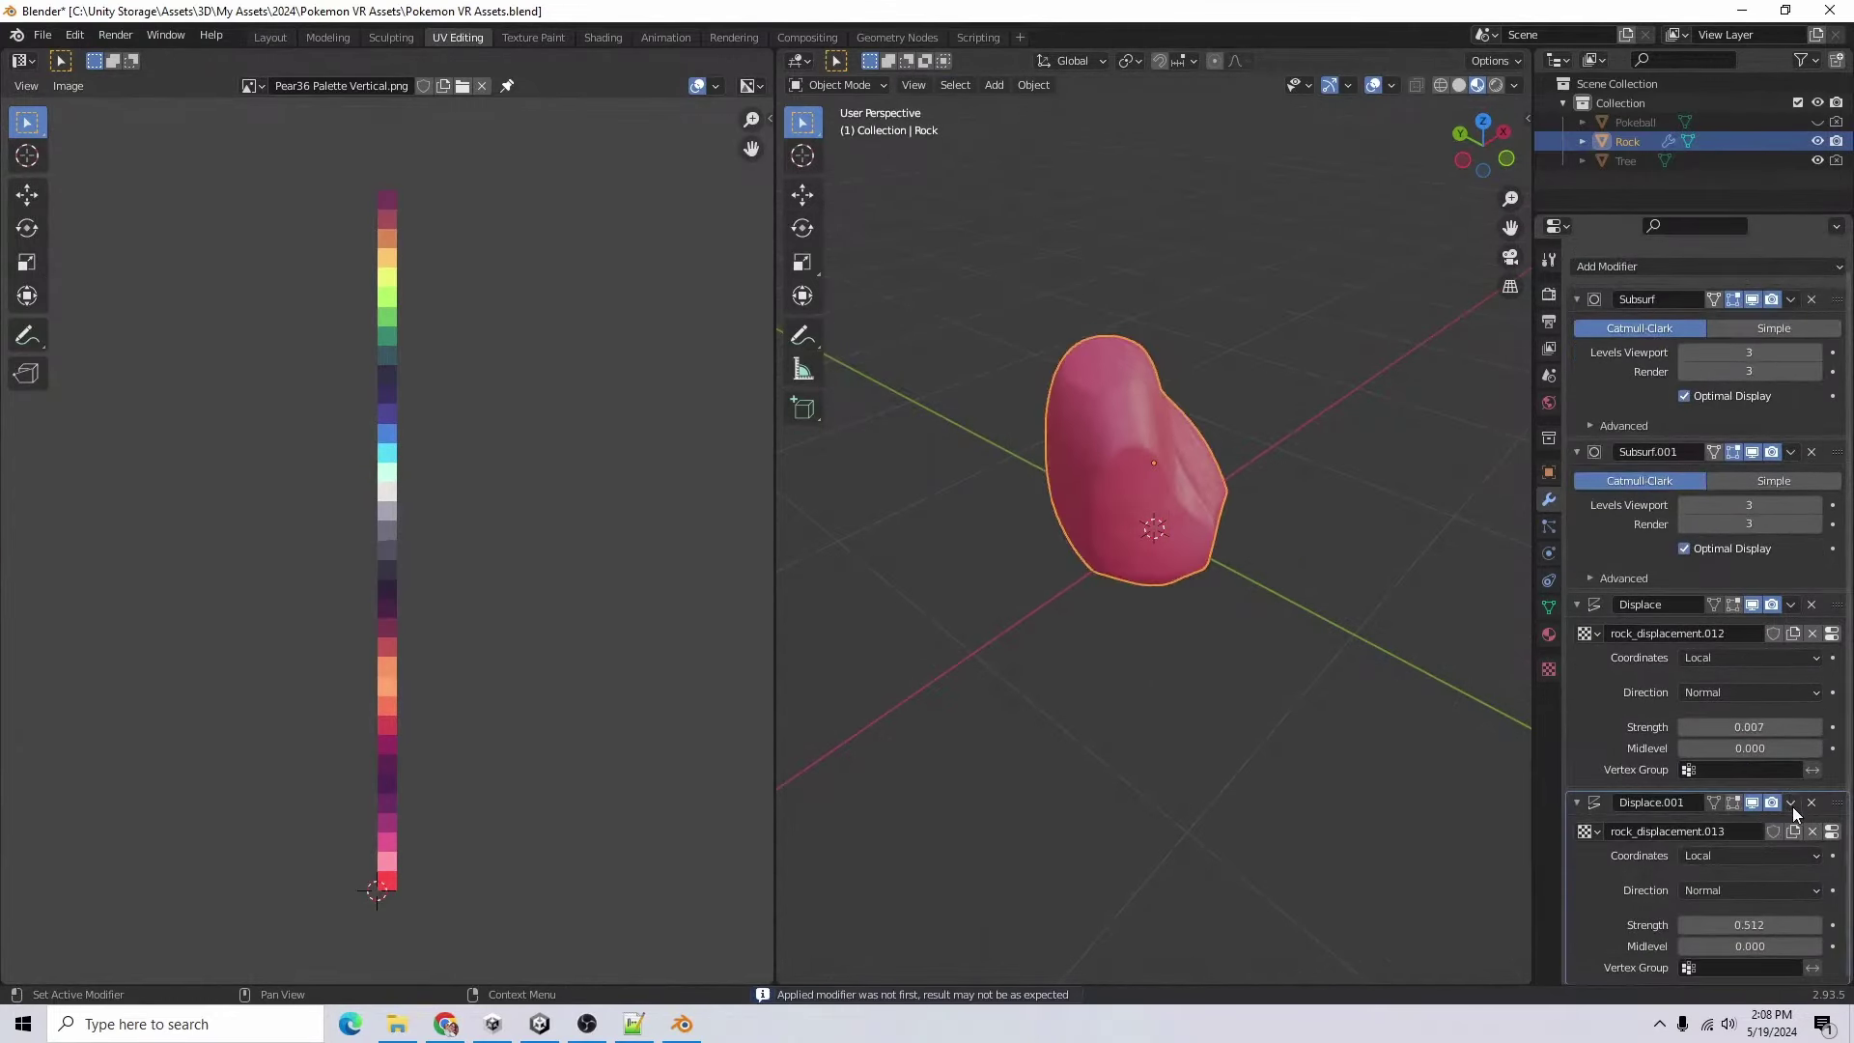
{"action": "left_click", "coordinate": [1791, 805]}
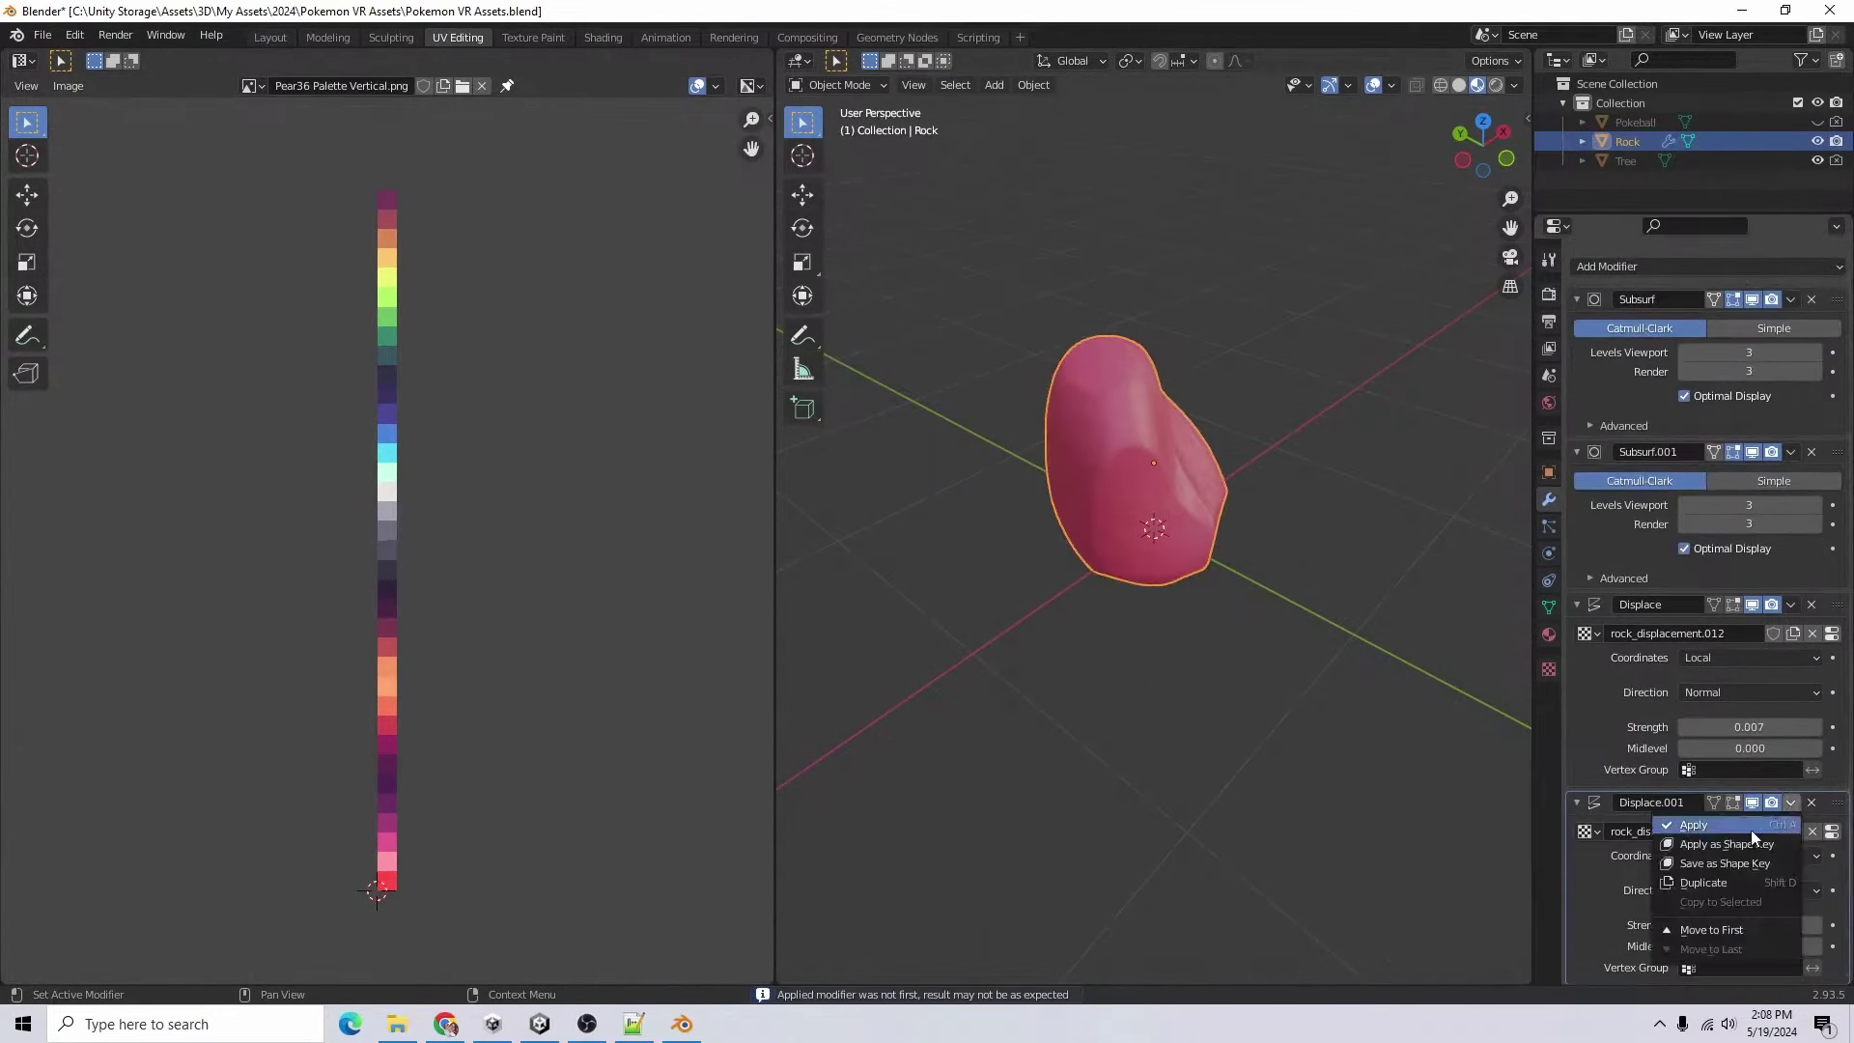
{"action": "left_click", "coordinate": [1695, 826]}
{"action": "left_click", "coordinate": [1791, 629]}
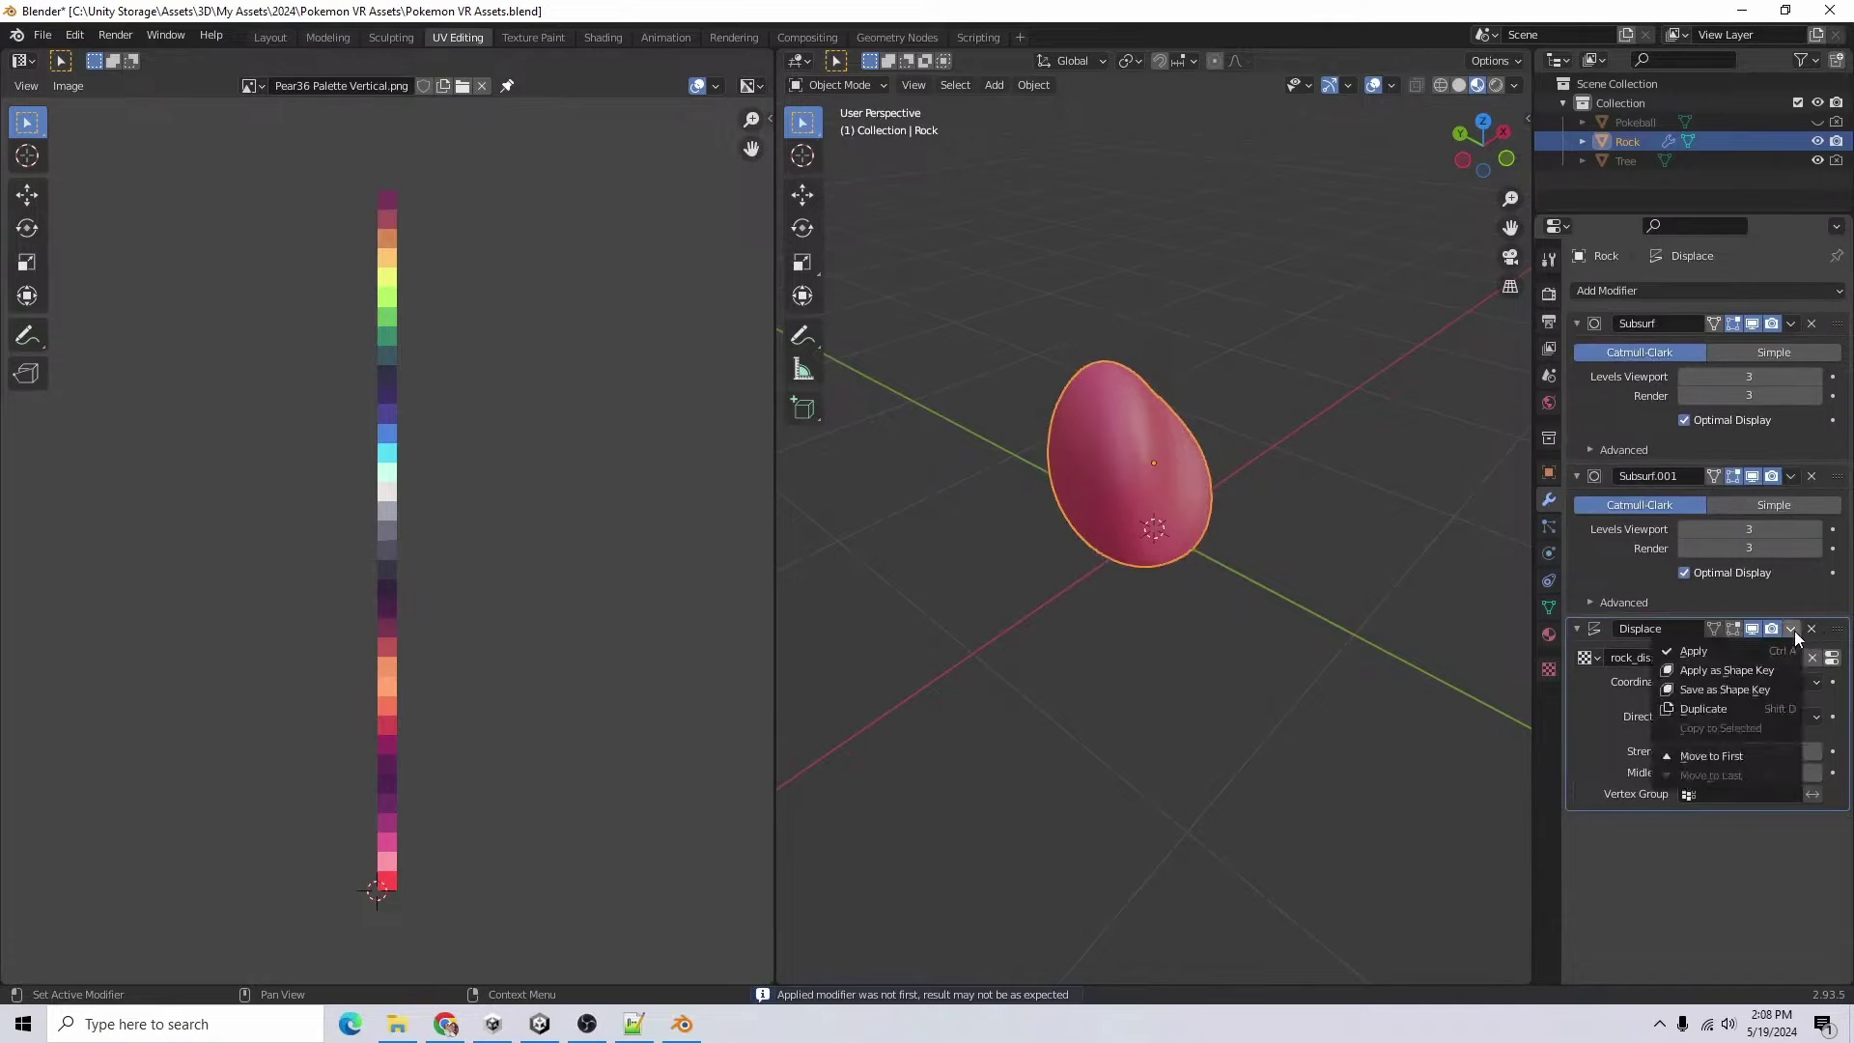
{"action": "left_click", "coordinate": [1666, 649]}
{"action": "key", "text": "ctrl+z"}
{"action": "key", "text": "ctrl+z"}
{"action": "key", "text": "ctrl+z"}
{"action": "key", "text": "ctrl+z"}
{"action": "key", "text": "ctrl+z"}
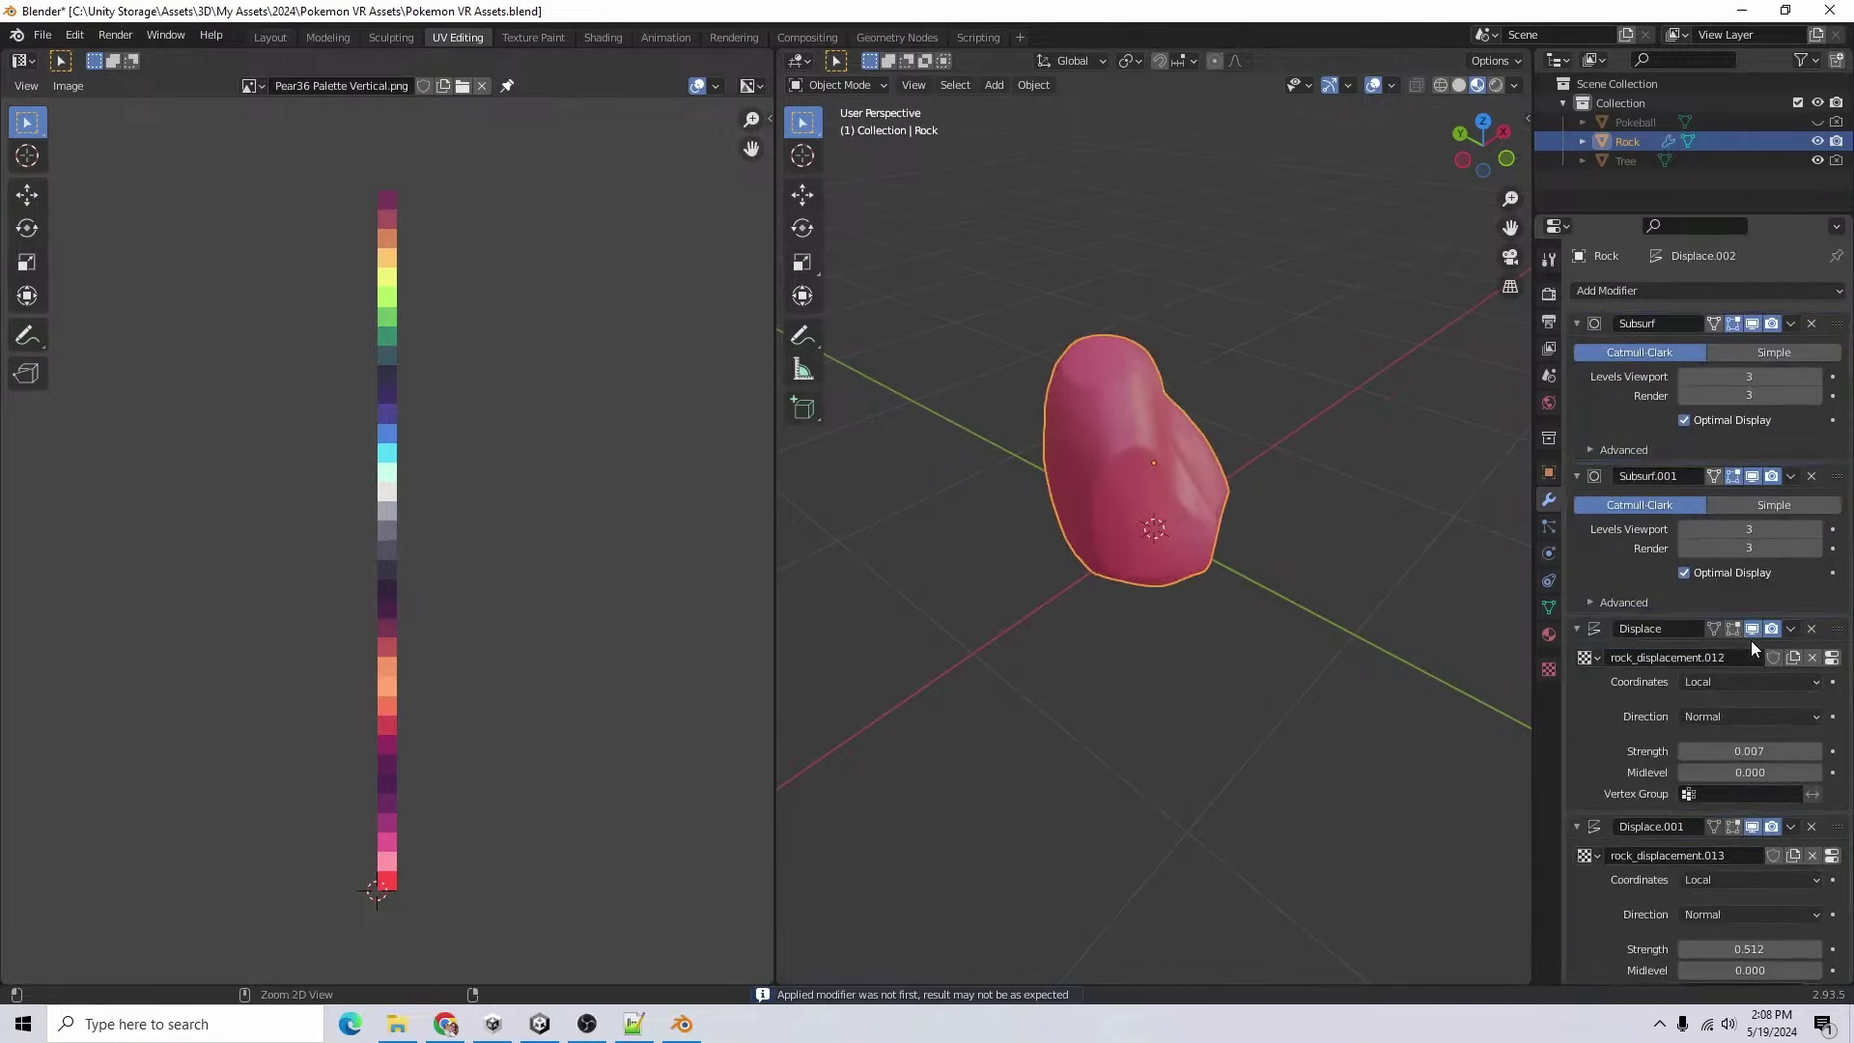
{"action": "key", "text": "ctrl+shift+z"}
- Apply all of the rock's modifiers in stack order, starting with Subsurf, and enter Edit Mode to check its UVs
{"action": "scroll", "coordinate": [1786, 676], "scroll_direction": "down", "scroll_amount": 5}
{"action": "scroll", "coordinate": [1815, 706], "scroll_direction": "up", "scroll_amount": 5}
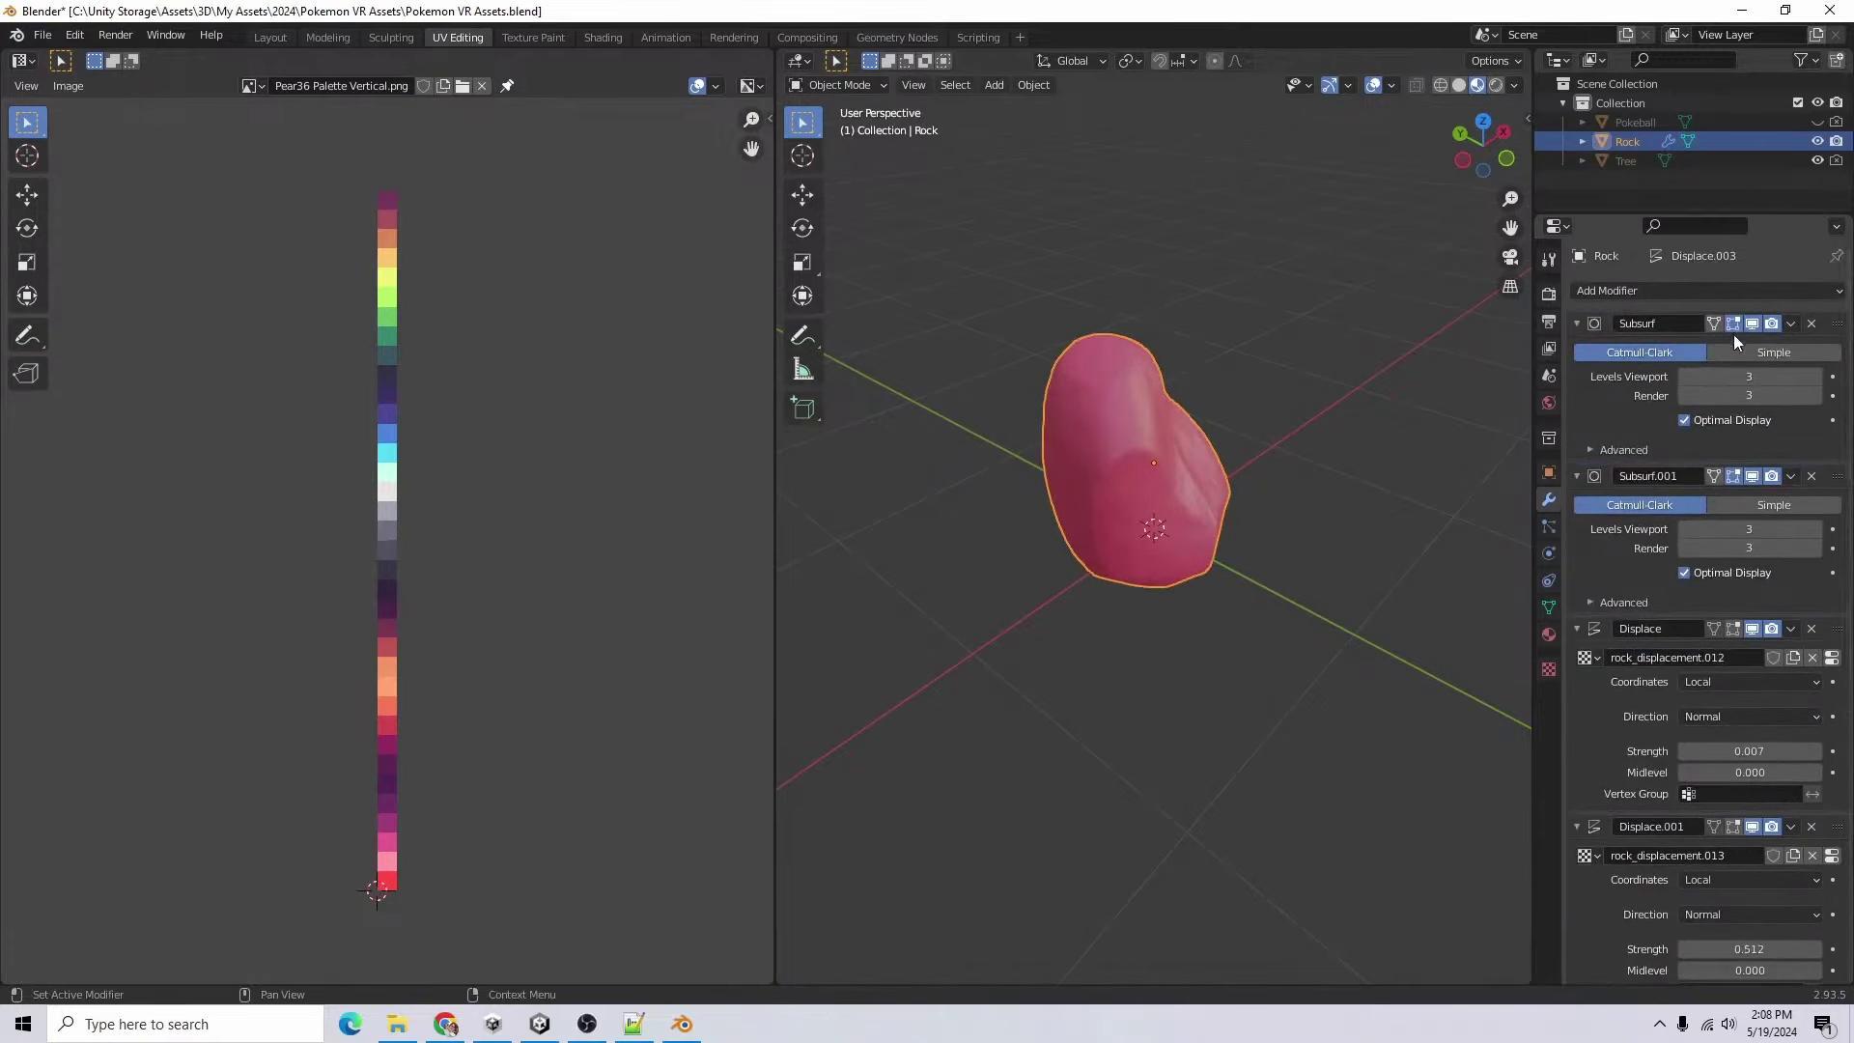
{"action": "left_click", "coordinate": [1790, 325]}
{"action": "left_click", "coordinate": [1767, 350]}
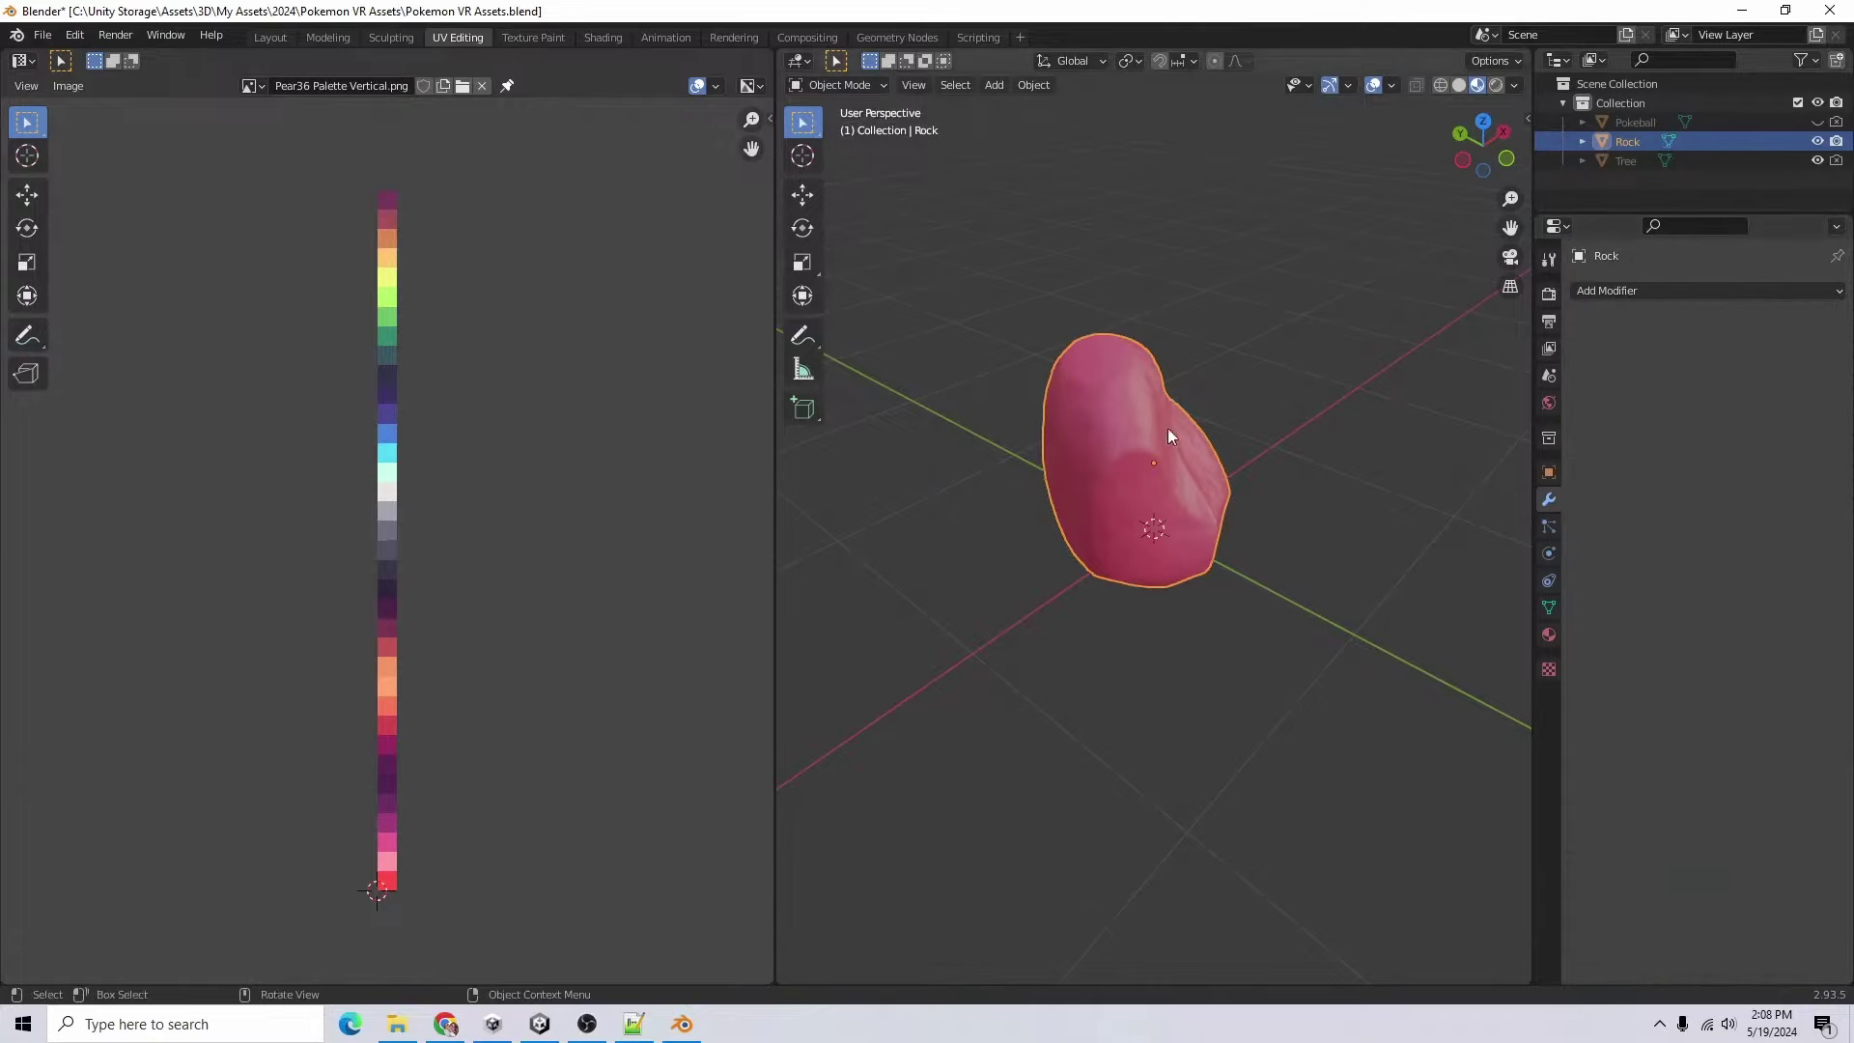
{"action": "key", "text": "Tab"}
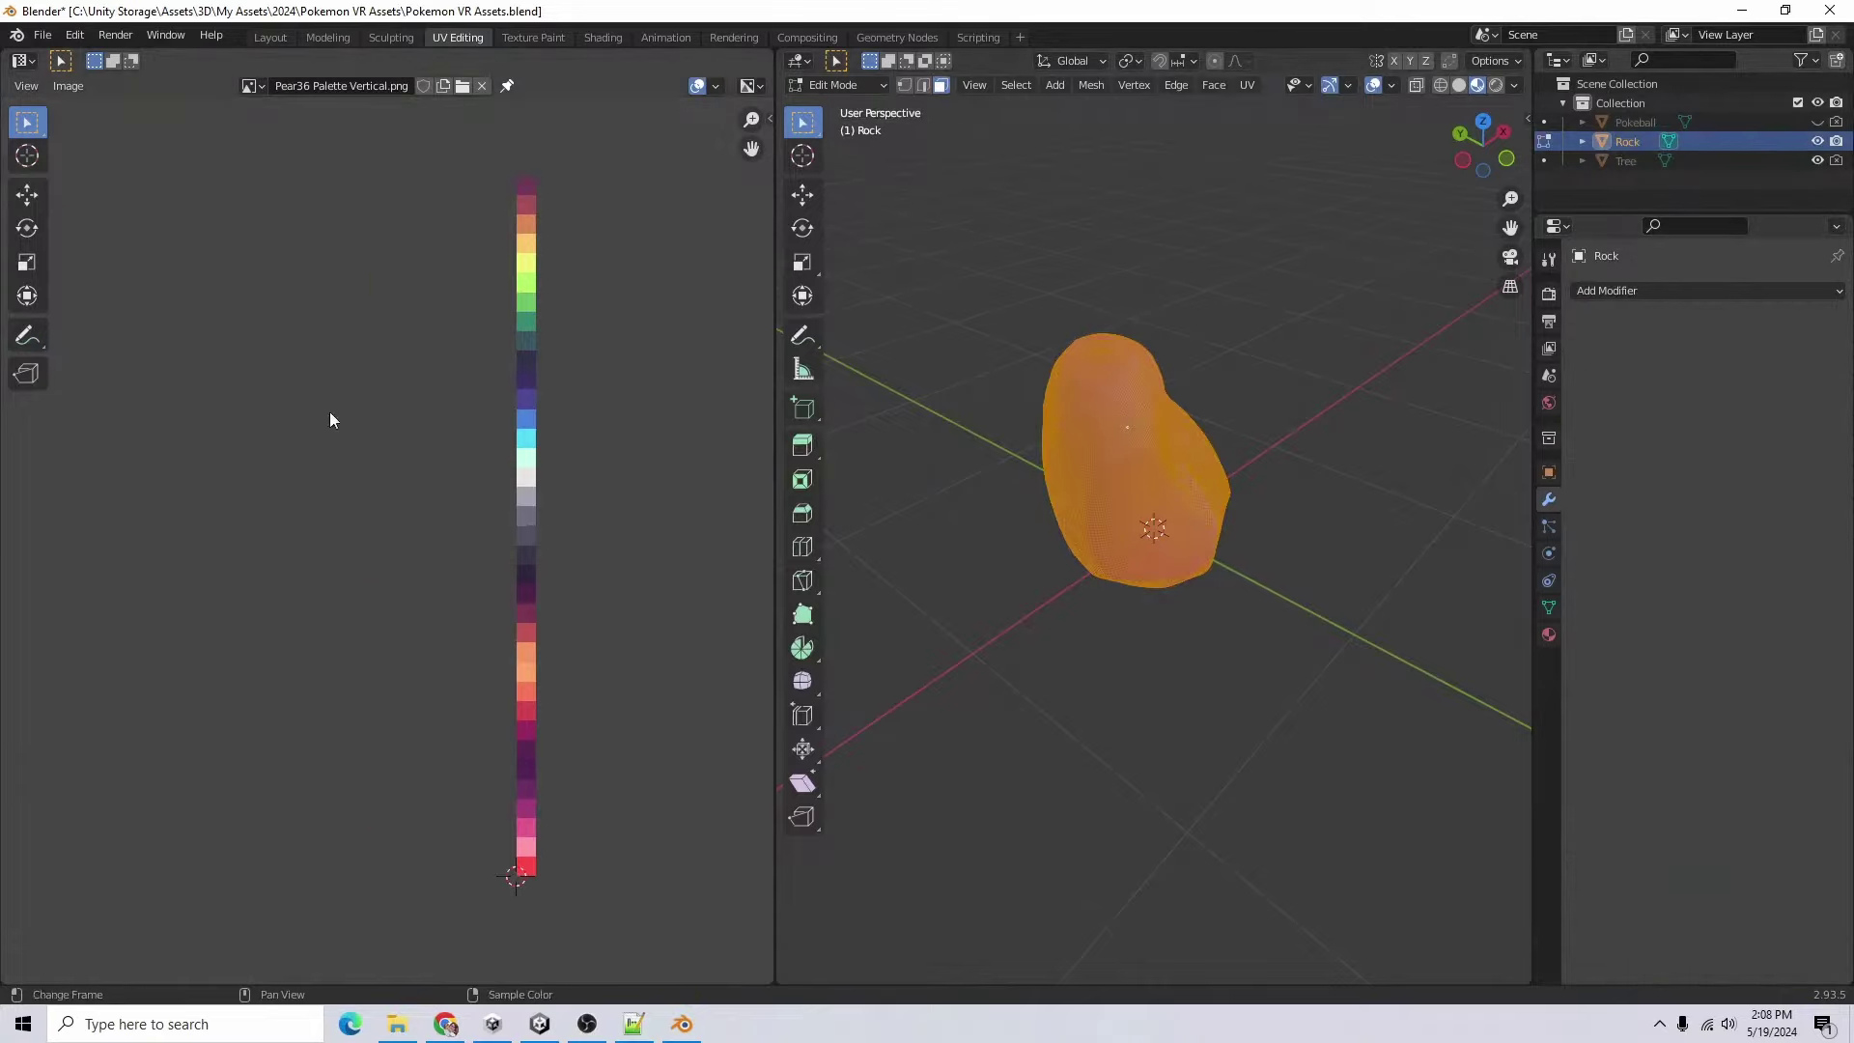
{"action": "middle_click_drag", "start_coordinate": [586, 412], "coordinate": [540, 397]}
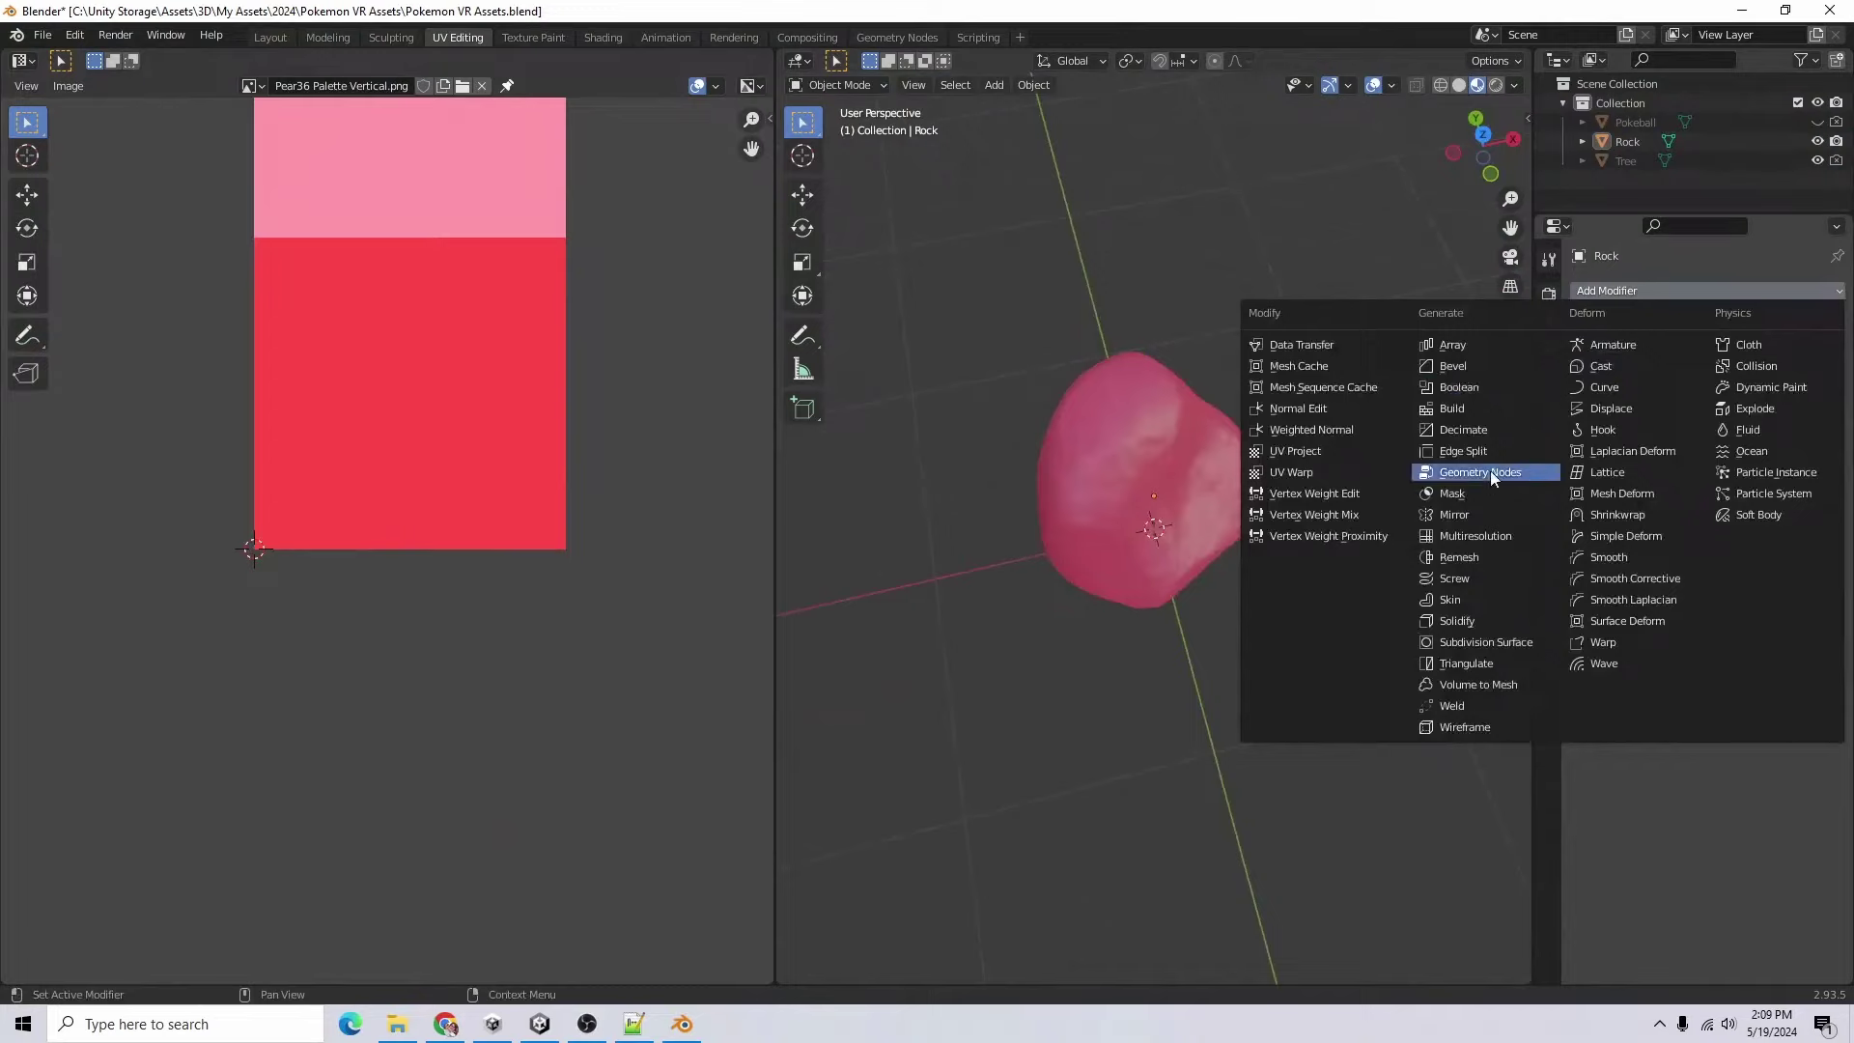
- Add a Decimate modifier to the rock, set it to Un-Subdivide with 4 iterations, and apply it
{"action": "left_click", "coordinate": [1463, 429]}
{"action": "left_click", "coordinate": [1706, 352]}
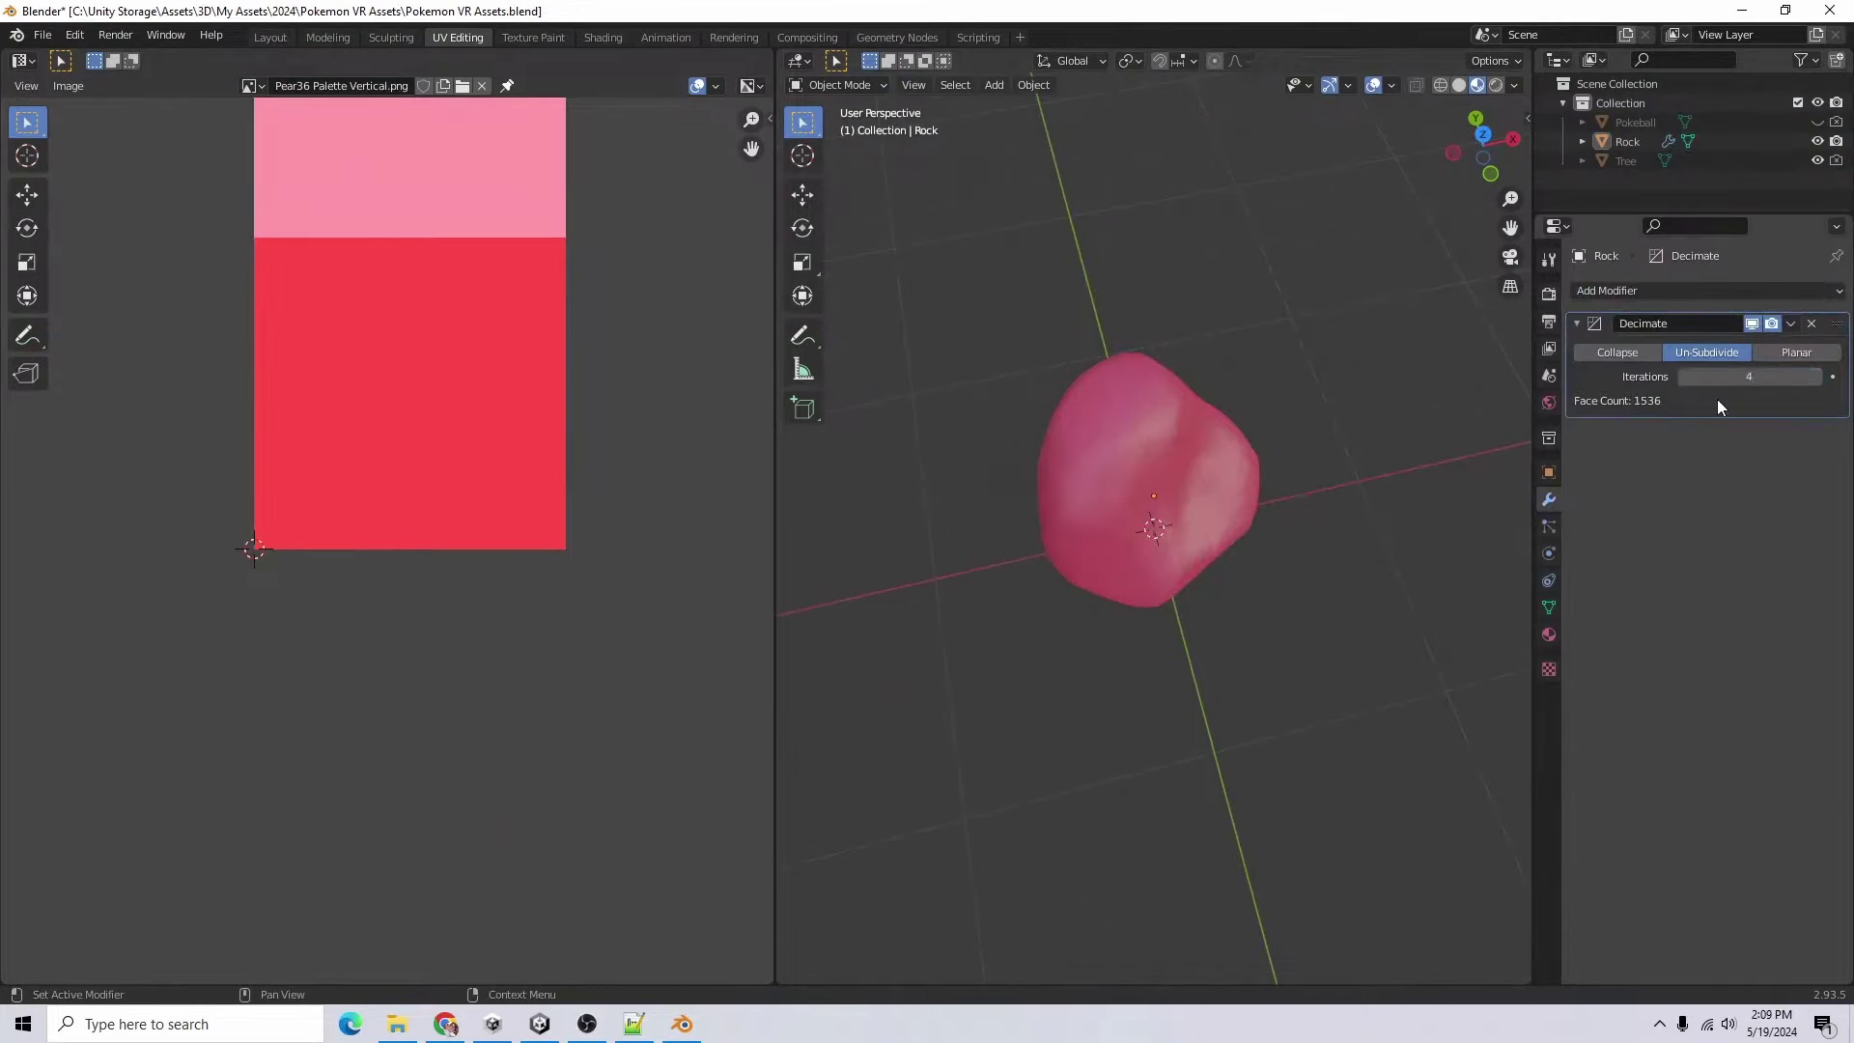
{"action": "left_click", "coordinate": [1791, 324]}
{"action": "left_click", "coordinate": [1744, 345]}
- Enter Edit Mode on the decimated rock and select all of its faces
{"action": "middle_click_drag", "start_coordinate": [1207, 564], "coordinate": [1446, 539]}
{"action": "key", "text": "Tab"}
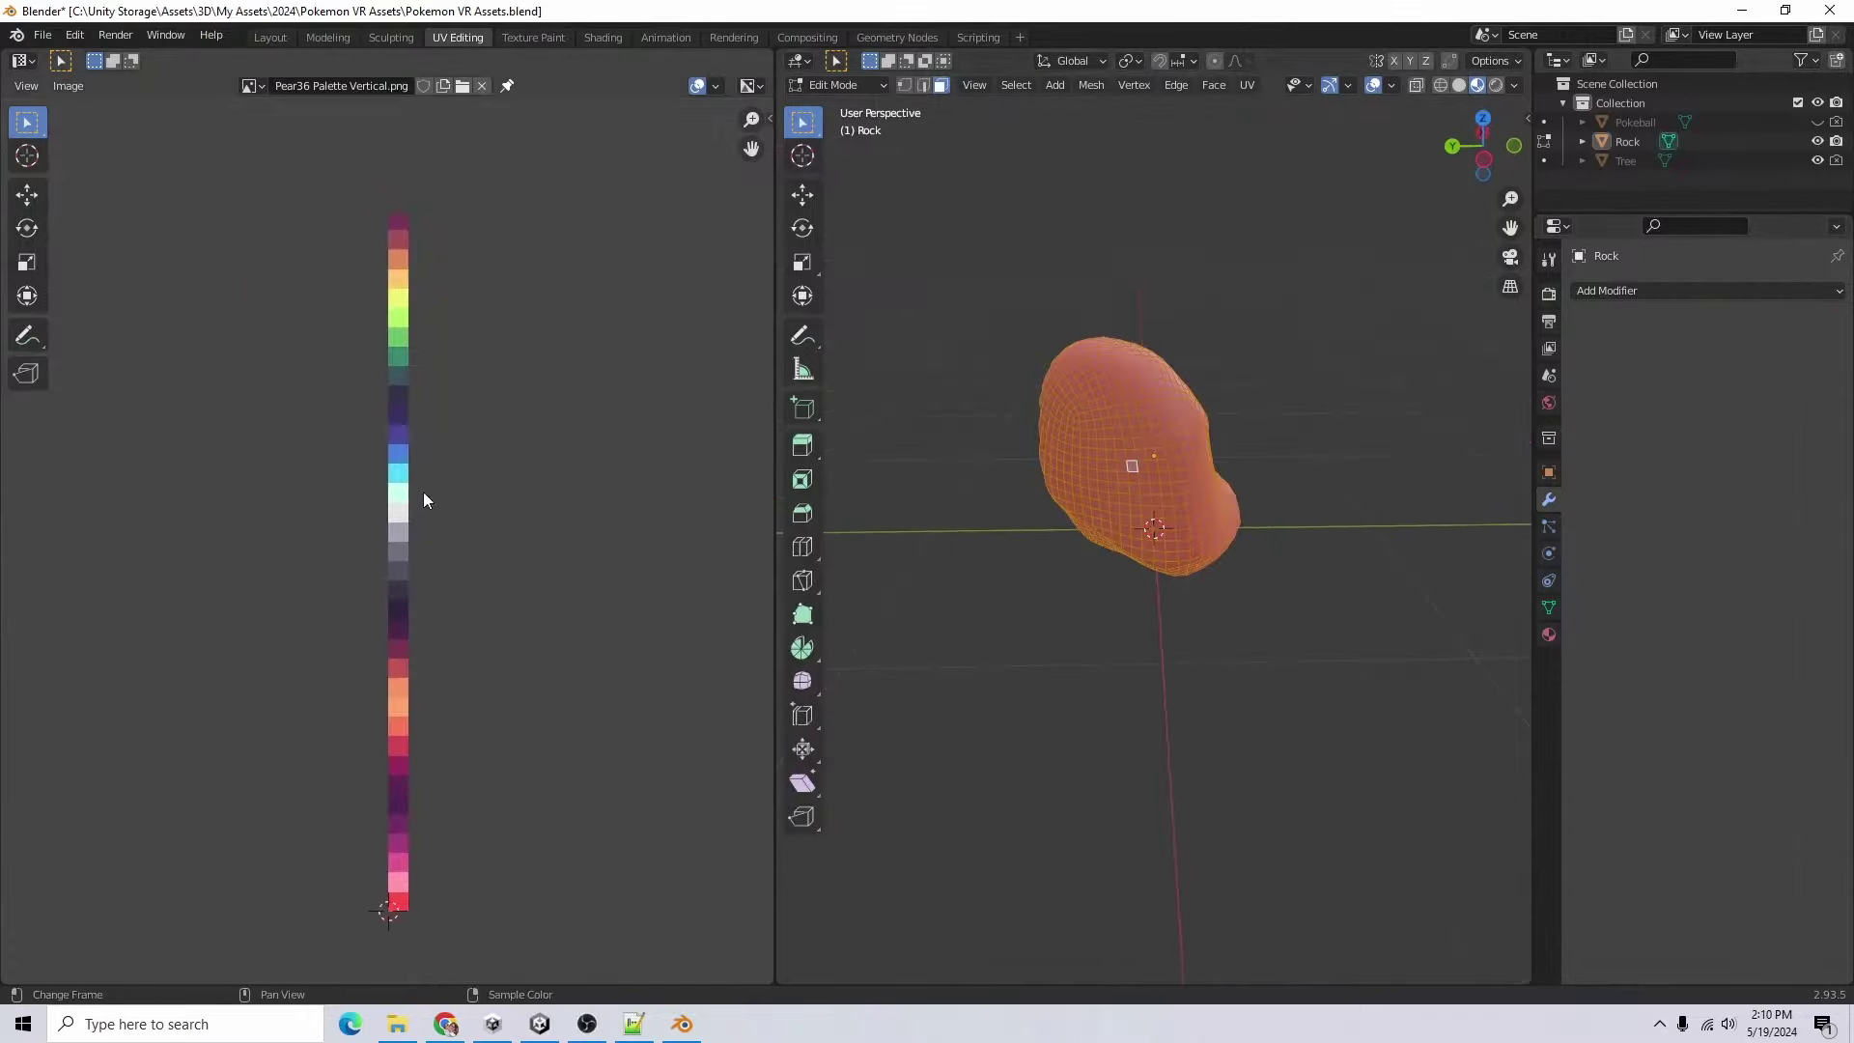
{"action": "scroll", "coordinate": [423, 500], "scroll_direction": "down", "scroll_amount": 2}
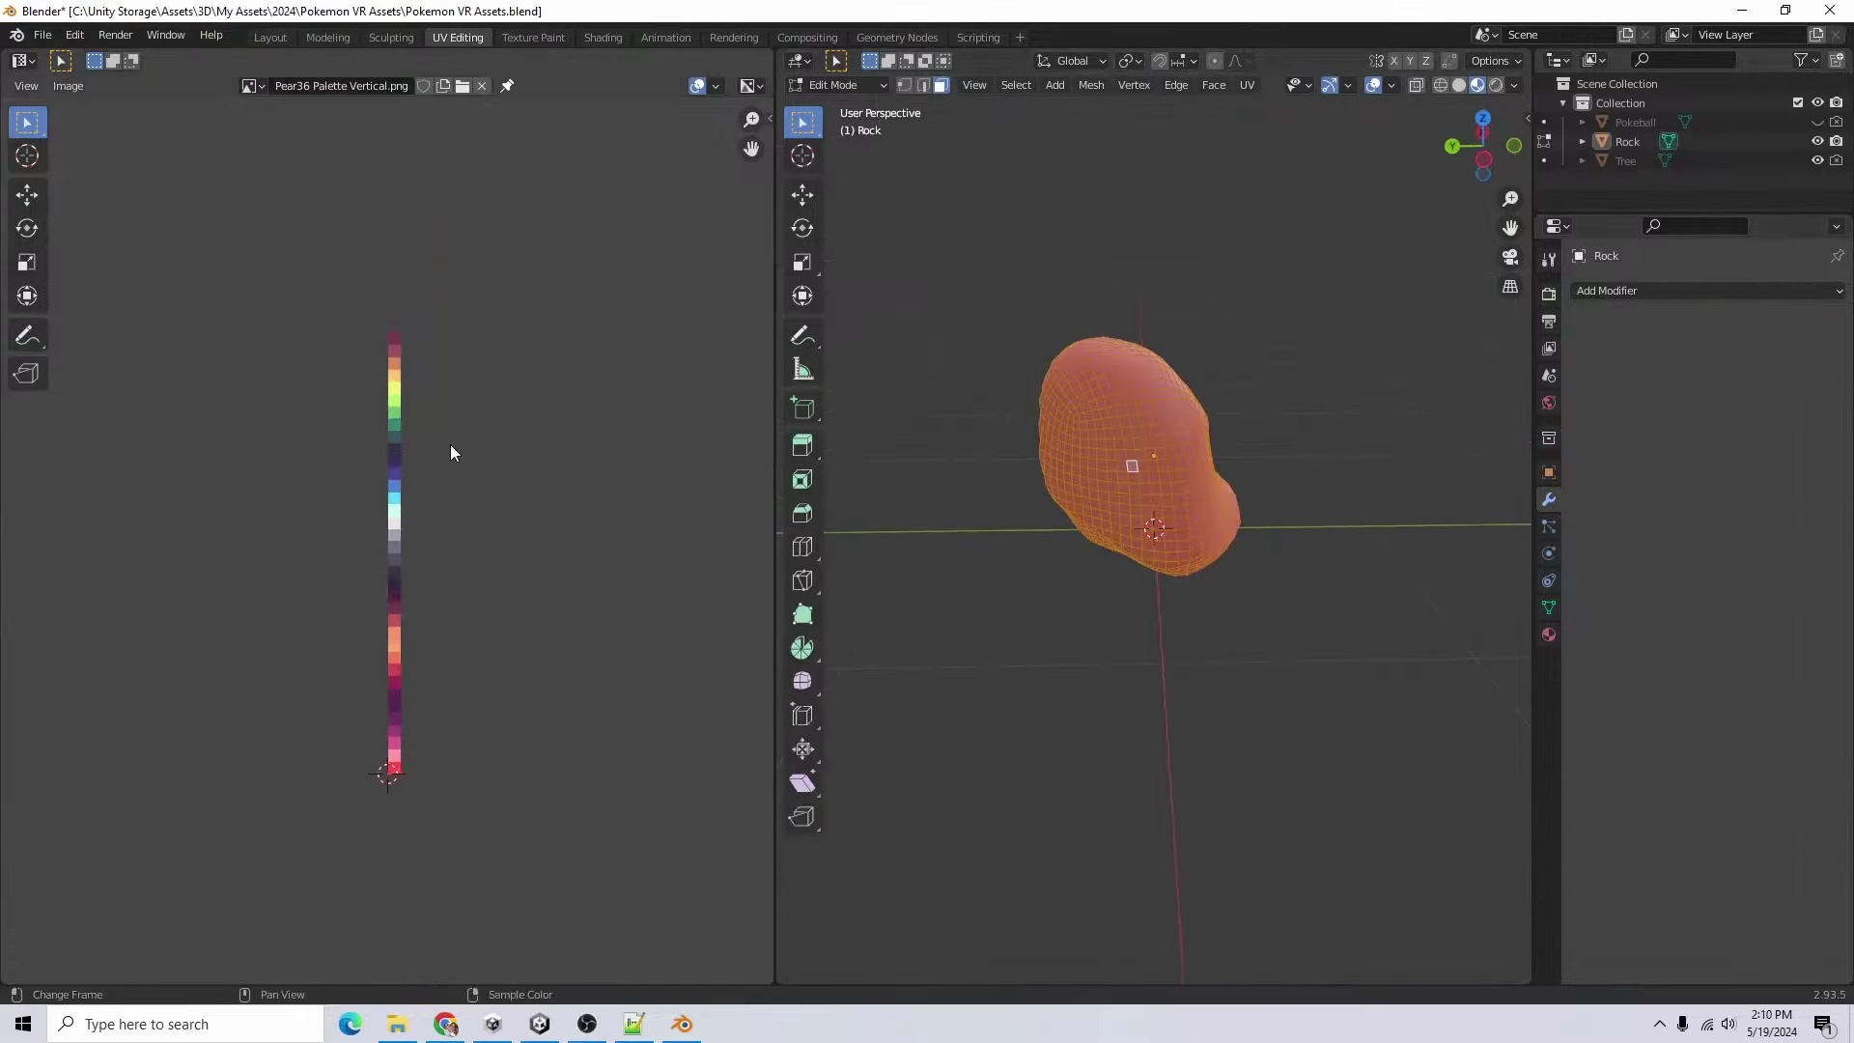
{"action": "left_click", "coordinate": [1391, 584]}
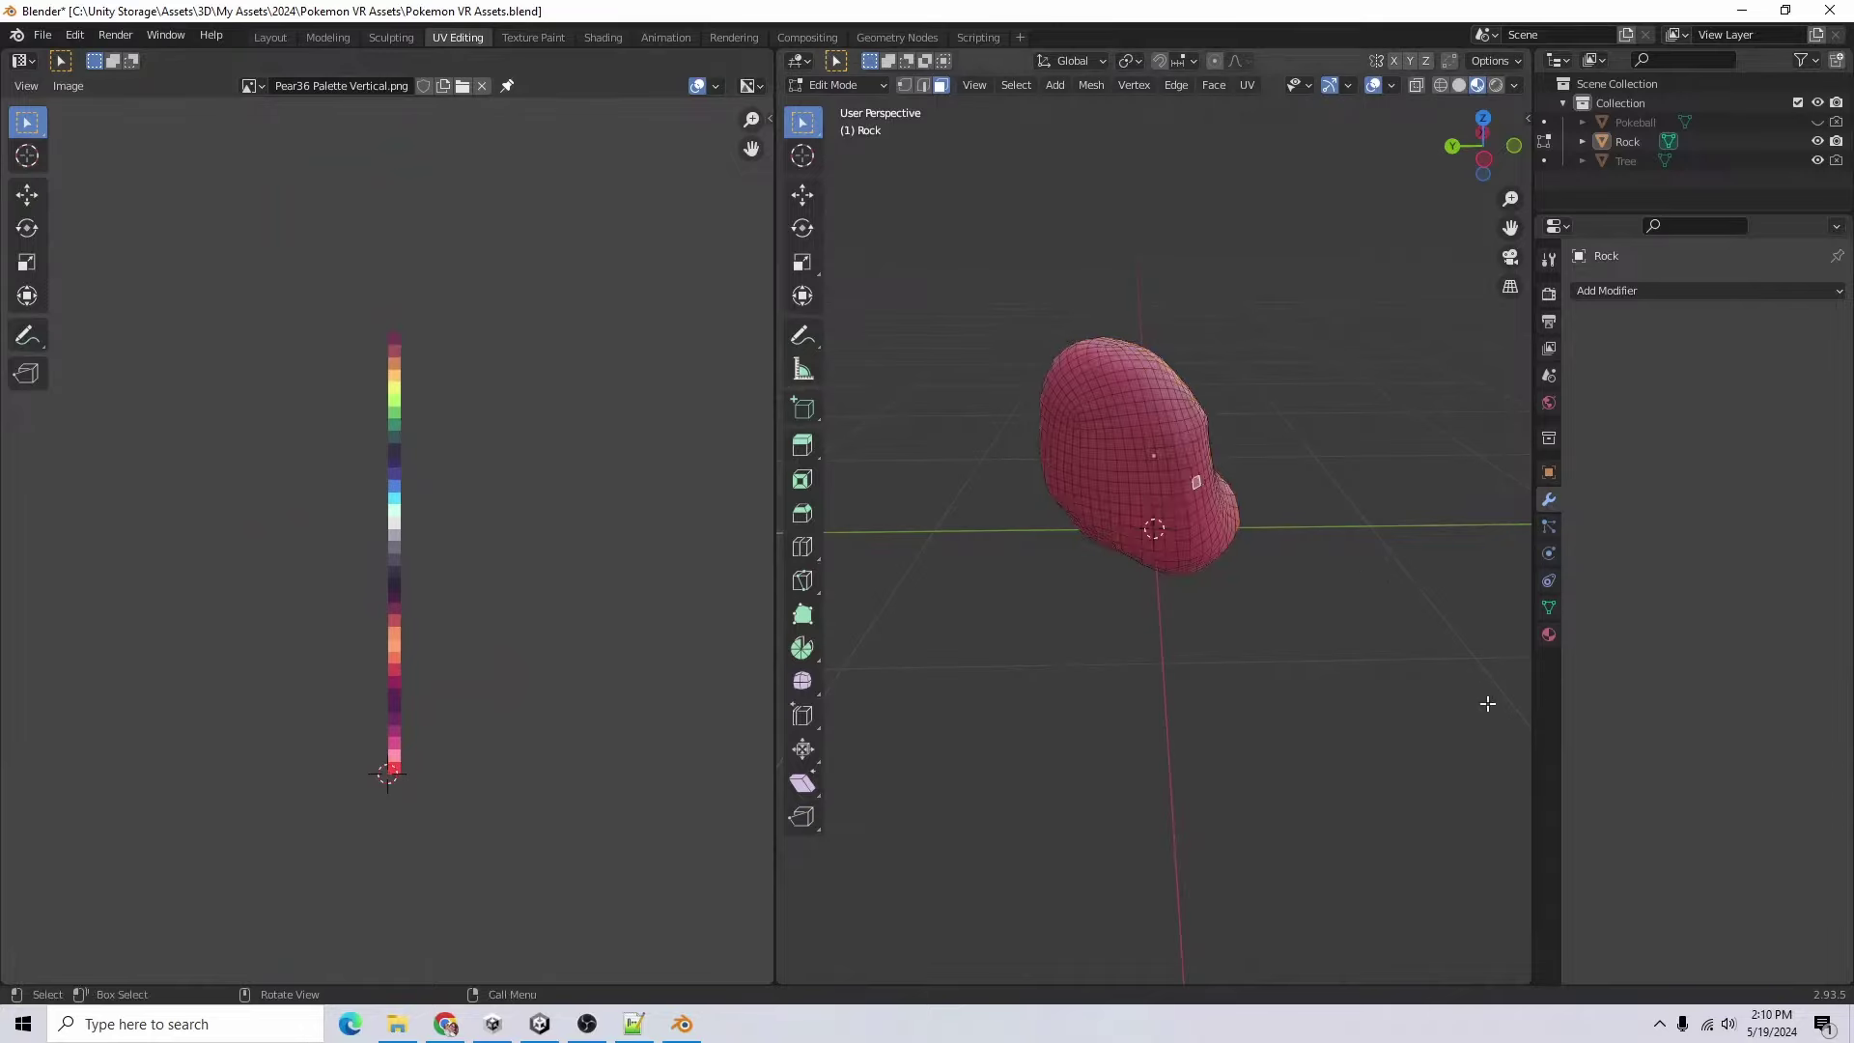
{"action": "key", "text": "a"}
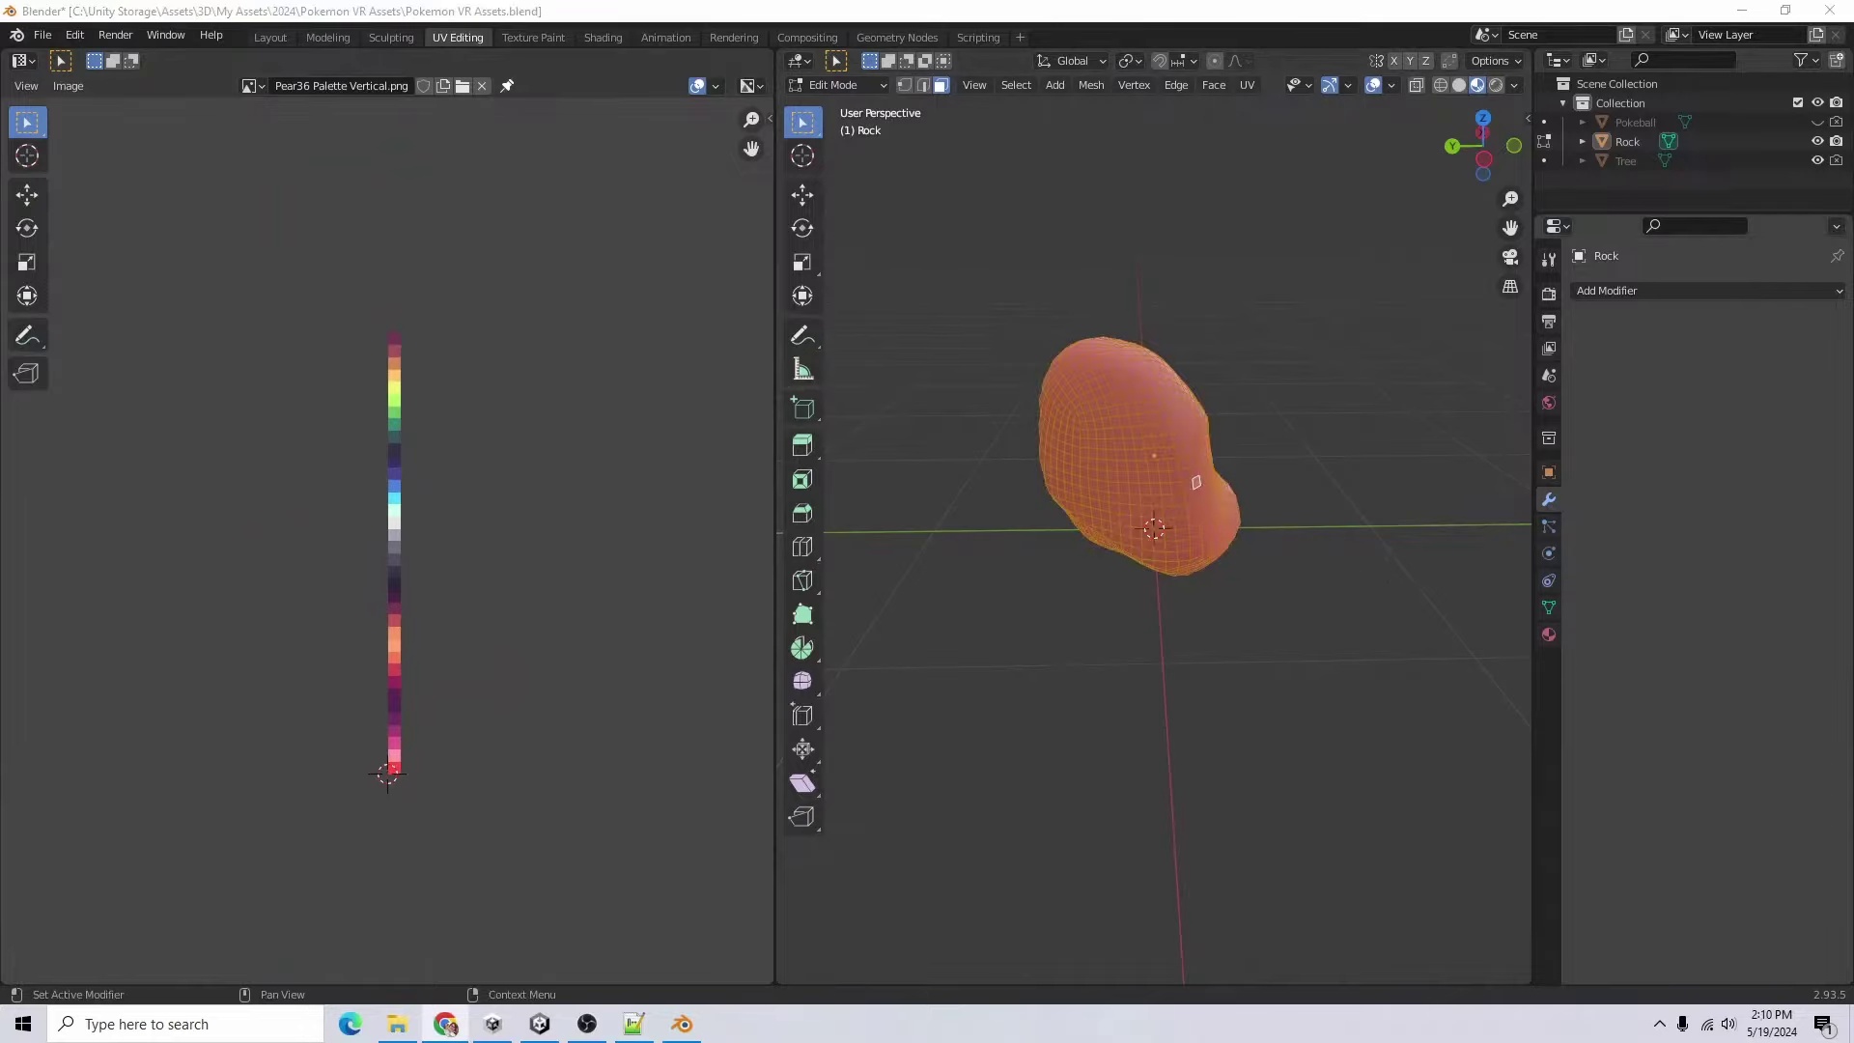
- Switch to Chrome and read the Stack Exchange and Reddit answers about Blender UVs not showing
{"action": "left_click_drag", "start_coordinate": [1853, 106], "coordinate": [232, 8]}
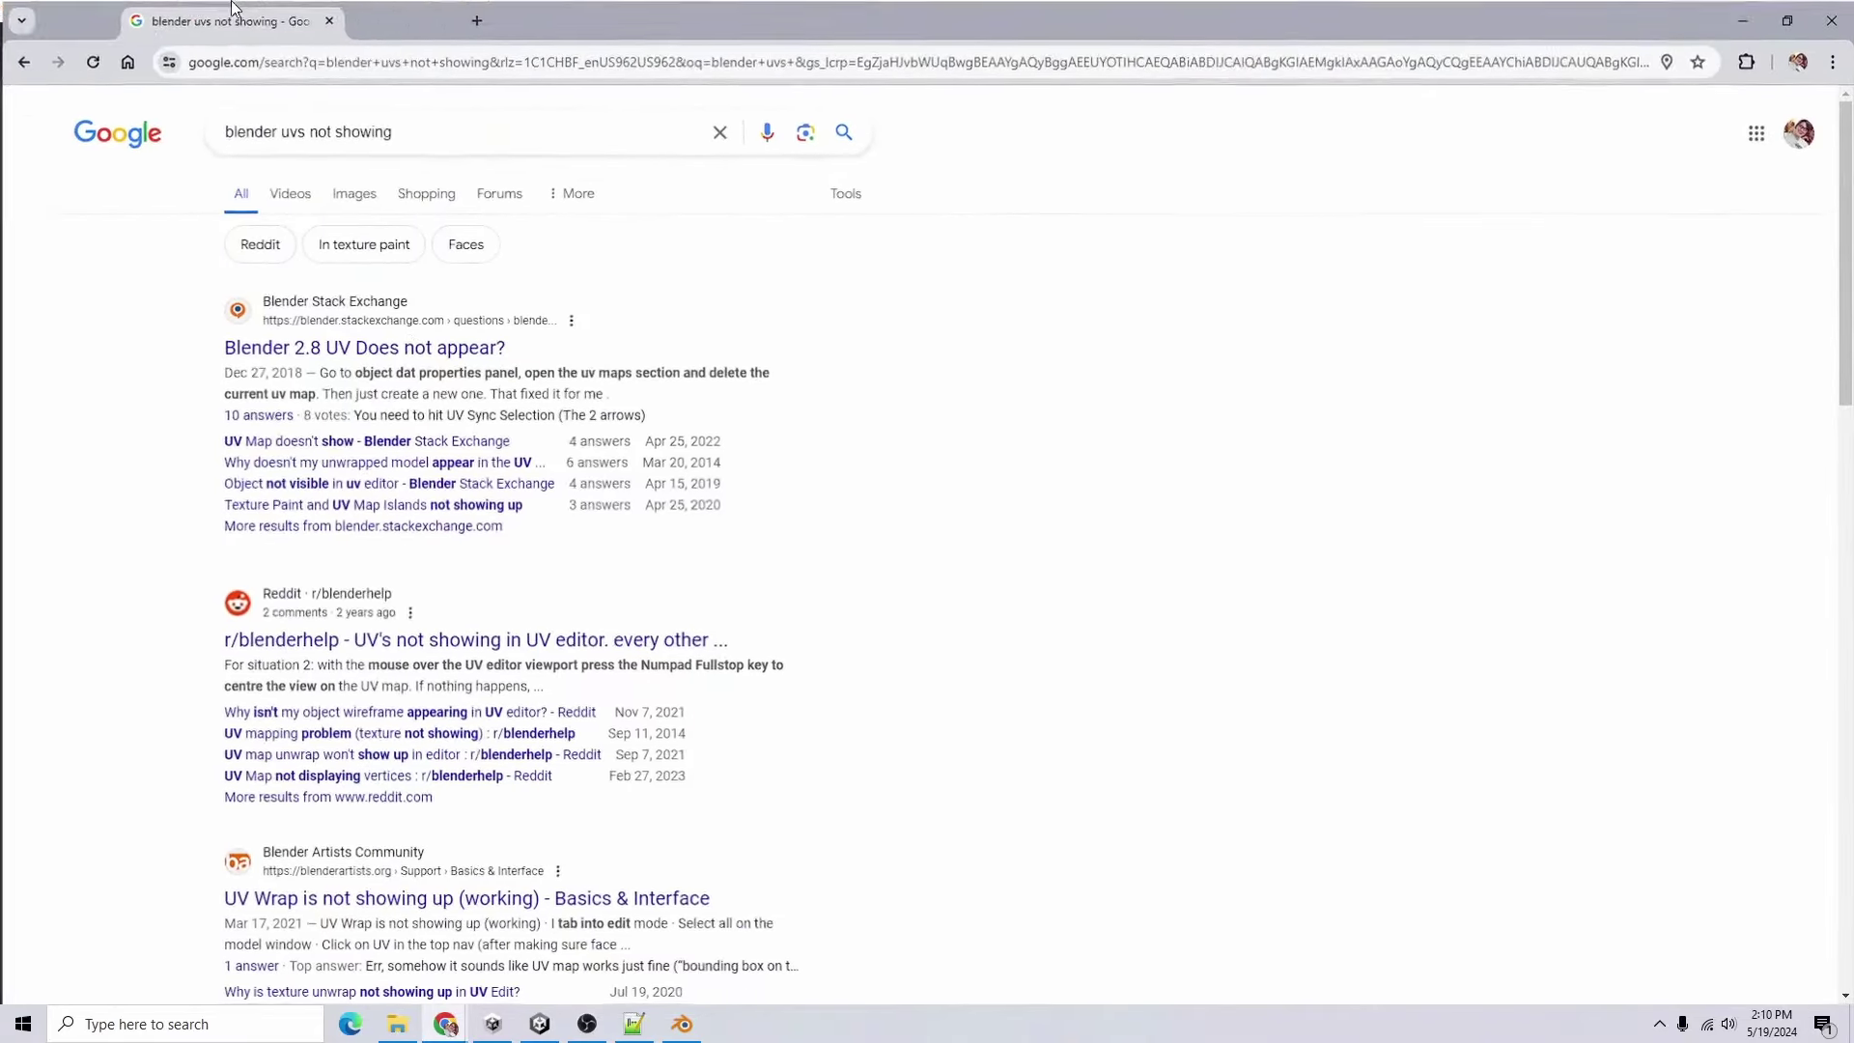
{"action": "left_click", "coordinate": [483, 348]}
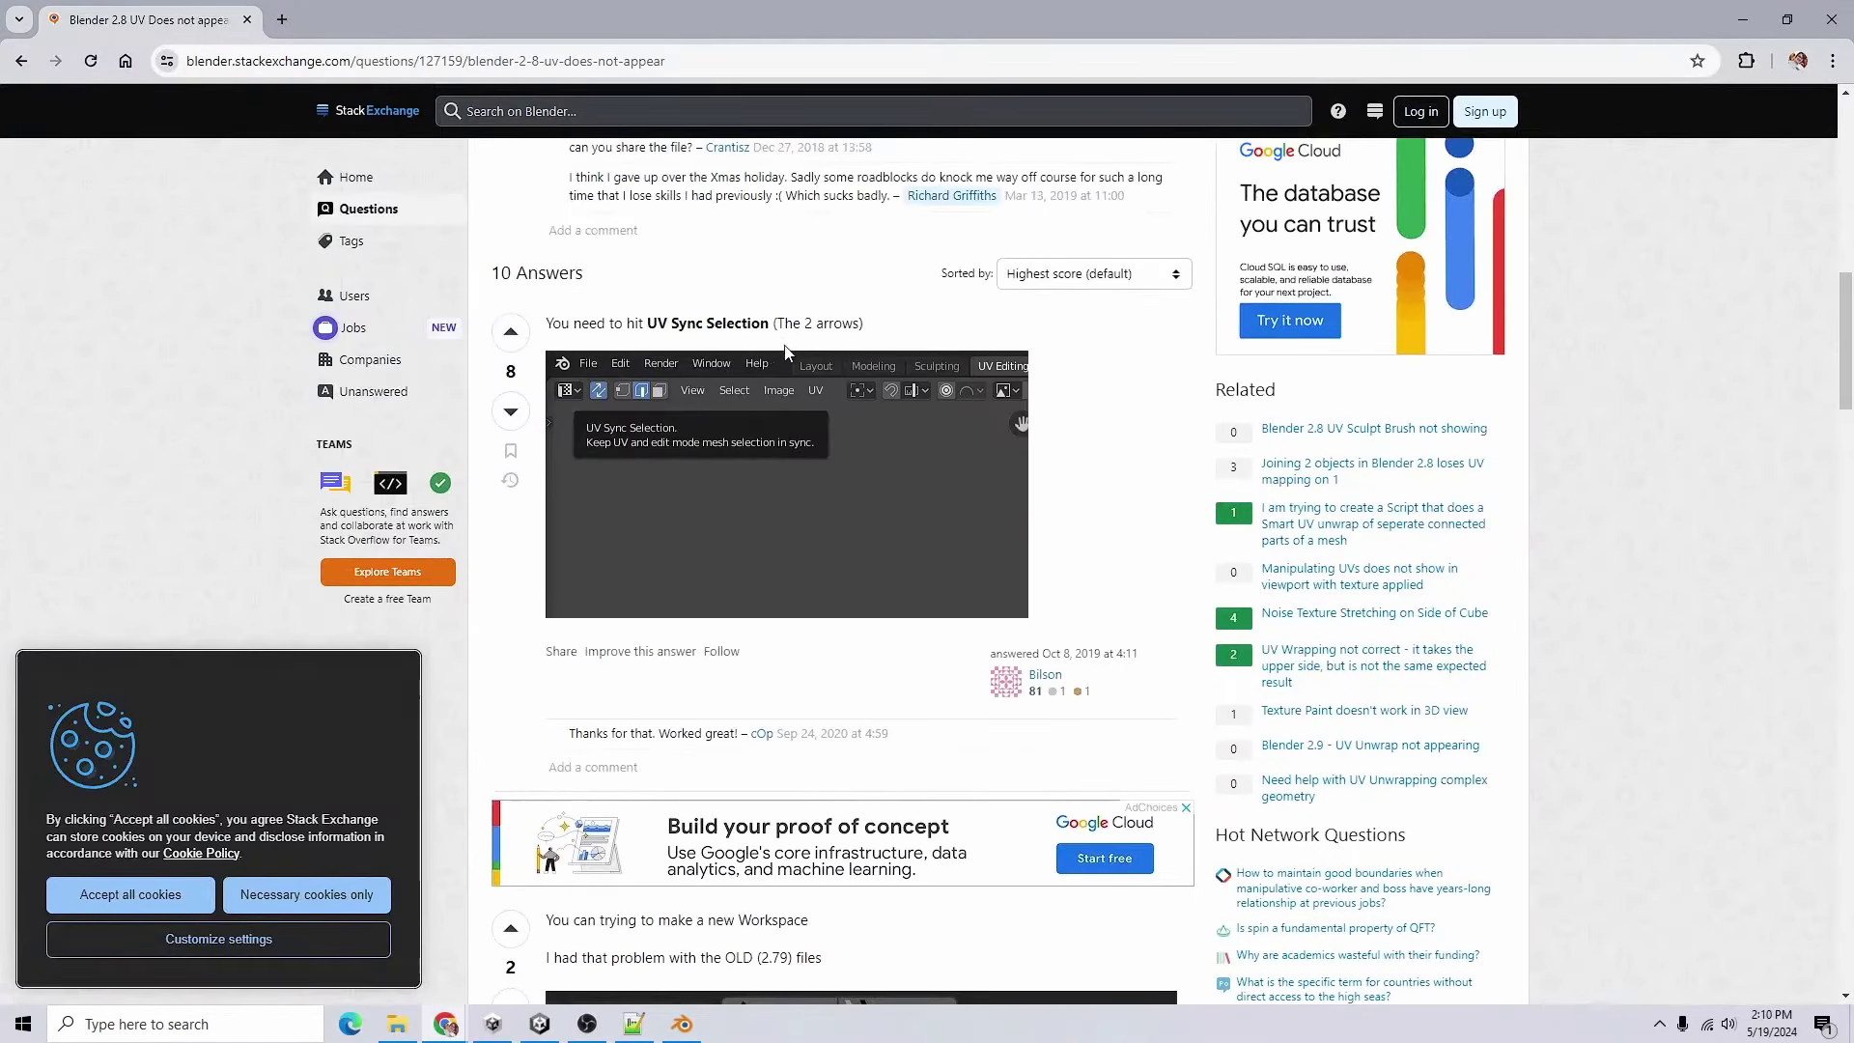
{"action": "scroll", "coordinate": [830, 483], "scroll_direction": "up", "scroll_amount": 5}
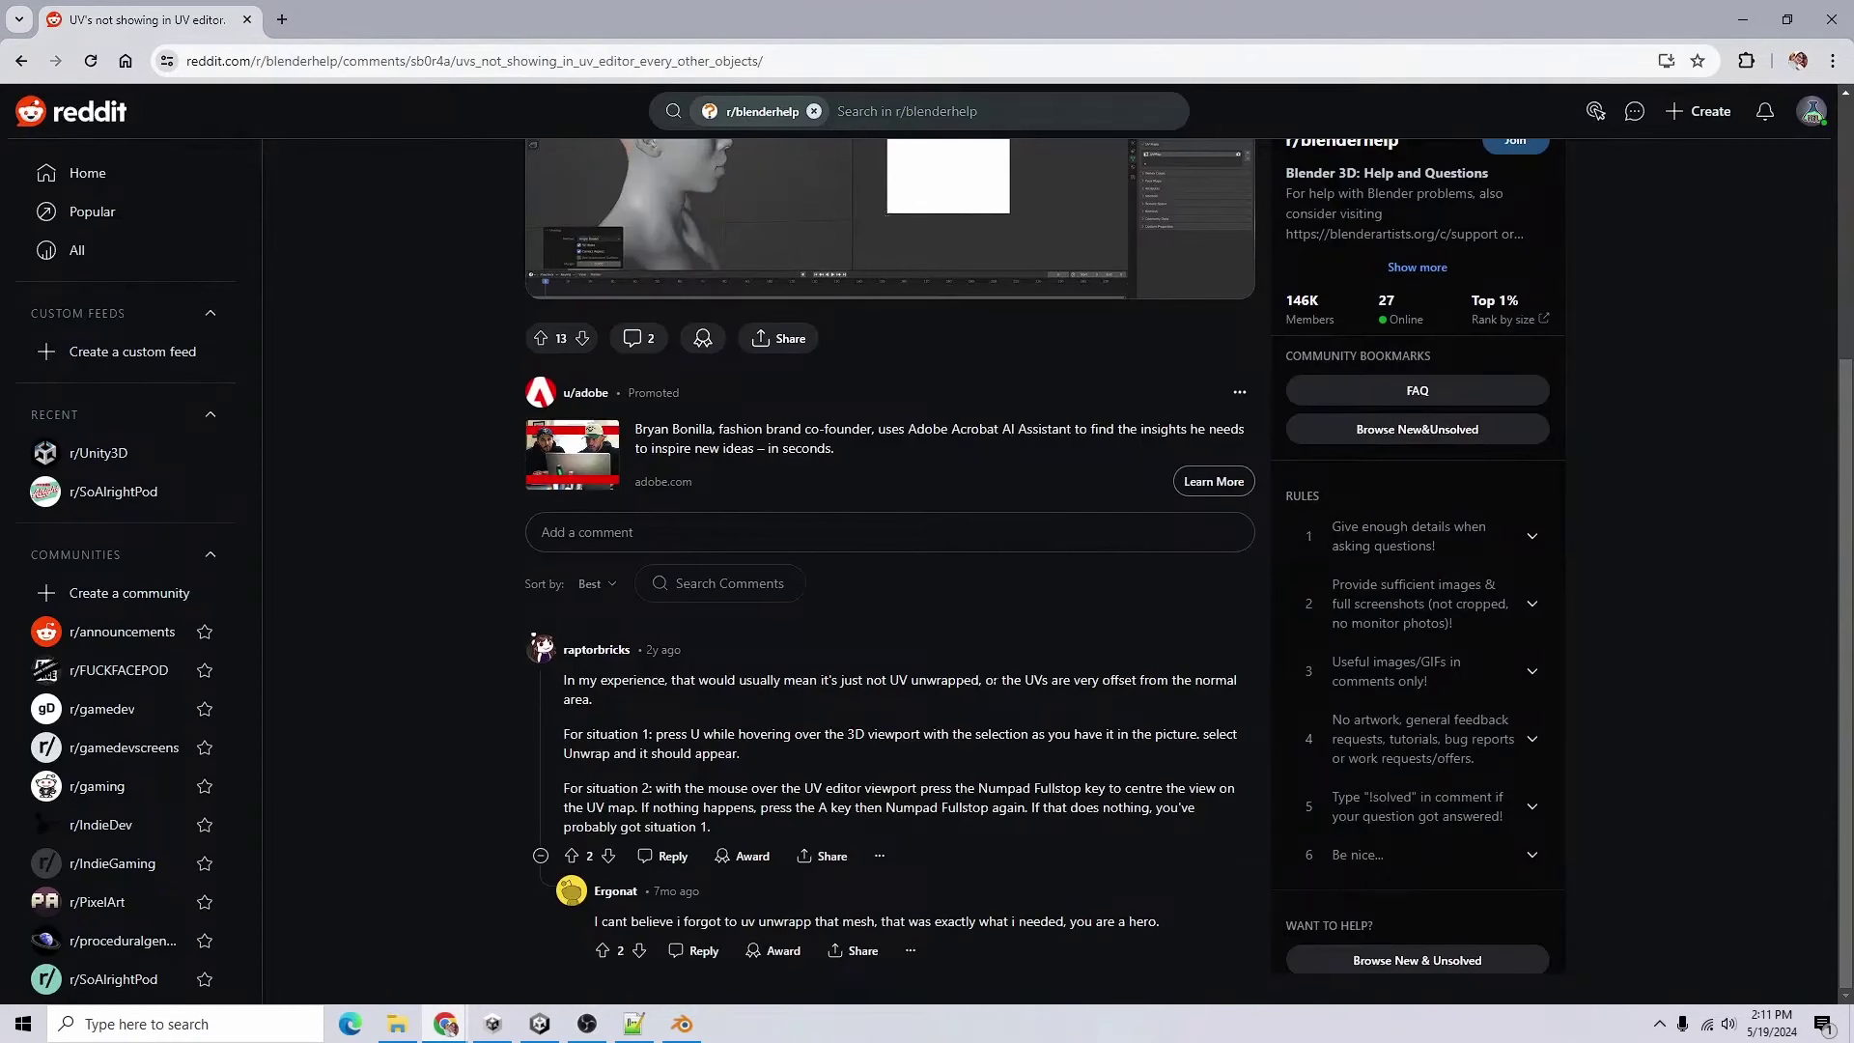
{"action": "left_click", "coordinate": [1741, 20]}
- Return to Blender and unwrap the UVs of all the rock's faces
{"action": "left_click", "coordinate": [1247, 85]}
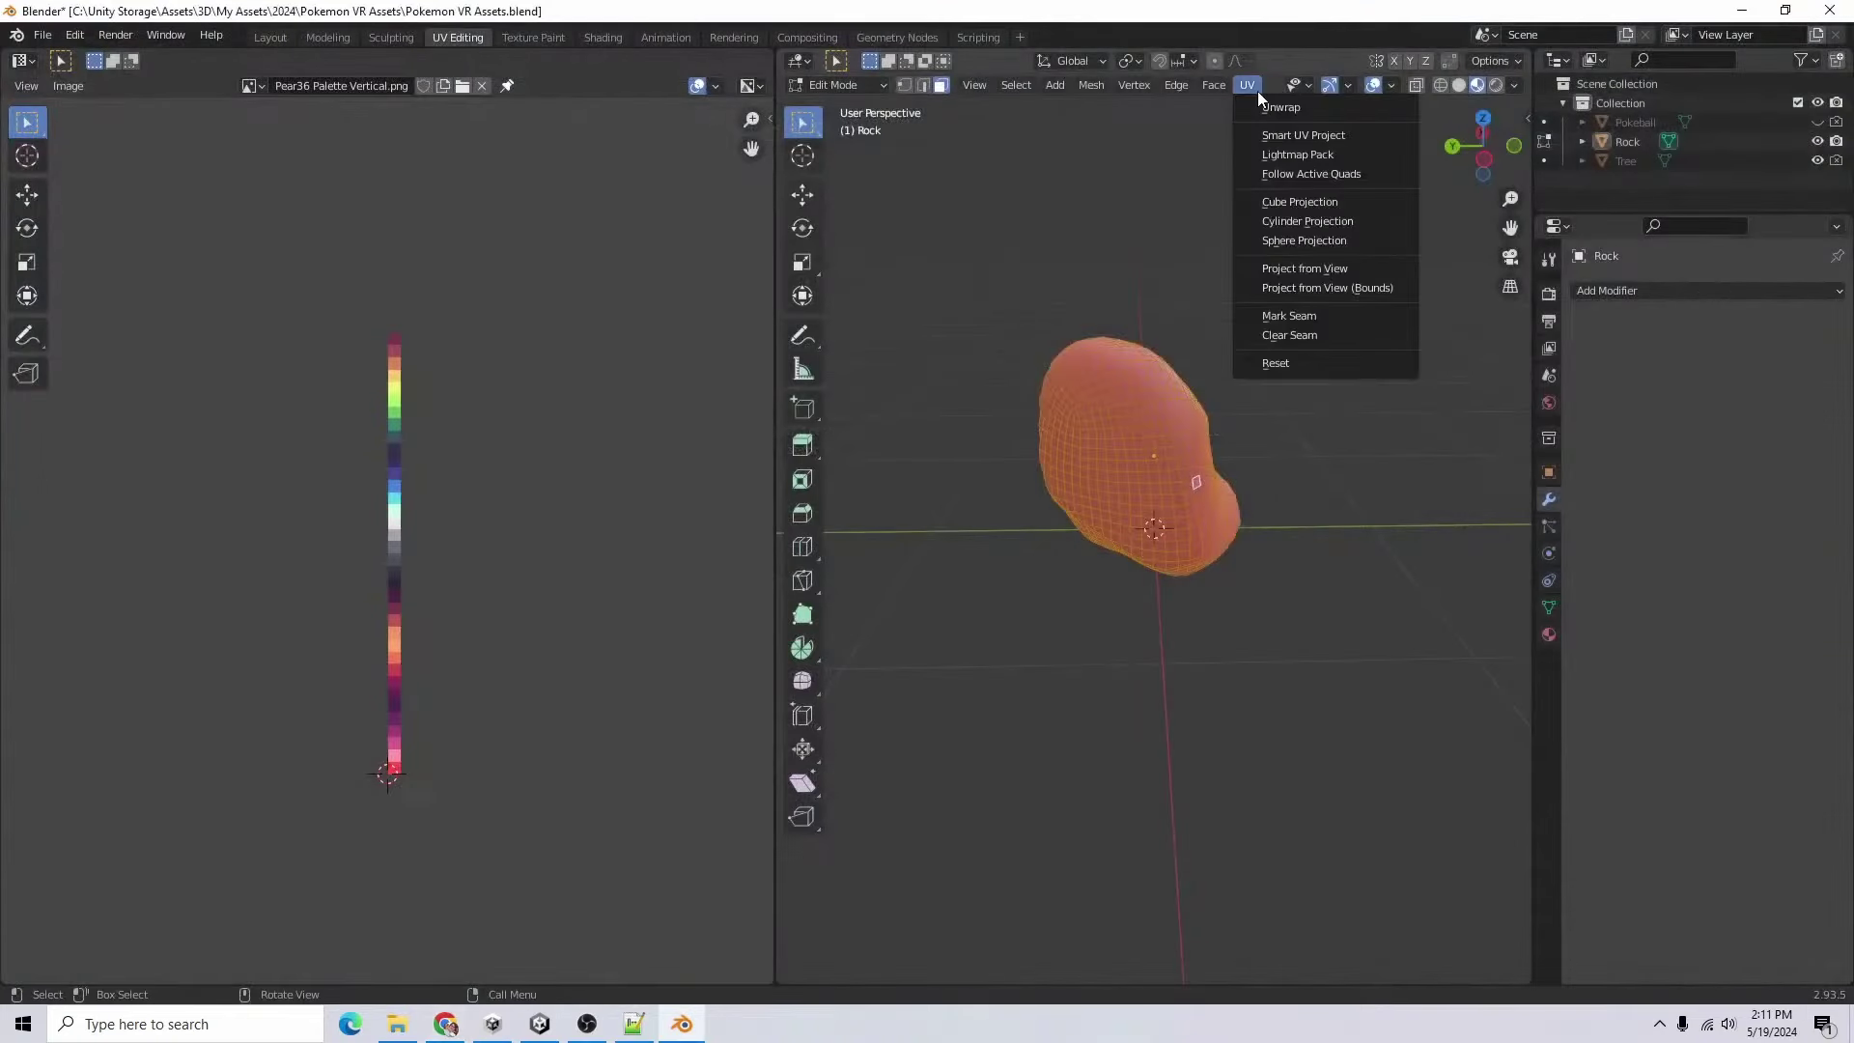
{"action": "left_click", "coordinate": [1311, 108]}
{"action": "scroll", "coordinate": [1176, 490], "scroll_direction": "up", "scroll_amount": 8}
{"action": "scroll", "coordinate": [1176, 489], "scroll_direction": "down", "scroll_amount": 4}
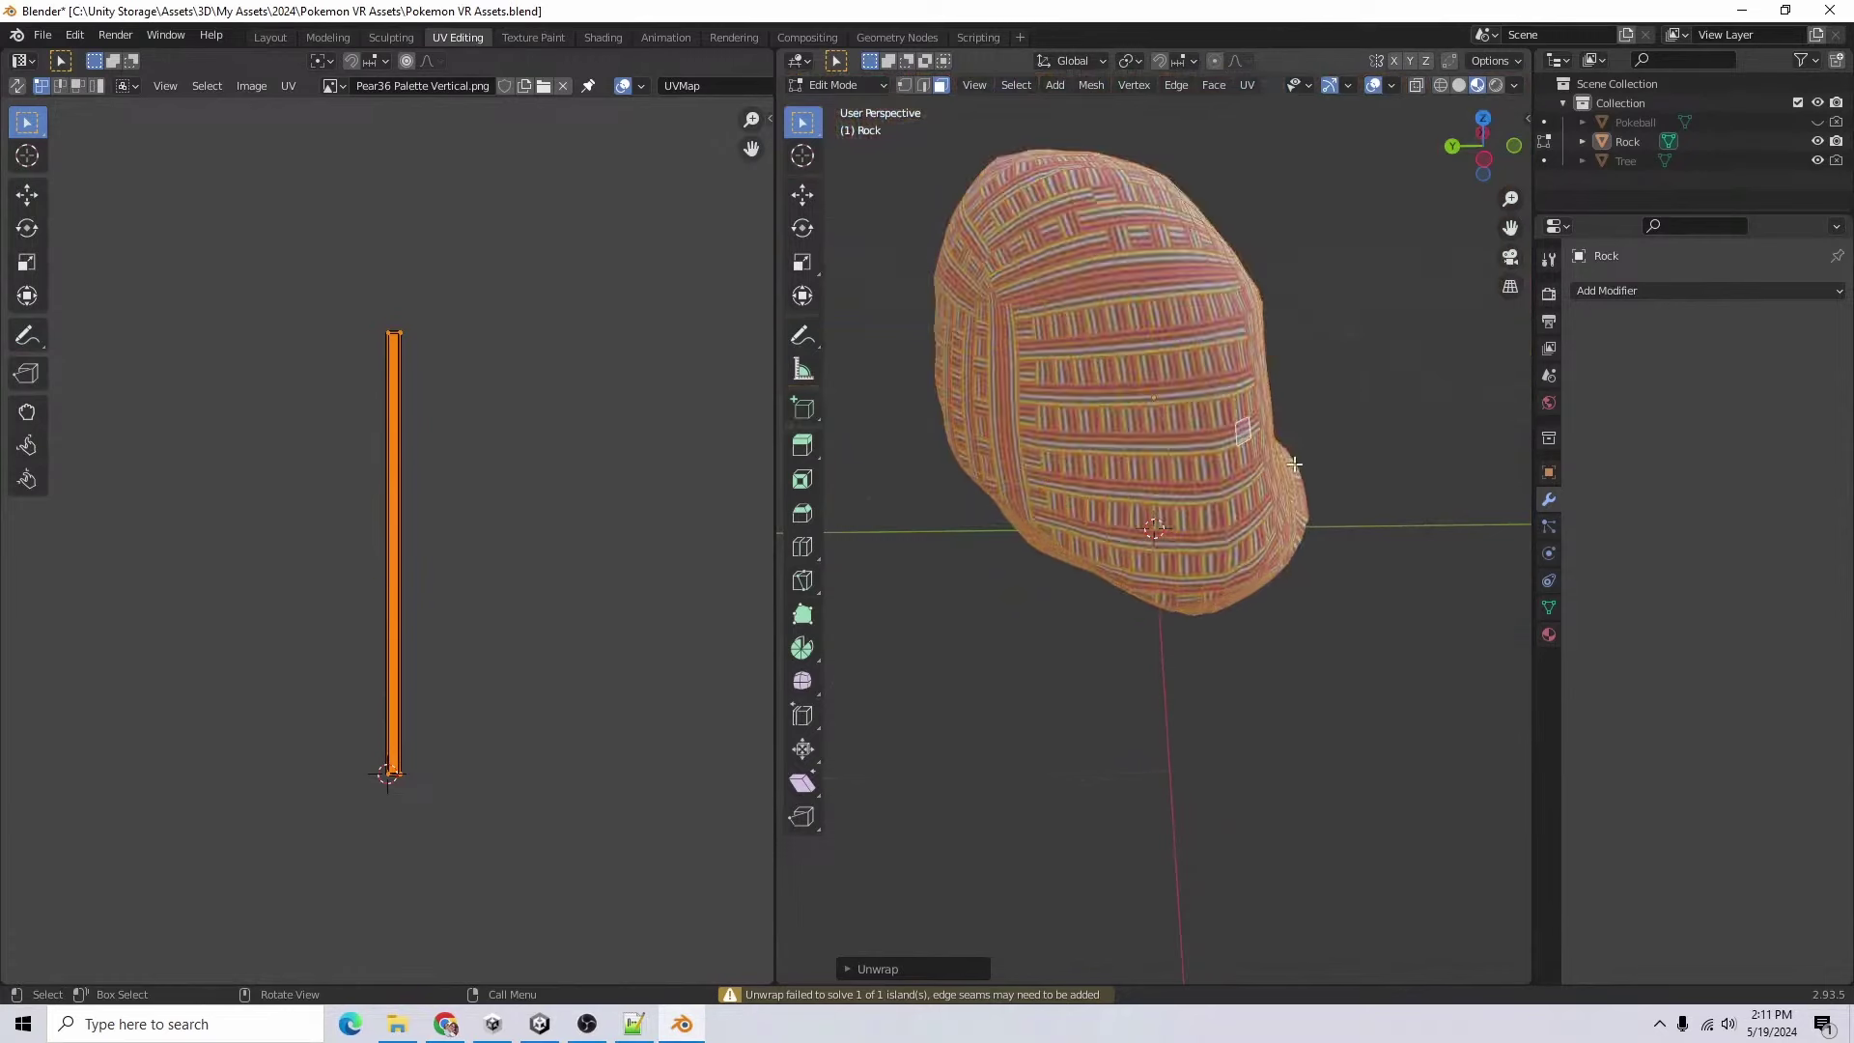
- Select all of the rock's UVs and scale them to 0 so they collapse into a single point
{"action": "left_click", "coordinate": [543, 490]}
{"action": "key", "text": "a"}
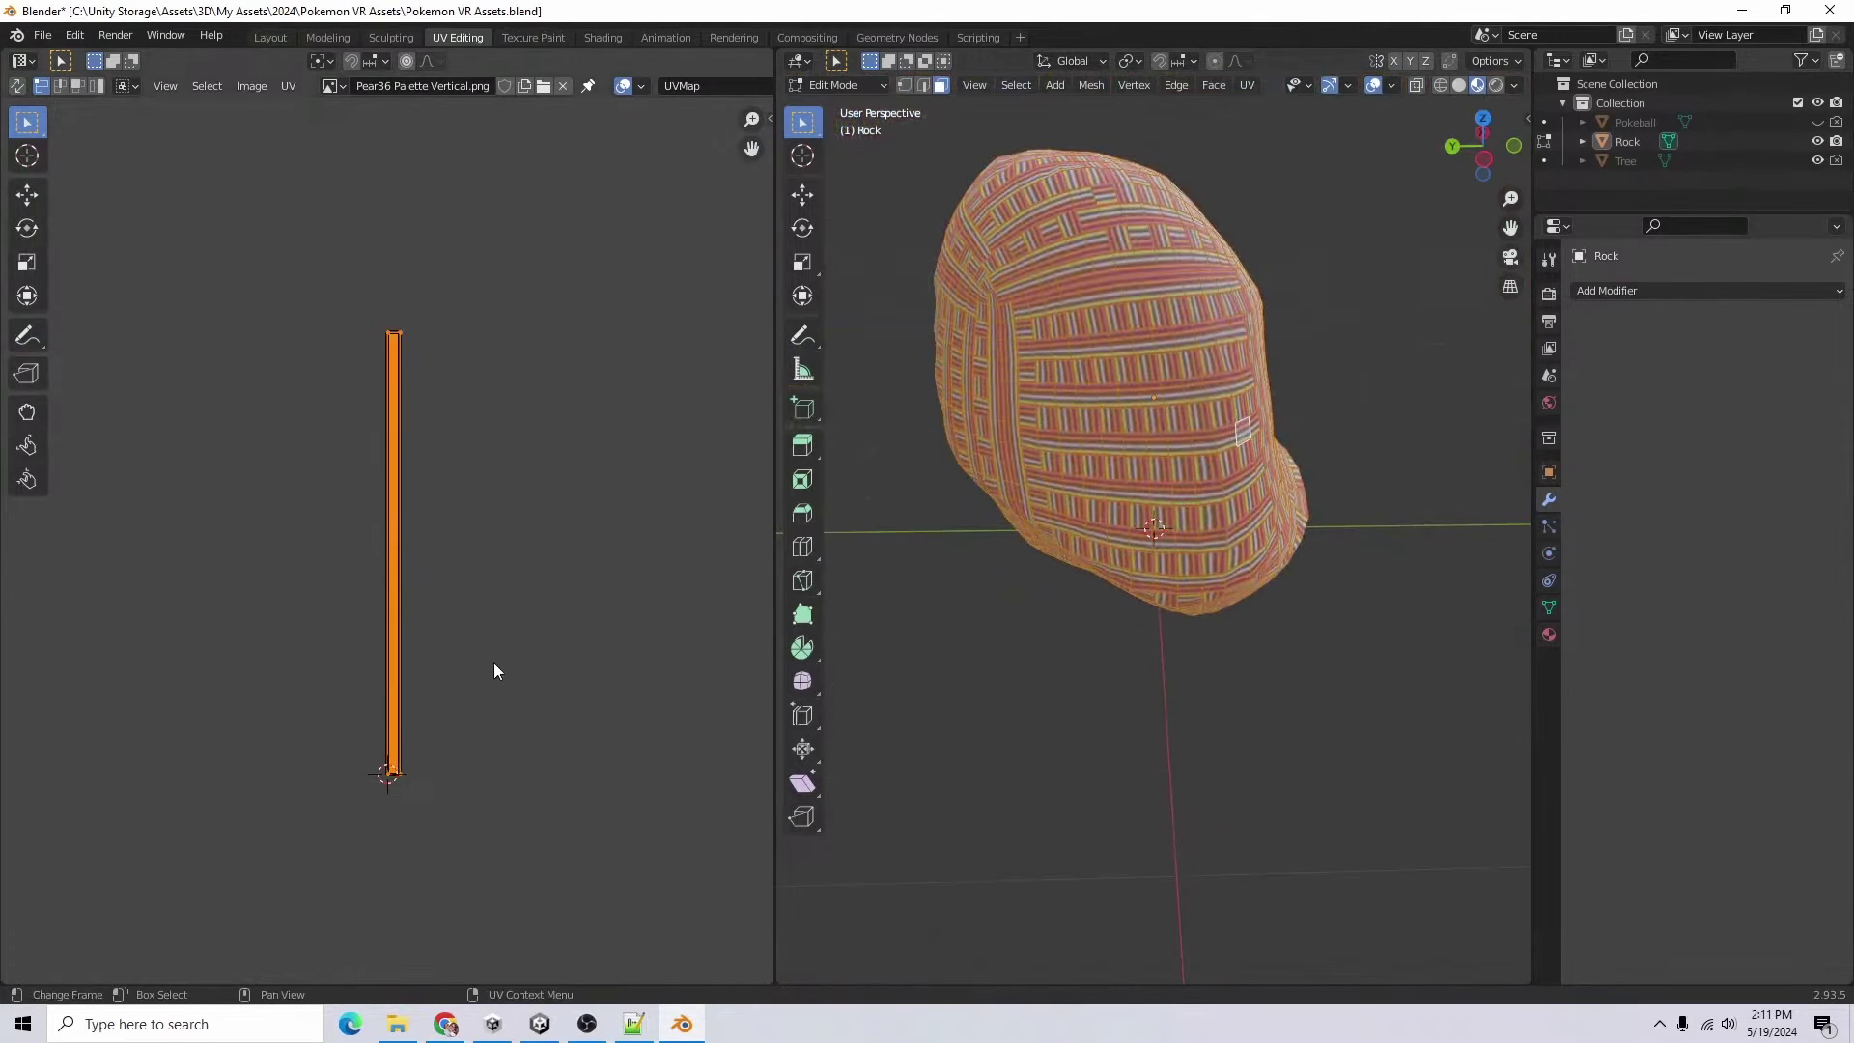
{"action": "key", "text": "s"}
{"action": "key", "text": "0"}
{"action": "key", "text": "Return"}
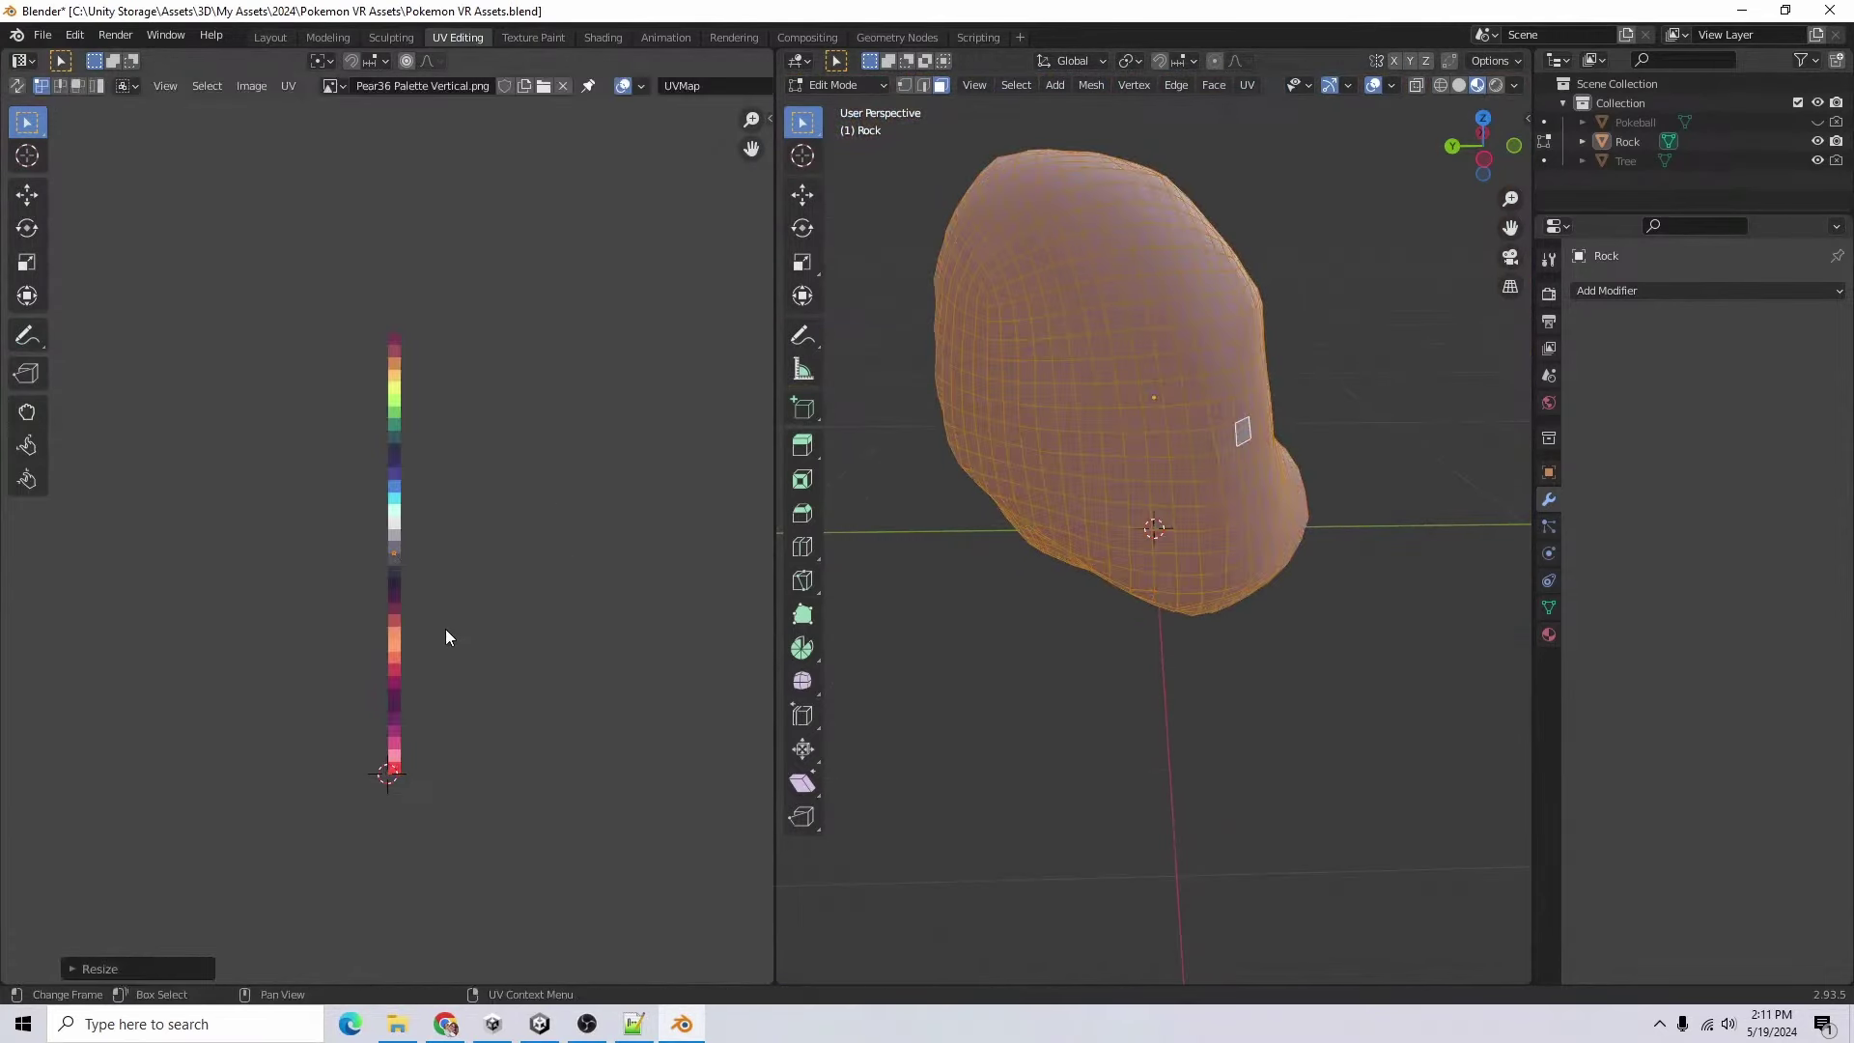
- Move the collapsed UV point down onto the muted red swatch of the palette texture
{"action": "scroll", "coordinate": [453, 633], "scroll_direction": "up", "scroll_amount": 4}
{"action": "key", "text": "g"}
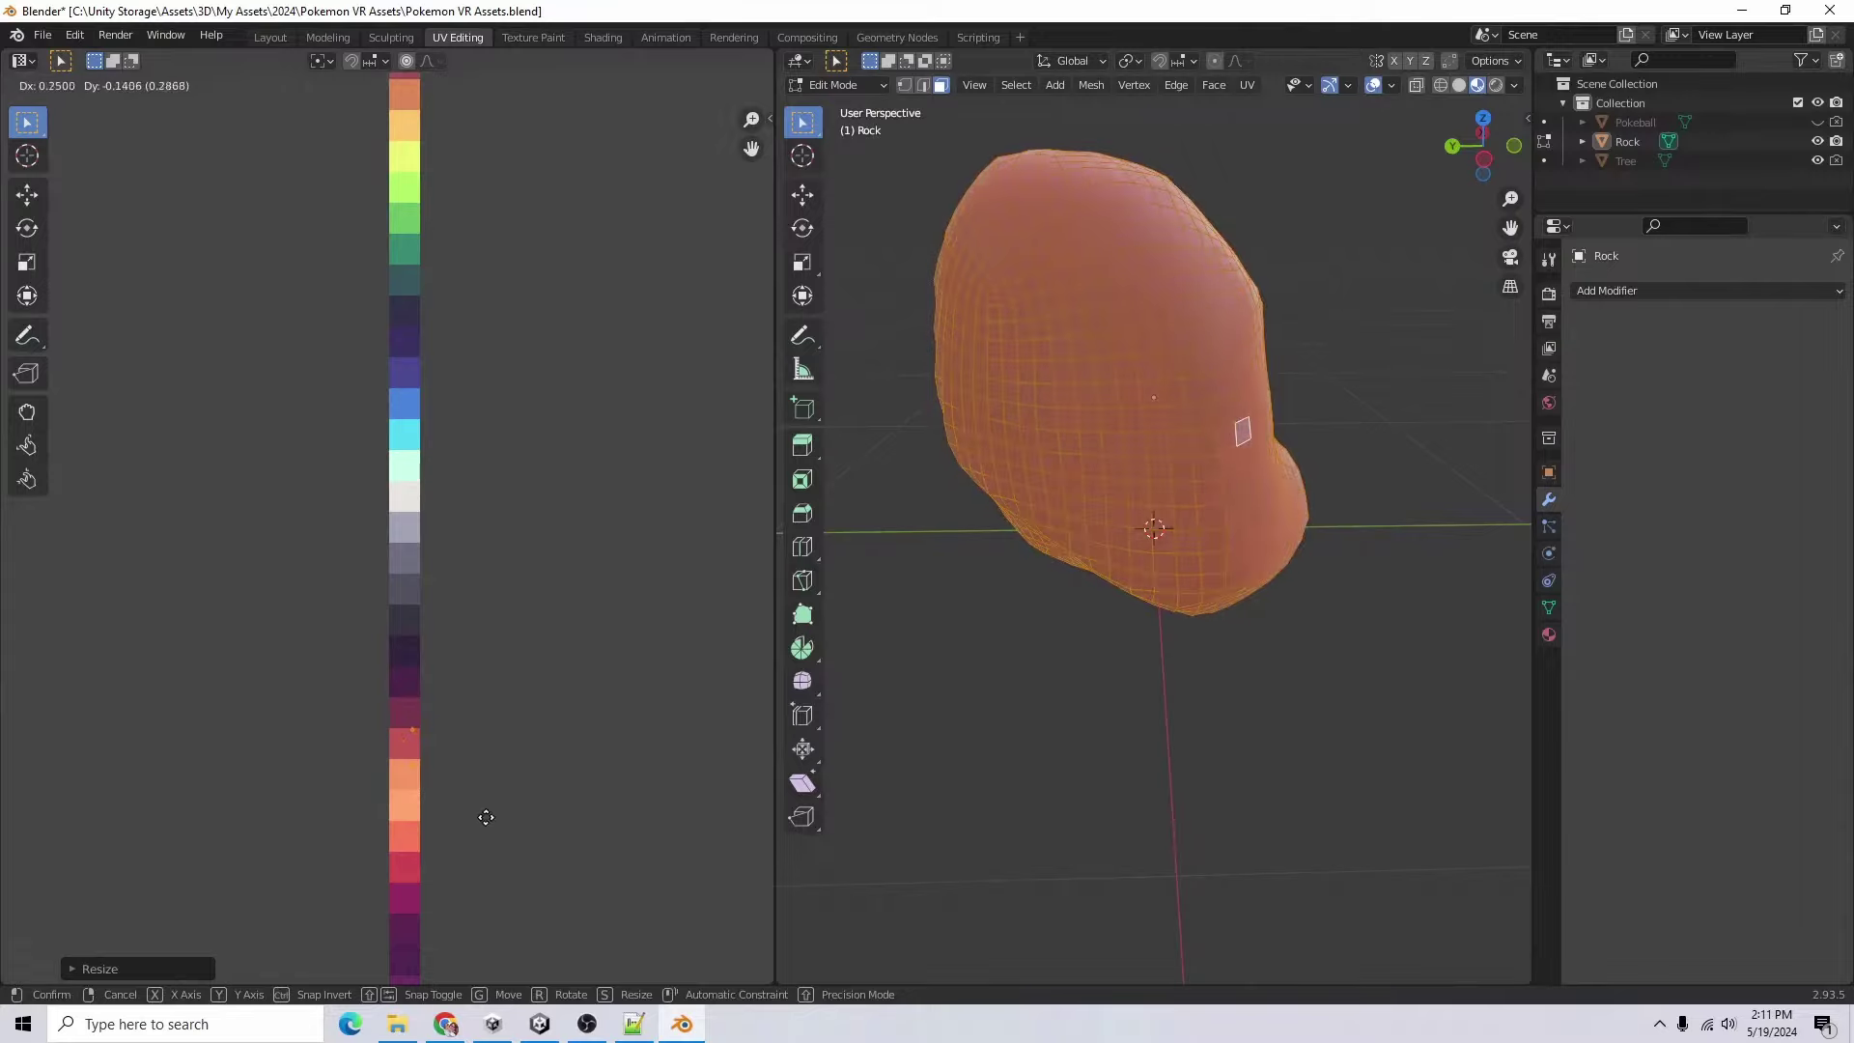
{"action": "left_click", "coordinate": [477, 836]}
{"action": "middle_click_drag", "start_coordinate": [1139, 618], "coordinate": [1169, 654]}
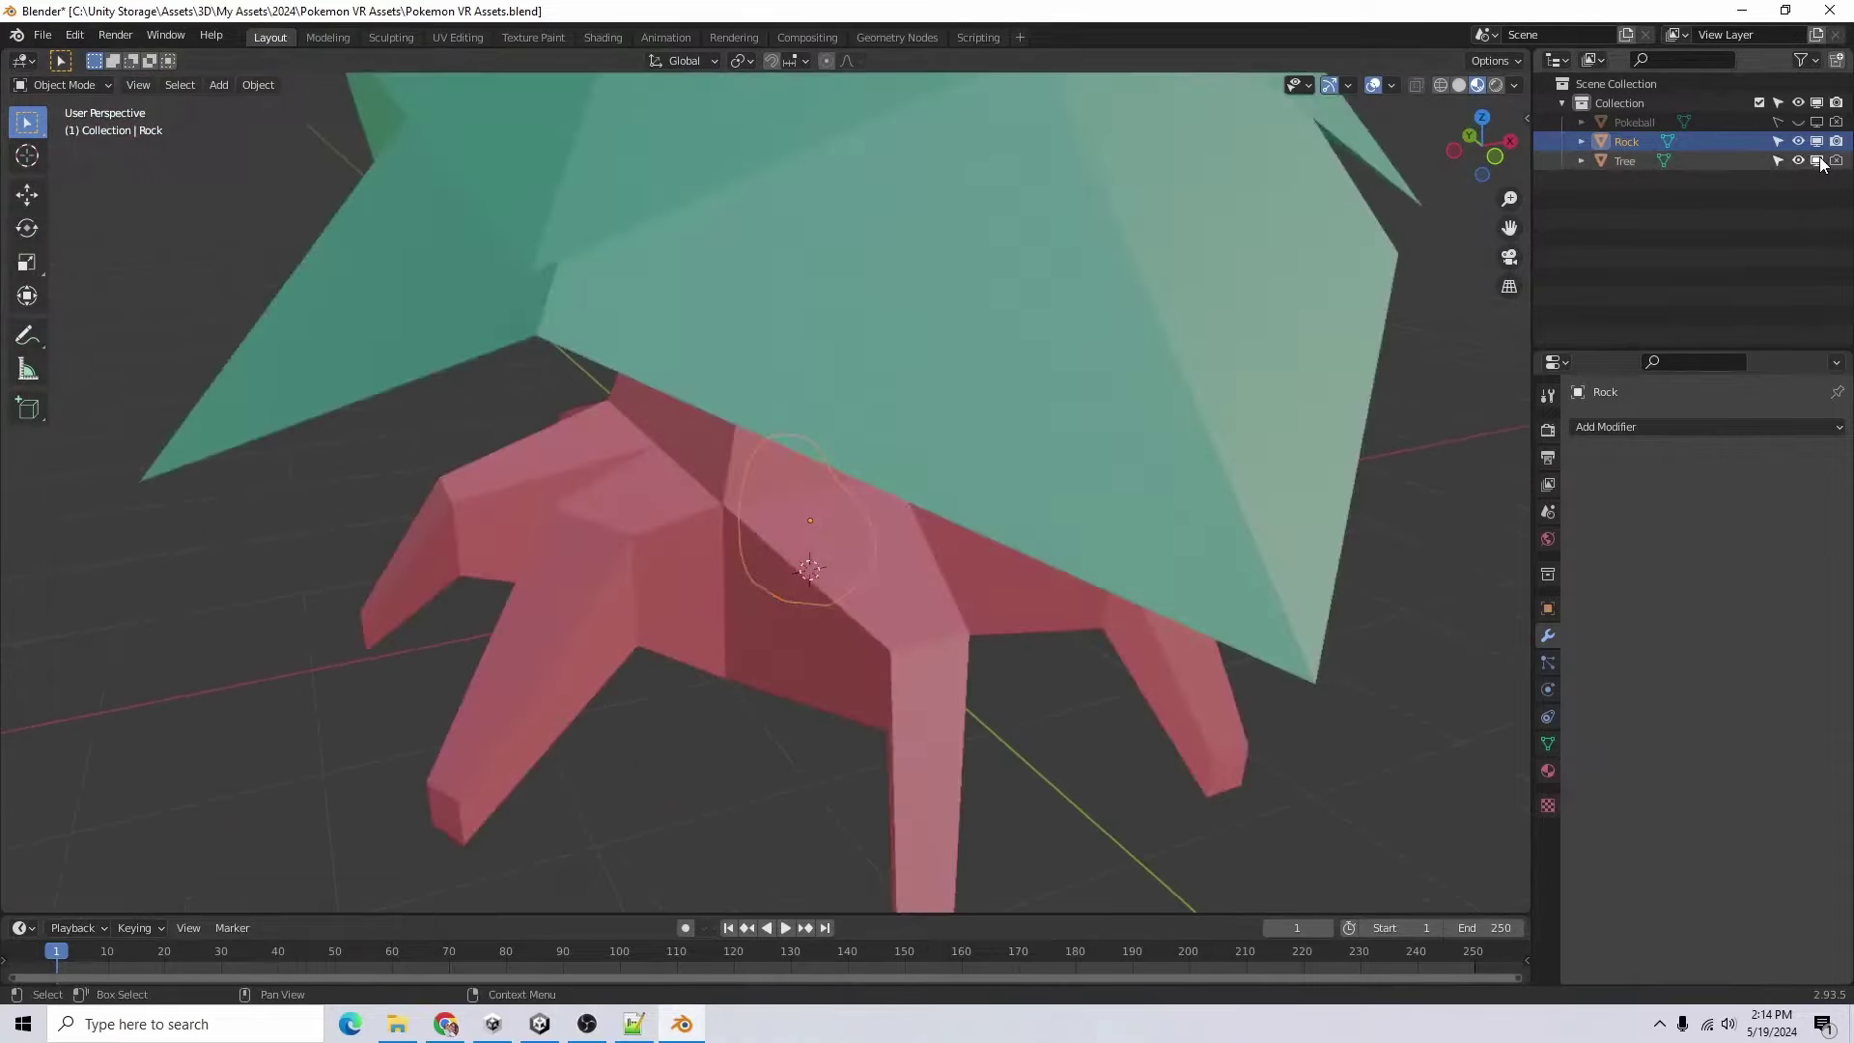
- Hide the Tree object in the viewport and save the Blender file
{"action": "left_click", "coordinate": [1817, 162]}
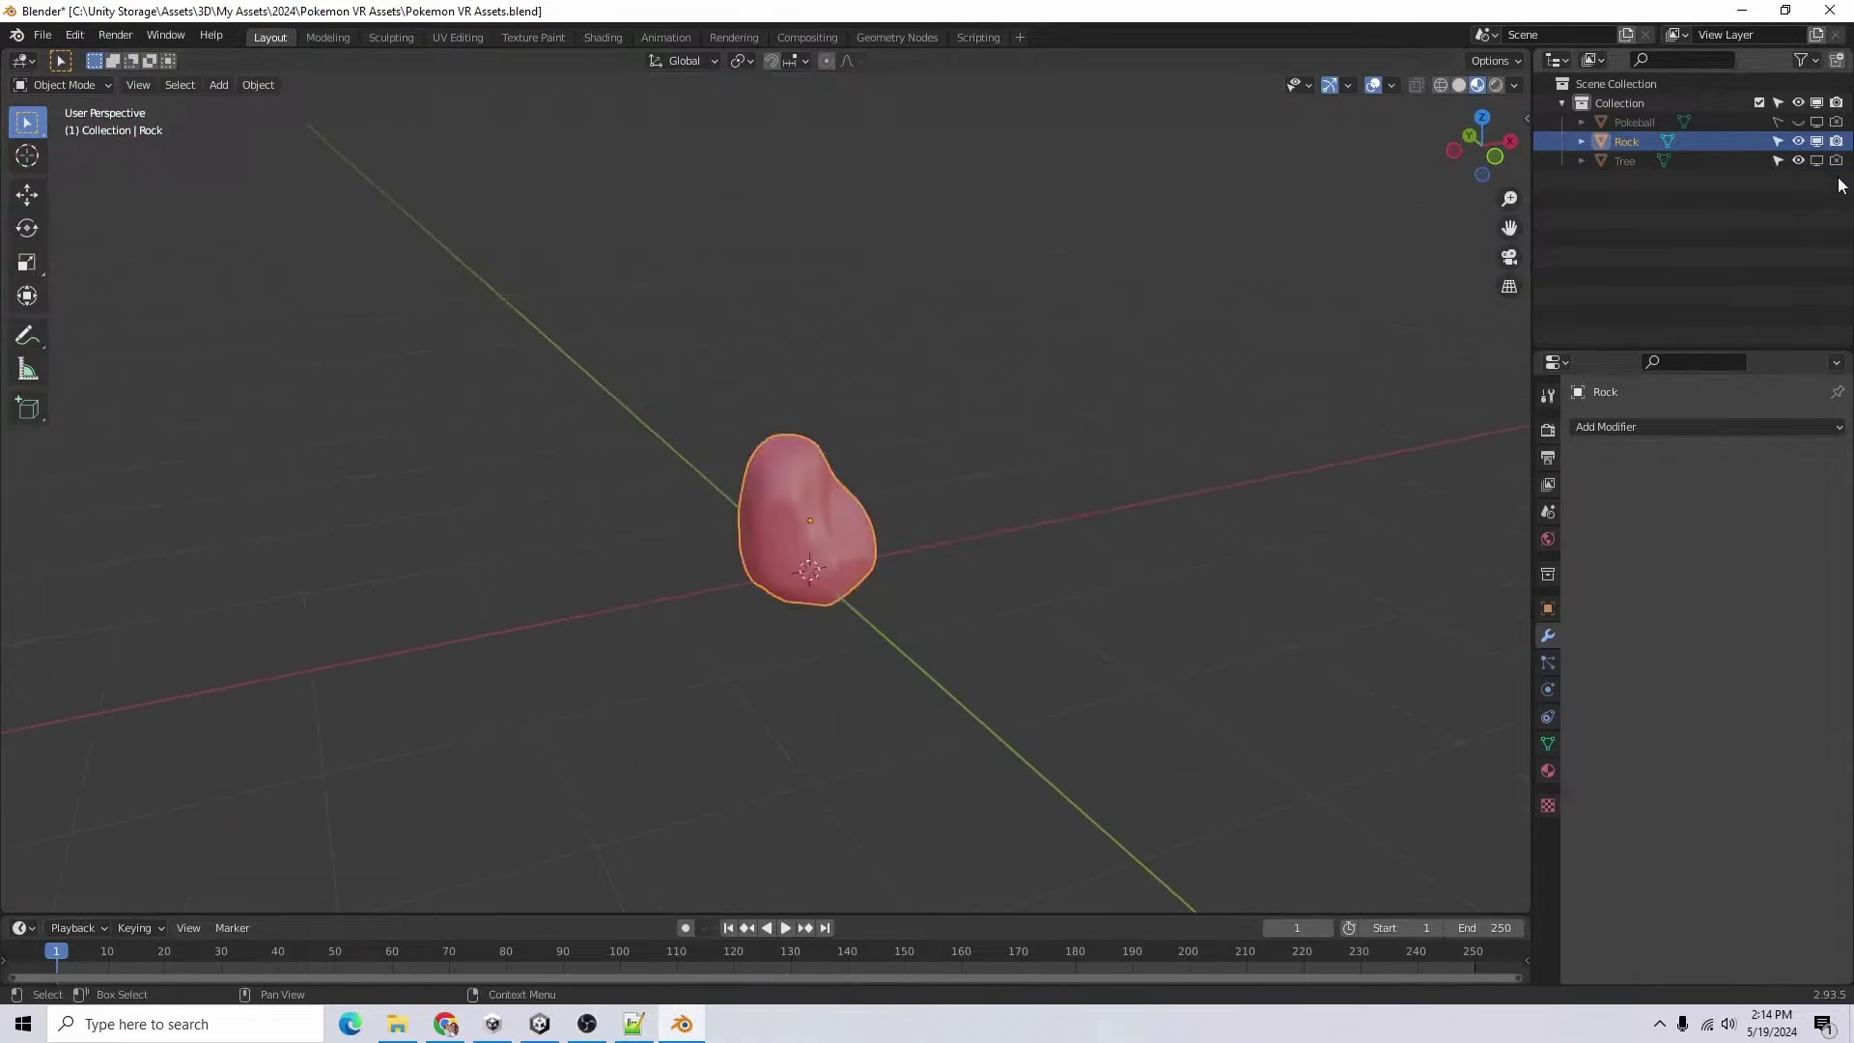
{"action": "scroll", "coordinate": [829, 720], "scroll_direction": "down", "scroll_amount": 1}
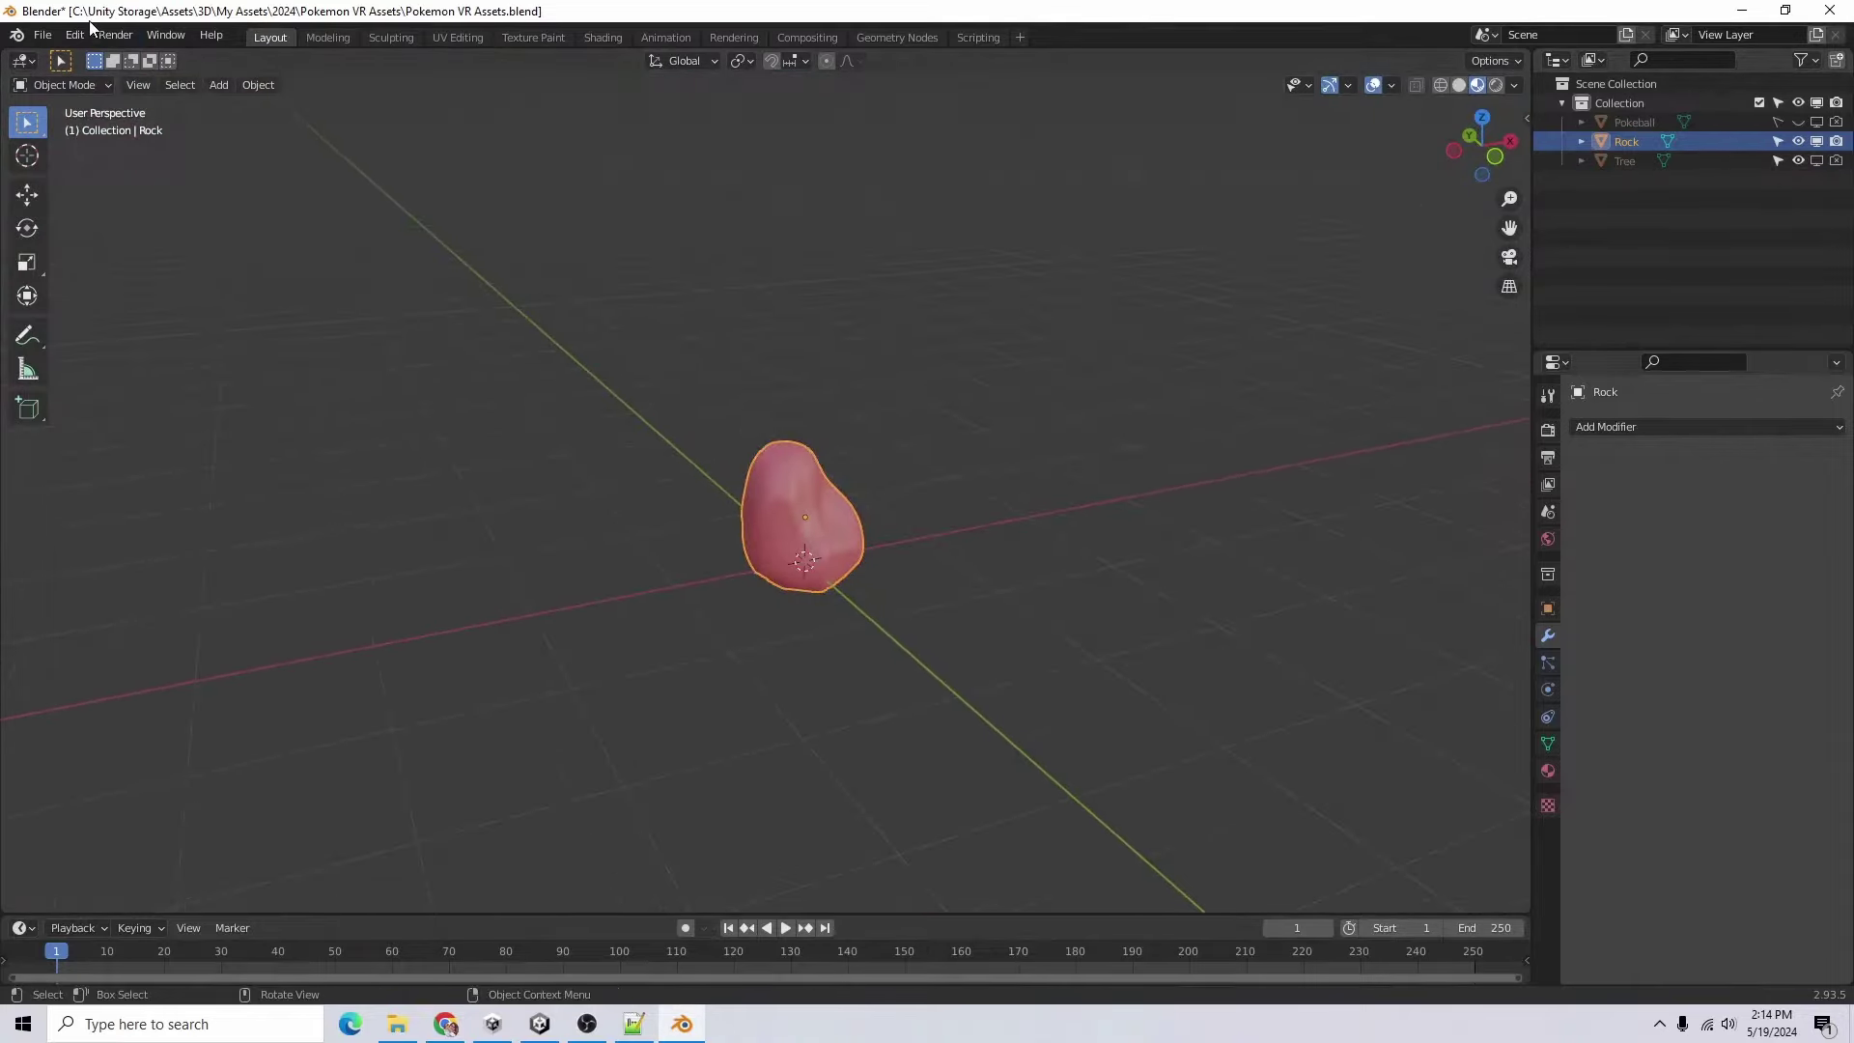
{"action": "key", "text": "ctrl+s"}
- Export the selected rock as a Wavefront file named Rock.obj in the Pokemon VR Assets folder, limited to Selection Only
{"action": "left_click", "coordinate": [43, 35]}
{"action": "mouse_move", "coordinate": [96, 314]}
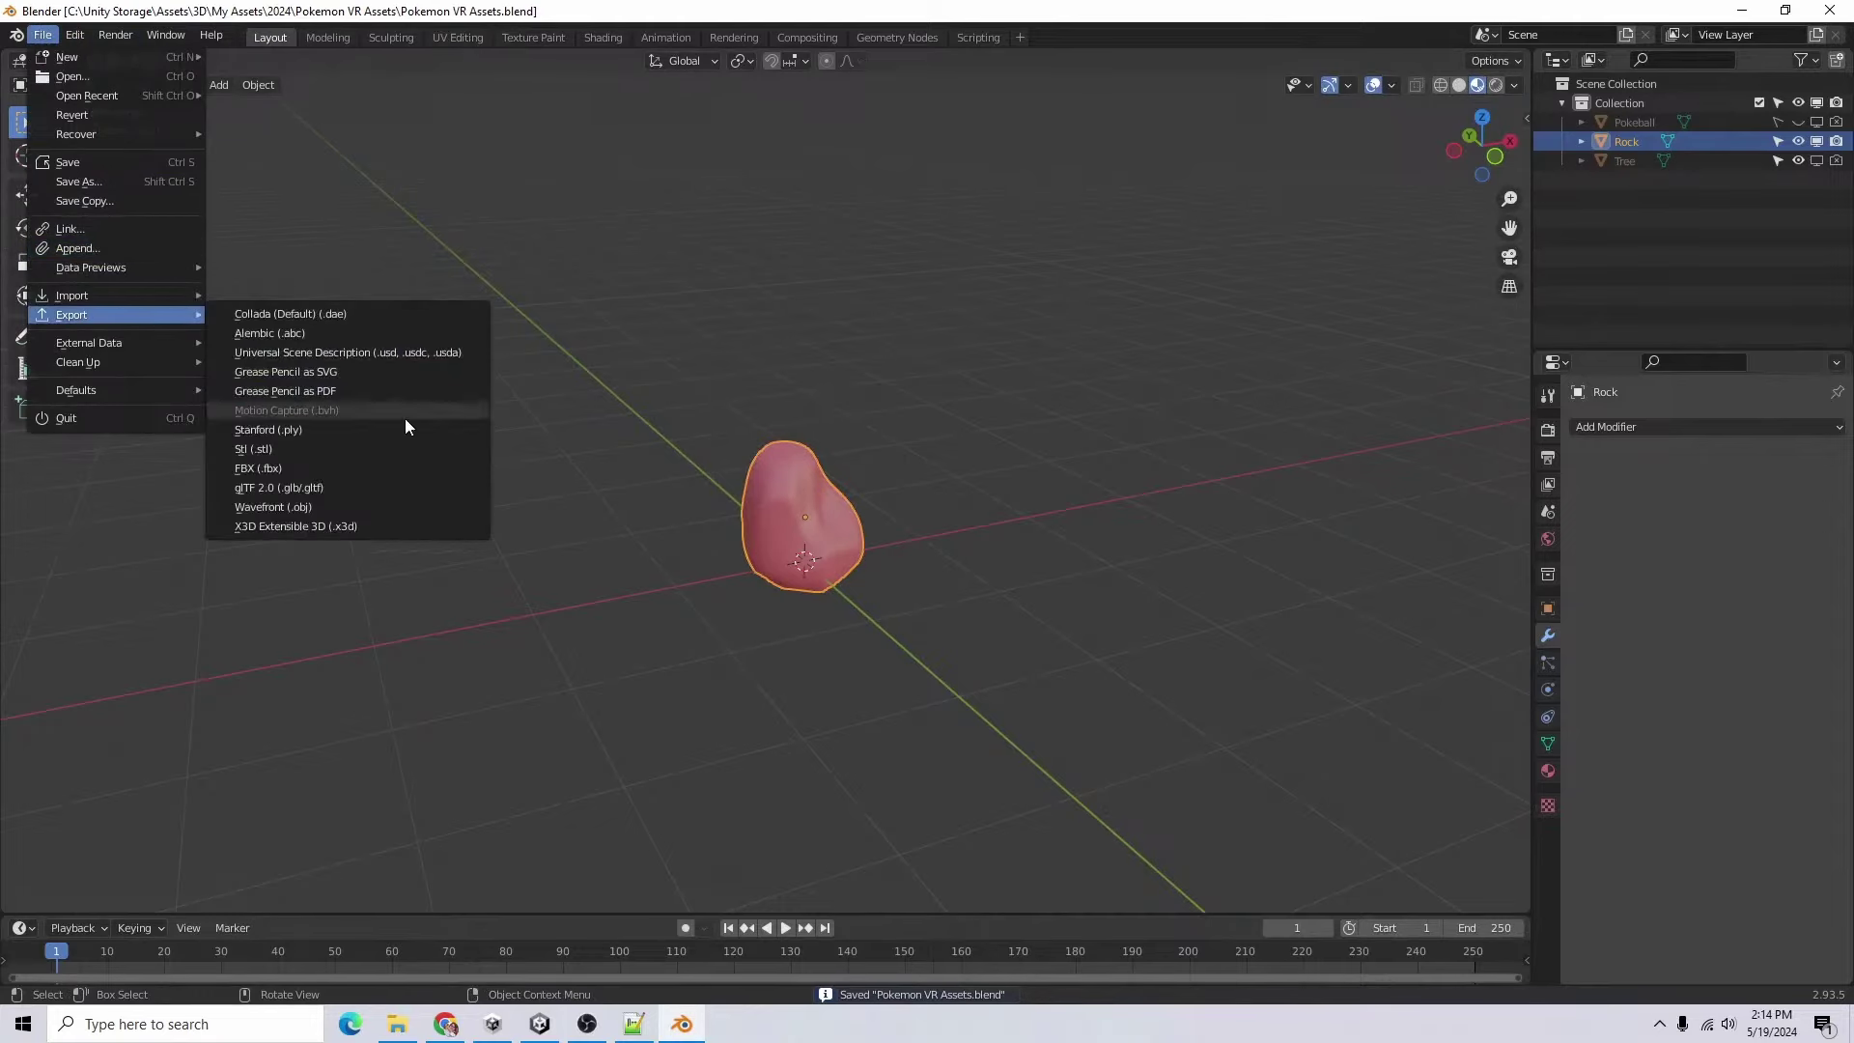
{"action": "left_click", "coordinate": [410, 506]}
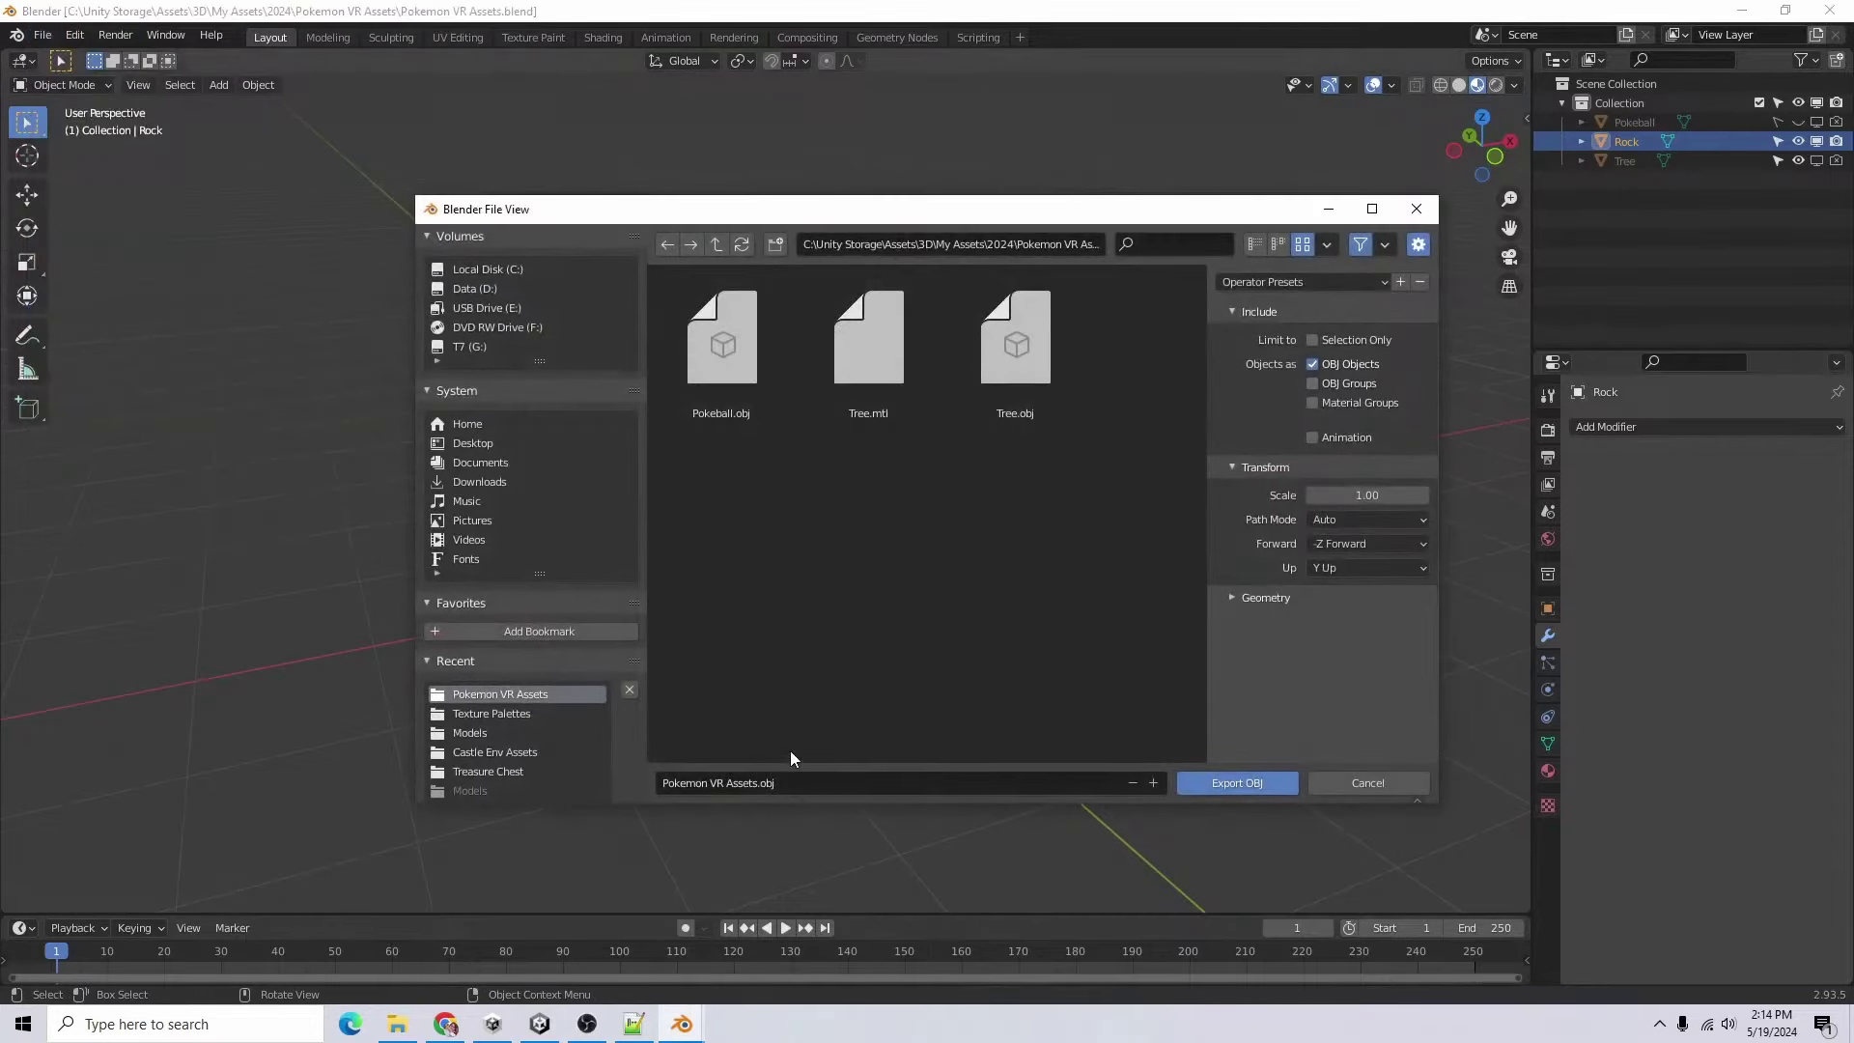
{"action": "left_click", "coordinate": [837, 782]}
{"action": "type", "text": "ro"}
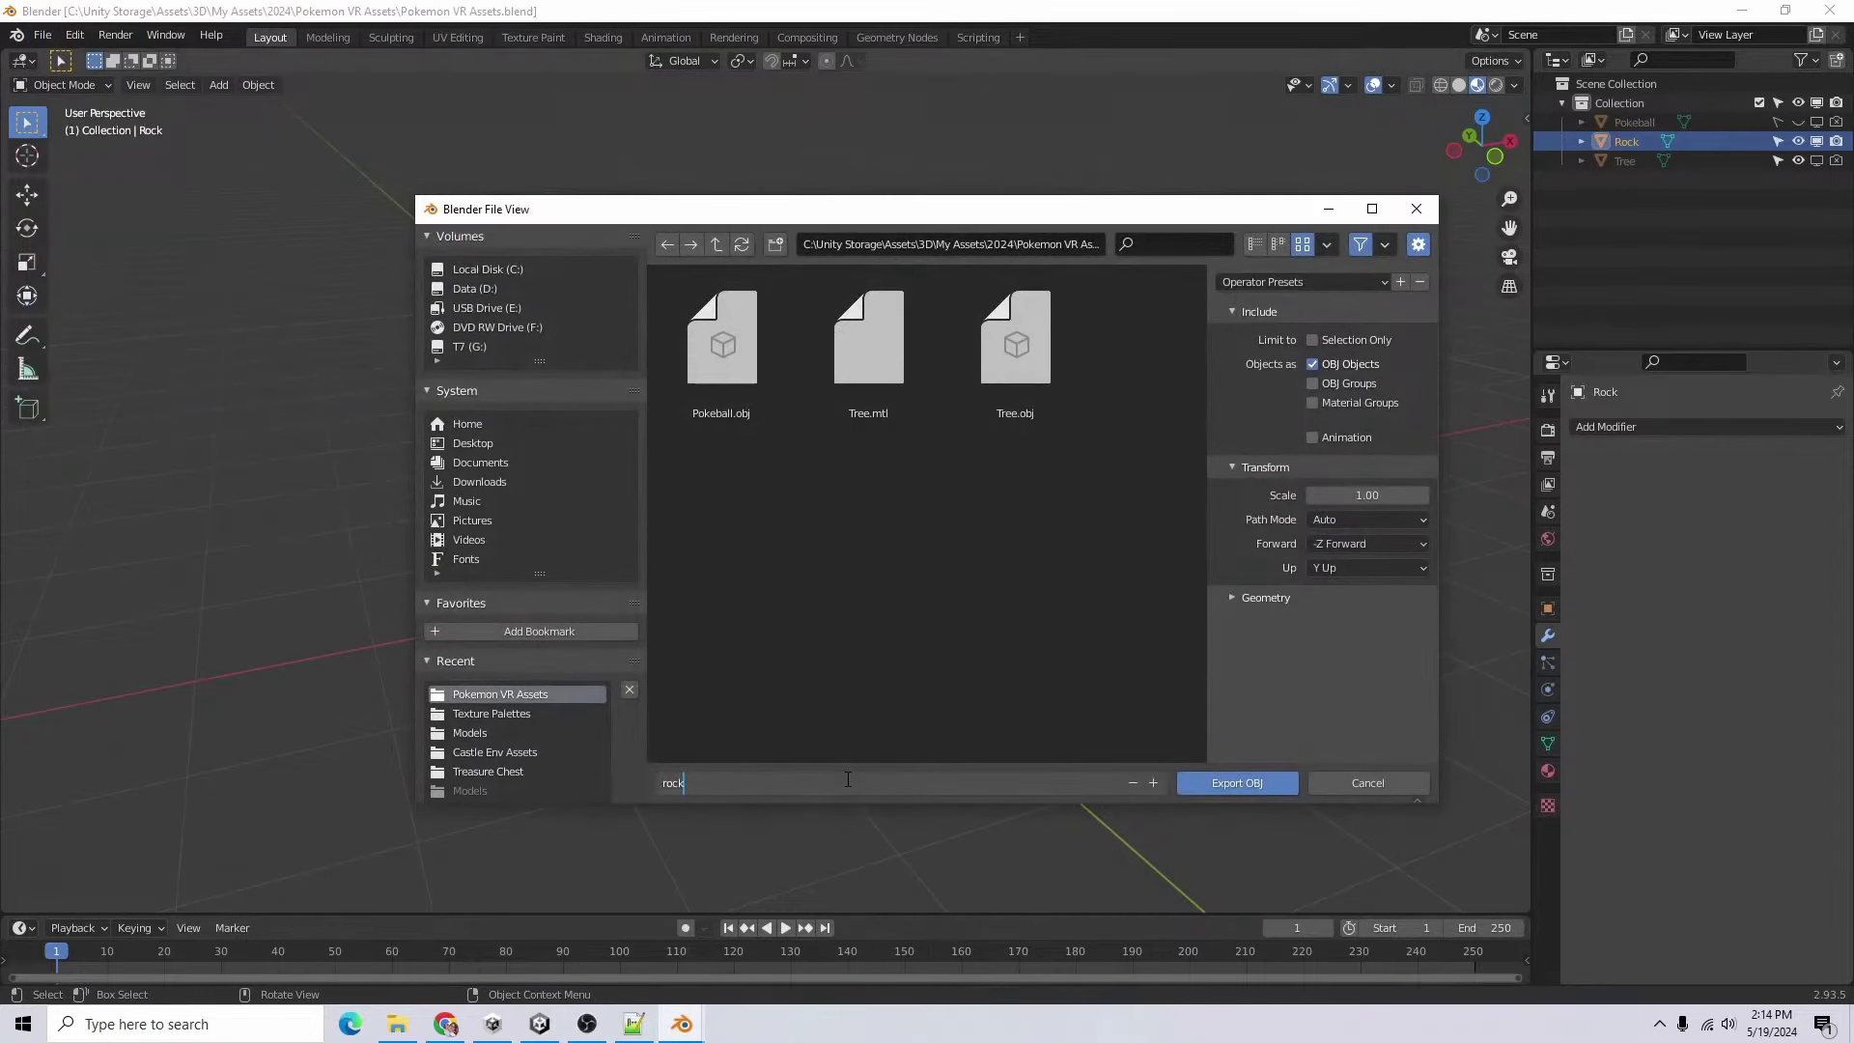
{"action": "type", "text": "ck"}
{"action": "key", "text": "Return"}
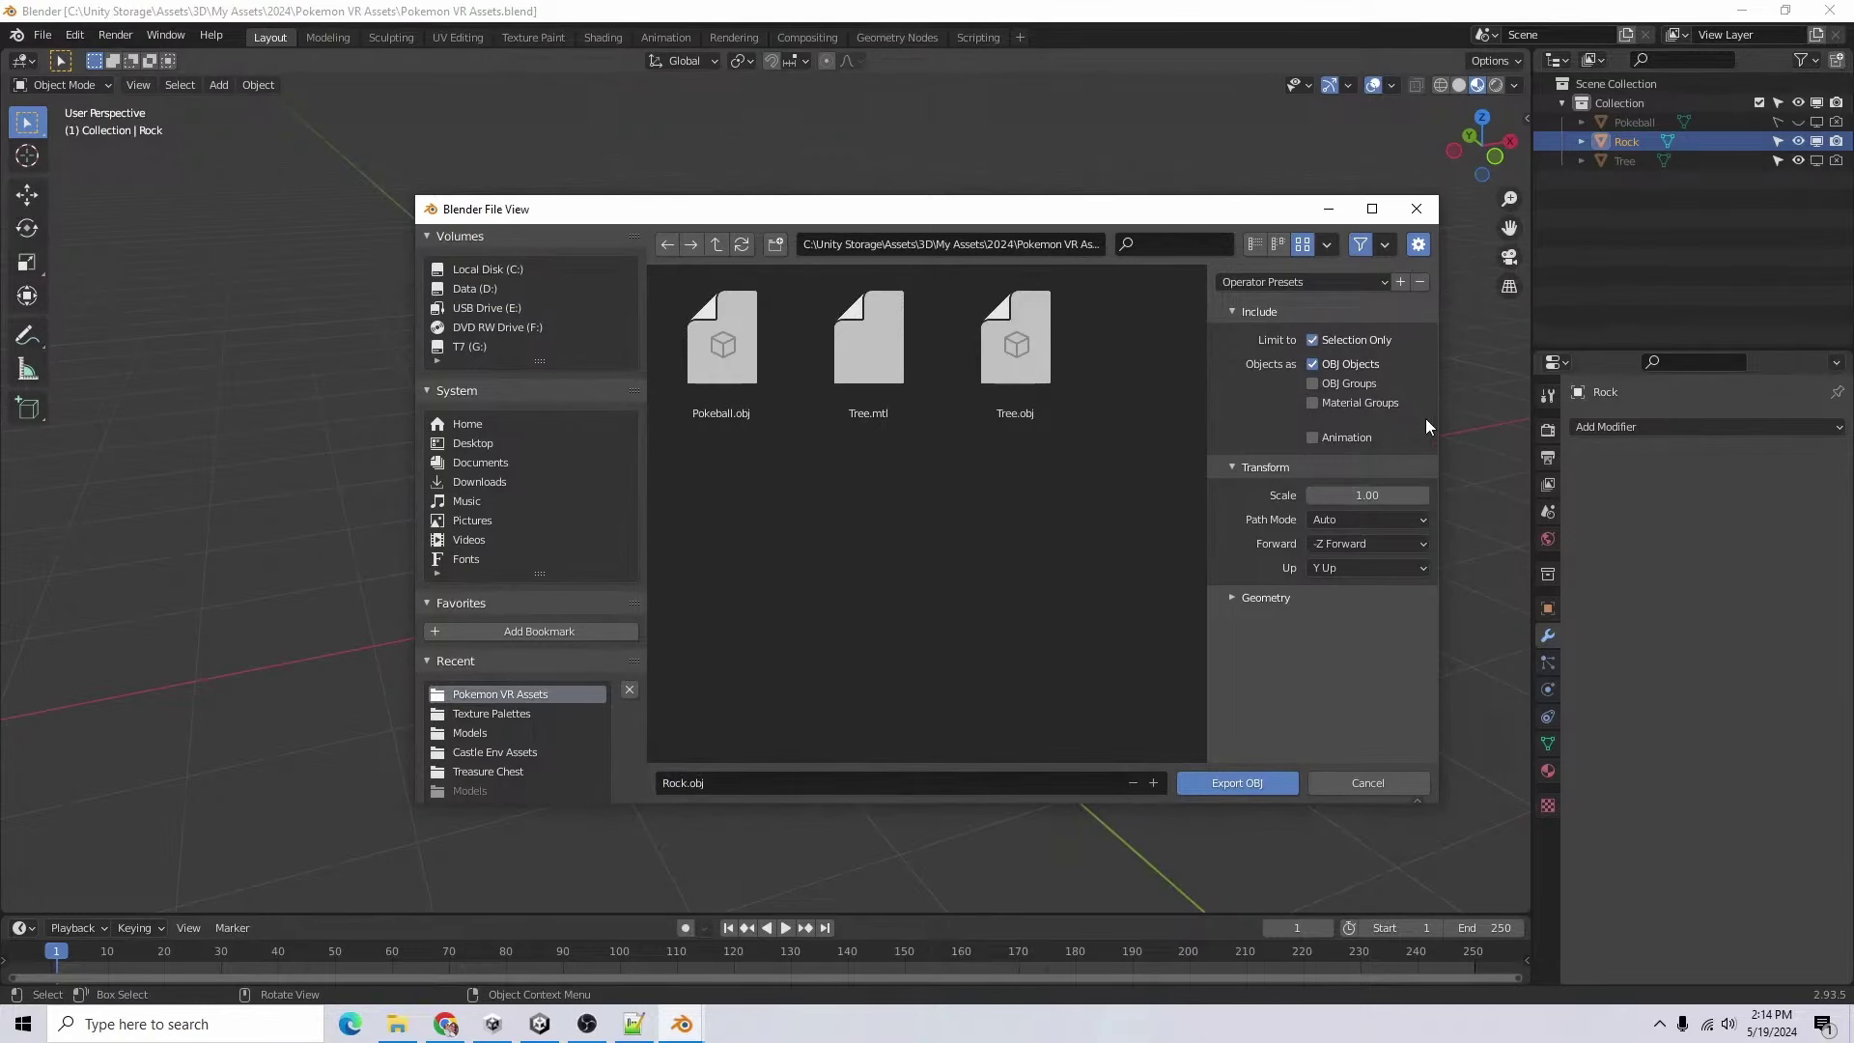
{"action": "left_click", "coordinate": [1228, 782]}
- Switch to Unity and import the exported Rock model into the project's Models folder
{"action": "left_click", "coordinate": [539, 1024]}
{"action": "scroll", "coordinate": [724, 330], "scroll_direction": "down", "scroll_amount": 5}
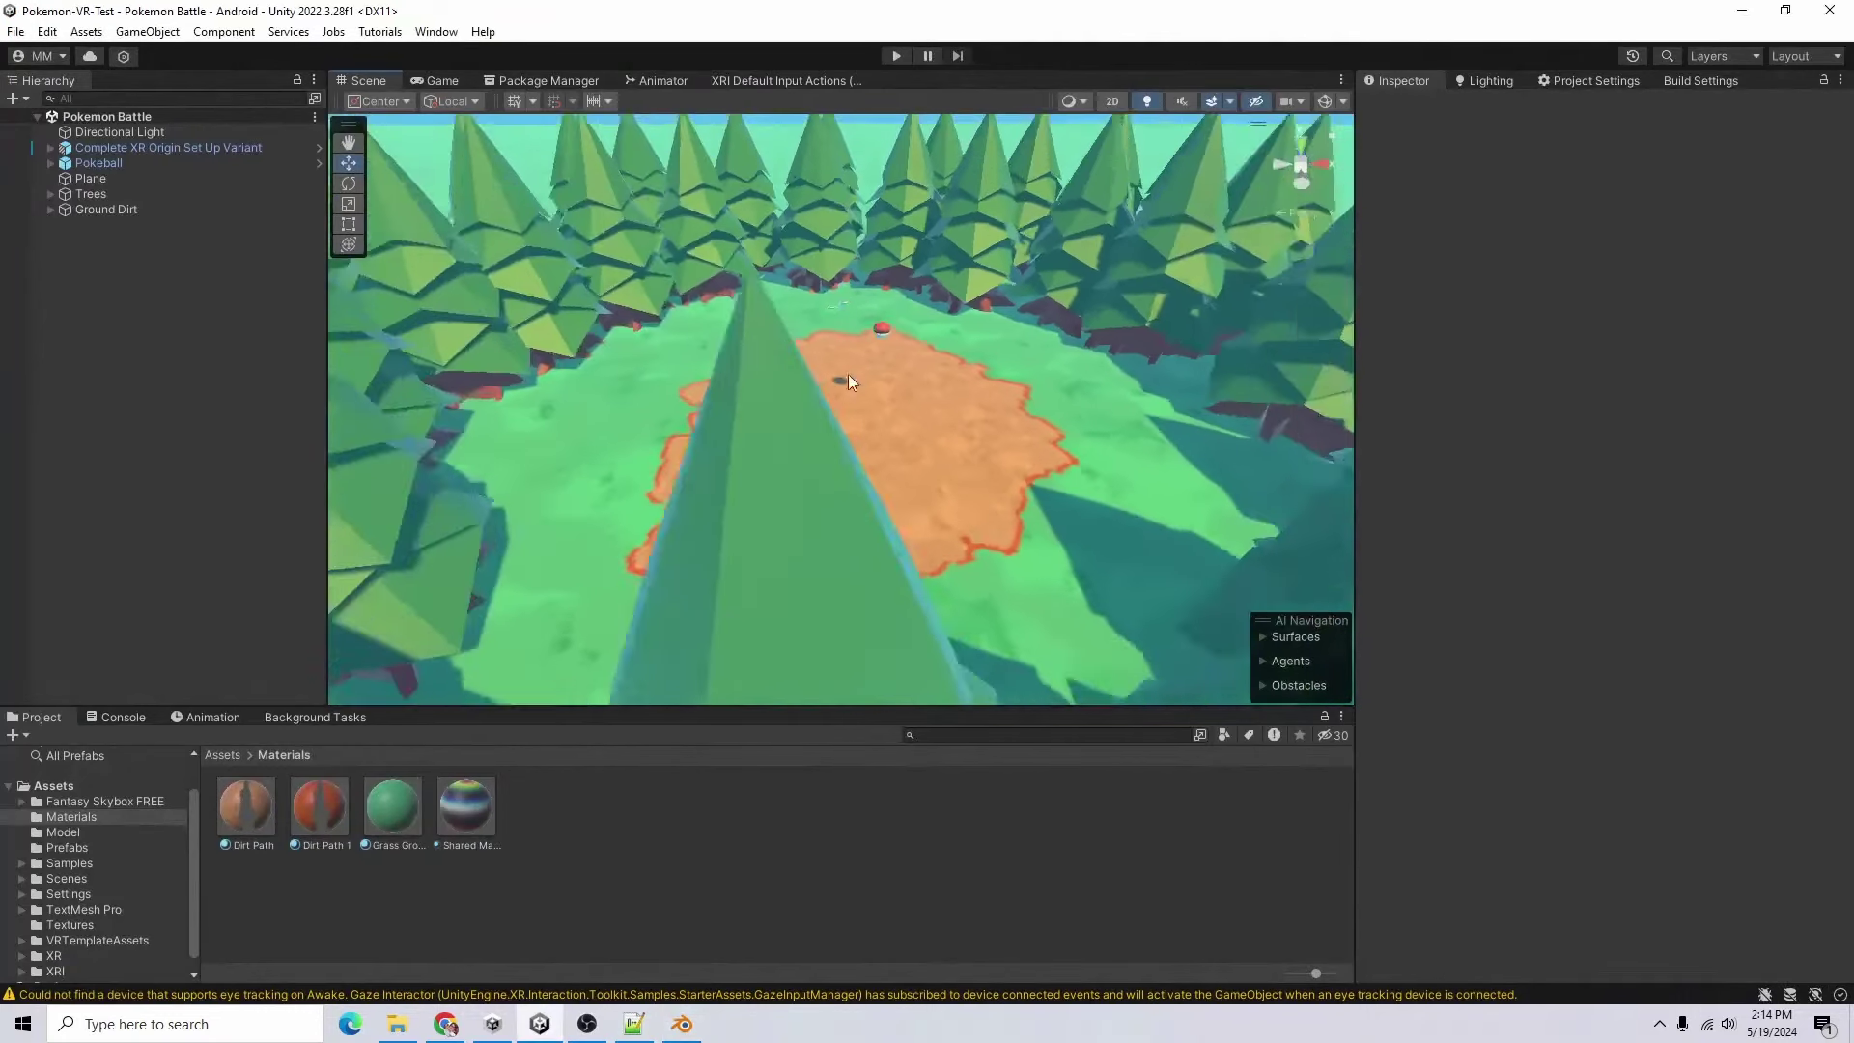
{"action": "left_click", "coordinate": [64, 832]}
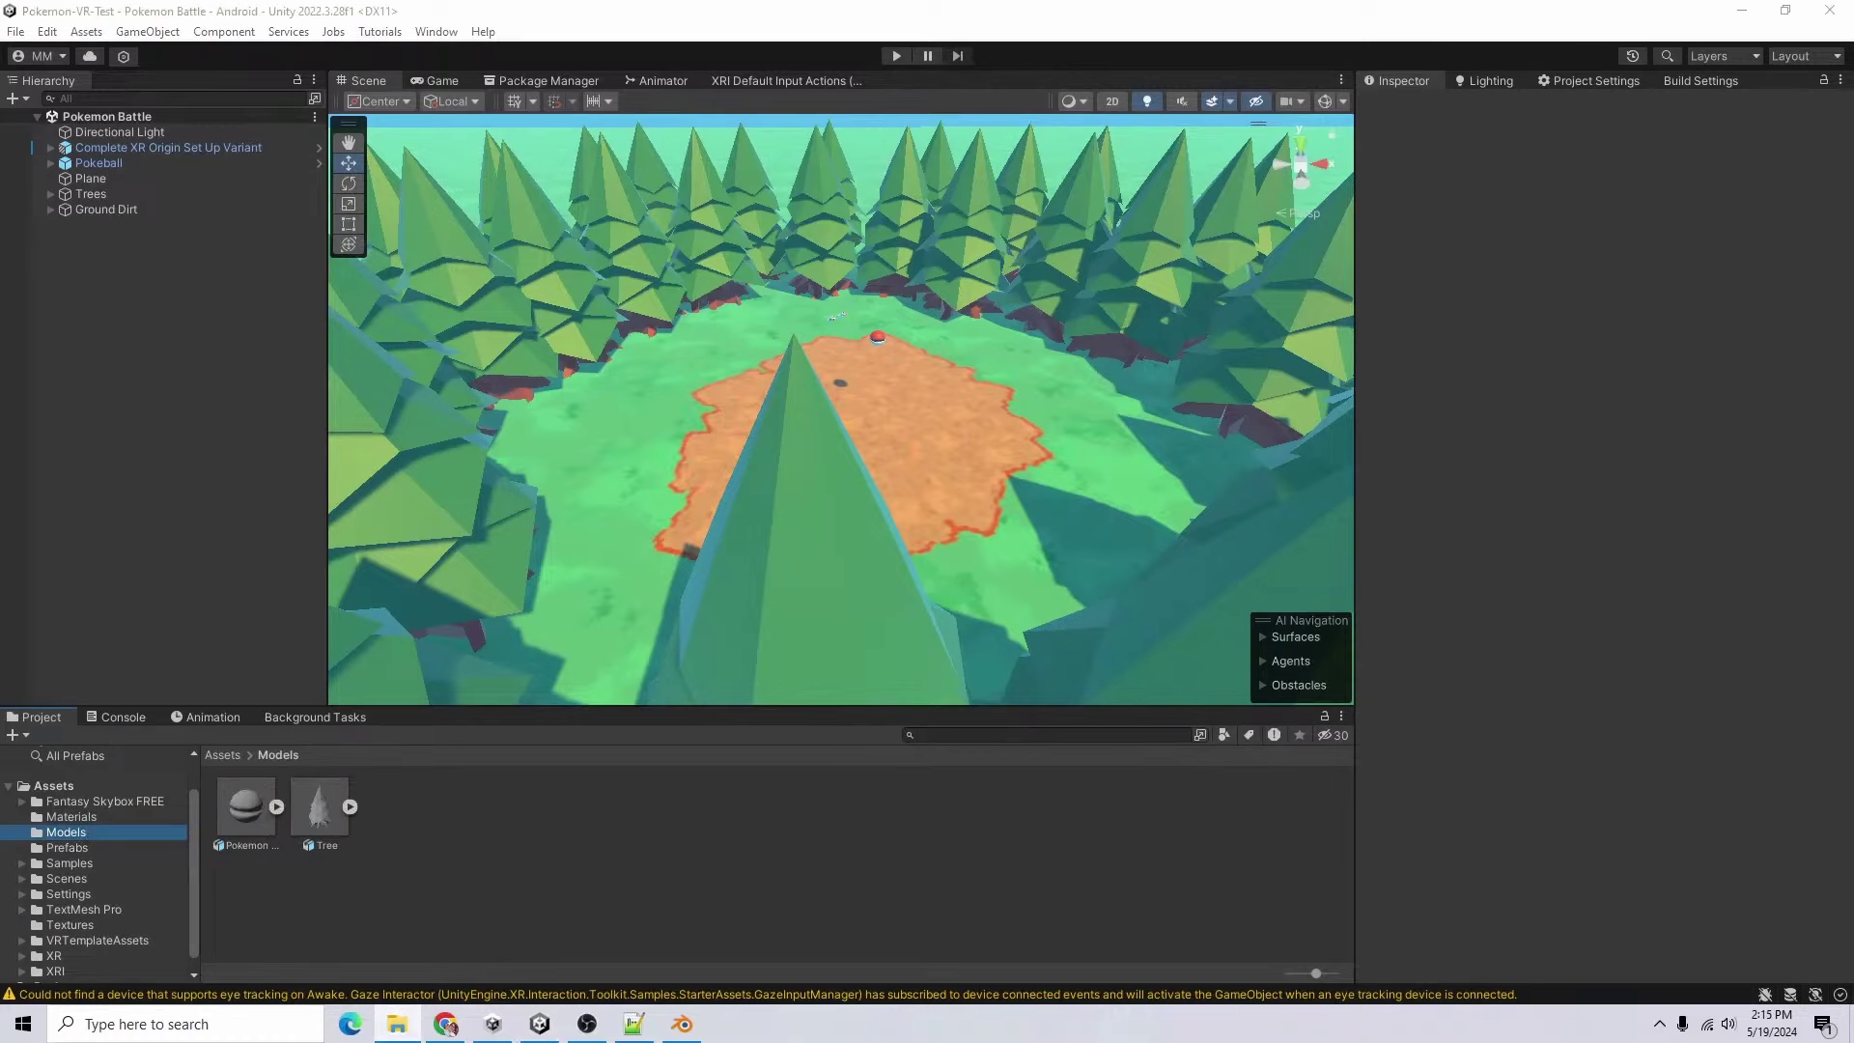
{"action": "left_click_drag", "start_coordinate": [458, 731], "coordinate": [751, 862]}
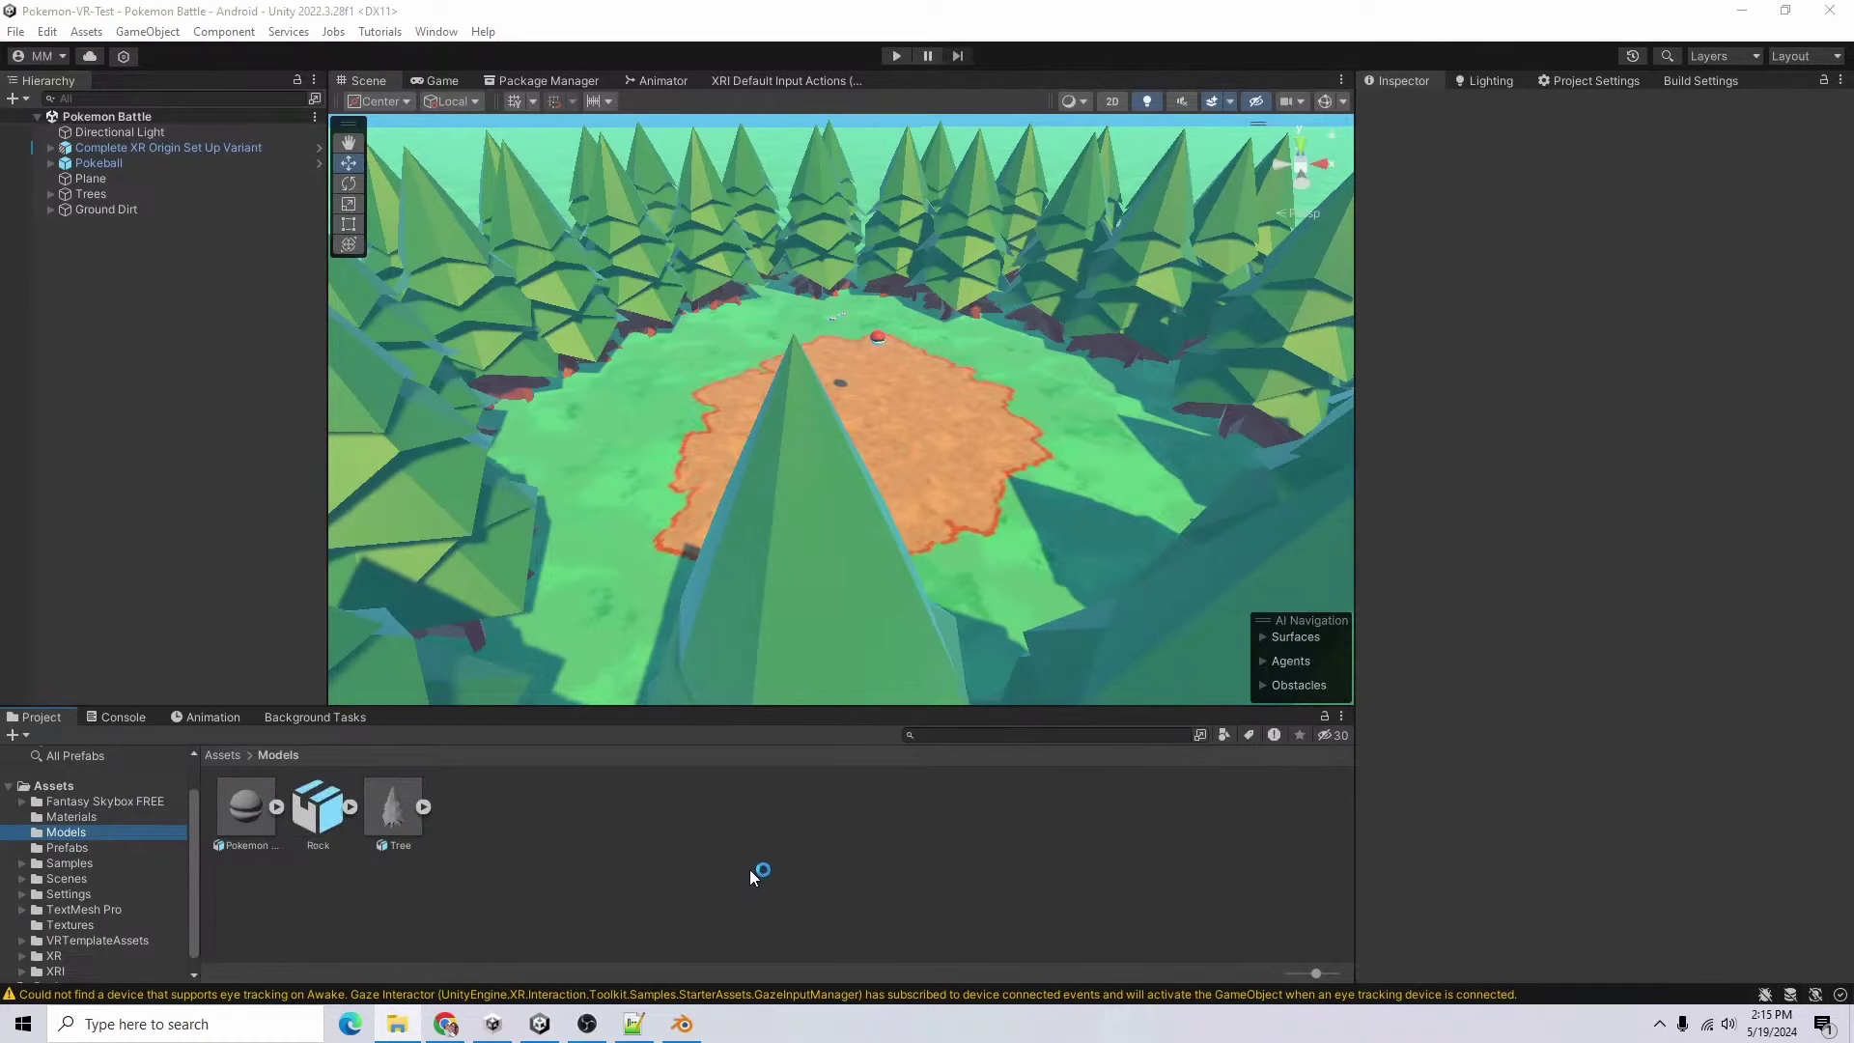
- Place the Rock model in the scene and unpack its prefab instance
{"action": "left_click_drag", "start_coordinate": [318, 810], "coordinate": [152, 440]}
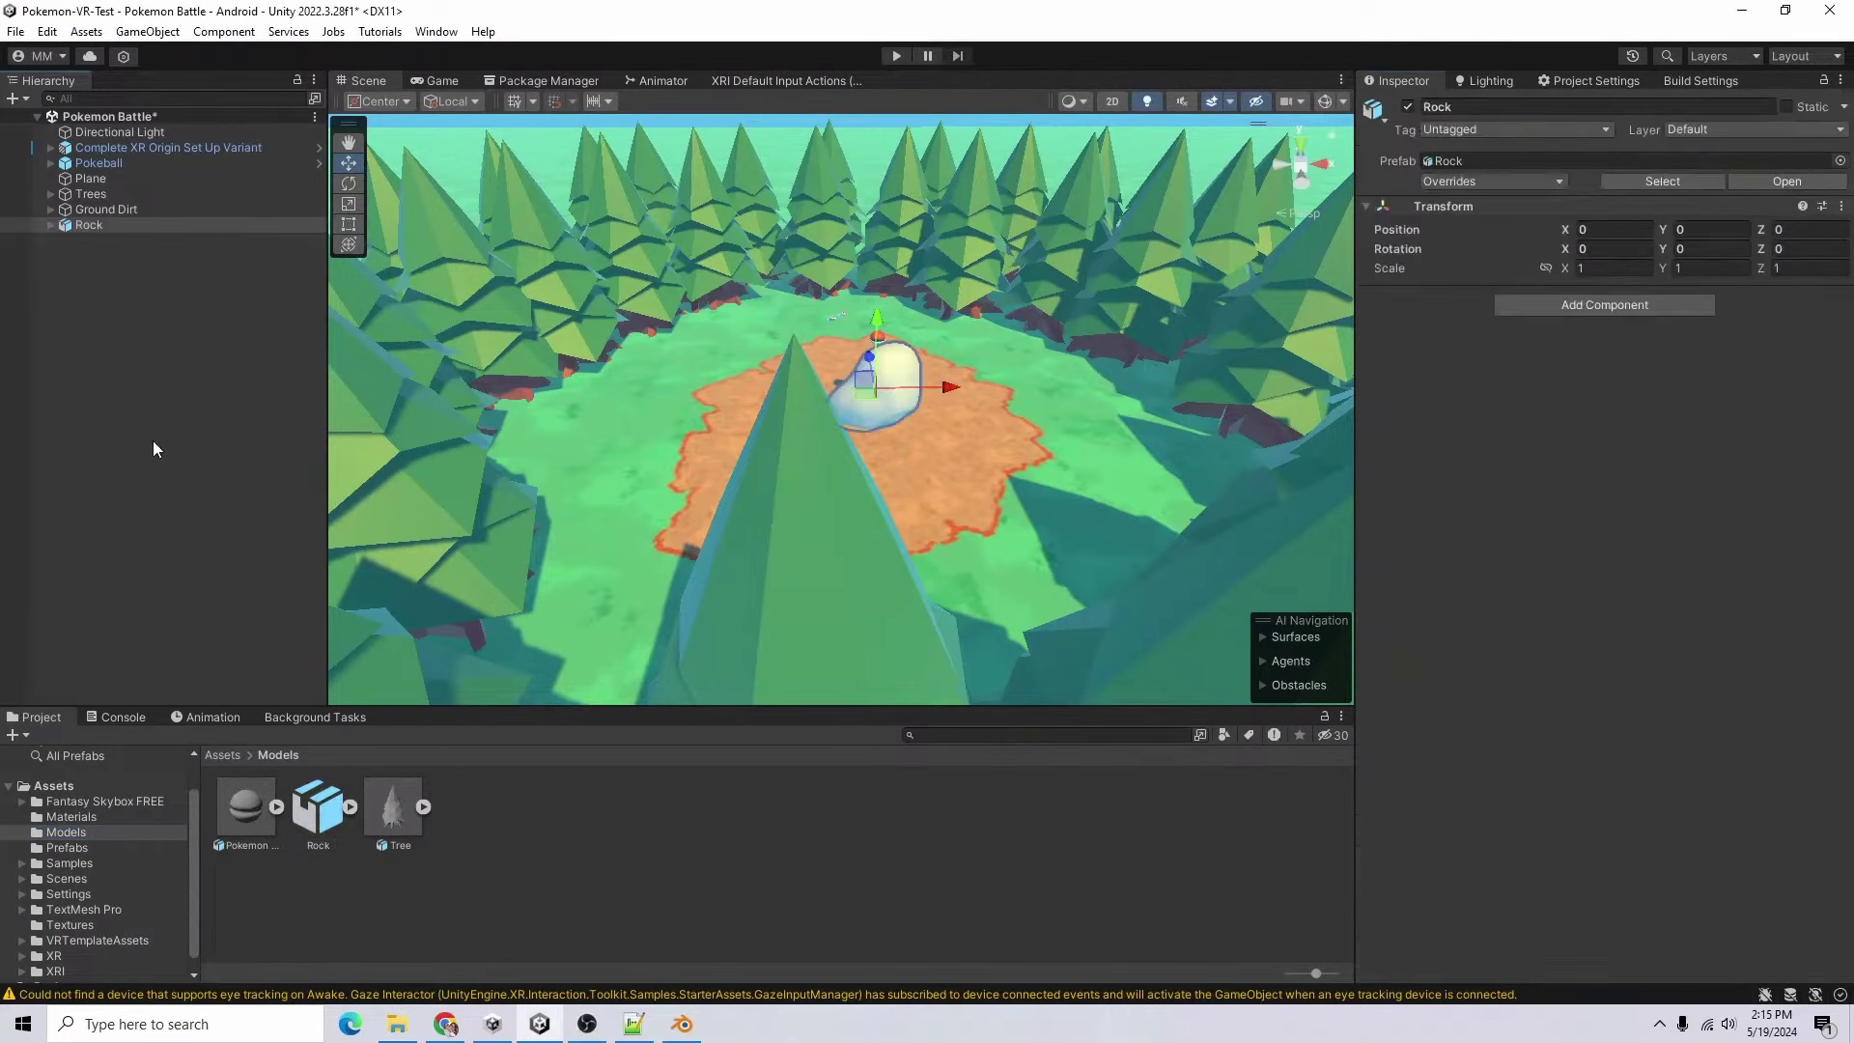
{"action": "key", "text": "f"}
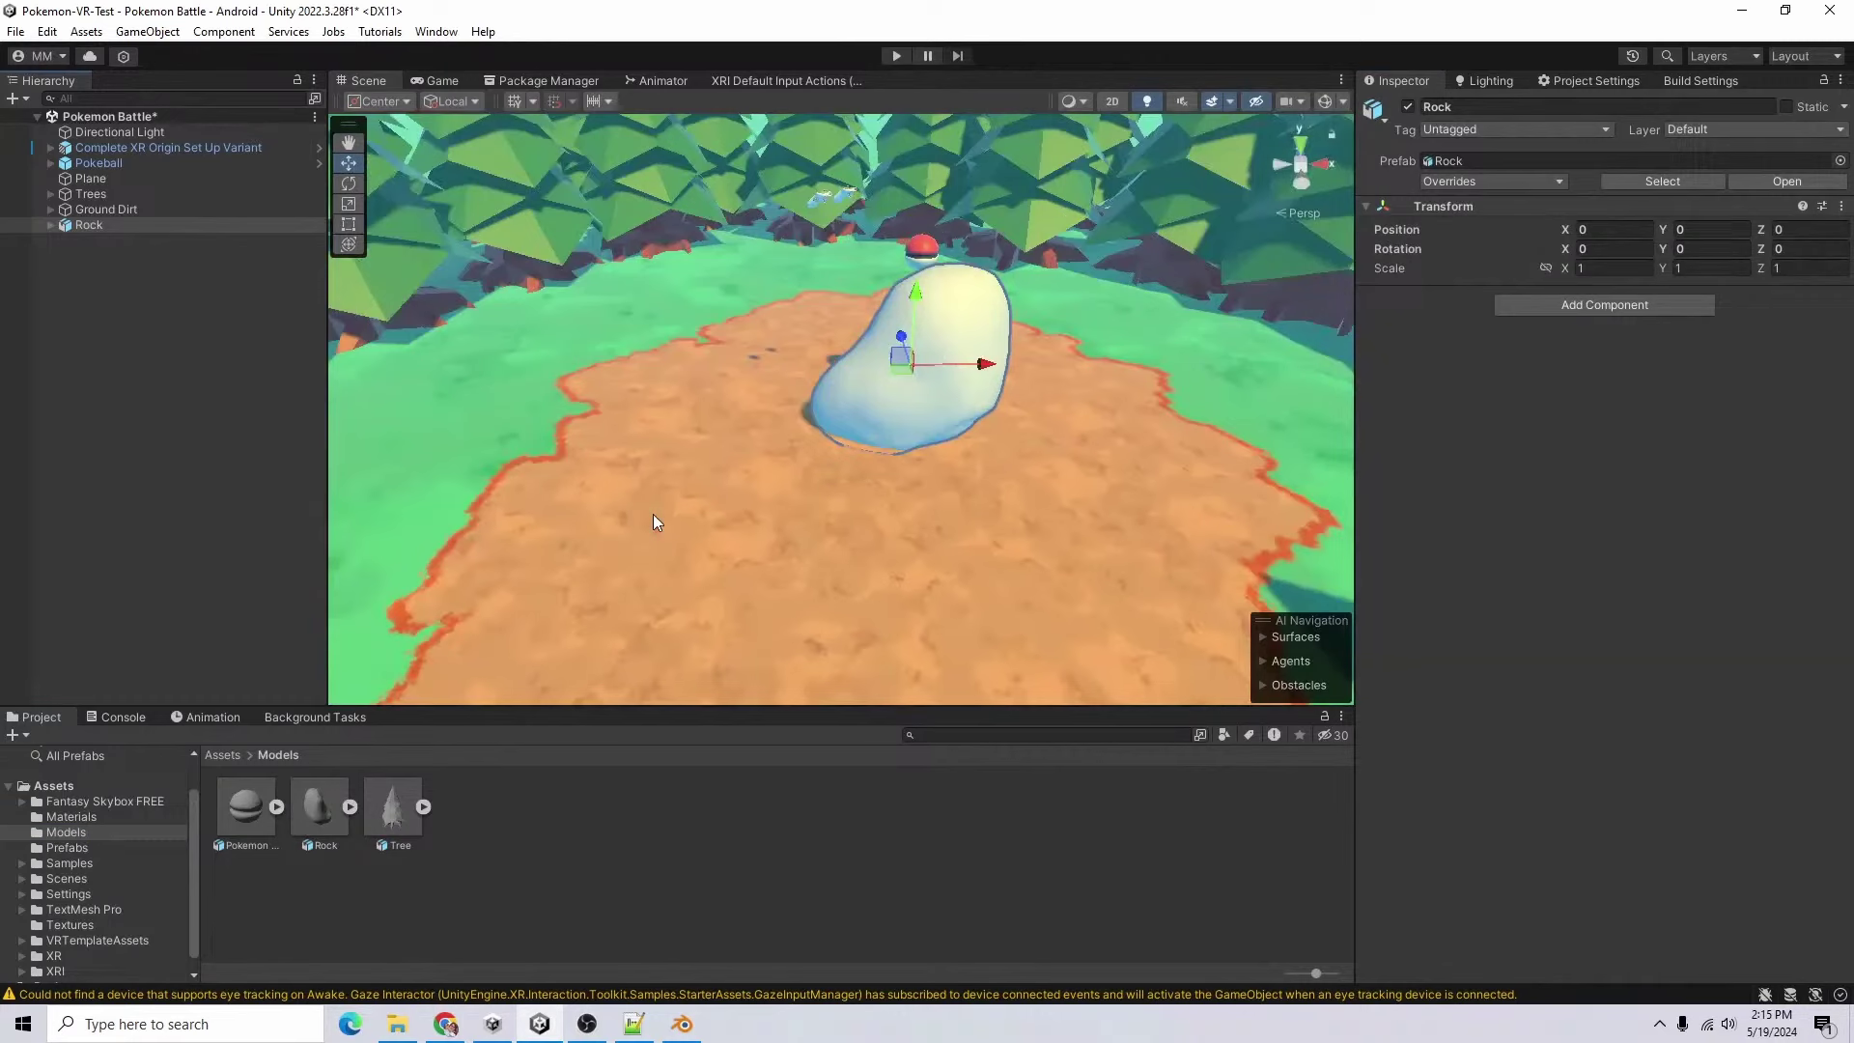
{"action": "left_click_drag", "start_coordinate": [652, 522], "coordinate": [541, 526], "text": "alt"}
{"action": "right_click", "coordinate": [64, 228]}
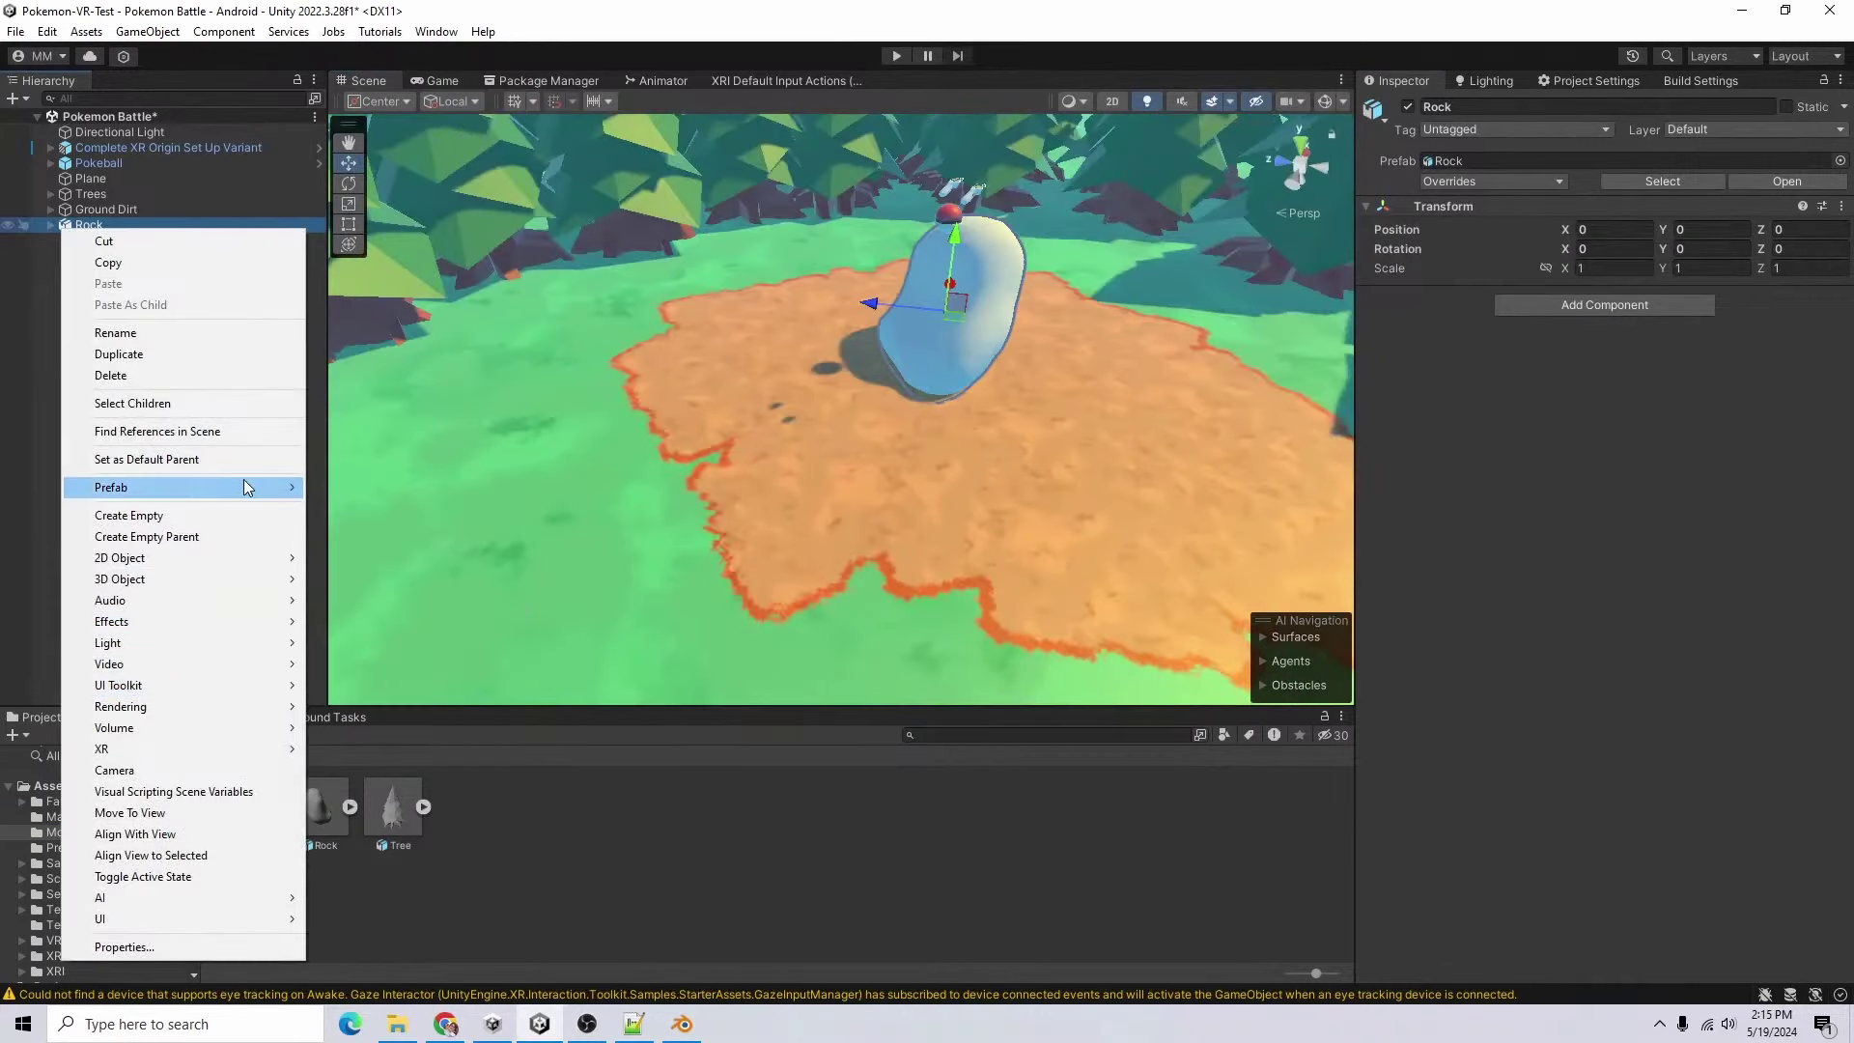
{"action": "mouse_move", "coordinate": [248, 487]}
{"action": "left_click", "coordinate": [440, 612]}
- Assign the Shared Material to the rock's default child mesh
{"action": "left_click", "coordinate": [100, 242]}
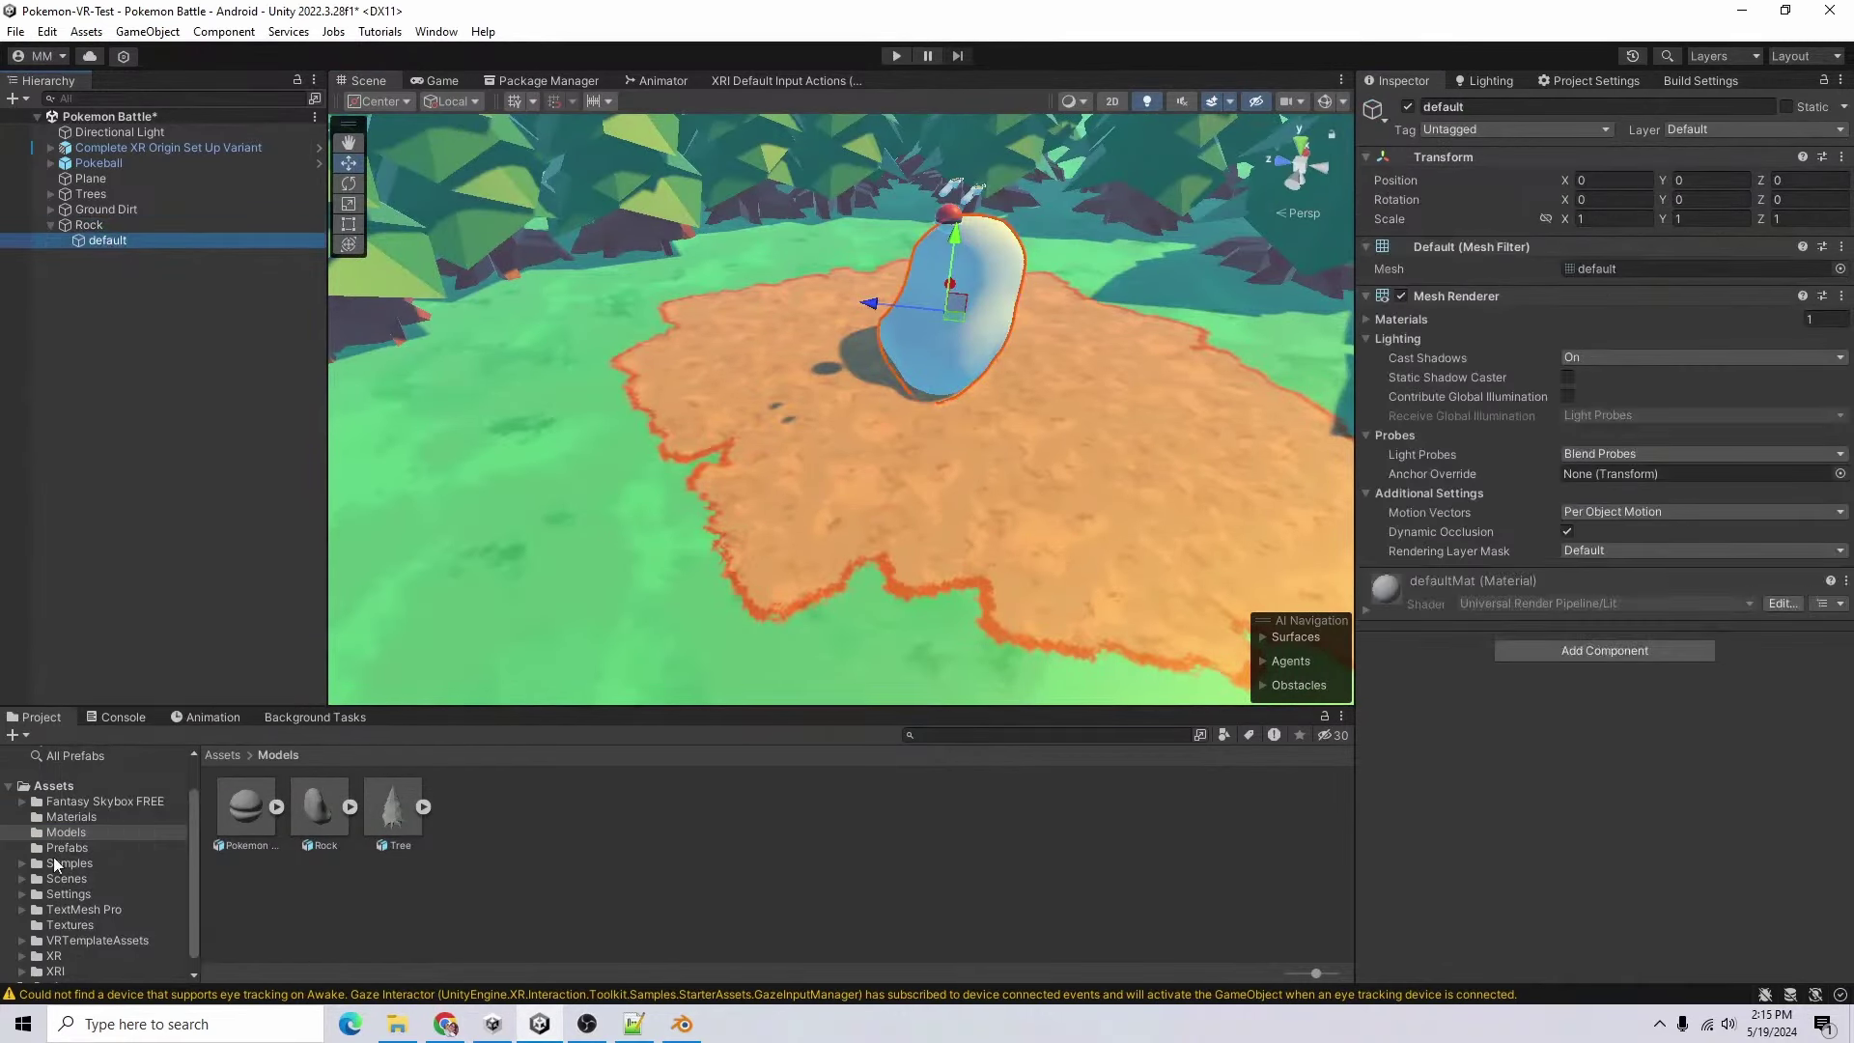
{"action": "left_click", "coordinate": [89, 817]}
{"action": "left_click_drag", "start_coordinate": [468, 804], "coordinate": [951, 314]}
{"action": "left_click", "coordinate": [444, 815]}
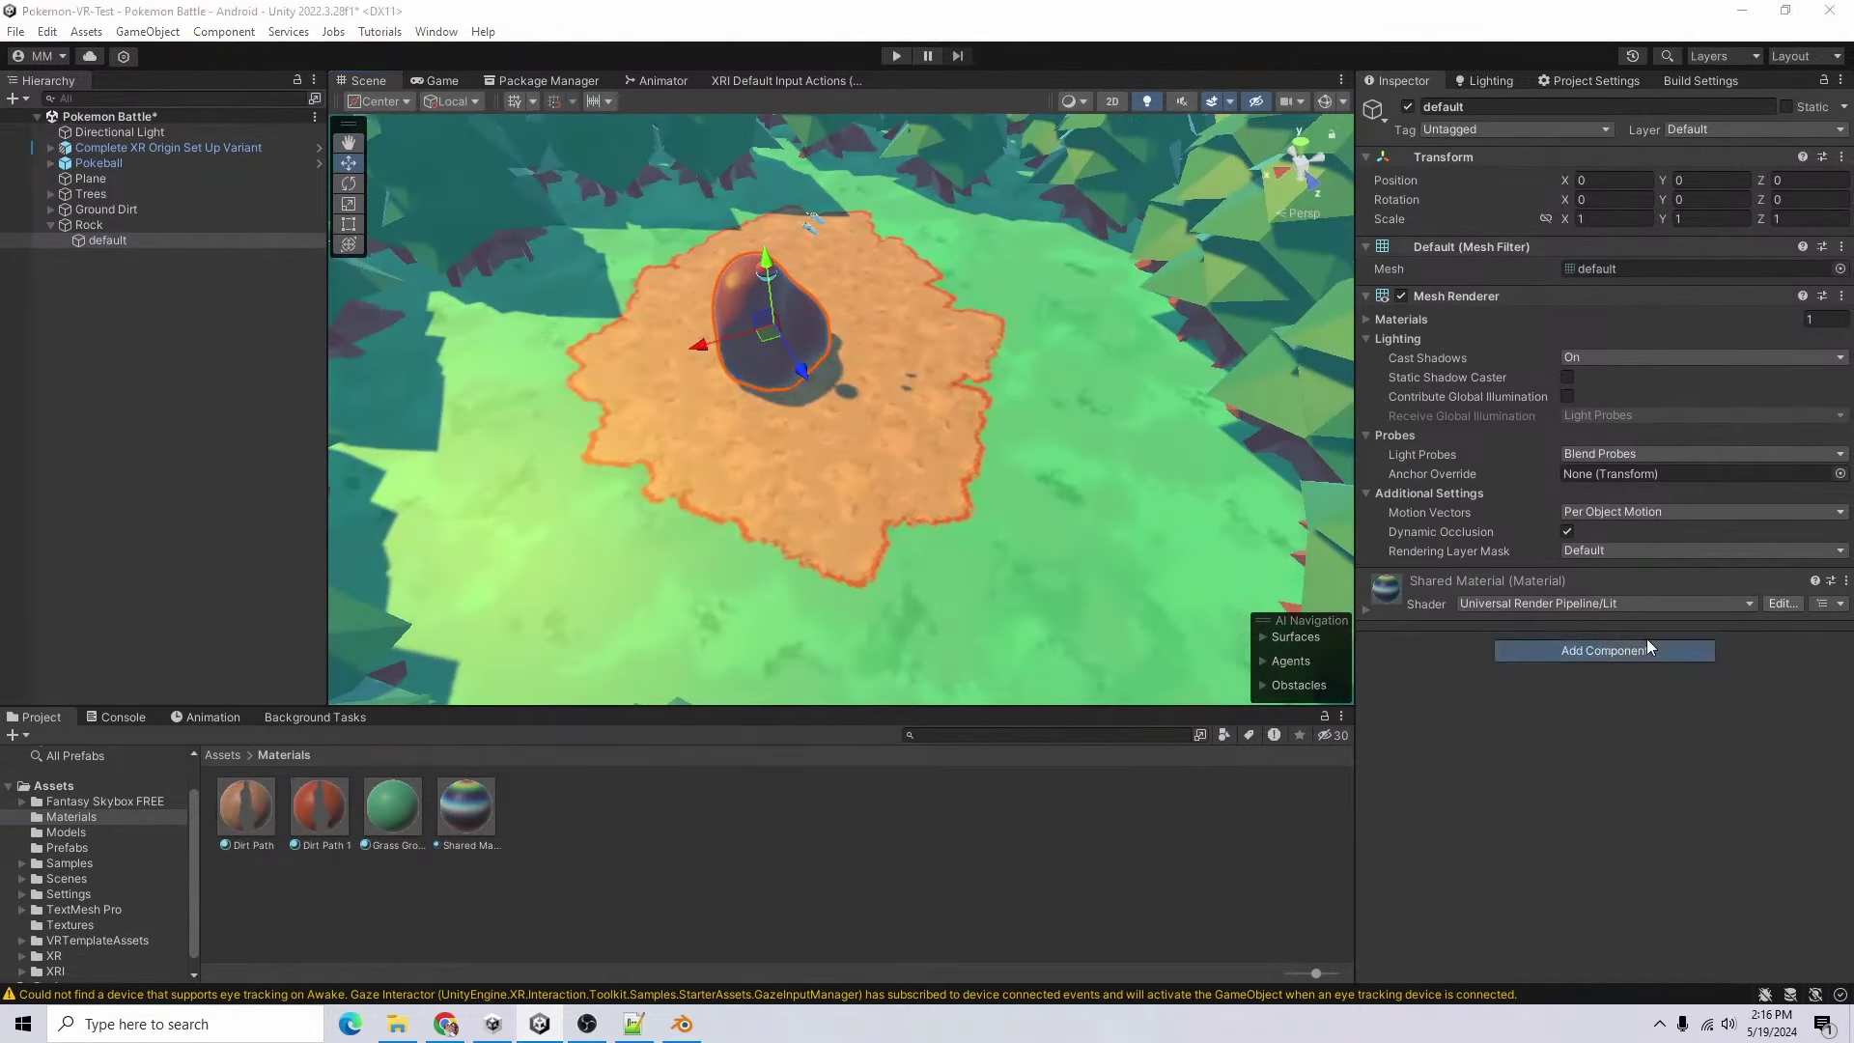
- Add a Mesh Collider to the rock's default child and mark it as static
{"action": "left_click", "coordinate": [1647, 642]}
{"action": "type", "text": "mesh"}
{"action": "key", "text": "Return"}
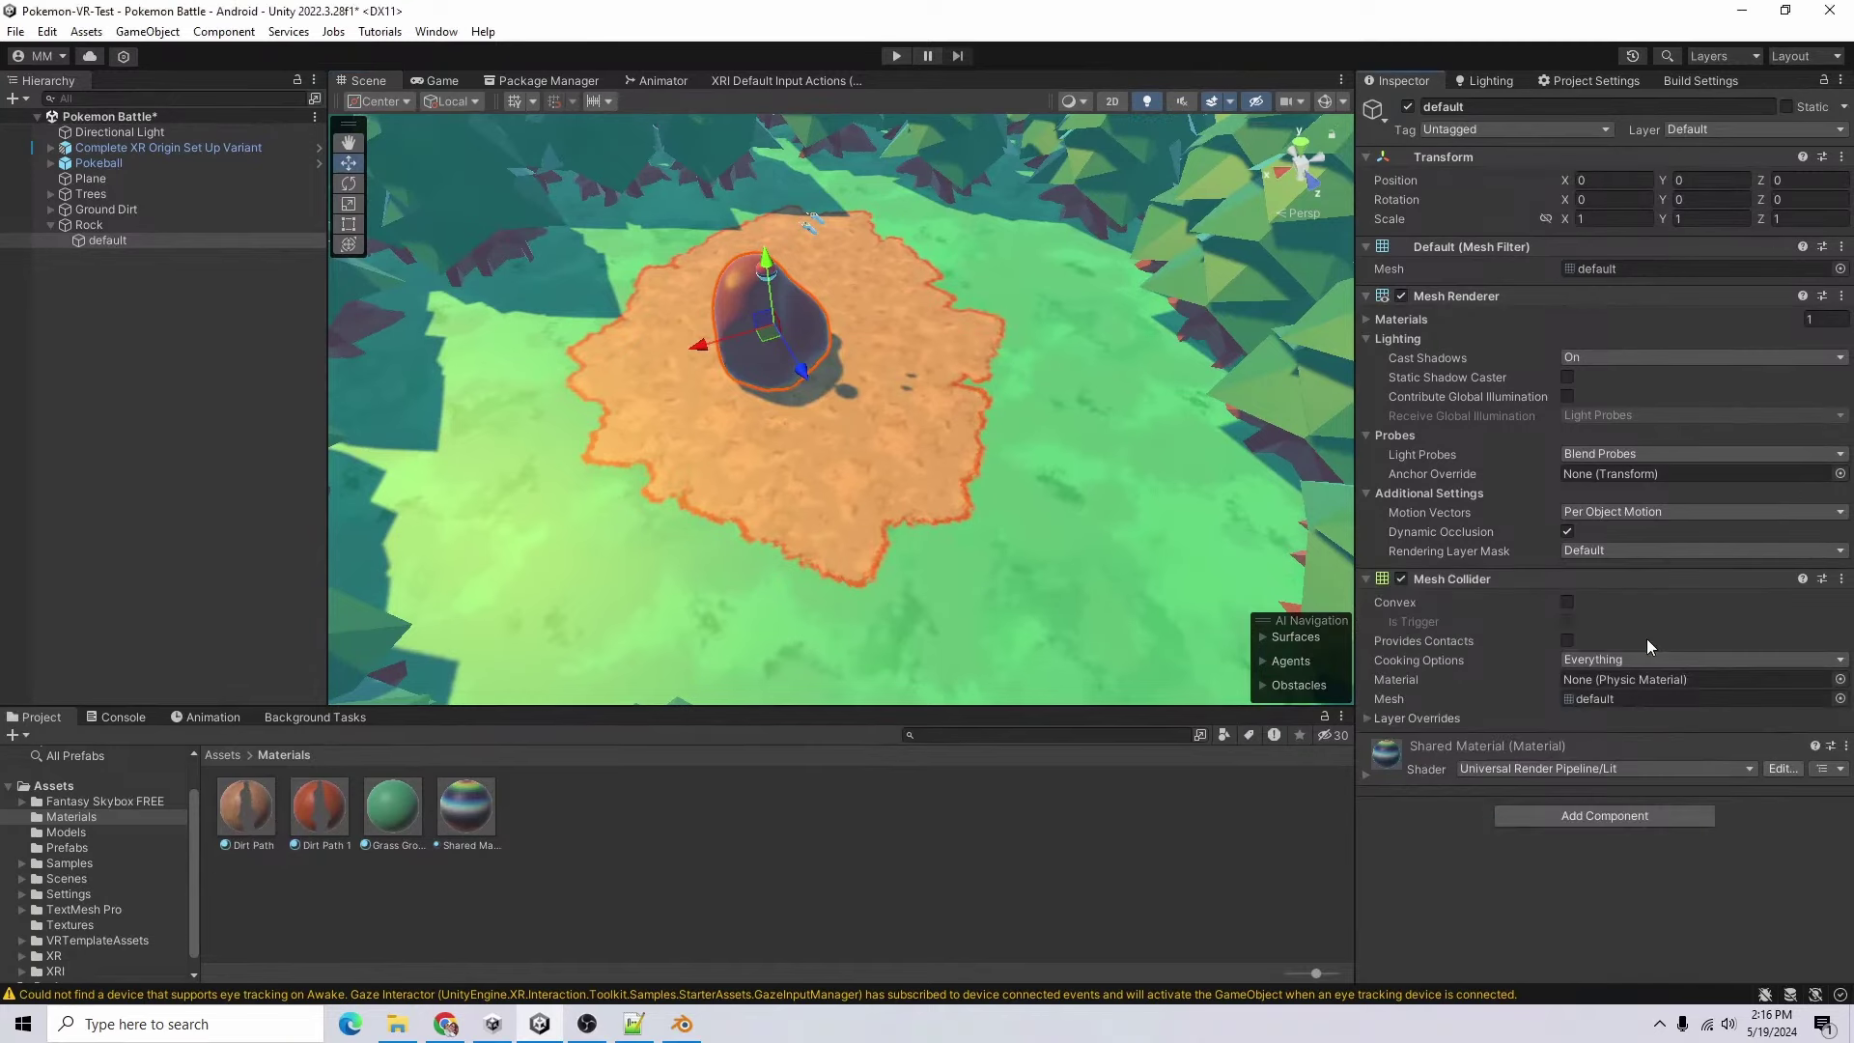
{"action": "left_click", "coordinate": [1567, 396]}
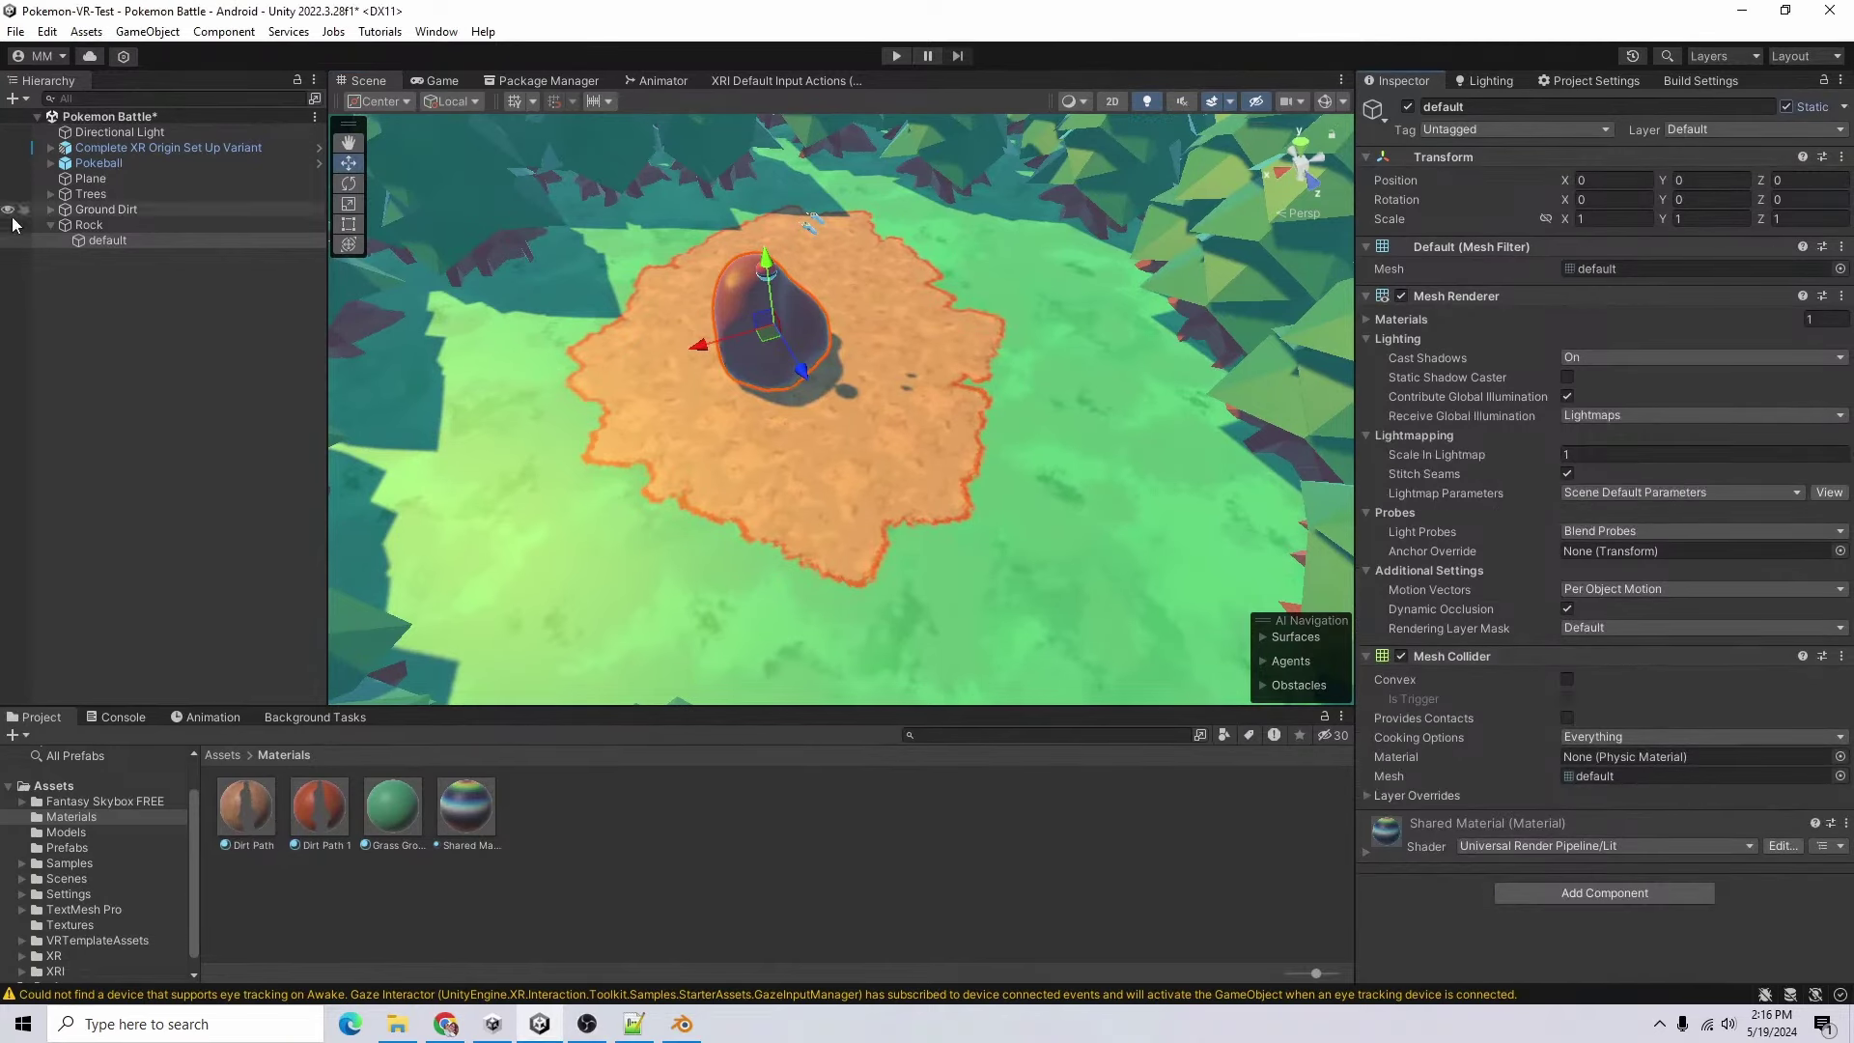
- Save the Rock object as a prefab in the Prefabs folder
{"action": "left_click", "coordinate": [51, 224]}
{"action": "left_click", "coordinate": [67, 848]}
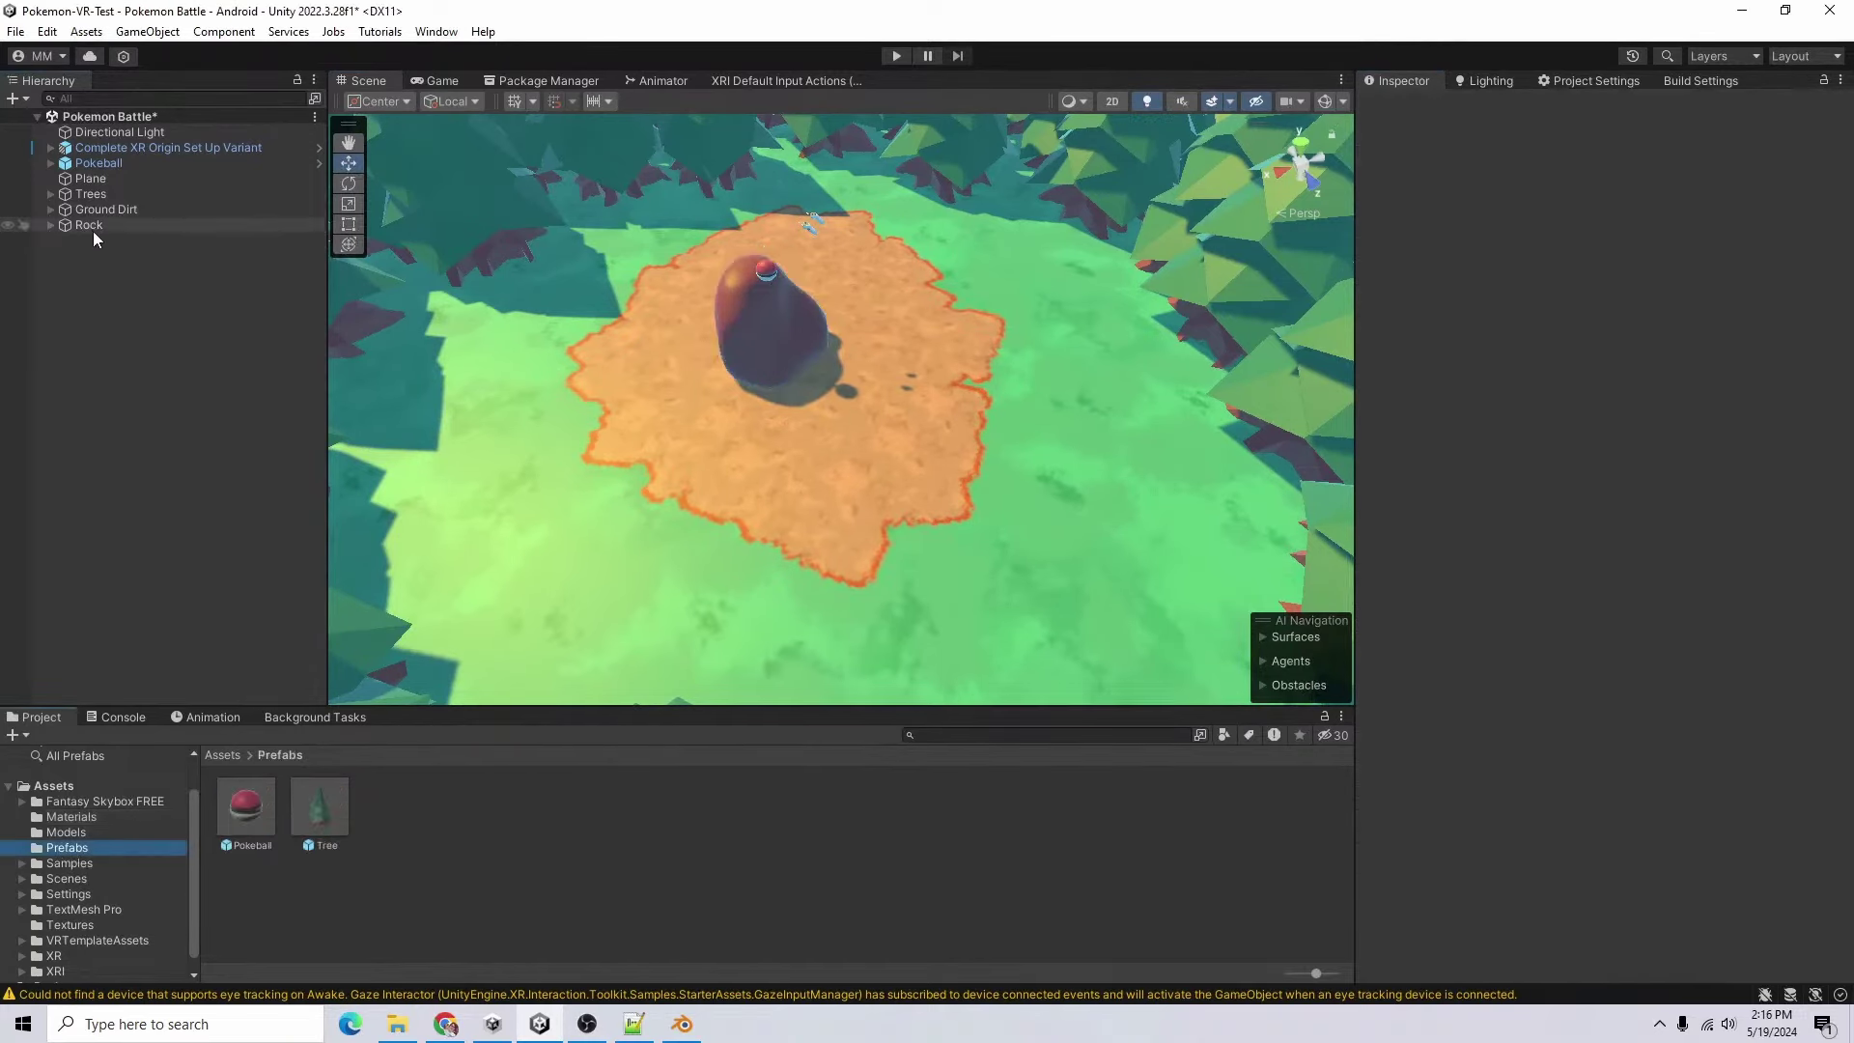
{"action": "left_click_drag", "start_coordinate": [94, 228], "coordinate": [510, 760]}
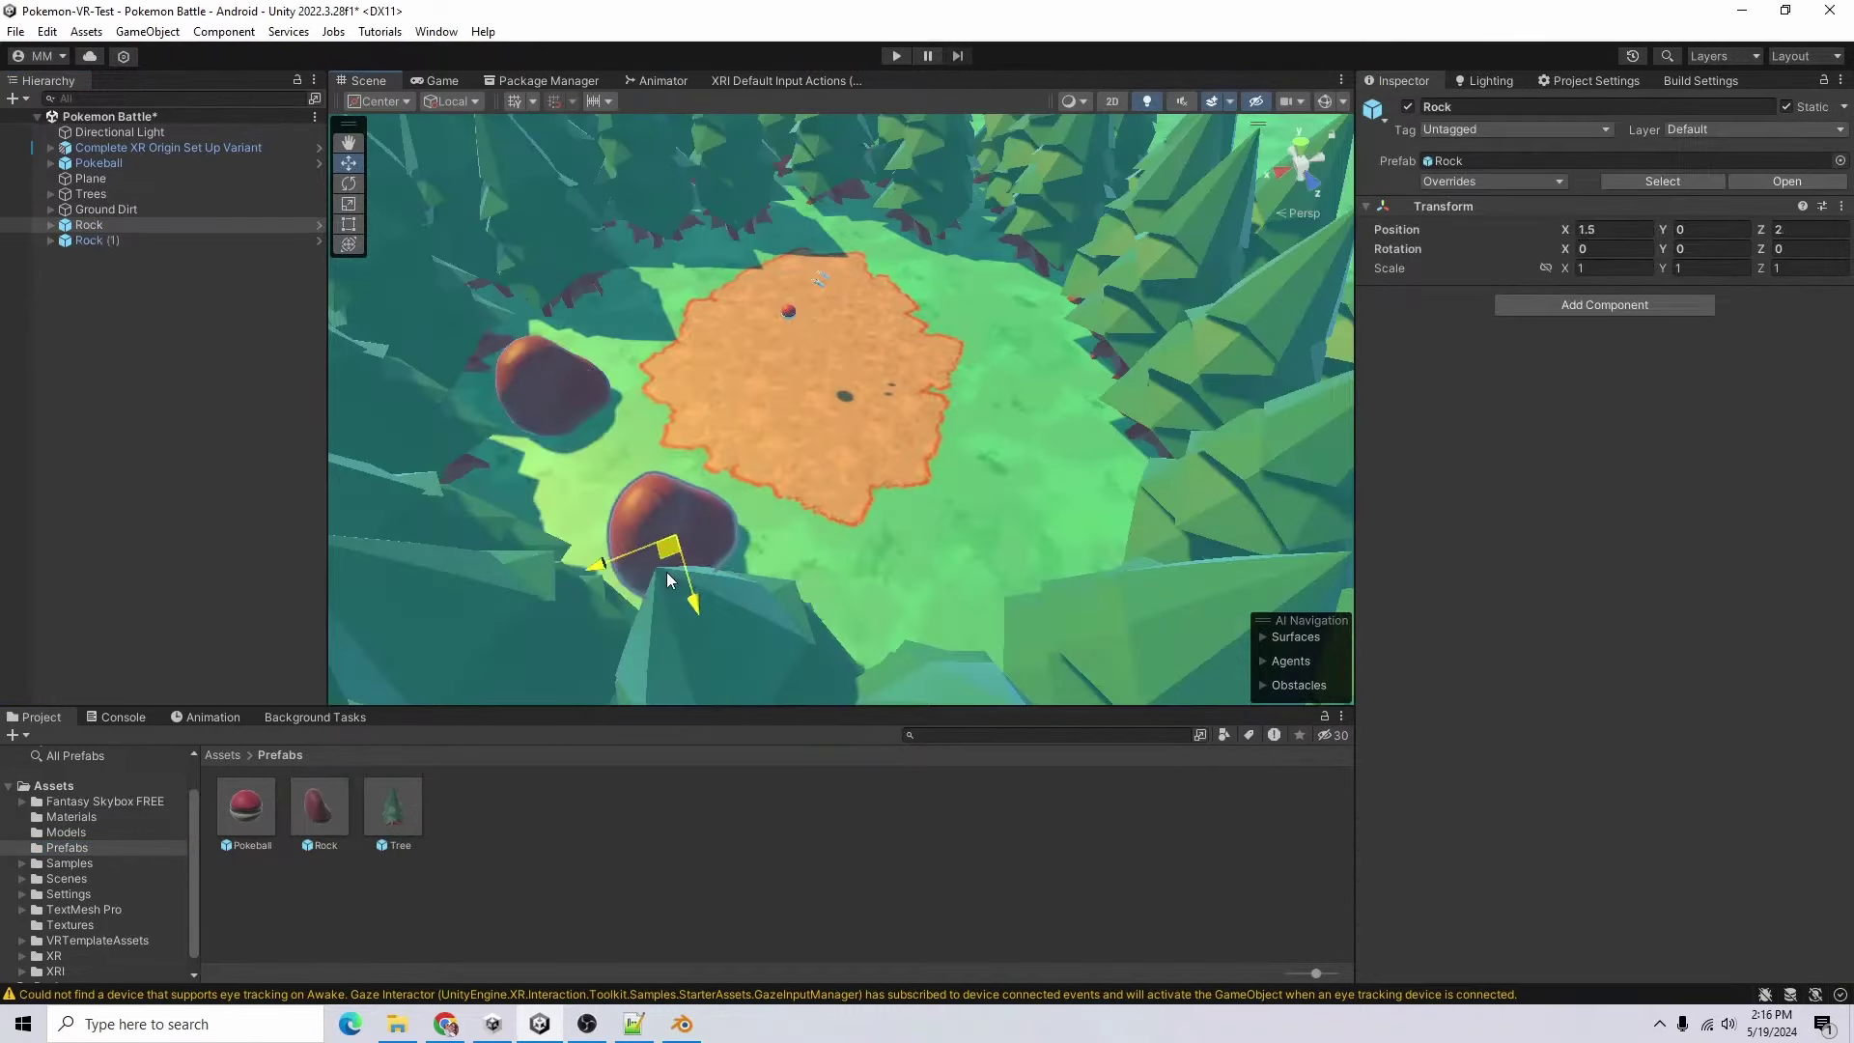
- Duplicate the rock up to Rock (9) and spread the copies around the dirt clearing and trees
{"action": "left_click_drag", "start_coordinate": [669, 572], "coordinate": [688, 607]}
{"action": "left_click_drag", "start_coordinate": [687, 606], "coordinate": [465, 548]}
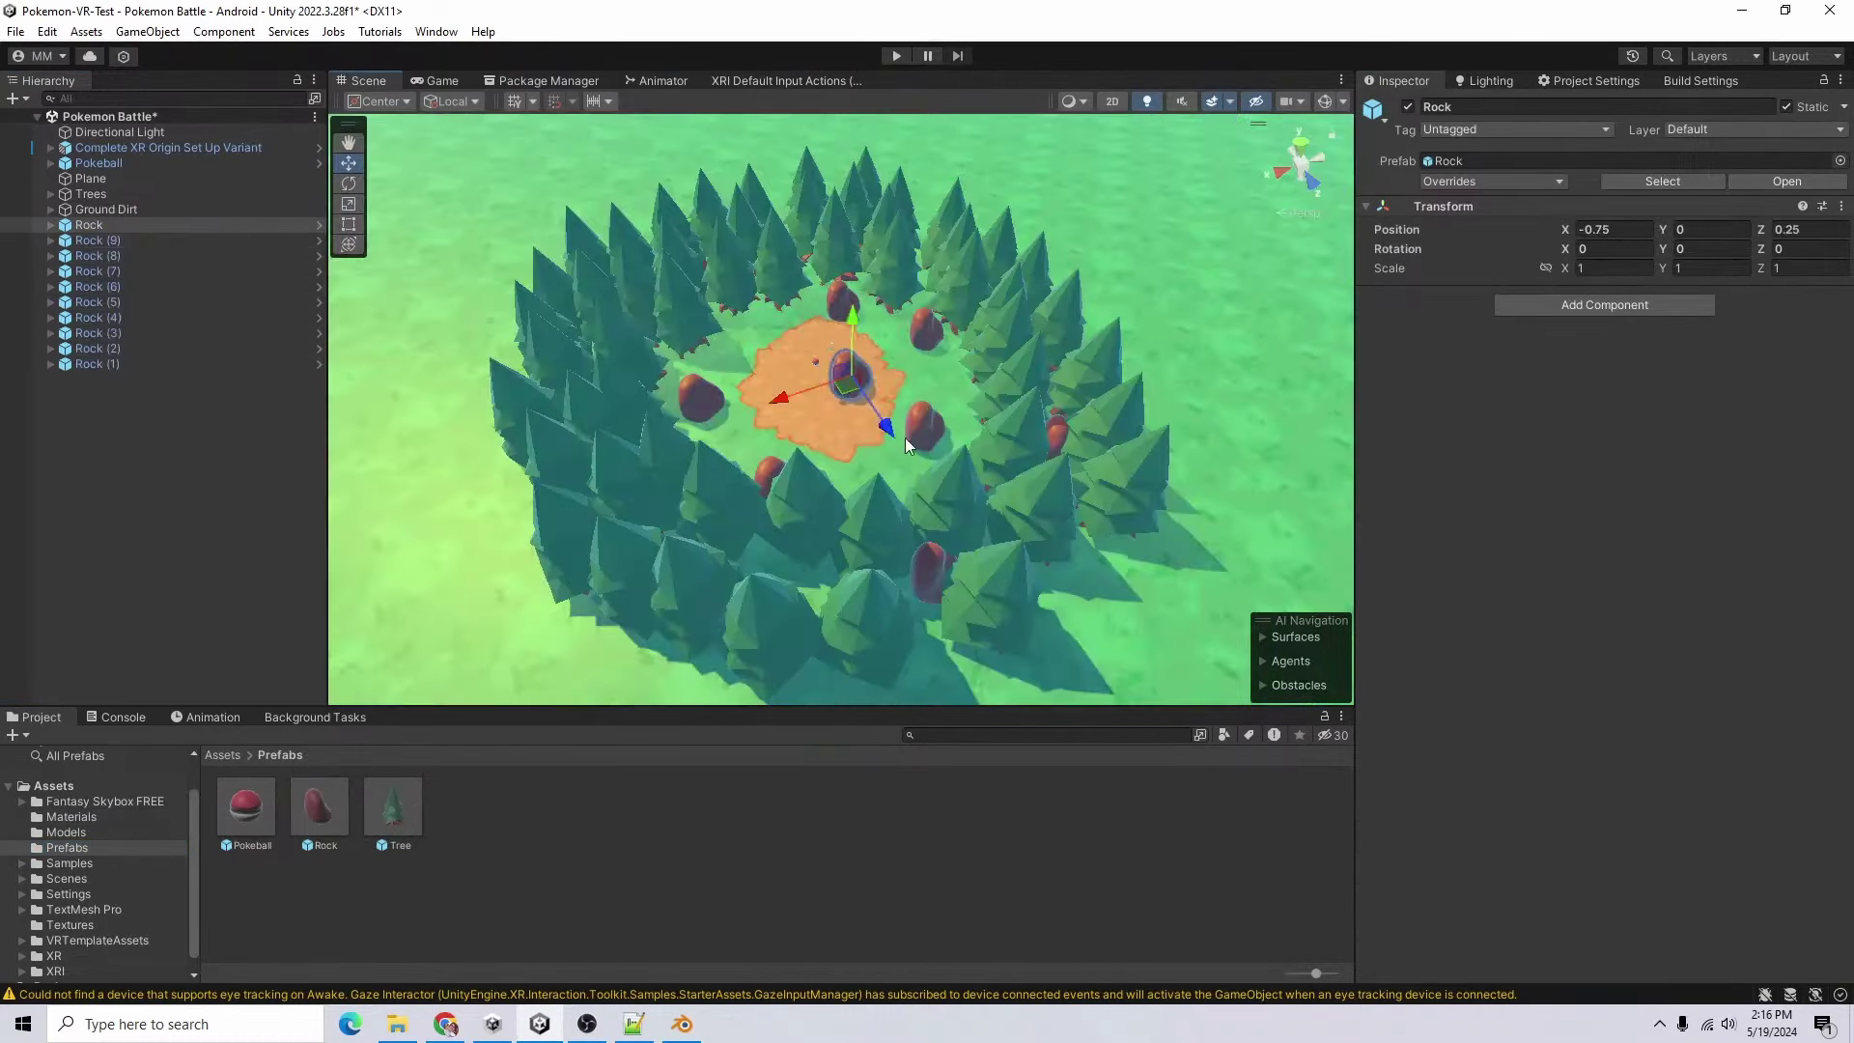
- Select all ten rocks and randomize their Y rotation with R(0,360)
{"action": "left_click", "coordinate": [107, 361], "text": "shift"}
{"action": "left_click", "coordinate": [1696, 251]}
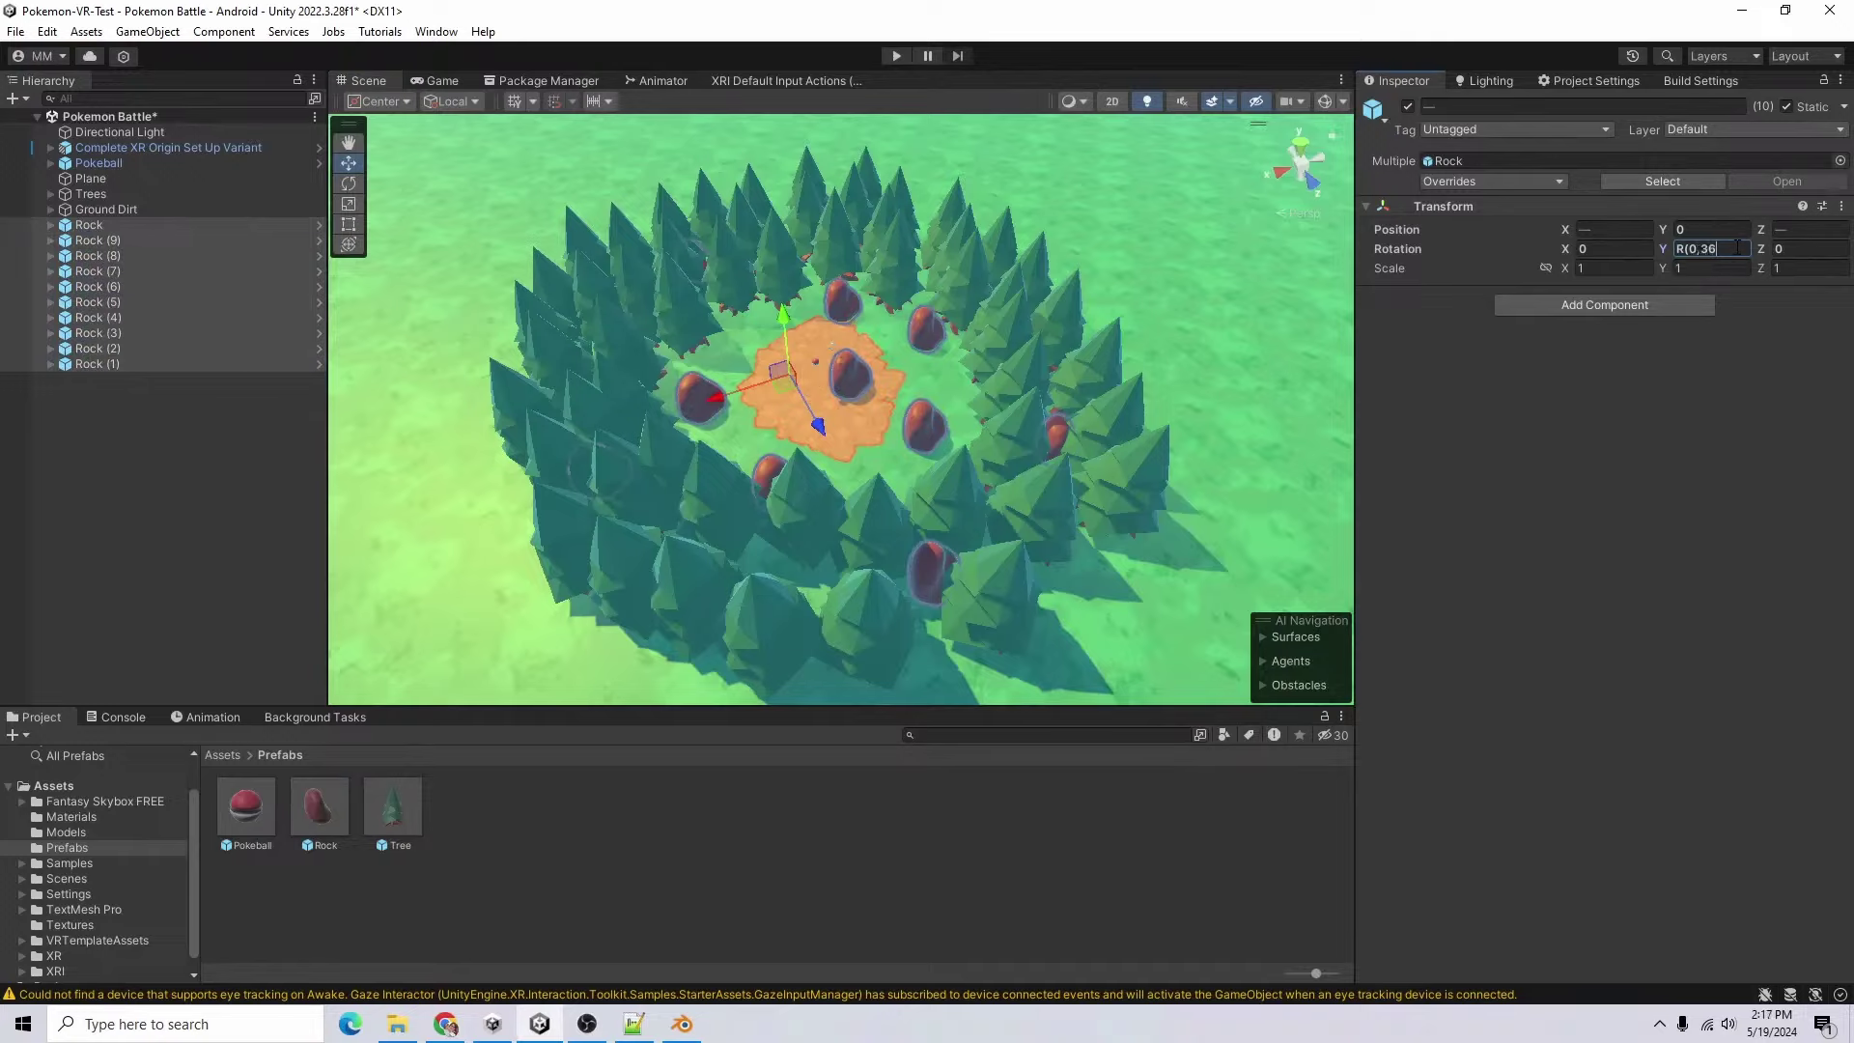
{"action": "type", "text": "R(0,360"}
{"action": "key", "text": "Return"}
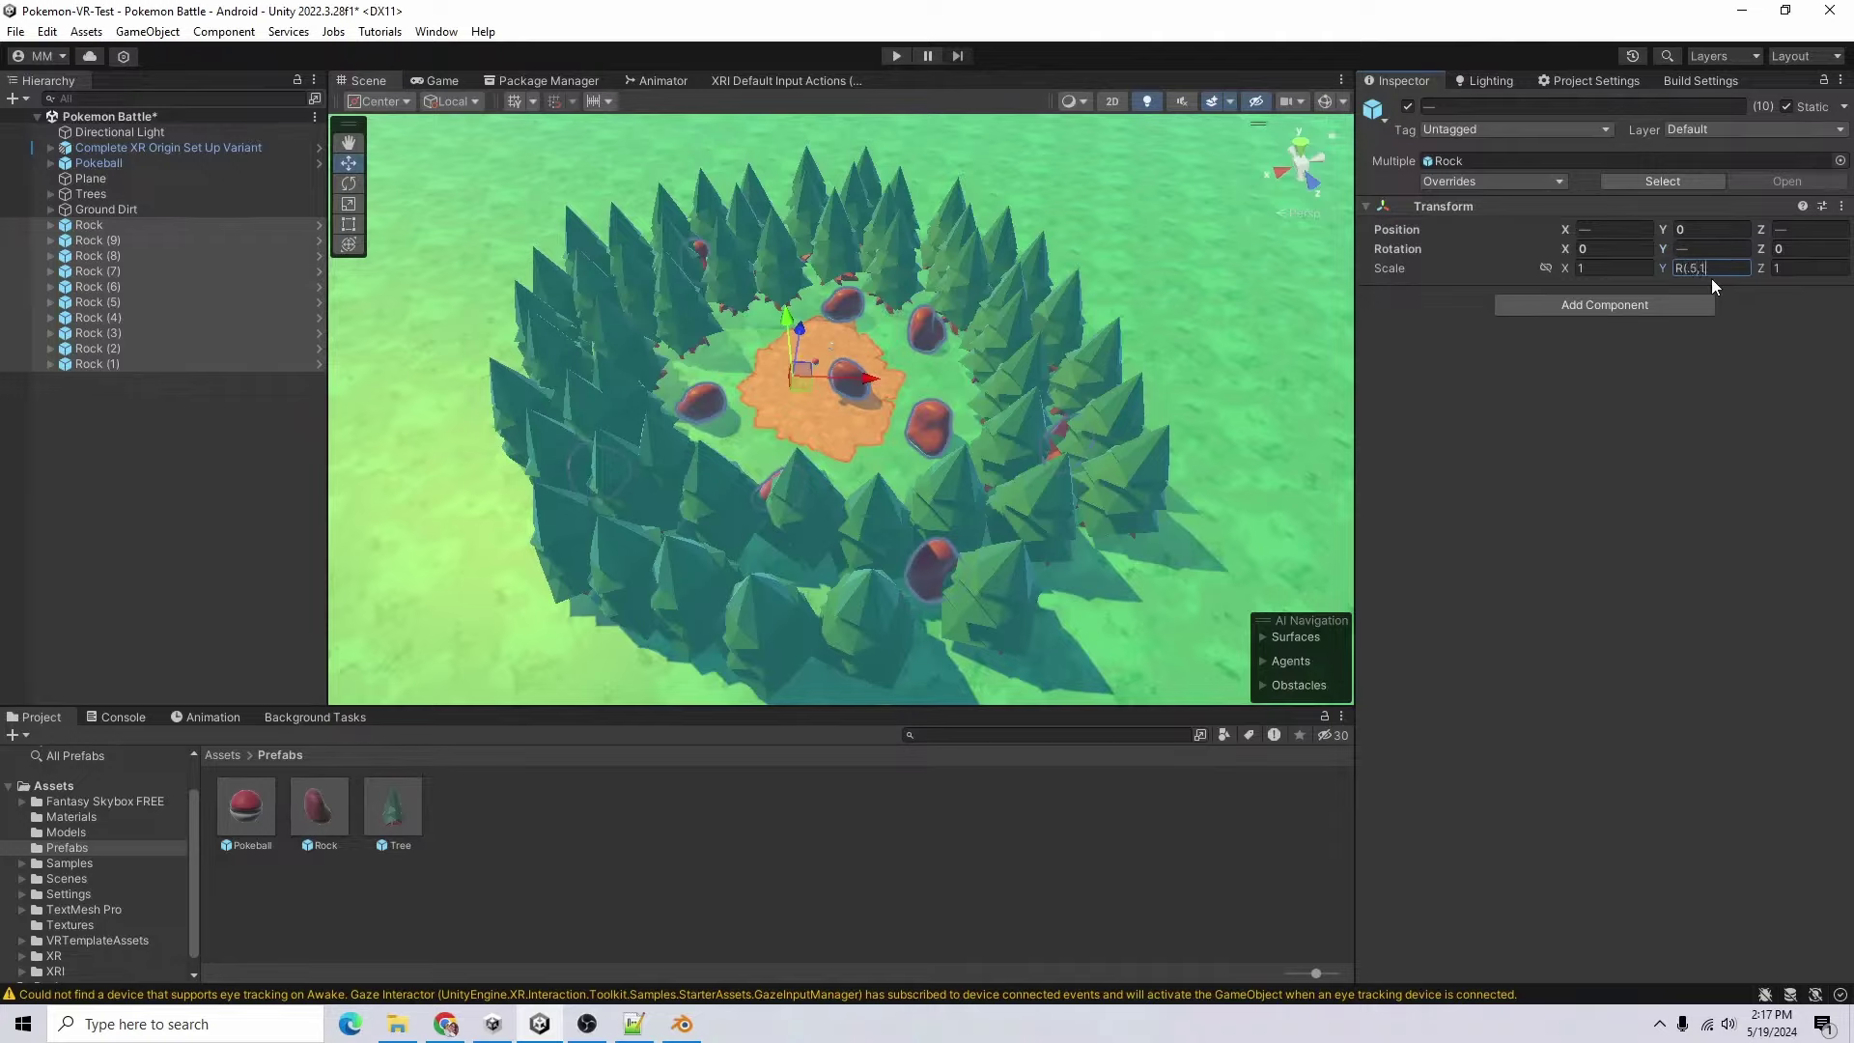
- Randomize the selected rocks' scale on the X, Y and Z axes with R(.5,1)
{"action": "left_click", "coordinate": [1610, 268]}
{"action": "type", "text": "R(.5"}
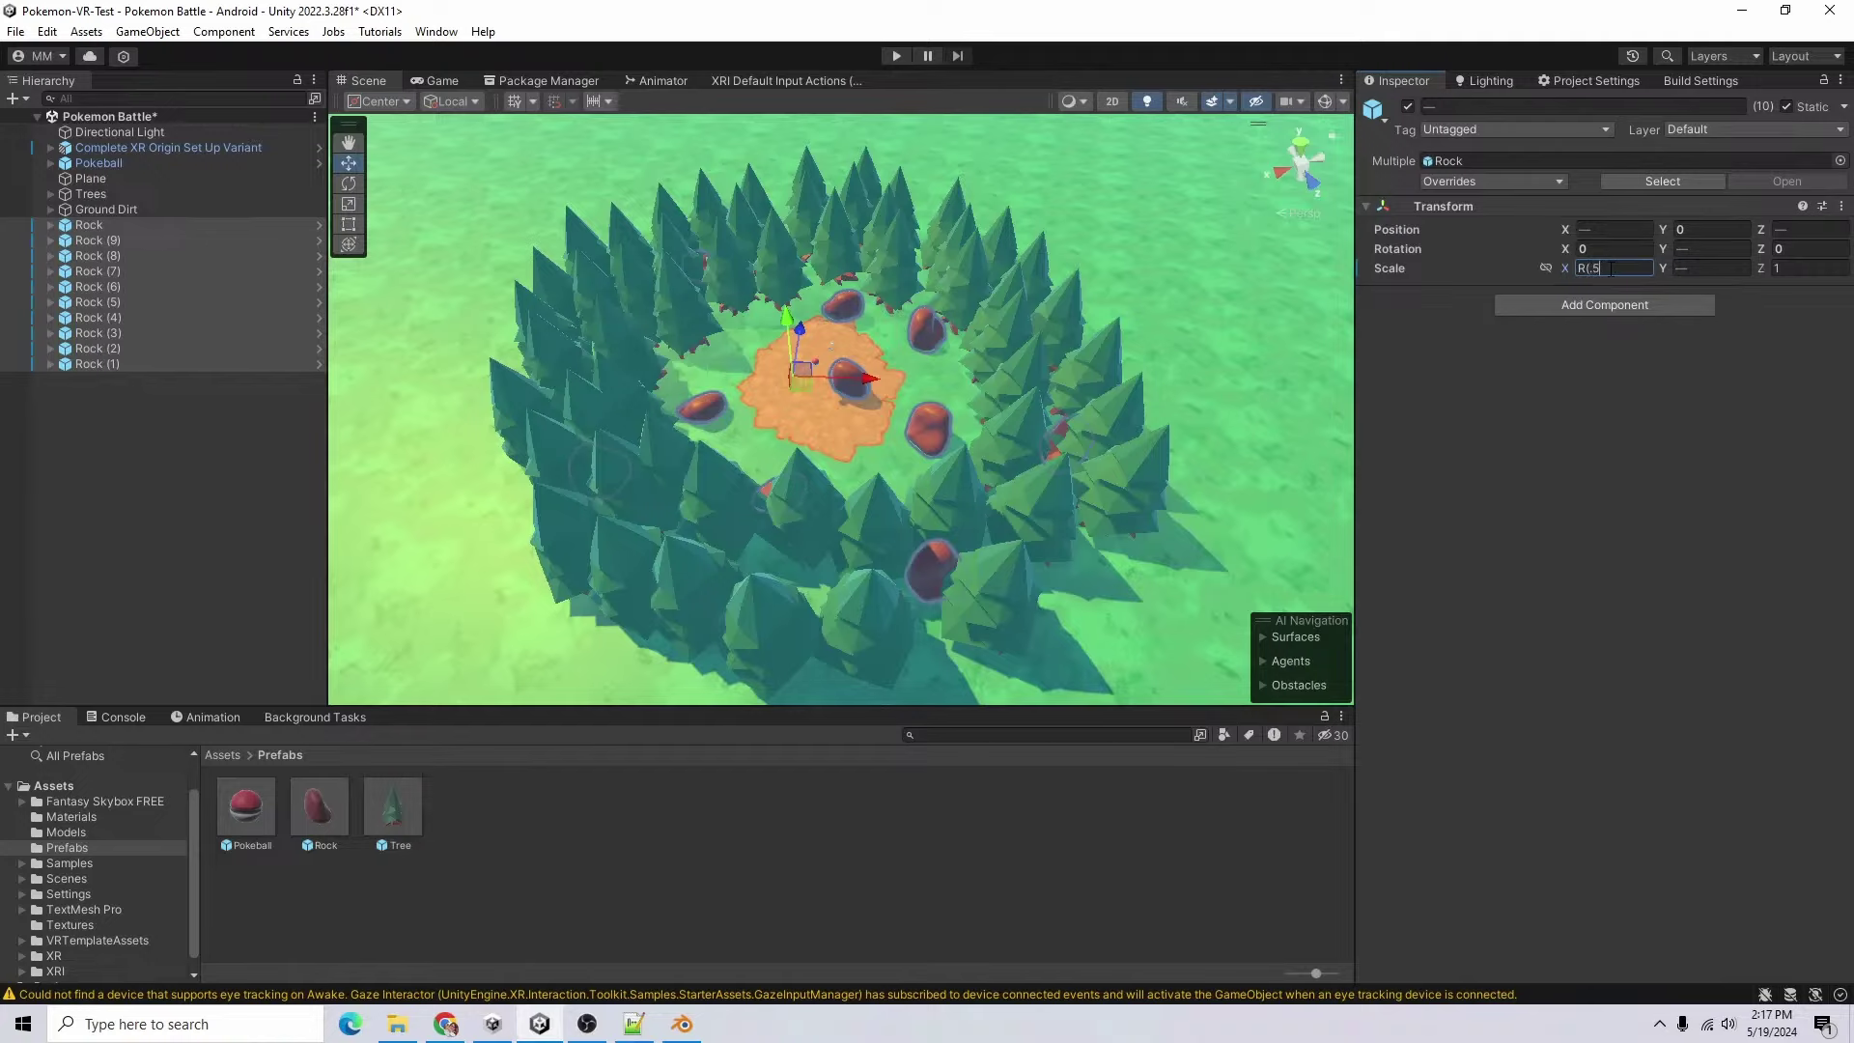
{"action": "type", "text": ",1)"}
{"action": "left_click_drag", "start_coordinate": [1610, 268], "coordinate": [1473, 306]}
{"action": "key", "text": "ctrl+c"}
{"action": "left_click_drag", "start_coordinate": [1798, 269], "coordinate": [1434, 246]}
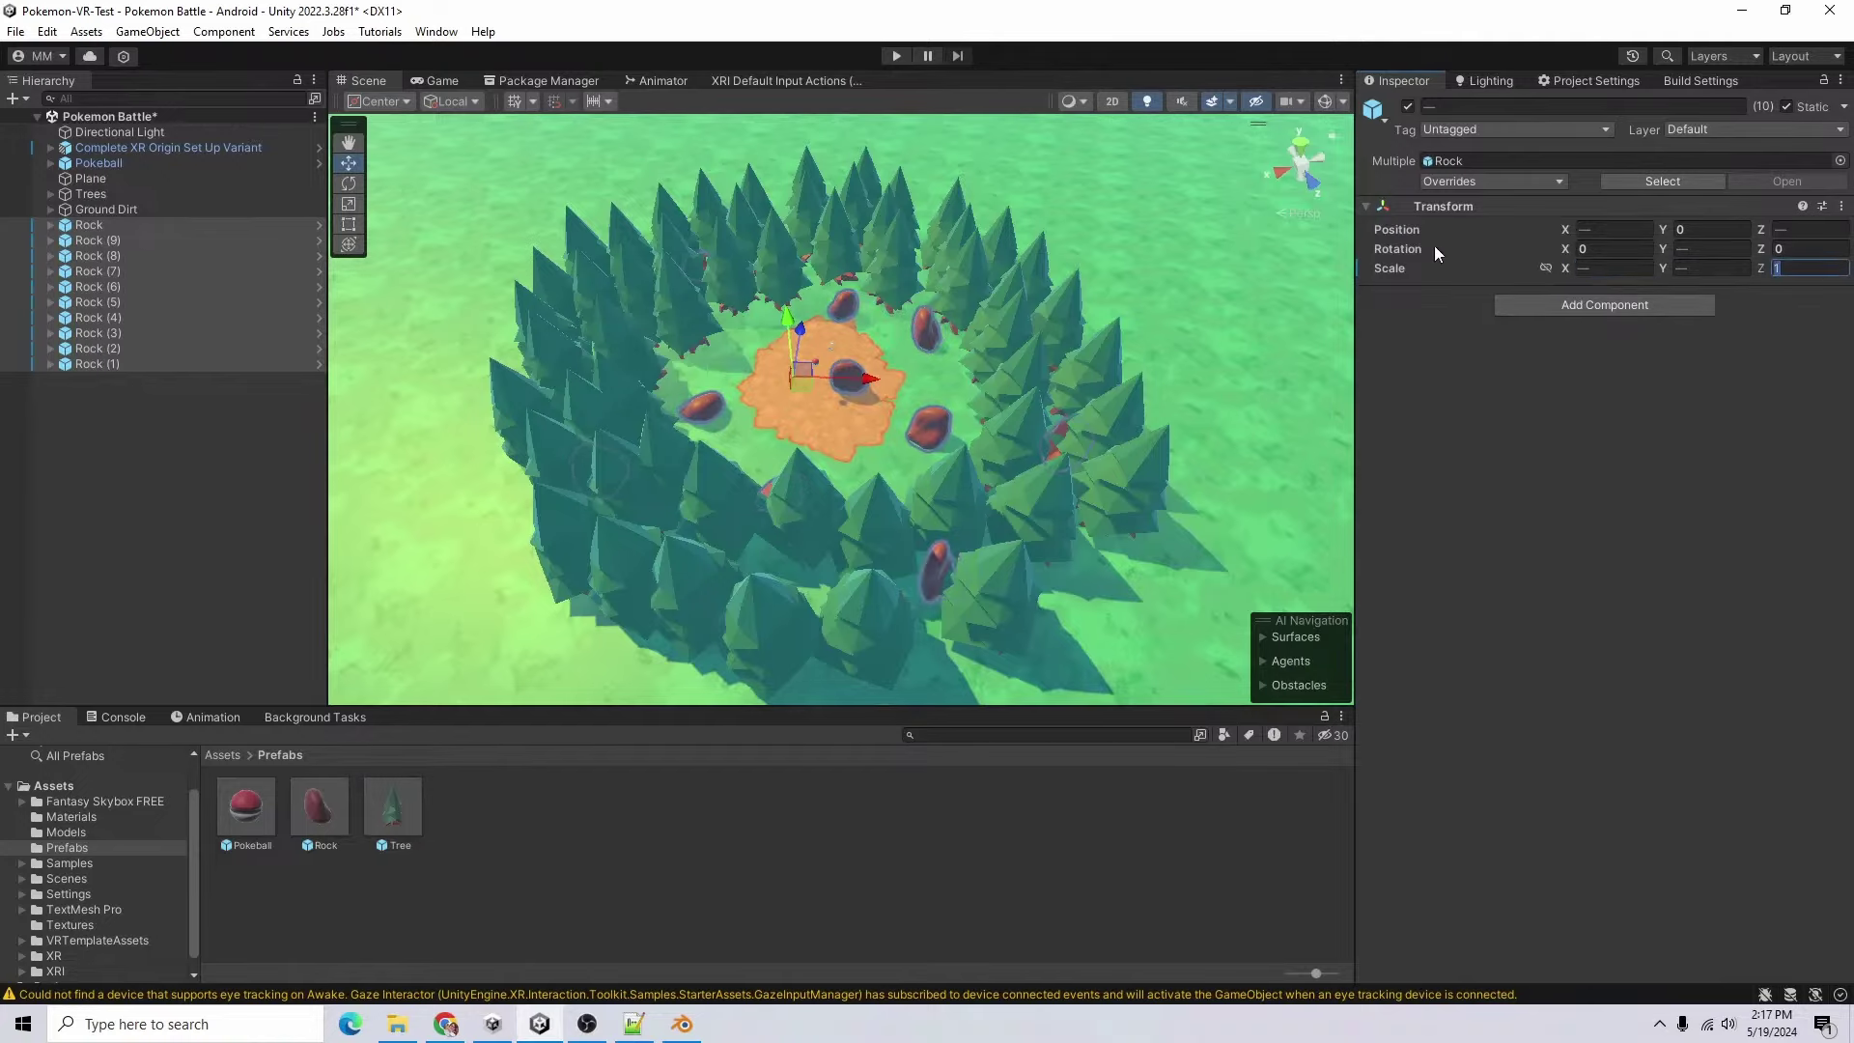
{"action": "key", "text": "ctrl+v"}
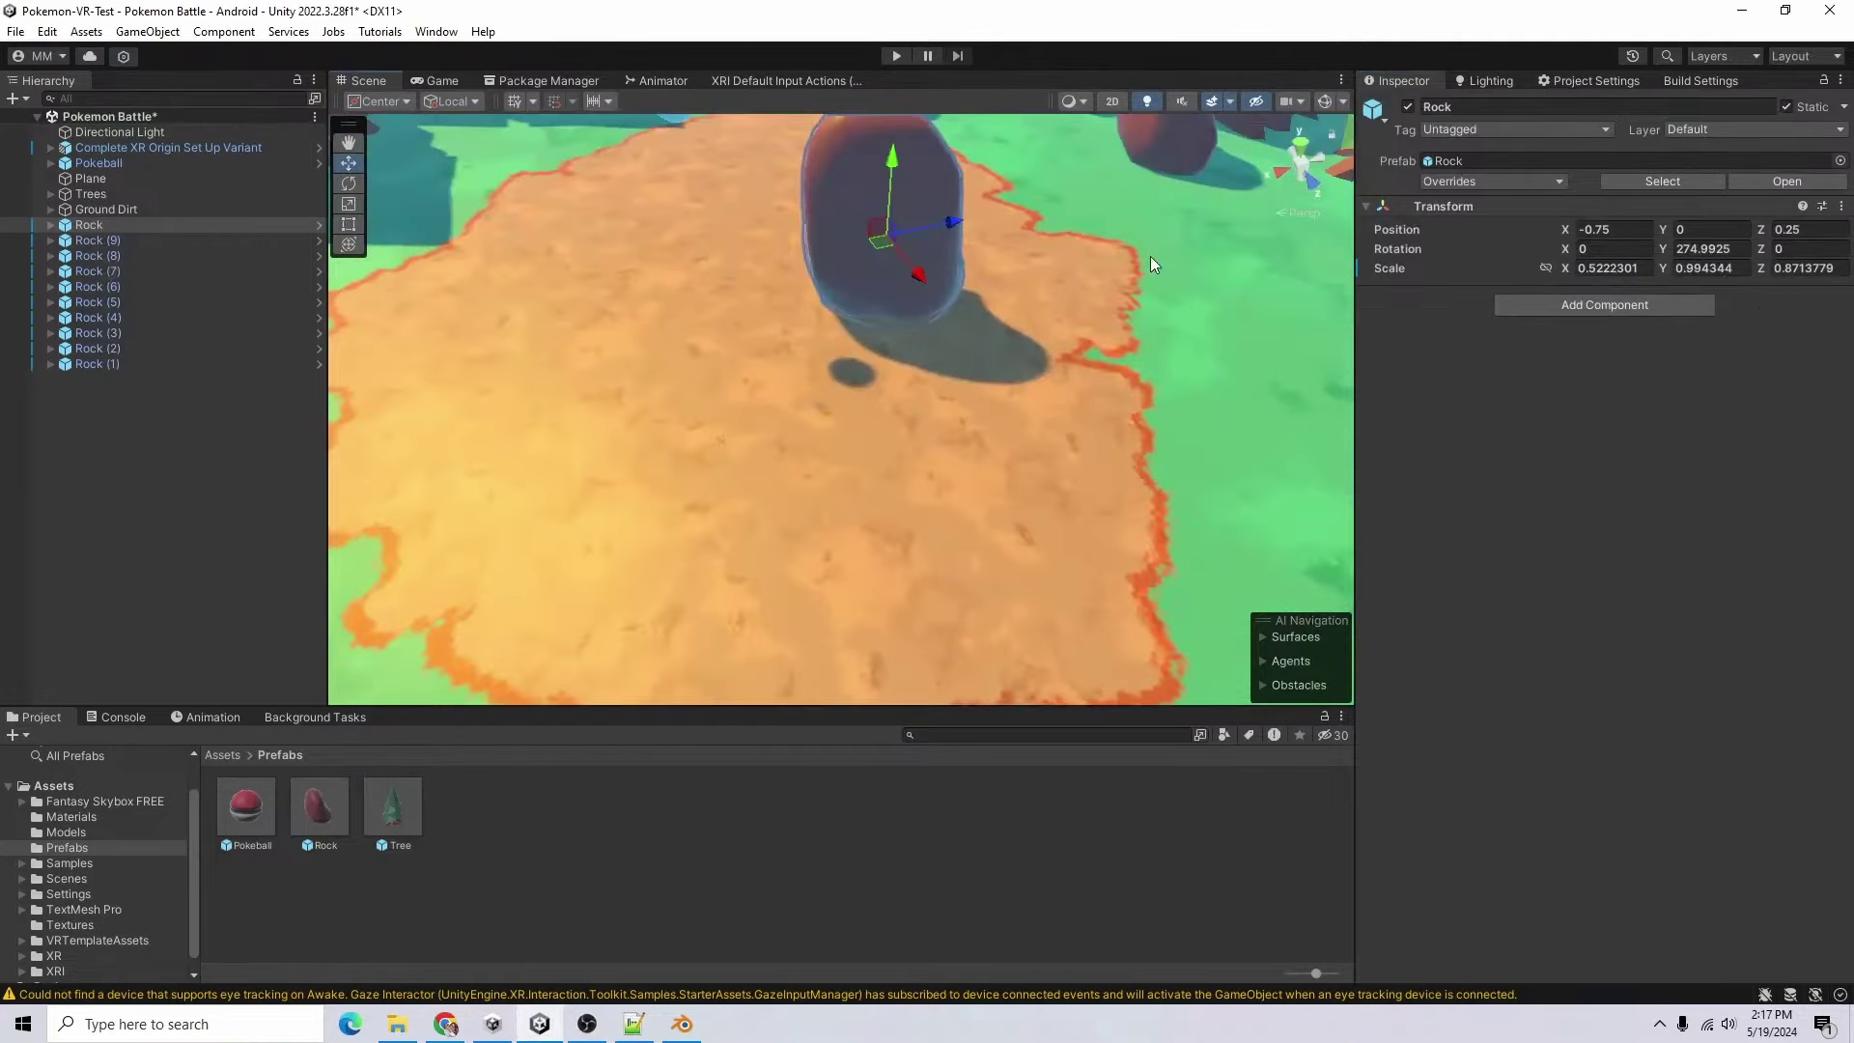
- Create an empty object named Rocks at the root of the scene
{"action": "right_click", "coordinate": [110, 434]}
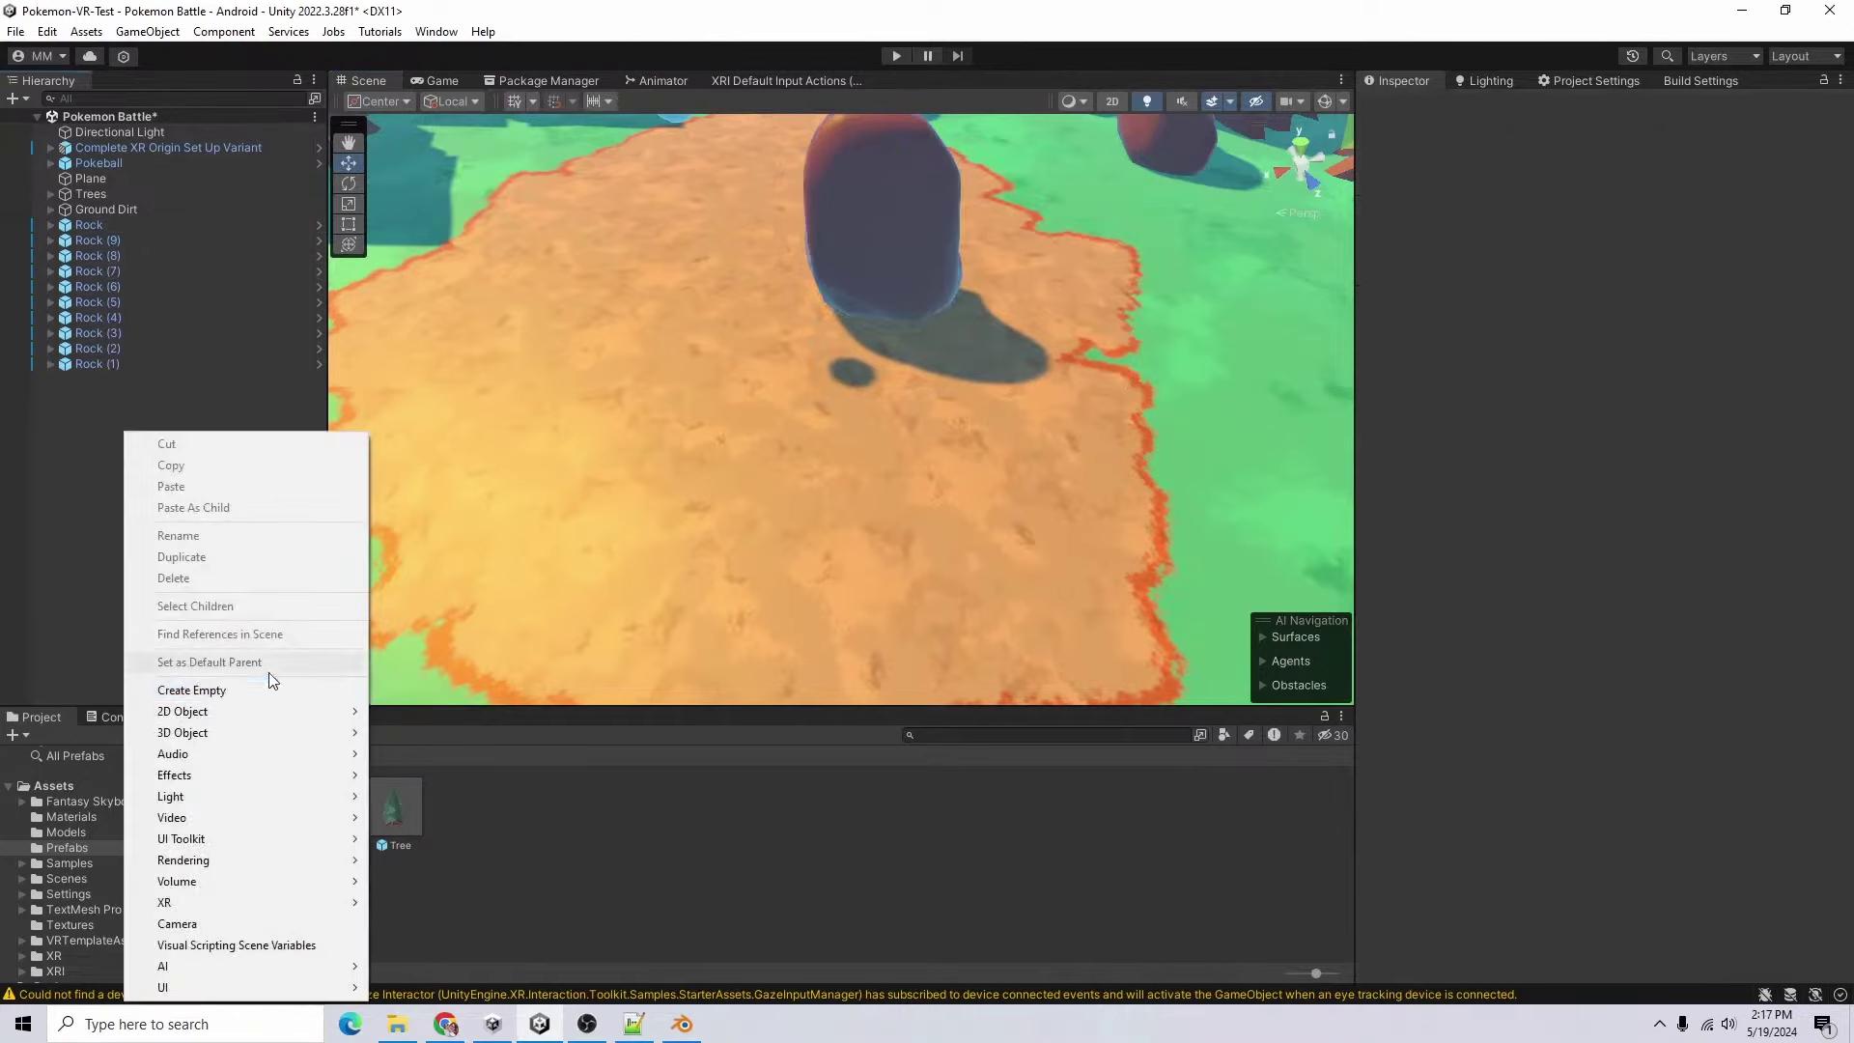
{"action": "left_click", "coordinate": [263, 688]}
{"action": "type", "text": "Roc"}
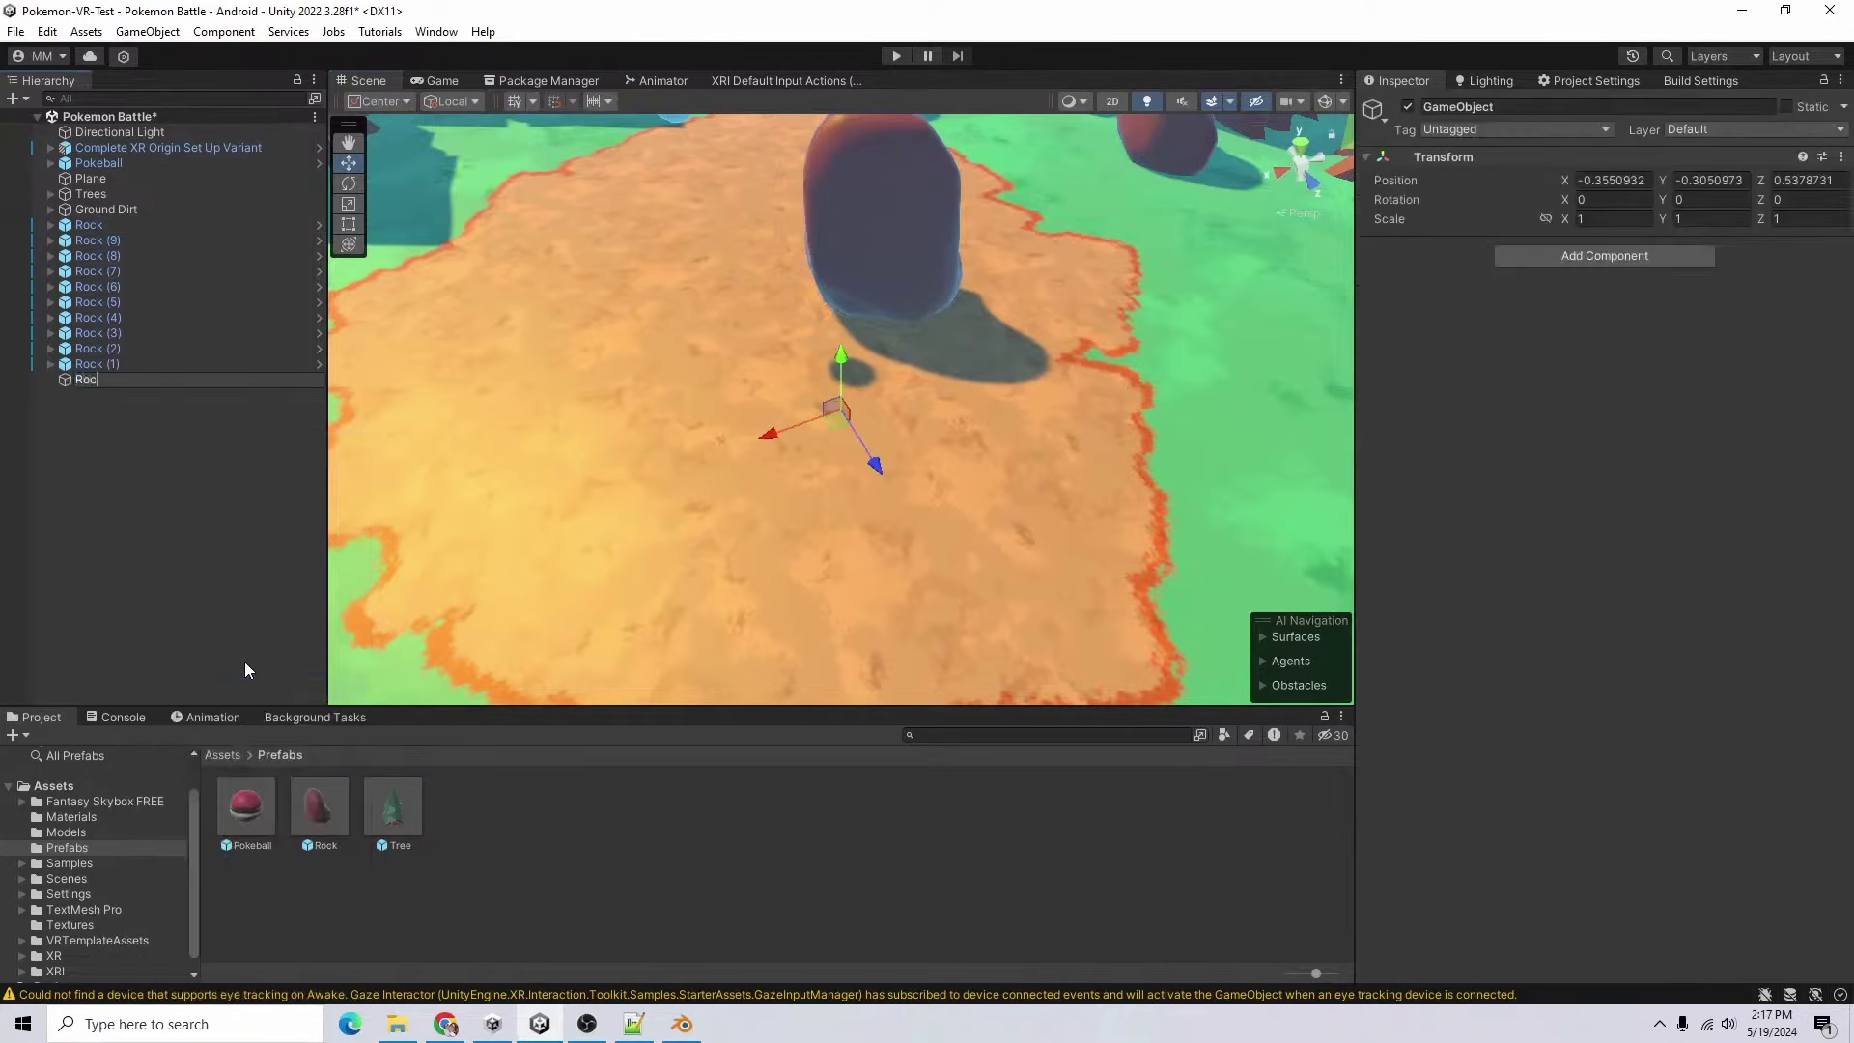
{"action": "type", "text": "ks"}
{"action": "key", "text": "Return"}
- Set the Rocks object's position to 0, 0, 0
{"action": "left_click", "coordinate": [1595, 180]}
{"action": "type", "text": "0"}
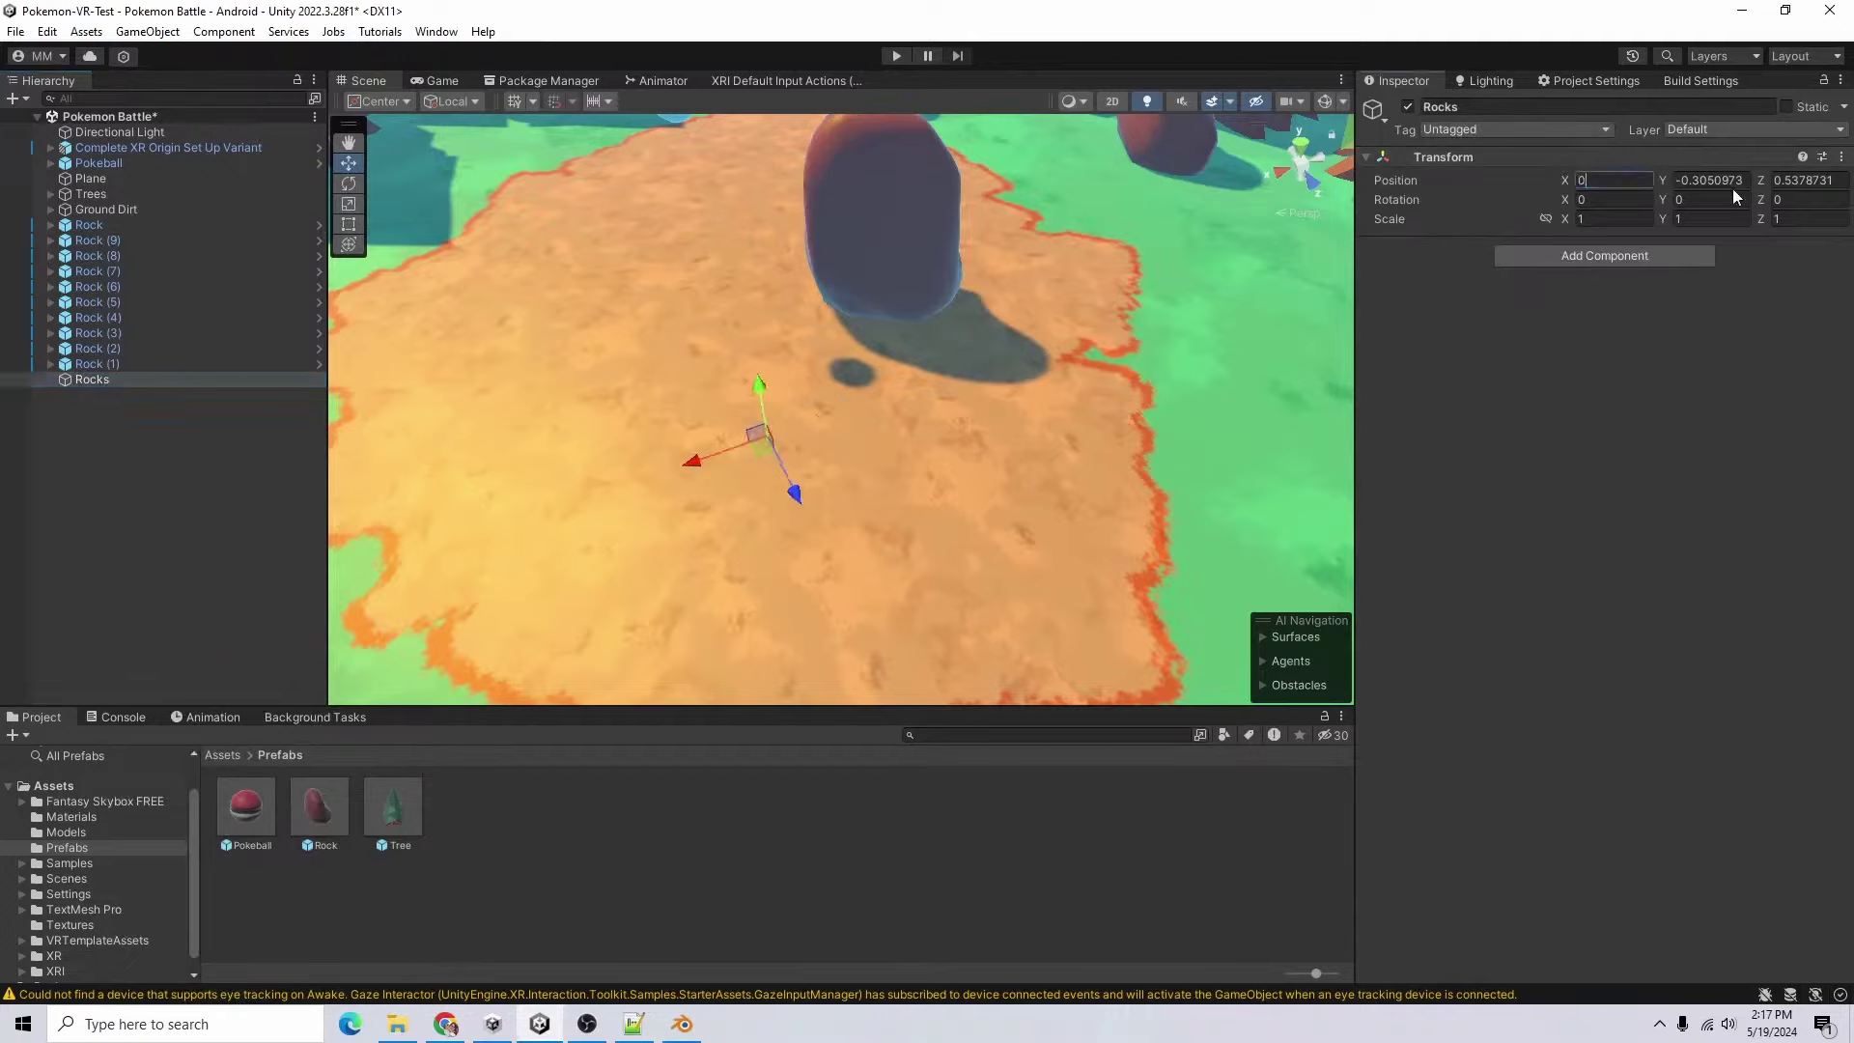
{"action": "left_click", "coordinate": [1728, 182]}
{"action": "type", "text": "0"}
{"action": "left_click", "coordinate": [1797, 181]}
{"action": "type", "text": "0"}
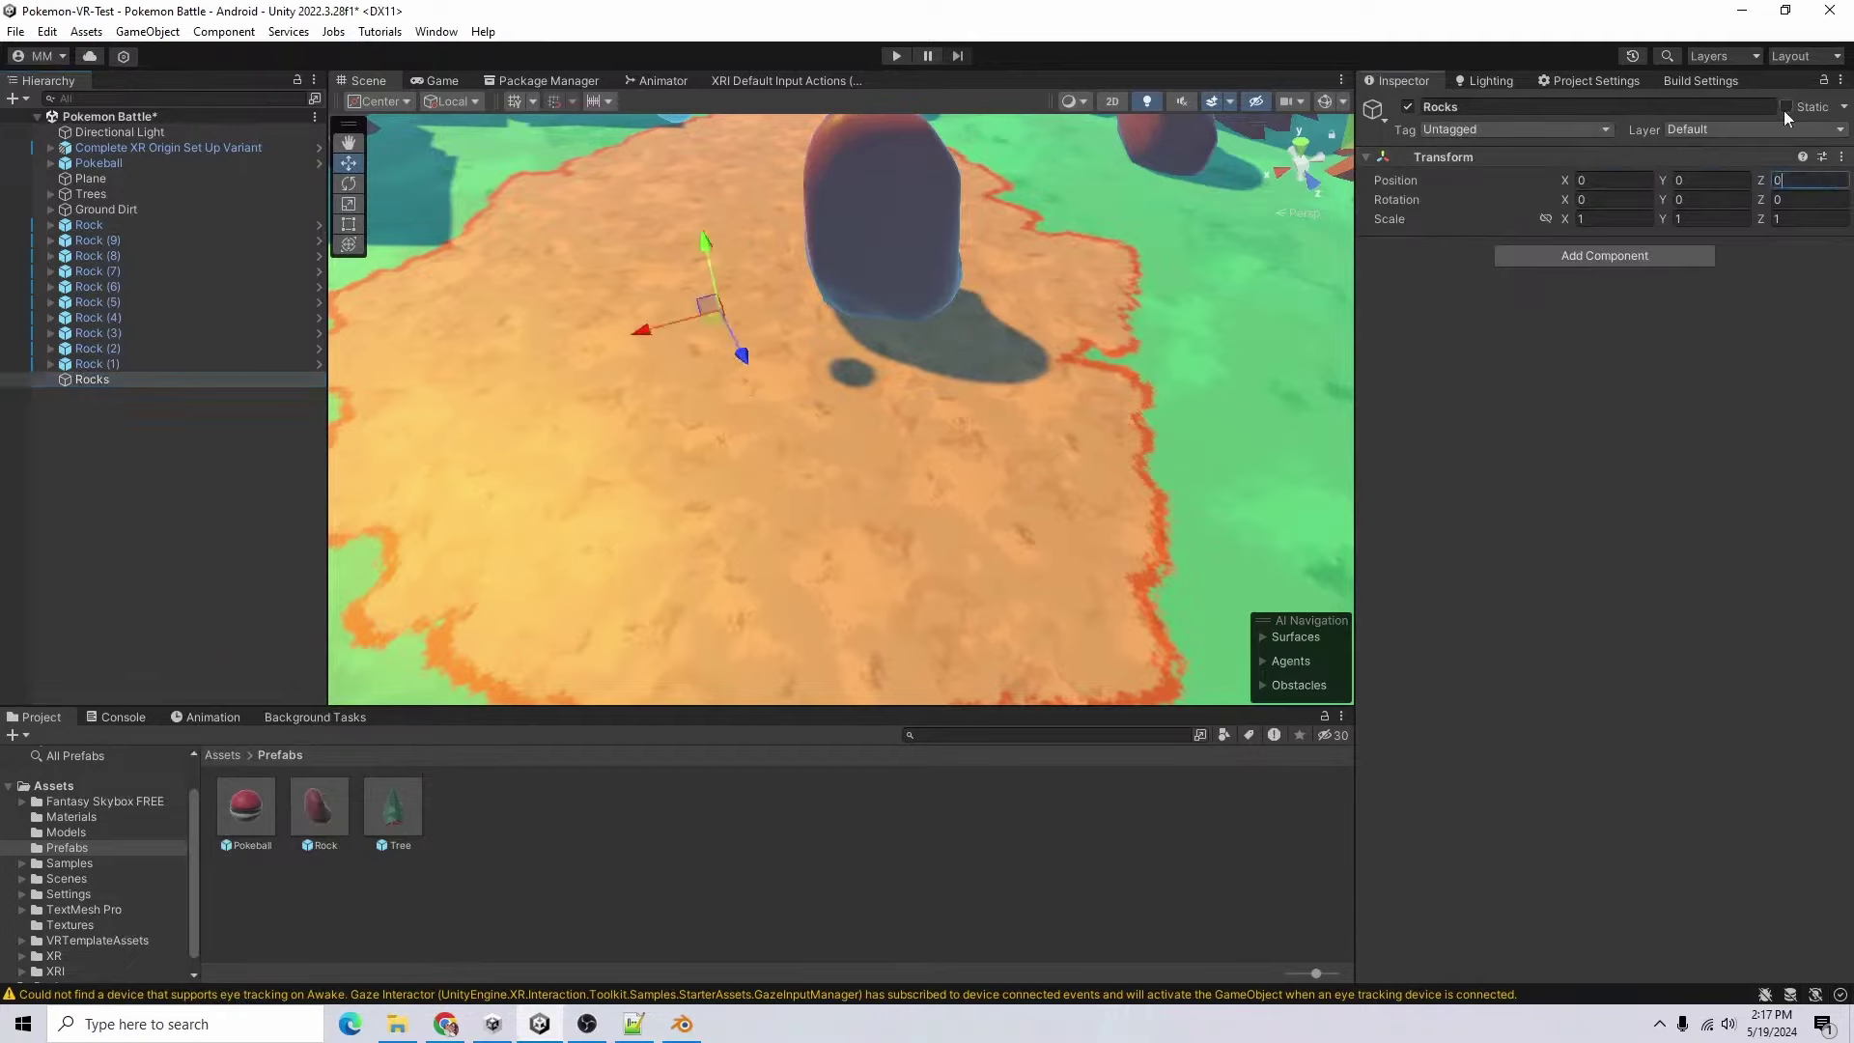
- Group all ten rock objects under the Rocks parent object
{"action": "left_click", "coordinate": [184, 366]}
{"action": "left_click", "coordinate": [111, 230]}
{"action": "left_click", "coordinate": [97, 365], "text": "shift"}
{"action": "left_click_drag", "start_coordinate": [98, 367], "coordinate": [96, 378]}
{"action": "left_click", "coordinate": [97, 406]}
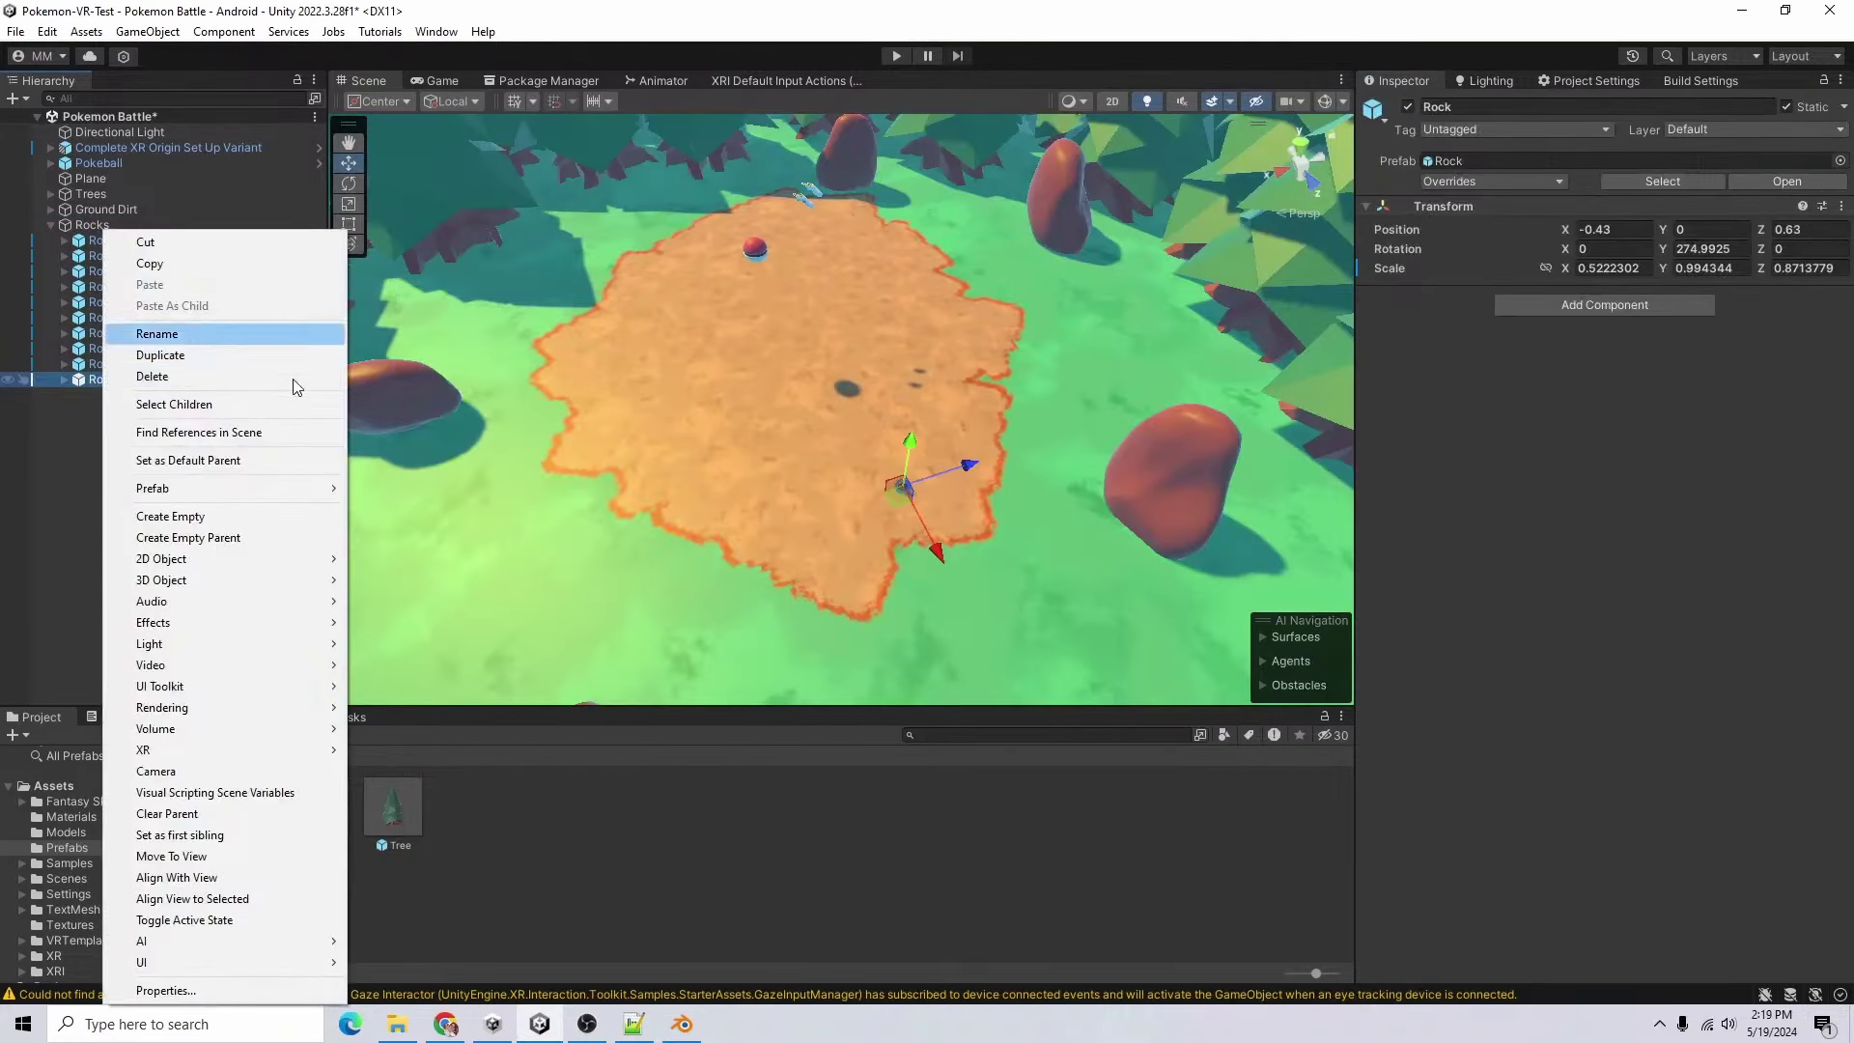
- Unpack the prefab instance of the unnumbered Rock and rename it Small Rock
{"action": "mouse_move", "coordinate": [306, 489]}
{"action": "left_click", "coordinate": [449, 658]}
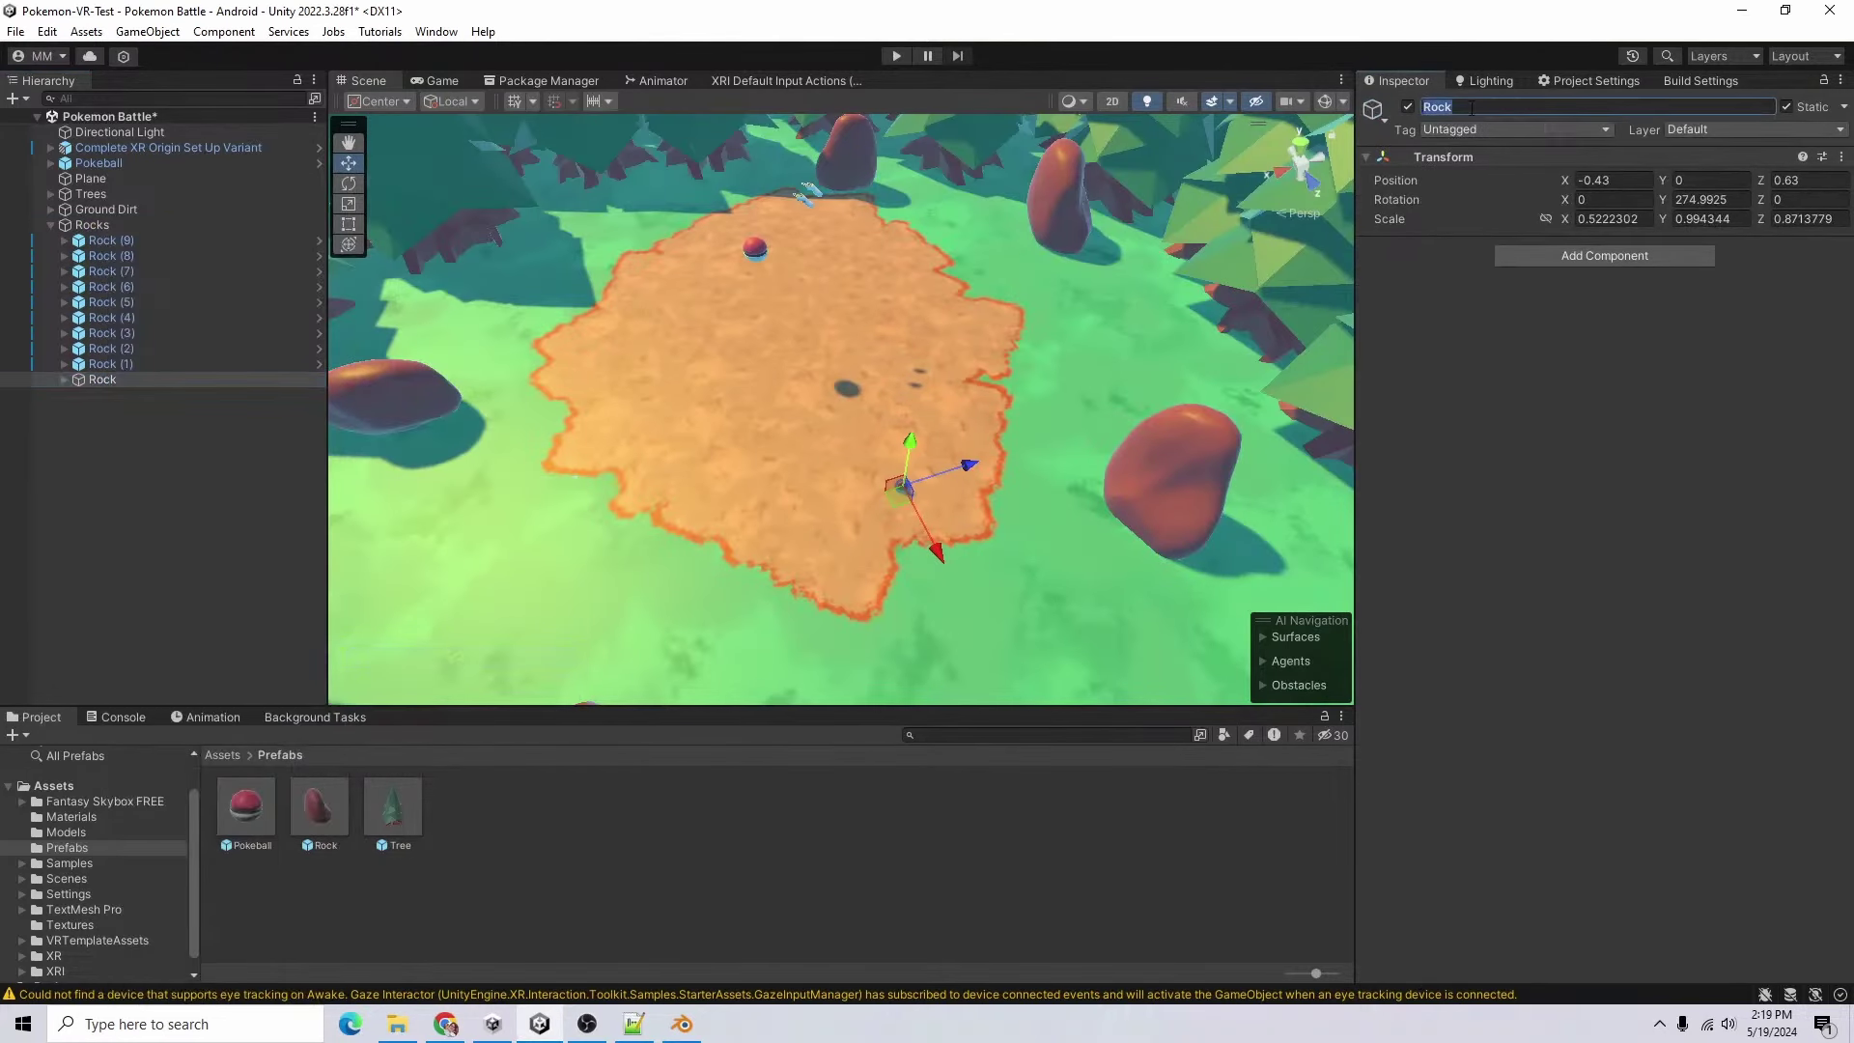
{"action": "left_click", "coordinate": [1540, 110]}
{"action": "type", "text": "Small Ro"}
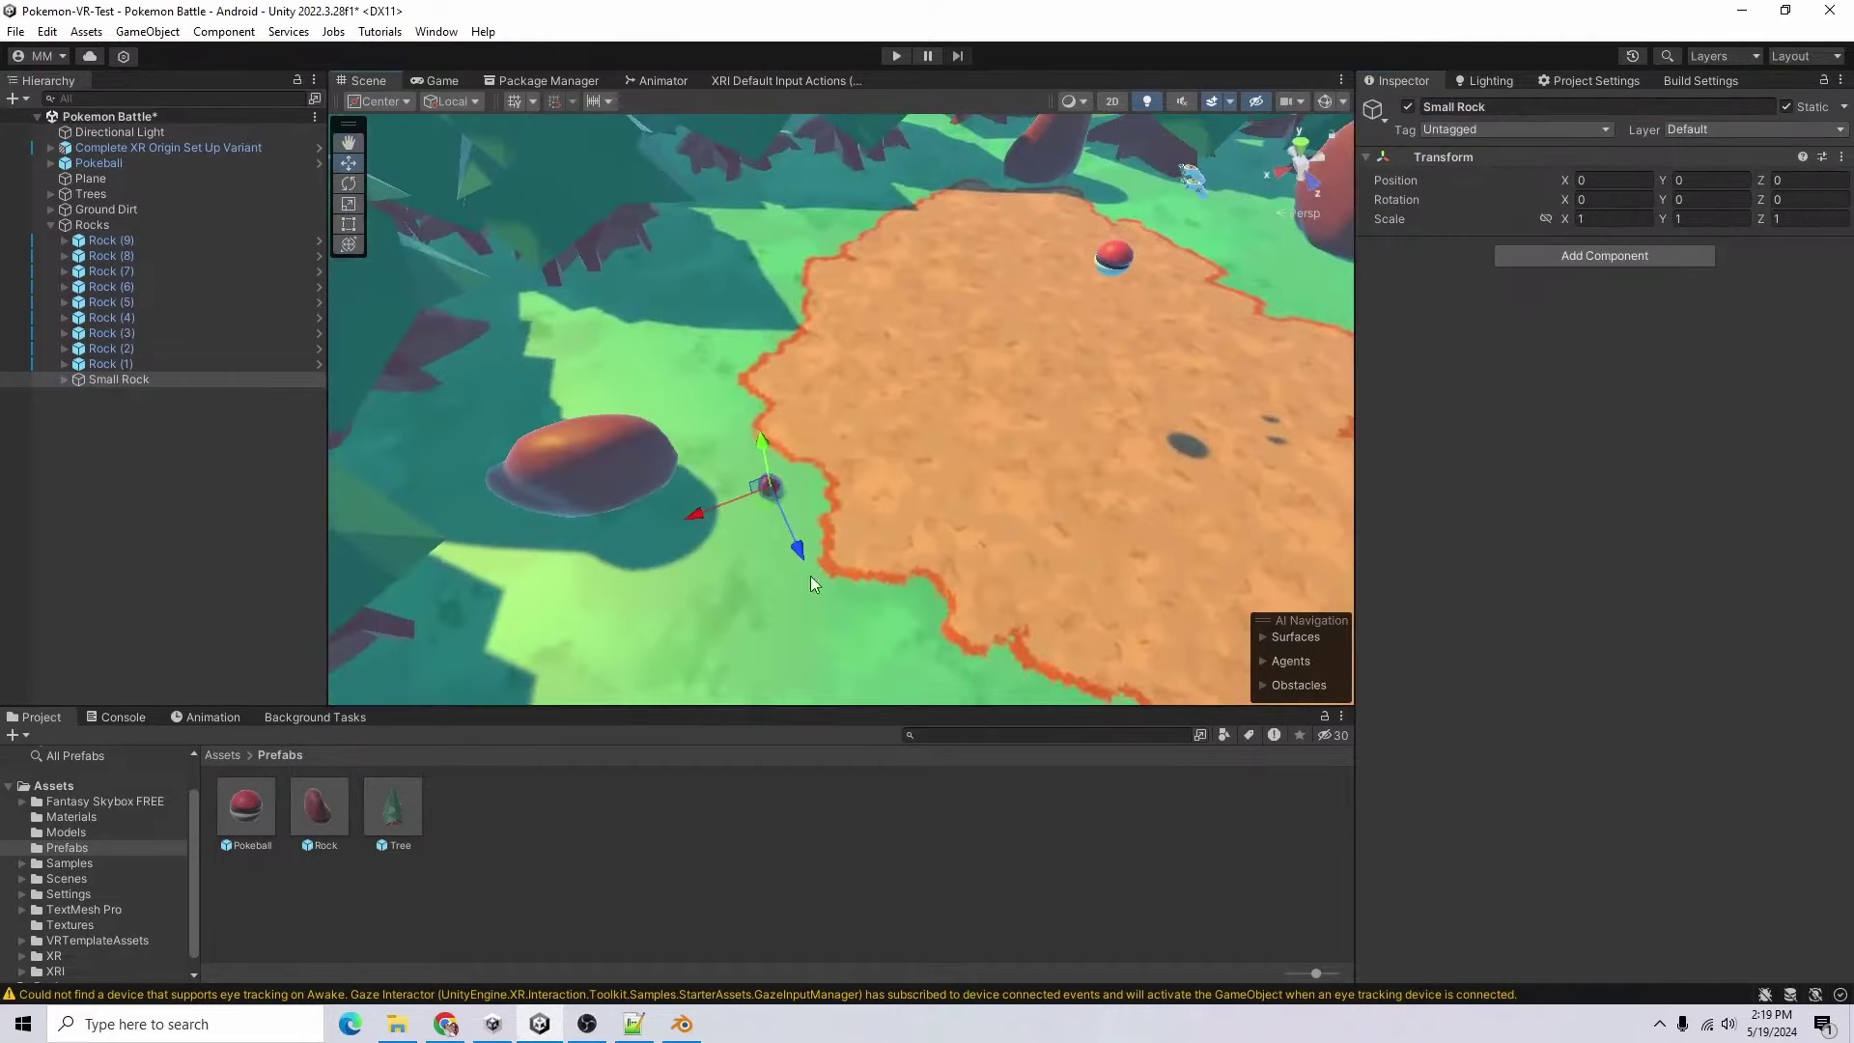
- Save the Small Rock object as a new prefab in the Prefabs folder
{"action": "scroll", "coordinate": [809, 575], "scroll_direction": "up", "scroll_amount": 5}
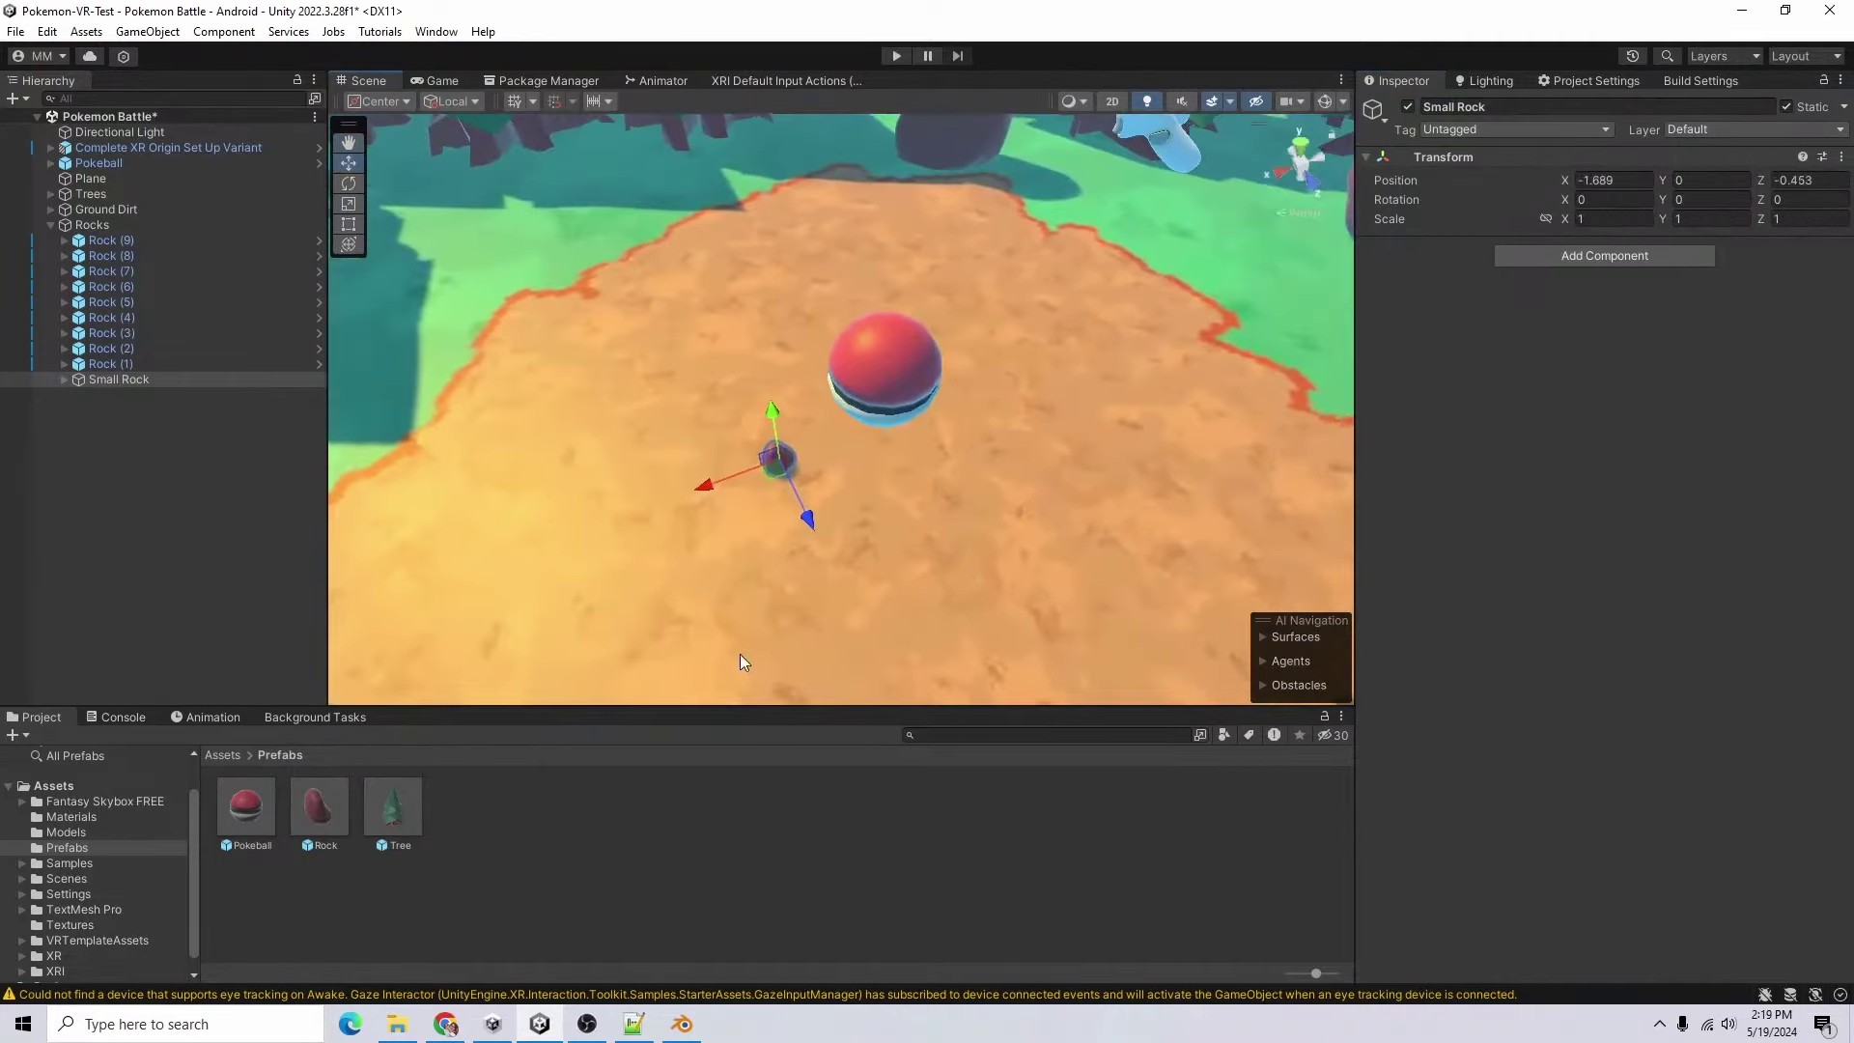
{"action": "scroll", "coordinate": [742, 512], "scroll_direction": "up", "scroll_amount": 5}
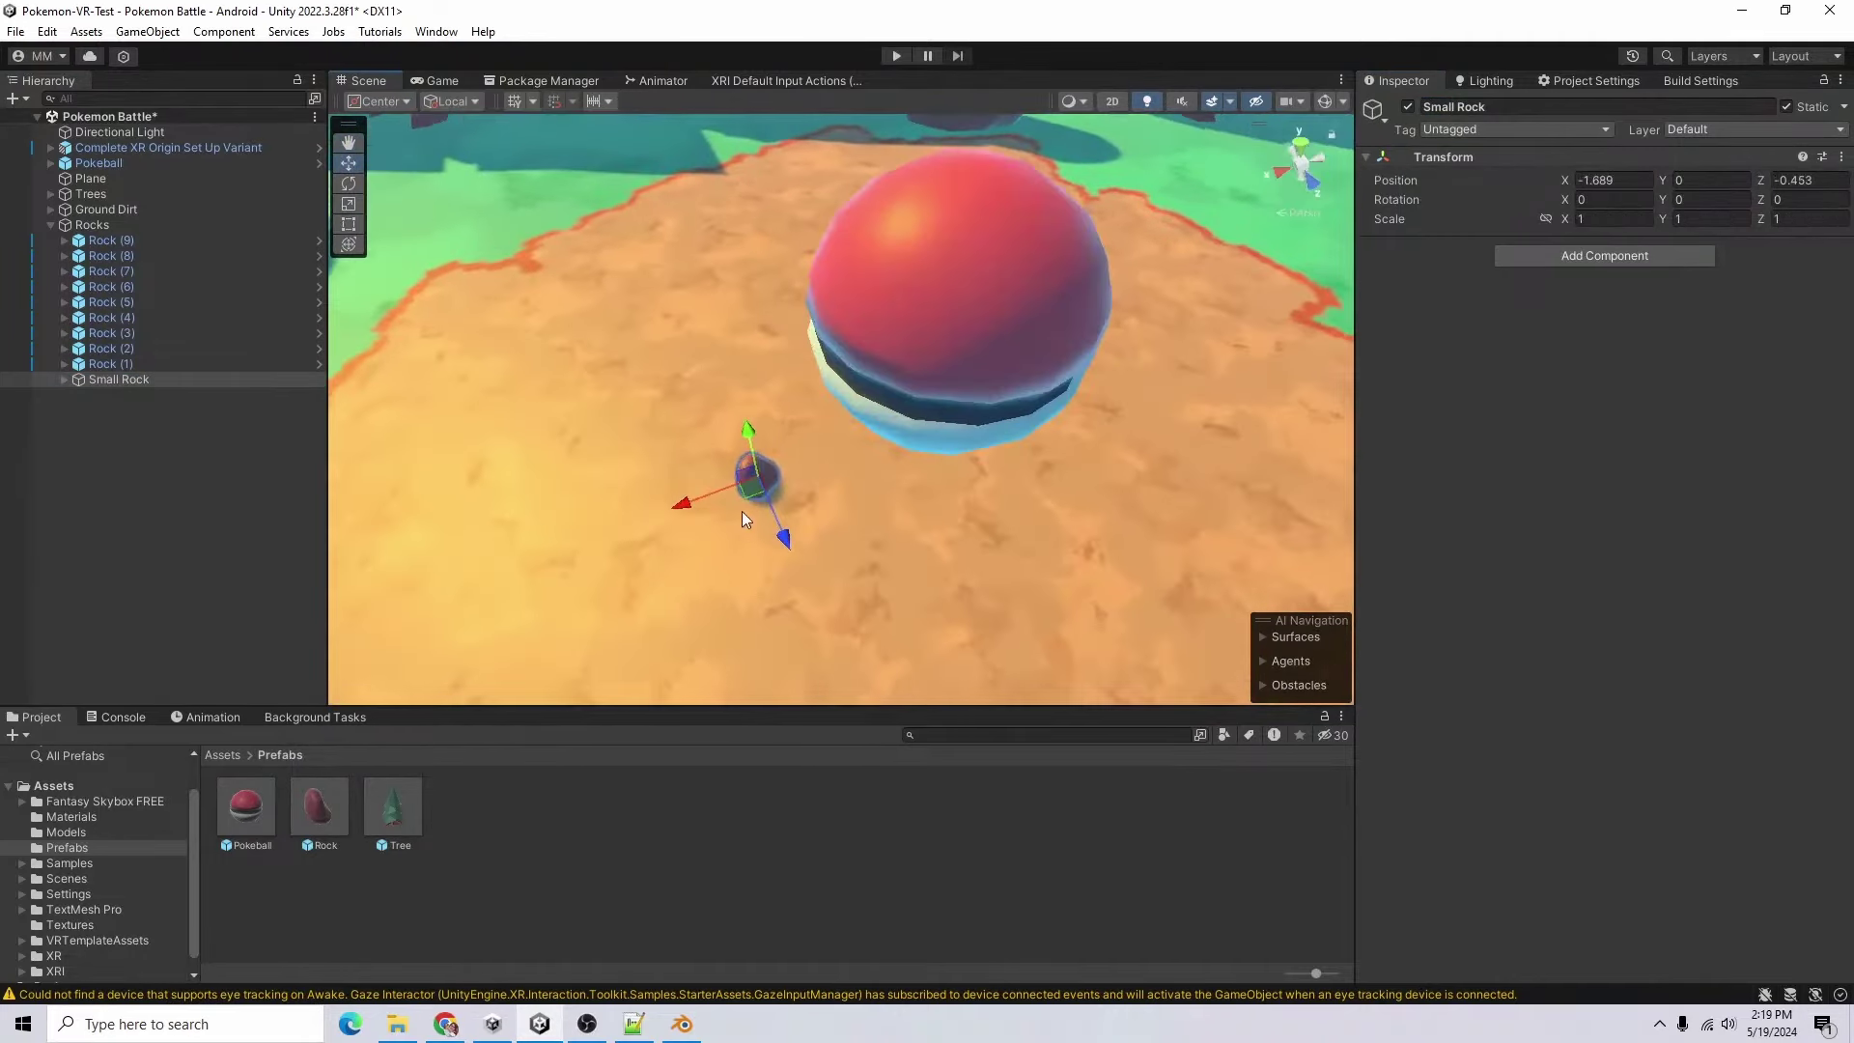
{"action": "left_click_drag", "start_coordinate": [680, 551], "coordinate": [834, 536], "text": "alt"}
{"action": "left_click_drag", "start_coordinate": [119, 379], "coordinate": [592, 816]}
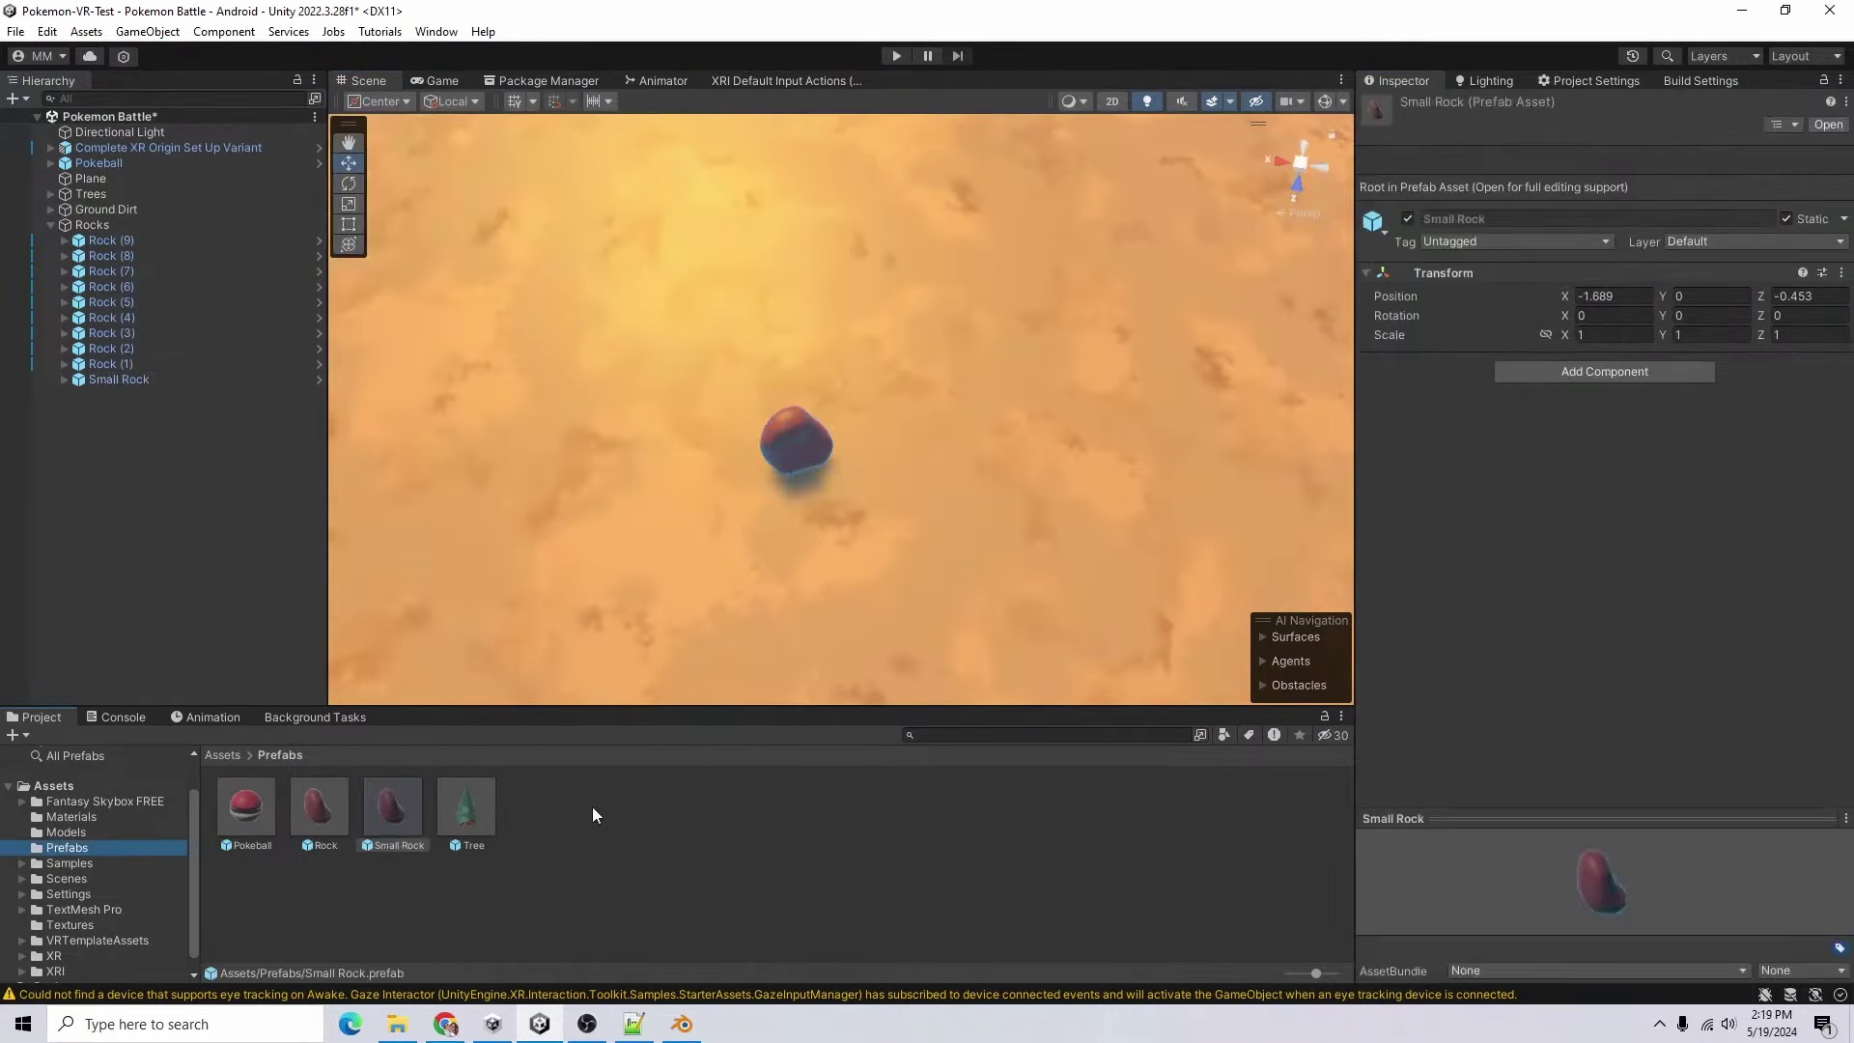
- Duplicate Small Rock 25 times inside the Rocks group
{"action": "left_click", "coordinate": [133, 378]}
{"action": "key", "text": "ctrl+d"}
{"action": "key", "text": "ctrl+d"}
{"action": "key", "text": "ctrl+d"}
{"action": "key", "text": "ctrl+d"}
{"action": "key", "text": "ctrl+d"}
{"action": "key", "text": "ctrl+d"}
{"action": "key", "text": "ctrl+d"}
{"action": "key", "text": "ctrl+d"}
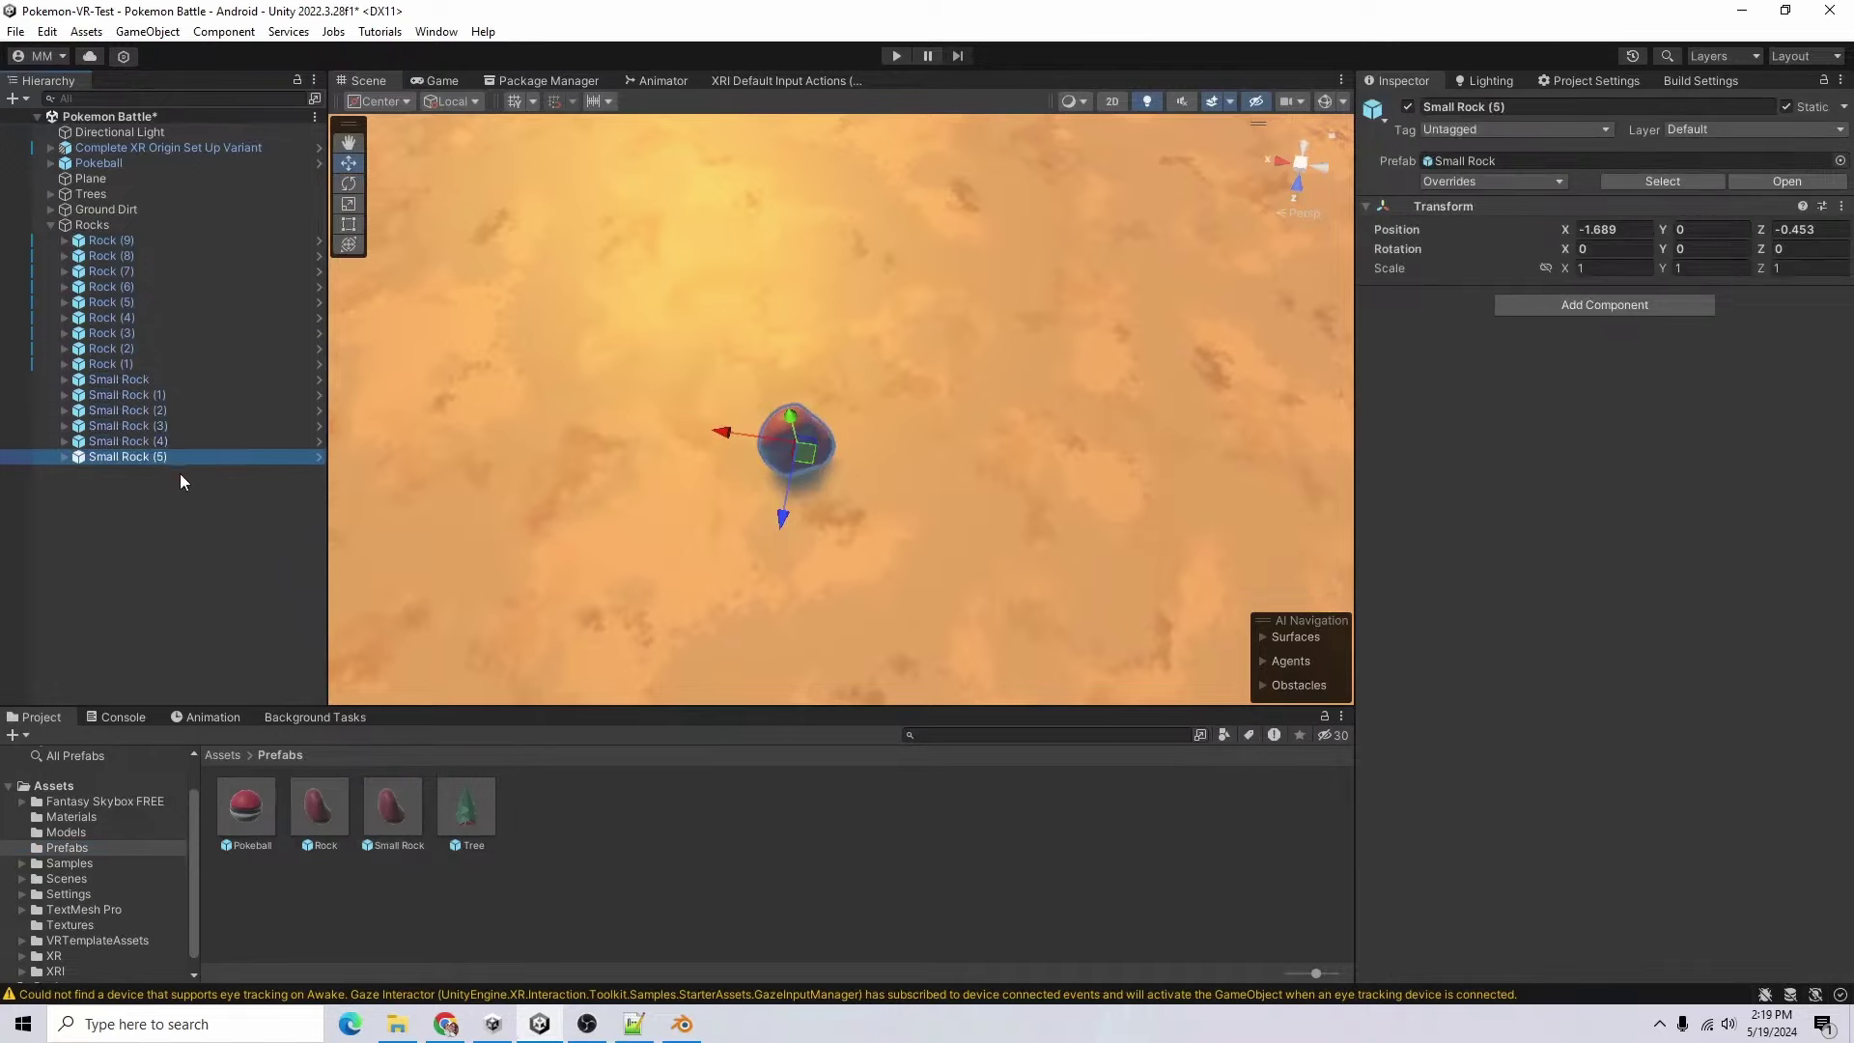
{"action": "key", "text": "ctrl+d"}
{"action": "key", "text": "ctrl+d"}
{"action": "key", "text": "ctrl+d"}
{"action": "key", "text": "ctrl+d"}
{"action": "key", "text": "ctrl+d"}
{"action": "key", "text": "ctrl+d"}
{"action": "key", "text": "ctrl+d"}
{"action": "key", "text": "ctrl+d"}
{"action": "key", "text": "ctrl+d"}
{"action": "key", "text": "ctrl+d"}
{"action": "key", "text": "ctrl+d"}
{"action": "key", "text": "ctrl+d"}
{"action": "key", "text": "ctrl+d"}
{"action": "key", "text": "ctrl+d"}
{"action": "key", "text": "ctrl+d"}
{"action": "key", "text": "ctrl+d"}
{"action": "key", "text": "ctrl+d"}
- Select all the small rocks and randomize their X position with R(-5,5)
{"action": "left_click", "coordinate": [159, 313], "text": "shift"}
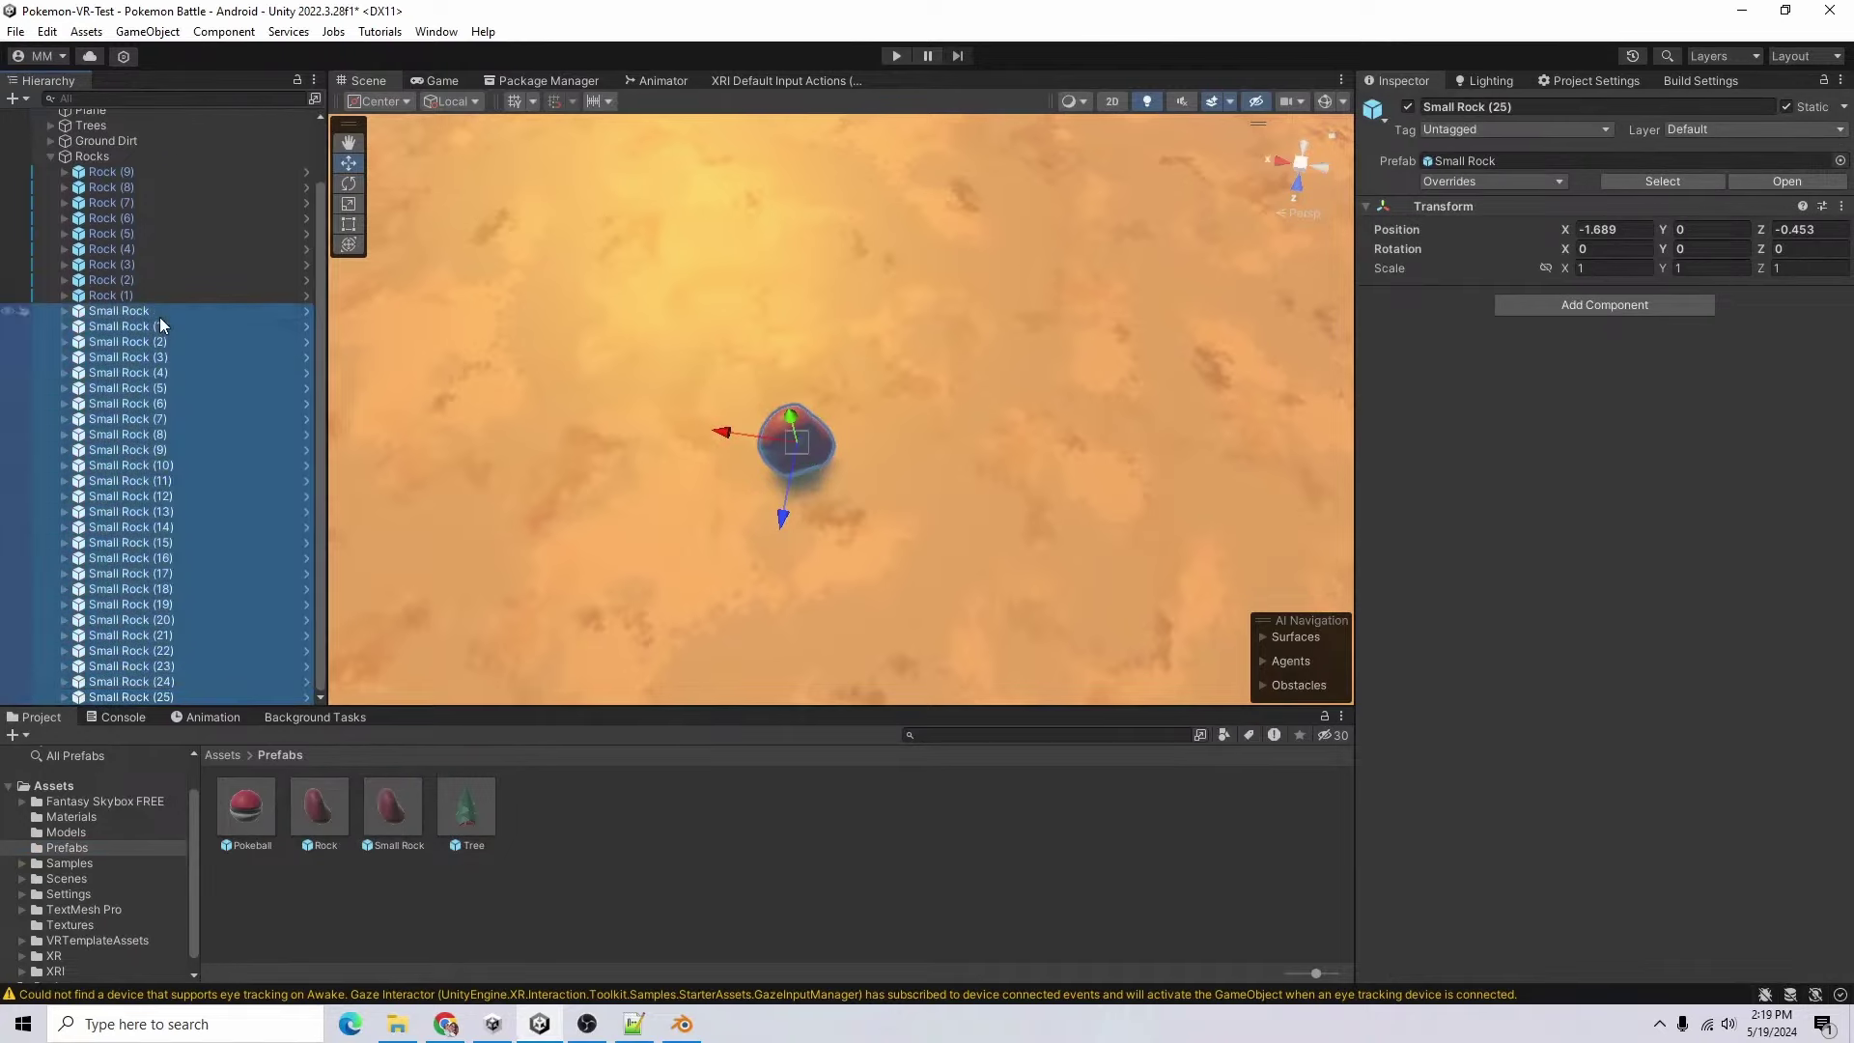
{"action": "left_click", "coordinate": [1642, 234]}
{"action": "key", "text": "ctrl+a"}
{"action": "key", "text": "BackSpace"}
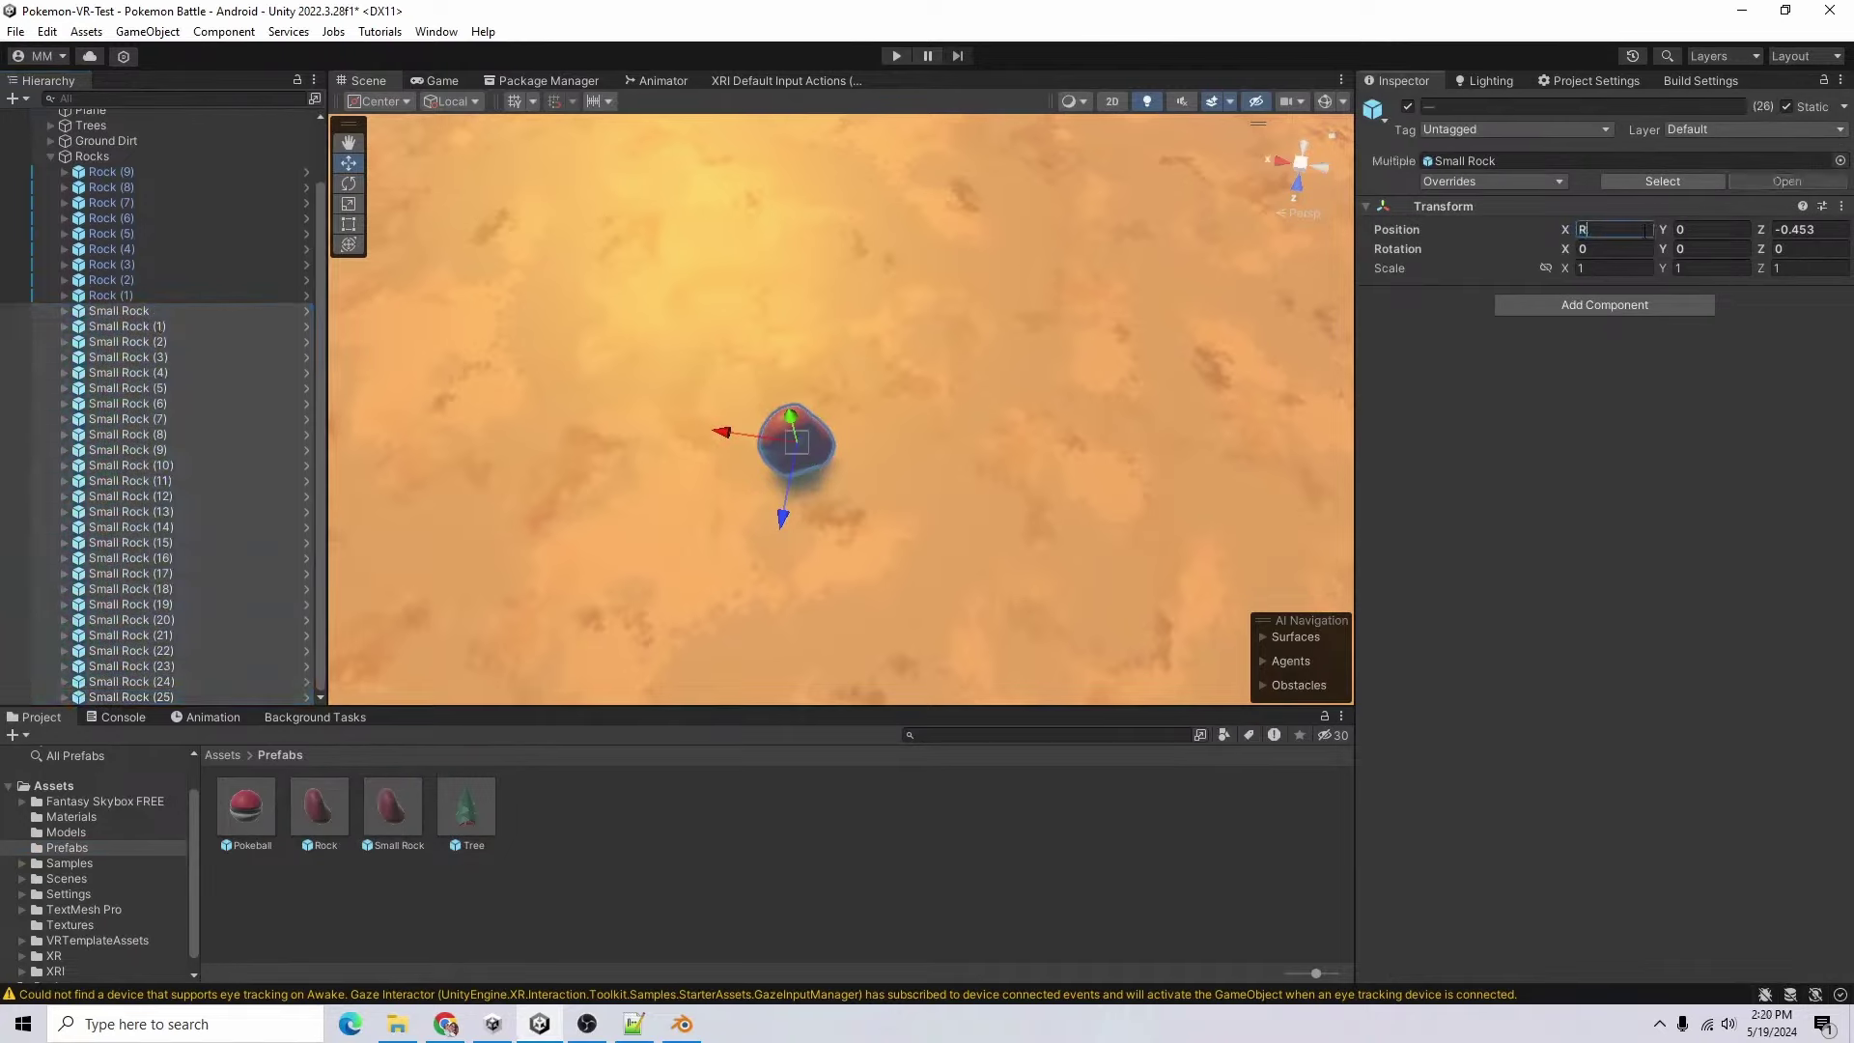
{"action": "type", "text": "R(-5,5)"}
{"action": "key", "text": "Return"}
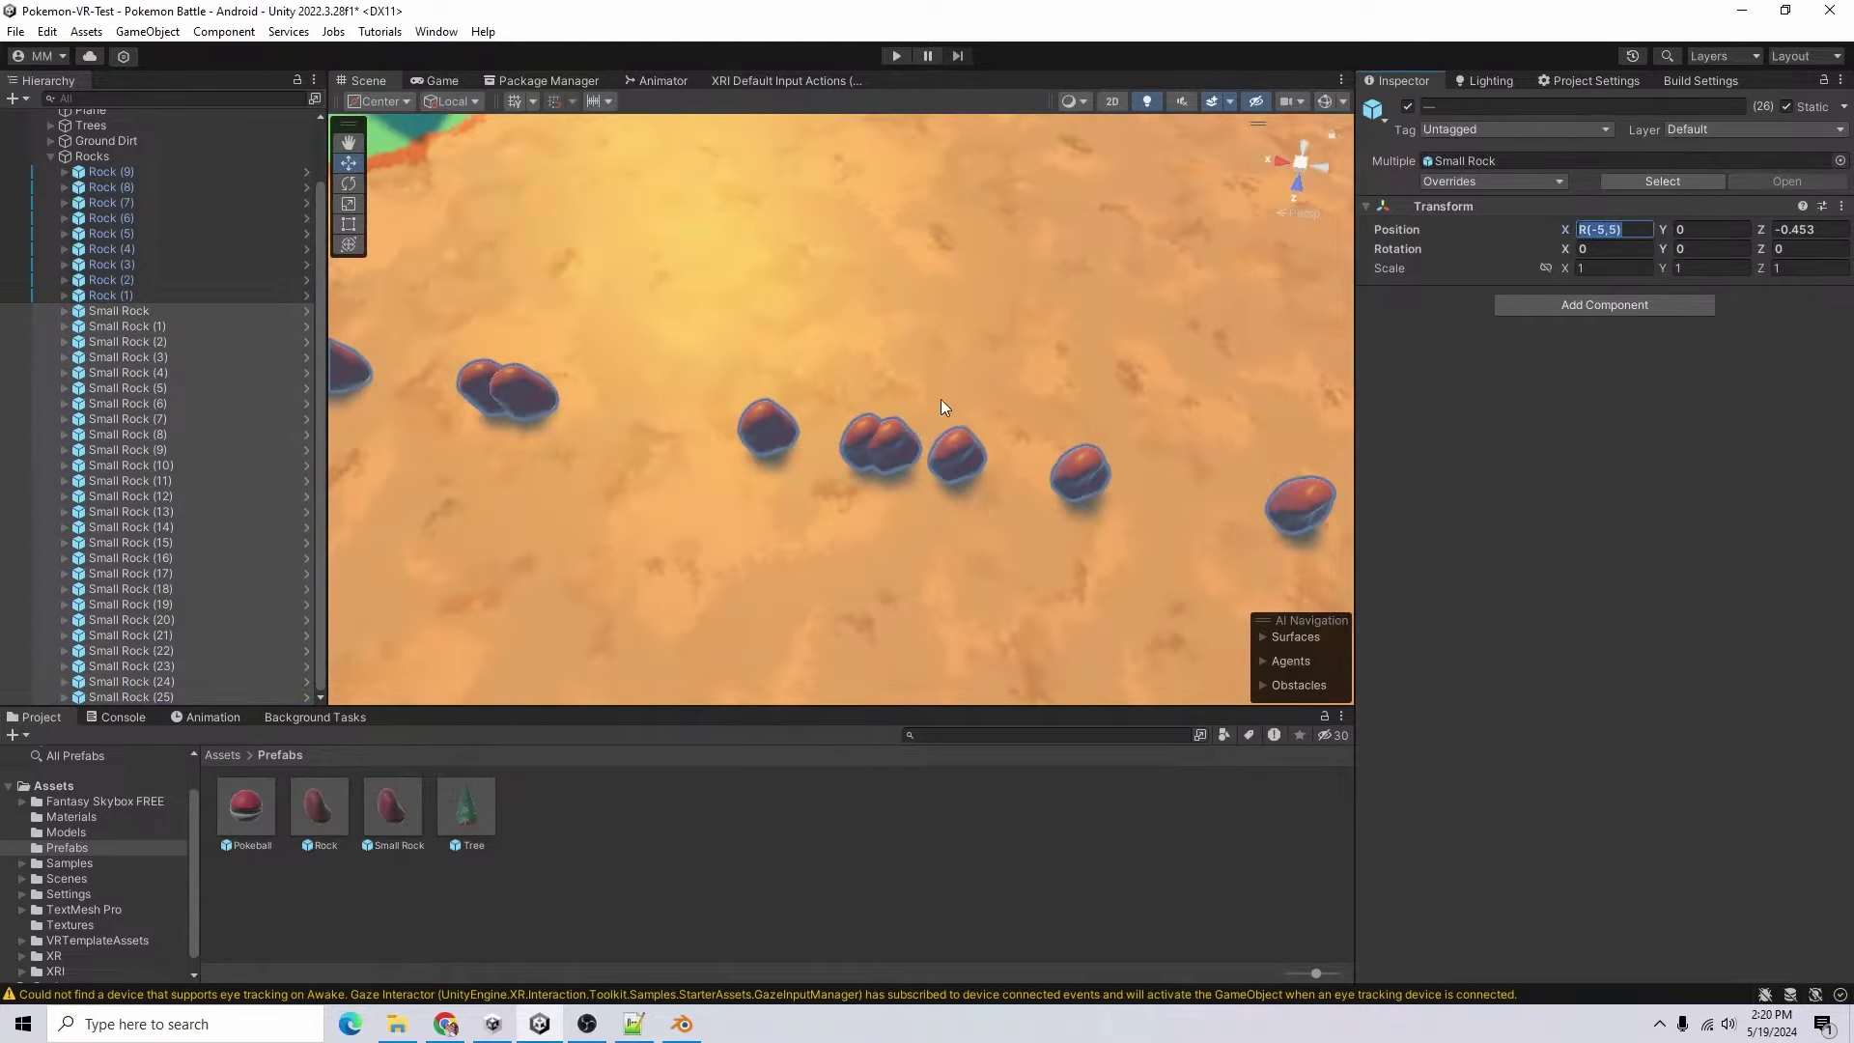
- Randomize the selected small rocks' Z position with R(-5,5)
{"action": "scroll", "coordinate": [941, 398], "scroll_direction": "down", "scroll_amount": 5}
{"action": "scroll", "coordinate": [1028, 393], "scroll_direction": "down", "scroll_amount": 6}
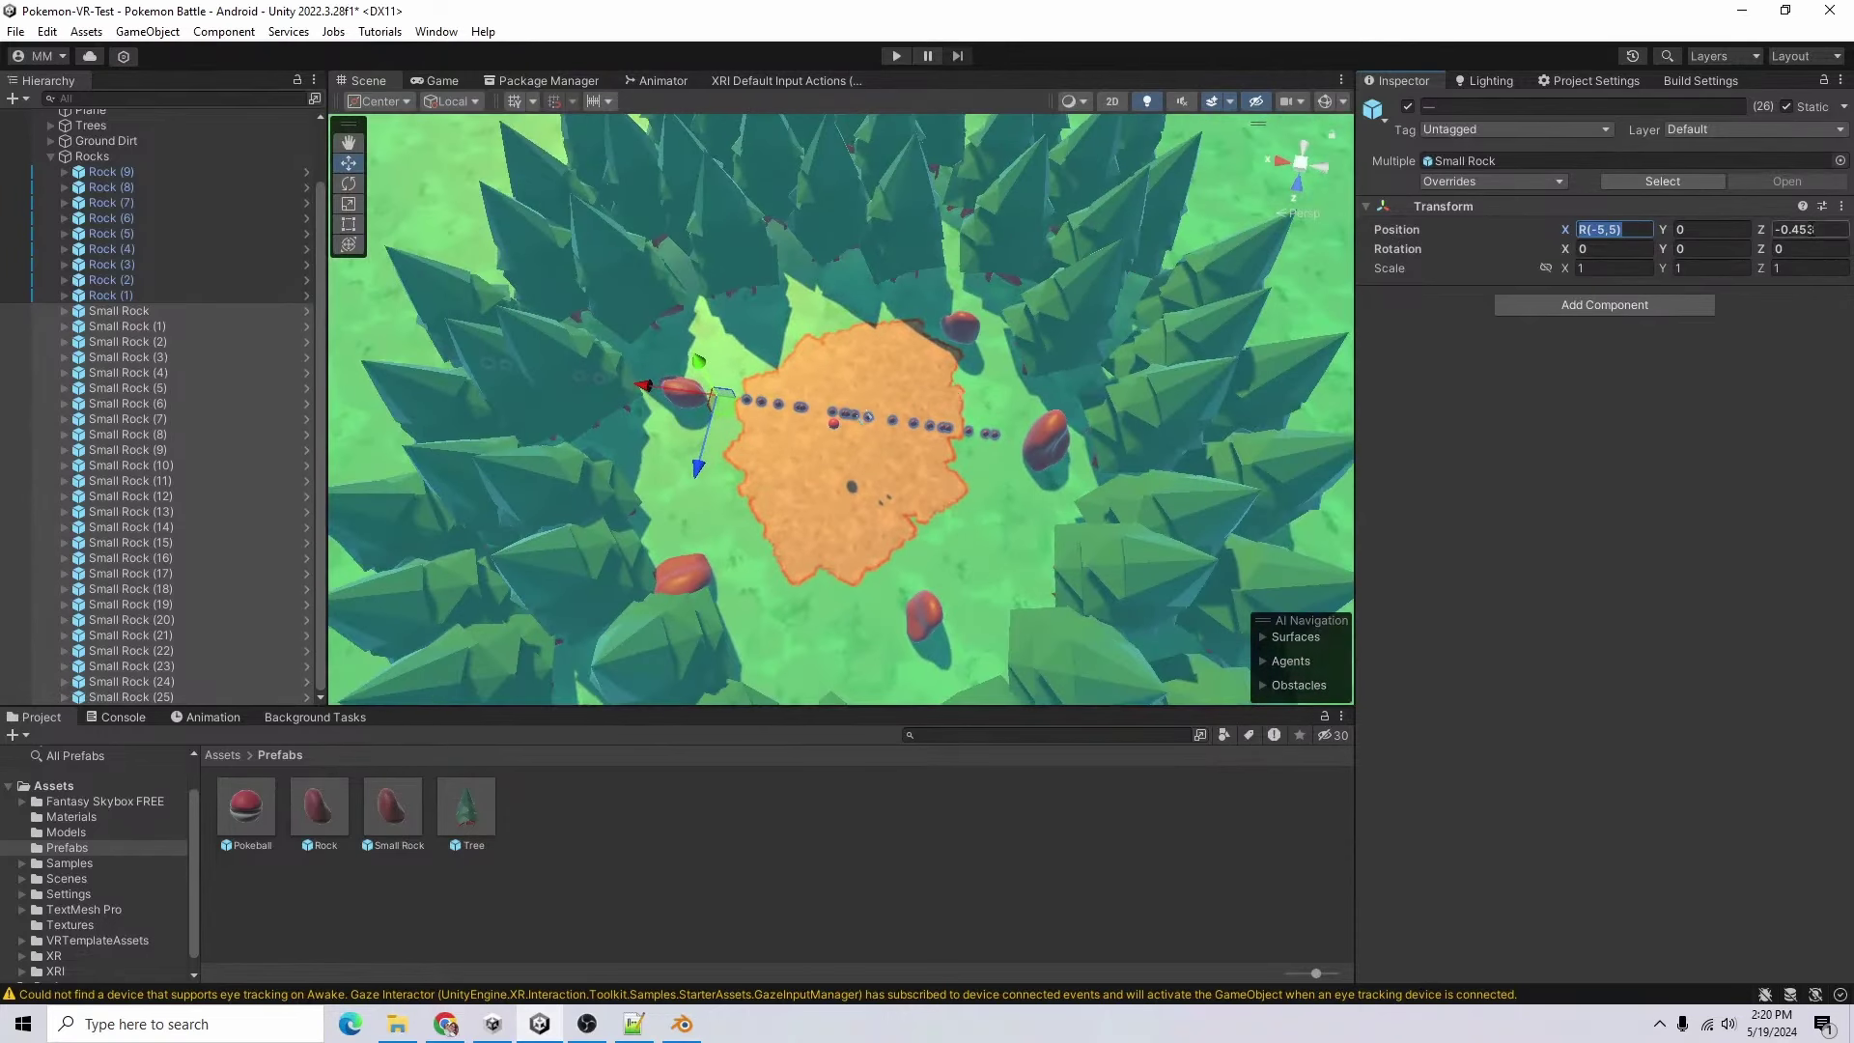
{"action": "left_click", "coordinate": [1805, 229]}
{"action": "key", "text": "ctrl+v"}
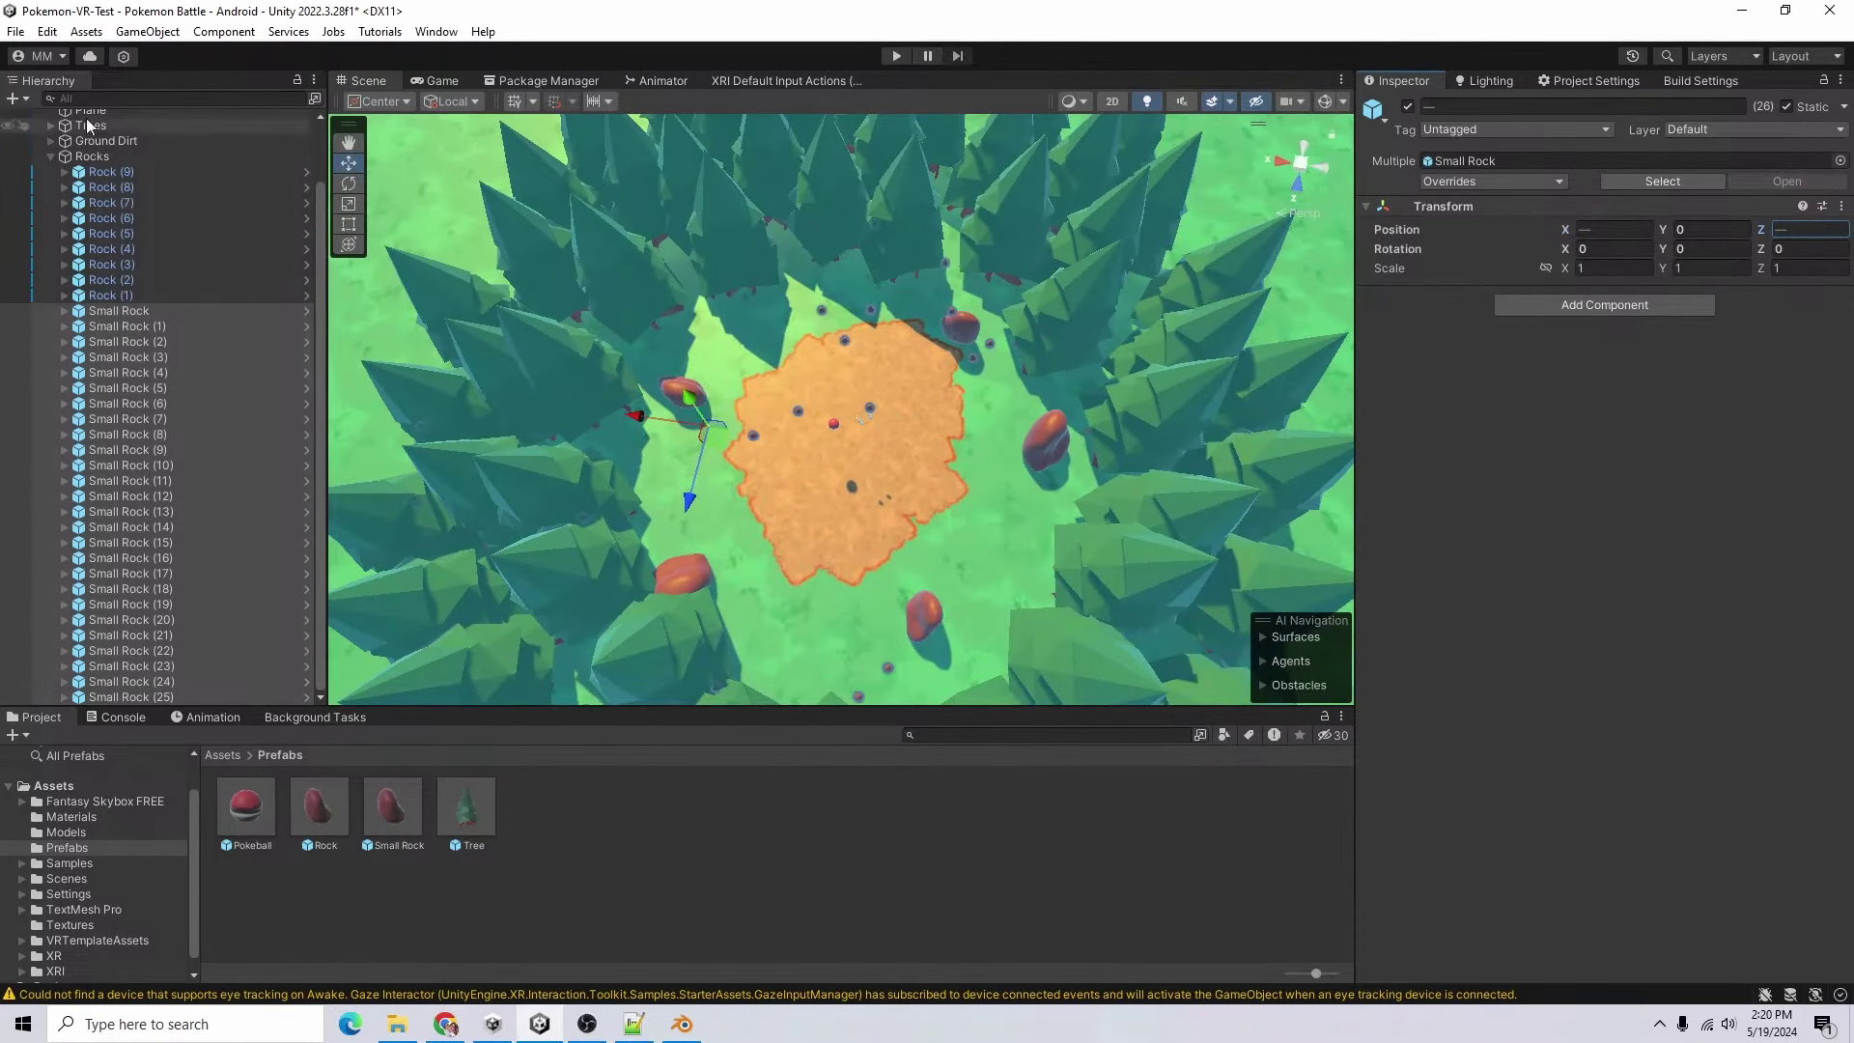
- Collapse the Rocks group, save the scene, and test it in Play mode
{"action": "left_click", "coordinate": [50, 155]}
{"action": "key", "text": "ctrl+s"}
{"action": "key", "text": "ctrl+s"}
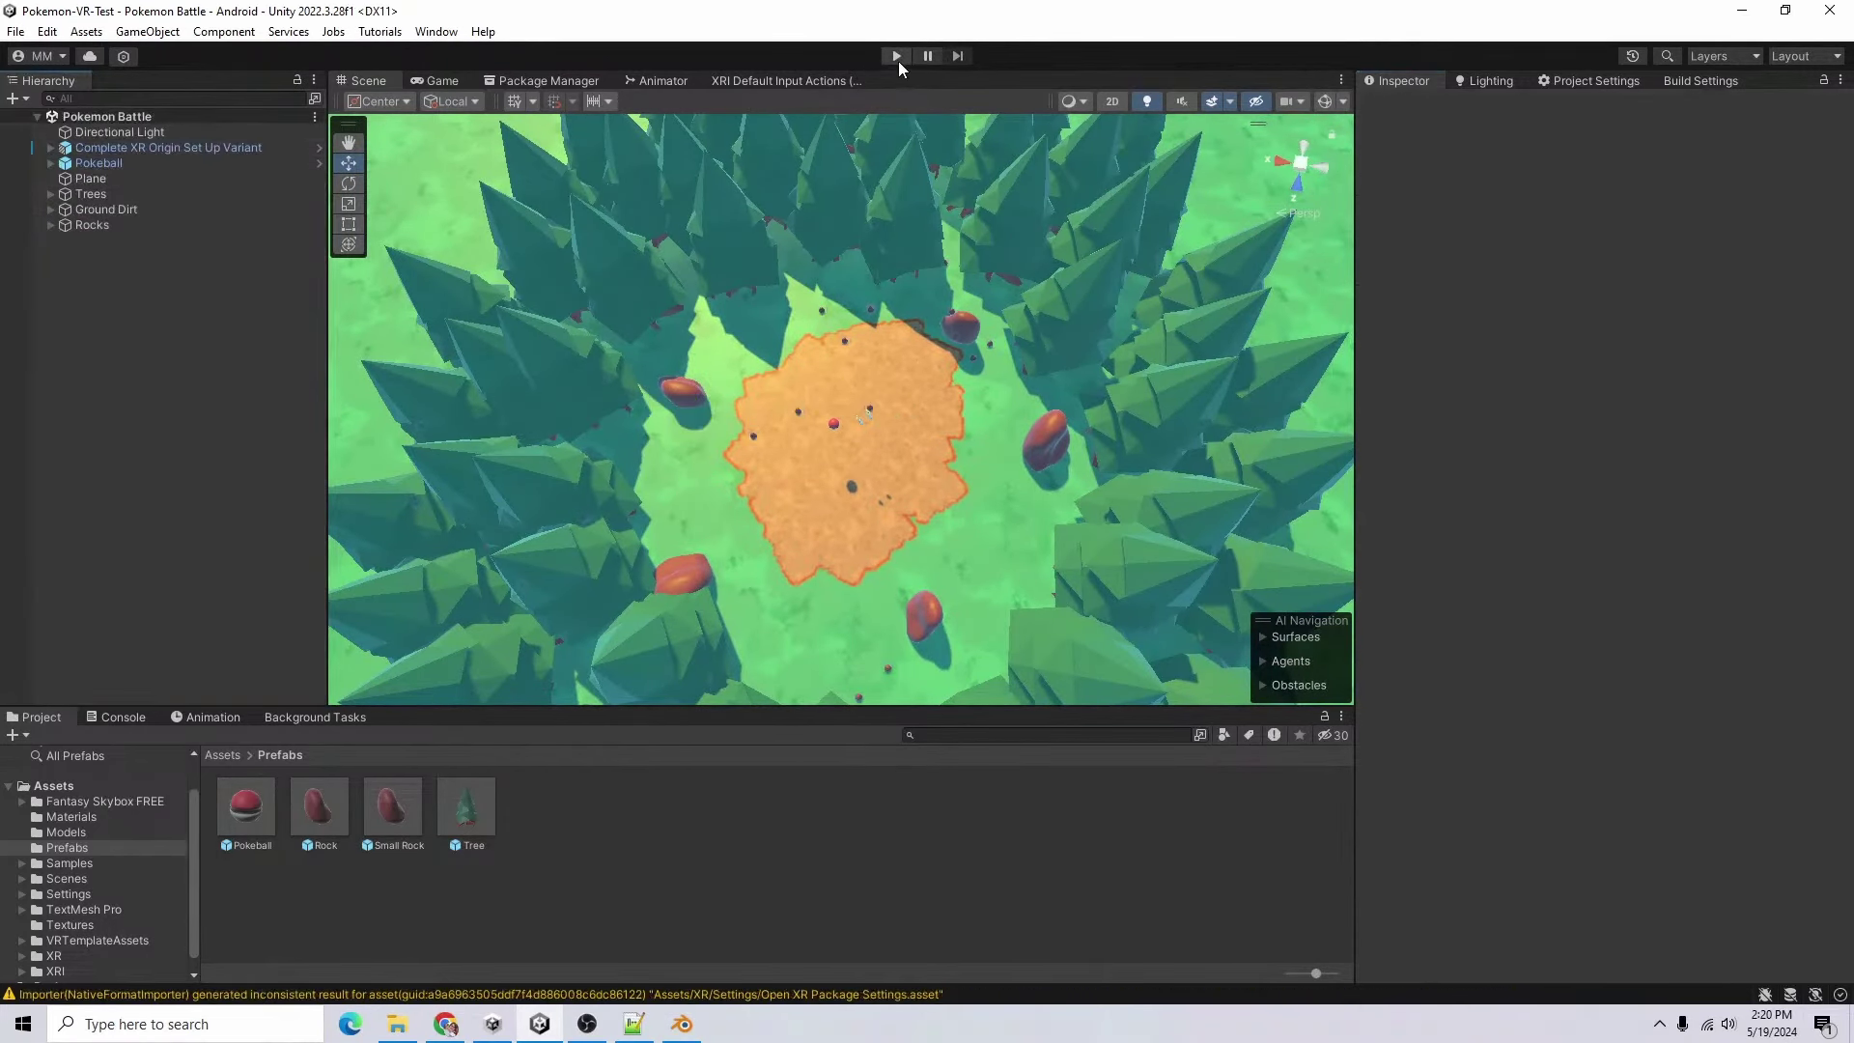
{"action": "left_click", "coordinate": [896, 56]}
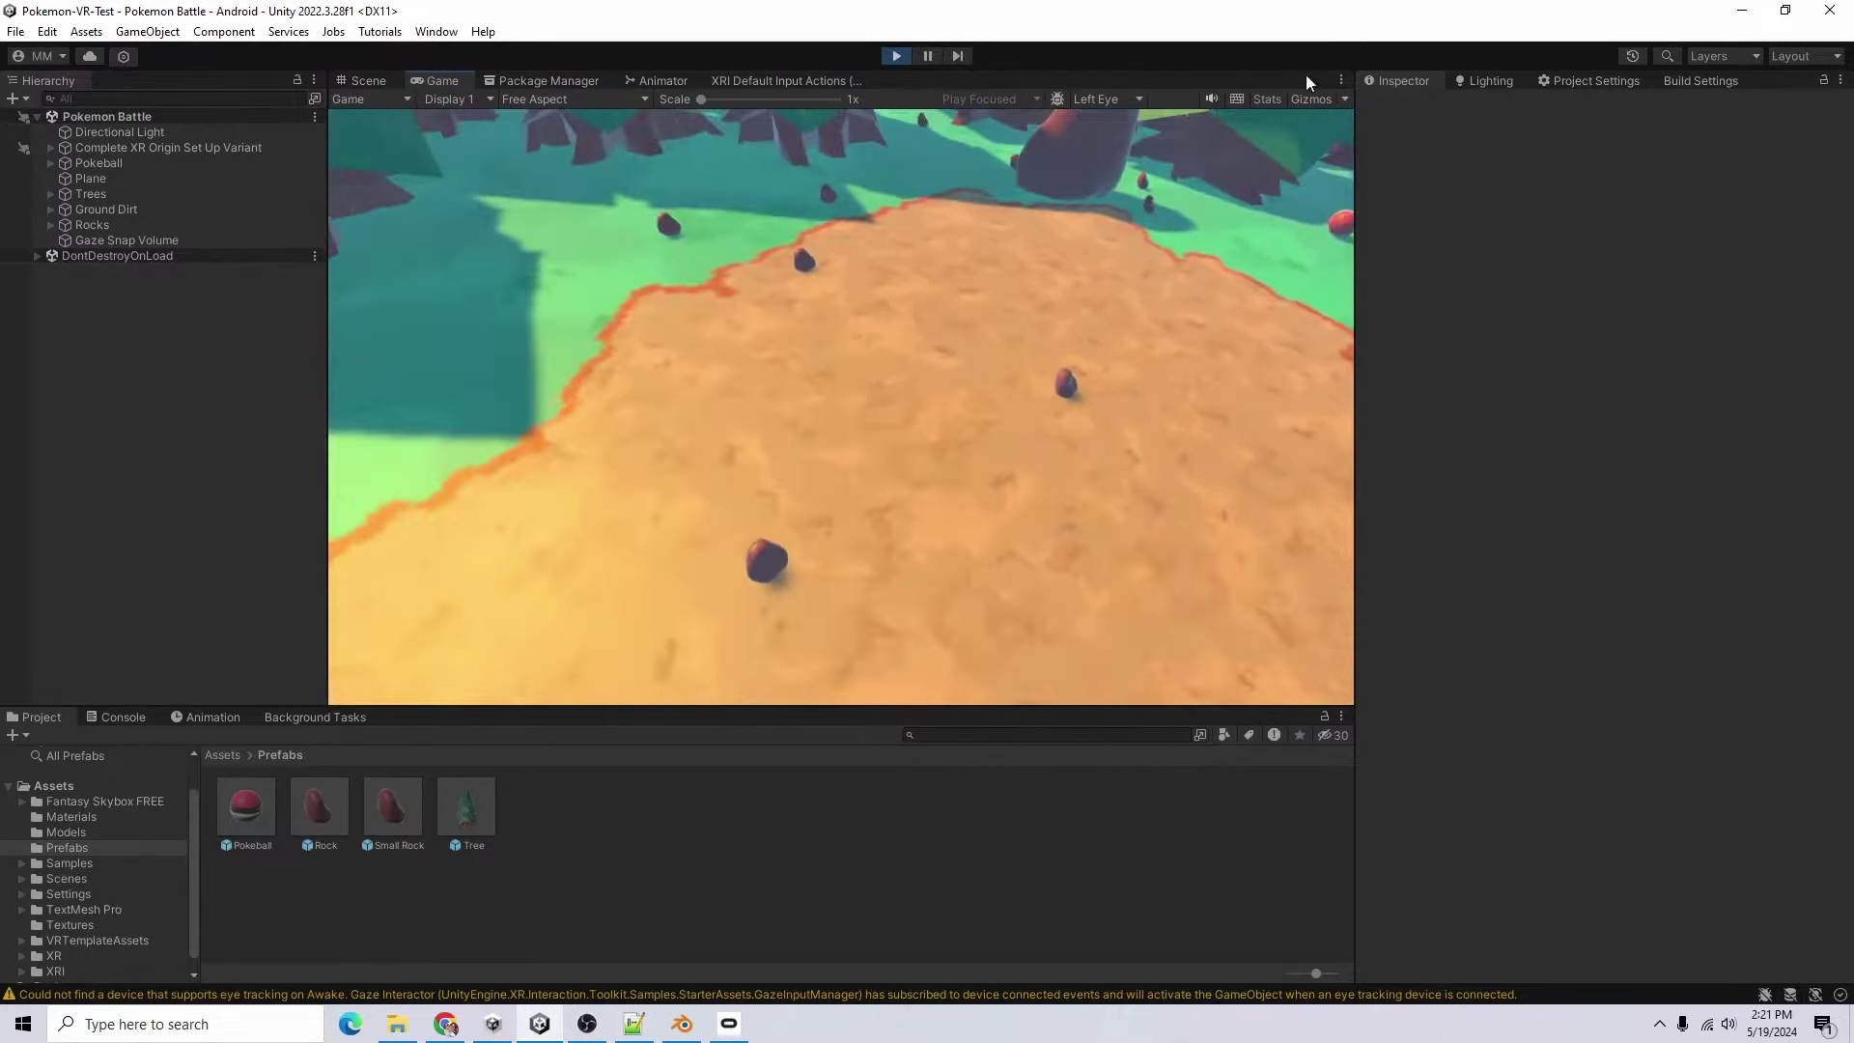
{"action": "left_click", "coordinate": [896, 55]}
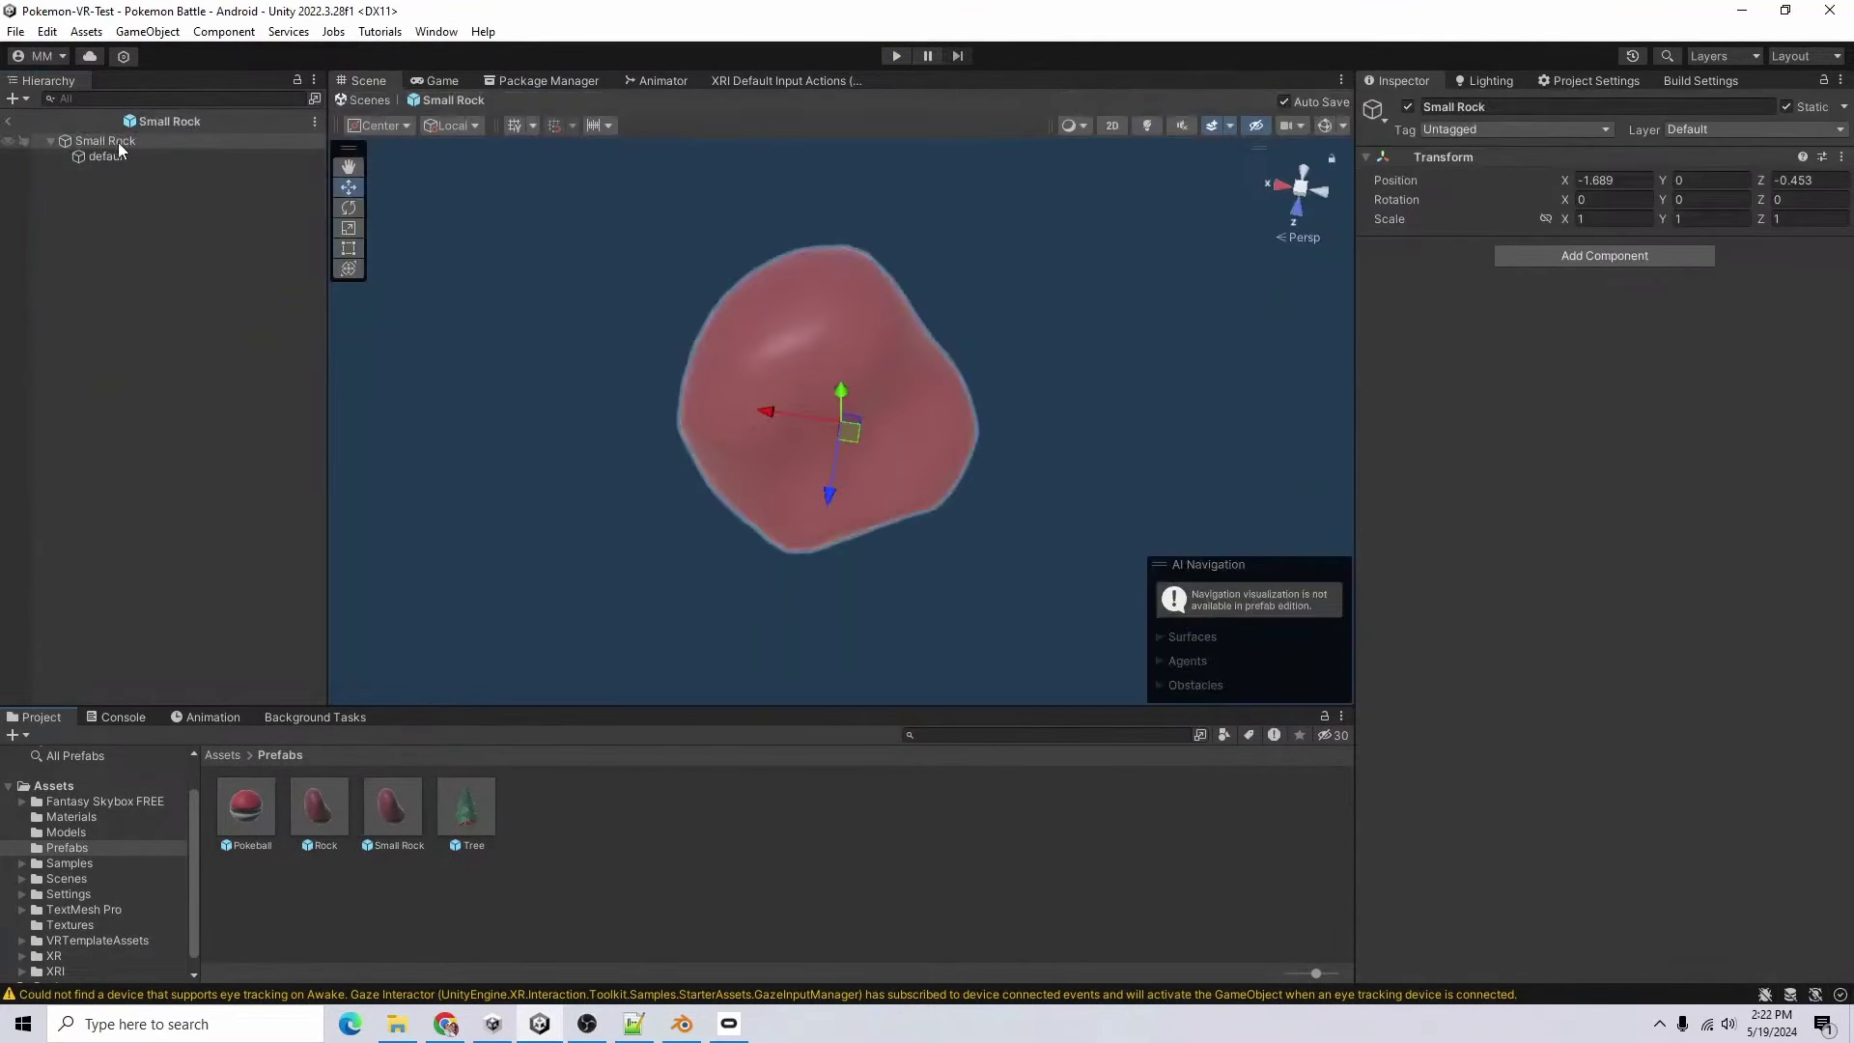
- Remove the Mesh Collider from the default mesh of the Small Rock prefab and return to the scene
{"action": "left_click", "coordinate": [117, 155]}
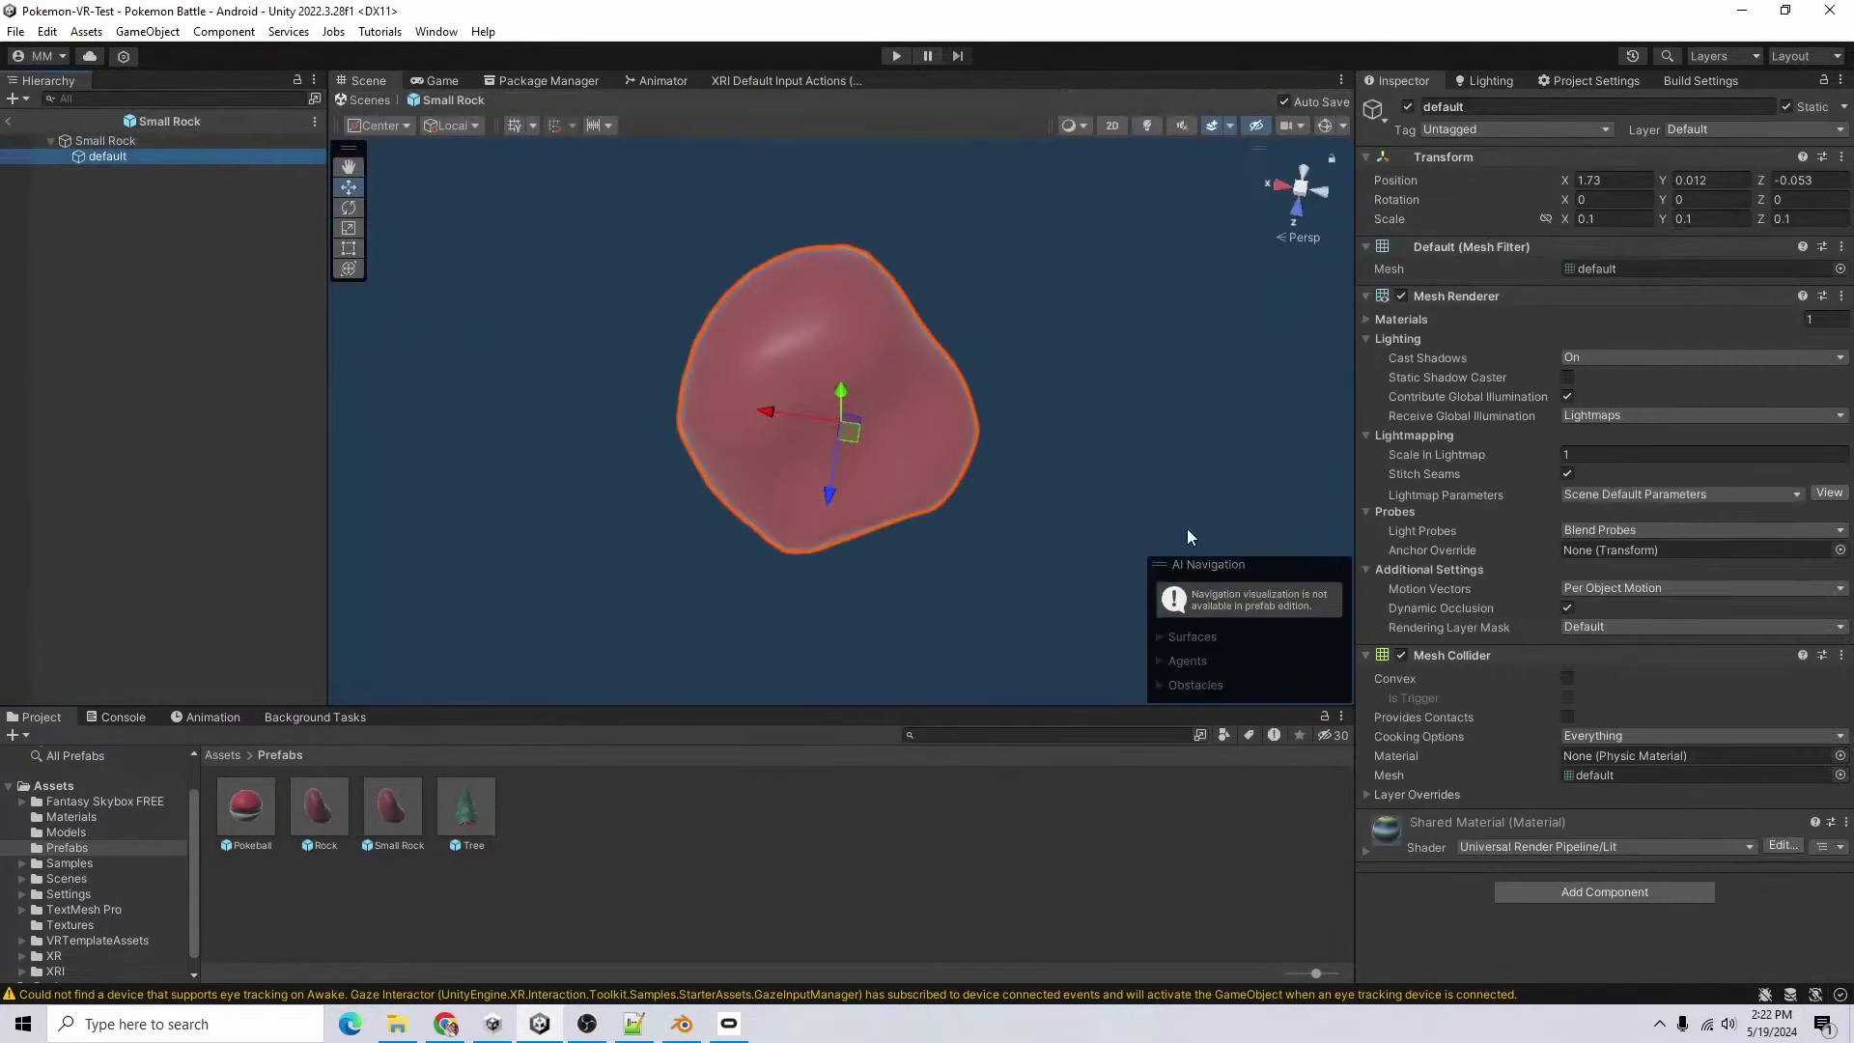
{"action": "right_click", "coordinate": [1470, 657]}
{"action": "left_click", "coordinate": [1619, 695]}
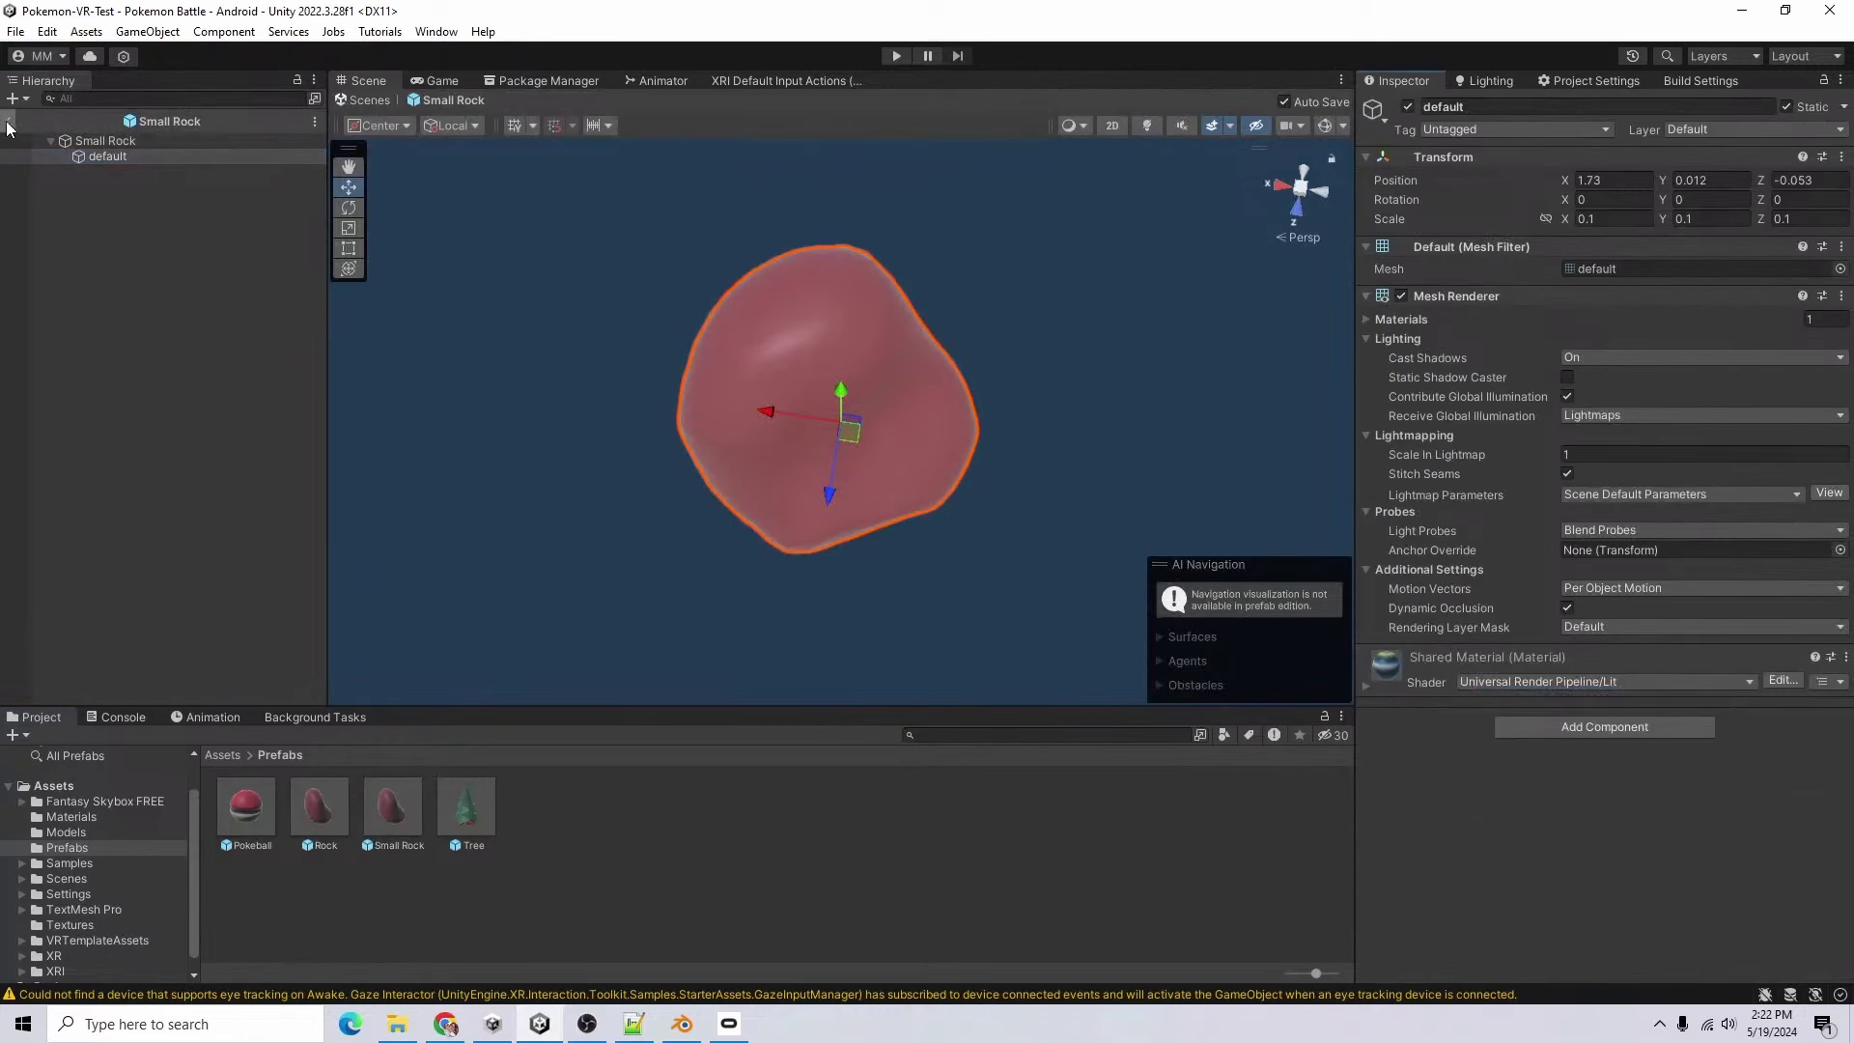
{"action": "left_click", "coordinate": [8, 121]}
- Set the Y position of all the selected small rocks to -0.05
{"action": "left_click", "coordinate": [1726, 229]}
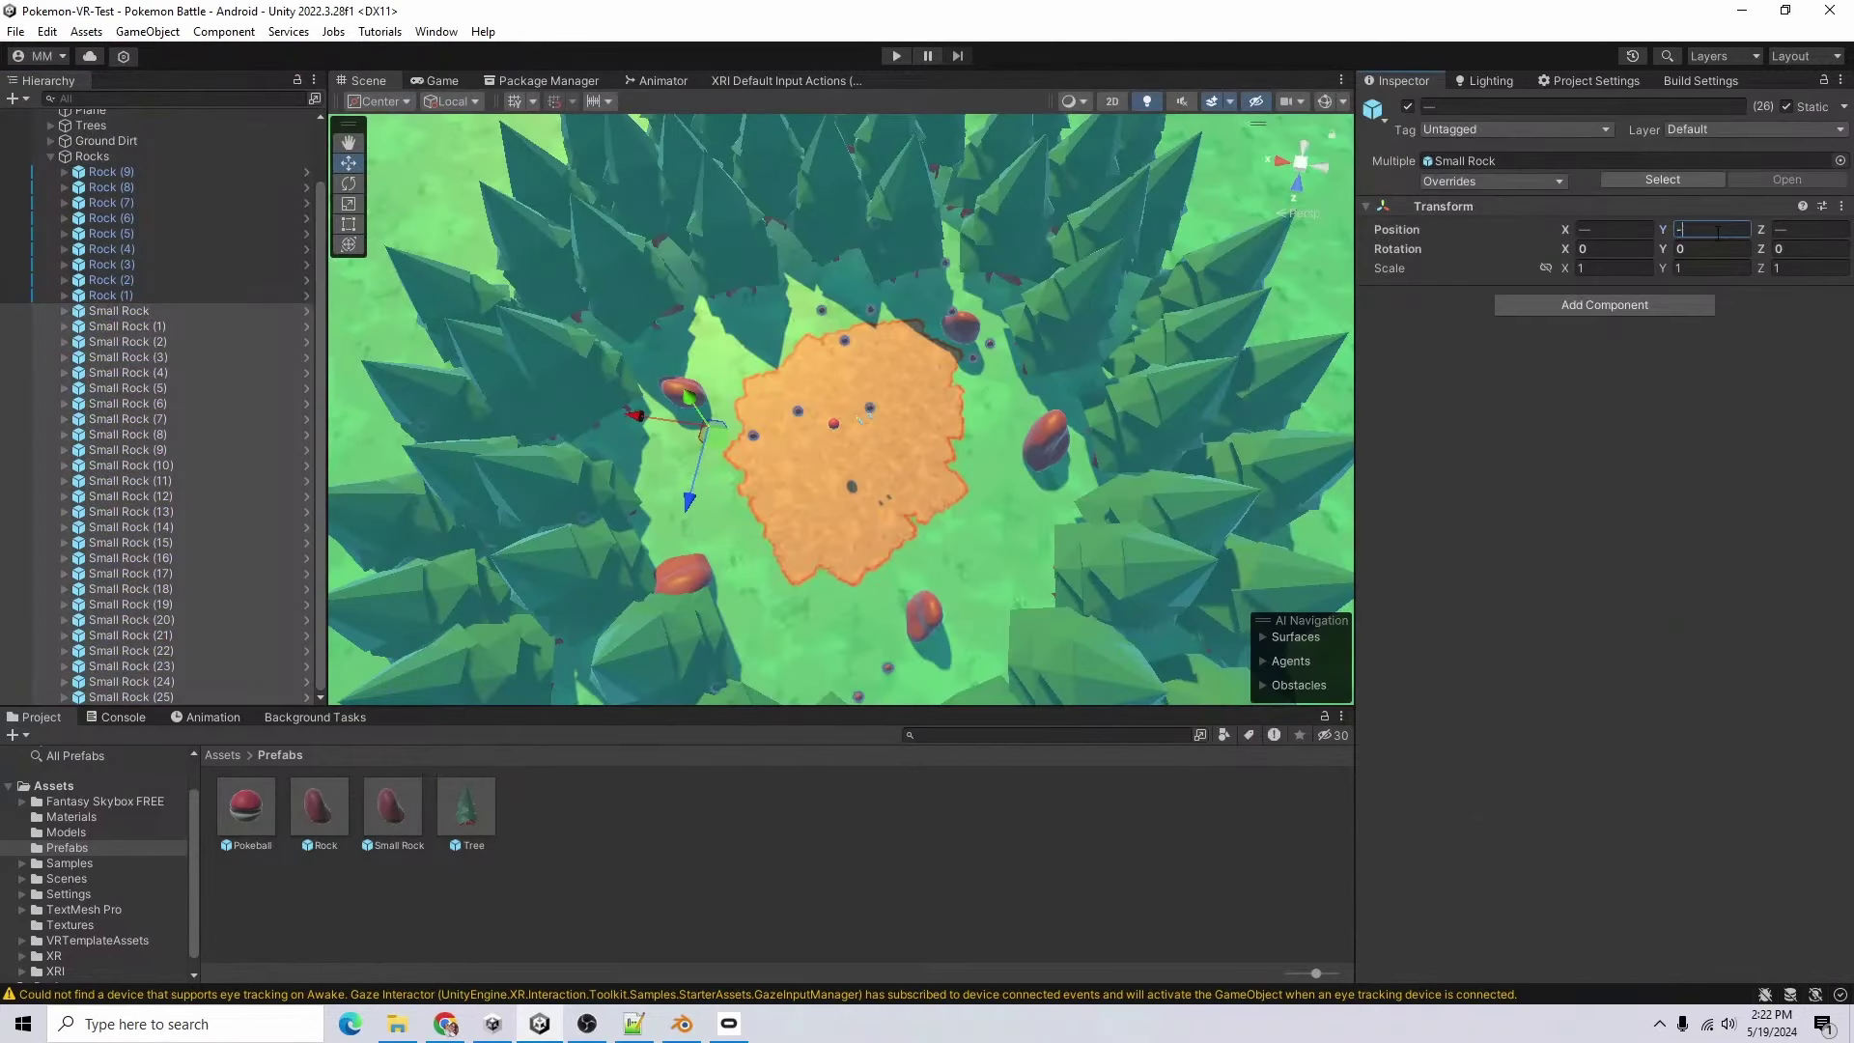
{"action": "type", "text": "-.05"}
{"action": "key", "text": "Return"}
- Randomize the Y and Z rotation of the selected small rocks with R(0,360)
{"action": "left_click", "coordinate": [1712, 249]}
{"action": "type", "text": "R("}
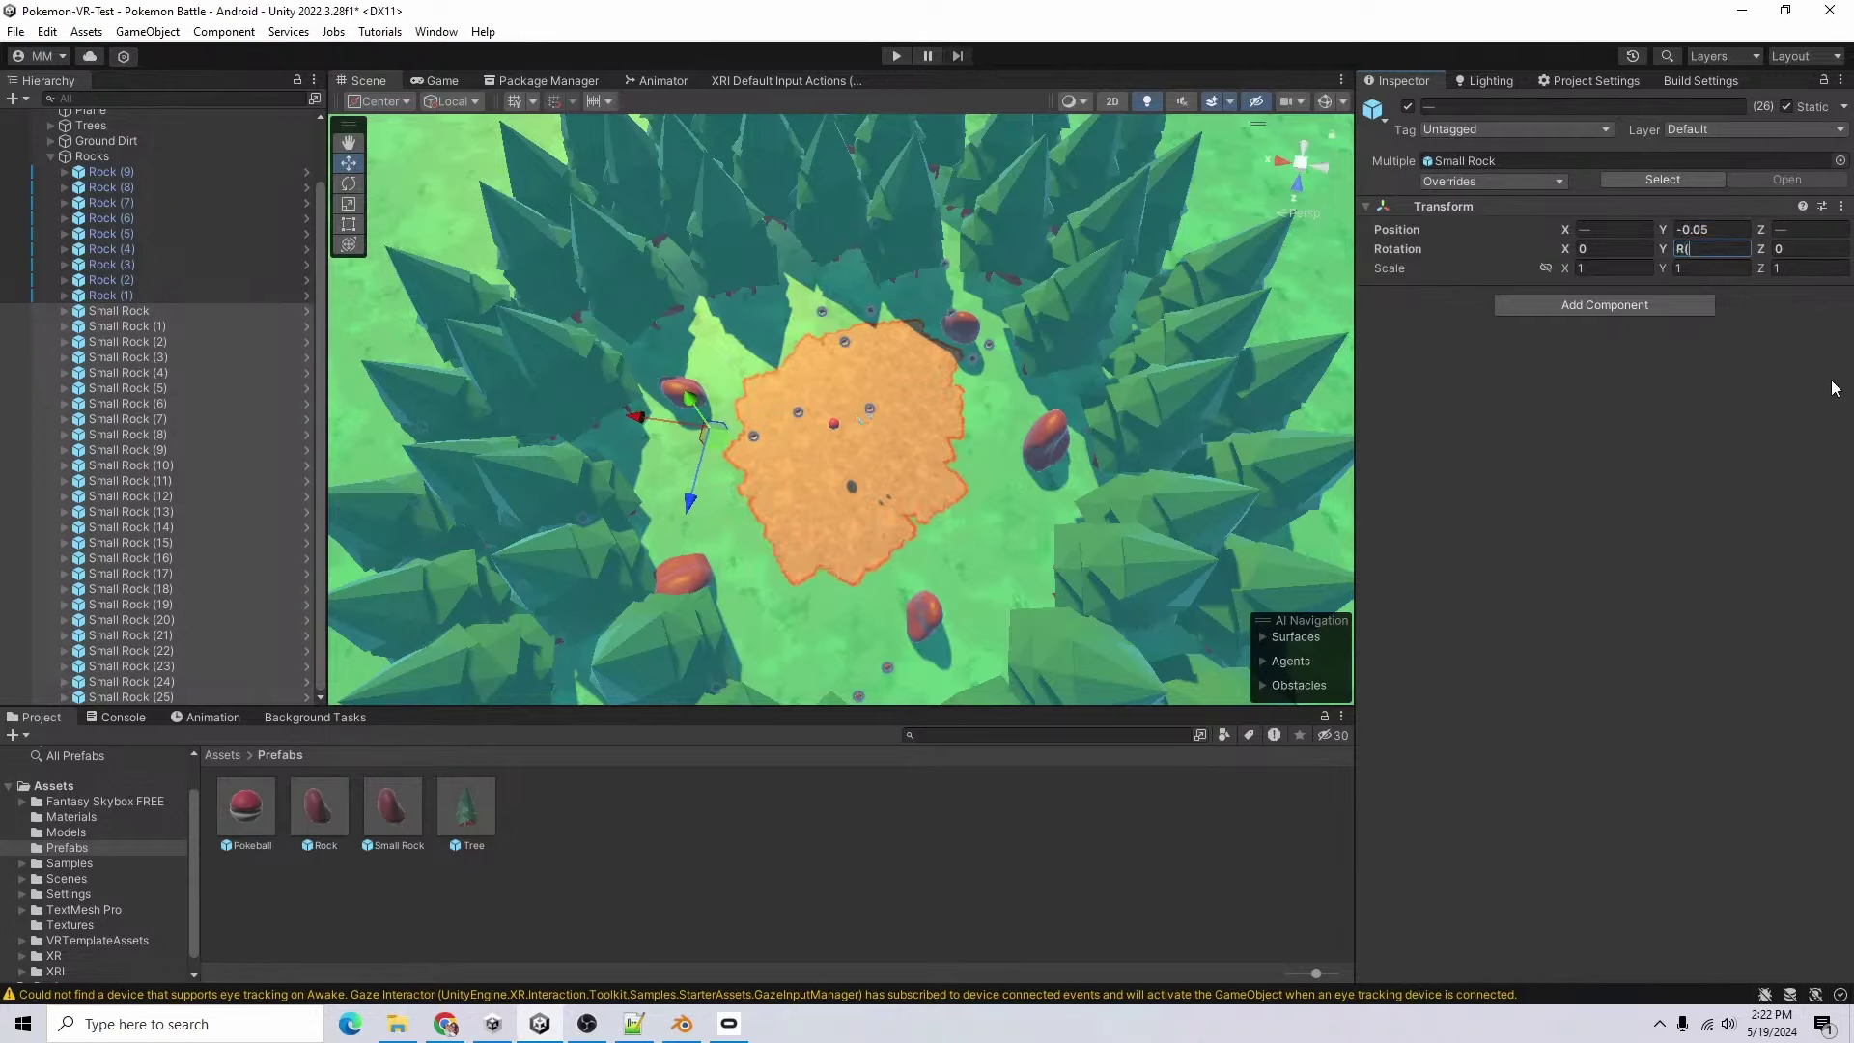
{"action": "type", "text": "0,360)"}
{"action": "key", "text": "Return"}
{"action": "left_click", "coordinate": [1823, 248]}
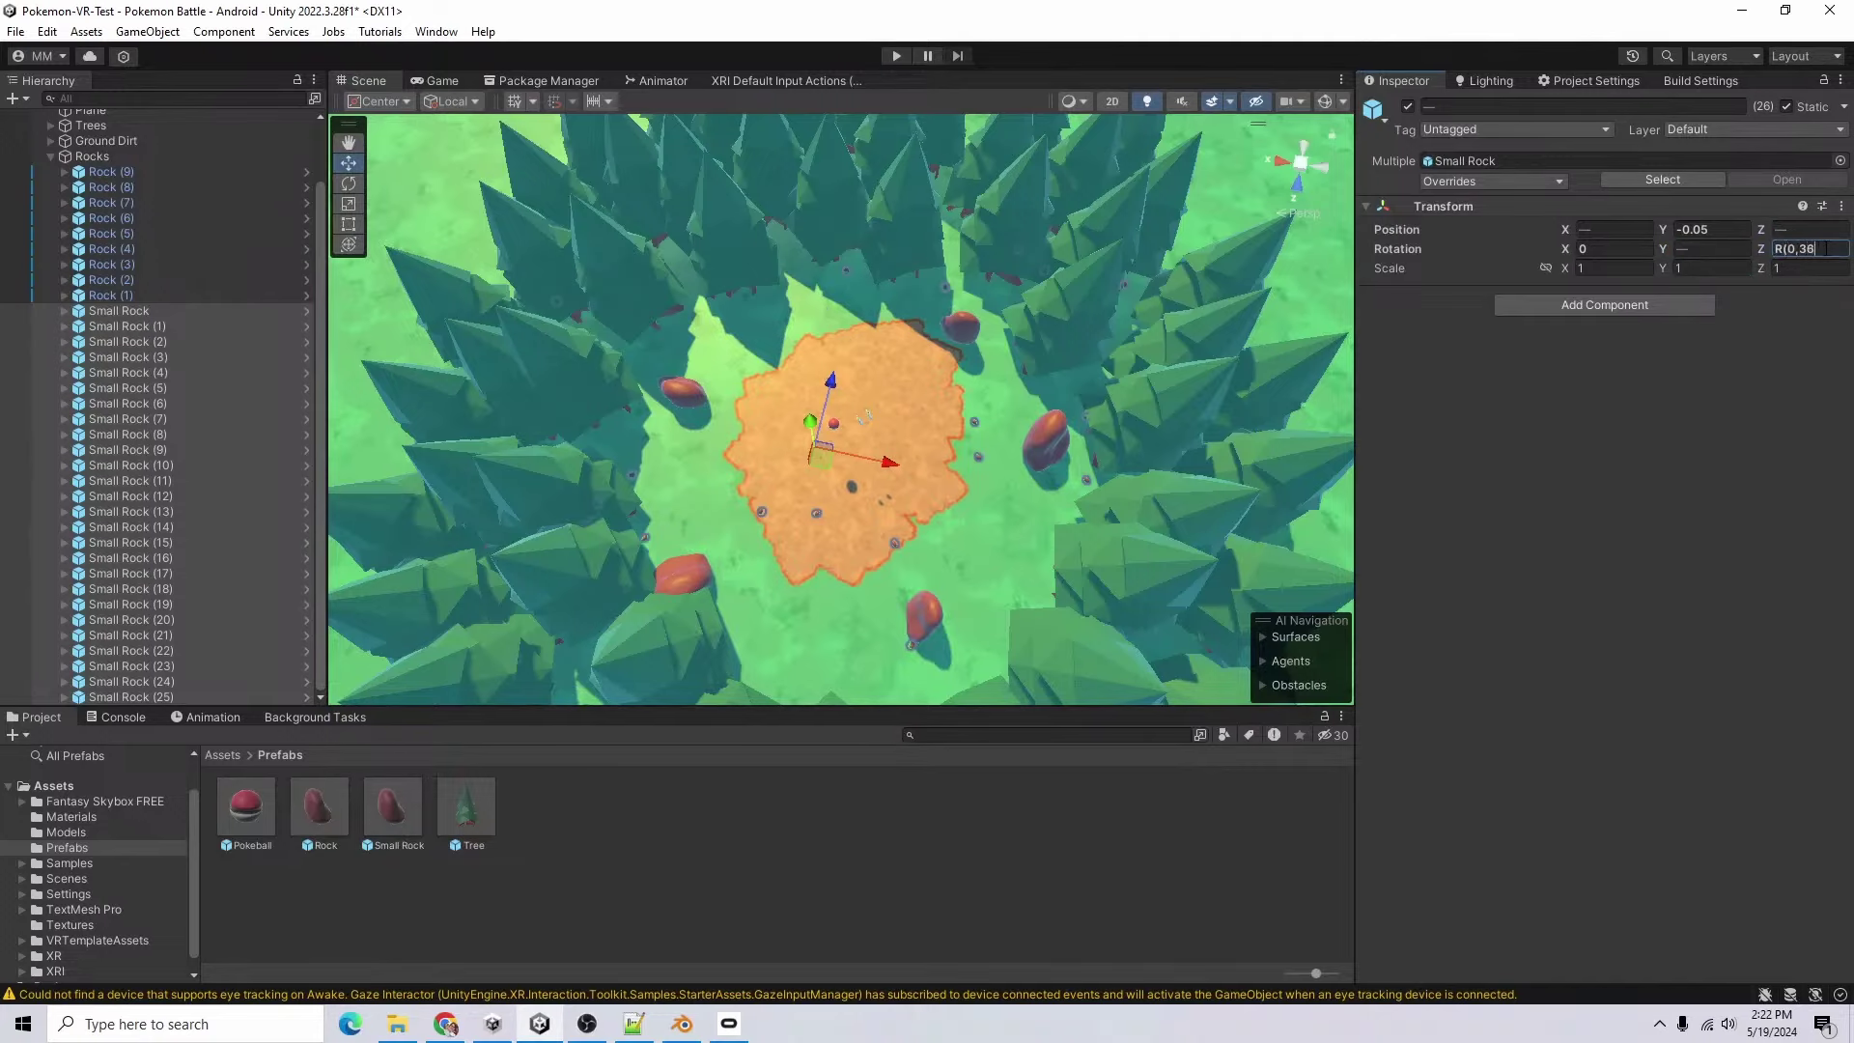
{"action": "type", "text": "R(0,360"}
{"action": "type", "text": ")"}
{"action": "key", "text": "Return"}
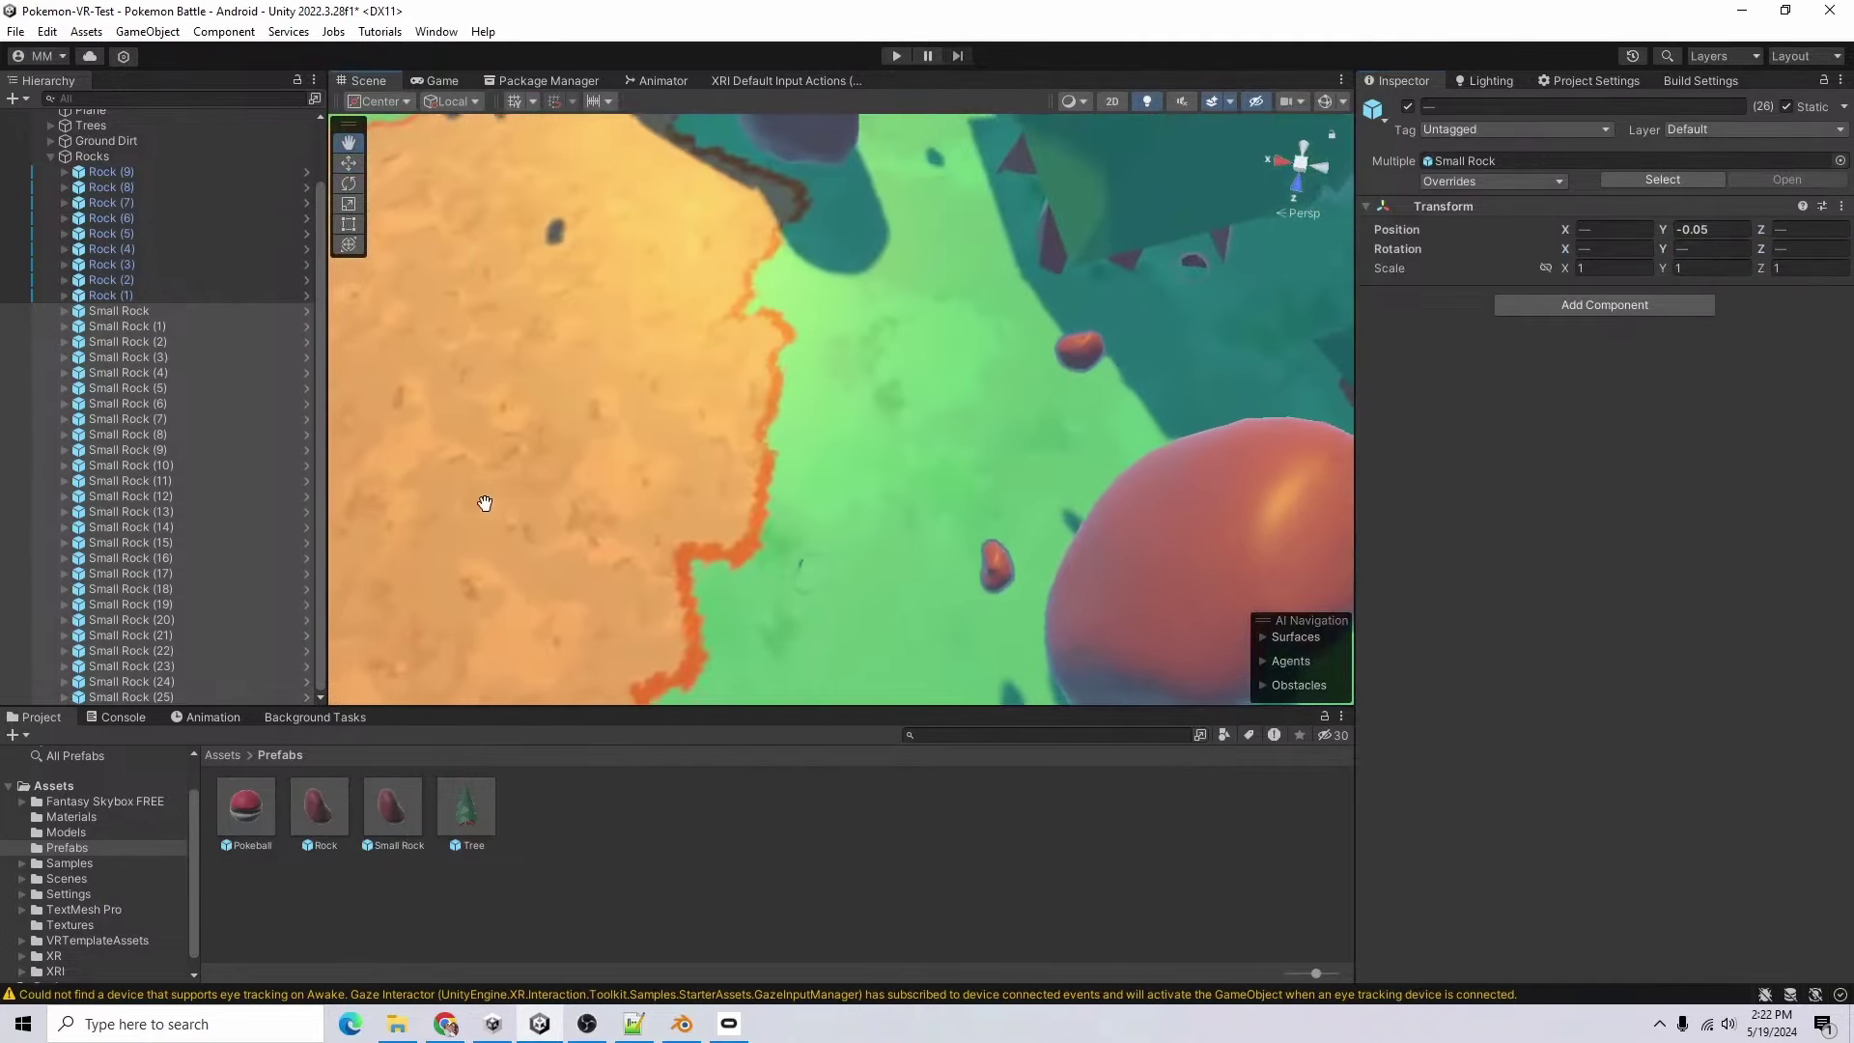
- Try tilting the large rock Rock (3) with the Rotate tool
{"action": "left_click_drag", "start_coordinate": [484, 501], "coordinate": [1188, 290], "text": "alt"}
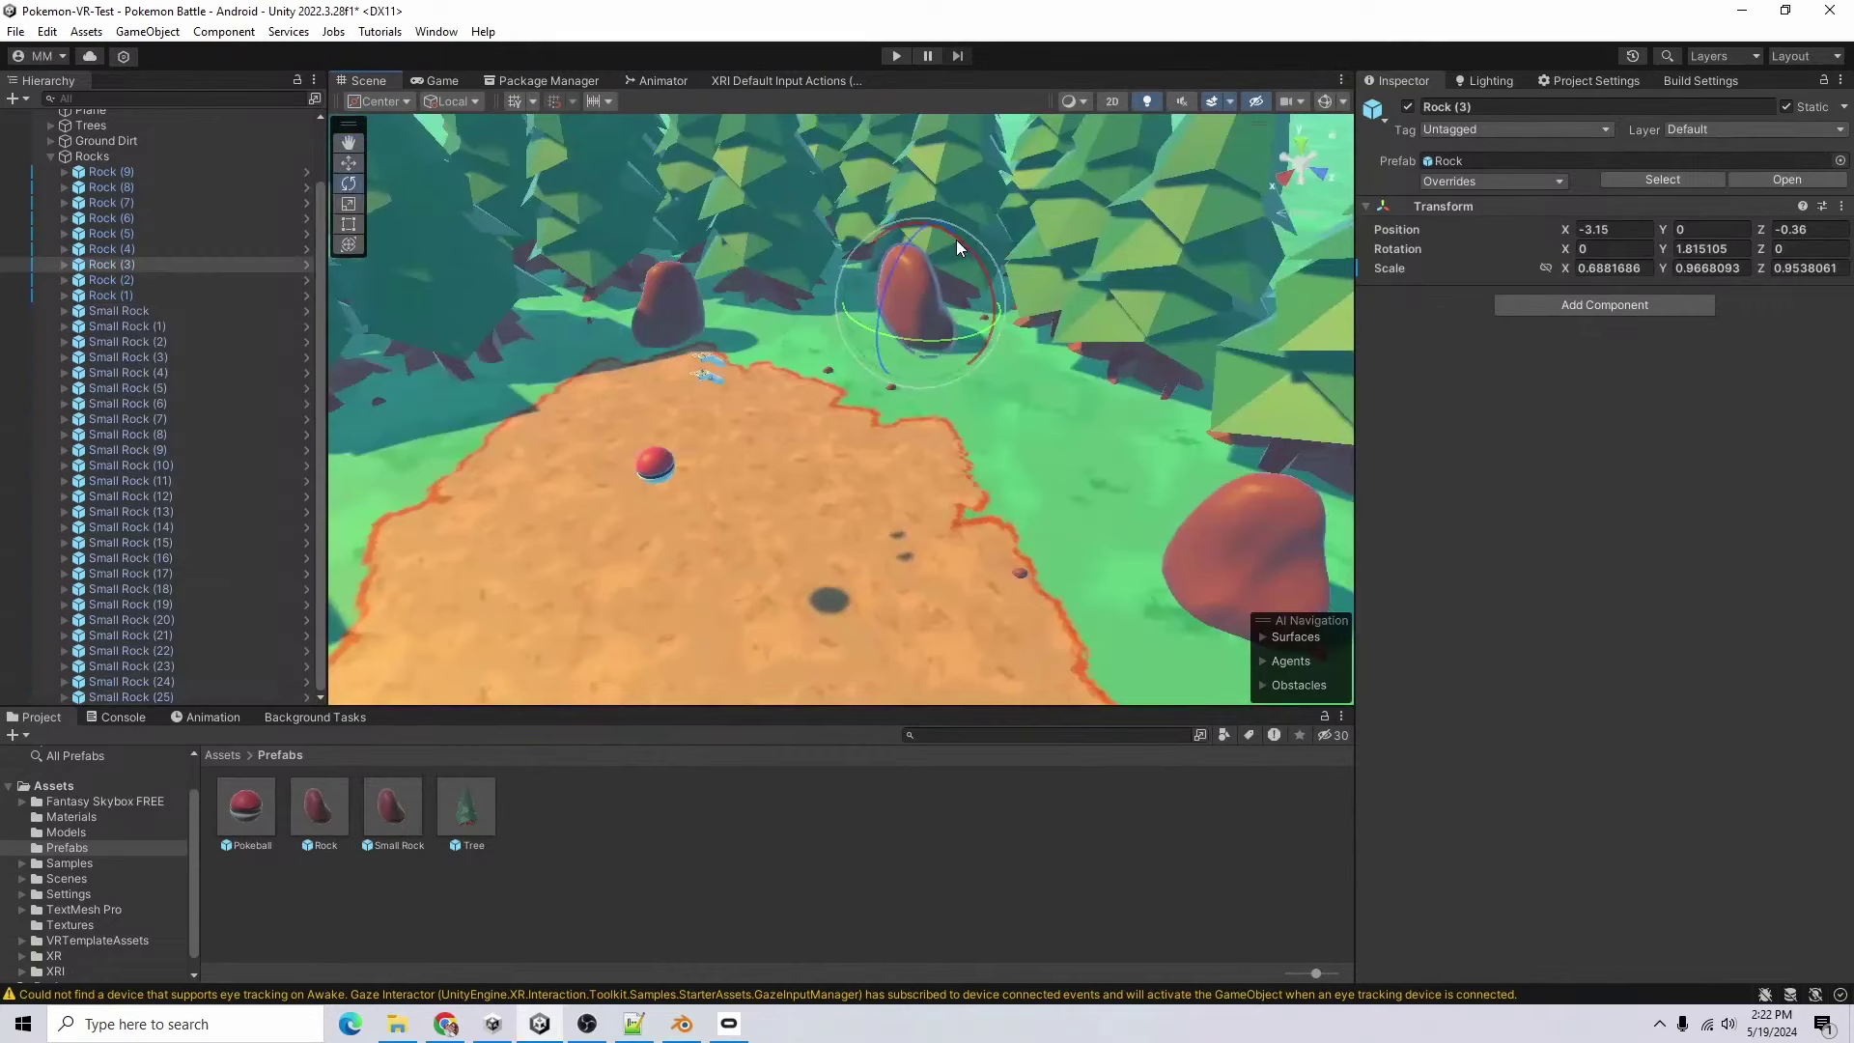
{"action": "left_click_drag", "start_coordinate": [956, 239], "coordinate": [971, 344]}
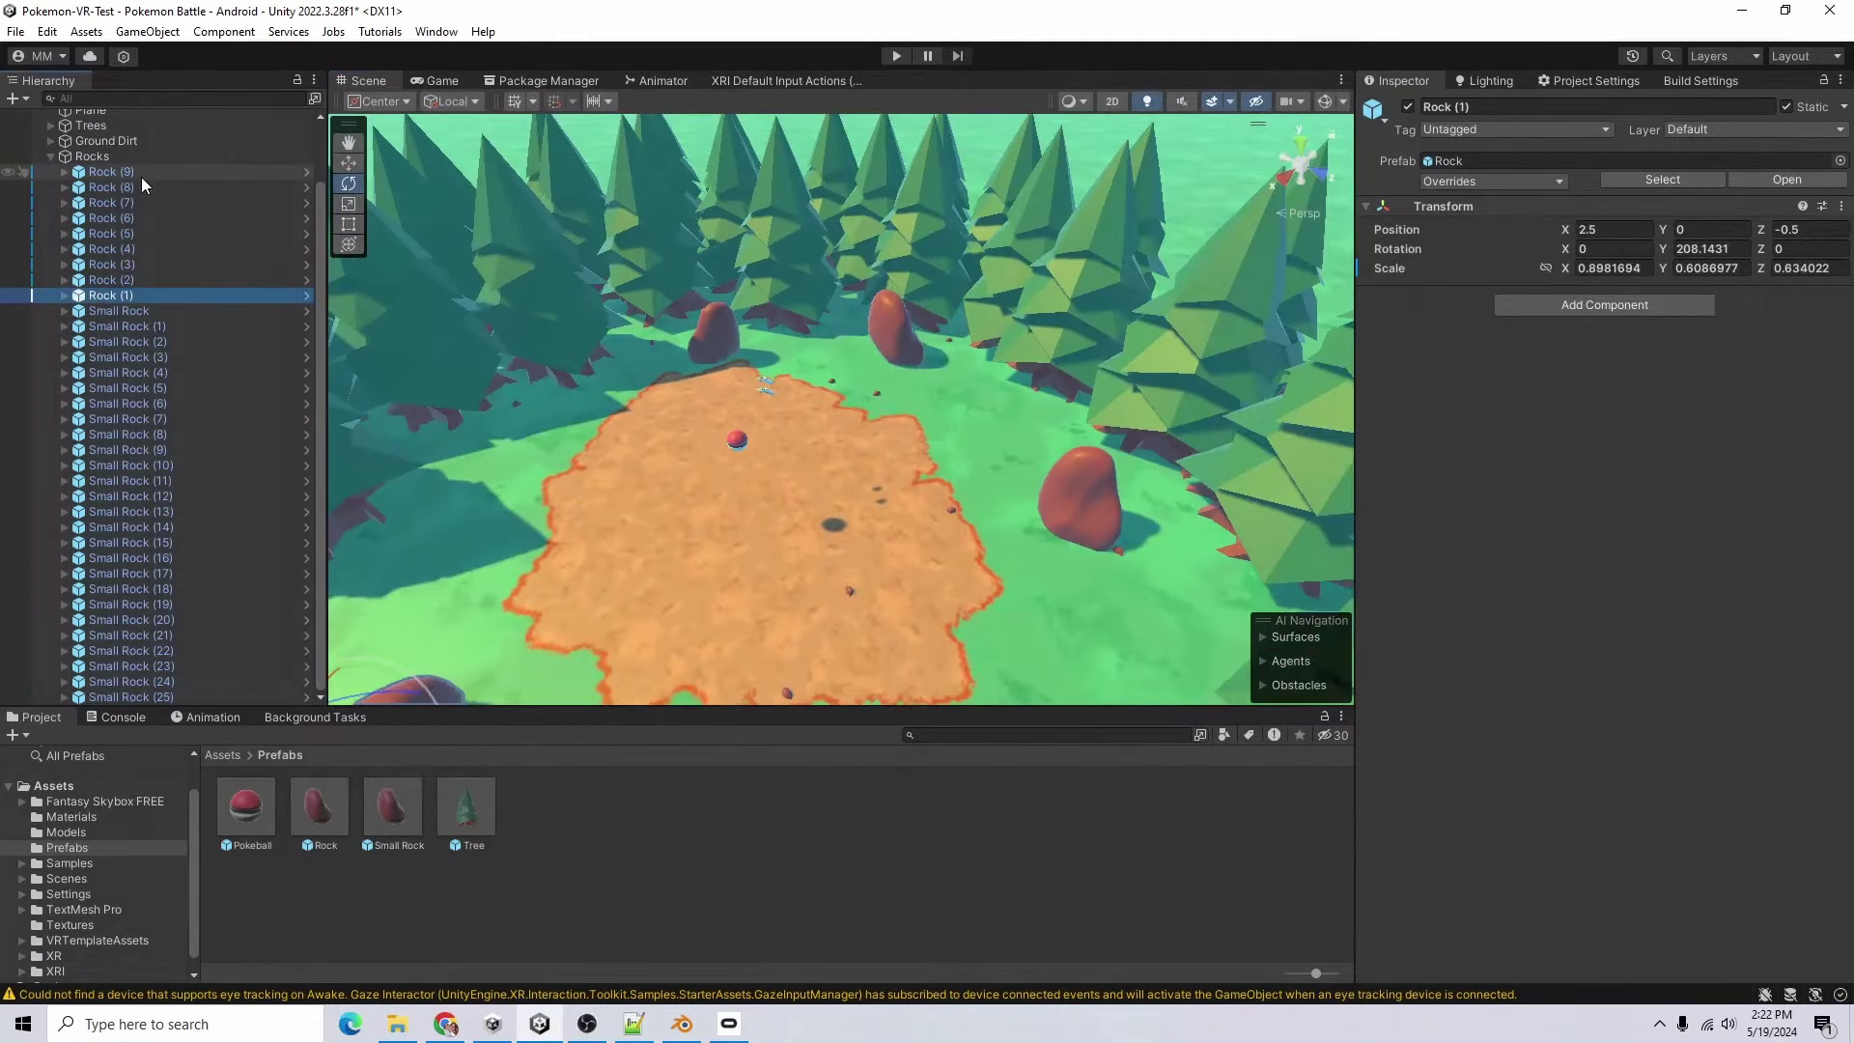
- Select Rock (1) through Rock (9) and randomize their Y scale with R(0,1)
{"action": "left_click", "coordinate": [157, 174], "text": "shift"}
{"action": "left_click", "coordinate": [1709, 267]}
{"action": "type", "text": "R(0"}
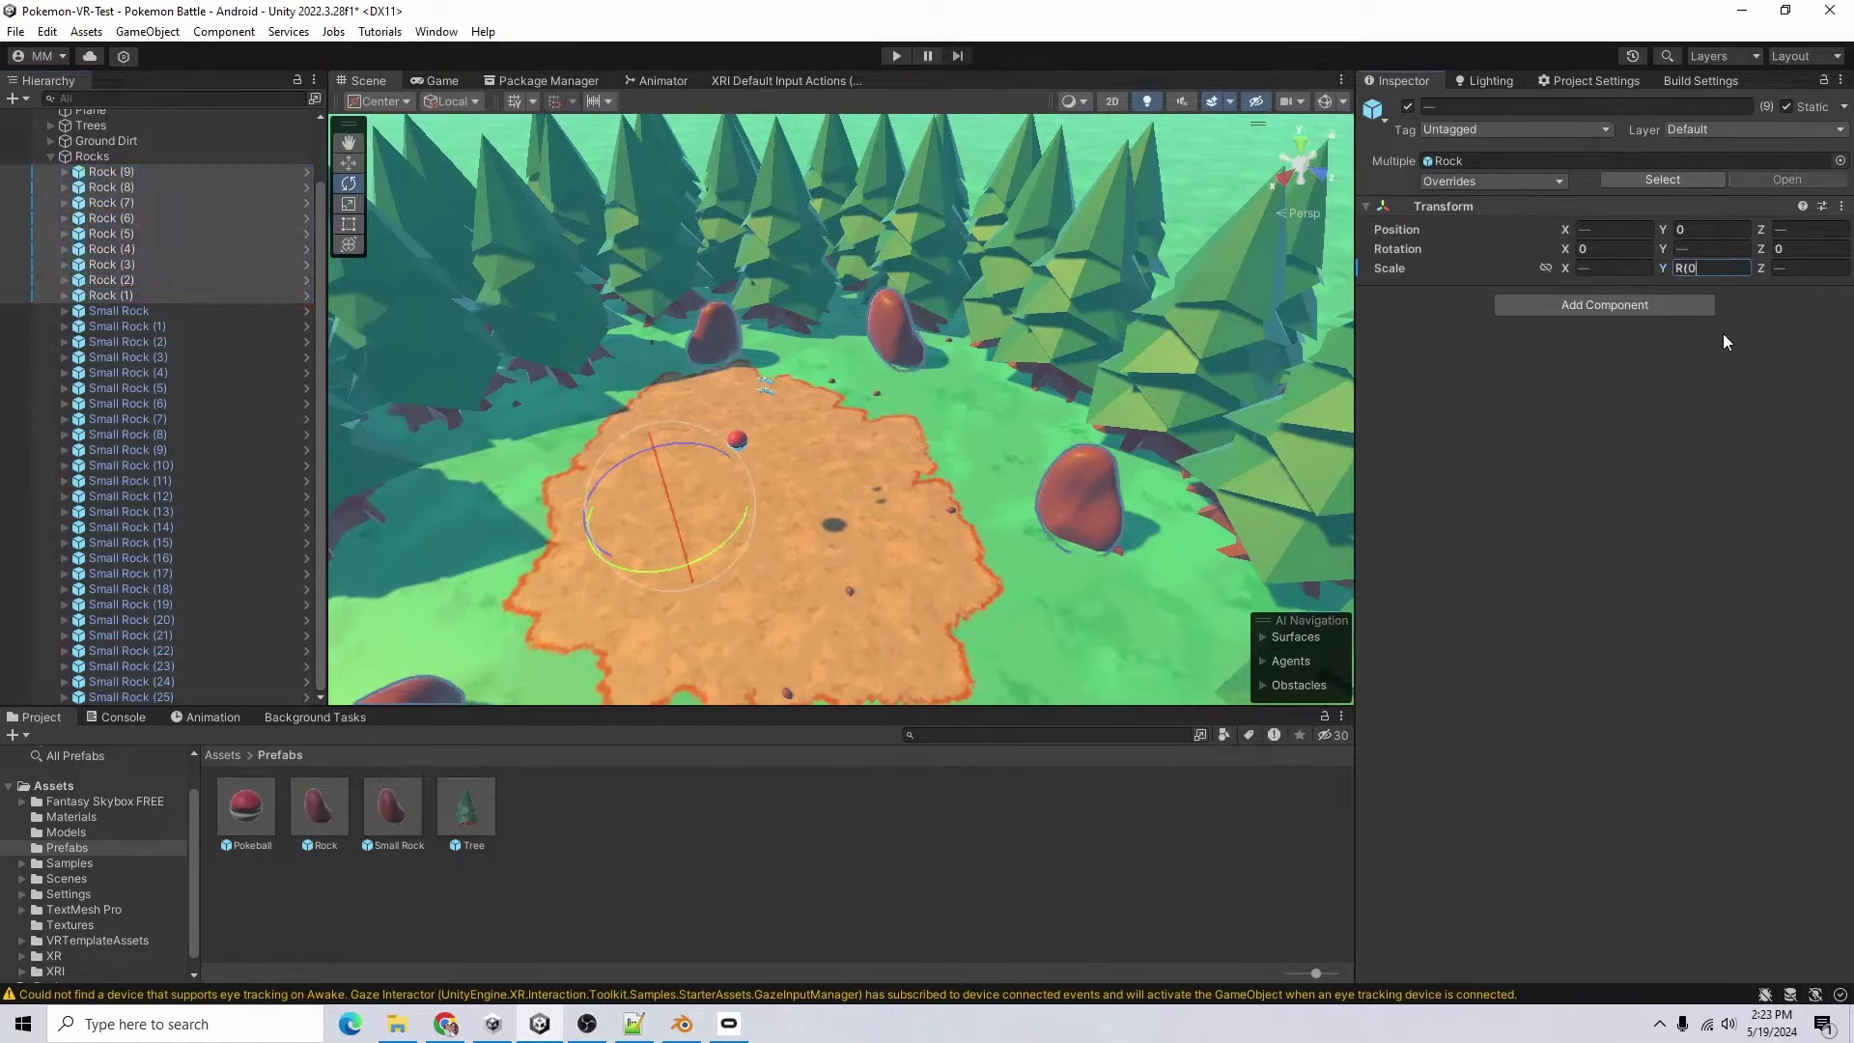
{"action": "type", "text": ",1)"}
{"action": "key", "text": "Return"}
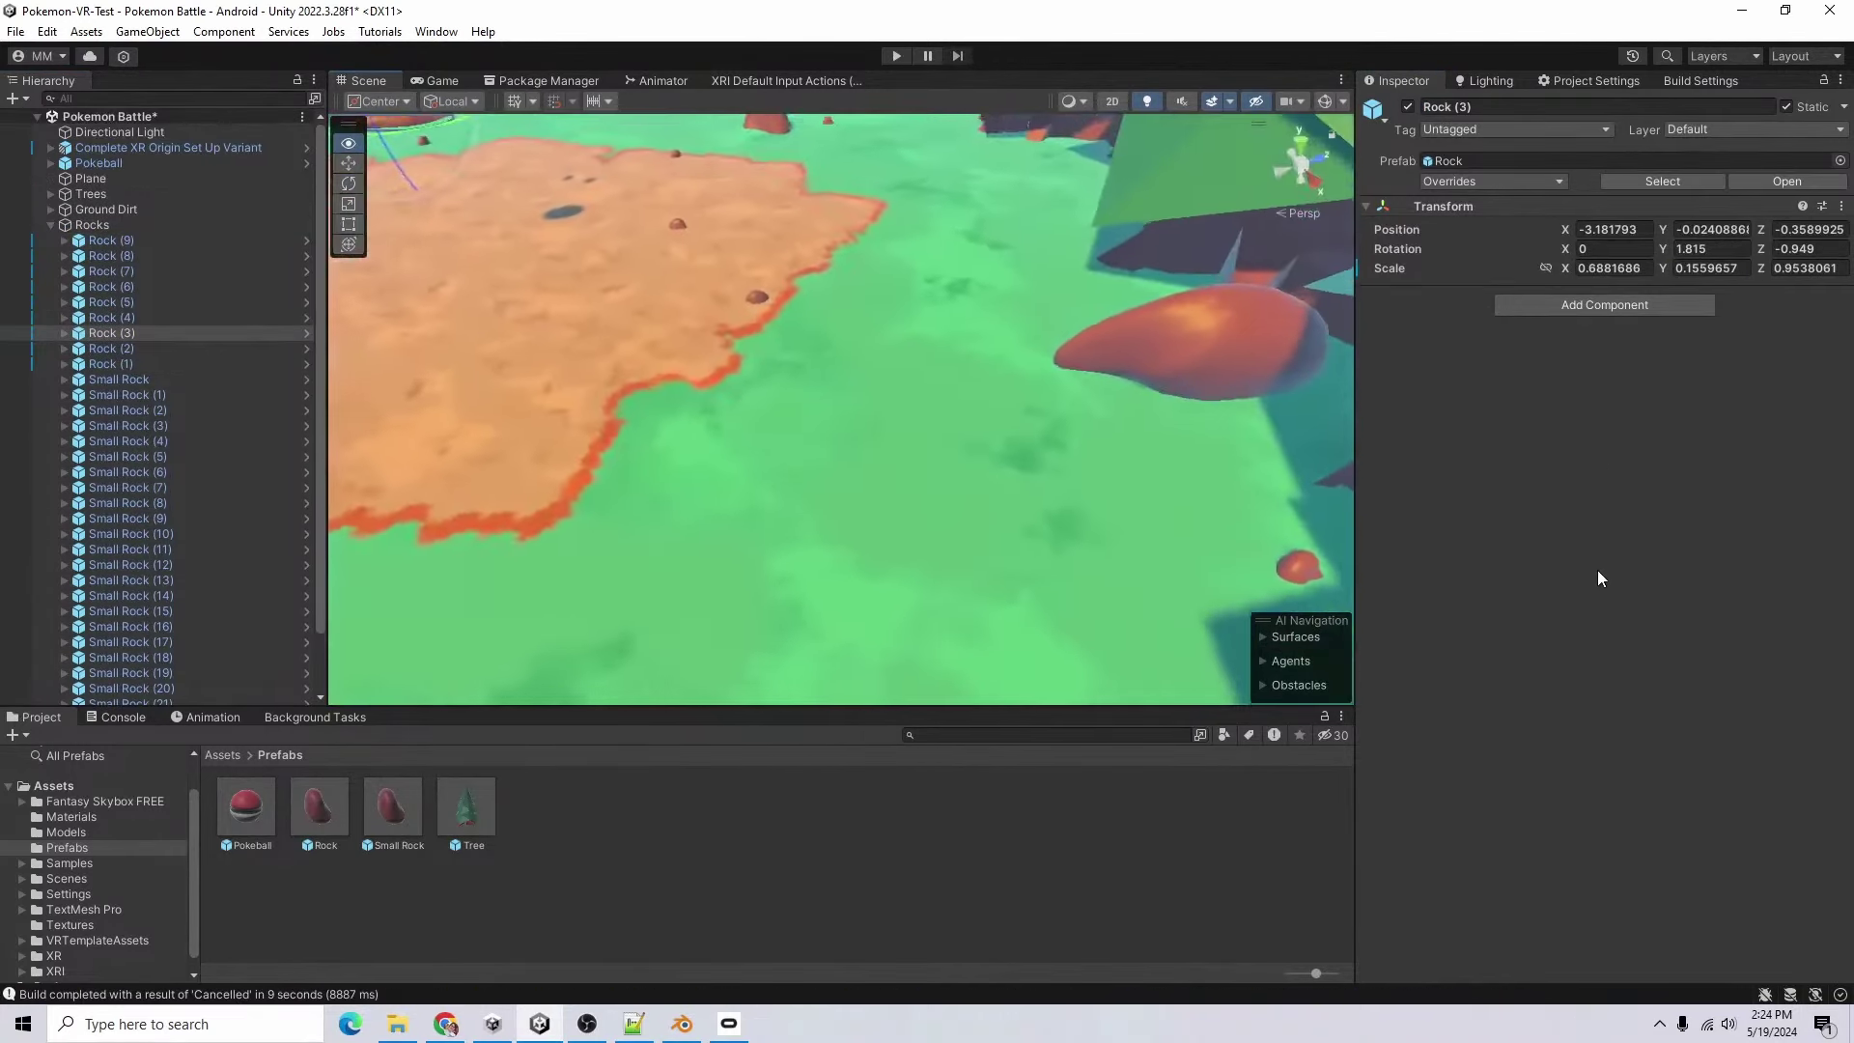
- Delete every small rock, from Small Rock to Small Rock (25), and collapse the Rocks group
{"action": "left_click_drag", "start_coordinate": [1597, 570], "coordinate": [1569, 656], "text": "alt"}
{"action": "middle_click_drag", "start_coordinate": [698, 430], "coordinate": [1522, 807]}
{"action": "left_click_drag", "start_coordinate": [1104, 649], "coordinate": [1440, 620], "text": "alt"}
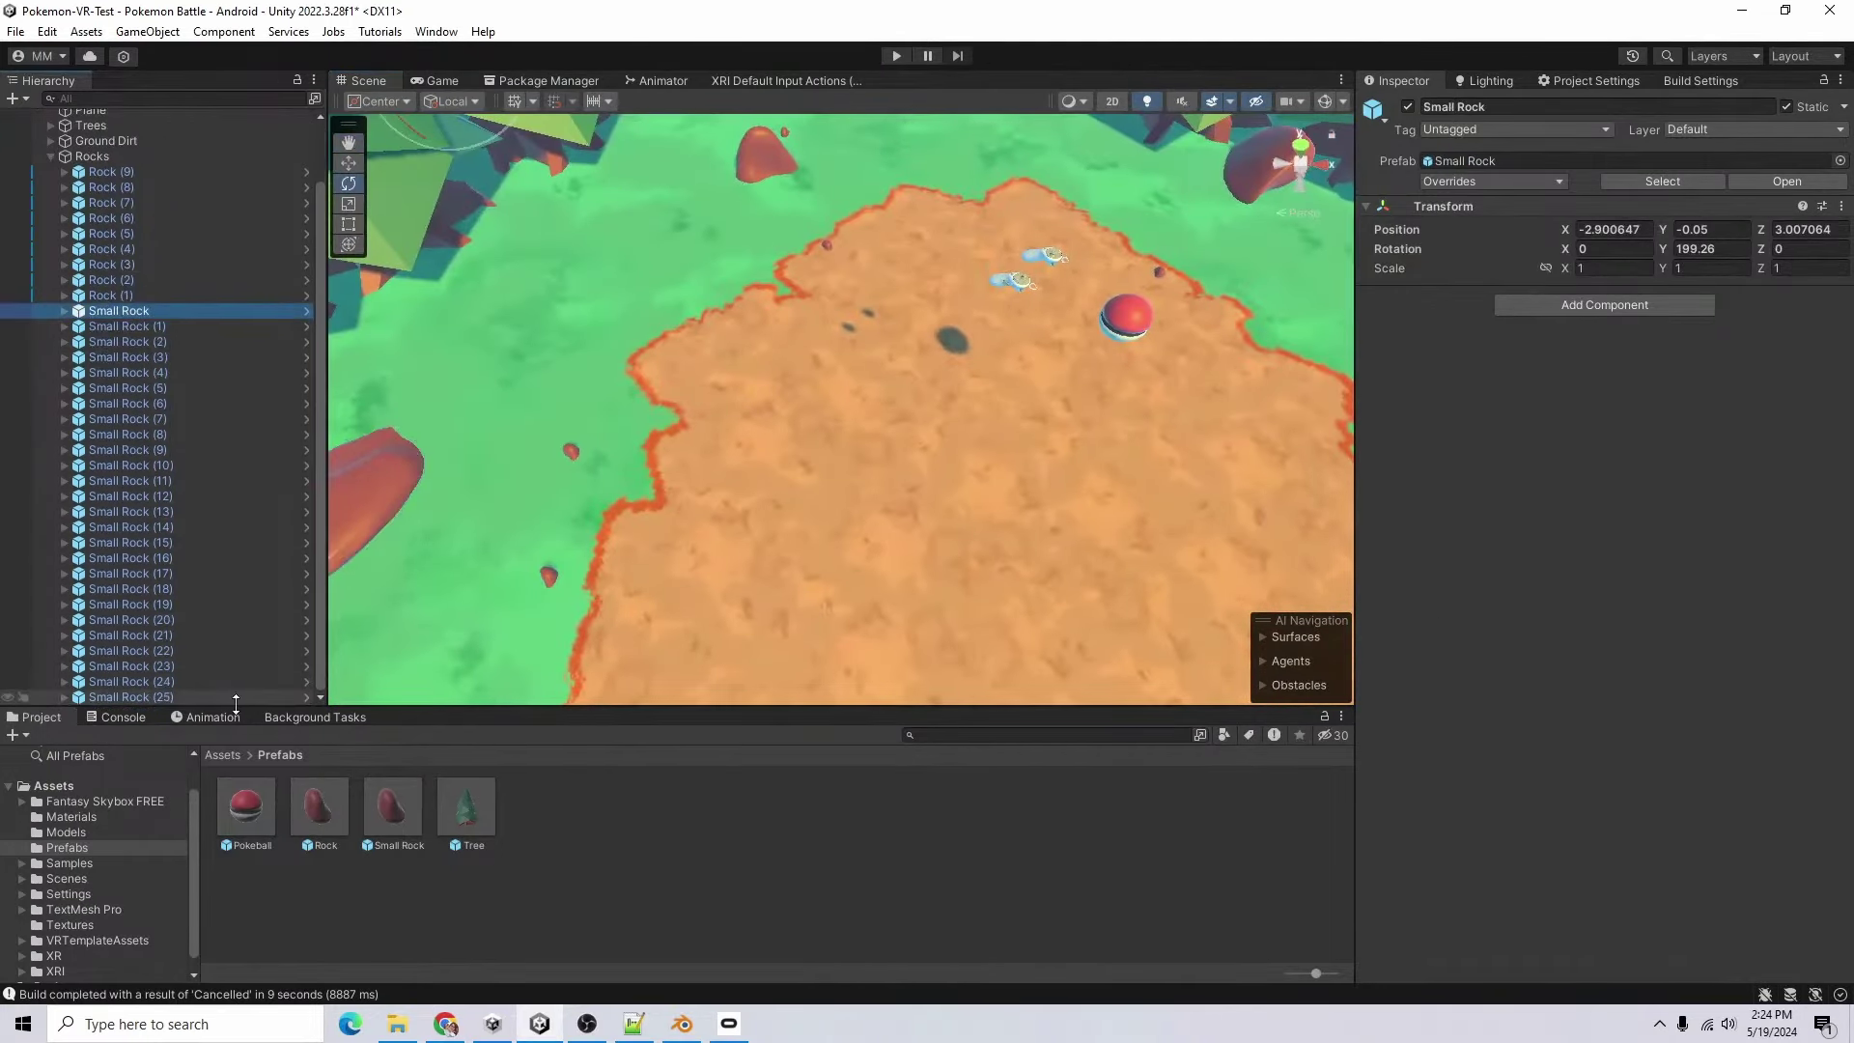
{"action": "left_click", "coordinate": [235, 698], "text": "shift"}
{"action": "key", "text": "Delete"}
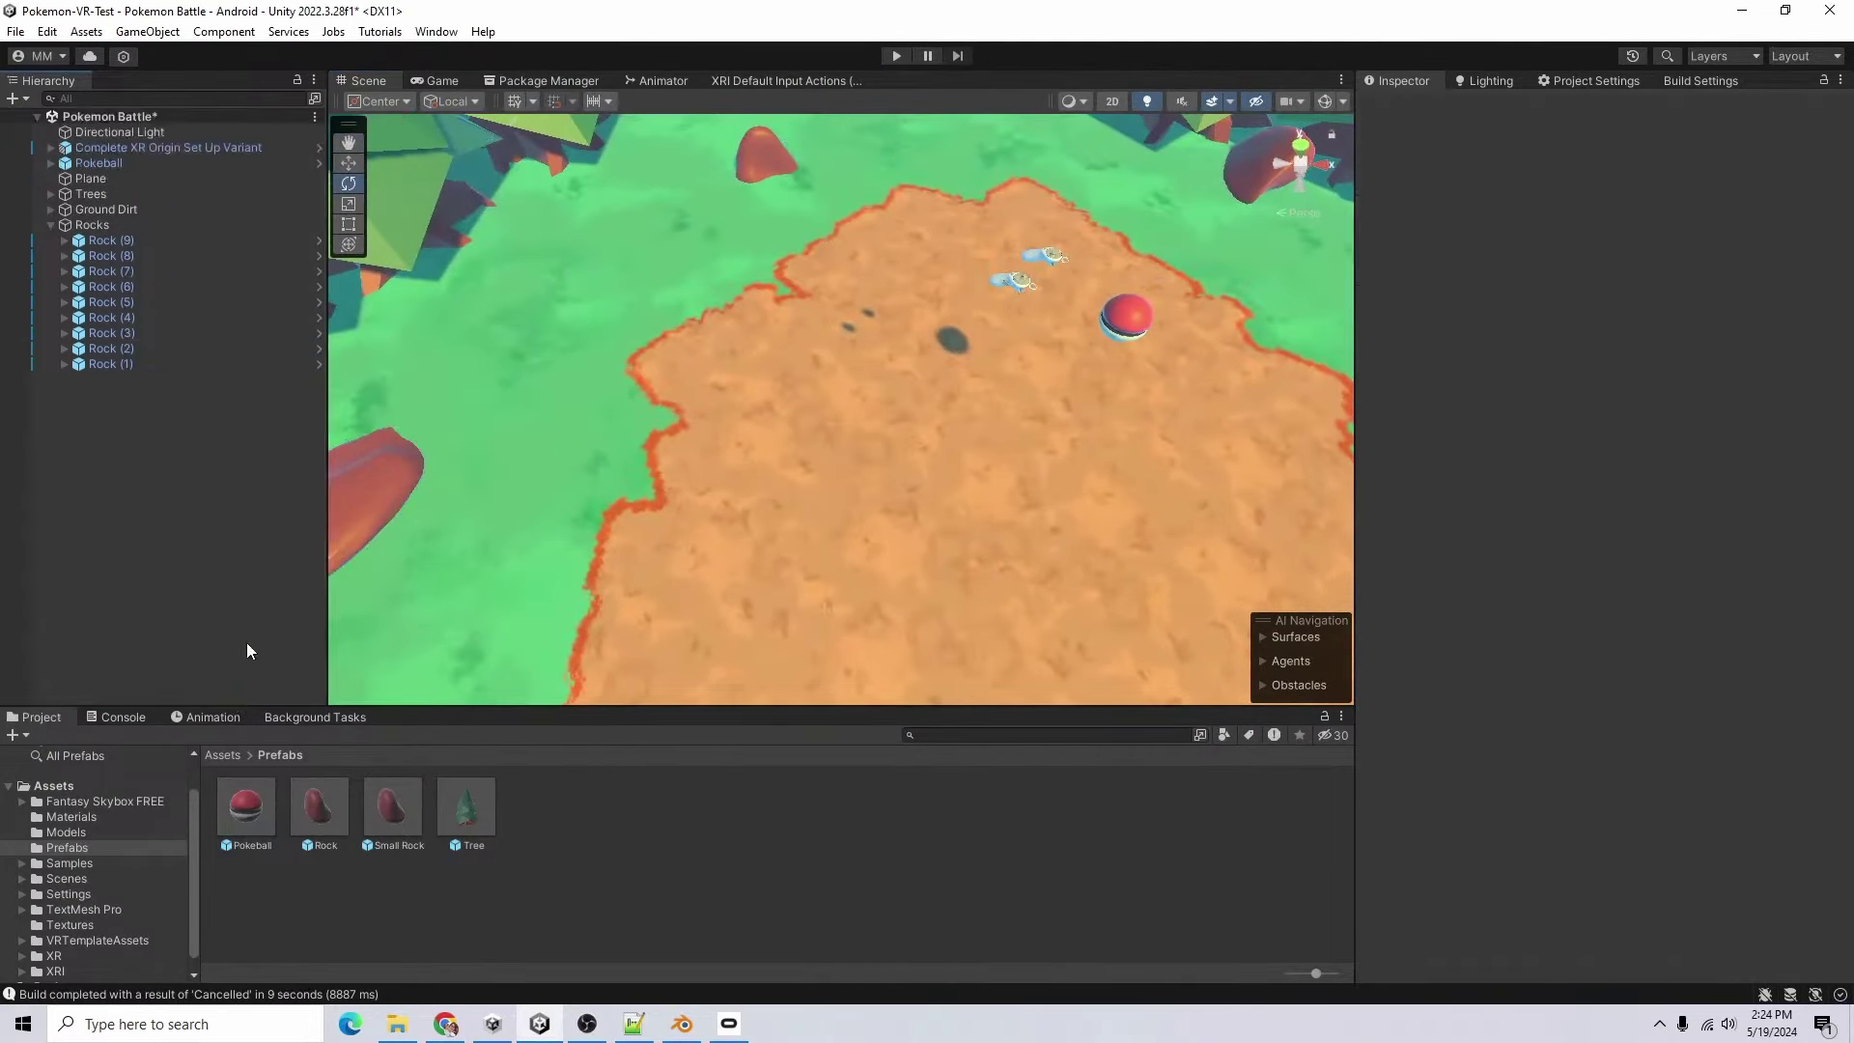
{"action": "left_click", "coordinate": [50, 225]}
- Delete the Small Rock prefab from the project's Prefabs folder
{"action": "left_click", "coordinate": [392, 806]}
{"action": "key", "text": "Delete"}
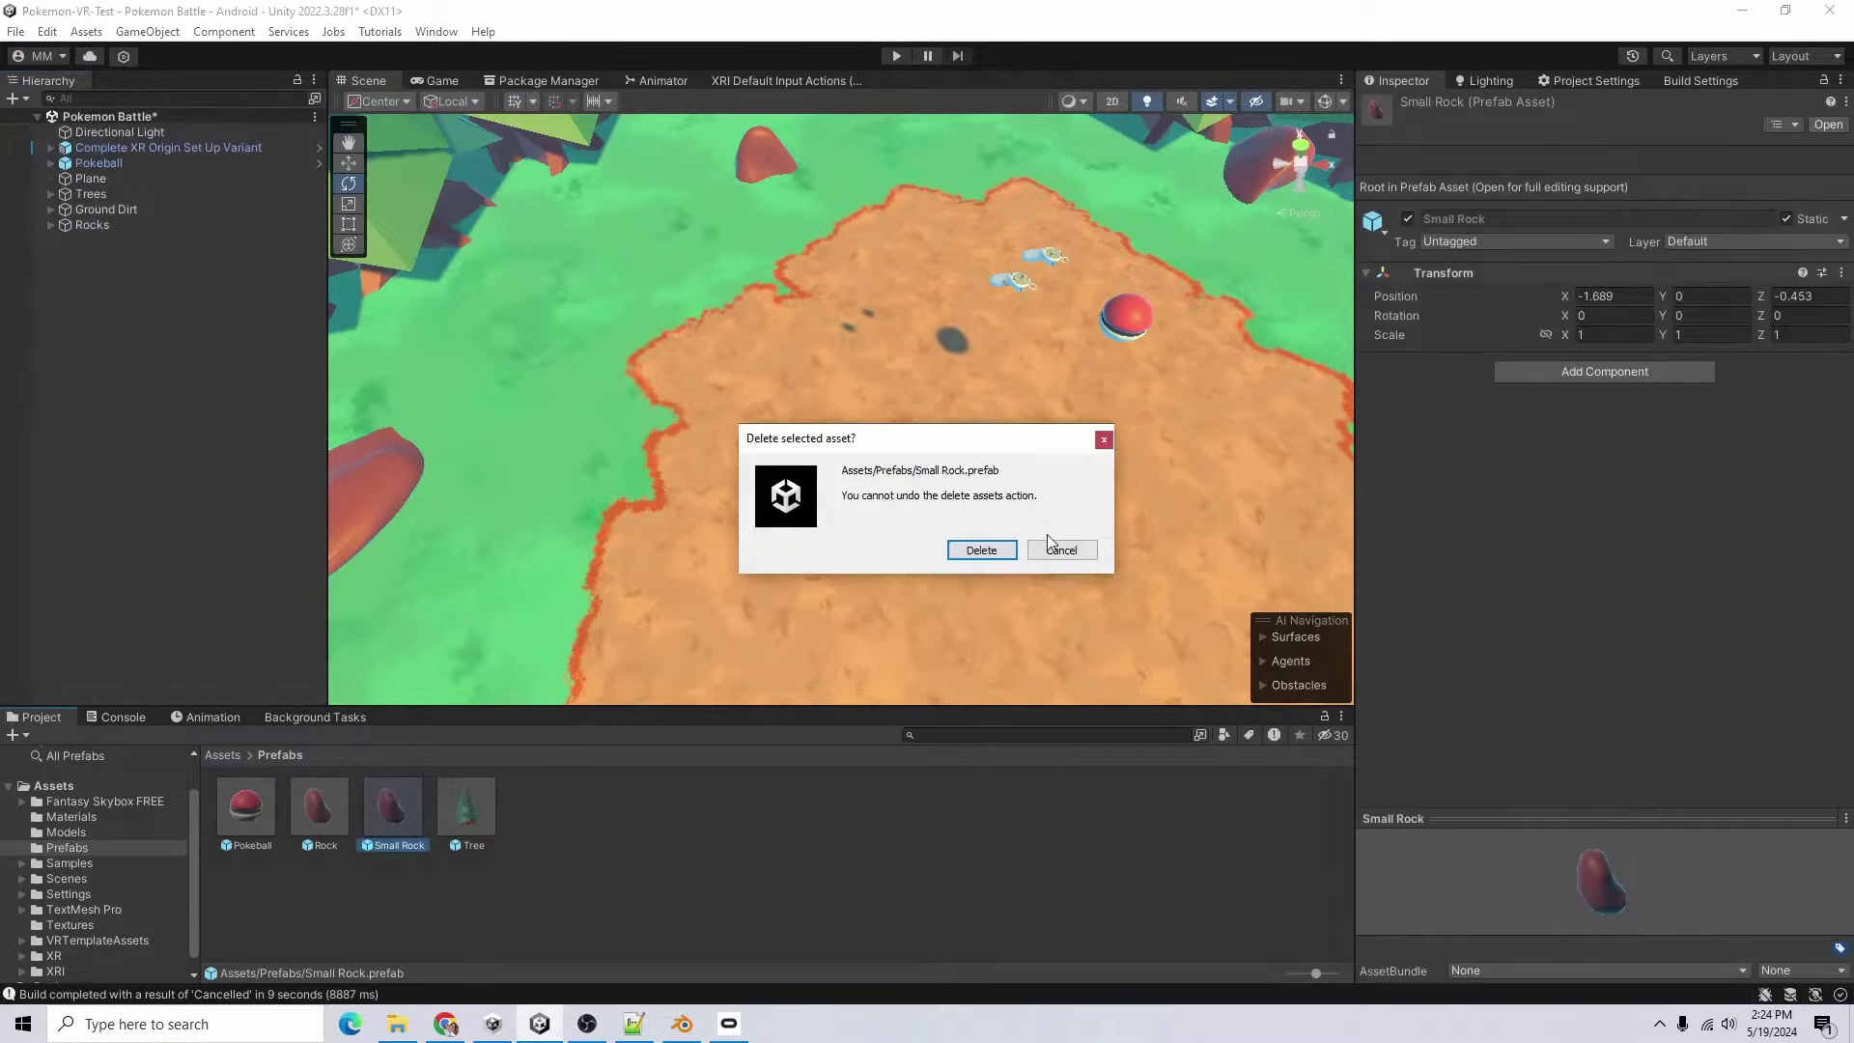
{"action": "left_click", "coordinate": [981, 545]}
{"action": "left_click_drag", "start_coordinate": [1452, 311], "coordinate": [728, 465], "text": "alt"}
{"action": "left_click", "coordinate": [1226, 381]}
{"action": "scroll", "coordinate": [728, 465], "scroll_direction": "down", "scroll_amount": 5}
{"action": "left_click", "coordinate": [202, 524]}
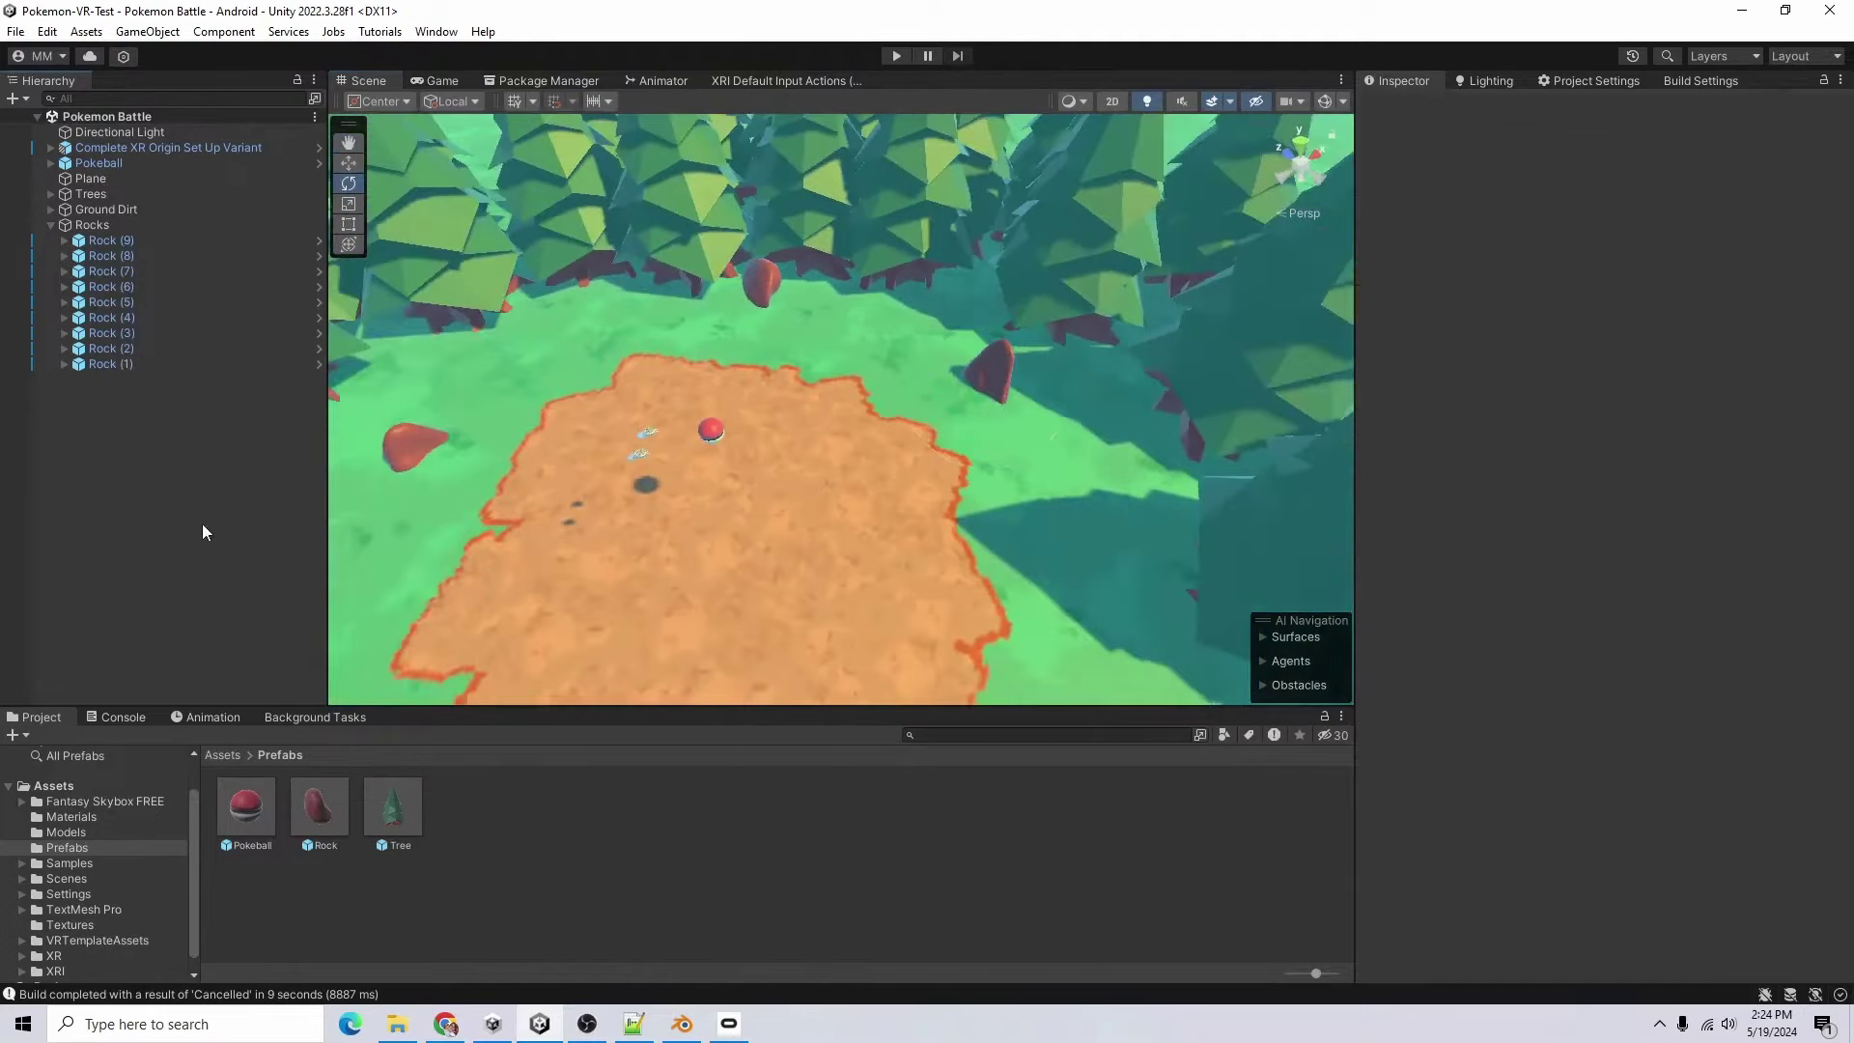
- Duplicate trees and move the copies outward to thicken the forest around the clearing
{"action": "left_click_drag", "start_coordinate": [1035, 572], "coordinate": [1226, 639], "text": "alt"}
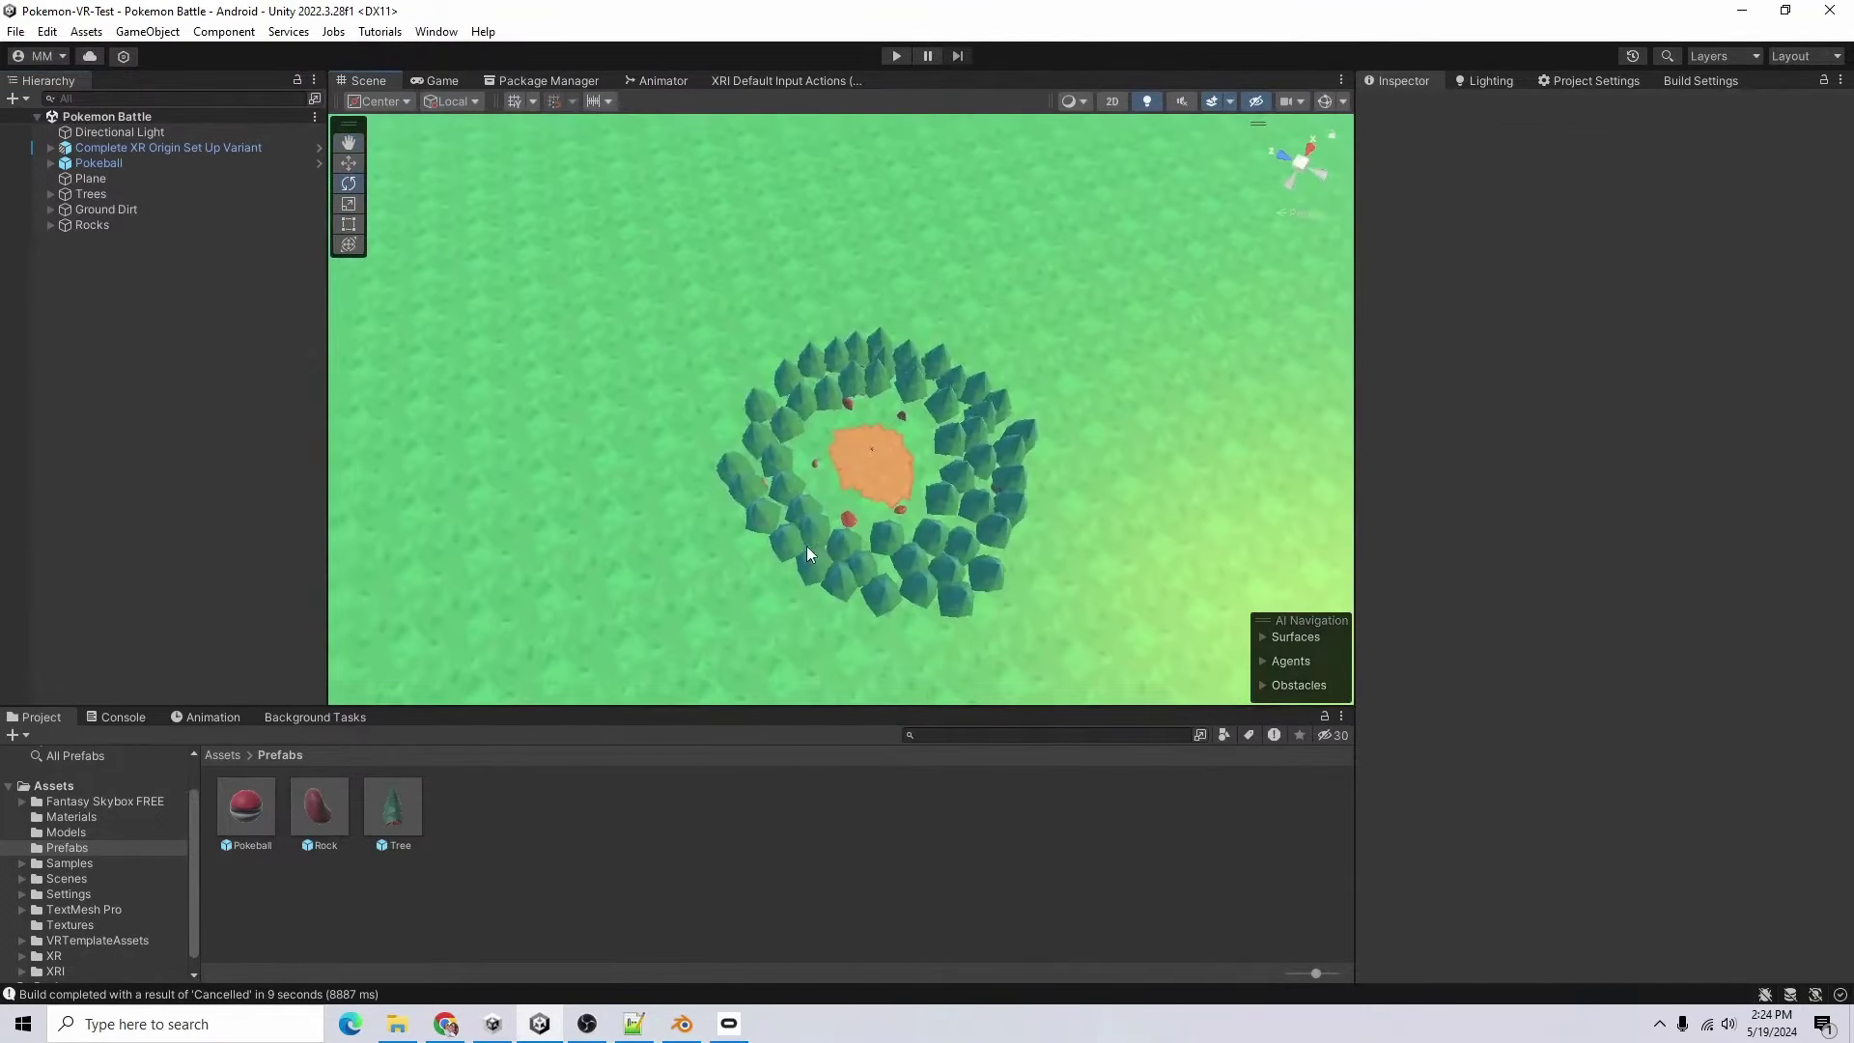
{"action": "left_click_drag", "start_coordinate": [809, 554], "coordinate": [944, 268], "text": "alt"}
{"action": "left_click", "coordinate": [983, 514]}
{"action": "key", "text": "w"}
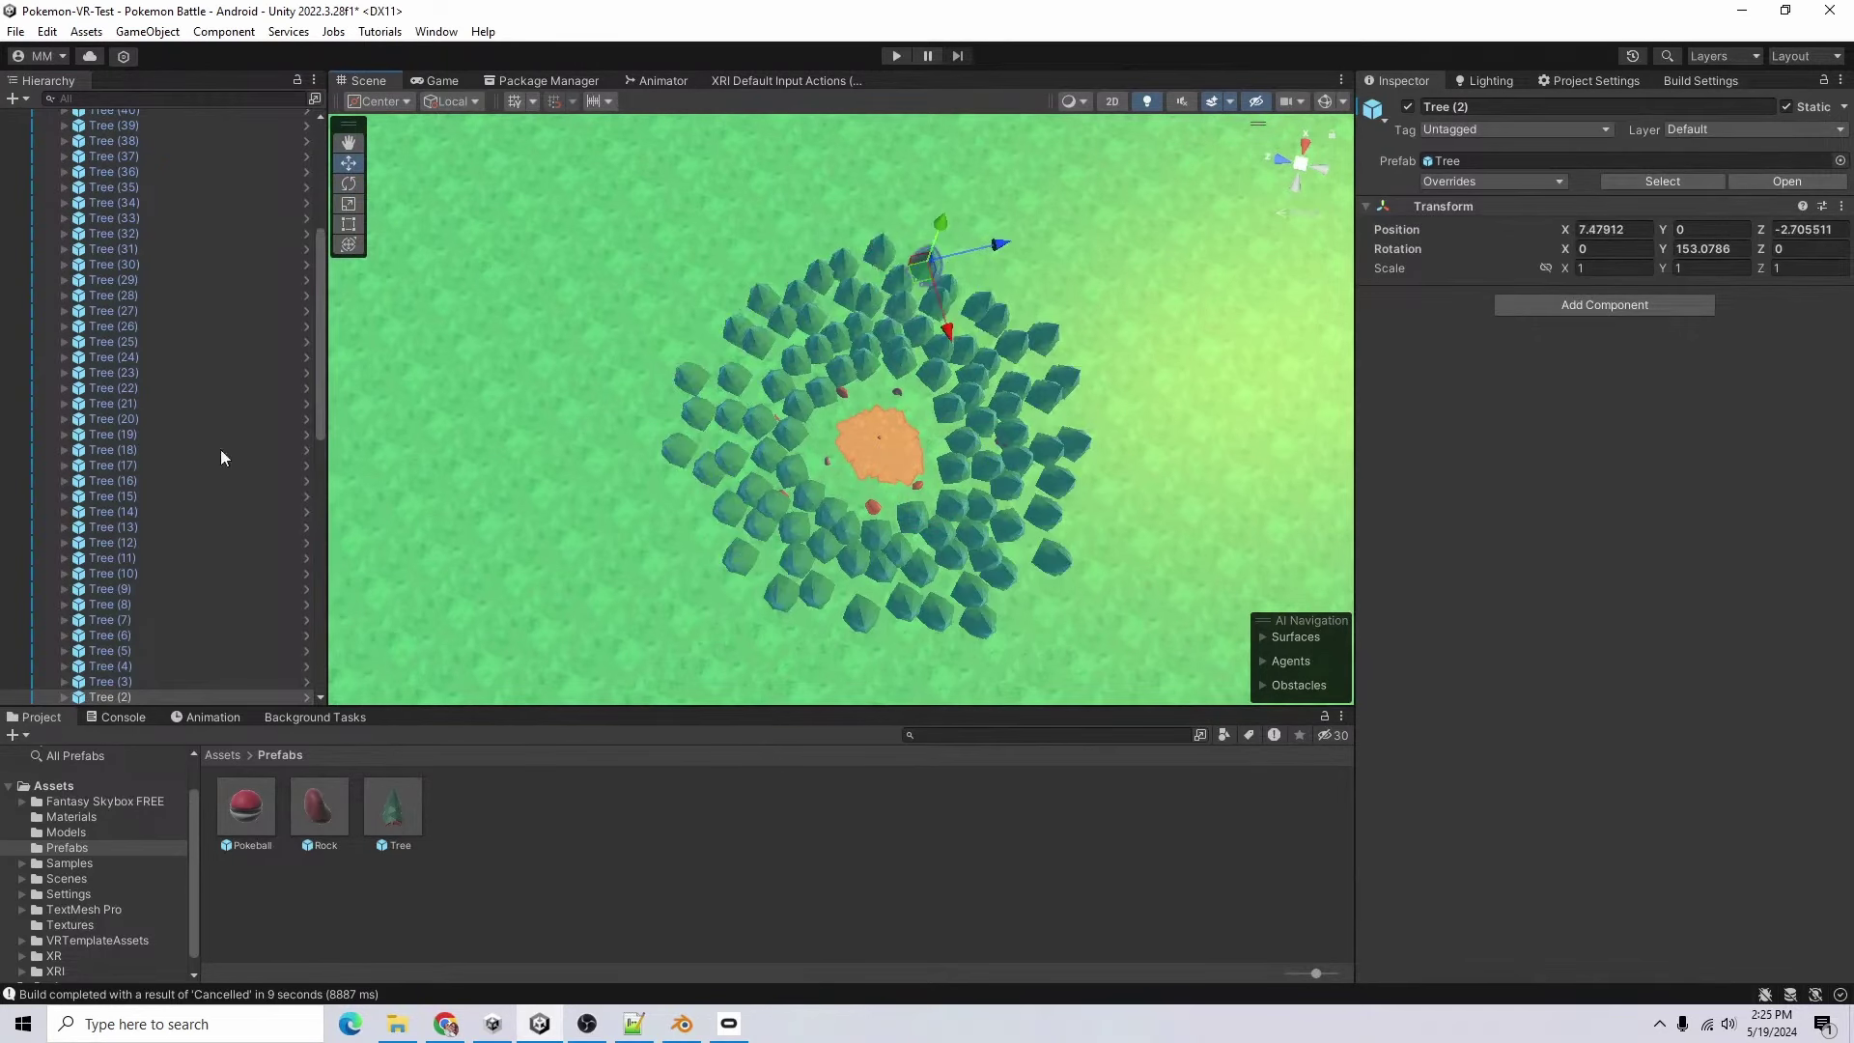
{"action": "scroll", "coordinate": [220, 449], "scroll_direction": "up", "scroll_amount": 6}
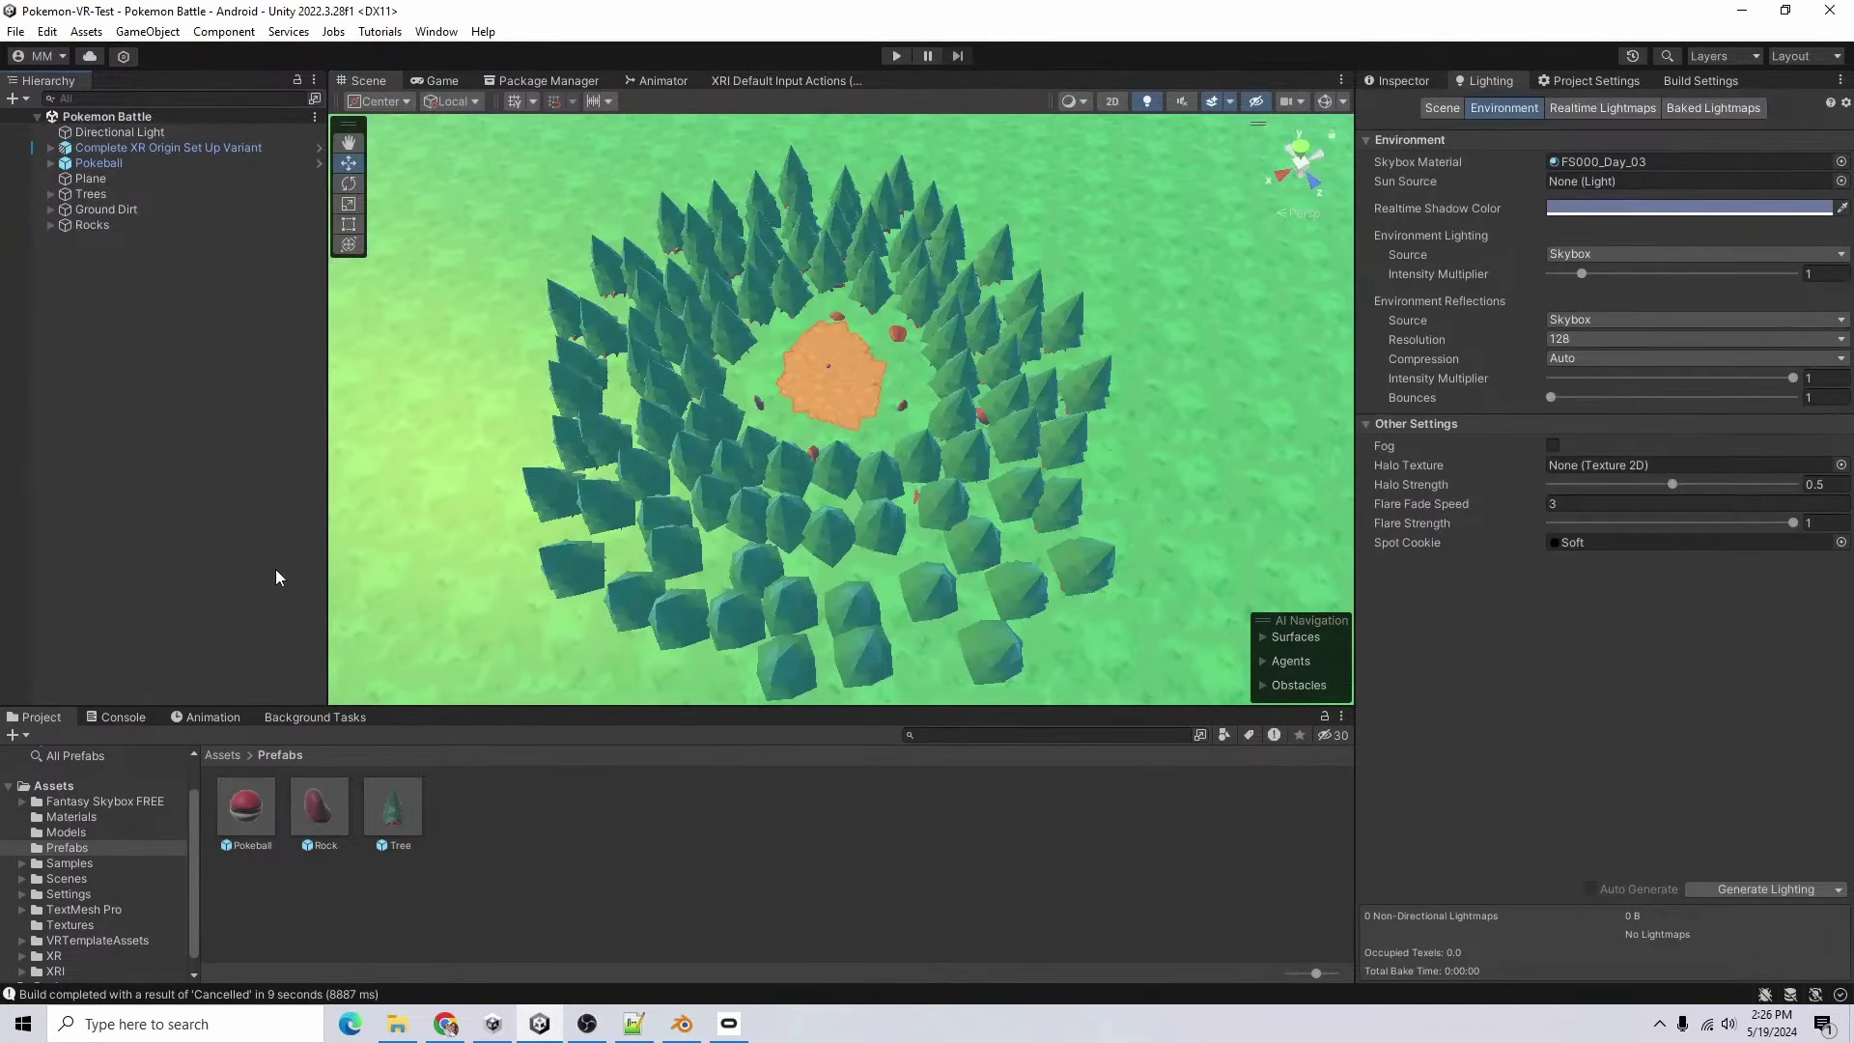
- Add a Rock prefab to the scene outside the forest and scale it to 10 on all axes
{"action": "left_click_drag", "start_coordinate": [311, 816], "coordinate": [190, 404]}
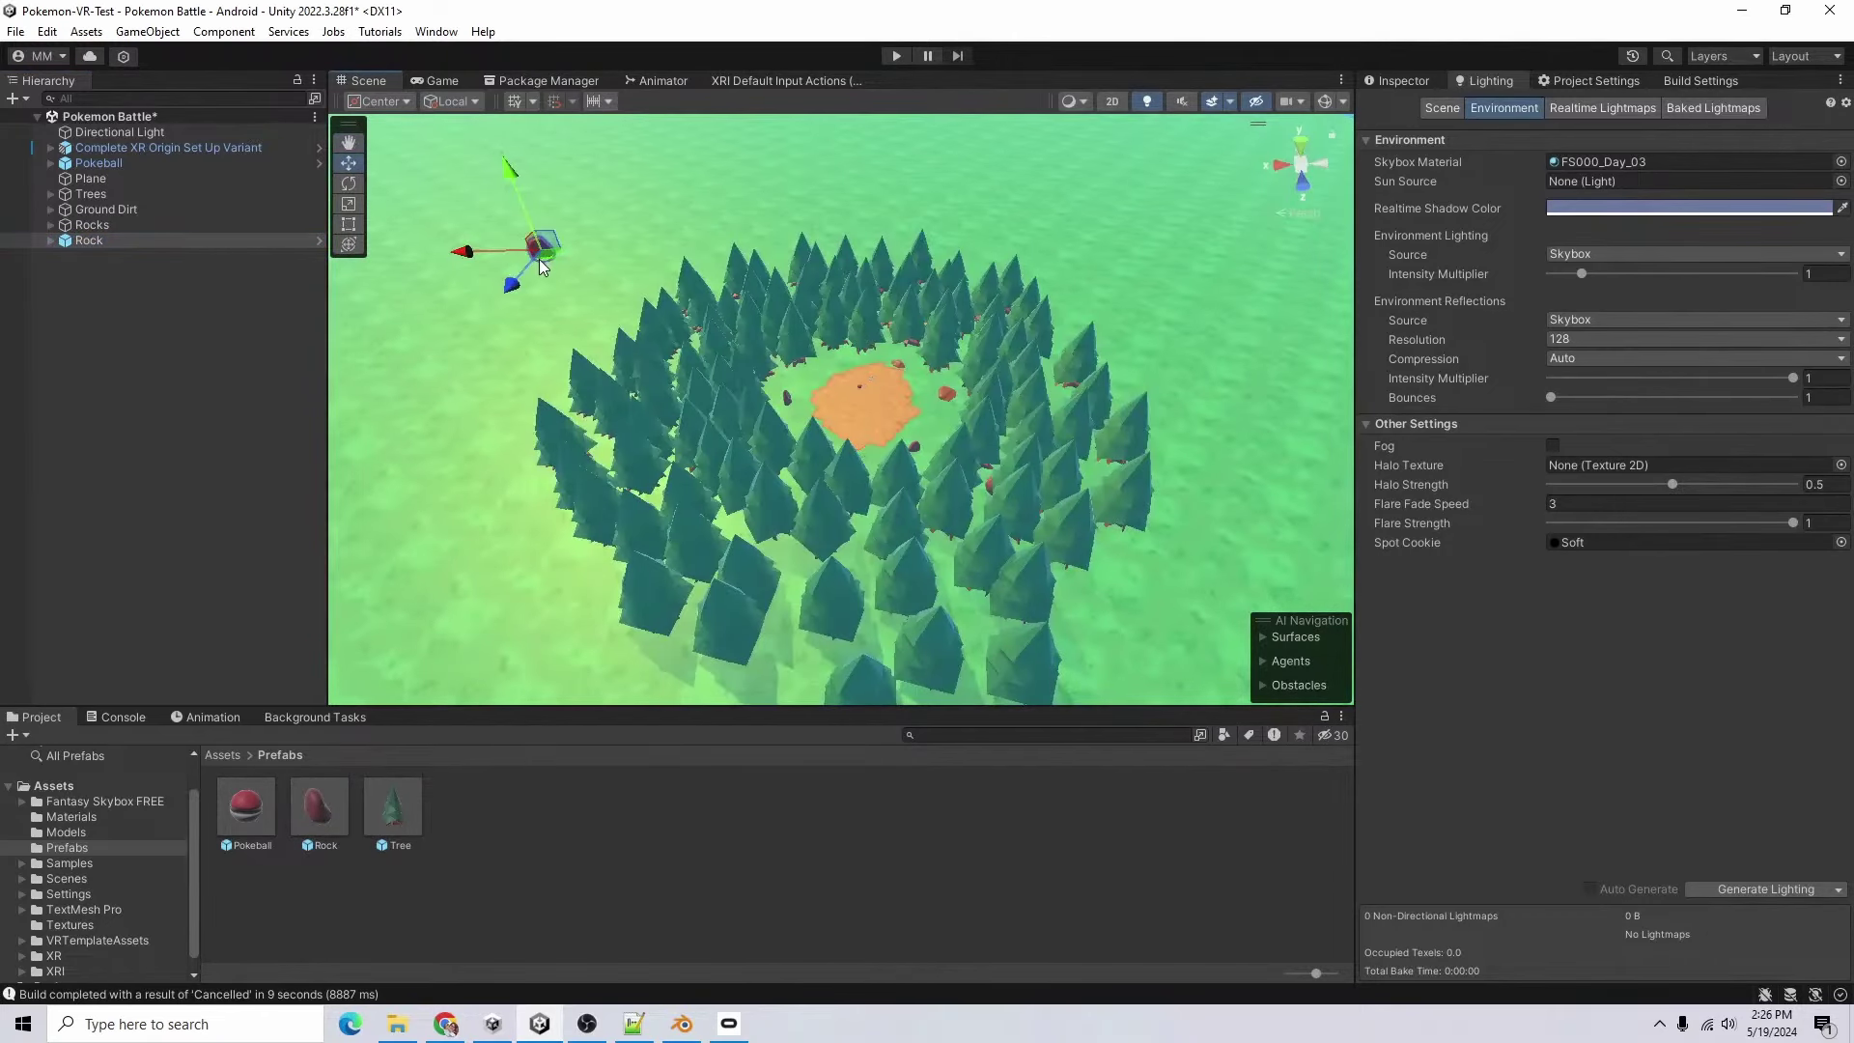
{"action": "key", "text": "e"}
{"action": "key", "text": "r"}
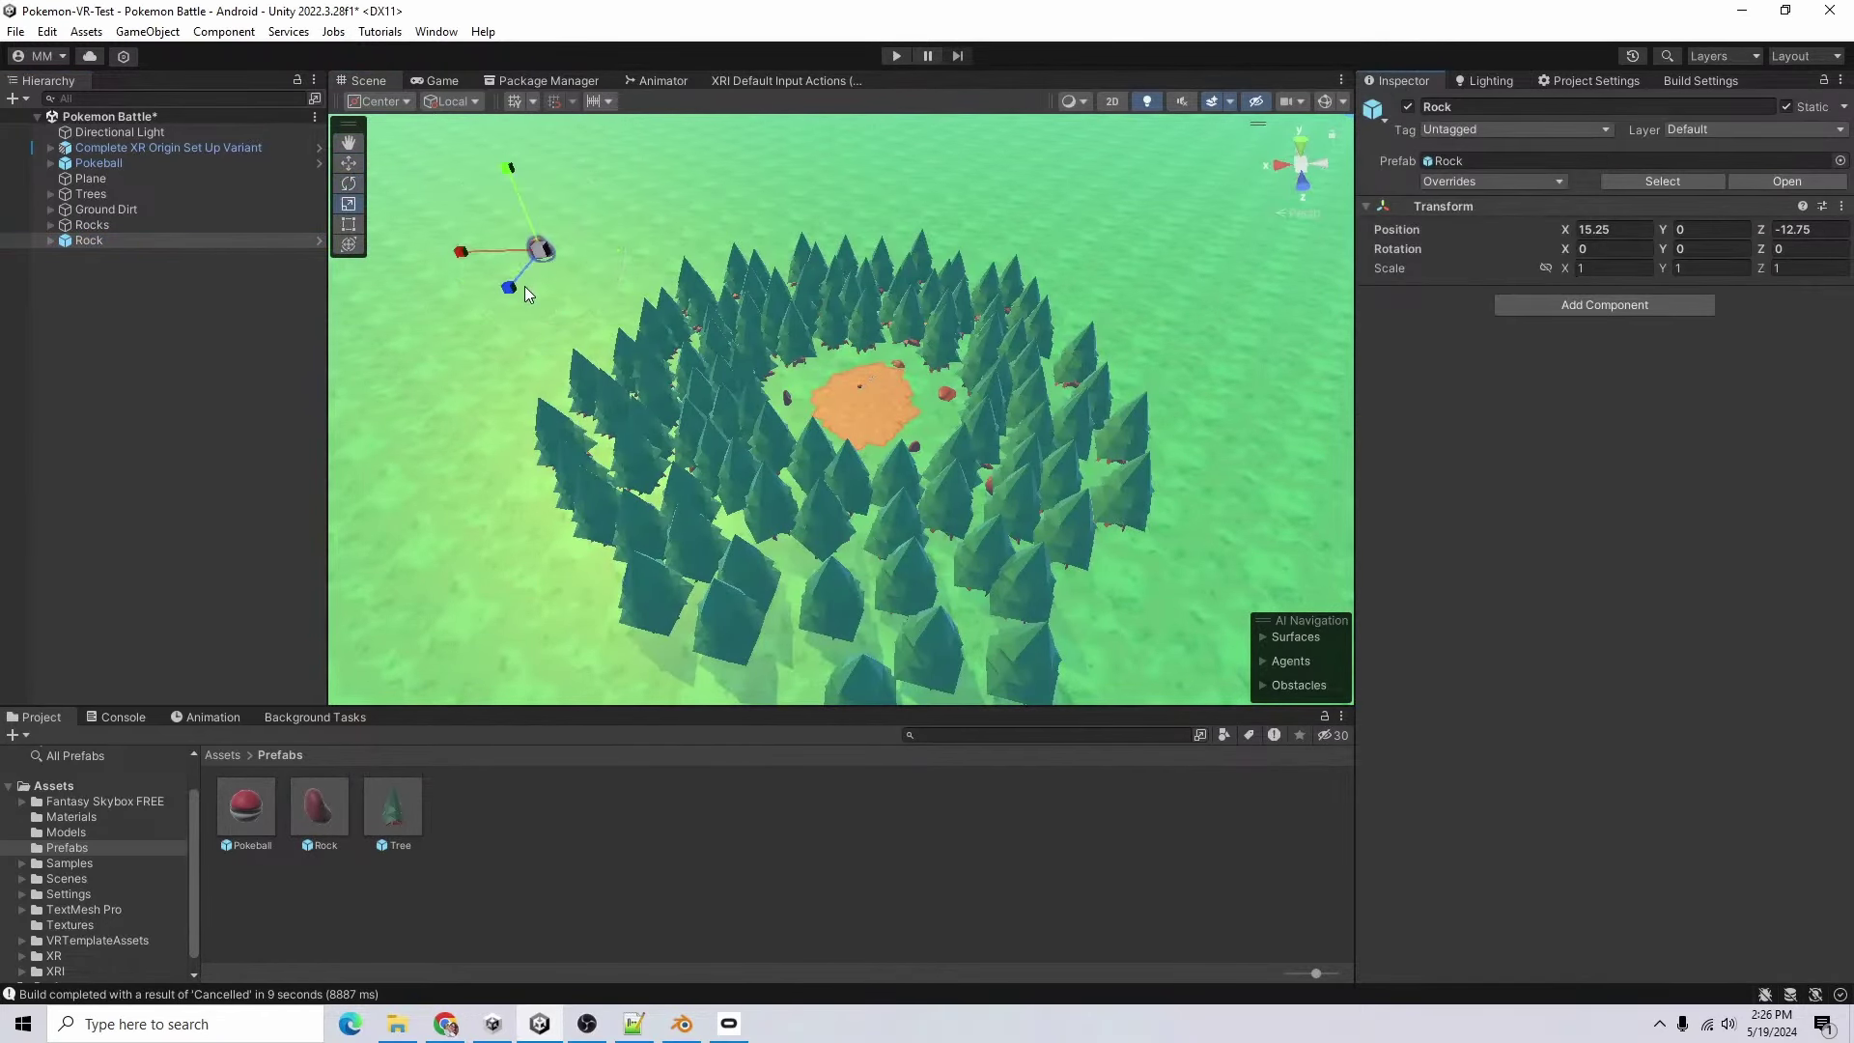
{"action": "mouse_move", "coordinate": [550, 249]}
{"action": "left_mouse_down"}
{"action": "mouse_move", "coordinate": [1139, 232]}
{"action": "mouse_move", "coordinate": [618, 164]}
{"action": "mouse_move", "coordinate": [541, 241]}
{"action": "mouse_move", "coordinate": [569, 228]}
{"action": "left_mouse_up"}
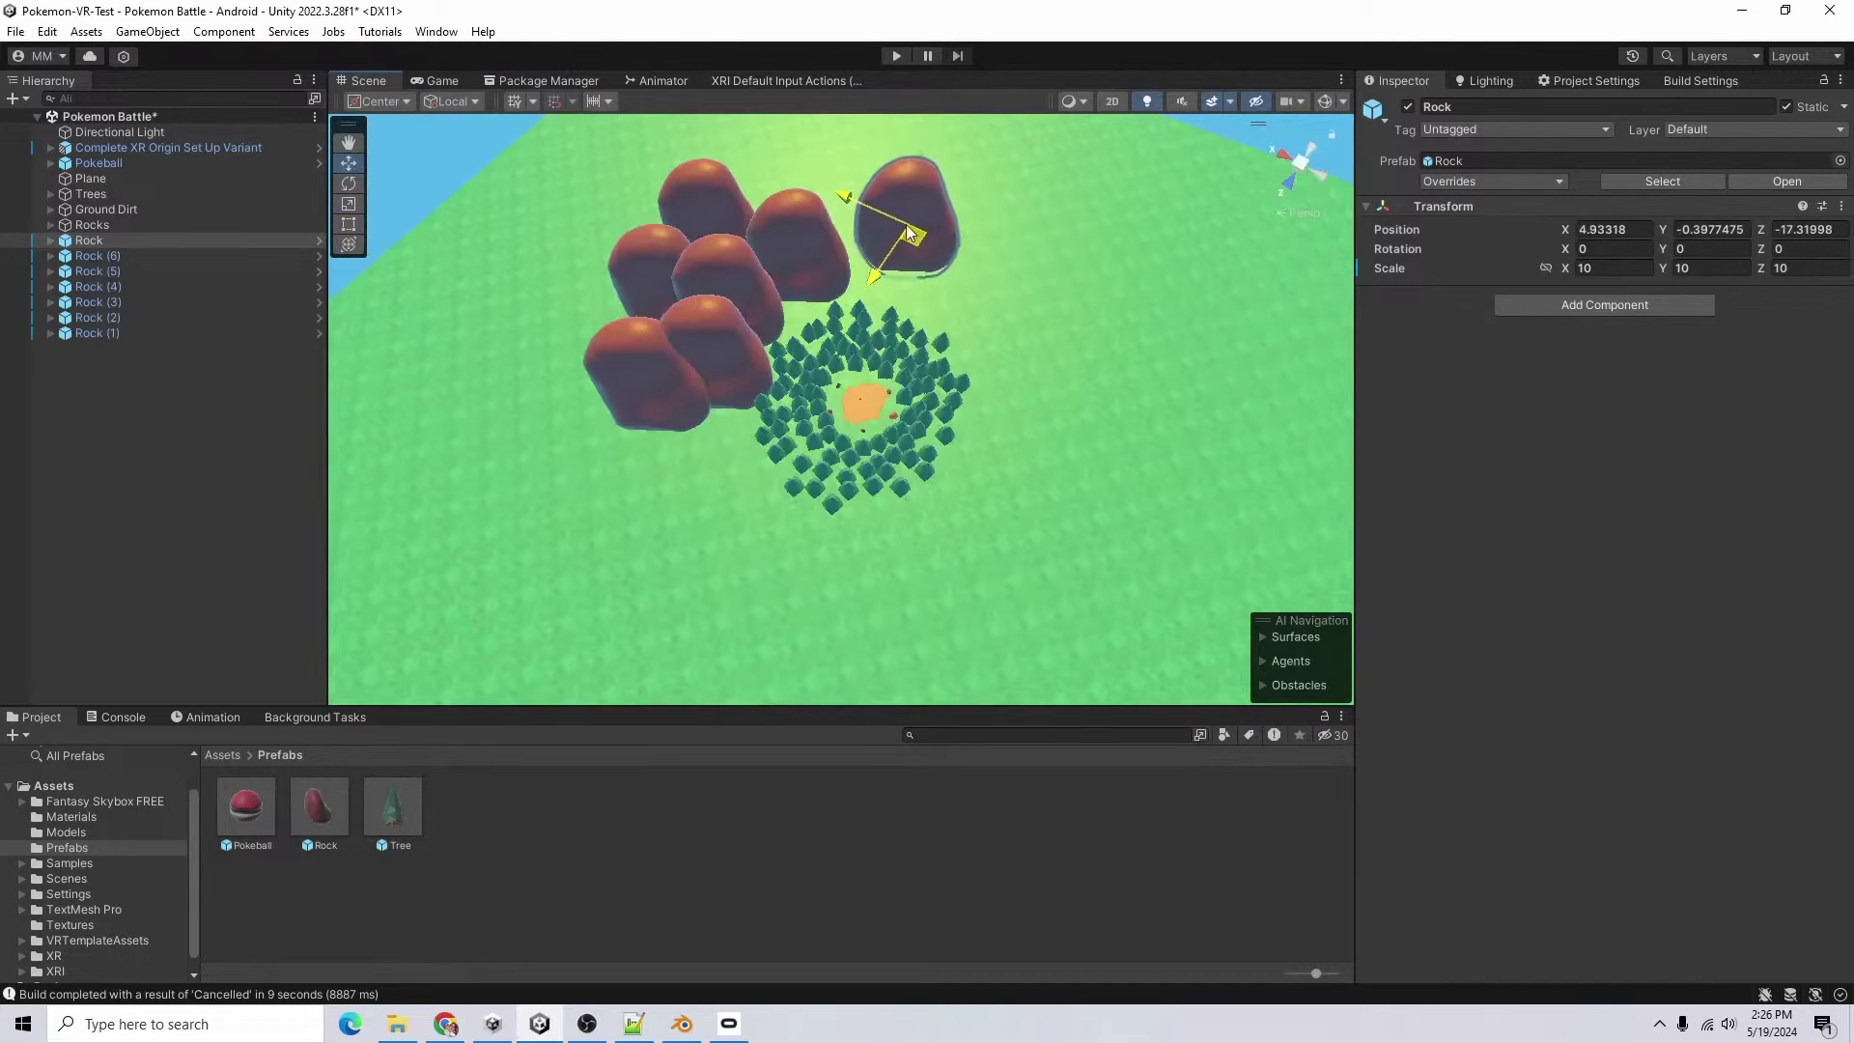
- Duplicate the giant rock 27 times and arrange the copies in a ring around the forest
{"action": "left_click_drag", "start_coordinate": [905, 224], "coordinate": [1007, 247]}
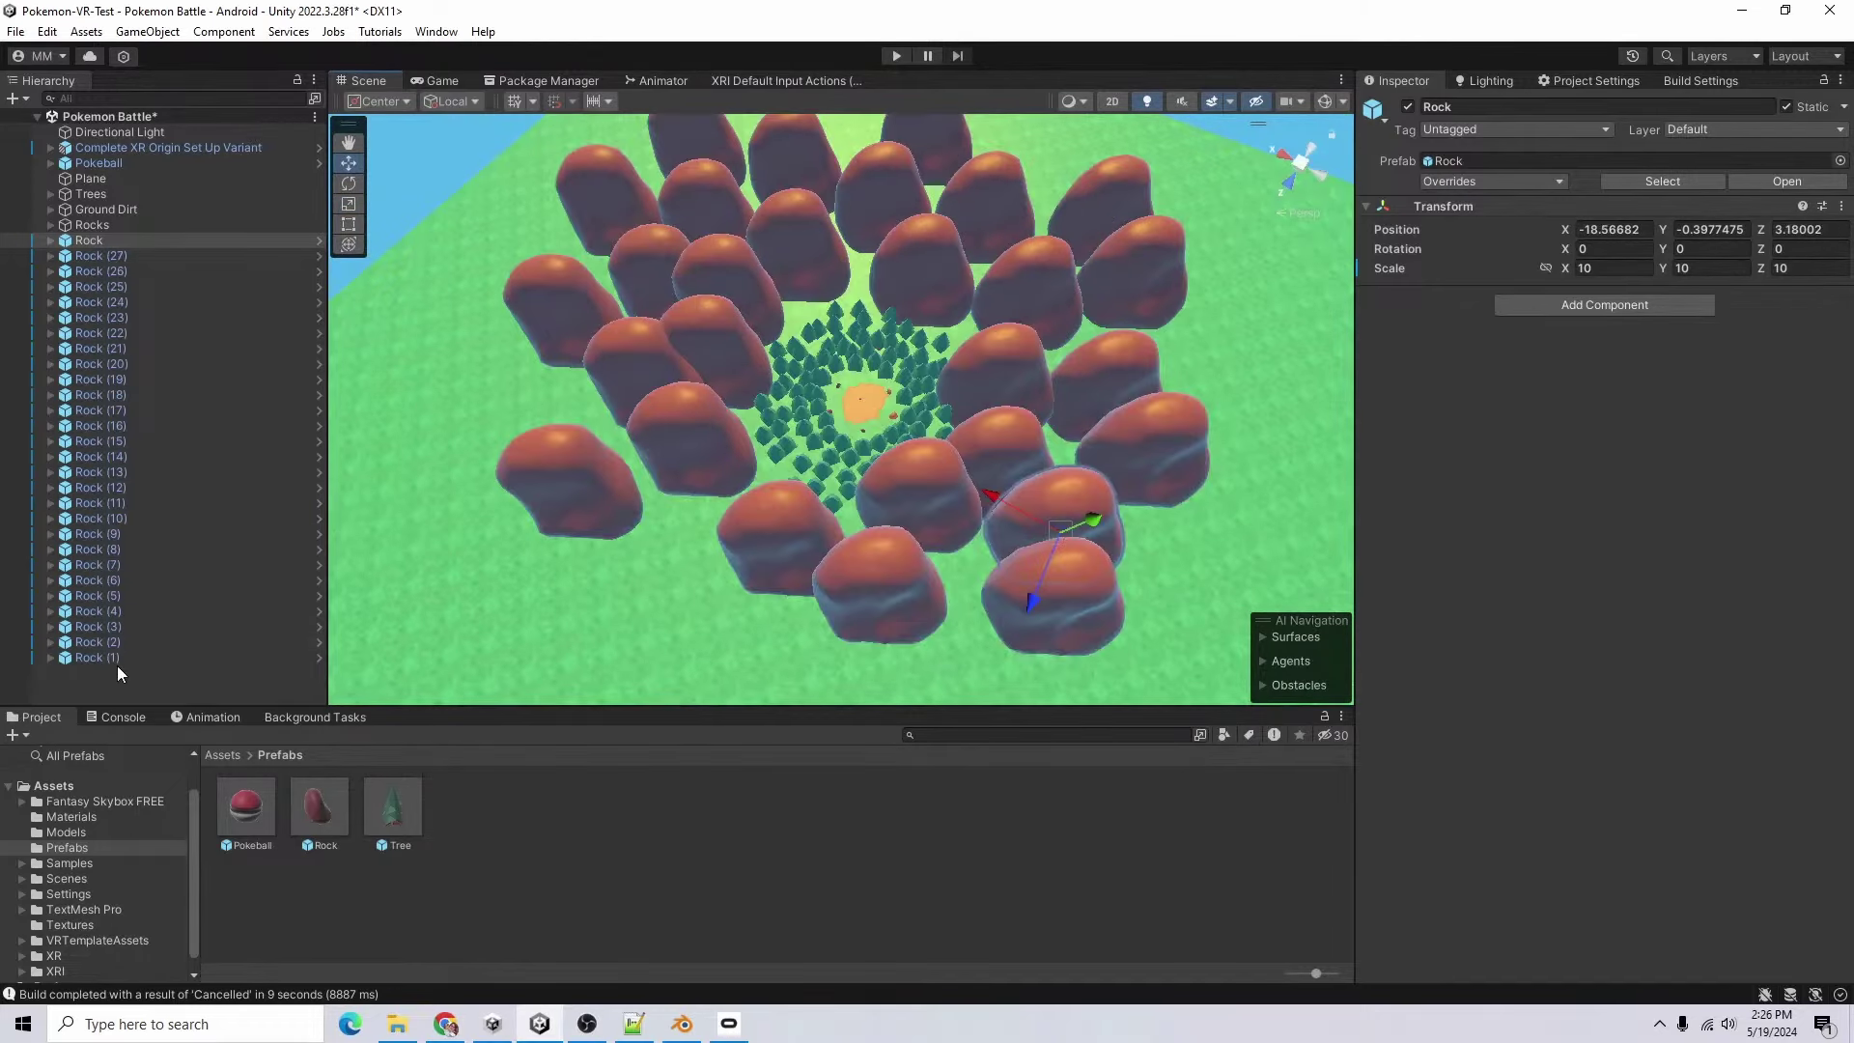
{"action": "left_click", "coordinate": [107, 656], "text": "shift"}
{"action": "left_click", "coordinate": [119, 682]}
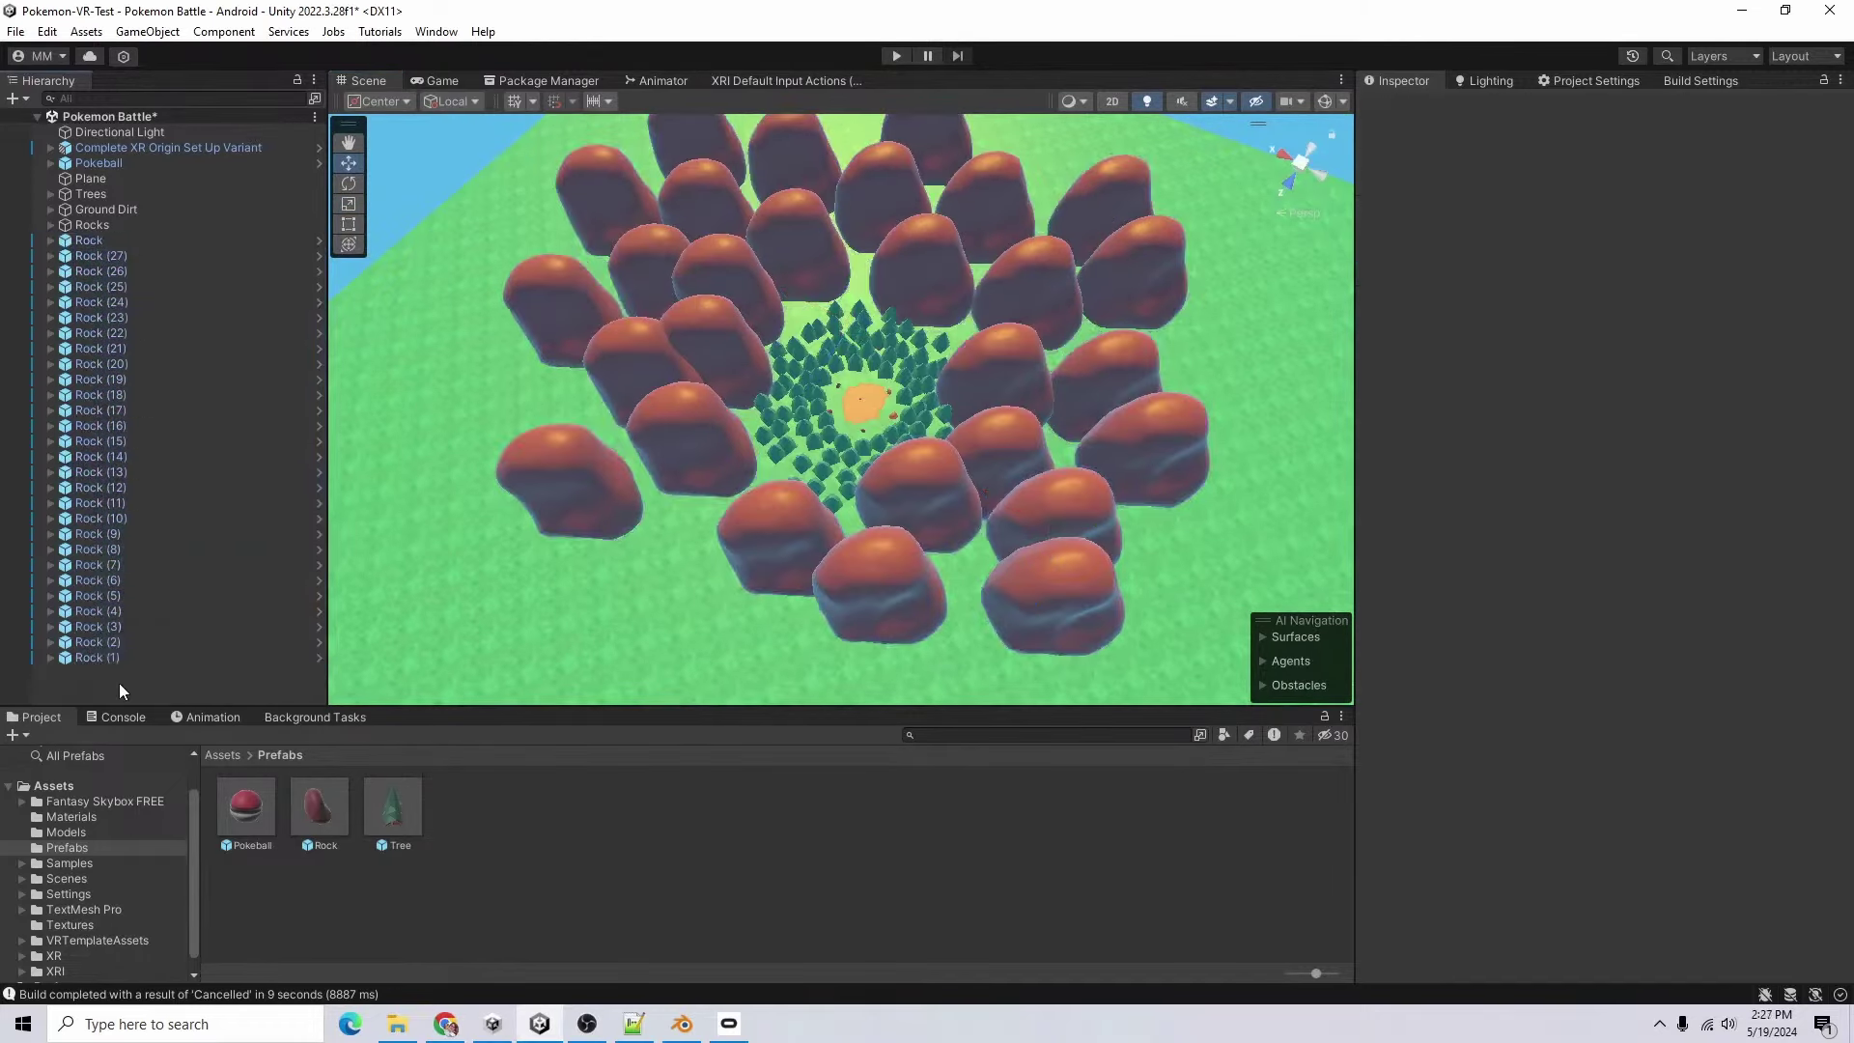
- Create an empty object named Mountains and move all the giant rocks into it
{"action": "right_click", "coordinate": [119, 682]}
{"action": "left_click", "coordinate": [186, 371]}
{"action": "type", "text": "E"}
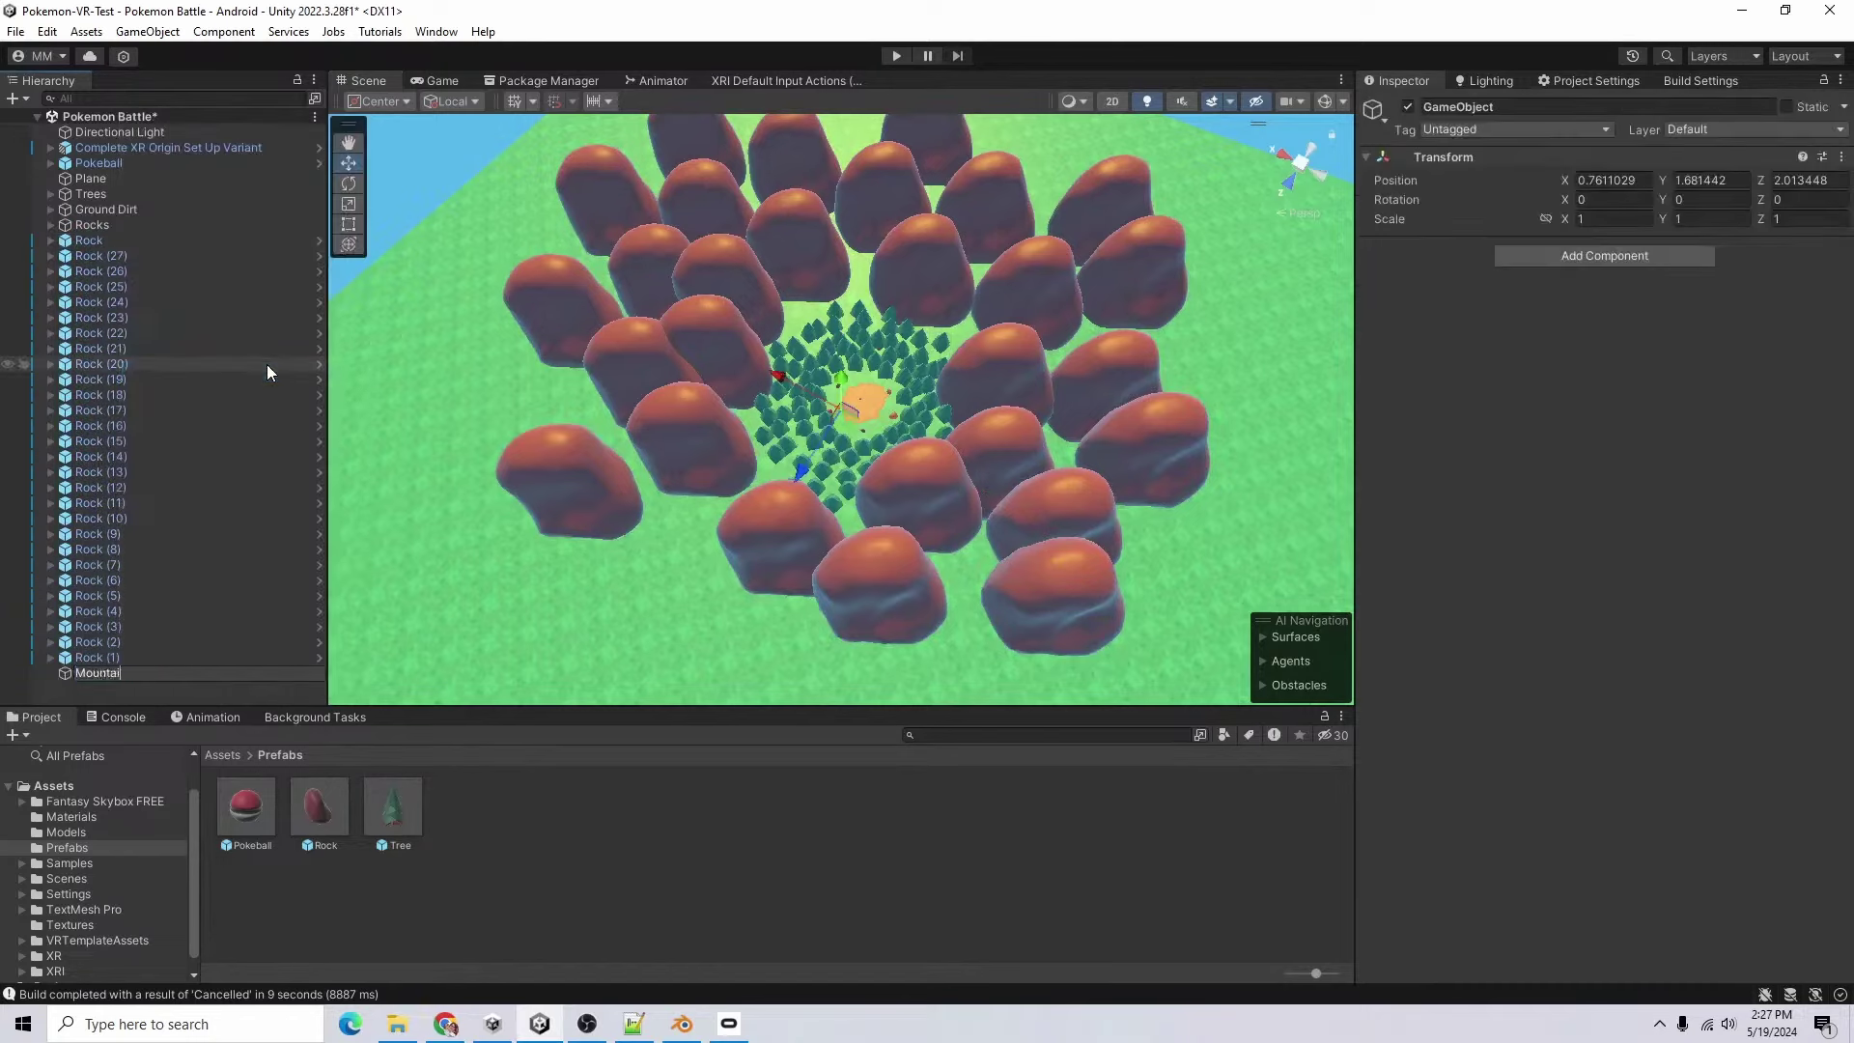
{"action": "key", "text": "Return"}
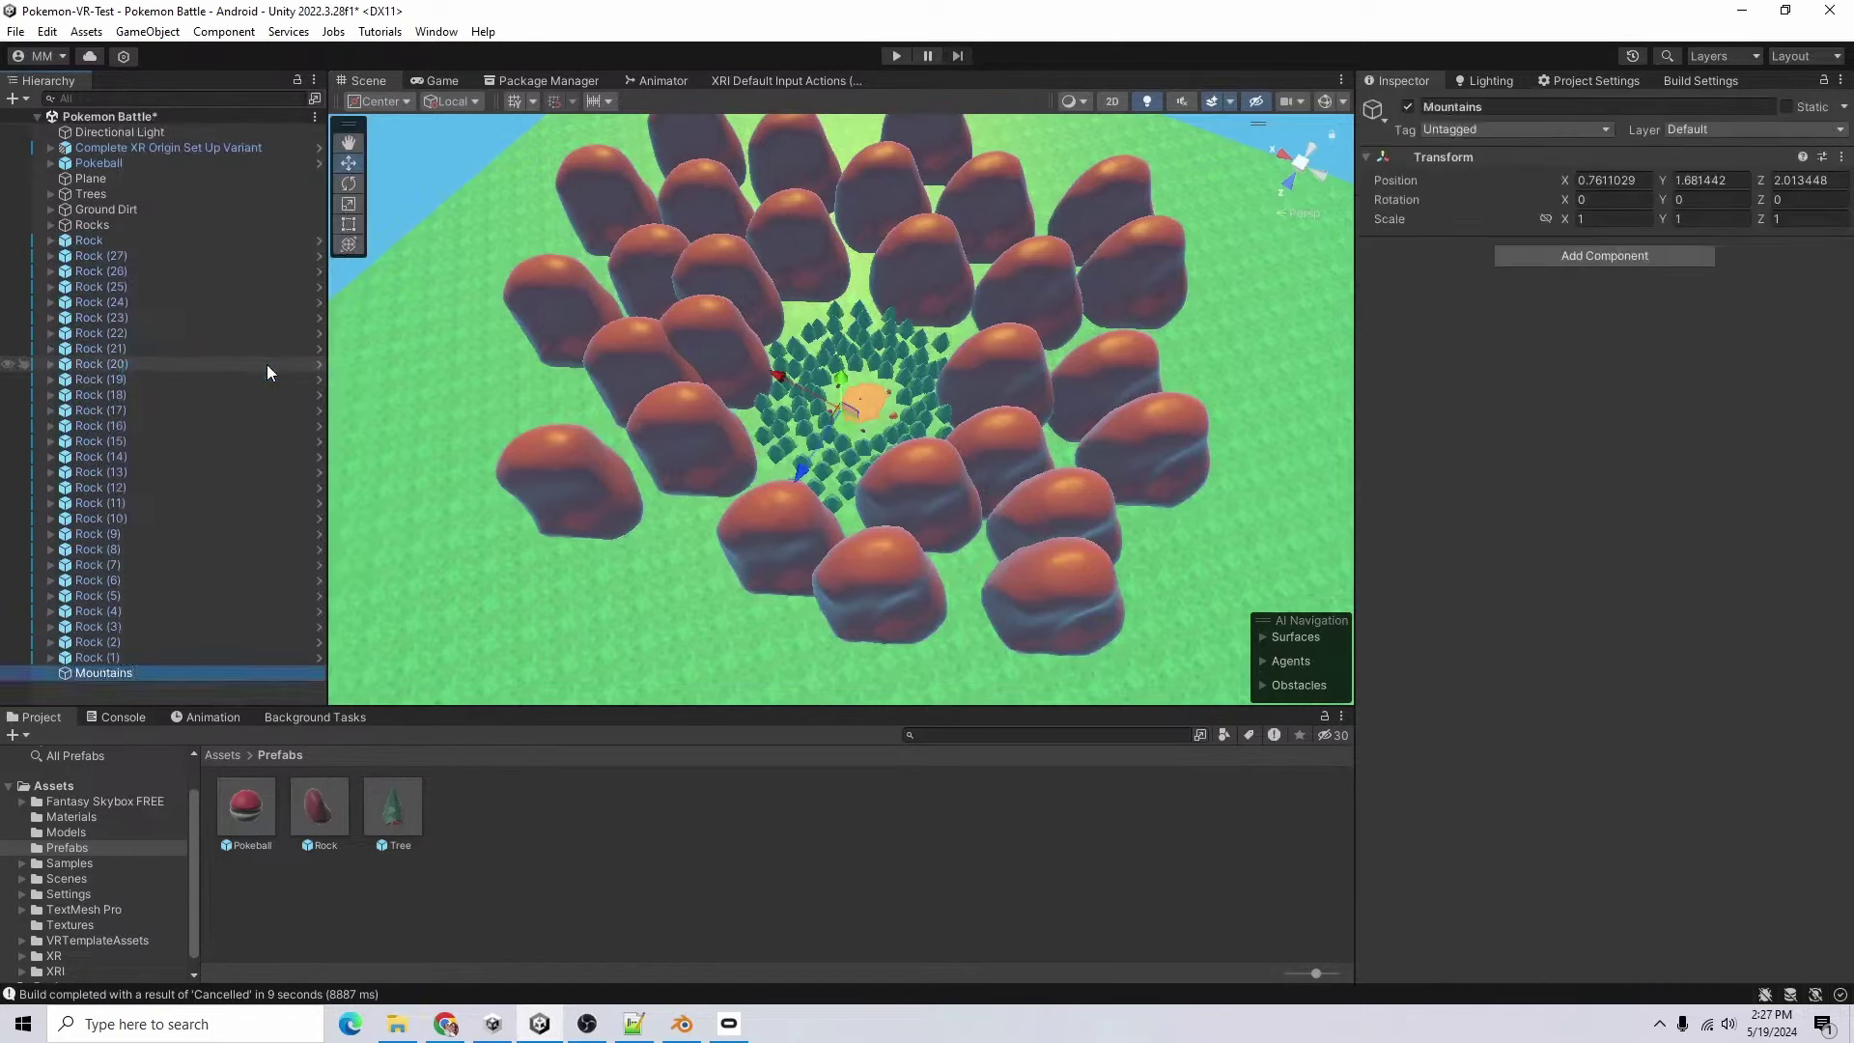
{"action": "left_click", "coordinate": [101, 663]}
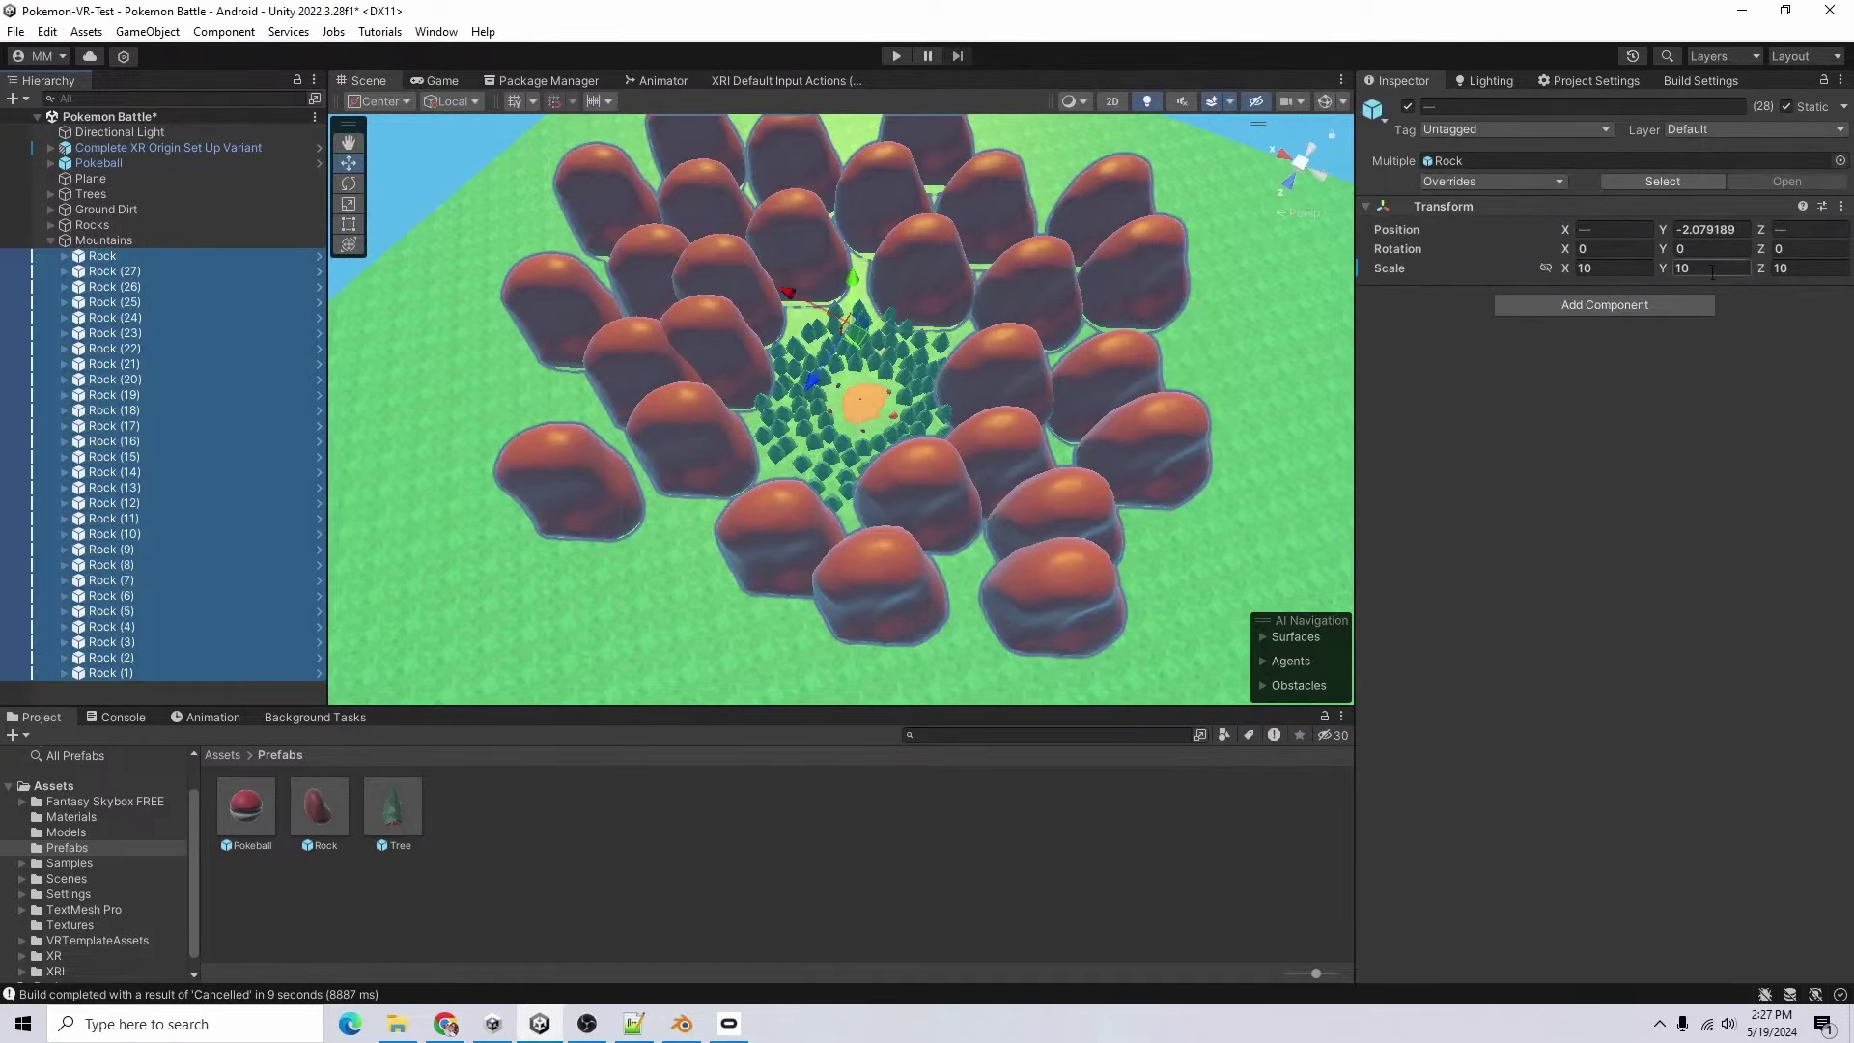
- Randomize the Y rotation of all the giant rocks in Mountains with R(0,360)
{"action": "left_click", "coordinate": [1724, 269]}
{"action": "left_click", "coordinate": [1733, 248]}
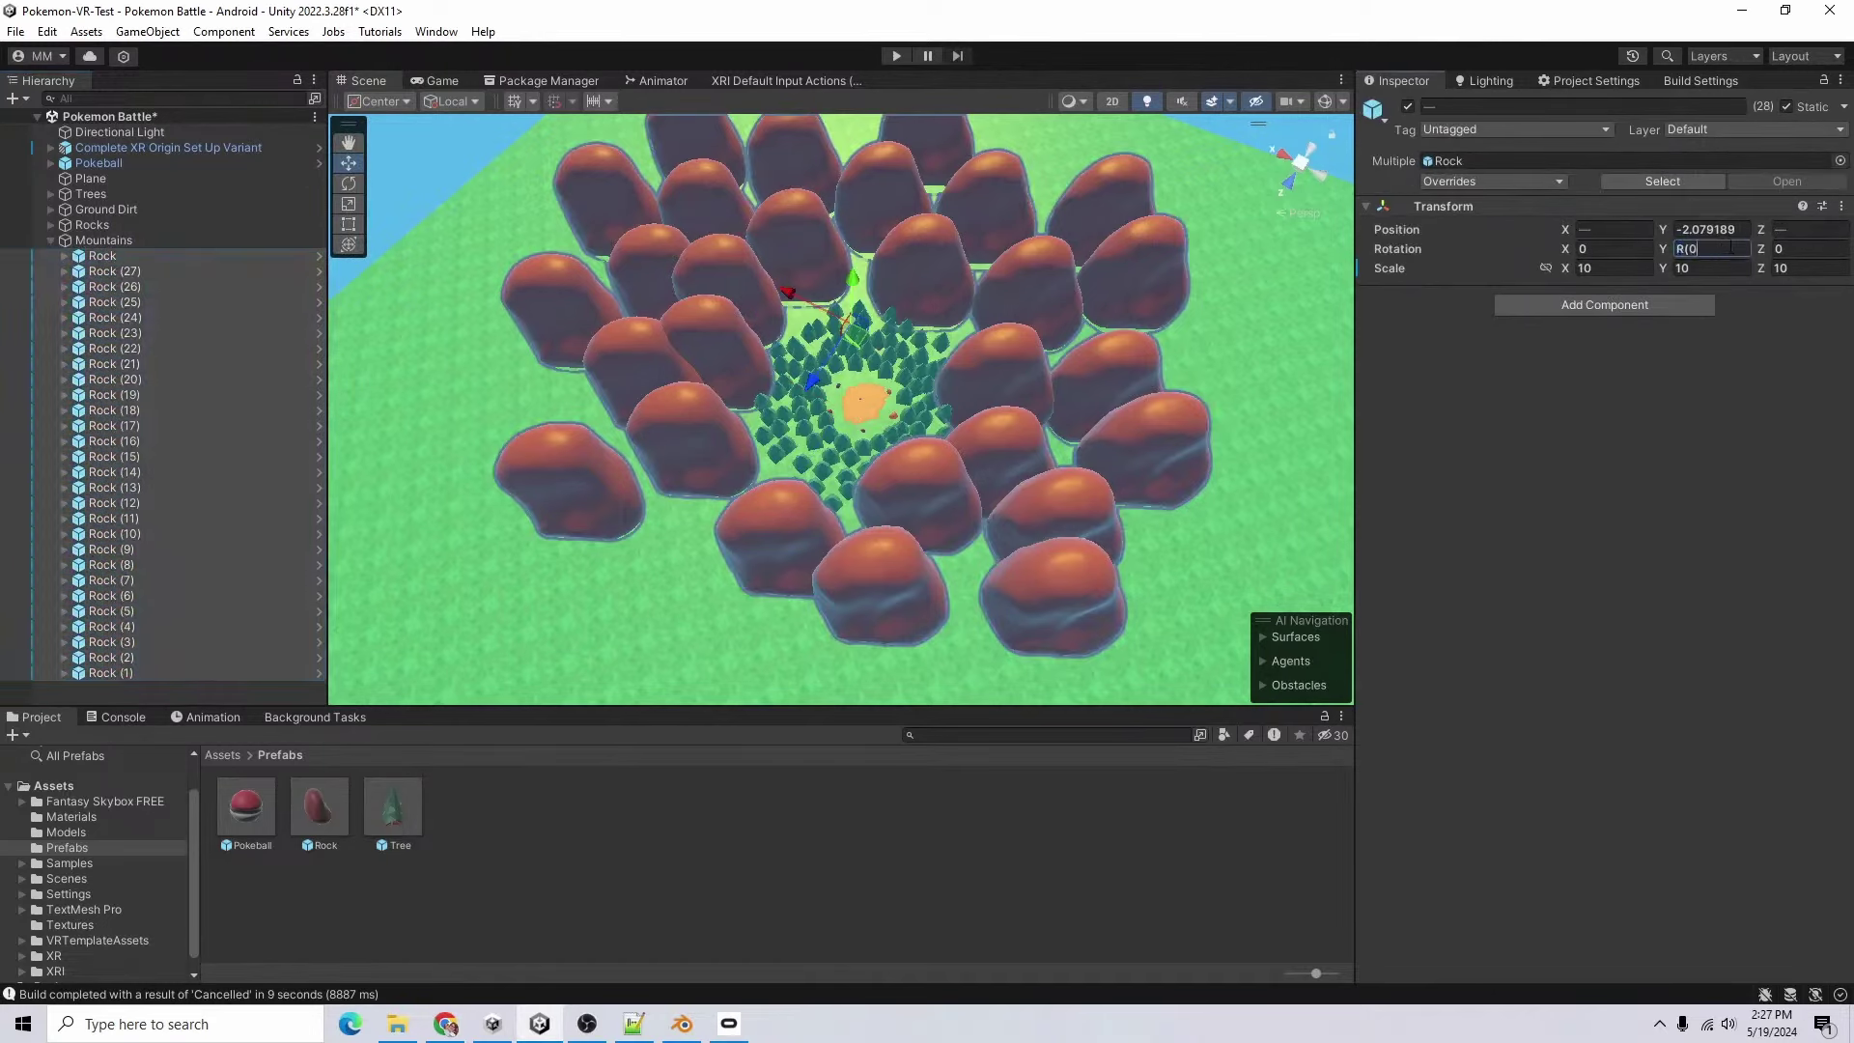
{"action": "type", "text": "R(0,360)"}
{"action": "key", "text": "Return"}
- Randomize the Y scale of the giant rocks in Mountains with R(8,12)
{"action": "left_click", "coordinate": [1738, 267]}
{"action": "type", "text": "R"}
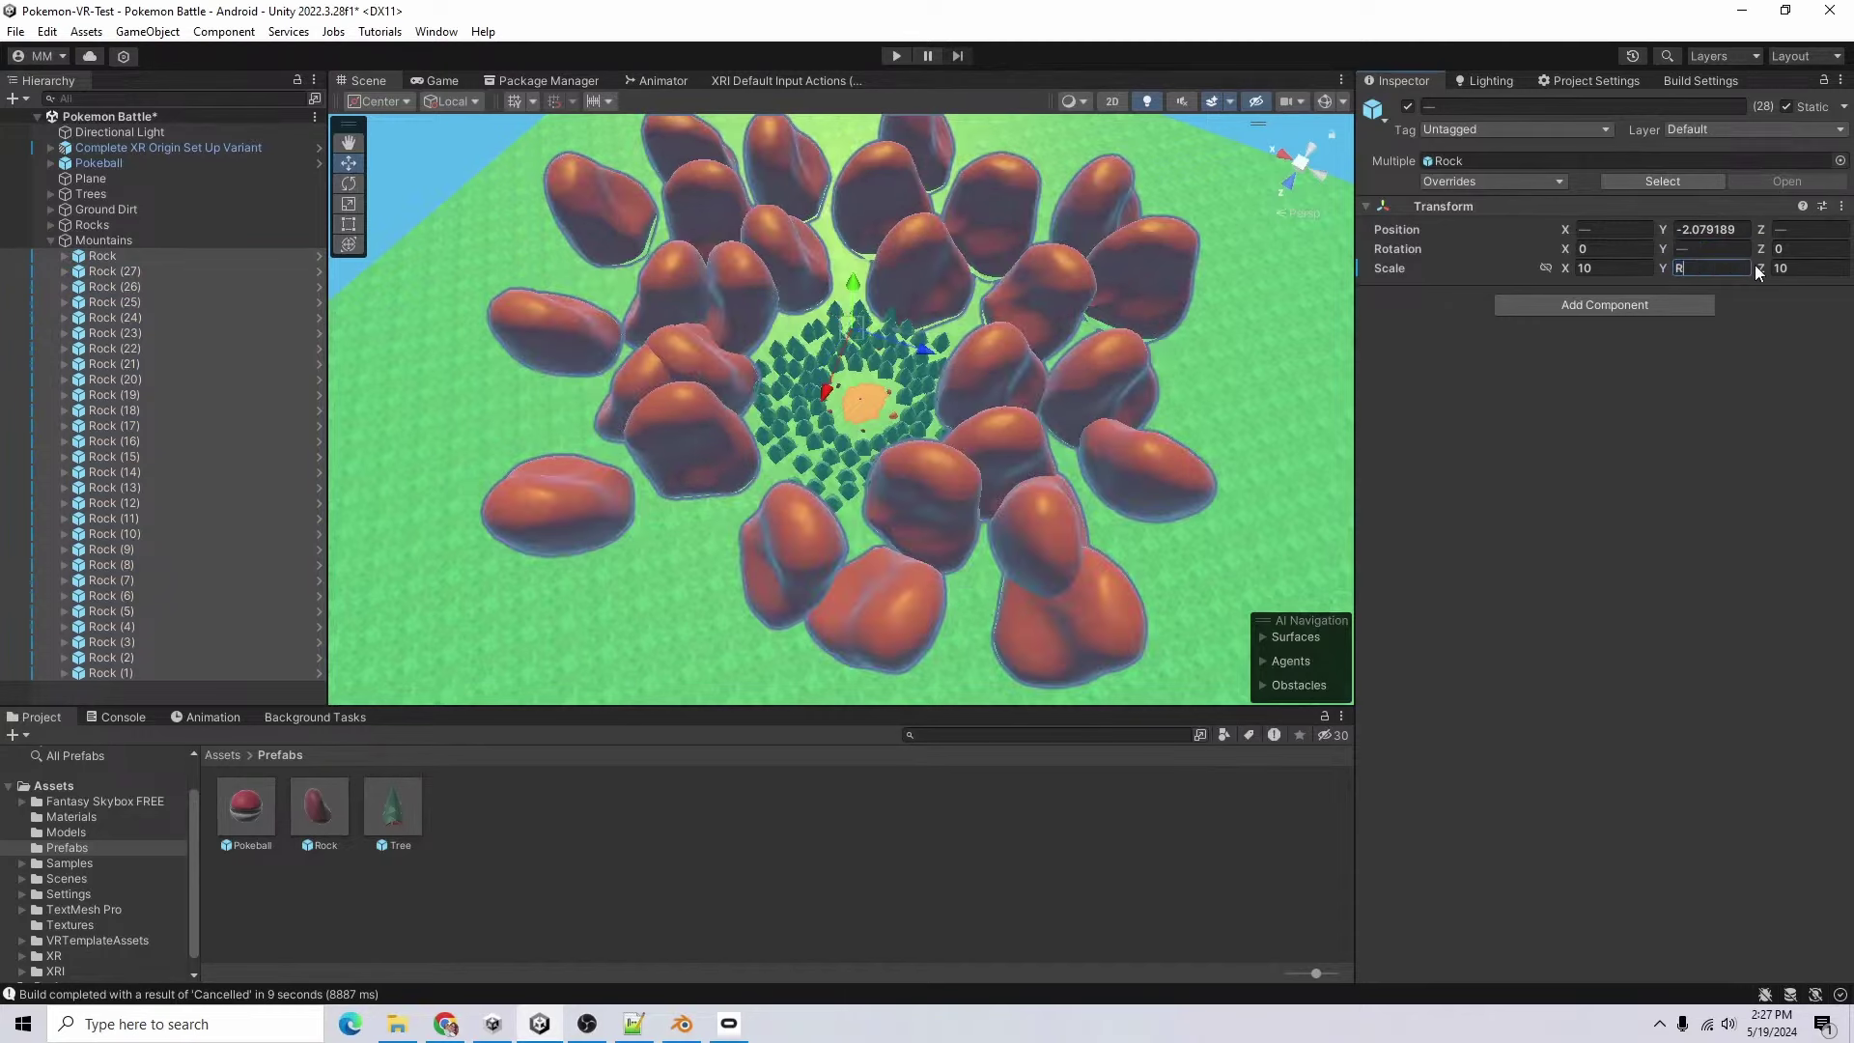
{"action": "type", "text": "(8,12)"}
{"action": "key", "text": "Return"}
- Test the scene in Play mode, stop it, and save the scene with the Mountains group emptied
{"action": "left_click", "coordinate": [896, 55]}
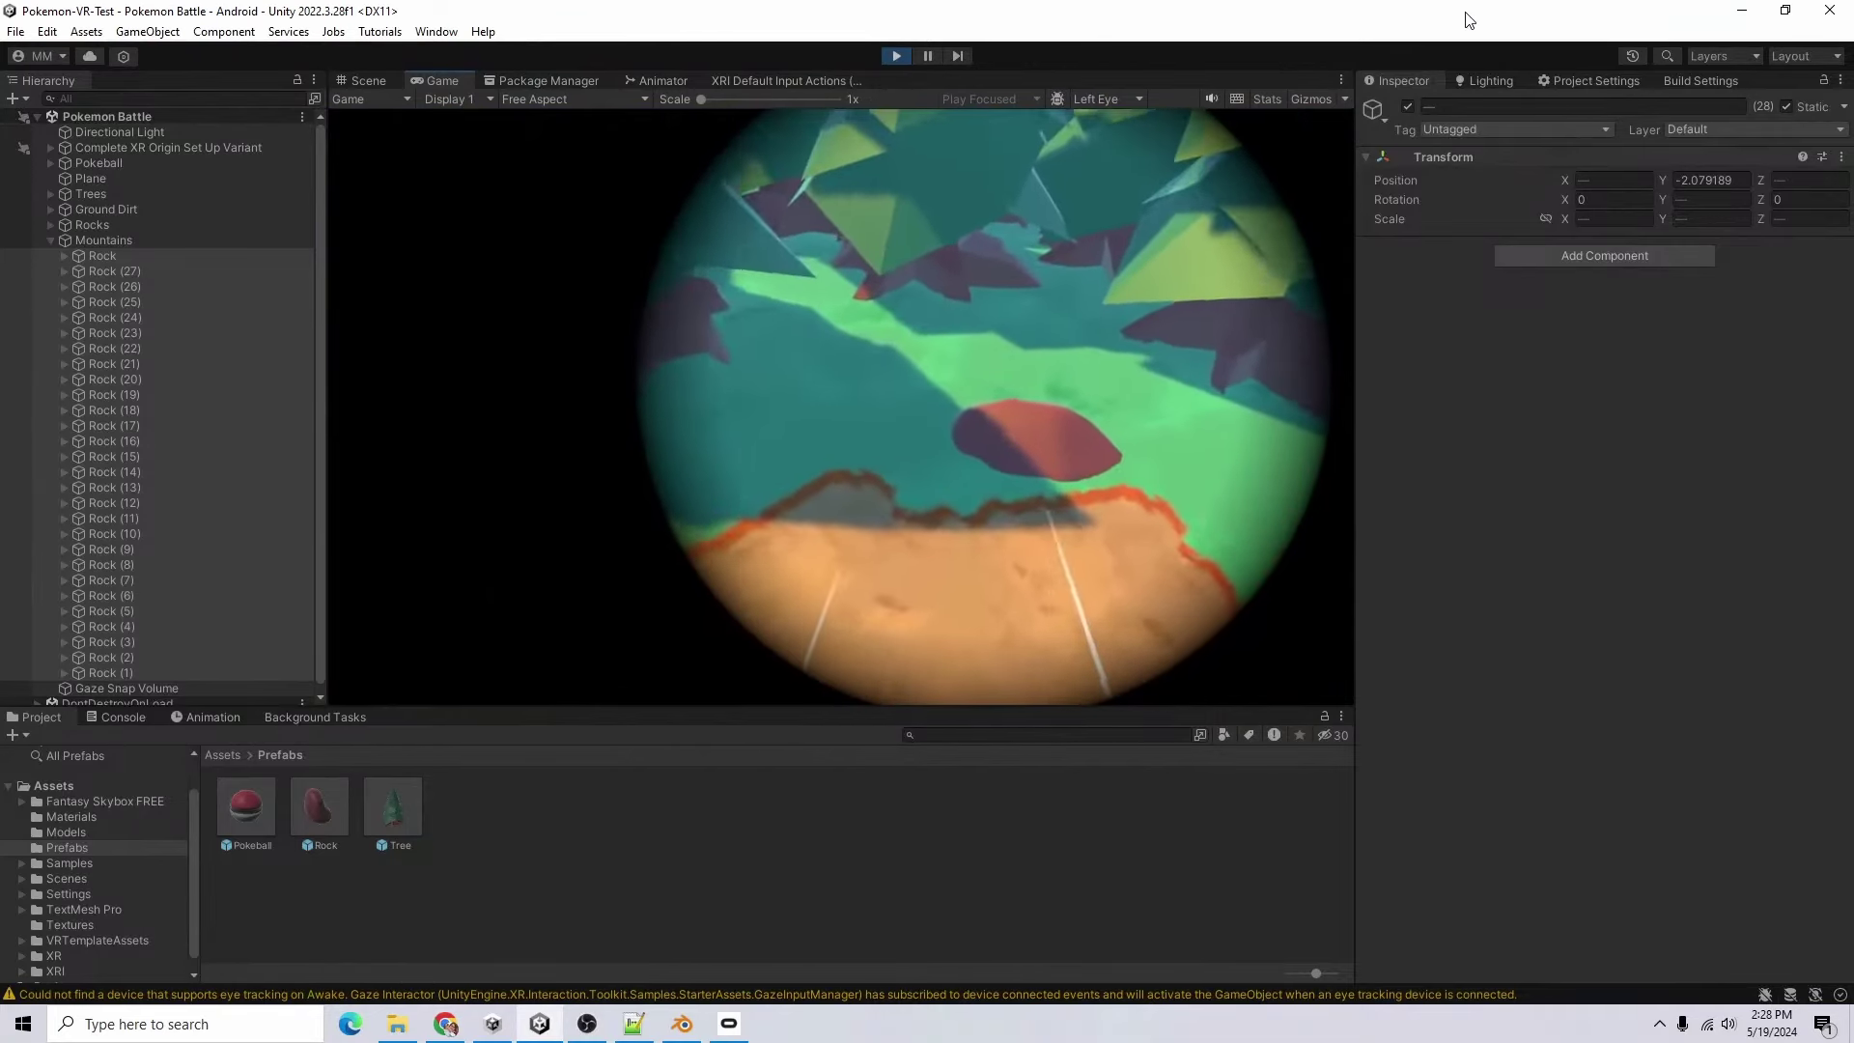
{"action": "left_click", "coordinate": [895, 56]}
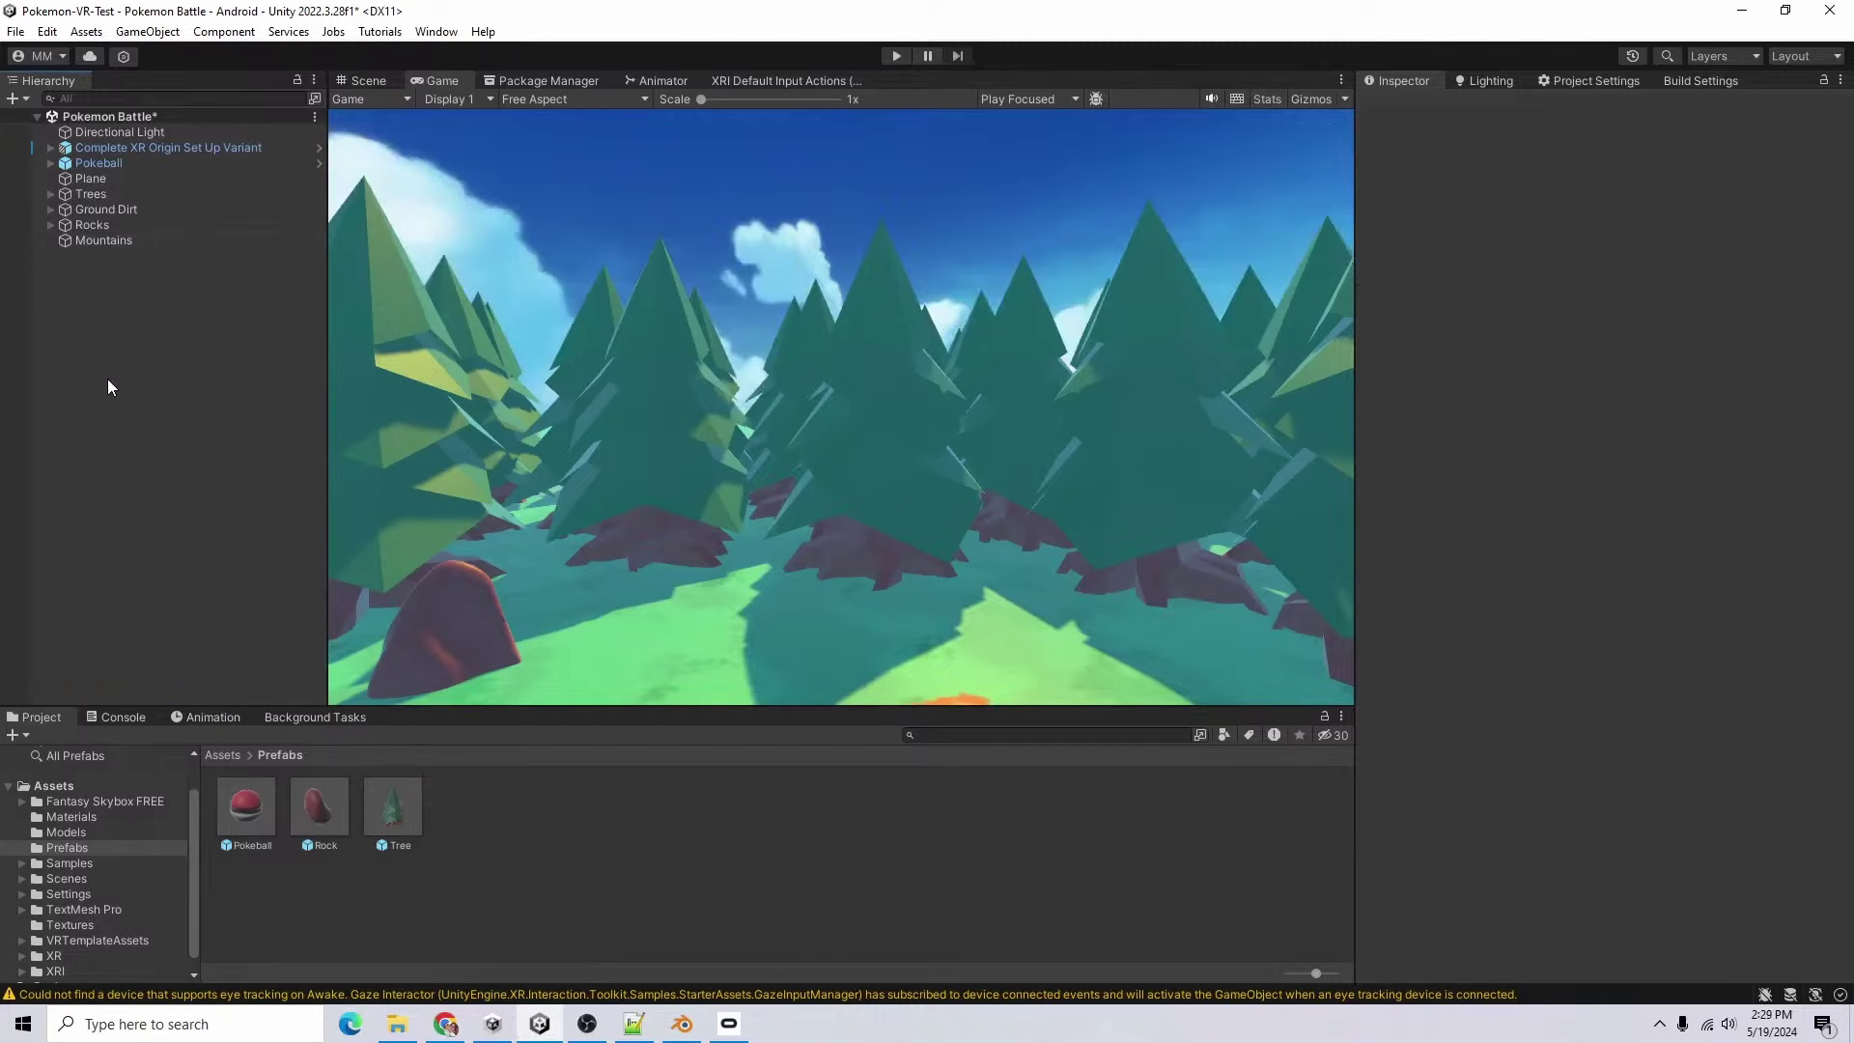
{"action": "key", "text": "ctrl+s"}
- Change the collision detection mode of the Pokeball's Rigidbody
{"action": "left_click", "coordinate": [99, 162]}
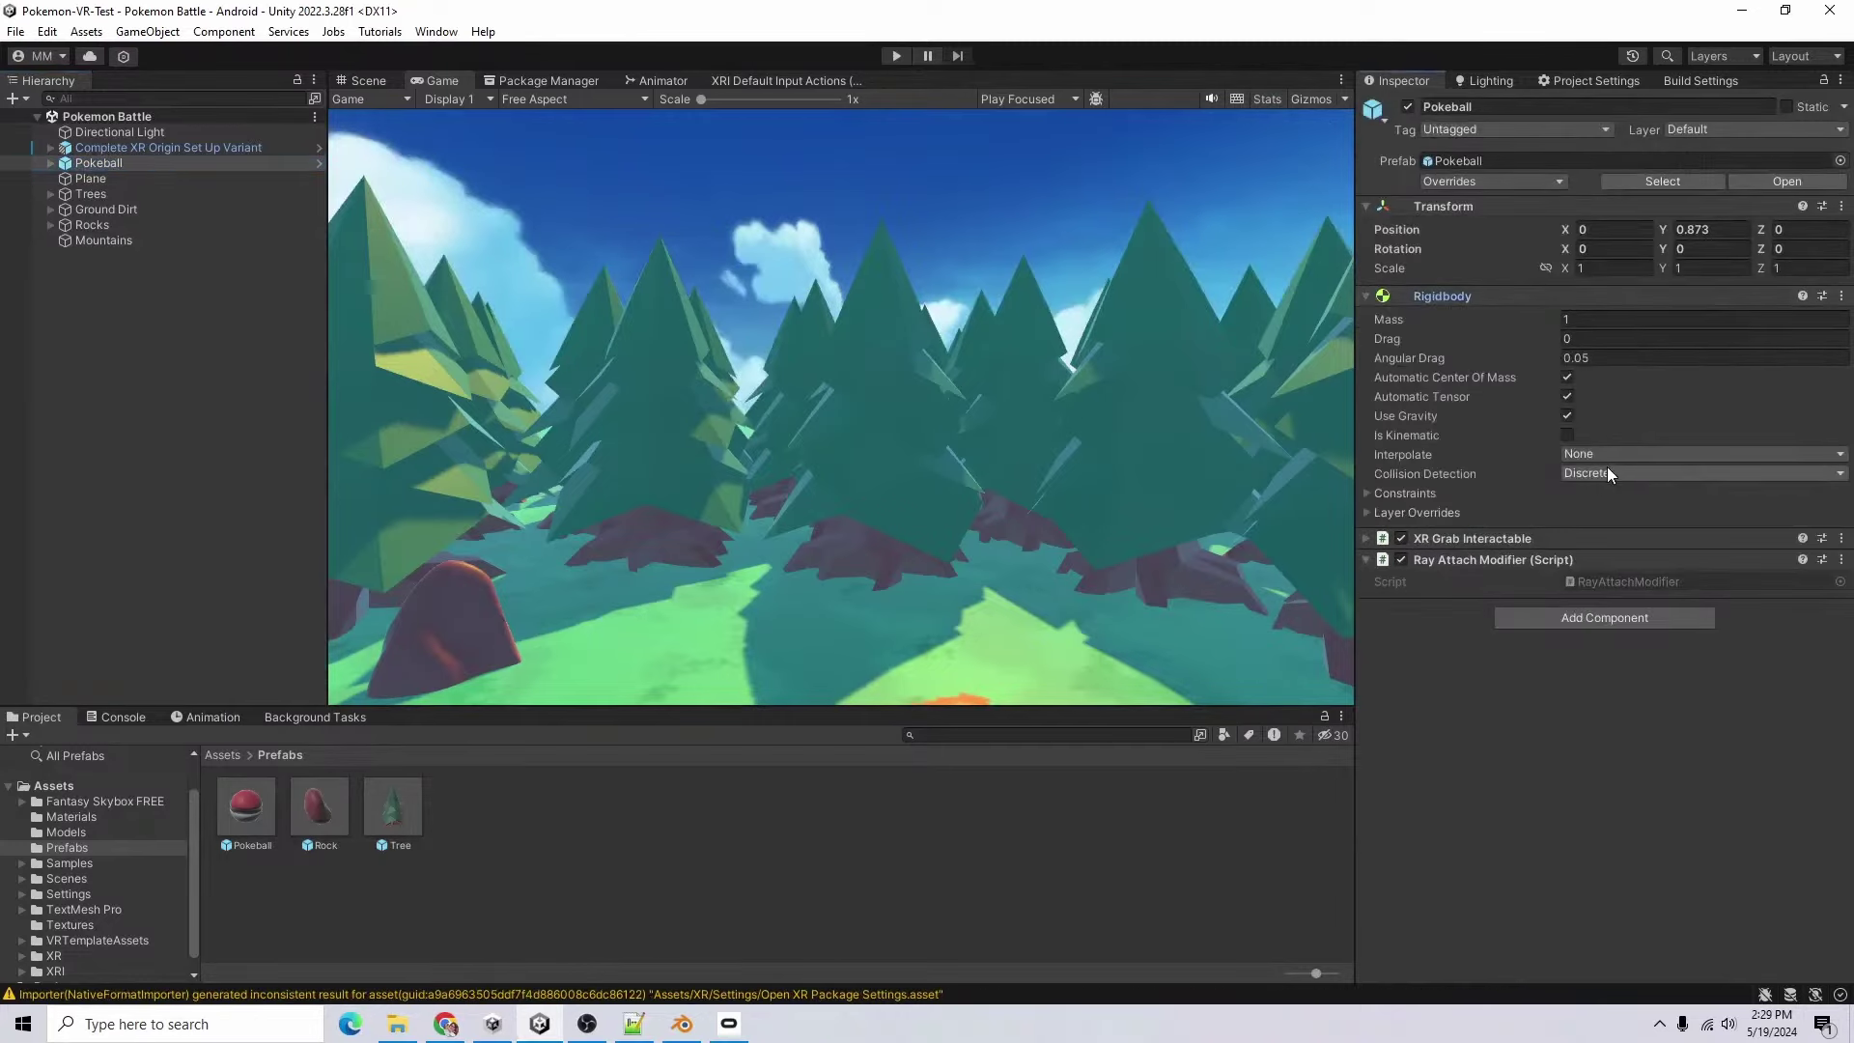
{"action": "left_click", "coordinate": [1607, 473]}
{"action": "left_click", "coordinate": [1713, 520]}
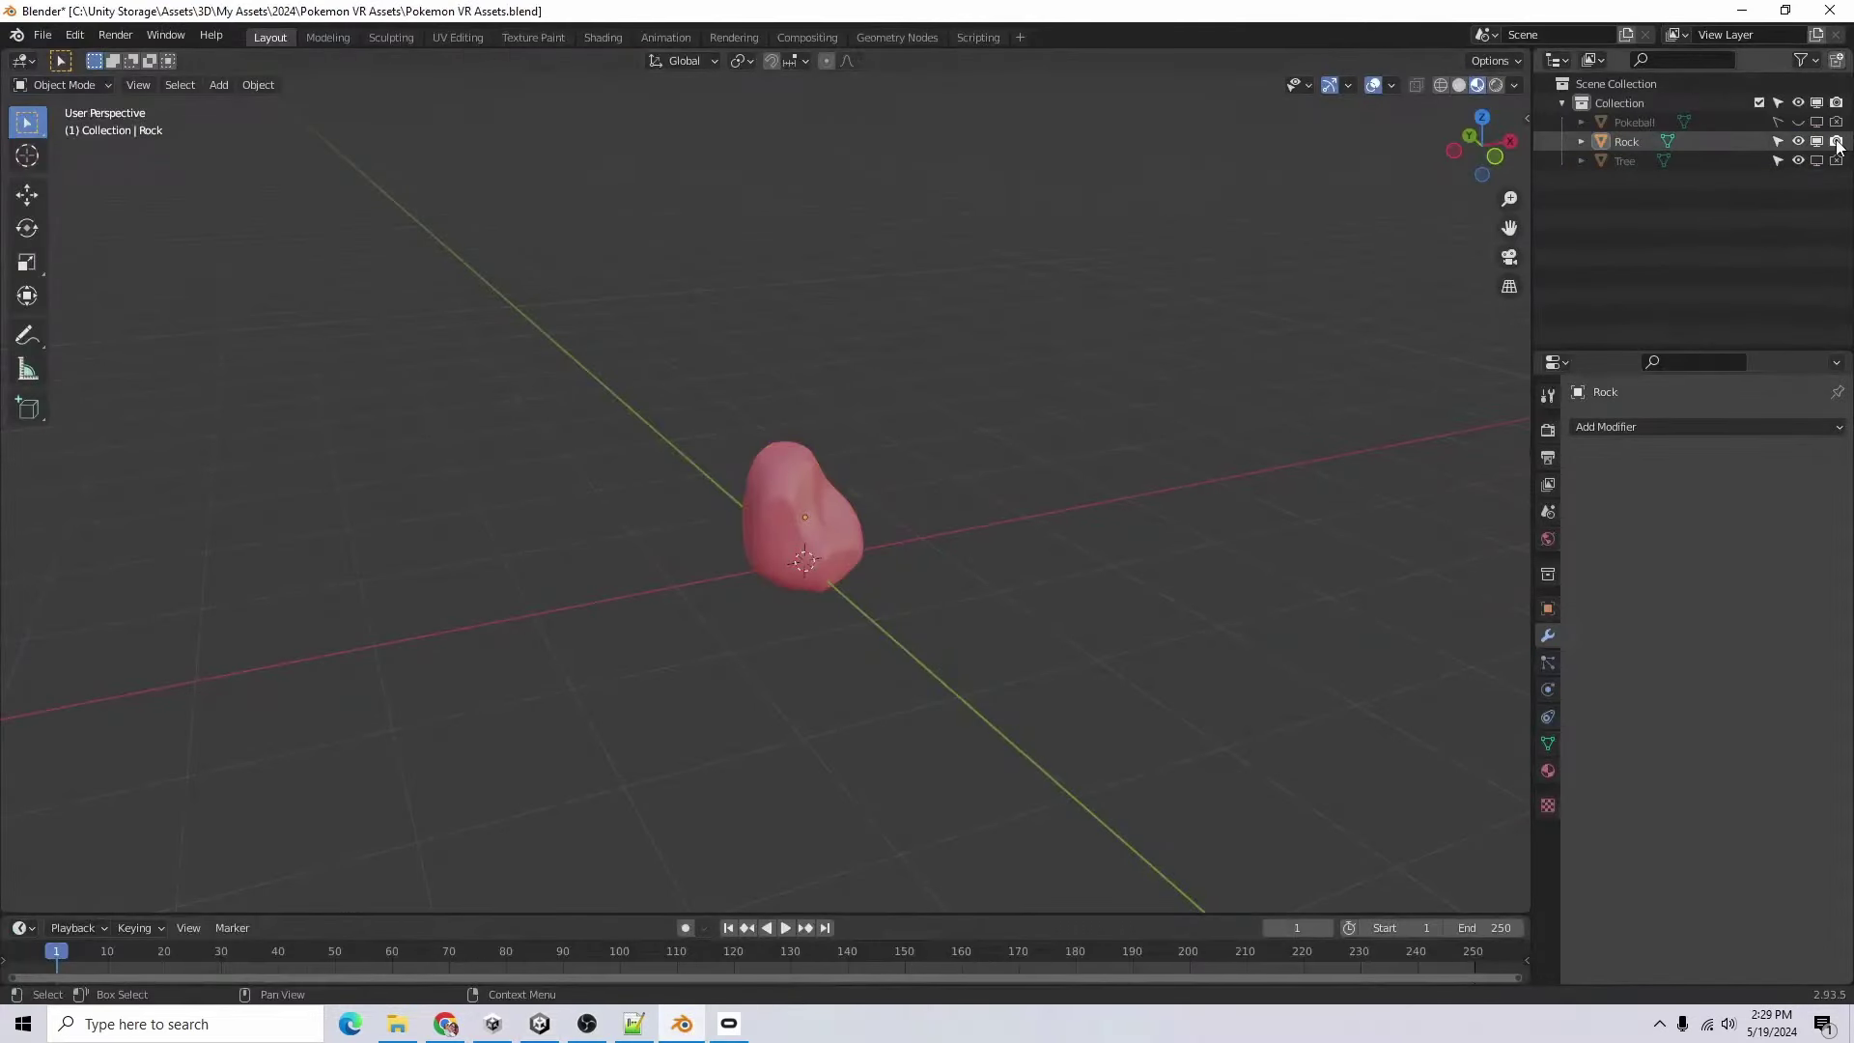
- Switch to Blender, hide the existing Rock object, and add a new rock mesh with Rock Generator
{"action": "left_click", "coordinate": [1798, 141]}
{"action": "left_click", "coordinate": [218, 85]}
{"action": "mouse_move", "coordinate": [246, 107]}
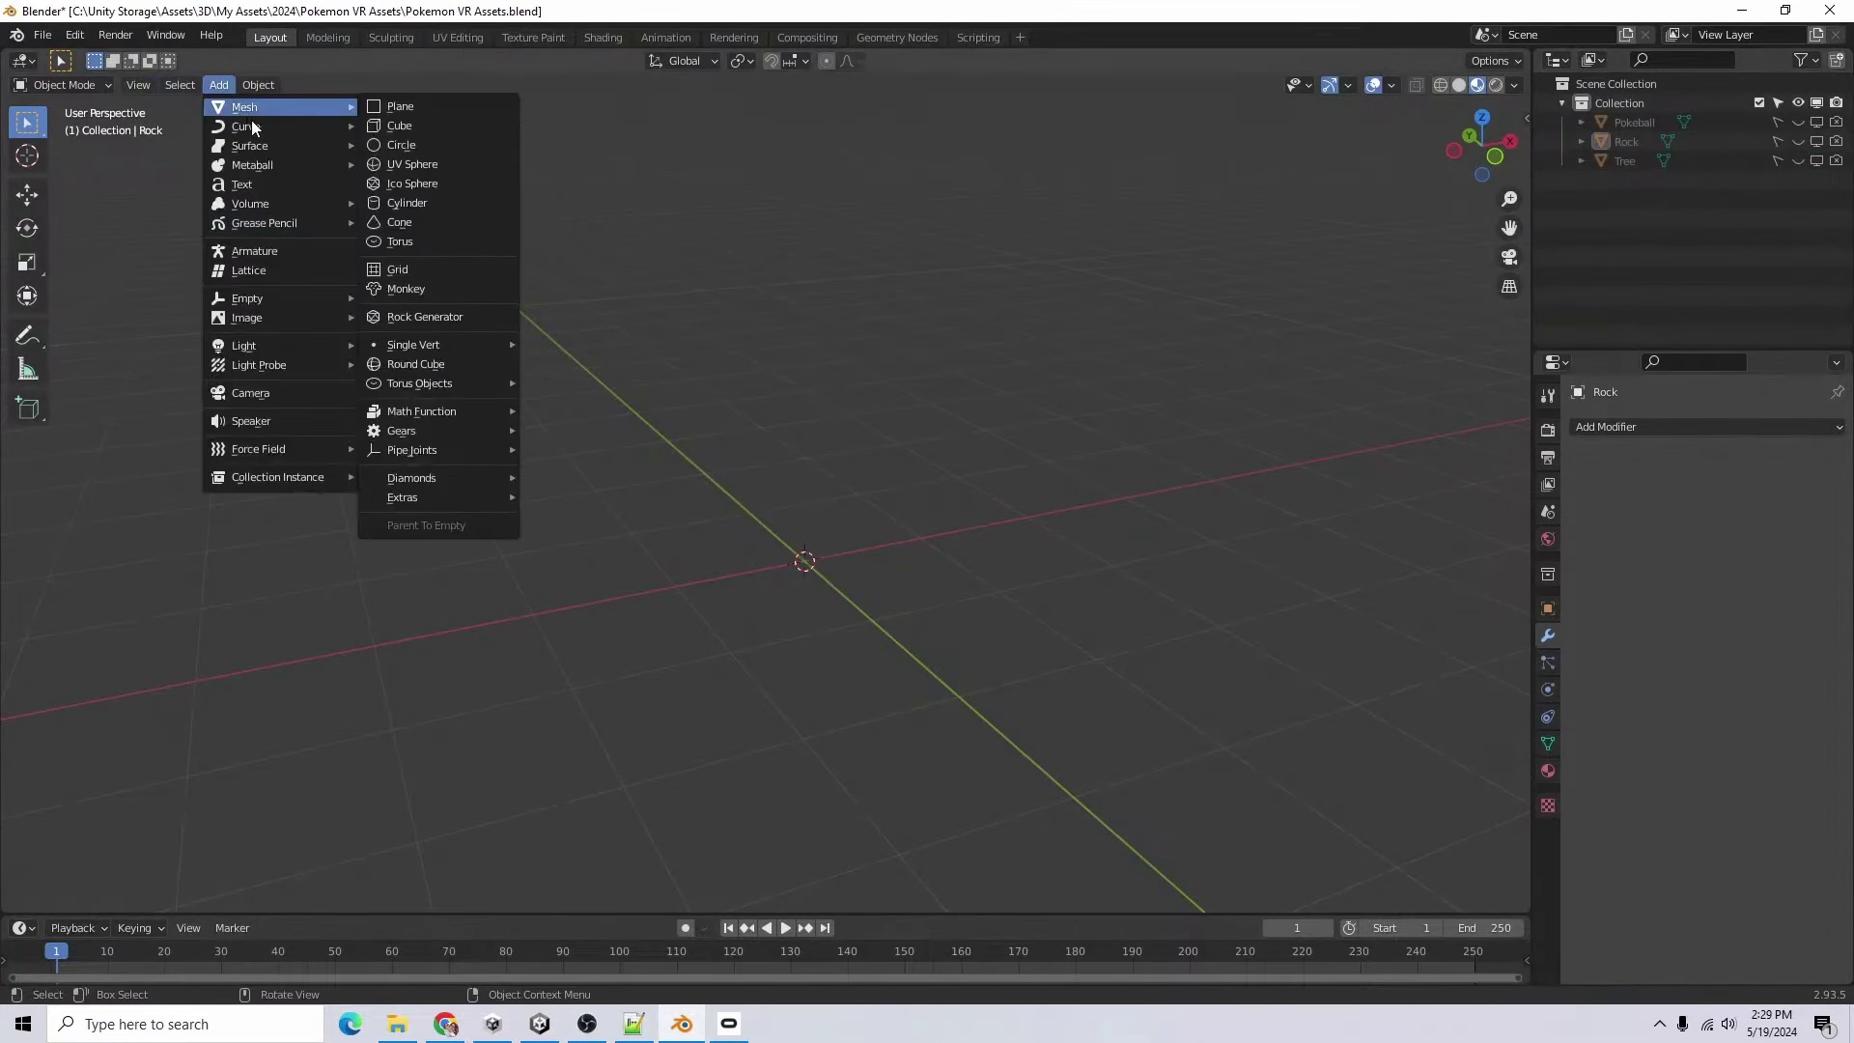
{"action": "left_click", "coordinate": [425, 316]}
- Set the generated rock's X, Y and Z scale ranges to 1 to 10
{"action": "left_click", "coordinate": [232, 377]}
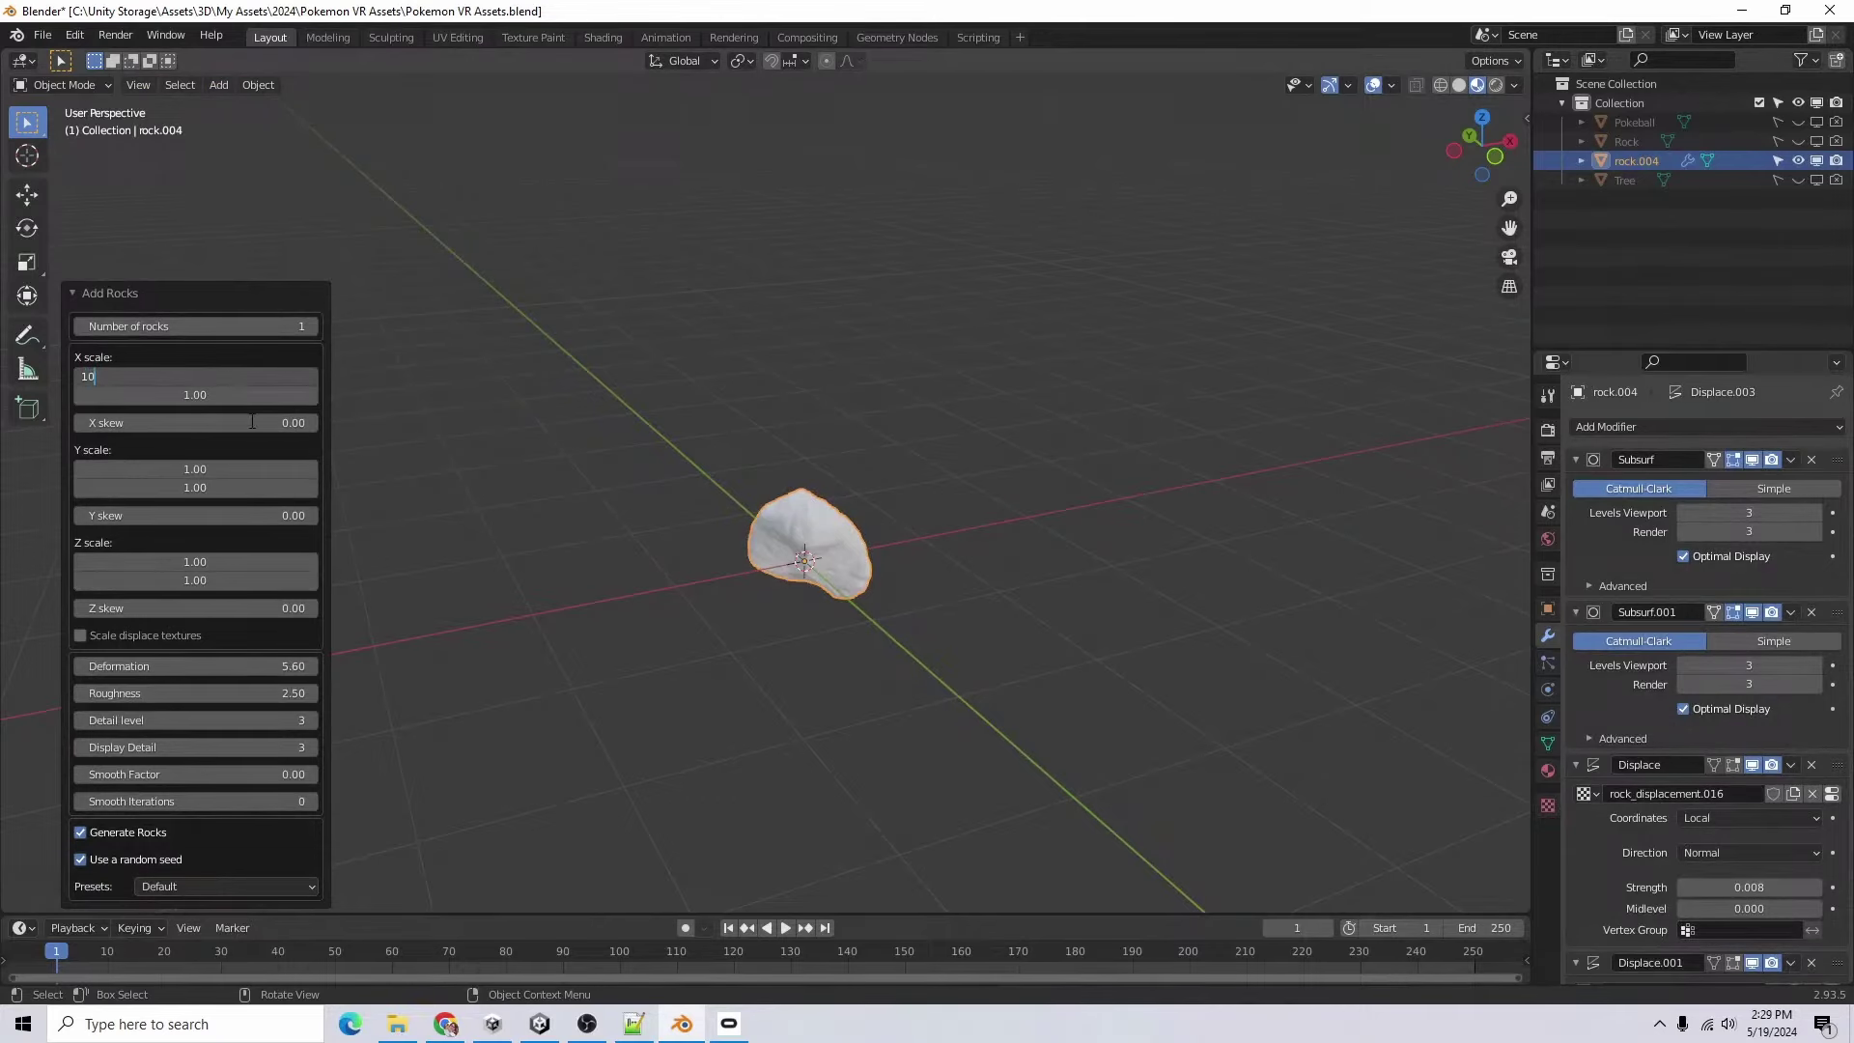
{"action": "key", "text": "Return"}
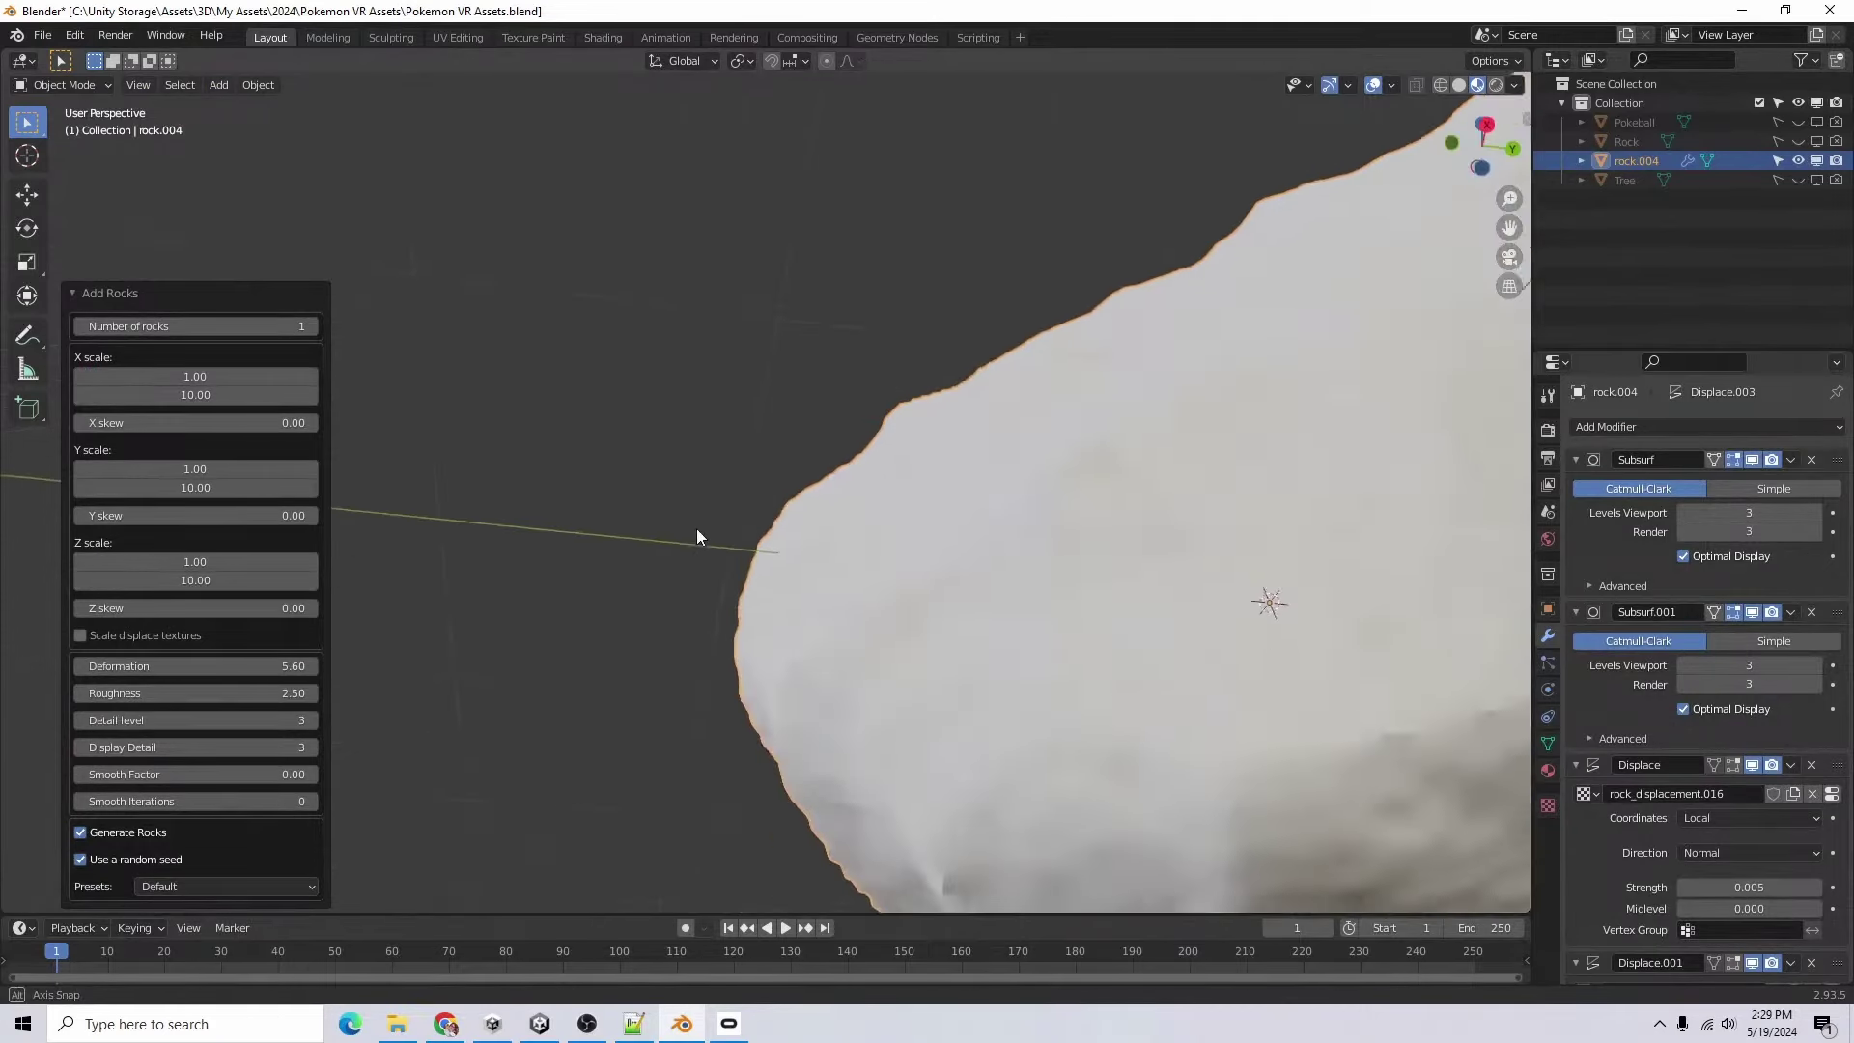
{"action": "middle_click_drag", "start_coordinate": [697, 529], "coordinate": [998, 684]}
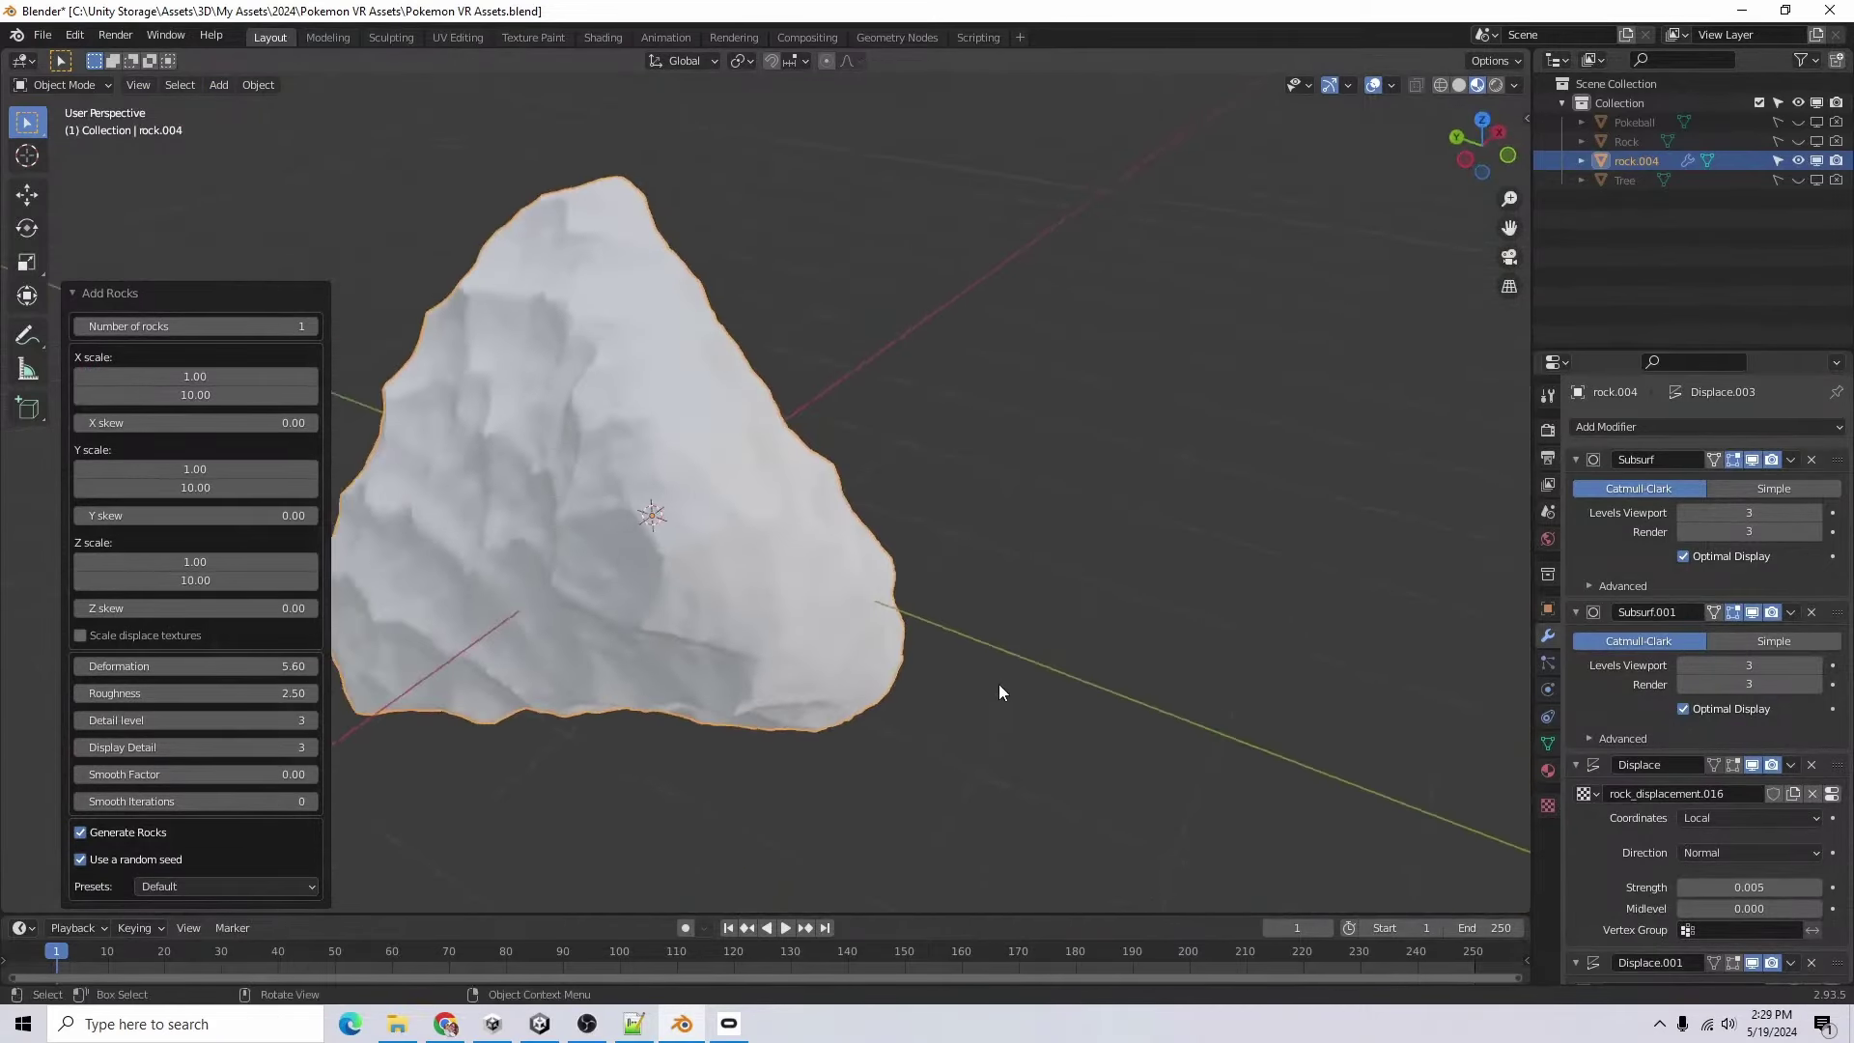
- Tune the generated rock's shape to deformation 3.08 and roughness 6.13, with detail level and display detail at 3
{"action": "scroll", "coordinate": [998, 683], "scroll_direction": "down", "scroll_amount": 7}
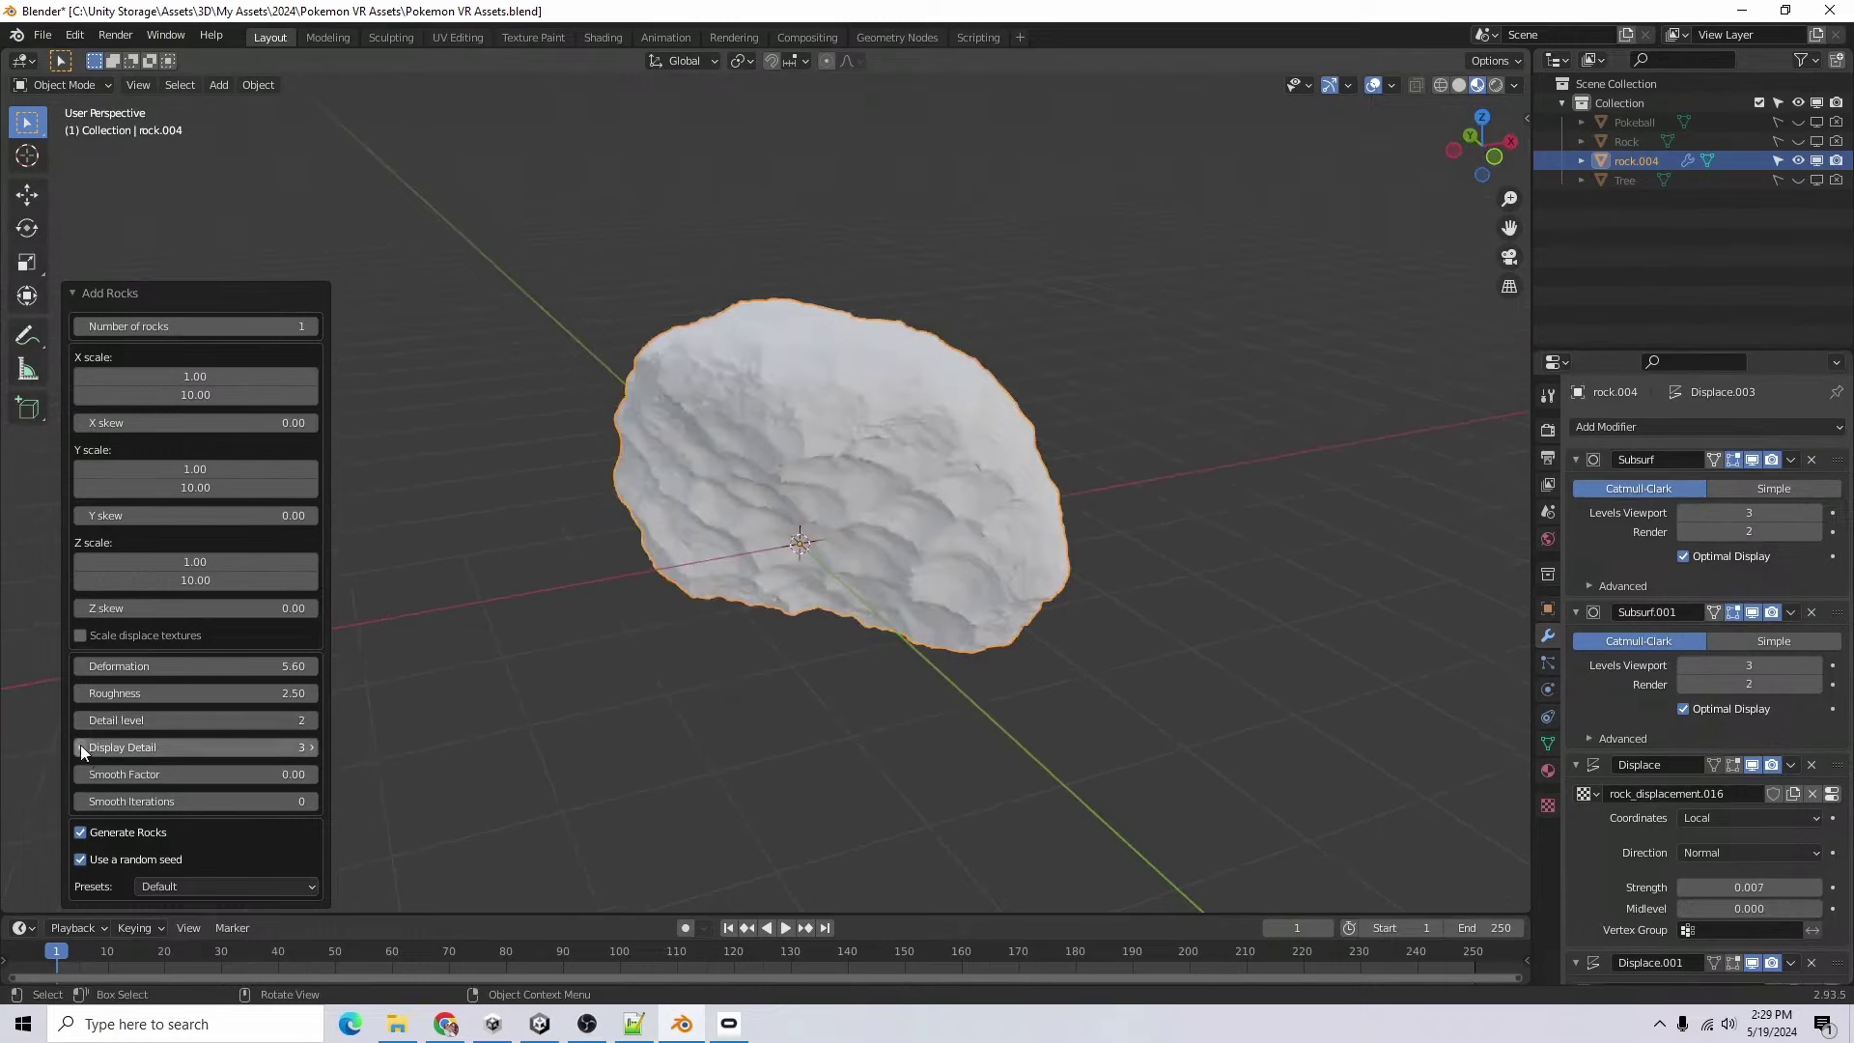
{"action": "left_click", "coordinate": [80, 745]}
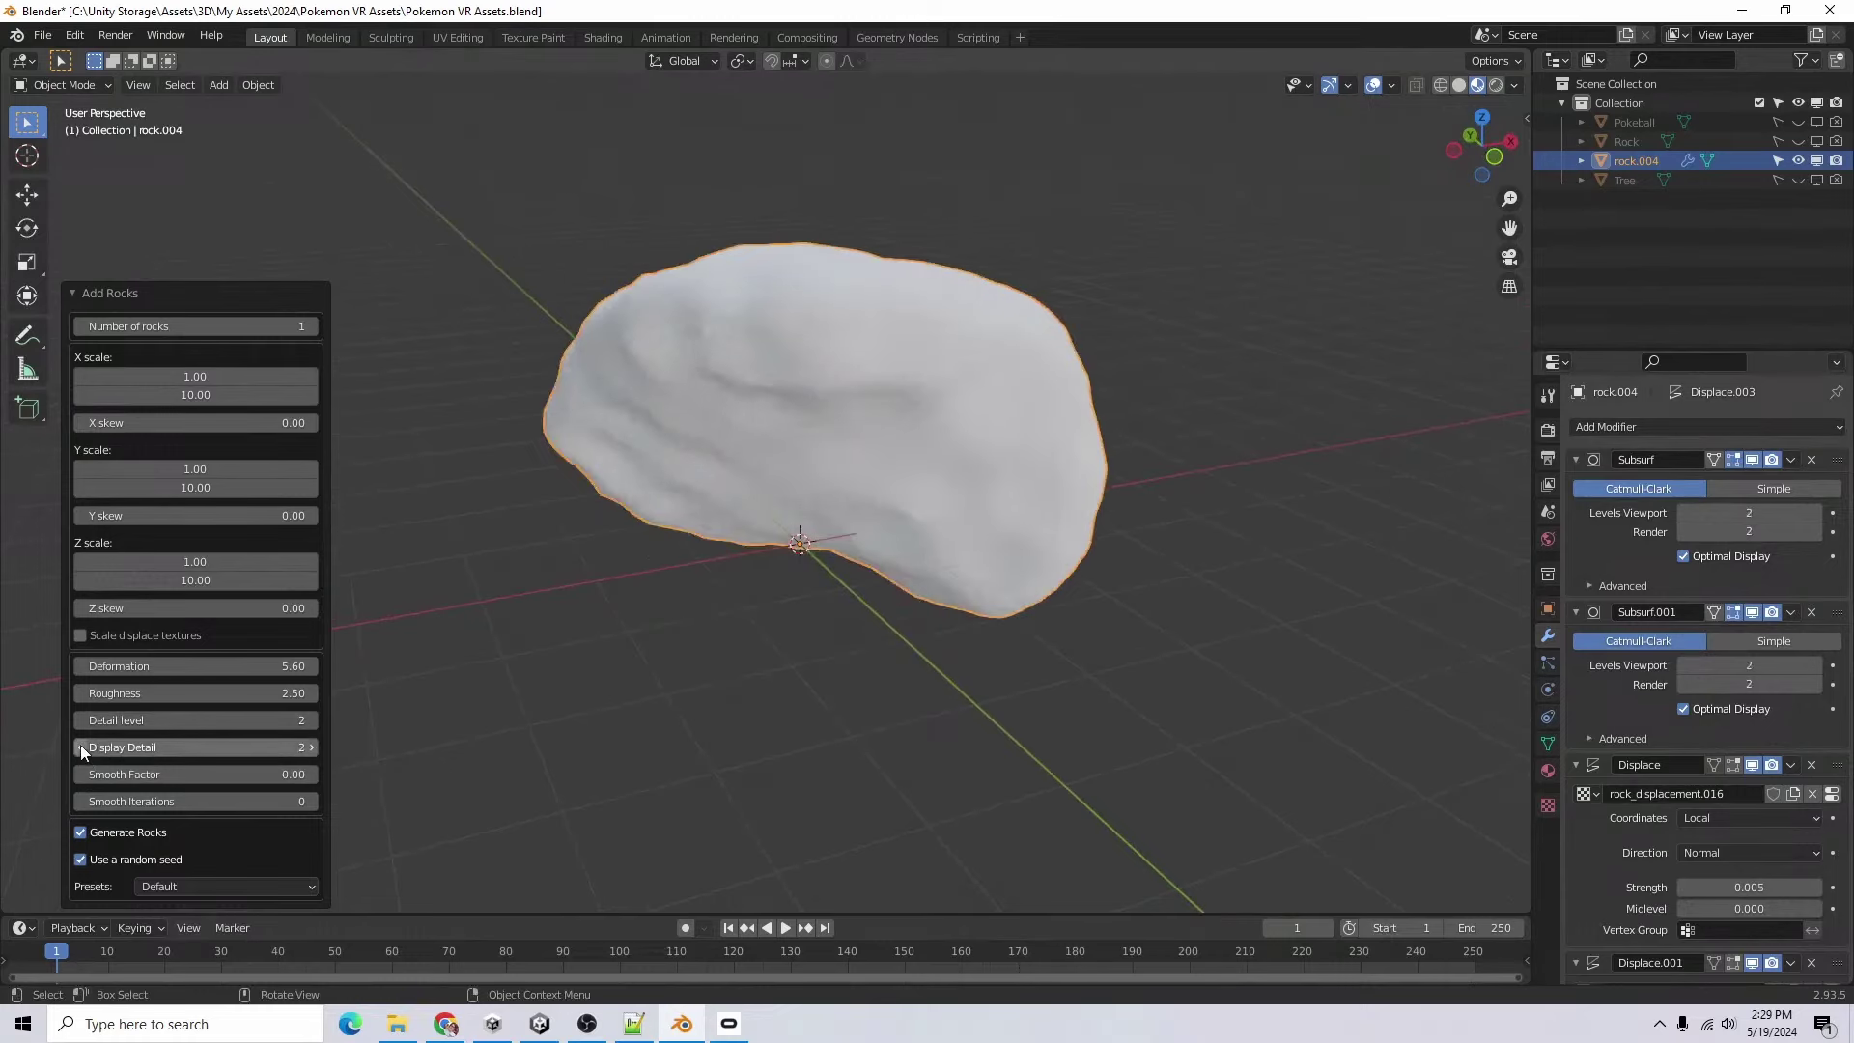
{"action": "left_click", "coordinate": [311, 747]}
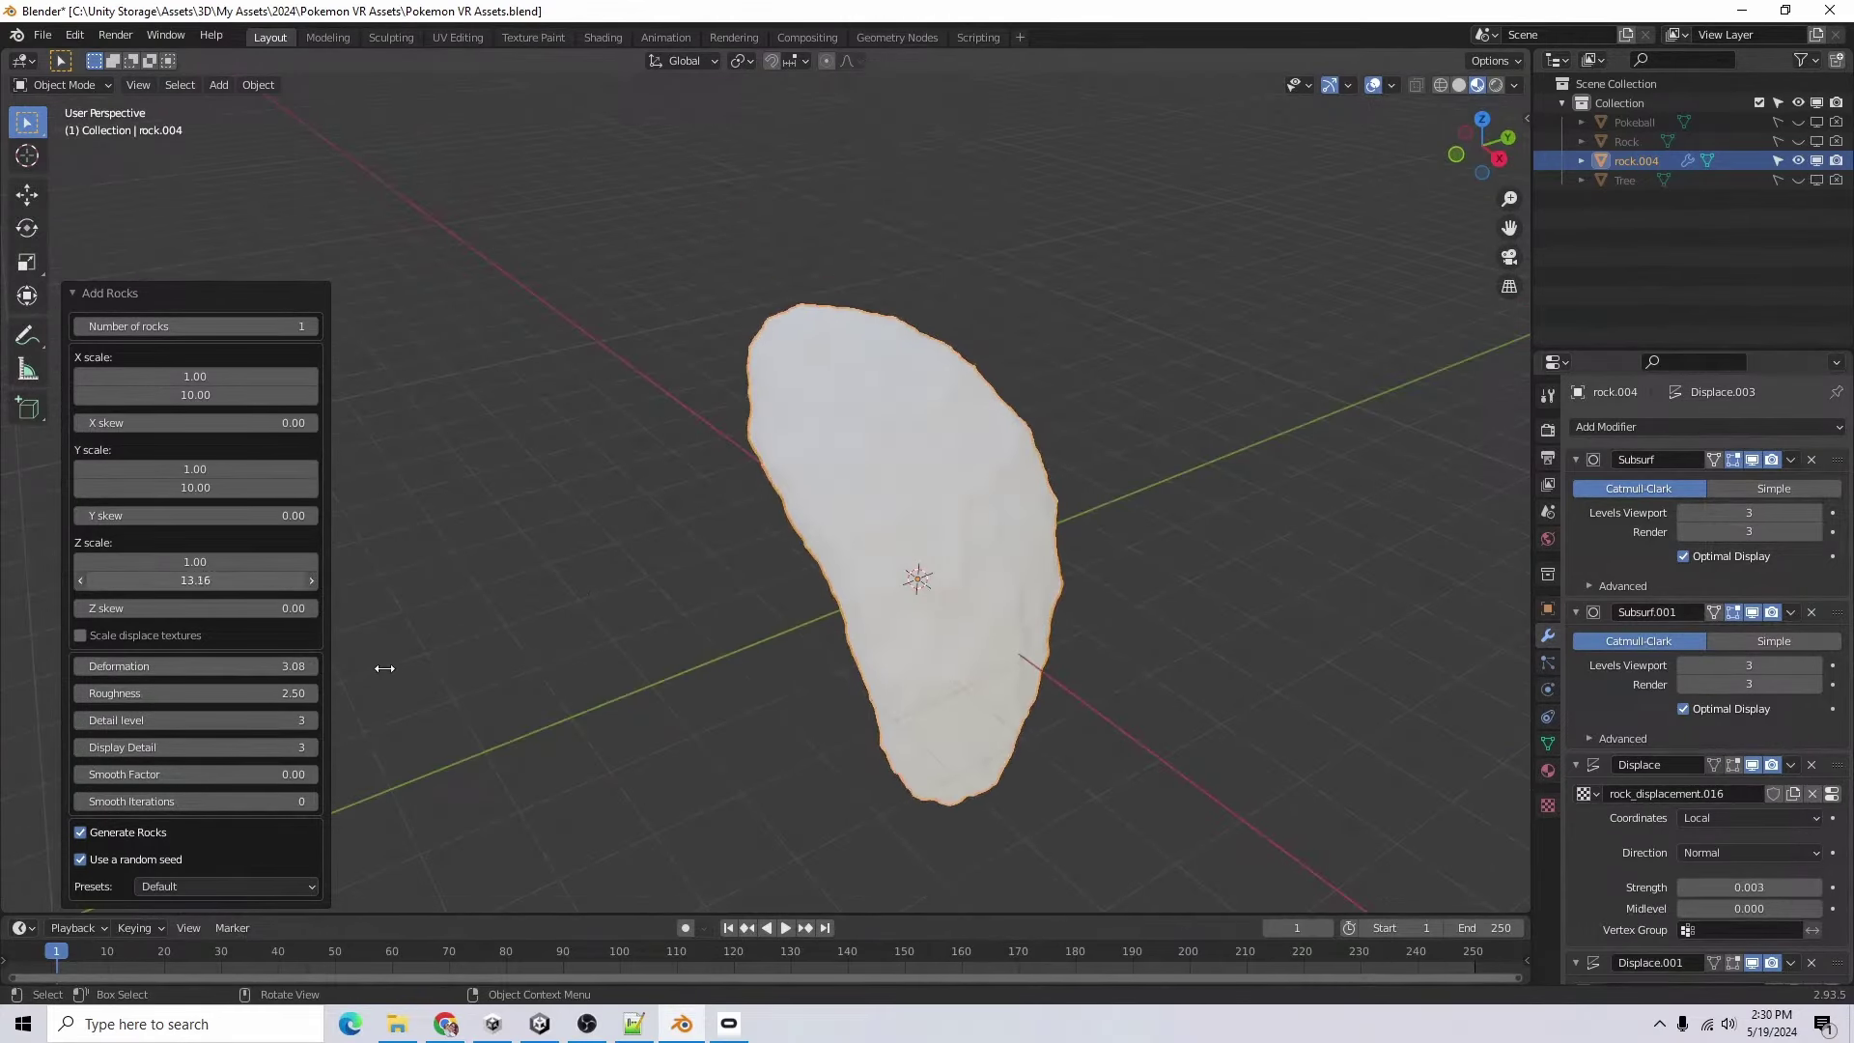
{"action": "middle_click_drag", "start_coordinate": [381, 670], "coordinate": [571, 686]}
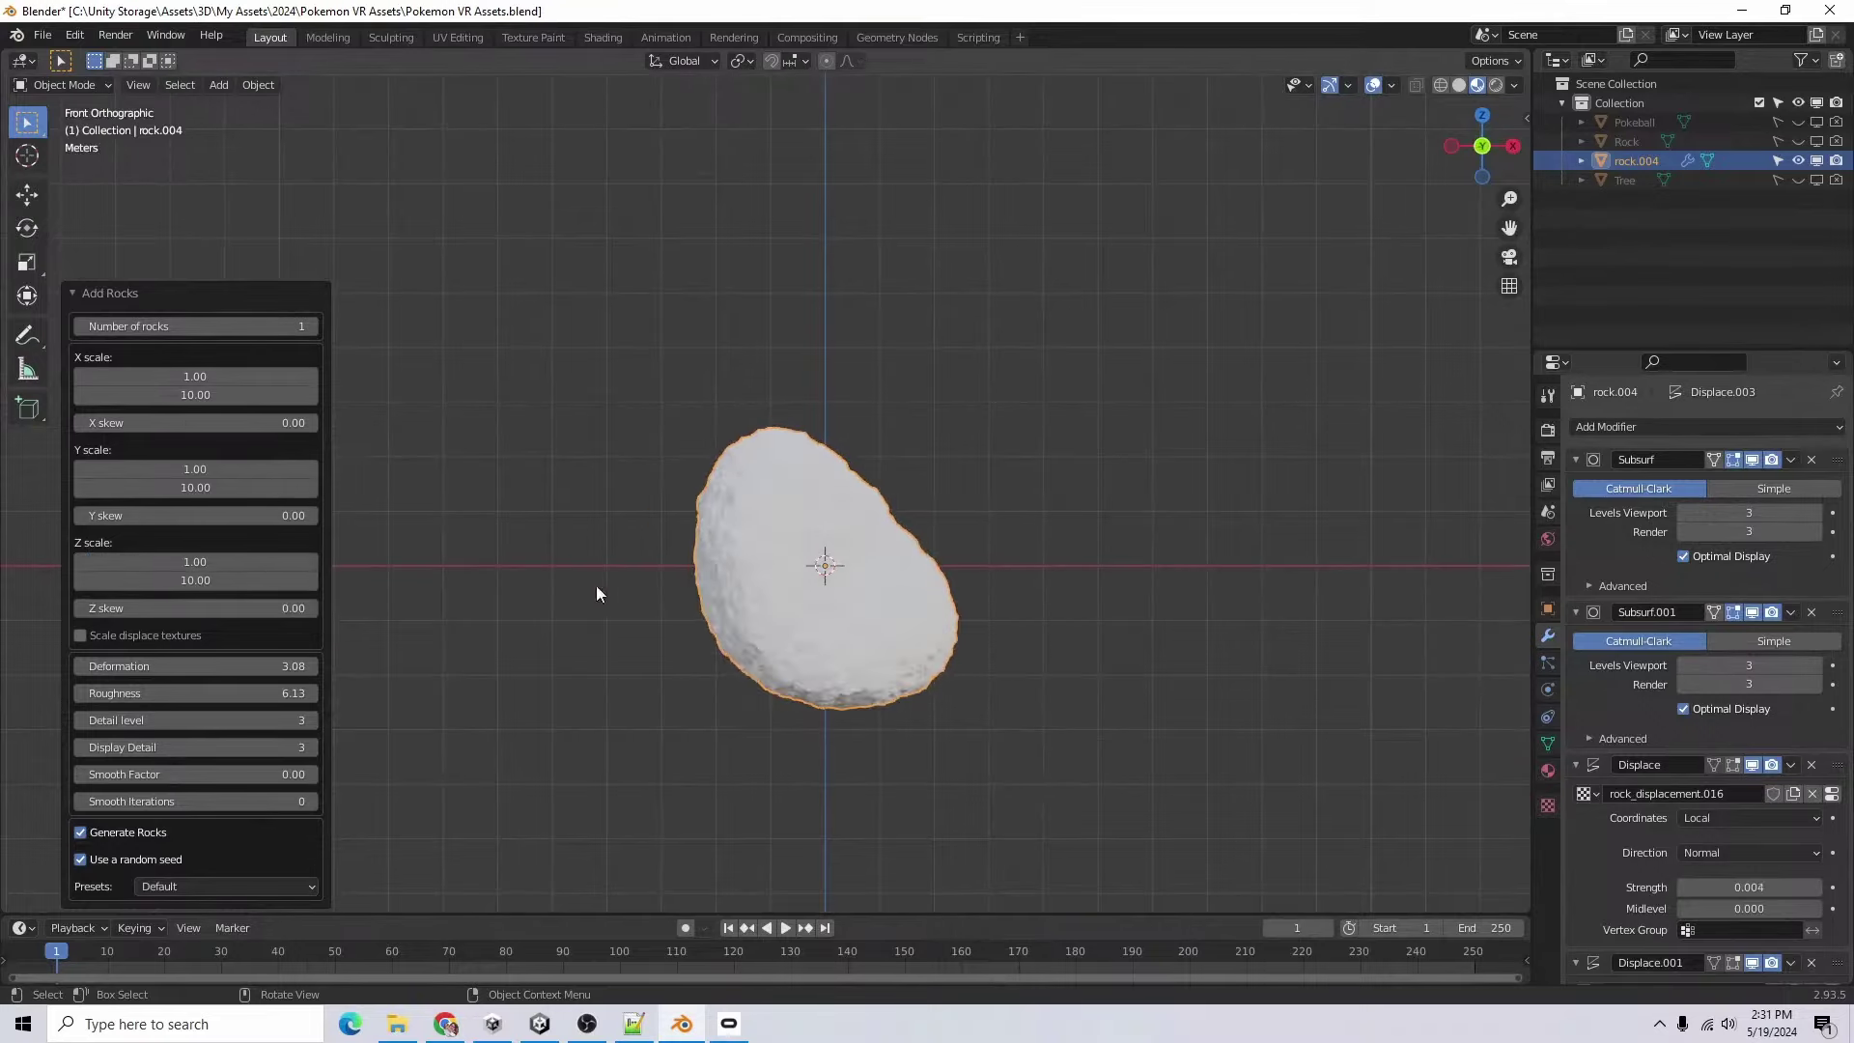
{"action": "middle_click_drag", "start_coordinate": [600, 592], "coordinate": [981, 591]}
{"action": "left_click", "coordinate": [866, 576]}
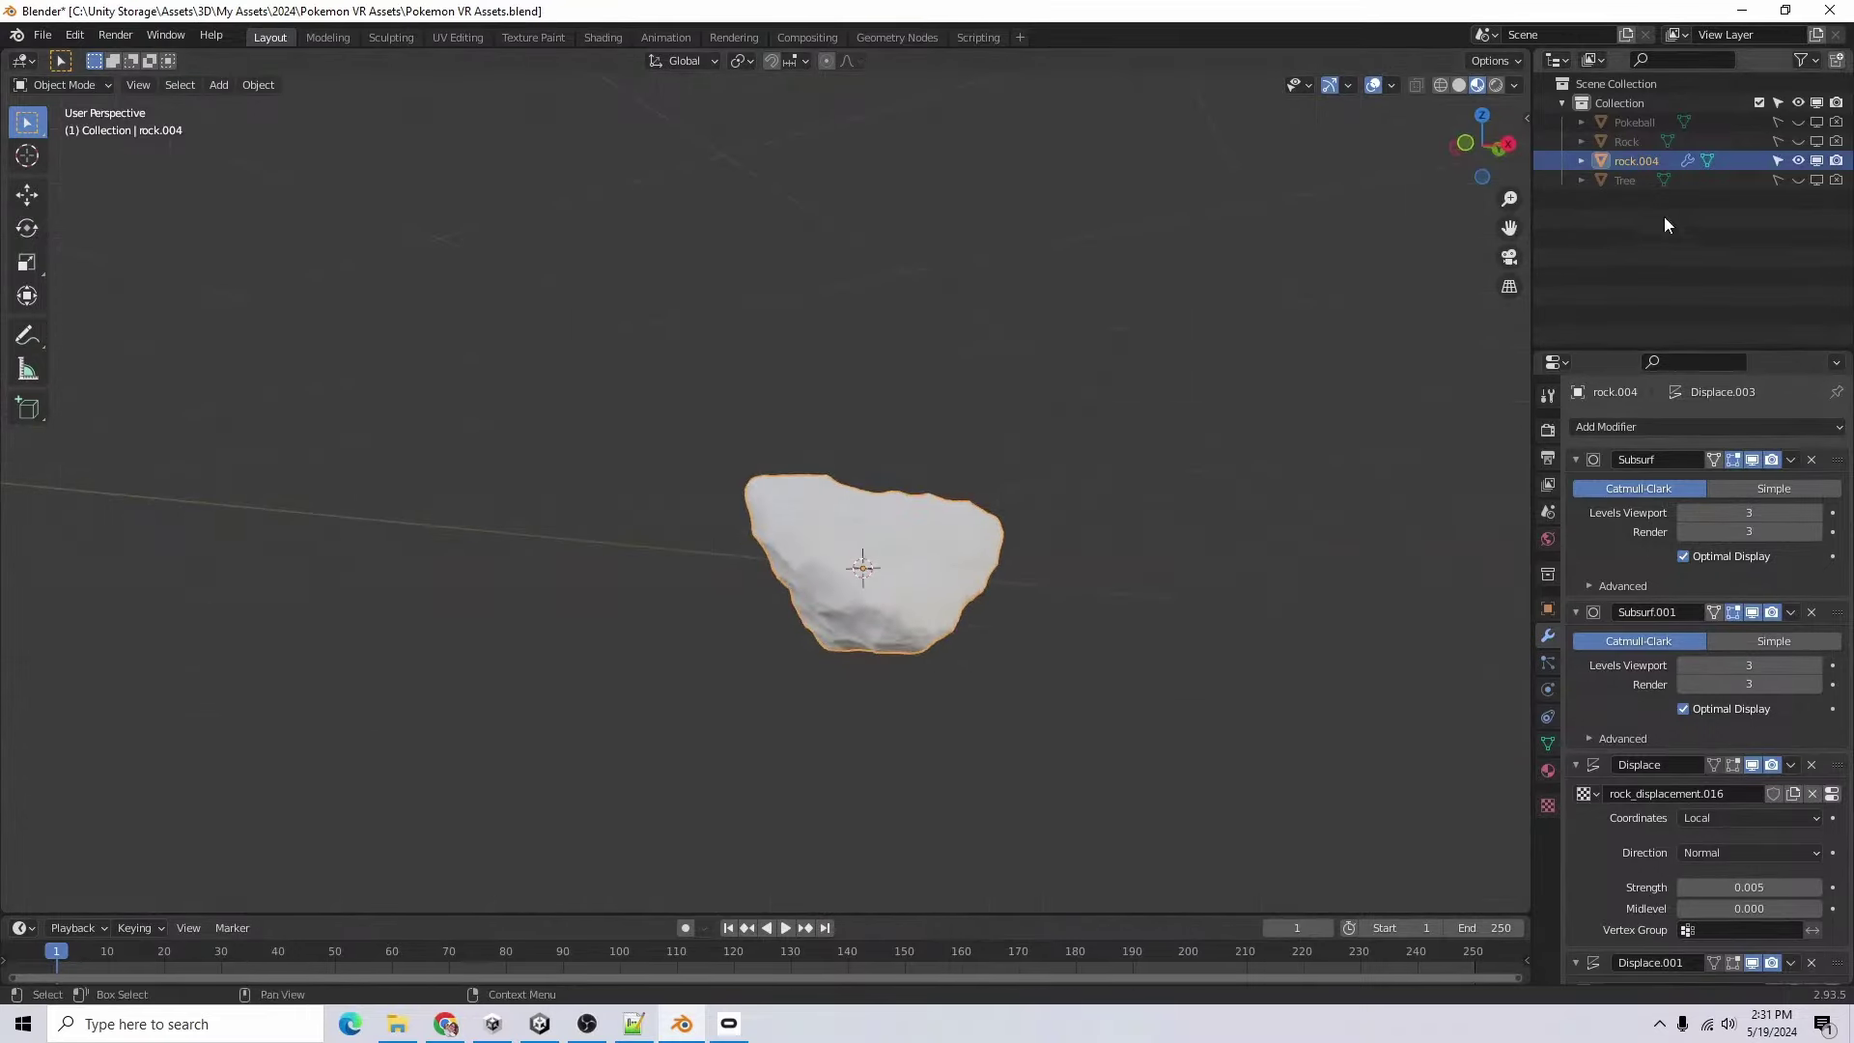
- Rename the generated rock object as Mountain and assign it the existing palette material
{"action": "double_click", "coordinate": [1638, 160]}
{"action": "type", "text": "Mountain"}
{"action": "key", "text": "Return"}
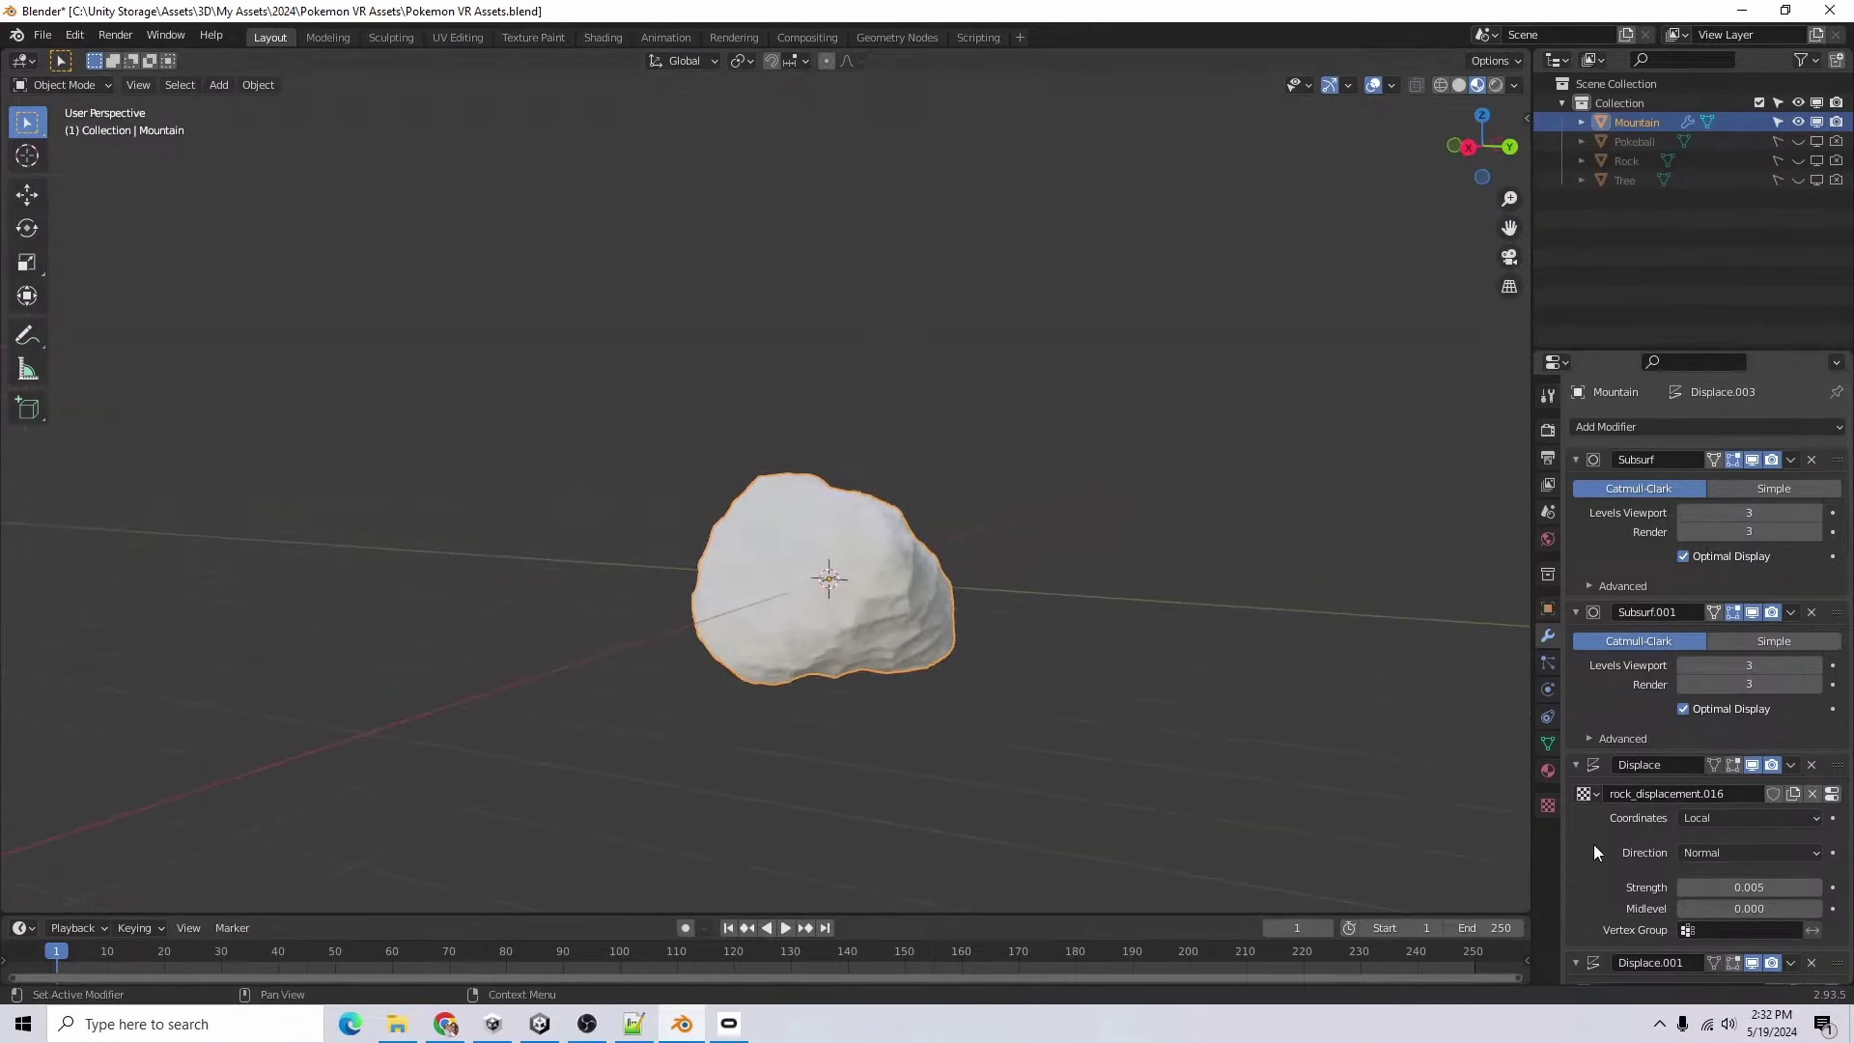
{"action": "left_click", "coordinate": [1548, 770]}
{"action": "left_click", "coordinate": [1583, 509]}
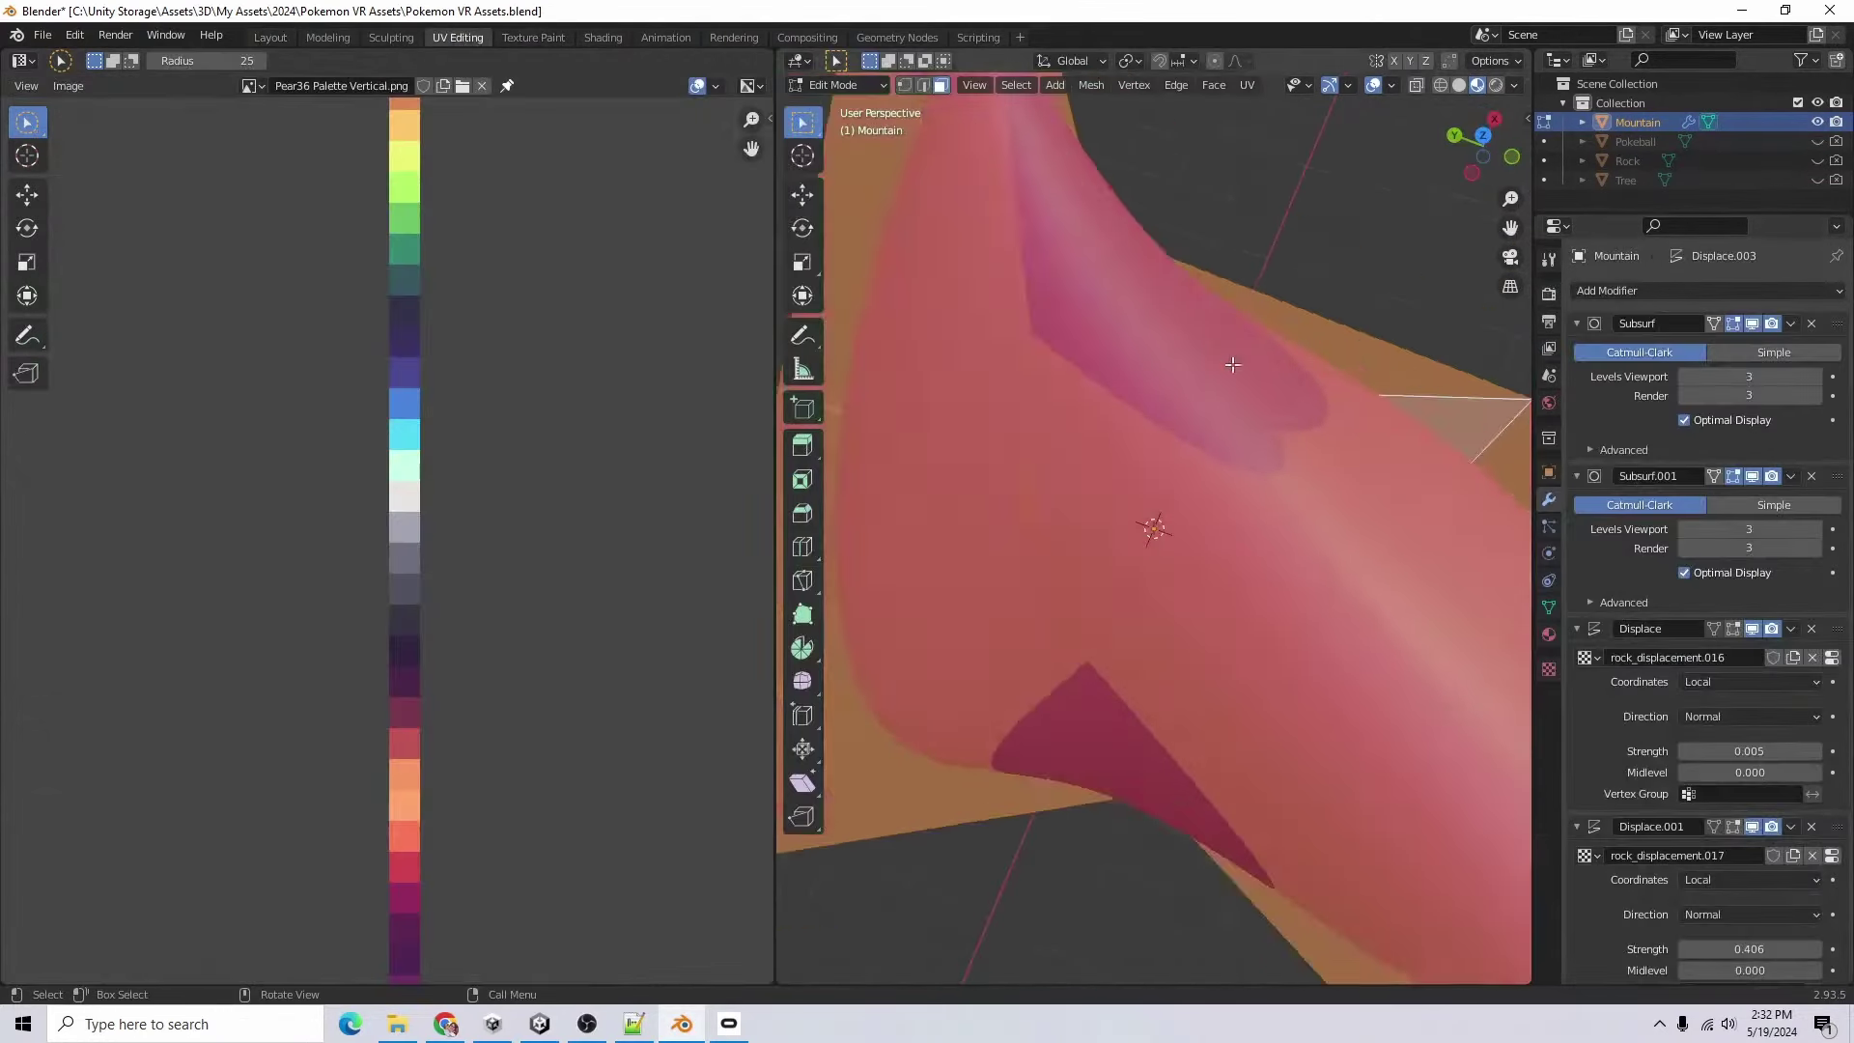
- Return the mountain to Object Mode and apply all its Subsurf and Displace modifiers
{"action": "scroll", "coordinate": [1151, 525], "scroll_direction": "down", "scroll_amount": 8}
{"action": "scroll", "coordinate": [1213, 641], "scroll_direction": "up", "scroll_amount": 6}
{"action": "left_click", "coordinate": [1791, 323]}
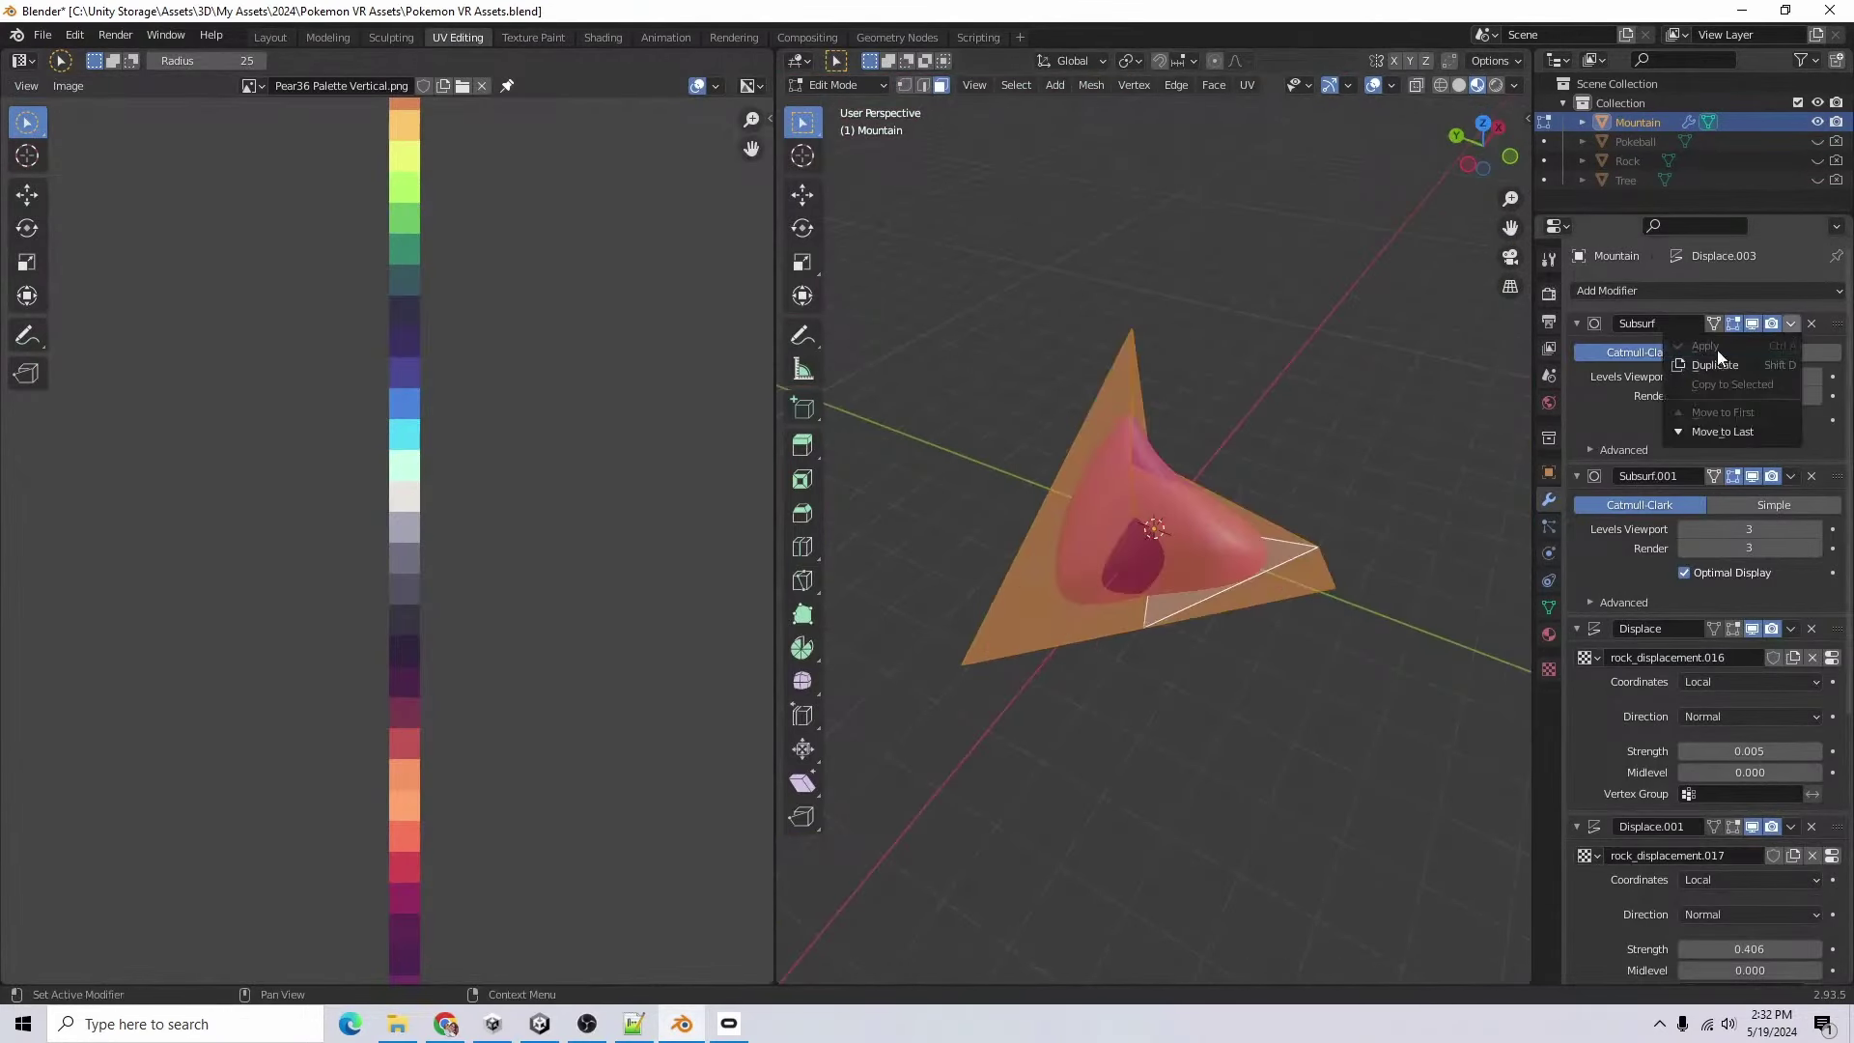
{"action": "key", "text": "Tab"}
{"action": "left_click", "coordinate": [1791, 324]}
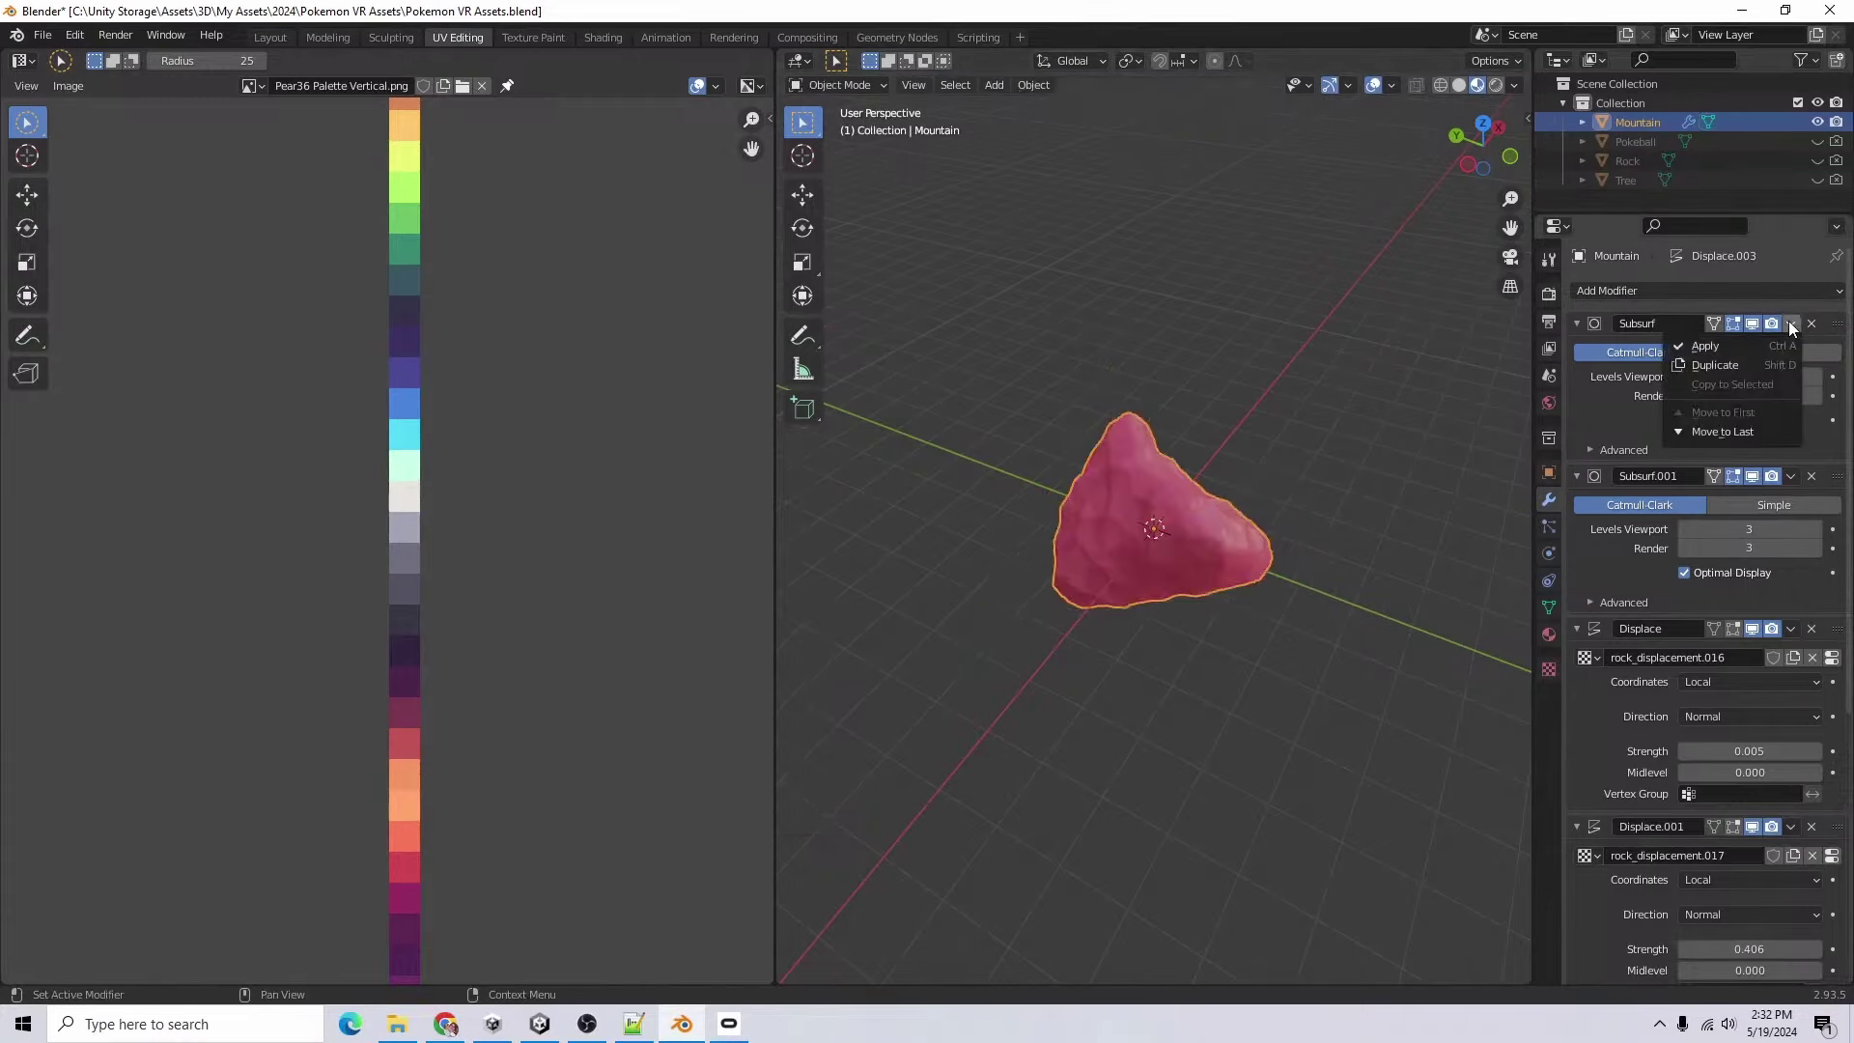
{"action": "left_click", "coordinate": [1748, 345]}
{"action": "scroll", "coordinate": [1210, 628], "scroll_direction": "up", "scroll_amount": 6}
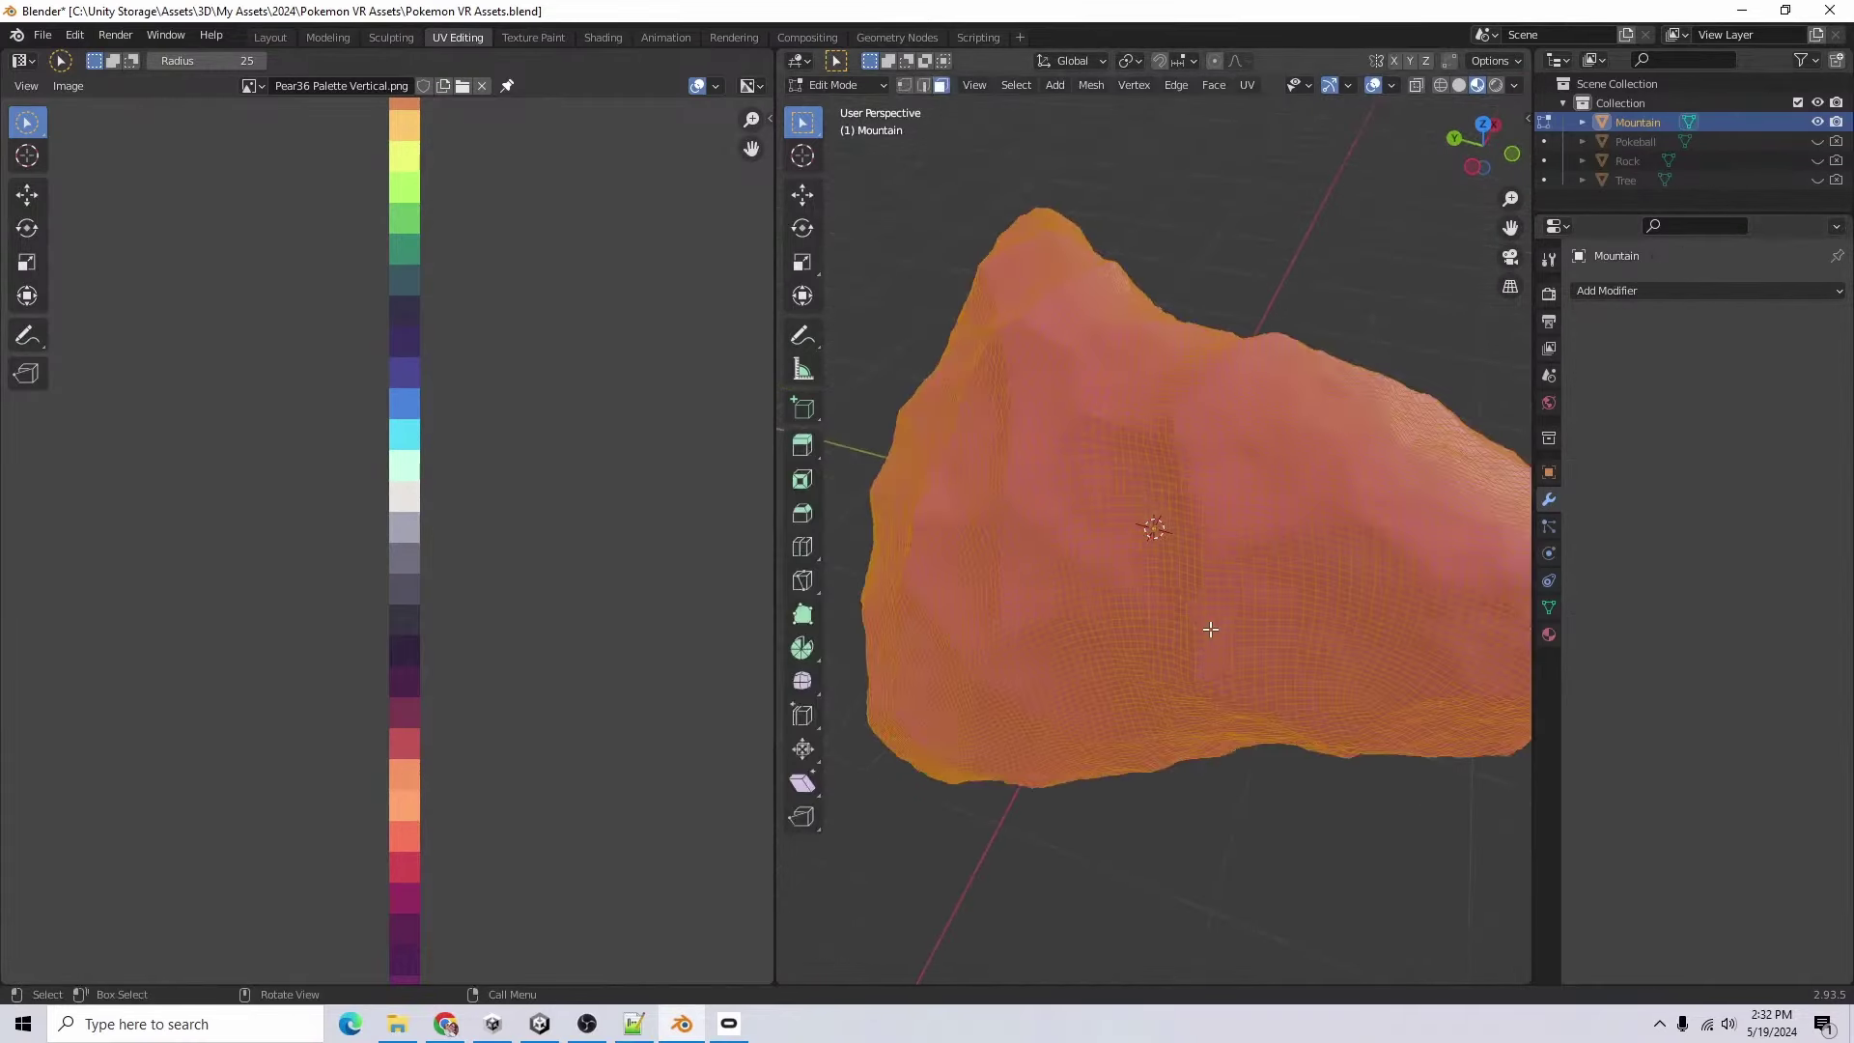
- Add a Decimate modifier to the mountain, set it to Un-Subdivide with 2 iterations, and apply it
{"action": "scroll", "coordinate": [1210, 629], "scroll_direction": "down", "scroll_amount": 3}
{"action": "left_click", "coordinate": [1648, 288]}
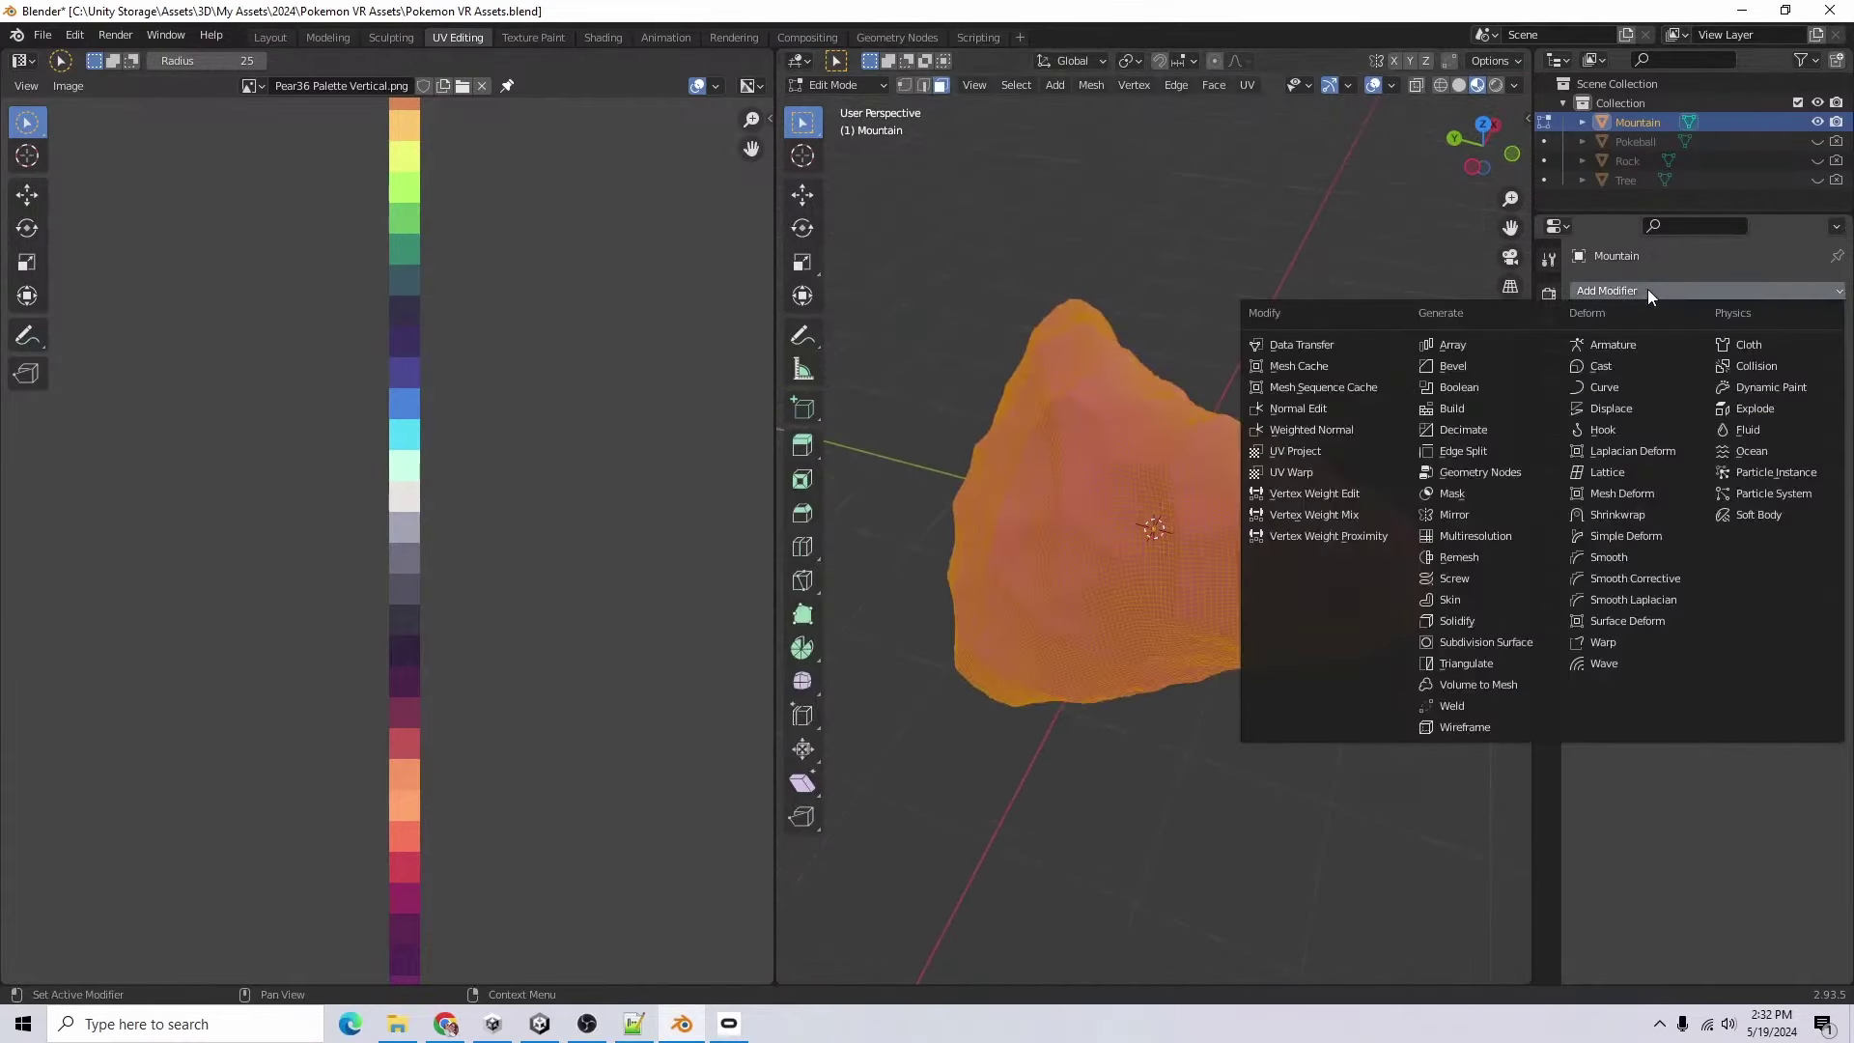
{"action": "left_click", "coordinate": [1462, 428]}
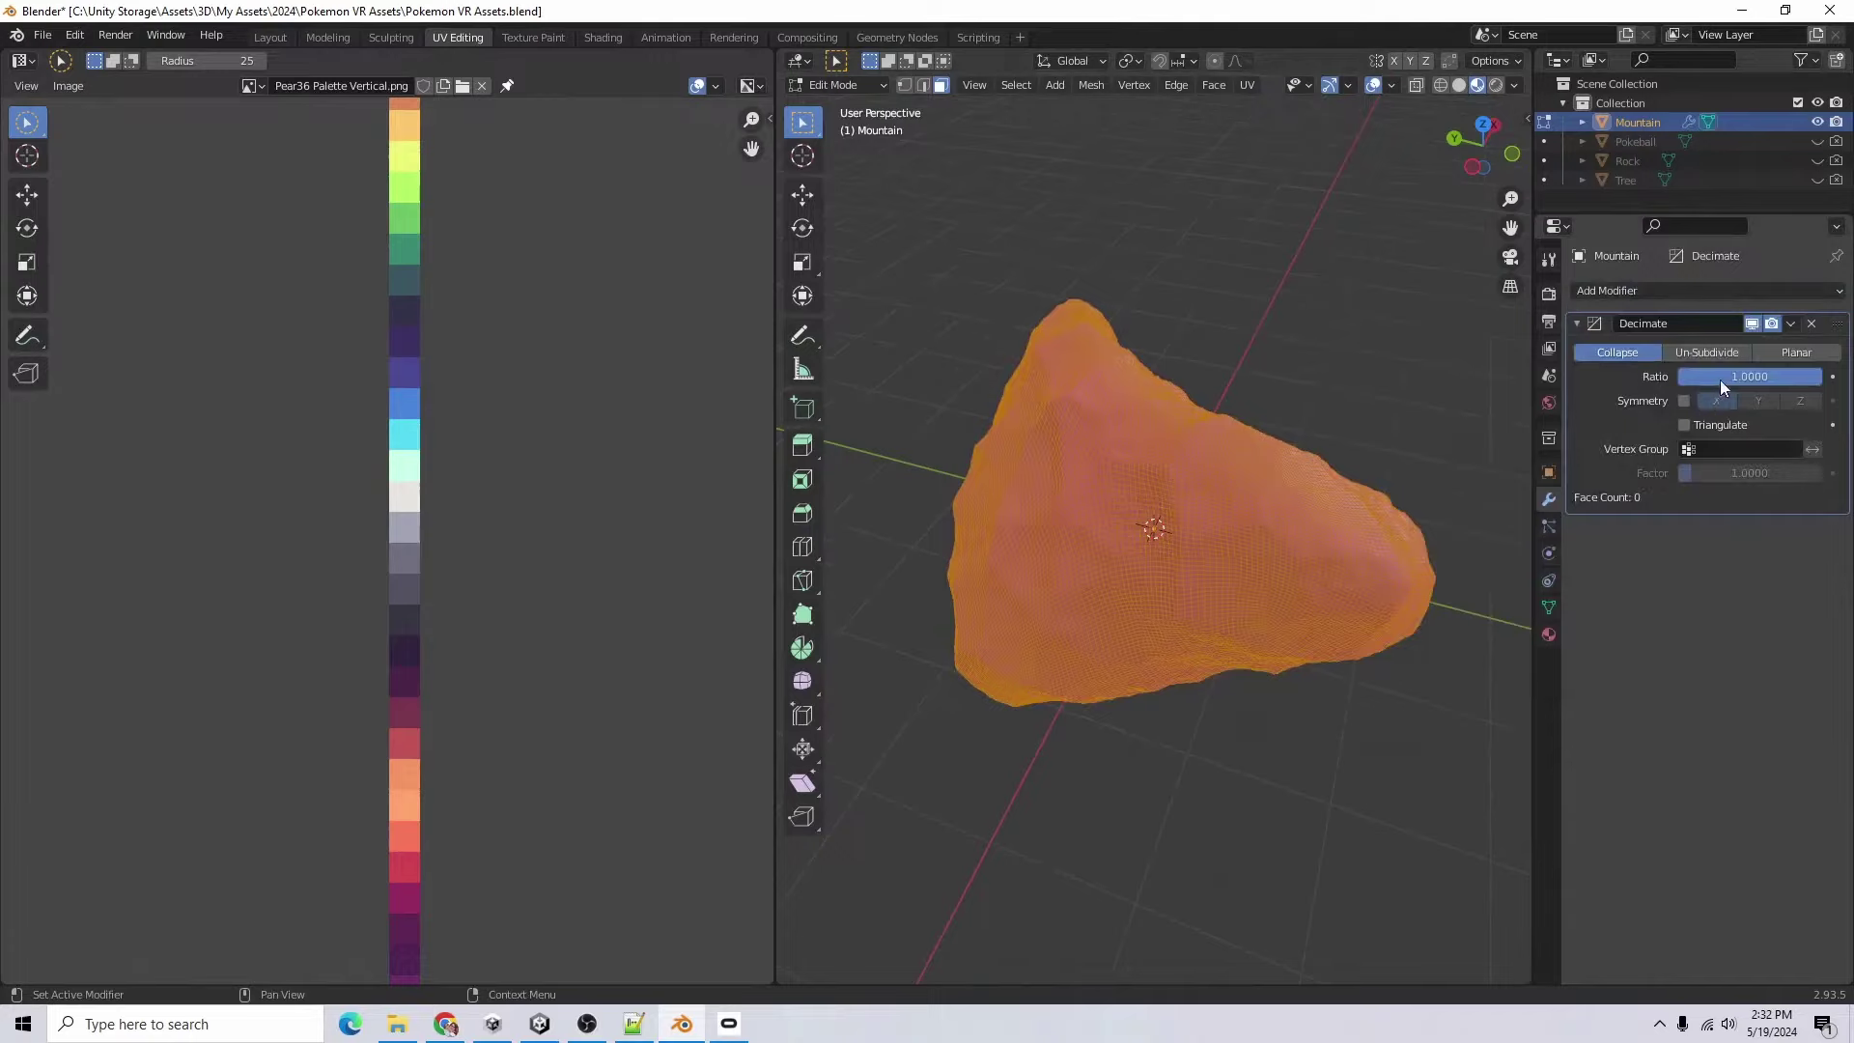
{"action": "left_click", "coordinate": [1706, 352]}
{"action": "key", "text": "Tab"}
{"action": "left_click", "coordinate": [1817, 376]}
{"action": "left_click", "coordinate": [1817, 377]}
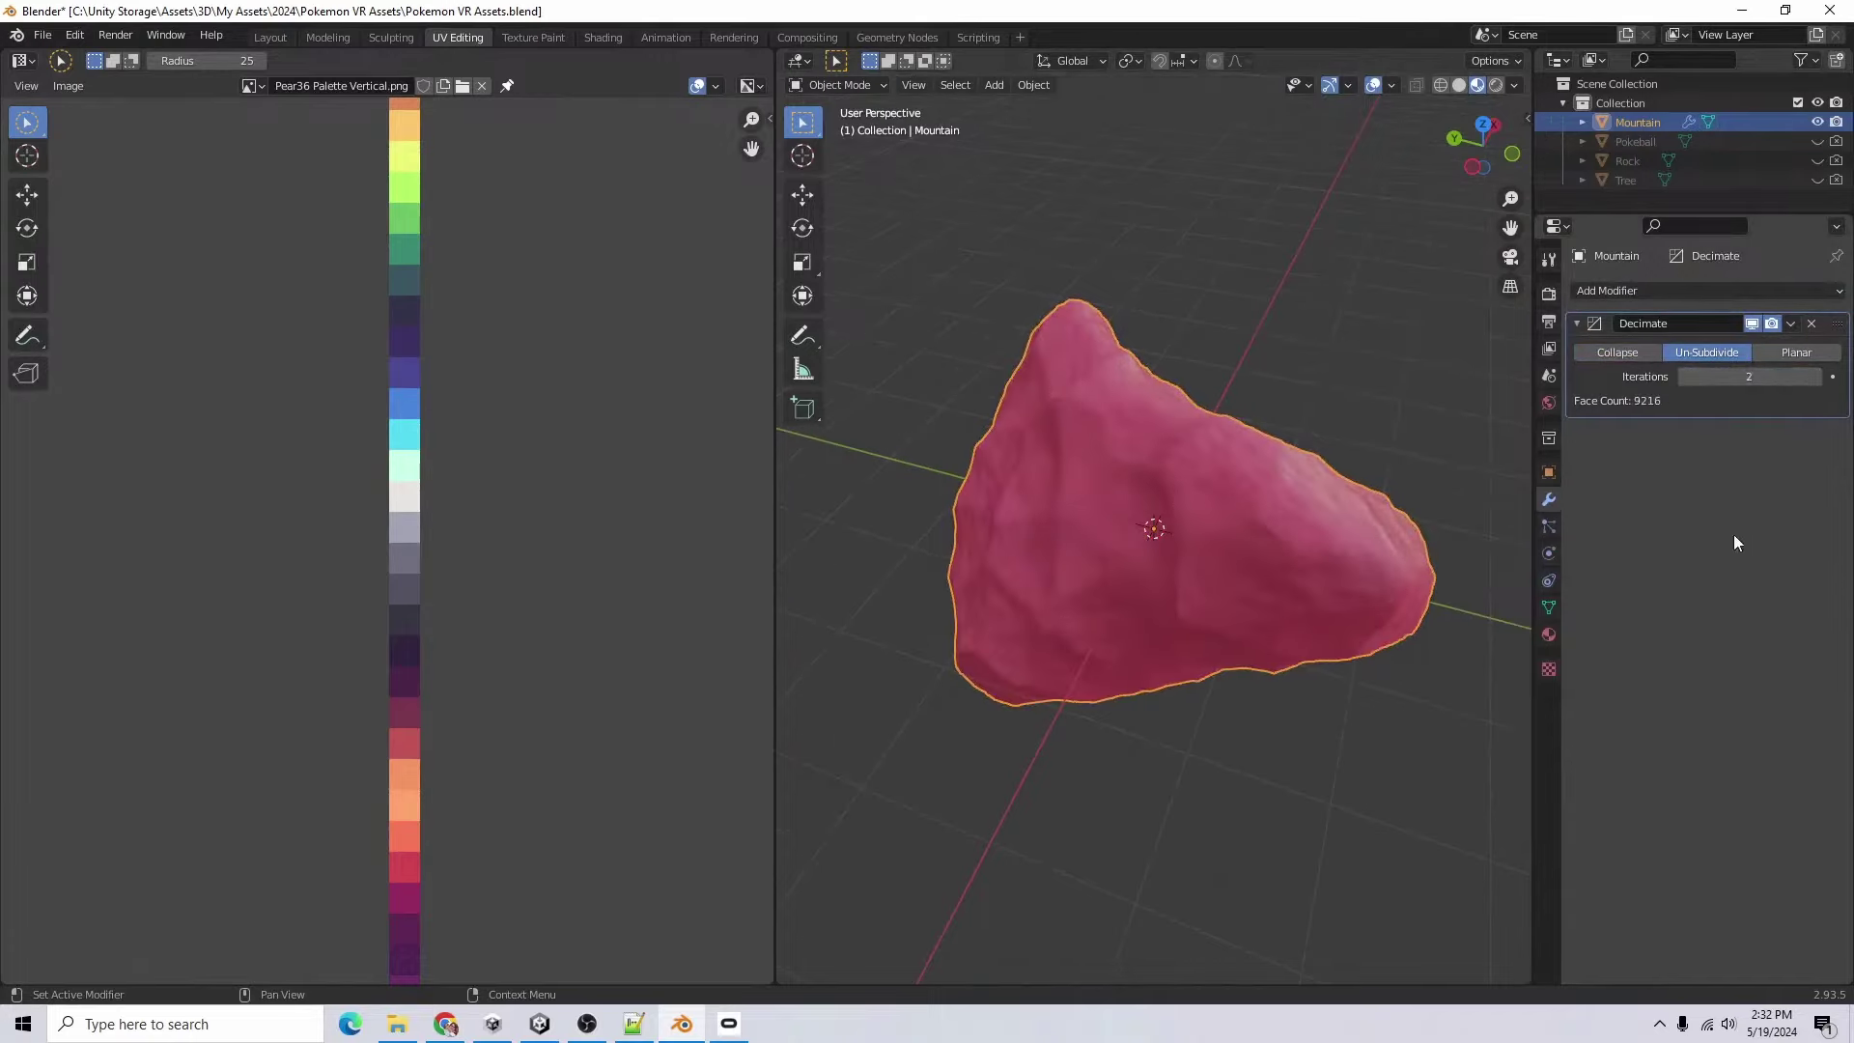
{"action": "middle_click_drag", "start_coordinate": [1506, 608], "coordinate": [1593, 463]}
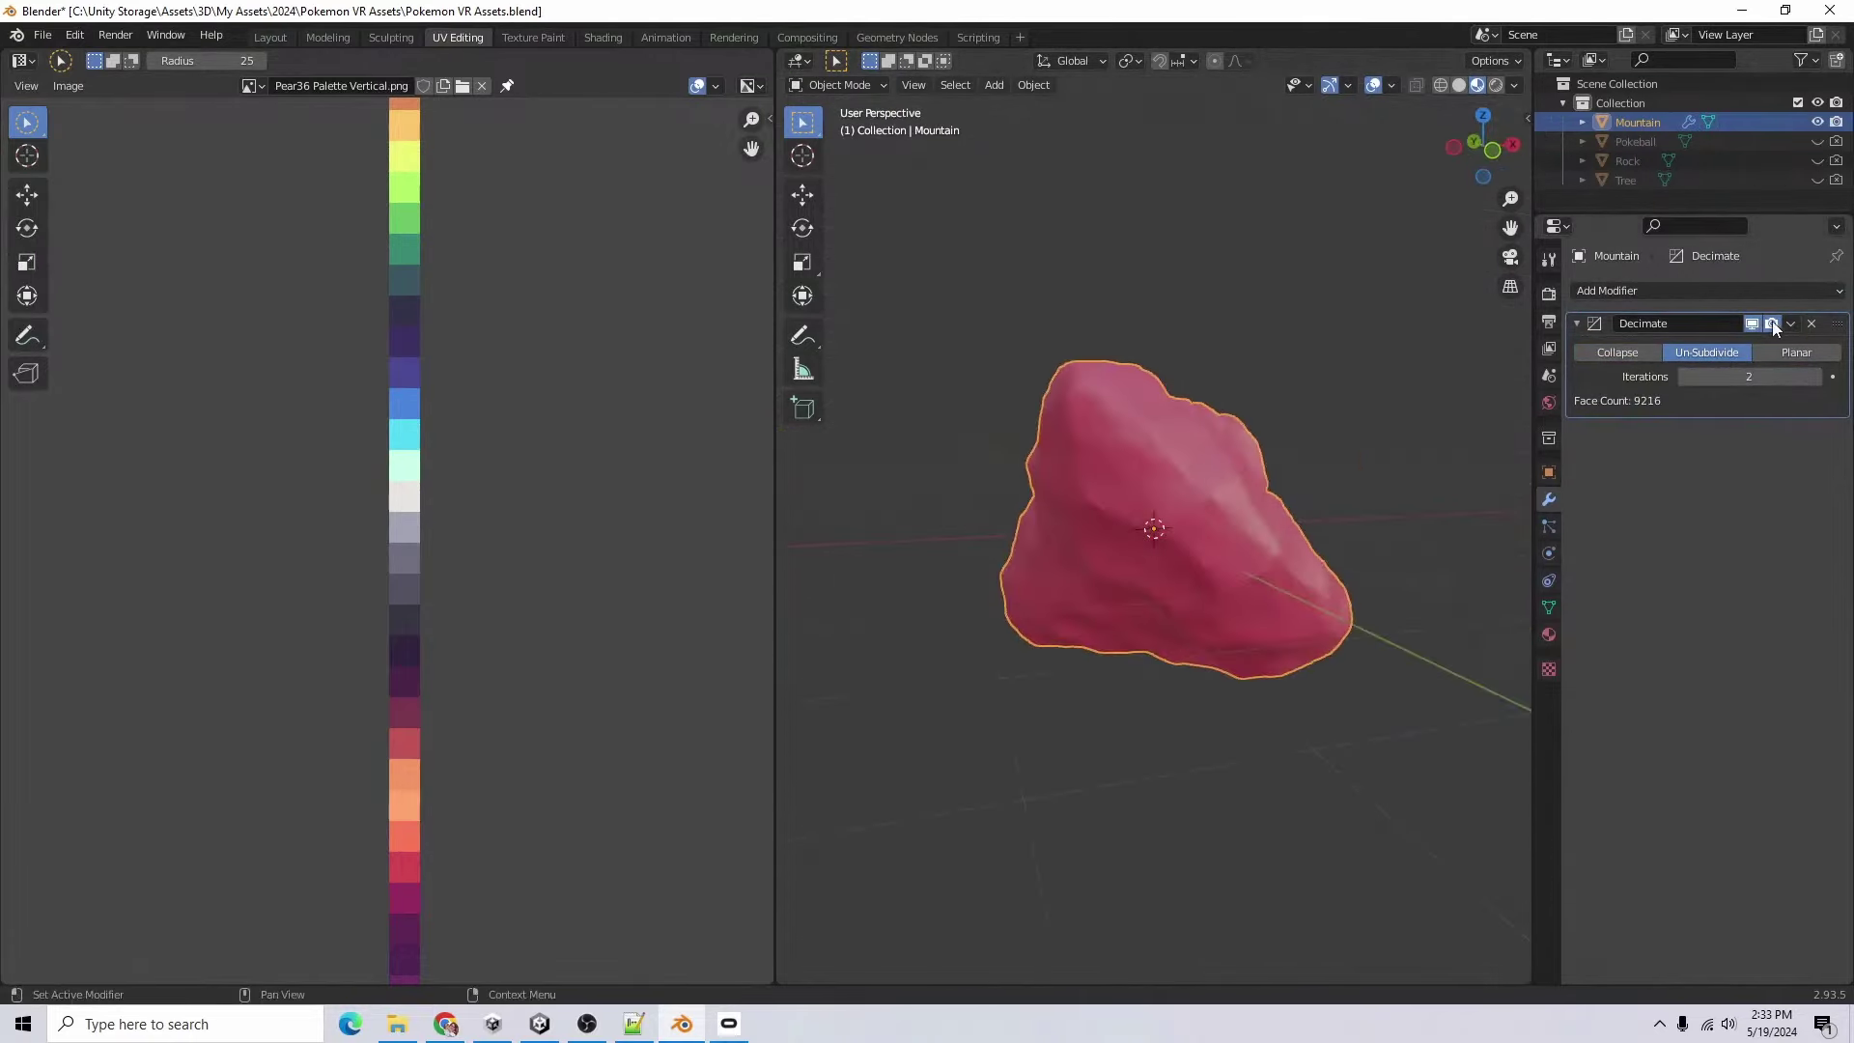
{"action": "left_click", "coordinate": [1791, 323]}
{"action": "left_click", "coordinate": [1696, 348]}
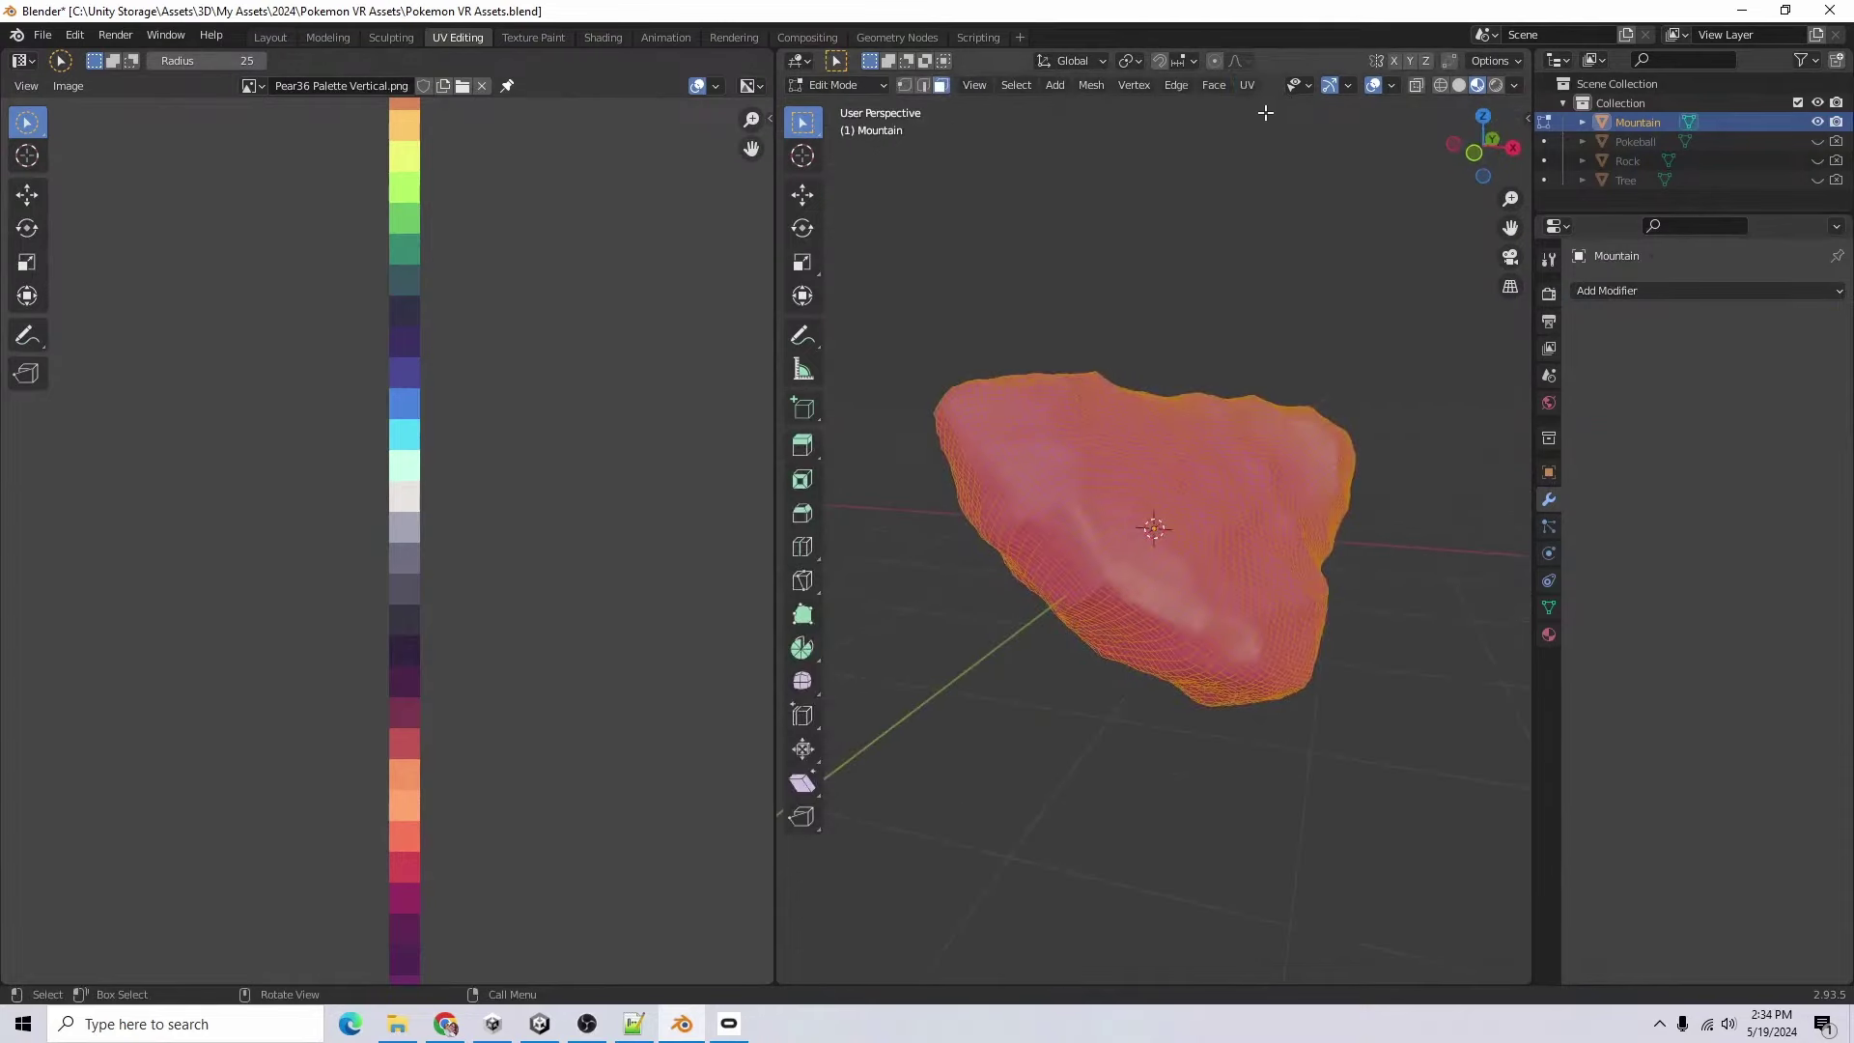
- Unwrap the mountain's faces and place the shrunken UVs over the dark red swatches of the palette image
{"action": "left_click", "coordinate": [1247, 85]}
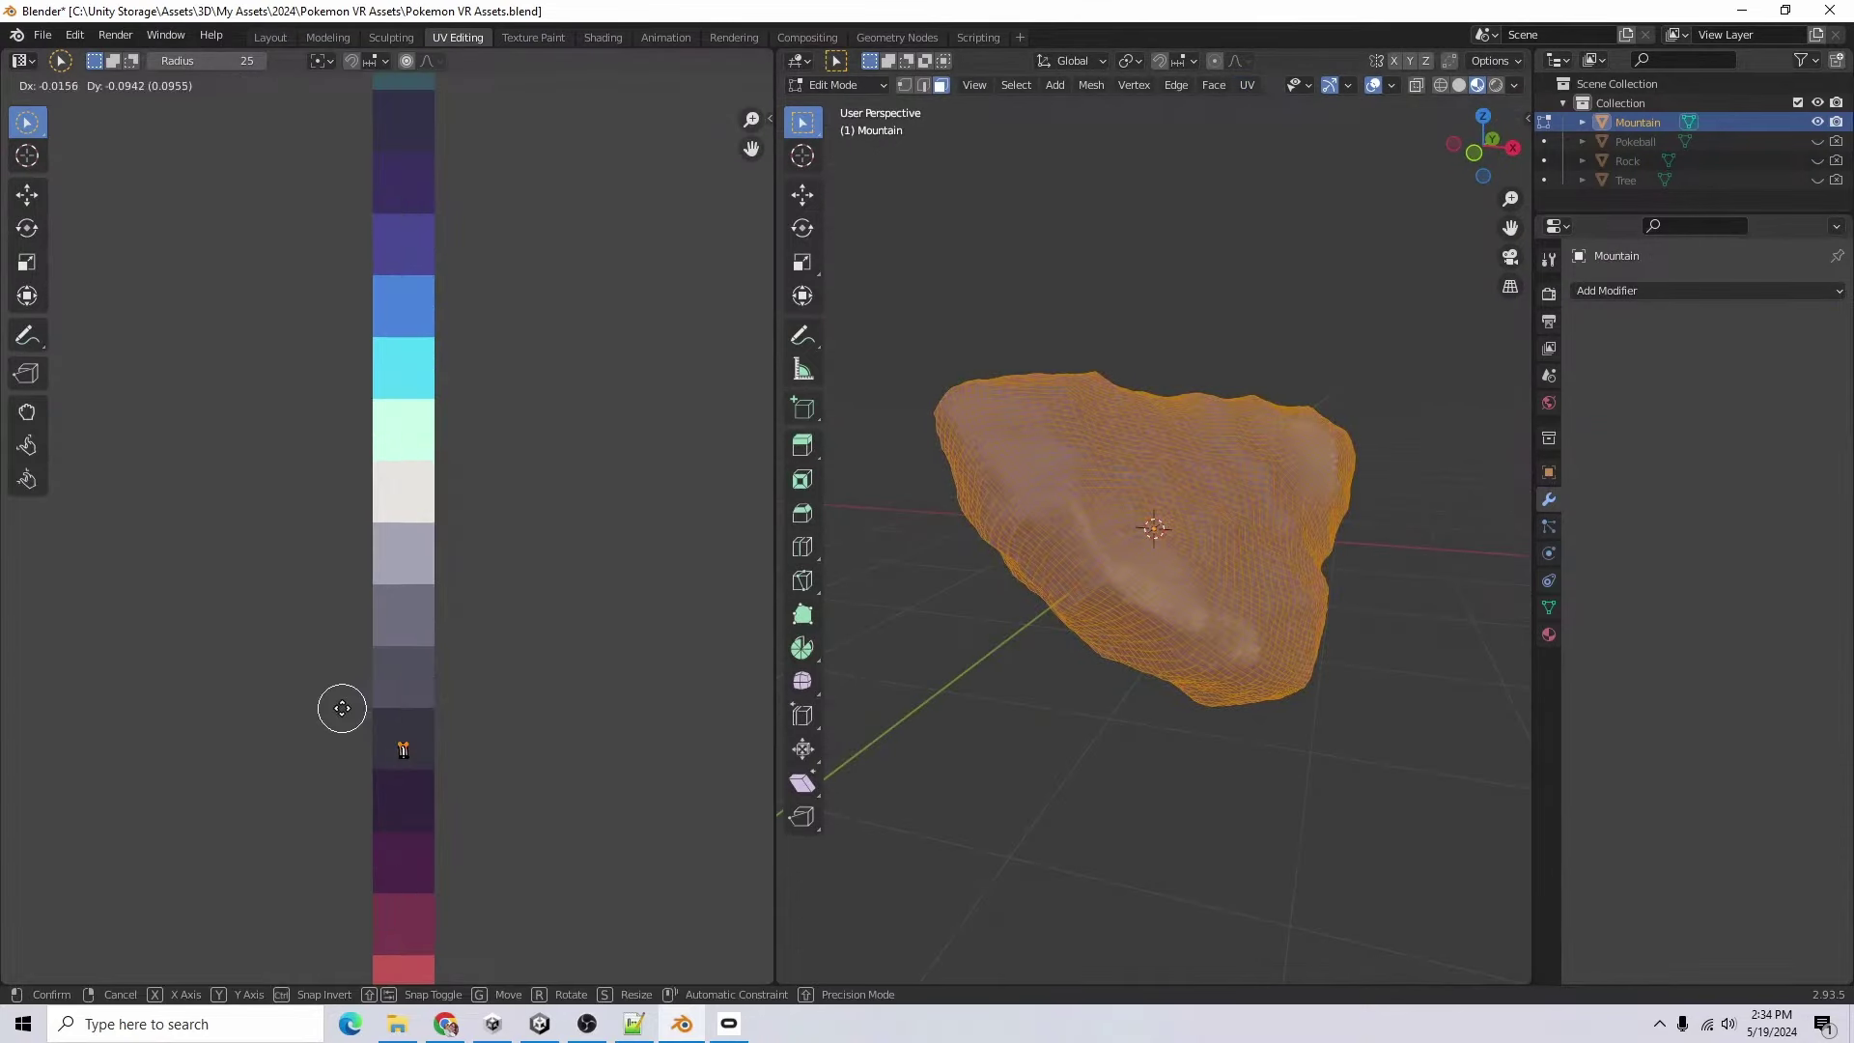
{"action": "left_click", "coordinate": [339, 716]}
{"action": "scroll", "coordinate": [679, 703], "scroll_direction": "down", "scroll_amount": 6}
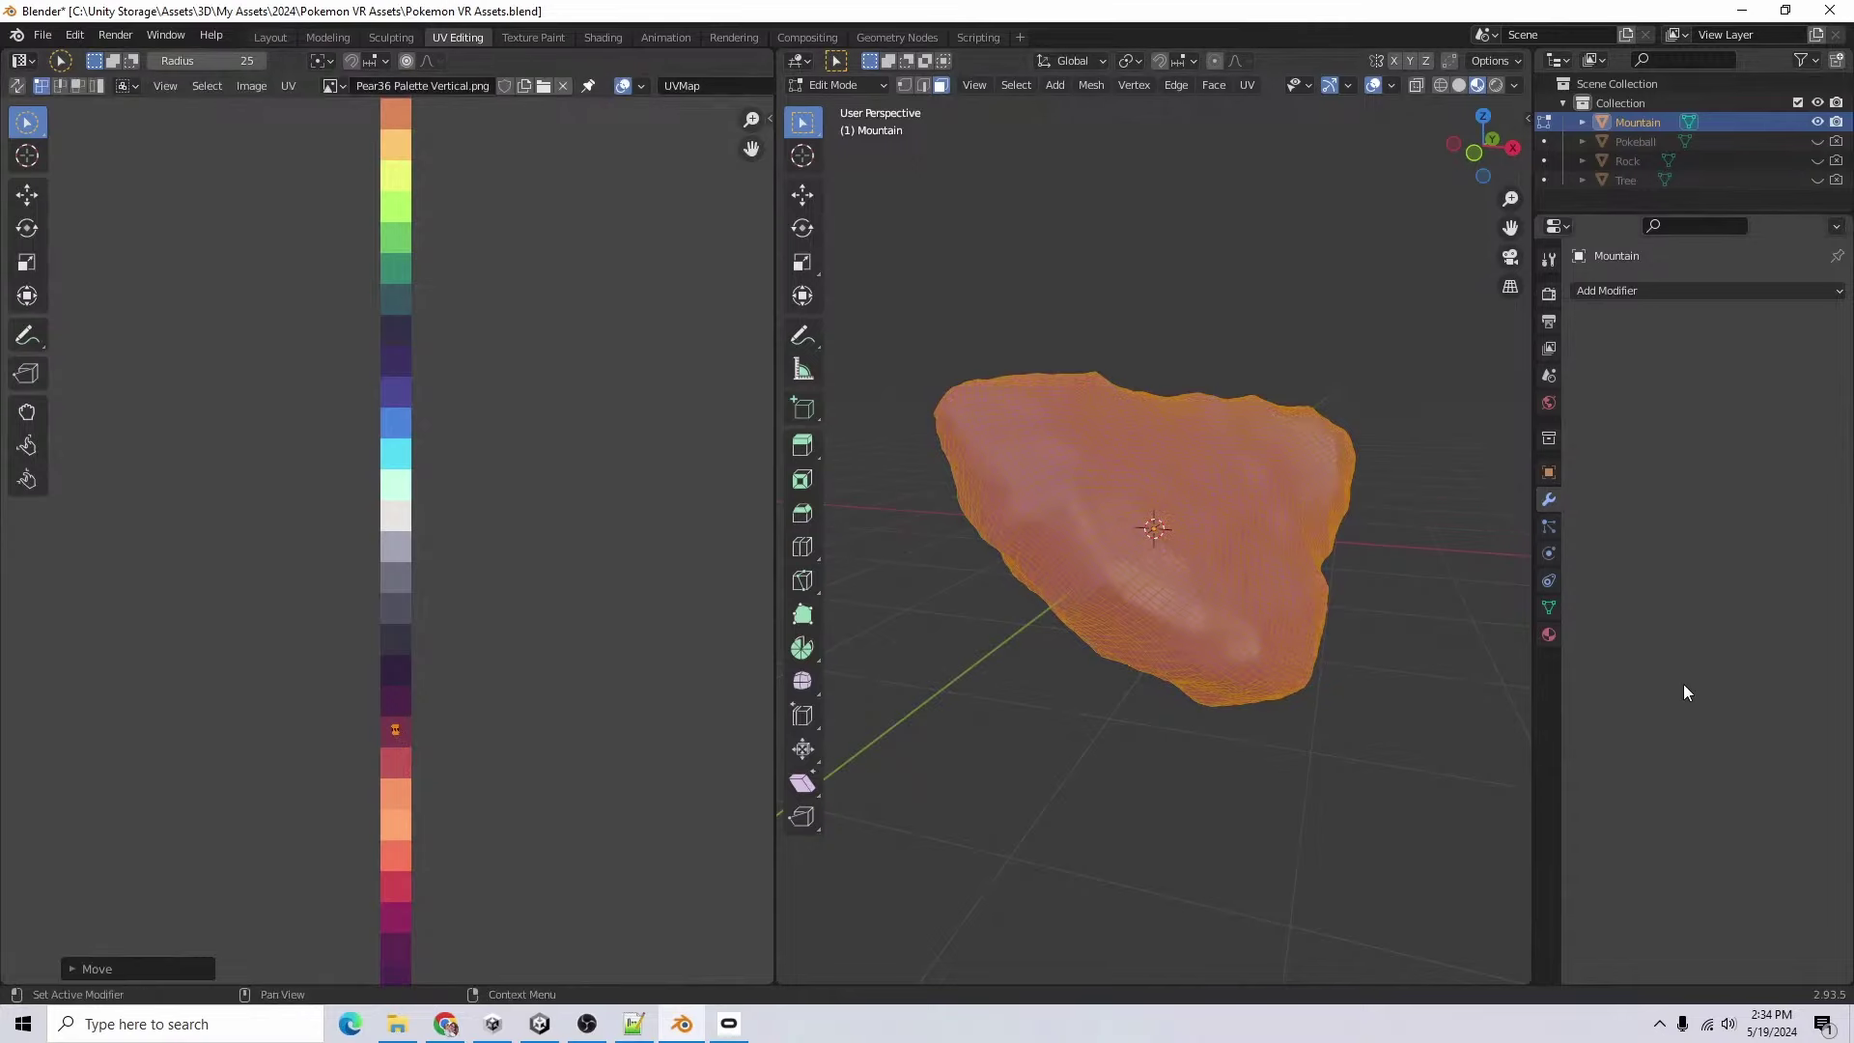
{"action": "key", "text": "Tab"}
{"action": "middle_click_drag", "start_coordinate": [1448, 762], "coordinate": [1294, 842]}
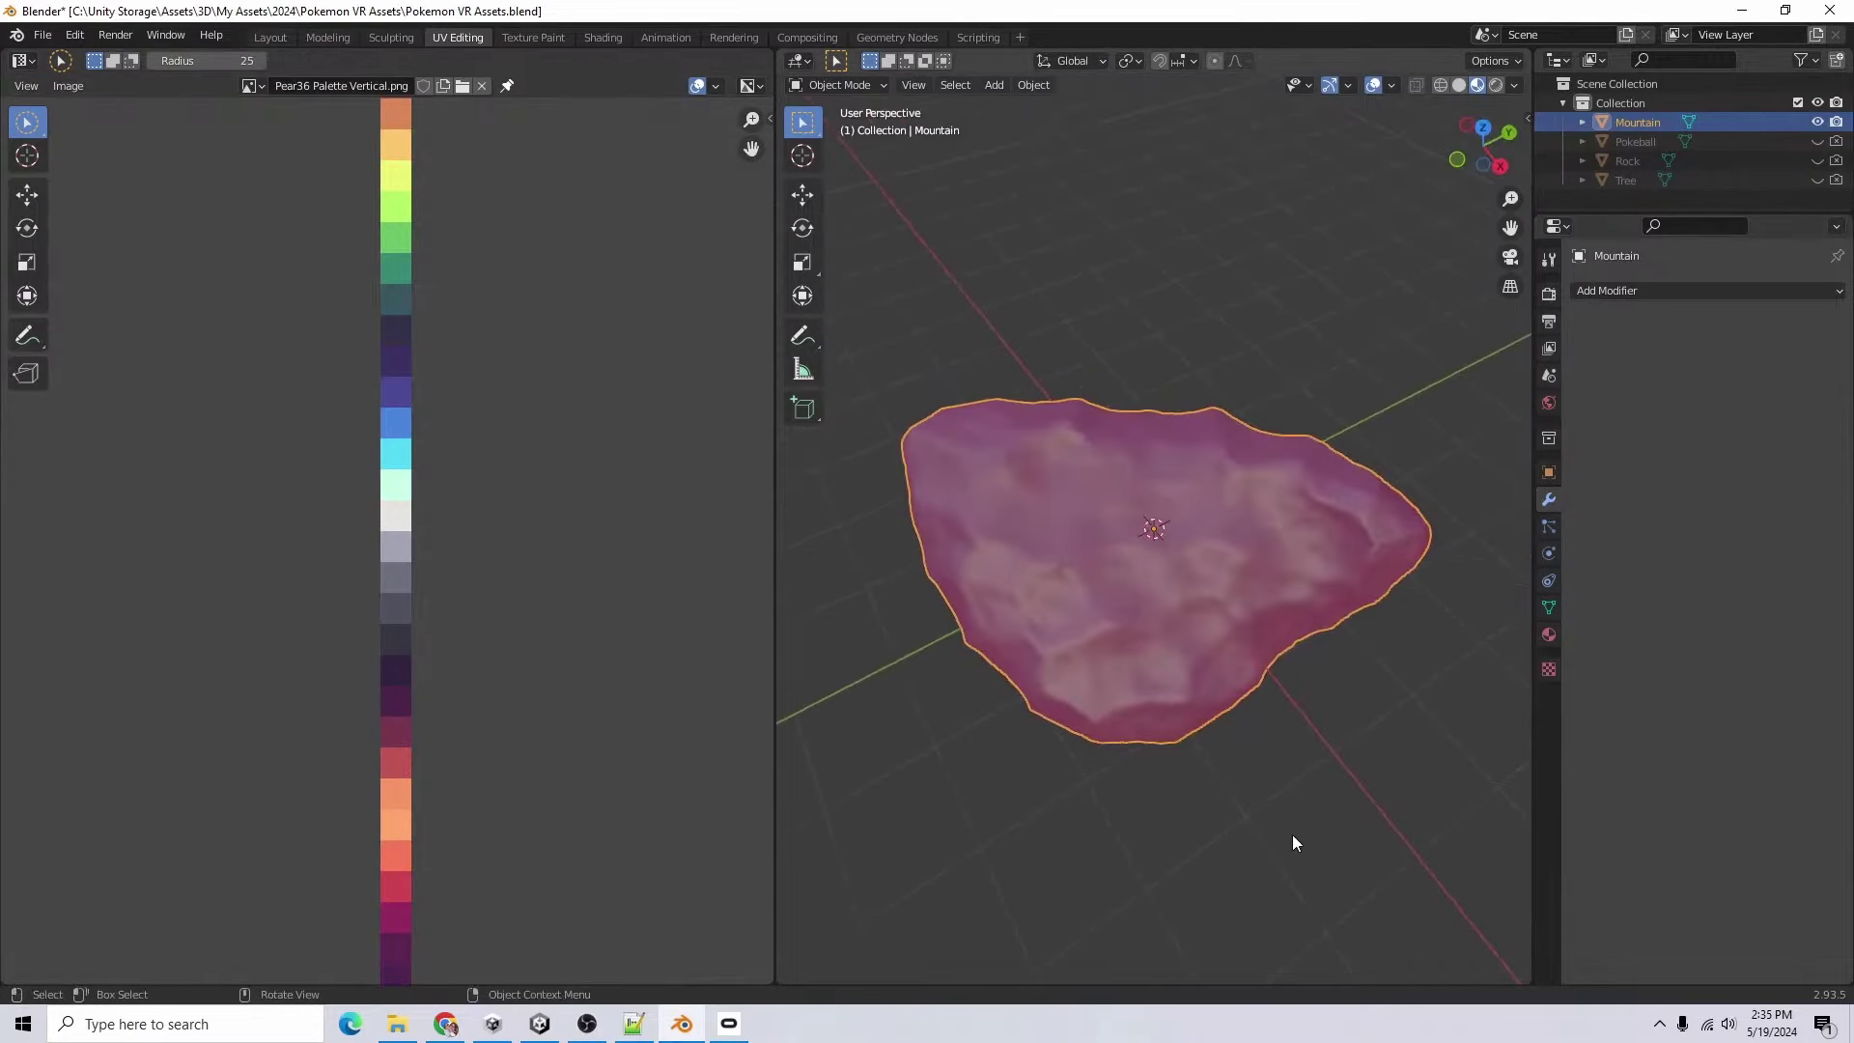
- Save the Blender file and export only the selected mountain in Wavefront OBJ format under the name Mountain
{"action": "key", "text": "ctrl+s"}
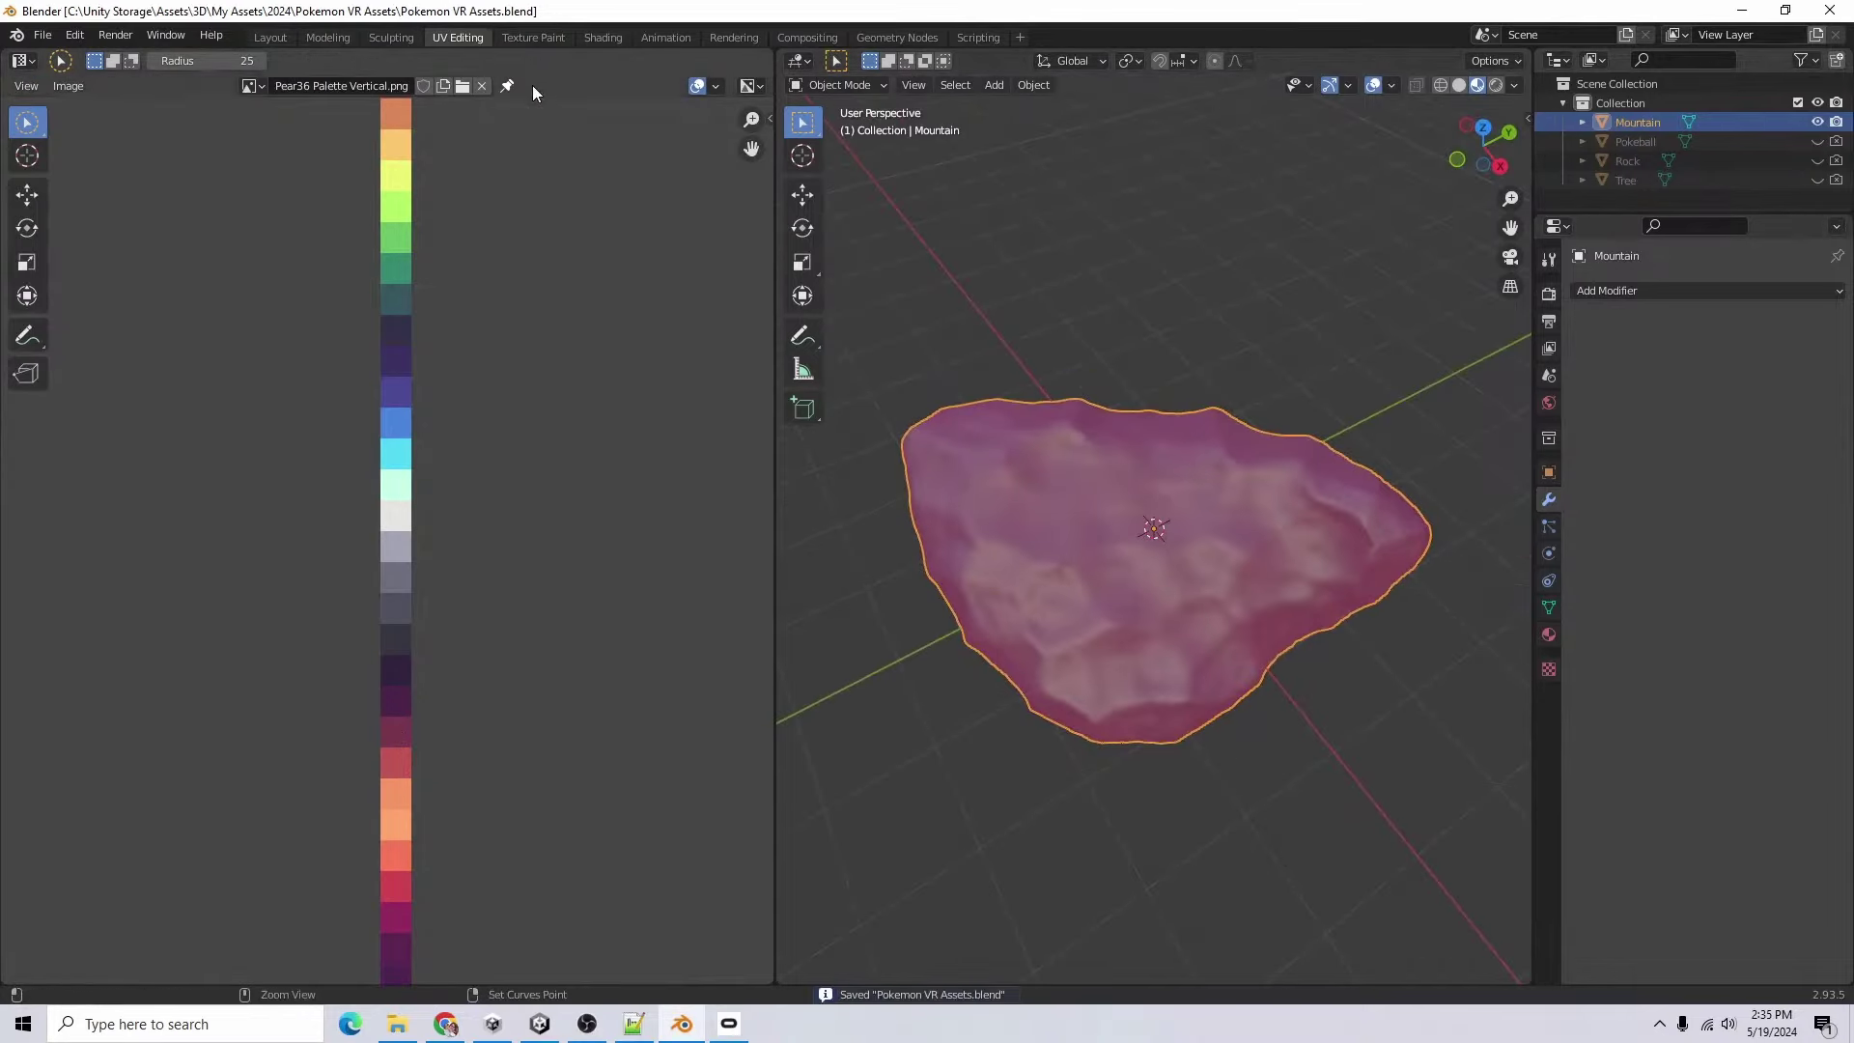
{"action": "left_click", "coordinate": [42, 35]}
{"action": "mouse_move", "coordinate": [114, 310]}
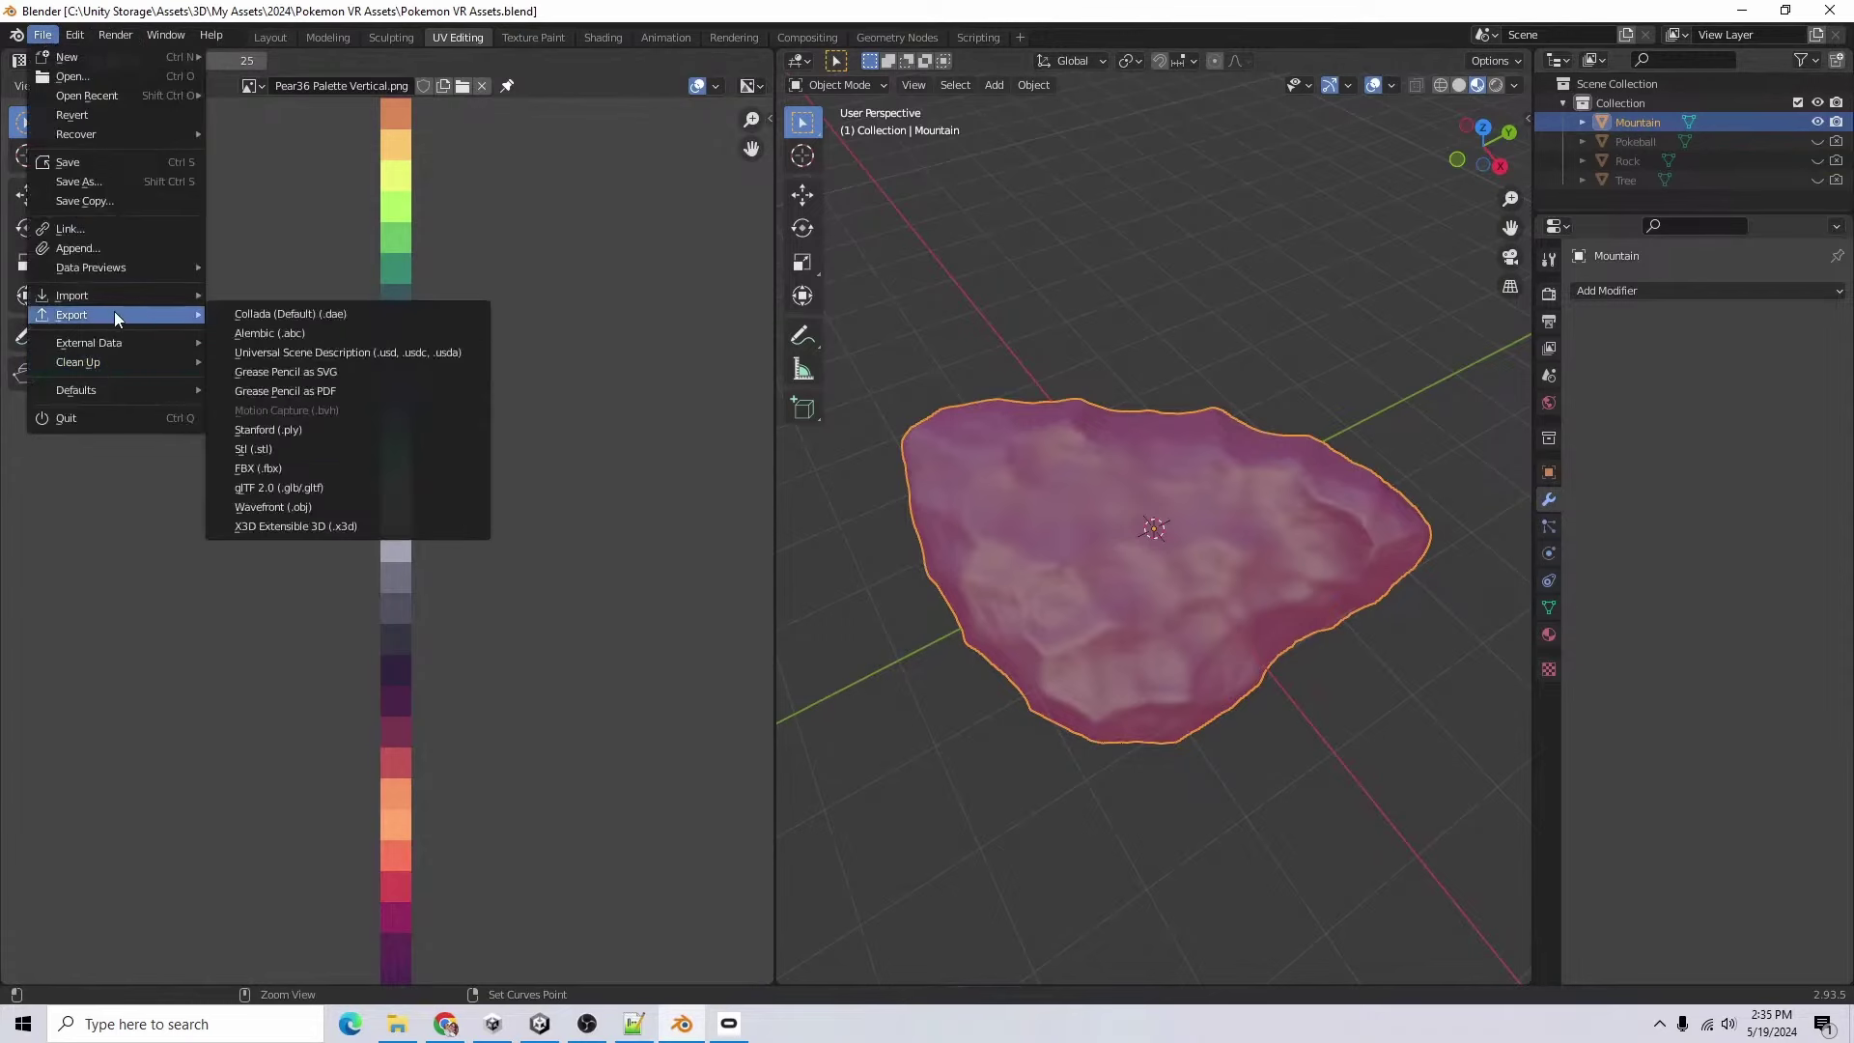
{"action": "left_click", "coordinate": [340, 354]}
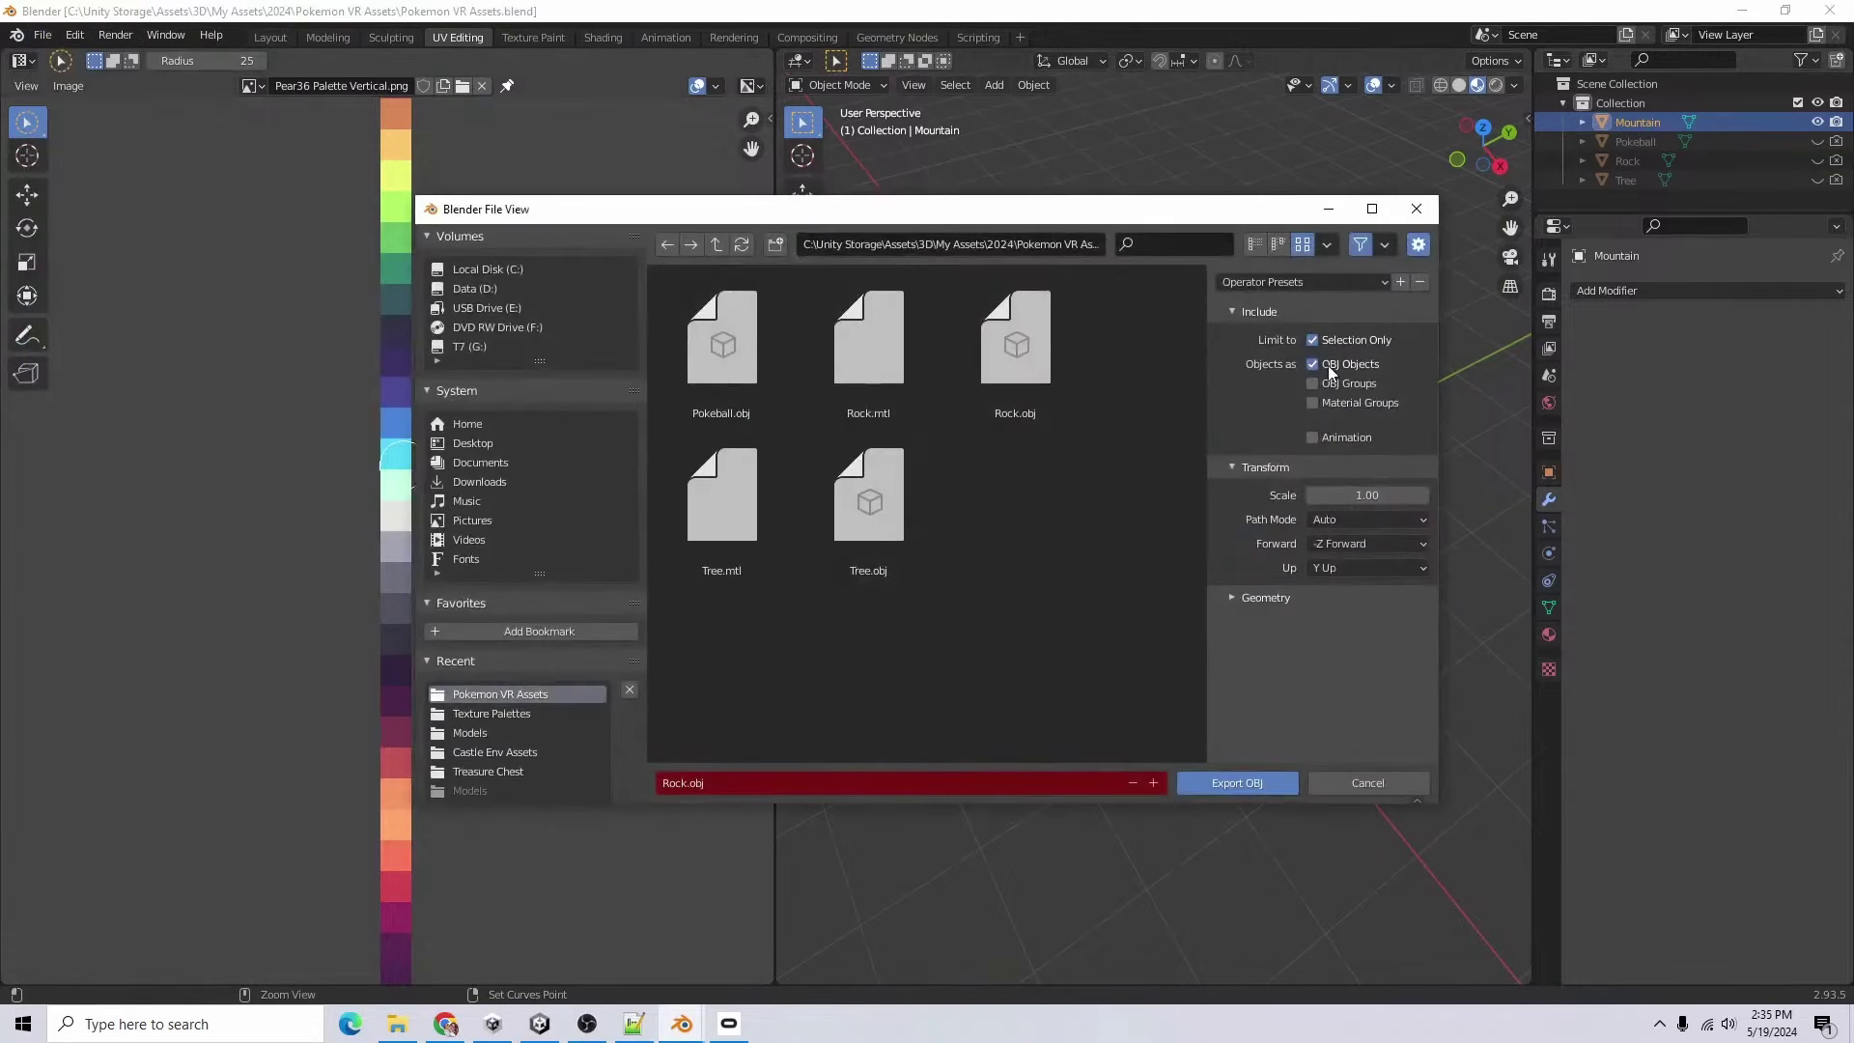
{"action": "left_click", "coordinate": [857, 786]}
{"action": "type", "text": "Mountain"}
{"action": "key", "text": "Return"}
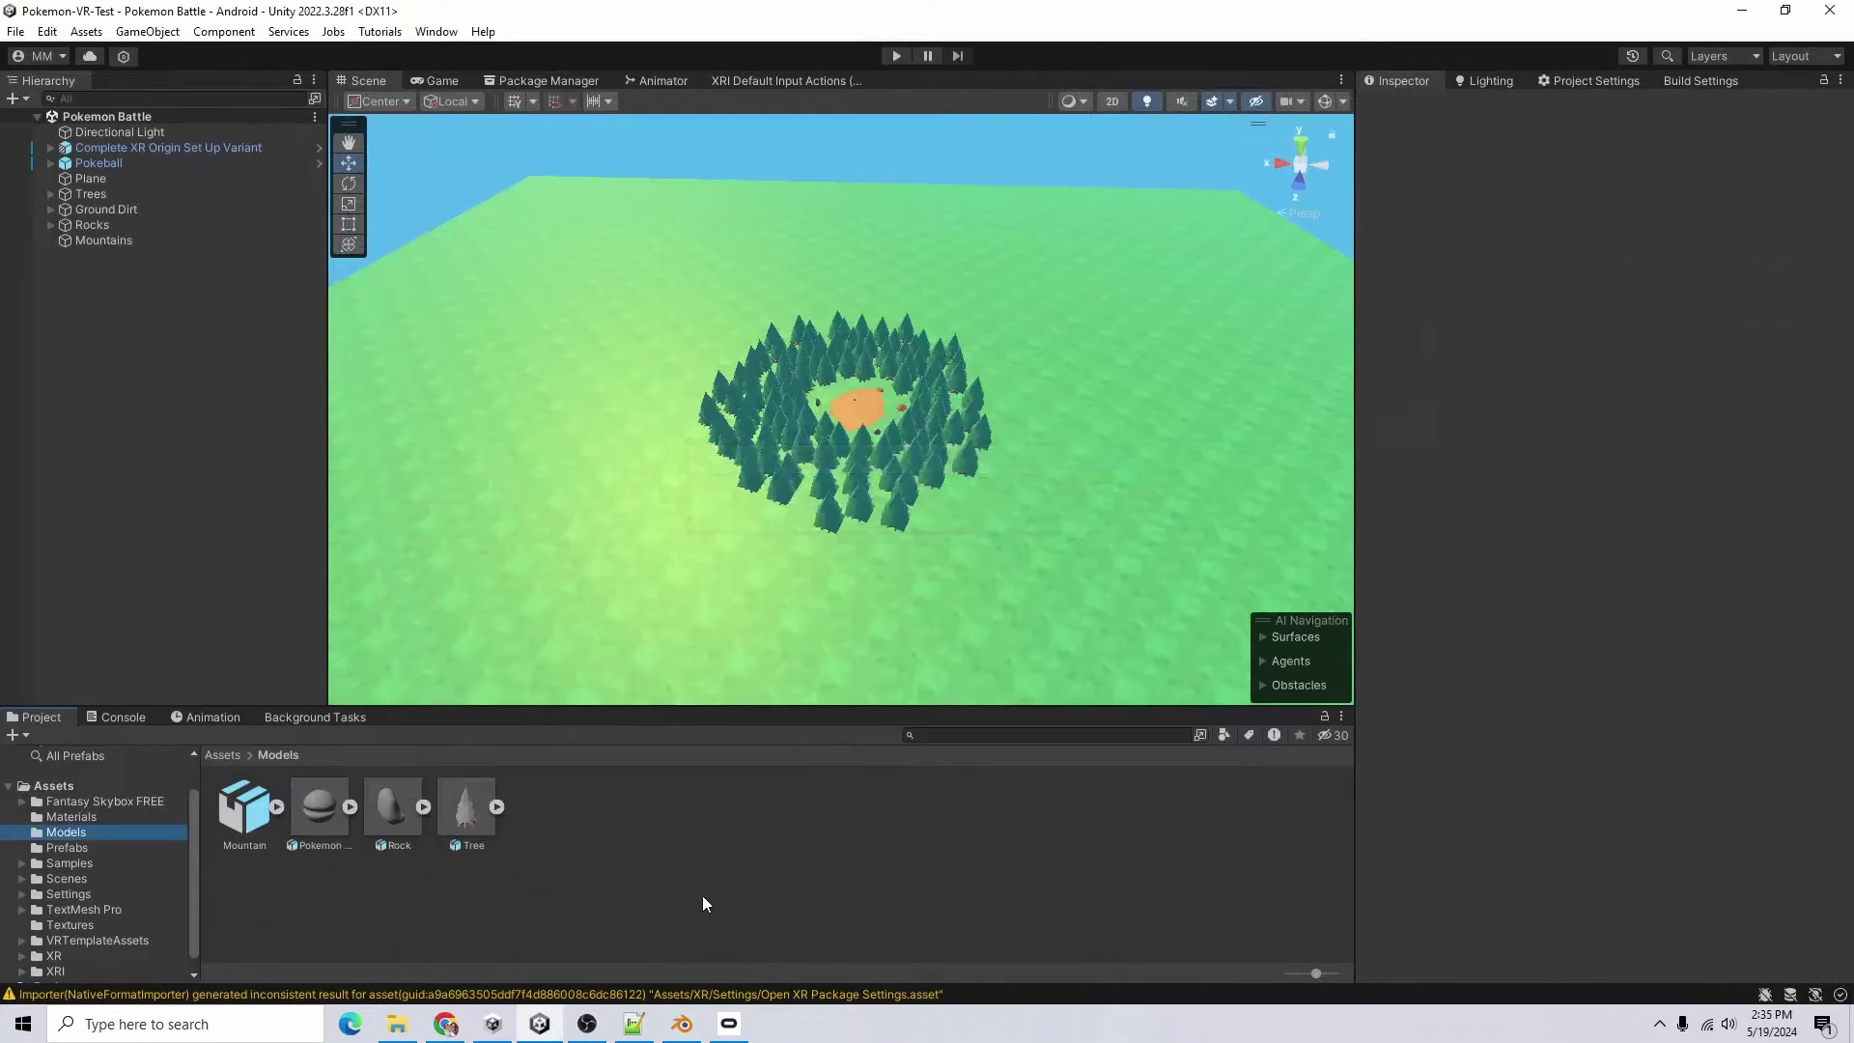
- Switch to Unity, add the Mountain model to the Pokemon Battle scene, and unpack its prefab
{"action": "left_click_drag", "start_coordinate": [240, 803], "coordinate": [118, 416]}
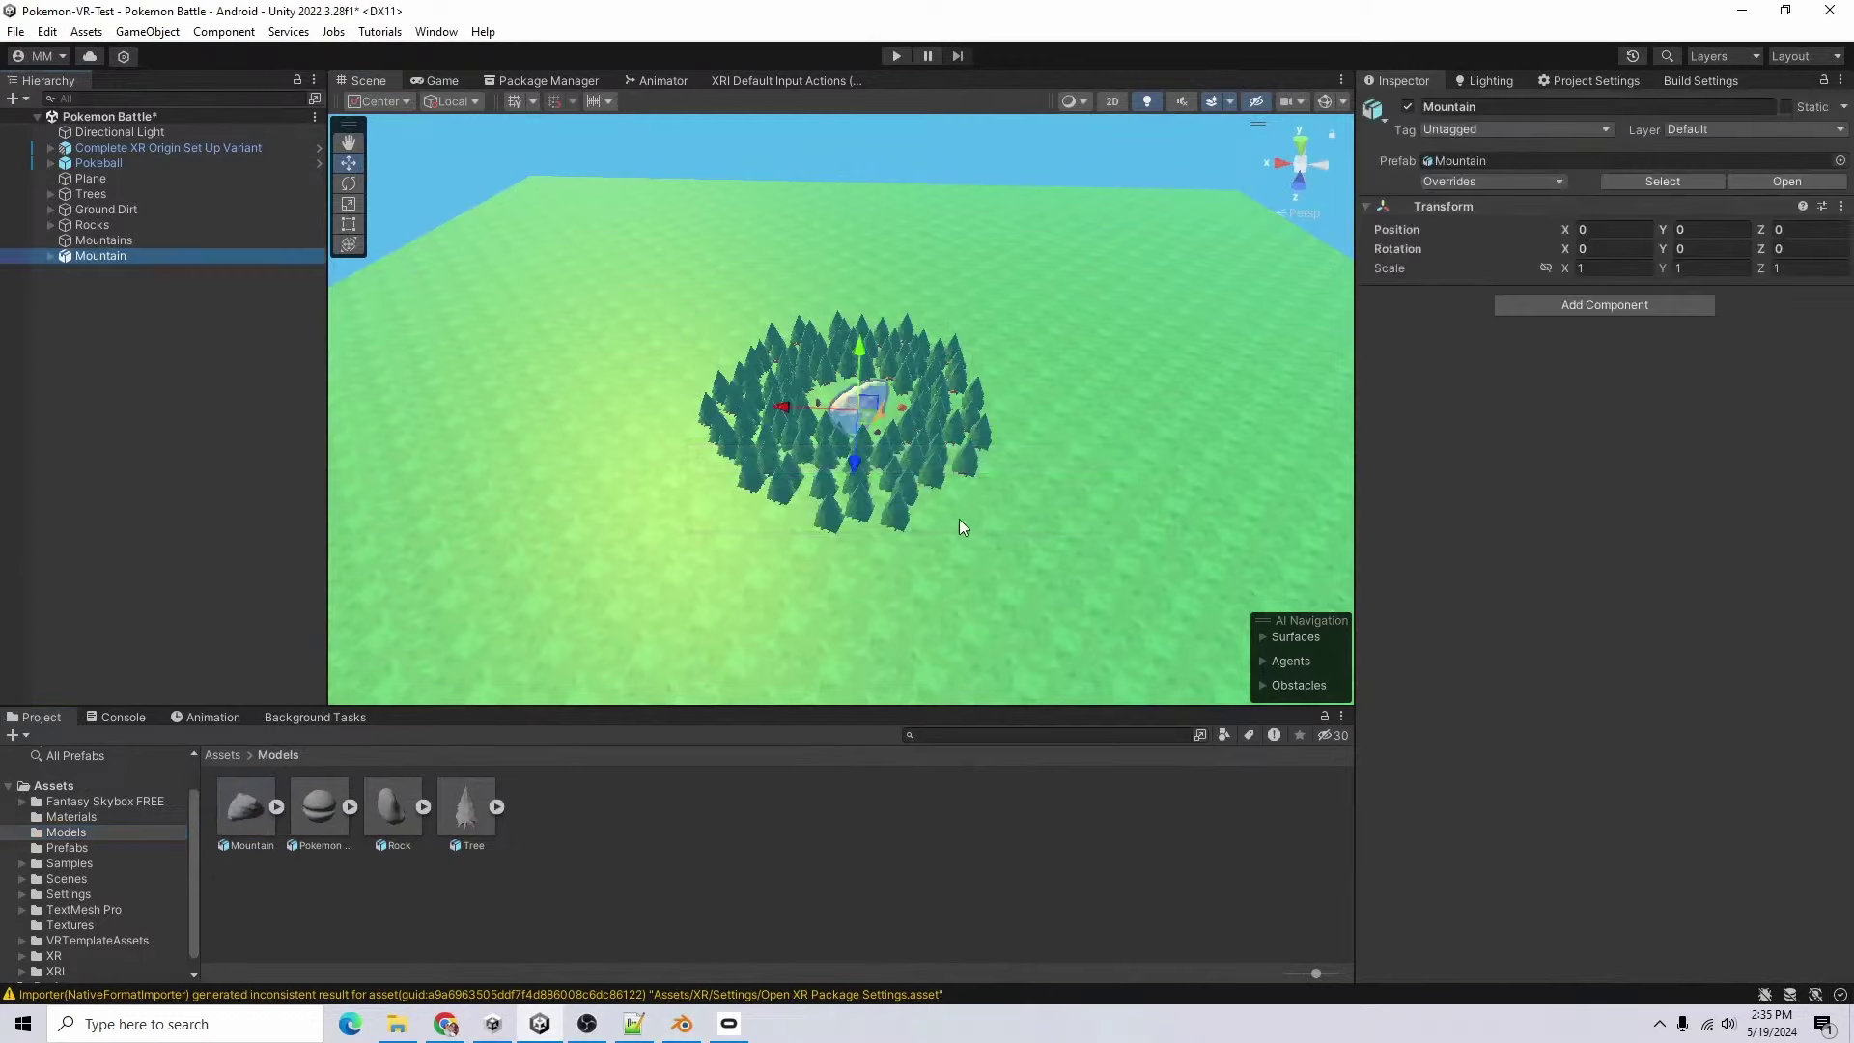
{"action": "right_click", "coordinate": [121, 256]}
{"action": "left_click", "coordinate": [512, 653]}
{"action": "left_click", "coordinate": [50, 256]}
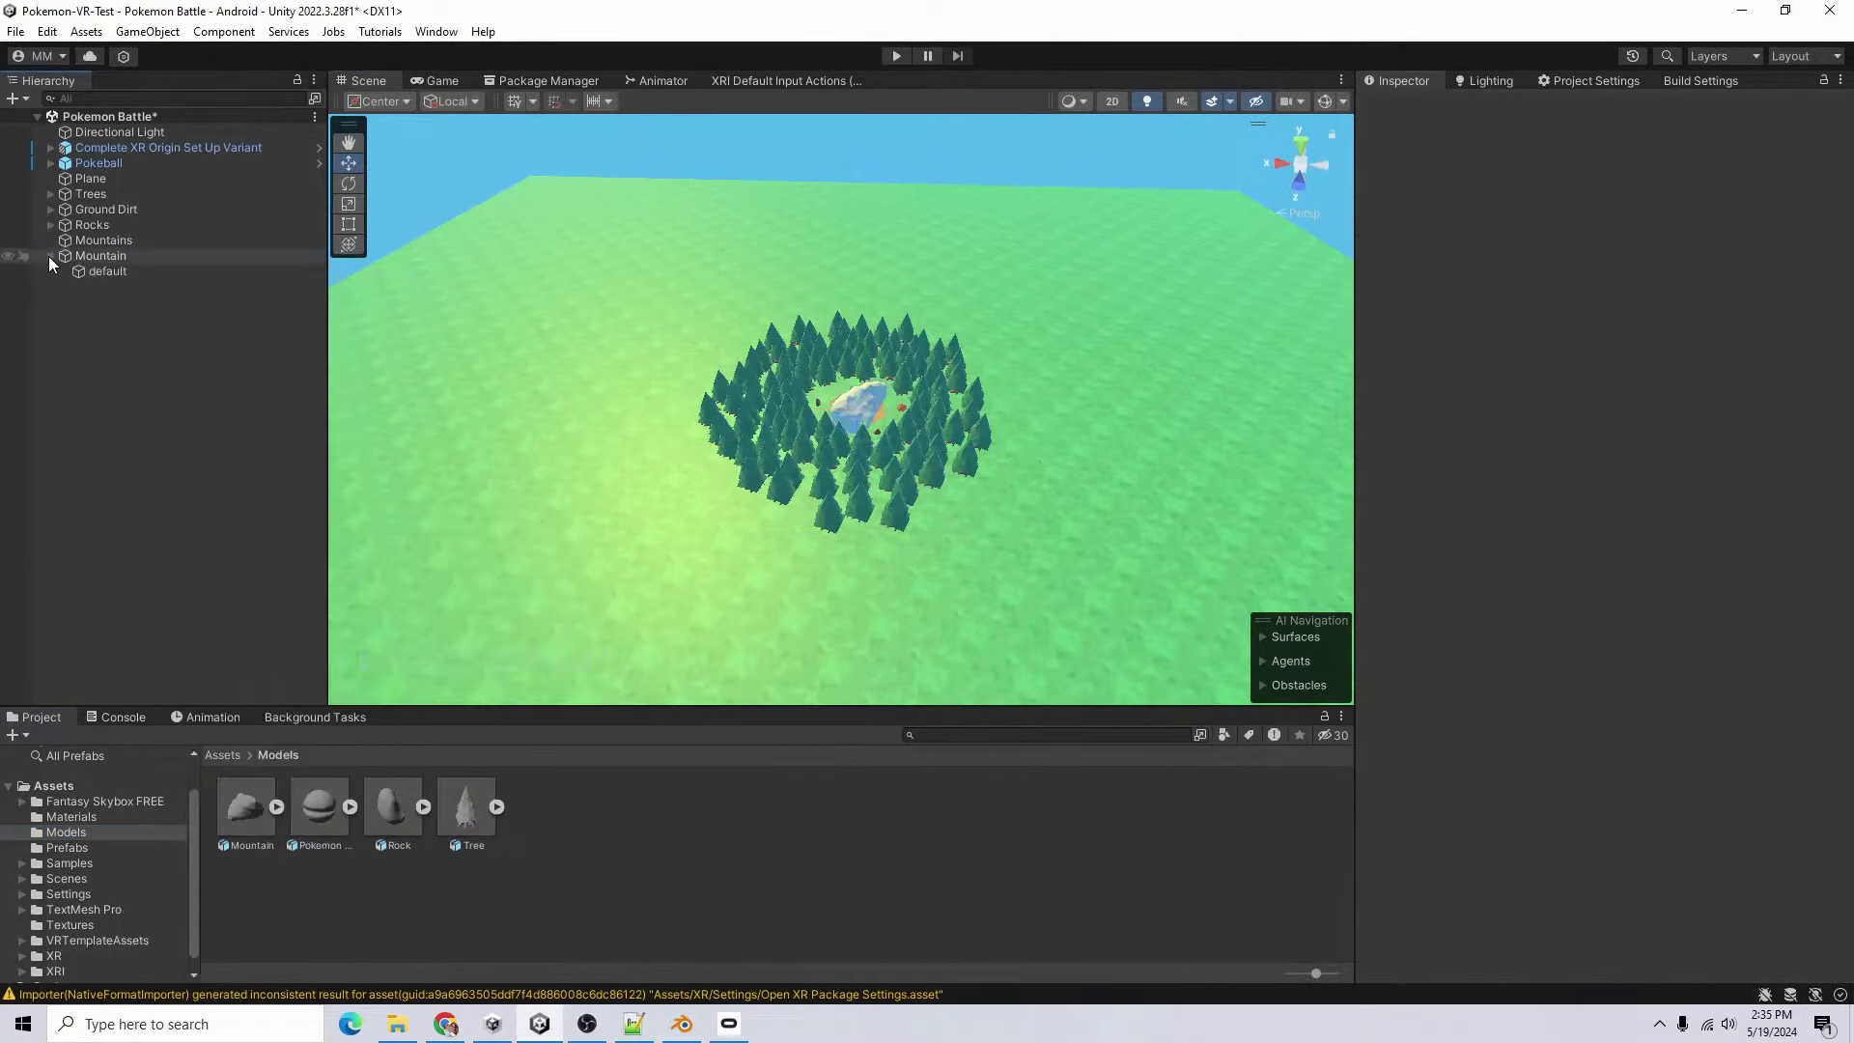
- Apply the shared palette material to the Mountain's default child object and set its scale to 10 on X, Y and Z
{"action": "left_click", "coordinate": [70, 817]}
{"action": "left_click_drag", "start_coordinate": [468, 809], "coordinate": [119, 273]}
{"action": "left_click", "coordinate": [120, 272]}
{"action": "left_click", "coordinate": [1610, 218]}
{"action": "type", "text": "10"}
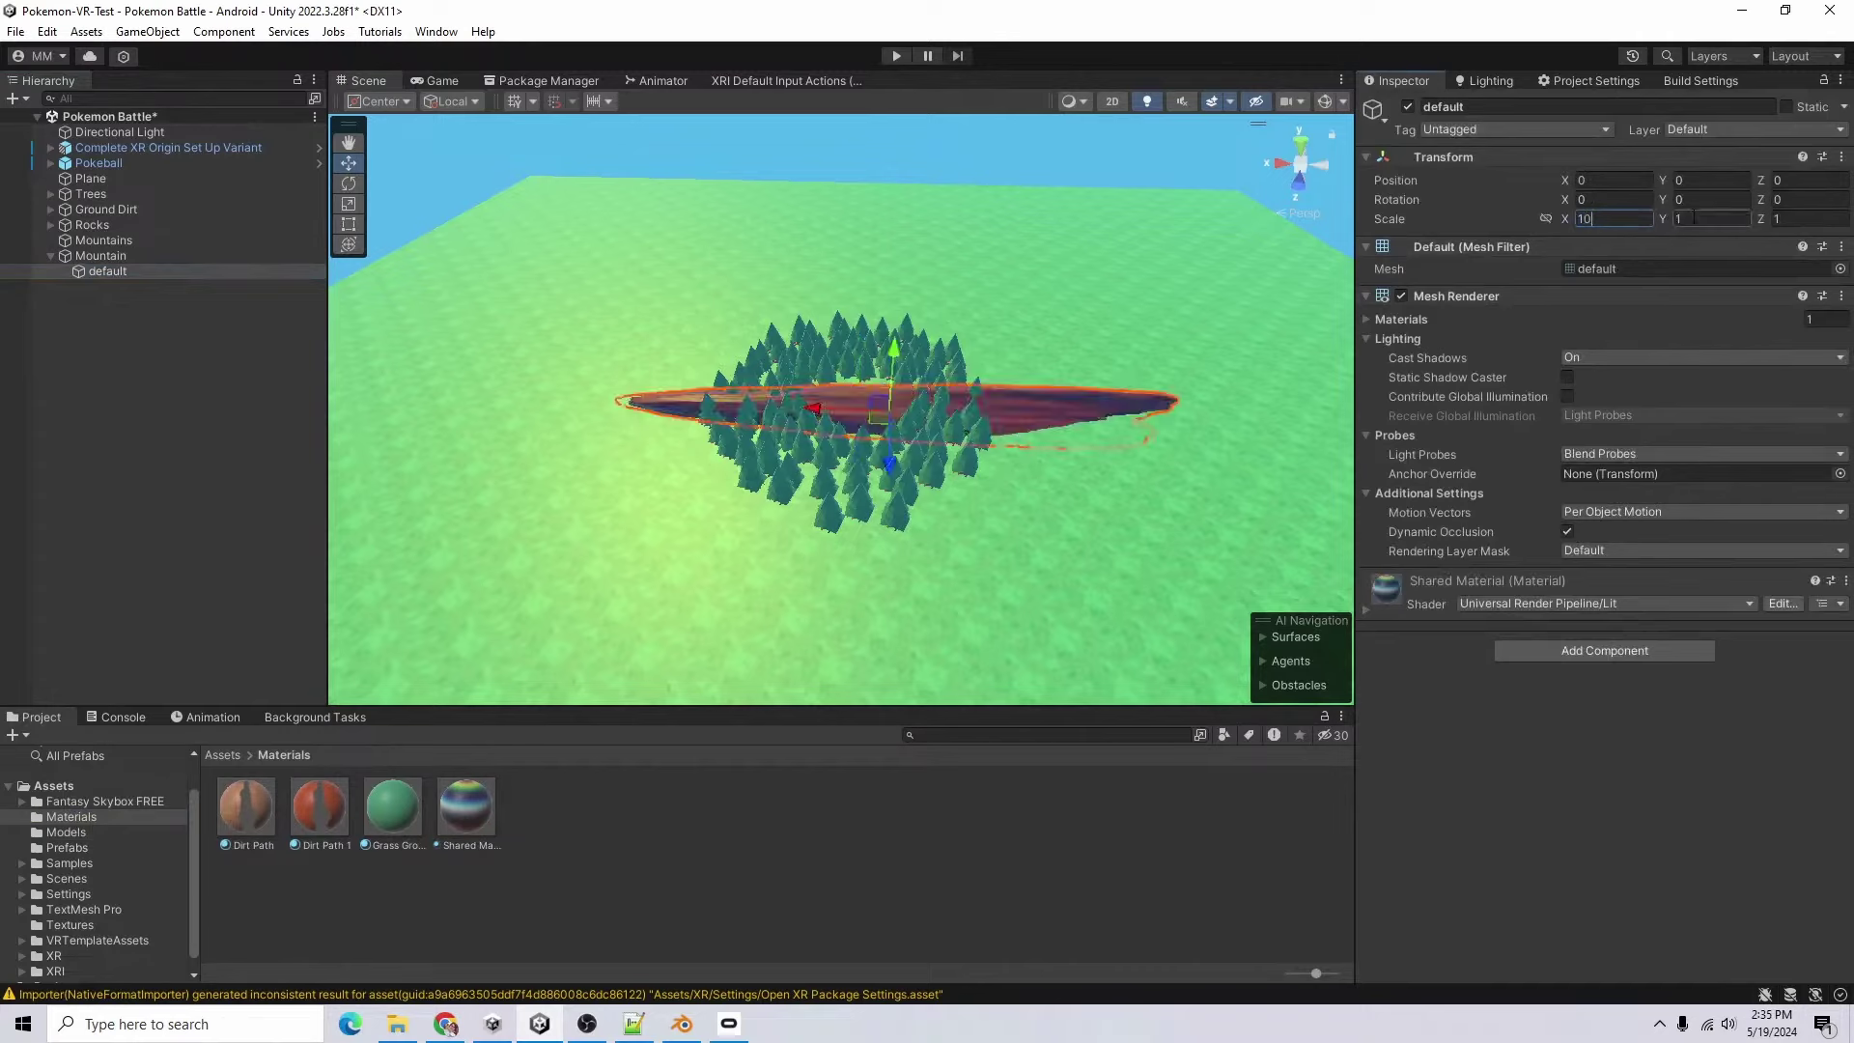
{"action": "left_click", "coordinate": [1692, 218]}
{"action": "type", "text": "10"}
{"action": "left_click", "coordinate": [1794, 218]}
{"action": "type", "text": "10"}
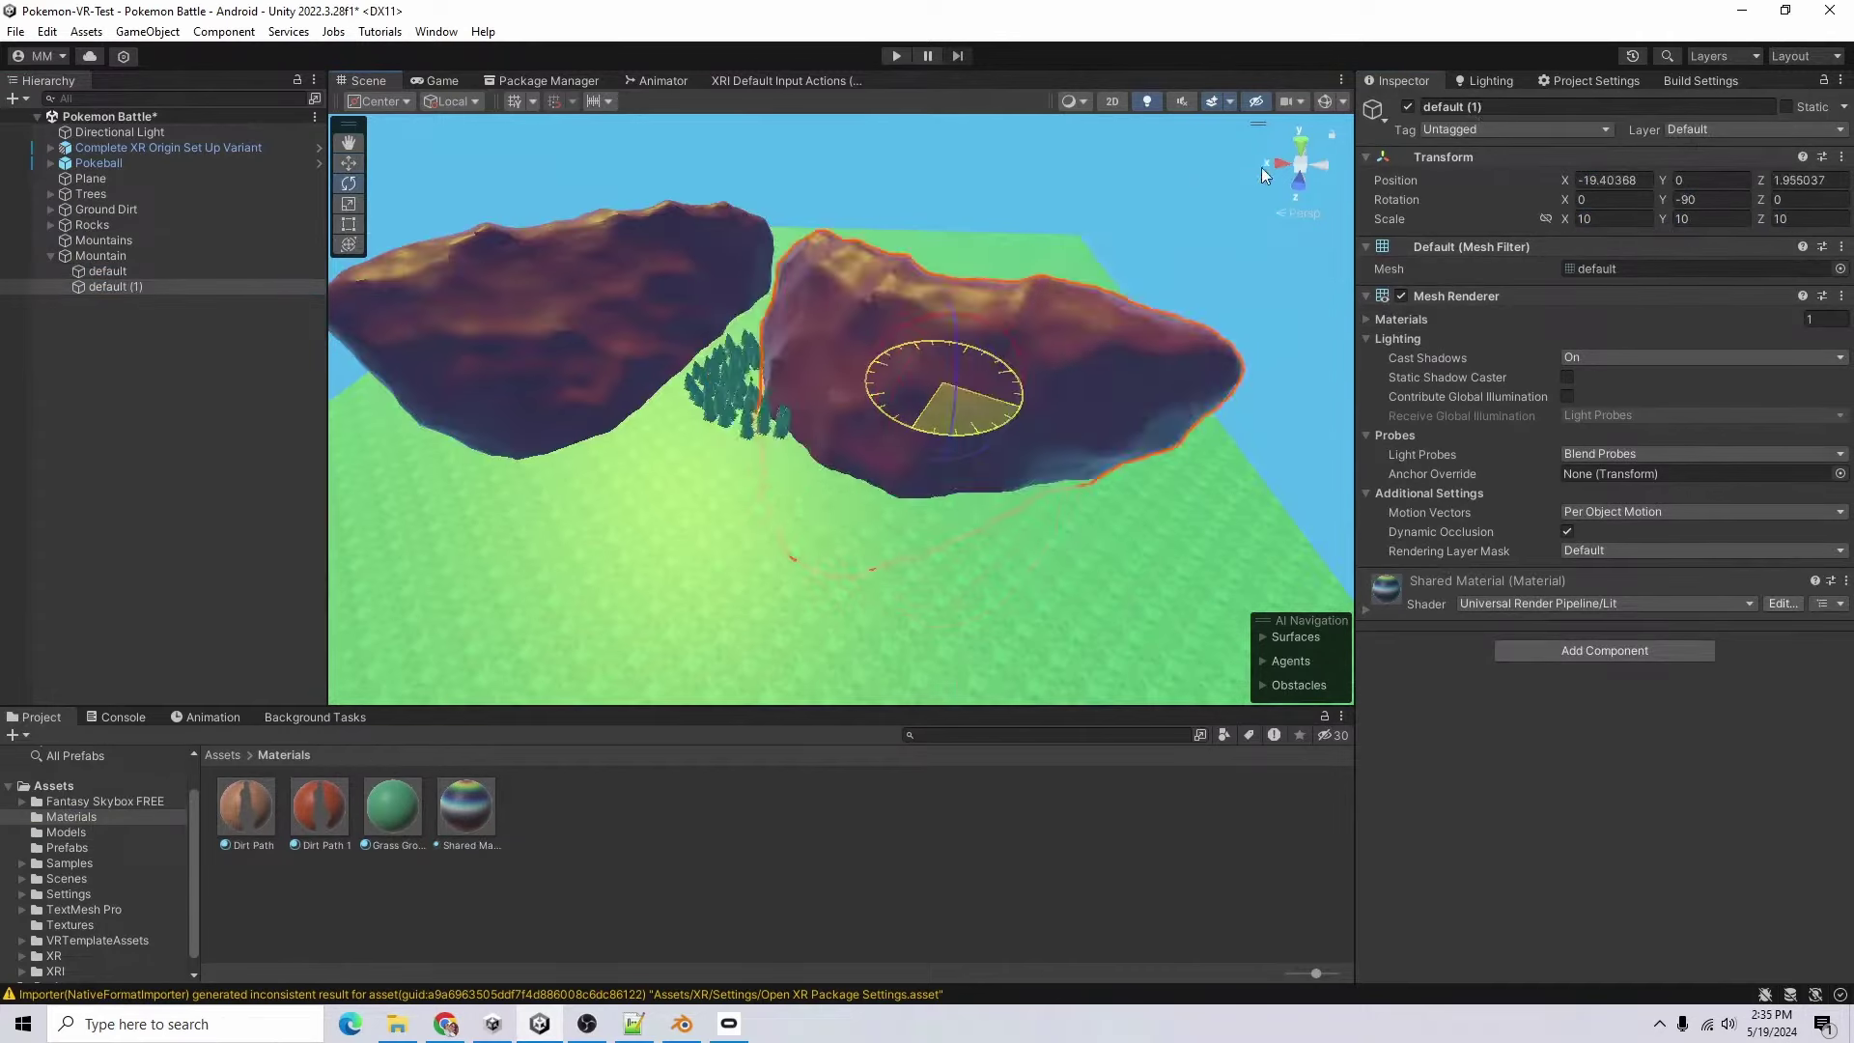
- Duplicate the mountain mesh and rotate and place the copies so that three mountains stand around the forest
{"action": "left_click_drag", "start_coordinate": [1261, 166], "coordinate": [1550, 206], "text": "ctrl"}
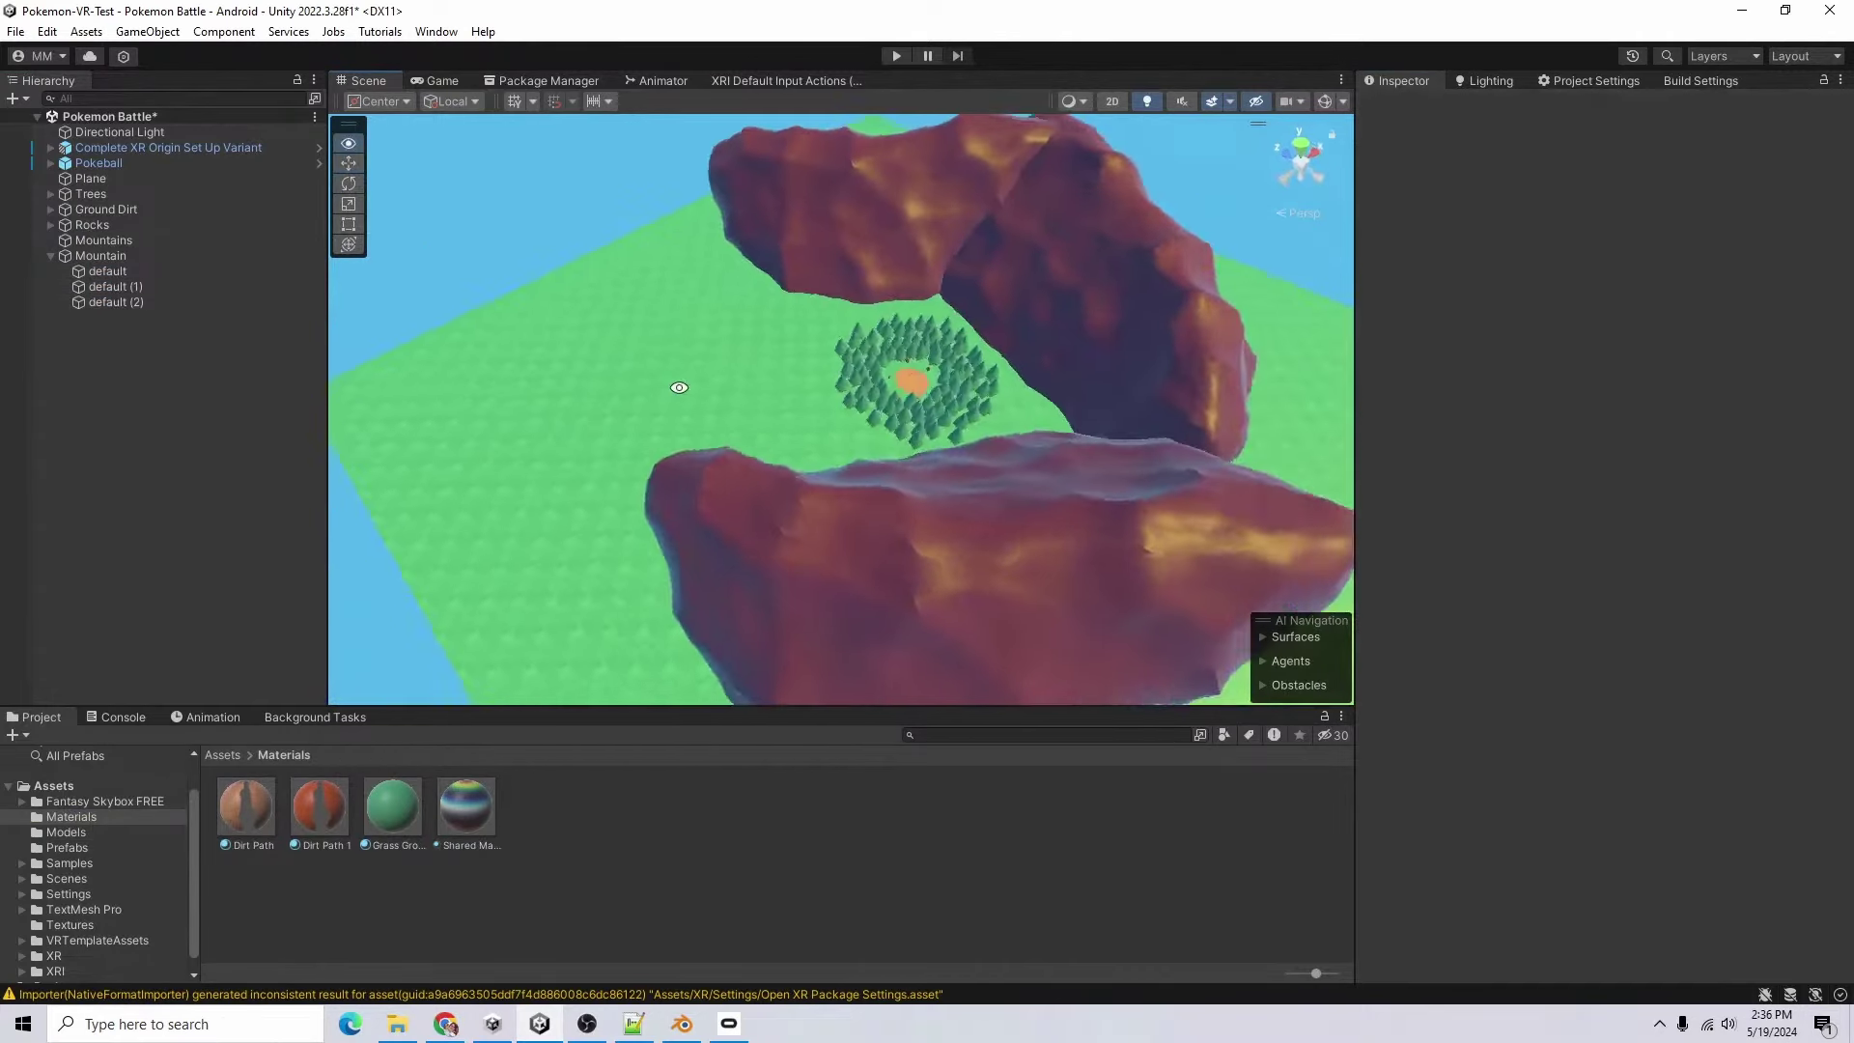
{"action": "left_click_drag", "start_coordinate": [682, 389], "coordinate": [1116, 690], "text": "alt"}
{"action": "right_click_drag", "start_coordinate": [1116, 690], "coordinate": [1088, 633]}
{"action": "left_click_drag", "start_coordinate": [1088, 633], "coordinate": [940, 590], "text": "alt"}
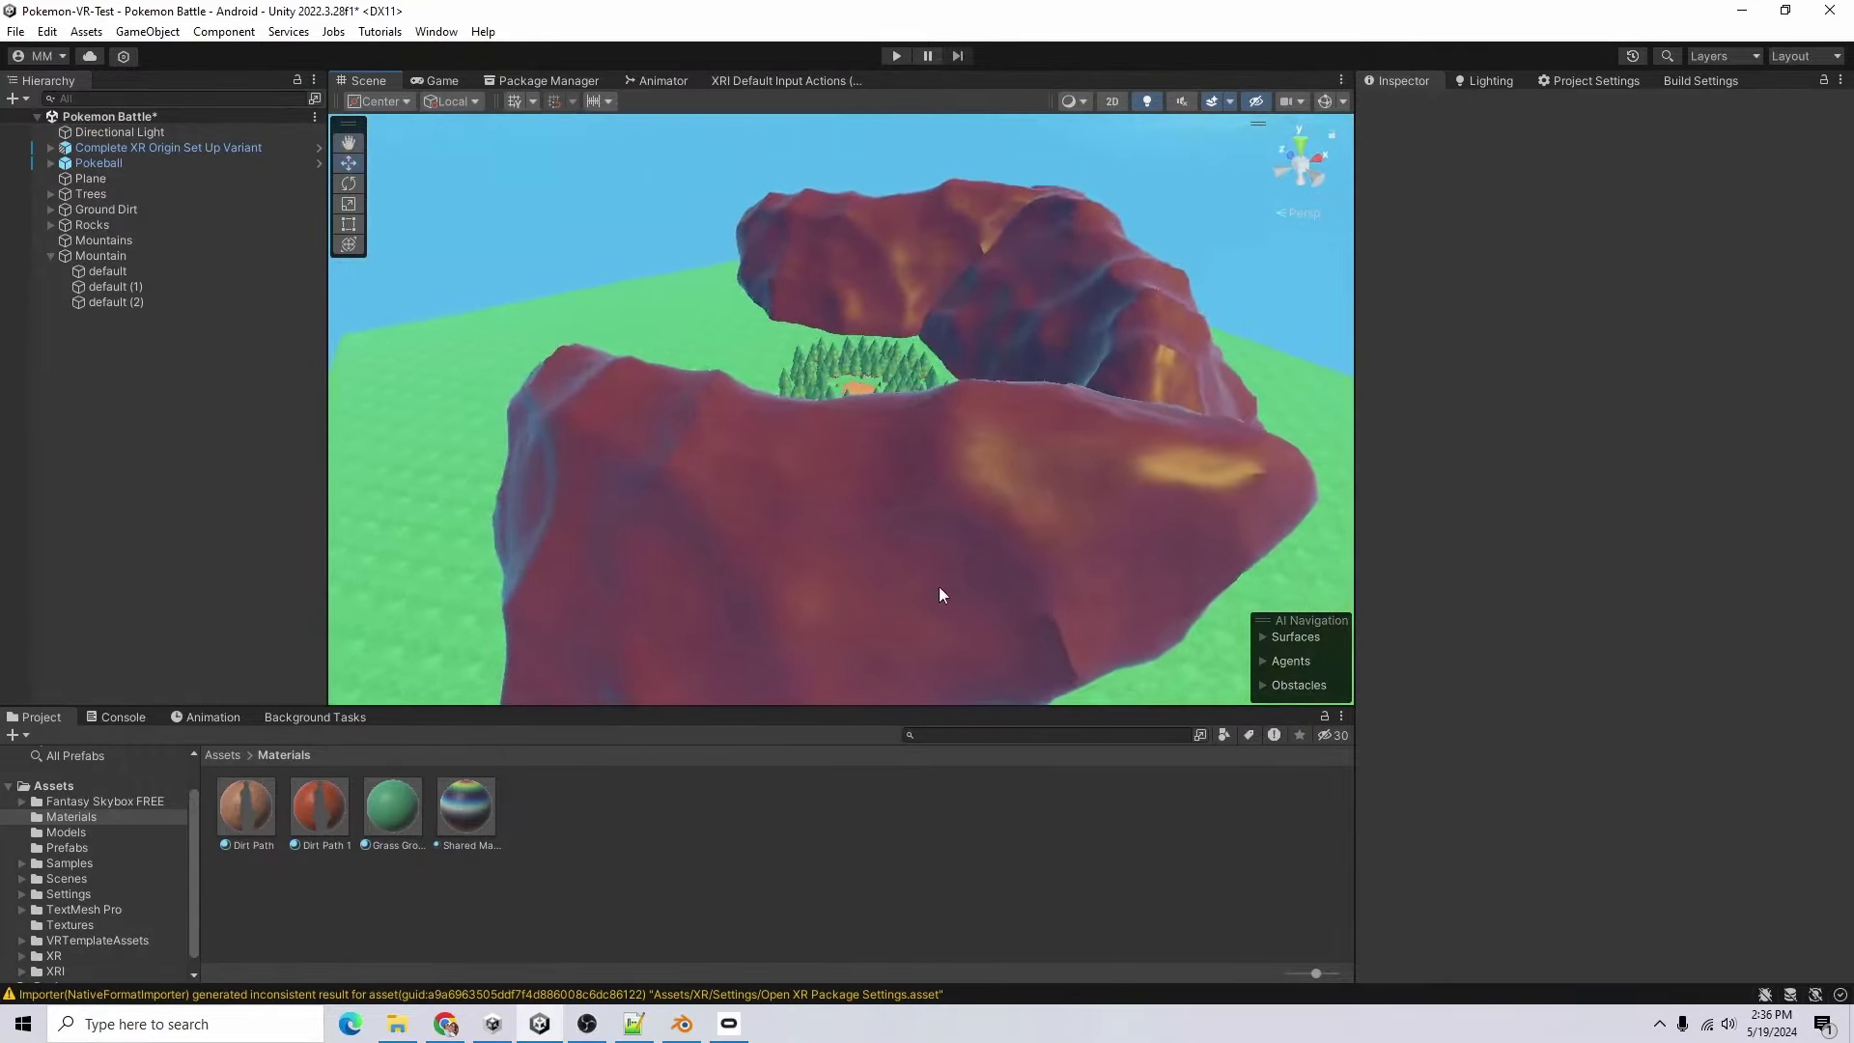
- Duplicate a fourth mountain into the remaining gap at about -13.8, -5.8, 17.8, rotated 45 on X and -315 on Y
{"action": "key", "text": "ctrl+d"}
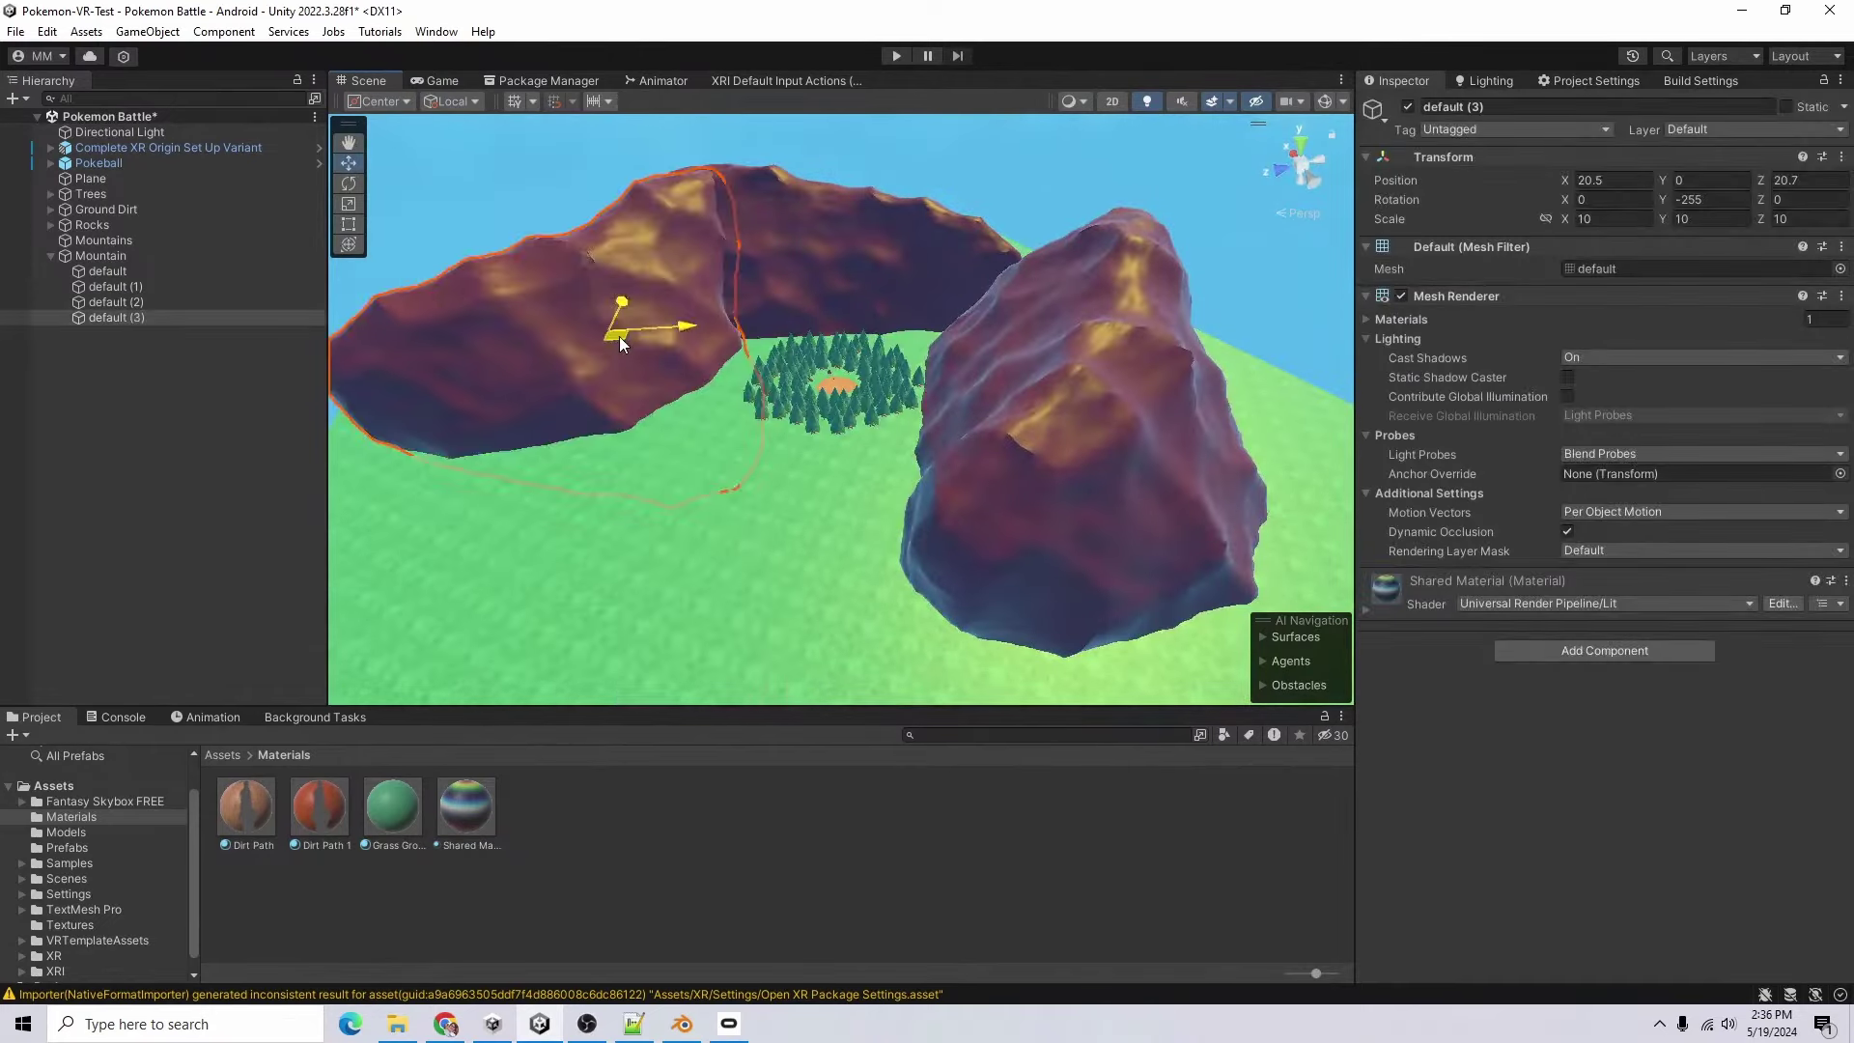
{"action": "left_click_drag", "start_coordinate": [618, 336], "coordinate": [585, 523]}
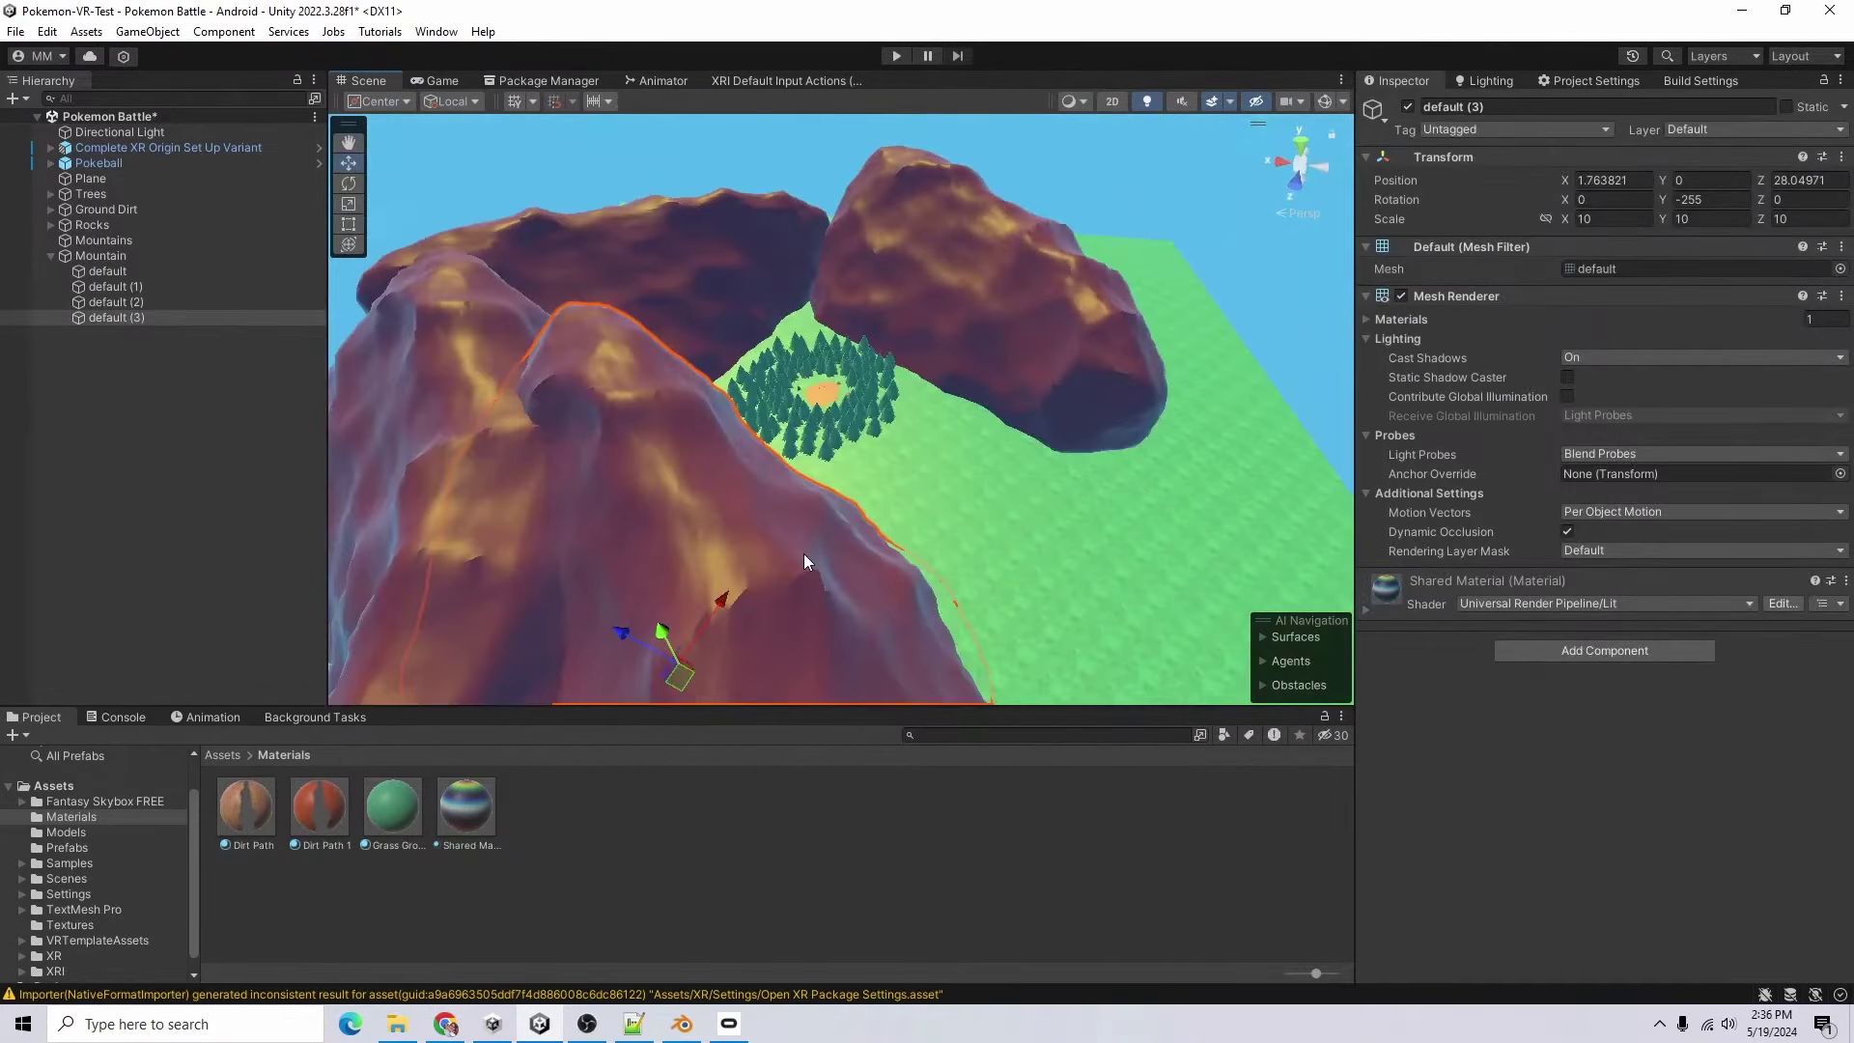
{"action": "key", "text": "e"}
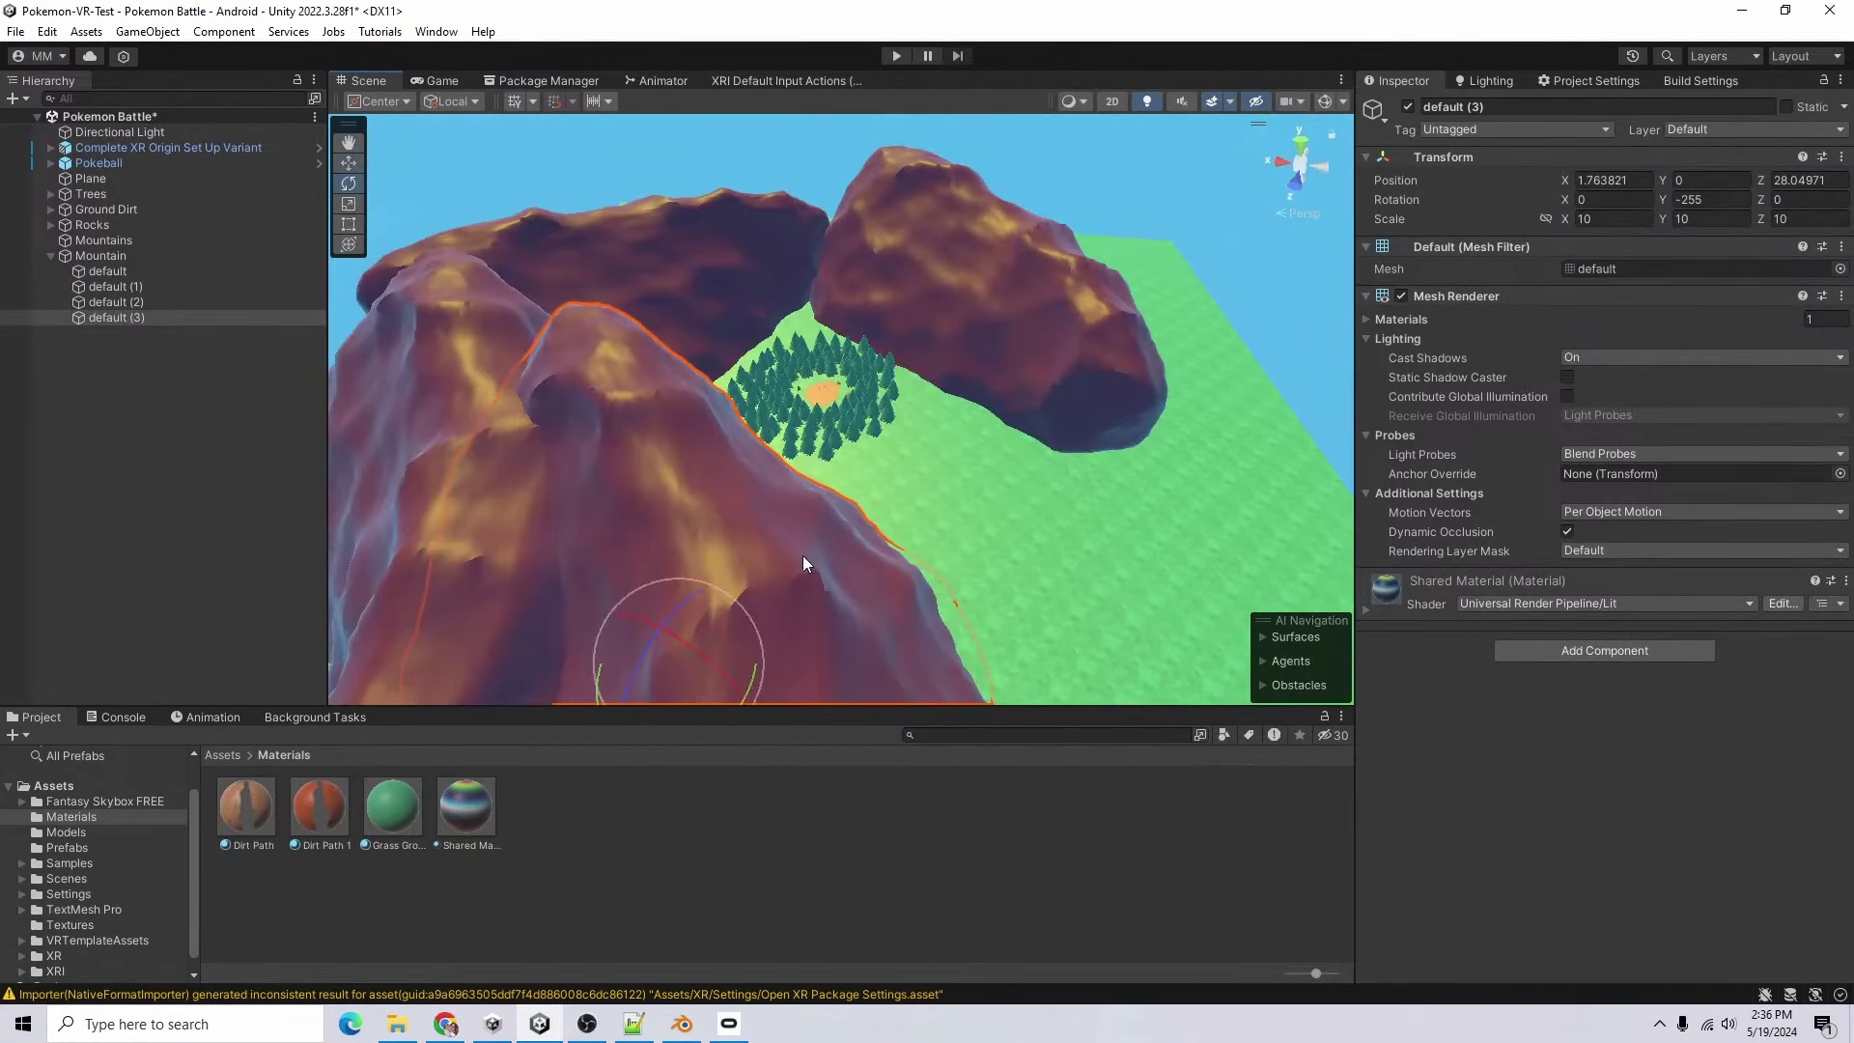
{"action": "left_click_drag", "start_coordinate": [710, 526], "coordinate": [976, 512]}
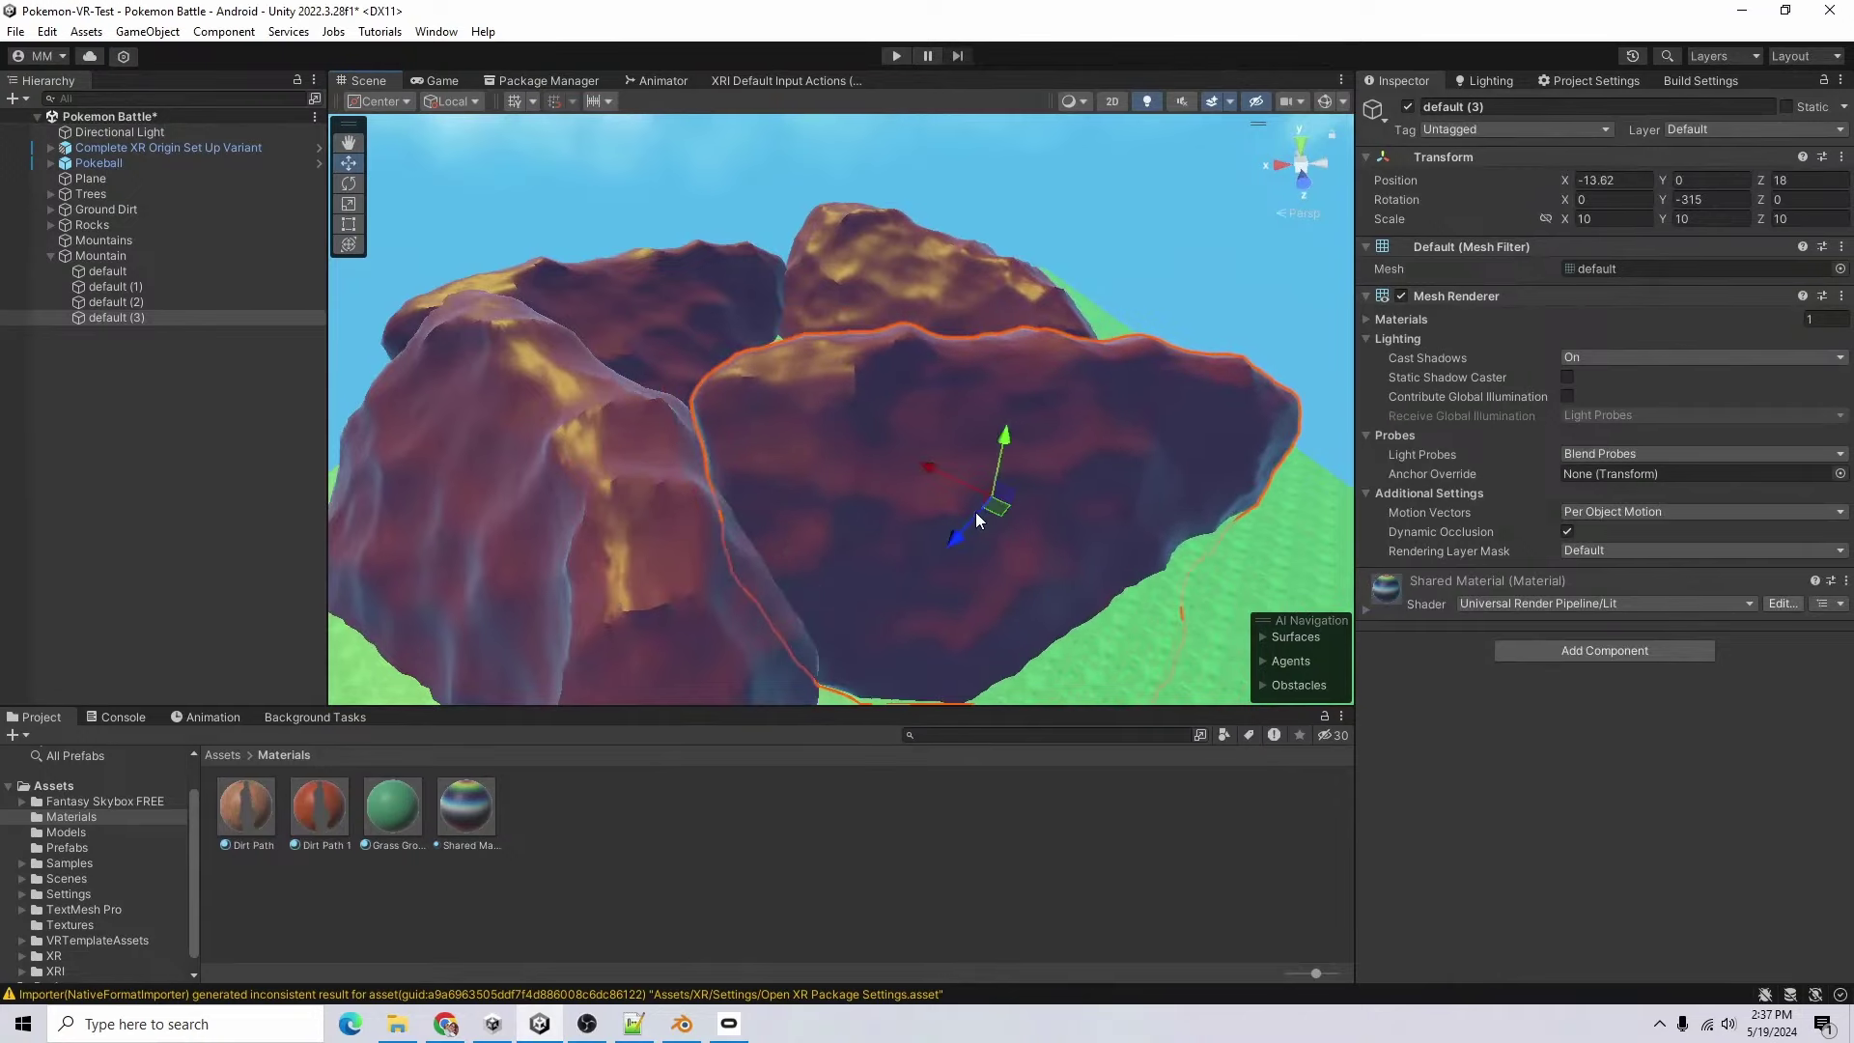
{"action": "left_click_drag", "start_coordinate": [1000, 449], "coordinate": [1110, 563]}
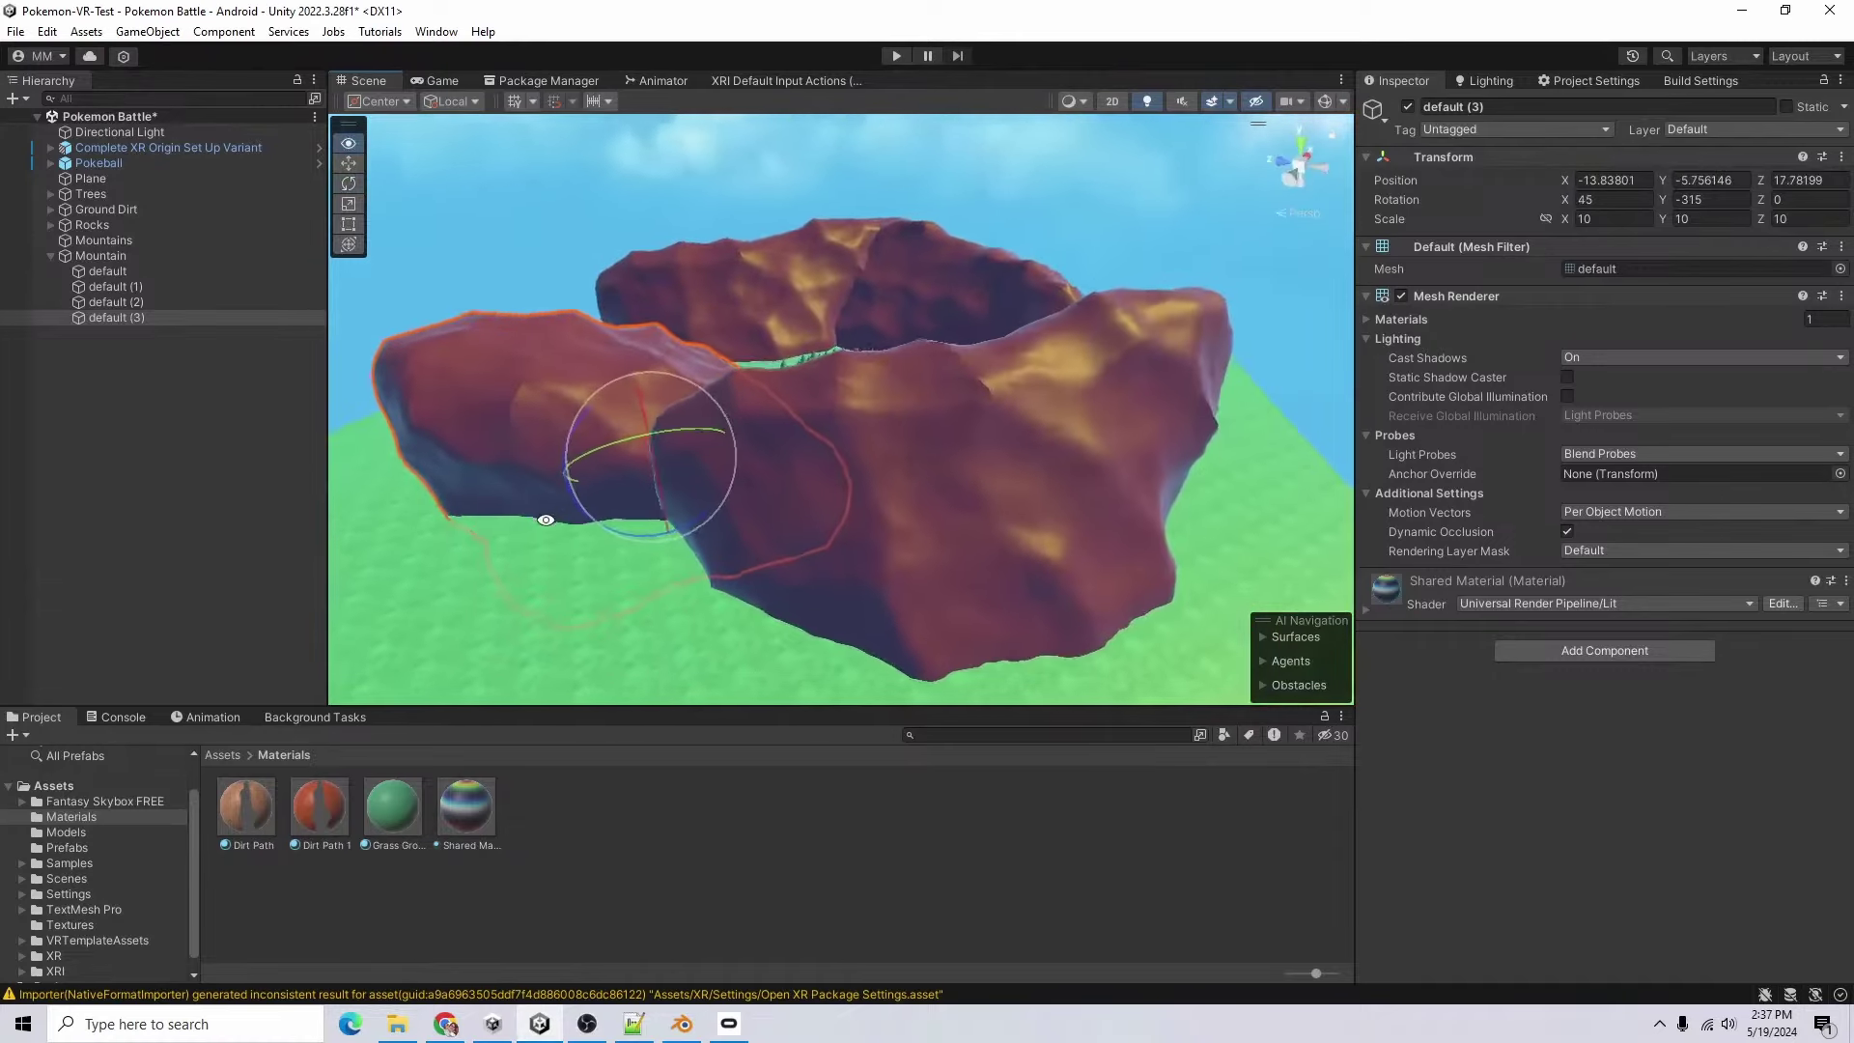
- Mark the Mountain parent object and its children as static
{"action": "left_click_drag", "start_coordinate": [543, 522], "coordinate": [985, 591], "text": "alt"}
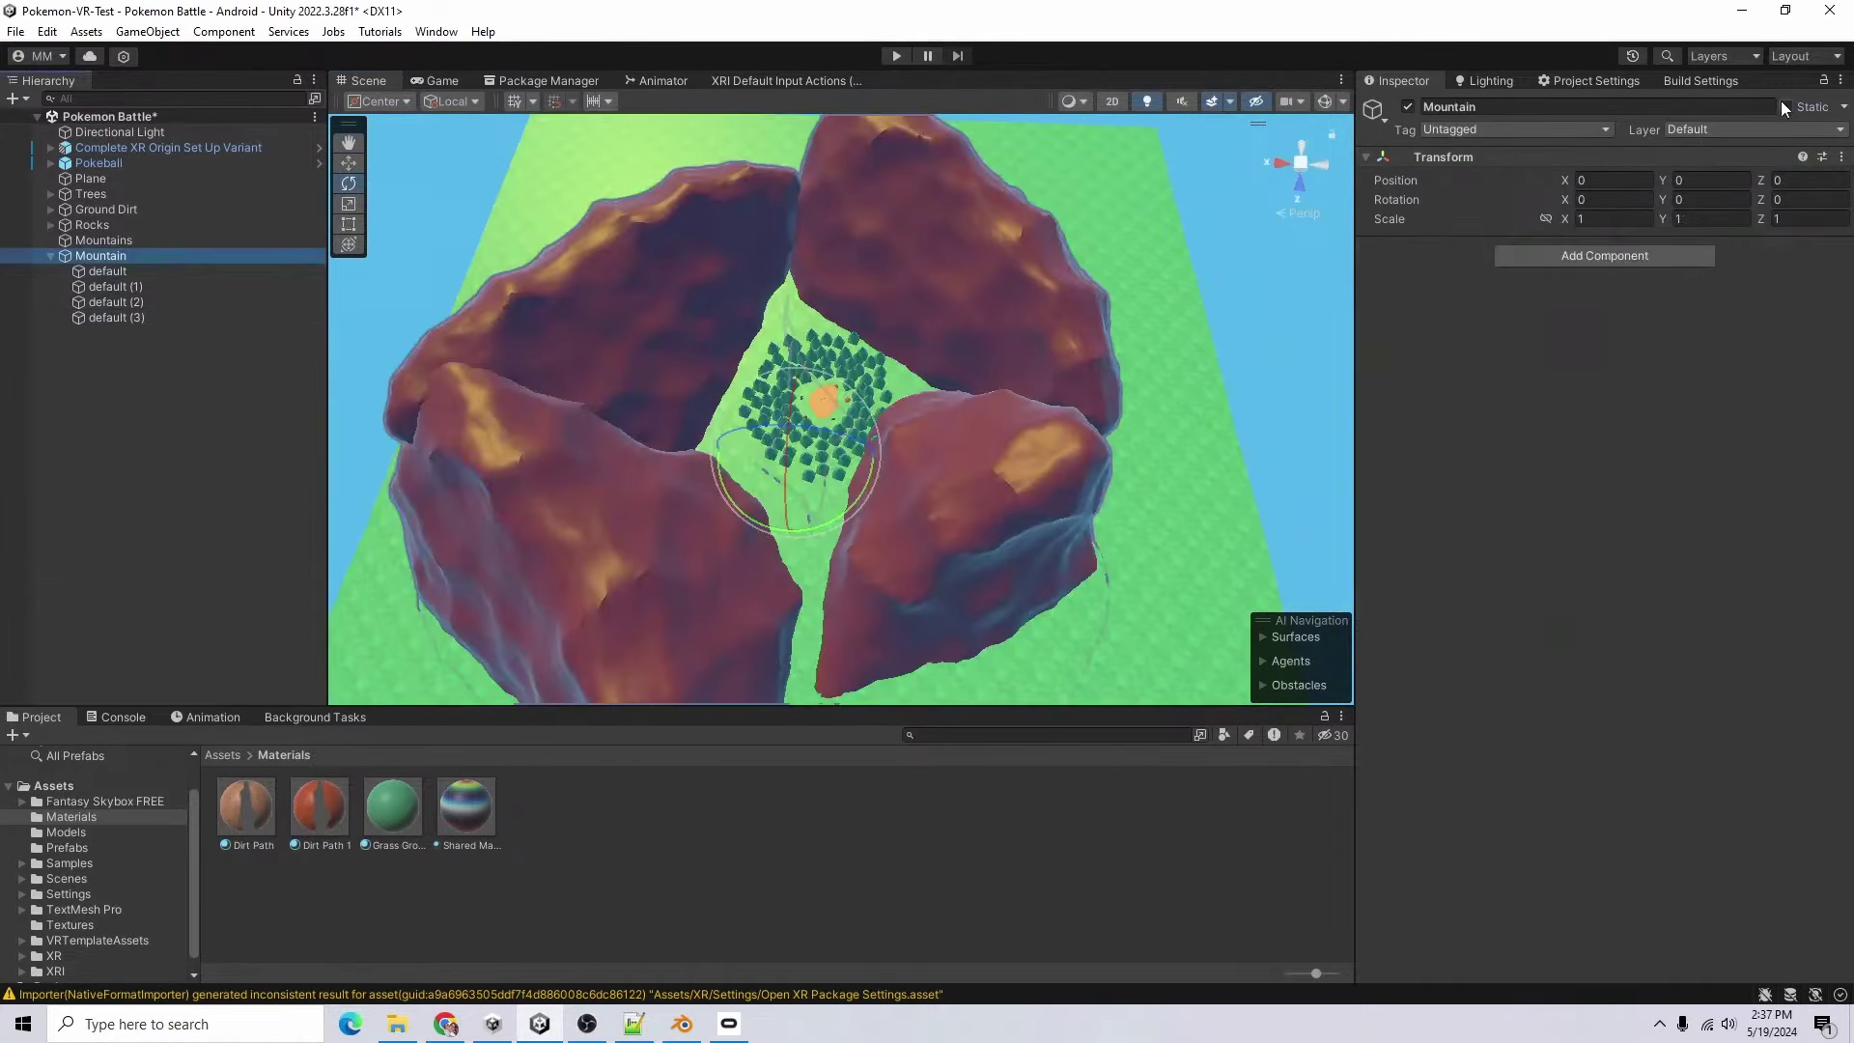
{"action": "left_click", "coordinate": [1785, 107]}
{"action": "key", "text": "Return"}
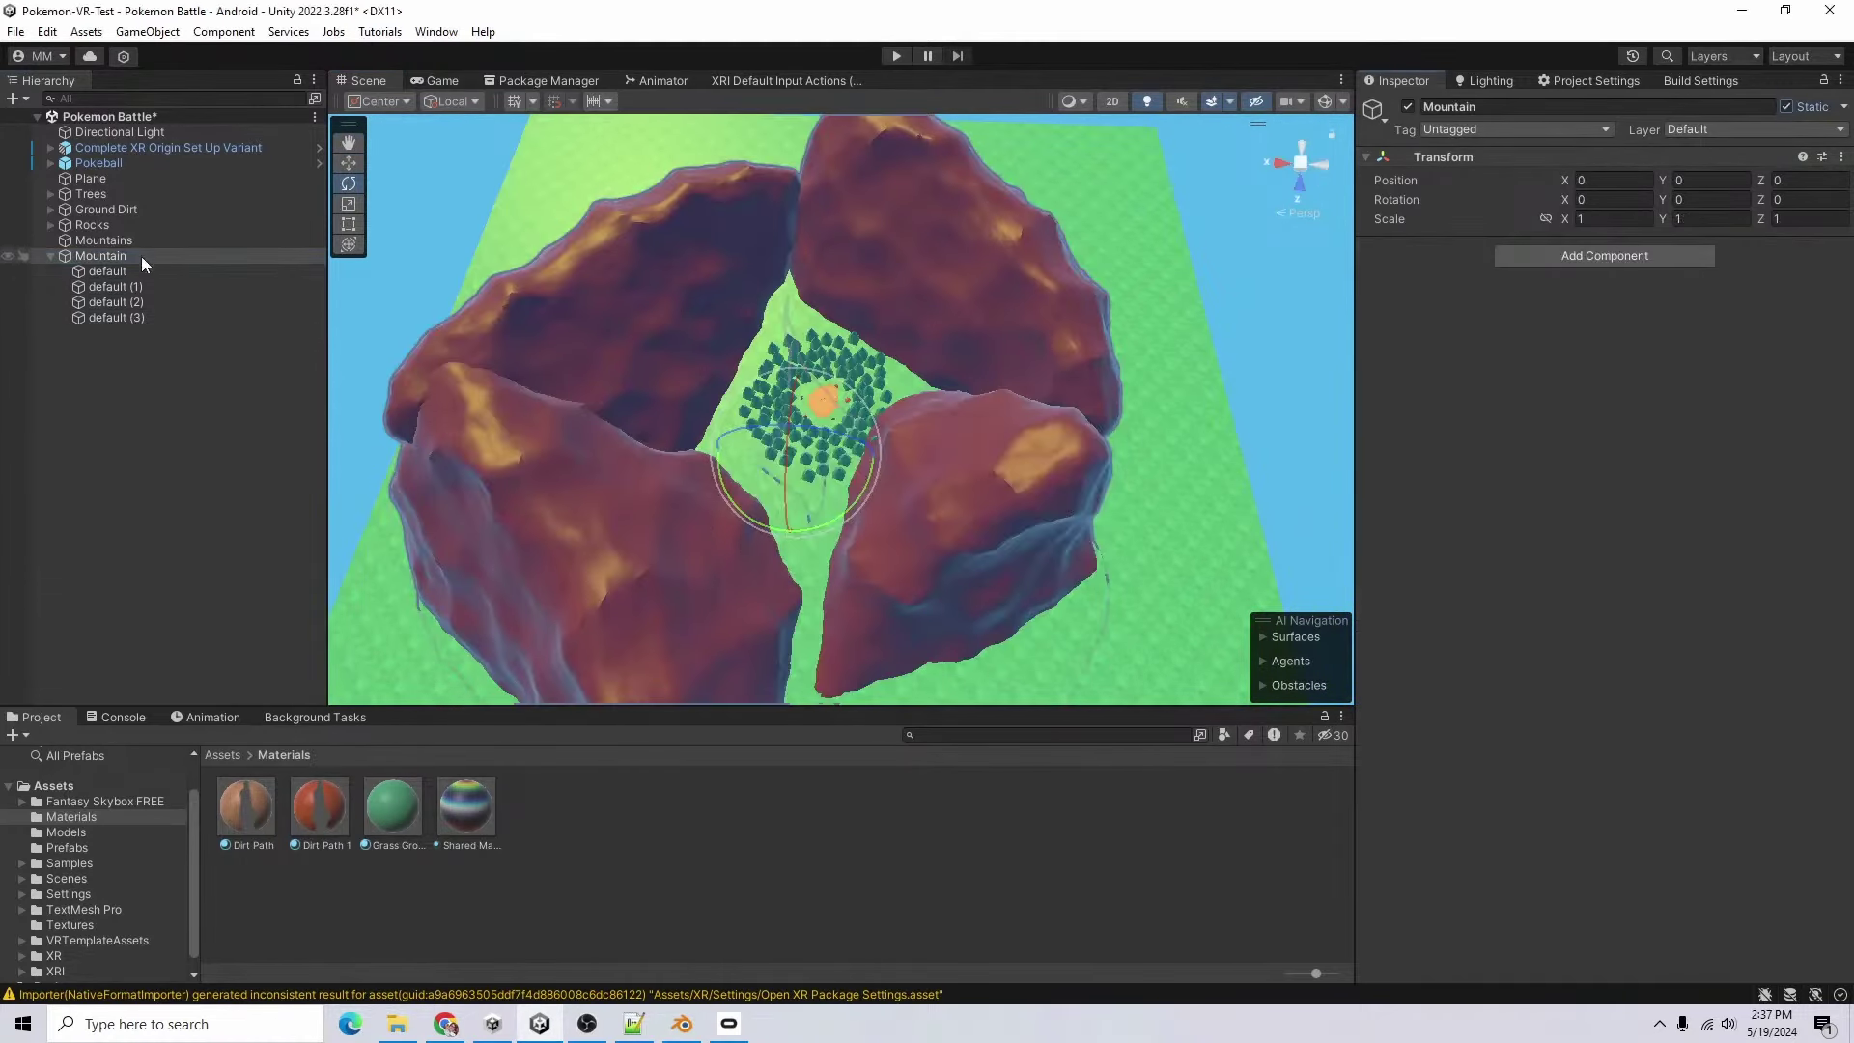
- Add a Mesh Collider to all four mountain meshes and run the scene
{"action": "left_click", "coordinate": [129, 274]}
{"action": "left_click", "coordinate": [129, 316], "text": "shift"}
{"action": "left_click", "coordinate": [1566, 772]}
{"action": "left_click", "coordinate": [1573, 758]}
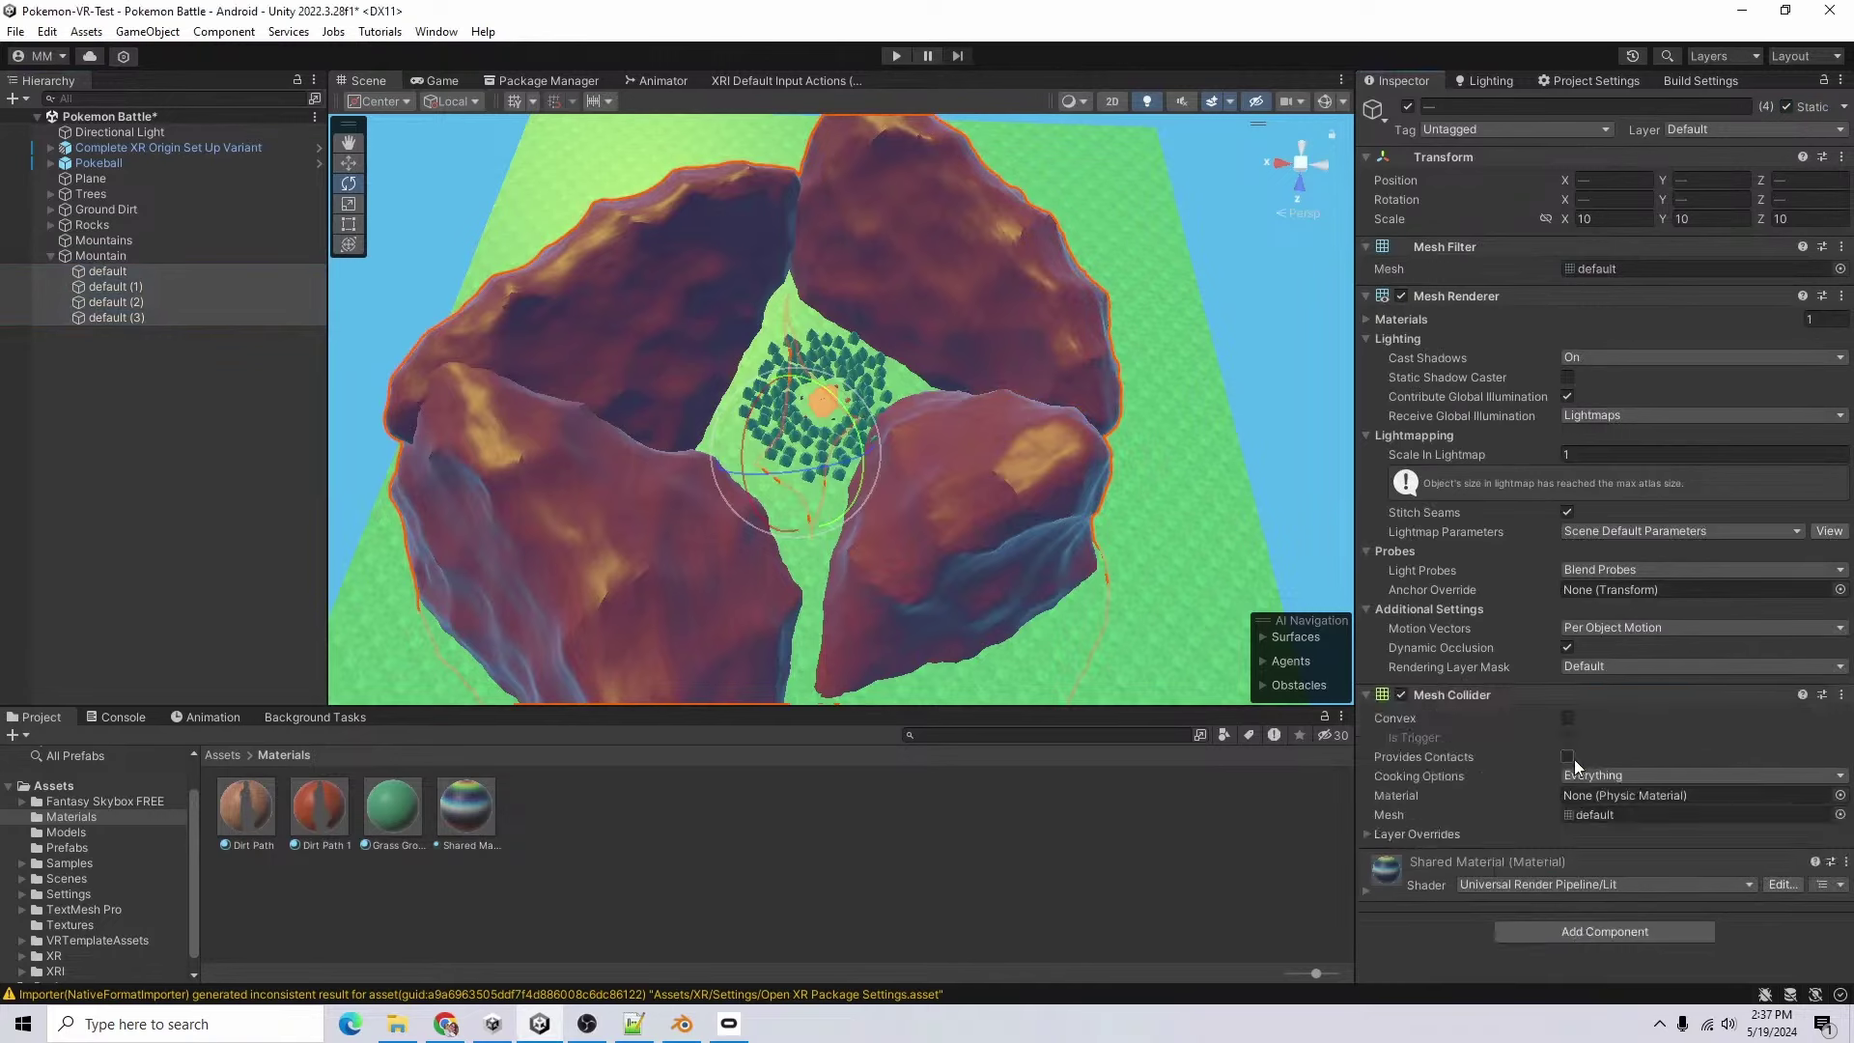
{"action": "key", "text": "ctrl+p"}
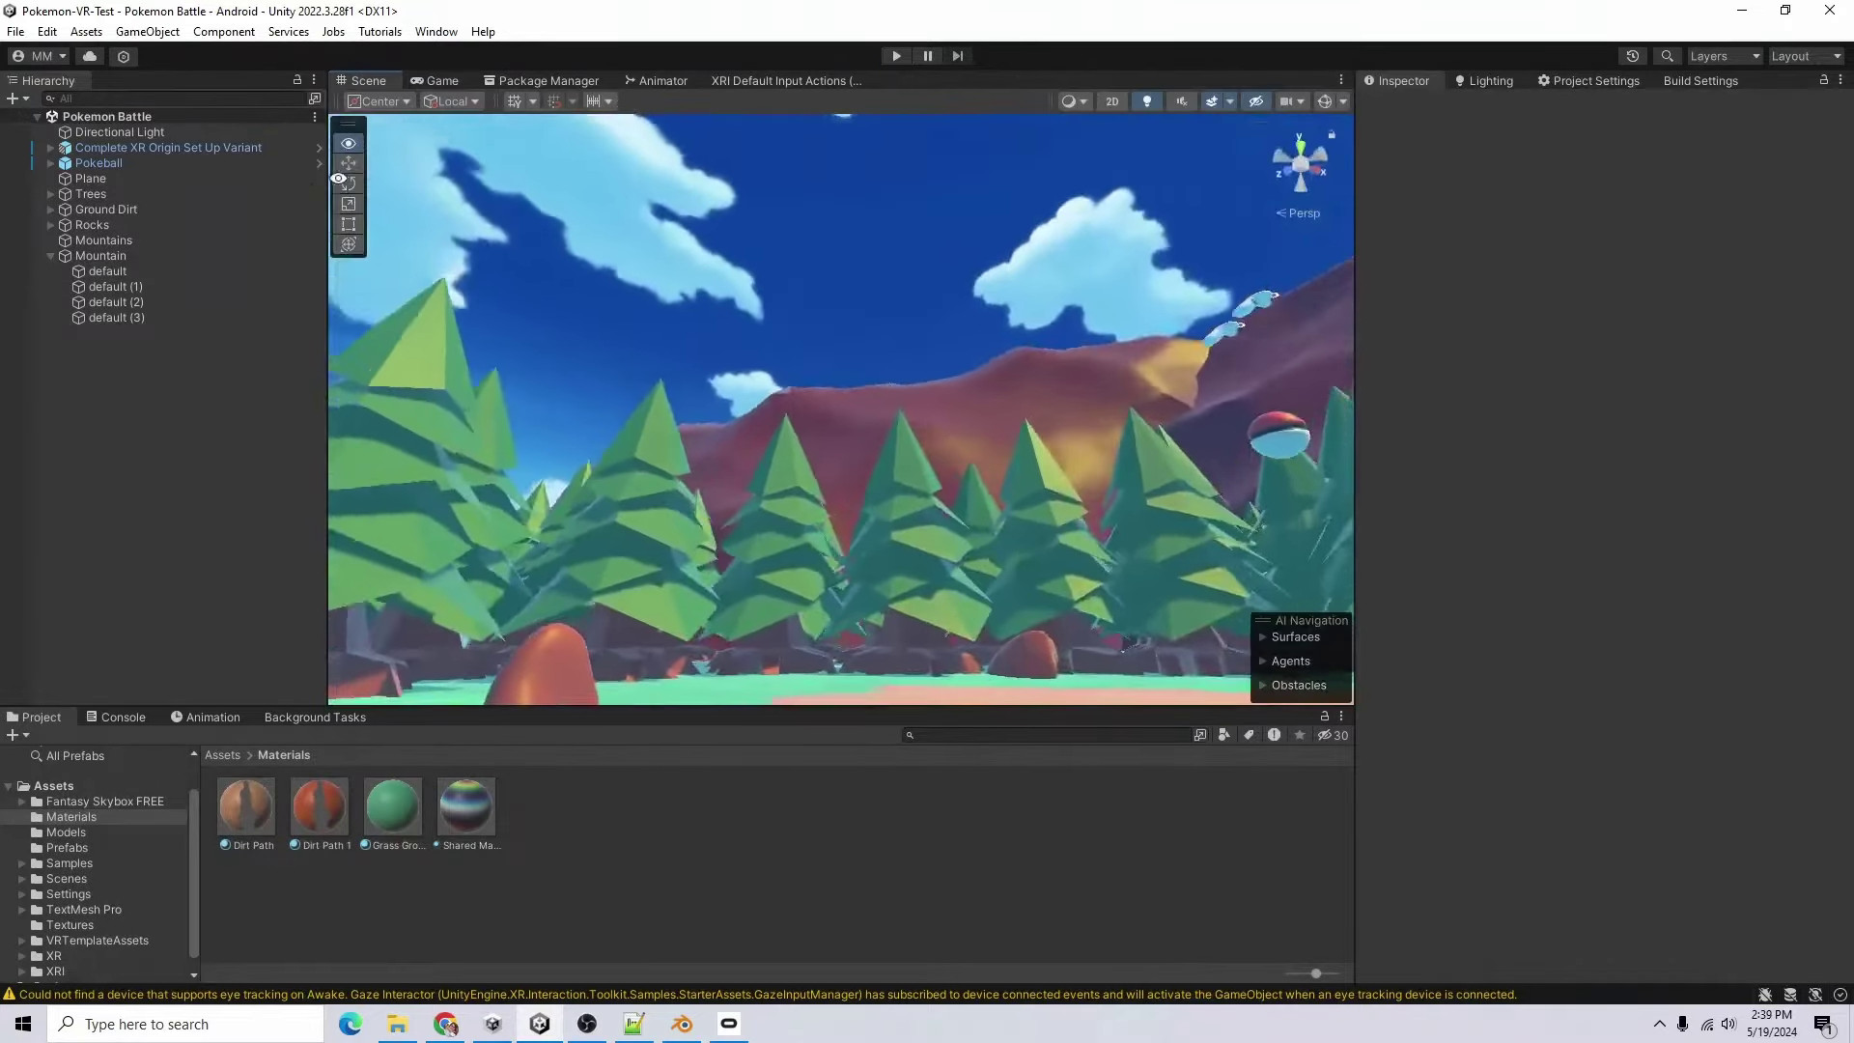
- Duplicate and place dirt ground tiles to extend the path from the clearing through the forest towards the gap between the mountains
{"action": "right_click_drag", "start_coordinate": [342, 177], "coordinate": [165, 154]}
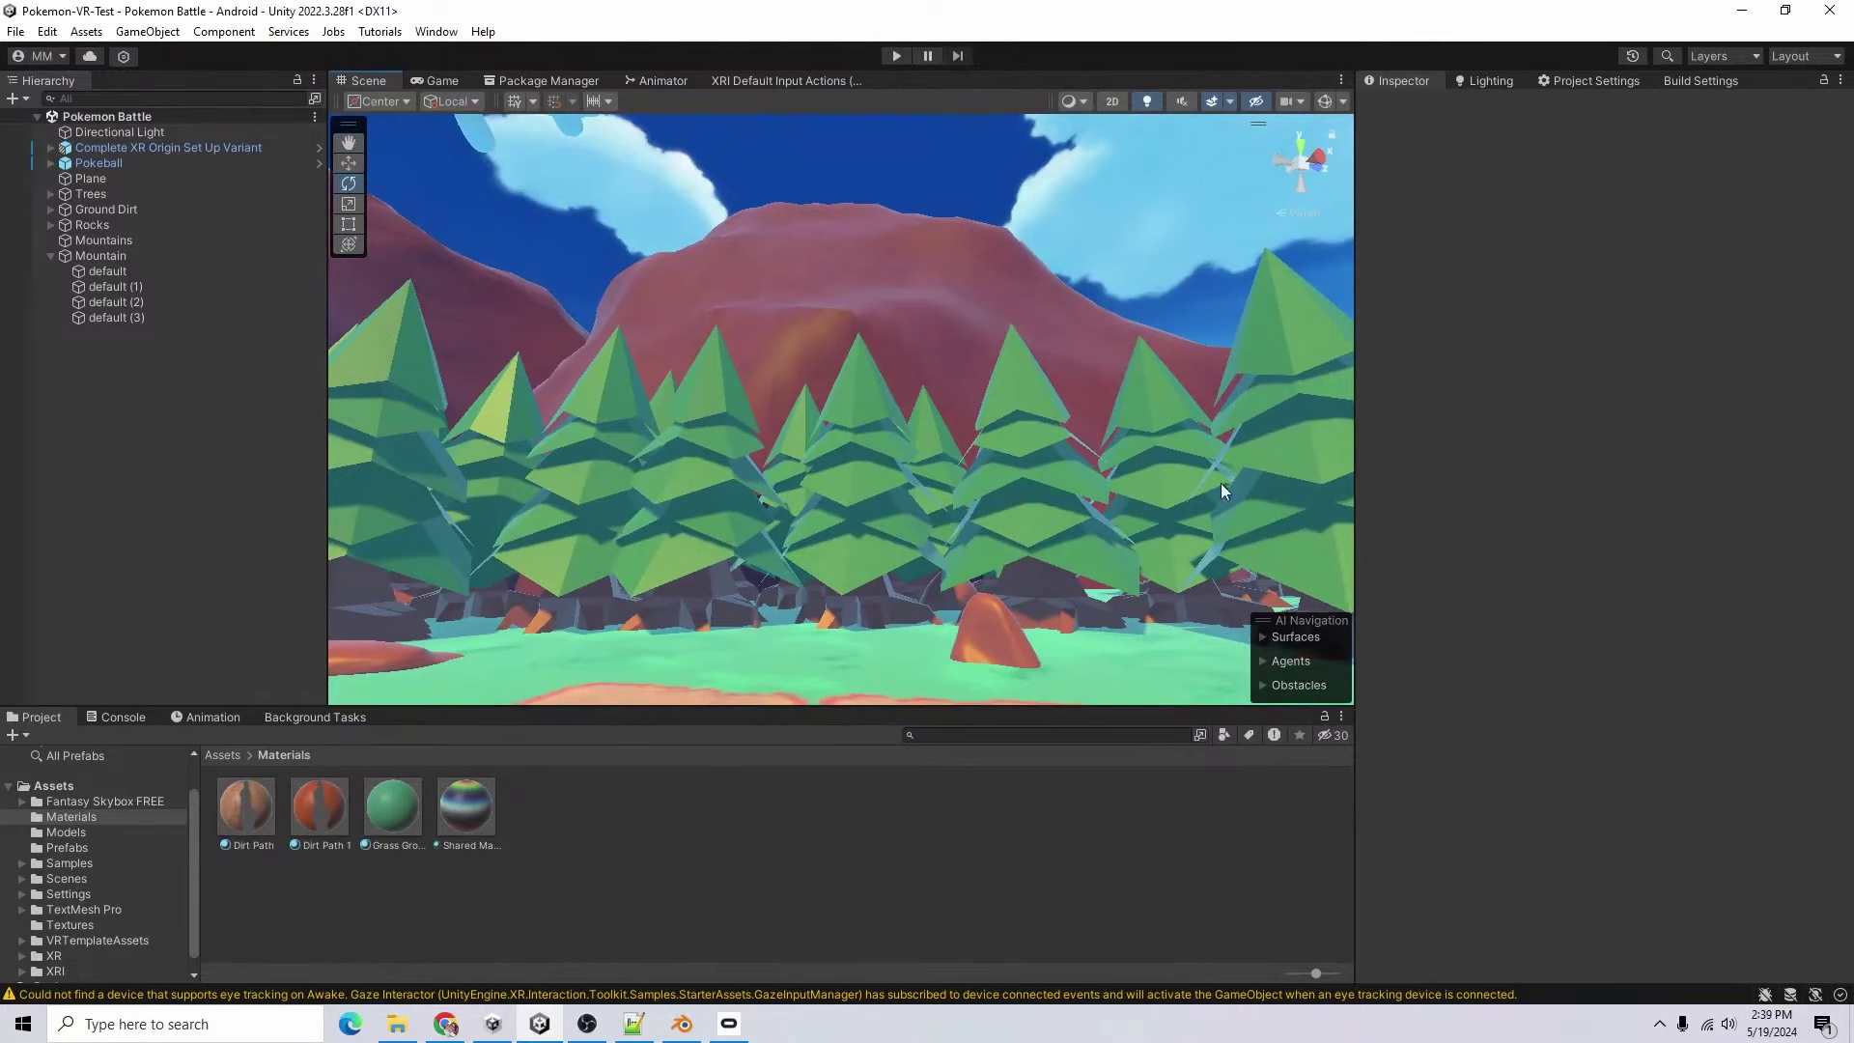
{"action": "right_click_drag", "start_coordinate": [1221, 483], "coordinate": [786, 596]}
{"action": "scroll", "coordinate": [954, 396], "scroll_direction": "down", "scroll_amount": 5}
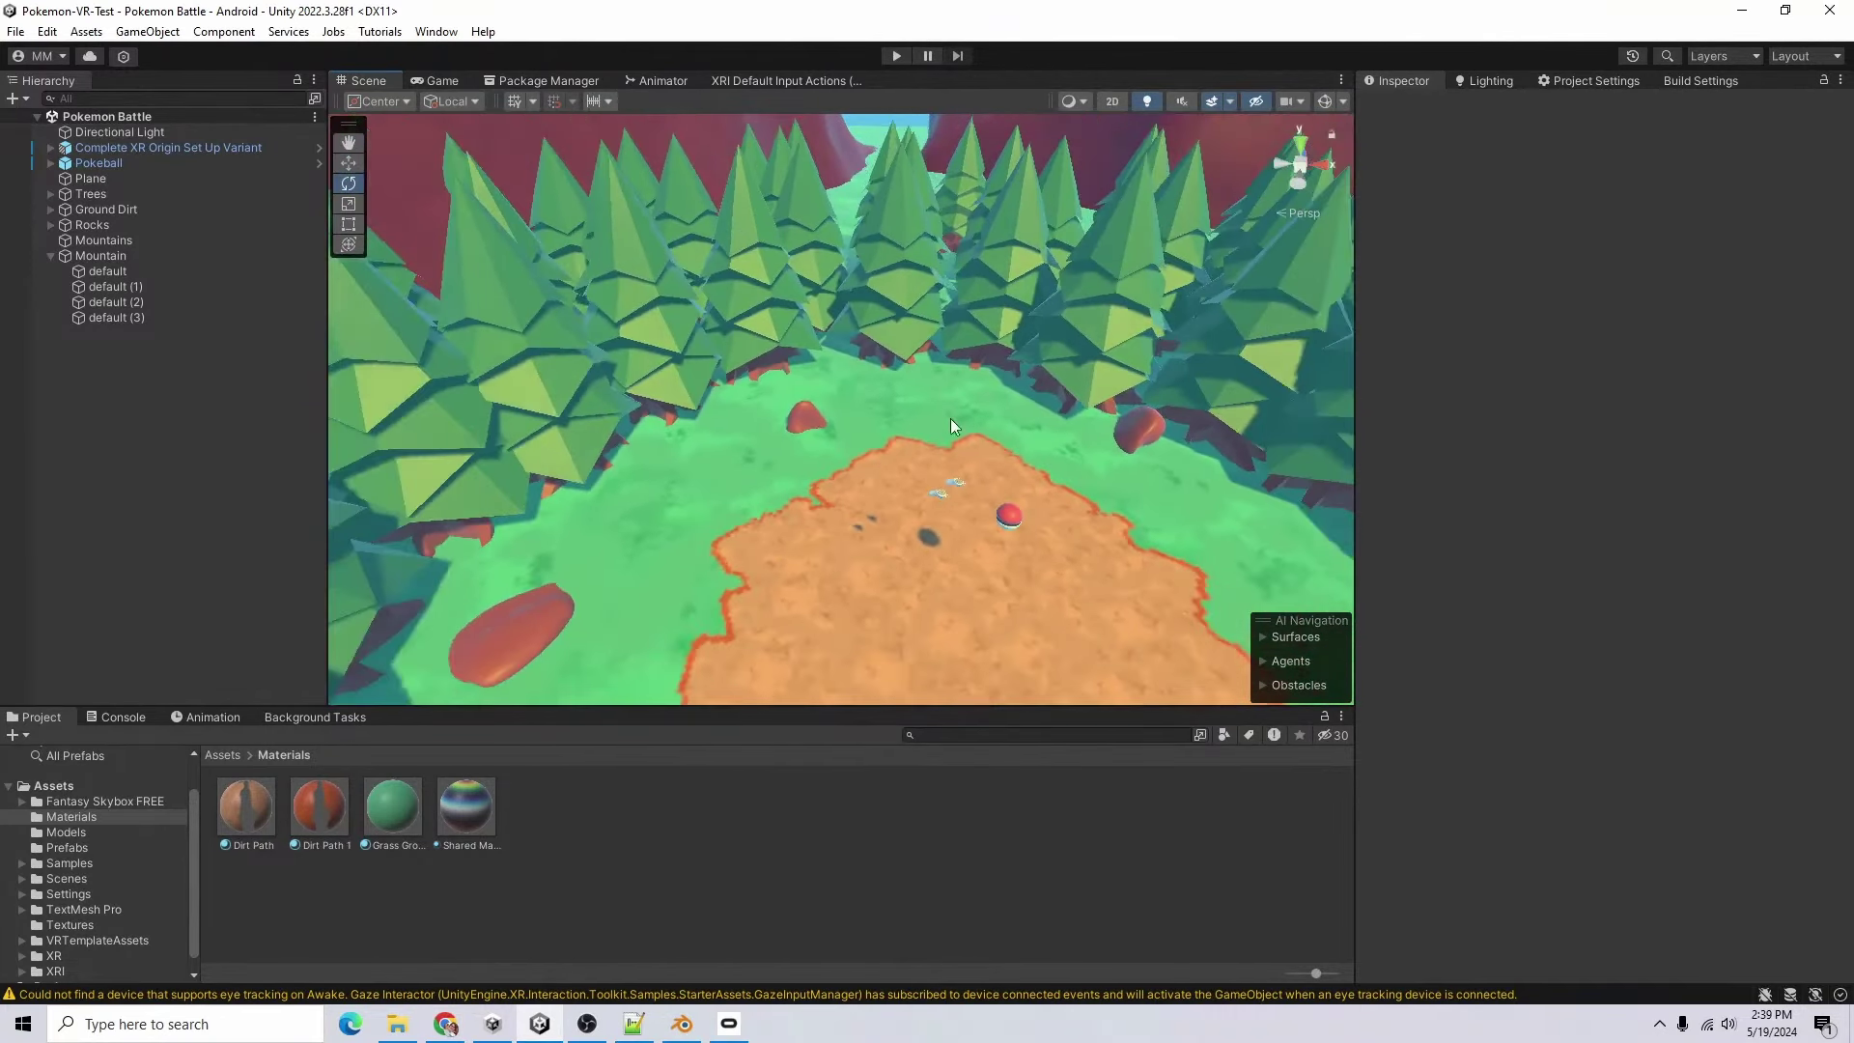
{"action": "left_click", "coordinate": [950, 419]}
{"action": "left_click_drag", "start_coordinate": [811, 444], "coordinate": [1185, 448], "text": "alt"}
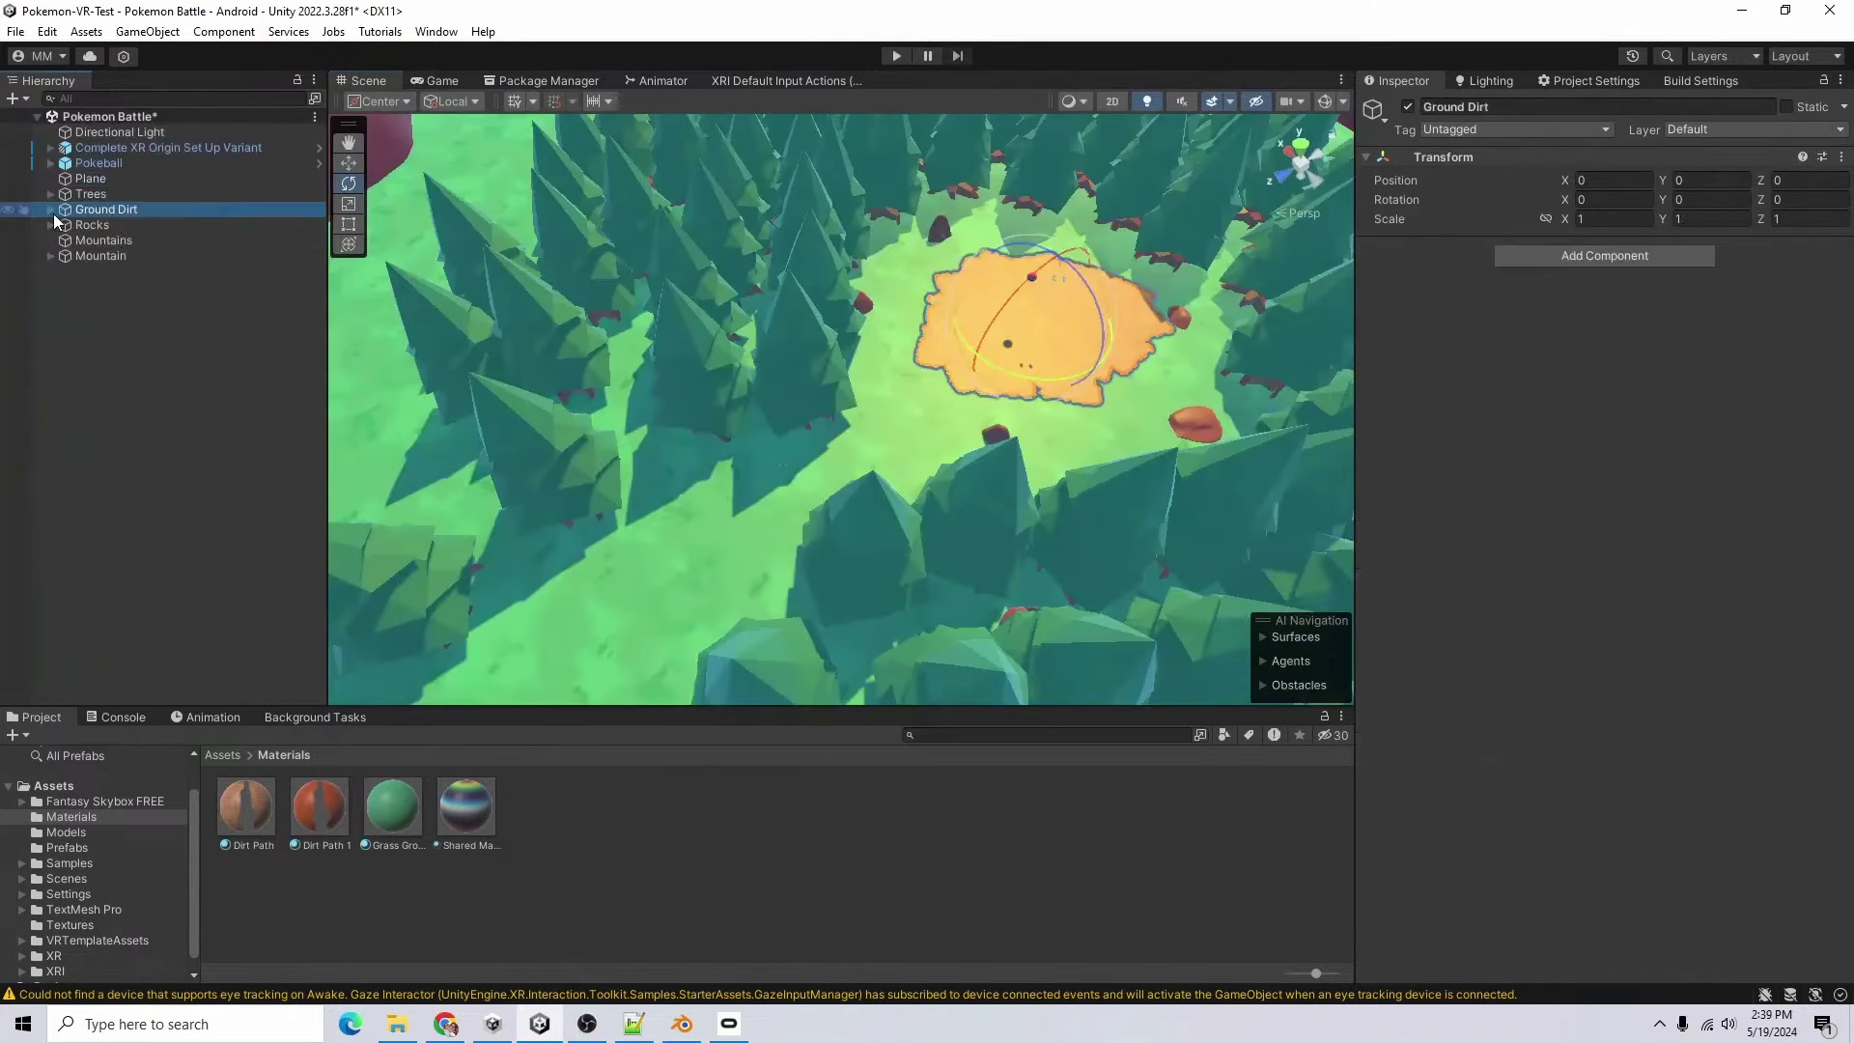
{"action": "left_click", "coordinate": [48, 210]}
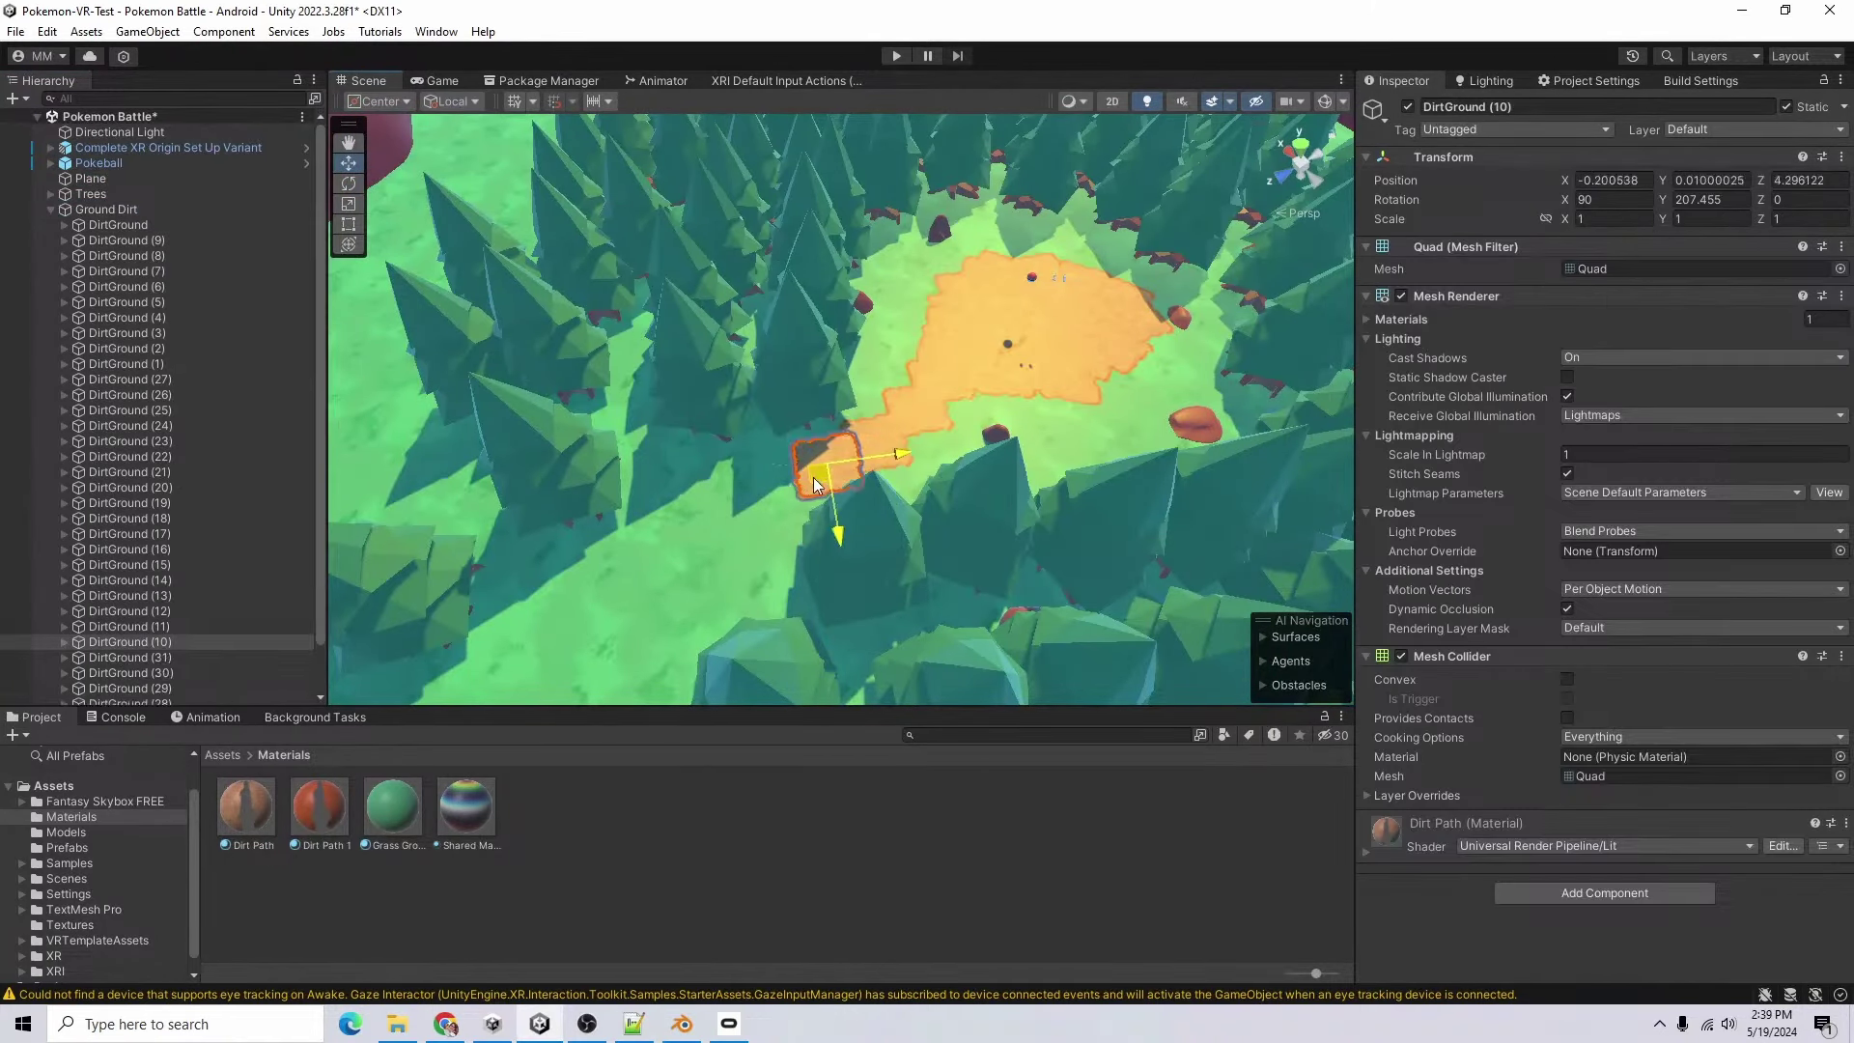
{"action": "left_click_drag", "start_coordinate": [812, 477], "coordinate": [738, 536]}
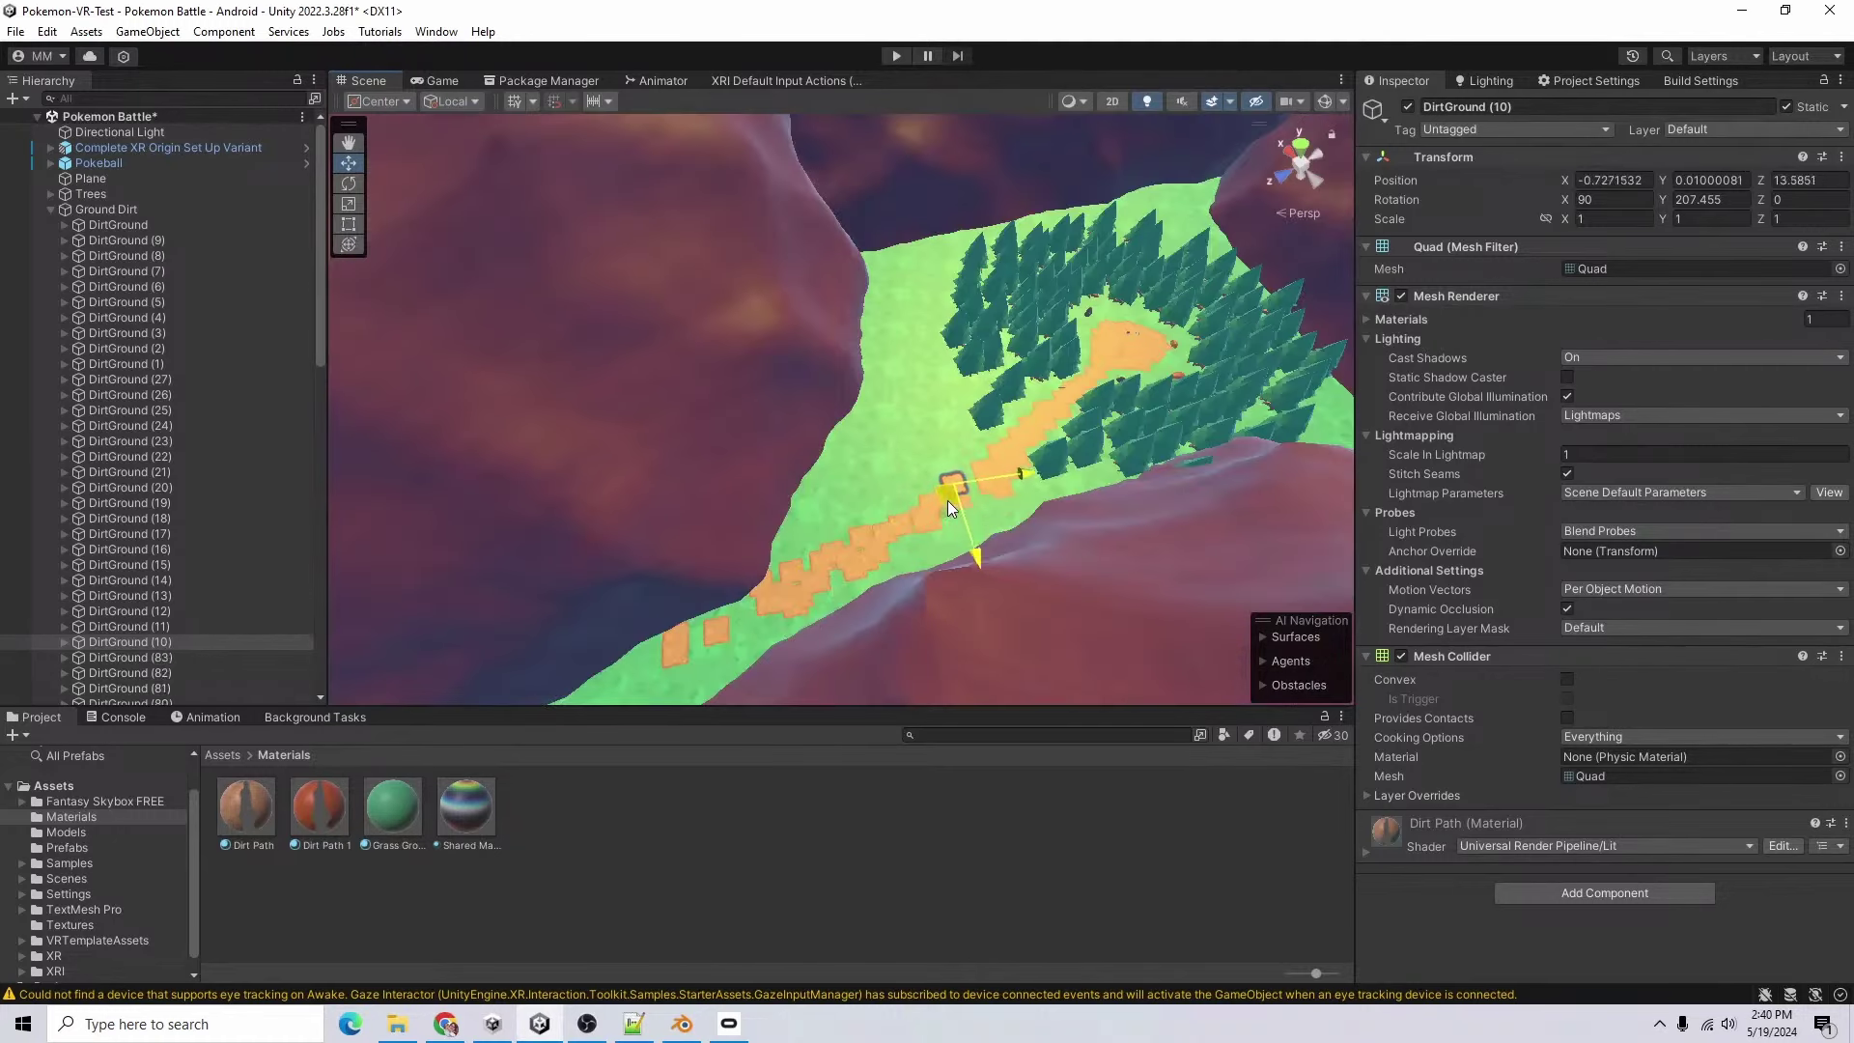
{"action": "left_click_drag", "start_coordinate": [947, 500], "coordinate": [995, 500]}
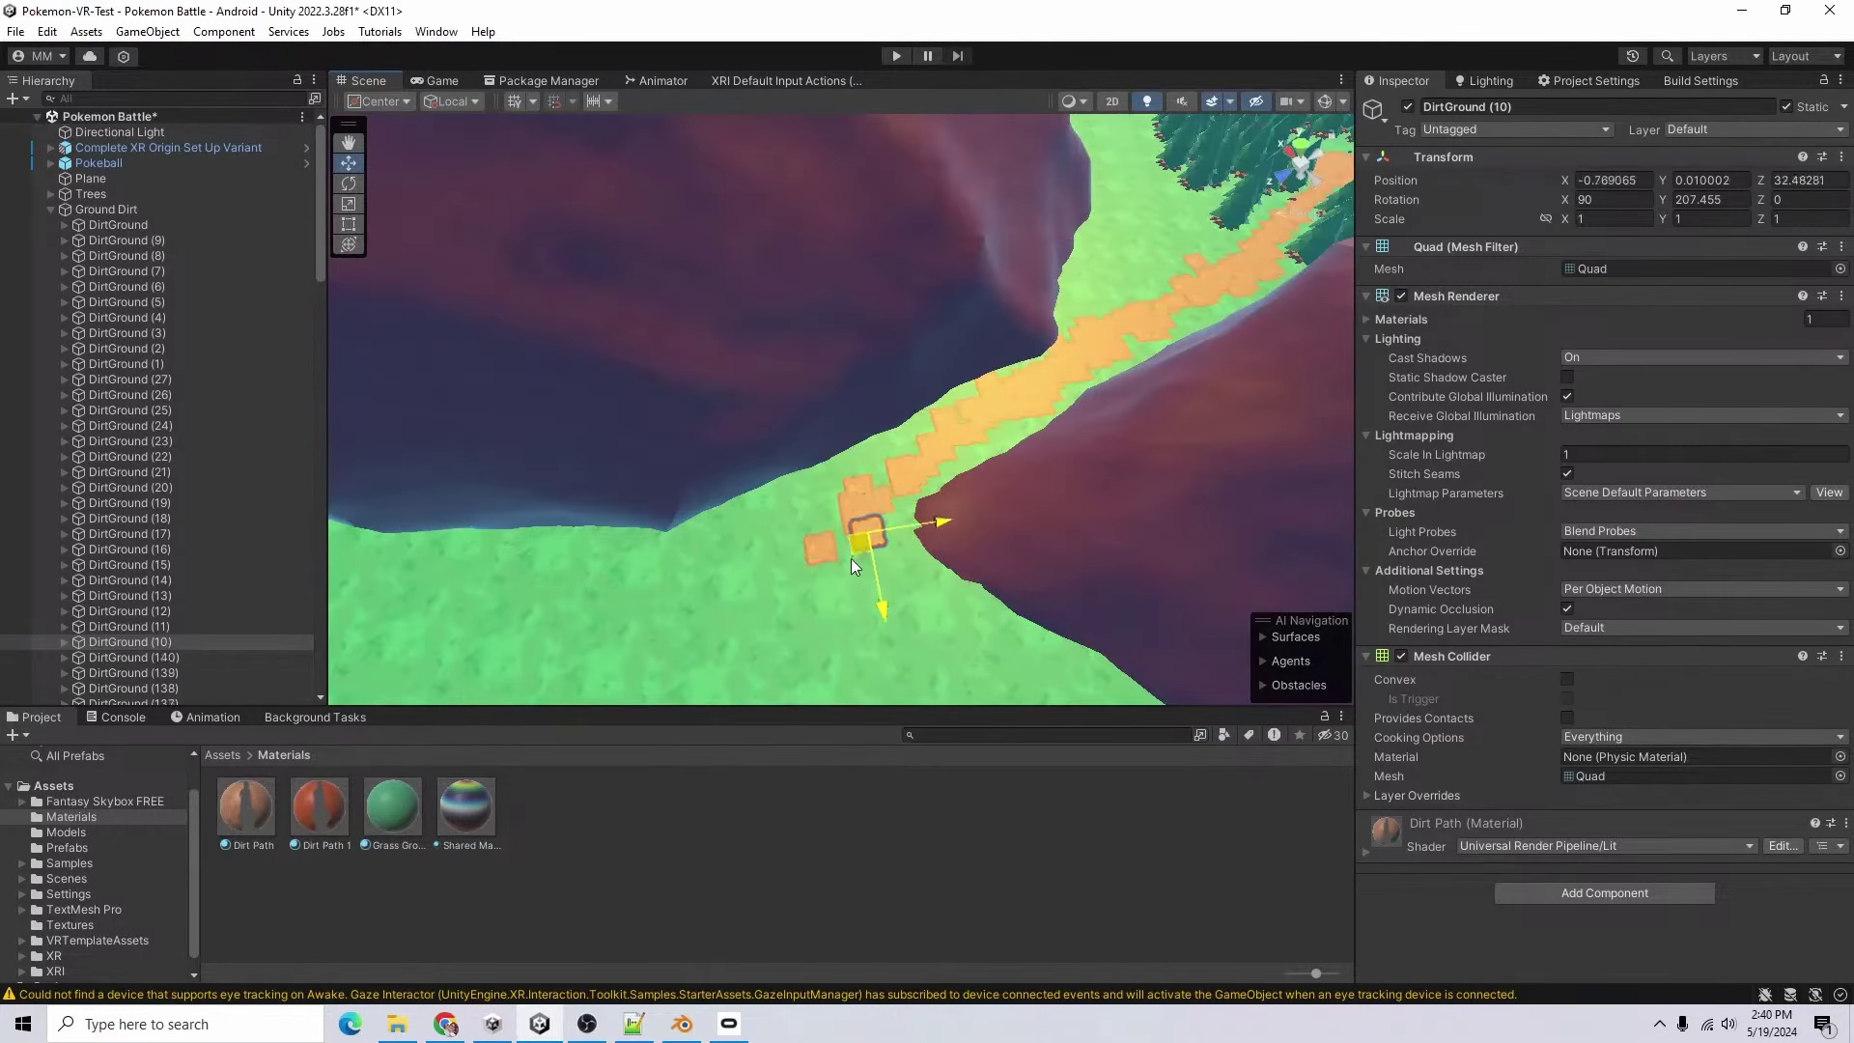
- Duplicate and place more dirt tiles to carry the path through the mountain gap and bend it around the mountain's outer corner
{"action": "key", "text": "ctrl+d"}
{"action": "key", "text": "ctrl+d"}
{"action": "key", "text": "ctrl+d"}
{"action": "key", "text": "ctrl+d"}
{"action": "key", "text": "ctrl+d"}
{"action": "key", "text": "ctrl+d"}
{"action": "key", "text": "ctrl+d"}
{"action": "key", "text": "ctrl+d"}
{"action": "key", "text": "ctrl+d"}
{"action": "left_click_drag", "start_coordinate": [852, 559], "coordinate": [867, 638]}
{"action": "key", "text": "ctrl+d"}
{"action": "key", "text": "ctrl+d"}
{"action": "key", "text": "ctrl+d"}
{"action": "key", "text": "ctrl+d"}
{"action": "key", "text": "ctrl+d"}
{"action": "key", "text": "ctrl+d"}
{"action": "key", "text": "ctrl+d"}
{"action": "key", "text": "ctrl+d"}
{"action": "key", "text": "ctrl+d"}
{"action": "key", "text": "ctrl+d"}
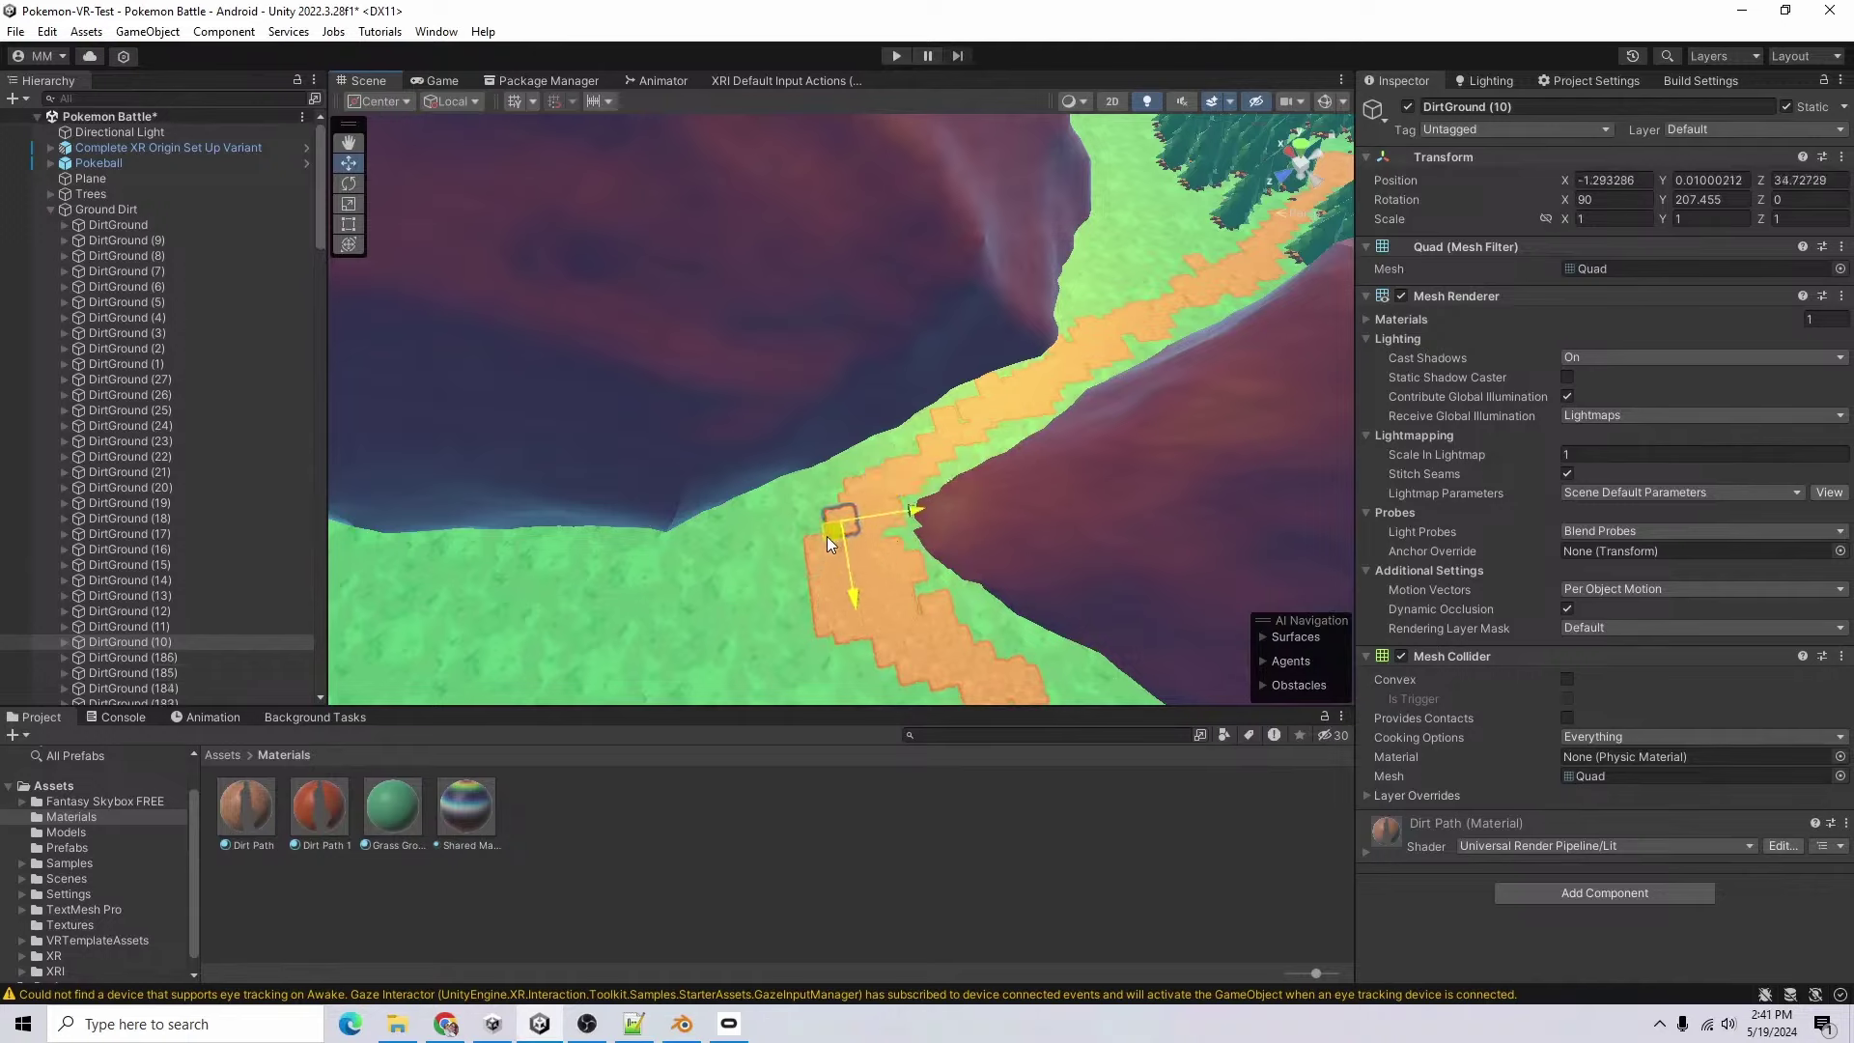
- Fill the remaining gaps near the path's bend and between the mountains with duplicated dirt tiles
{"action": "left_click_drag", "start_coordinate": [826, 536], "coordinate": [921, 448]}
{"action": "key", "text": "ctrl+d"}
{"action": "key", "text": "ctrl+d"}
{"action": "key", "text": "ctrl+d"}
{"action": "key", "text": "ctrl+d"}
{"action": "key", "text": "ctrl+d"}
{"action": "key", "text": "ctrl+d"}
- Select every DirtGround tile and randomize their Y rotation with an R() range expression
{"action": "left_click", "coordinate": [174, 224]}
{"action": "scroll", "coordinate": [170, 348], "scroll_direction": "down", "scroll_amount": 8}
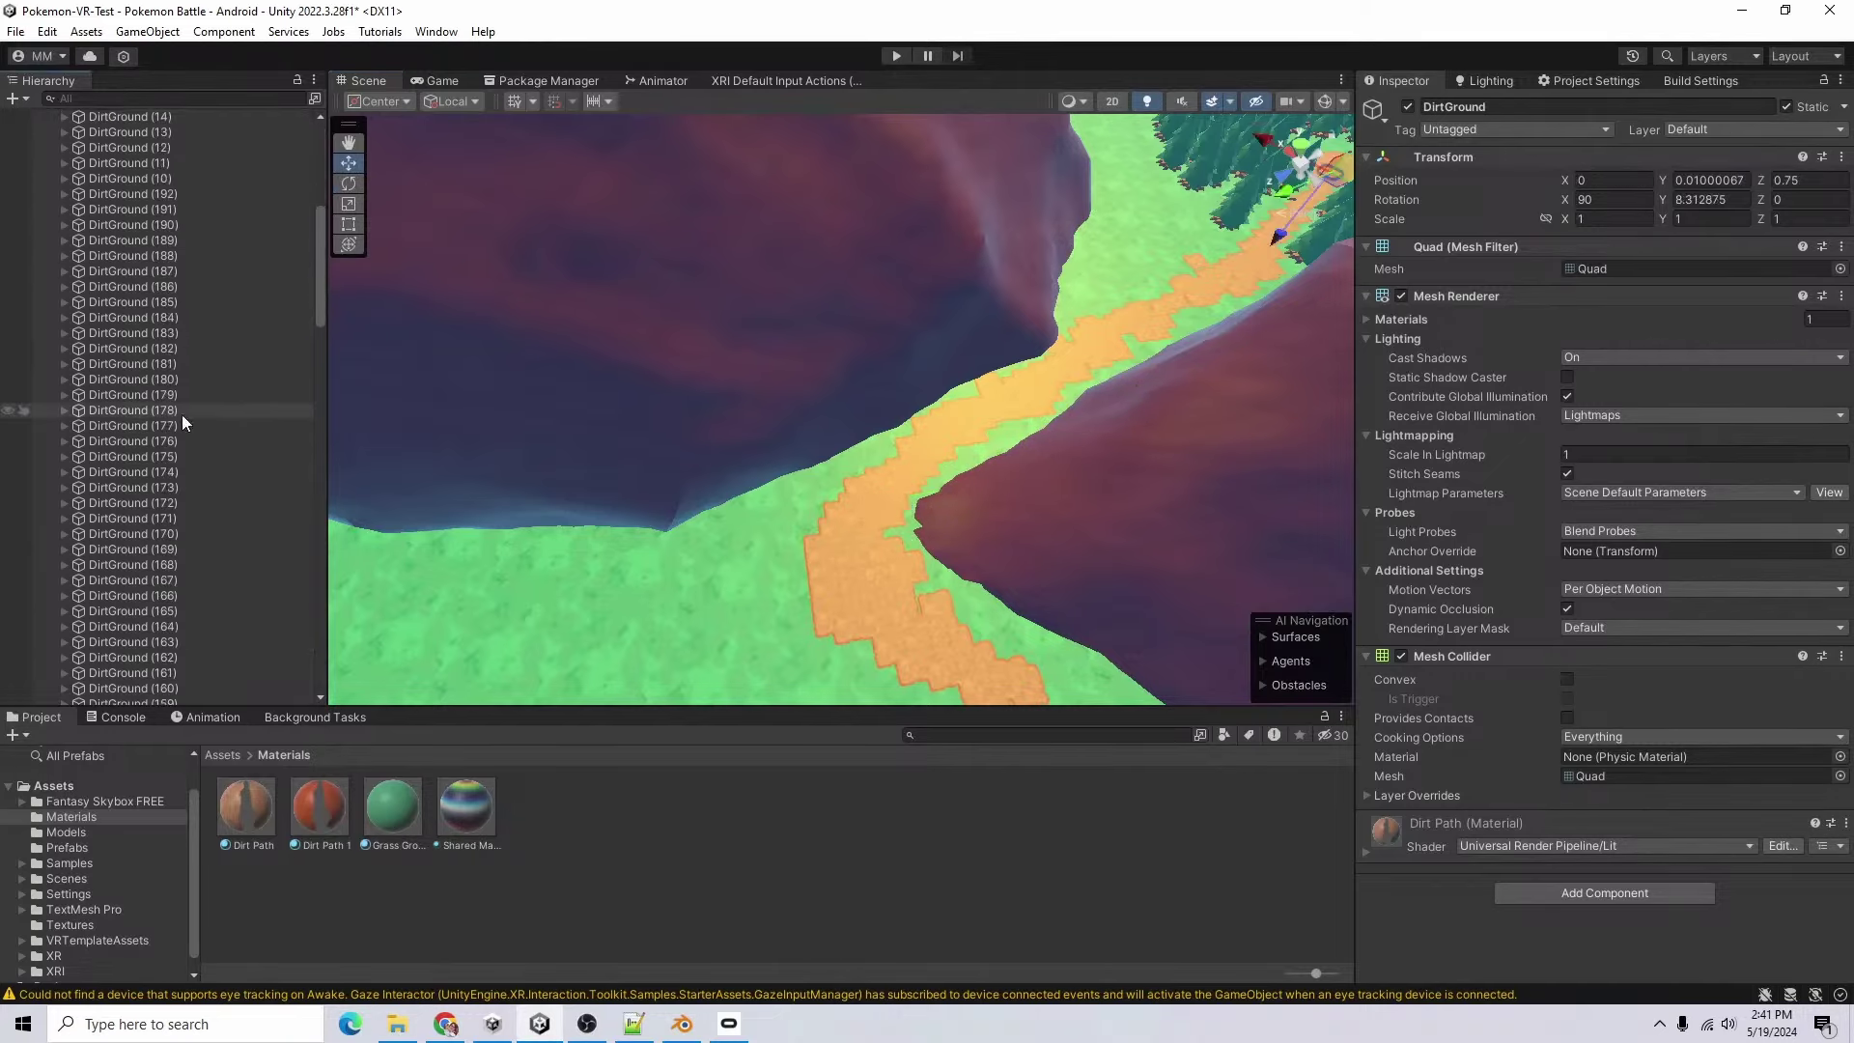
{"action": "scroll", "coordinate": [183, 415], "scroll_direction": "down", "scroll_amount": 15}
{"action": "left_click", "coordinate": [211, 651], "text": "shift"}
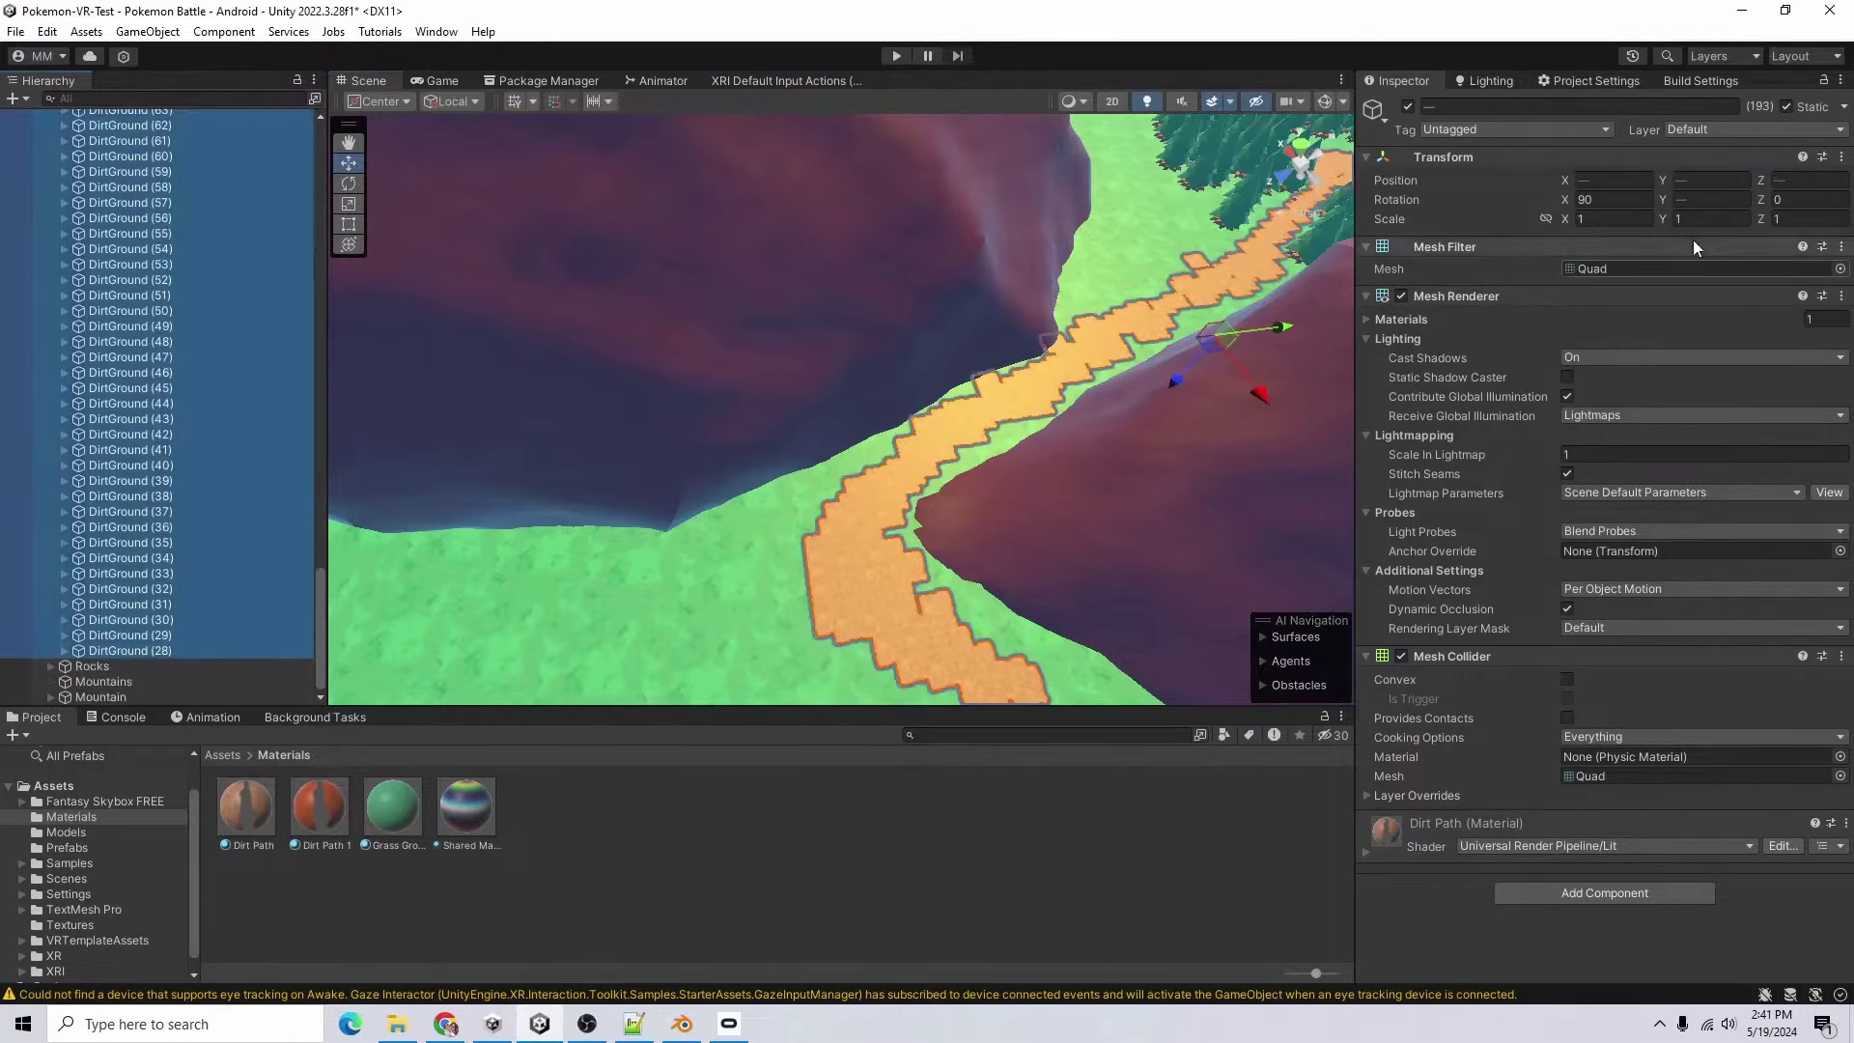
{"action": "left_click", "coordinate": [1701, 199]}
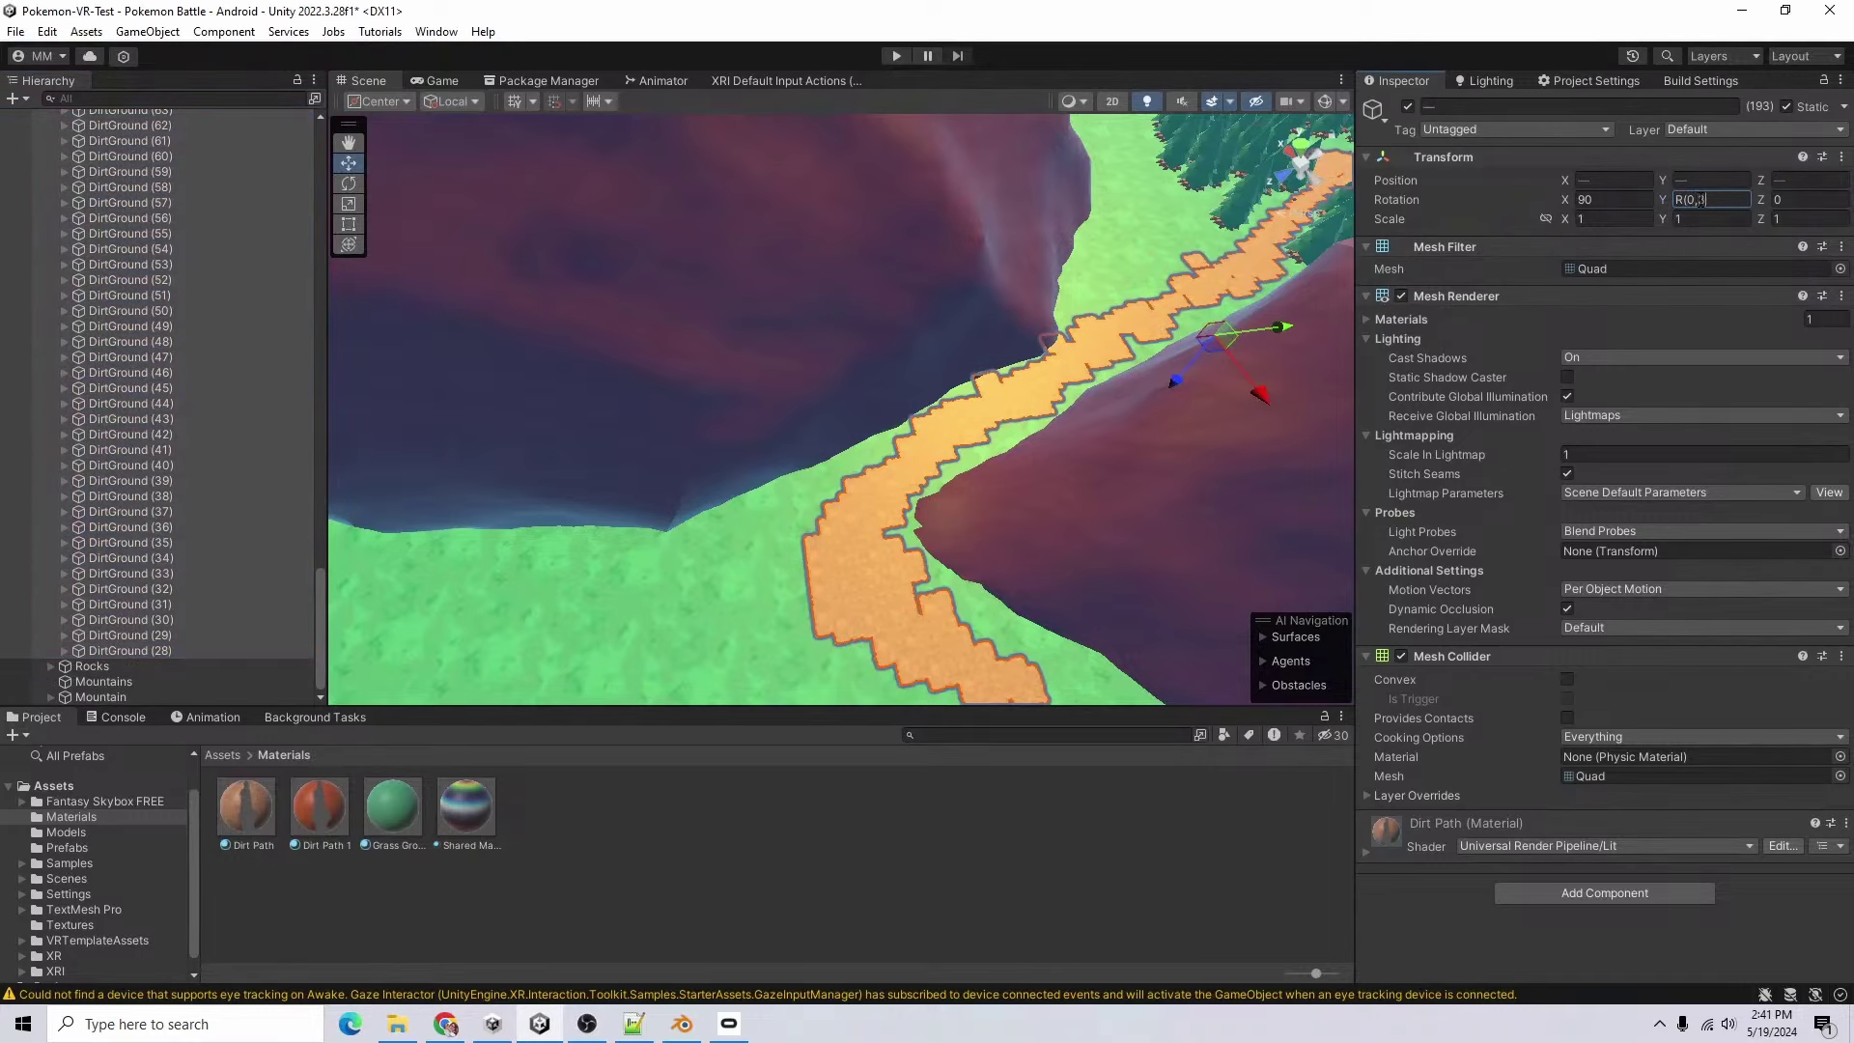
{"action": "key", "text": "Return"}
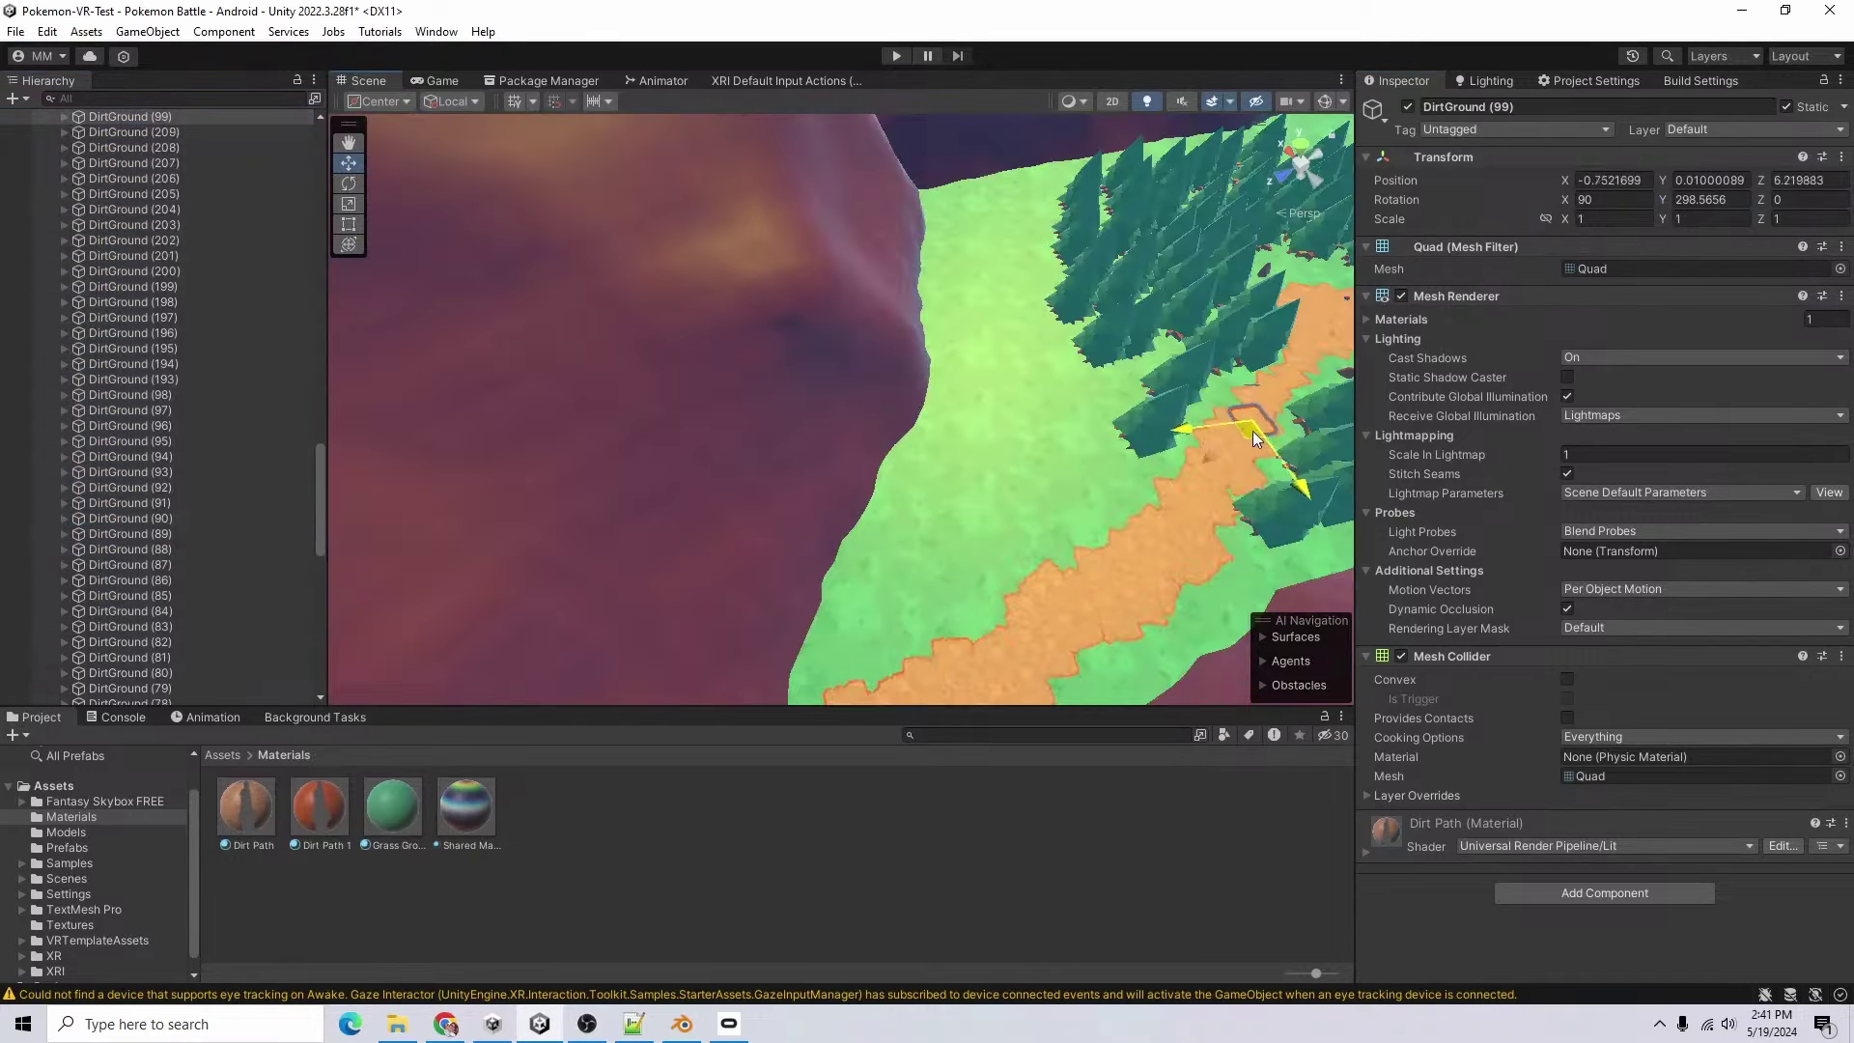
- Duplicate extra dirt tiles to widen the forest path and round out the edge of the clearing
{"action": "left_click_drag", "start_coordinate": [1254, 431], "coordinate": [1171, 521]}
{"action": "key", "text": "ctrl+d"}
{"action": "scroll", "coordinate": [1109, 501], "scroll_direction": "down", "scroll_amount": 2}
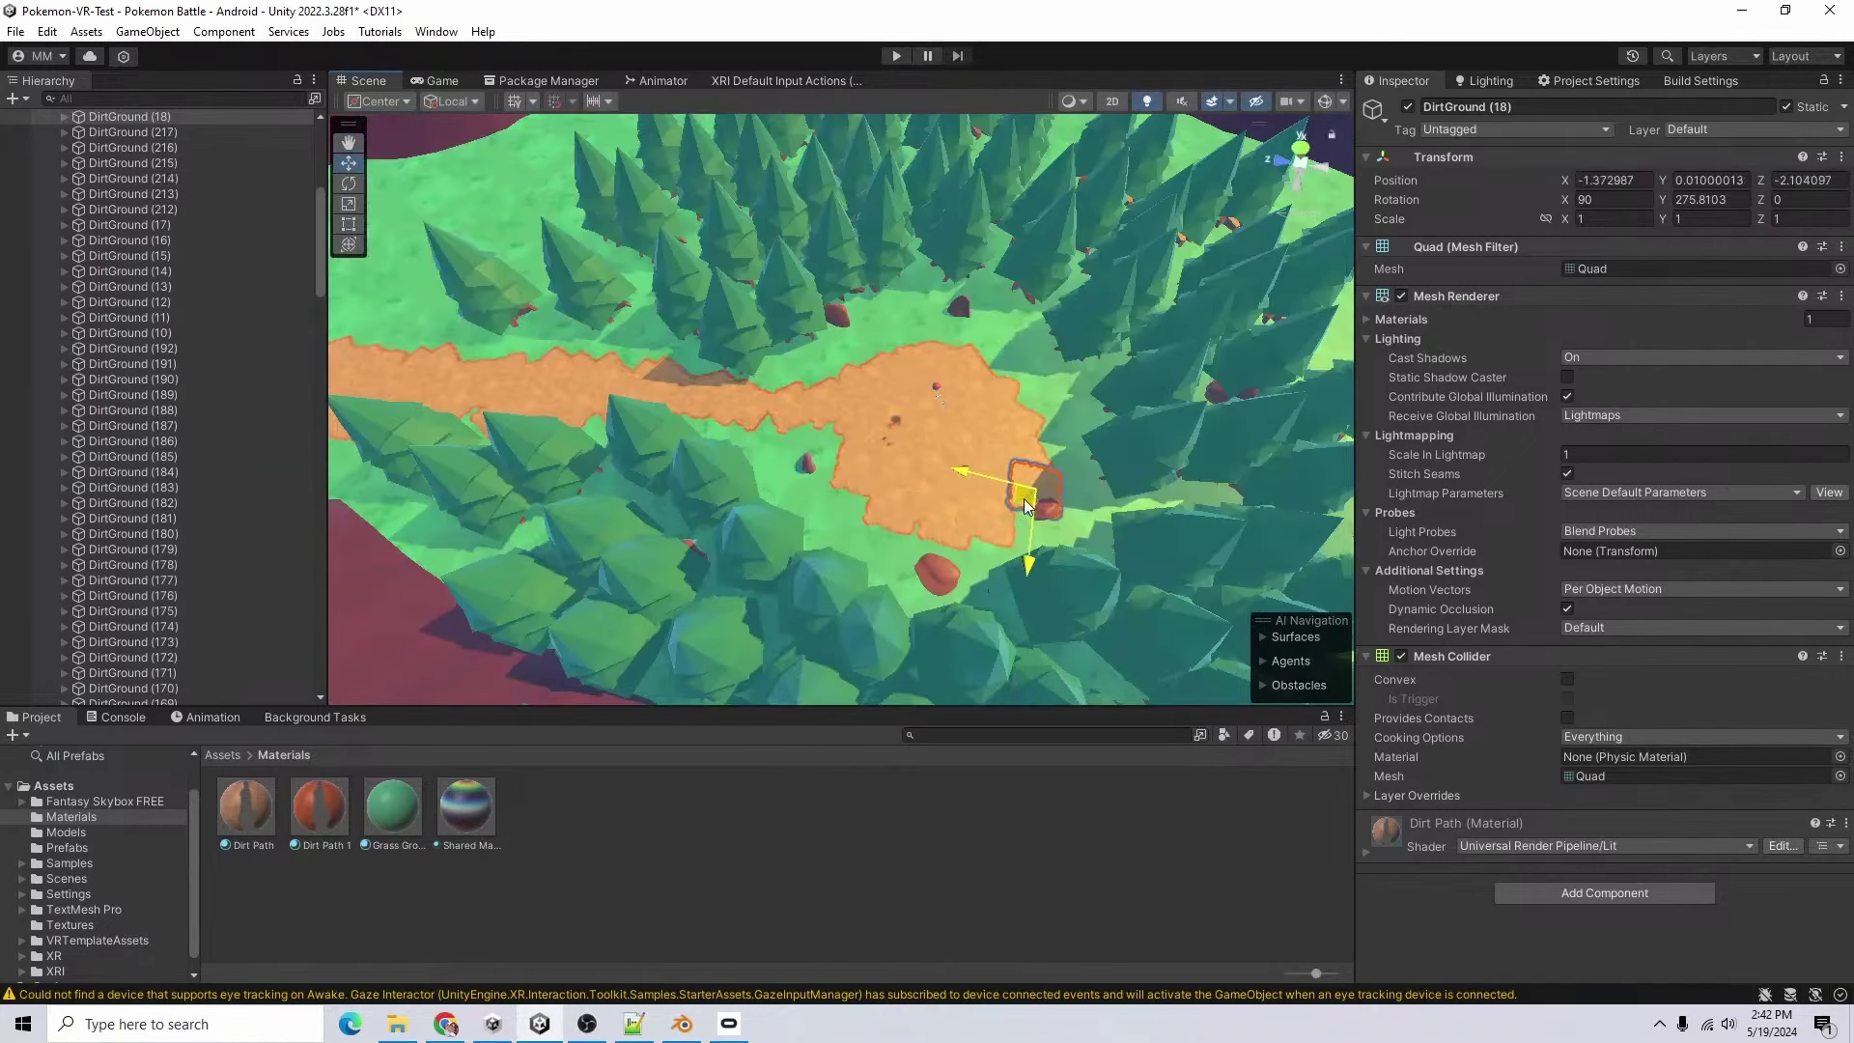
{"action": "left_click_drag", "start_coordinate": [1016, 491], "coordinate": [906, 450]}
- Reselect all tiles under Ground Dirt, including the added ones, and randomize their Y rotation again with an R() expression
{"action": "scroll", "coordinate": [174, 443], "scroll_direction": "up", "scroll_amount": 10}
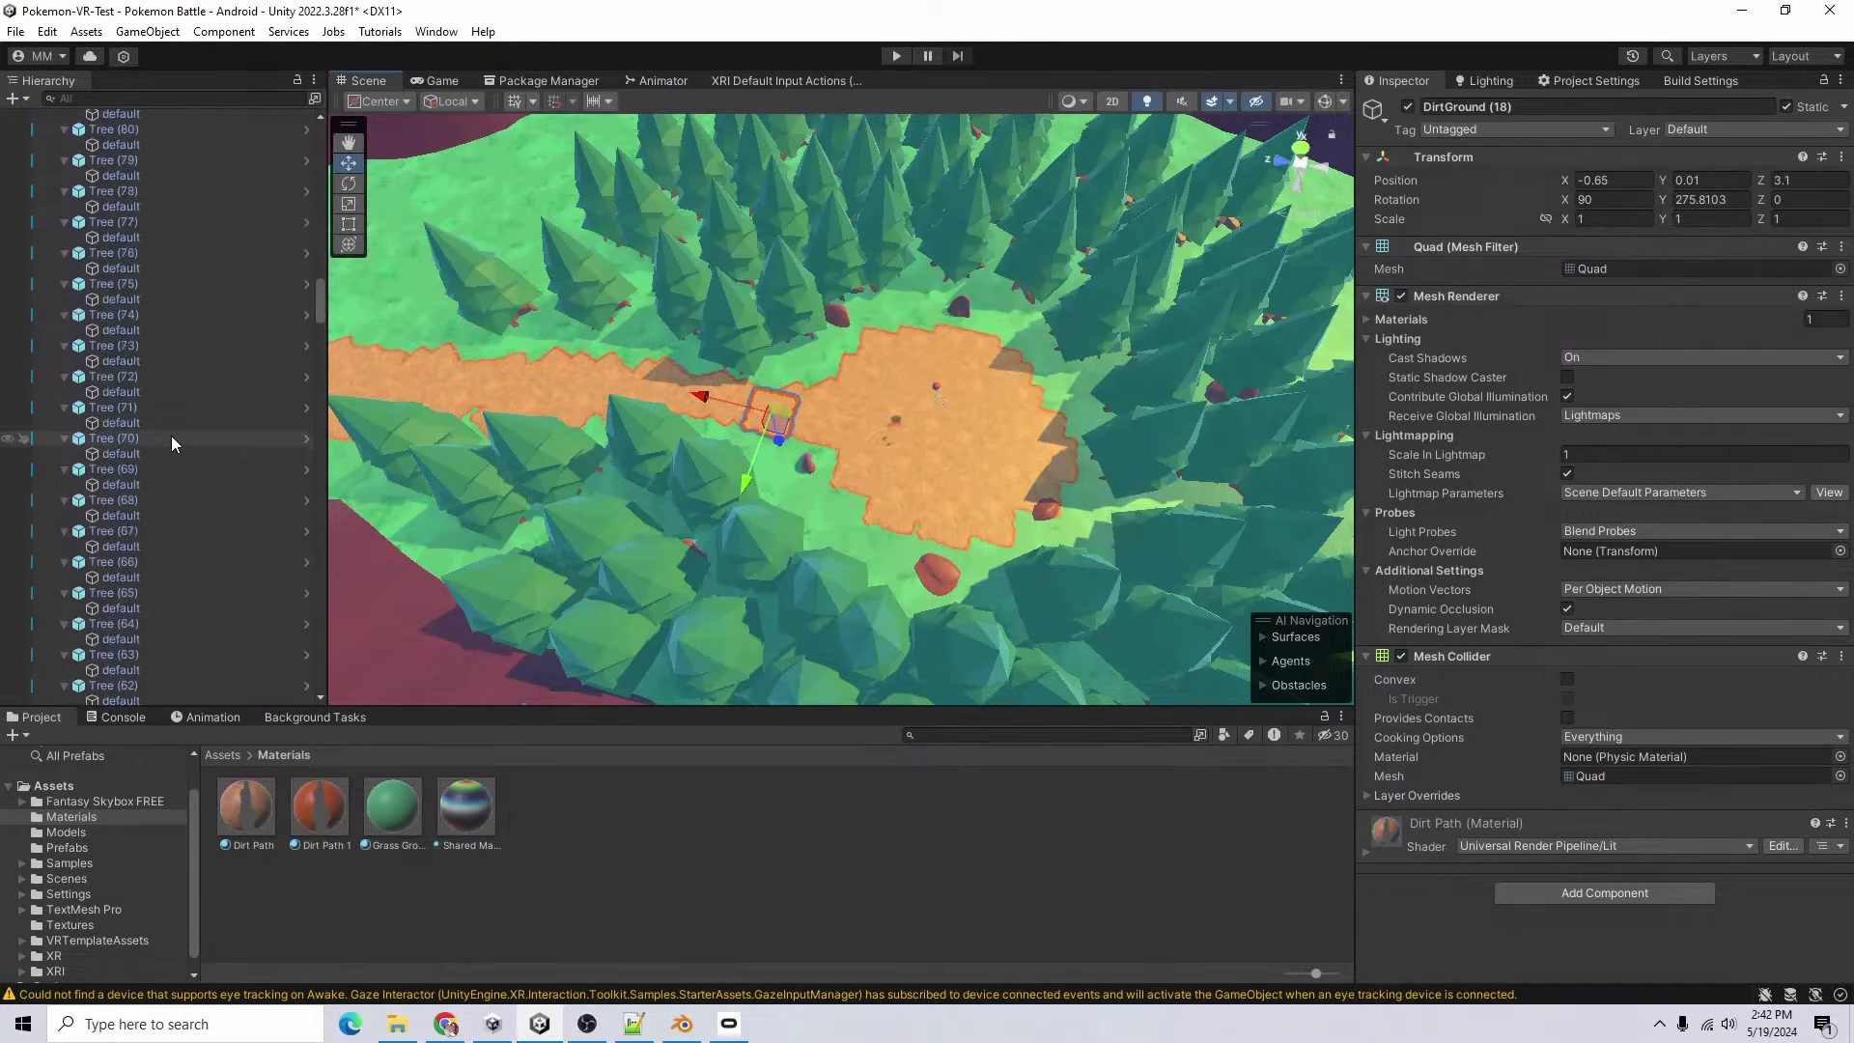
{"action": "left_click", "coordinate": [36, 117], "text": "alt"}
{"action": "left_click", "coordinate": [37, 117]}
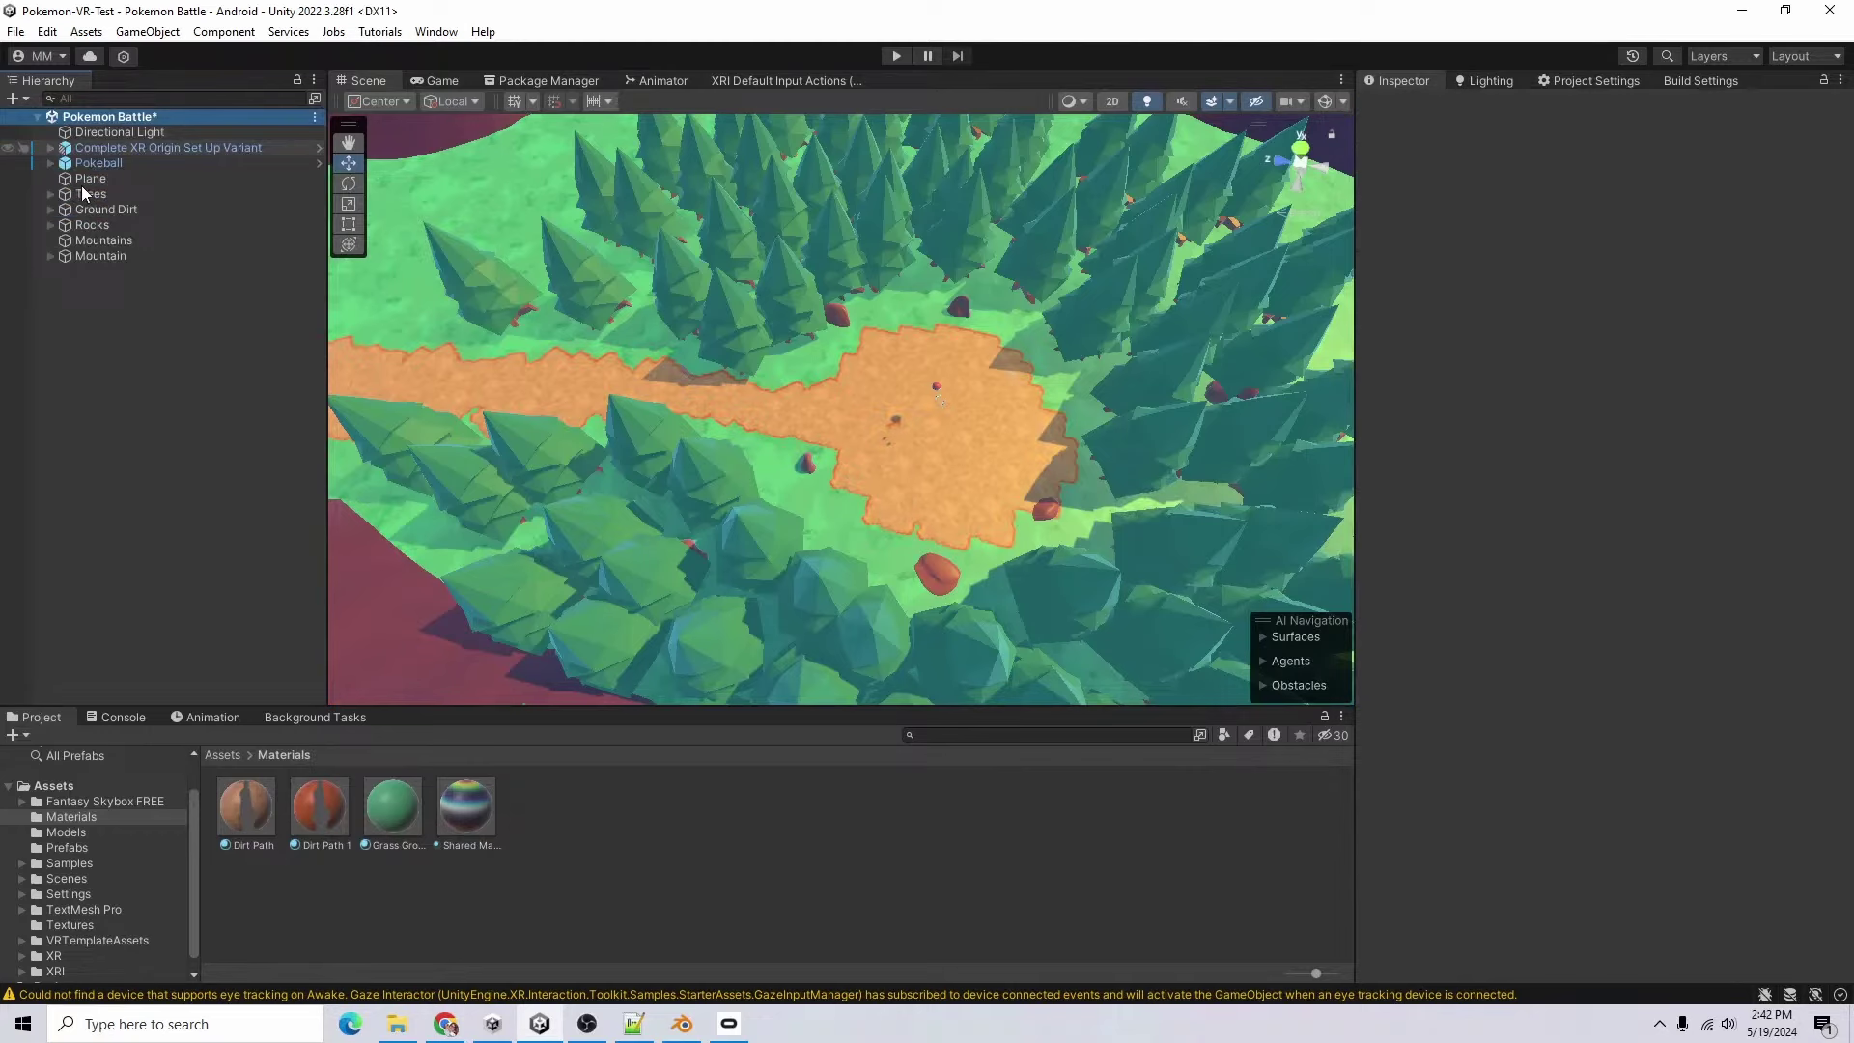
{"action": "left_click", "coordinate": [47, 212]}
{"action": "left_click", "coordinate": [218, 224]}
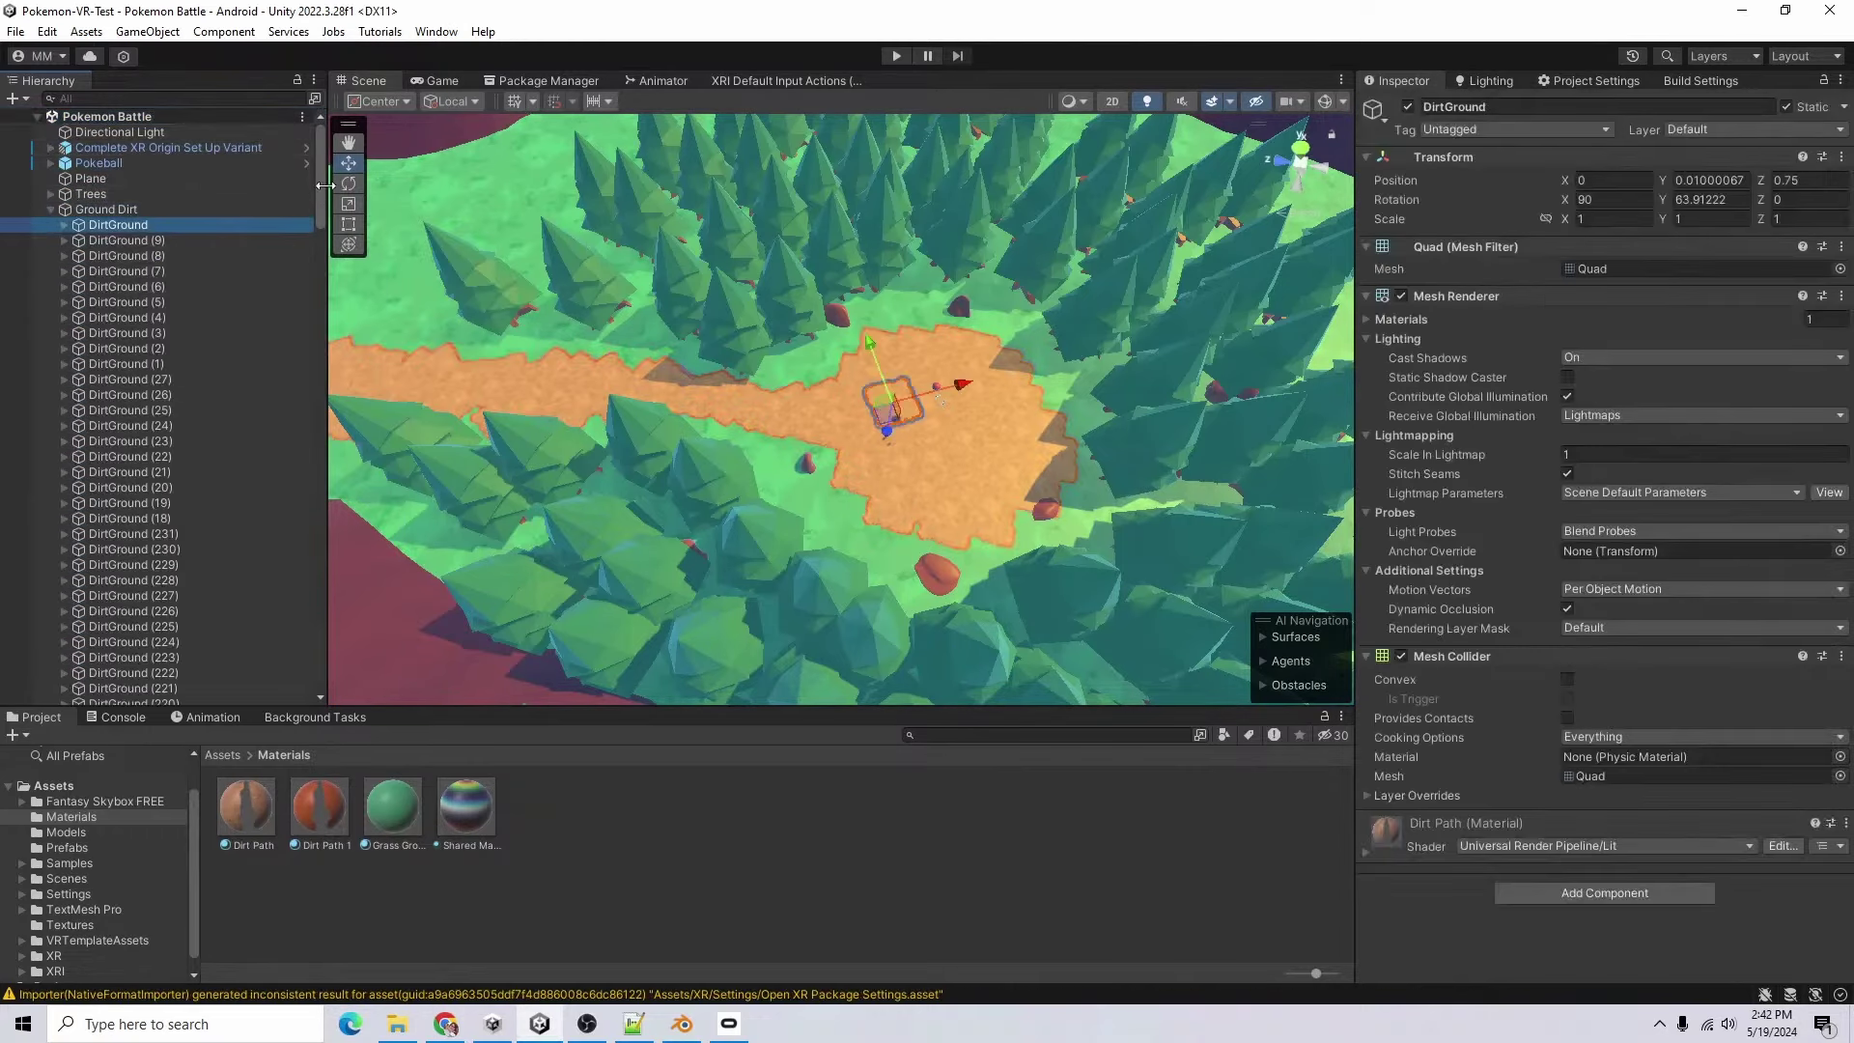
{"action": "left_click_drag", "start_coordinate": [323, 201], "coordinate": [323, 450]}
{"action": "left_click", "coordinate": [1738, 201]}
{"action": "type", "text": "R("}
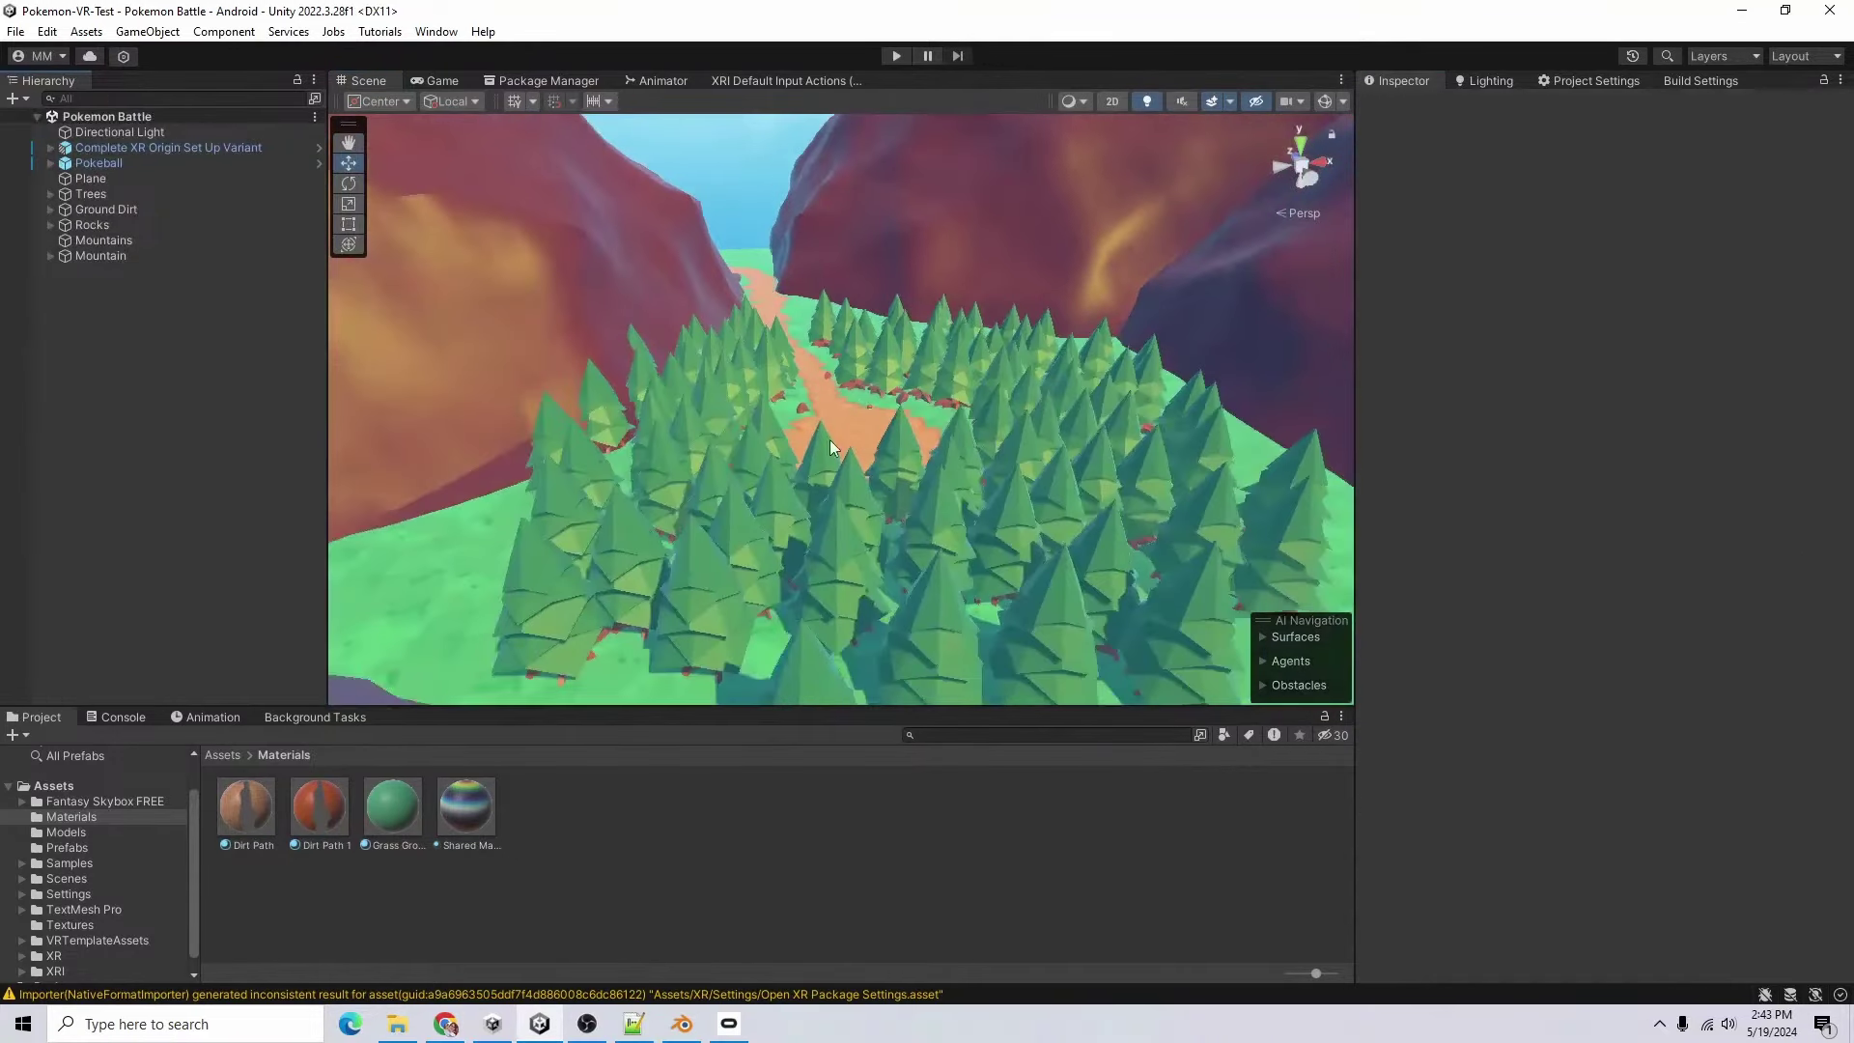
- Move the trees that clip into the mountainside onto open grass at the forest's edge
{"action": "scroll", "coordinate": [831, 439], "scroll_direction": "down", "scroll_amount": 4}
{"action": "left_click_drag", "start_coordinate": [770, 432], "coordinate": [1017, 651], "text": "alt"}
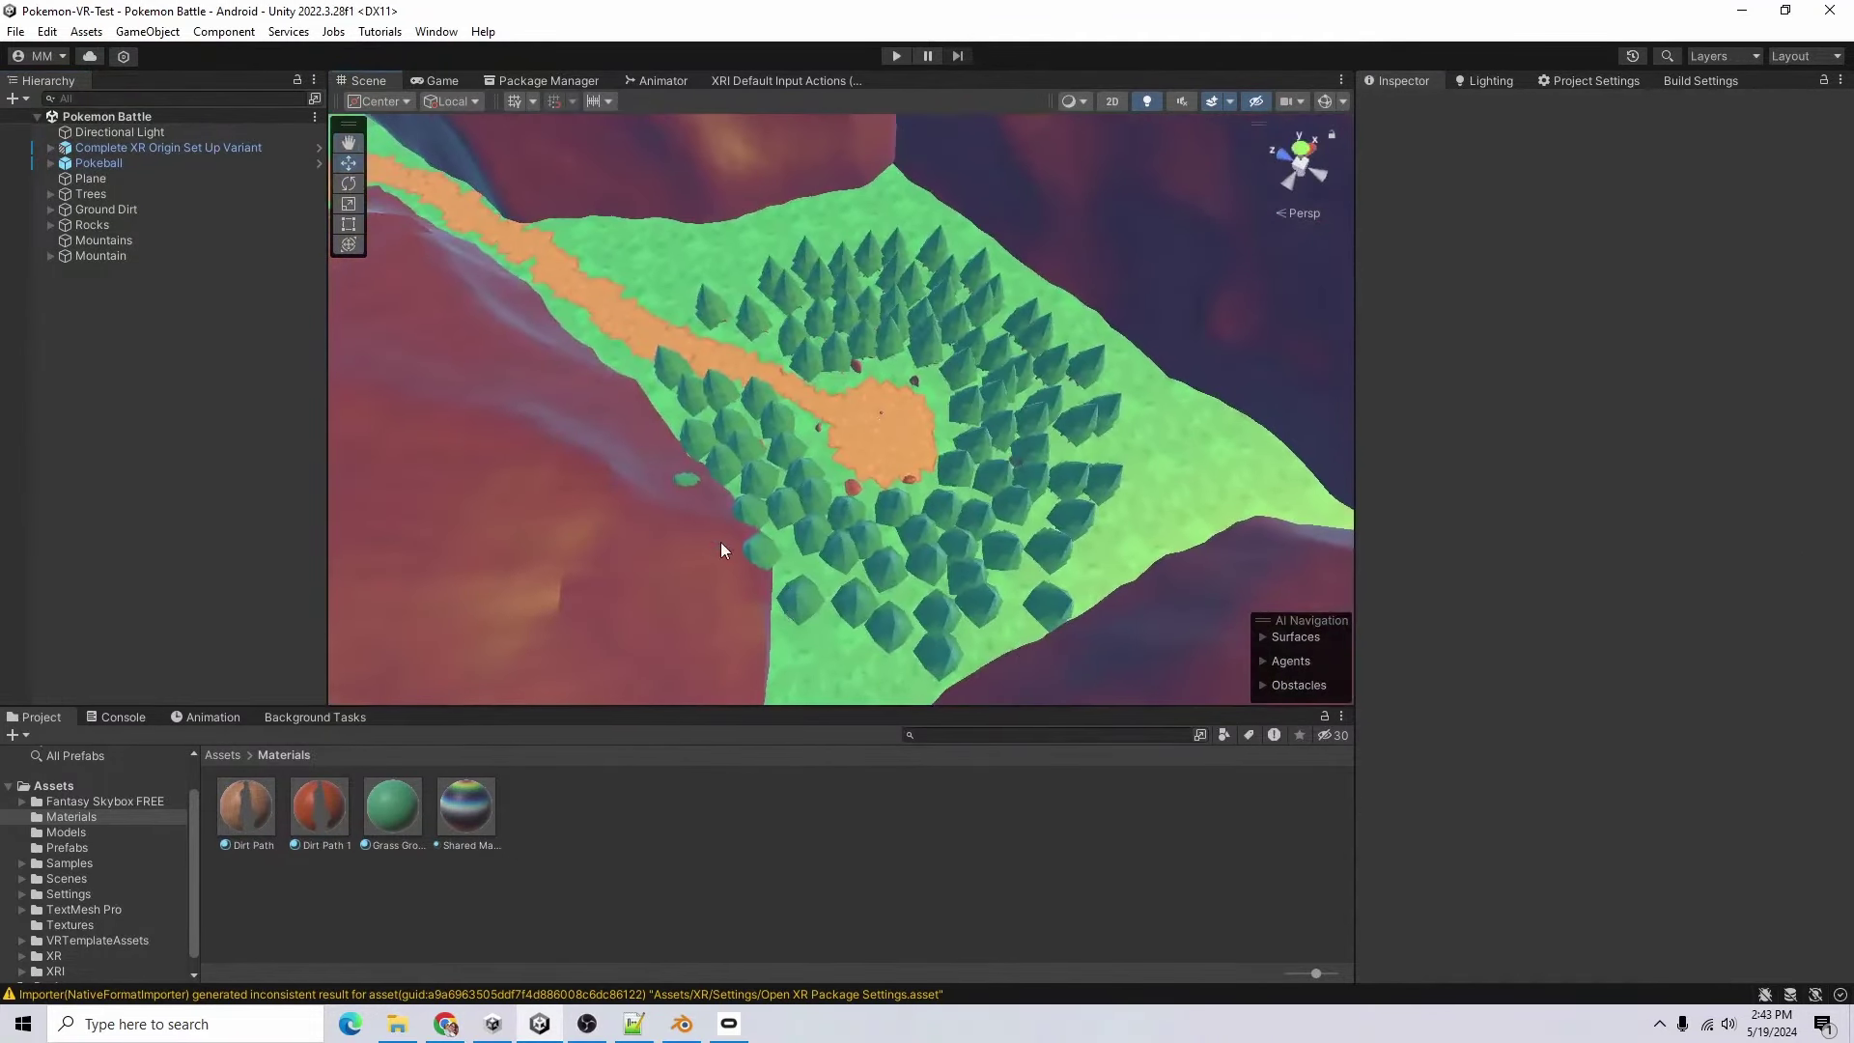
{"action": "left_click", "coordinate": [685, 480]}
{"action": "left_click_drag", "start_coordinate": [697, 504], "coordinate": [814, 582]}
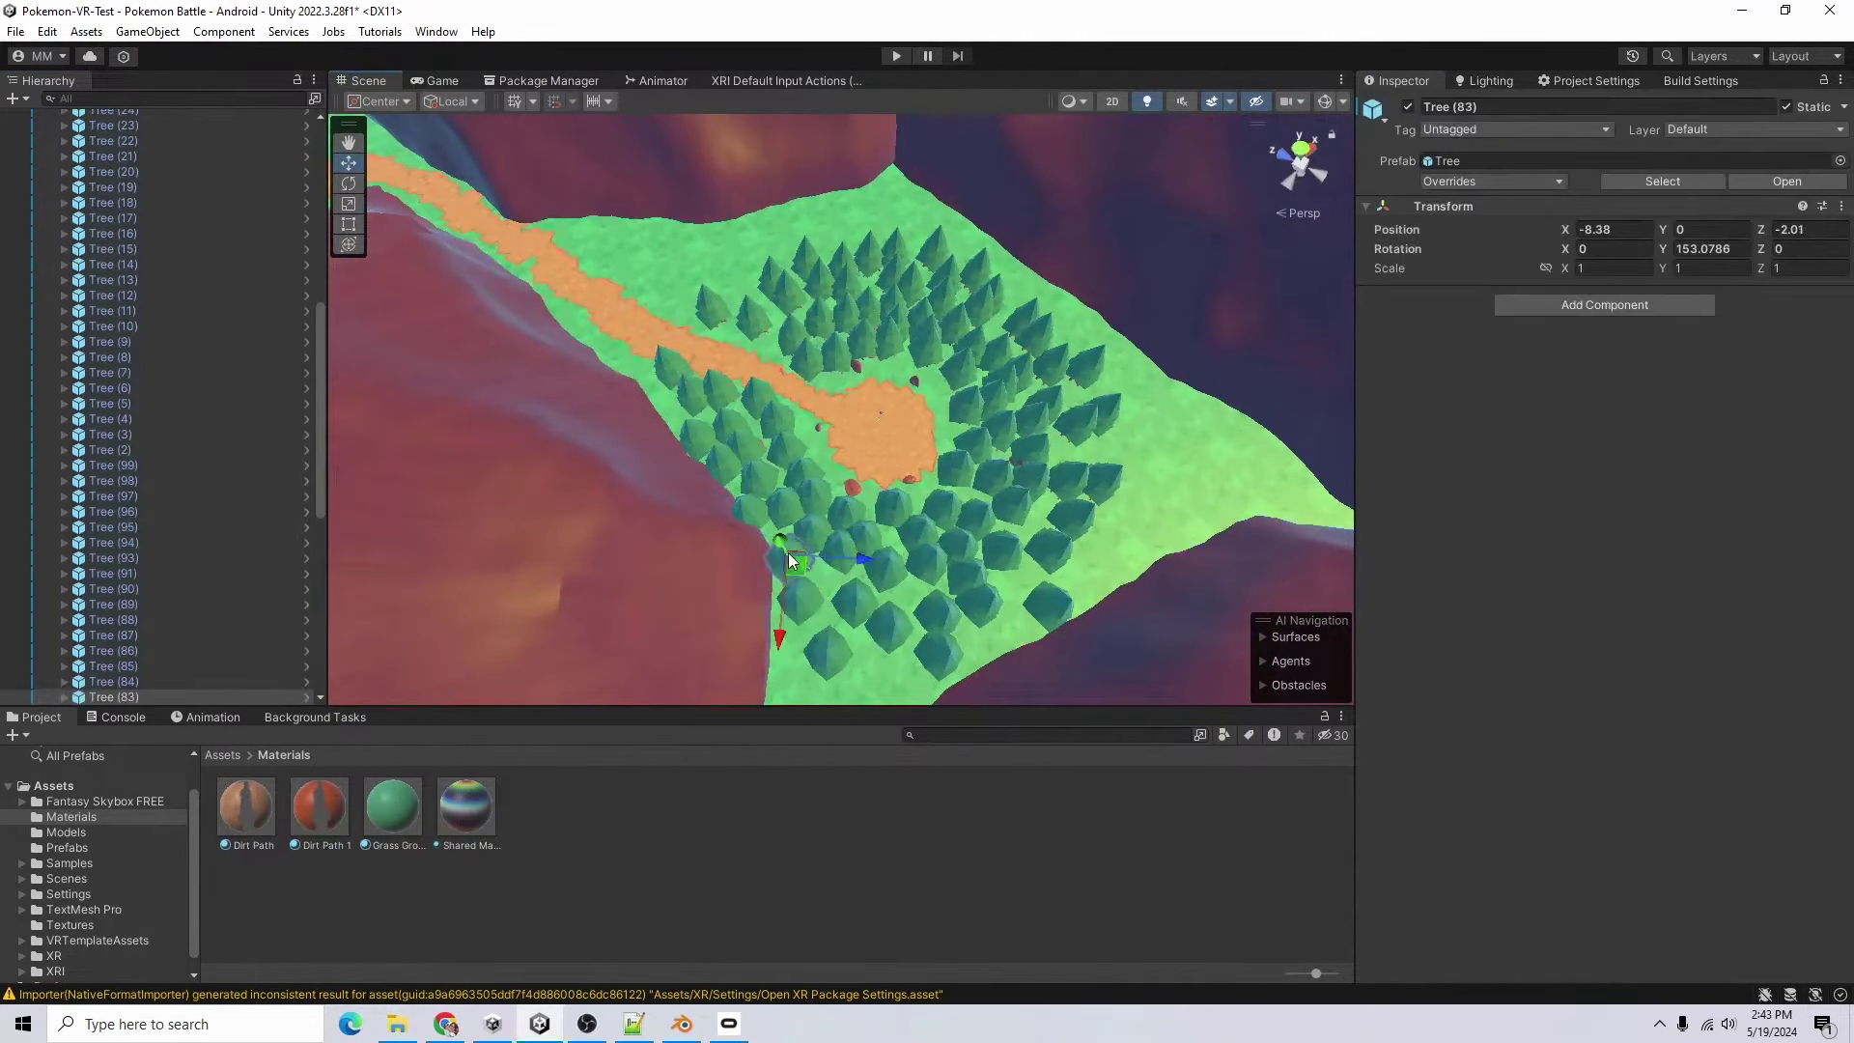
{"action": "left_click", "coordinate": [752, 519]}
{"action": "left_click_drag", "start_coordinate": [759, 523], "coordinate": [801, 656]}
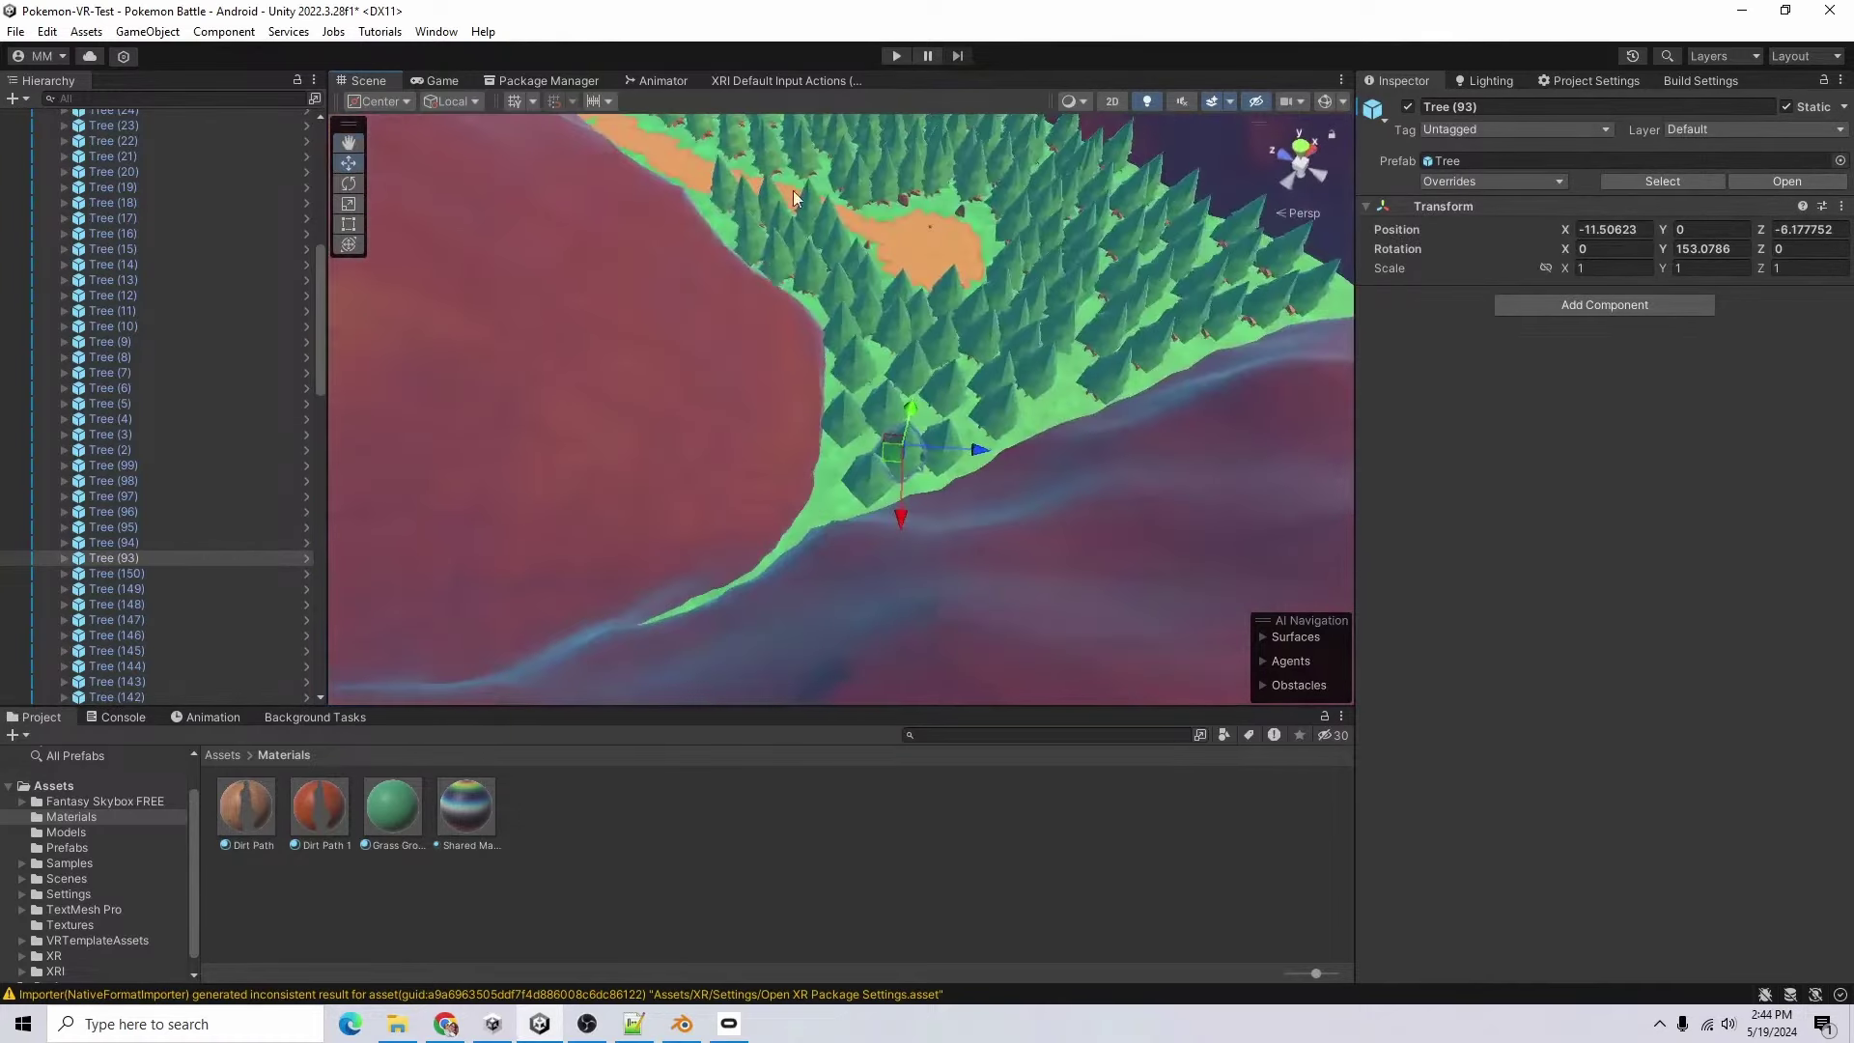
- Place duplicated trees in rows beyond the path's bend outside the mountains to close off the view
{"action": "scroll", "coordinate": [791, 189], "scroll_direction": "down", "scroll_amount": 6}
{"action": "left_click_drag", "start_coordinate": [558, 445], "coordinate": [1051, 355], "text": "alt"}
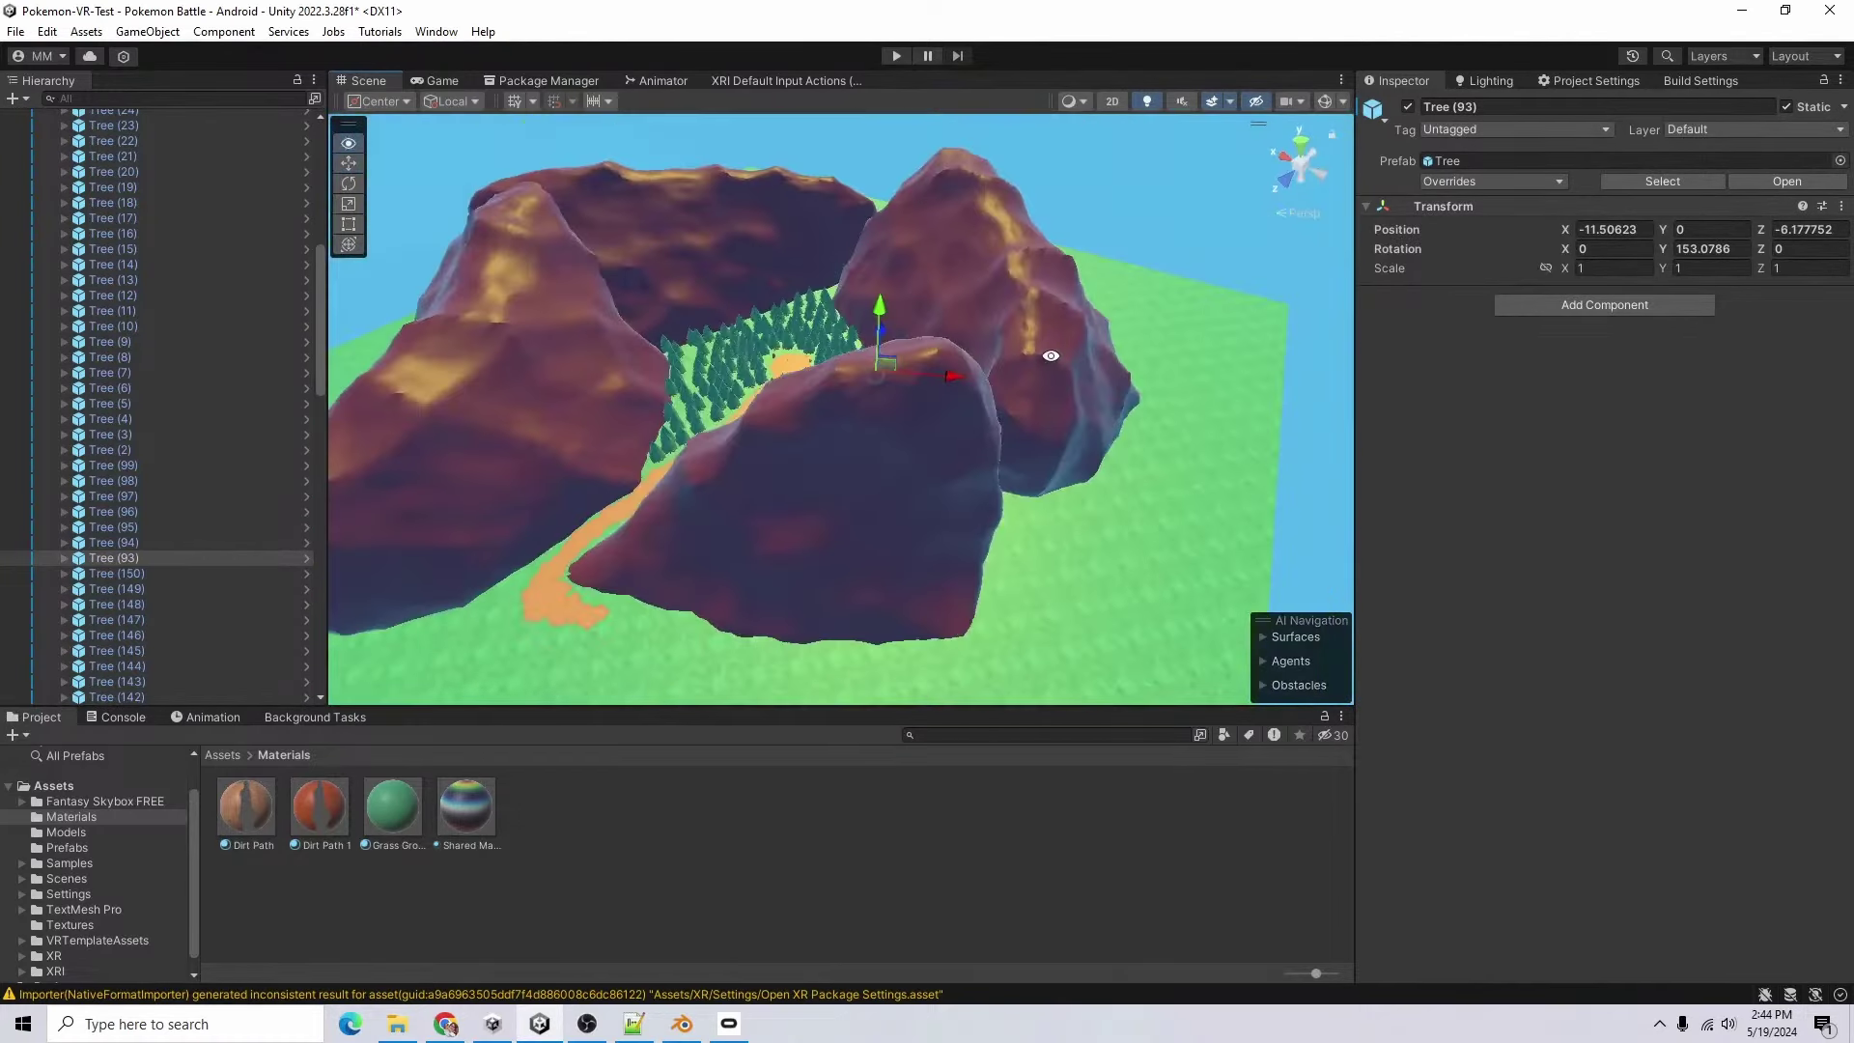
{"action": "key", "text": "f"}
{"action": "left_click_drag", "start_coordinate": [831, 270], "coordinate": [502, 378]}
{"action": "left_click_drag", "start_coordinate": [618, 529], "coordinate": [496, 526], "text": "alt"}
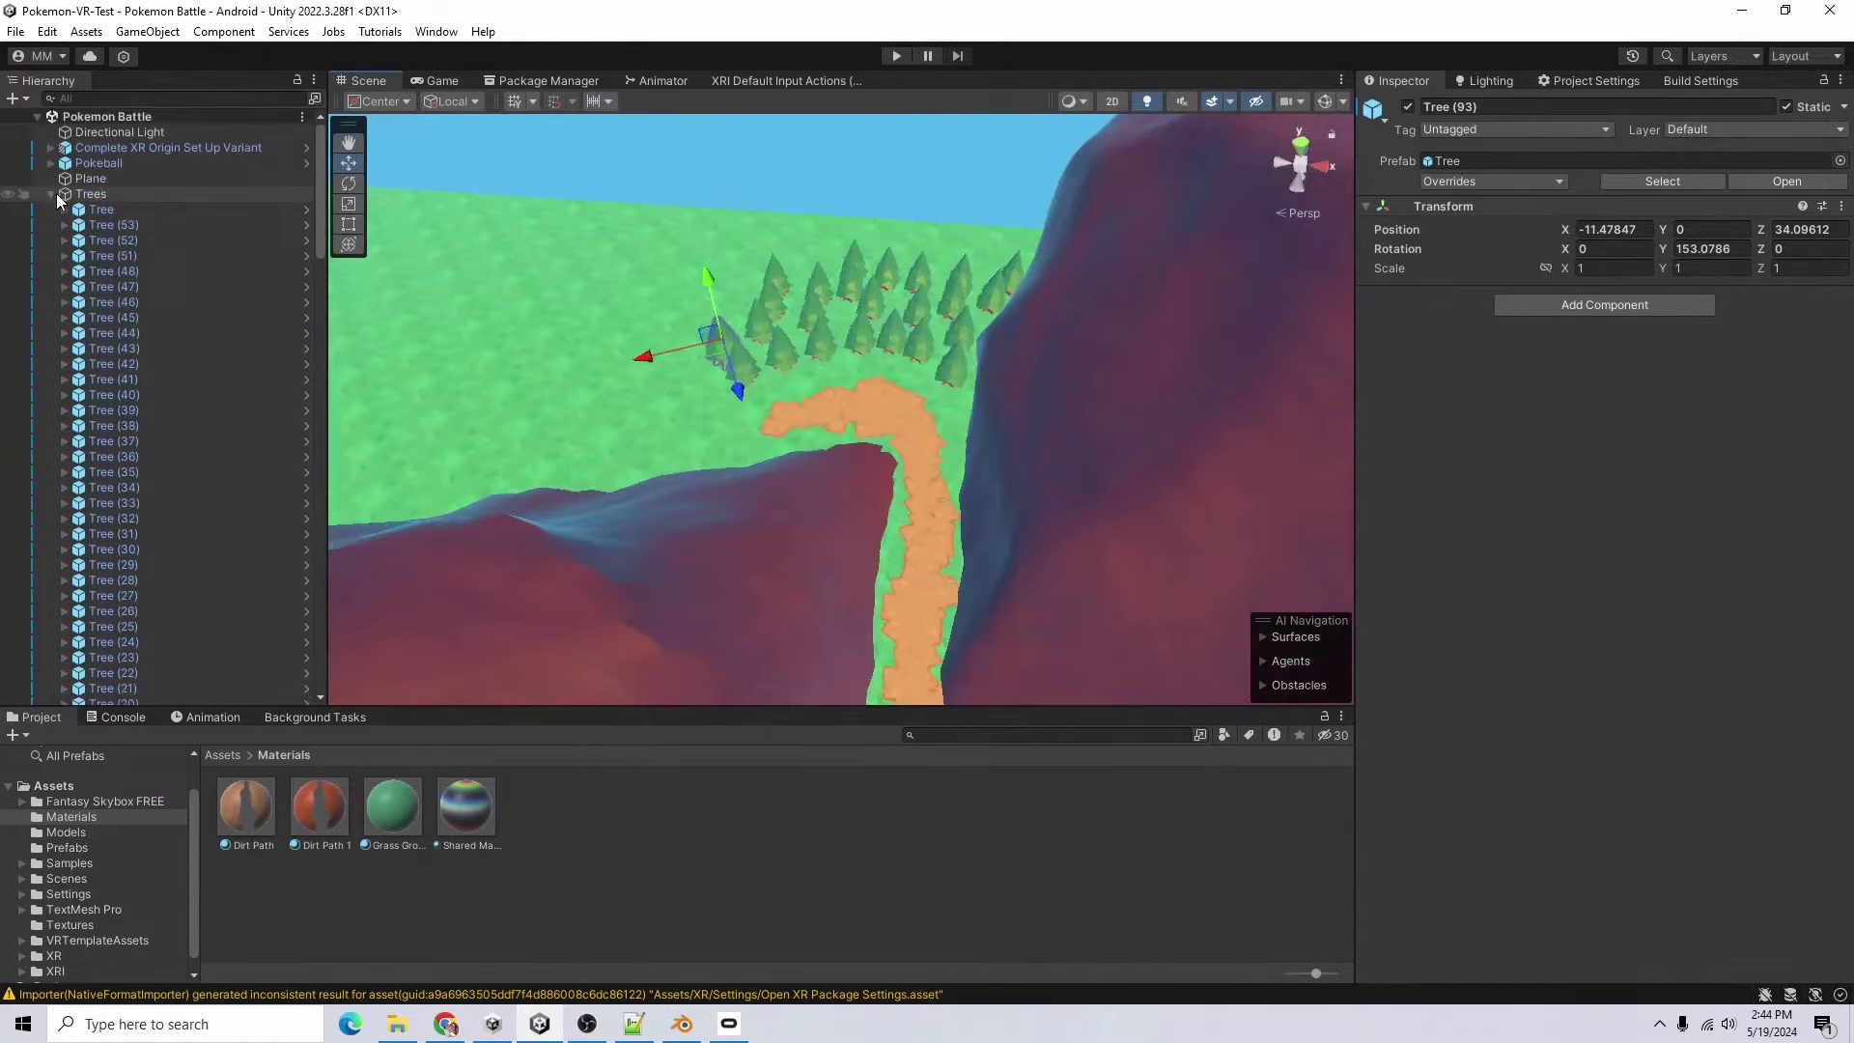
- Select and collapse the Trees group, and run the scene to test the environment
{"action": "left_click", "coordinate": [62, 195]}
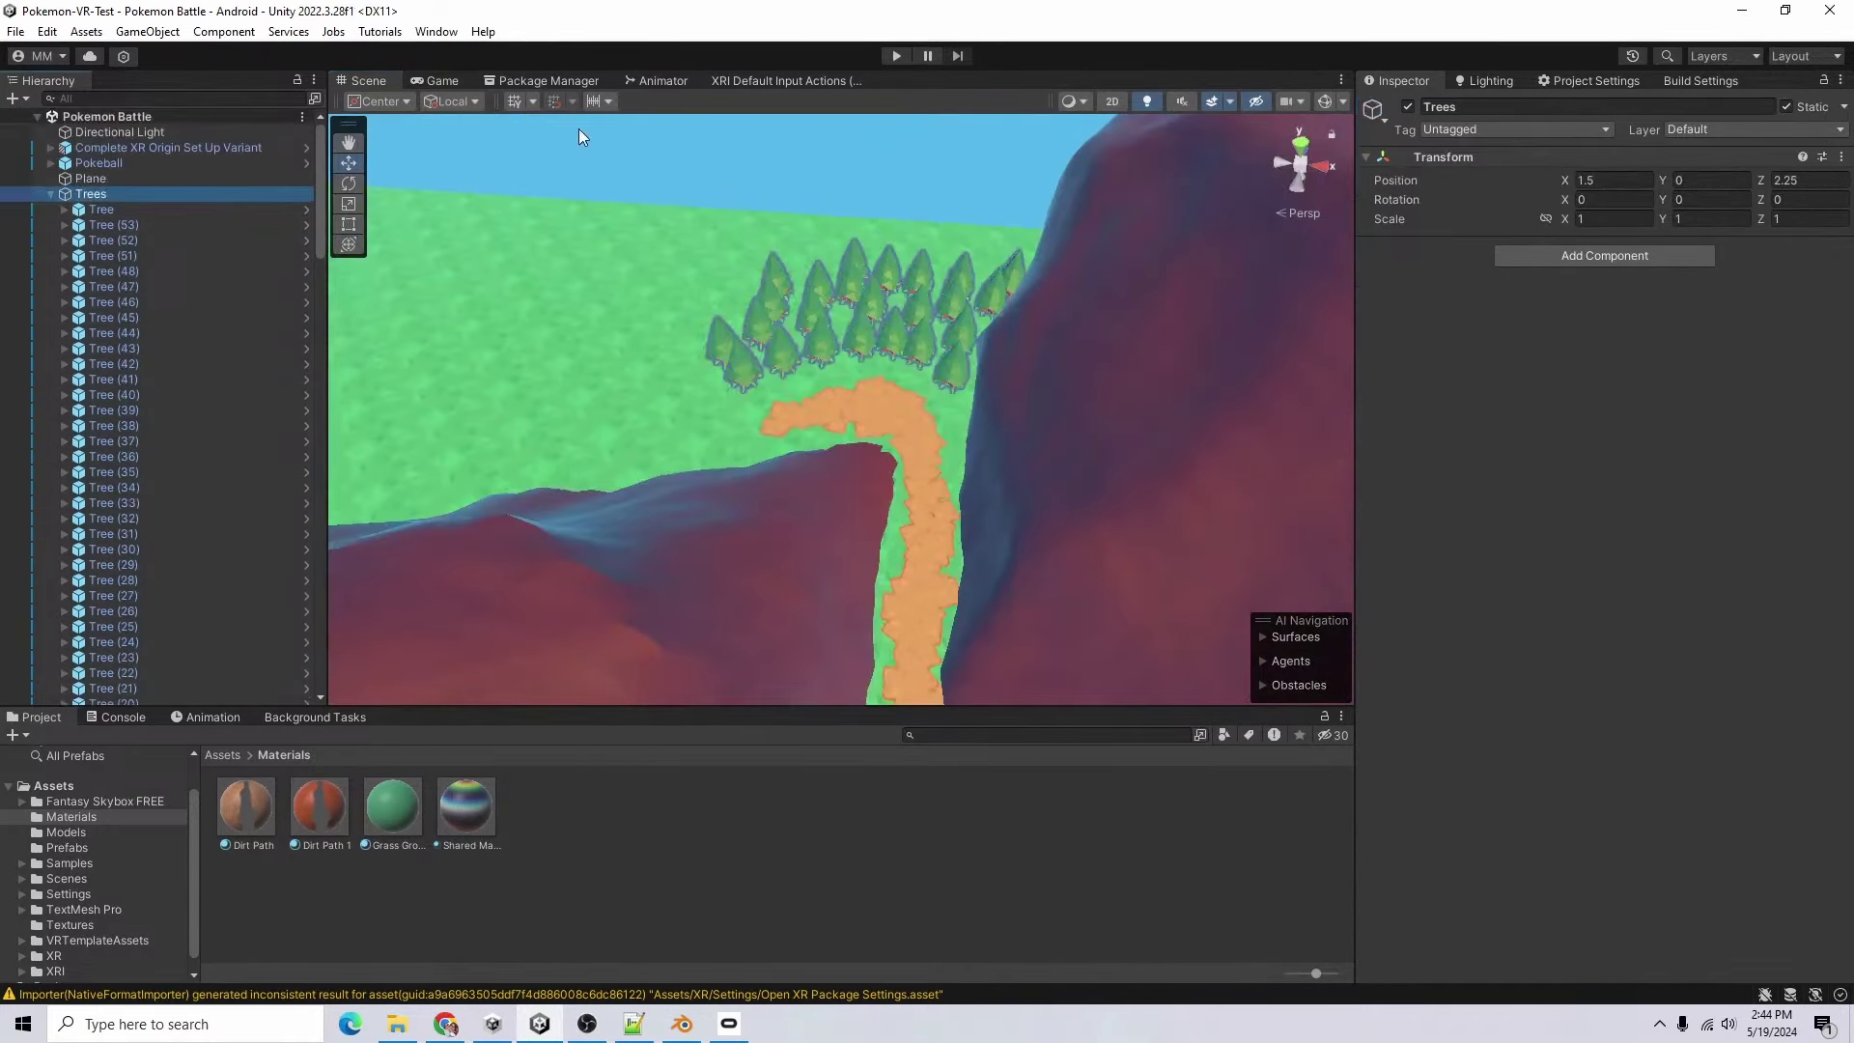
{"action": "left_click", "coordinate": [50, 194]}
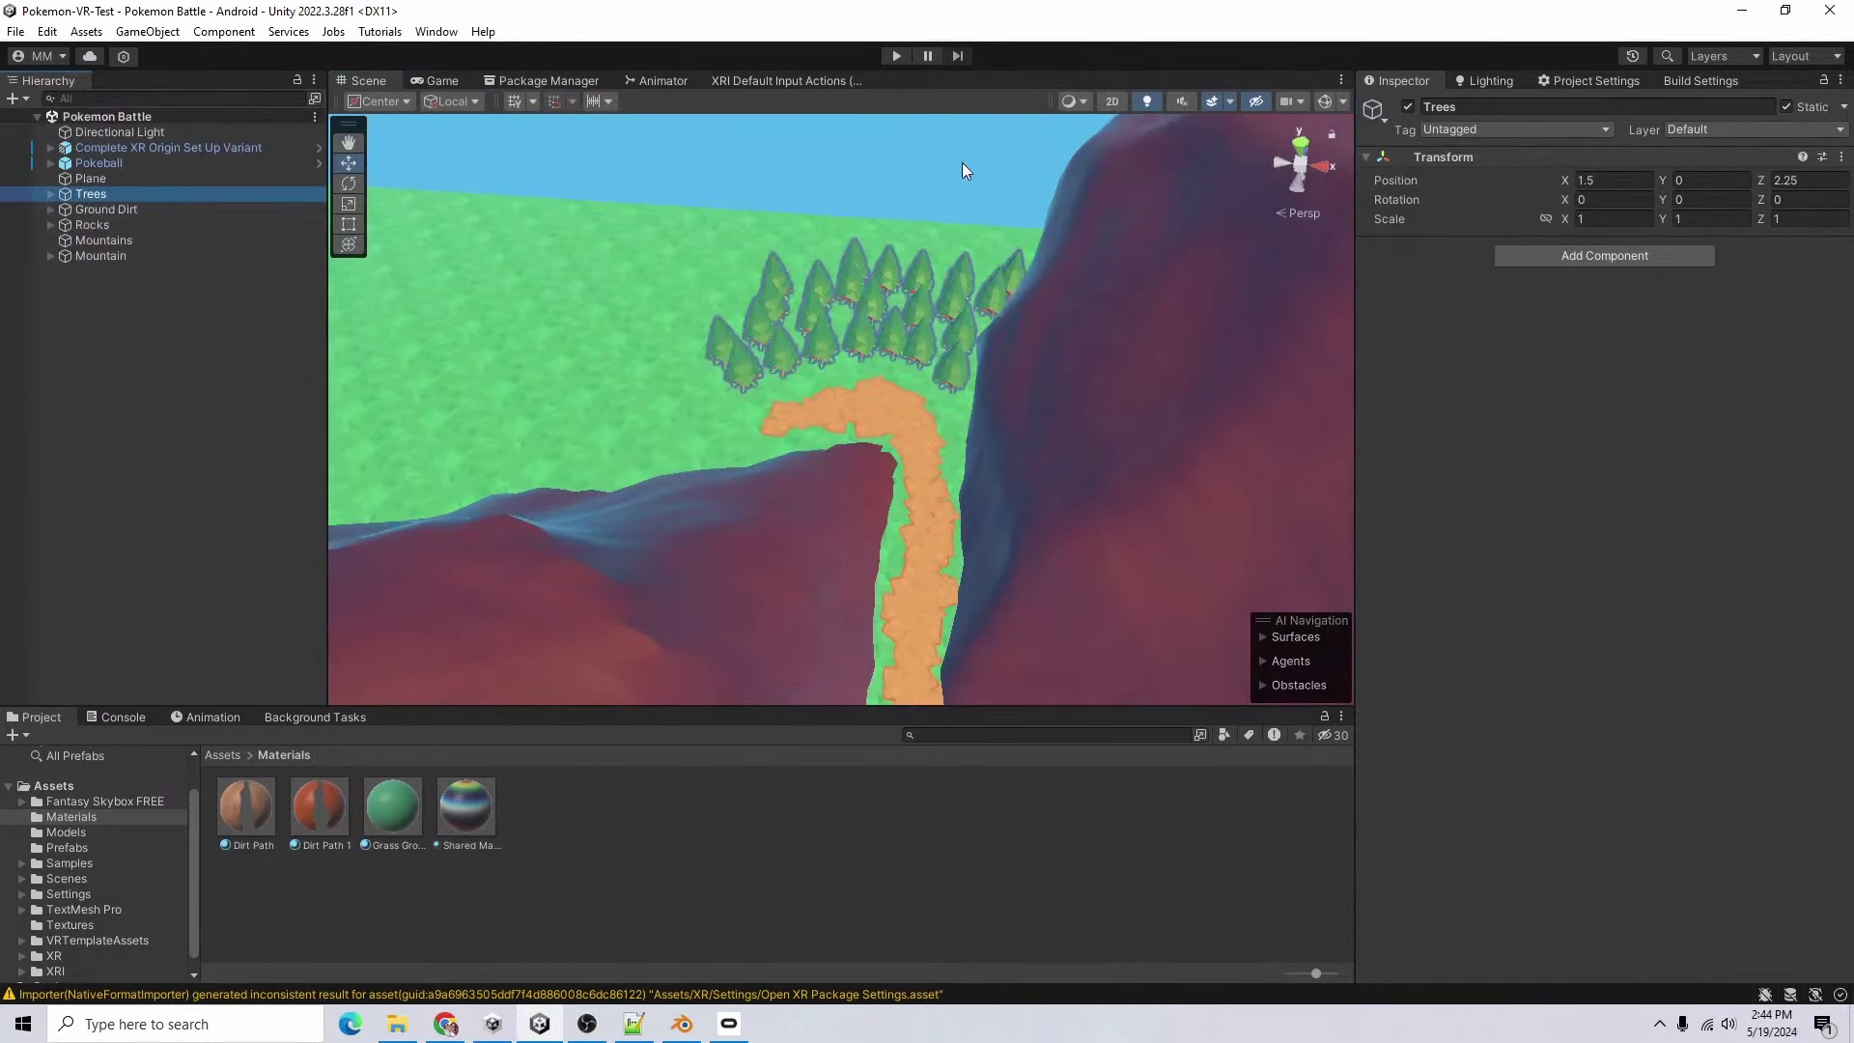
{"action": "left_click", "coordinate": [897, 56]}
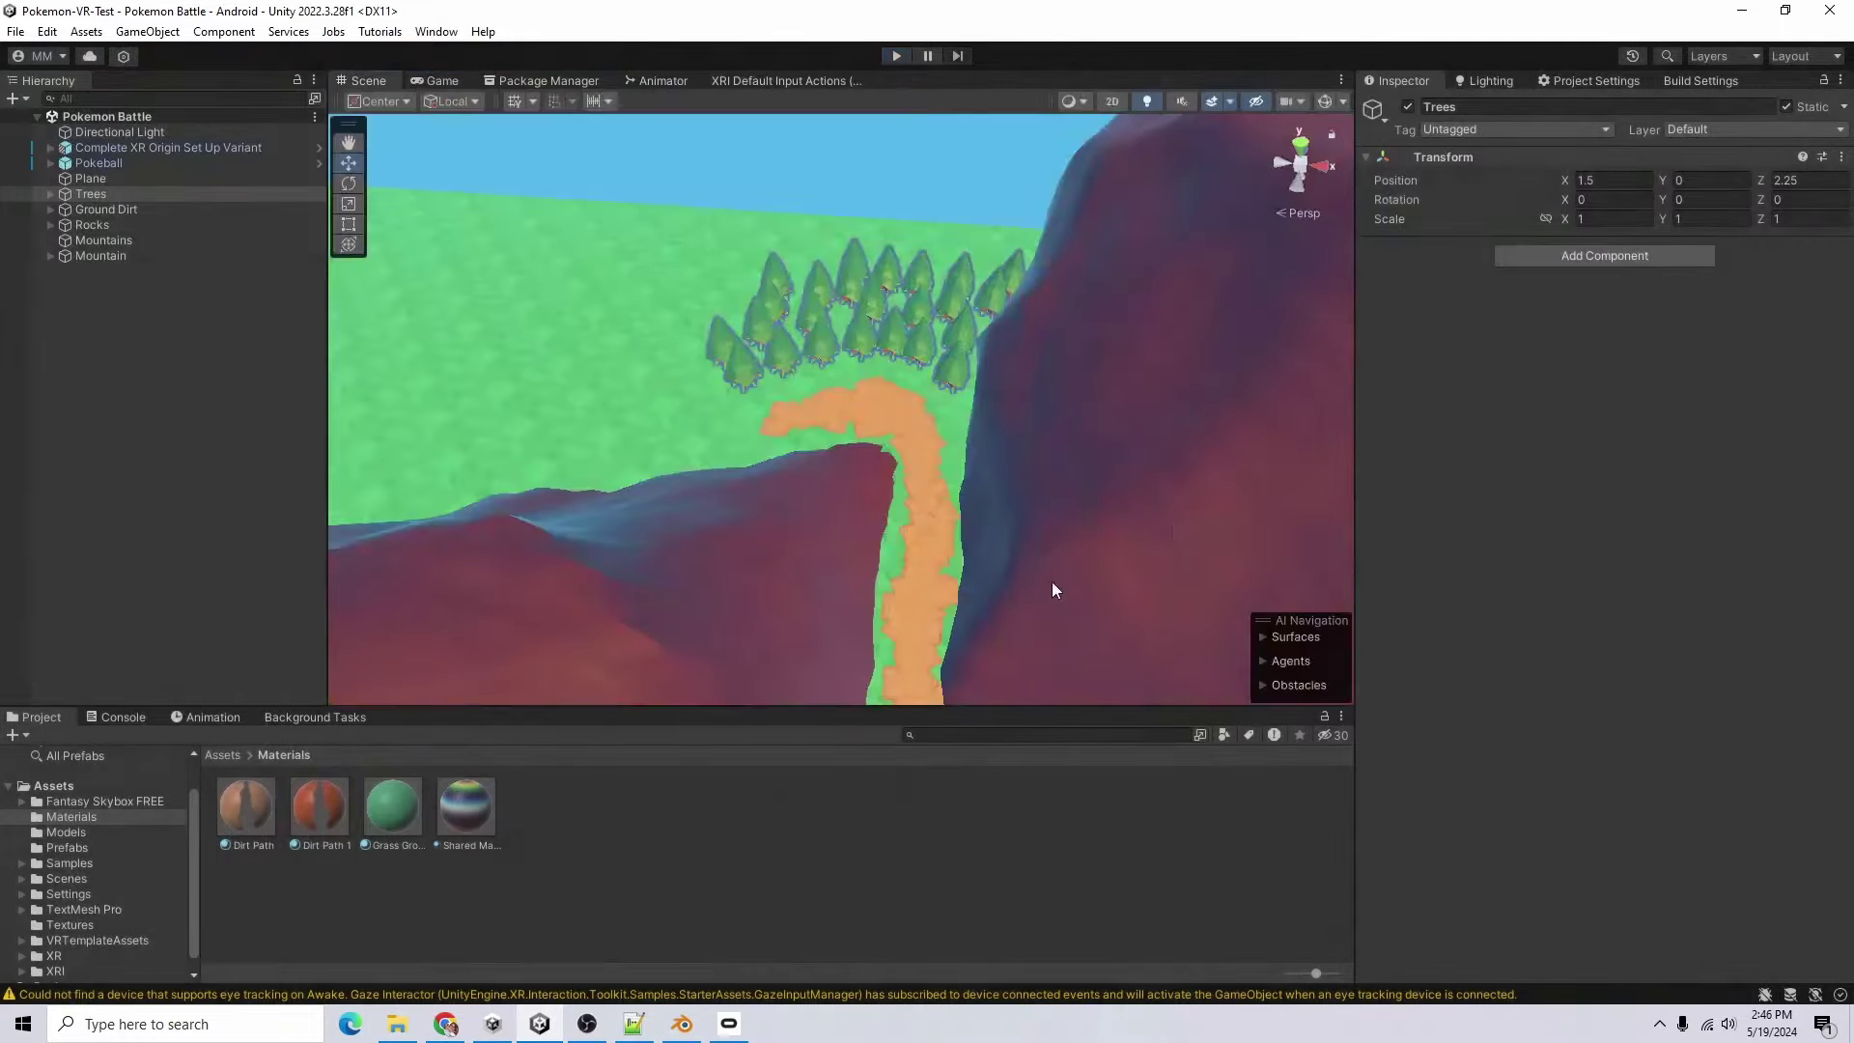
- Collapse the Ground Dirt group and create an empty object named Block Path at the scene root
{"action": "scroll", "coordinate": [1023, 558], "scroll_direction": "down", "scroll_amount": 6}
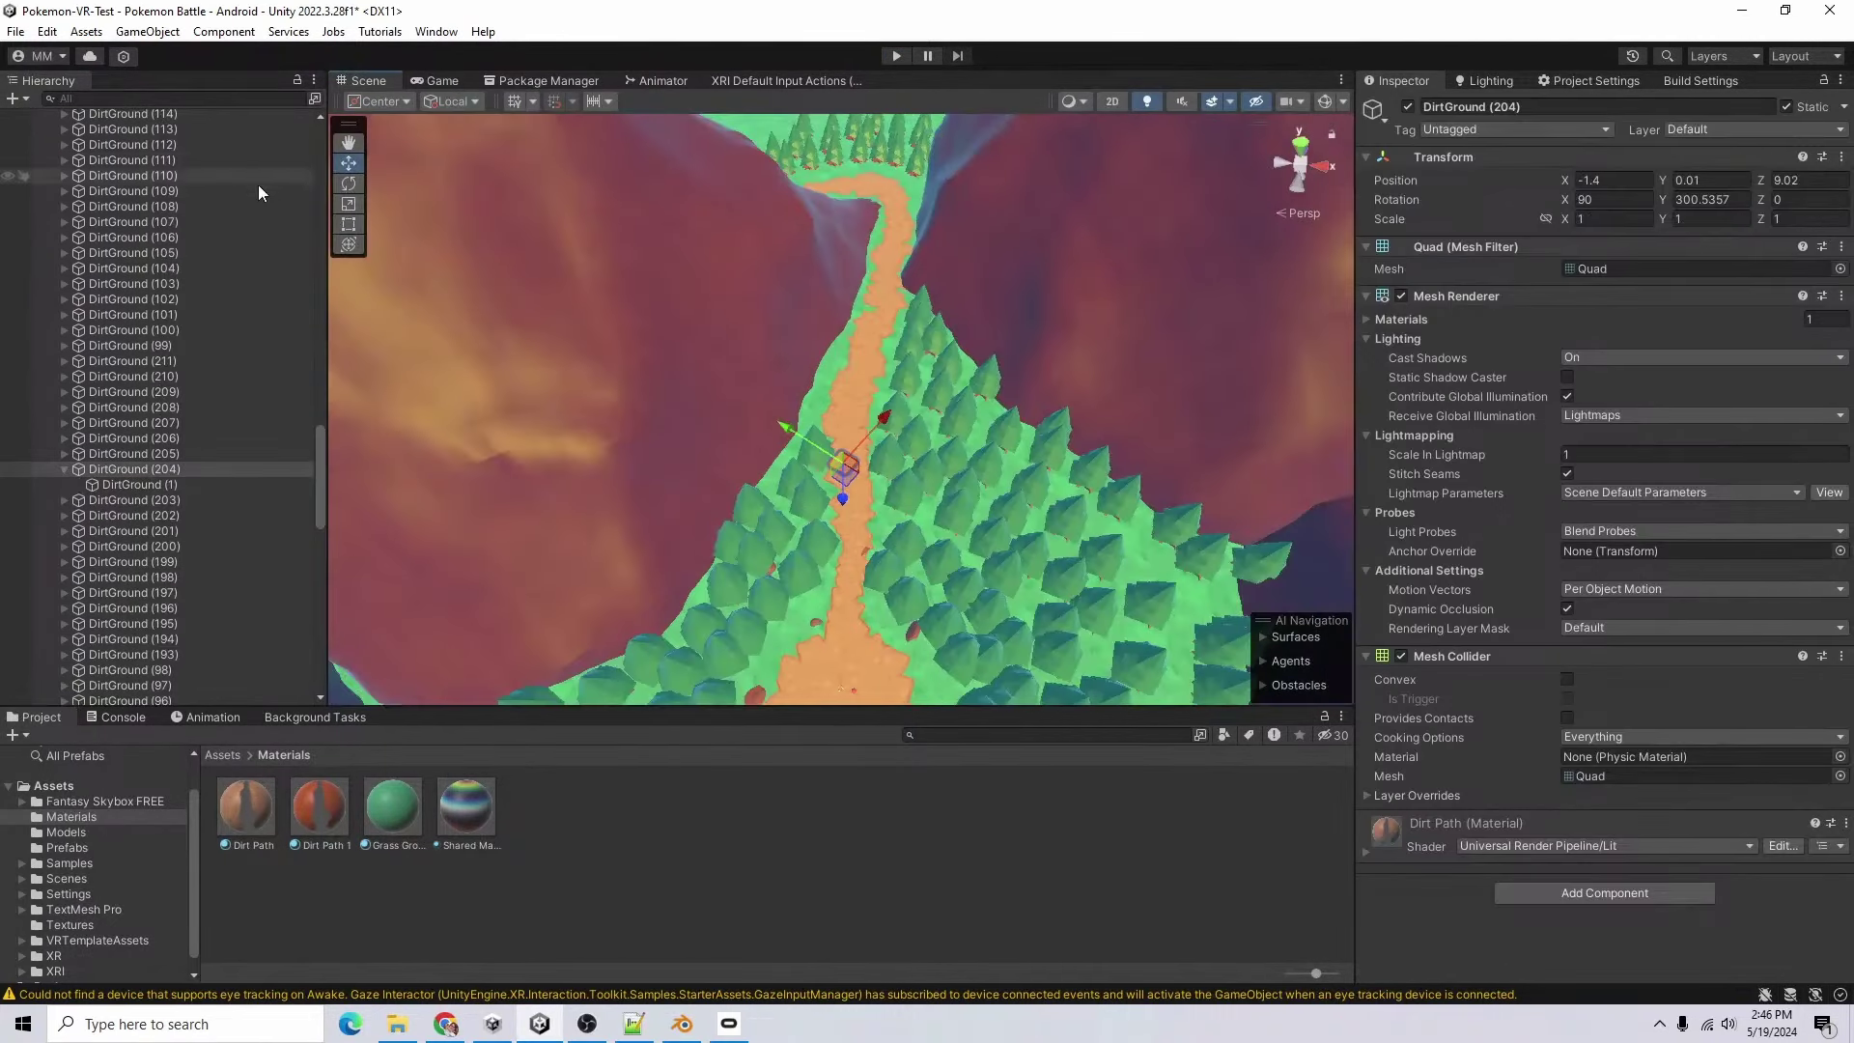
{"action": "scroll", "coordinate": [258, 222], "scroll_direction": "up", "scroll_amount": 15}
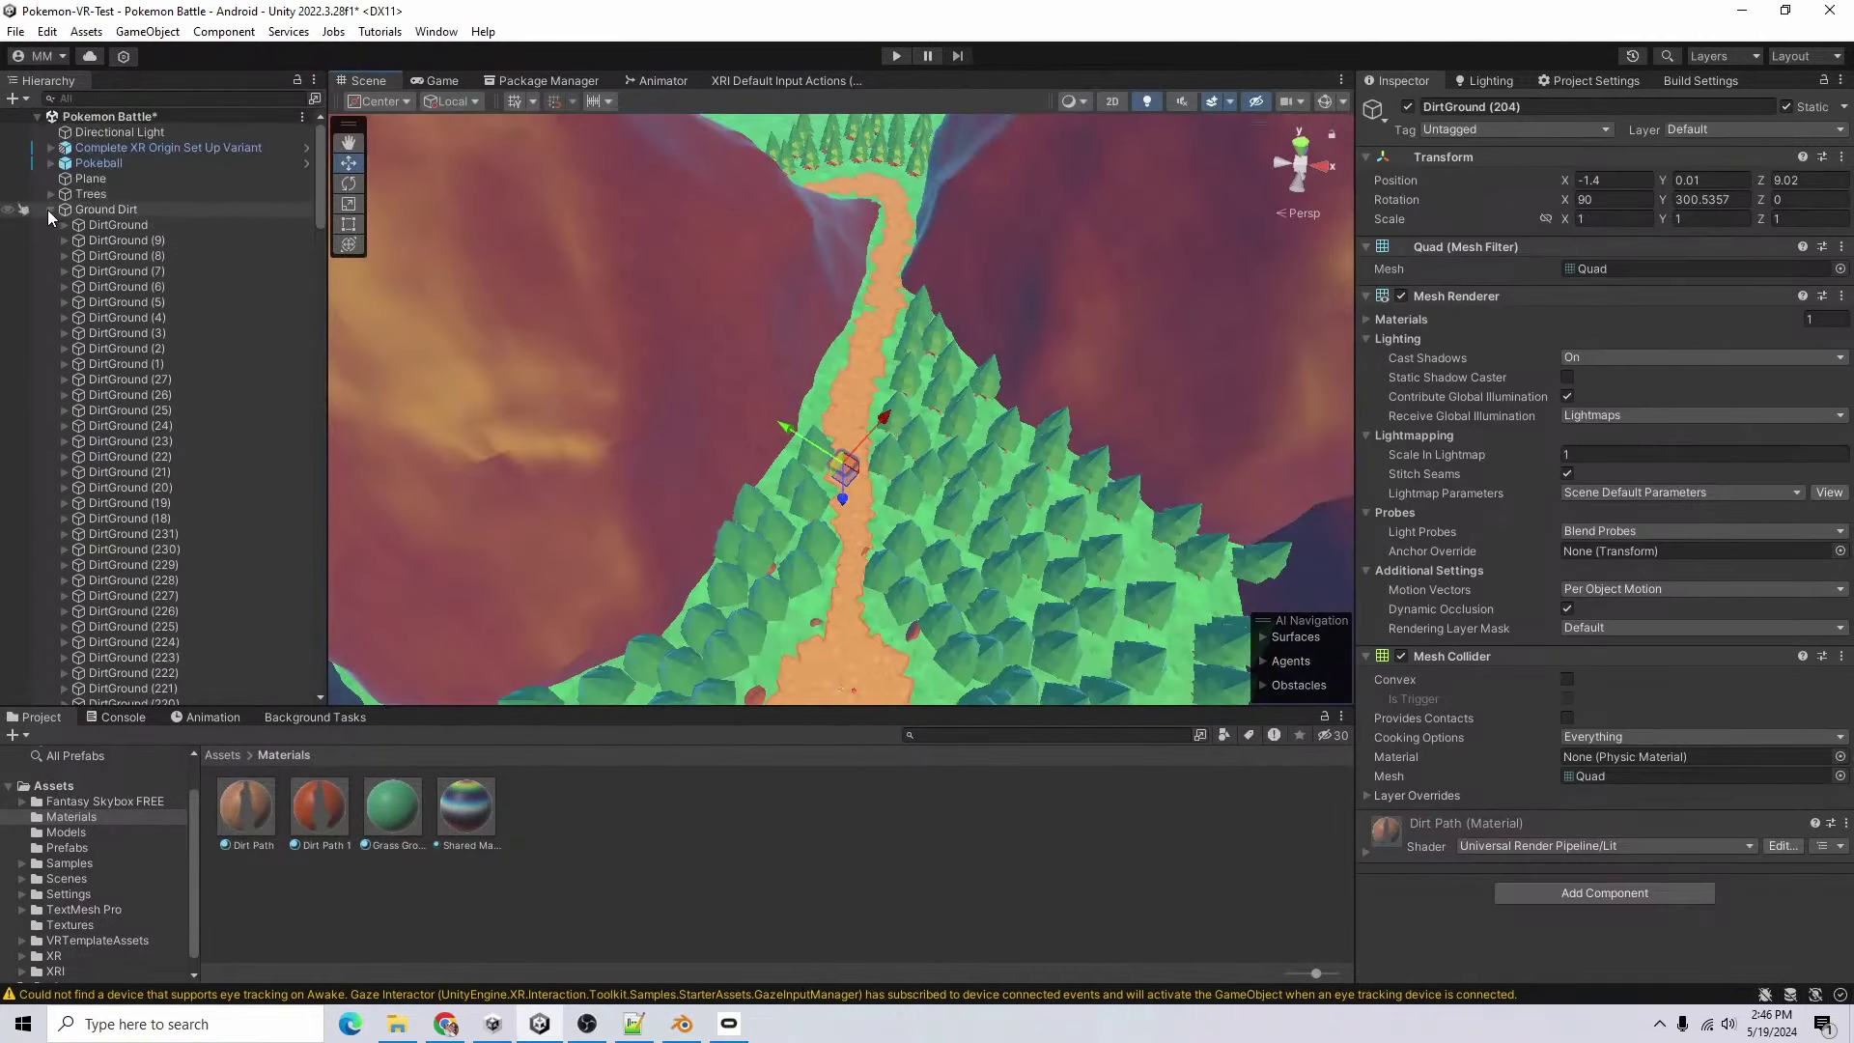
{"action": "left_click", "coordinate": [50, 211]}
{"action": "right_click", "coordinate": [131, 374]}
{"action": "left_click", "coordinate": [263, 629]}
{"action": "type", "text": "Block"}
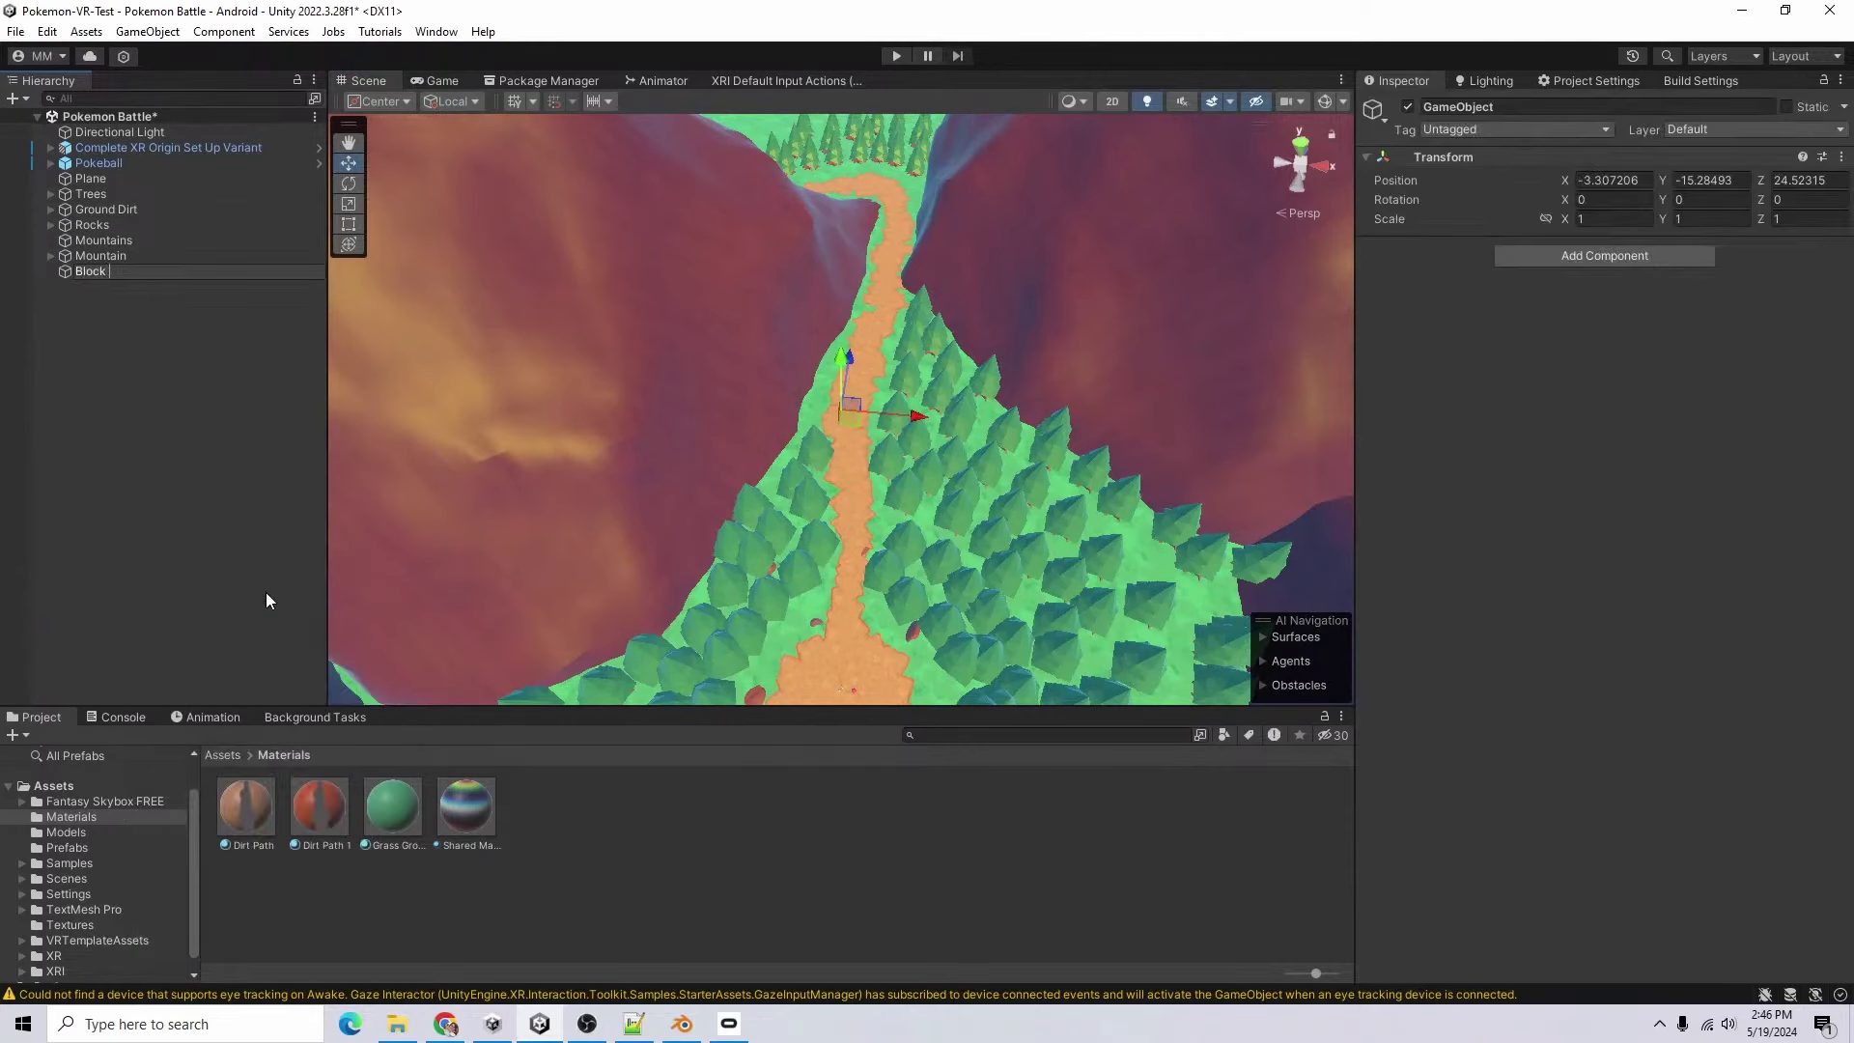
{"action": "type", "text": " Path"}
- Add a Box Collider sized 5 × 10 × 1 to Block Path and move the object onto the path at Z 8.51
{"action": "left_click", "coordinate": [1618, 255]}
{"action": "type", "text": "box"}
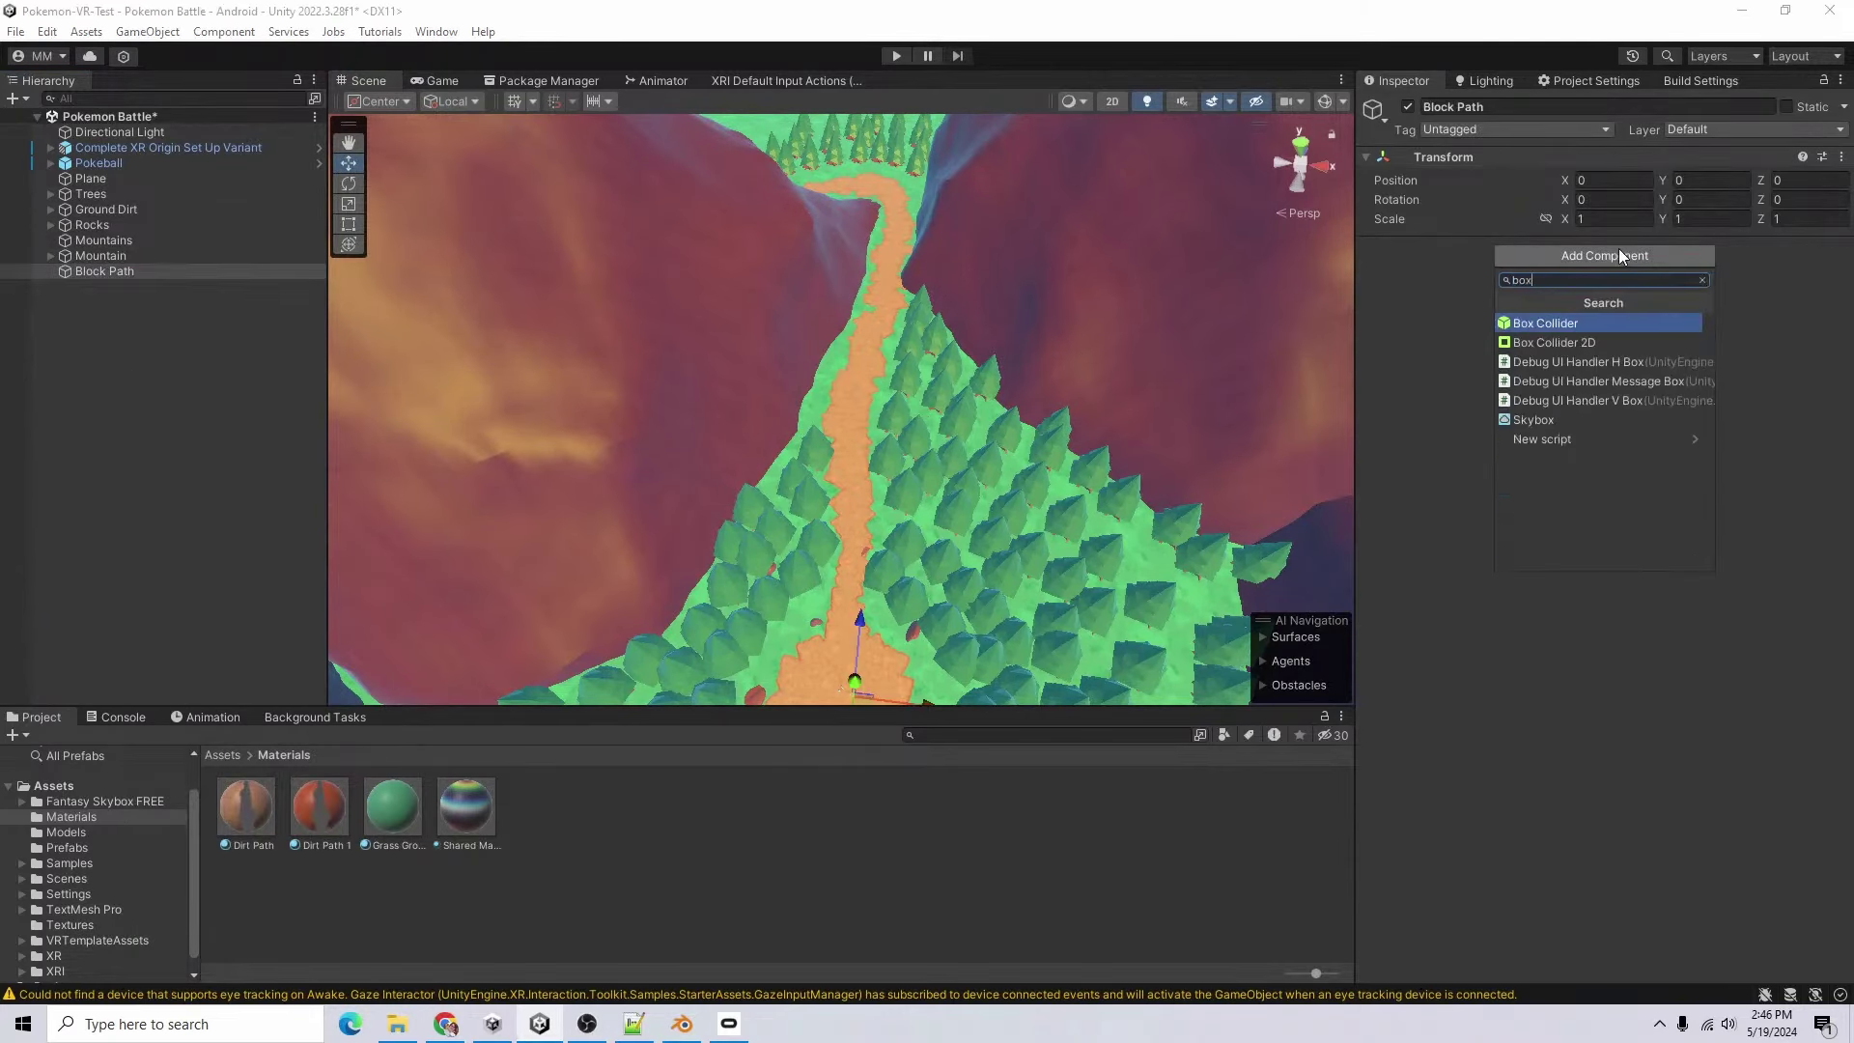
{"action": "key", "text": "Return"}
{"action": "key", "text": "f"}
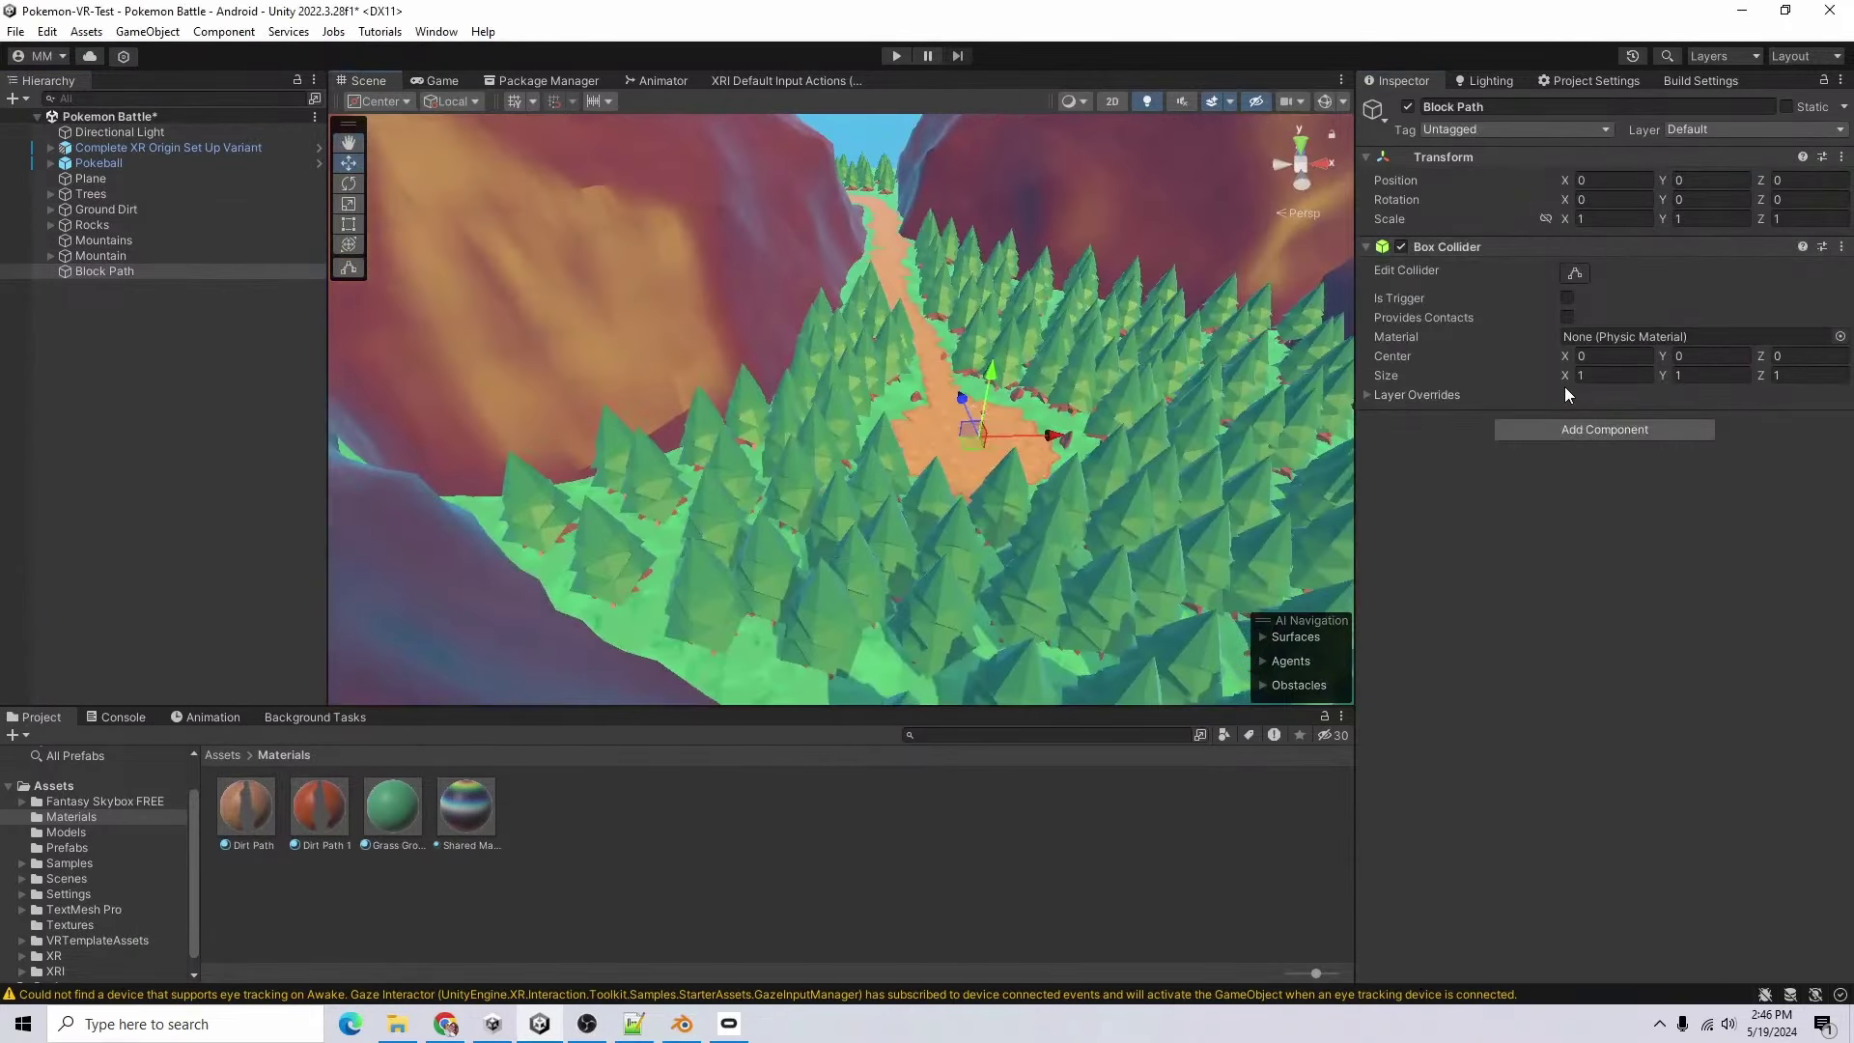
{"action": "left_click", "coordinate": [1701, 376]}
{"action": "key", "text": "Return"}
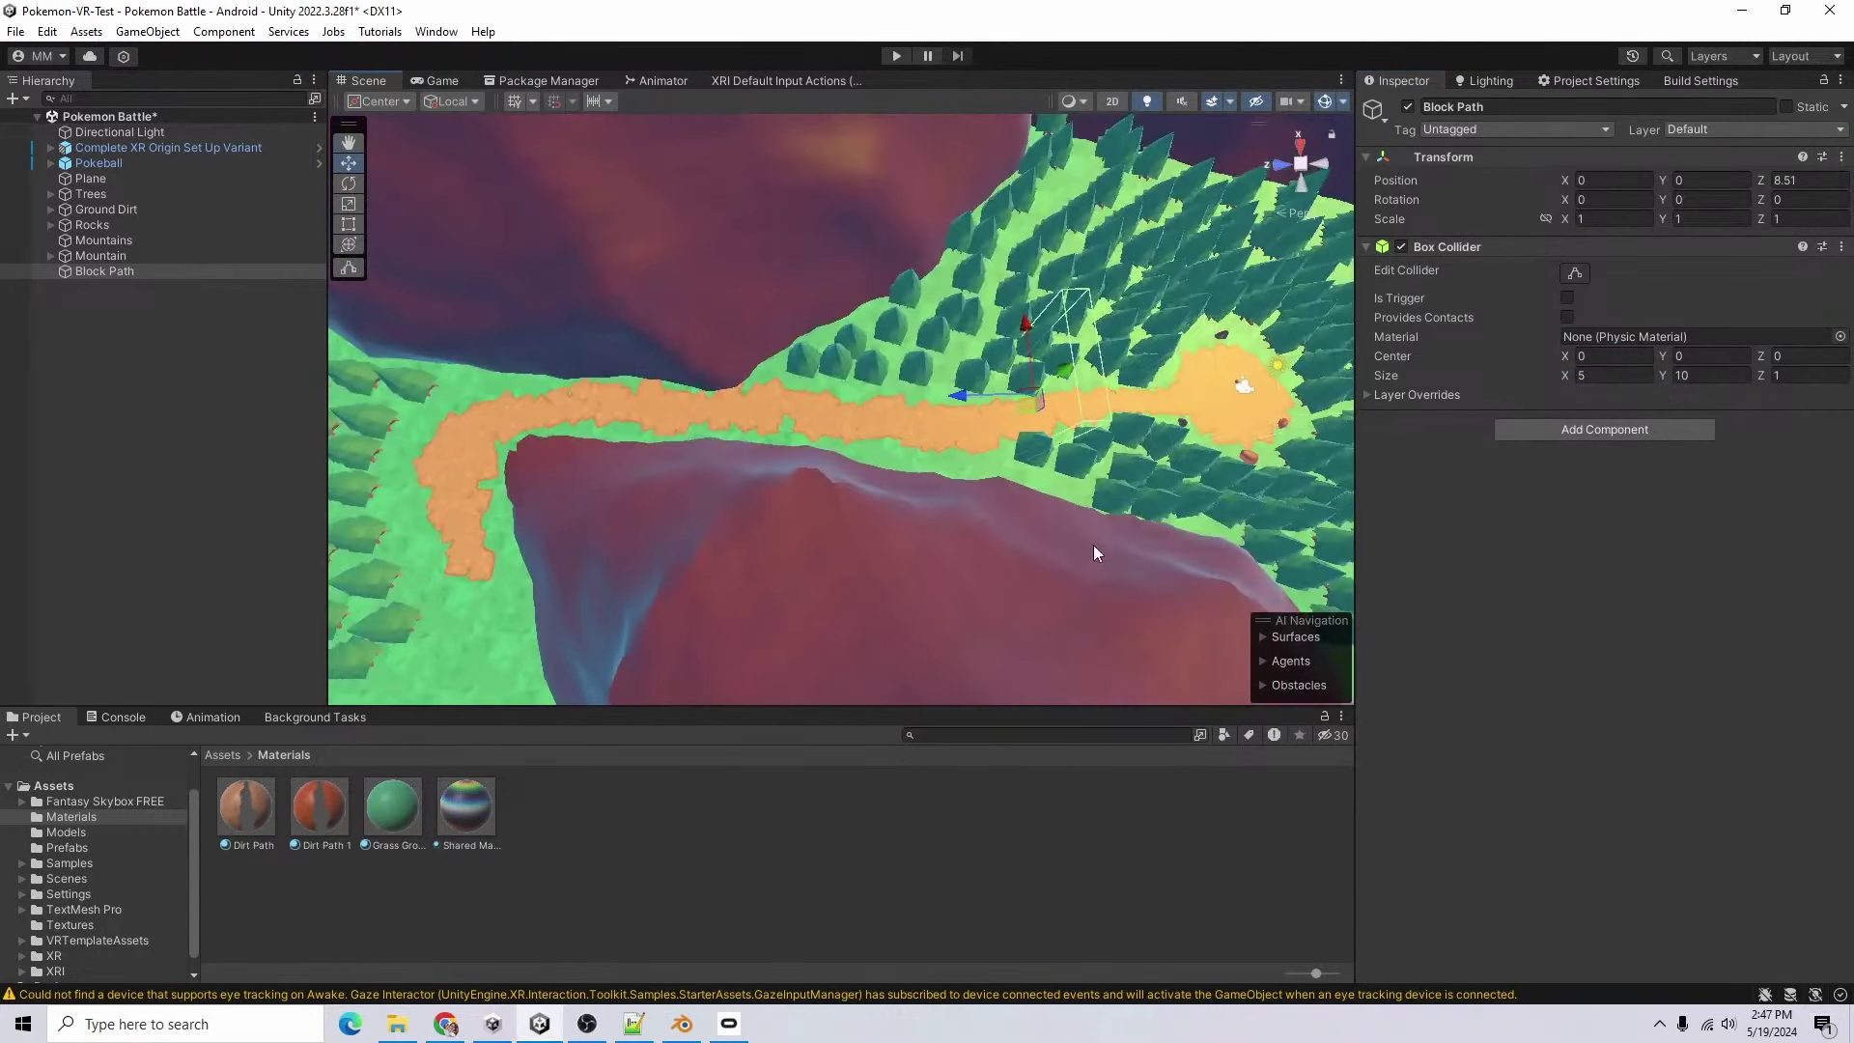
- Enlarge the Block Path collider to 45.16 on X and 50 on Y, mark the object static and save the scene
{"action": "left_click_drag", "start_coordinate": [1093, 554], "coordinate": [715, 454], "text": "alt"}
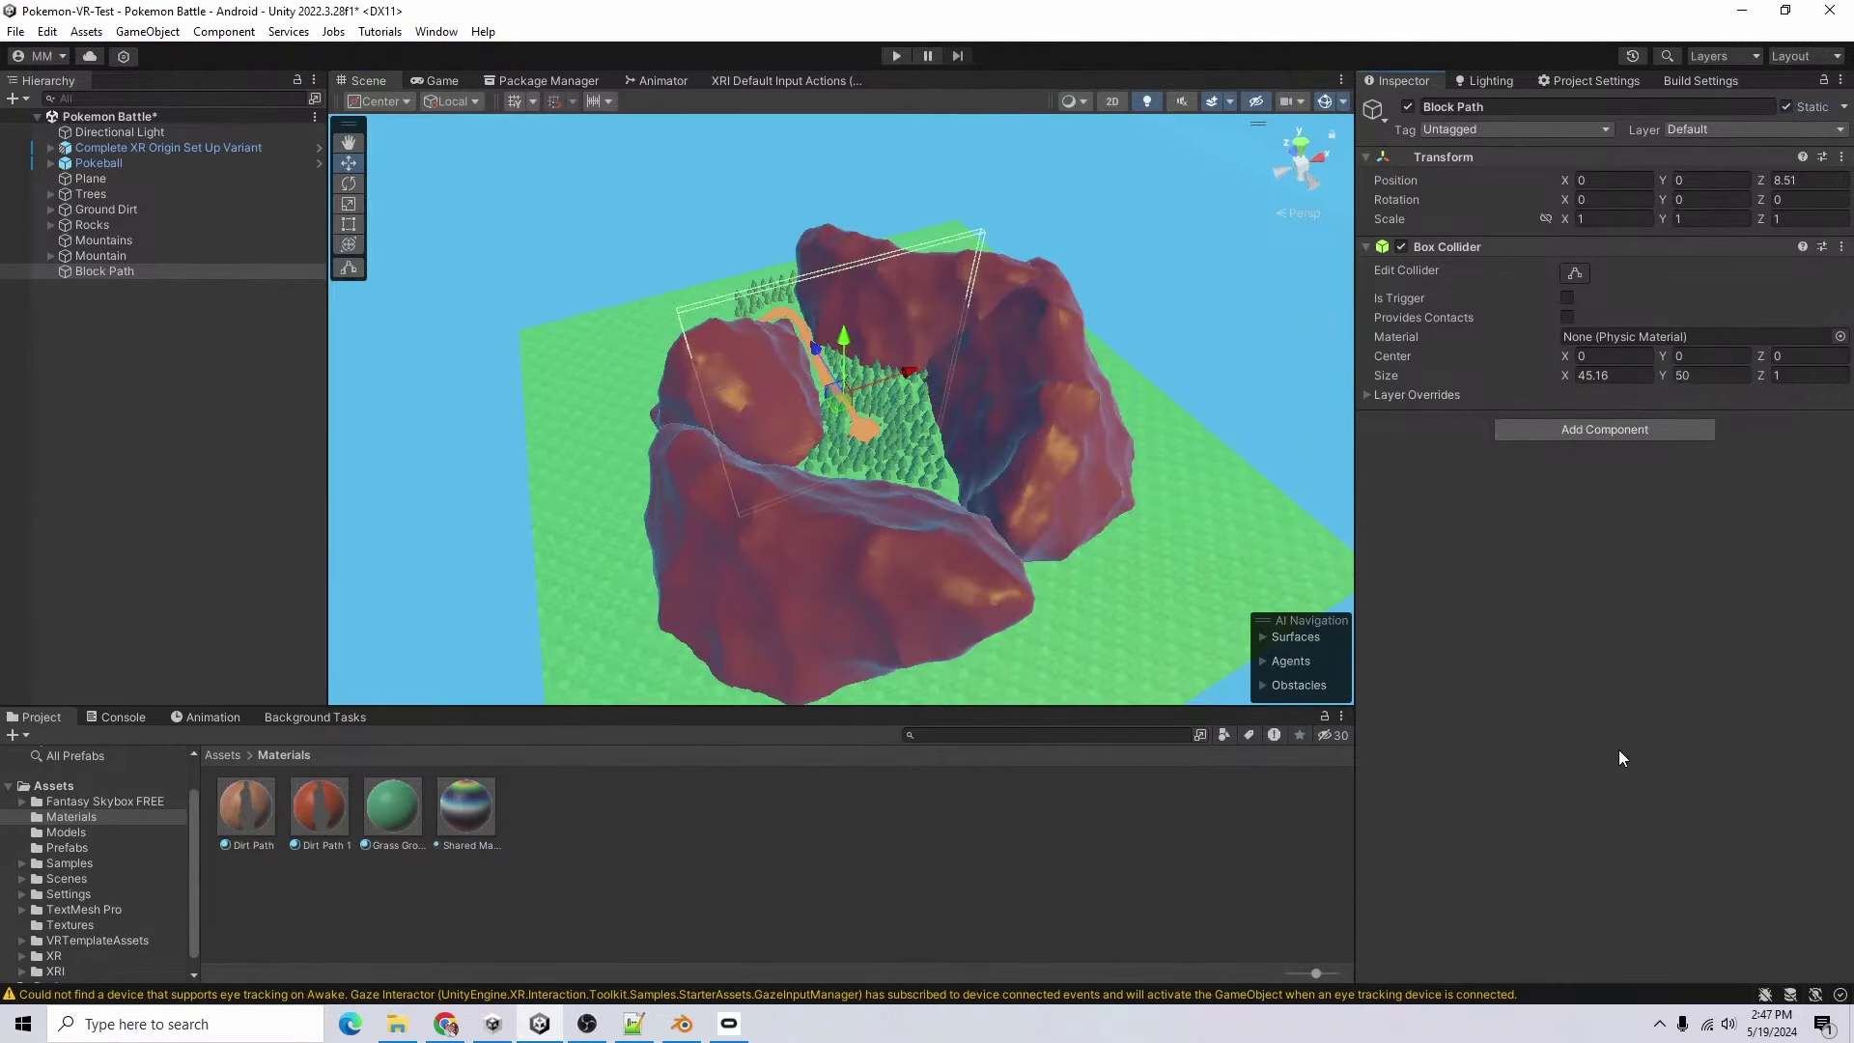
{"action": "key", "text": "ctrl+s"}
{"action": "left_click", "coordinate": [278, 283]}
{"action": "scroll", "coordinate": [1100, 638], "scroll_direction": "up", "scroll_amount": 10}
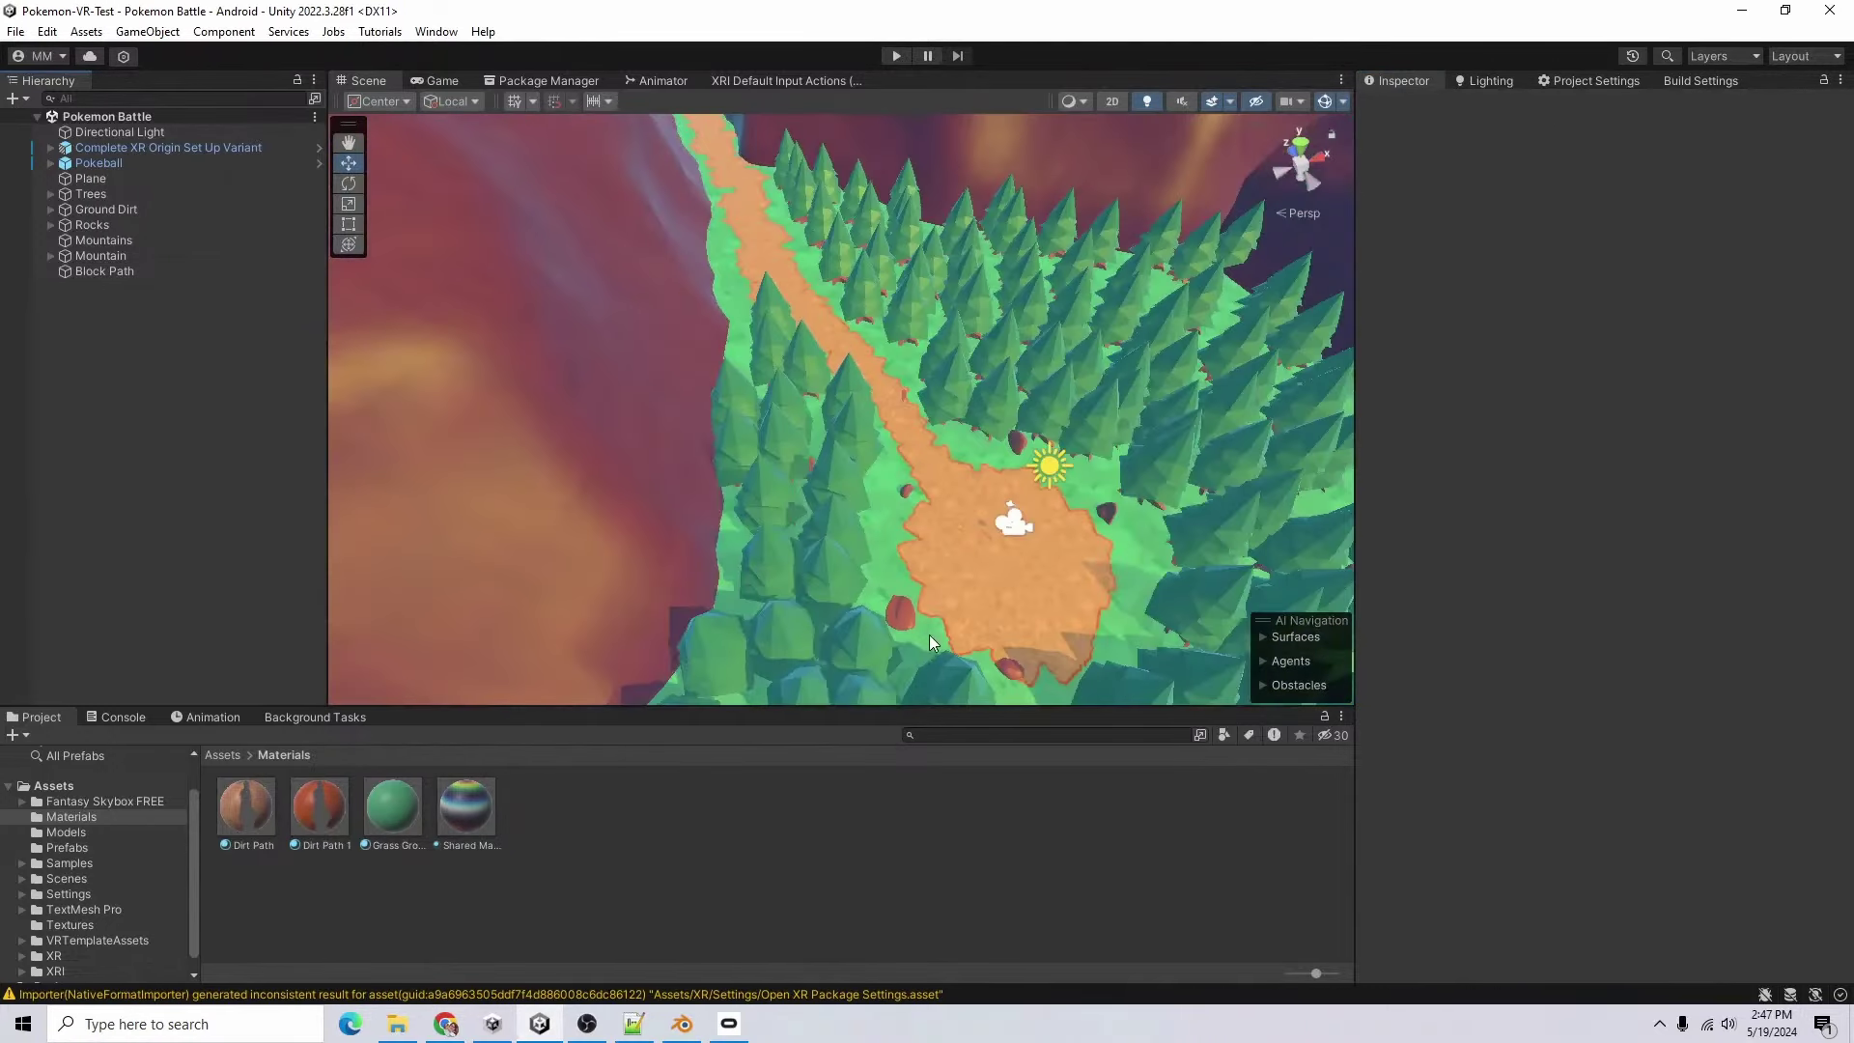
{"action": "scroll", "coordinate": [937, 691], "scroll_direction": "up", "scroll_amount": 5}
{"action": "right_click_drag", "start_coordinate": [936, 692], "coordinate": [1044, 531]}
{"action": "scroll", "coordinate": [1049, 546], "scroll_direction": "down", "scroll_amount": 8}
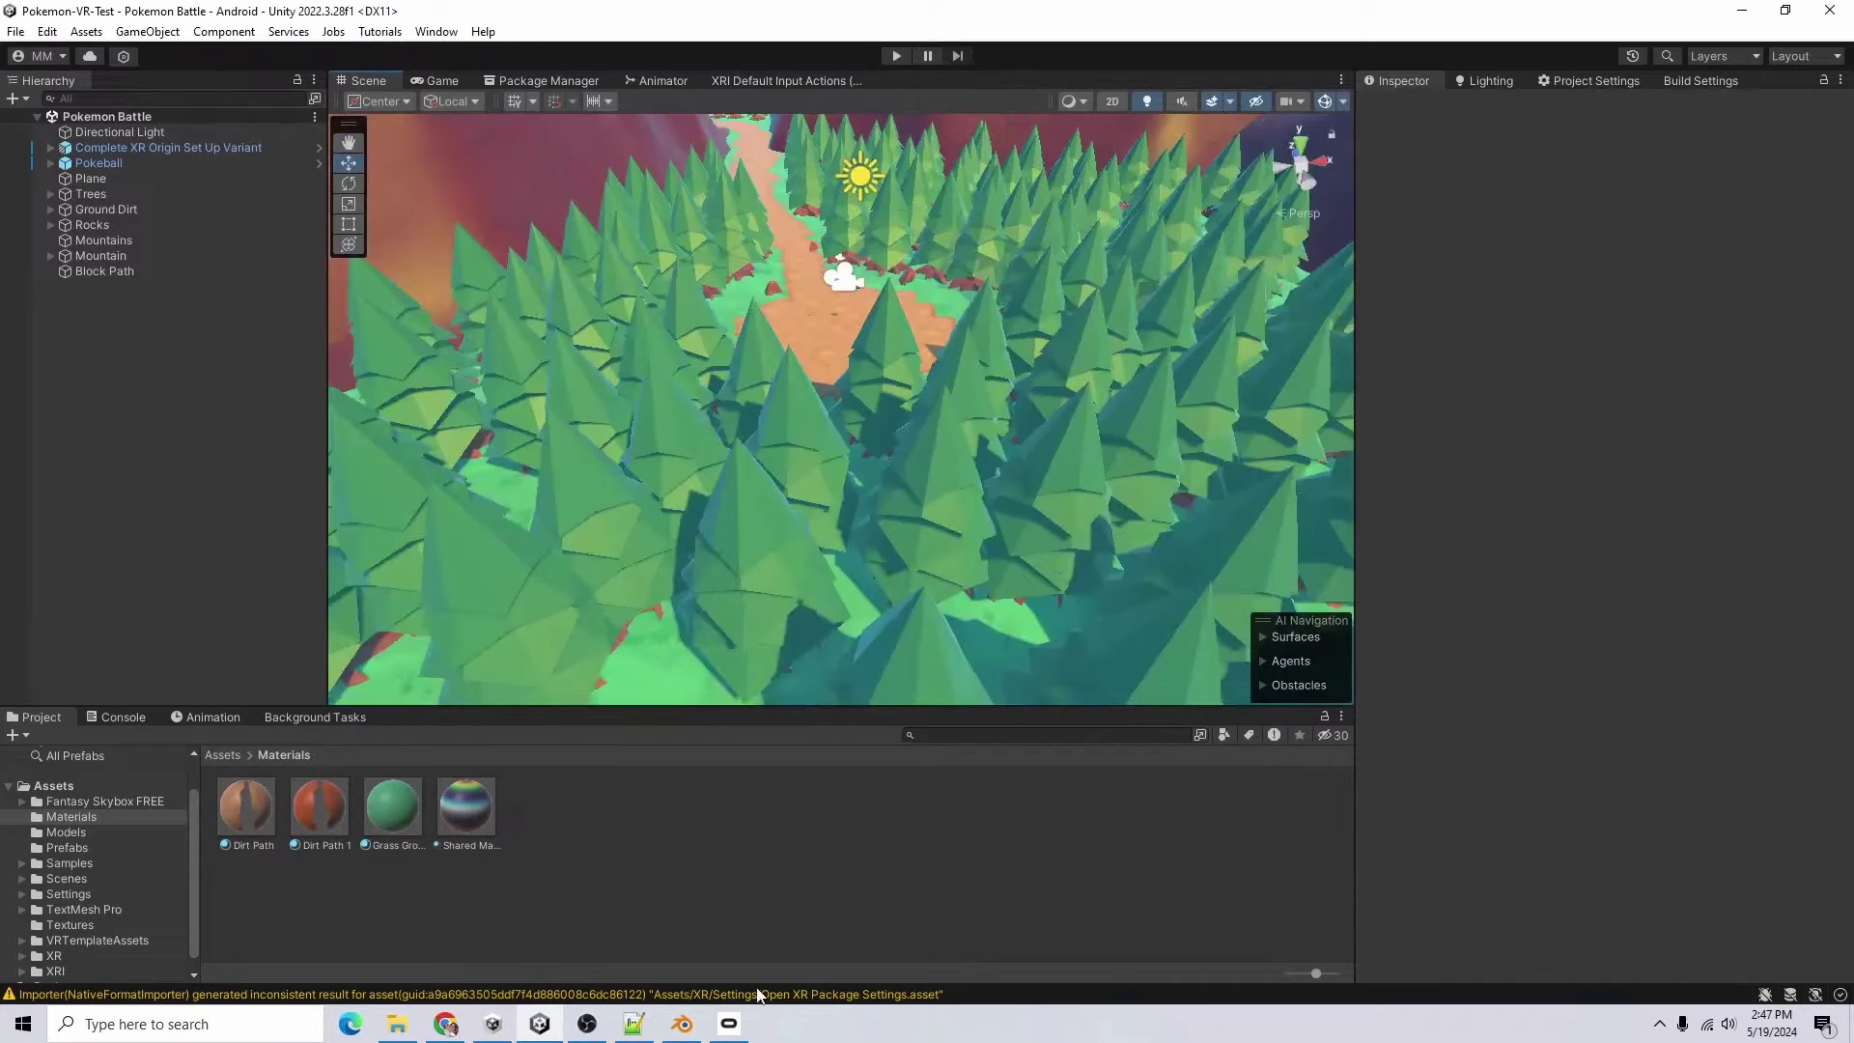
- Switch to Blender, add a cube mesh at the origin and rename it Grass
{"action": "left_click", "coordinate": [682, 1024]}
{"action": "left_click", "coordinate": [218, 84]}
{"action": "mouse_move", "coordinate": [226, 106]}
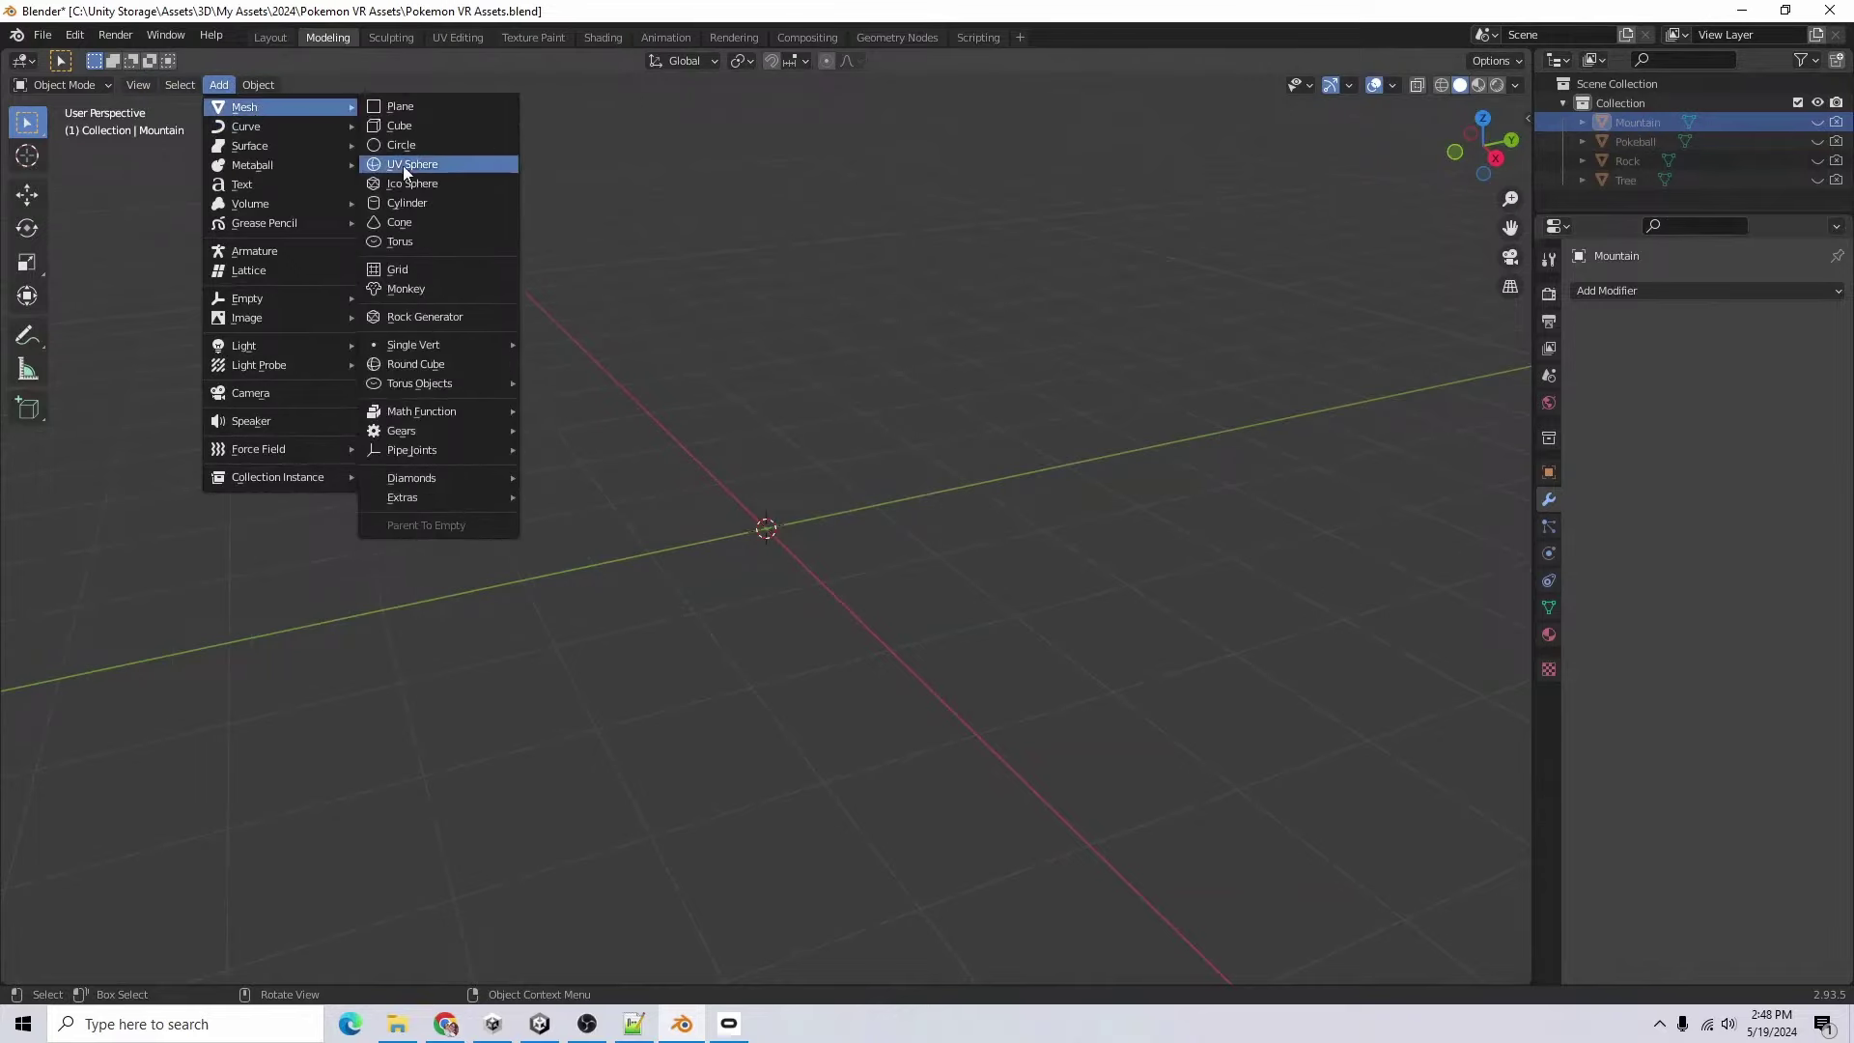
{"action": "left_click", "coordinate": [430, 125]}
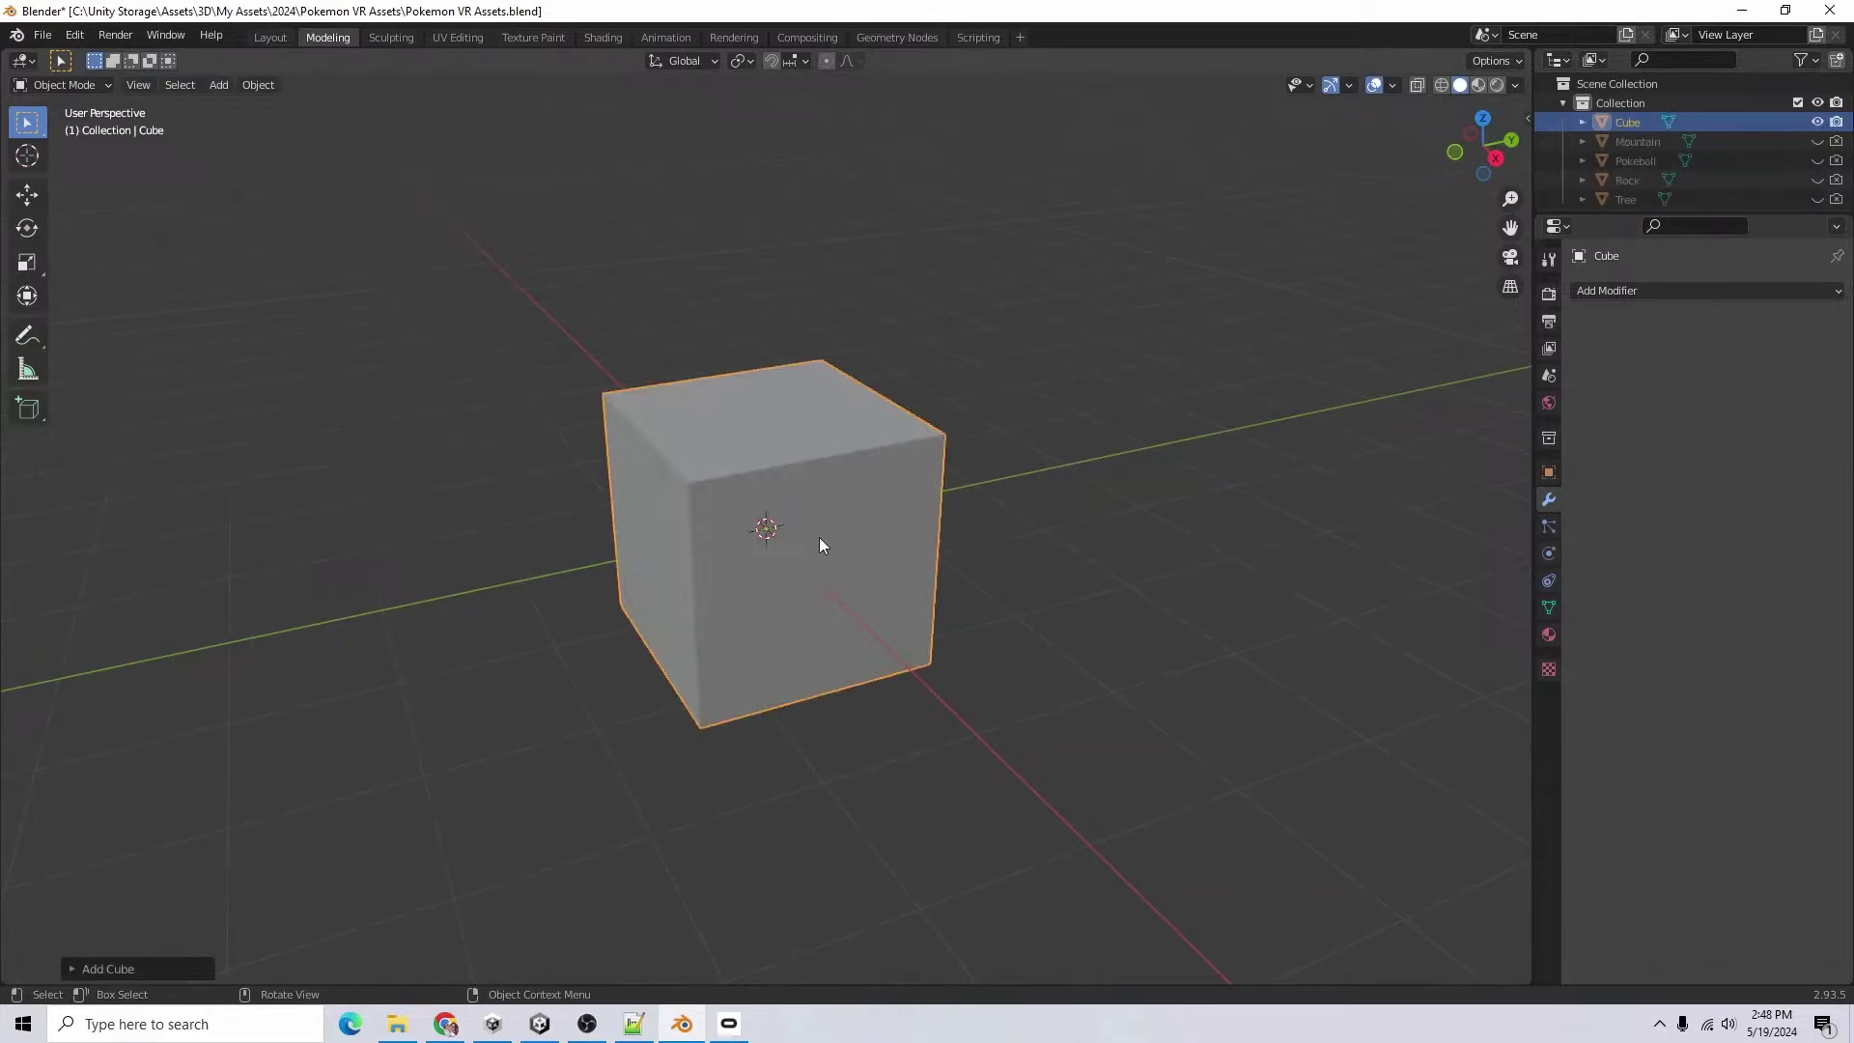
{"action": "scroll", "coordinate": [900, 610], "scroll_direction": "up", "scroll_amount": 4}
{"action": "double_click", "coordinate": [1627, 122]}
{"action": "type", "text": "Grass"}
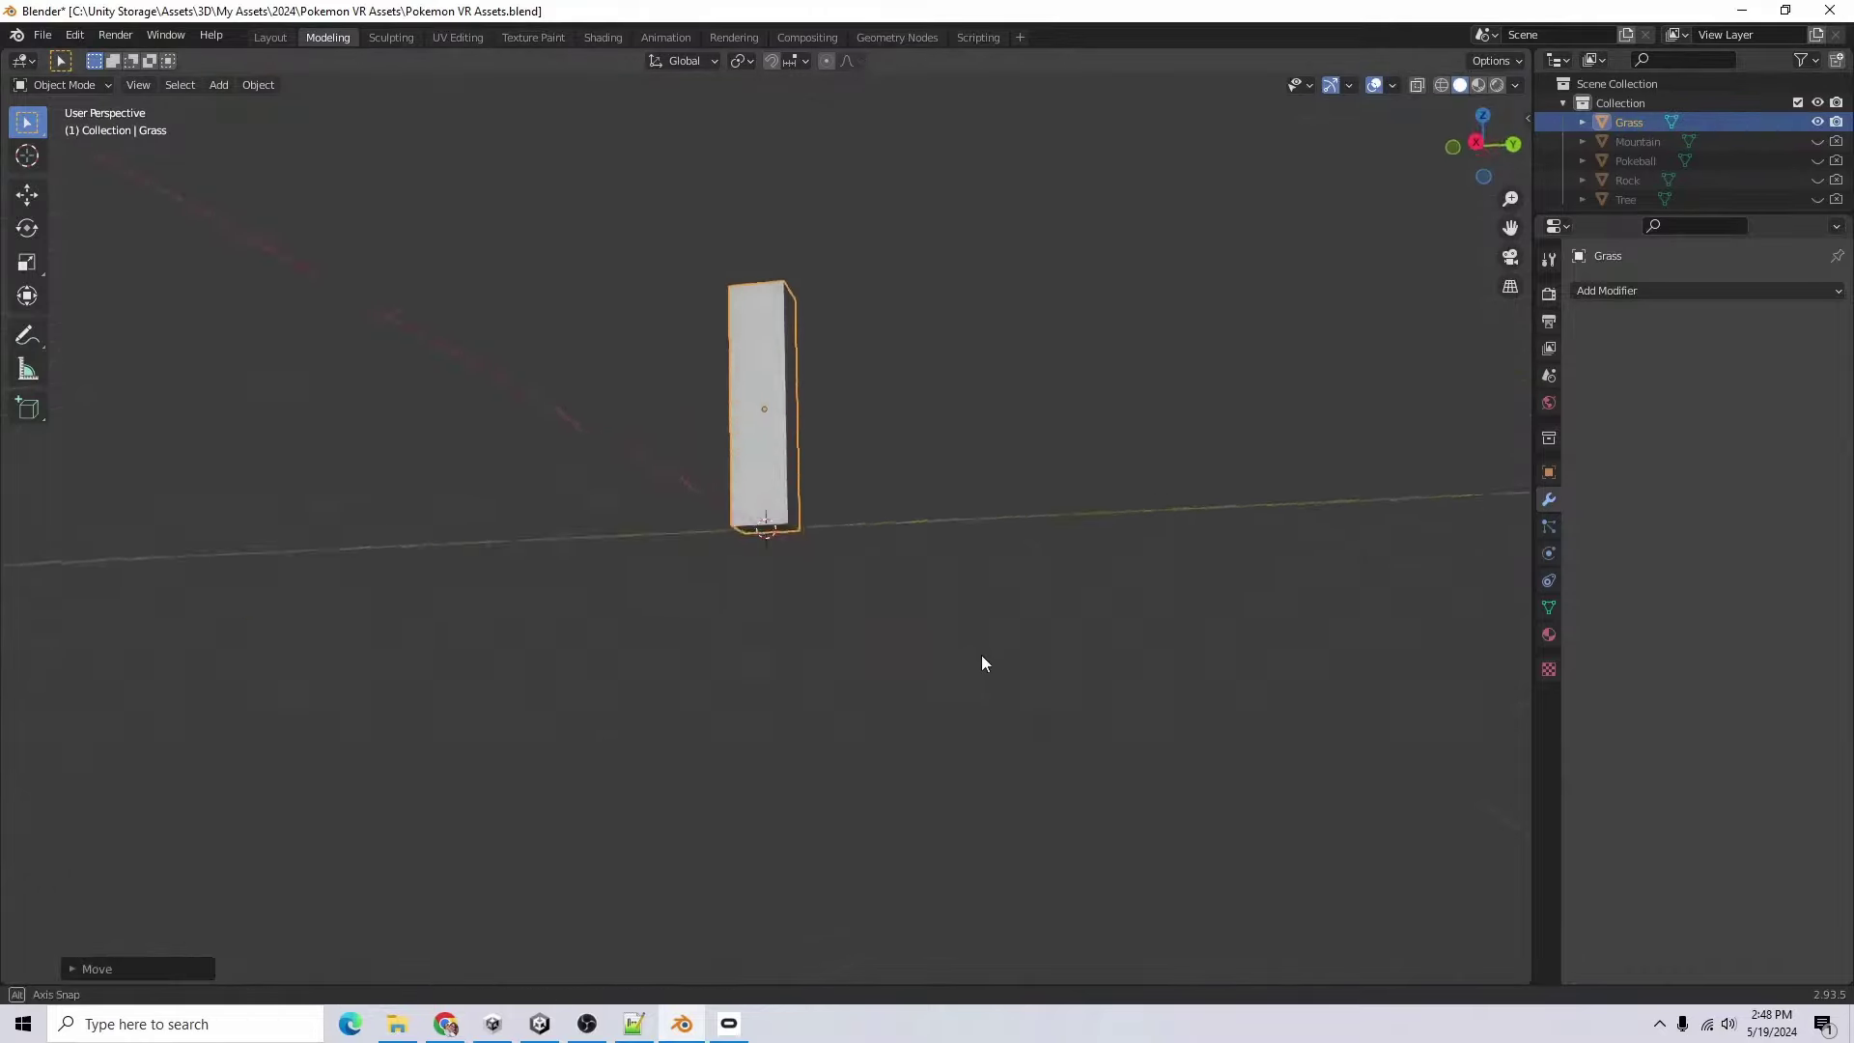
- Shape the Grass block into a tall narrow blade by merging its top face into a single point, and save the file
{"action": "middle_click_drag", "start_coordinate": [981, 655], "coordinate": [1050, 514]}
{"action": "key", "text": "Tab"}
{"action": "left_click", "coordinate": [765, 316]}
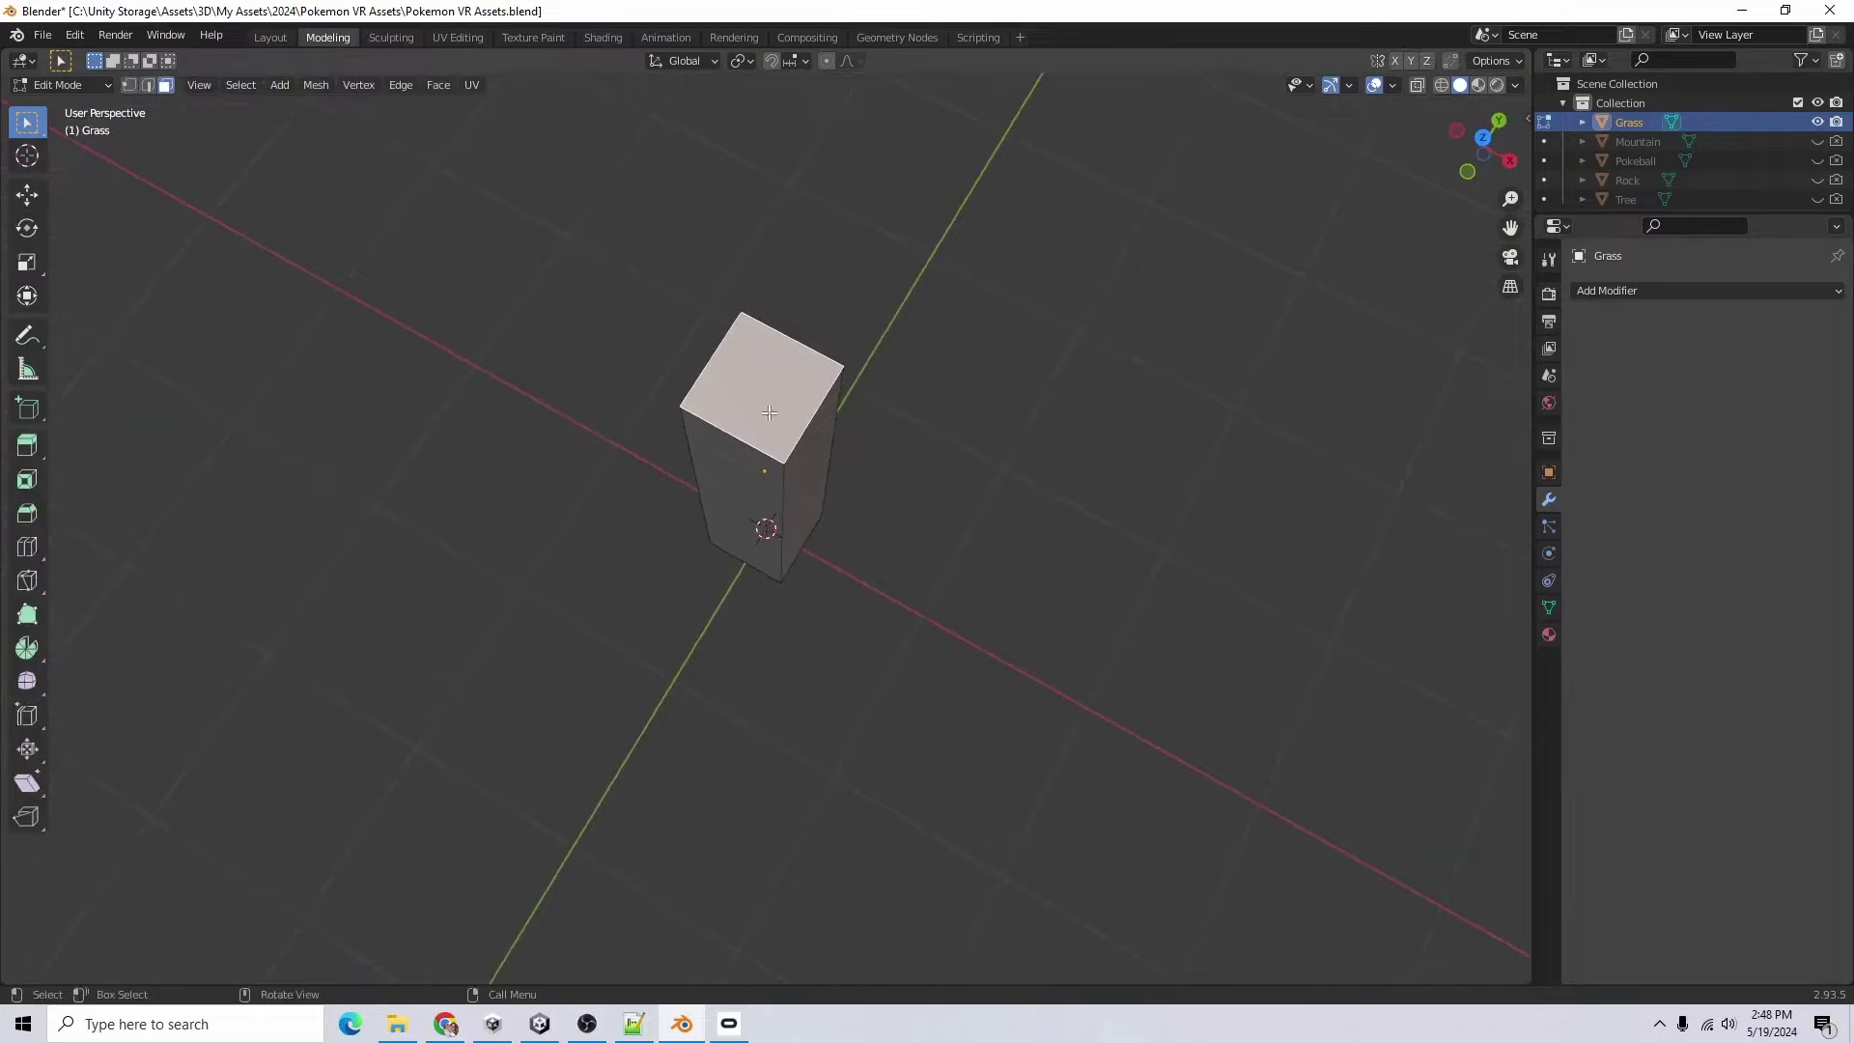
{"action": "scroll", "coordinate": [844, 446], "scroll_direction": "up", "scroll_amount": 3}
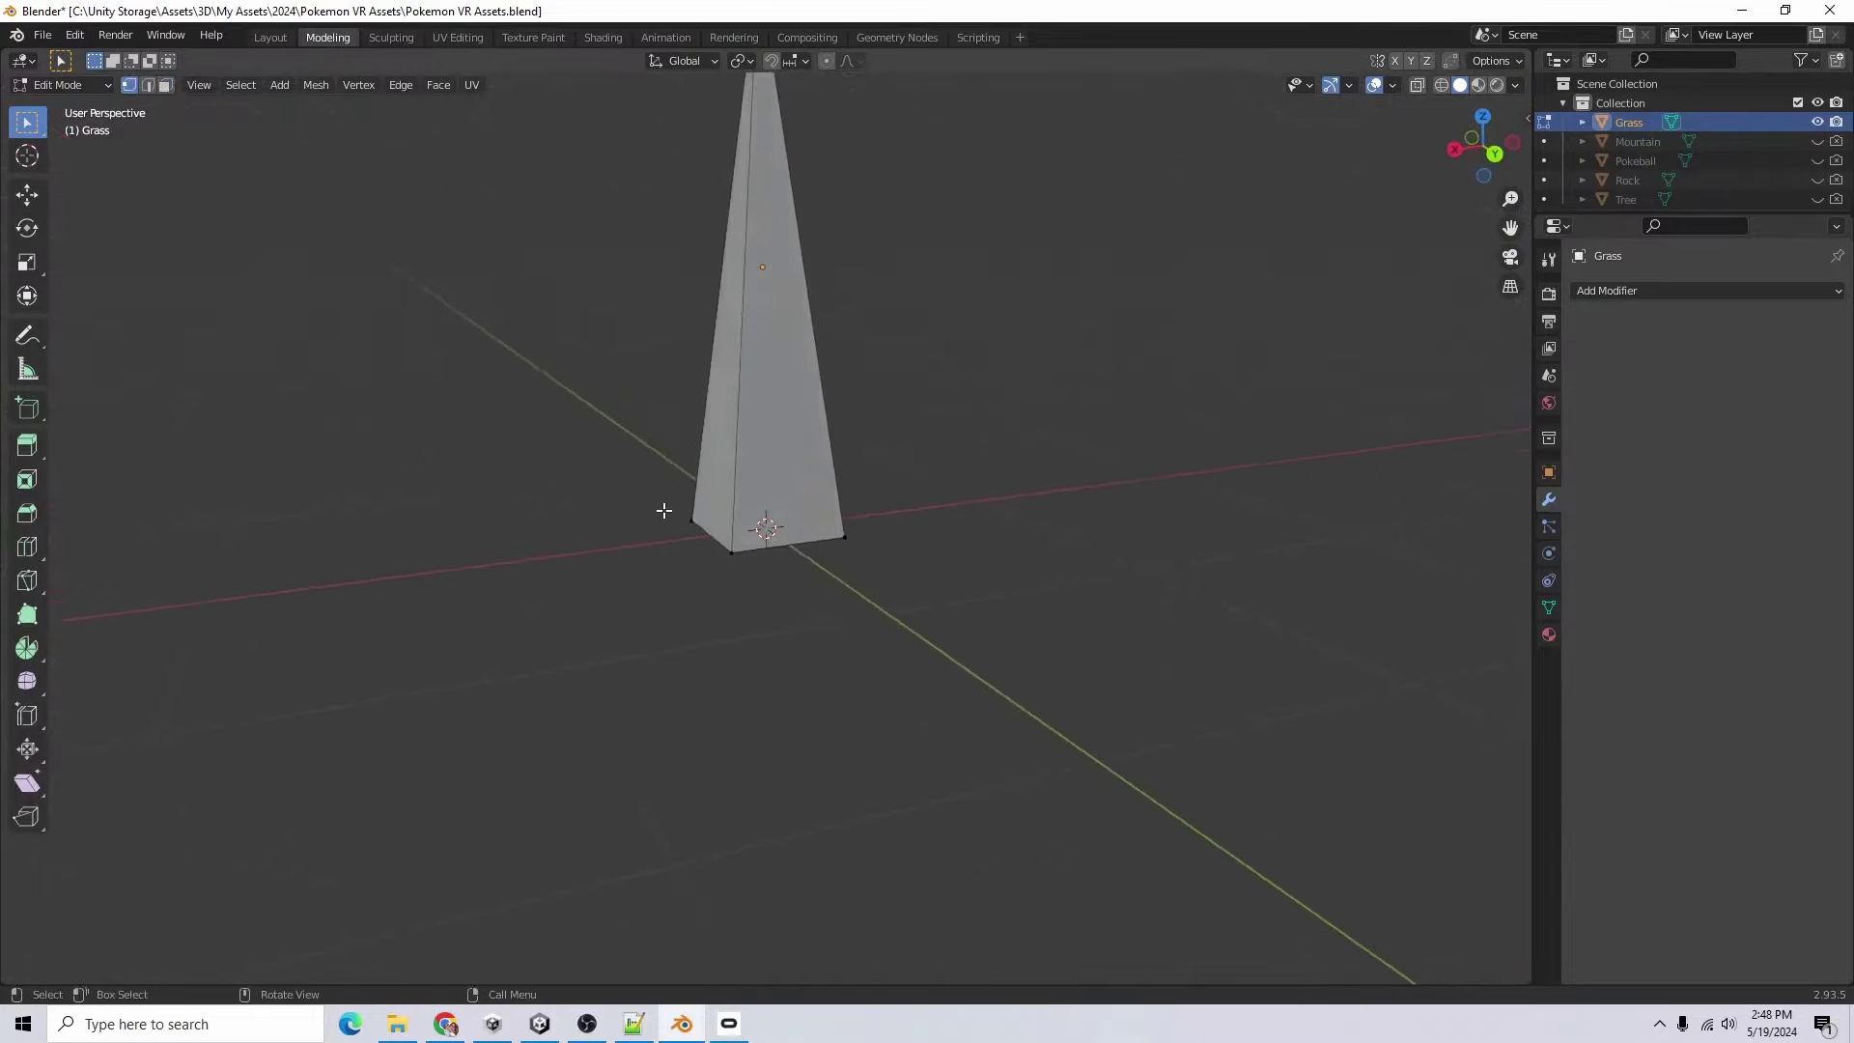
{"action": "scroll", "coordinate": [663, 510], "scroll_direction": "down", "scroll_amount": 3}
{"action": "middle_click_drag", "start_coordinate": [662, 509], "coordinate": [1524, 331]}
{"action": "key", "text": "ctrl+s"}
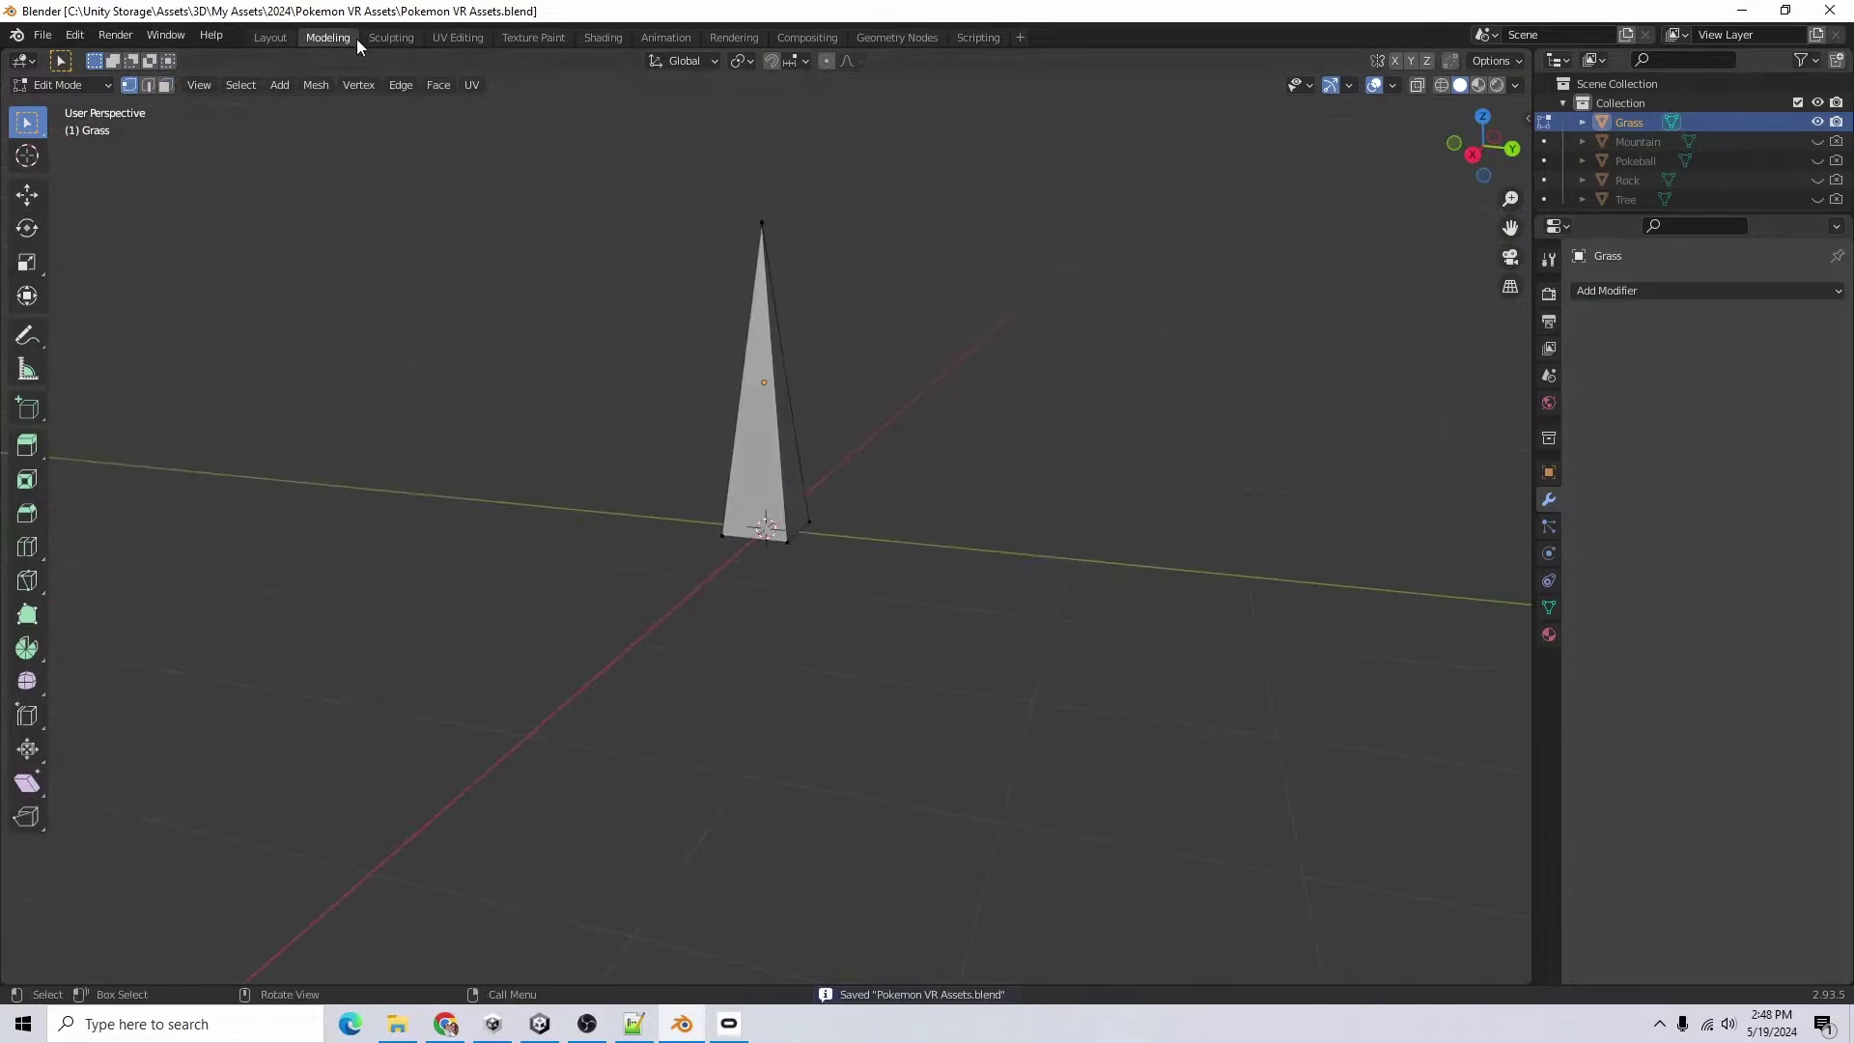
- Assign the existing Shared Mat material to the Grass mesh
{"action": "left_click", "coordinate": [1549, 636]}
{"action": "left_click", "coordinate": [1583, 396]}
{"action": "left_click", "coordinate": [1641, 418]}
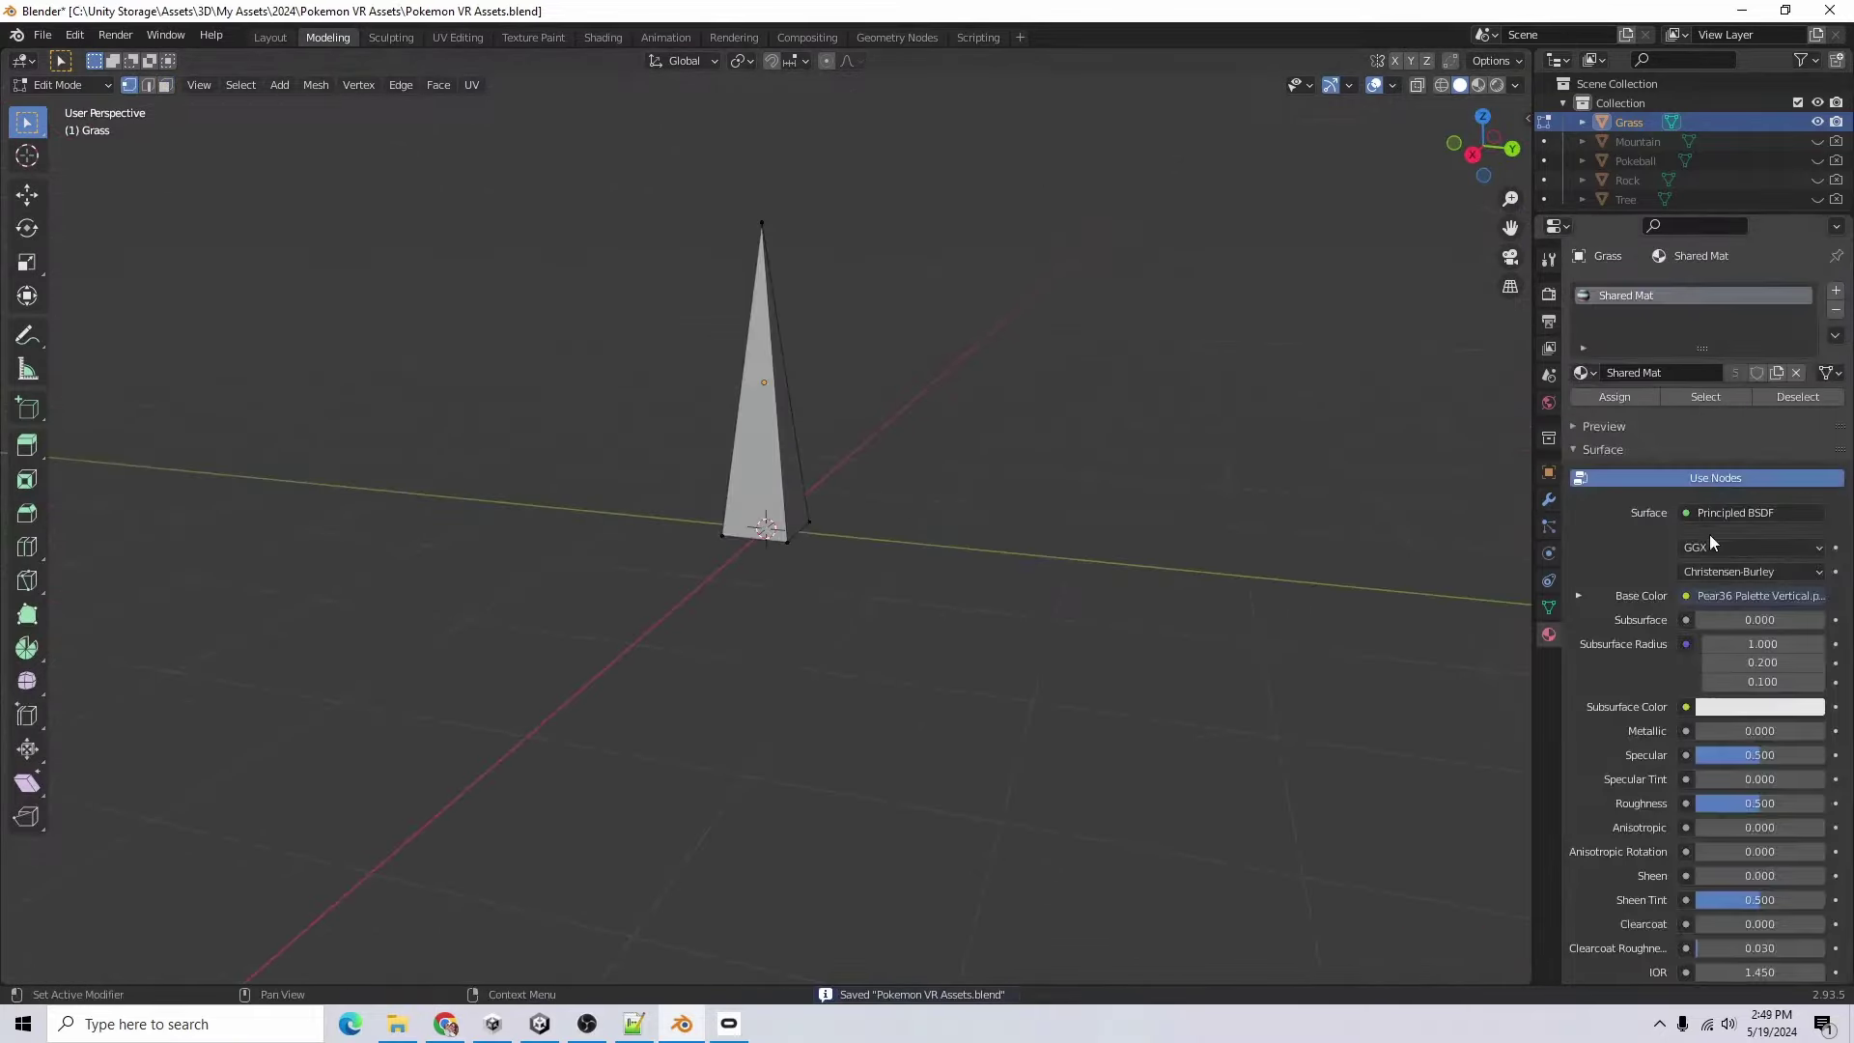
- Open the UV Editing workspace, select all faces of the Grass blade and scale their UVs to 0 on the palette texture
{"action": "left_click", "coordinate": [456, 36]}
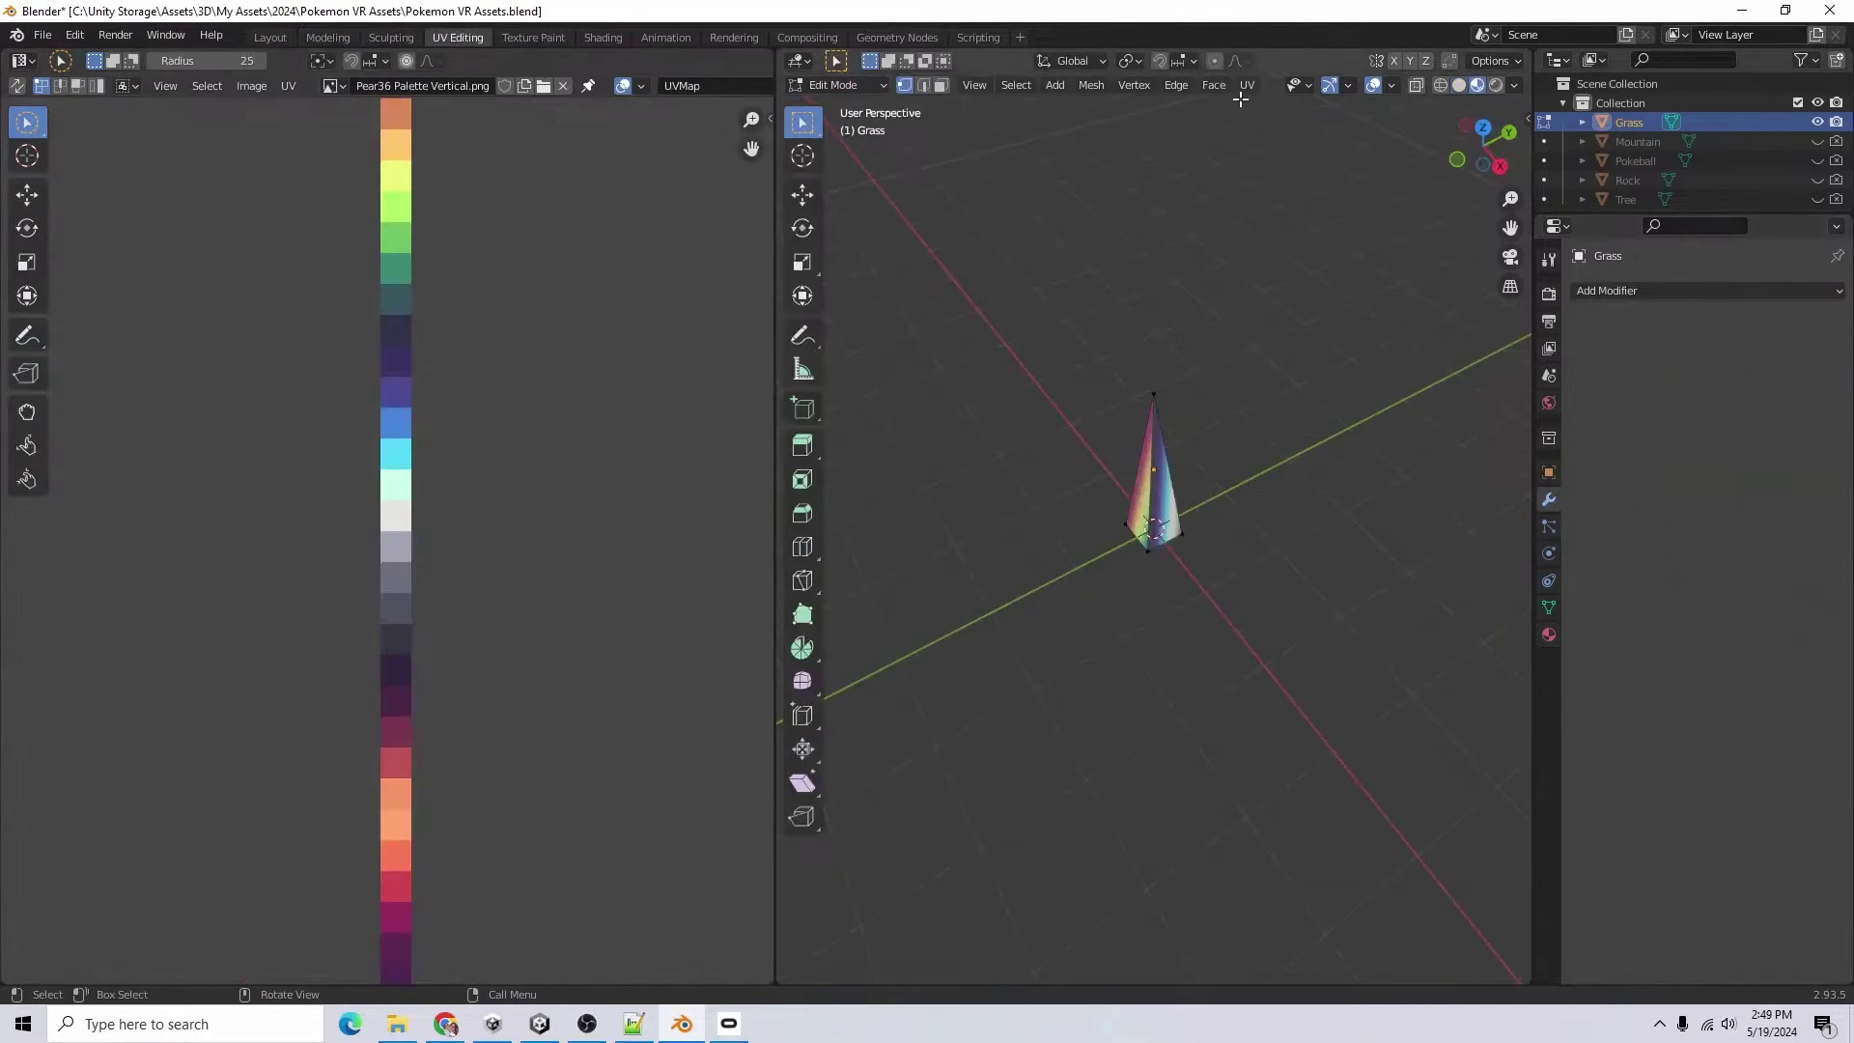
{"action": "middle_click_drag", "start_coordinate": [1178, 537], "coordinate": [1145, 502]}
{"action": "key", "text": "3"}
{"action": "key", "text": "a"}
{"action": "scroll", "coordinate": [670, 447], "scroll_direction": "down", "scroll_amount": 3}
{"action": "key", "text": "s"}
{"action": "key", "text": "0"}
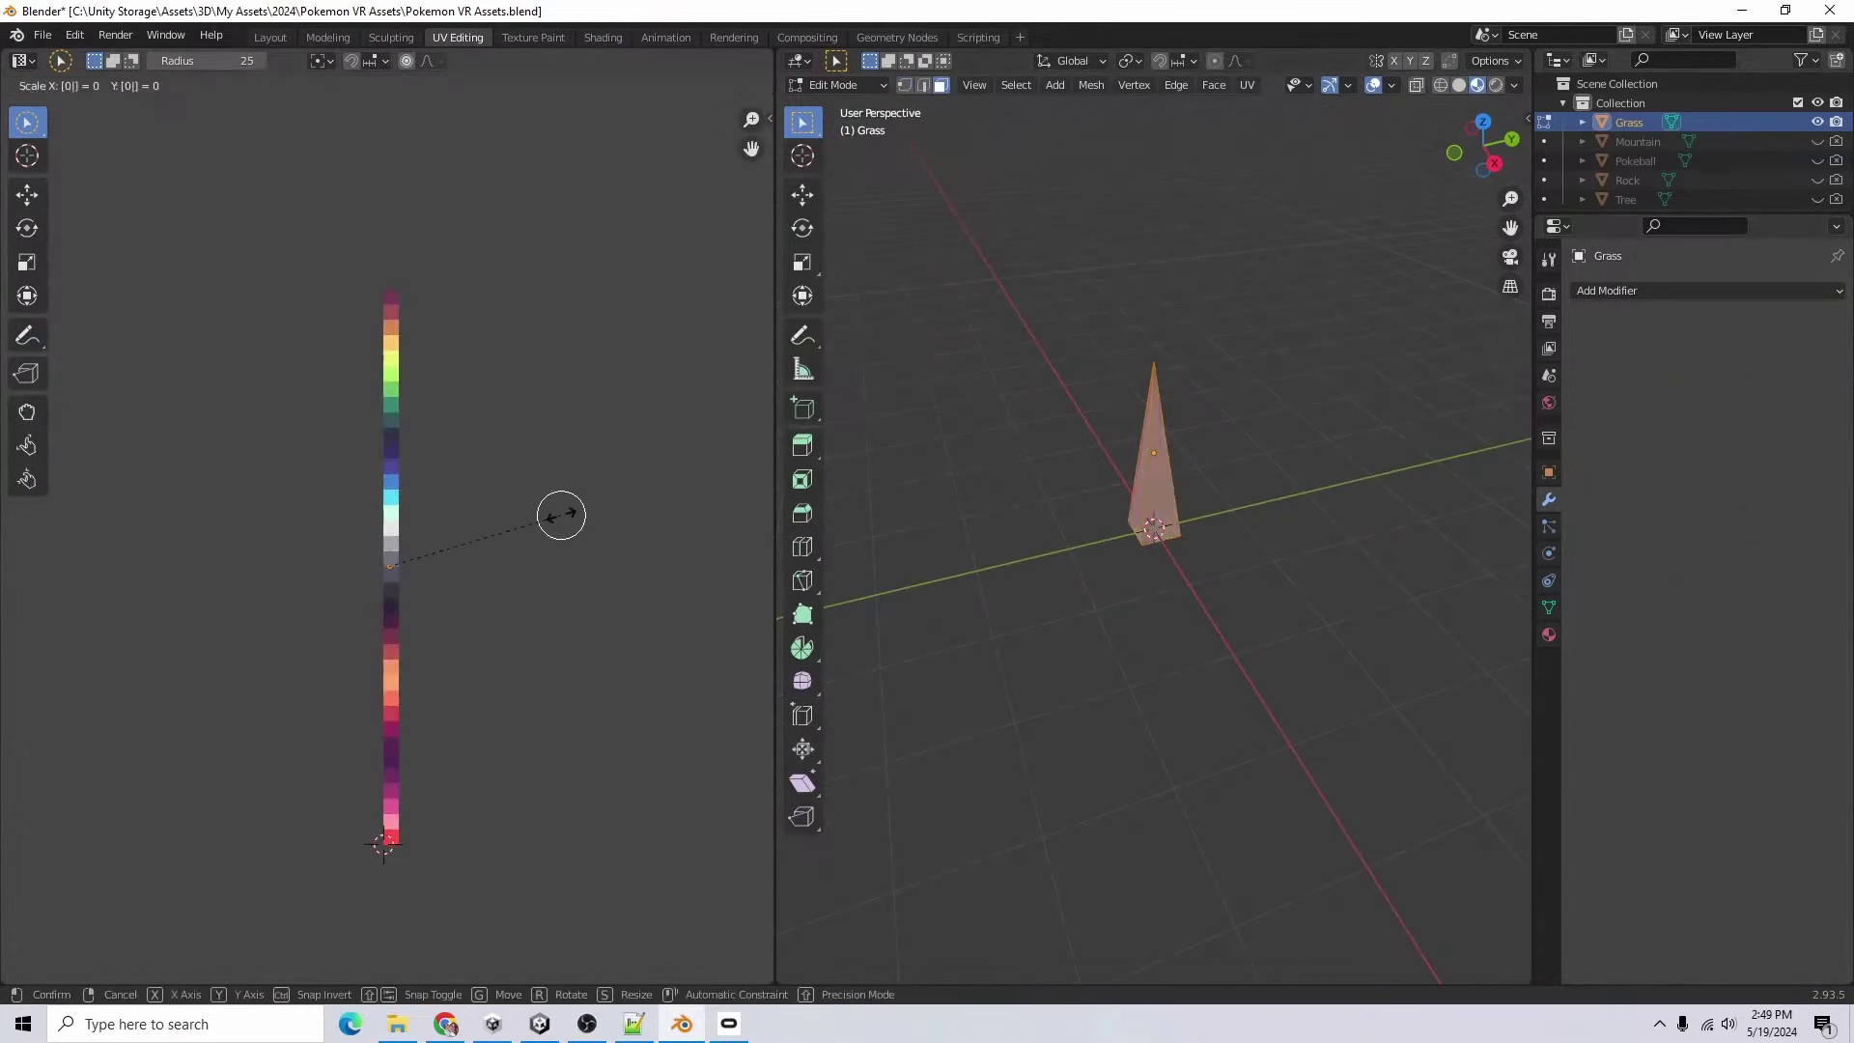
- Collapse the grass blade's UVs to a single point and move them onto the green swatch of the palette
{"action": "key", "text": "Return"}
{"action": "key", "text": "m"}
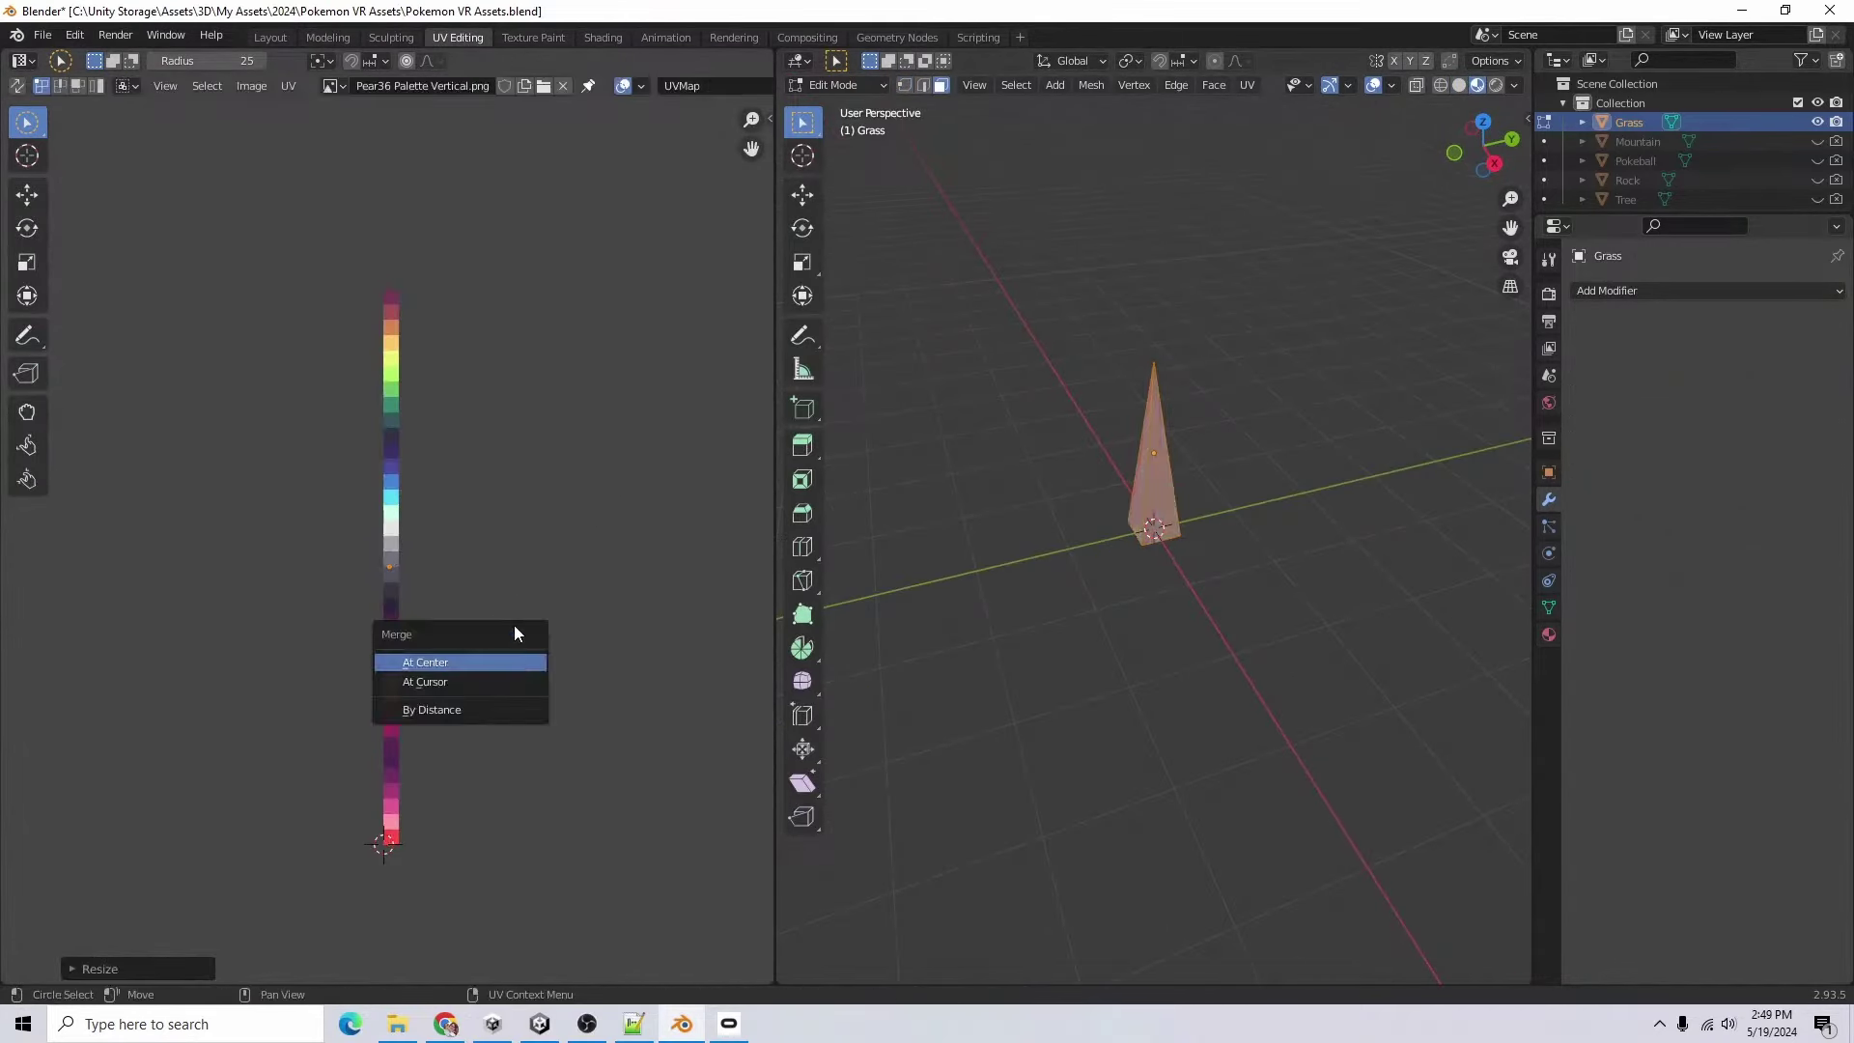
{"action": "key", "text": "g"}
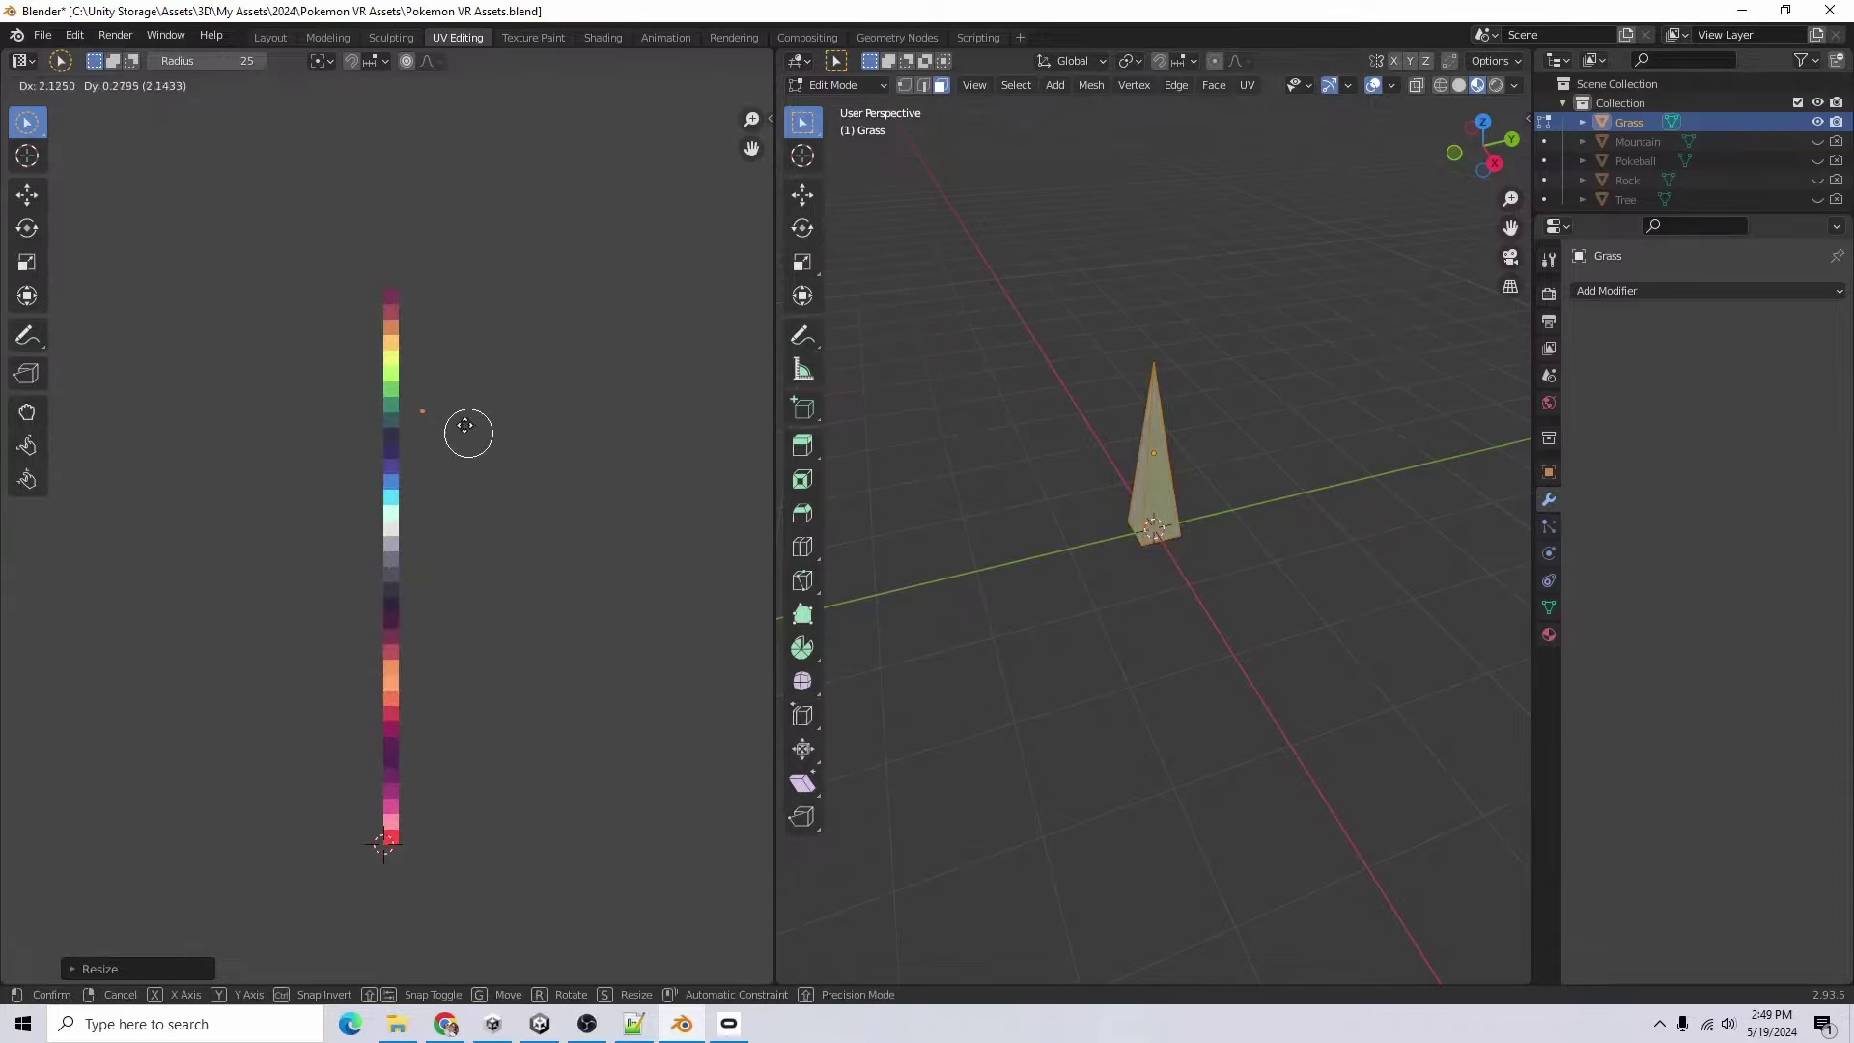
{"action": "left_click", "coordinate": [438, 414]}
{"action": "scroll", "coordinate": [1394, 641], "scroll_direction": "up", "scroll_amount": 5}
{"action": "left_click", "coordinate": [1373, 631]}
{"action": "scroll", "coordinate": [1373, 632], "scroll_direction": "down", "scroll_amount": 6}
{"action": "middle_click_drag", "start_coordinate": [1180, 537], "coordinate": [1132, 512]}
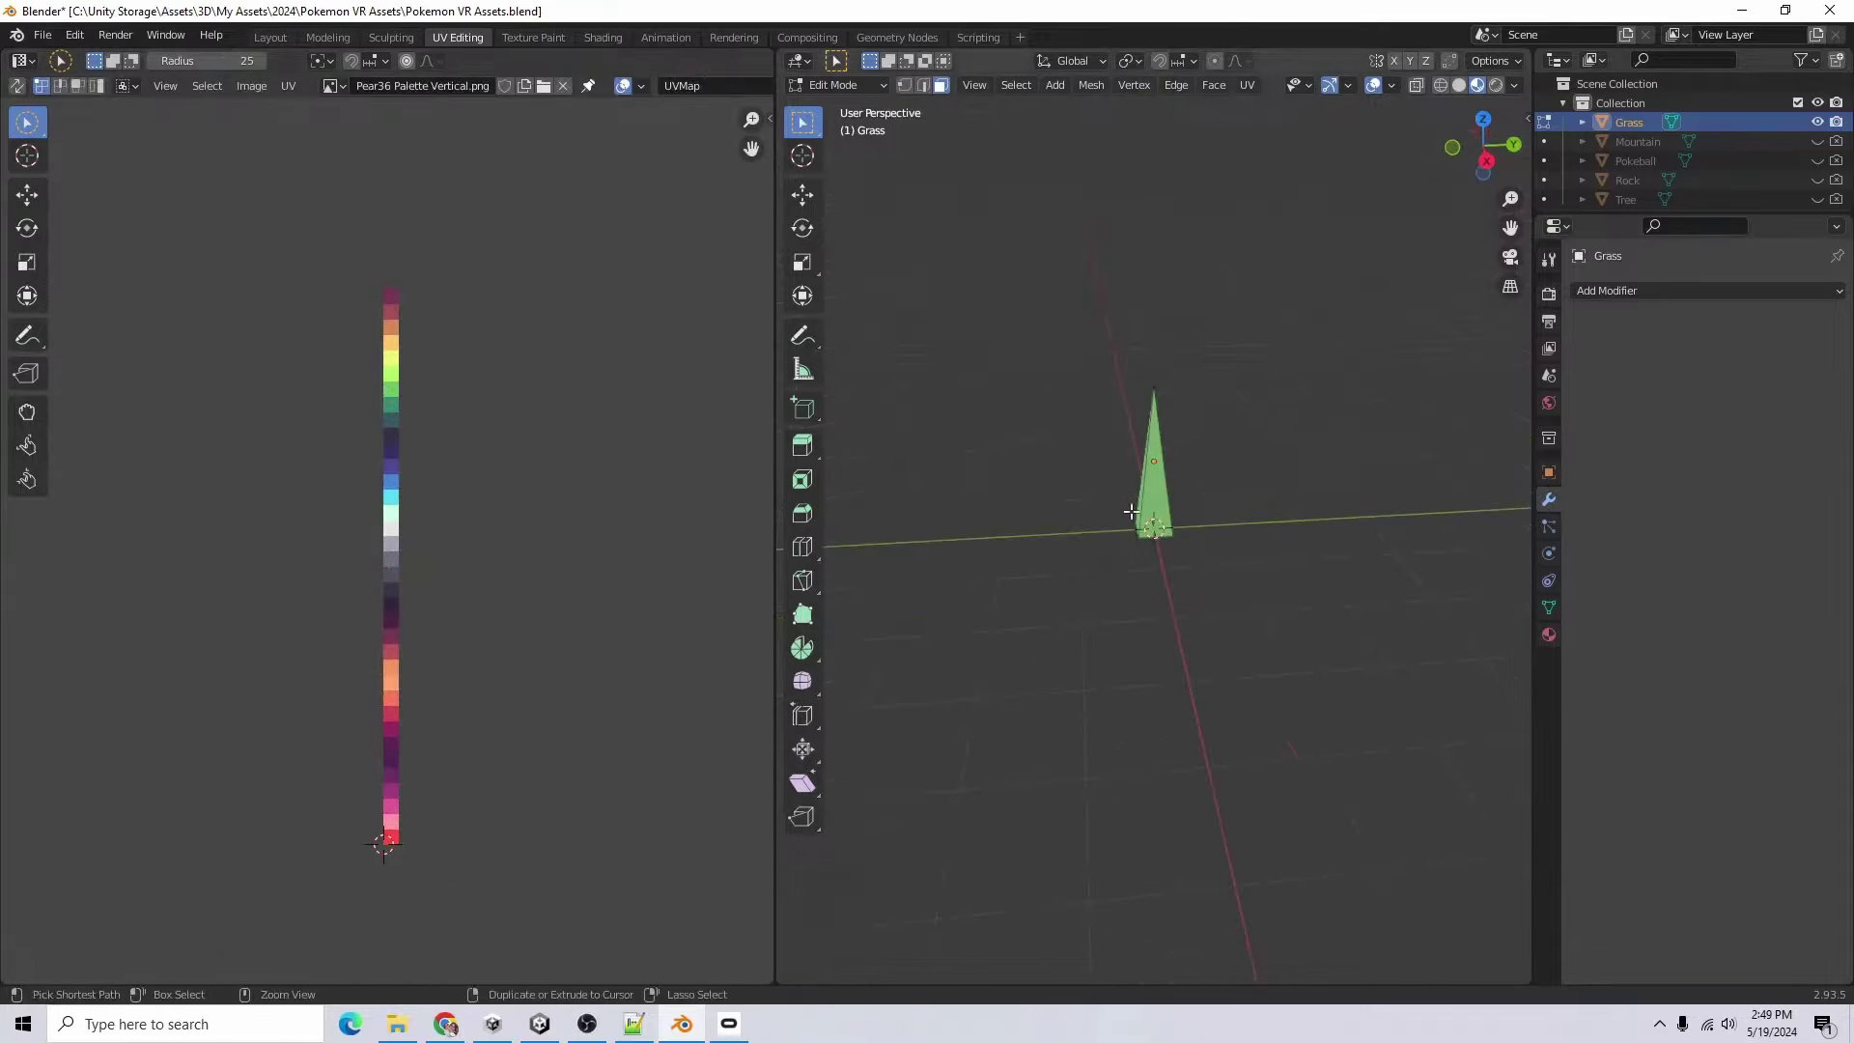
- Export the selected grass blade as an OBJ file named Grass into the Pokemon VR Assets folder
{"action": "left_click", "coordinate": [43, 35]}
{"action": "mouse_move", "coordinate": [145, 319]}
{"action": "left_click", "coordinate": [373, 504]}
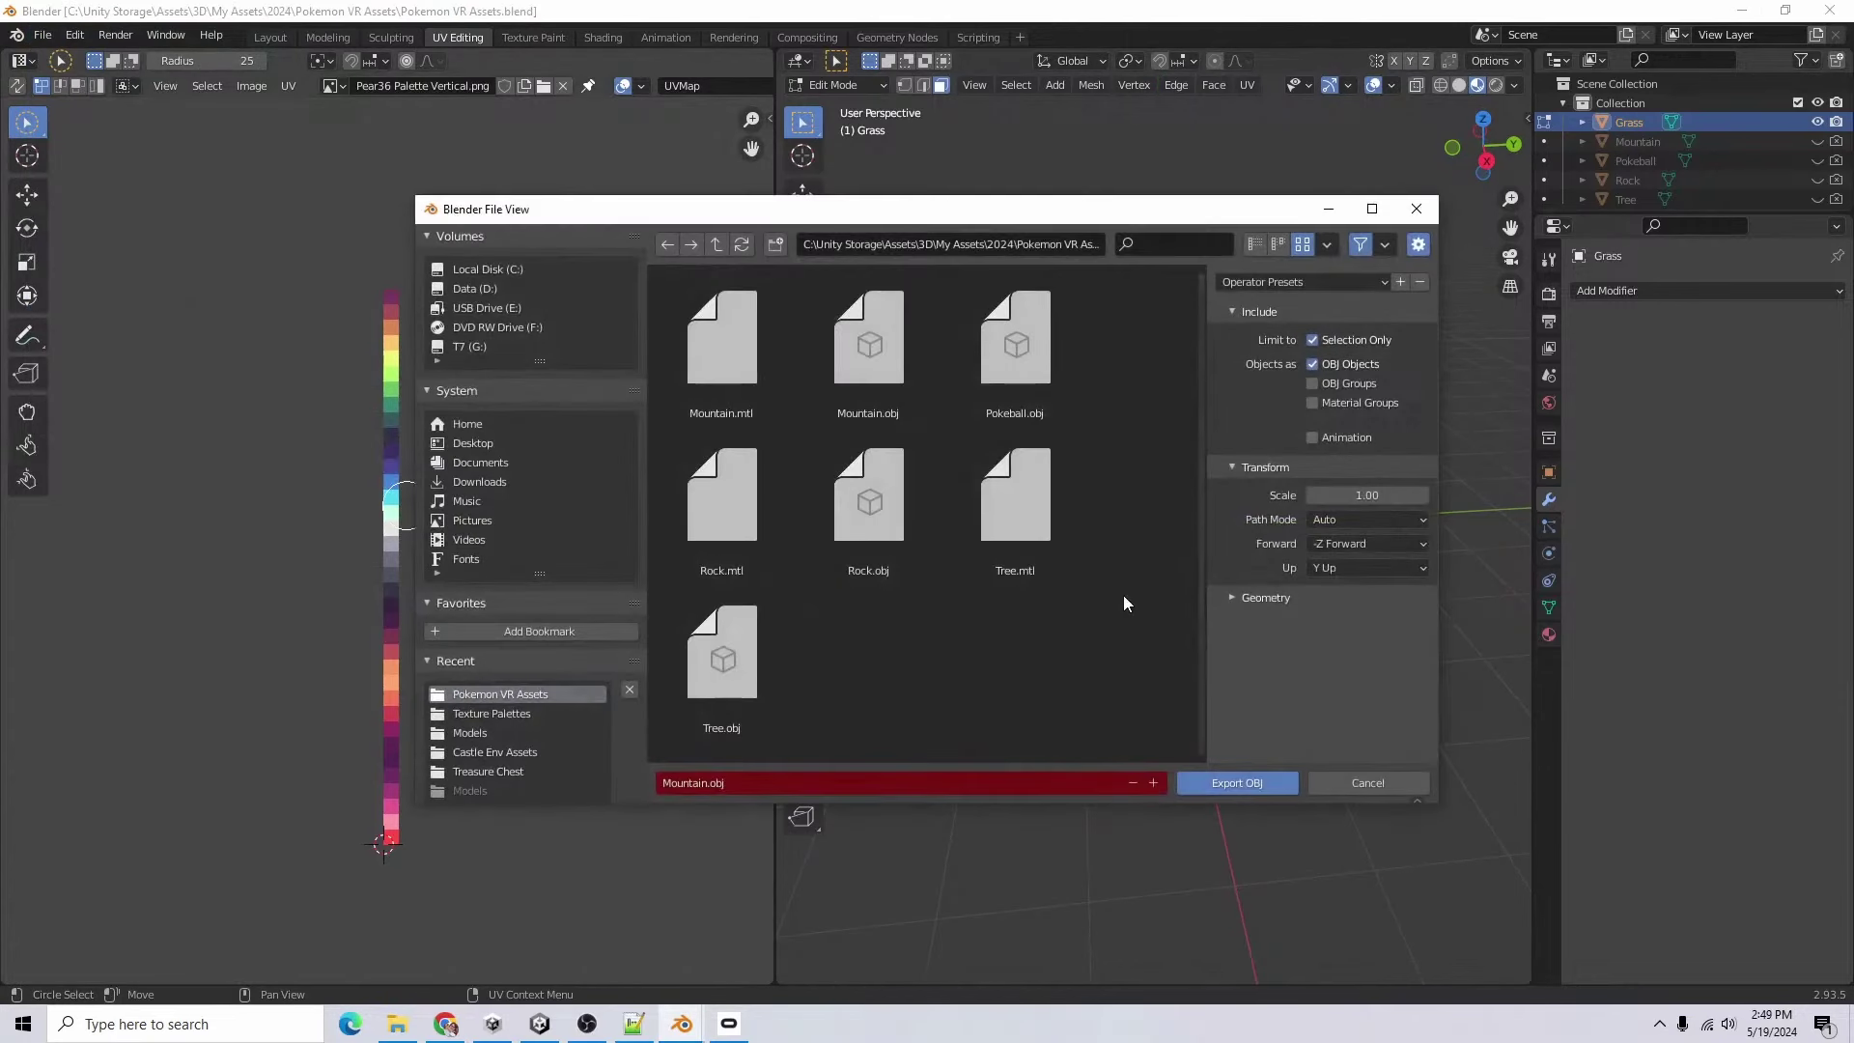
{"action": "left_click", "coordinate": [893, 783]}
{"action": "type", "text": "Gr"}
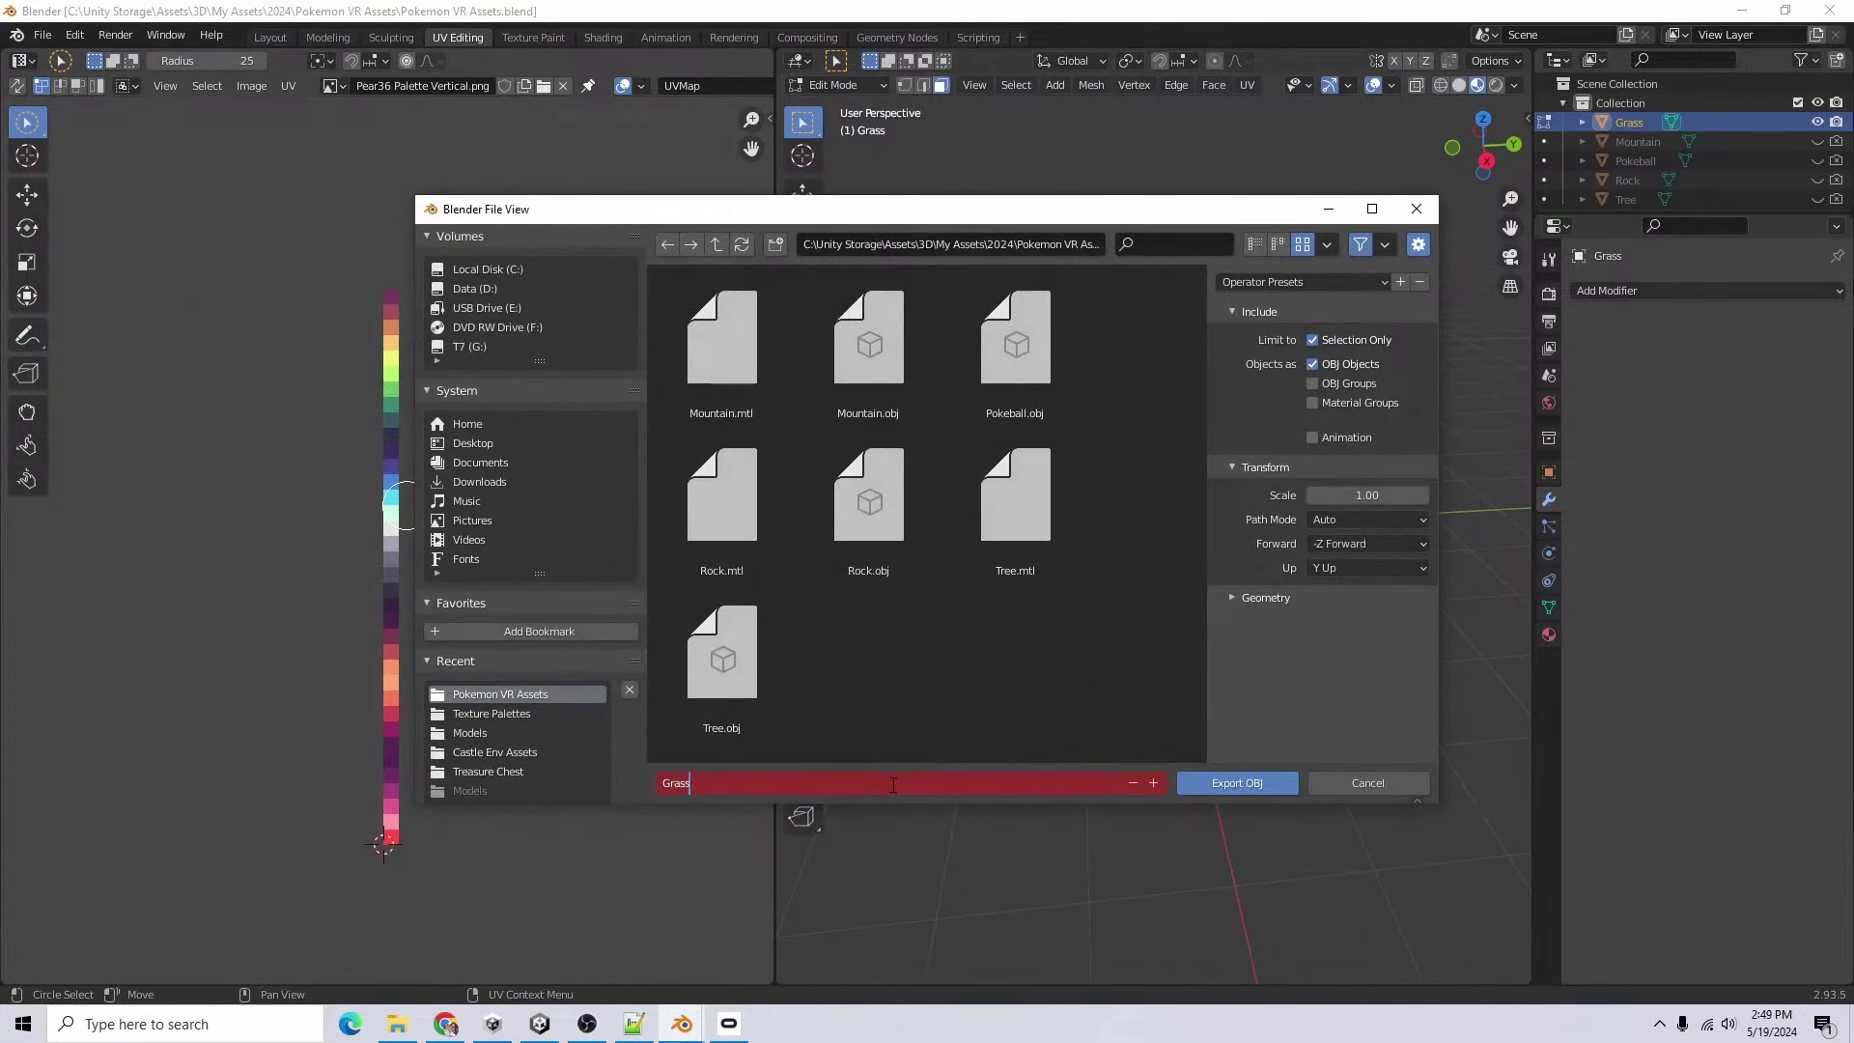
{"action": "type", "text": "ass"}
{"action": "key", "text": "Return"}
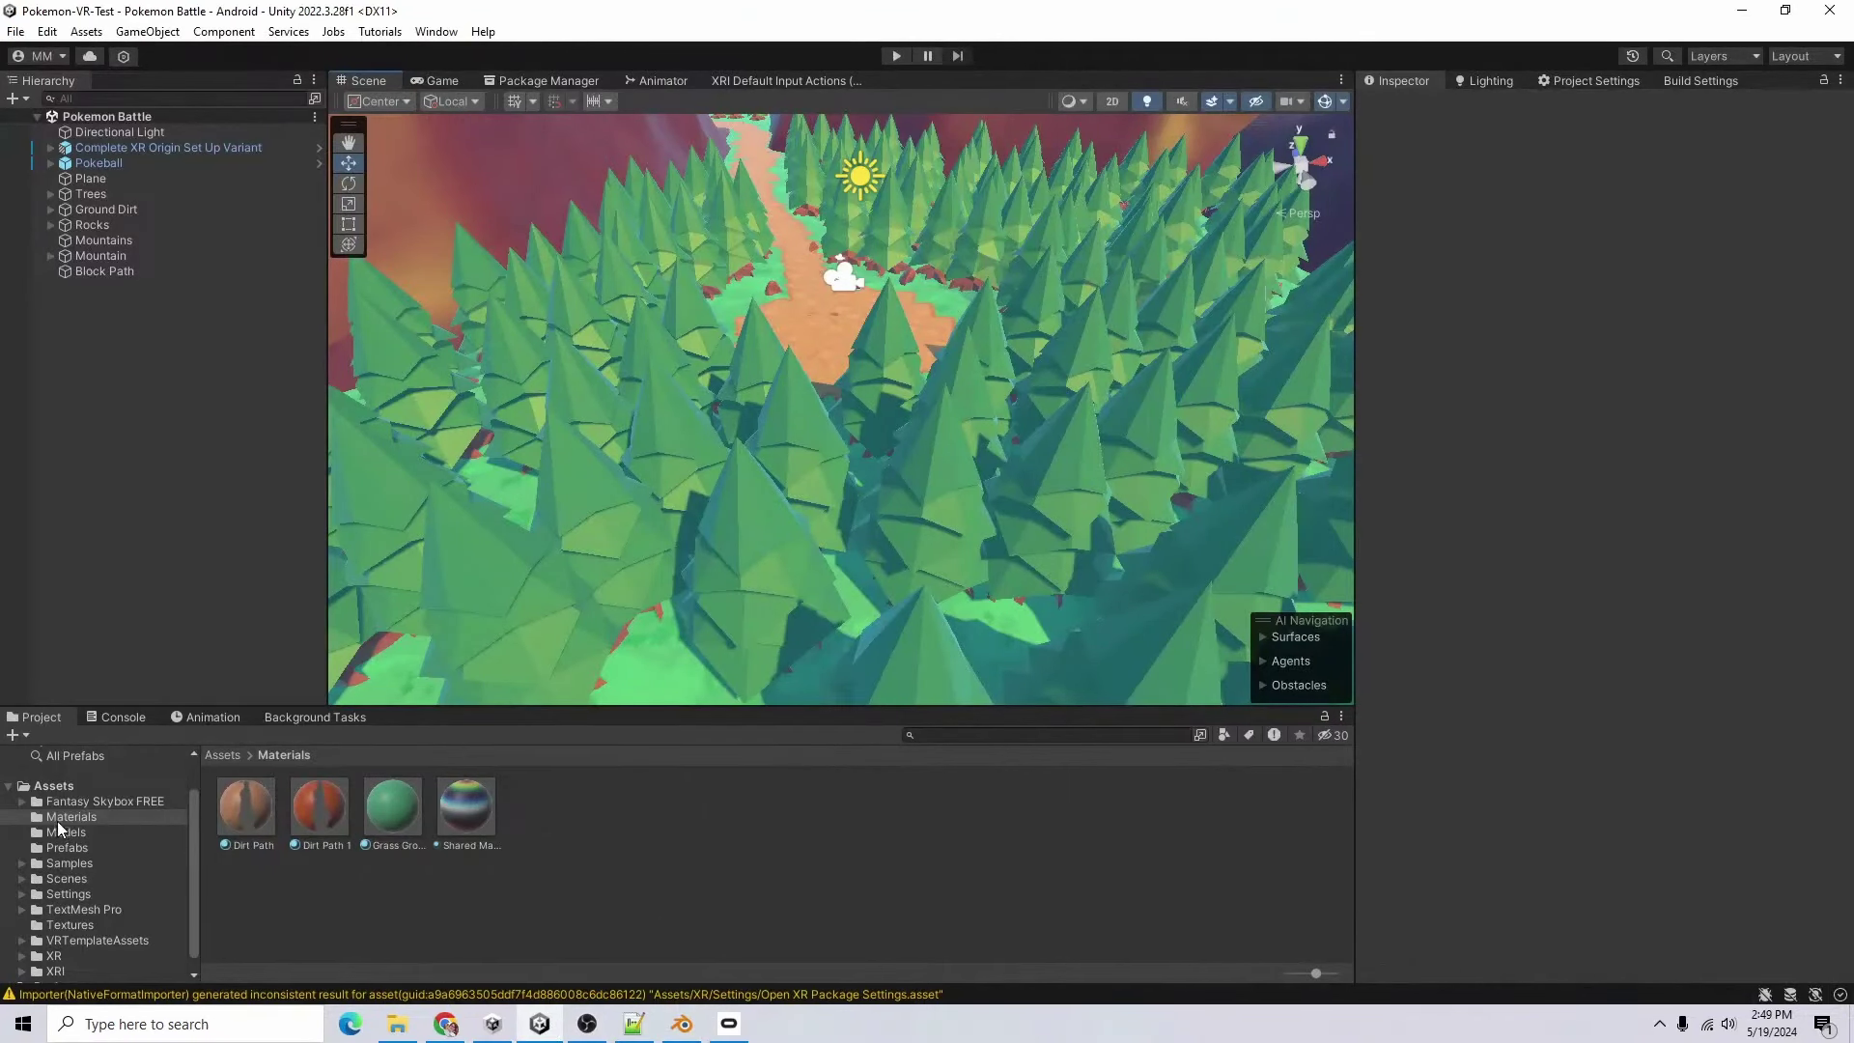
- In Unity, place the Grass model from the Models folder into the scene and unpack its prefab completely
{"action": "left_click", "coordinate": [66, 831]}
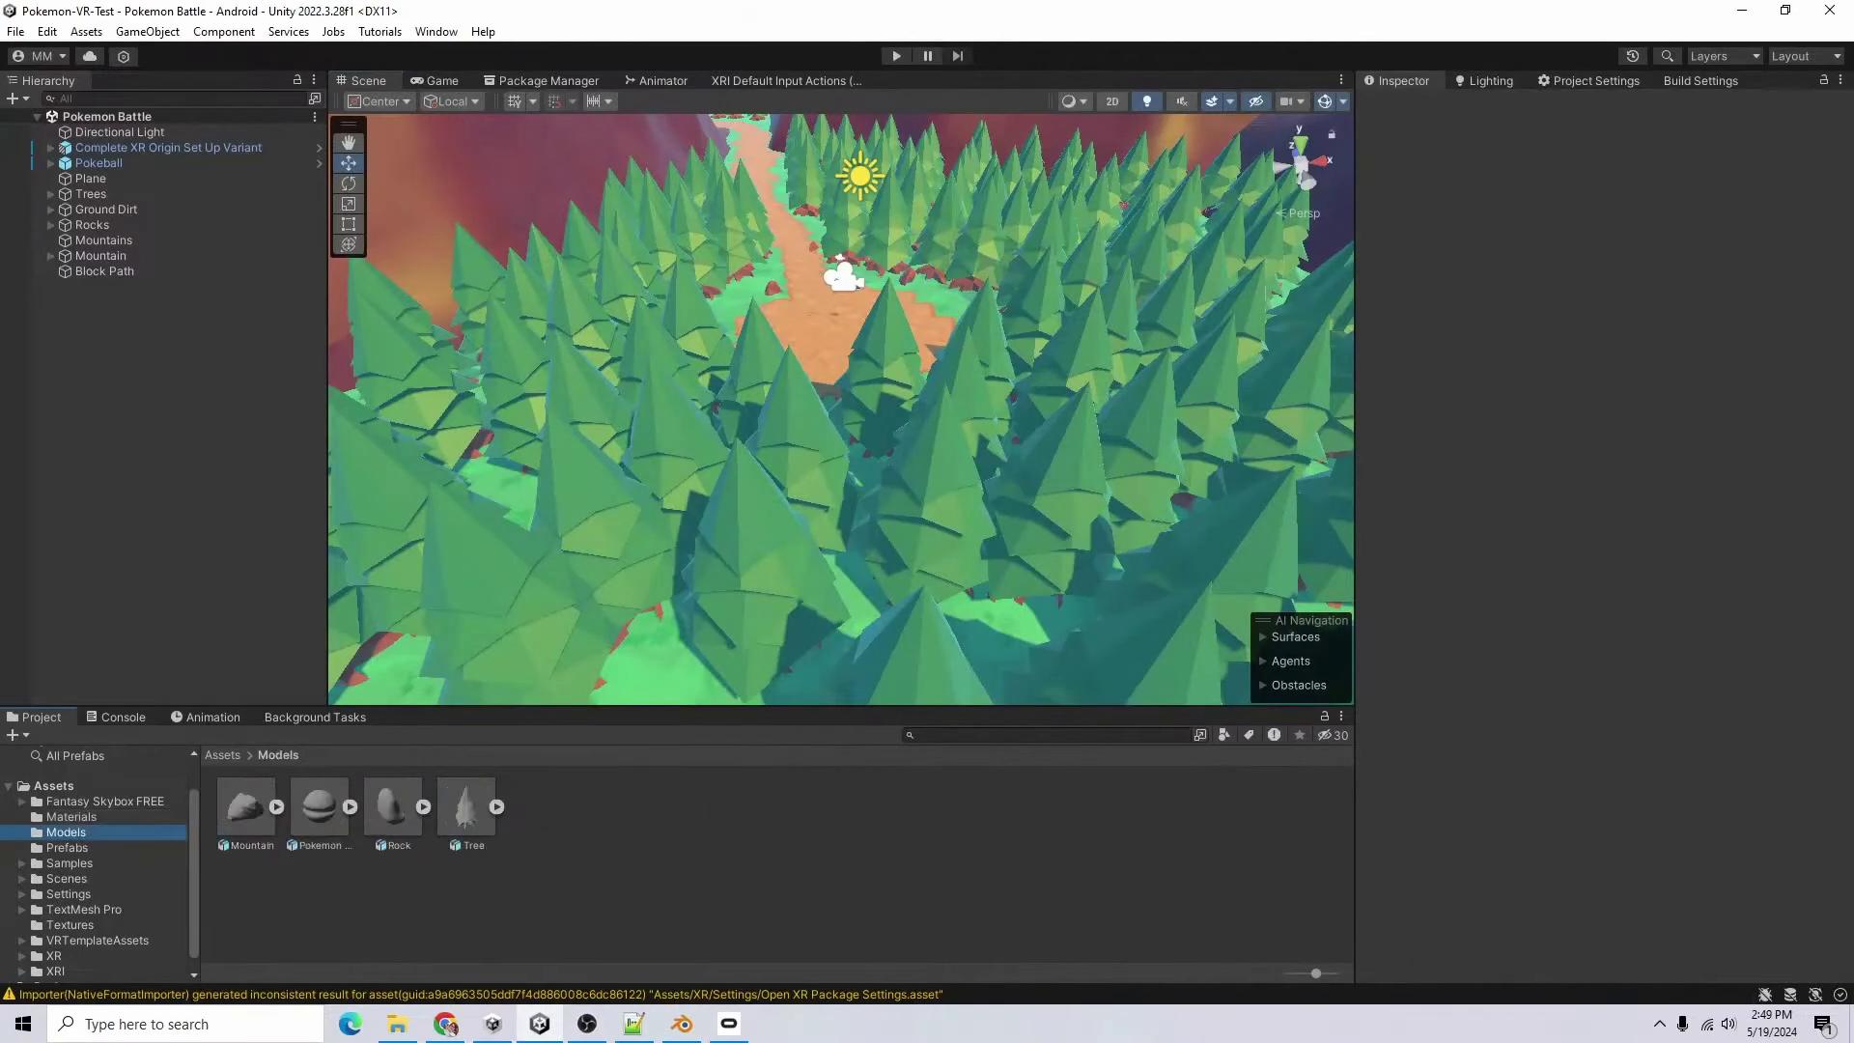
{"action": "left_click_drag", "start_coordinate": [247, 819], "coordinate": [867, 538]}
{"action": "key", "text": "f"}
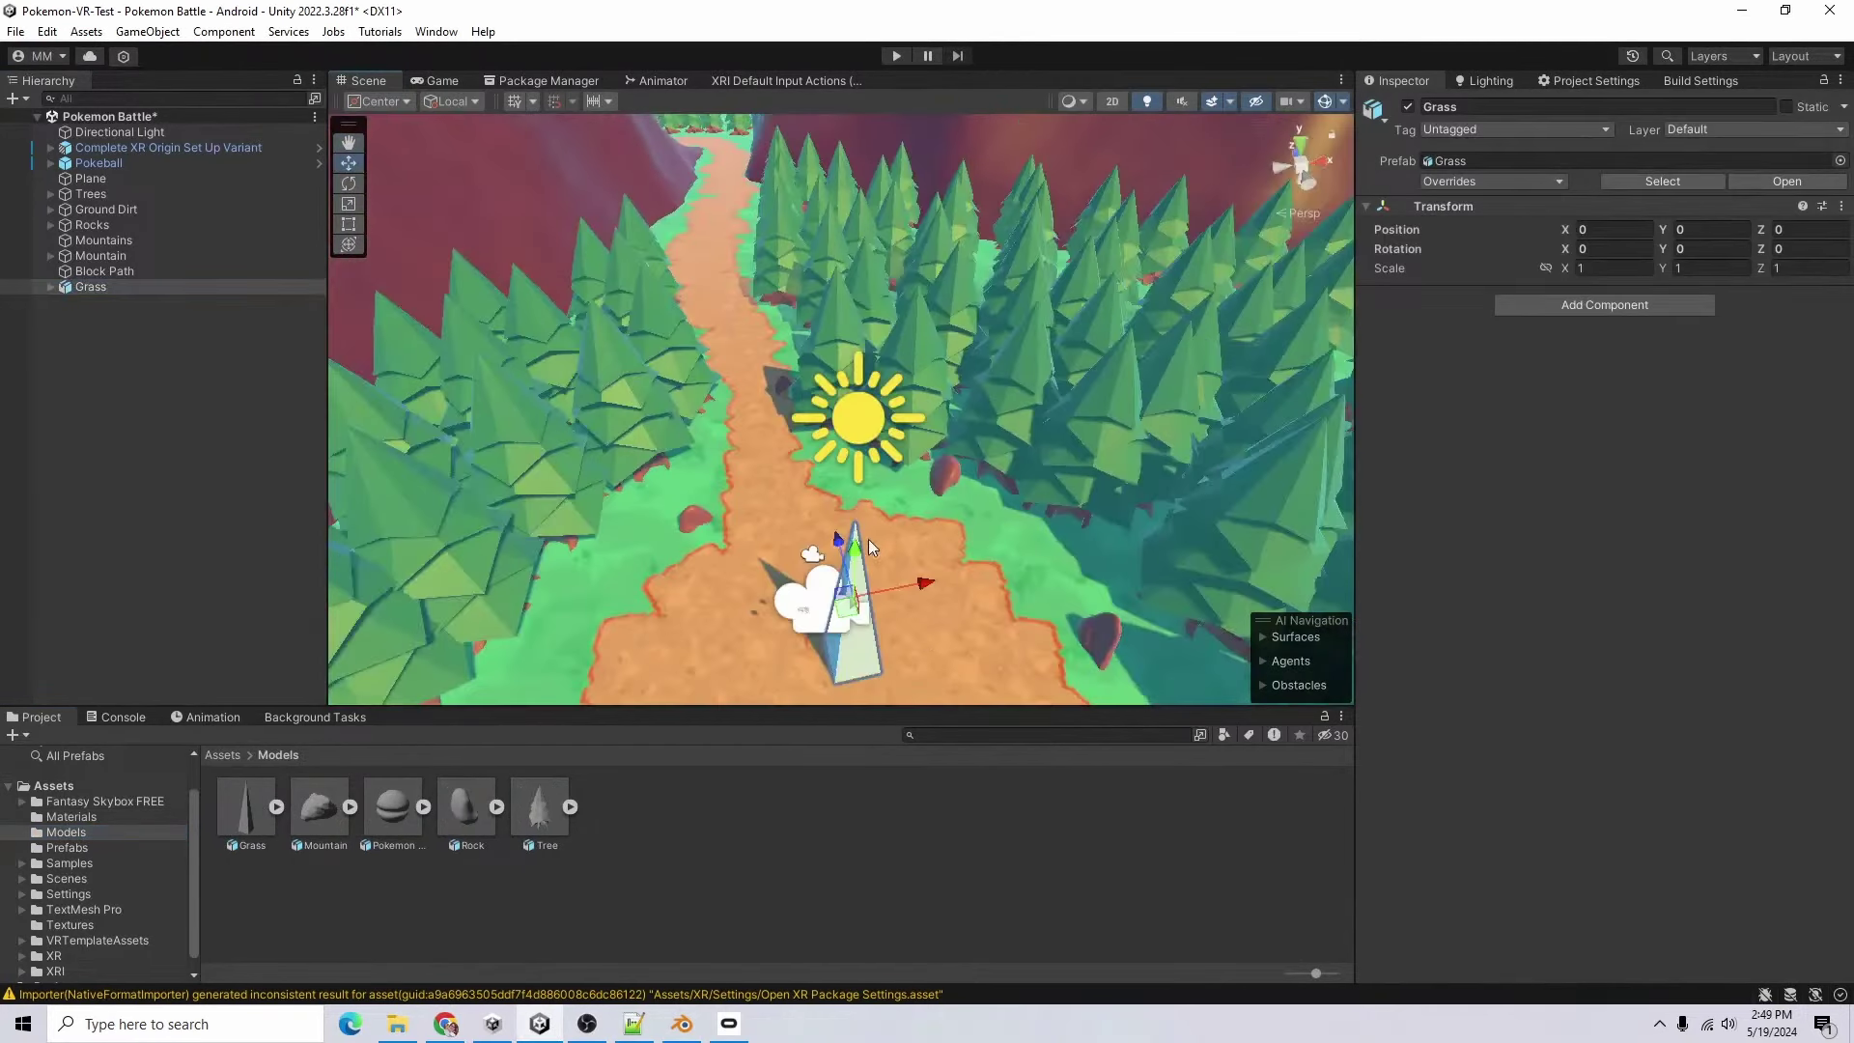
{"action": "right_click", "coordinate": [99, 293]}
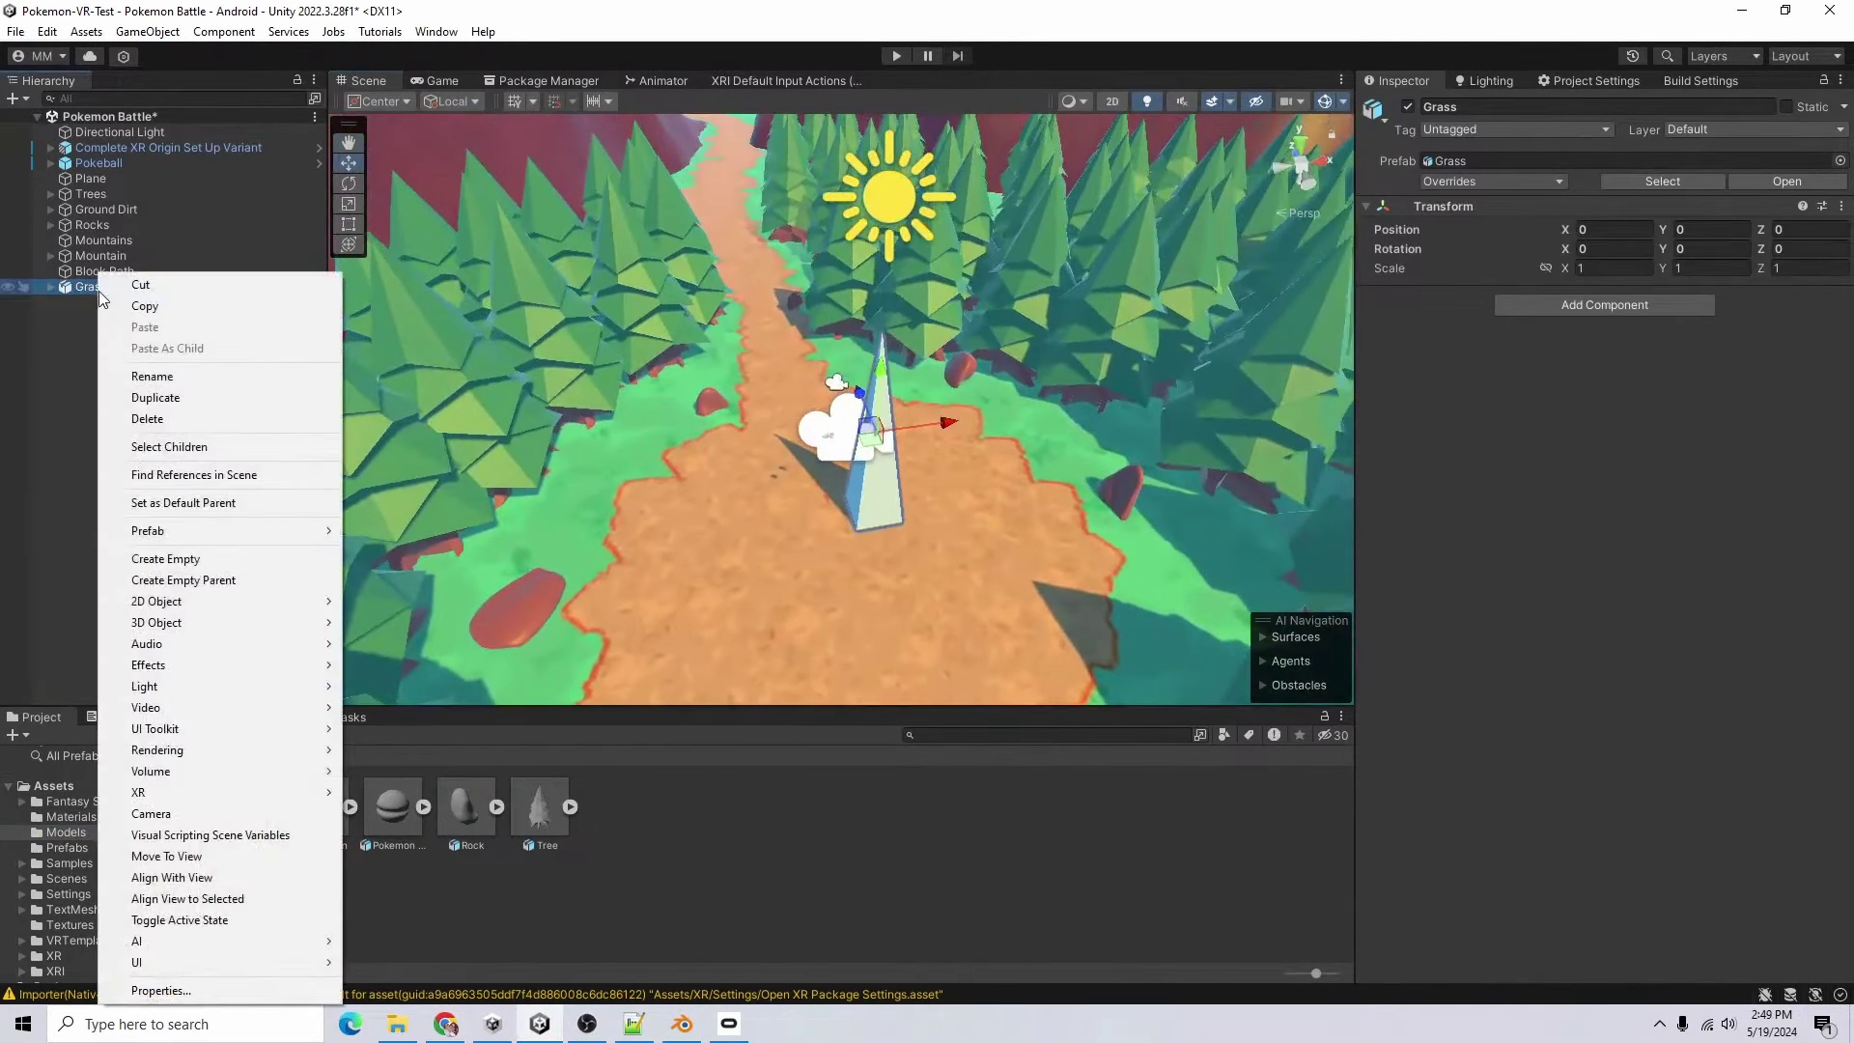
{"action": "mouse_move", "coordinate": [279, 546]}
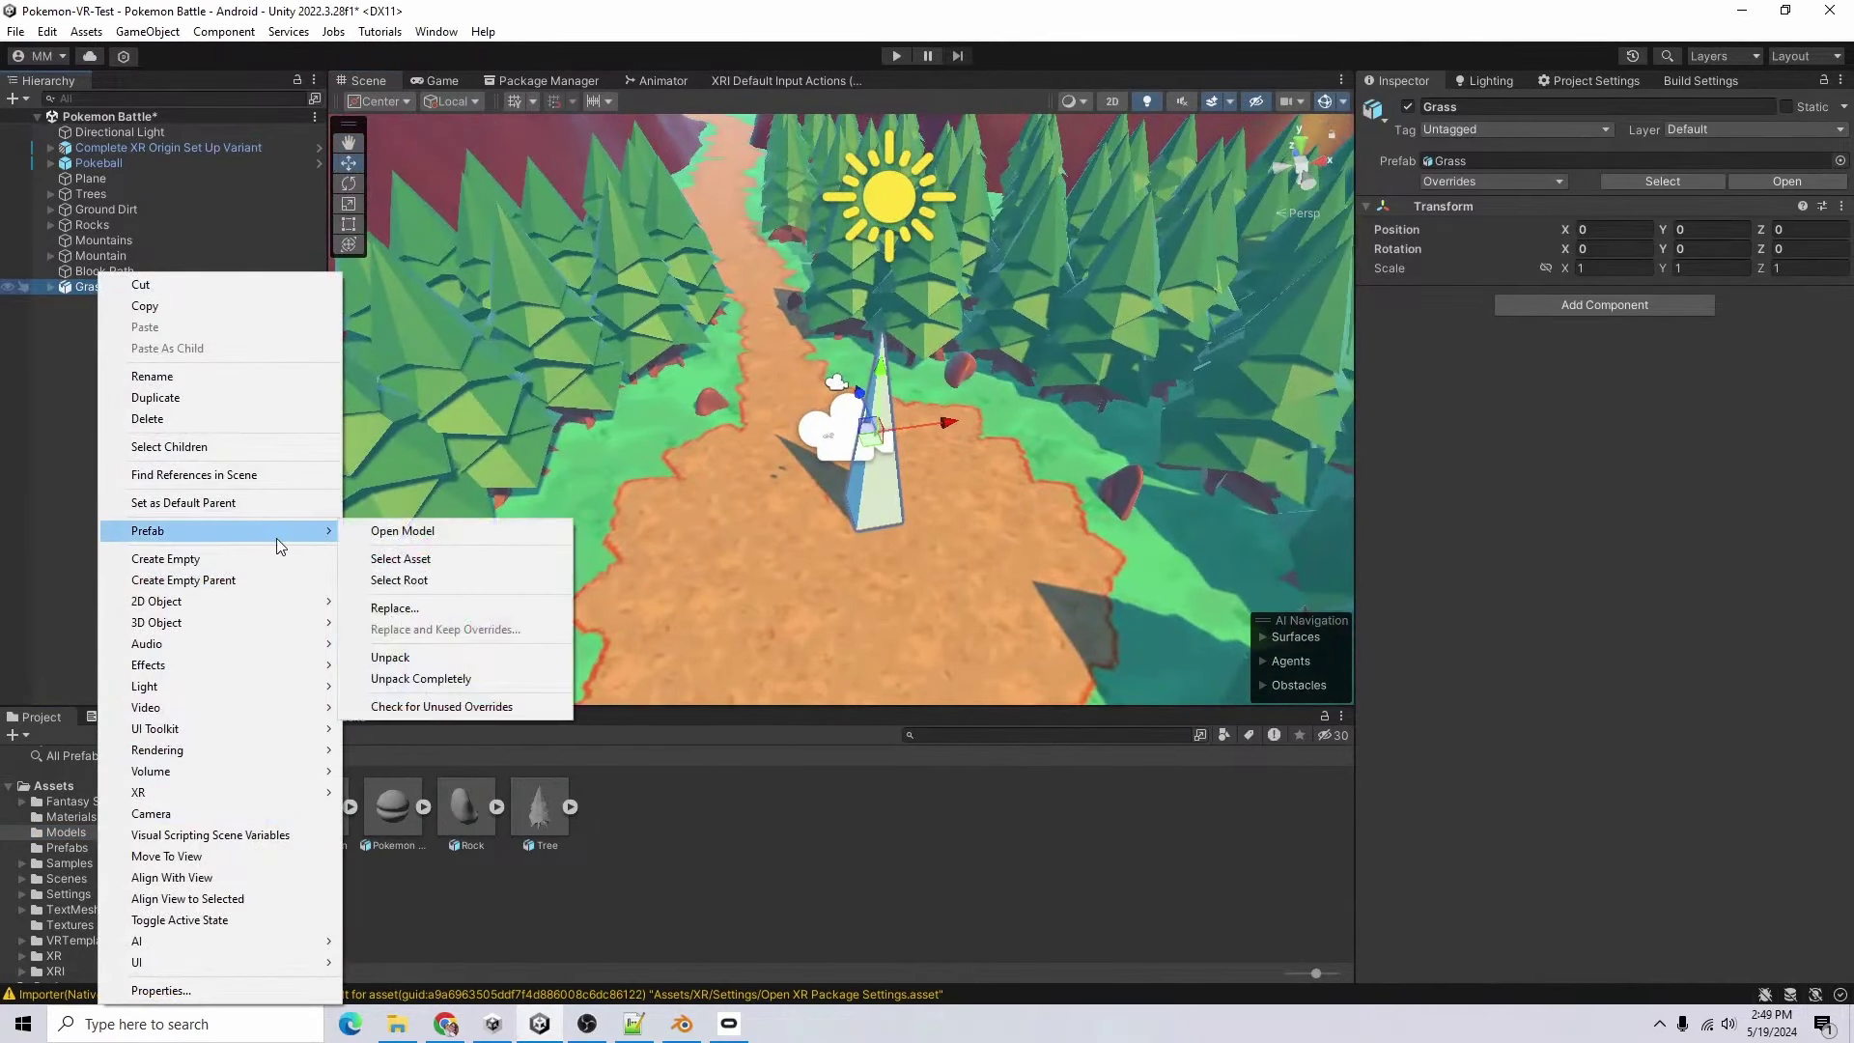
{"action": "left_click", "coordinate": [473, 677]}
- Set the scale of the default mesh inside Grass to 0.1
{"action": "left_click", "coordinate": [1618, 219]}
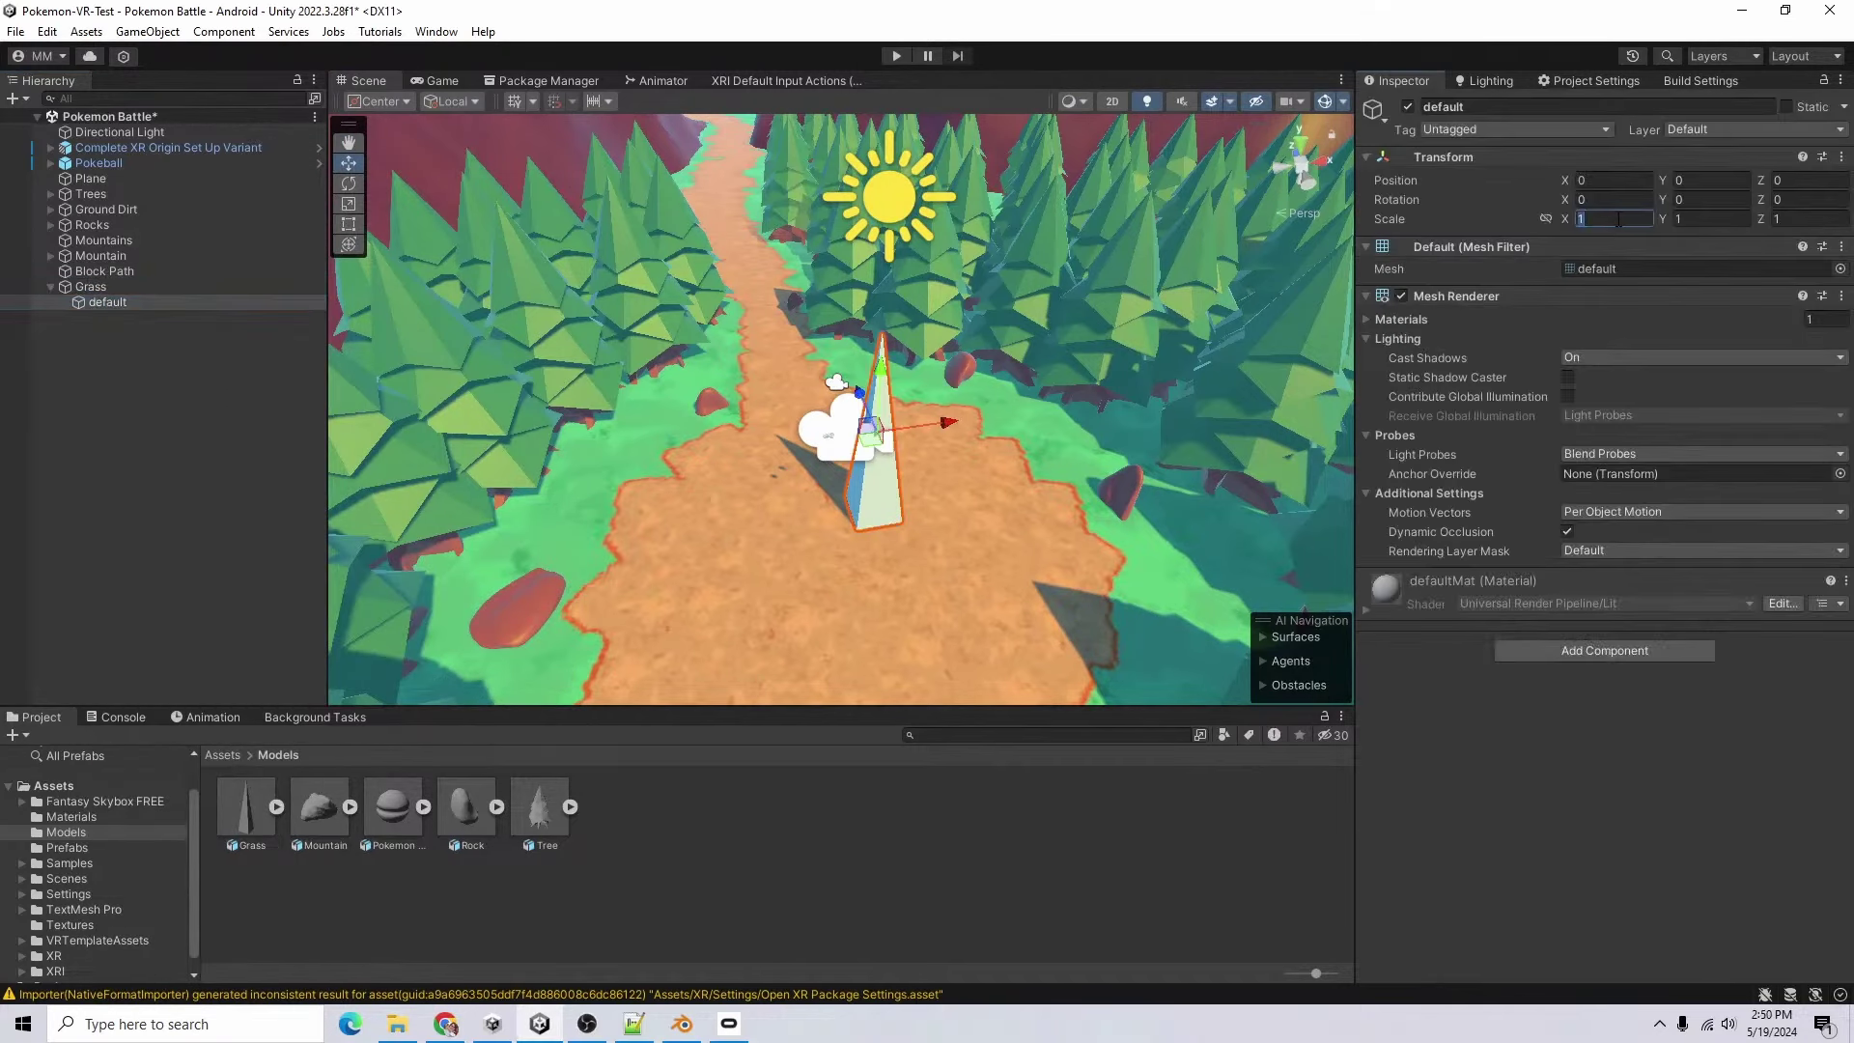
{"action": "type", "text": ".1"}
{"action": "key", "text": "Tab"}
{"action": "key", "text": "Tab"}
{"action": "type", "text": ".1"}
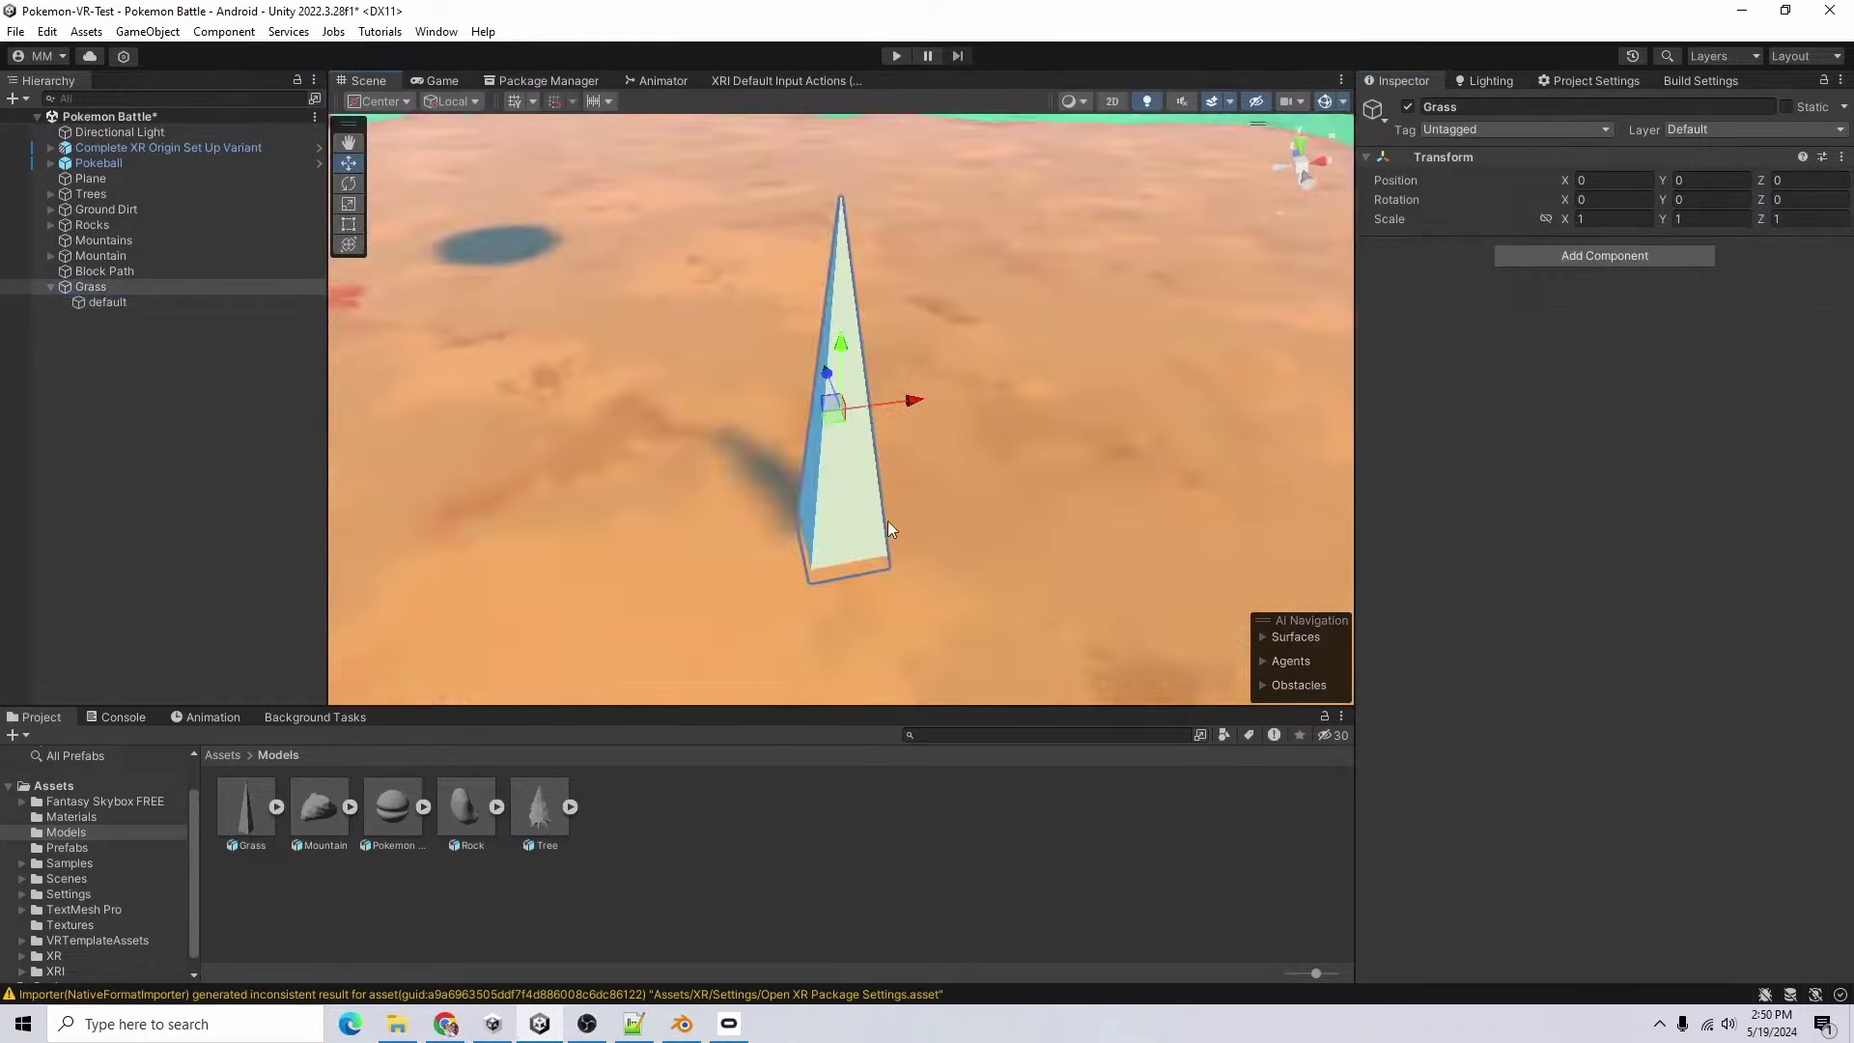
- Apply the shared palette material from the Materials folder to the grass blade
{"action": "scroll", "coordinate": [888, 521], "scroll_direction": "down", "scroll_amount": 3}
{"action": "left_click", "coordinate": [70, 817]}
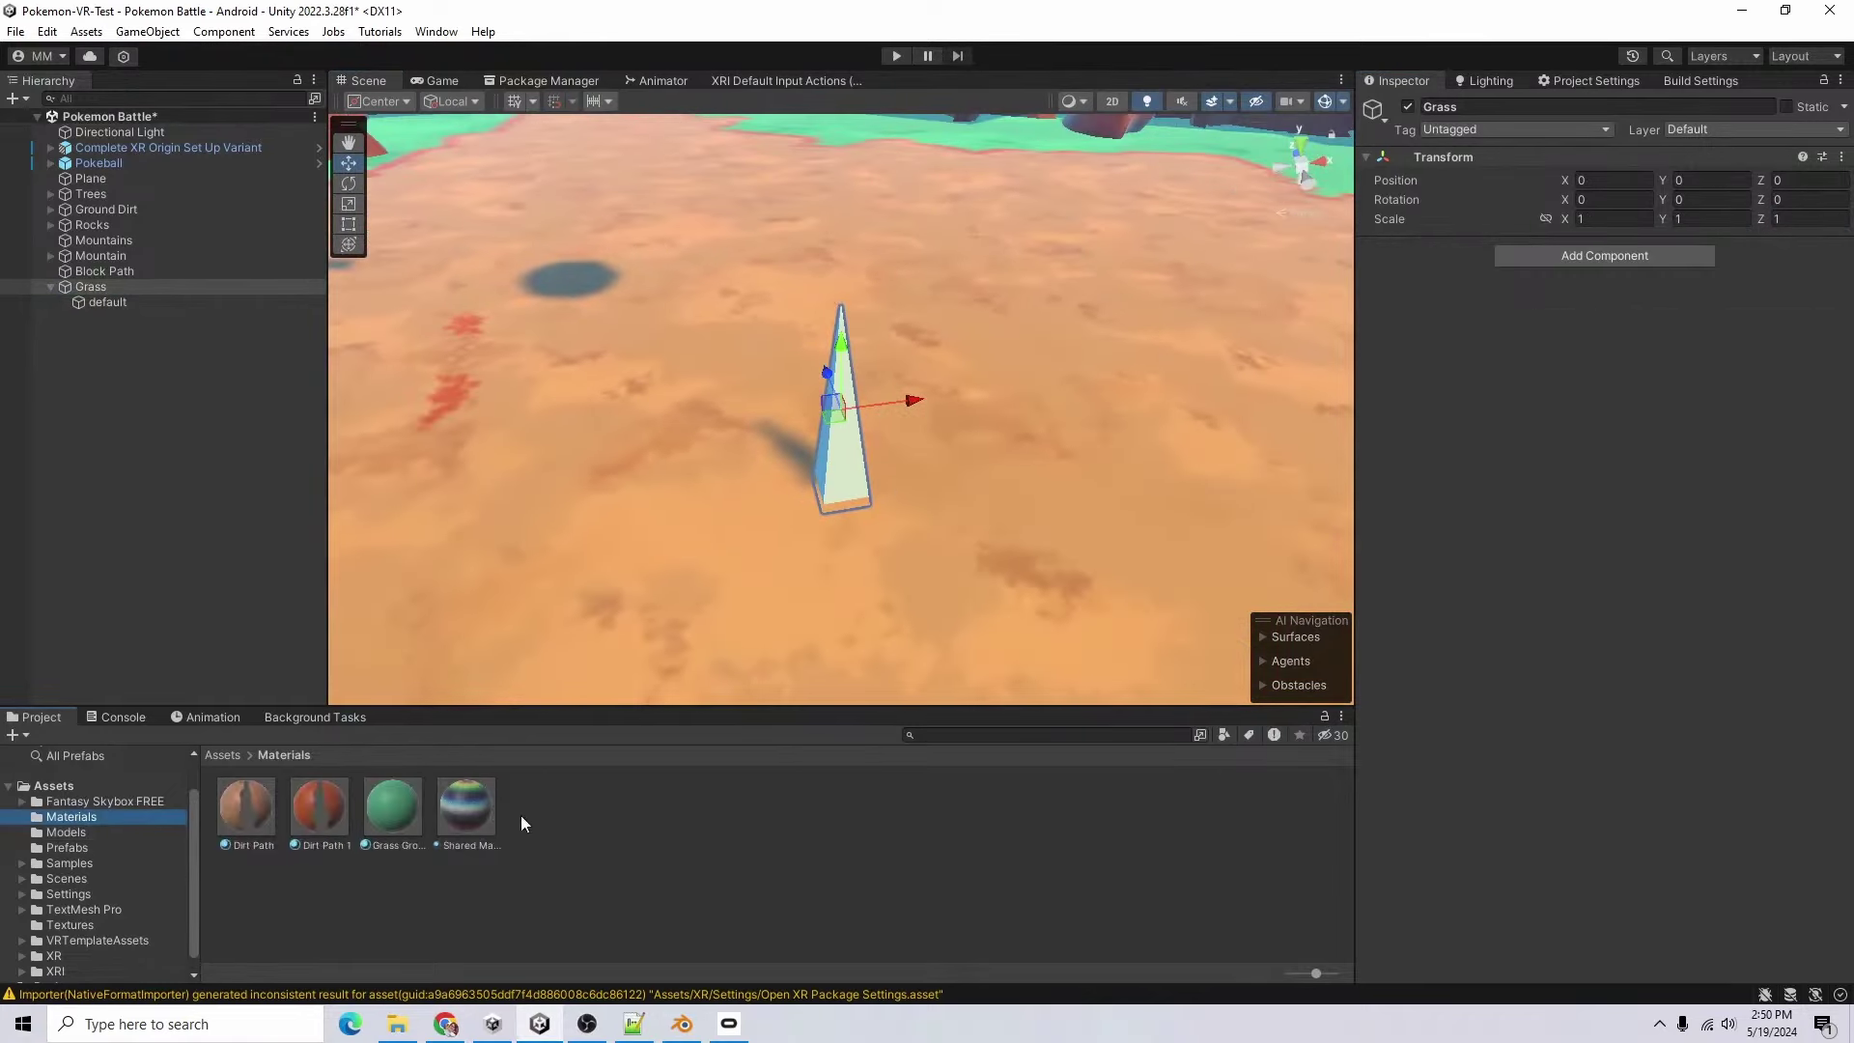
{"action": "left_click_drag", "start_coordinate": [469, 818], "coordinate": [811, 491]}
{"action": "left_click_drag", "start_coordinate": [811, 491], "coordinate": [836, 464]}
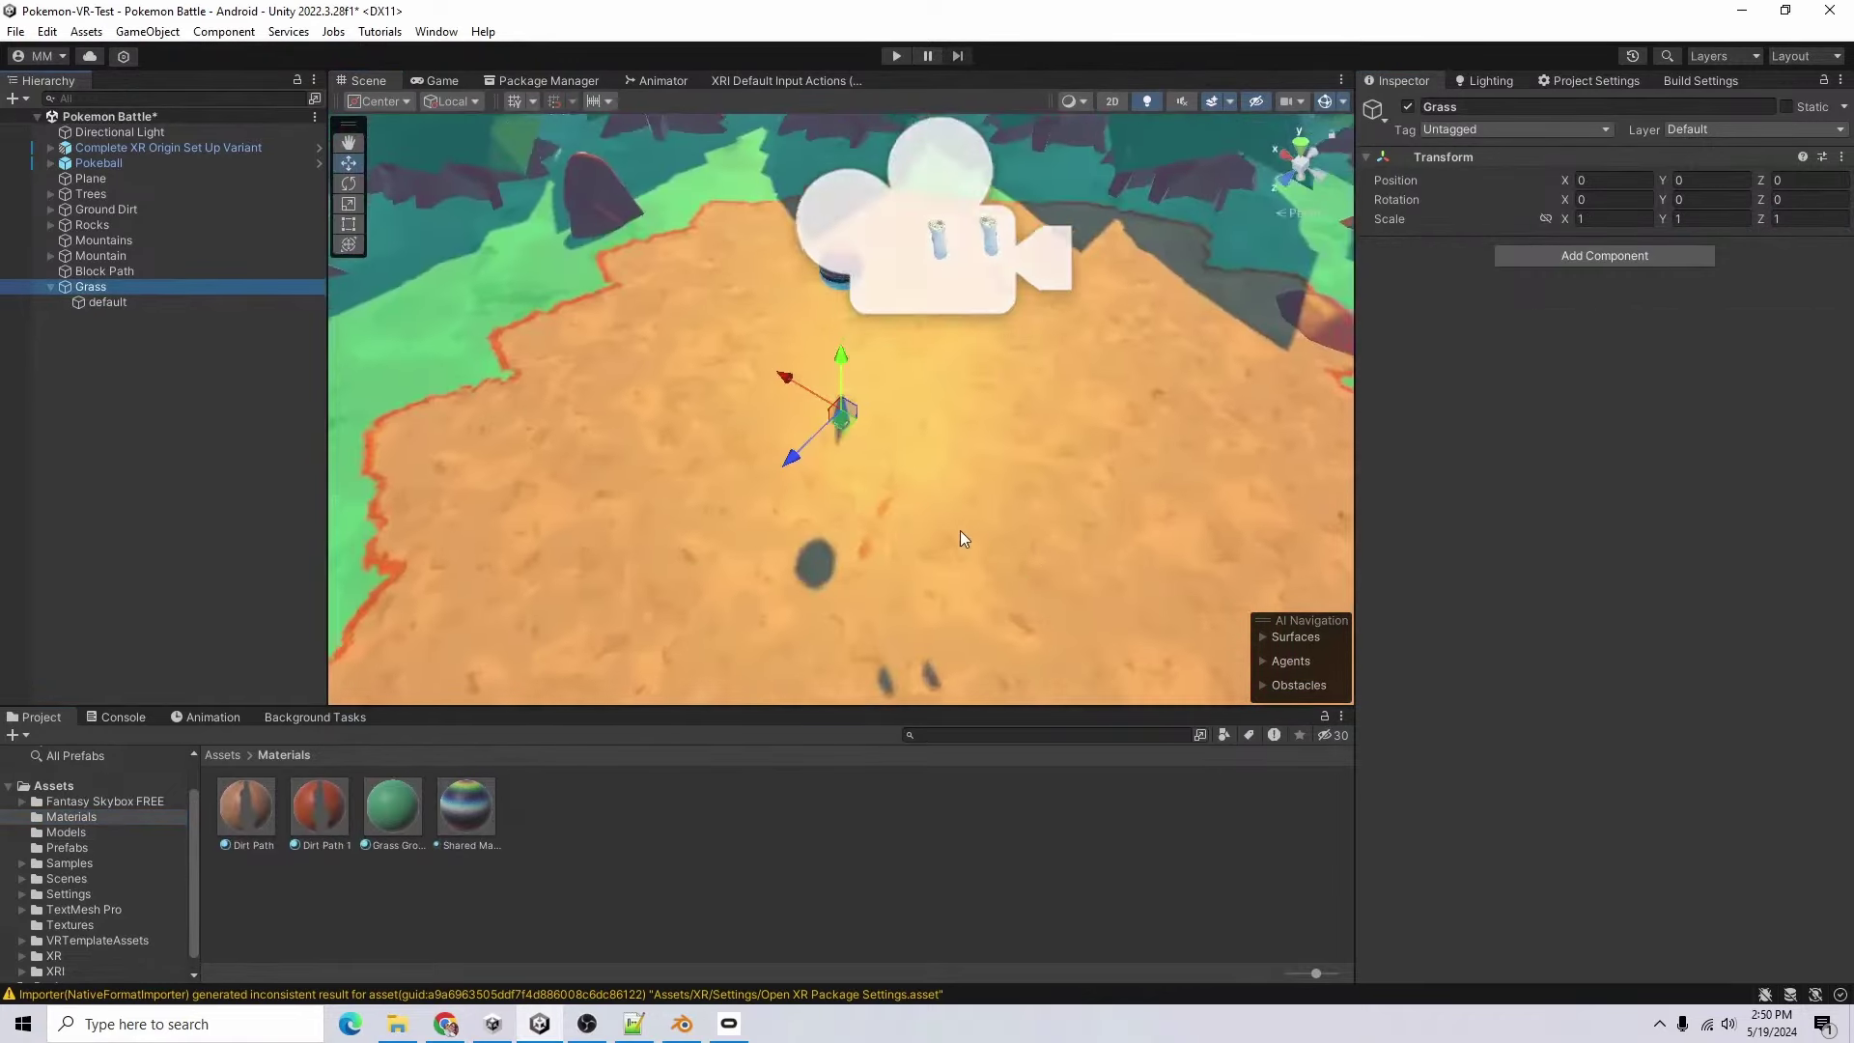
- Move the Grass object to X 1.75, Z -1.75 and frame it in the scene view
{"action": "scroll", "coordinate": [960, 530], "scroll_direction": "up", "scroll_amount": 3}
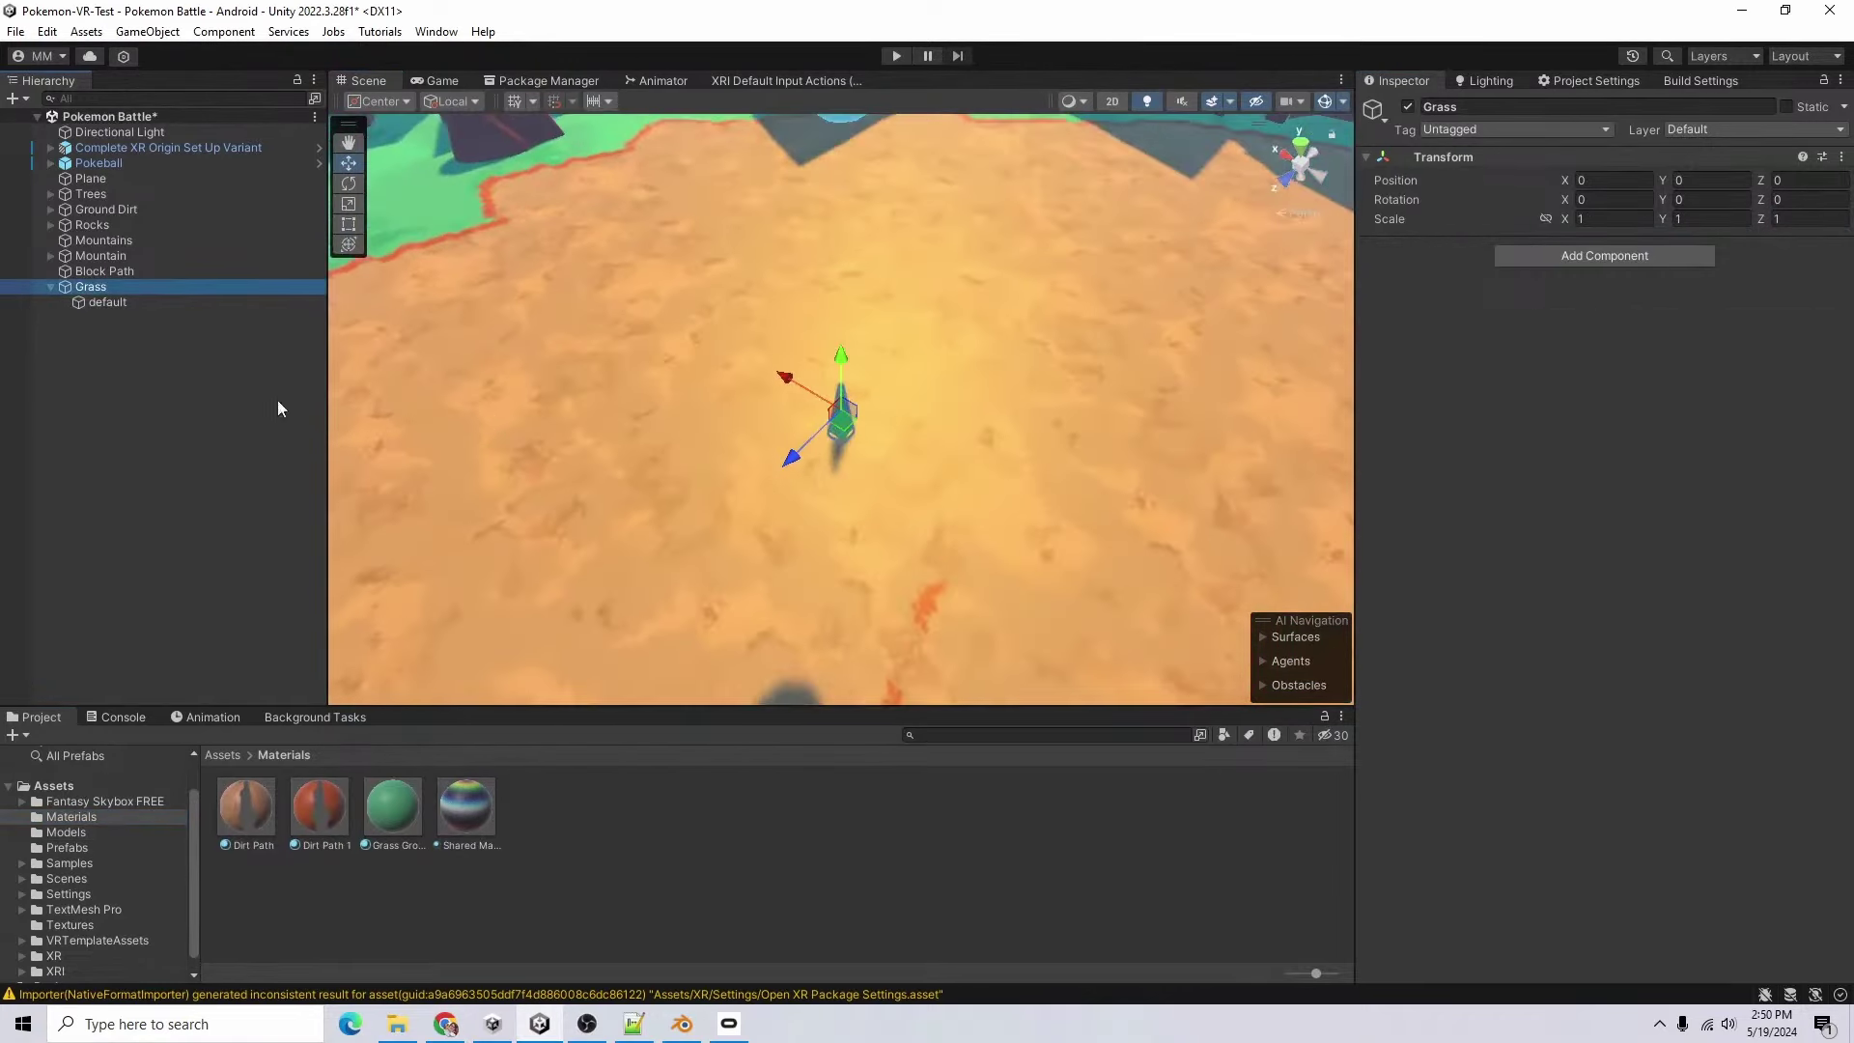
{"action": "left_click_drag", "start_coordinate": [1014, 498], "coordinate": [1180, 498], "text": "alt"}
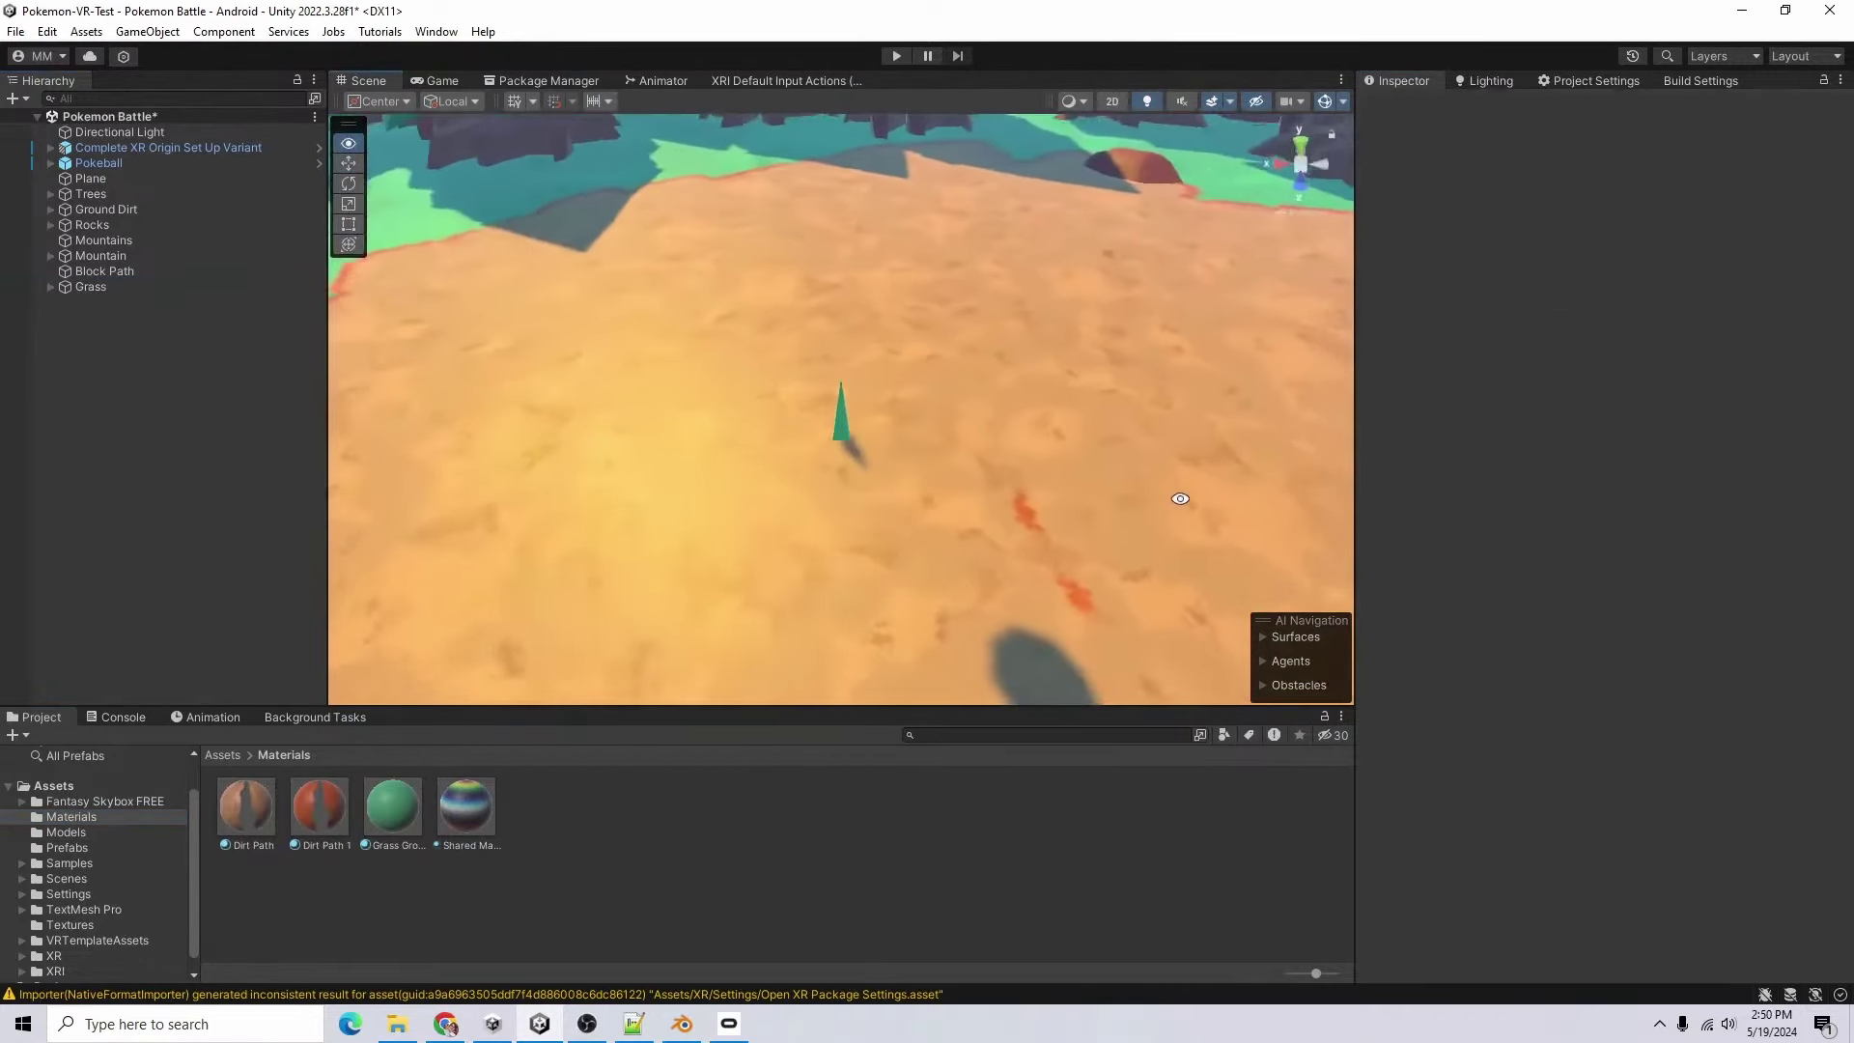
{"action": "right_click_drag", "start_coordinate": [1179, 498], "coordinate": [1139, 483]}
{"action": "left_click", "coordinate": [91, 287]}
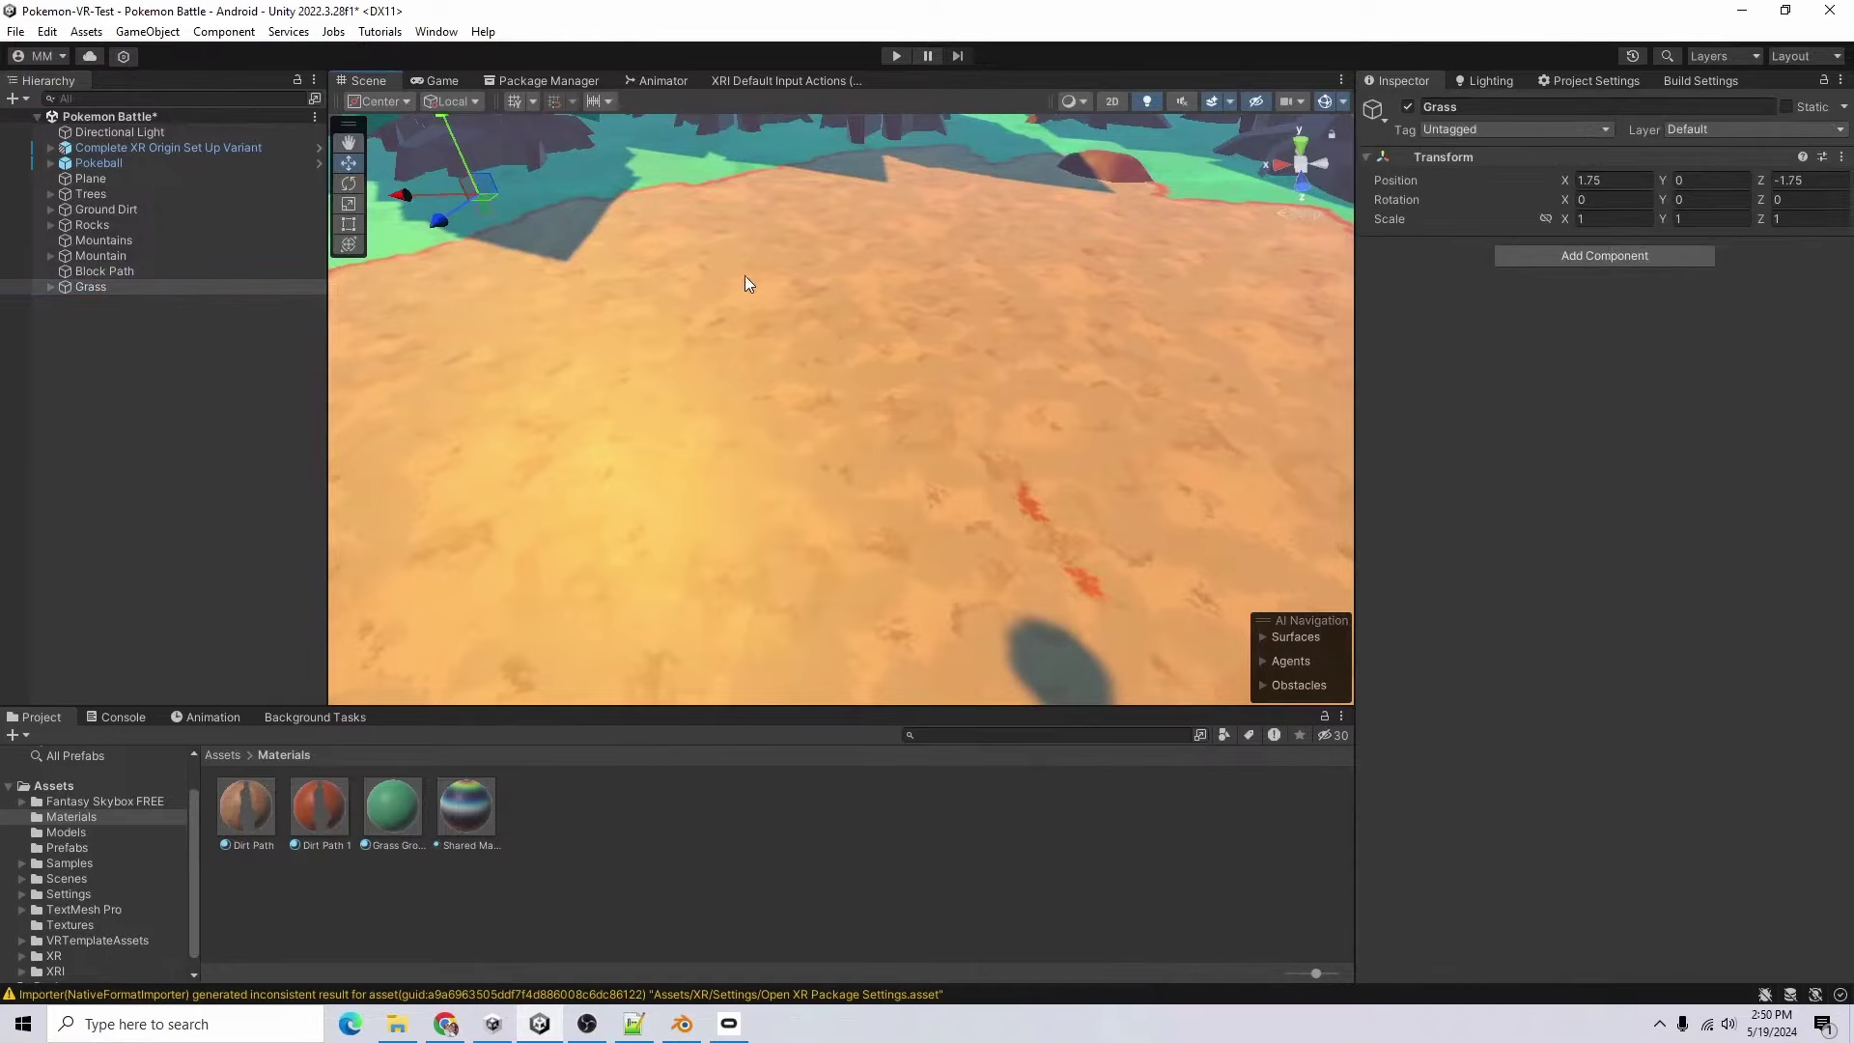
{"action": "key", "text": "f"}
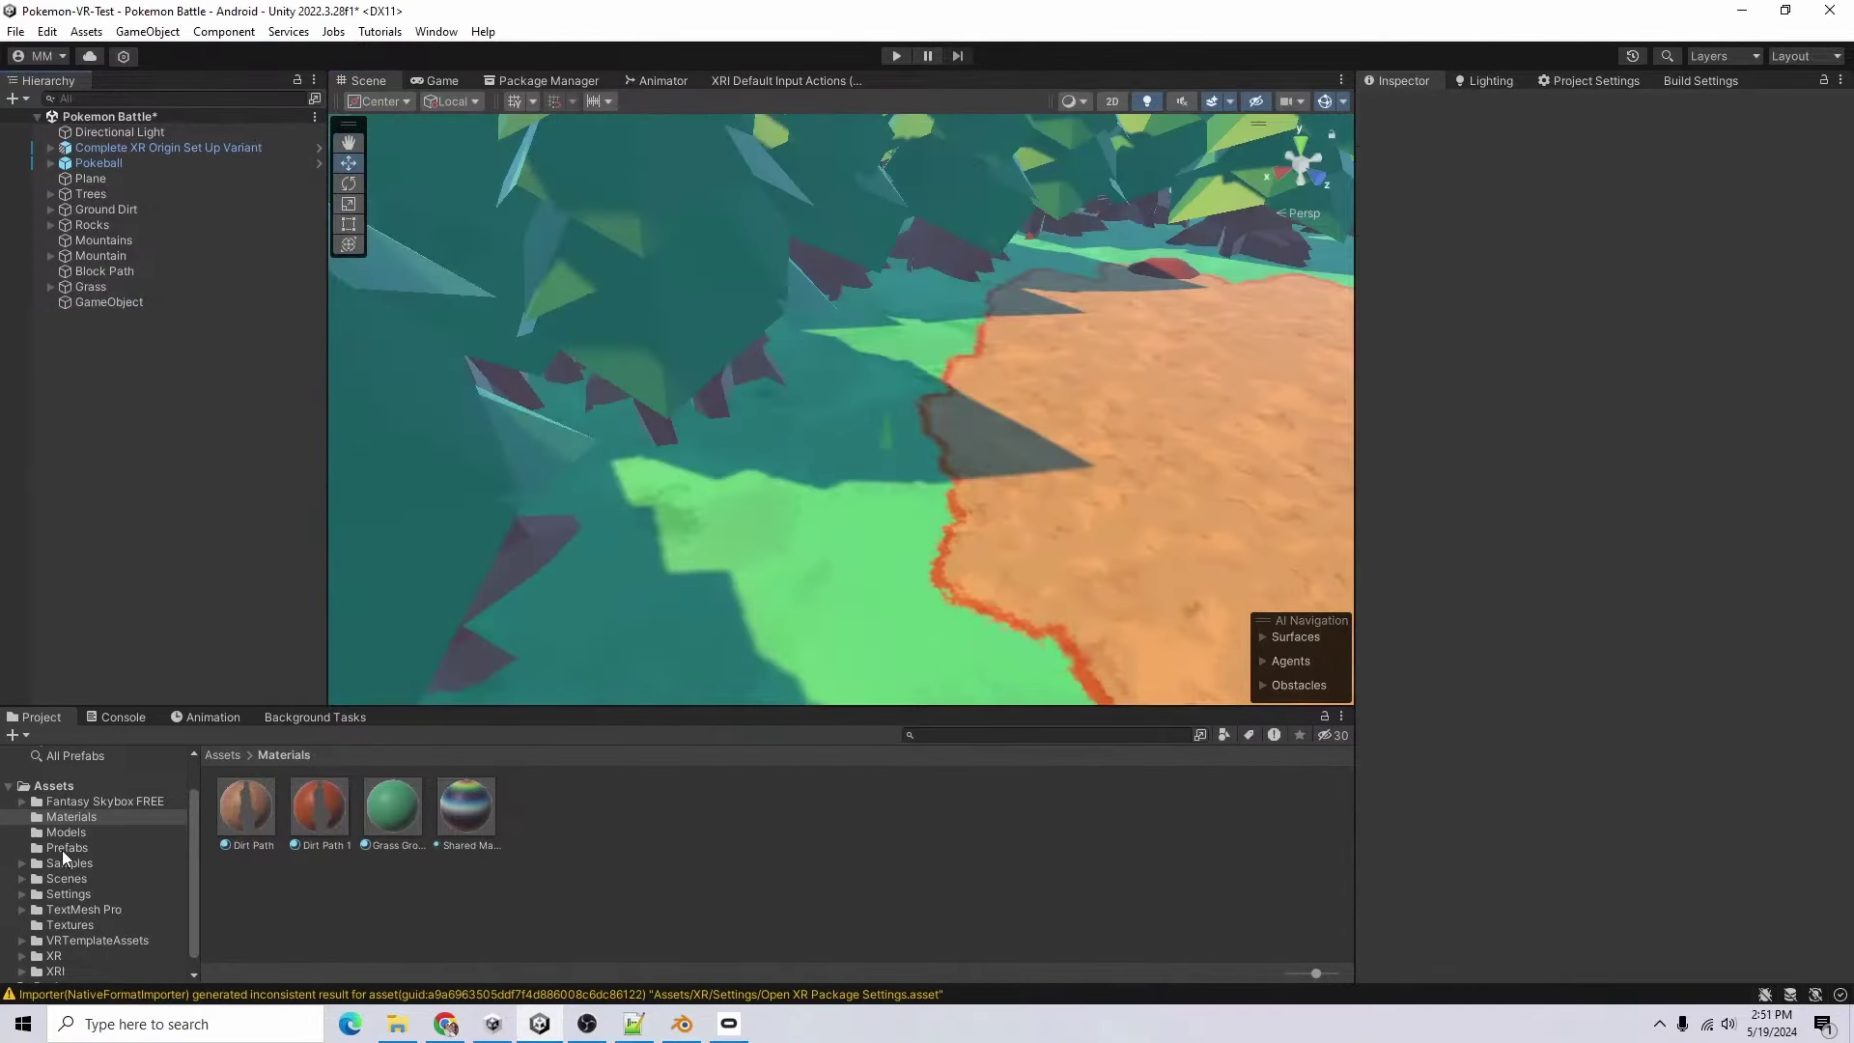
- Save Grass as a prefab in the Prefabs folder and rename the empty GameObject Grass Patch
{"action": "left_click", "coordinate": [64, 848]}
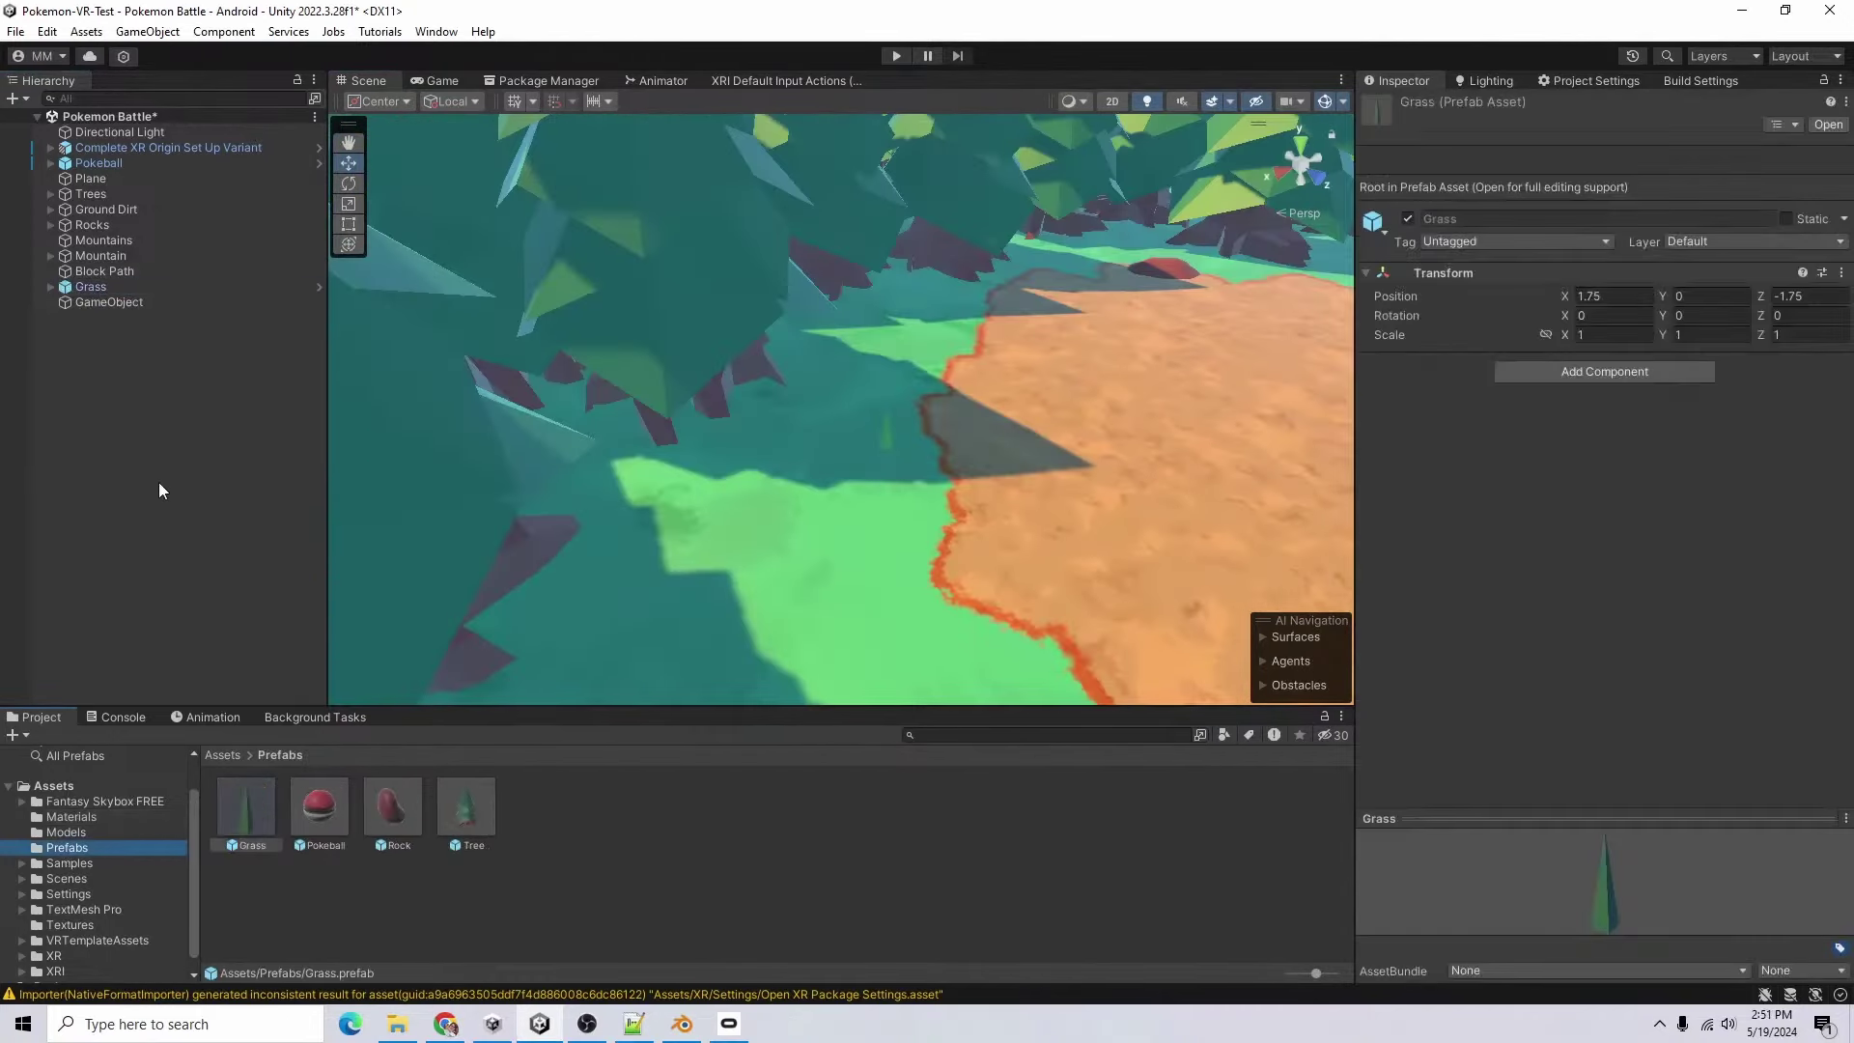
{"action": "left_click", "coordinate": [109, 302]}
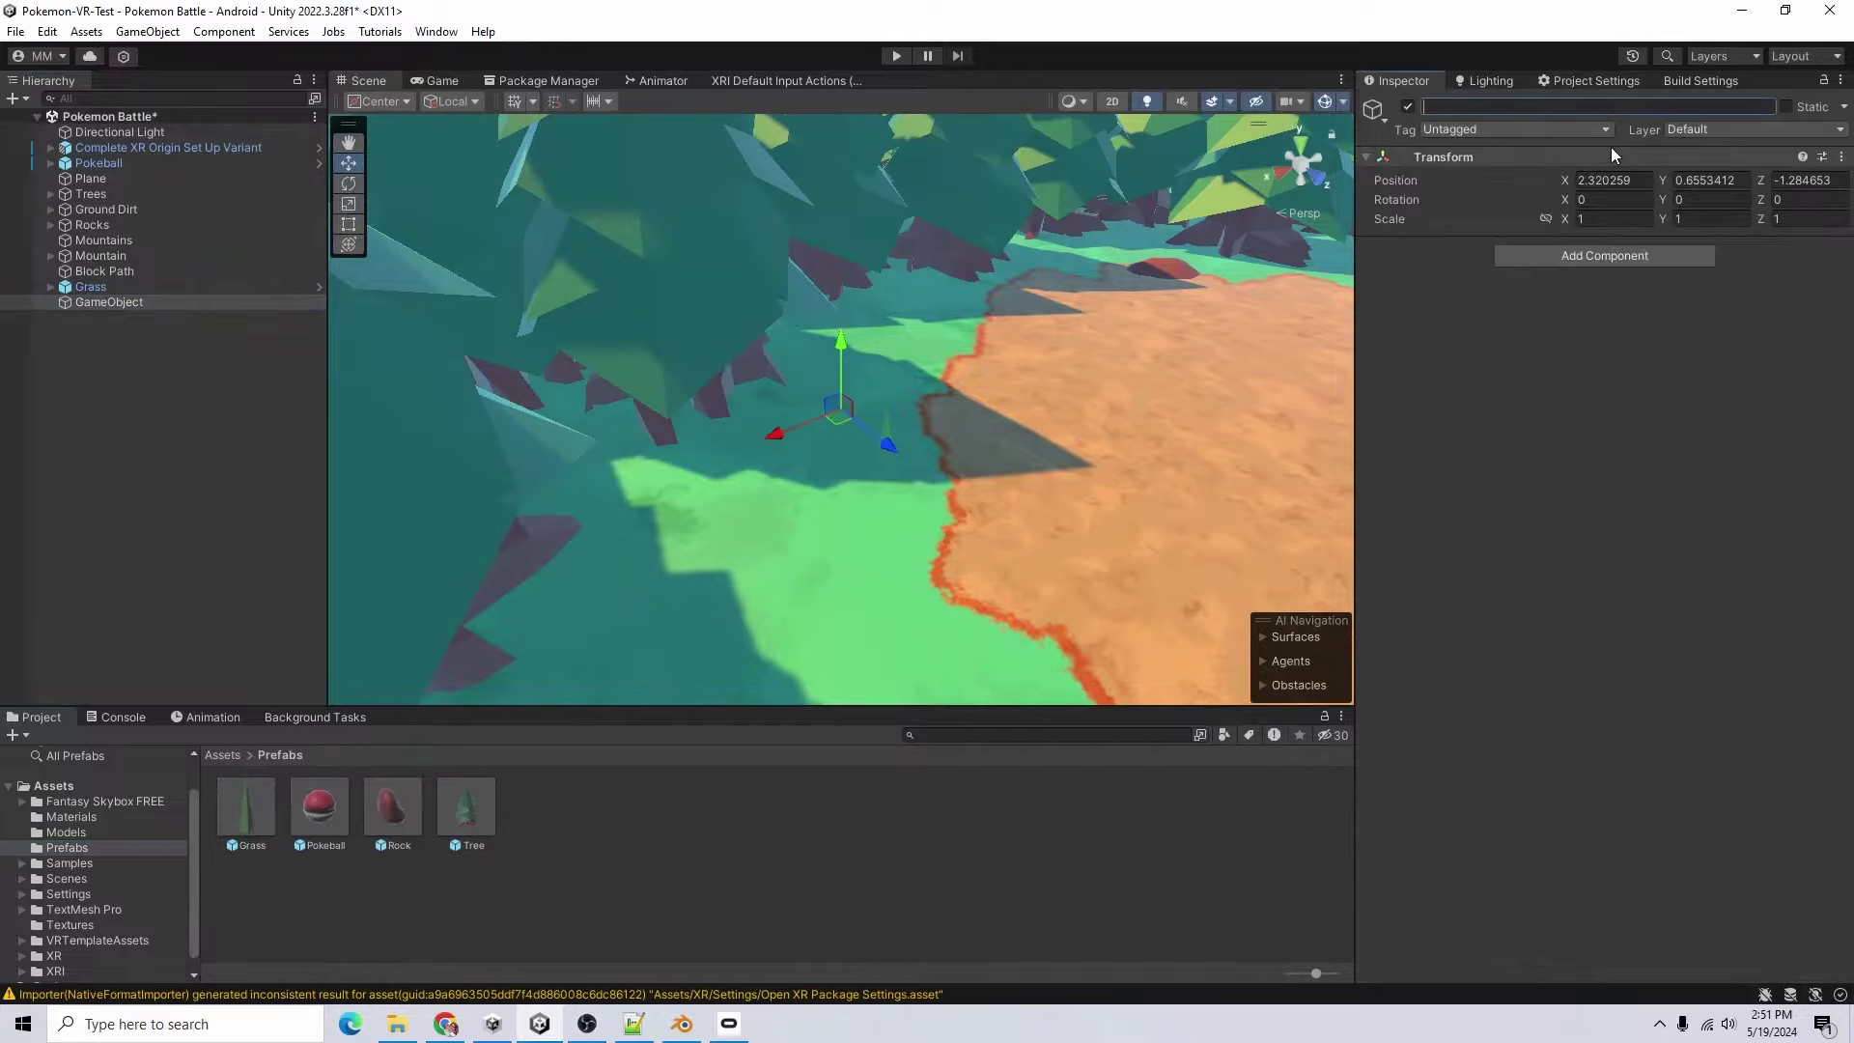
{"action": "type", "text": "Grass Paty"}
{"action": "key", "text": "BackSpace"}
{"action": "type", "text": "ch"}
- Set the position of Grass Patch to 0 on the X, Y and Z axes
{"action": "left_click", "coordinate": [1611, 180]}
{"action": "type", "text": "0"}
{"action": "left_click", "coordinate": [1707, 180]}
{"action": "type", "text": "0"}
{"action": "left_click", "coordinate": [1793, 183]}
{"action": "type", "text": "0"}
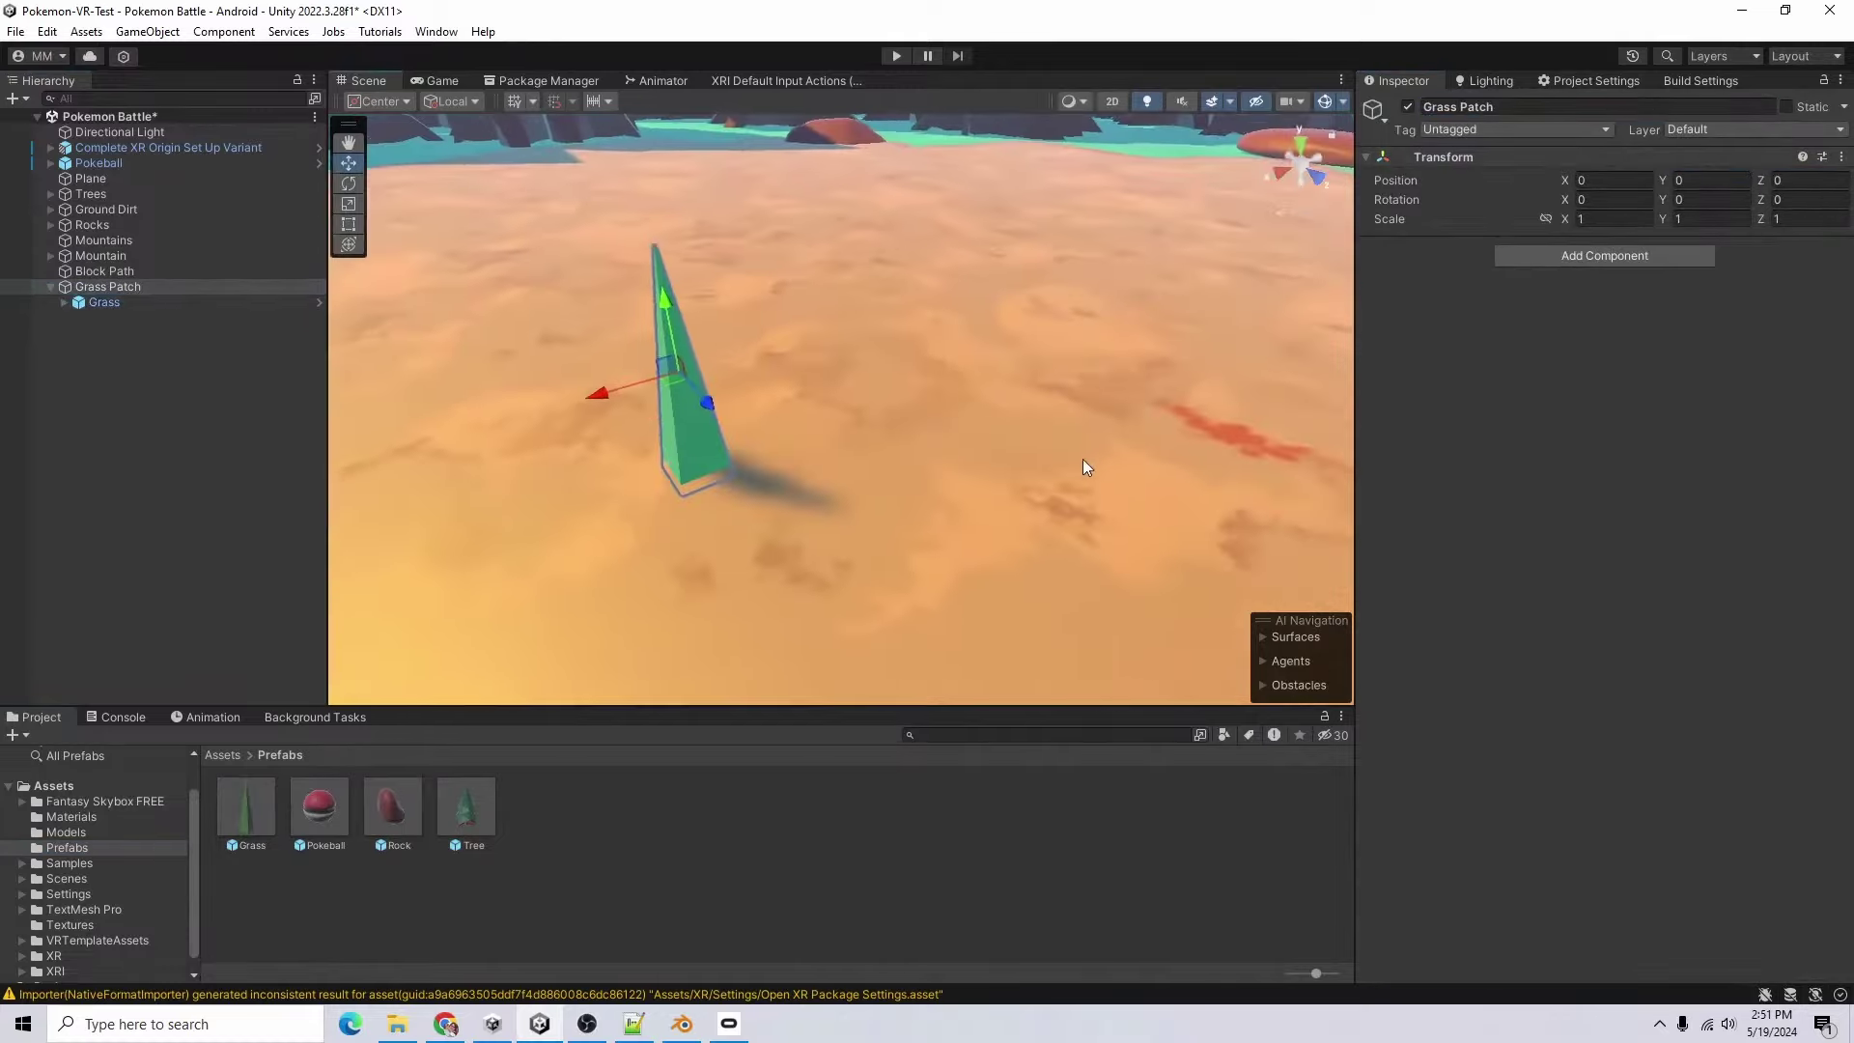
- Duplicate the Grass blade inside Grass Patch 25 times
{"action": "scroll", "coordinate": [1082, 459], "scroll_direction": "down", "scroll_amount": 5}
{"action": "left_click_drag", "start_coordinate": [1082, 459], "coordinate": [936, 543], "text": "alt"}
{"action": "left_click", "coordinate": [133, 305]}
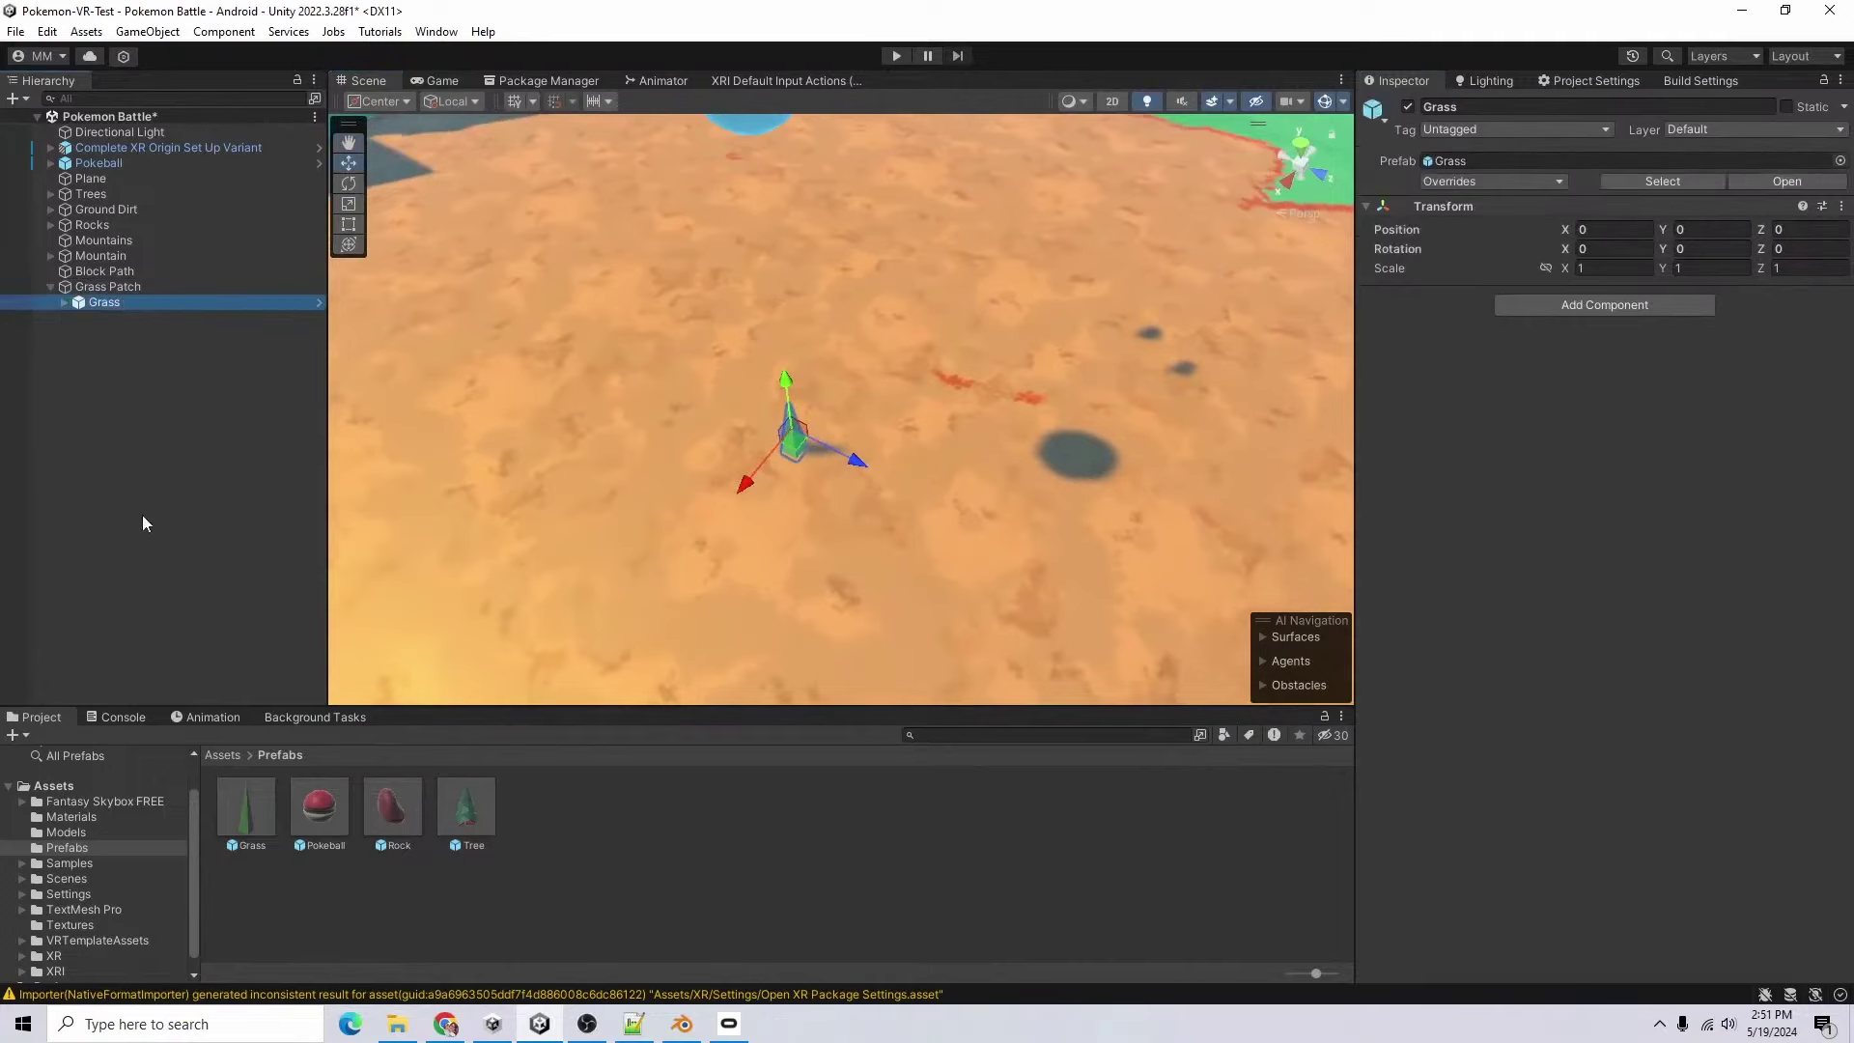
{"action": "key", "text": "ctrl+d"}
{"action": "key", "text": "ctrl+d"}
{"action": "key", "text": "ctrl+d"}
{"action": "key", "text": "ctrl+d"}
{"action": "key", "text": "ctrl+d"}
{"action": "key", "text": "ctrl+d"}
{"action": "key", "text": "ctrl+d"}
{"action": "key", "text": "ctrl+d"}
{"action": "key", "text": "ctrl+d"}
{"action": "key", "text": "ctrl+d"}
{"action": "key", "text": "ctrl+d"}
{"action": "key", "text": "ctrl+d"}
{"action": "key", "text": "ctrl+d"}
{"action": "key", "text": "ctrl+d"}
{"action": "key", "text": "ctrl+d"}
{"action": "key", "text": "ctrl+d"}
{"action": "key", "text": "ctrl+d"}
{"action": "key", "text": "ctrl+d"}
{"action": "key", "text": "ctrl+d"}
{"action": "key", "text": "ctrl+d"}
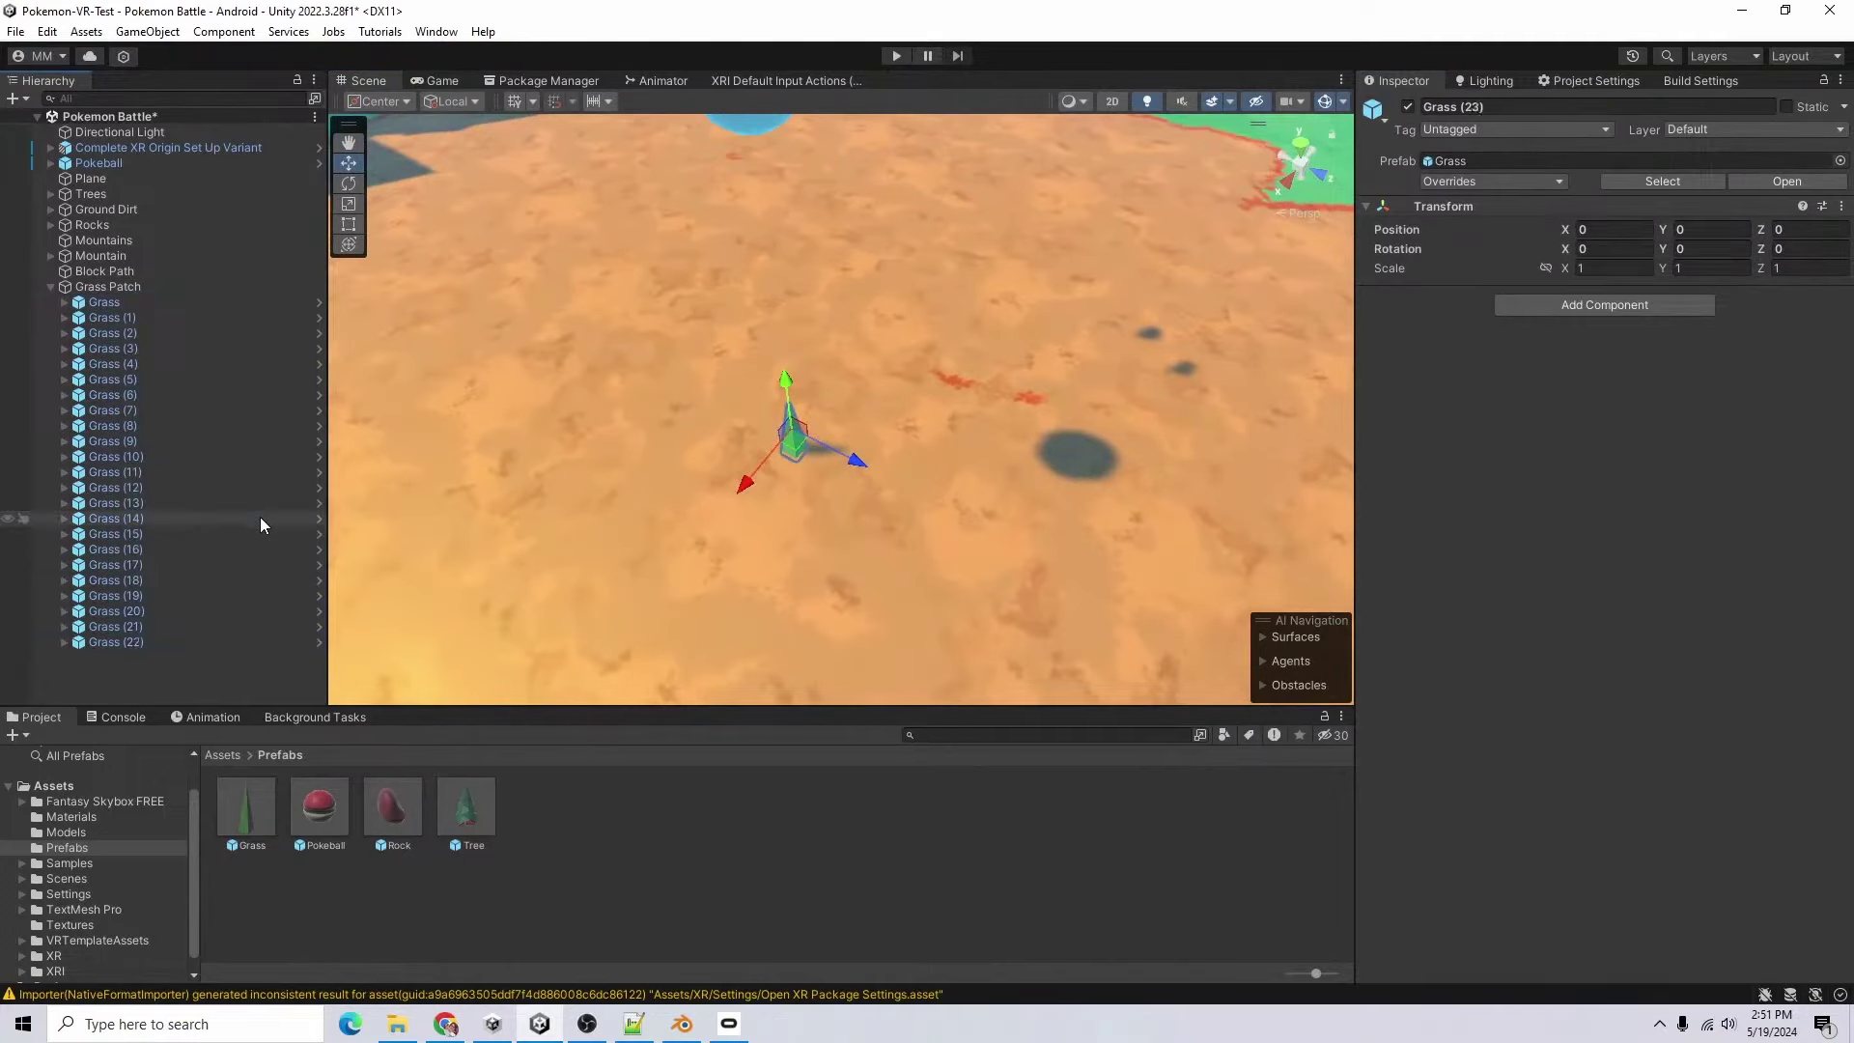
{"action": "key", "text": "ctrl+d"}
{"action": "key", "text": "ctrl+d"}
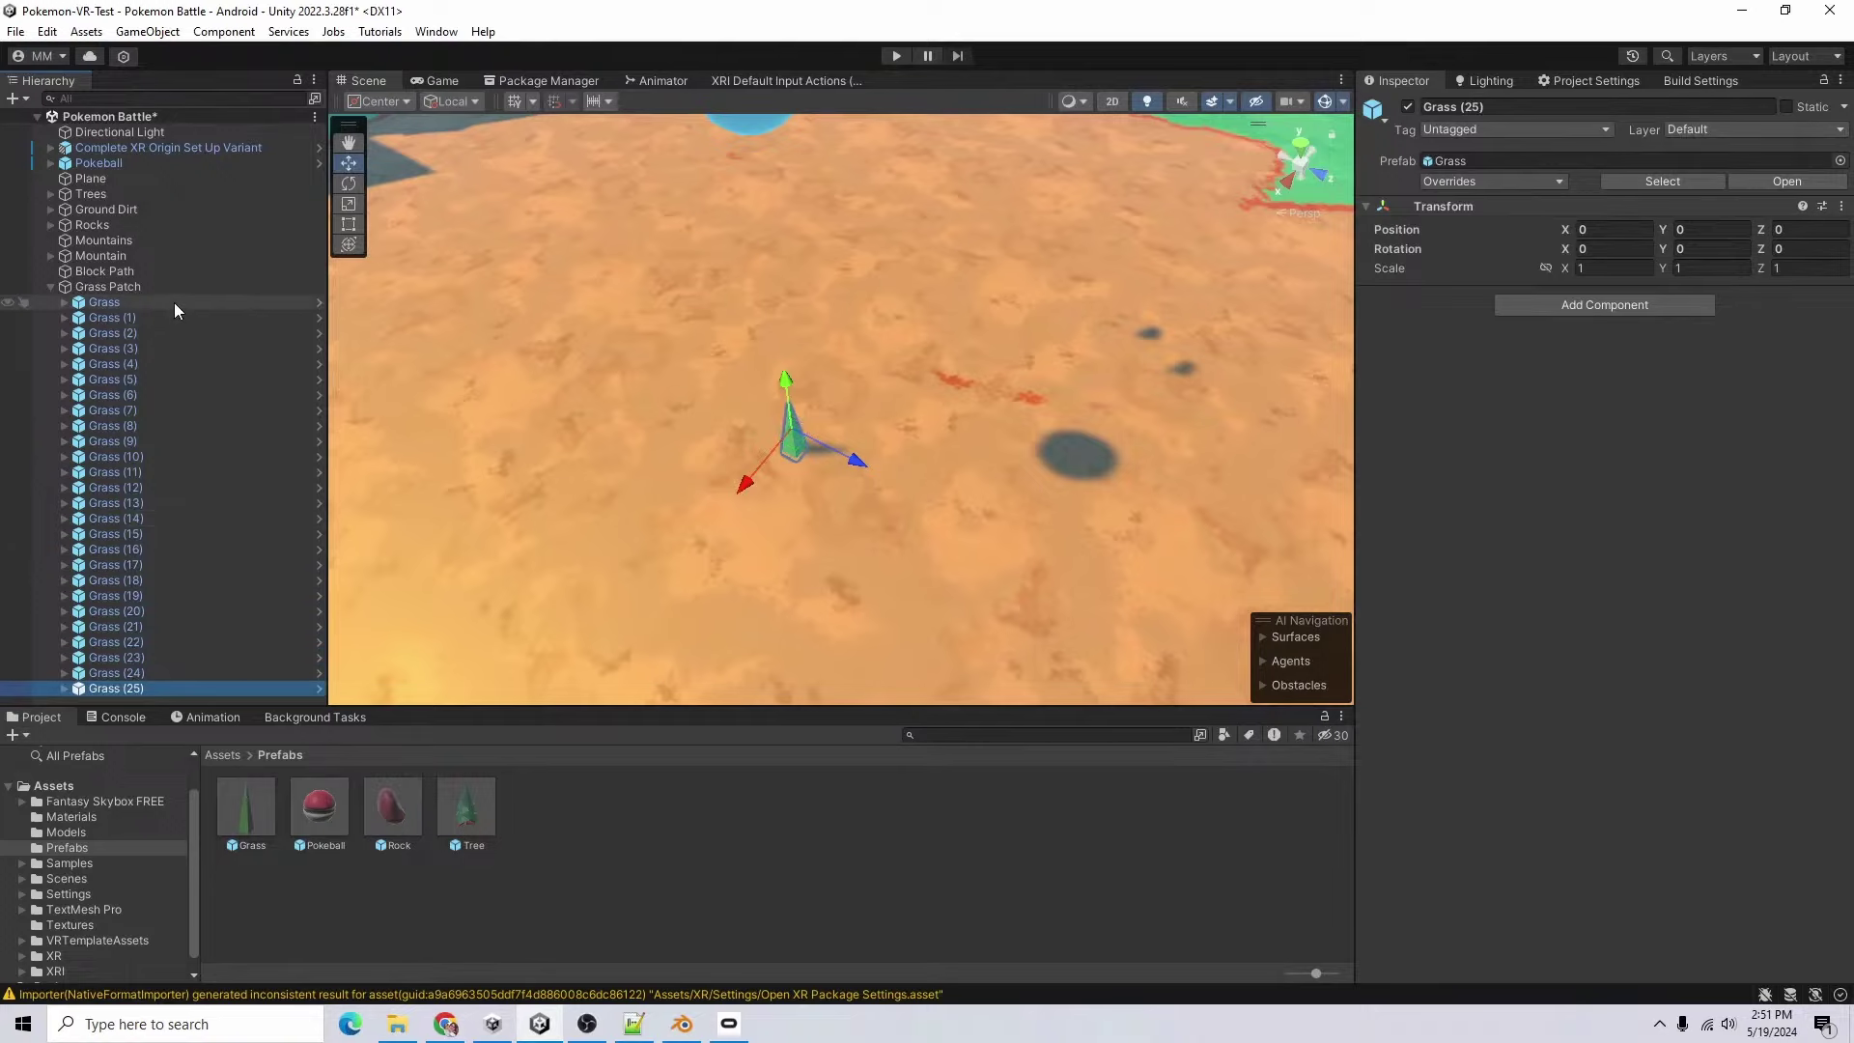
- Select all the Grass blades in the patch and randomize their X and Z positions with R(-1,1)
{"action": "left_click", "coordinate": [174, 303], "text": "shift"}
{"action": "left_click", "coordinate": [1610, 230]}
{"action": "type", "text": "R"}
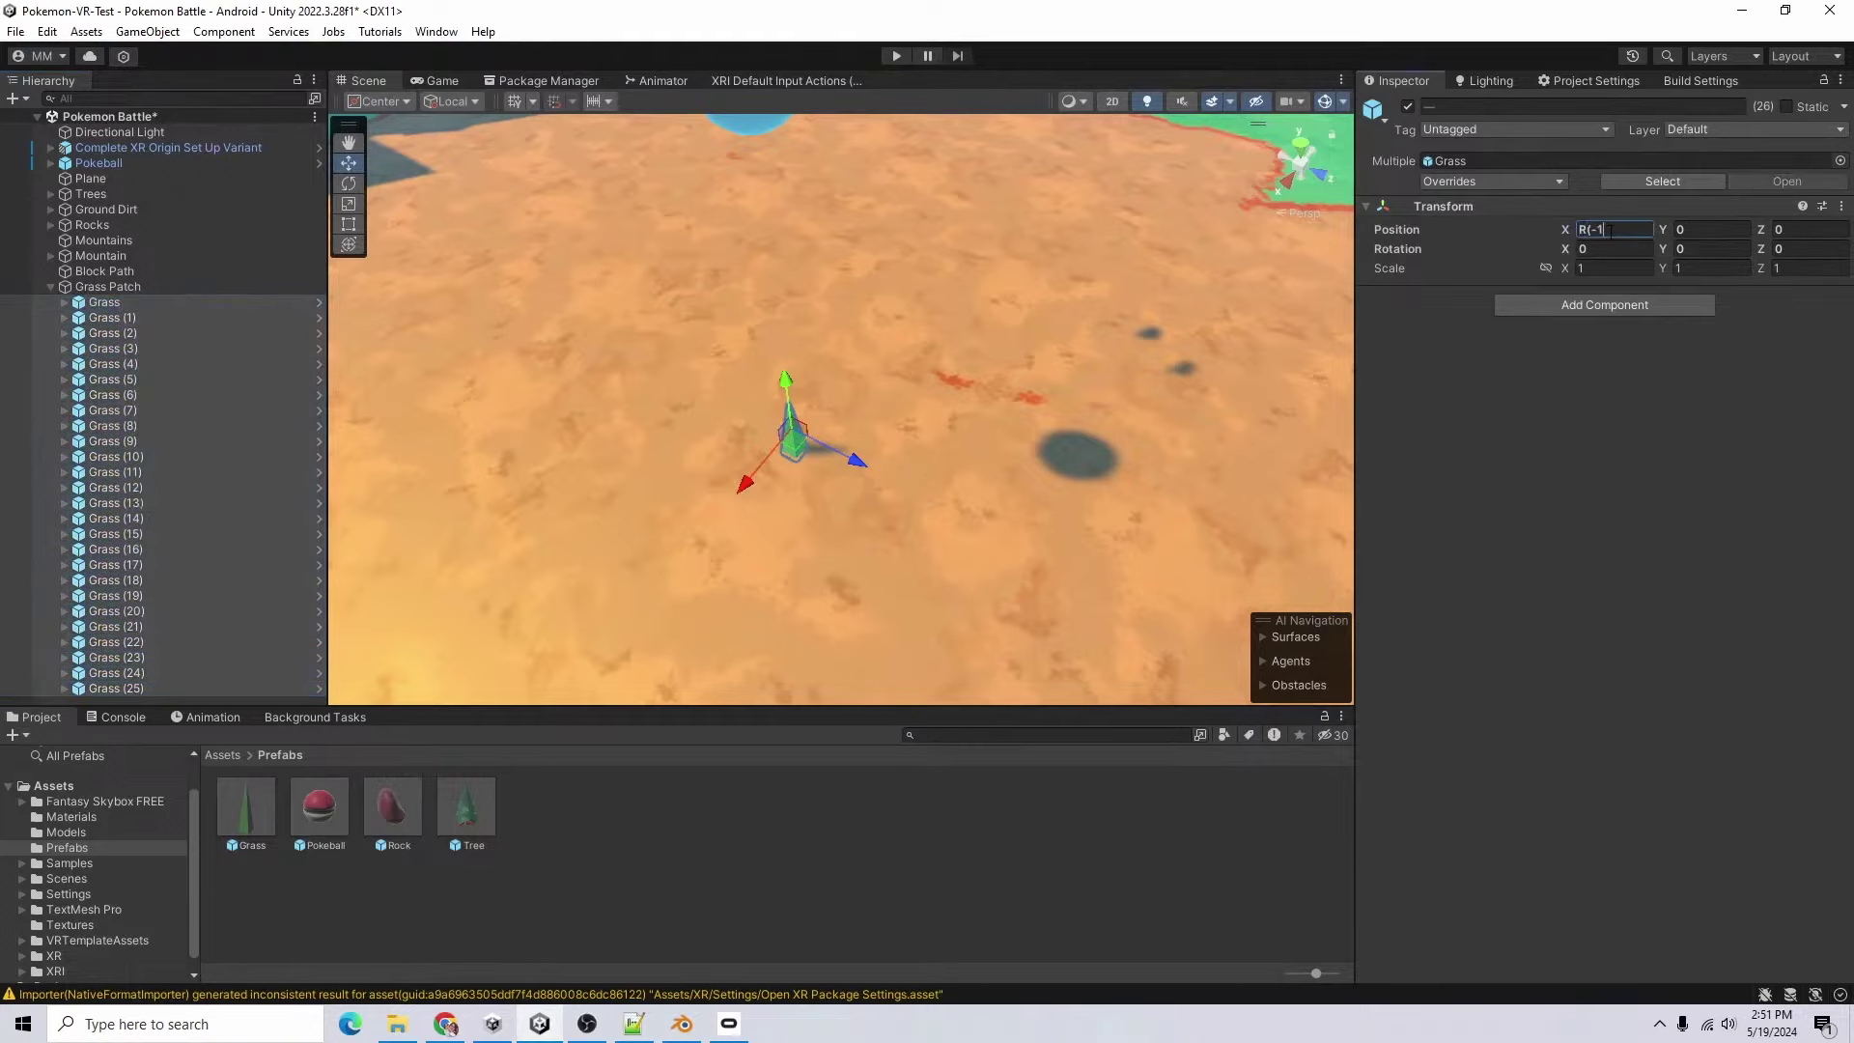
{"action": "type", "text": "(-1,1)"}
{"action": "key", "text": "Tab"}
{"action": "key", "text": "Tab"}
{"action": "type", "text": "R"}
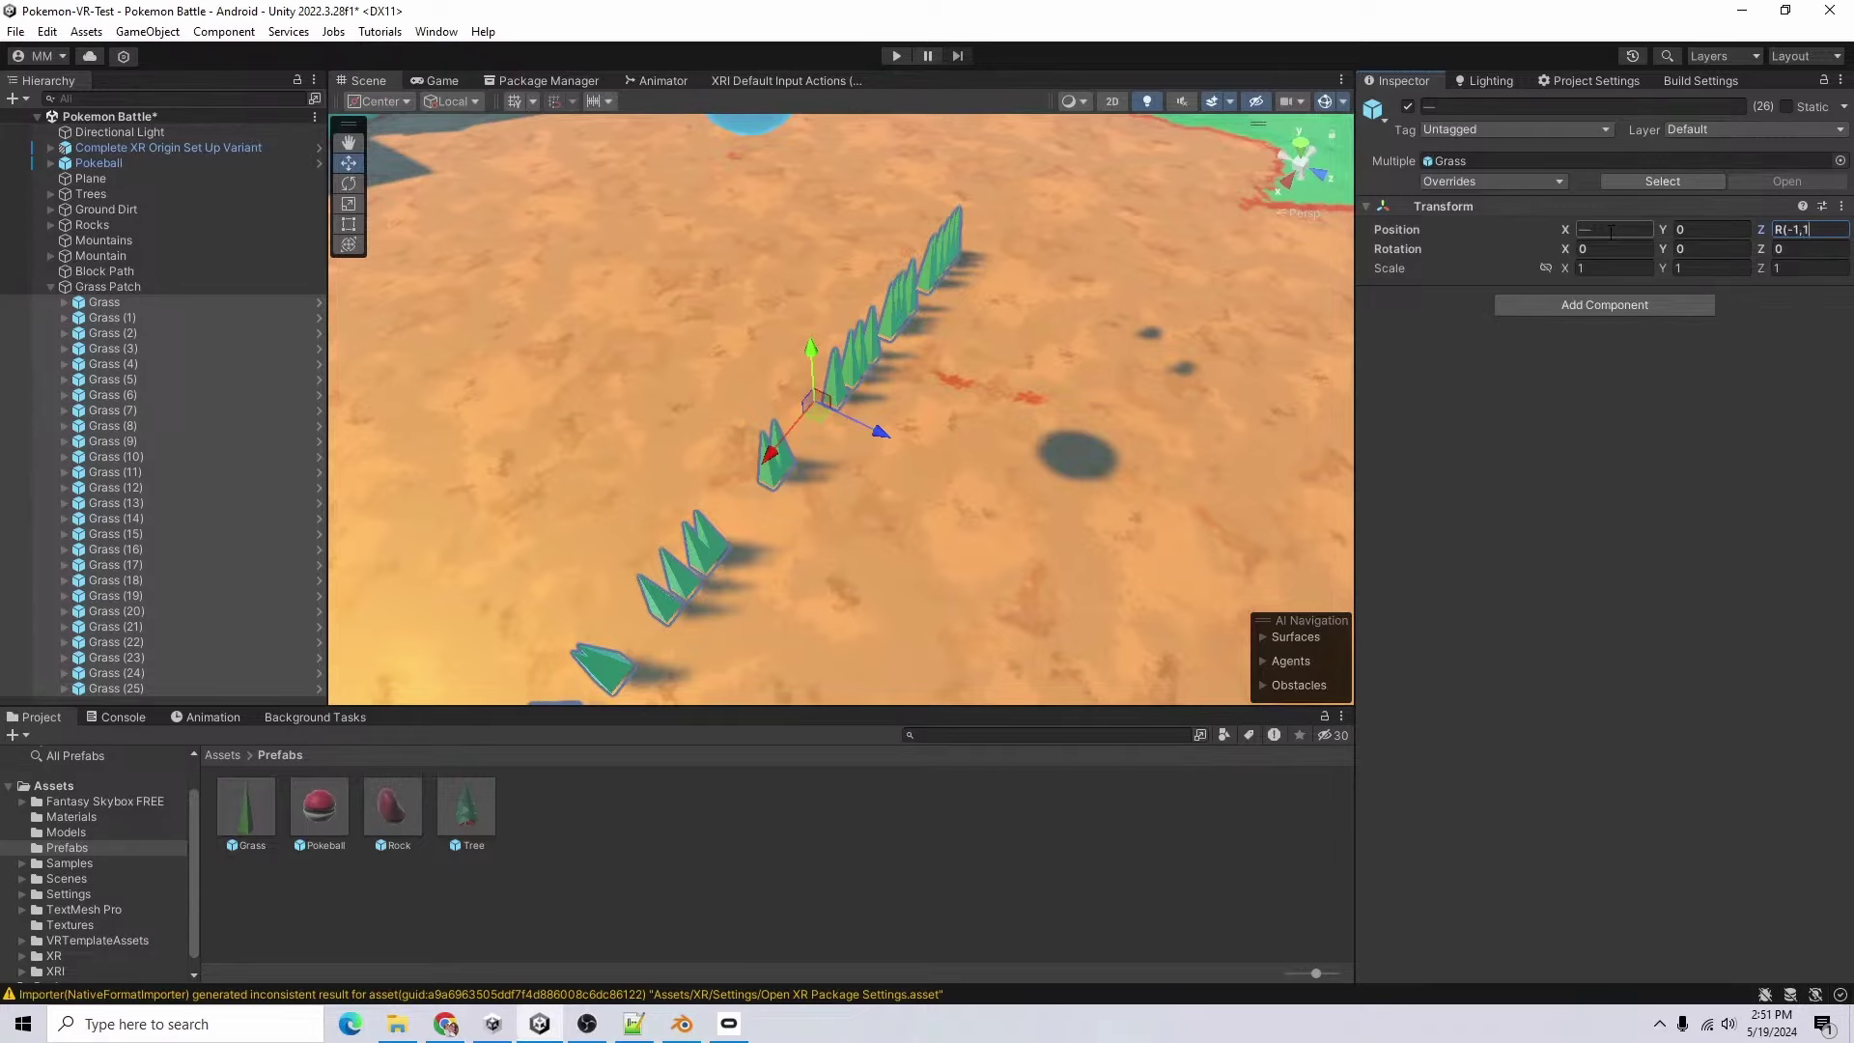
{"action": "type", "text": "(-1,1)"}
{"action": "key", "text": "Return"}
- Try a tighter random X position of R(-.25,.25) on the selected grass blades, and undo the last change
{"action": "left_click", "coordinate": [1607, 230]}
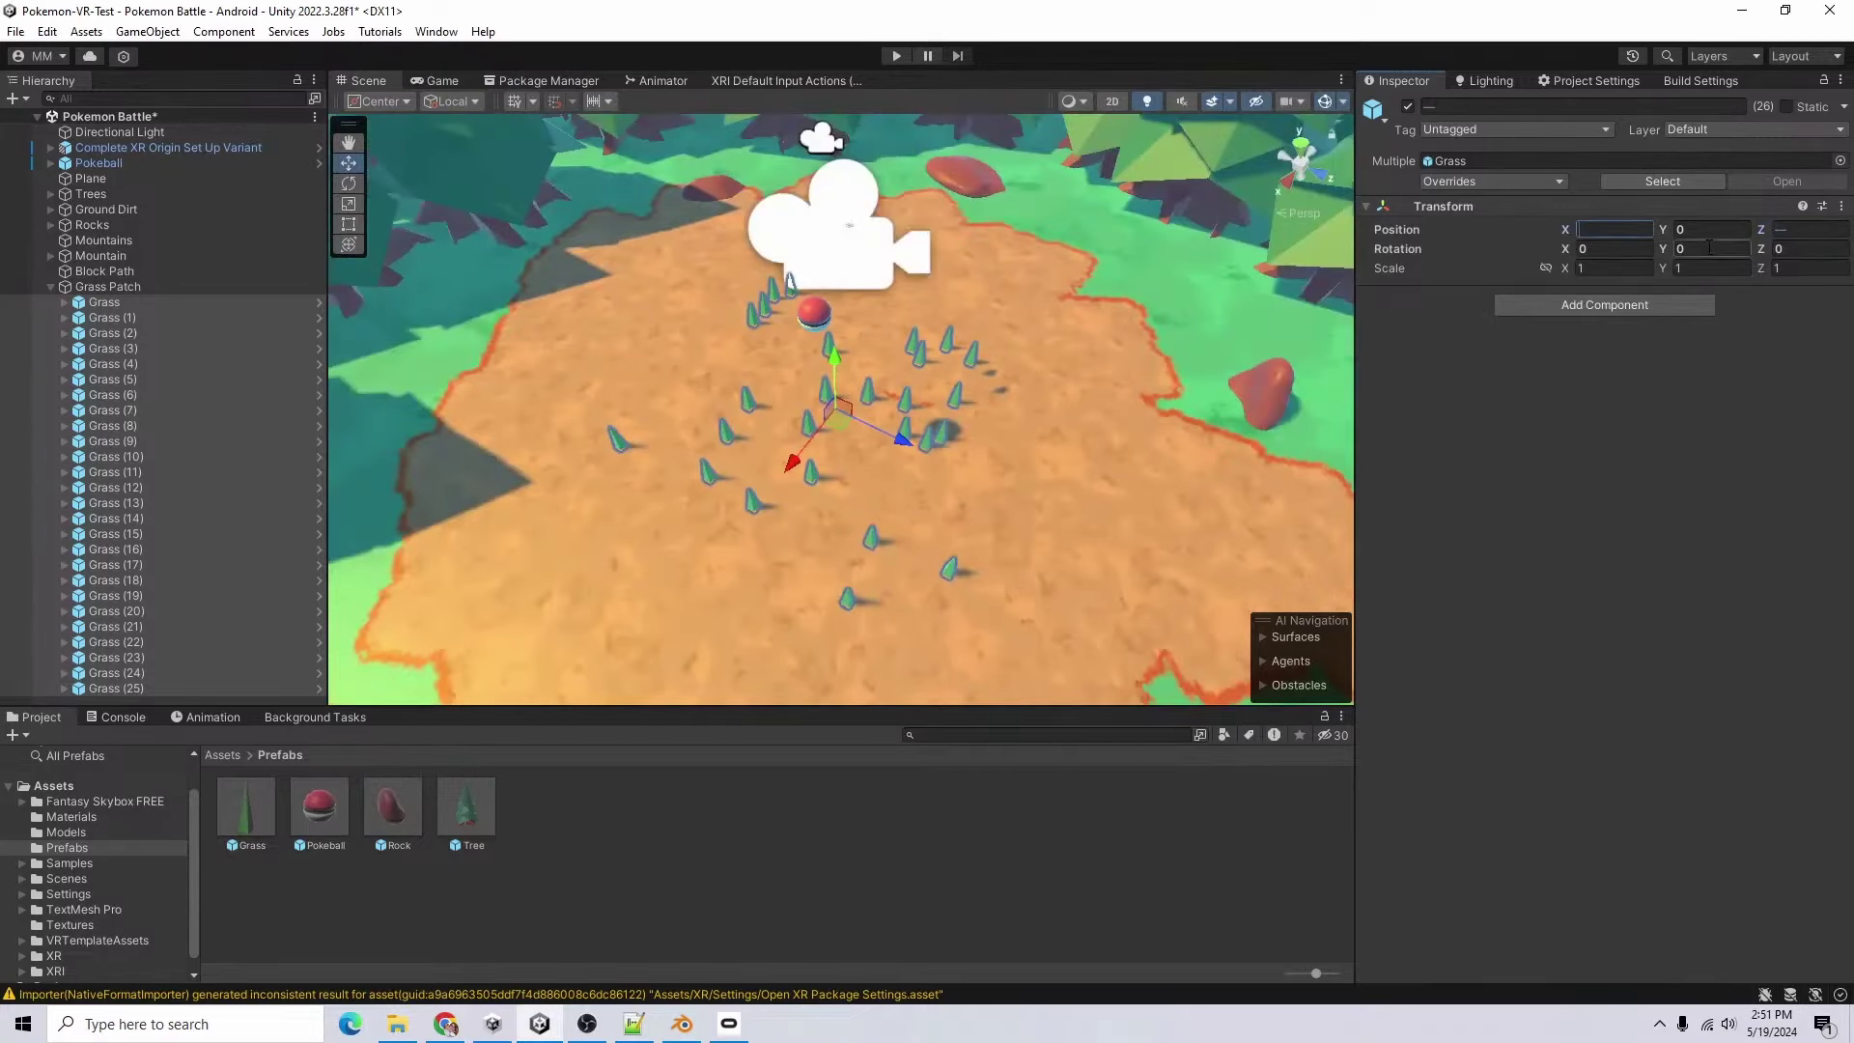
{"action": "type", "text": "R(-.25,.25)"}
{"action": "key", "text": "Return"}
{"action": "key", "text": "ctrl+z"}
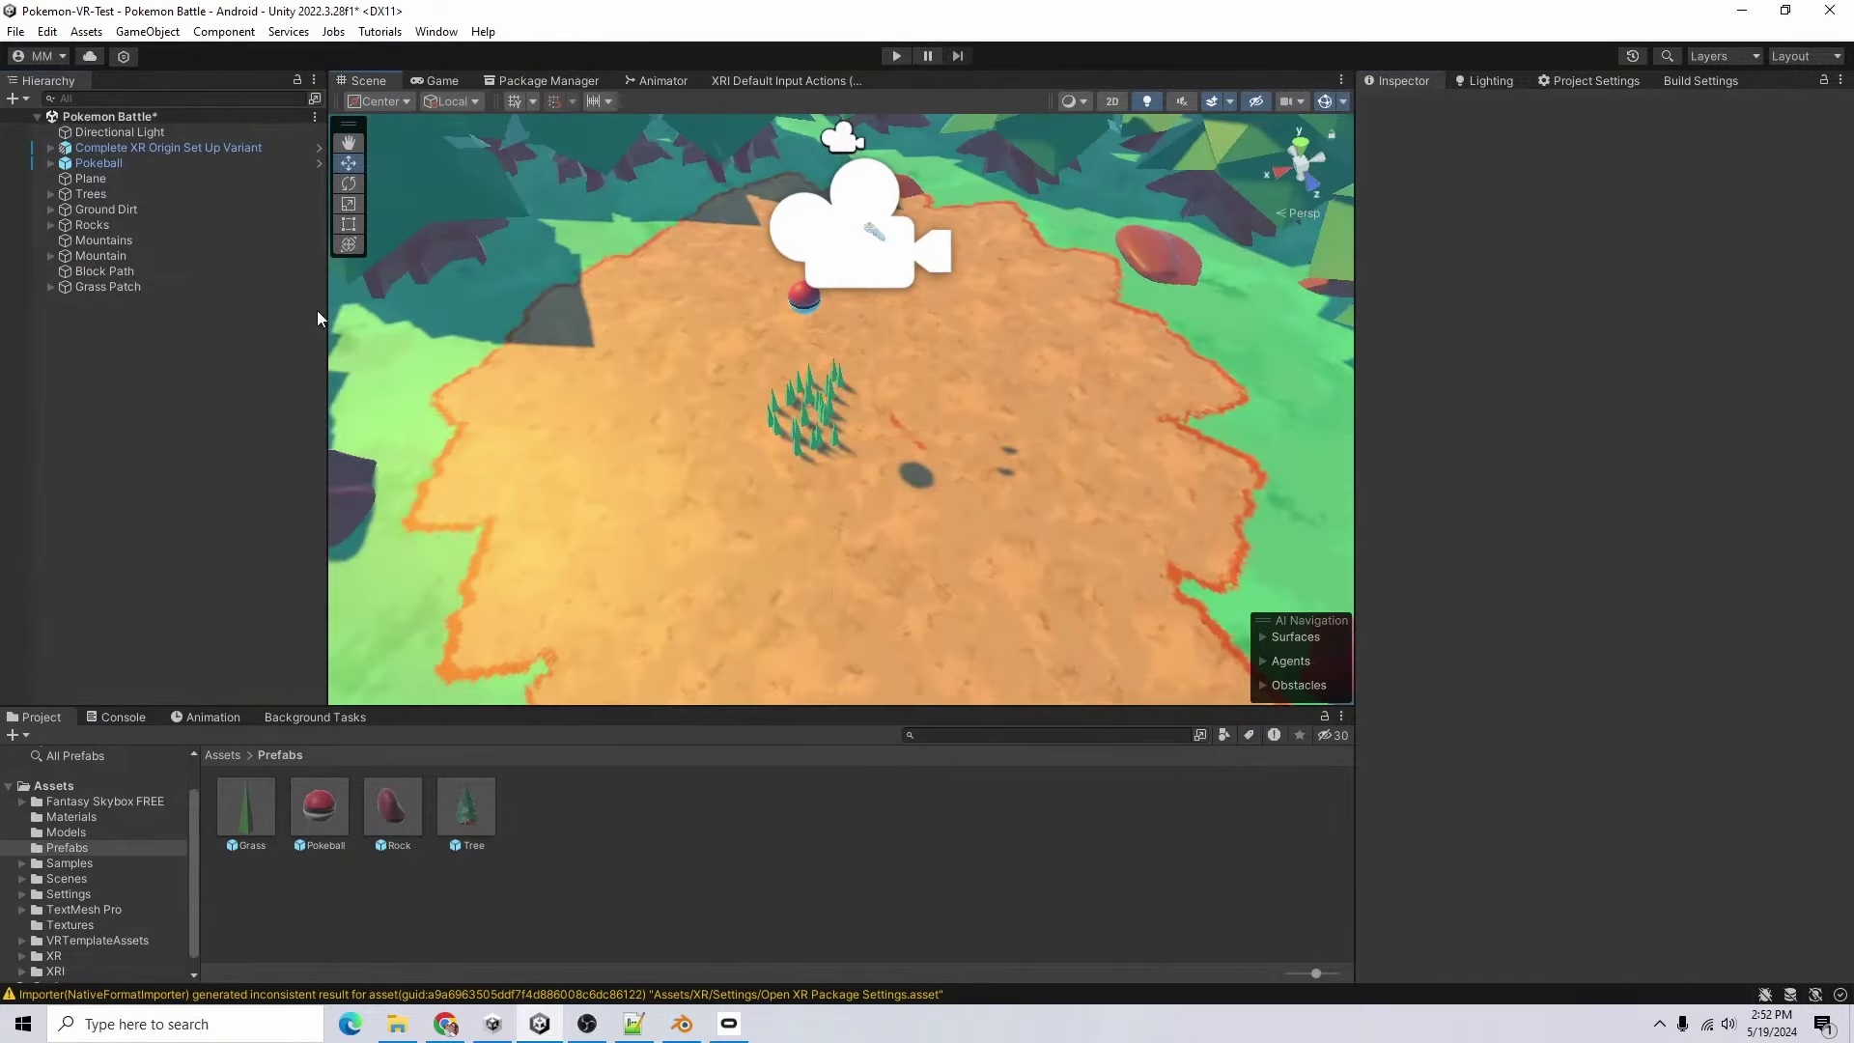
- Make Grass Patch and all its children static and save it as a prefab in the Prefabs folder
{"action": "left_click", "coordinate": [107, 286]}
{"action": "left_click", "coordinate": [1785, 106]}
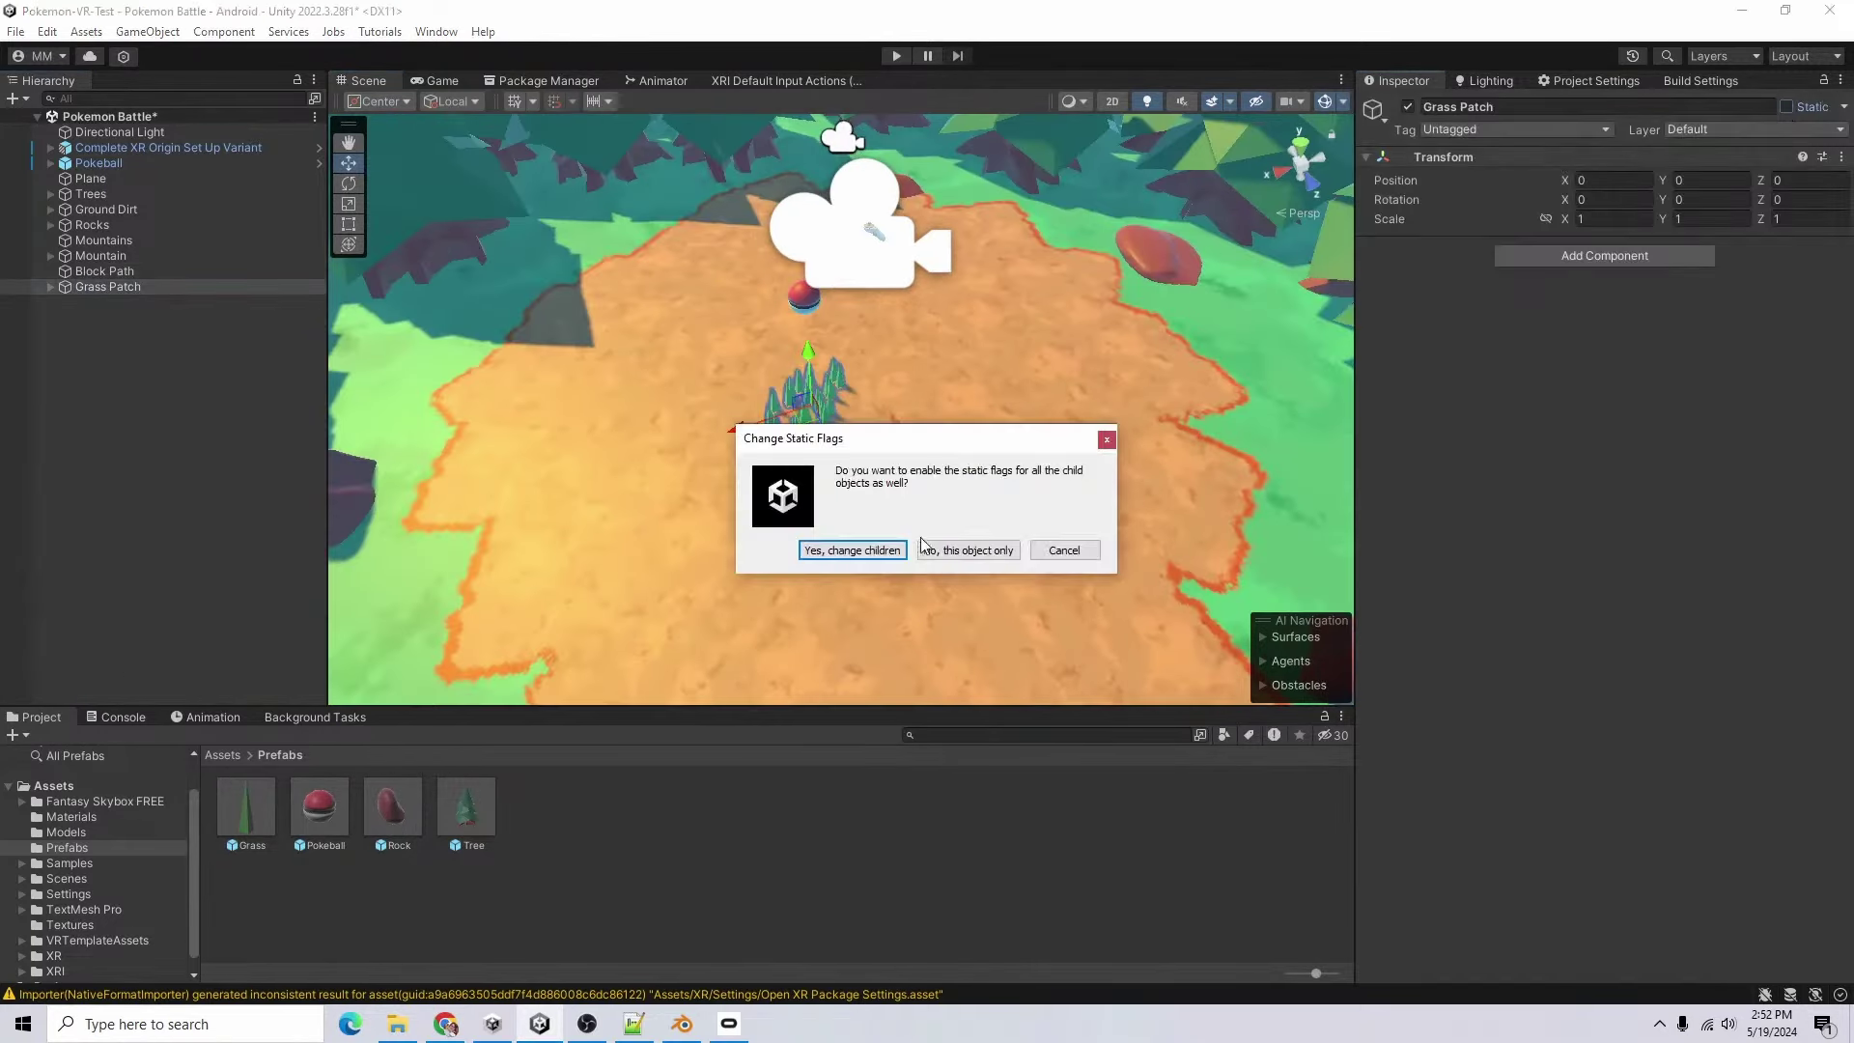
{"action": "left_click", "coordinate": [852, 549]}
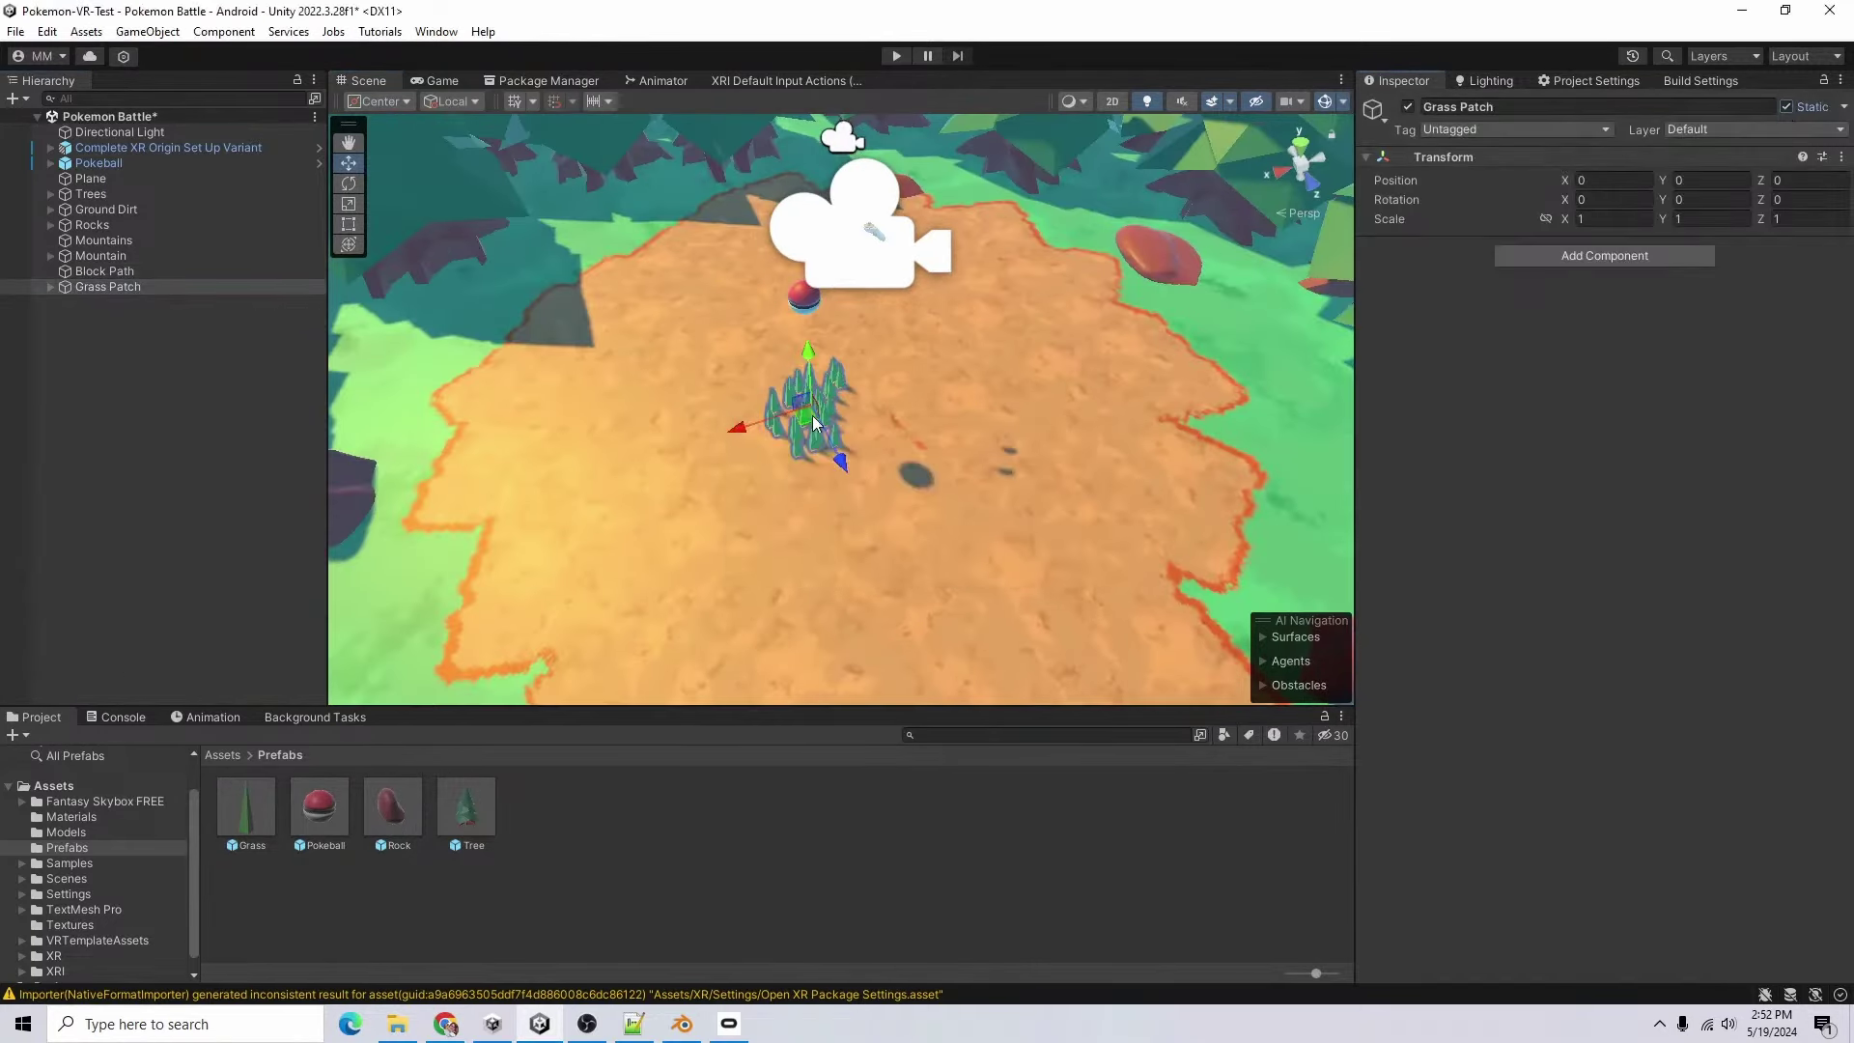
{"action": "left_click_drag", "start_coordinate": [793, 456], "coordinate": [788, 863]}
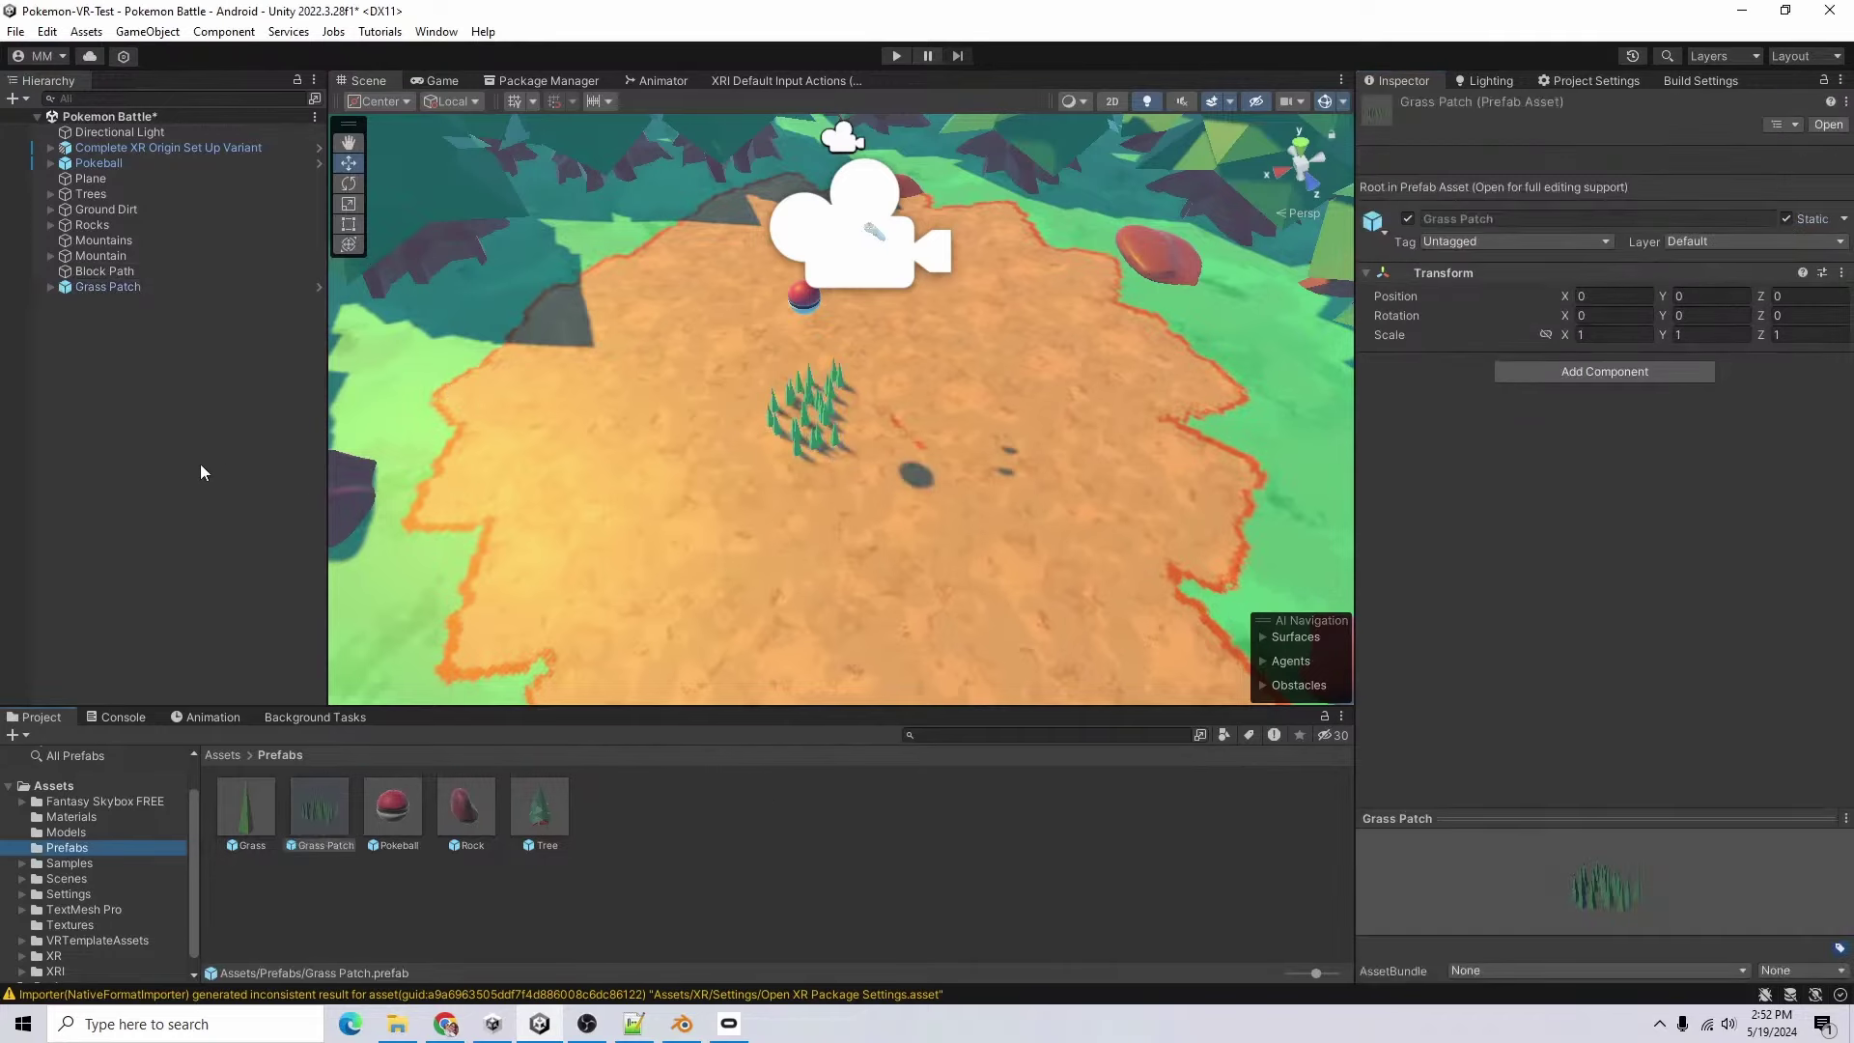
- Move Grass Patch onto the green ground beside the dirt clearing and place one duplicate farther along the edge
{"action": "left_click", "coordinate": [107, 287]}
{"action": "scroll", "coordinate": [599, 457], "scroll_direction": "down", "scroll_amount": 6}
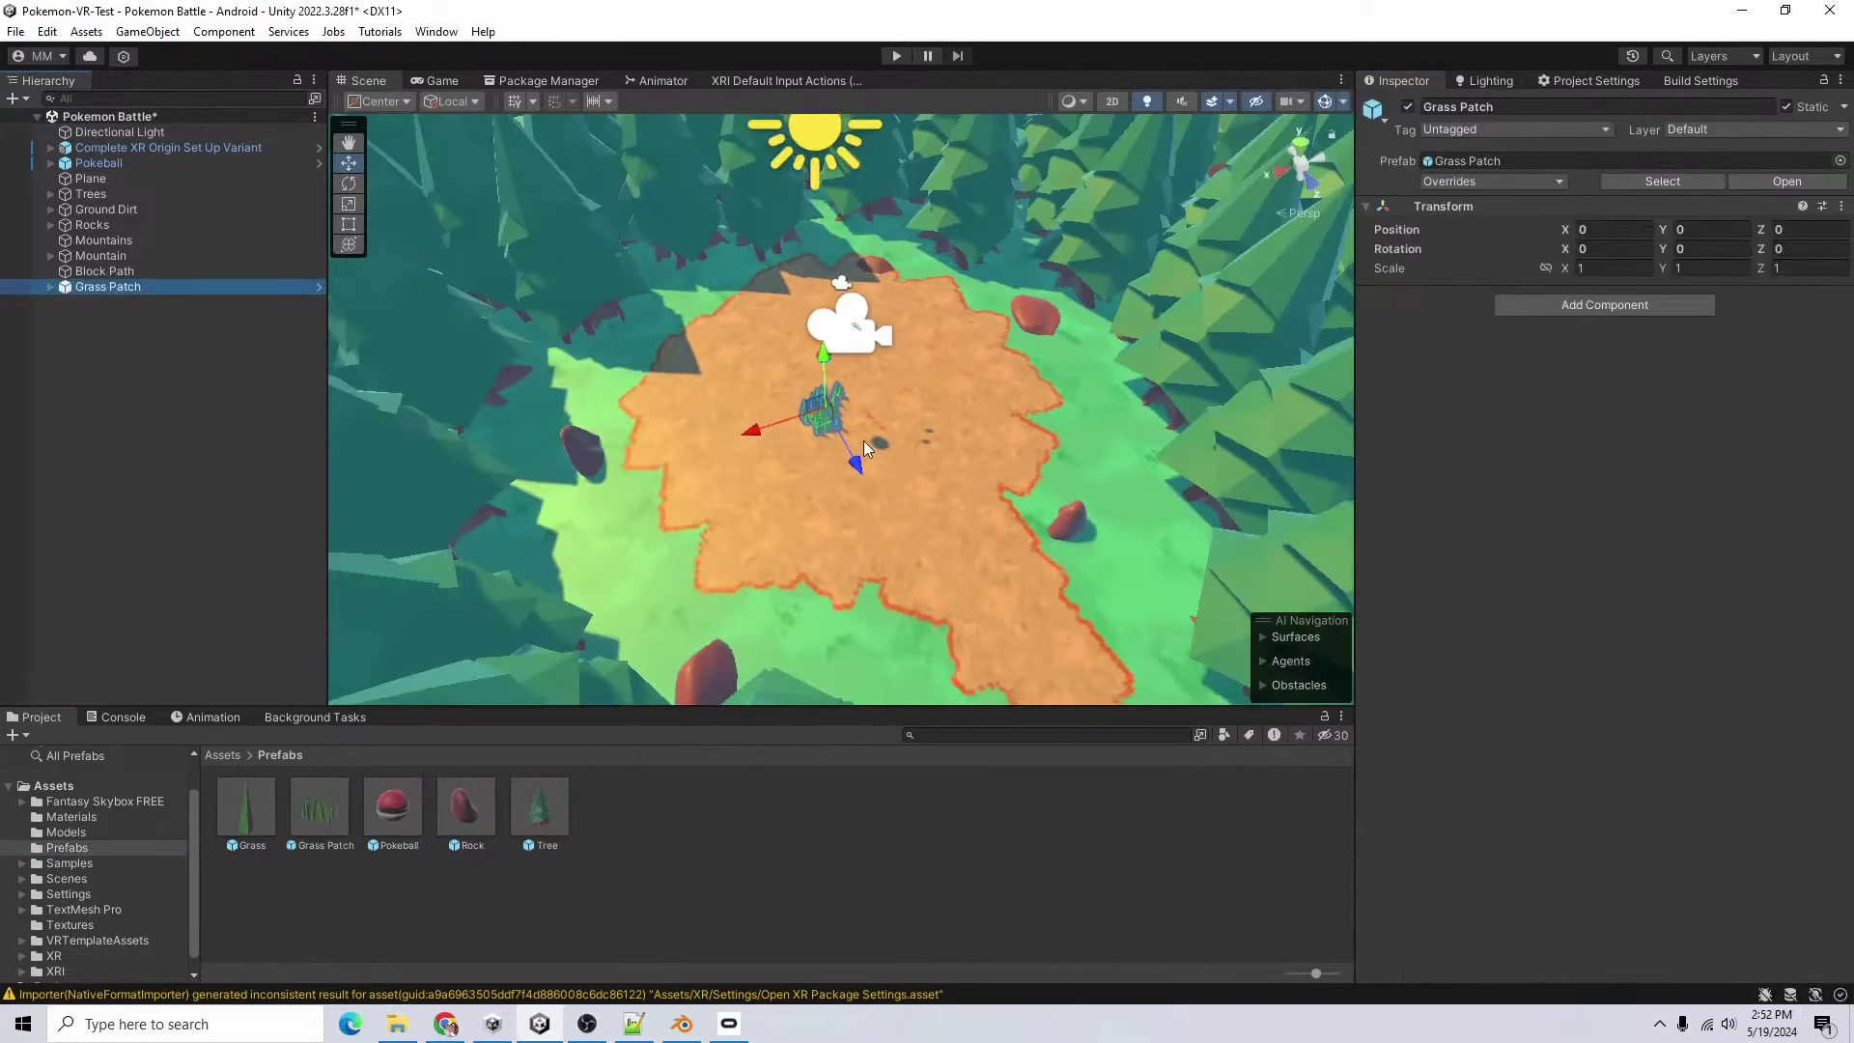
{"action": "left_click_drag", "start_coordinate": [838, 435], "coordinate": [659, 409]}
{"action": "key", "text": "ctrl+d"}
{"action": "left_click_drag", "start_coordinate": [660, 409], "coordinate": [710, 549]}
- Keep duplicating Grass Patch and spread the copies over the green ground around the dirt clearing
{"action": "key", "text": "ctrl+d"}
{"action": "key", "text": "ctrl+d"}
{"action": "key", "text": "ctrl+d"}
{"action": "left_click_drag", "start_coordinate": [710, 549], "coordinate": [1057, 451]}
{"action": "key", "text": "ctrl+d"}
{"action": "key", "text": "ctrl+d"}
{"action": "key", "text": "ctrl+d"}
{"action": "key", "text": "ctrl+d"}
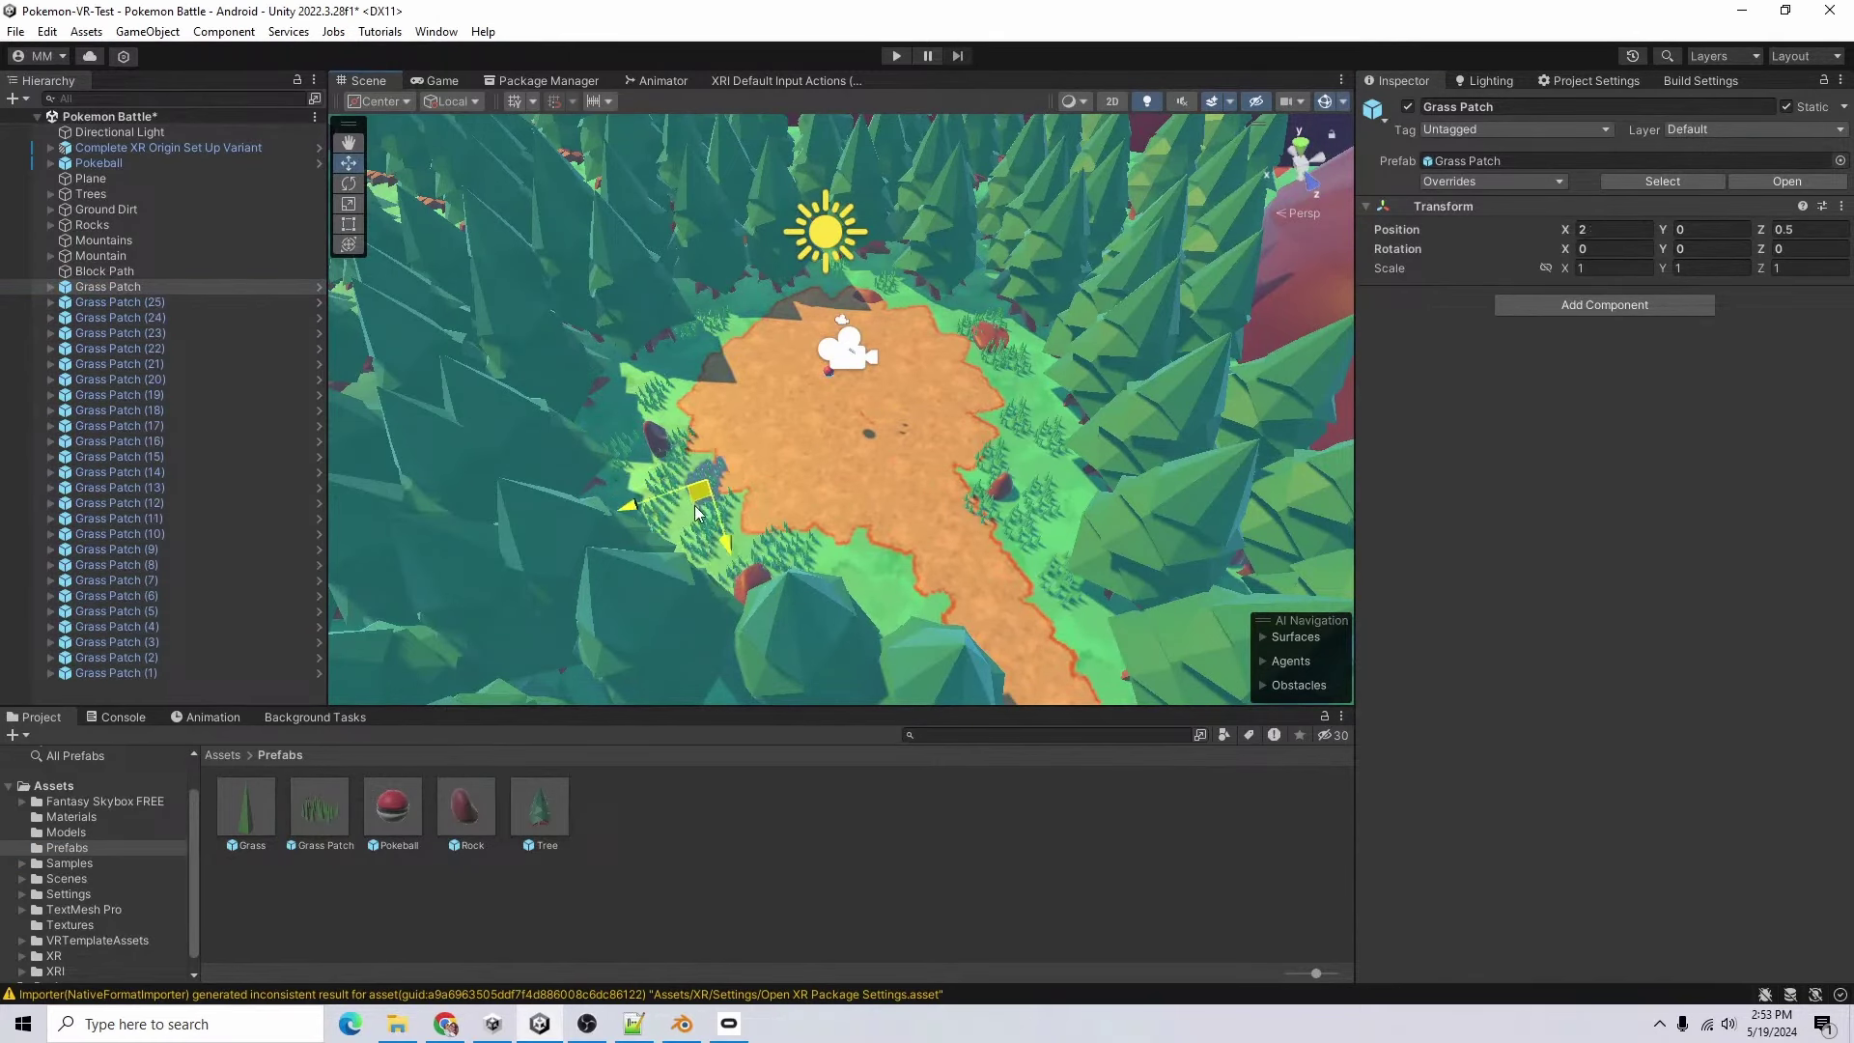
{"action": "key", "text": "ctrl+d"}
{"action": "left_click_drag", "start_coordinate": [702, 494], "coordinate": [1074, 547], "text": "ctrl"}
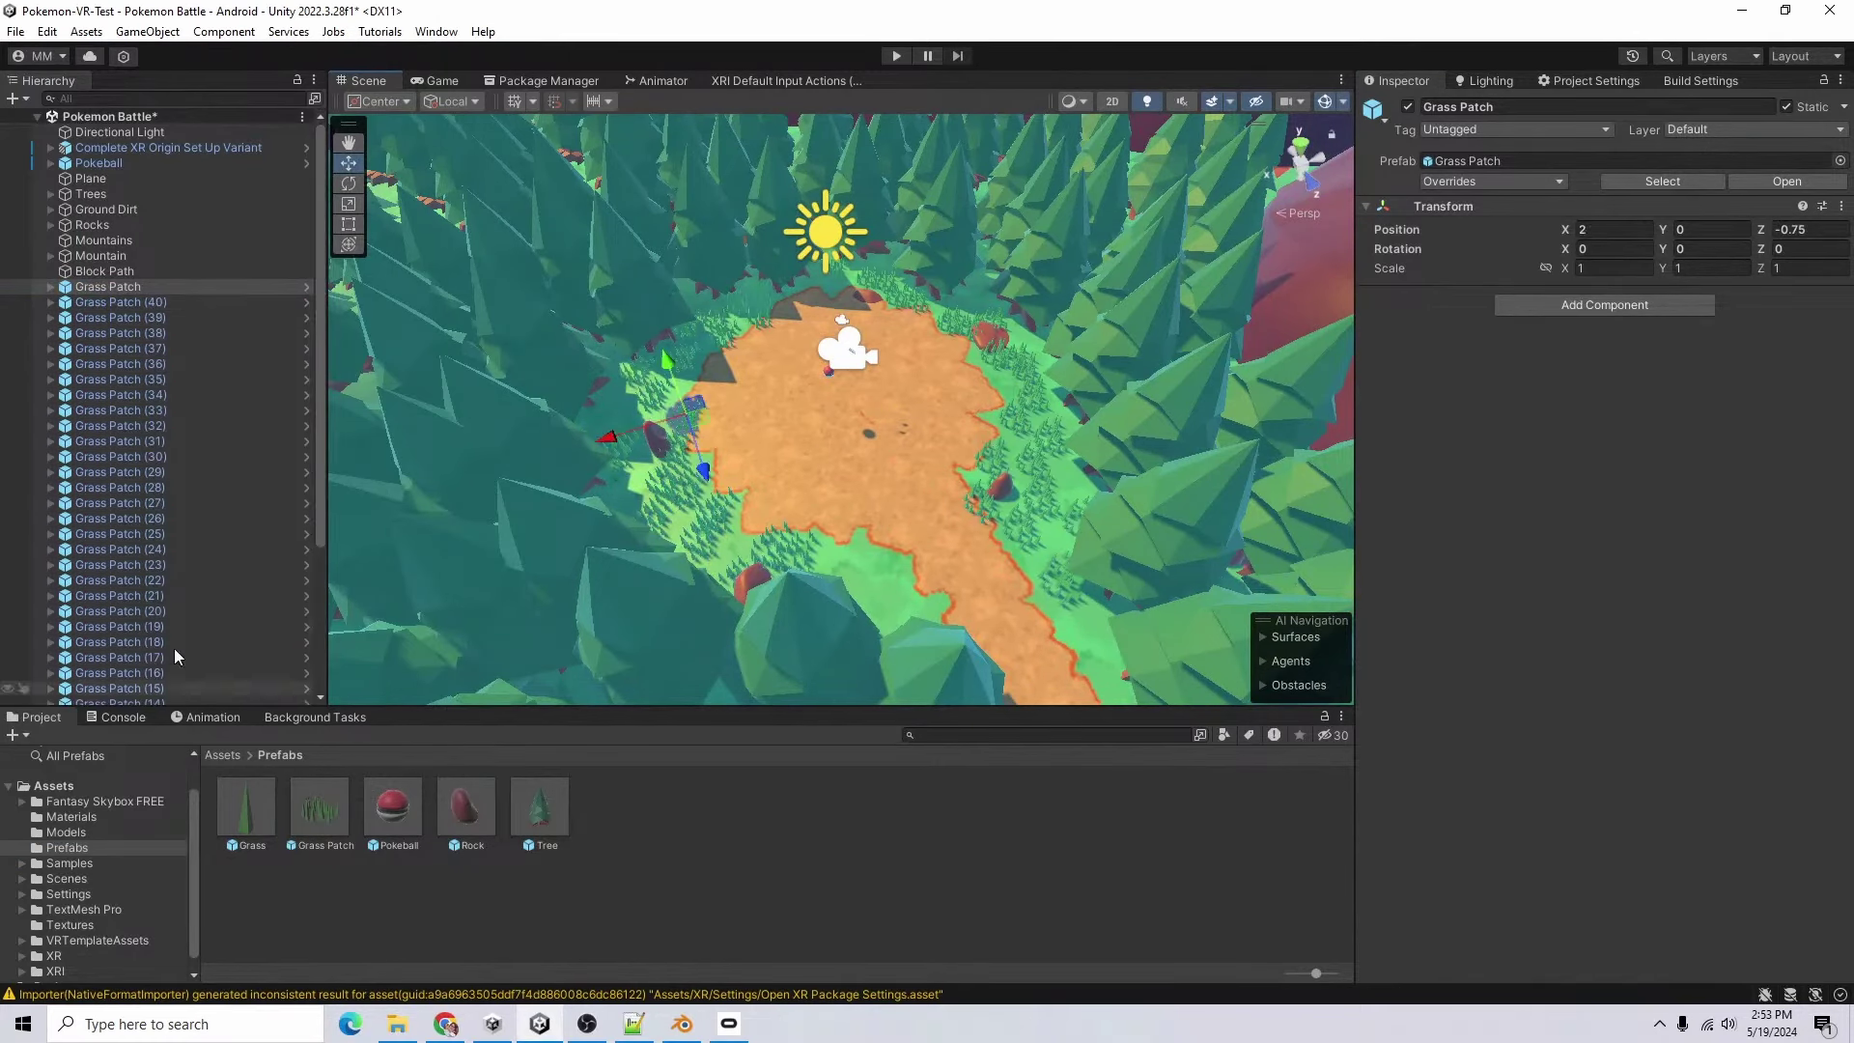
- Create an empty object named Grass Objects in the Pokemon Battle scene and gather all Grass Patch copies under it
{"action": "scroll", "coordinate": [174, 647], "scroll_direction": "down", "scroll_amount": 4}
{"action": "scroll", "coordinate": [358, 572], "scroll_direction": "down", "scroll_amount": 1}
{"action": "left_click", "coordinate": [215, 696], "text": "shift"}
{"action": "scroll", "coordinate": [190, 298], "scroll_direction": "up", "scroll_amount": 4}
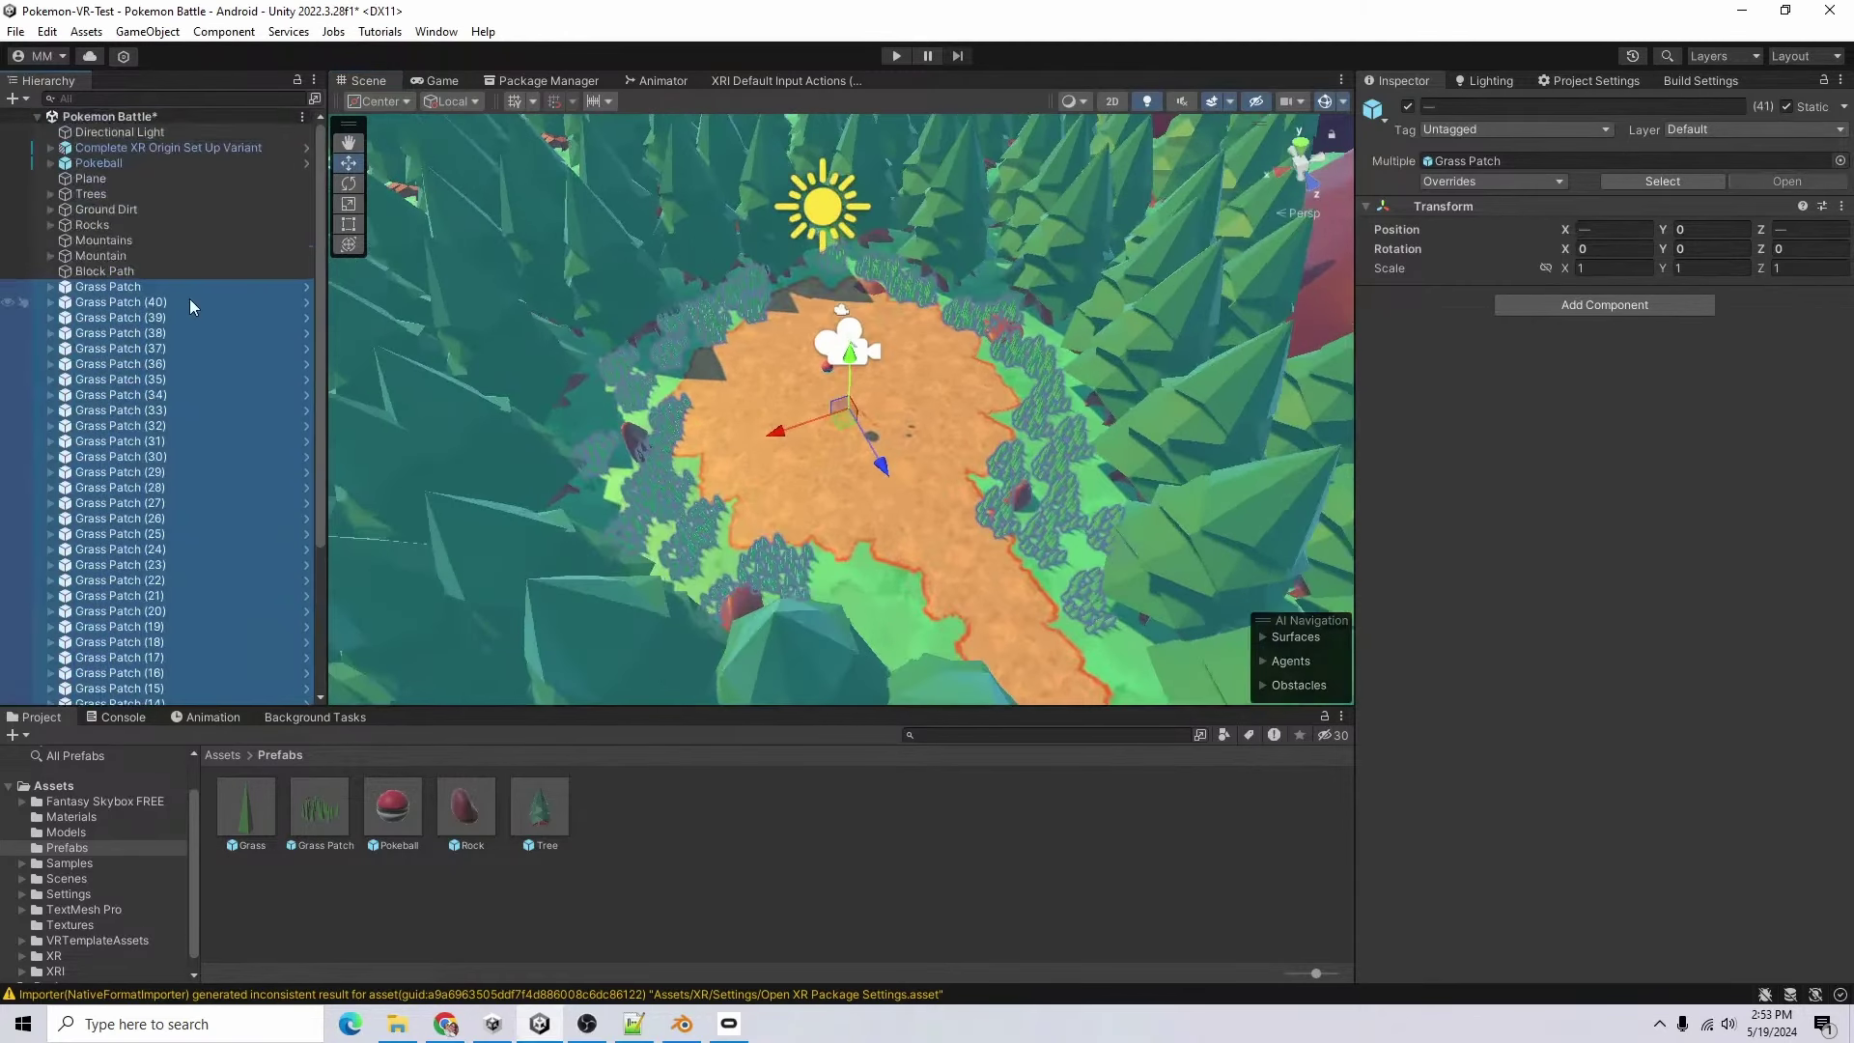
{"action": "right_click", "coordinate": [108, 122]}
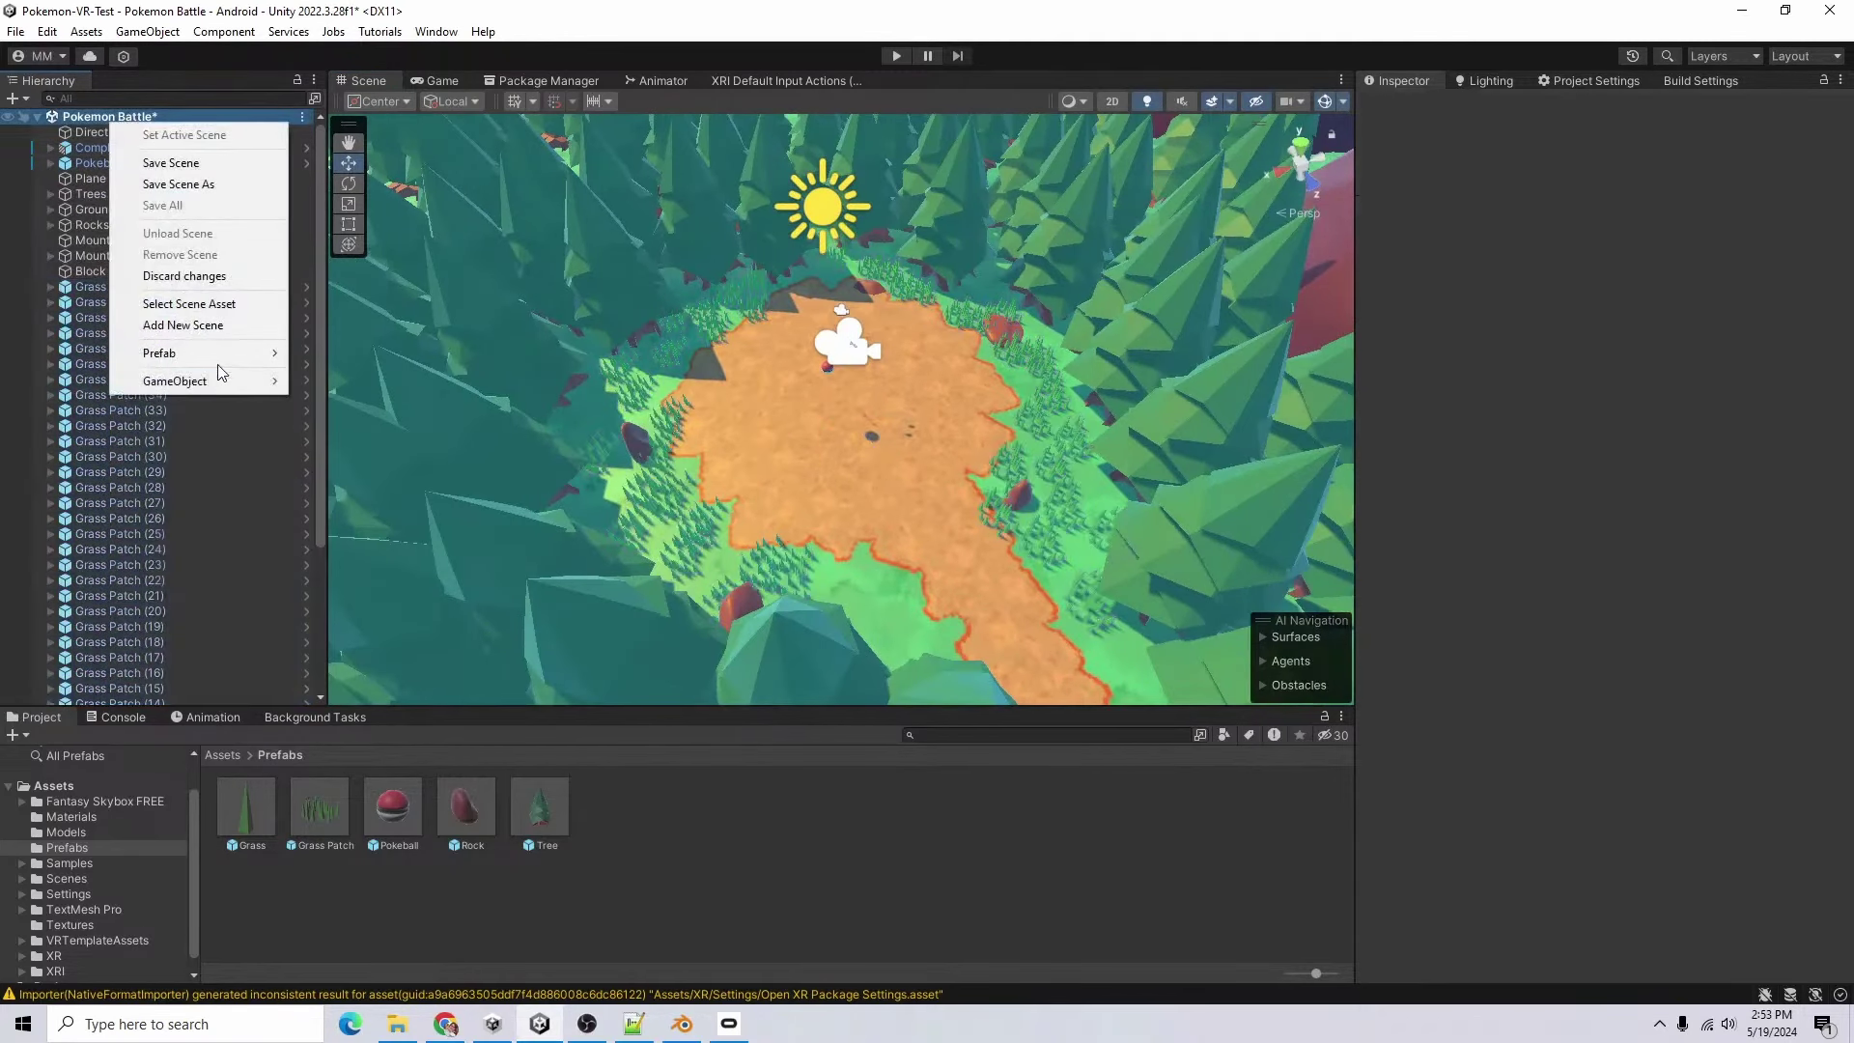
{"action": "mouse_move", "coordinate": [222, 381]}
{"action": "left_click", "coordinate": [351, 381]}
{"action": "type", "text": "Gr"}
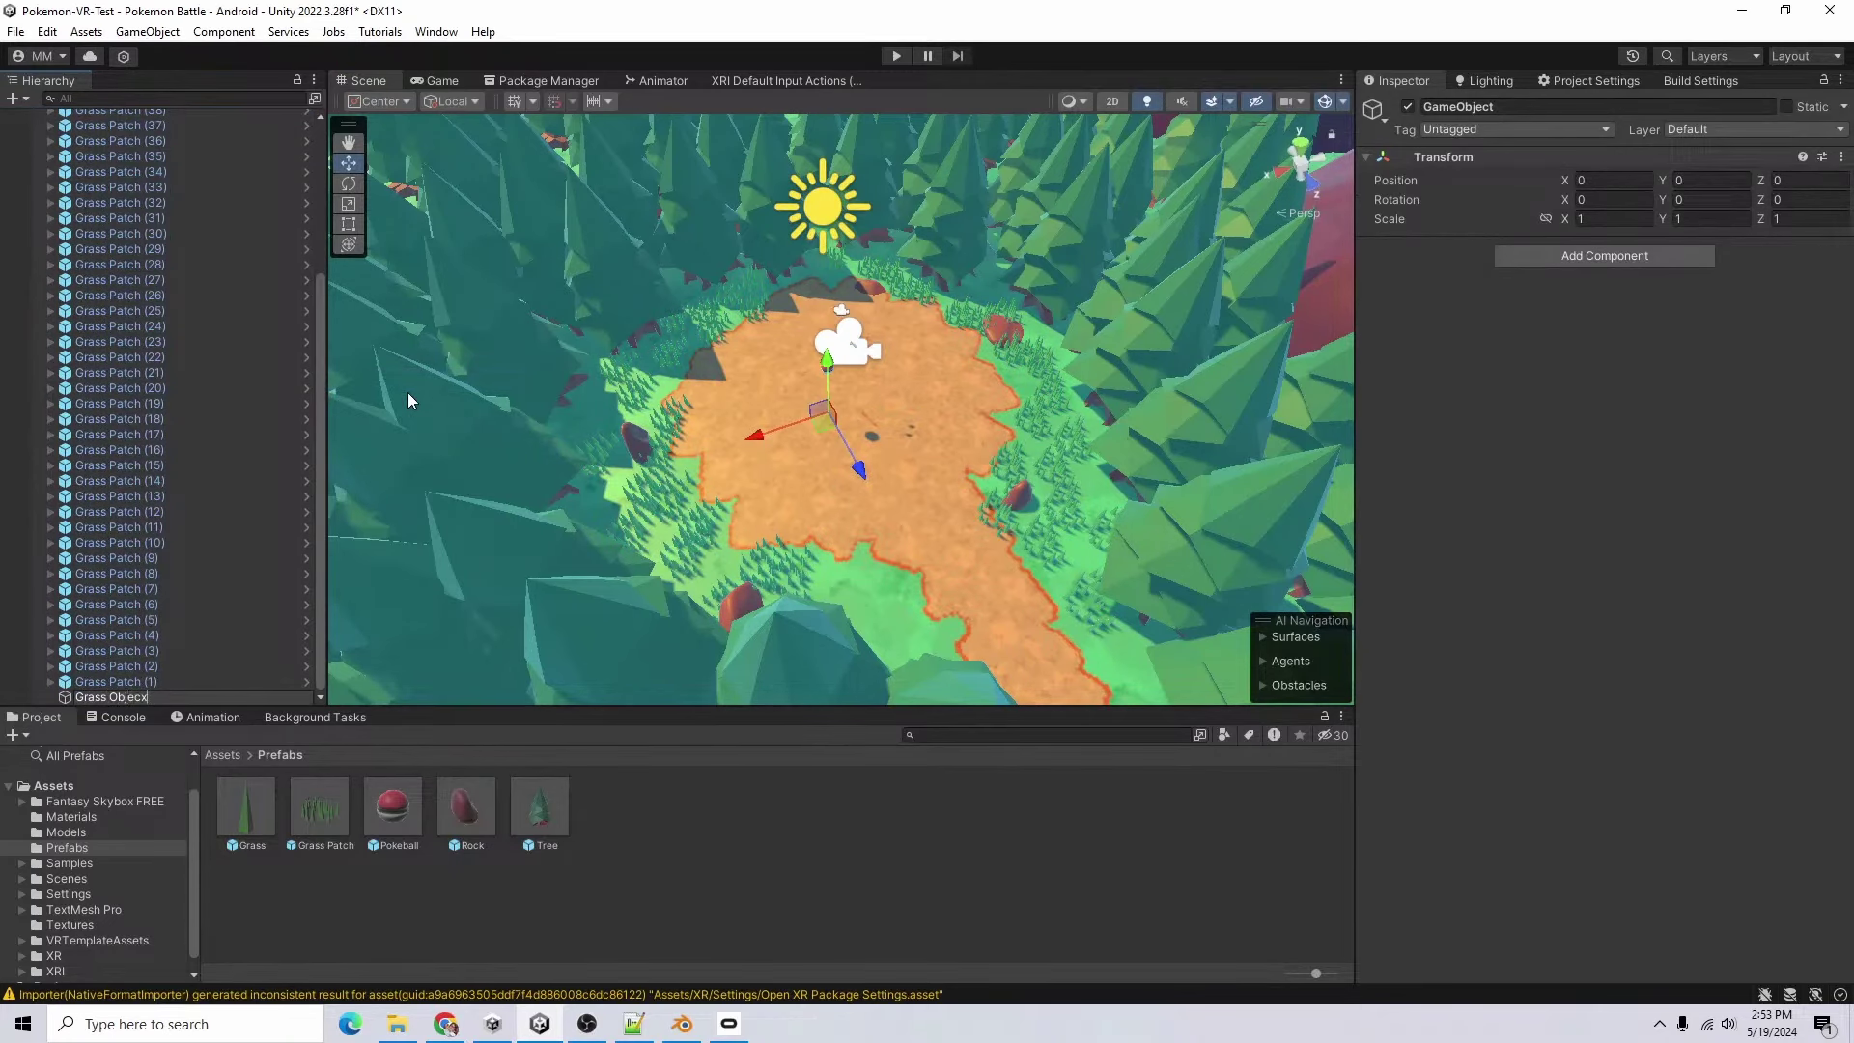
{"action": "type", "text": "ass Objects"}
{"action": "key", "text": "Return"}
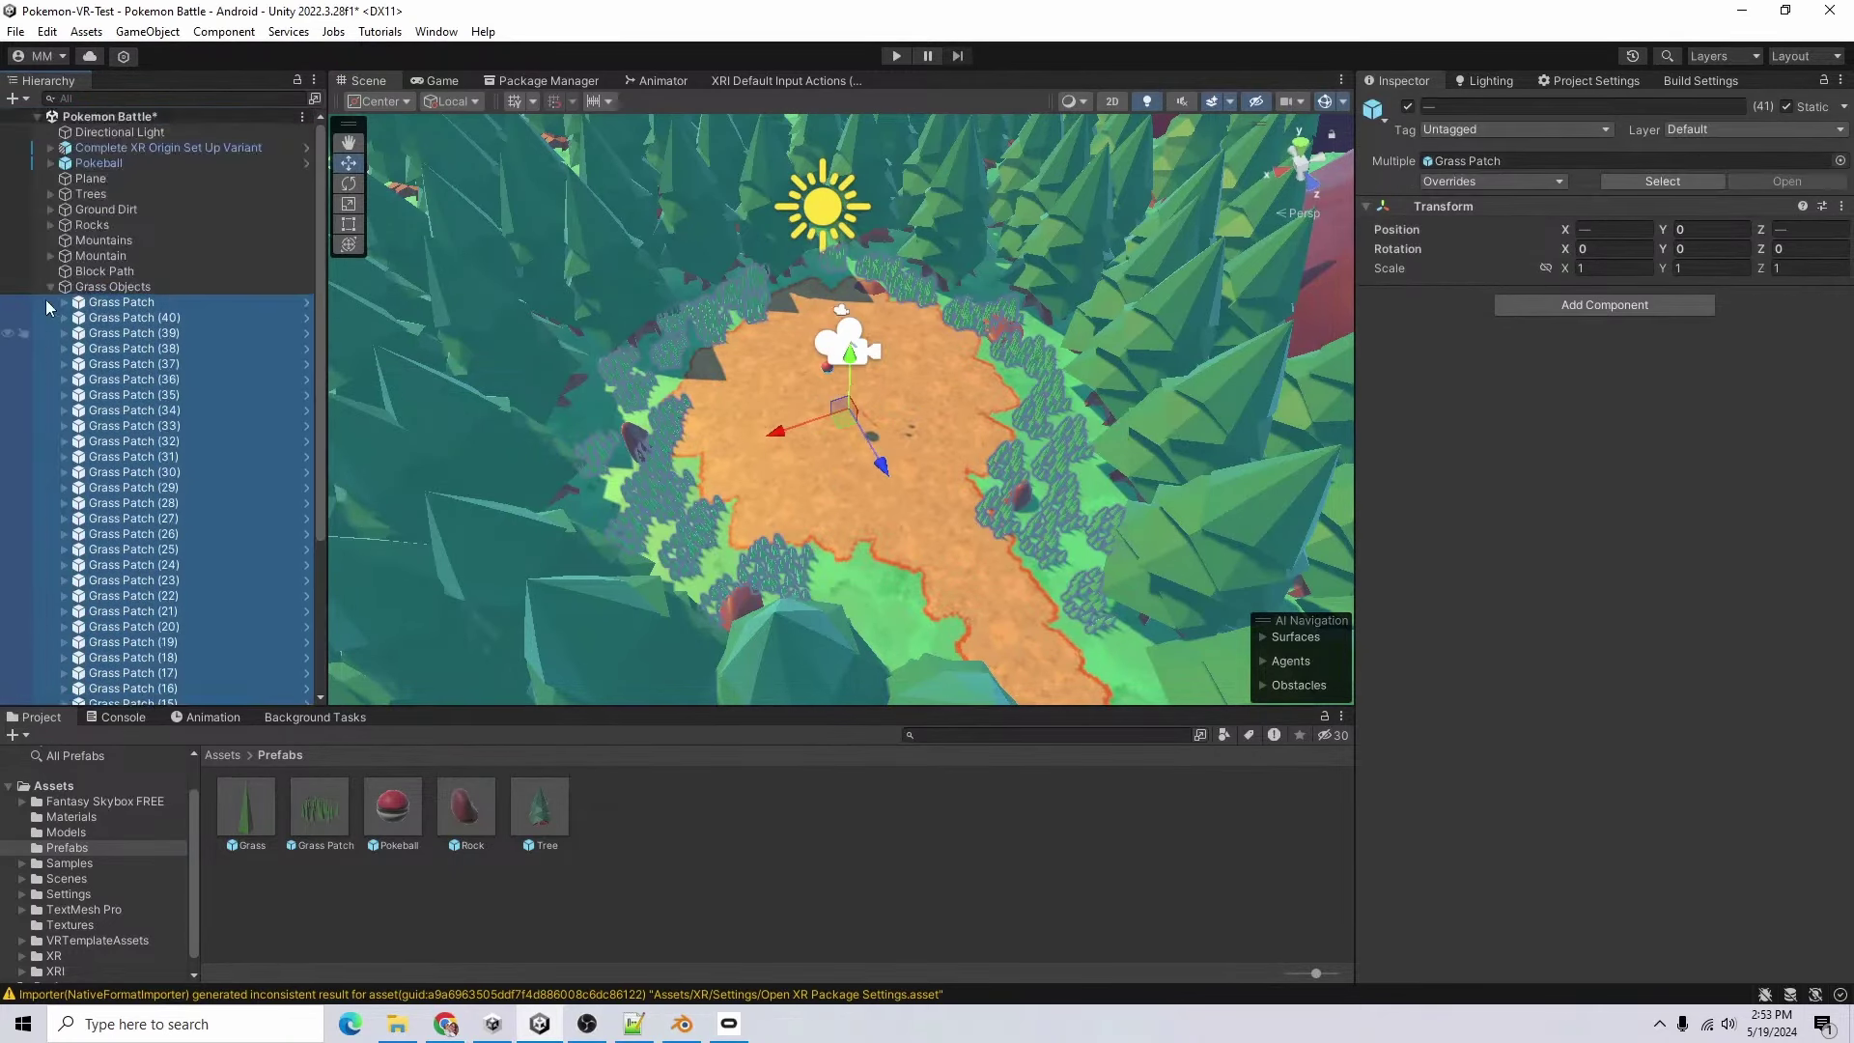
- Give every selected Grass Patch a random Y rotation of R(0,360)
{"action": "left_click", "coordinate": [1719, 244]}
{"action": "type", "text": "R(0,"}
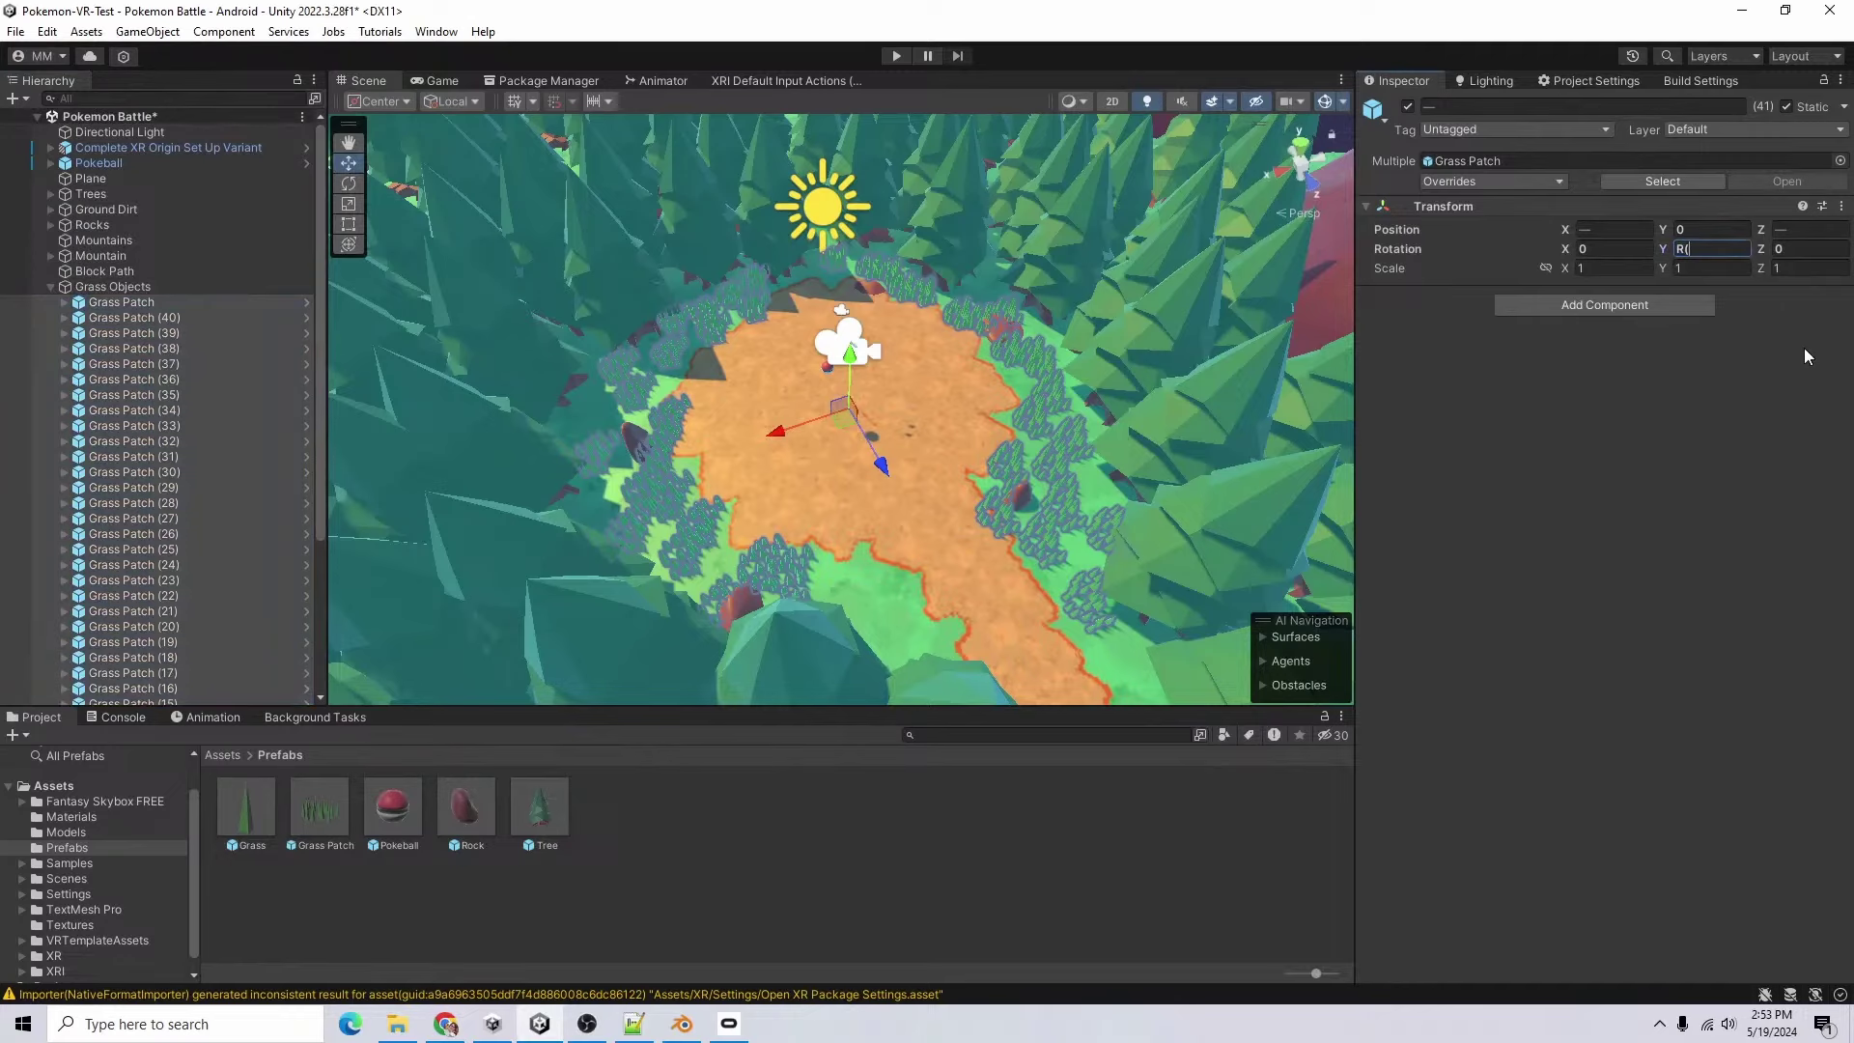
{"action": "type", "text": "360)"}
{"action": "key", "text": "Return"}
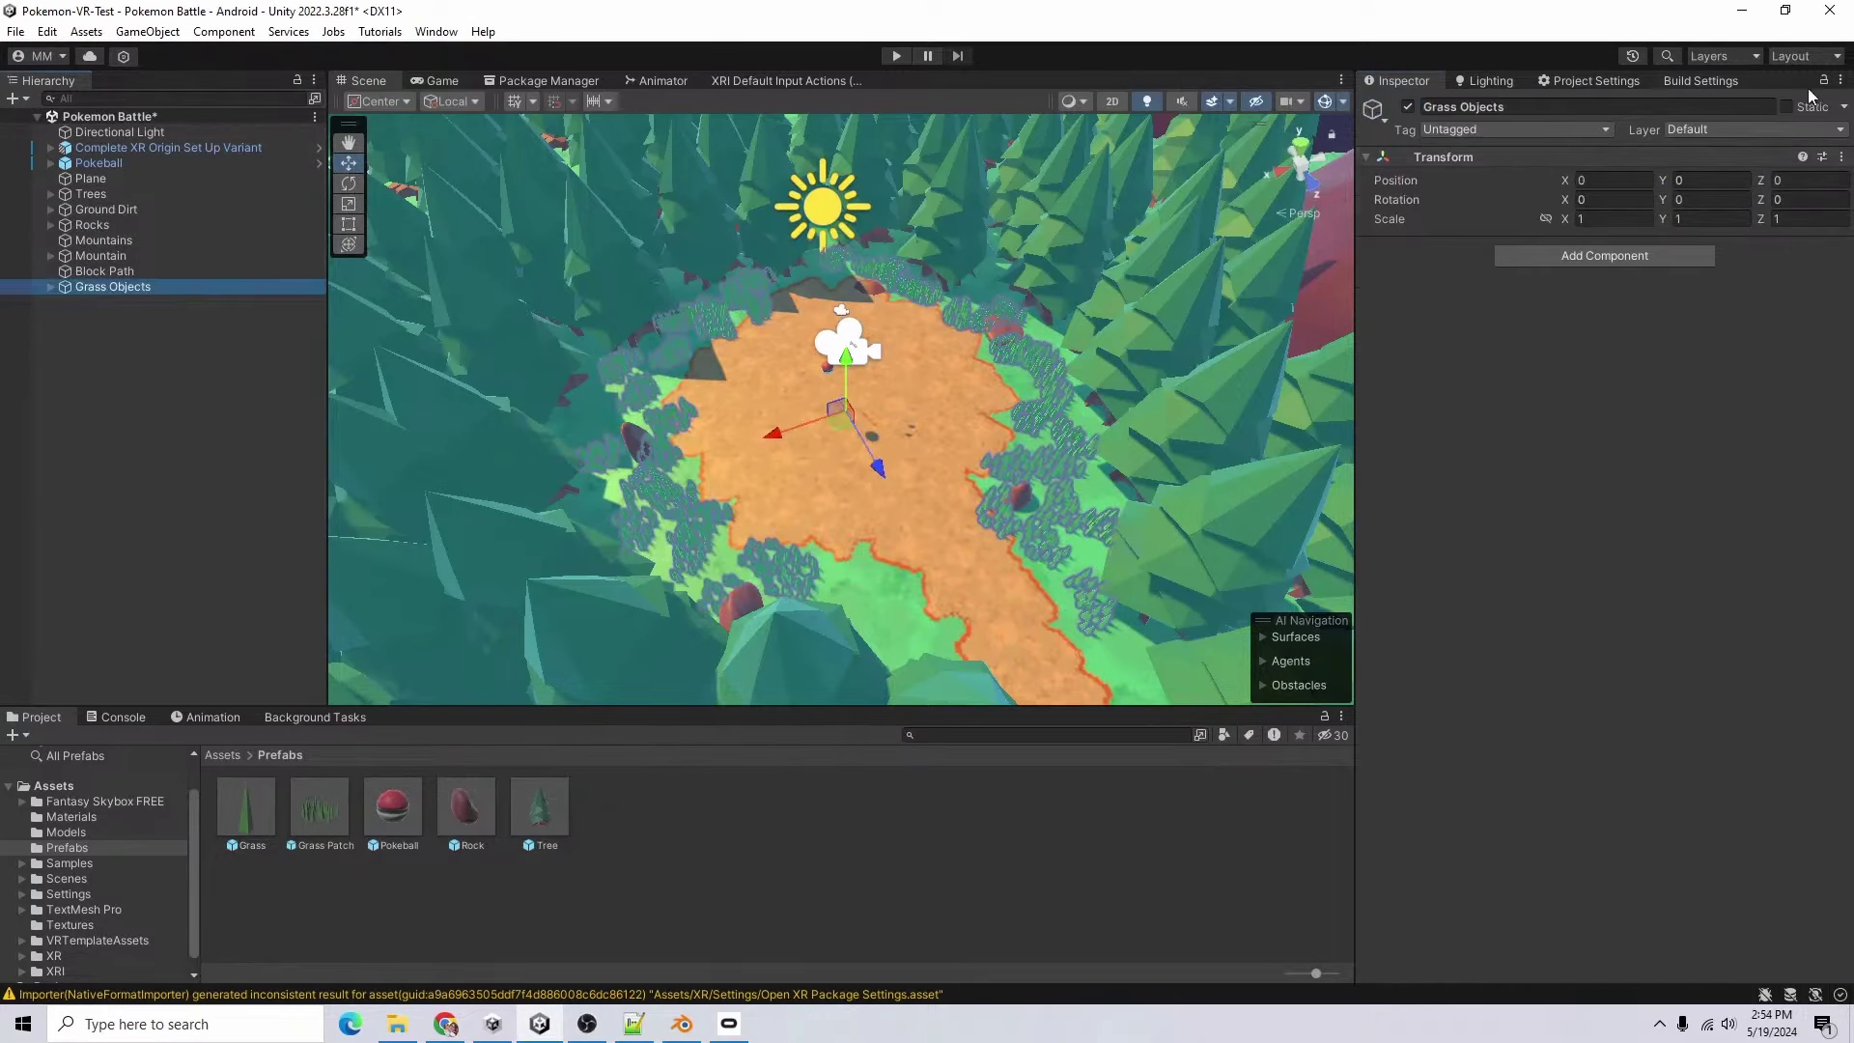
- Make Grass Objects and all its children static, and play the scene
{"action": "left_click", "coordinate": [1786, 107]}
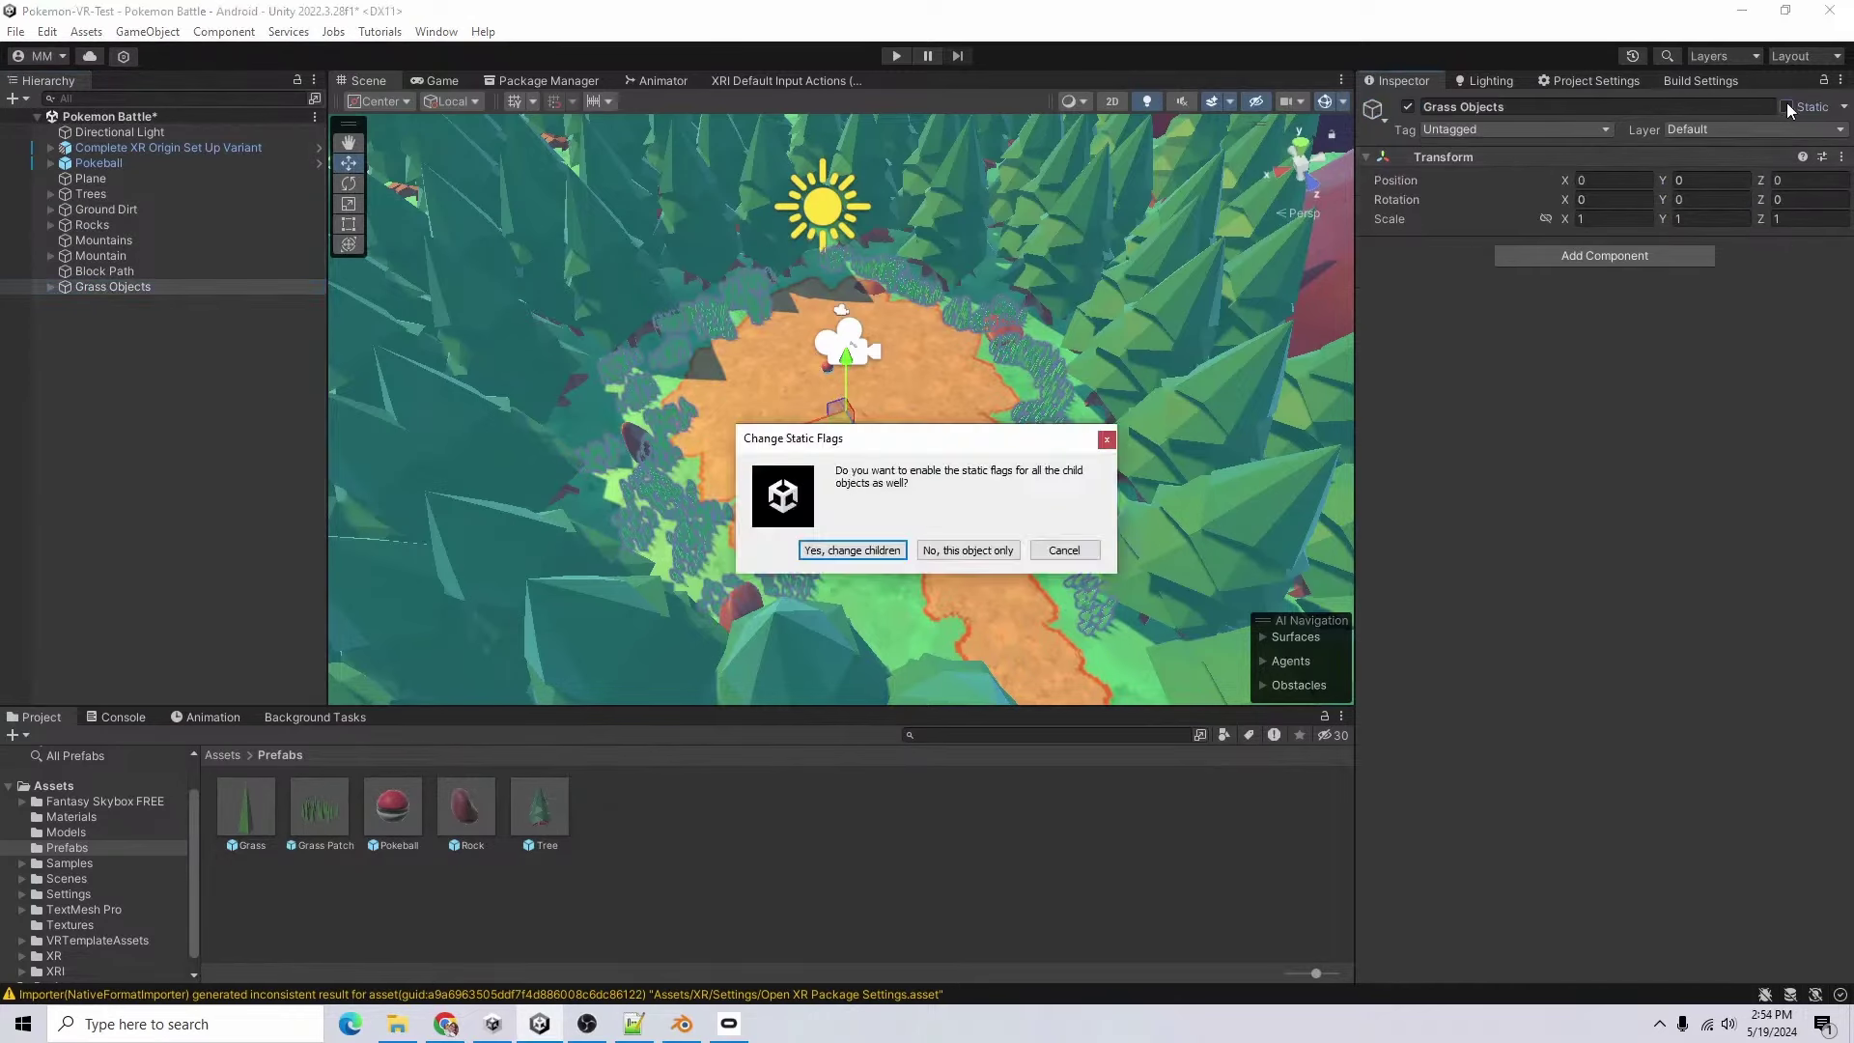
{"action": "left_click", "coordinate": [851, 550]}
{"action": "left_click", "coordinate": [896, 55]}
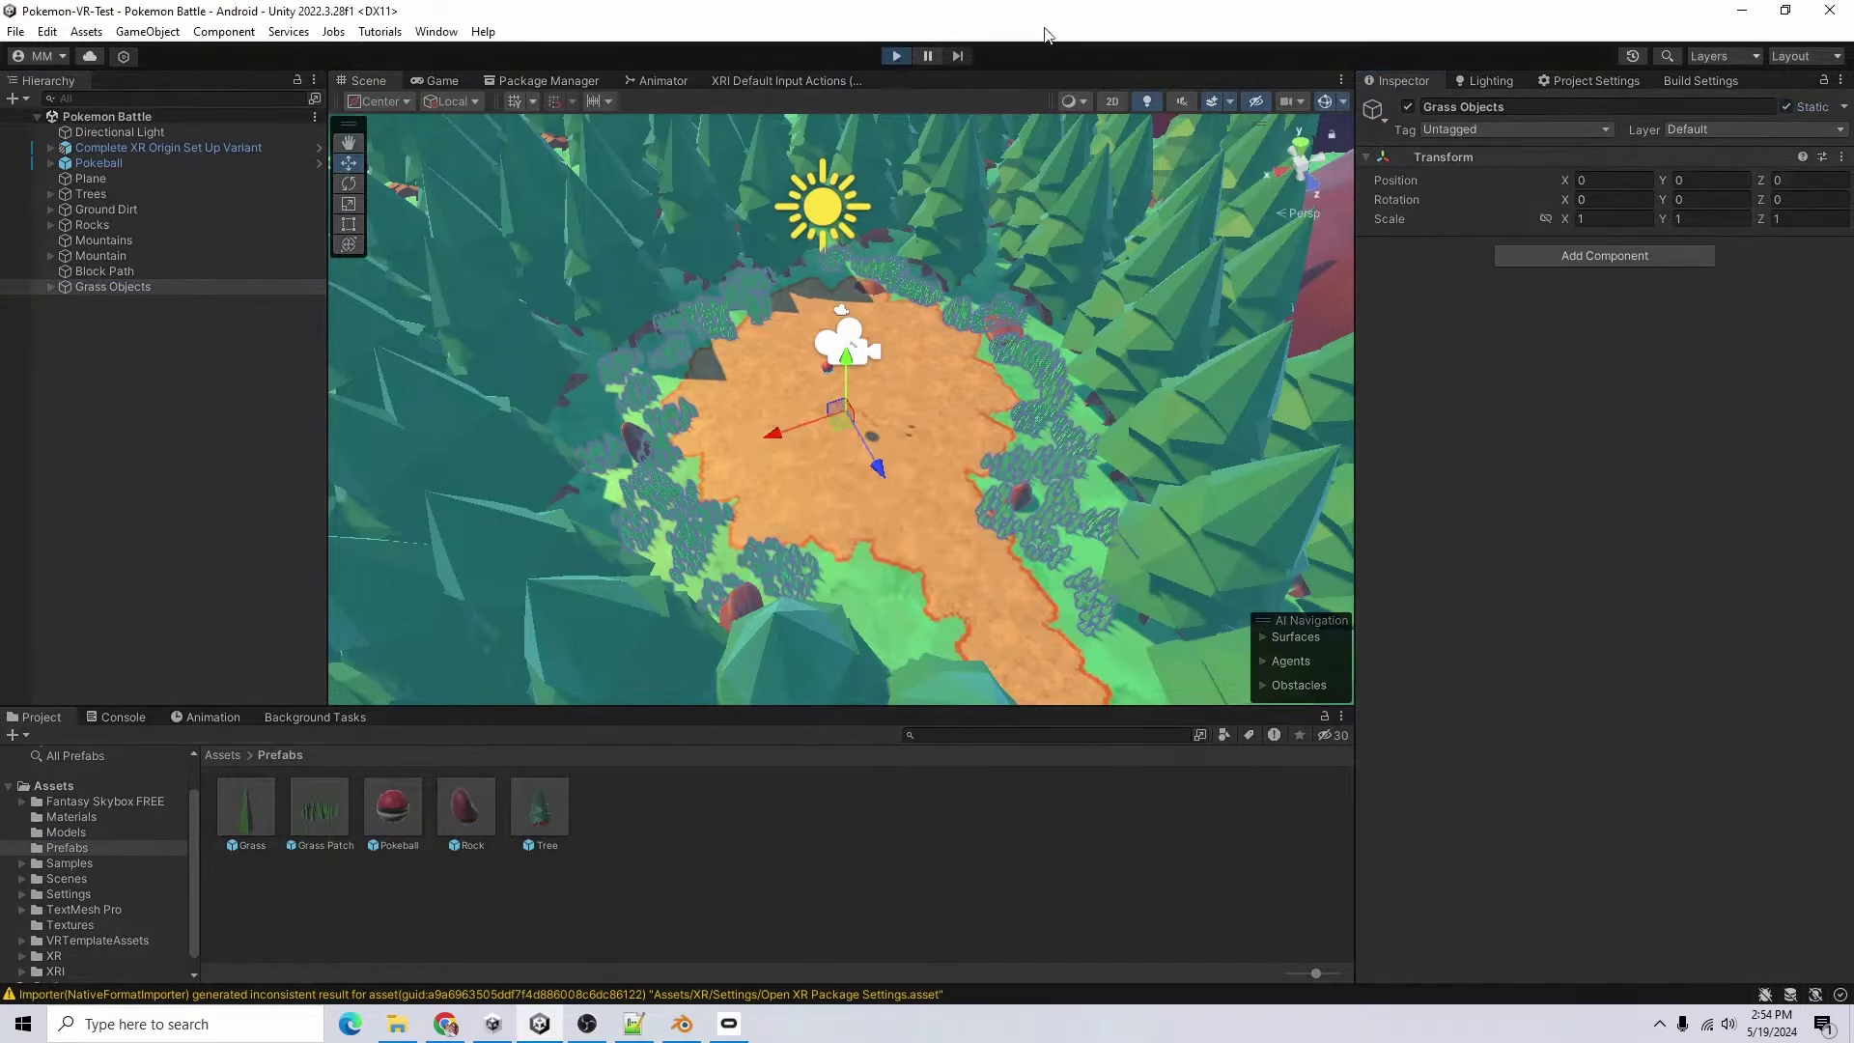
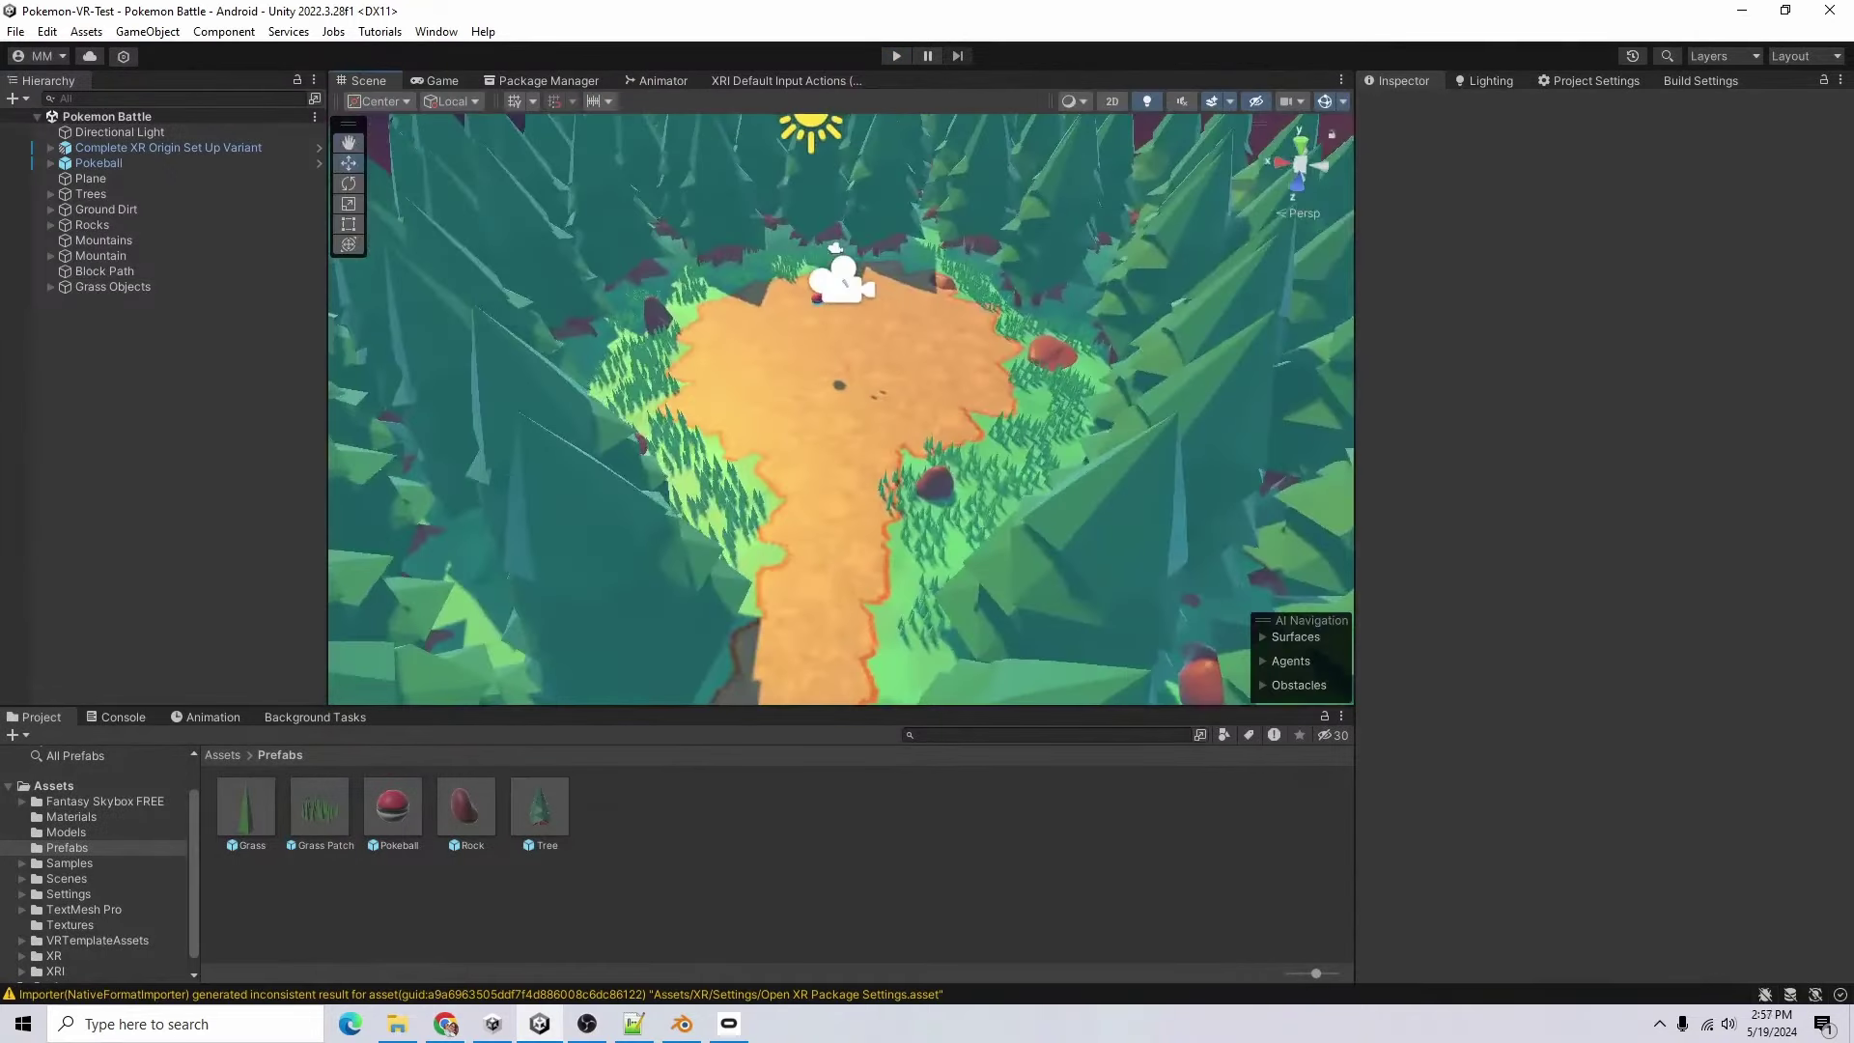
- Switch to the Notepad++ to-do list, delete the environment features entry with its Grass and Rocks items, and return to Unity without saving
{"action": "left_click", "coordinate": [634, 1023]}
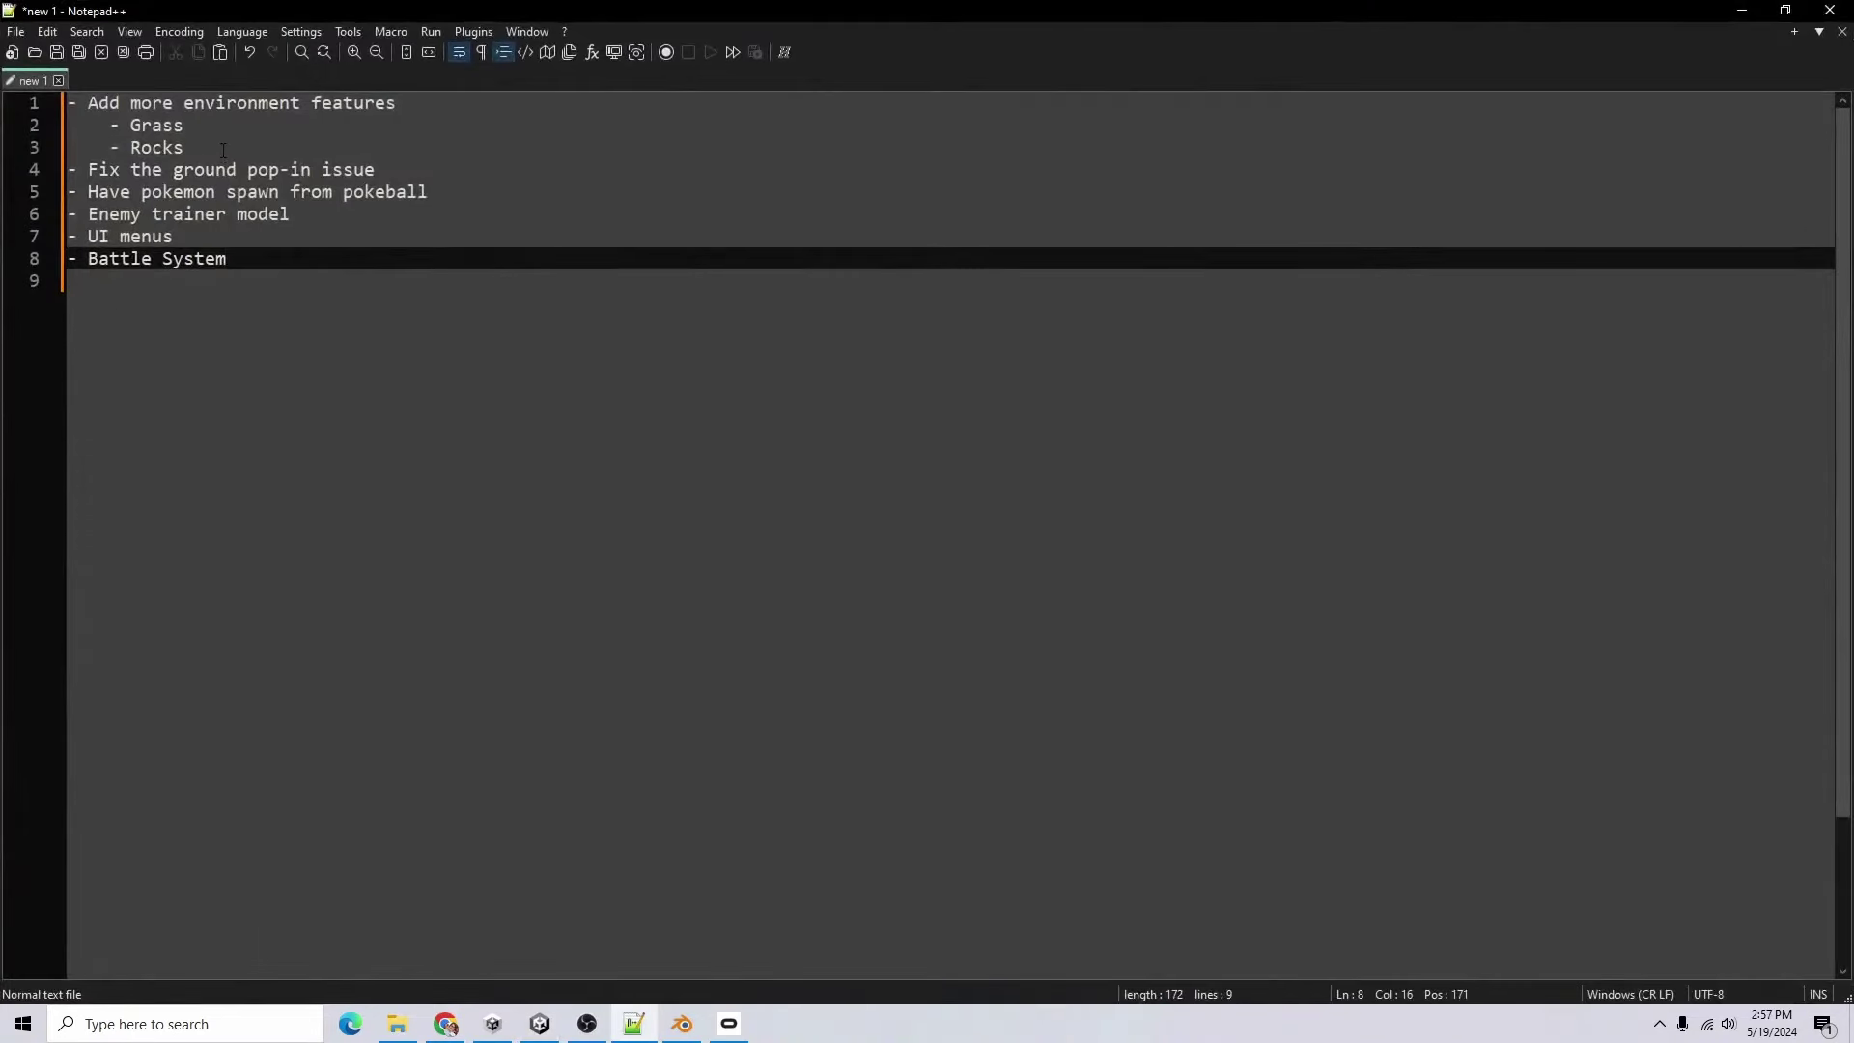
{"action": "left_click_drag", "start_coordinate": [223, 150], "coordinate": [70, 102]}
{"action": "key", "text": "Delete"}
{"action": "key", "text": "ctrl+s"}
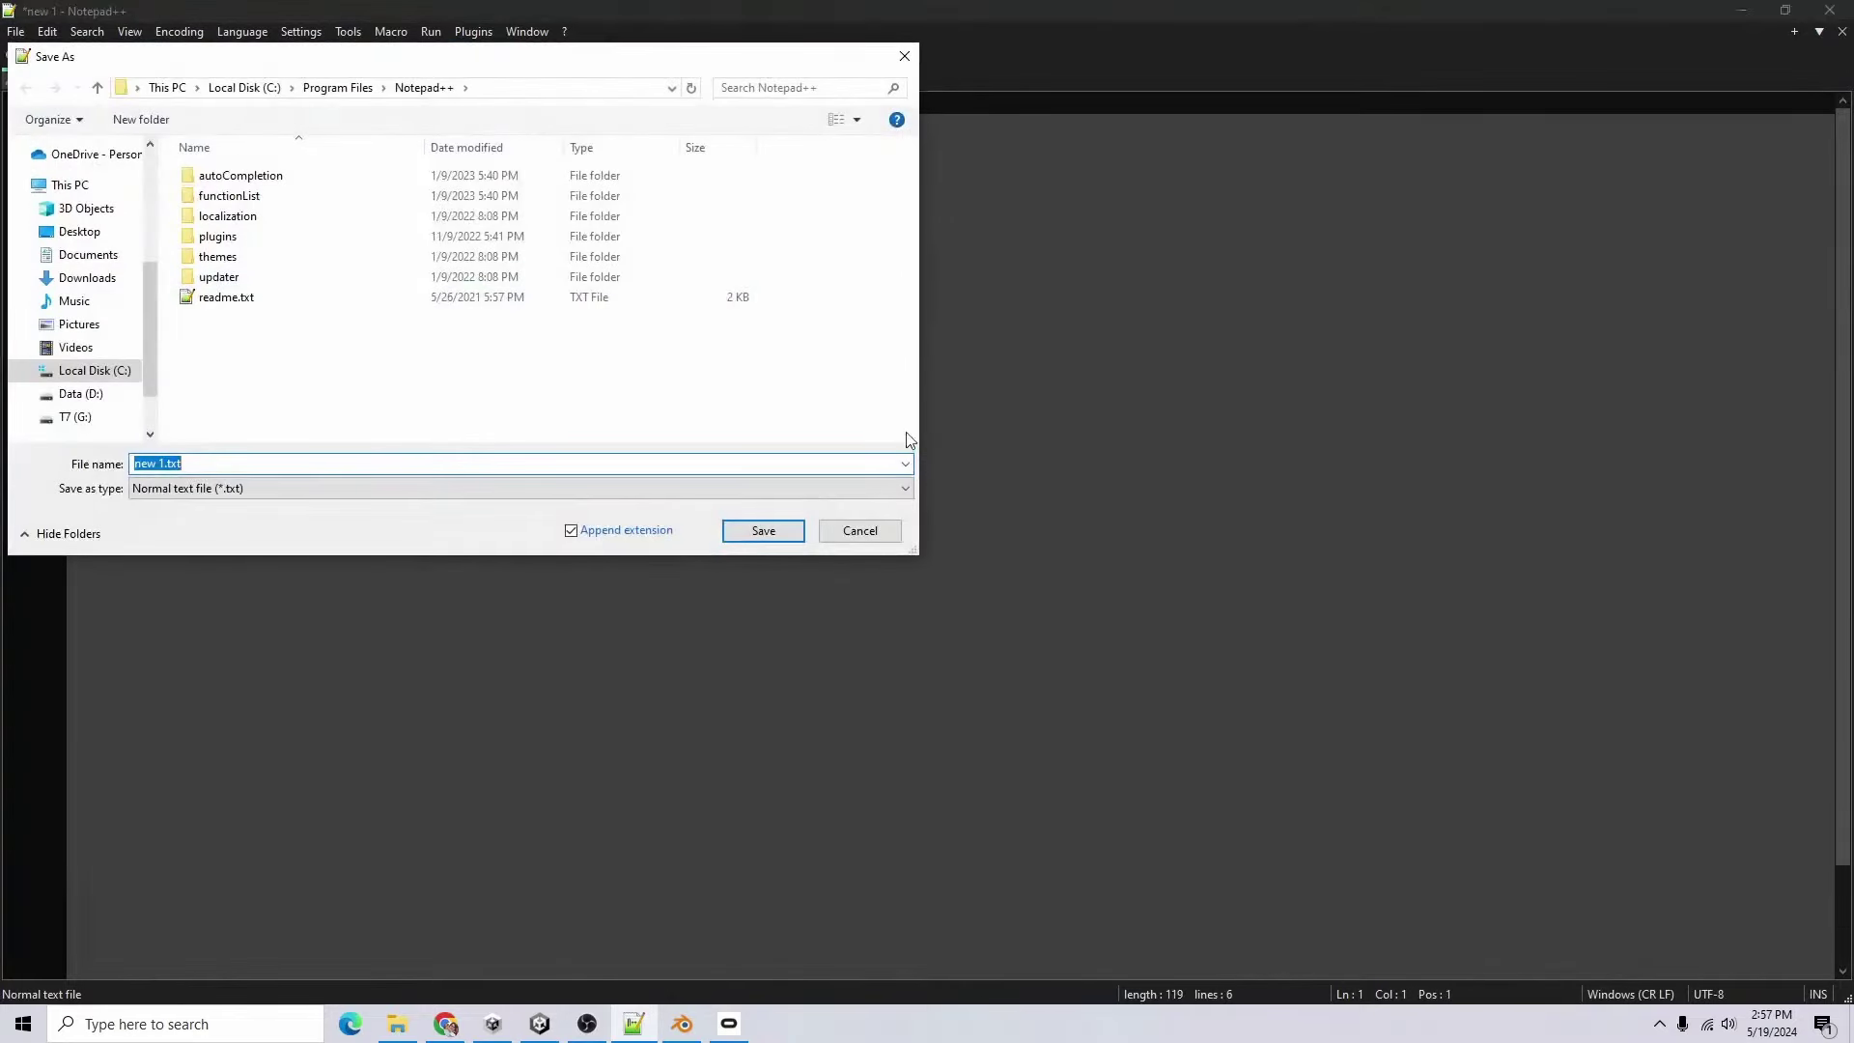
{"action": "left_click", "coordinate": [844, 535]}
{"action": "left_click_drag", "start_coordinate": [905, 8], "coordinate": [1853, 45]}
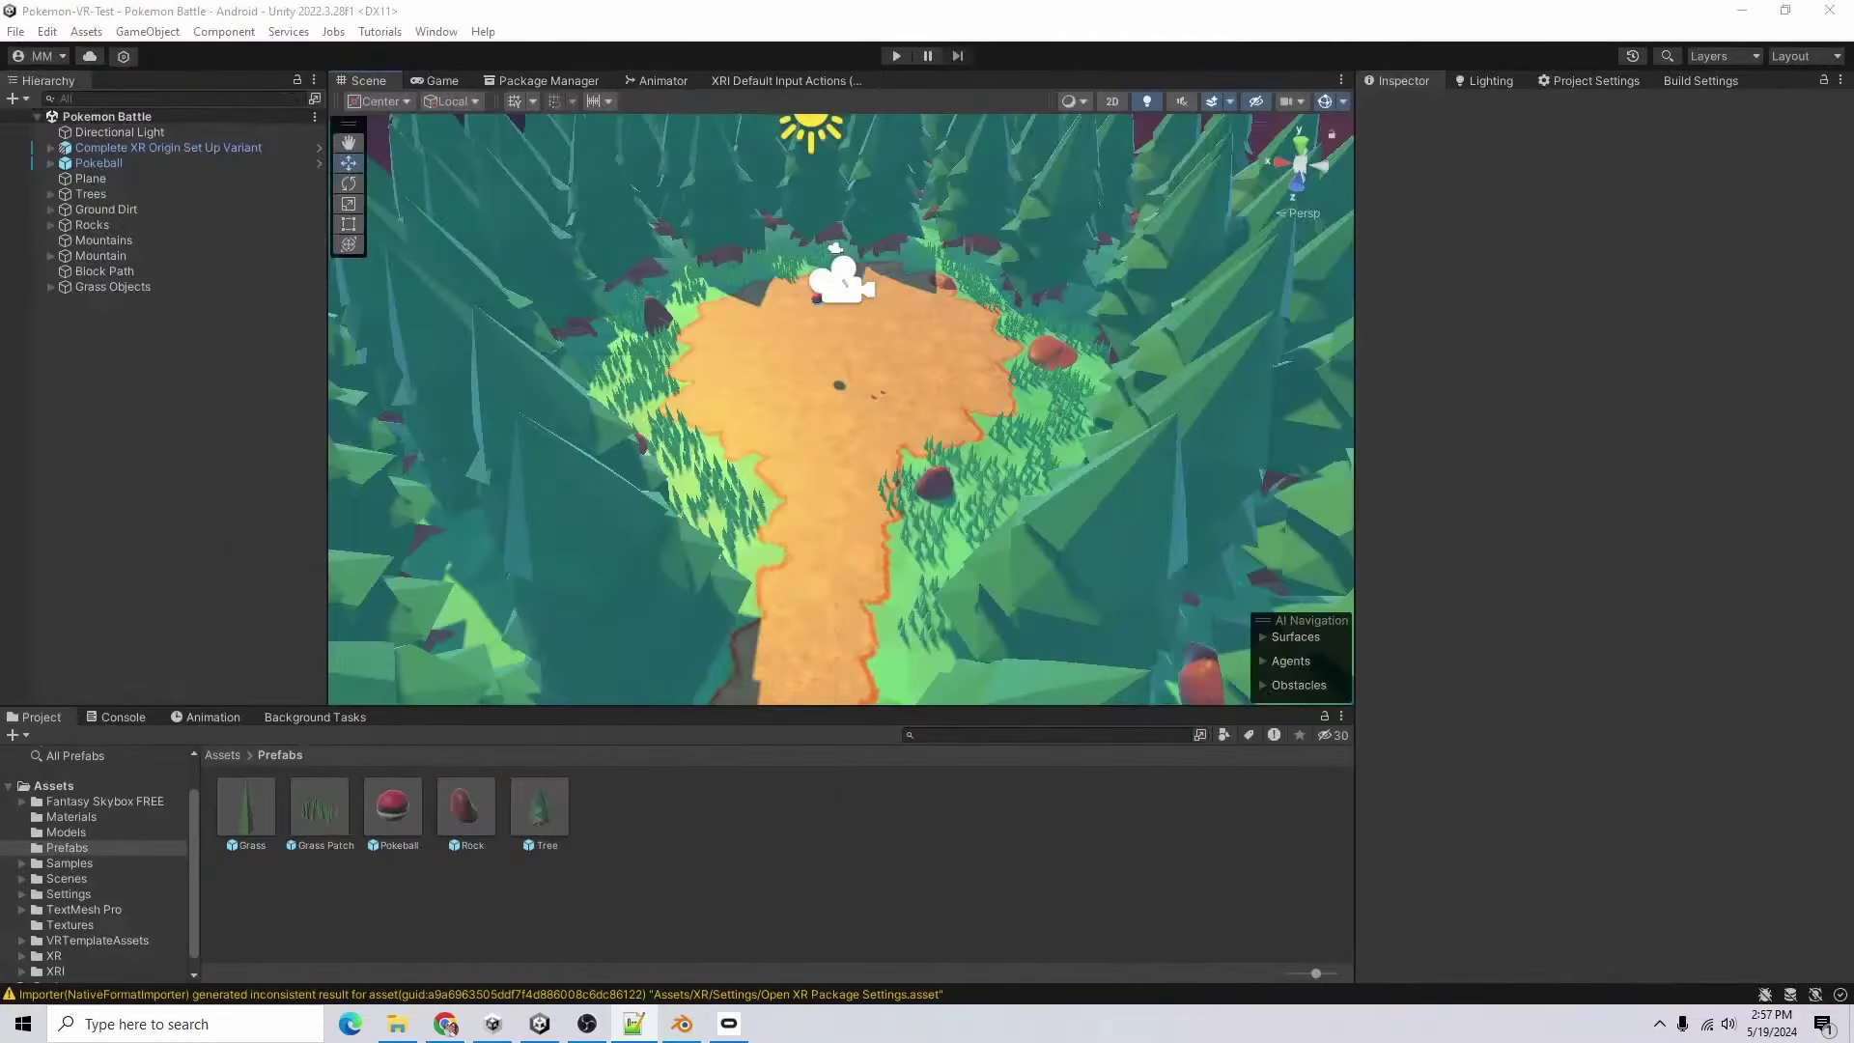
- Create a folder named Shaders in the project's Assets folder
{"action": "scroll", "coordinate": [834, 406], "scroll_direction": "up", "scroll_amount": 8}
{"action": "scroll", "coordinate": [867, 433], "scroll_direction": "down", "scroll_amount": 2}
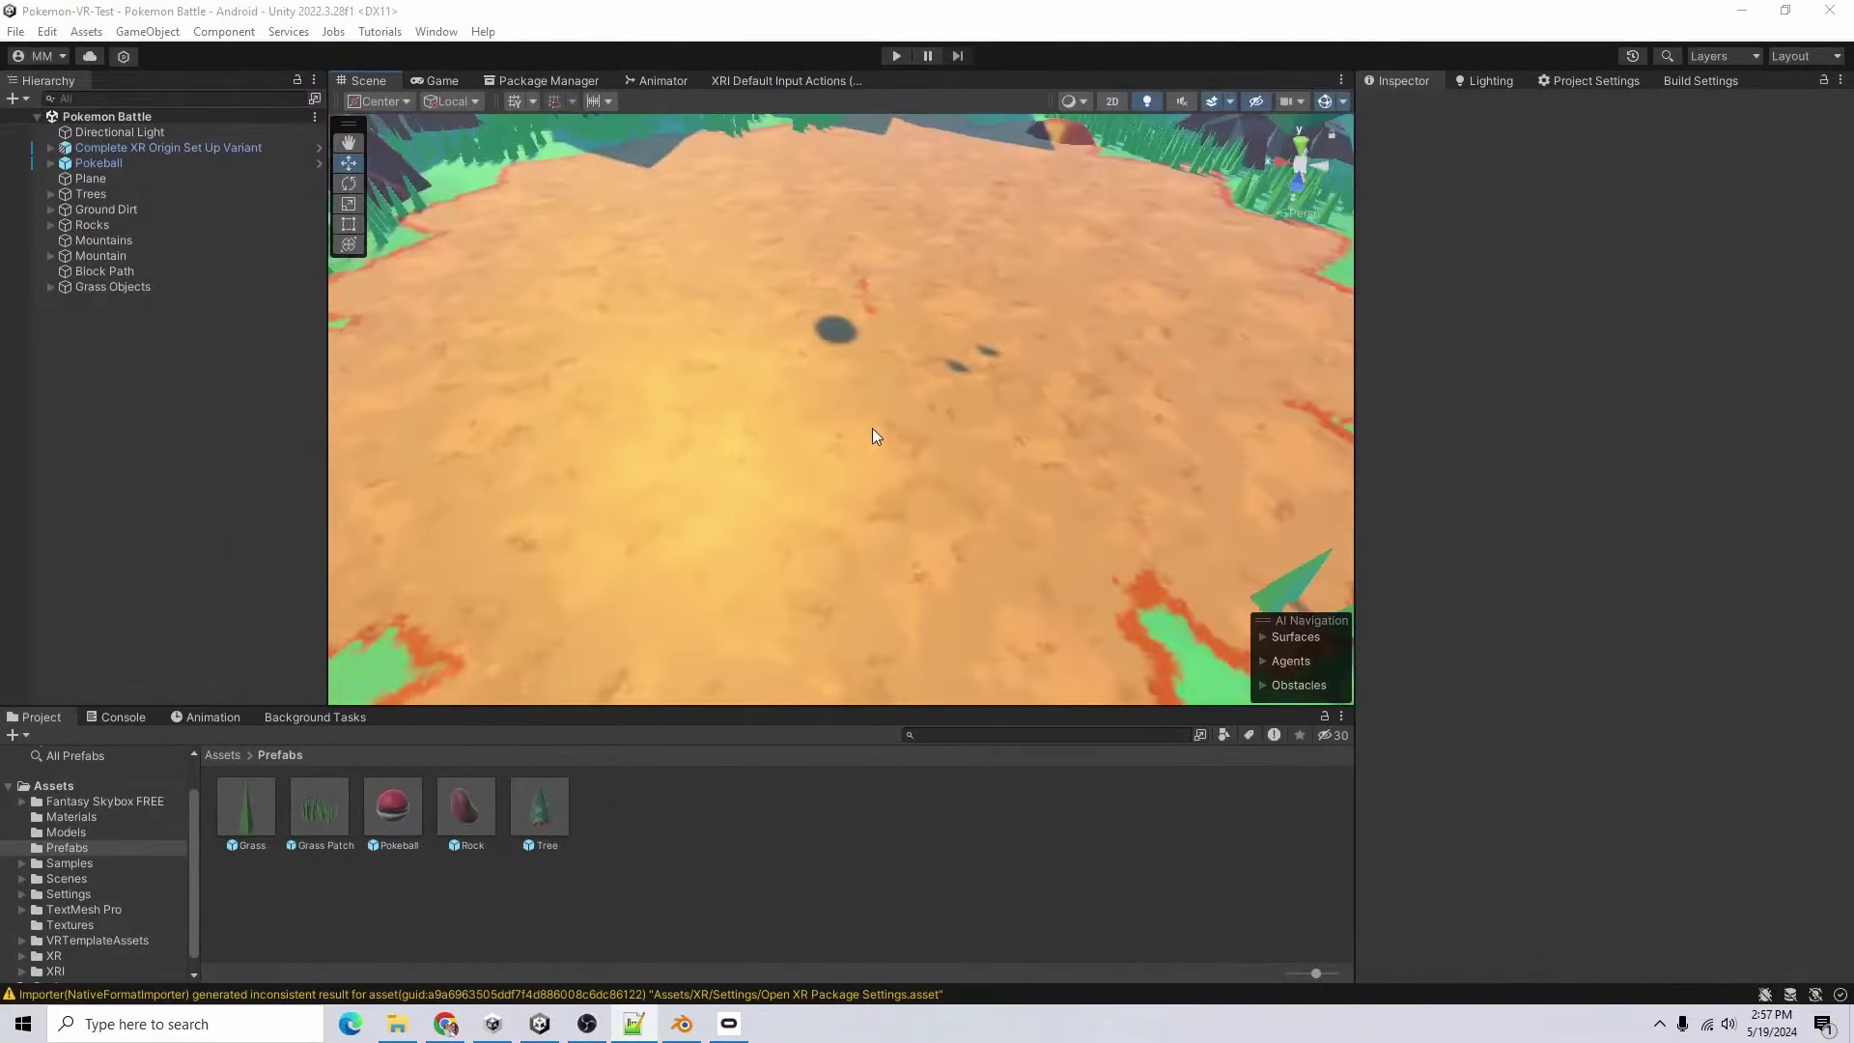
{"action": "left_click_drag", "start_coordinate": [872, 430], "coordinate": [1519, 551], "text": "alt"}
{"action": "right_click_drag", "start_coordinate": [1519, 545], "coordinate": [676, 618]}
{"action": "left_click", "coordinate": [35, 778]}
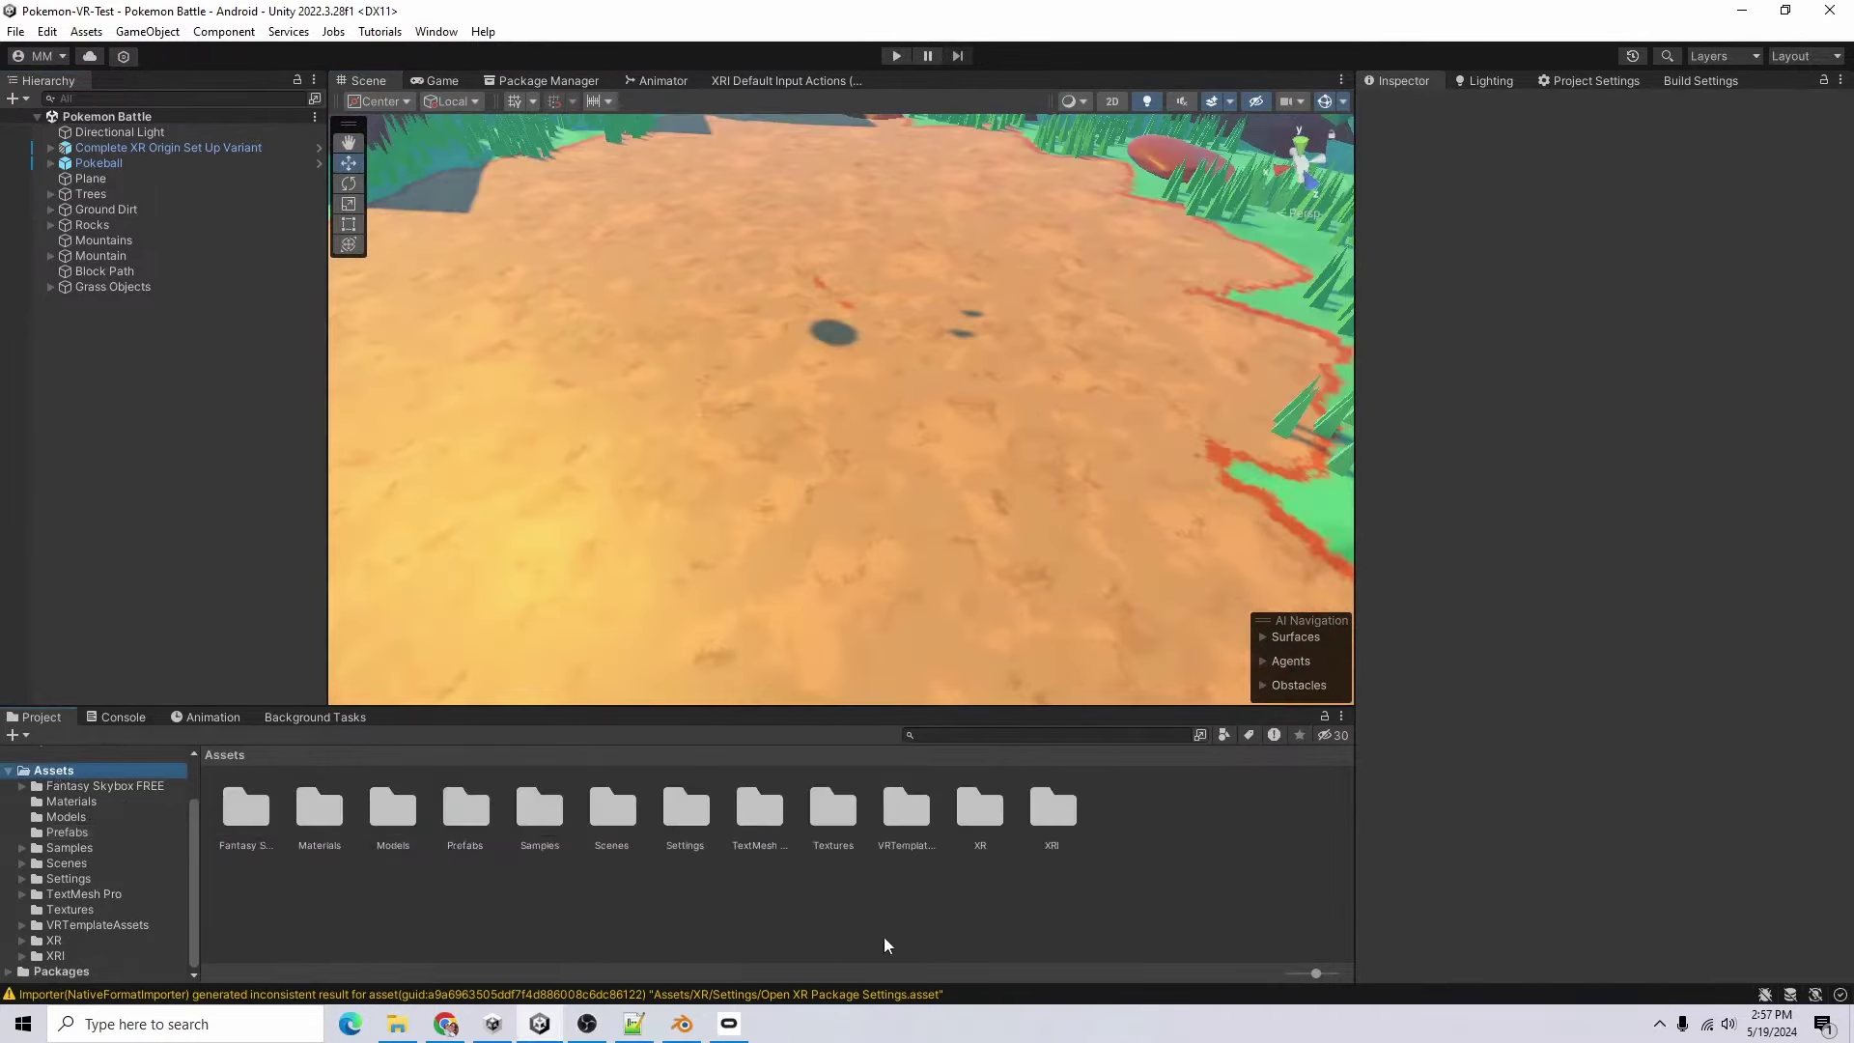
{"action": "right_click", "coordinate": [529, 891]}
{"action": "mouse_move", "coordinate": [855, 375]}
{"action": "mouse_move", "coordinate": [1141, 208]}
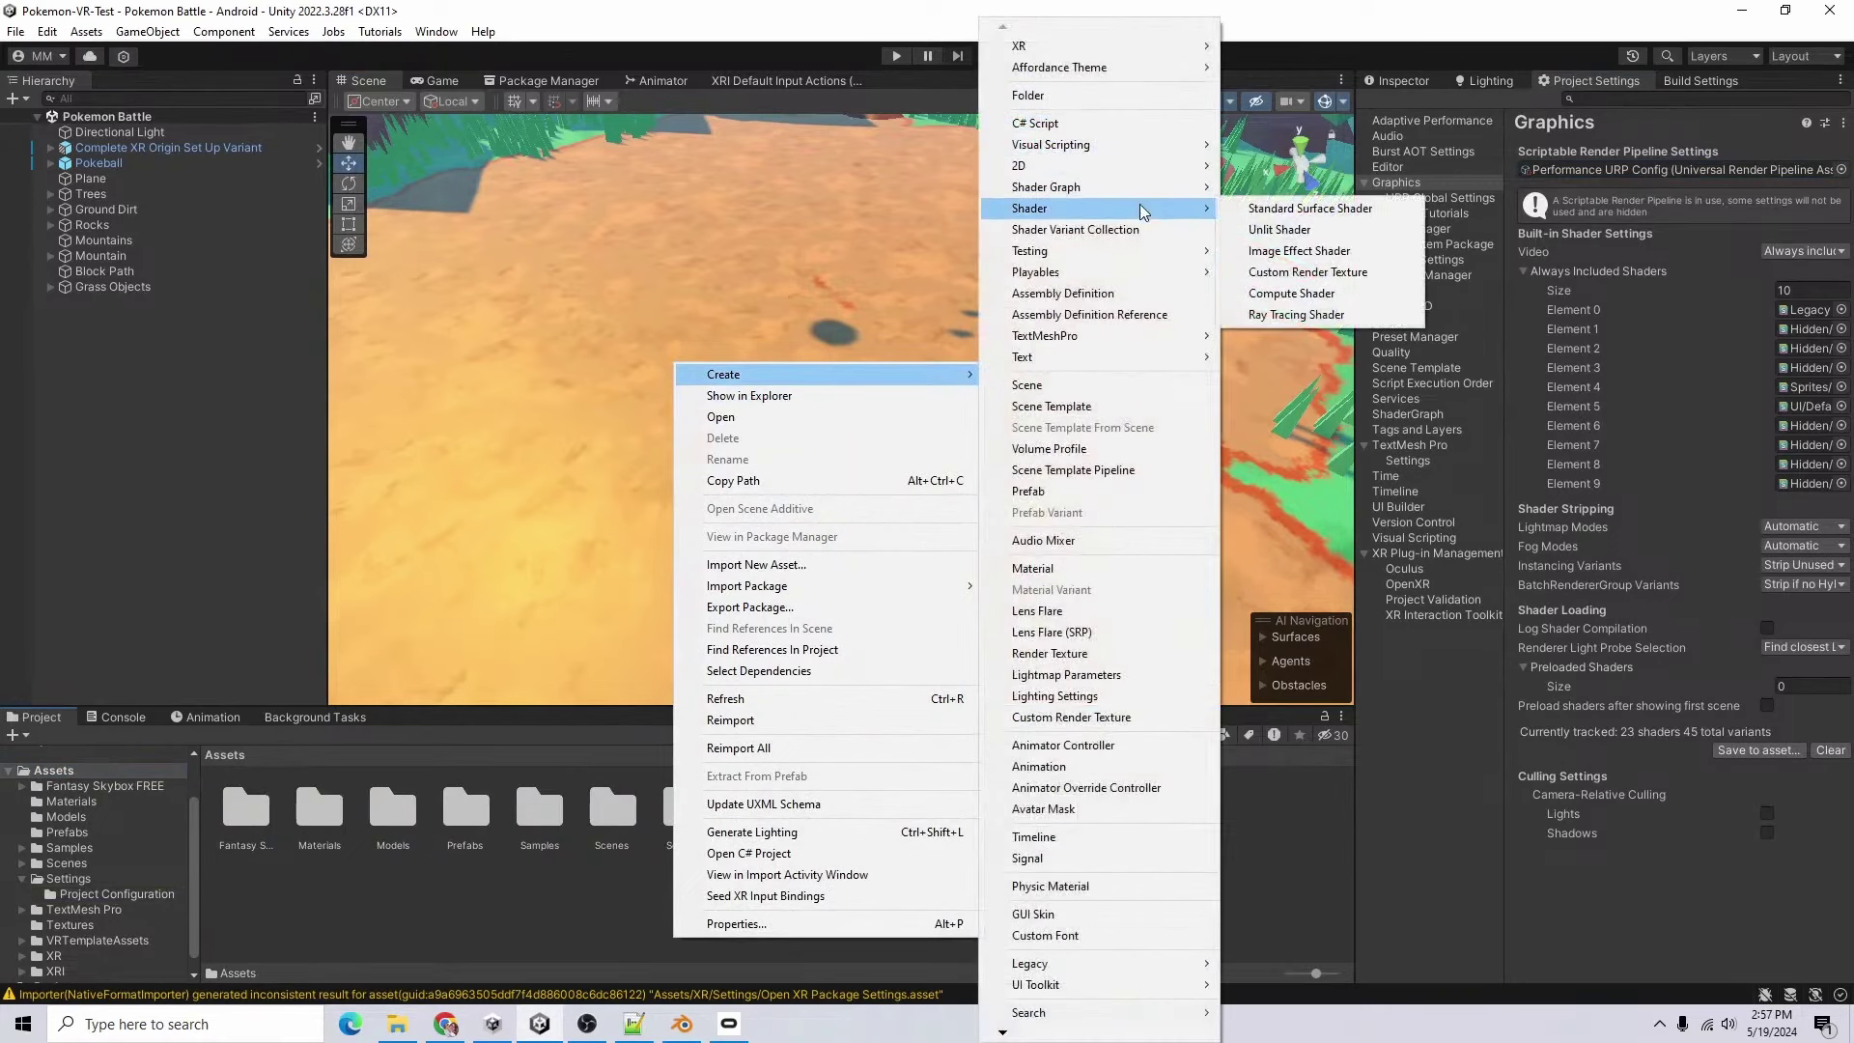
{"action": "left_click", "coordinate": [1109, 97]}
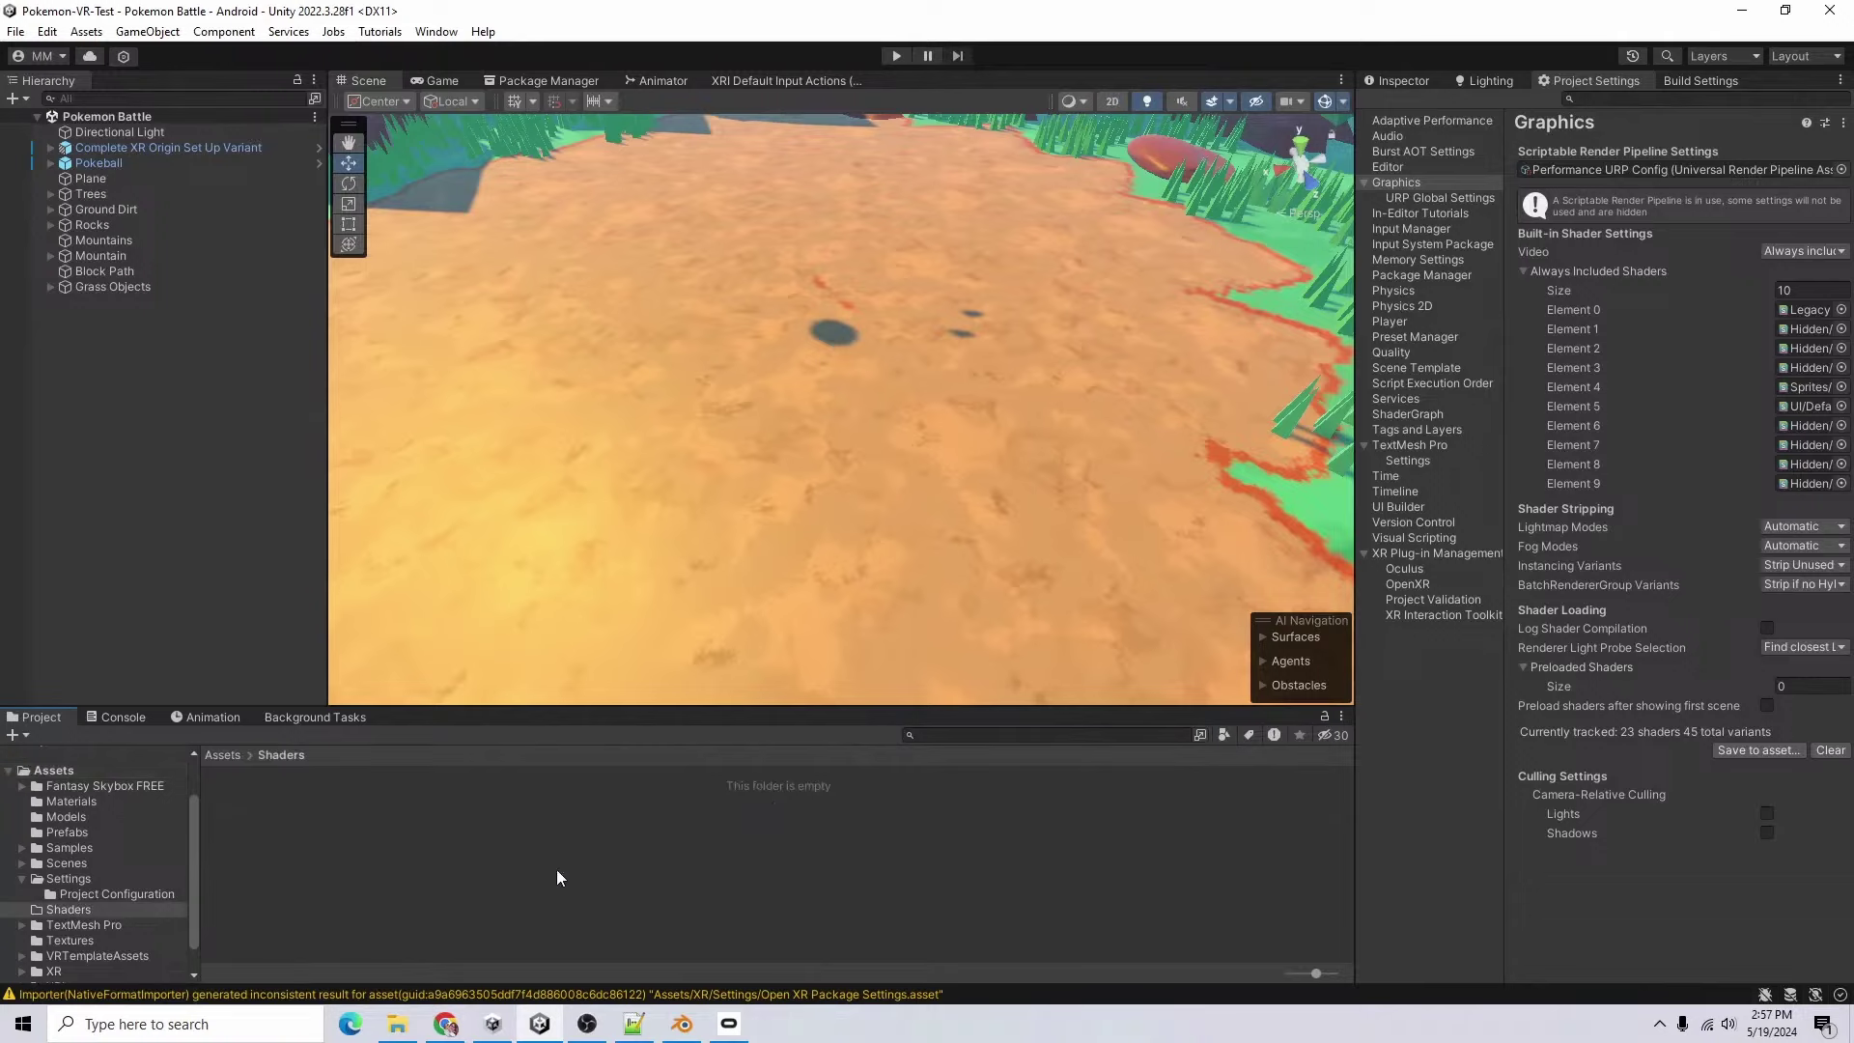
- Move the Dirt Path and Dirt Path 1 materials into the Shaders folder and open that folder
{"action": "left_click", "coordinate": [397, 1023]}
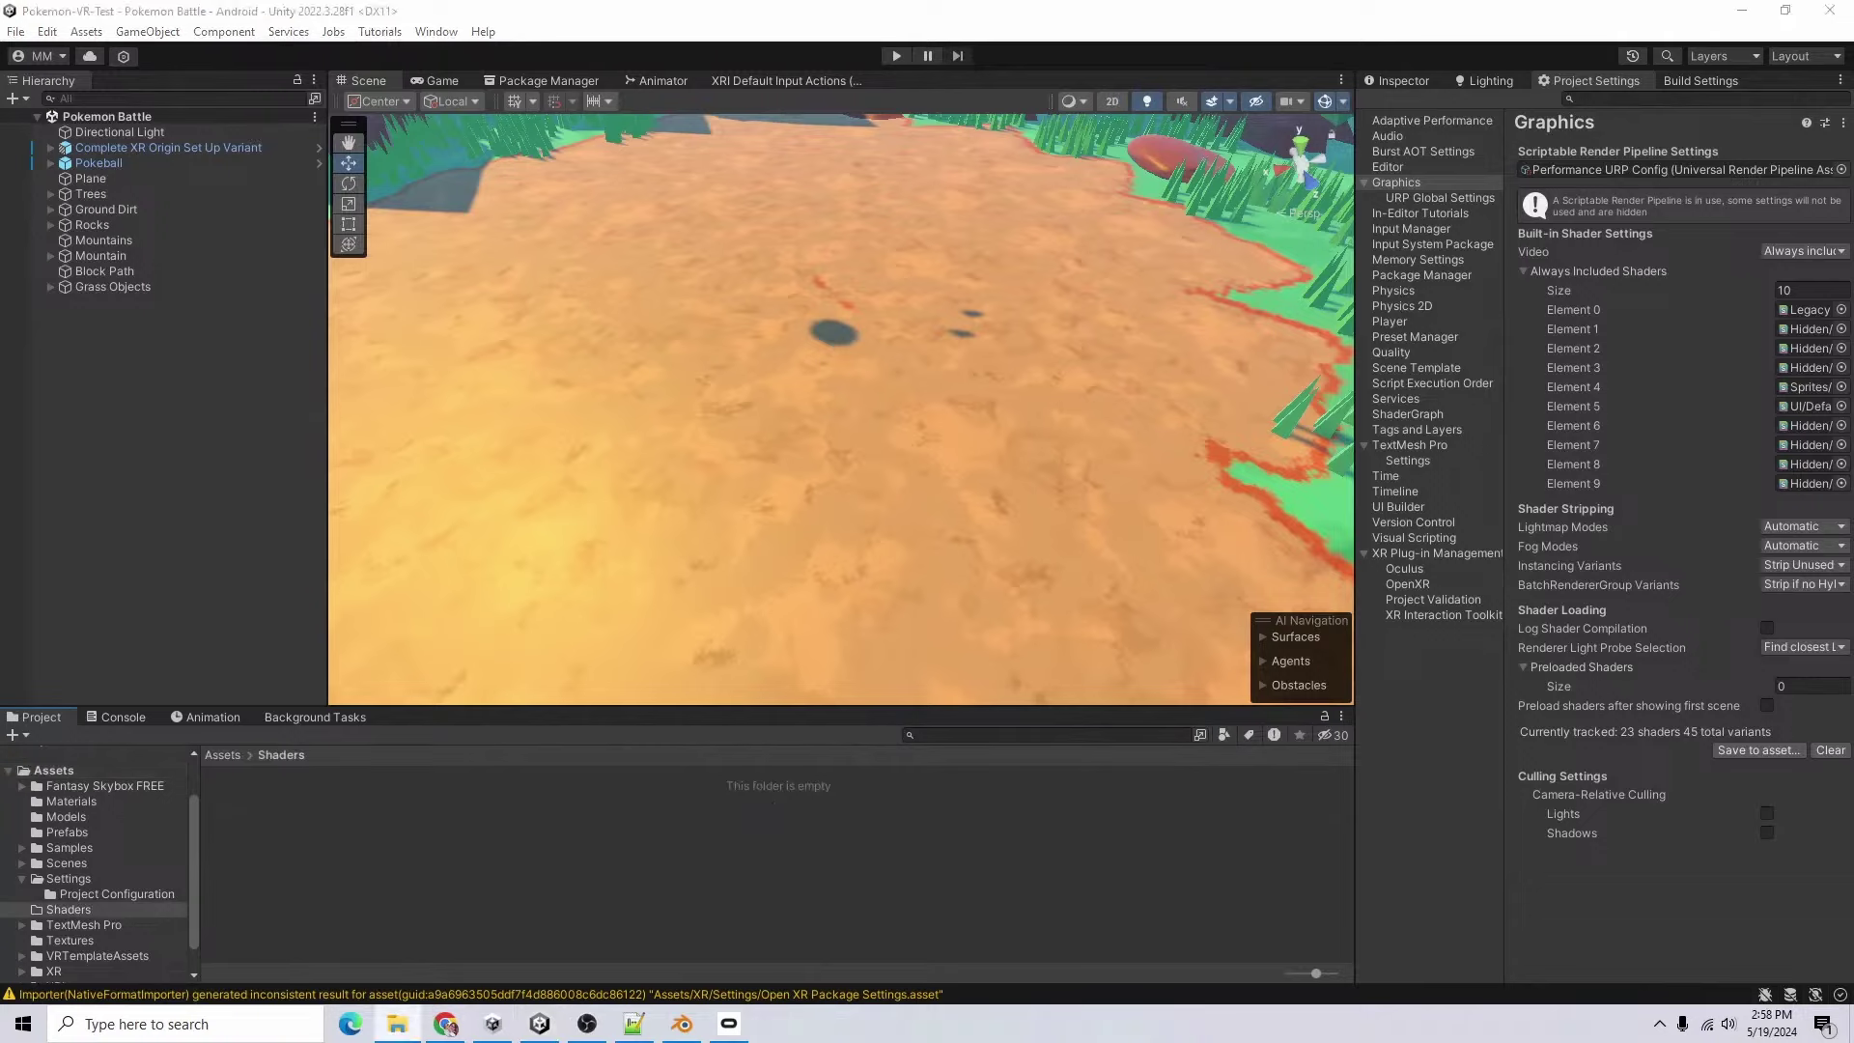
{"action": "right_click", "coordinate": [245, 807]}
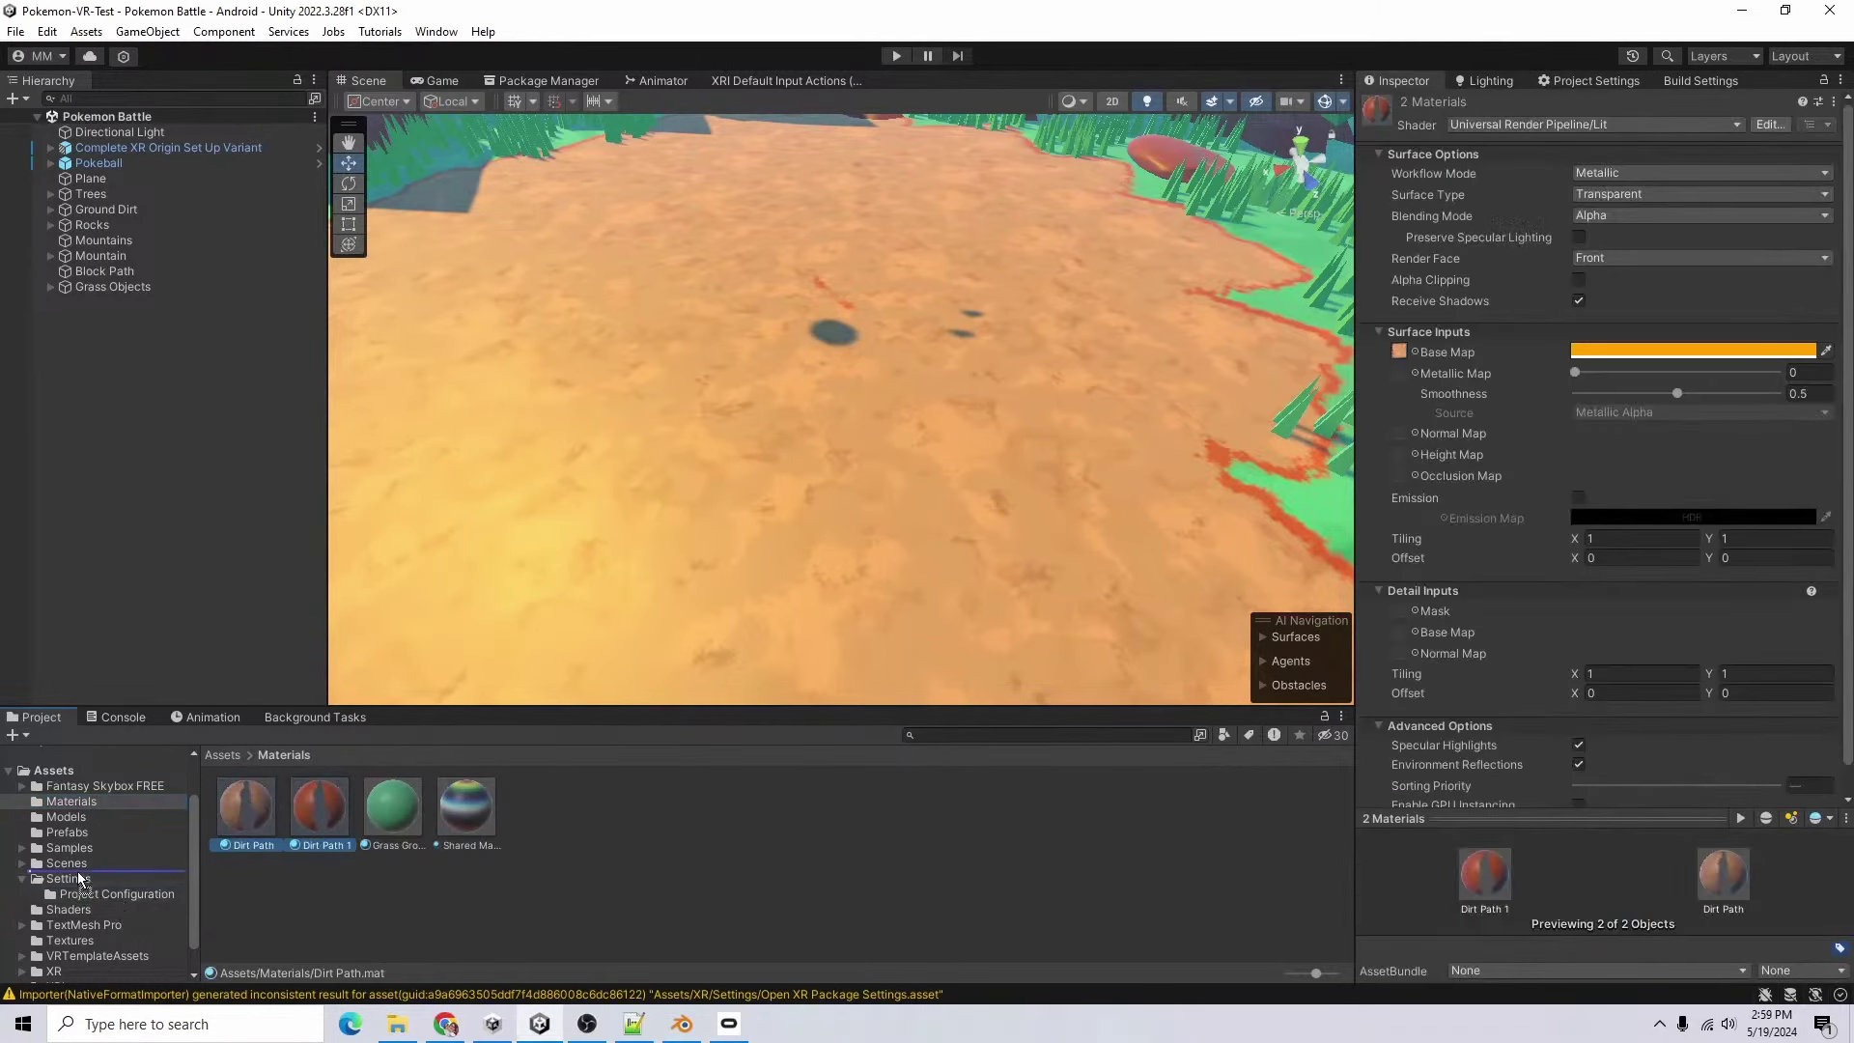
{"action": "mouse_move", "coordinate": [81, 881]}
{"action": "left_mouse_down"}
{"action": "mouse_move", "coordinate": [153, 860]}
{"action": "mouse_move", "coordinate": [84, 909]}
{"action": "left_mouse_up"}
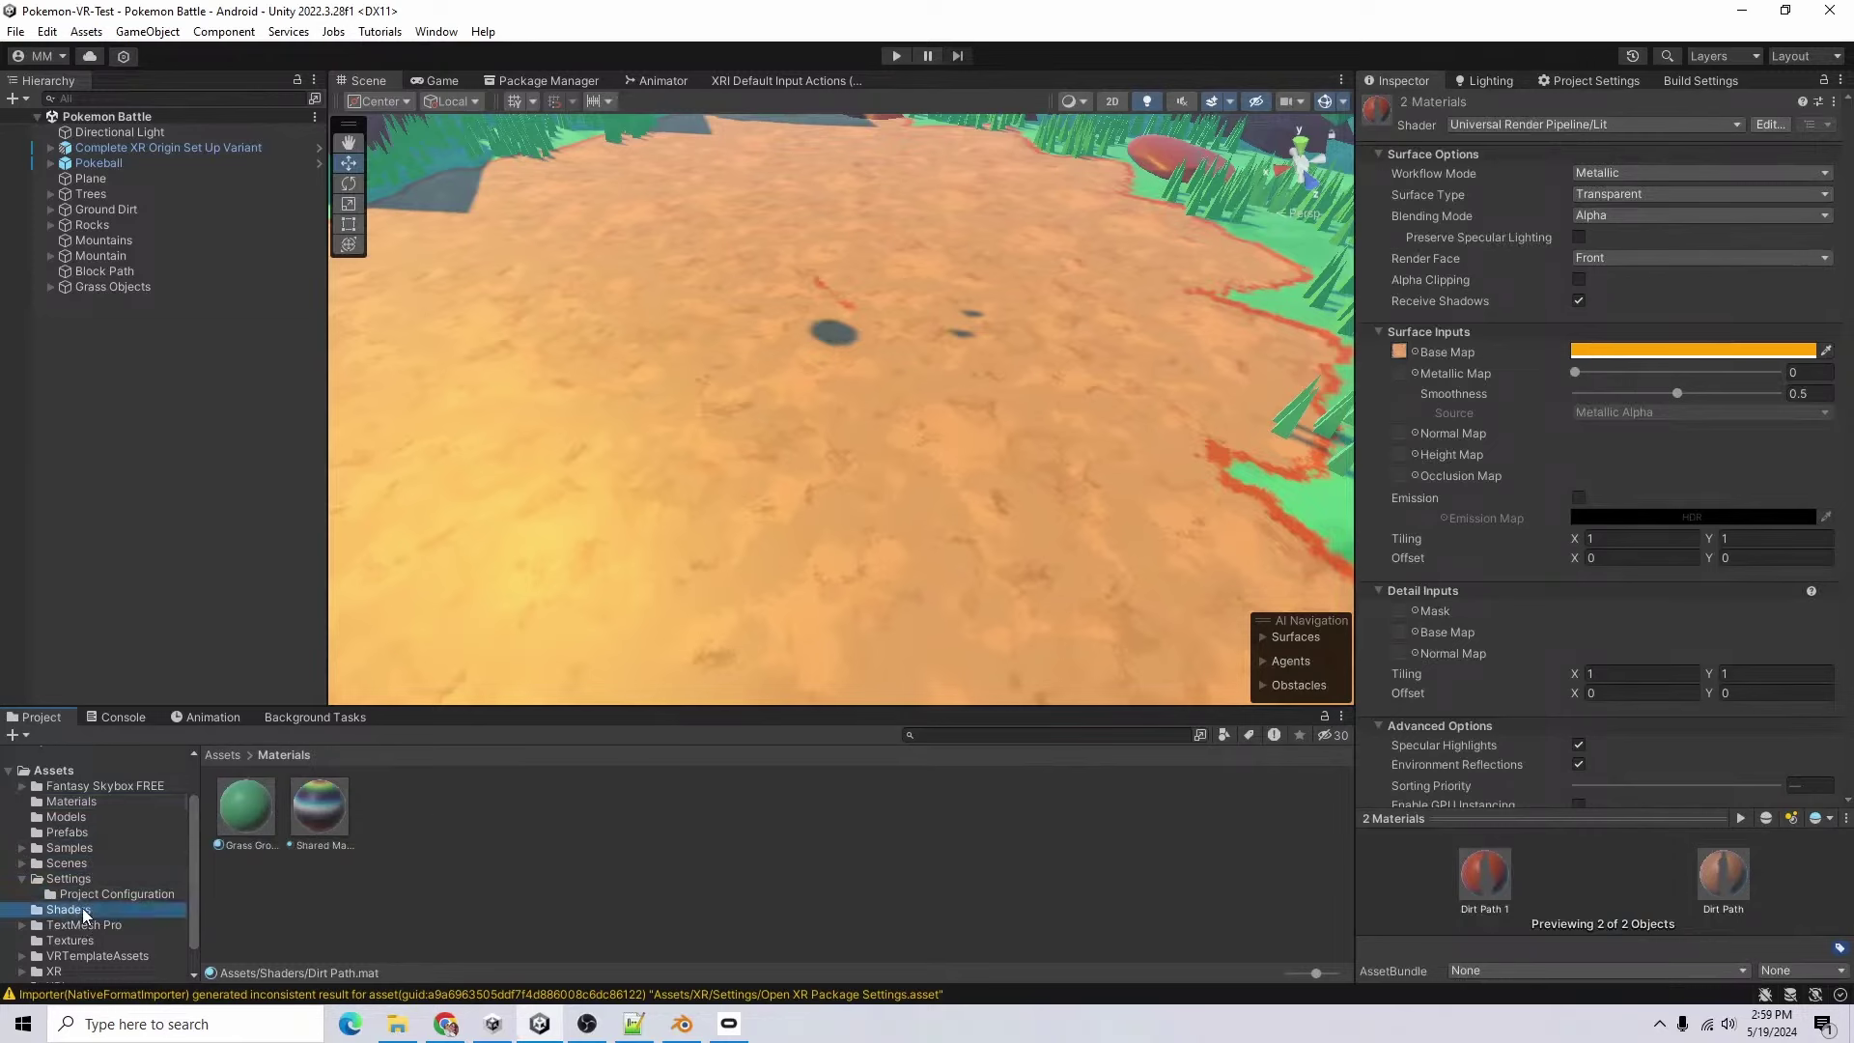
{"action": "left_click", "coordinate": [83, 908]}
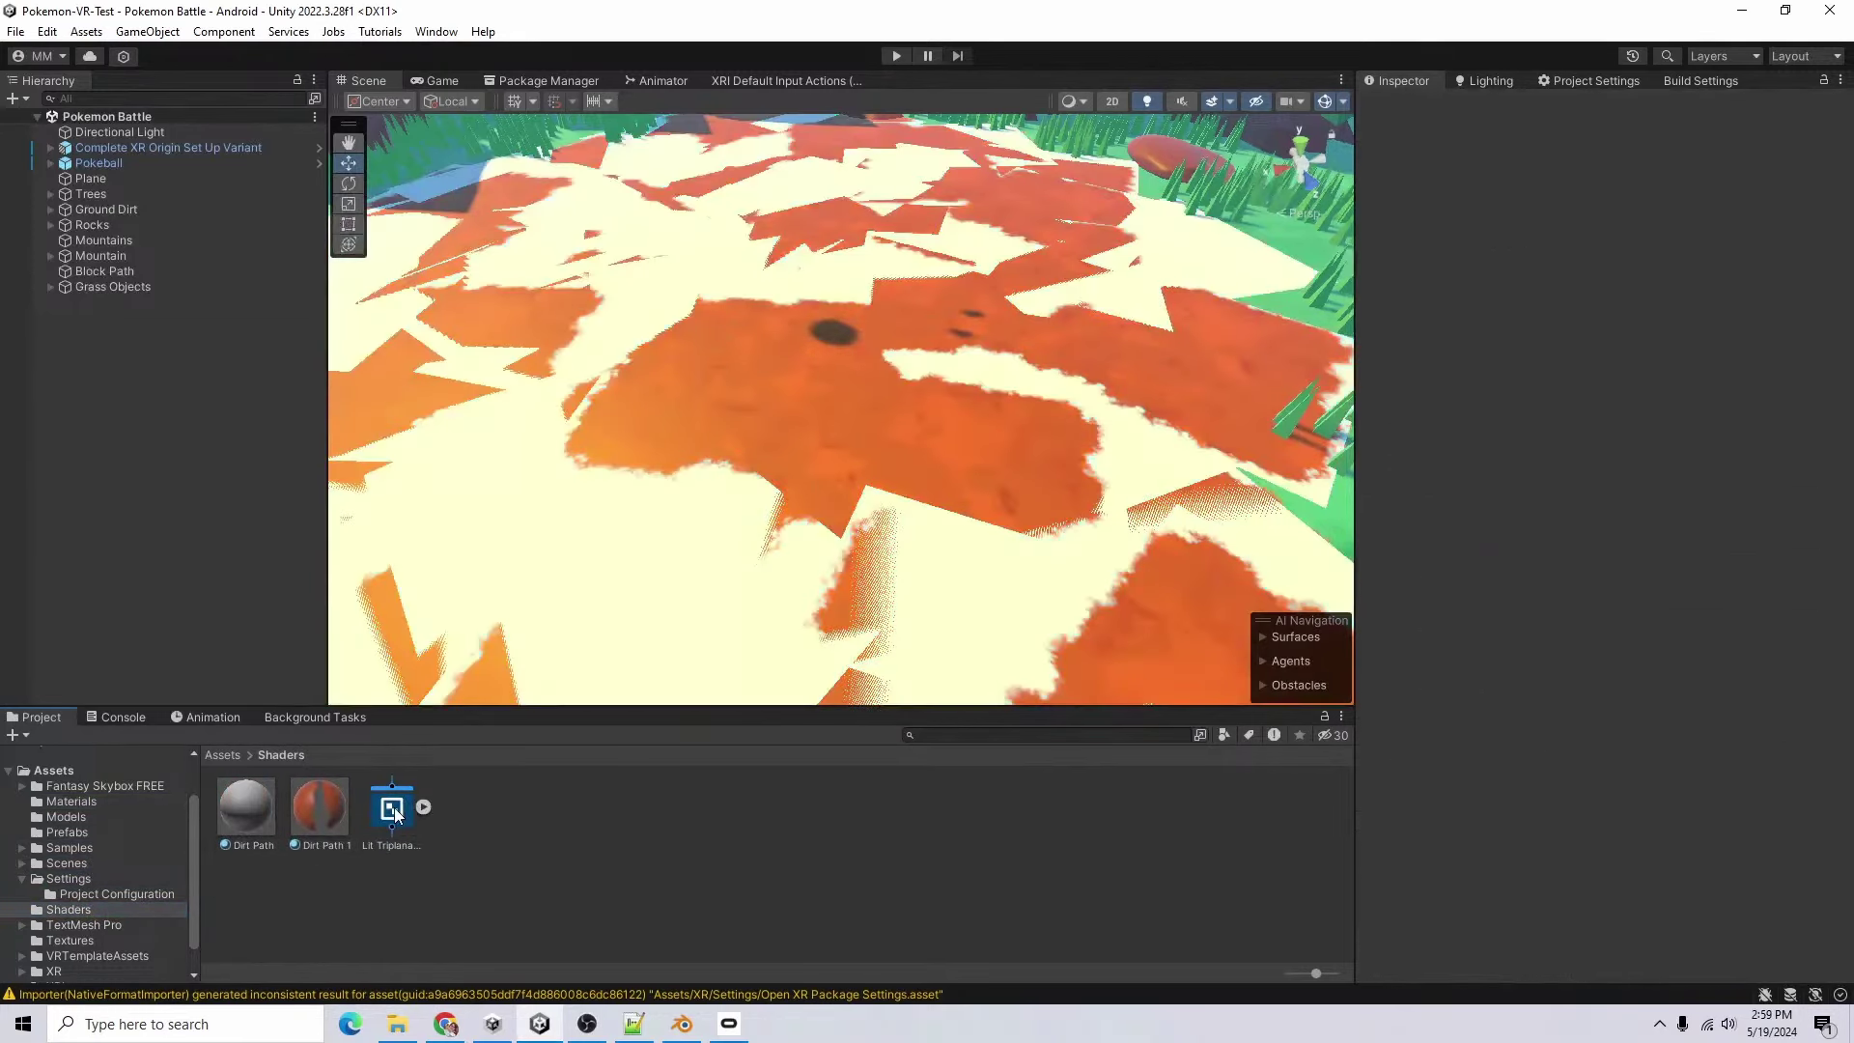
- Try the Lit Triplanar shader graph on Dirt Path and Dirt Path 1 with the dirt ground image as Top texture, and open the graph
{"action": "left_click_drag", "start_coordinate": [394, 807], "coordinate": [307, 812]}
{"action": "left_click", "coordinate": [247, 811]}
{"action": "left_click", "coordinate": [1835, 248]}
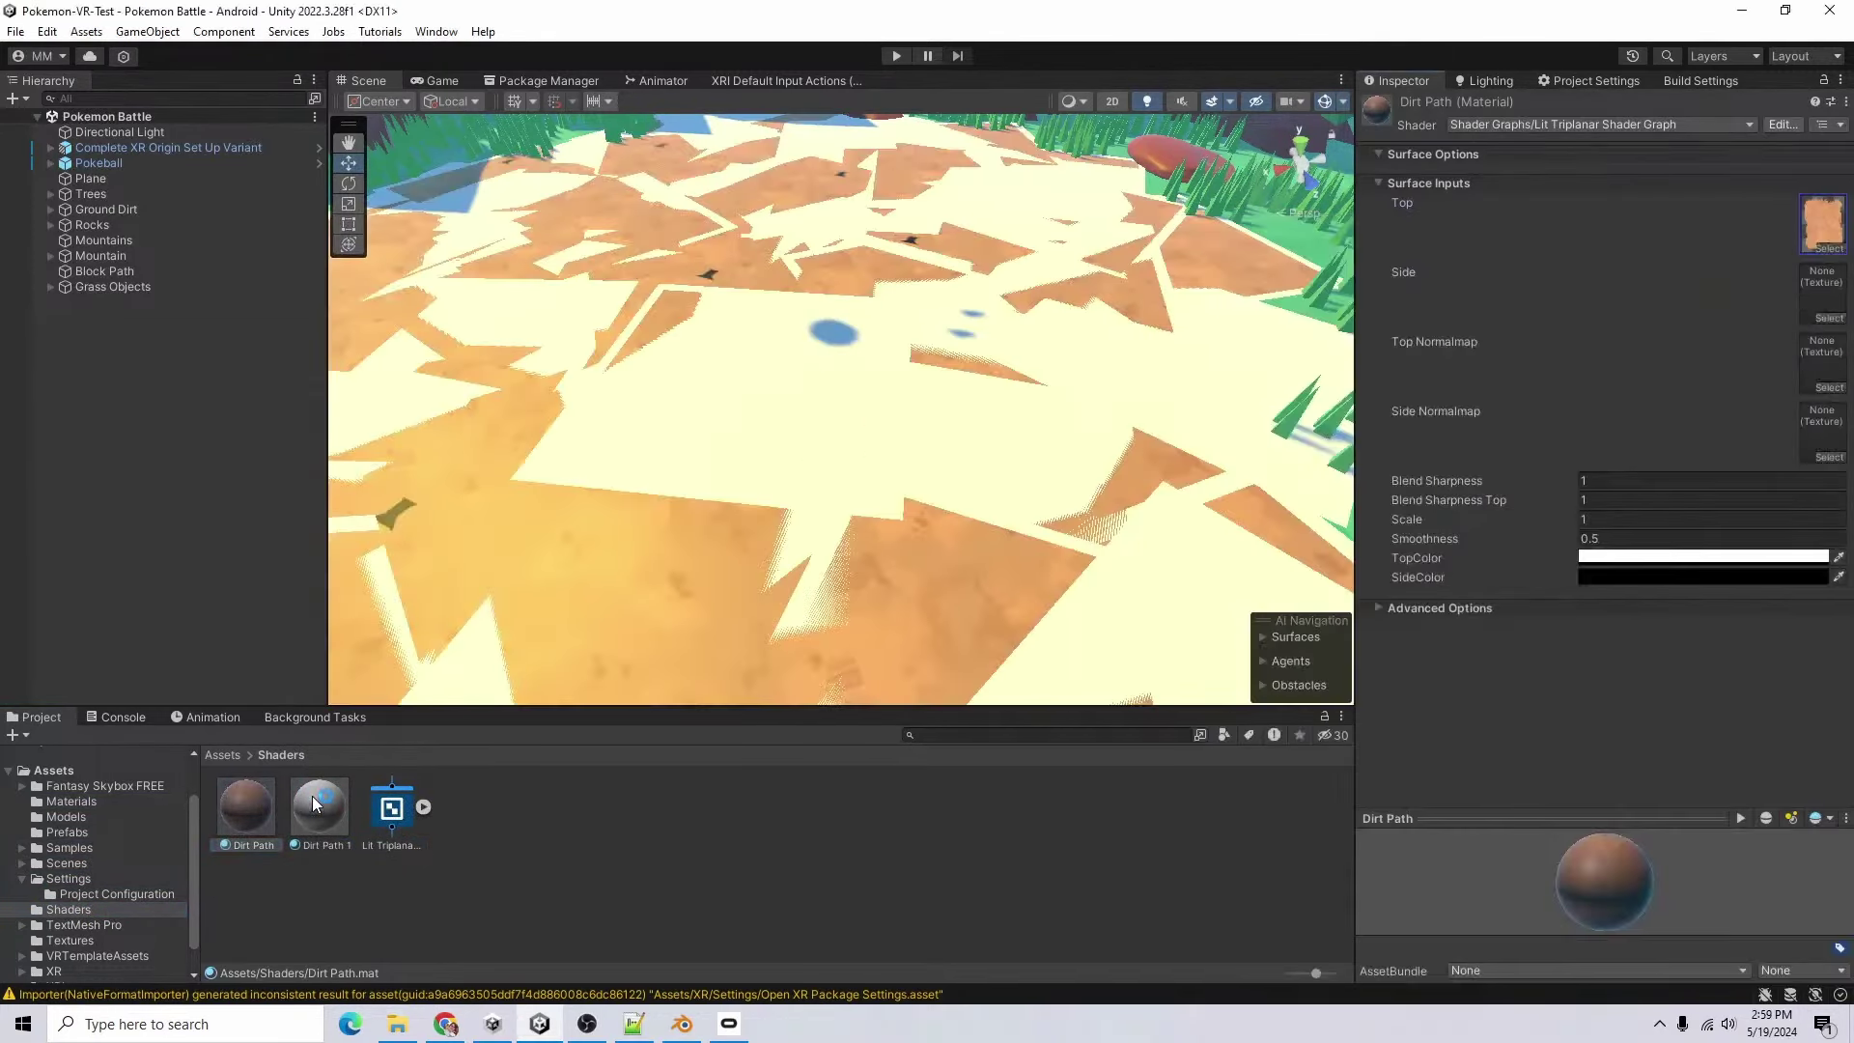
{"action": "left_click", "coordinate": [313, 806]}
{"action": "left_click", "coordinate": [1828, 248]}
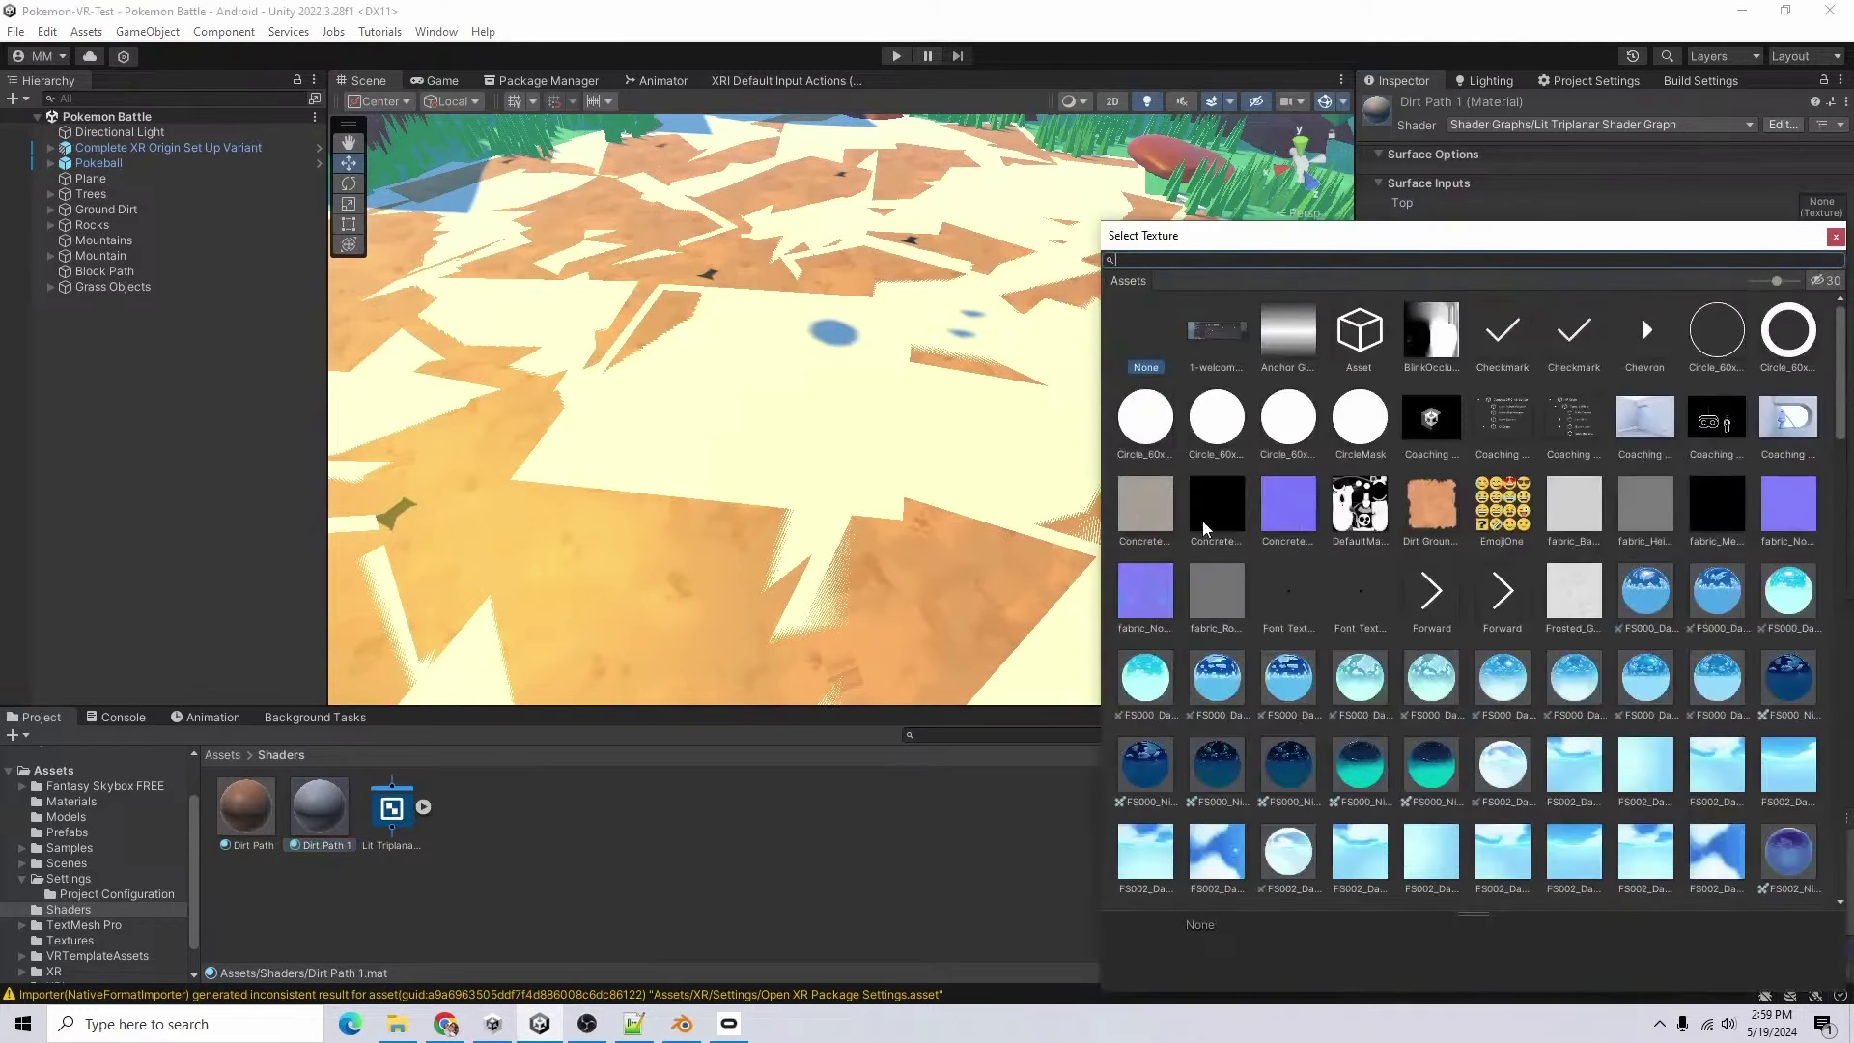
{"action": "double_click", "coordinate": [1452, 509]}
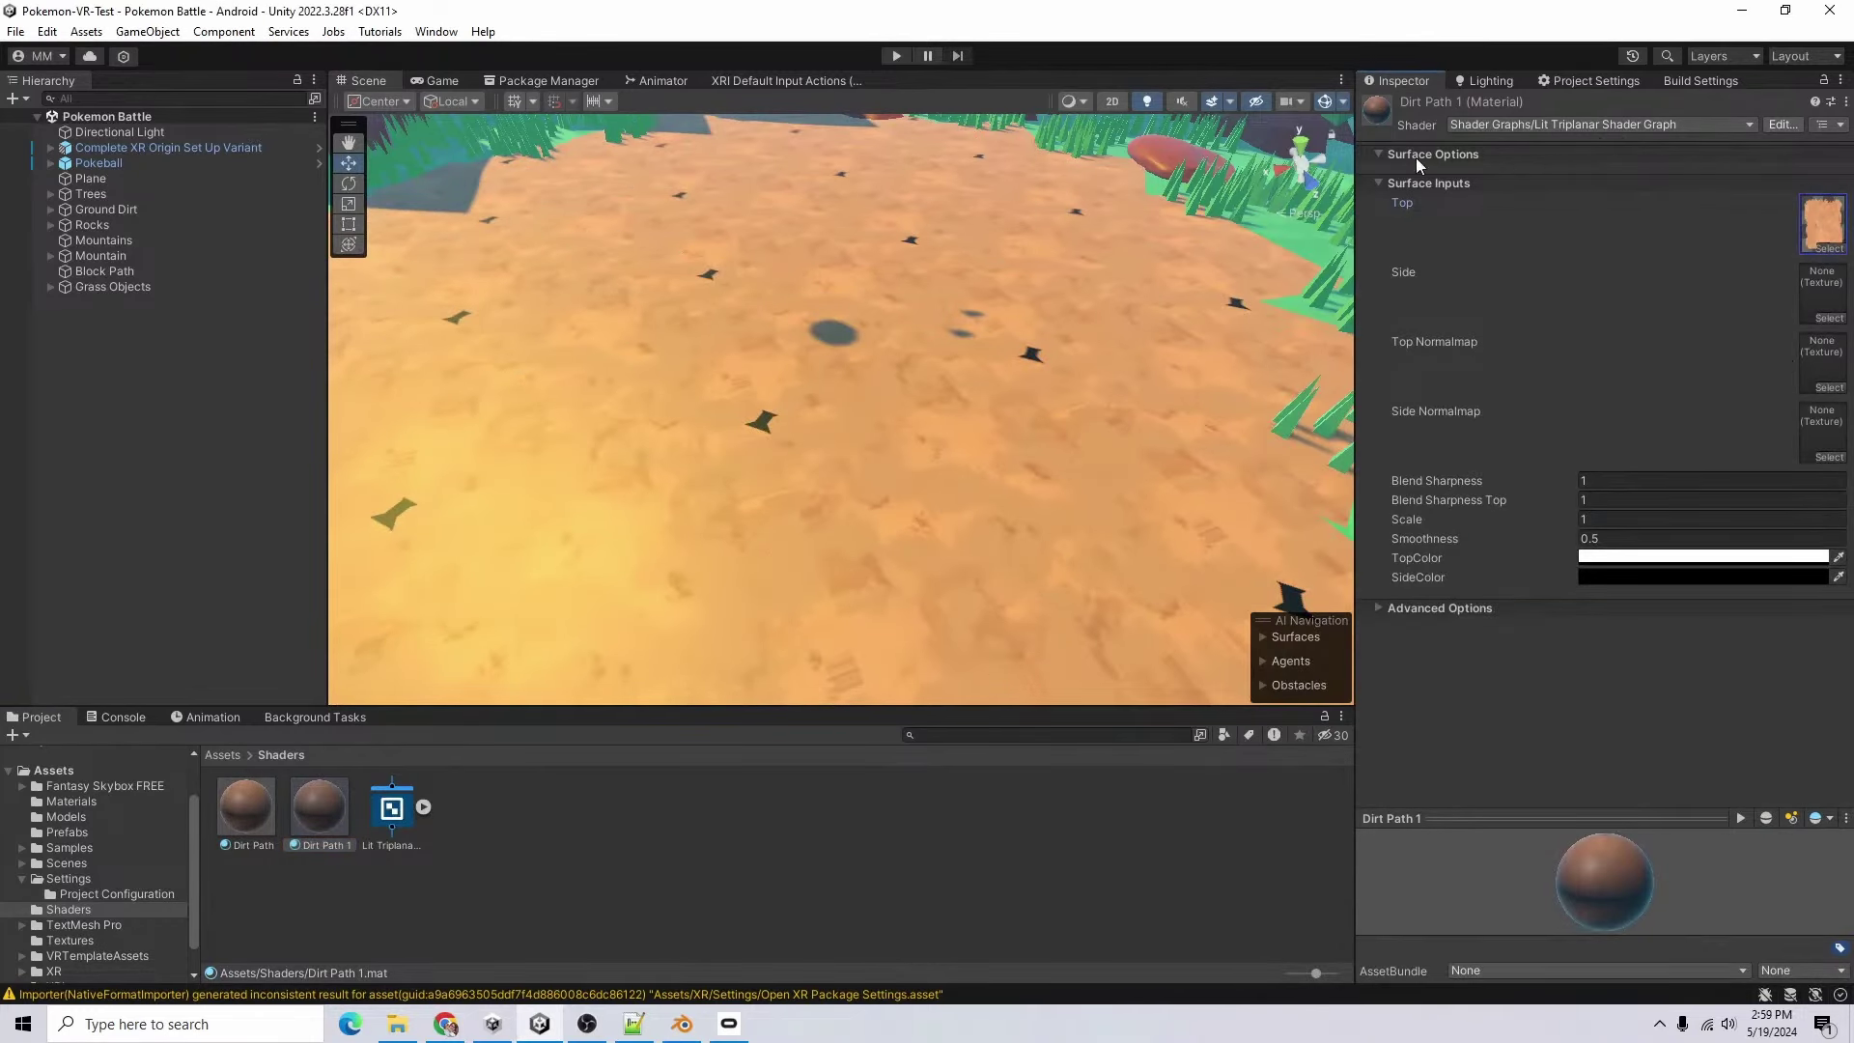
{"action": "double_click", "coordinate": [404, 809]}
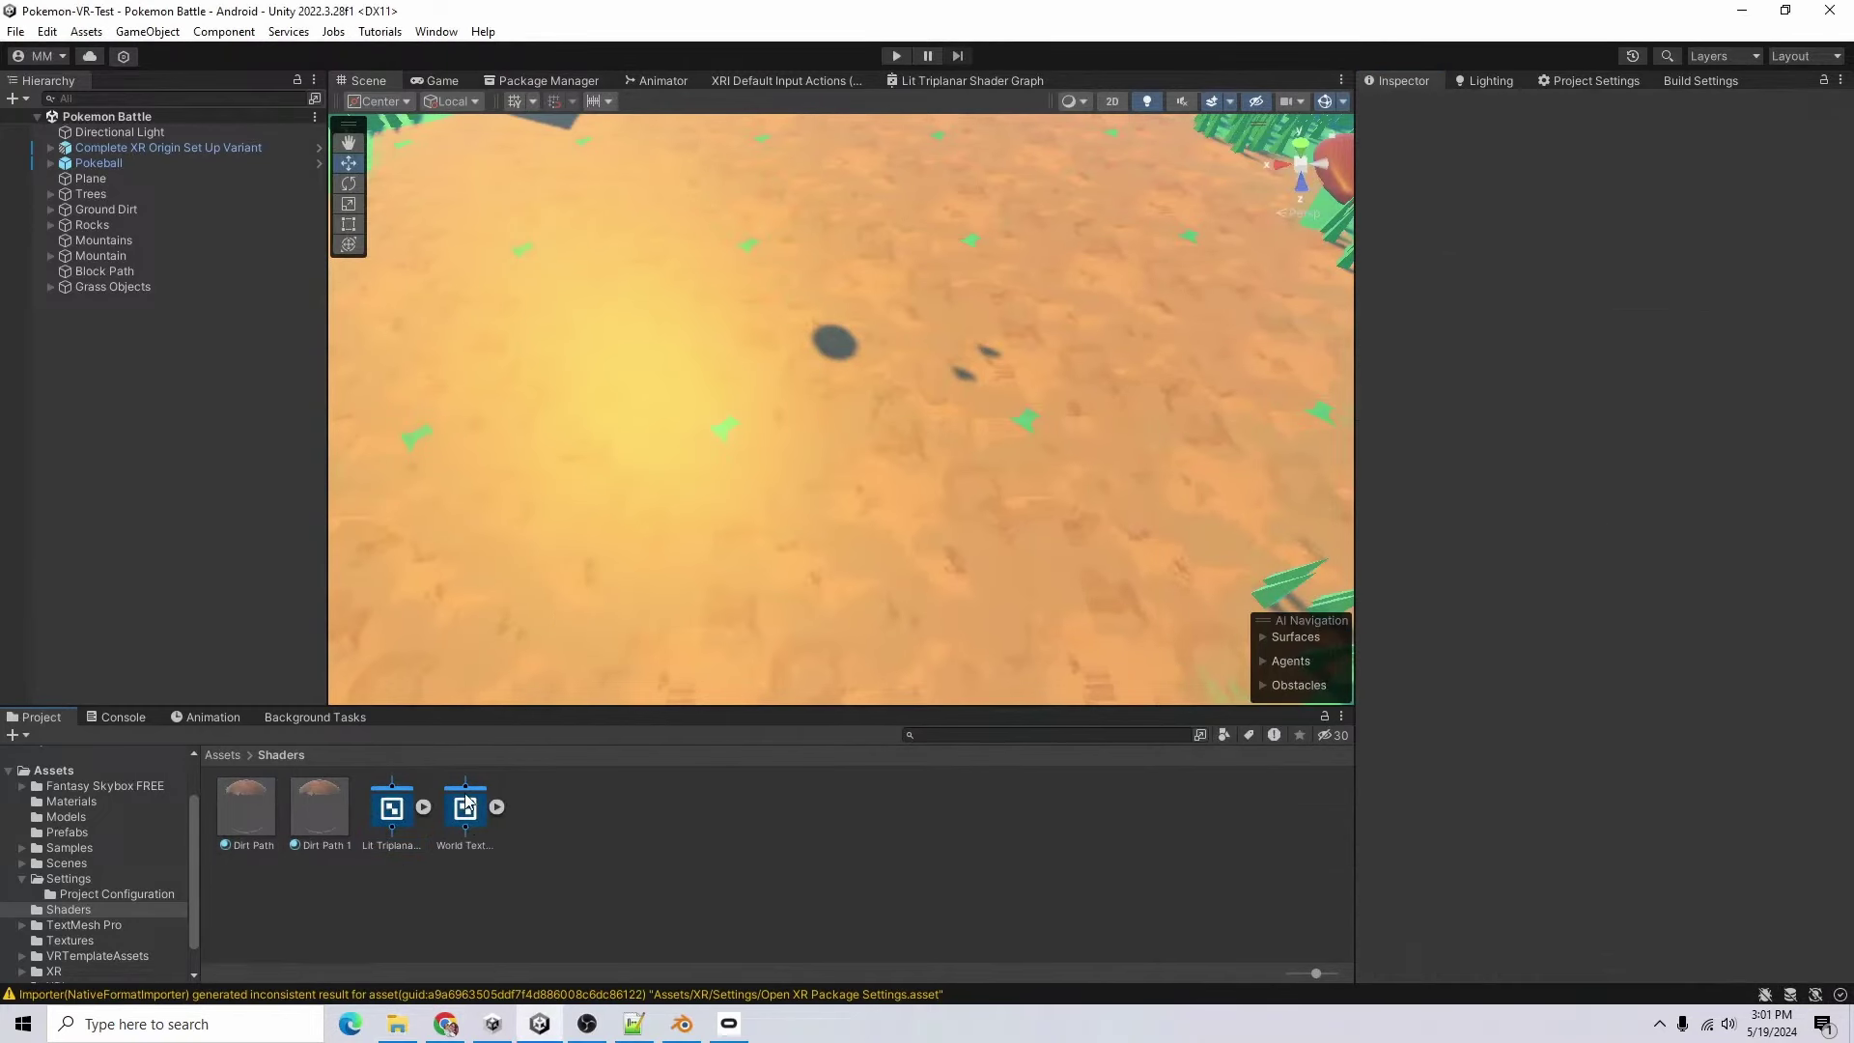
- Apply the World Texturing shader graph to the Dirt Path material and use the dirt ground image for Texture2D and AlphaCutOutTexture
{"action": "left_click_drag", "start_coordinate": [464, 807], "coordinate": [237, 811]}
{"action": "left_click", "coordinate": [233, 809]}
{"action": "left_click", "coordinate": [1821, 267]}
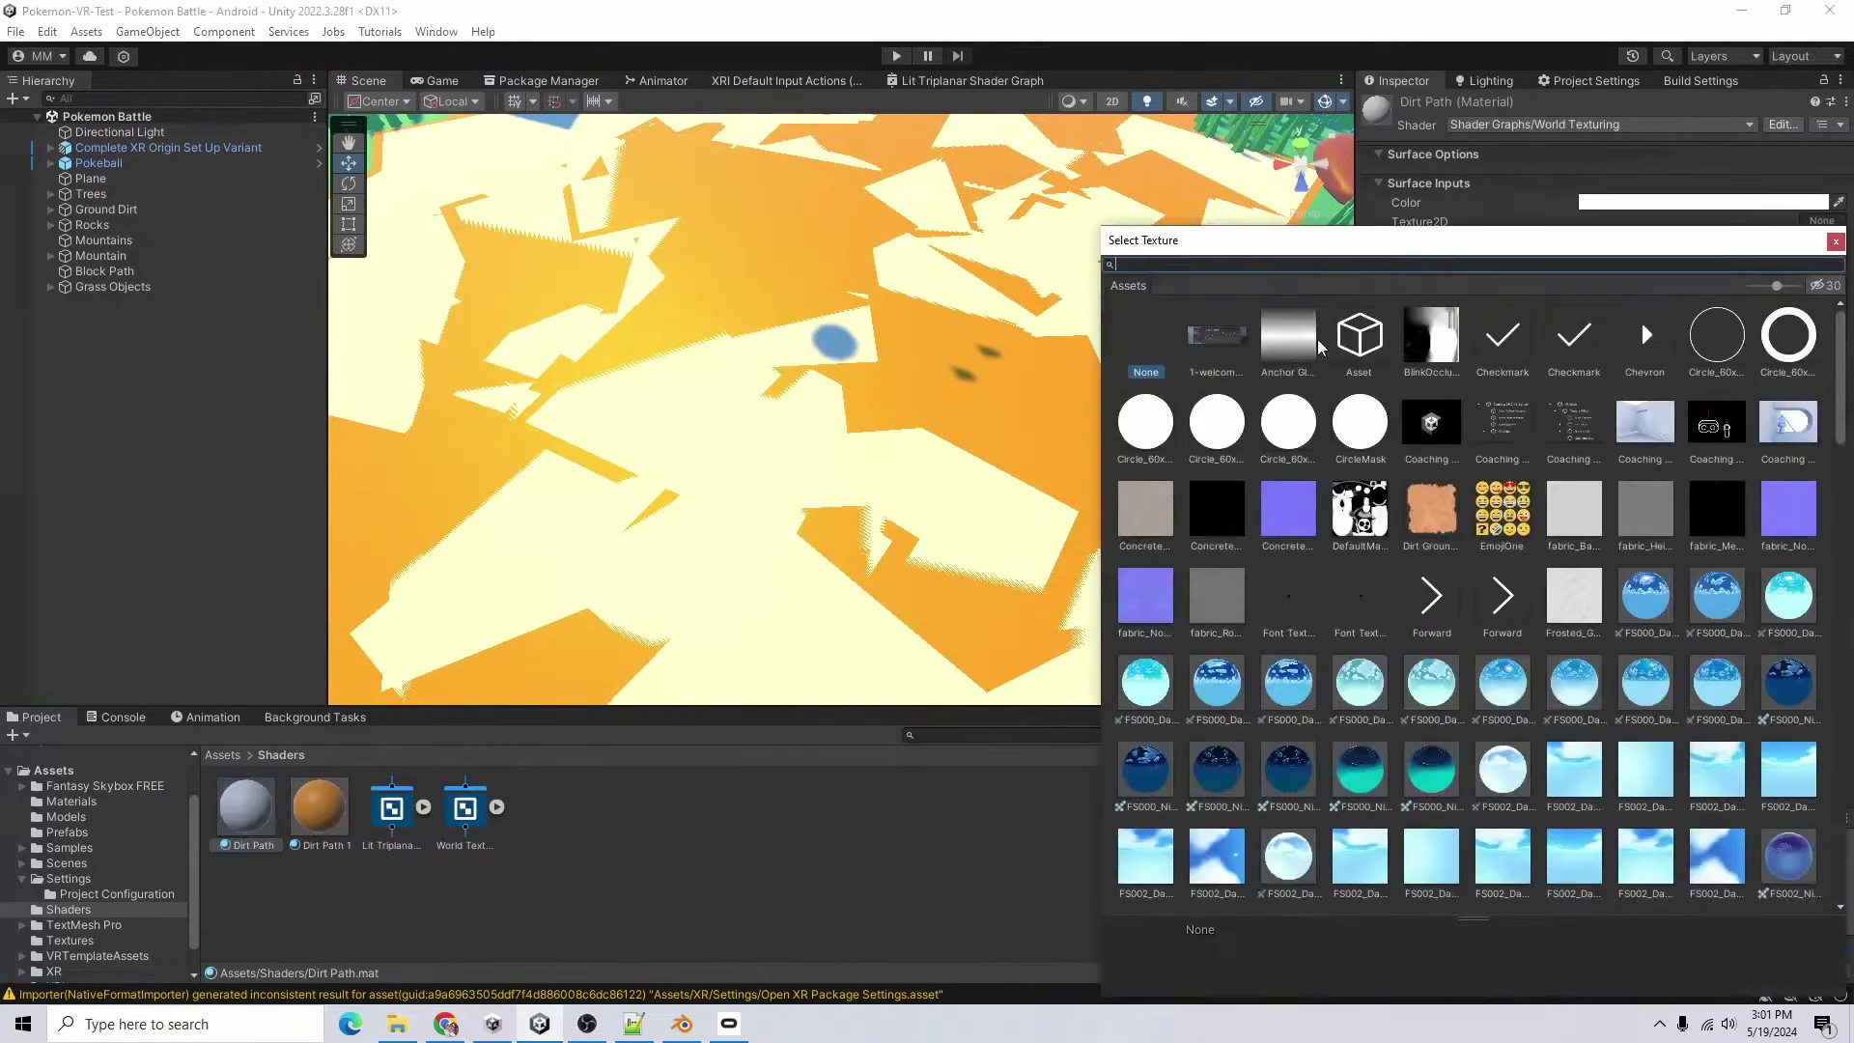
{"action": "left_click", "coordinate": [1426, 501]}
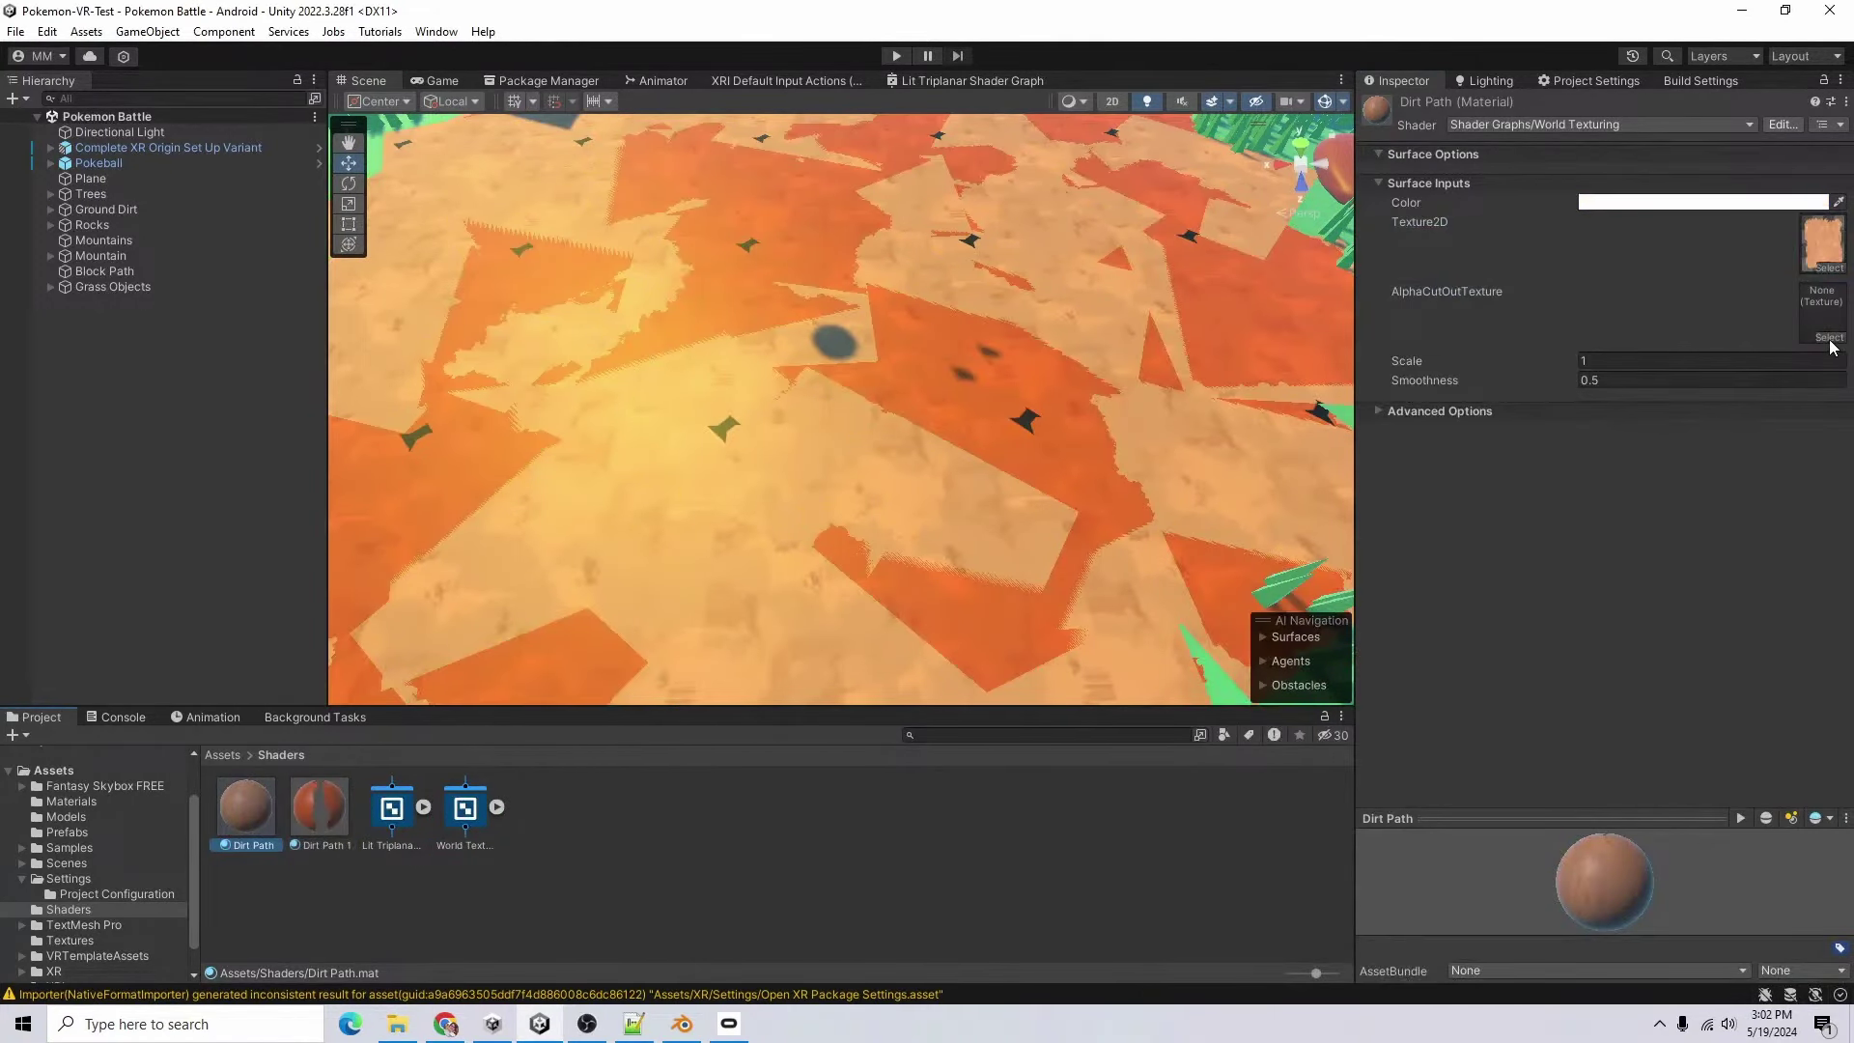
{"action": "left_click", "coordinate": [1826, 343]}
{"action": "double_click", "coordinate": [1427, 507]}
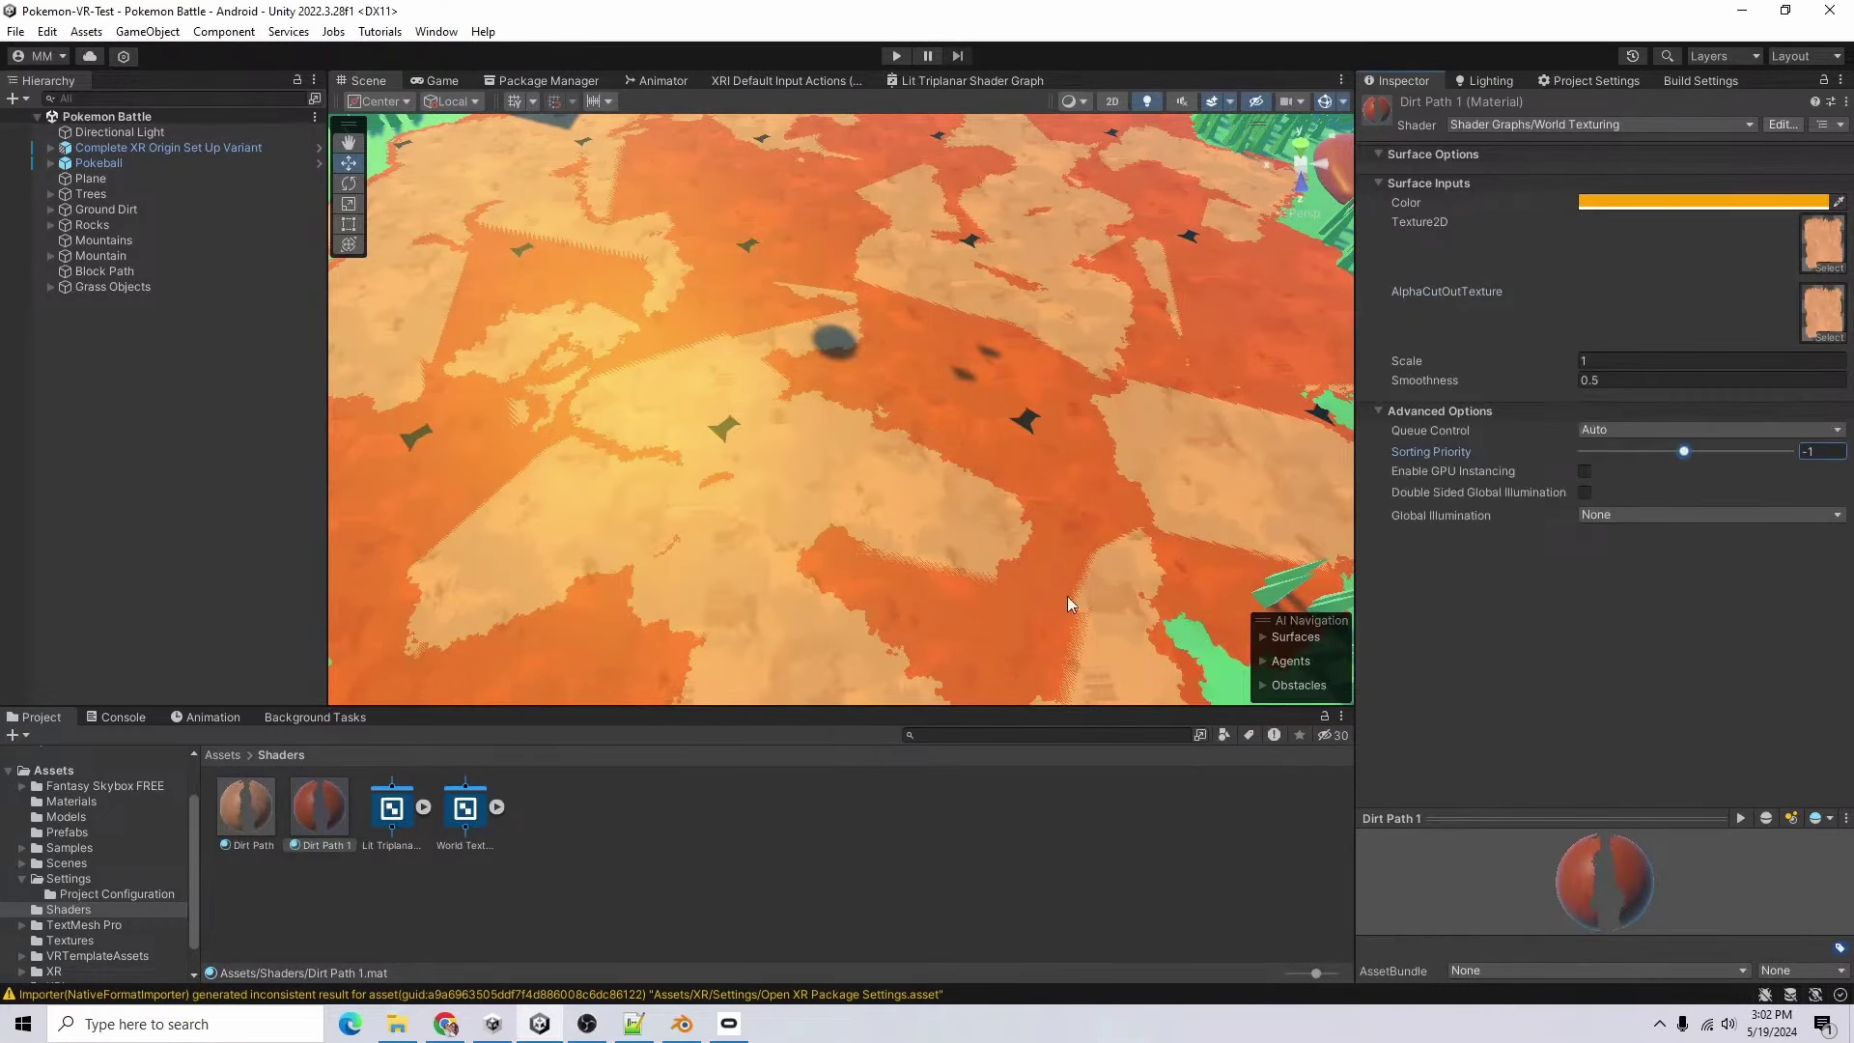
- Set the World Texturing shader graph's surface type to Transparent and save the asset
{"action": "scroll", "coordinate": [963, 540], "scroll_direction": "up", "scroll_amount": 1}
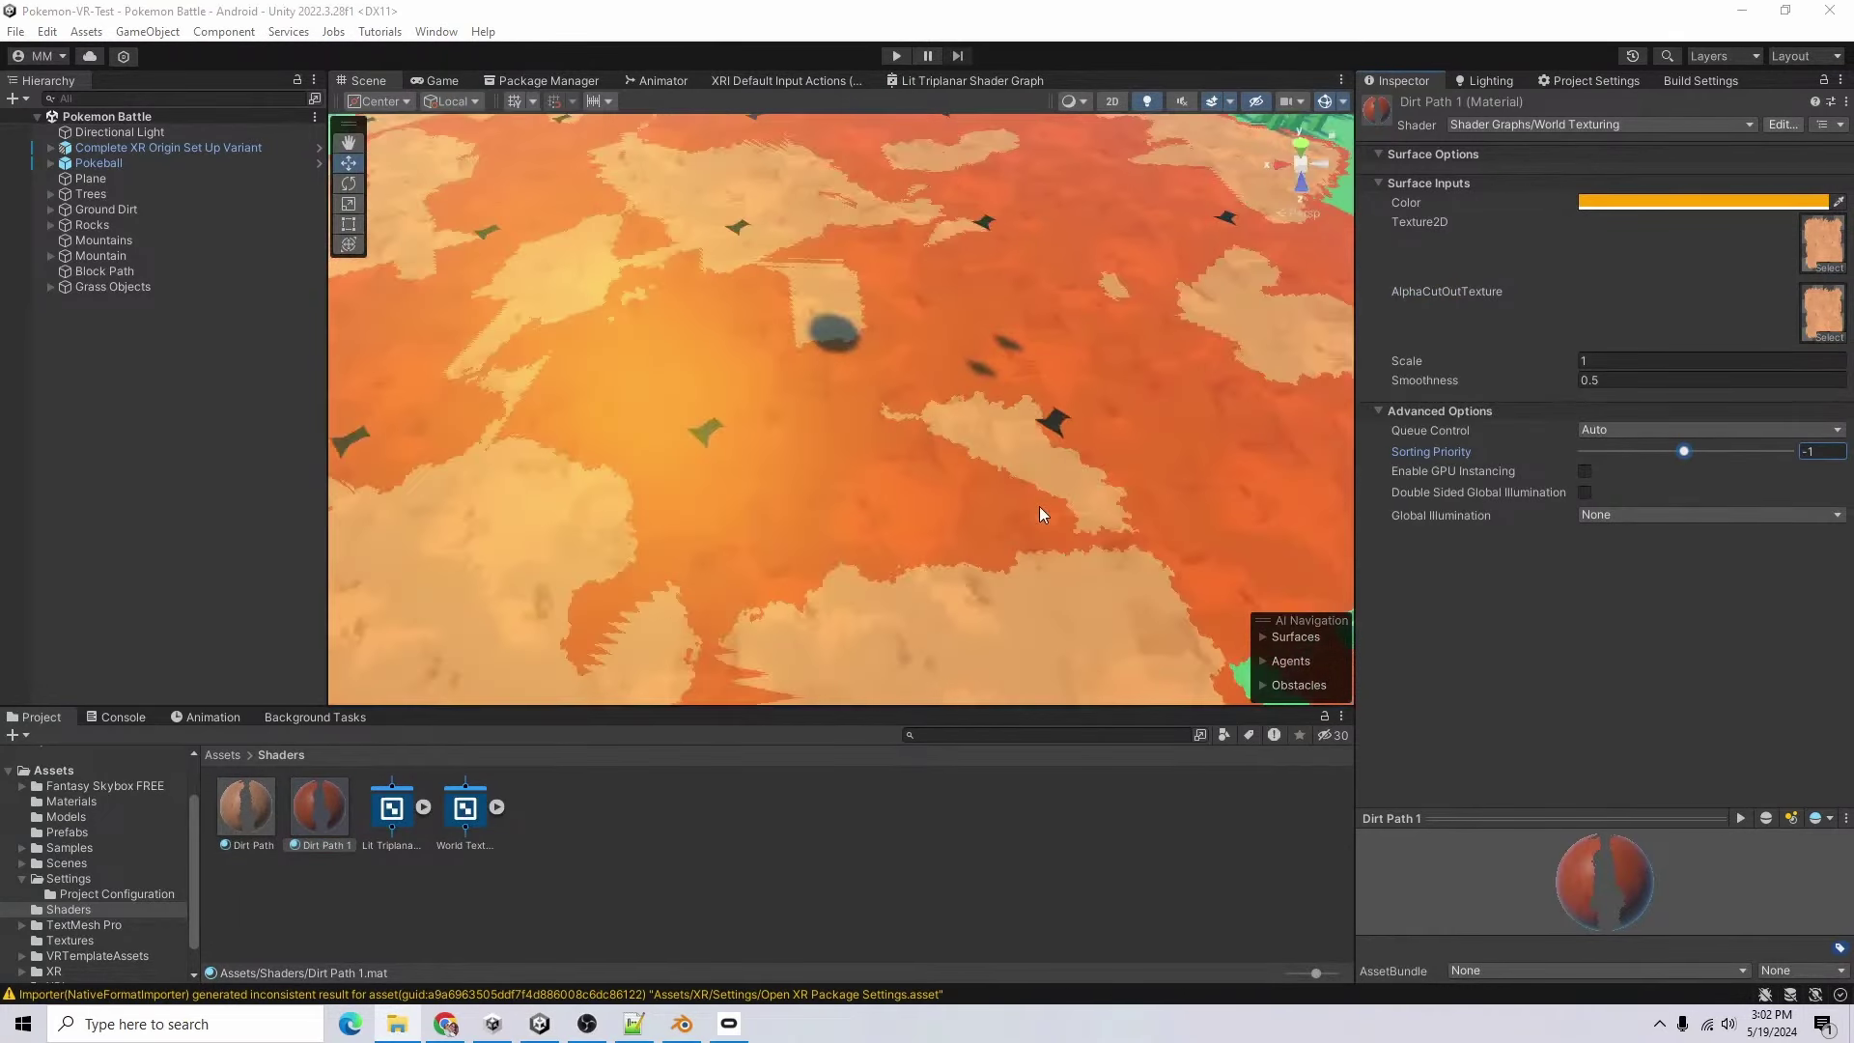
{"action": "double_click", "coordinate": [464, 807]}
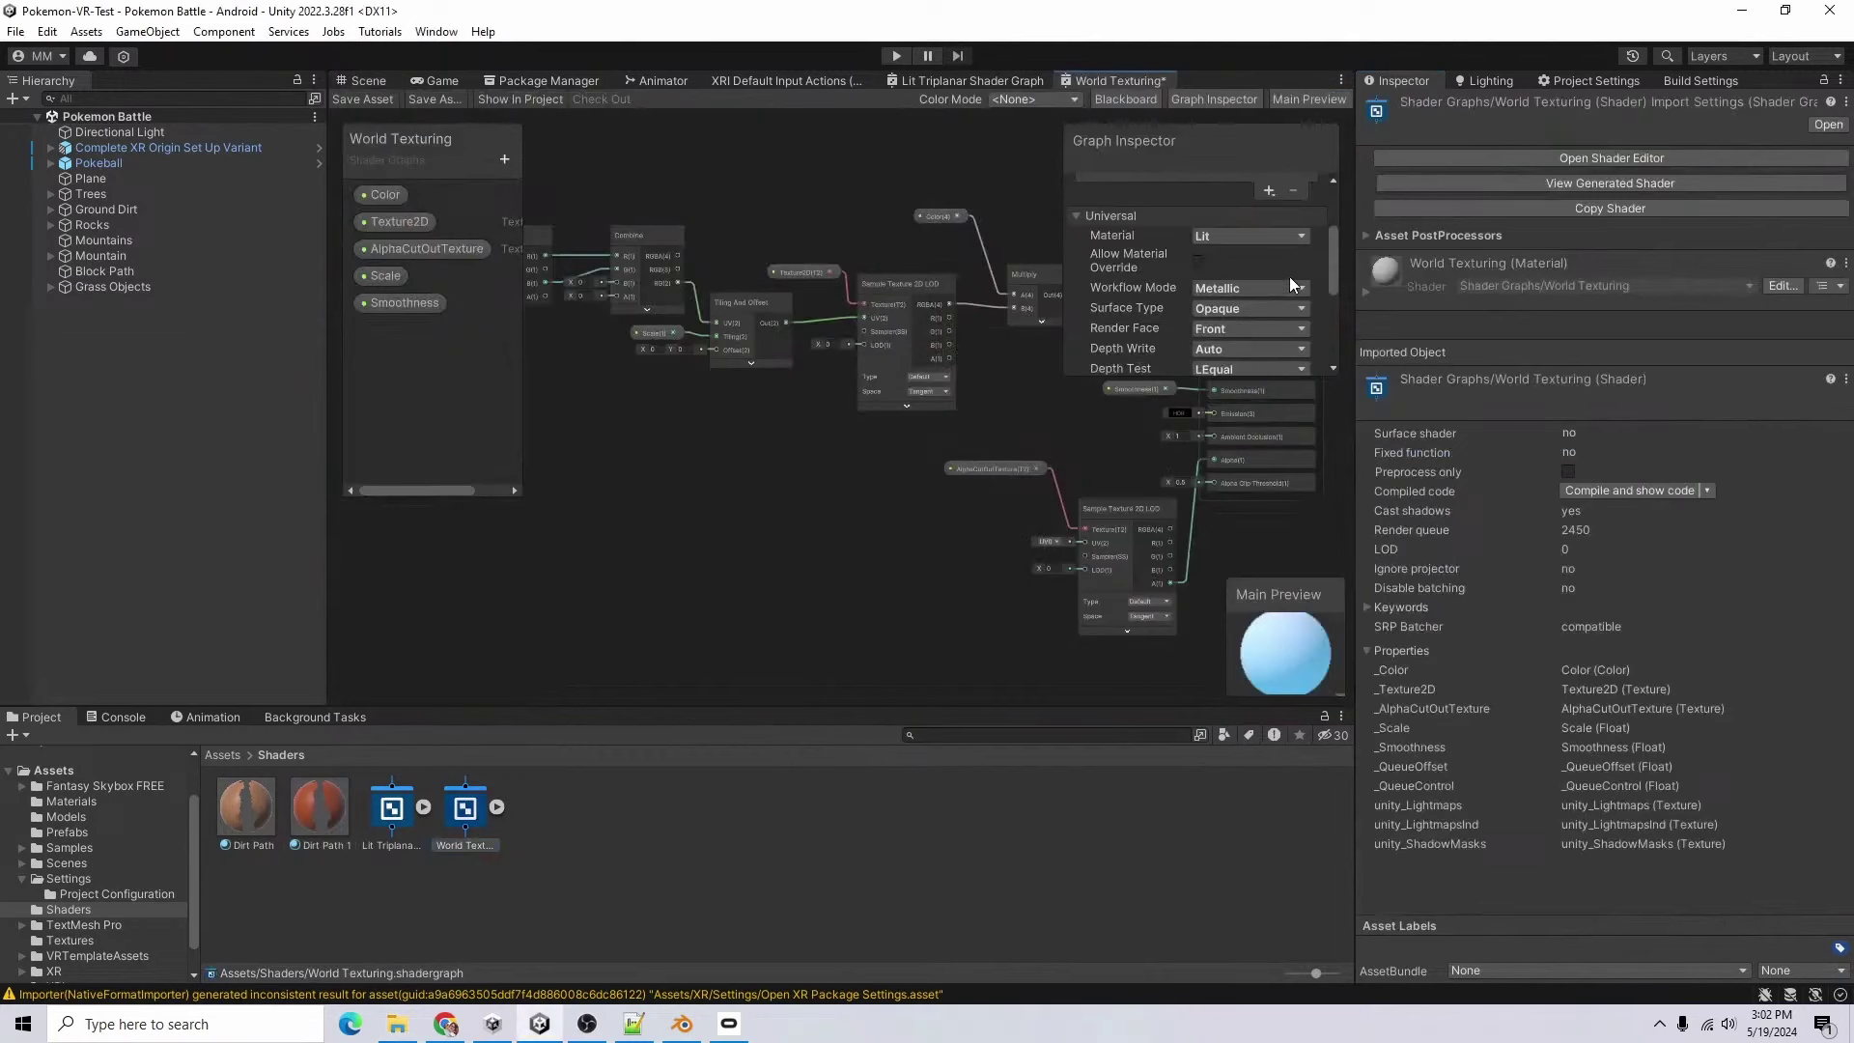
{"action": "left_click", "coordinate": [1259, 305]}
{"action": "scroll", "coordinate": [1288, 286], "scroll_direction": "down", "scroll_amount": 2}
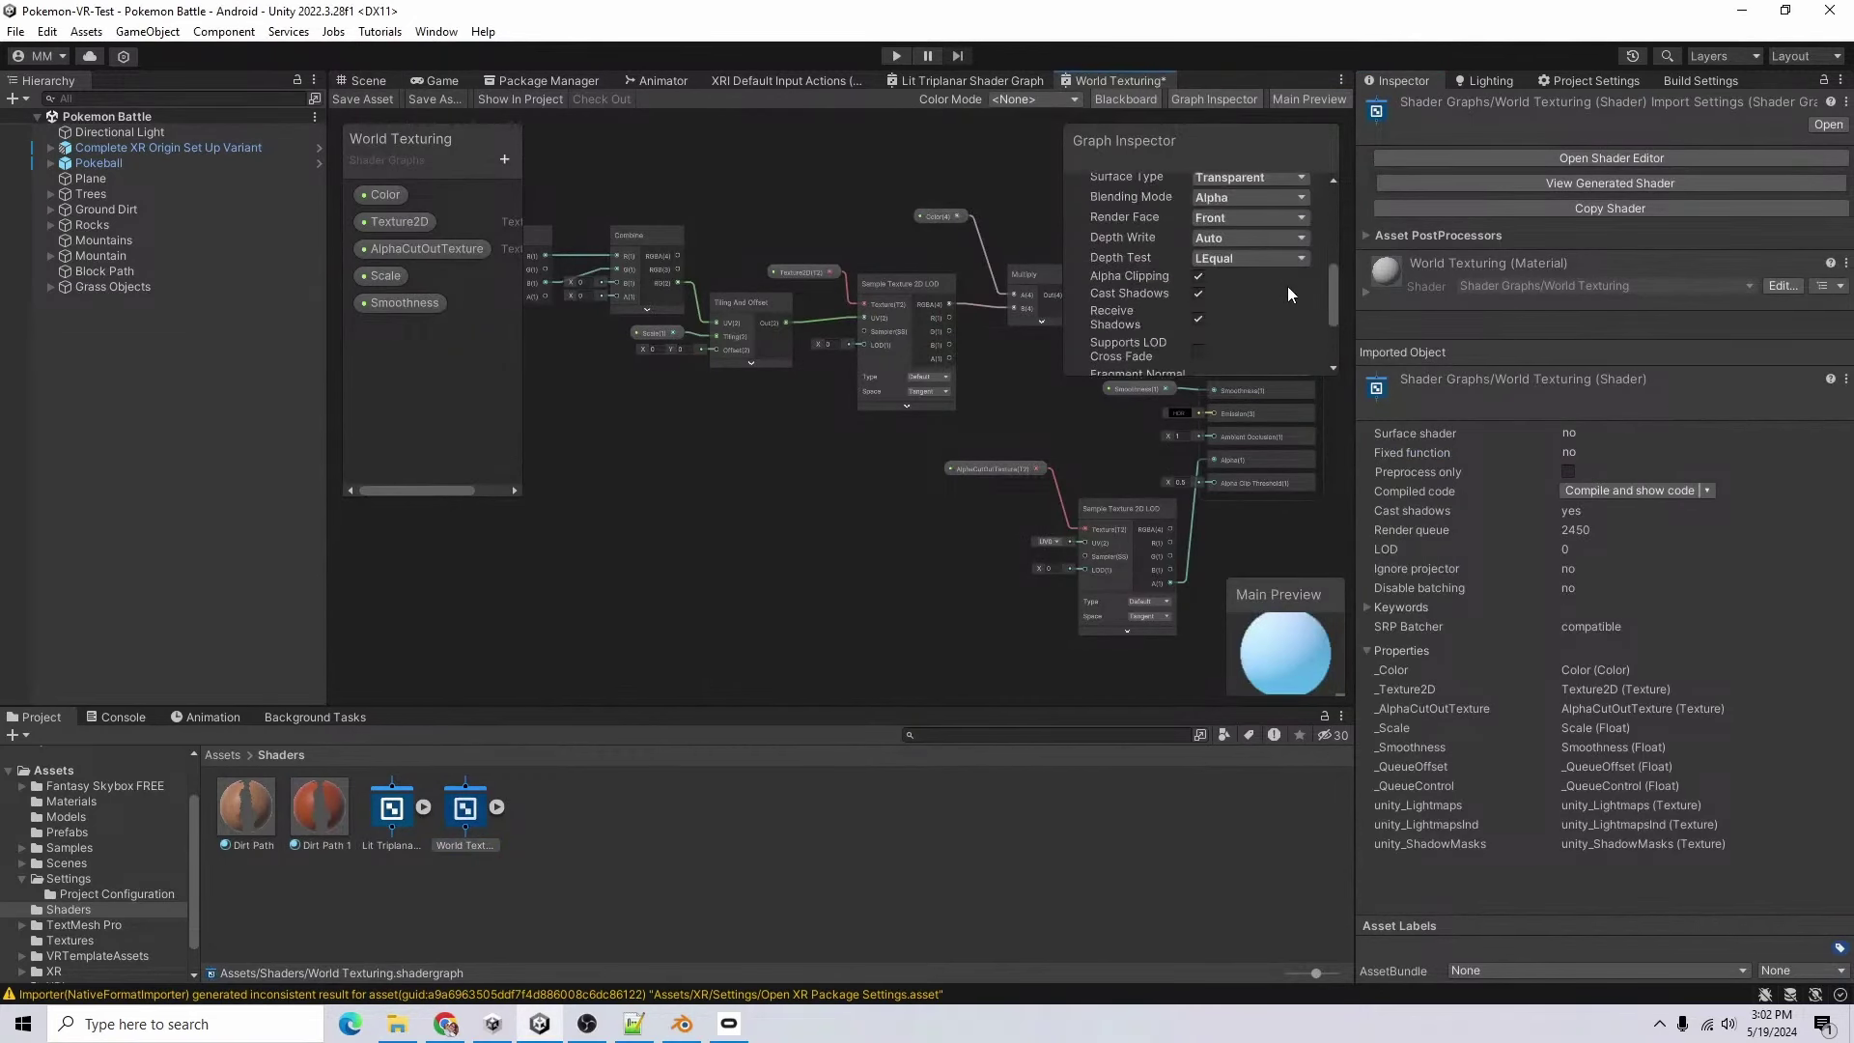
{"action": "left_click", "coordinate": [360, 99]}
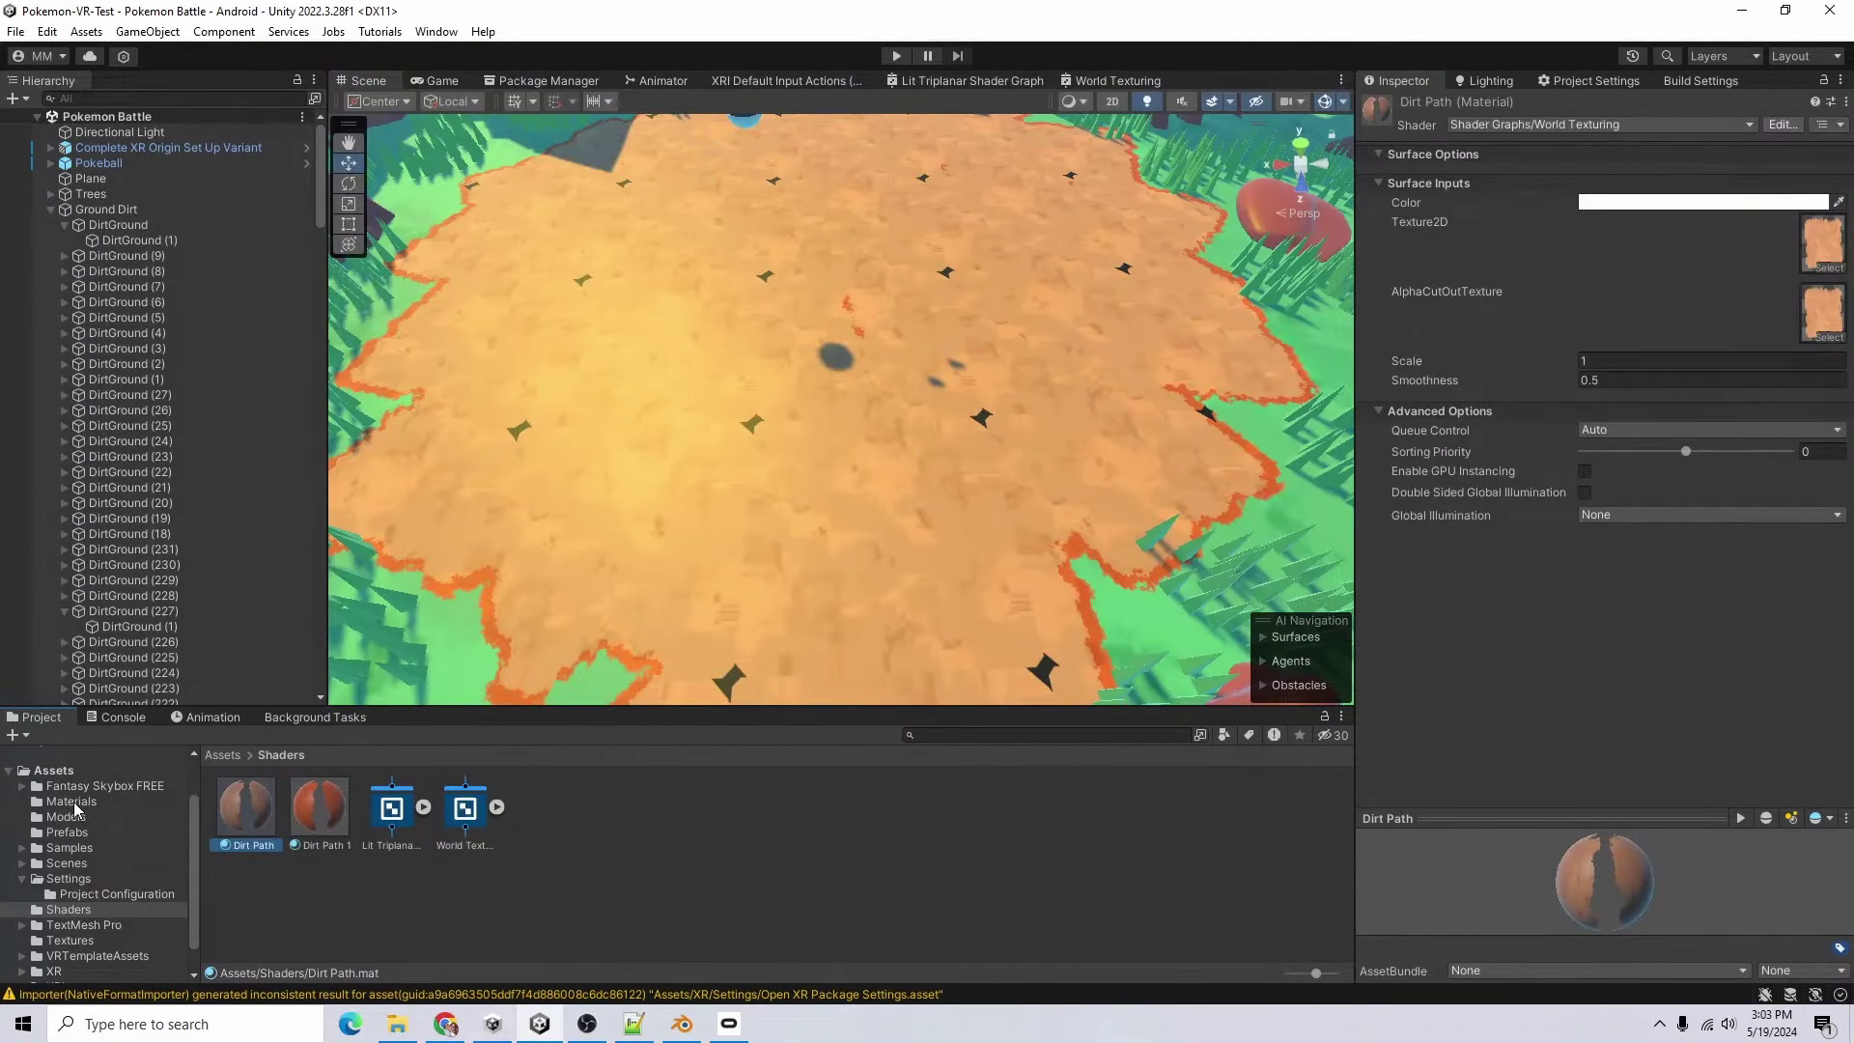
- Replace the Dirt Path material's Texture2D with the full dirt texture that has no ragged cut-out edges
{"action": "scroll", "coordinate": [78, 809], "scroll_direction": "down", "scroll_amount": 2}
{"action": "left_click", "coordinate": [70, 909]}
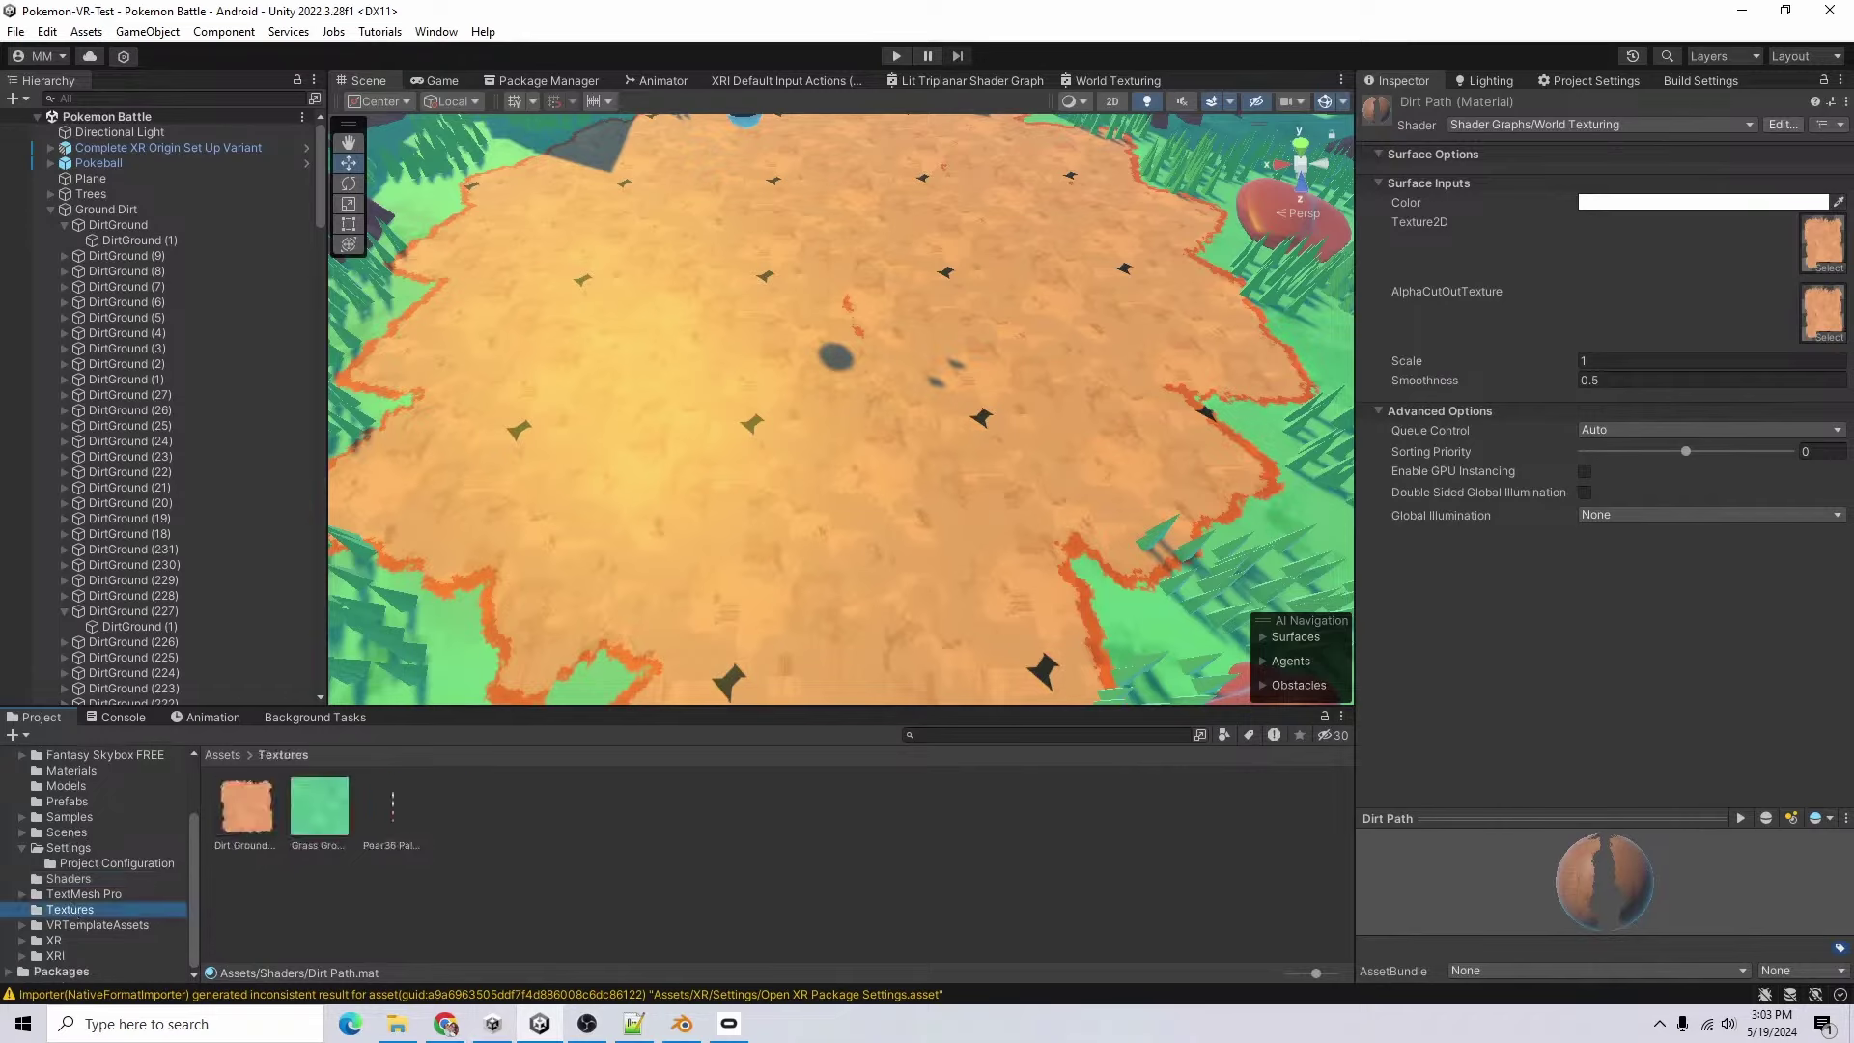
{"action": "left_click", "coordinate": [64, 772]}
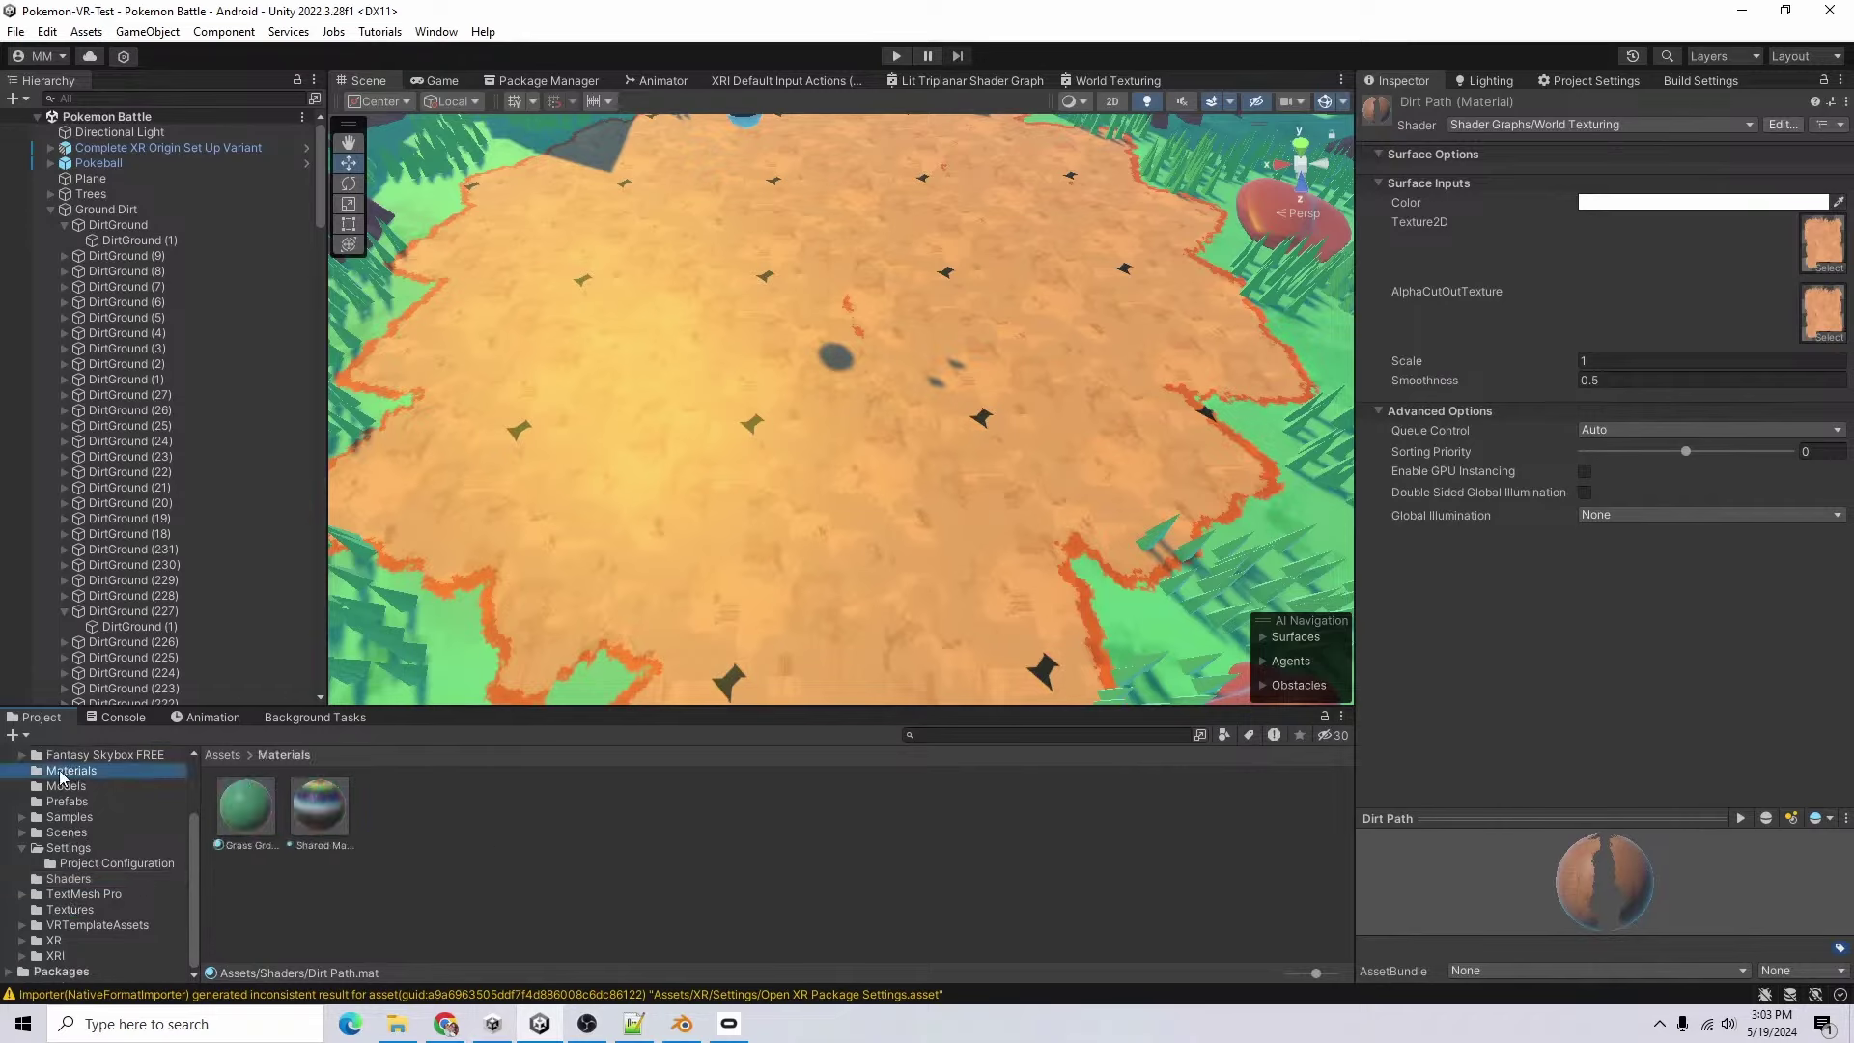
{"action": "left_click", "coordinate": [67, 879]}
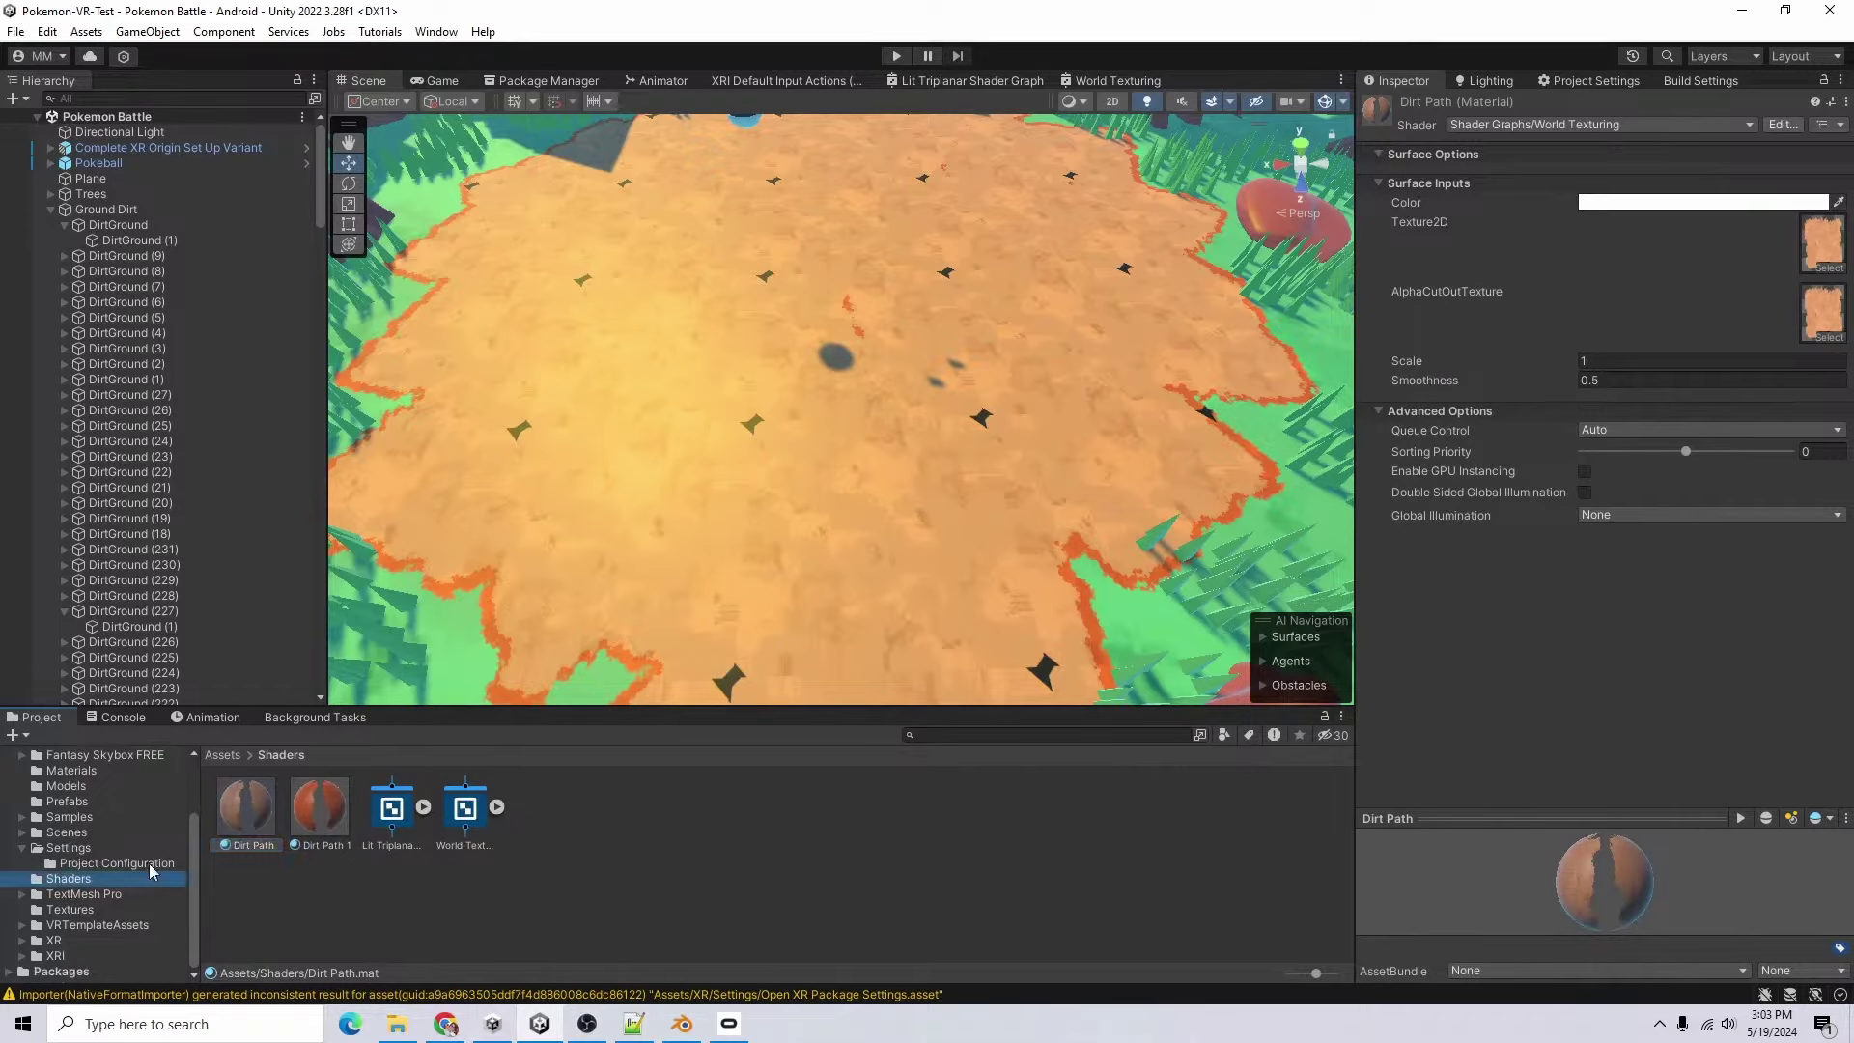
{"action": "left_click", "coordinate": [1828, 267]}
{"action": "left_click", "coordinate": [1445, 522]}
{"action": "double_click", "coordinate": [1444, 520]}
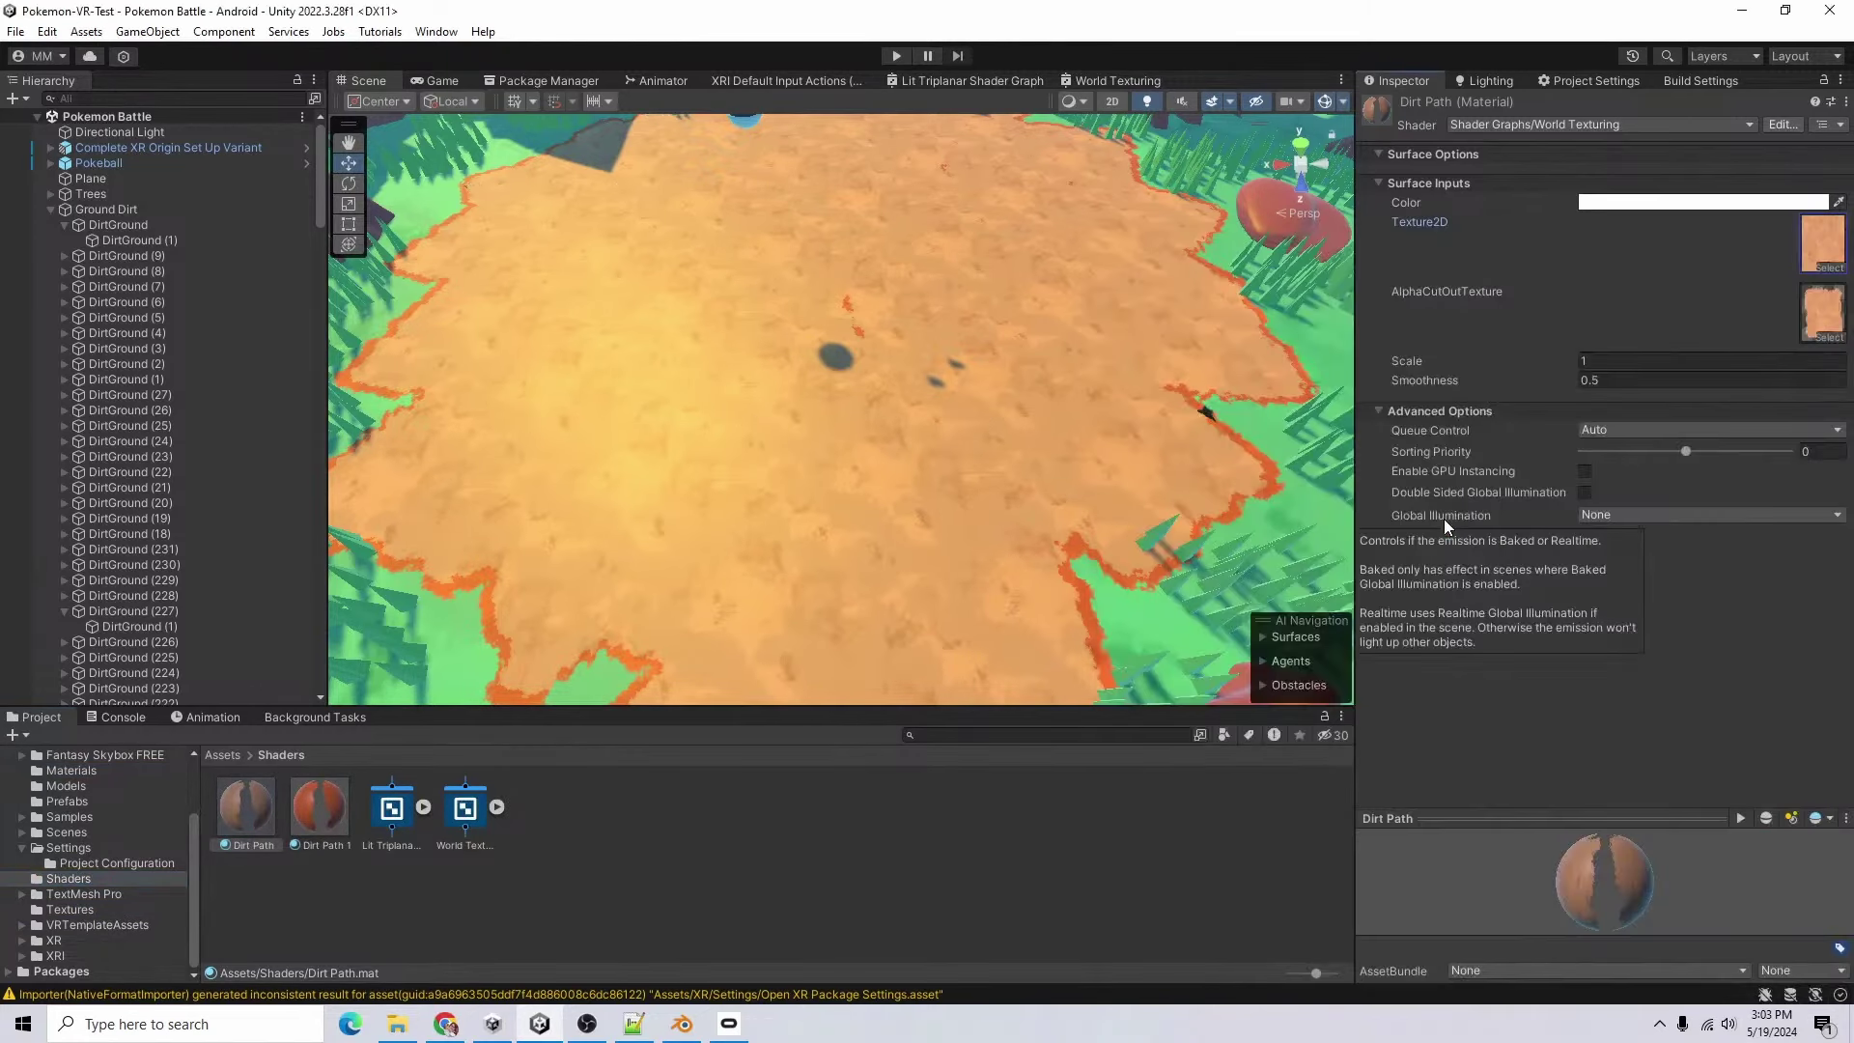
- Try the full dirt texture as the Dirt Path material's AlphaCutOutTexture and restore the ragged-edged dirt ground image
{"action": "left_click", "coordinate": [1828, 345]}
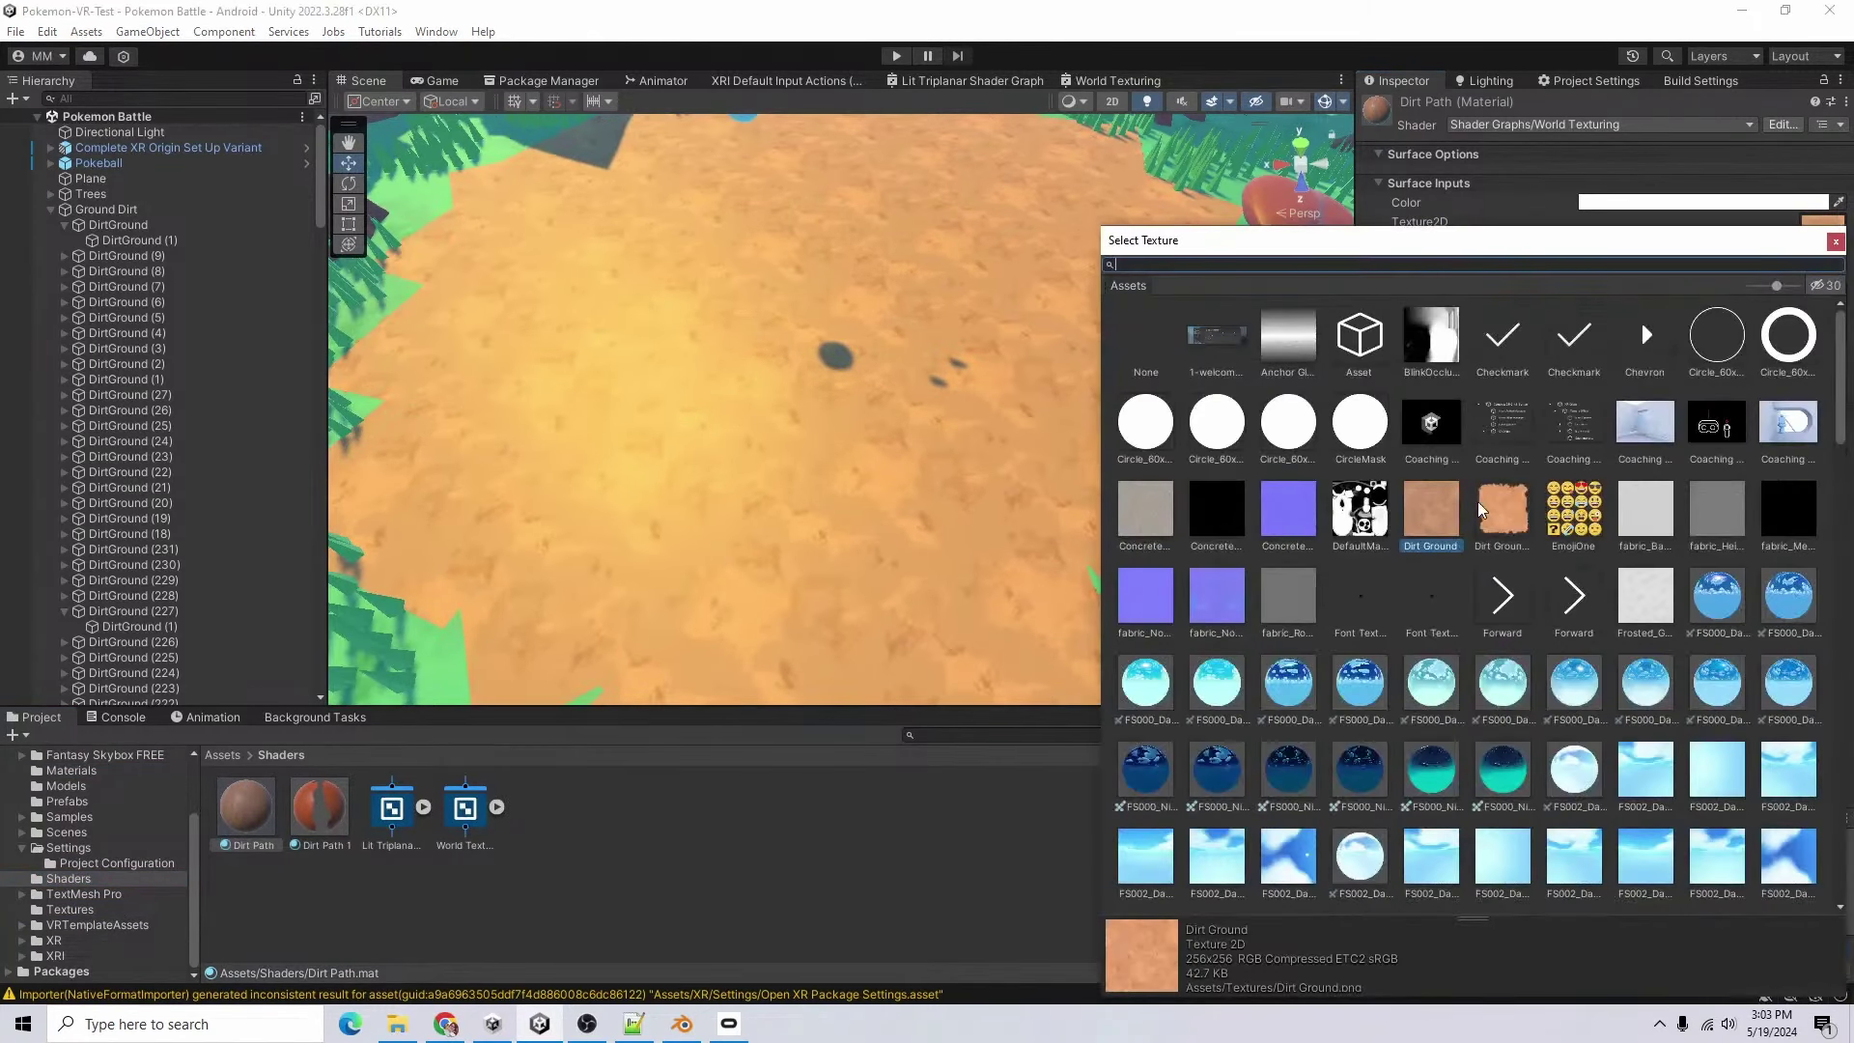
{"action": "double_click", "coordinate": [1509, 509]}
- Examine the dirt clearing's surface texture and ragged edges in the scene from several angles
{"action": "left_click", "coordinate": [1017, 363]}
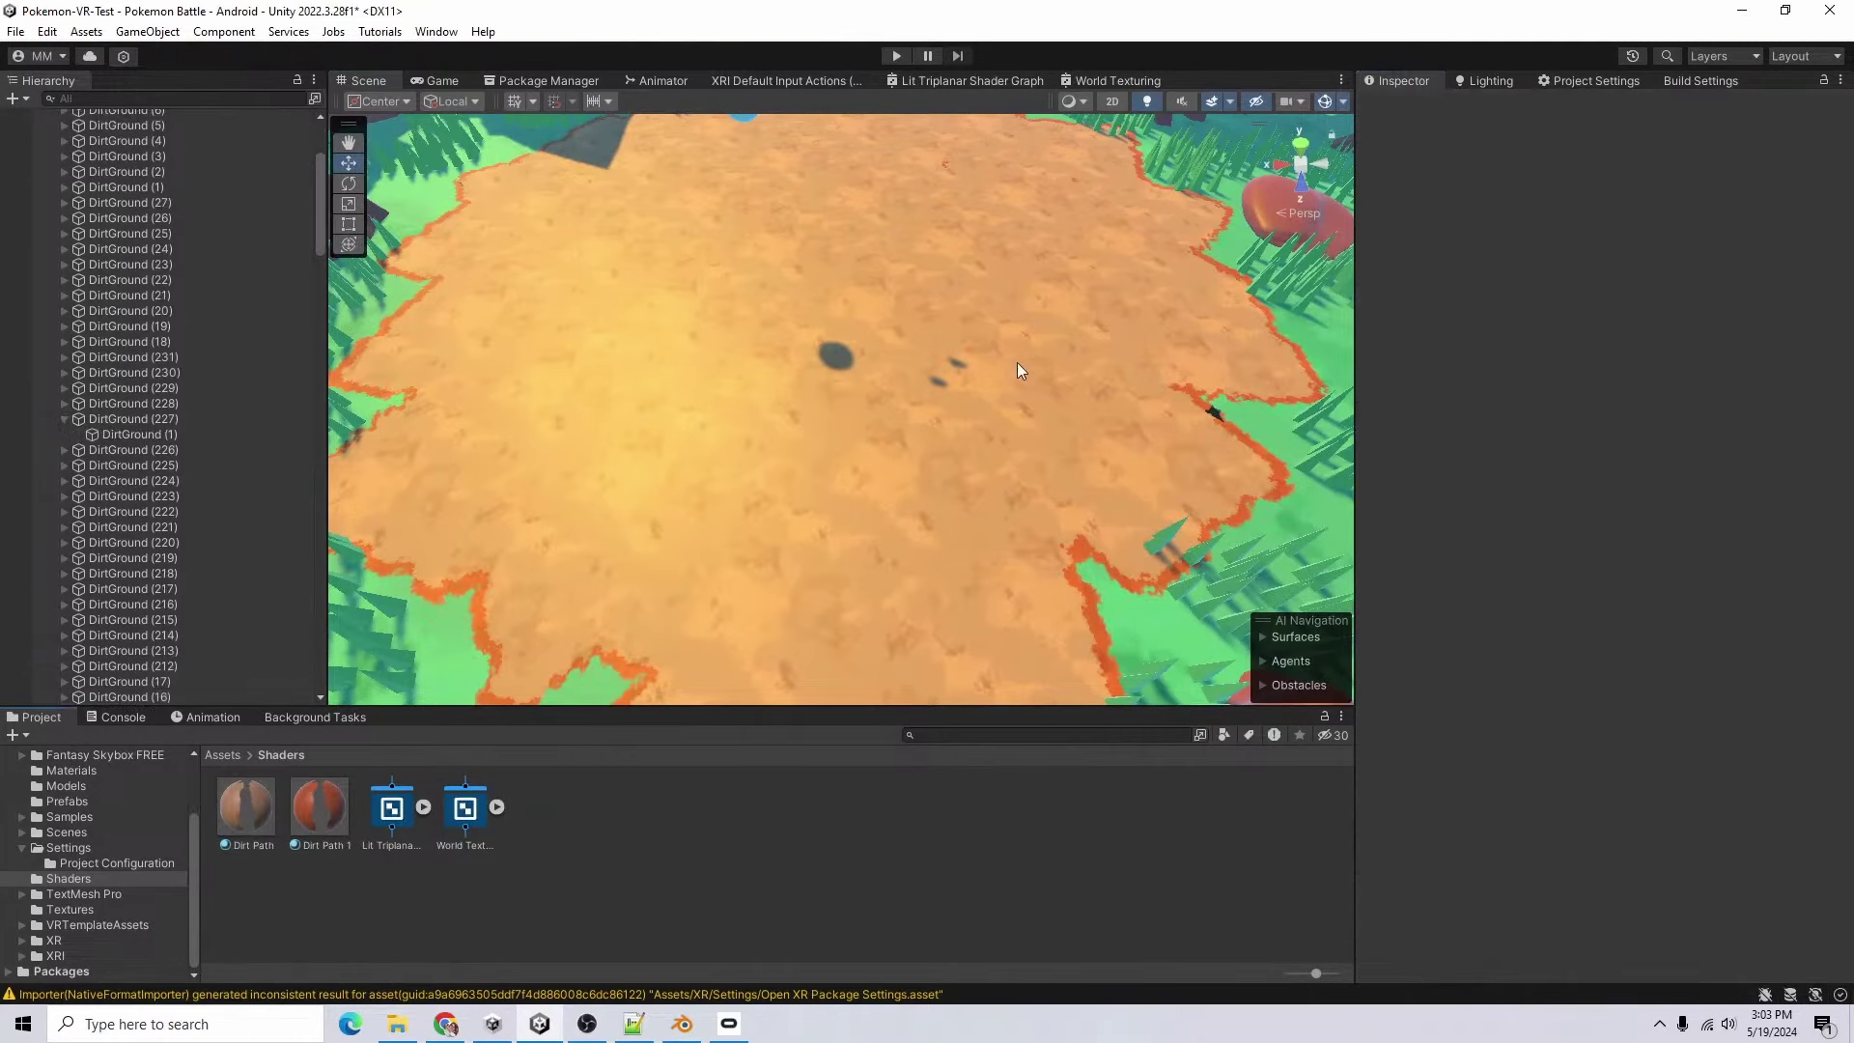
{"action": "middle_click_drag", "start_coordinate": [908, 488], "coordinate": [812, 659]}
{"action": "key", "text": "super"}
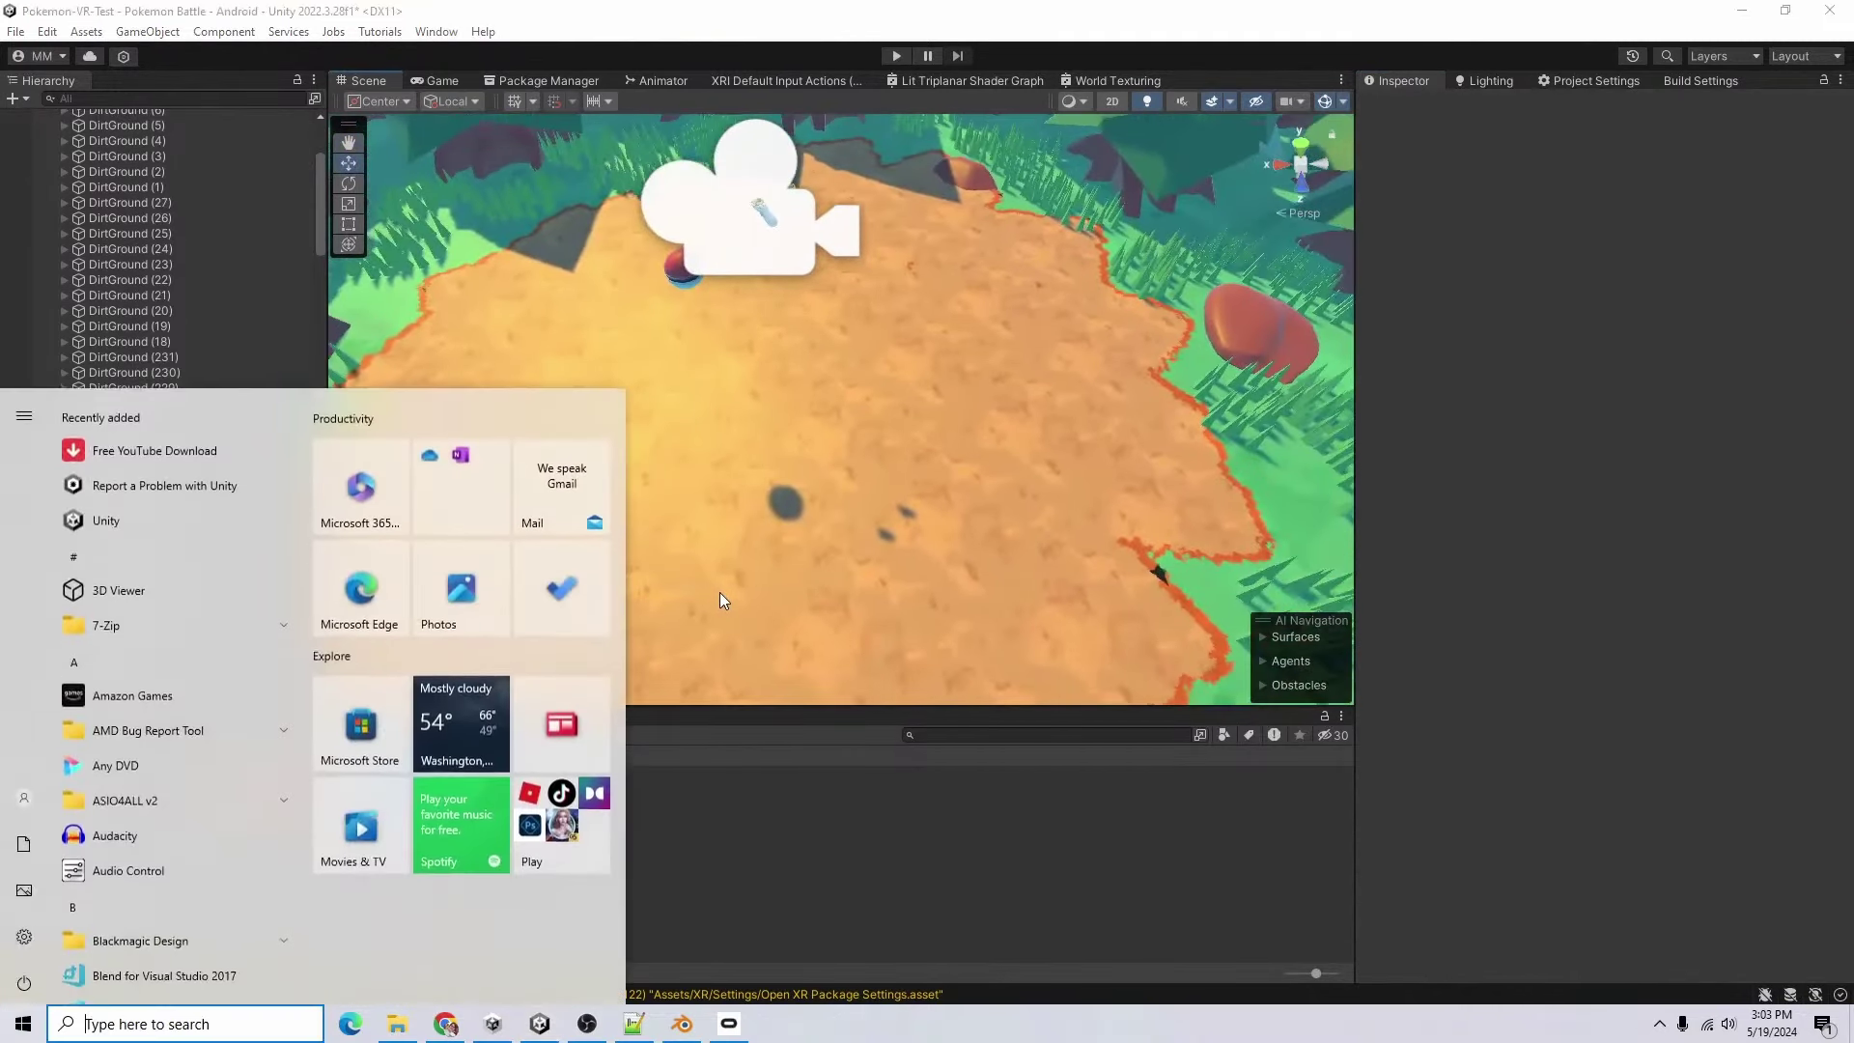
{"action": "key", "text": "super"}
{"action": "left_click_drag", "start_coordinate": [641, 504], "coordinate": [704, 883], "text": "alt"}
{"action": "right_click_drag", "start_coordinate": [705, 883], "coordinate": [871, 385]}
{"action": "left_click", "coordinate": [797, 502]}
{"action": "left_click", "coordinate": [934, 451]}
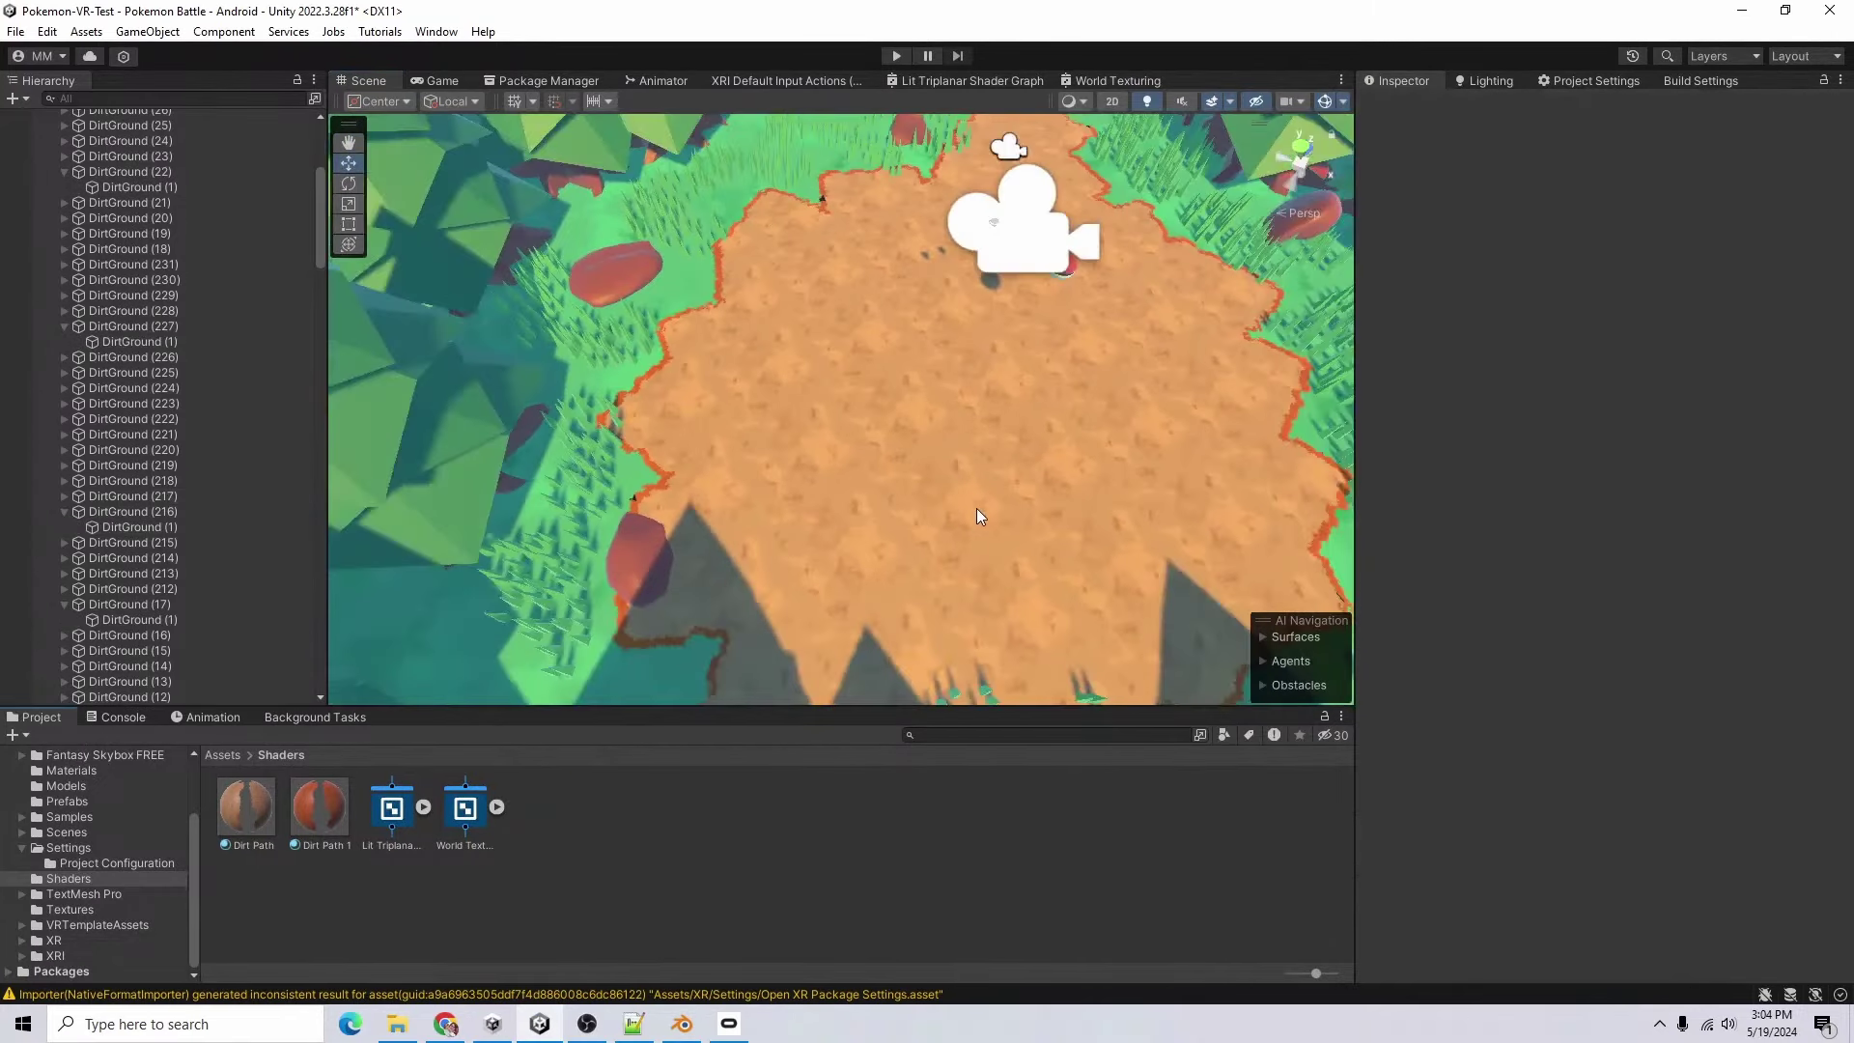
{"action": "scroll", "coordinate": [985, 557], "scroll_direction": "down", "scroll_amount": 3}
{"action": "left_click_drag", "start_coordinate": [993, 605], "coordinate": [678, 536], "text": "alt"}
{"action": "right_click_drag", "start_coordinate": [678, 537], "coordinate": [666, 527]}
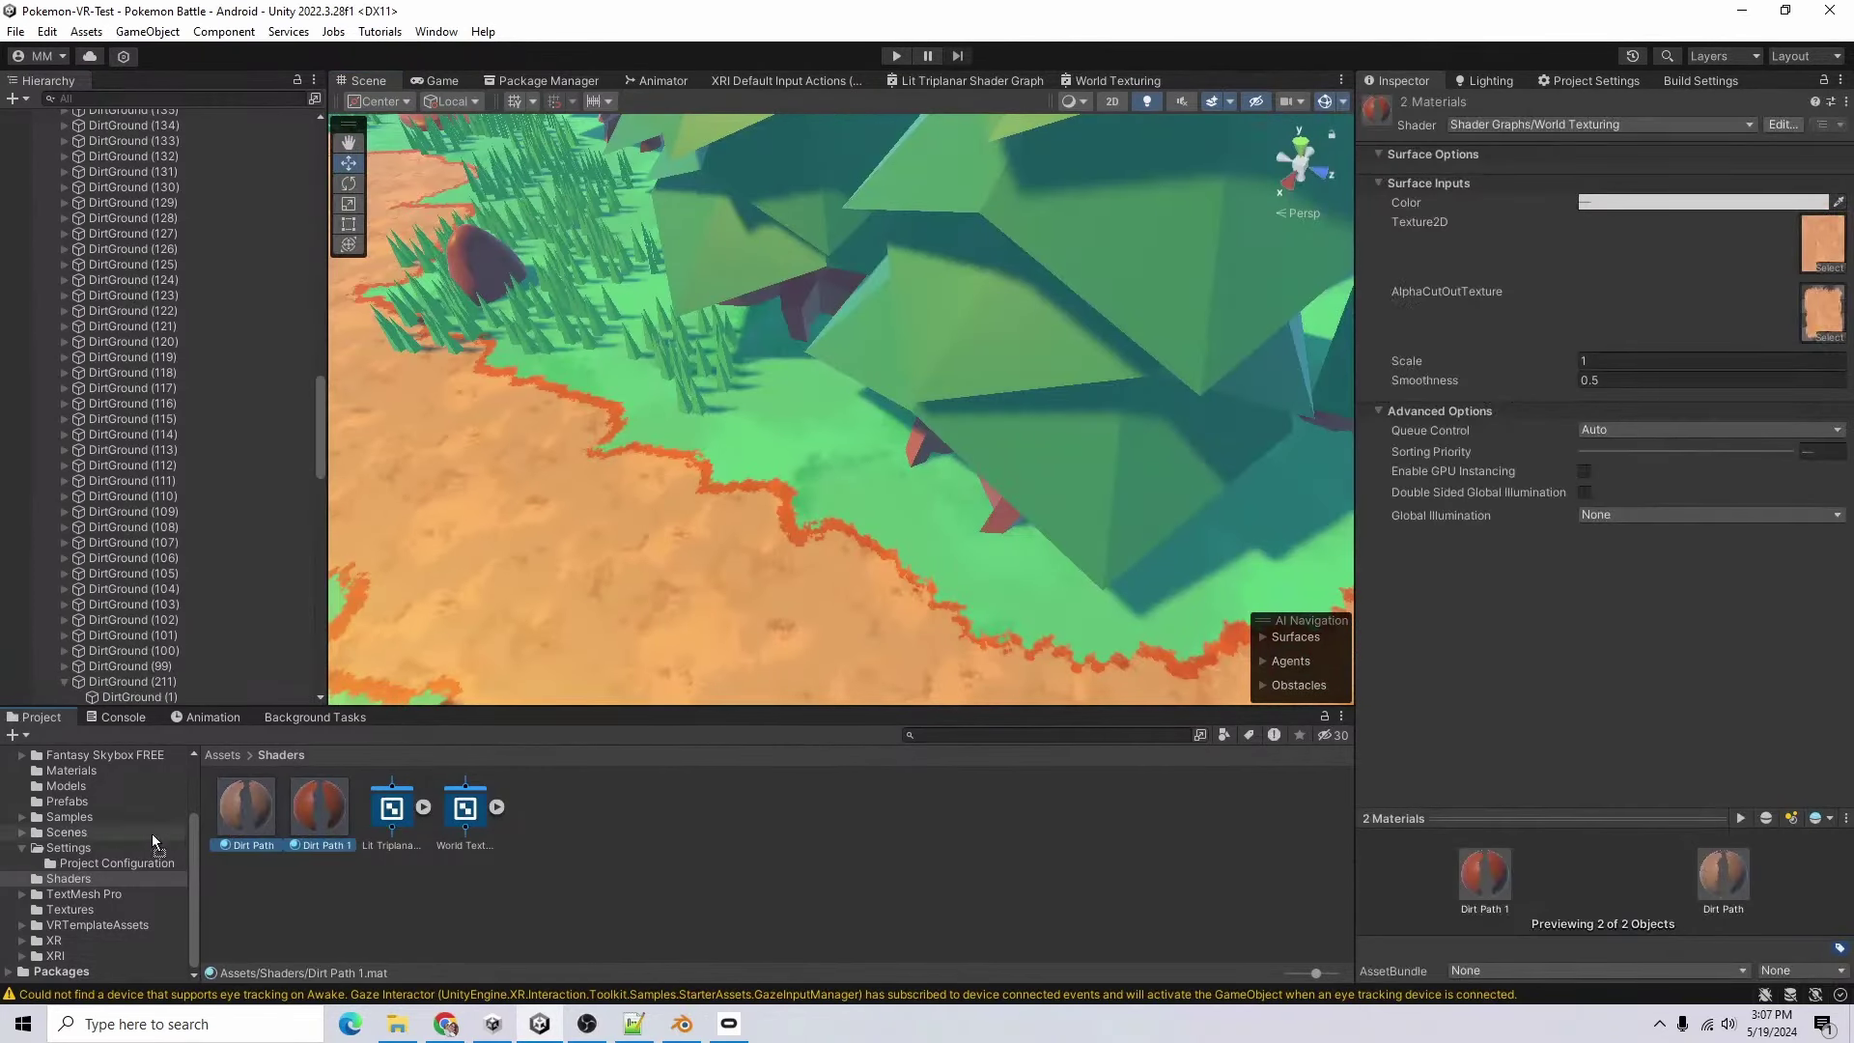
- Relocate the Dirt Path and Dirt Path 1 materials to the Materials folder and delete the Lit Triplanar shader graph
{"action": "left_click_drag", "start_coordinate": [152, 832], "coordinate": [91, 771]}
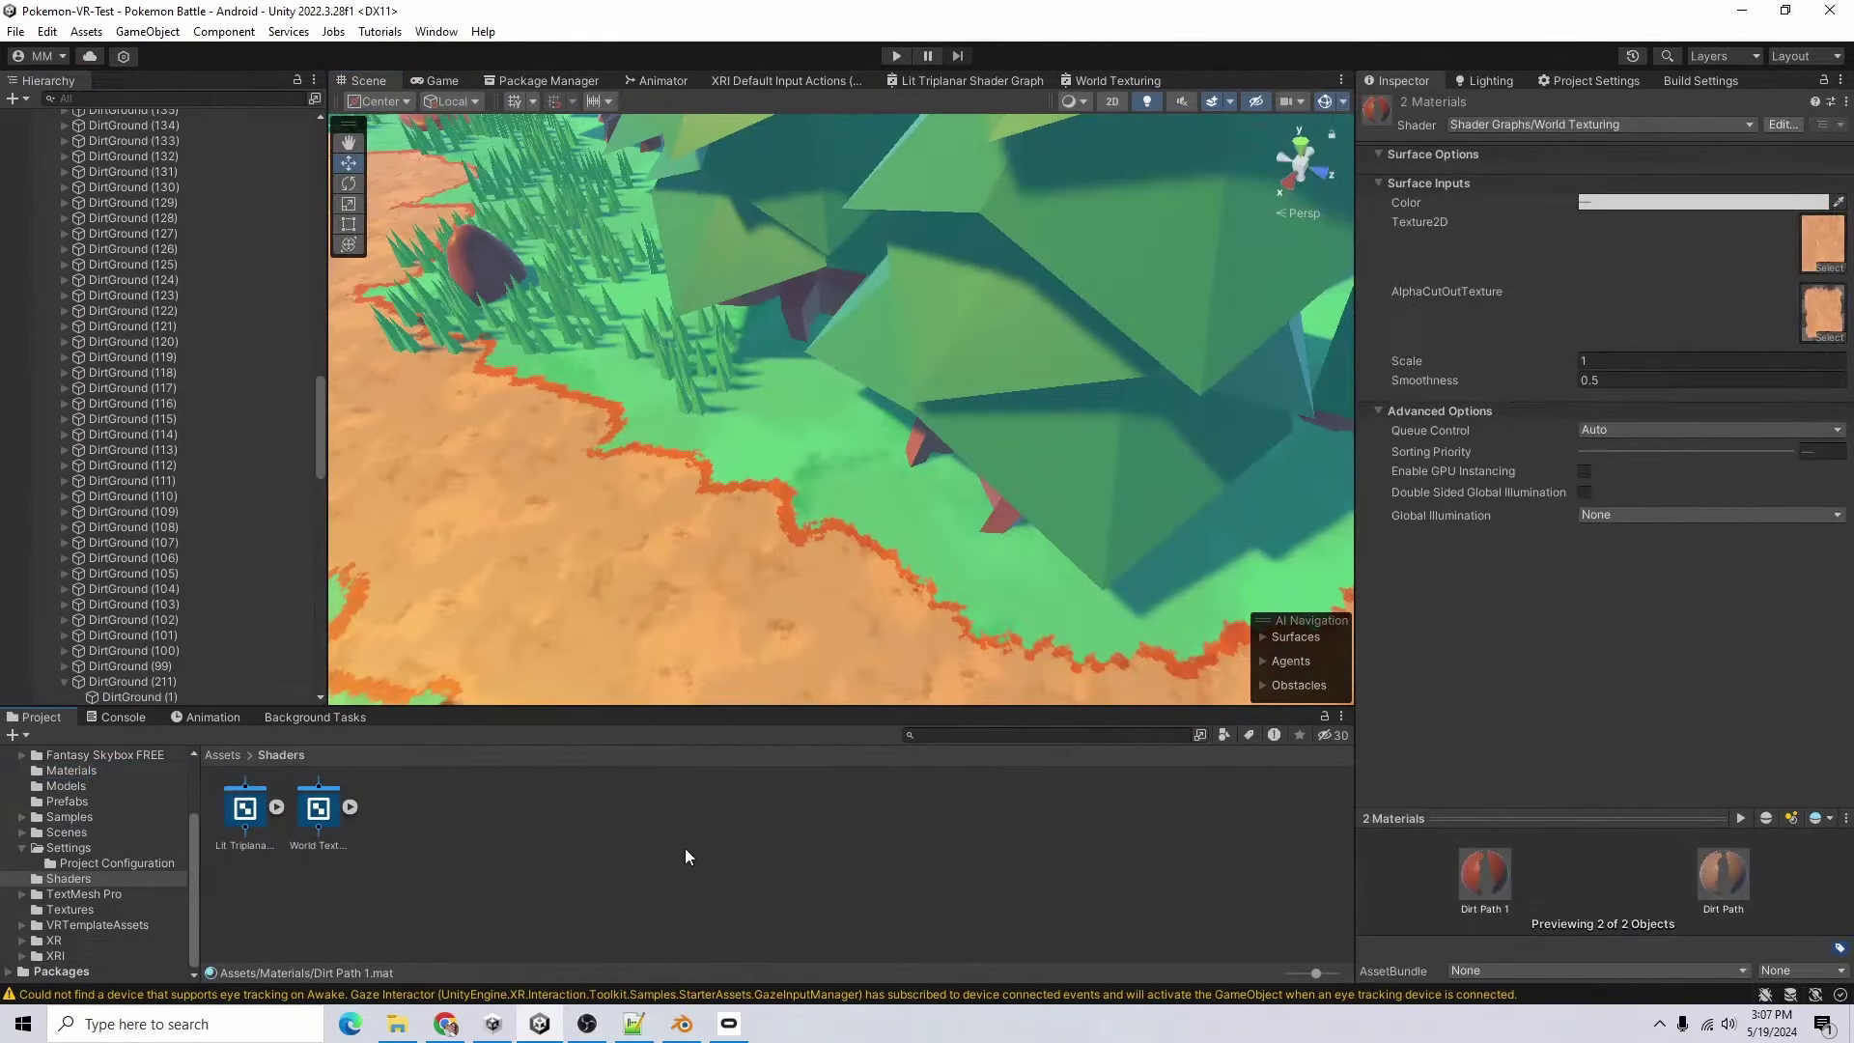
{"action": "key", "text": "Delete"}
{"action": "key", "text": "Return"}
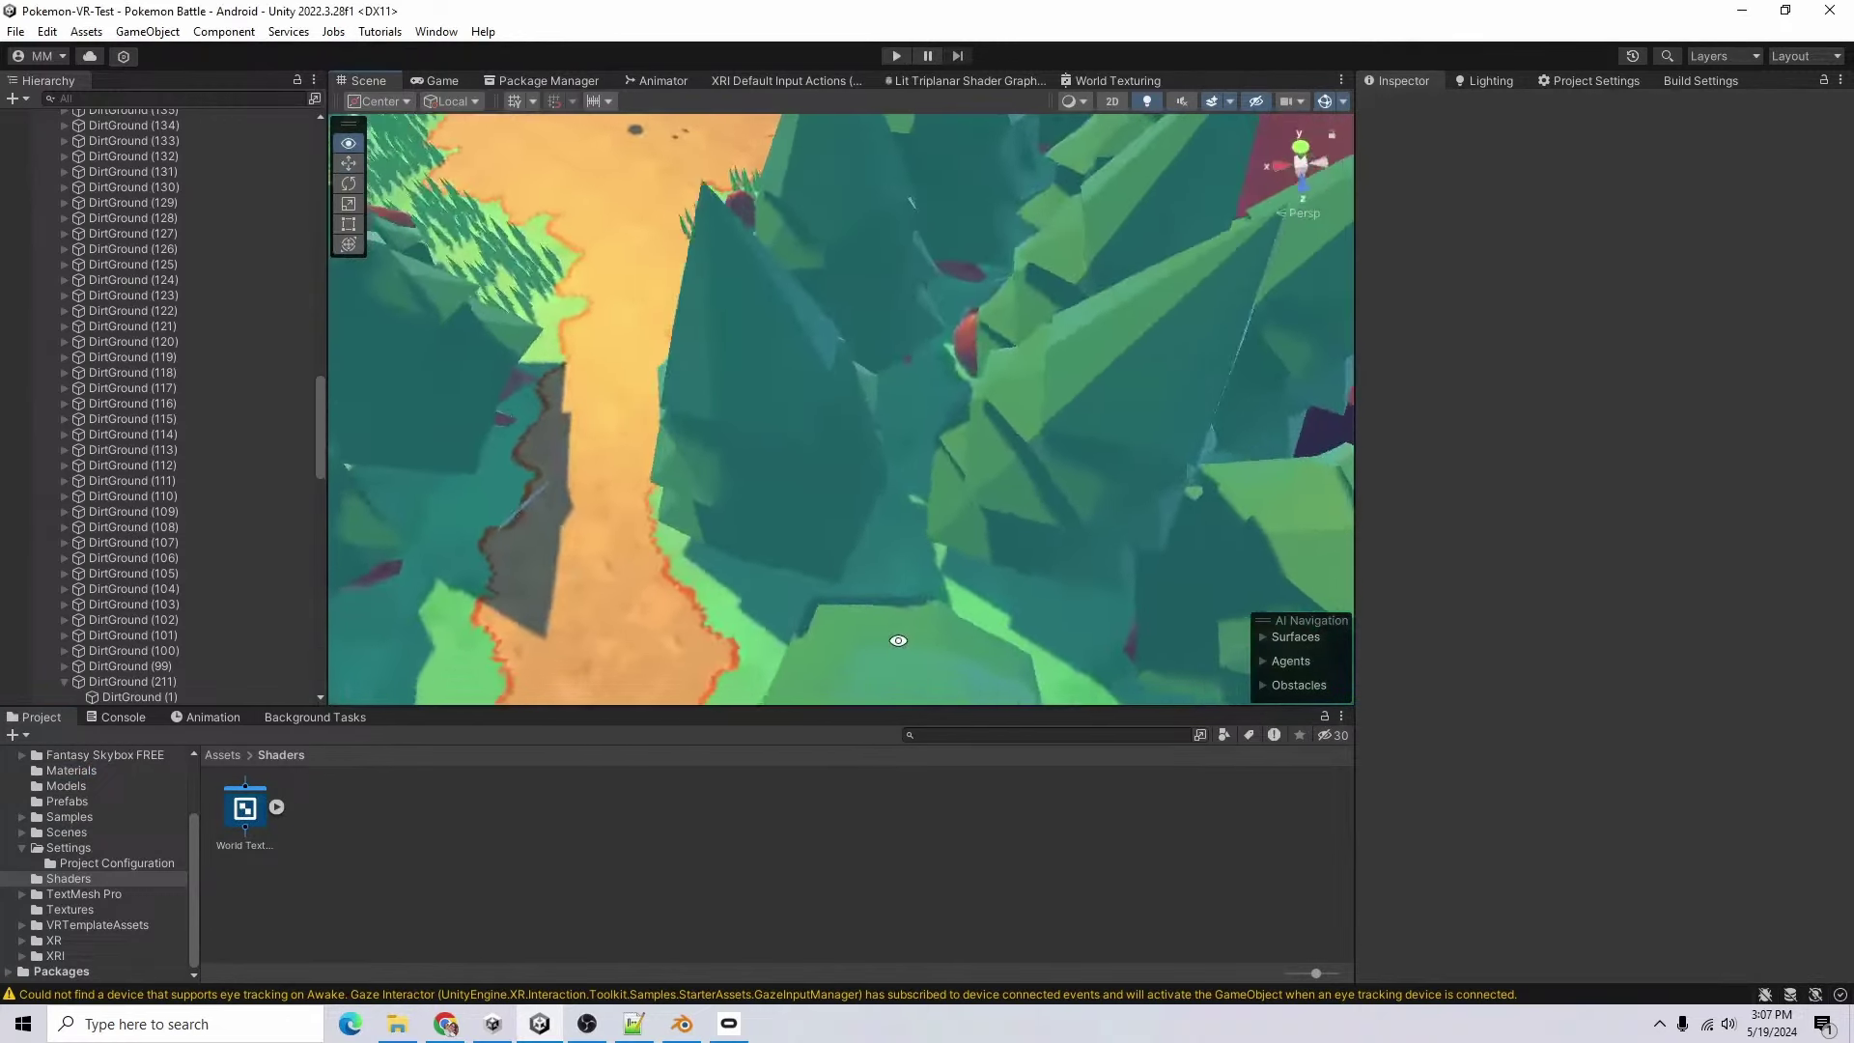
- Give the flattened rock beside the path a Y scale of 0.5 and place it at X 0.379, Y 0.151, Z 5.016
{"action": "left_click", "coordinate": [553, 520]}
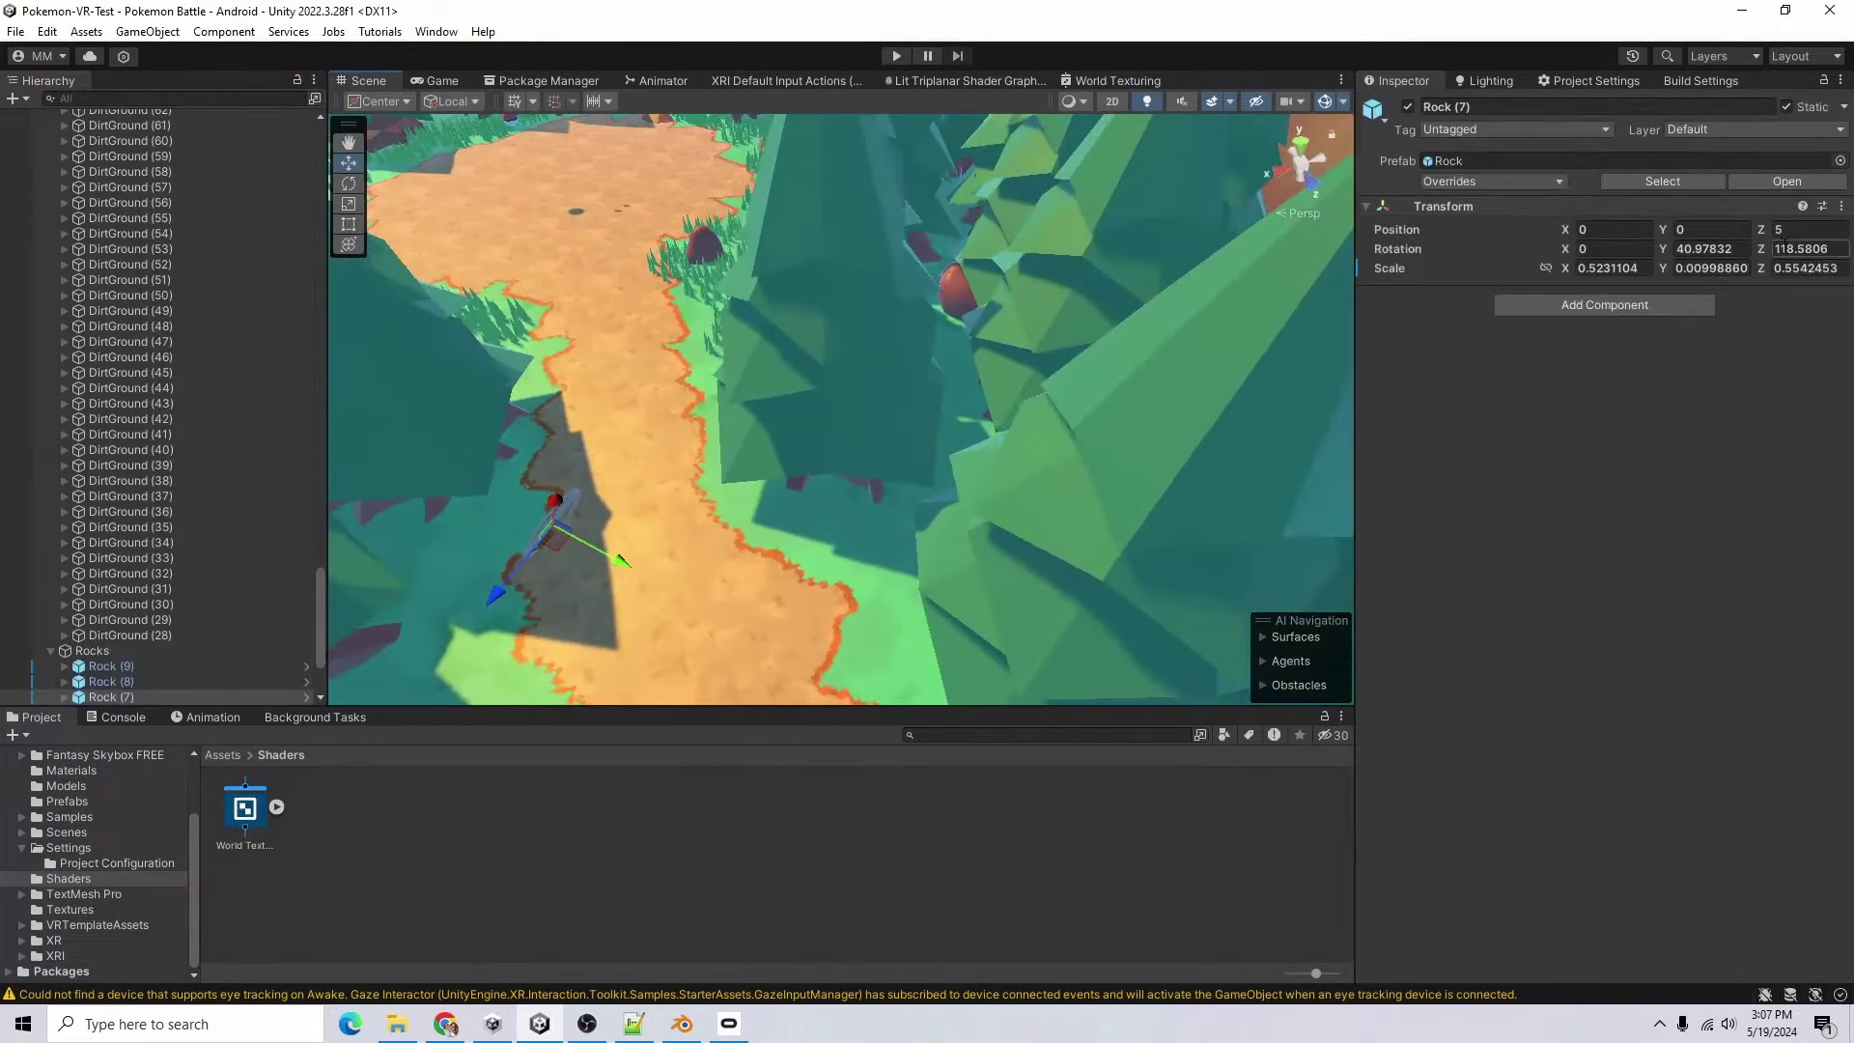
{"action": "left_click_drag", "start_coordinate": [1662, 267], "coordinate": [1684, 268]}
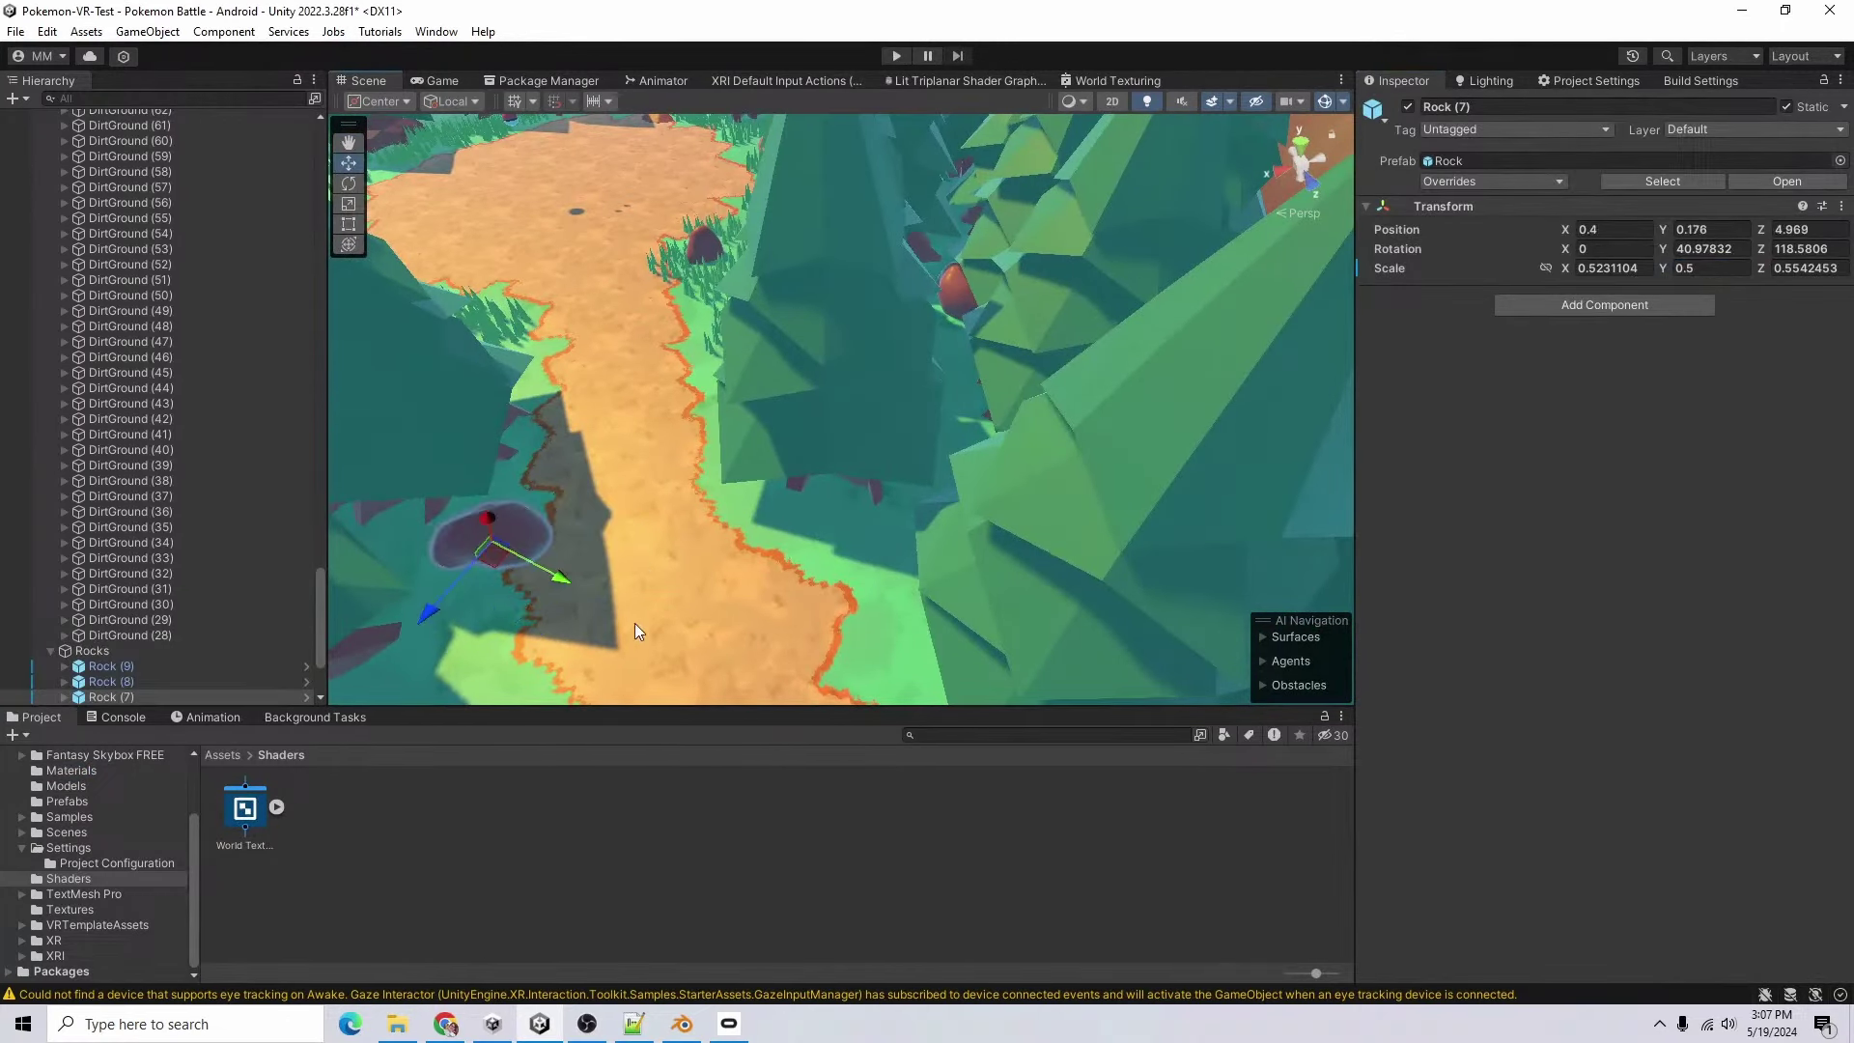
{"action": "left_click_drag", "start_coordinate": [497, 563], "coordinate": [504, 570]}
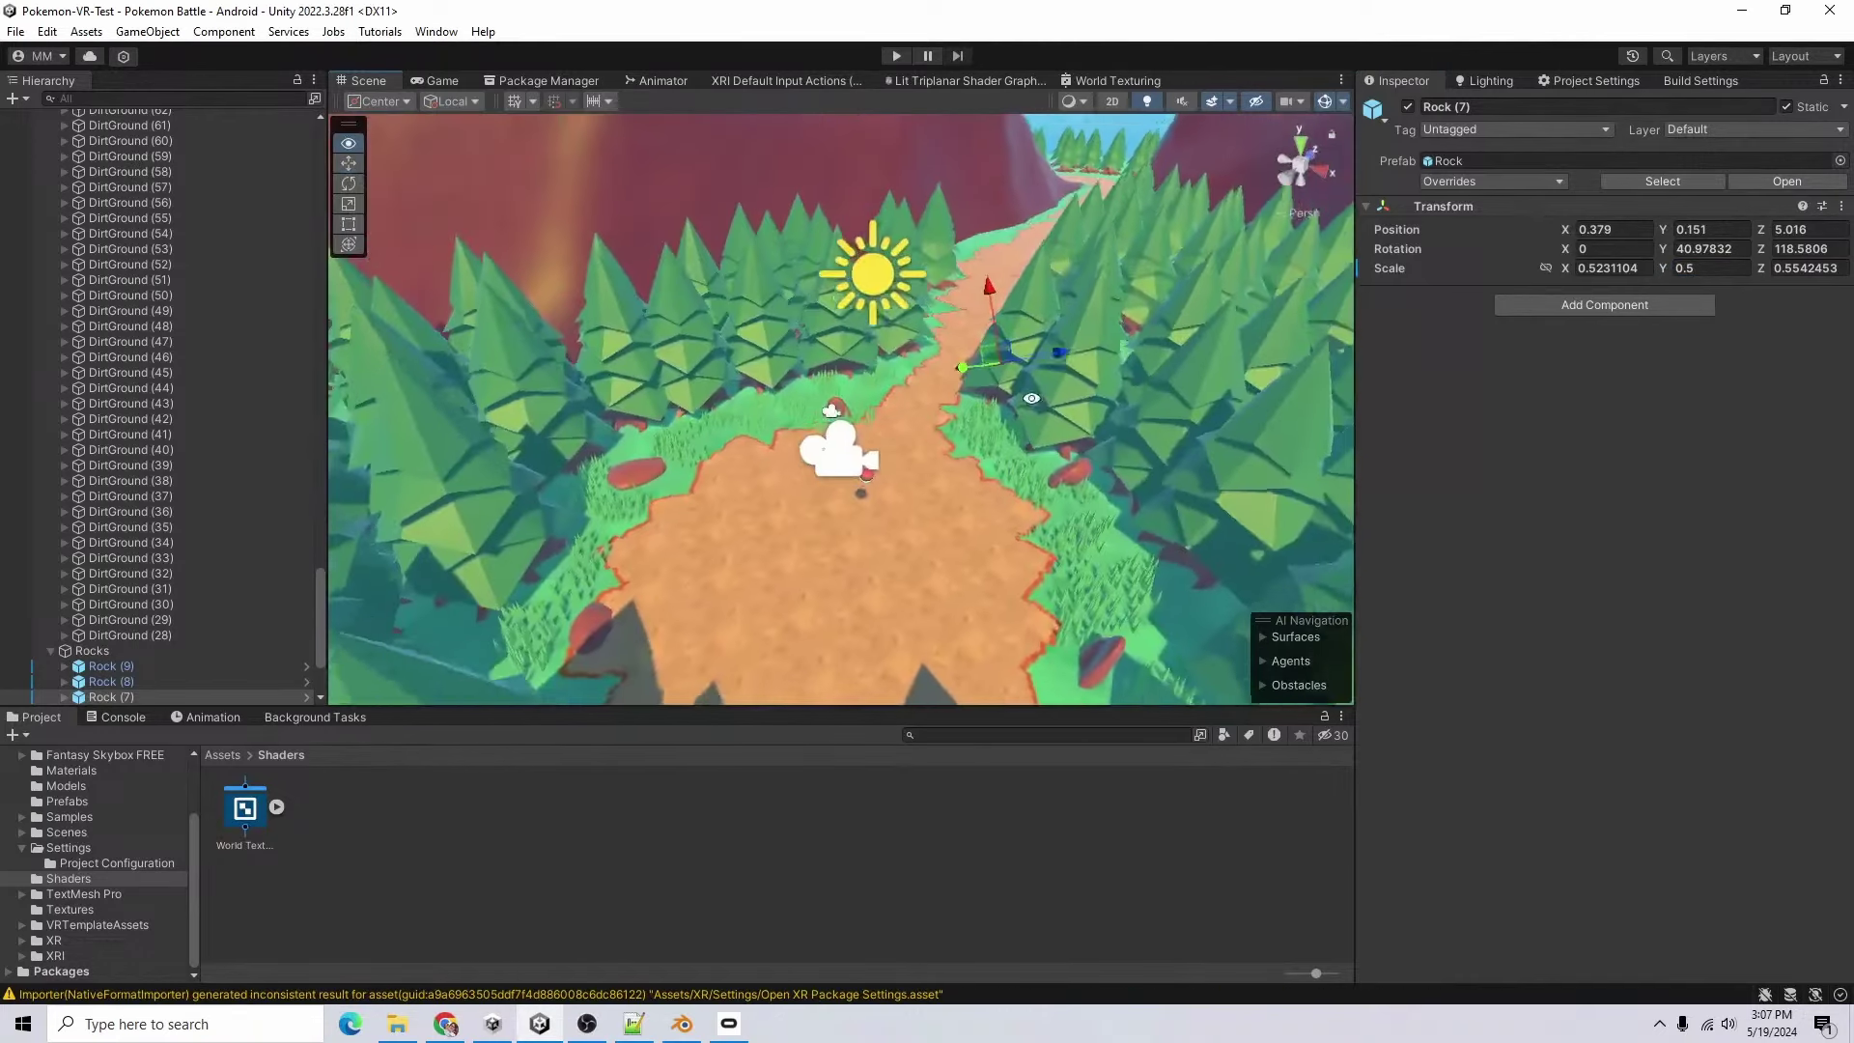
- Switch to the Notepad++ to-do list and remove the line "- Fix the ground pop-in issue"
{"action": "key", "text": "alt+Tab"}
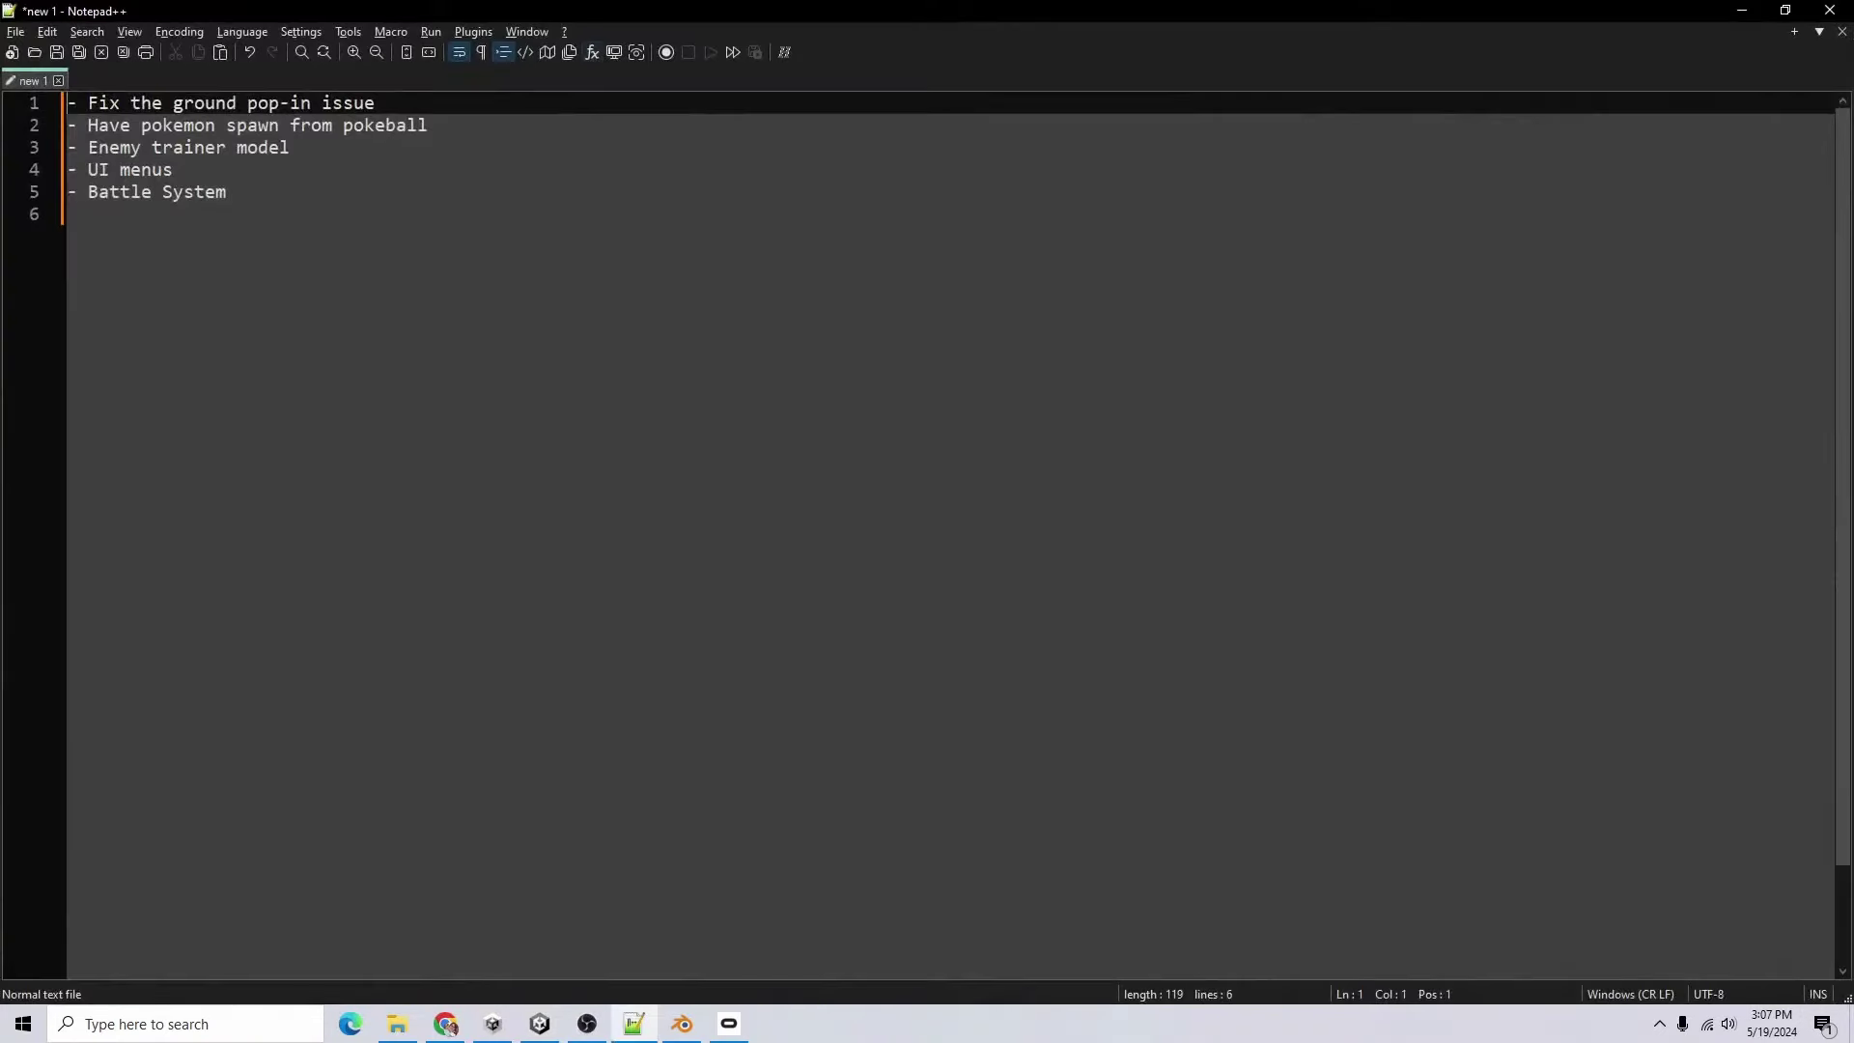
{"action": "left_click_drag", "start_coordinate": [375, 103], "coordinate": [67, 103]}
{"action": "key", "text": "Delete"}
{"action": "key", "text": "Delete"}
{"action": "key", "text": "ctrl+s"}
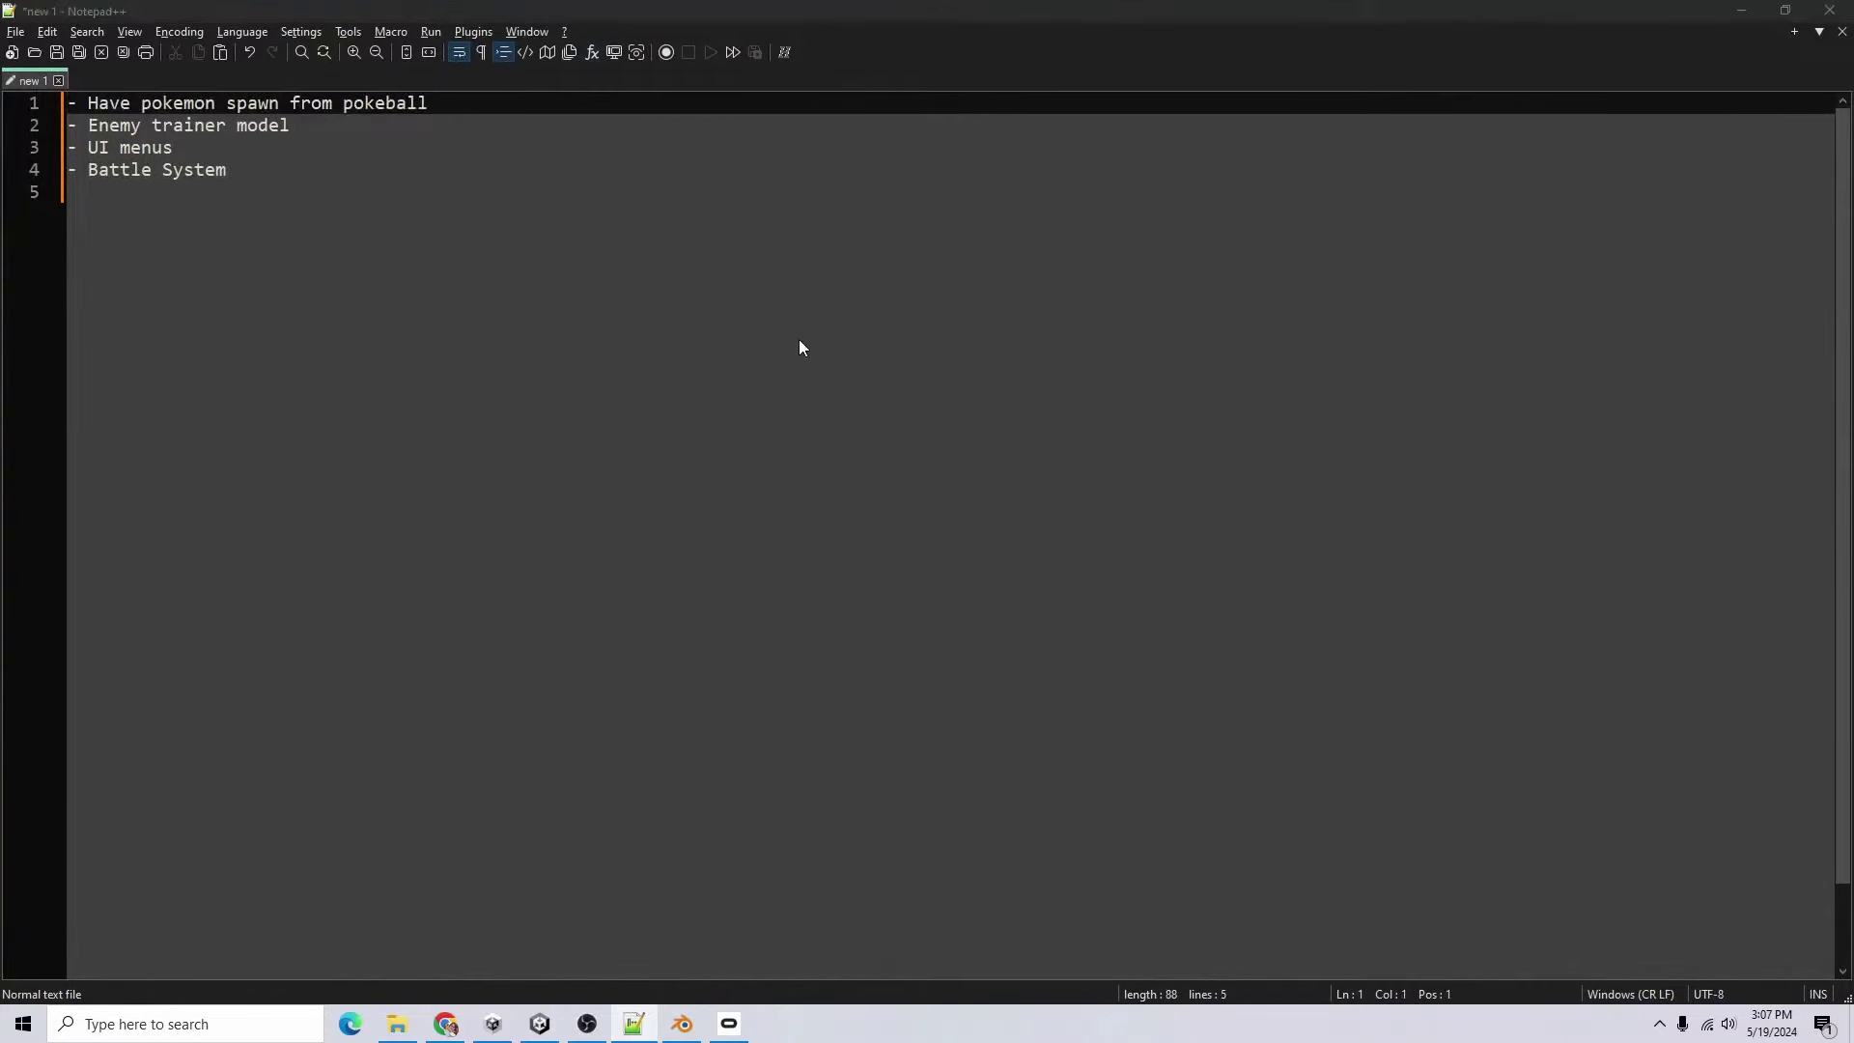
{"action": "key", "text": "Escape"}
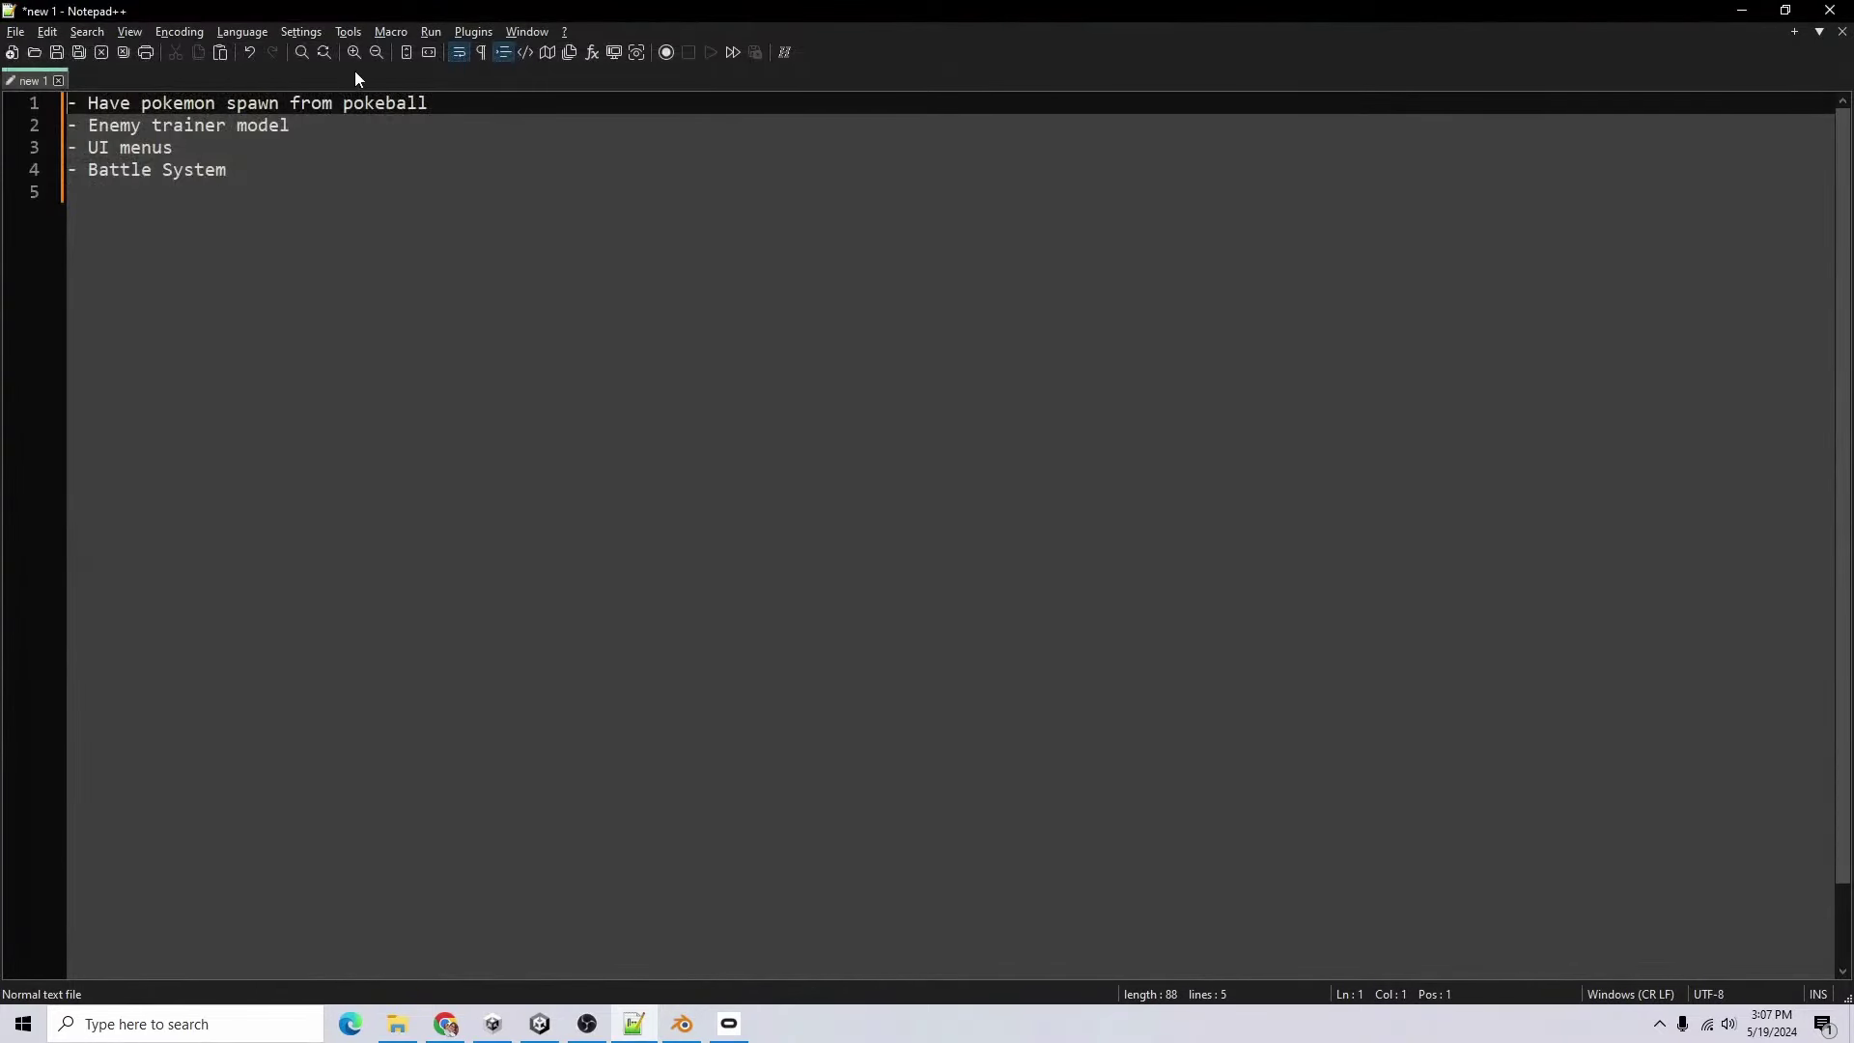
- Return to Unity and open the Pokeball object's Pokeball Controller script for editing
{"action": "key", "text": "alt+Tab"}
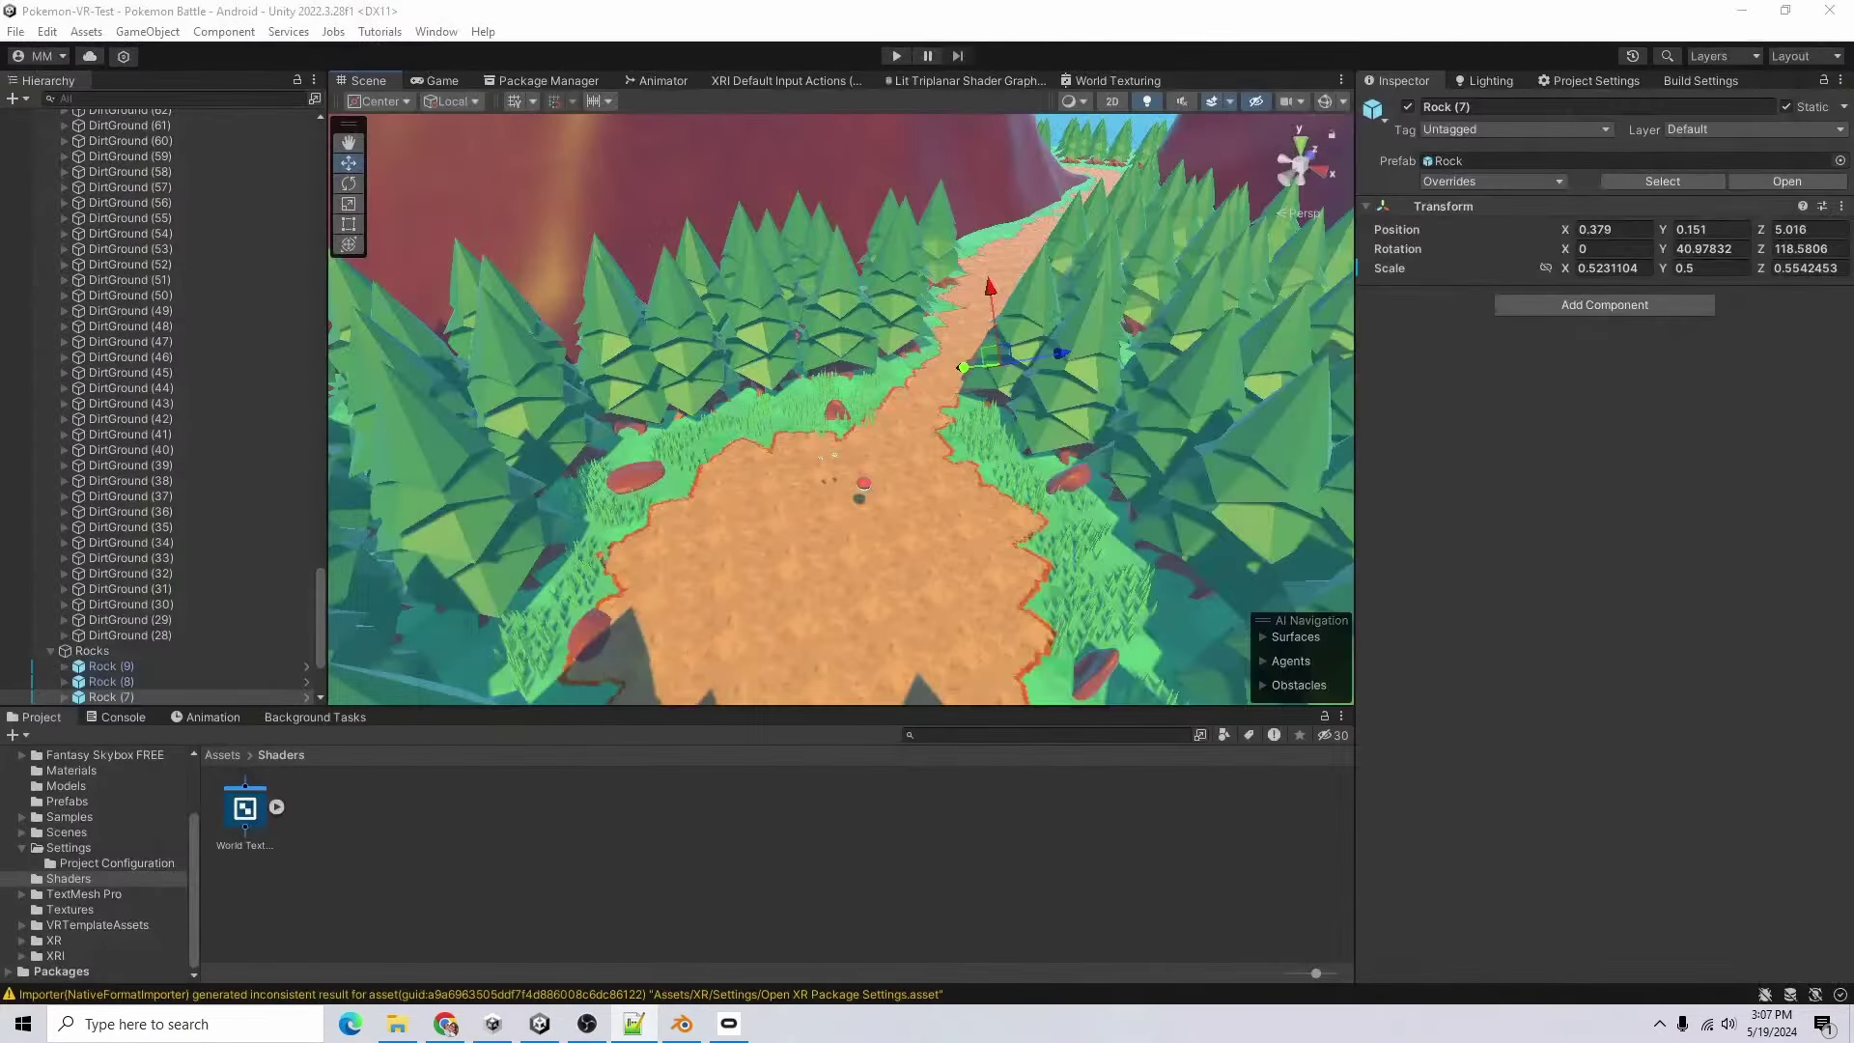
{"action": "left_click", "coordinate": [98, 162]}
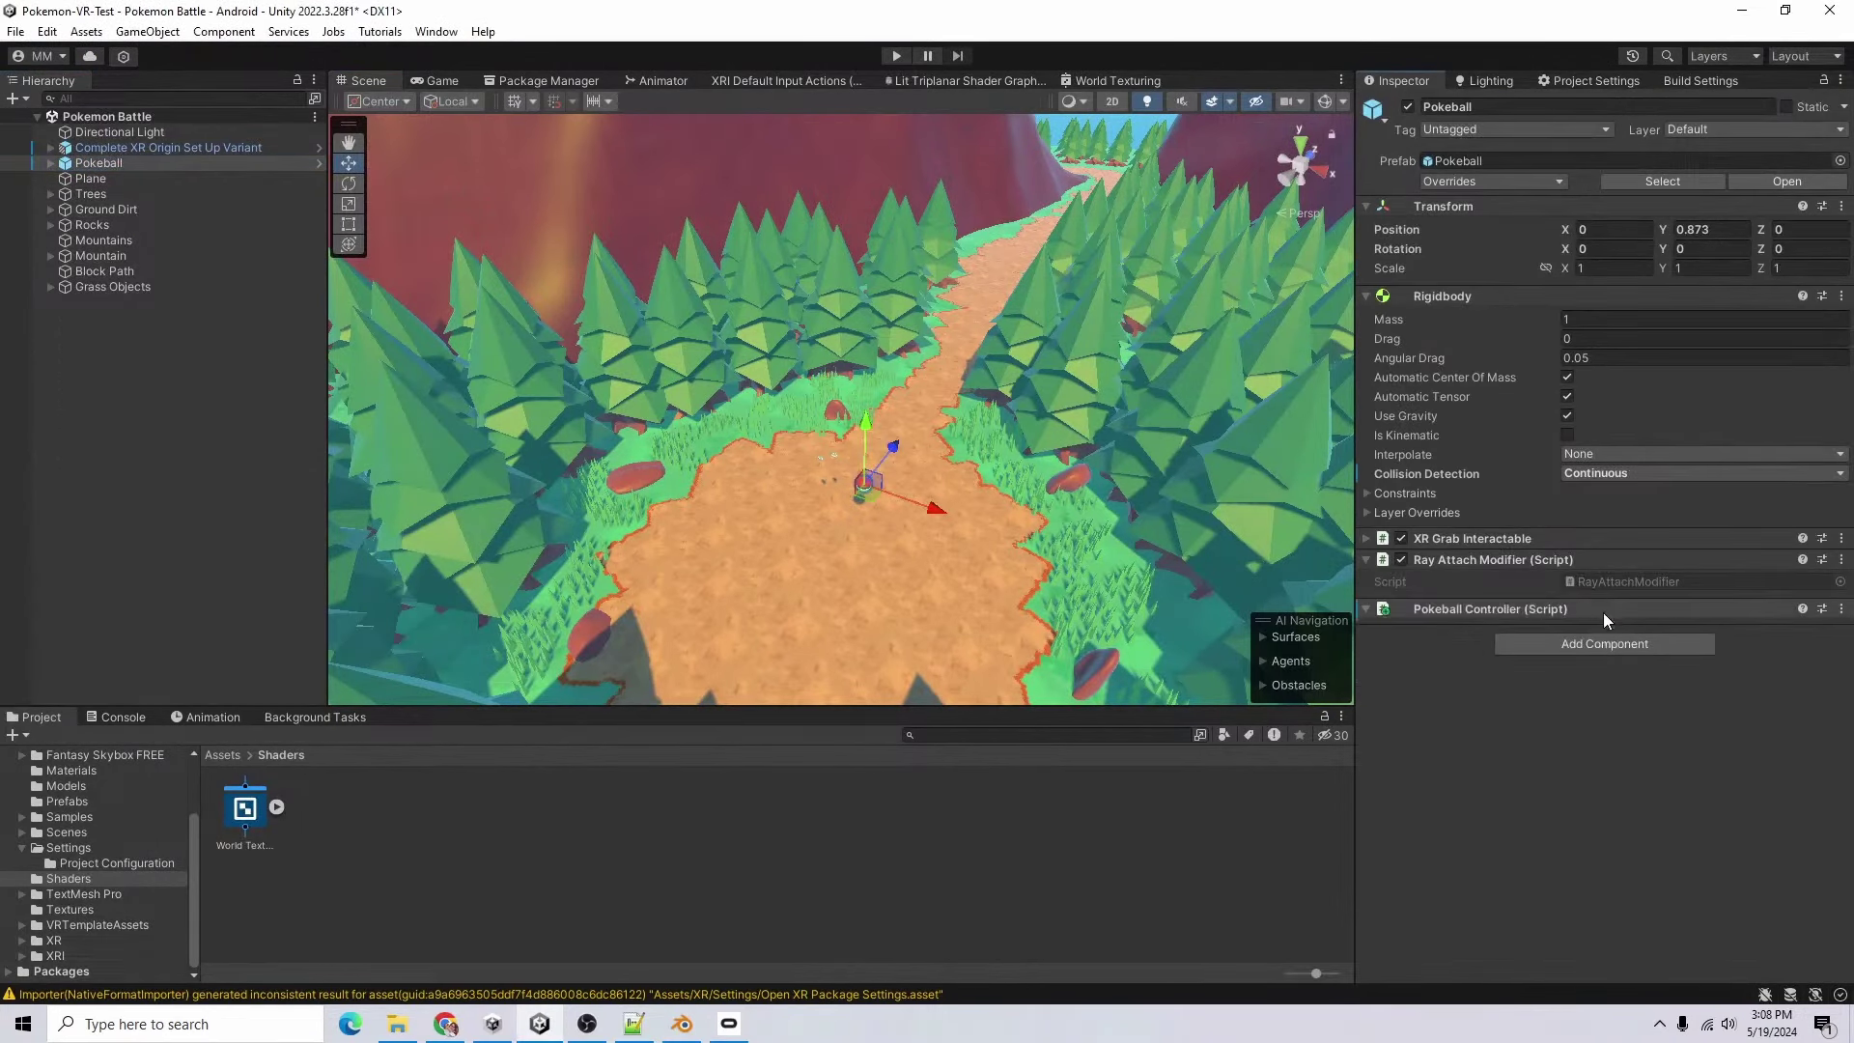
{"action": "double_click", "coordinate": [1664, 630]}
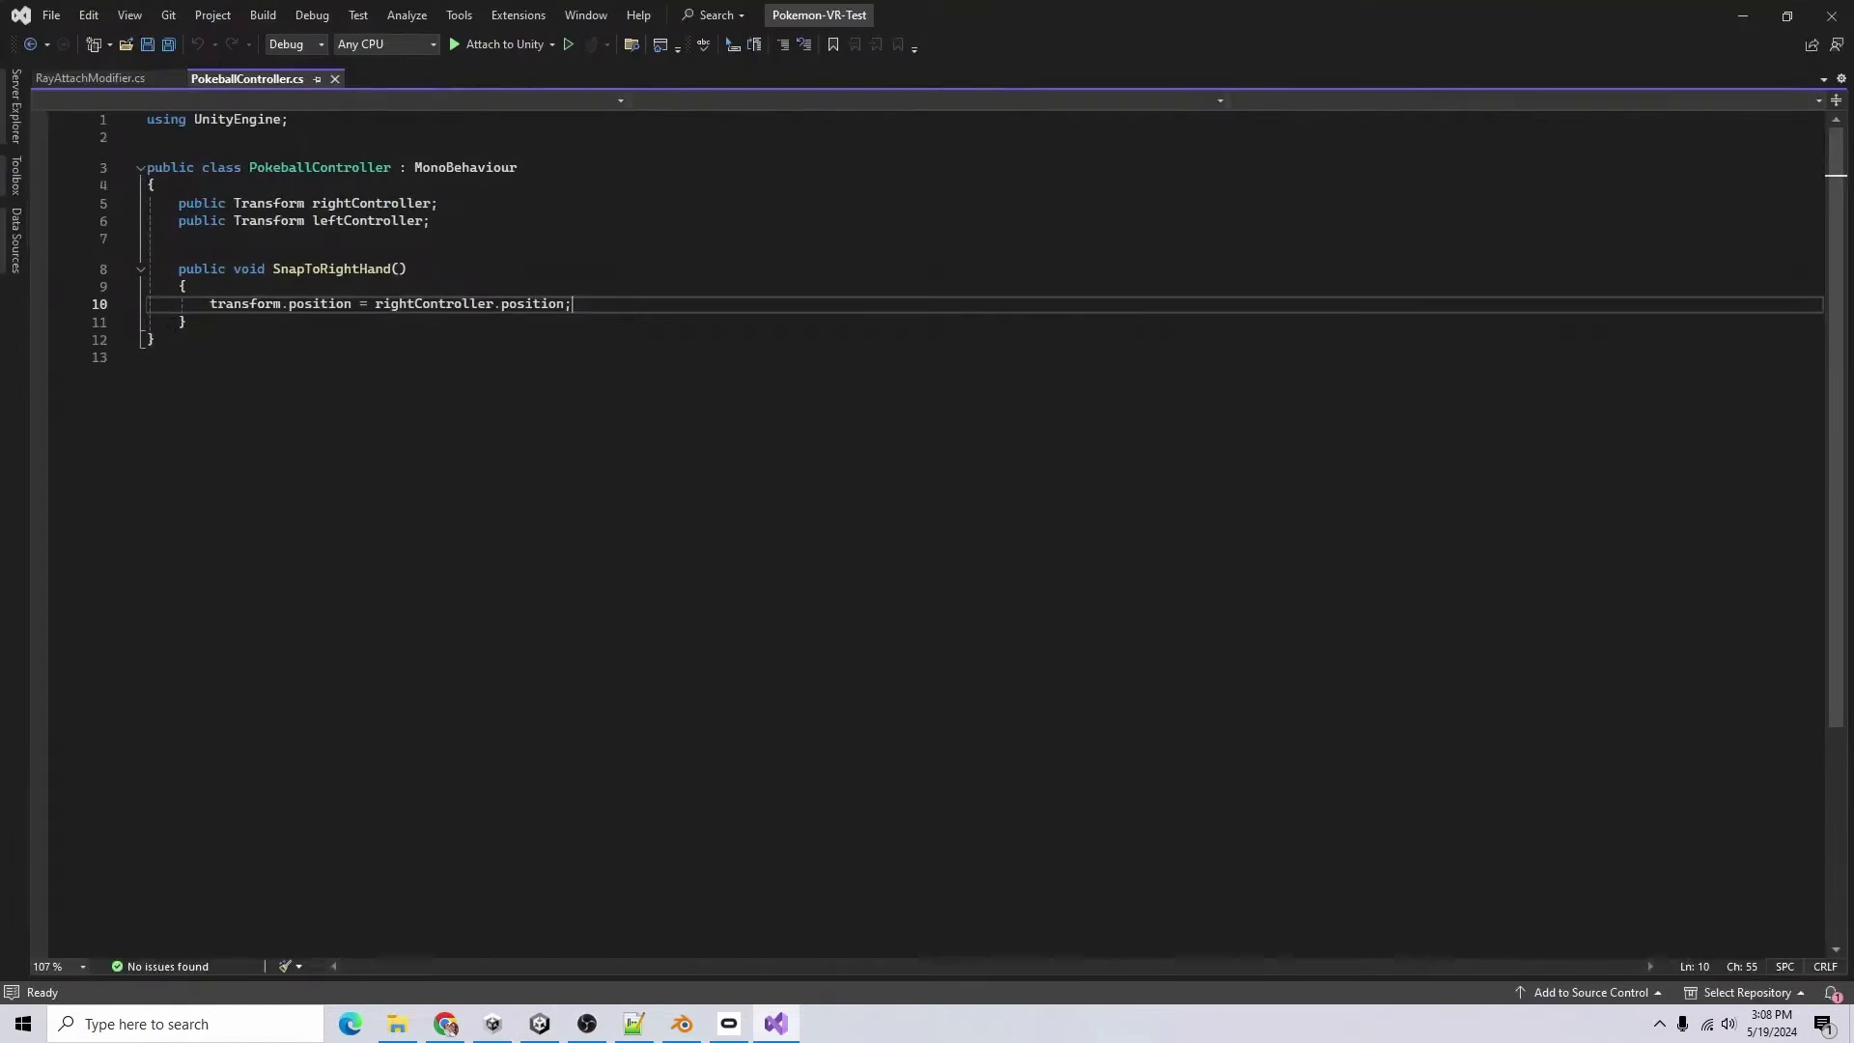
- Replace all members of the PokeballController class with a public bool wasThrown initialised to false
{"action": "left_click_drag", "start_coordinate": [191, 323], "coordinate": [185, 204]}
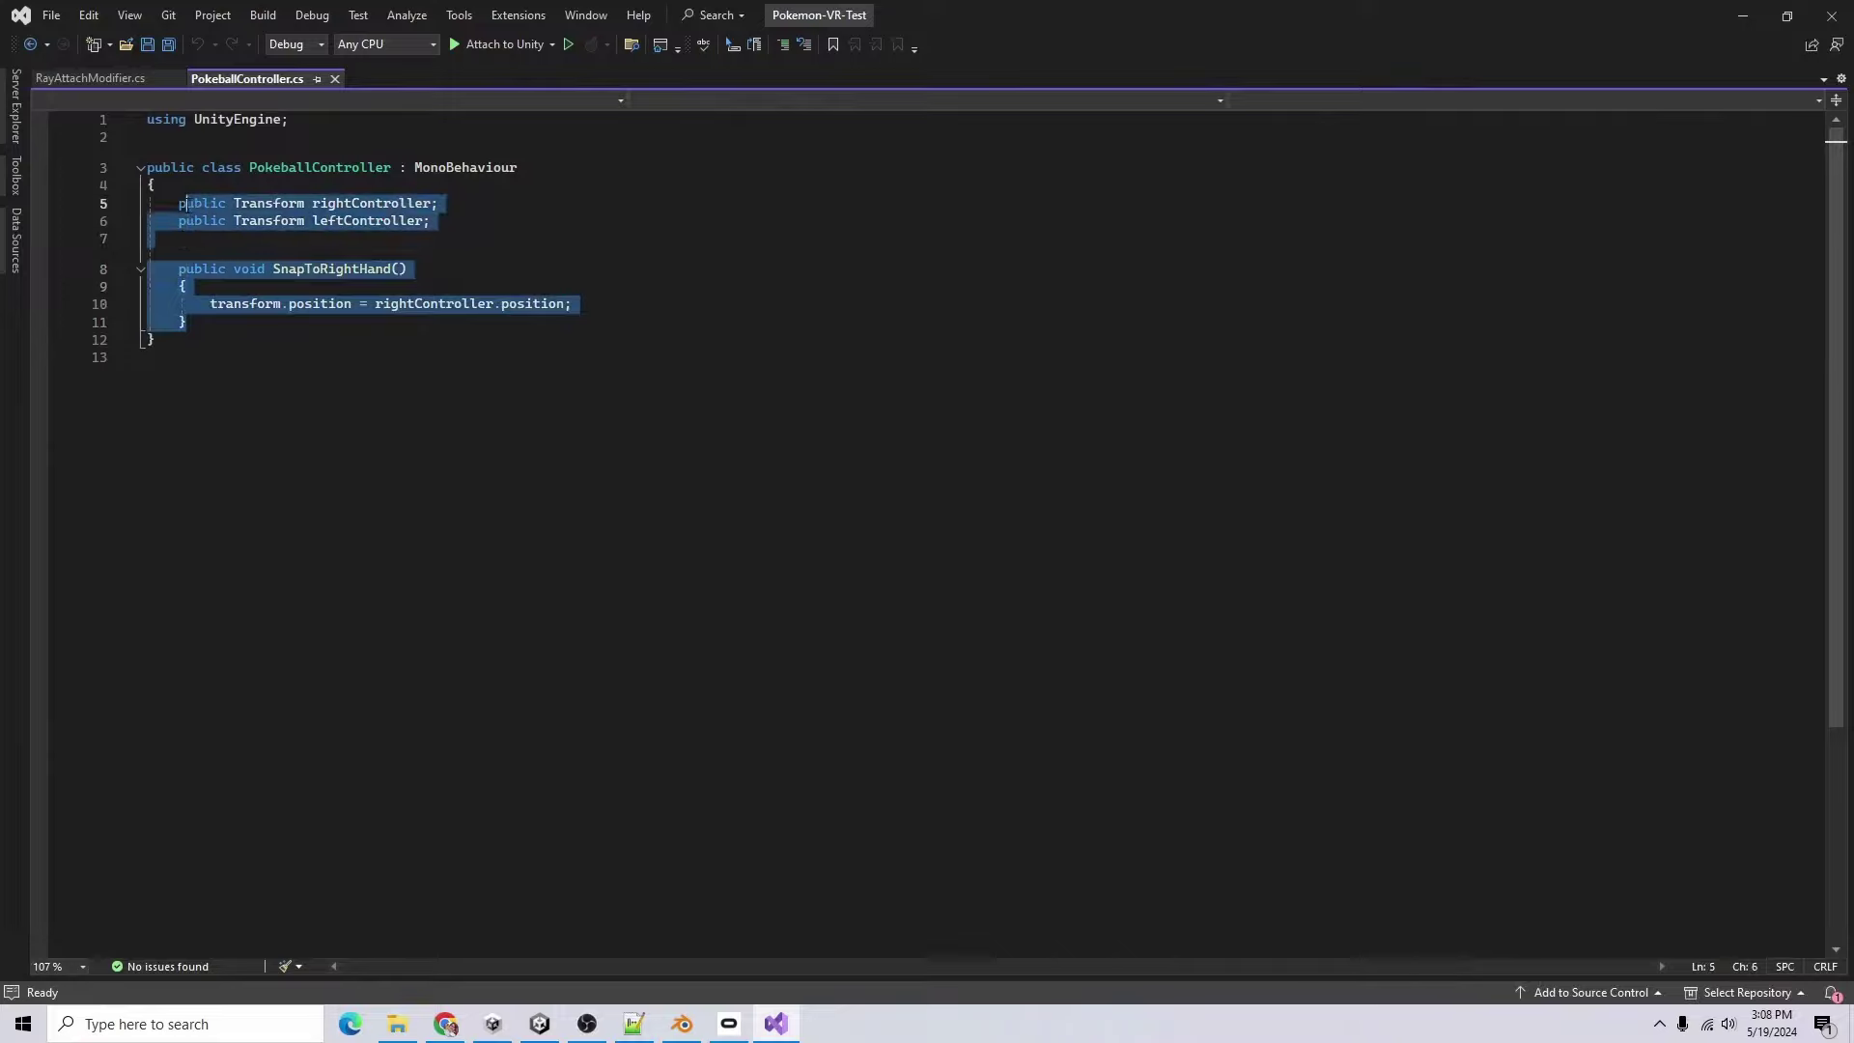
{"action": "type", "text": "public bo"}
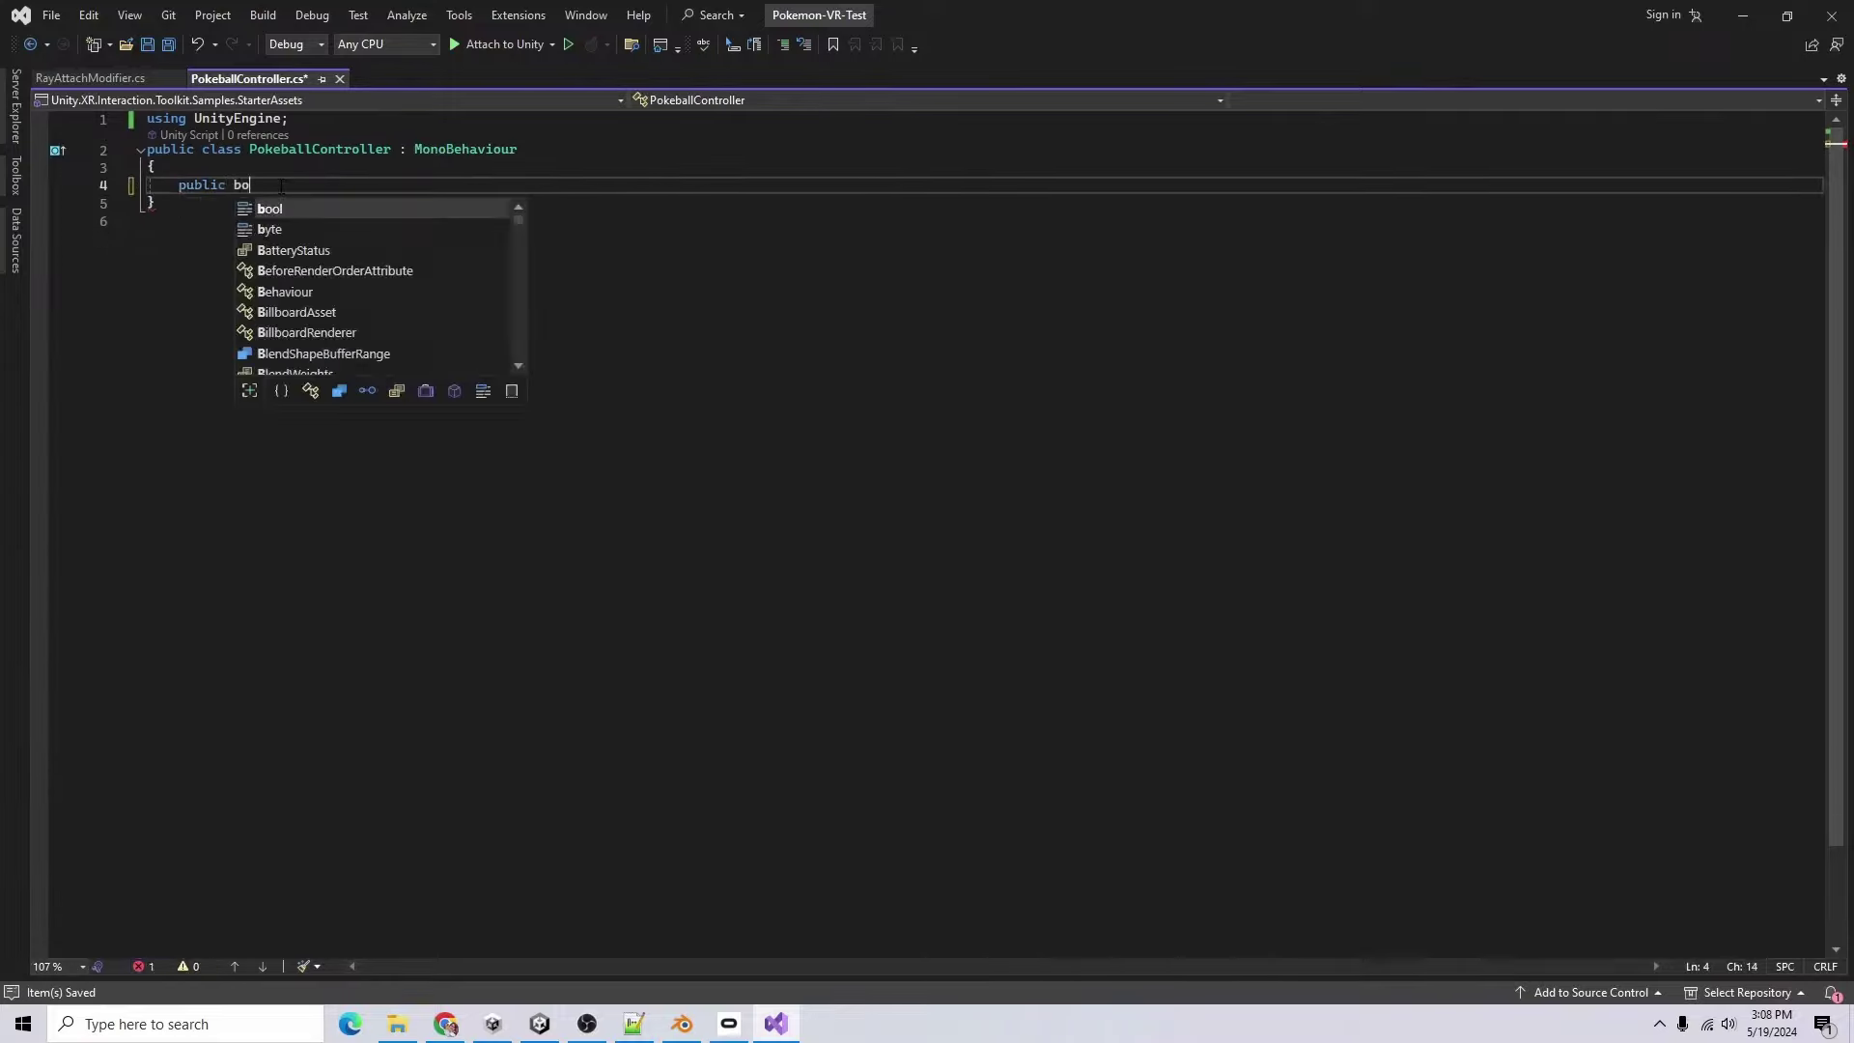
{"action": "type", "text": "ol wasThrown = false;"}
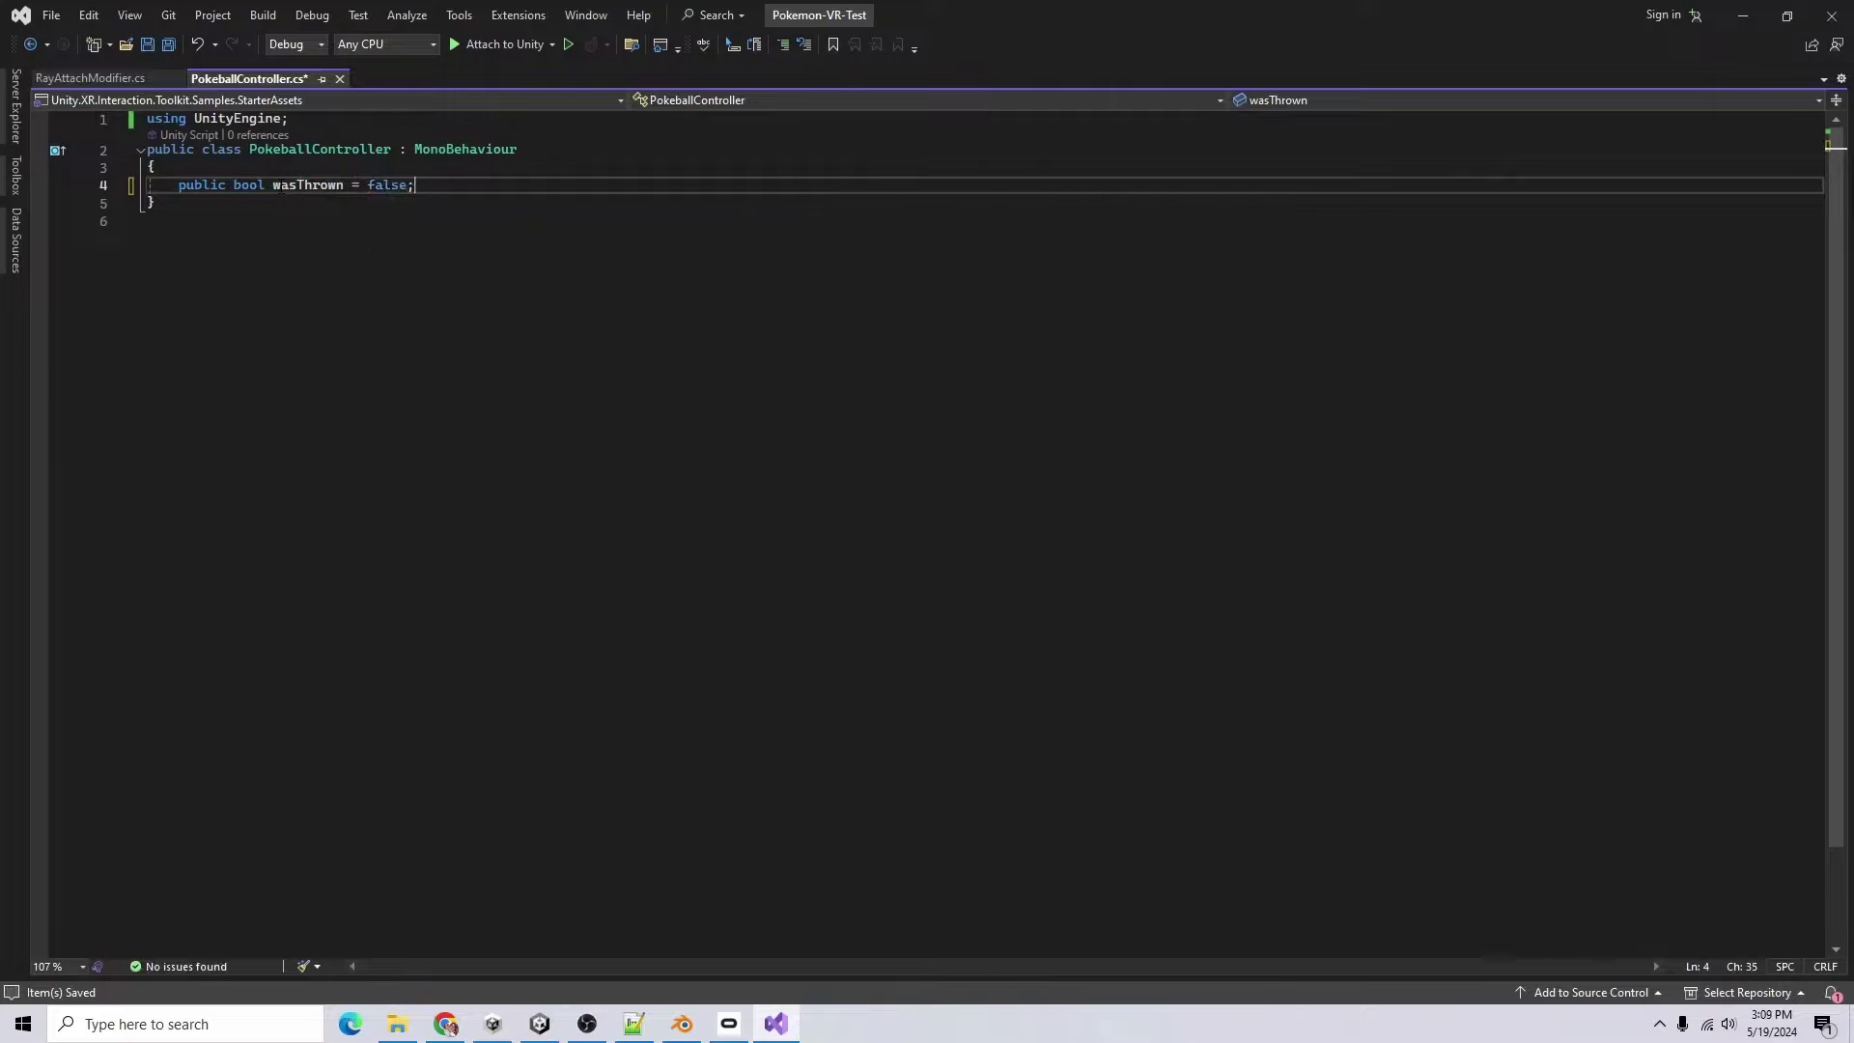
- Add a private Update method containing an if statement that checks wasThrown
{"action": "key", "text": "Return"}
{"action": "key", "text": "Return"}
{"action": "type", "text": "upd"}
{"action": "key", "text": "Tab"}
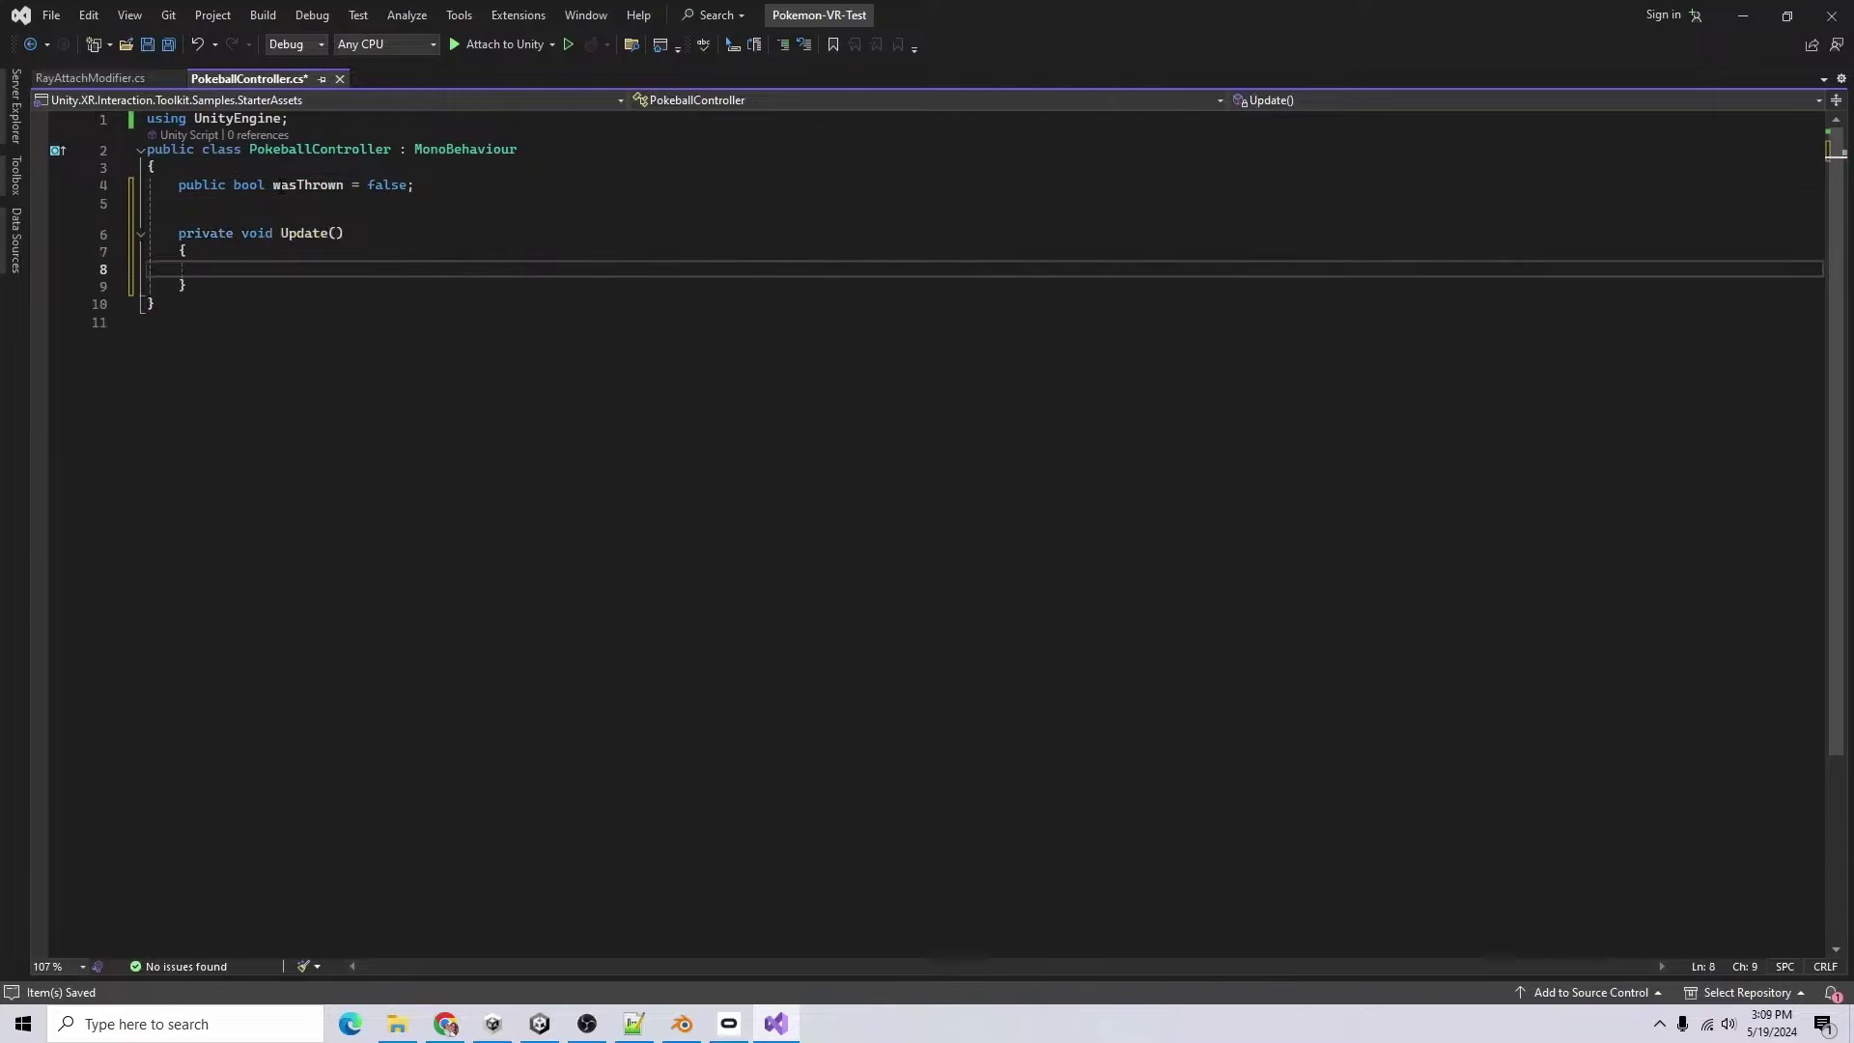
{"action": "type", "text": "if(wasThrown)"}
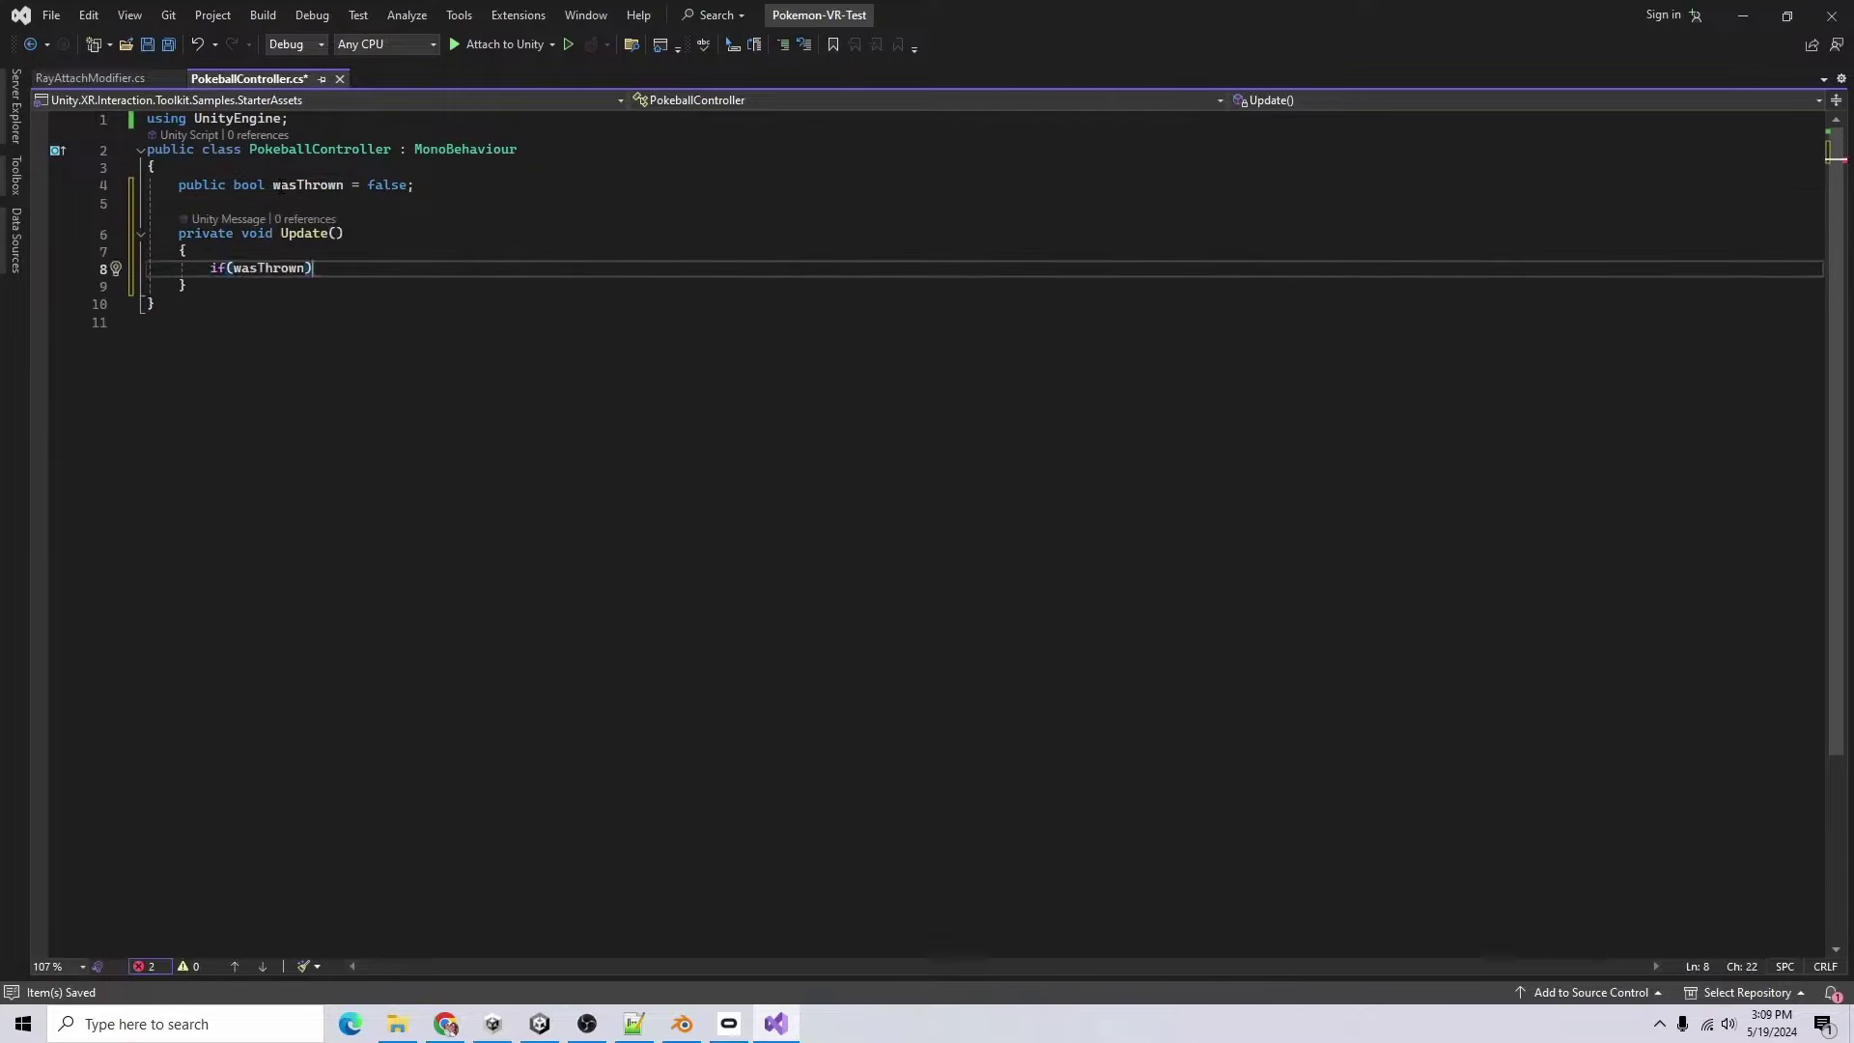
- Declare a private Rigidbody rb and assign it in an Awake method with GetComponent<Rigidbody>()
{"action": "left_click", "coordinate": [469, 187]}
{"action": "key", "text": "Return"}
{"action": "type", "text": "Rigidbody rigi"}
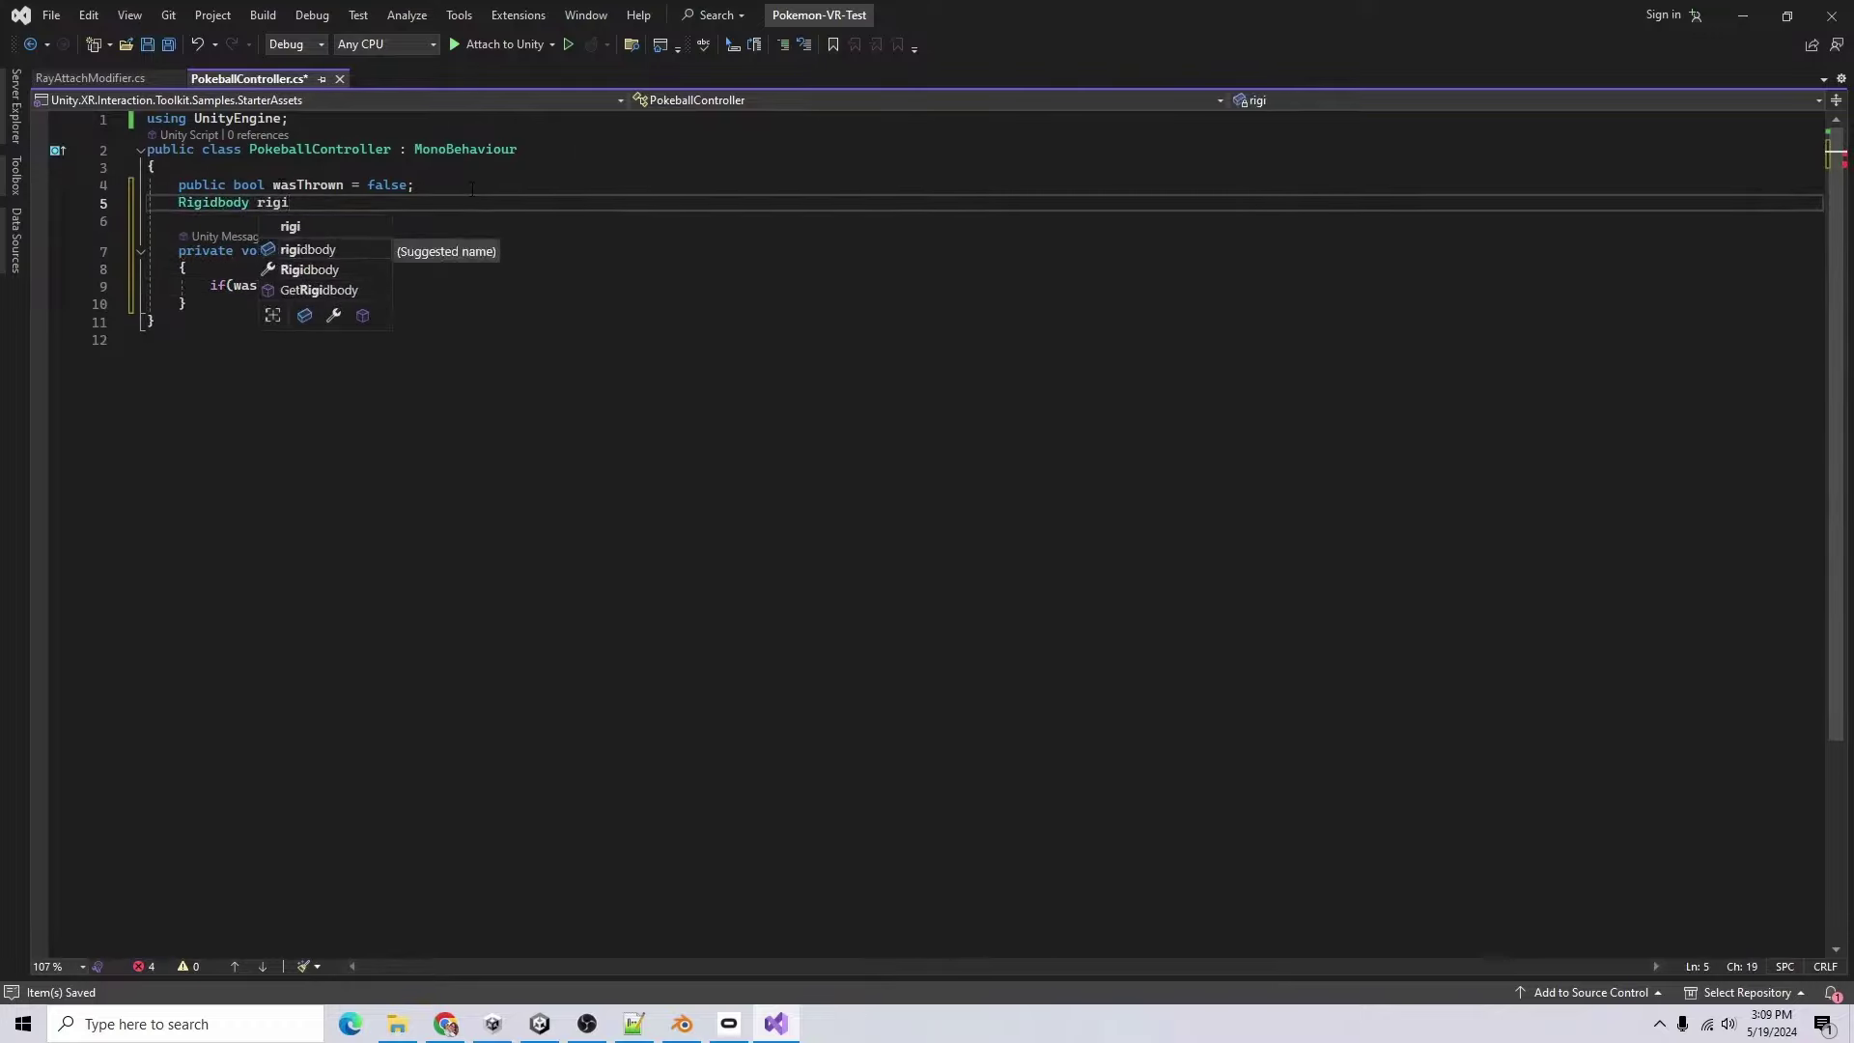
{"action": "key", "text": "BackSpace"}
{"action": "key", "text": "BackSpace"}
{"action": "key", "text": "BackSpace"}
{"action": "type", "text": "b"}
{"action": "type", "text": ";"}
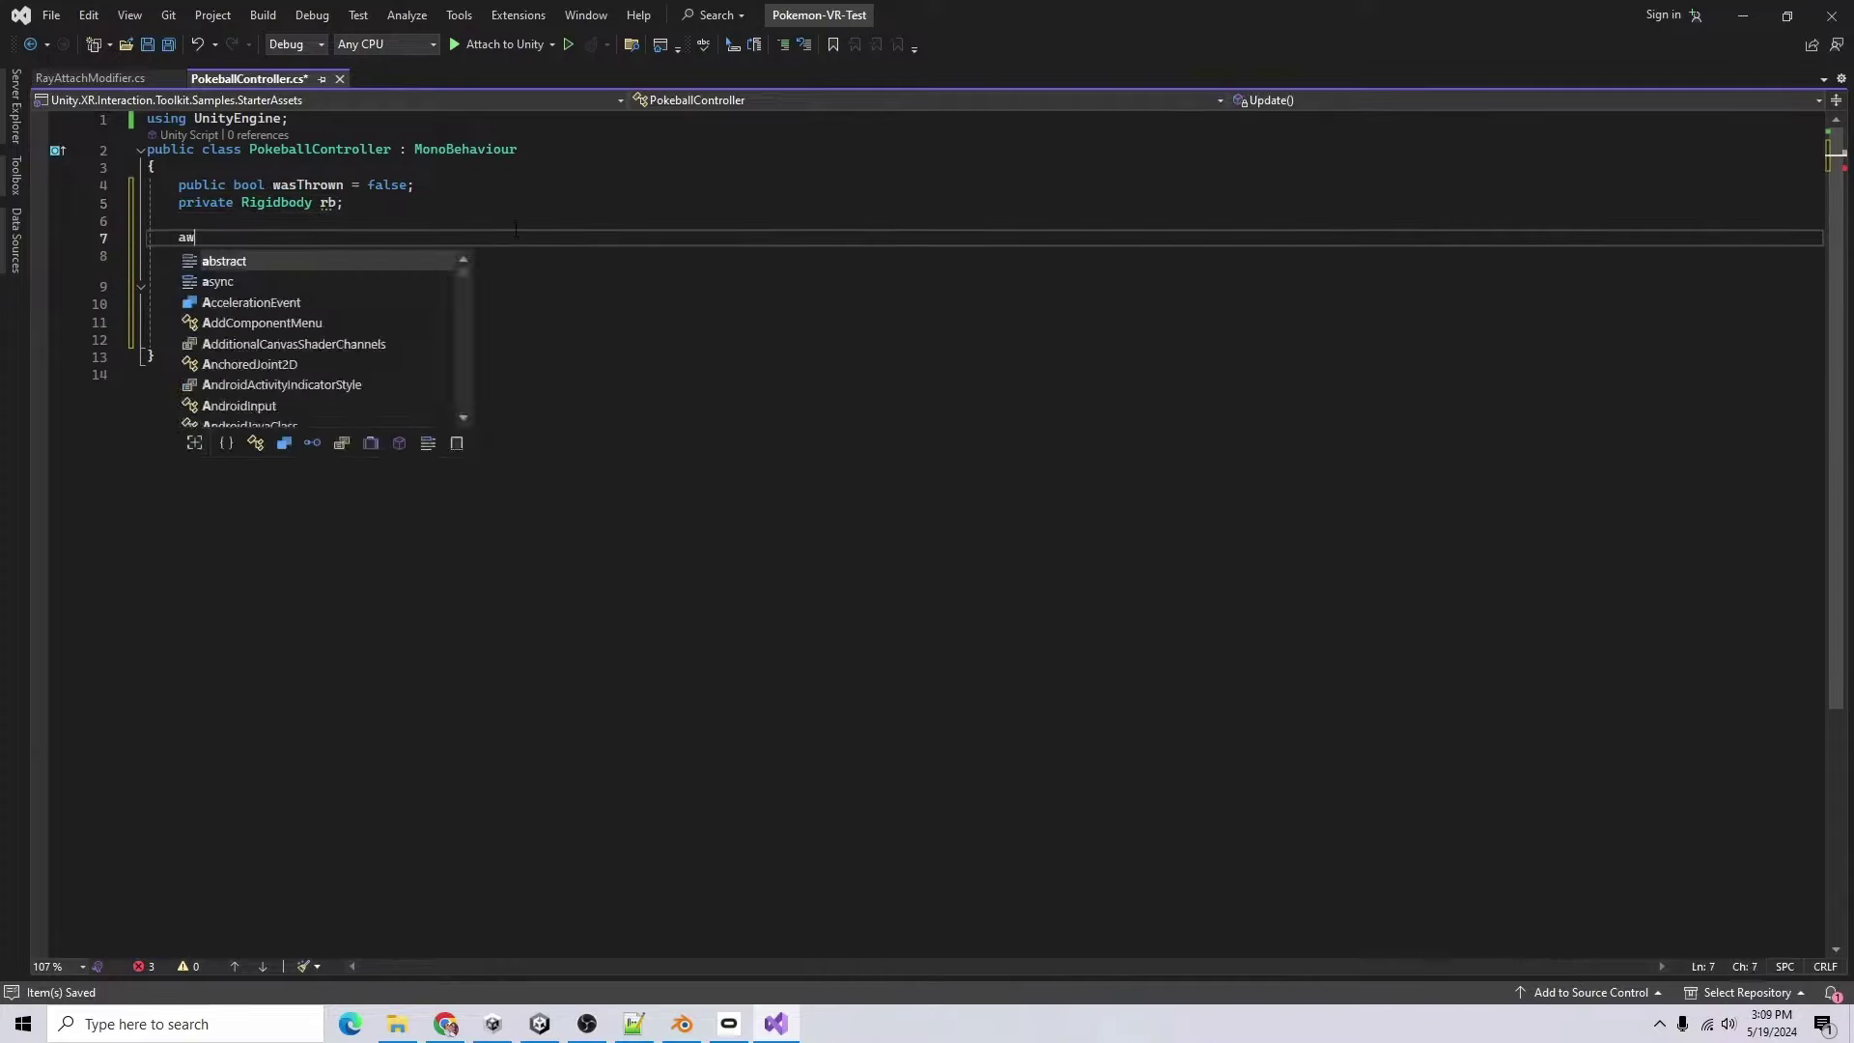
{"action": "key", "text": "Tab"}
{"action": "key", "text": "Tab"}
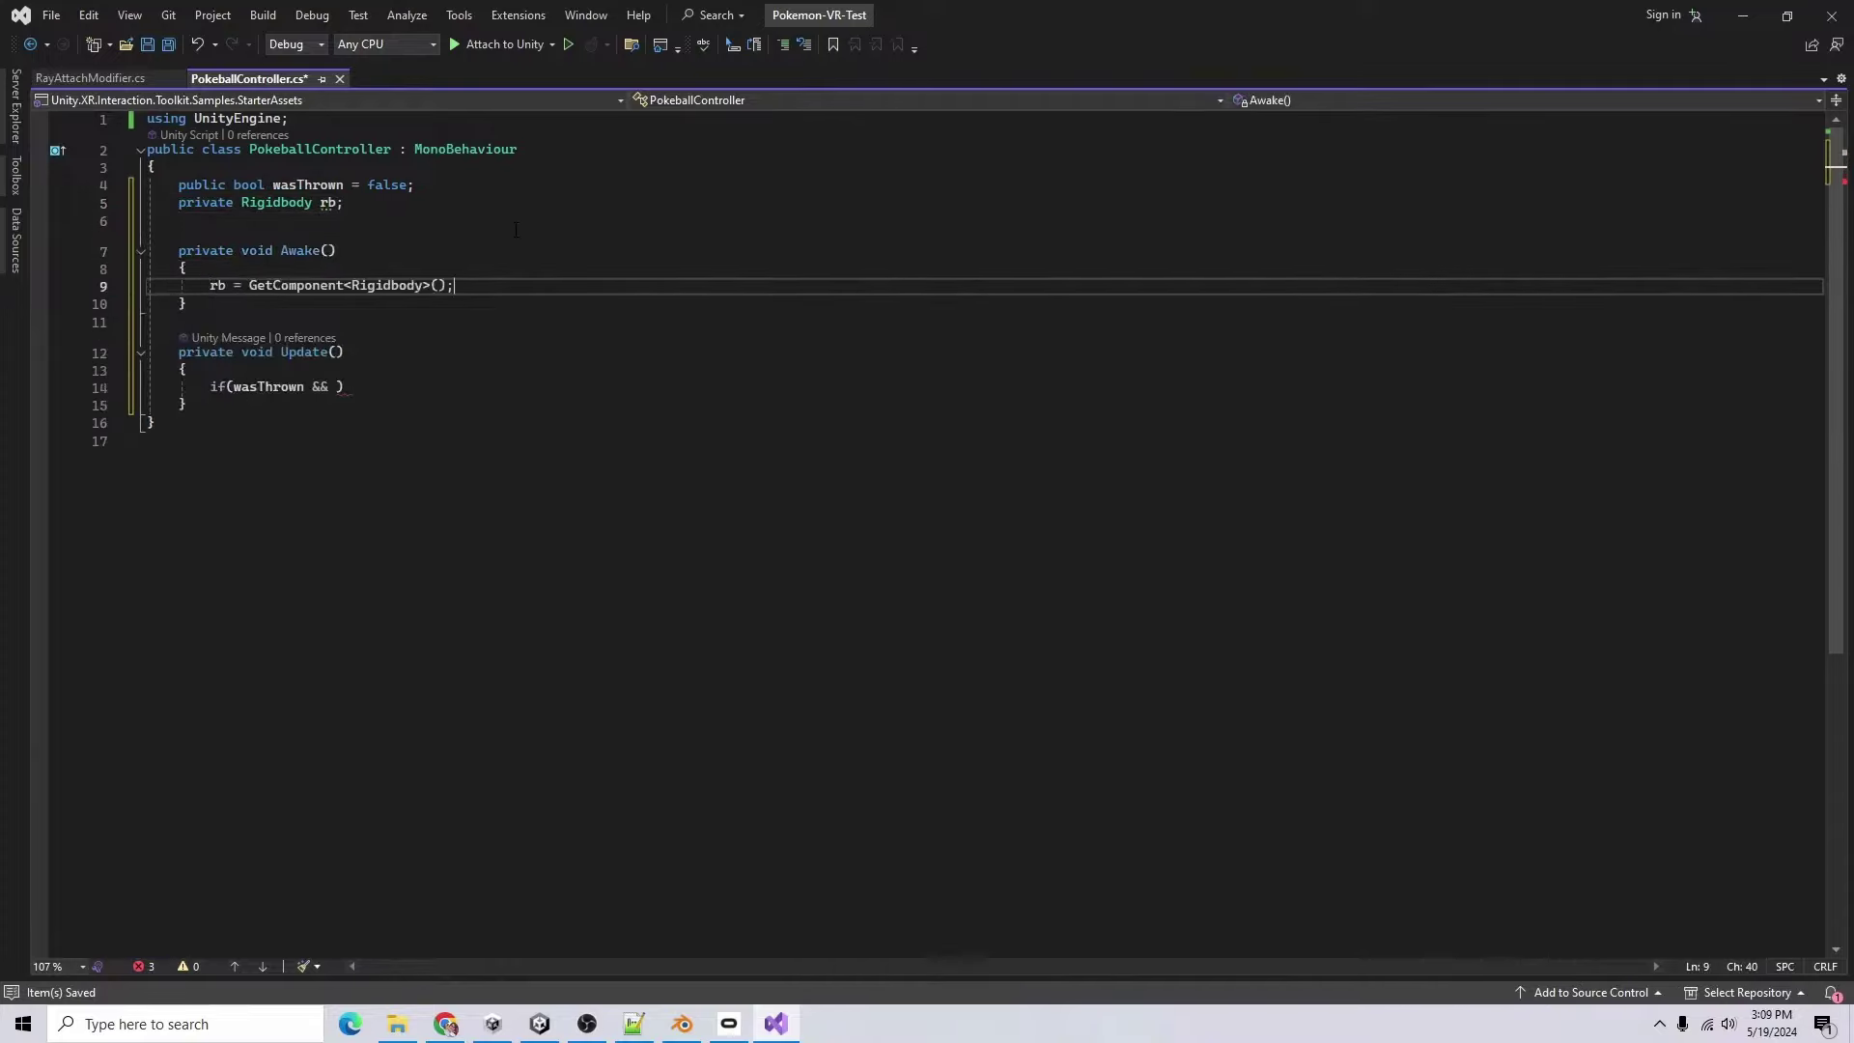
- Extend the if condition with rb.velocity.y < -.1f and add a block containing the comment "// Spawn Pokemon"
{"action": "left_click", "coordinate": [338, 386]}
{"action": "type", "text": "rb.velocity"}
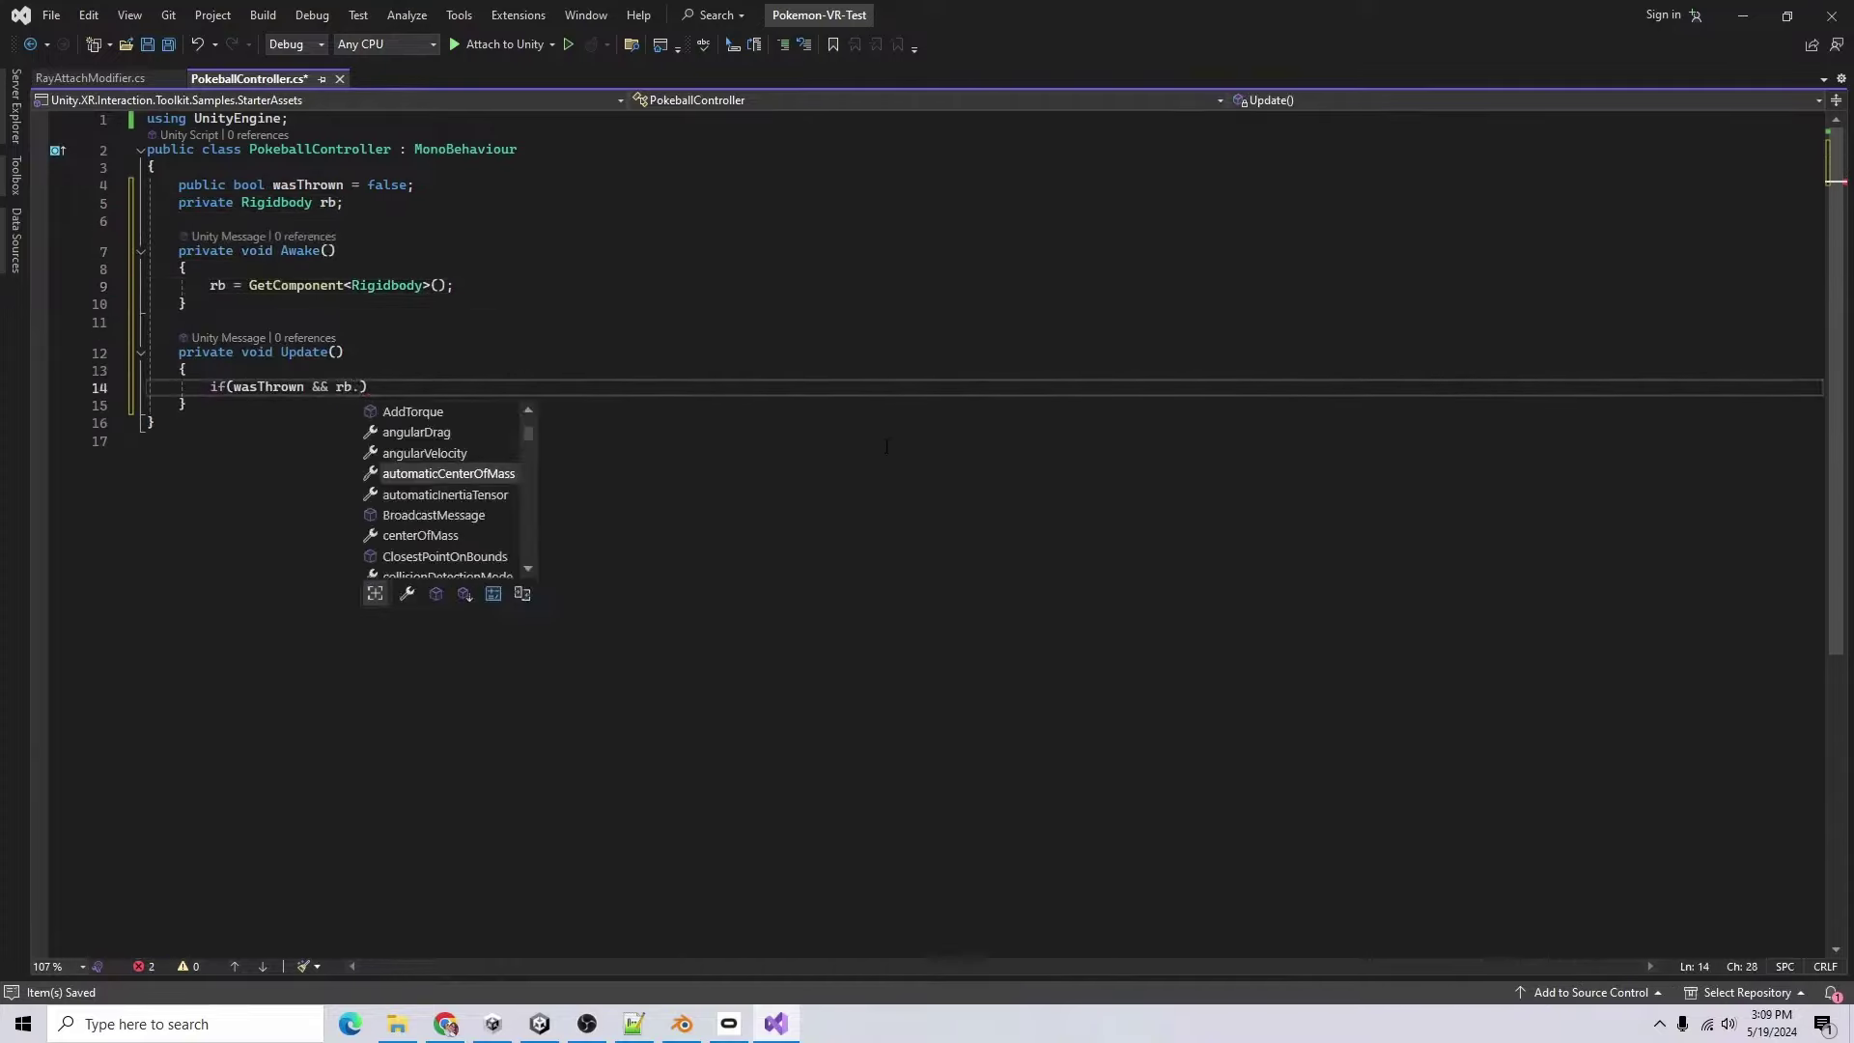
{"action": "type", "text": ".y "}
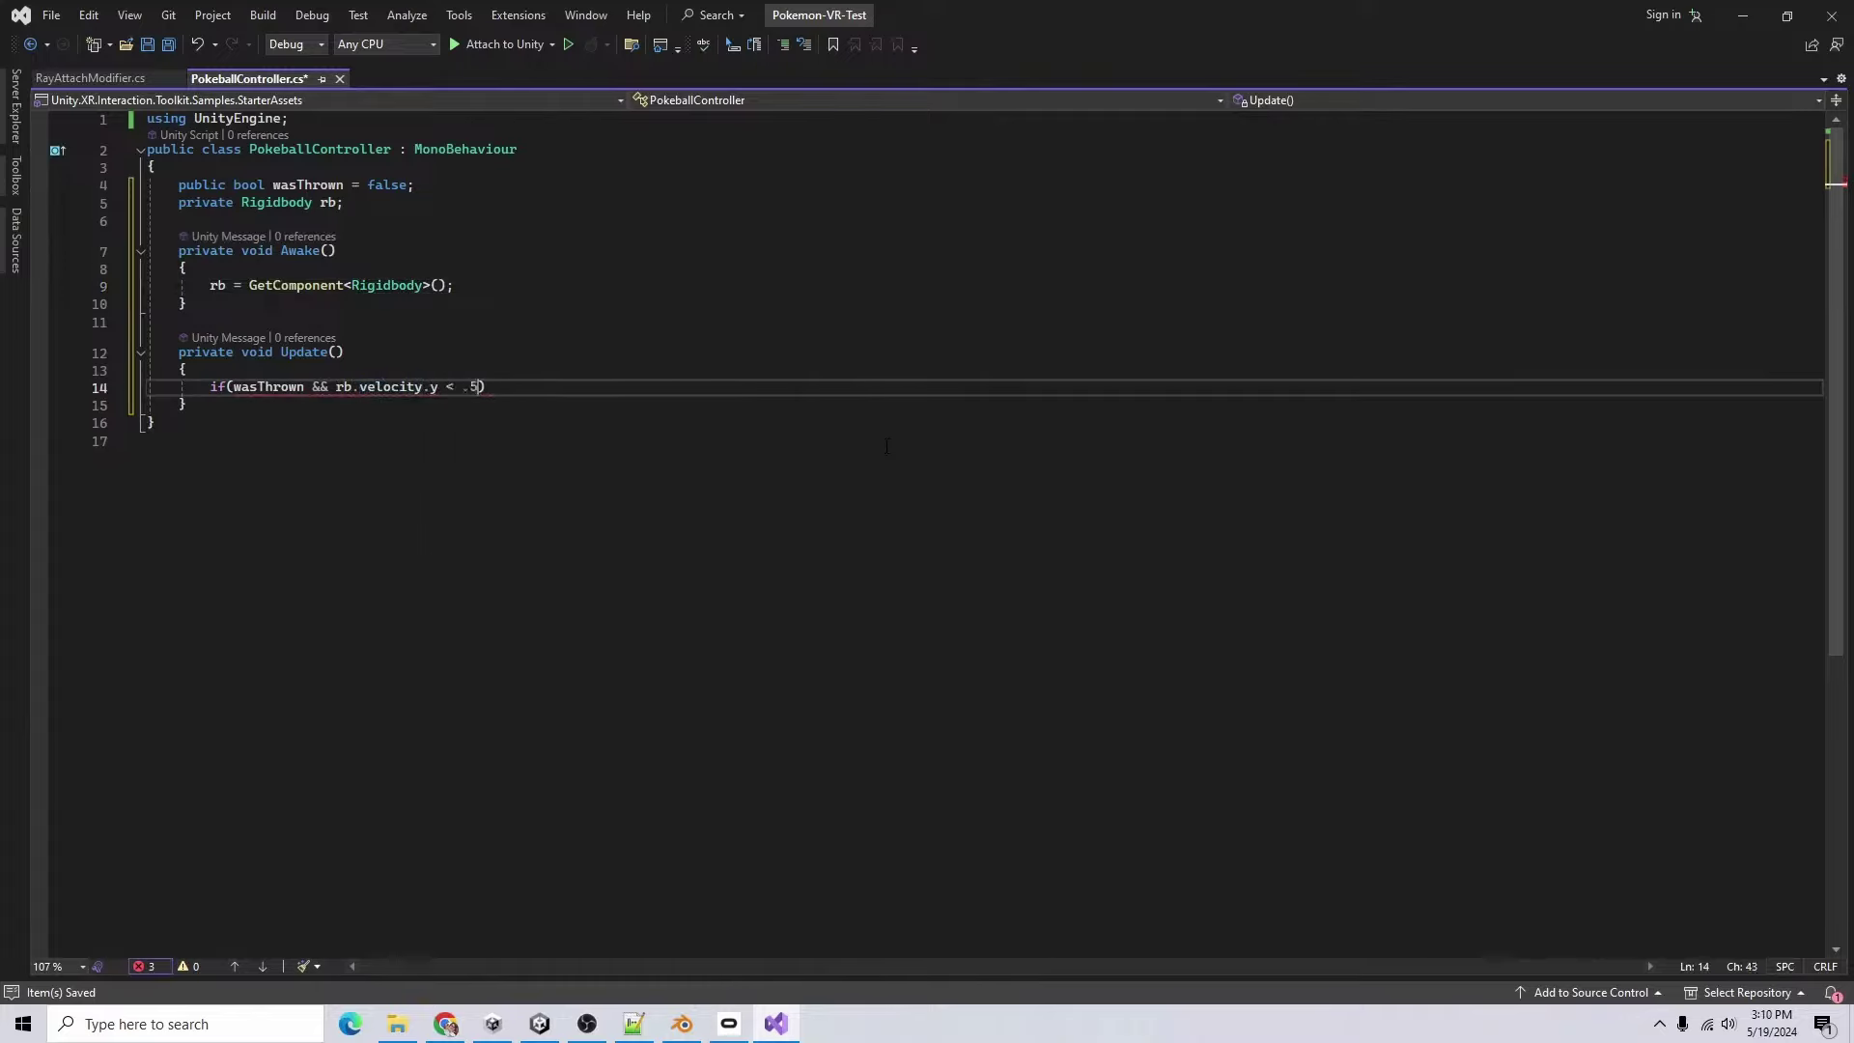
{"action": "type", "text": "< -.1f"}
{"action": "key", "text": "Return"}
{"action": "type", "text": "{"}
{"action": "key", "text": "Return"}
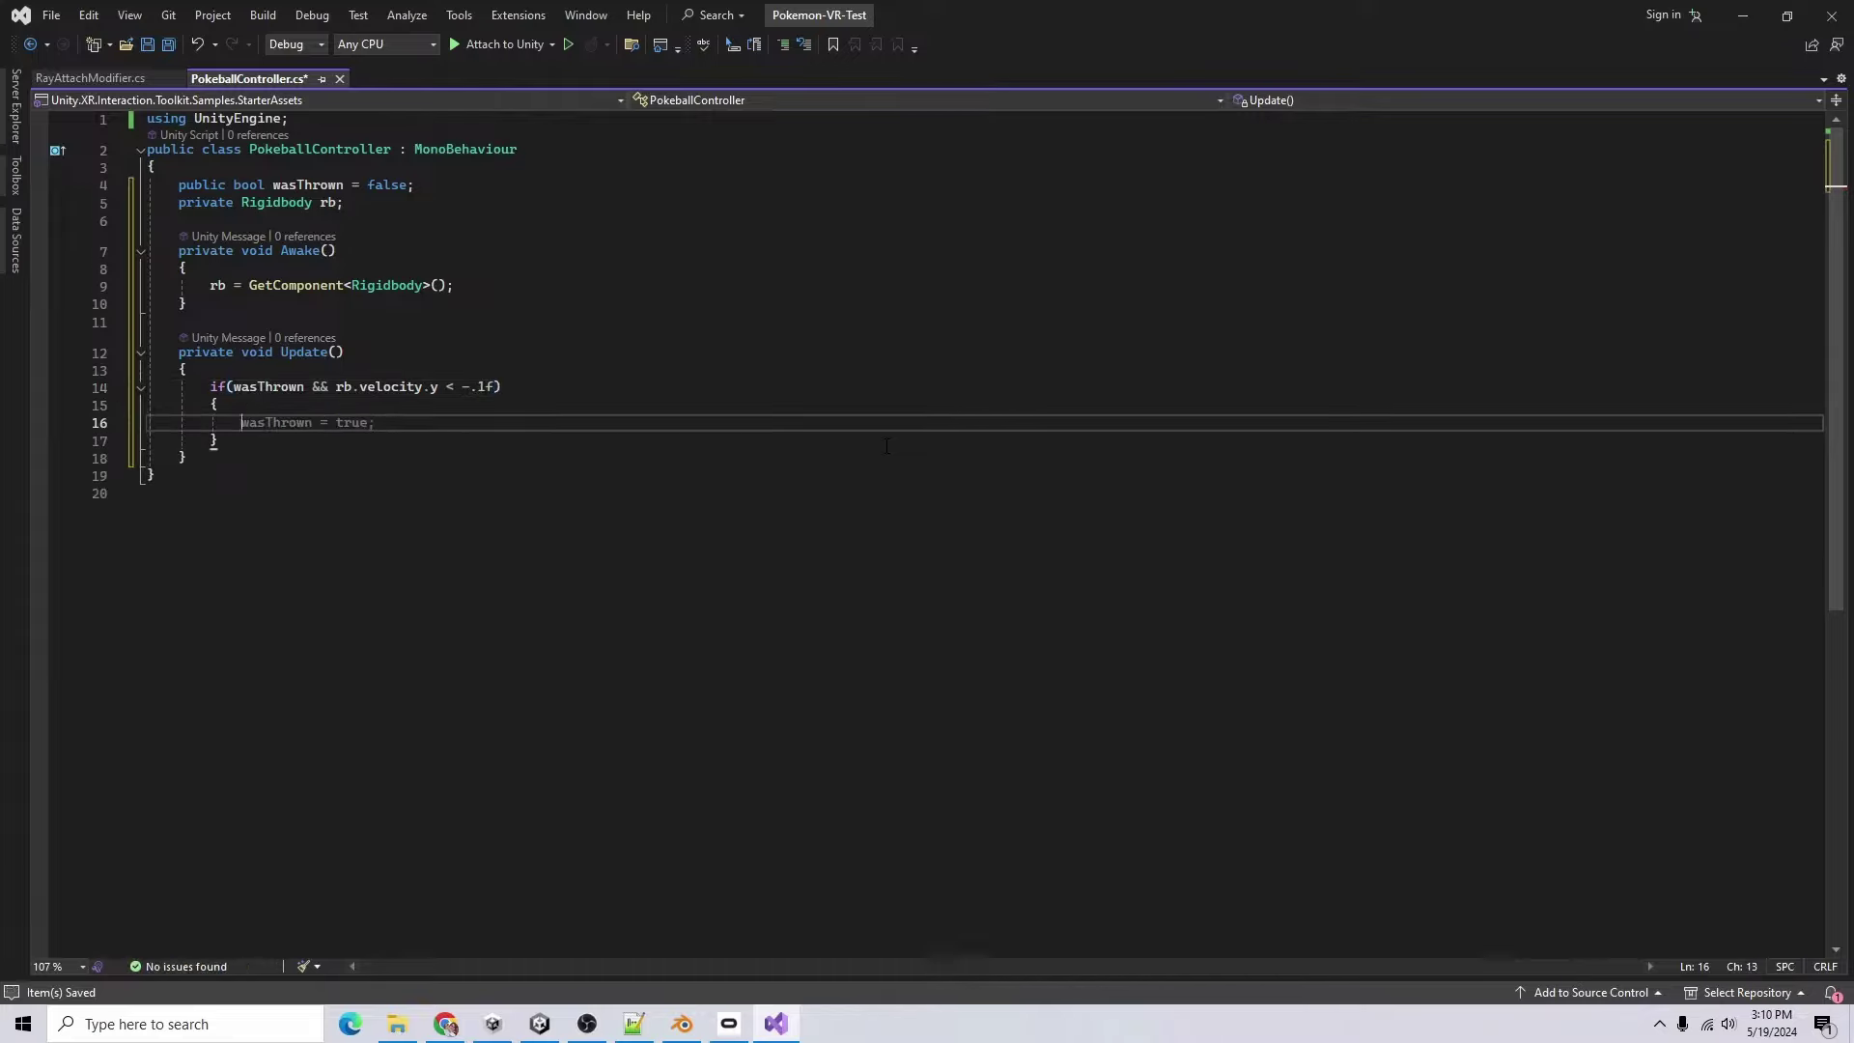
{"action": "type", "text": "// Spawn"}
- Add a public void Throw() method below Update that sets wasThrown to true, and save the script
{"action": "left_click", "coordinate": [399, 453]}
{"action": "key", "text": "Return"}
{"action": "key", "text": "Return"}
{"action": "type", "text": "publ"}
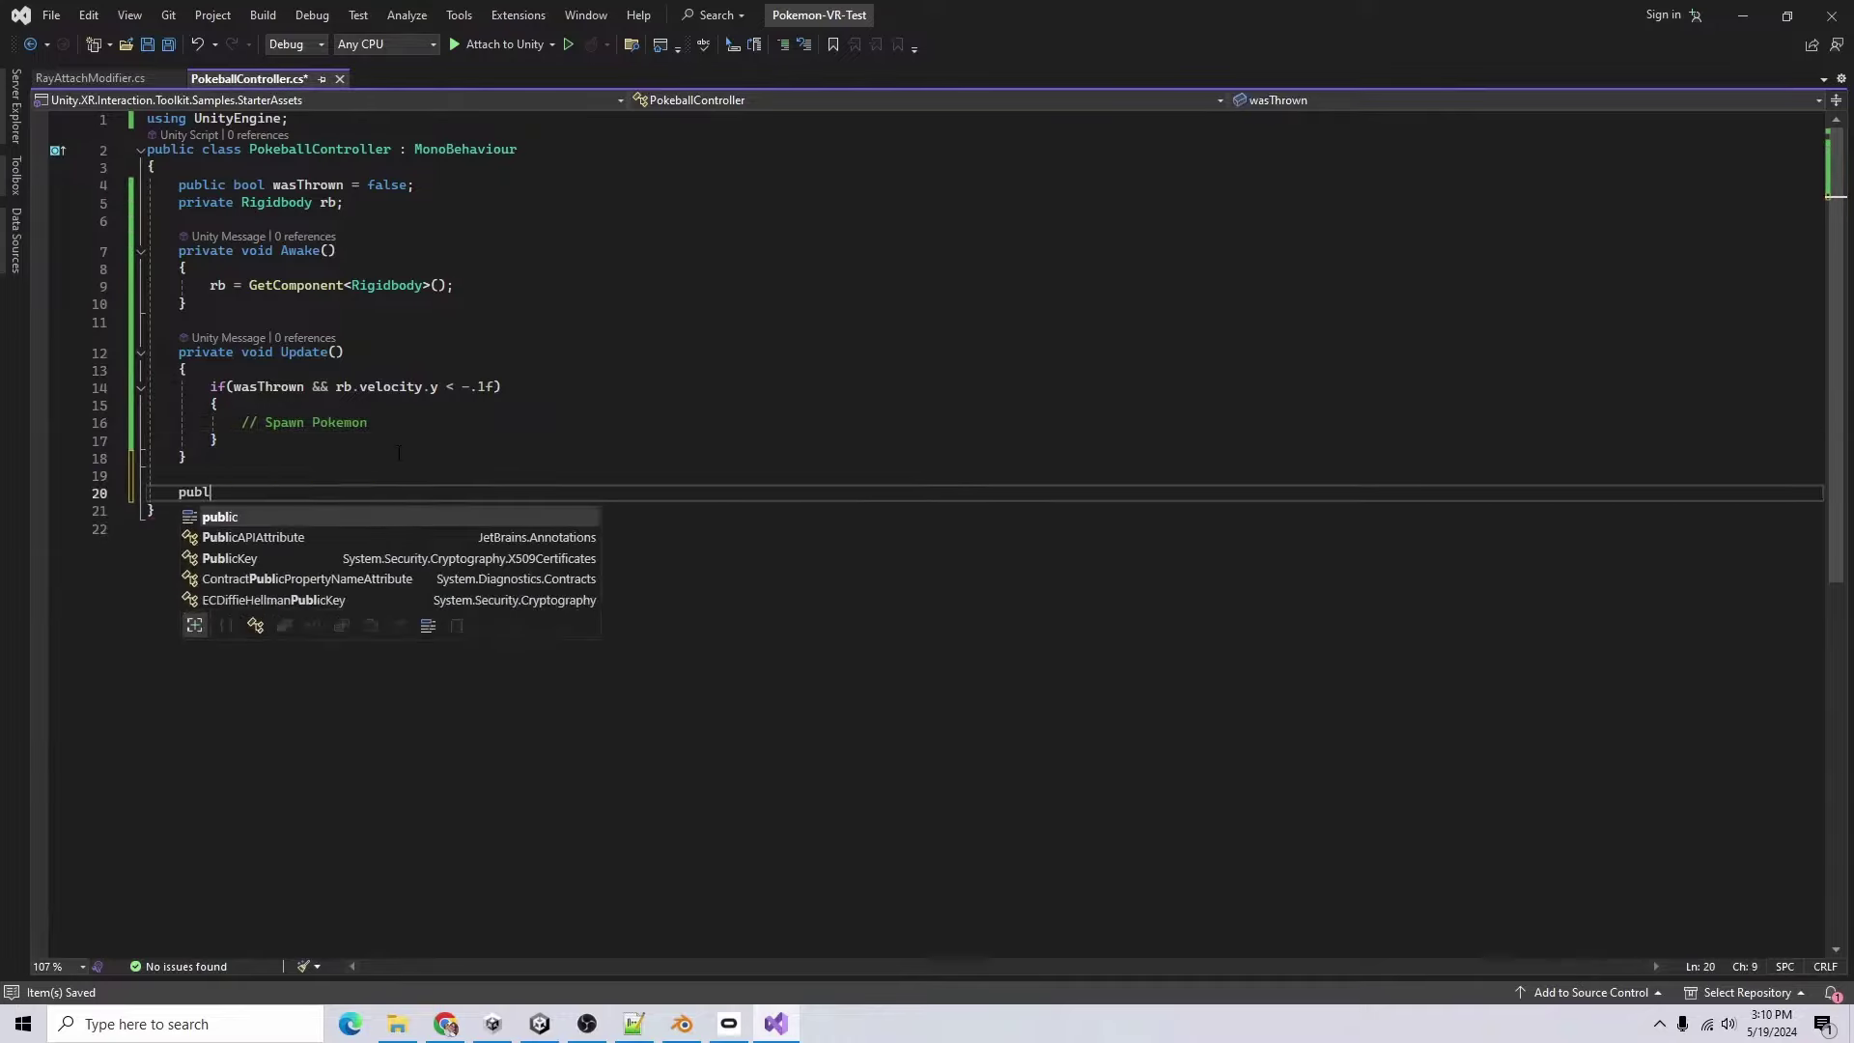
{"action": "type", "text": "ic bool wasThrow"}
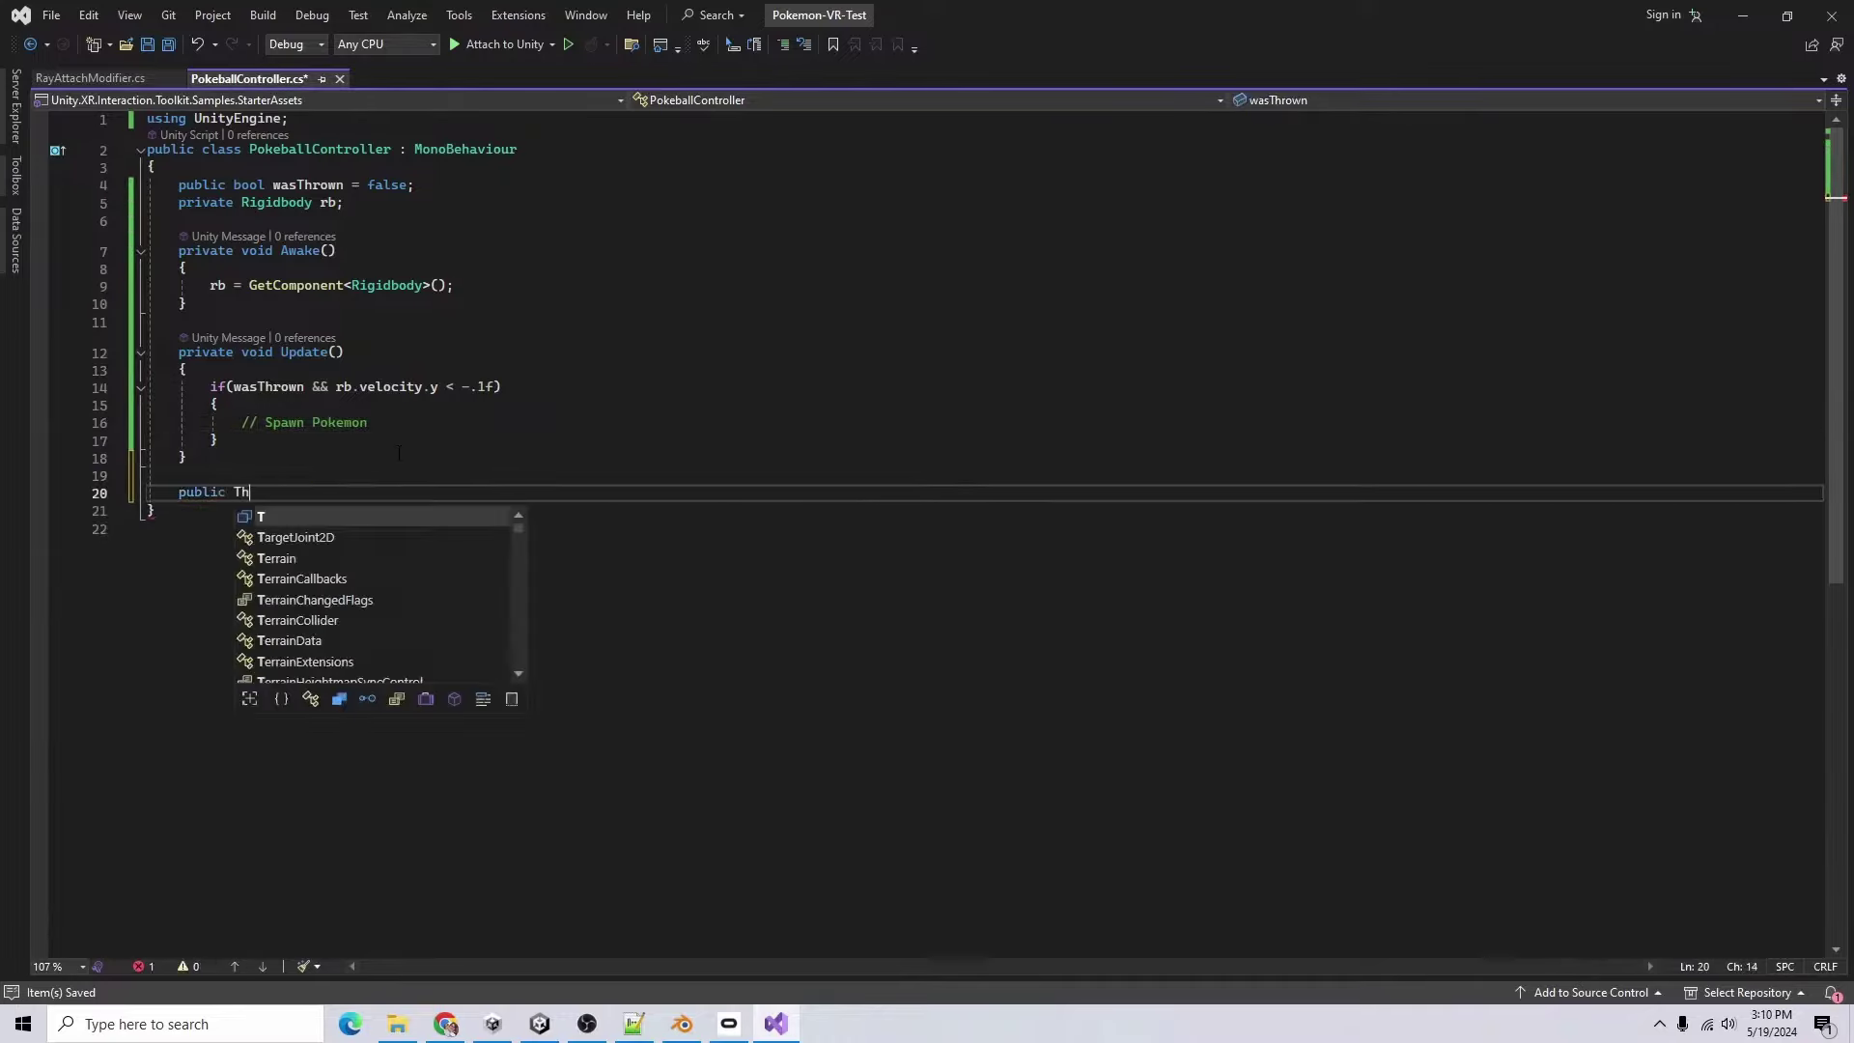
{"action": "key", "text": "ctrl+BackSpace"}
{"action": "type", "text": "void "}
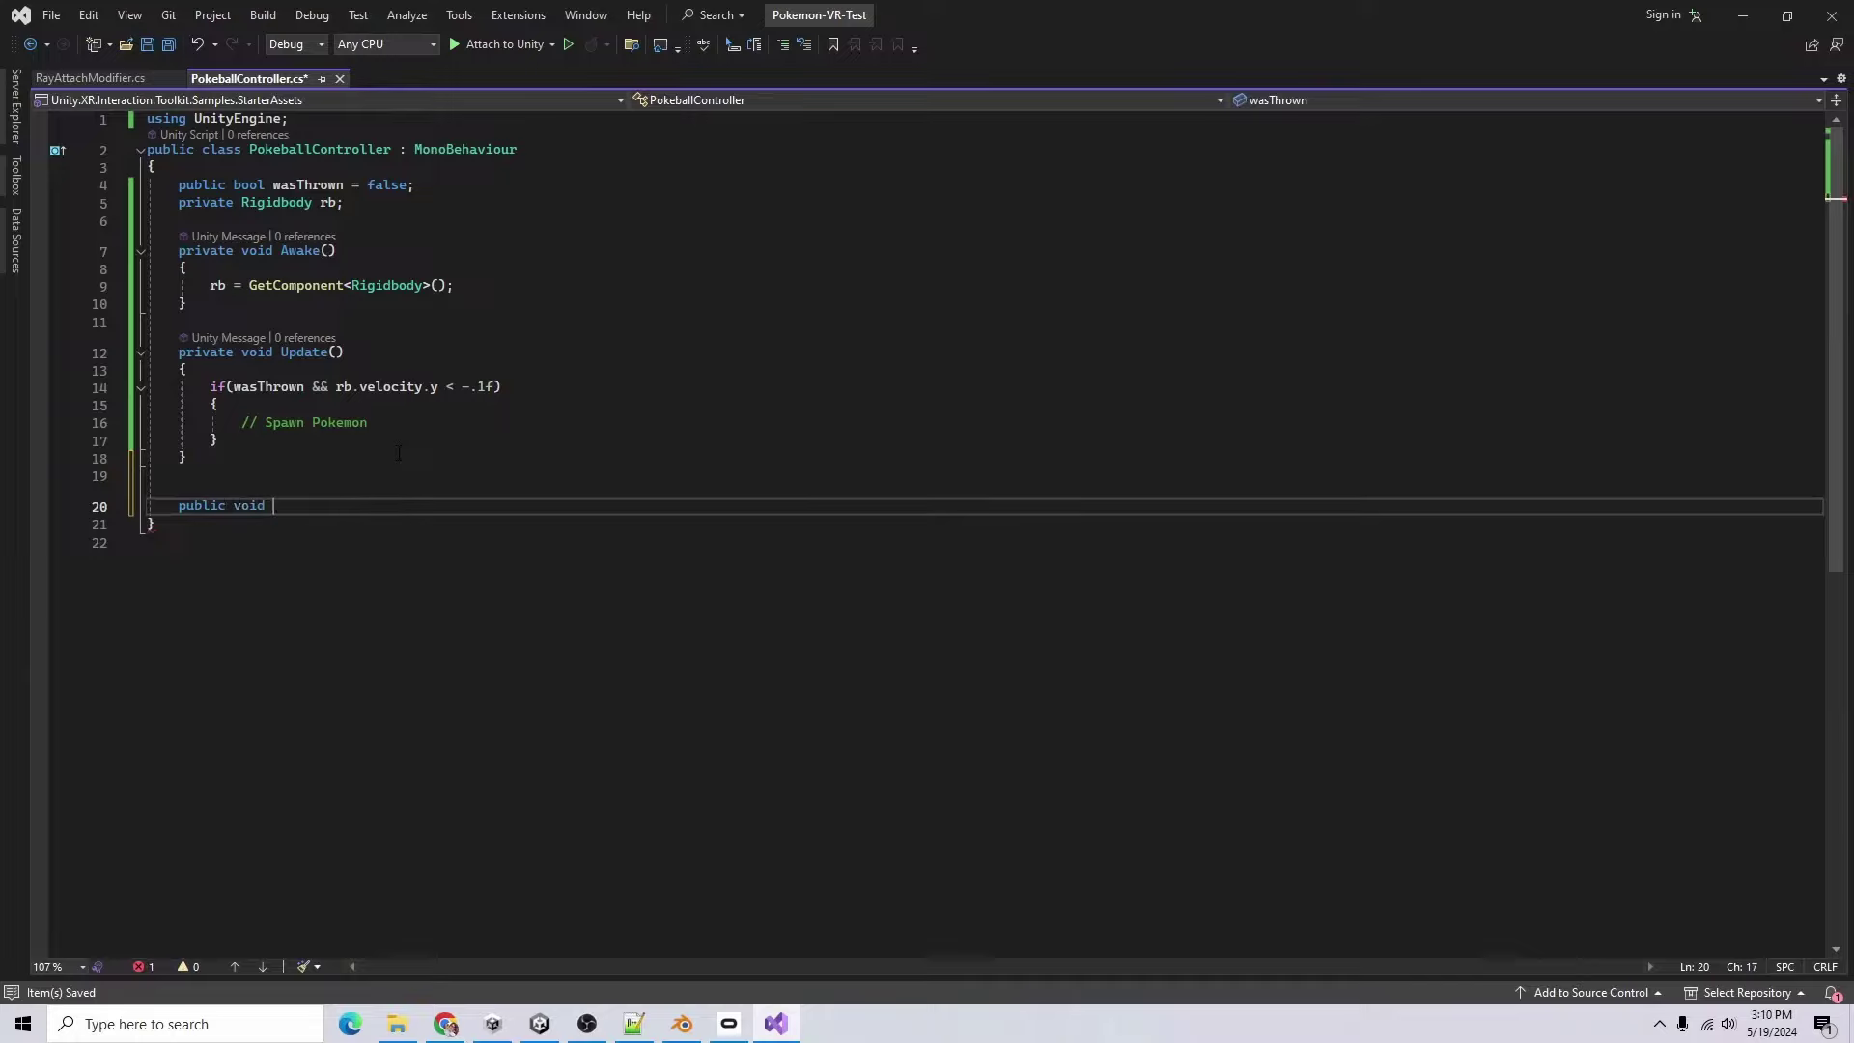
{"action": "type", "text": "Throw()"}
{"action": "key", "text": "Return"}
{"action": "type", "text": "{"}
{"action": "key", "text": "Return"}
{"action": "type", "text": "was"}
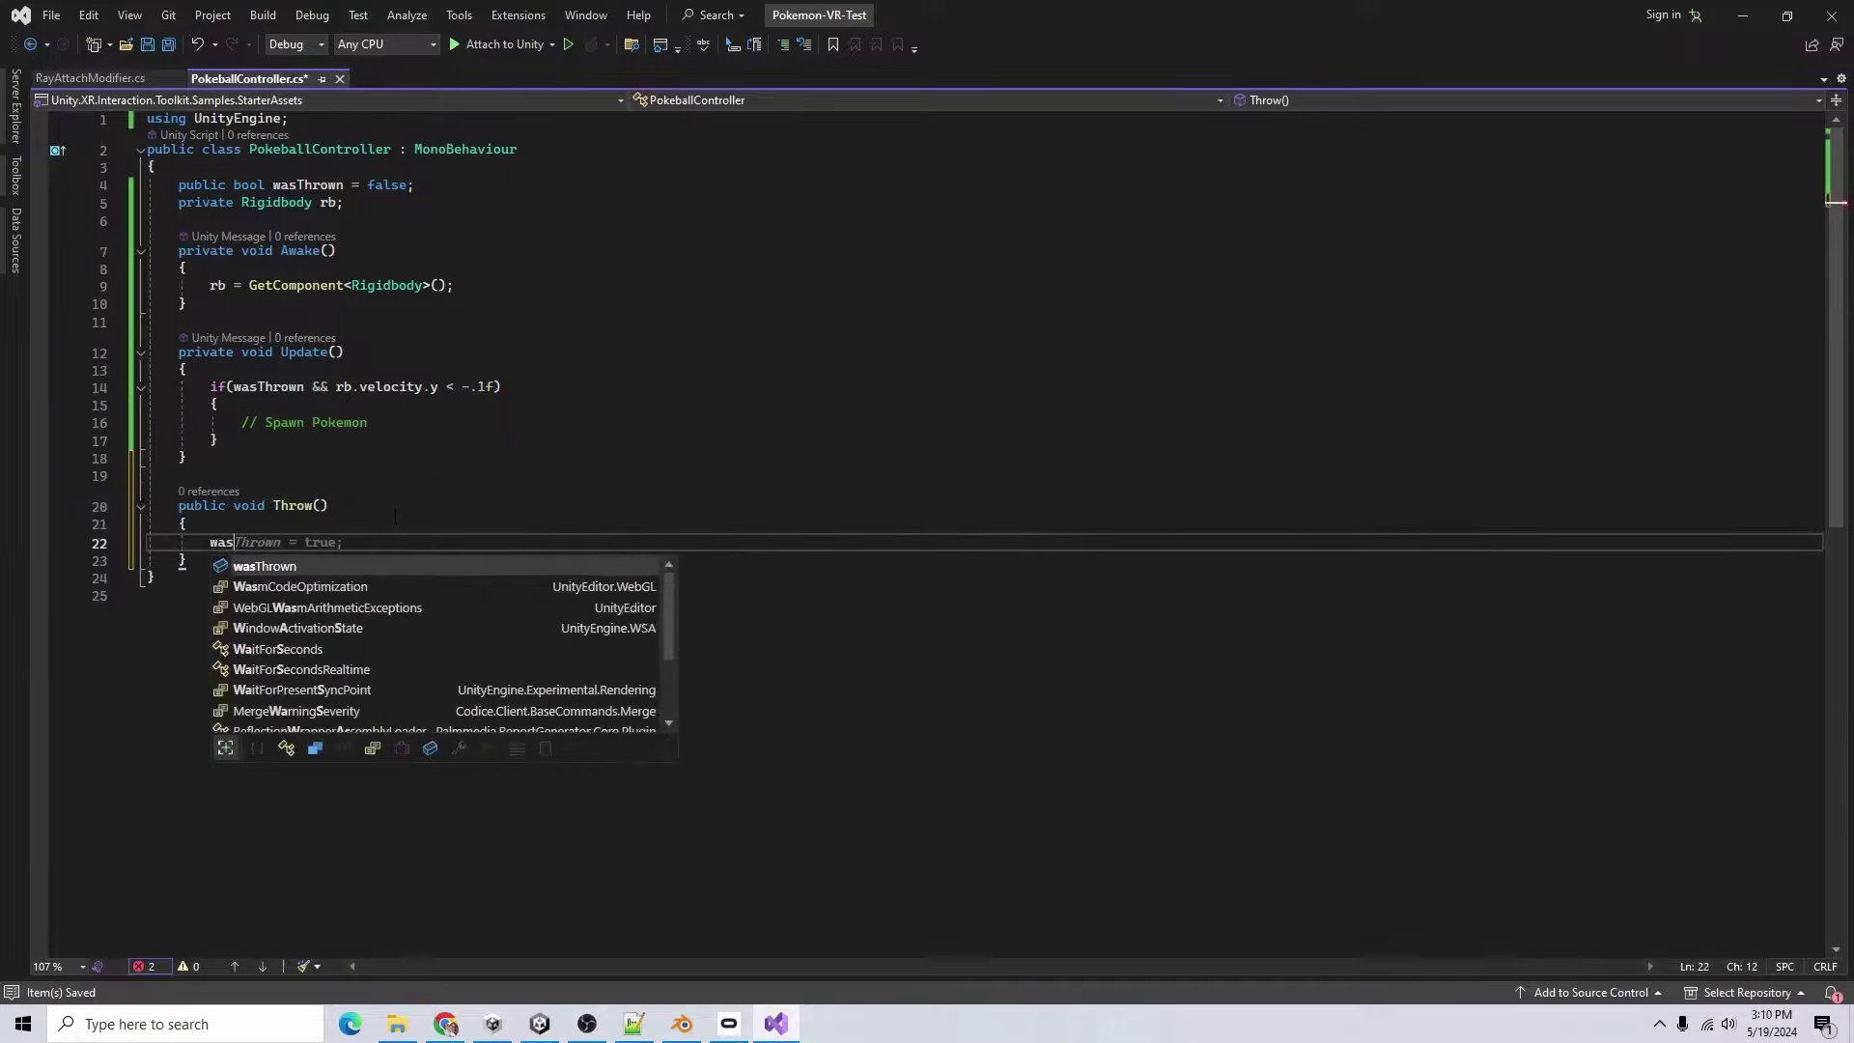
{"action": "key", "text": "Tab"}
{"action": "key", "text": "ctrl+s"}
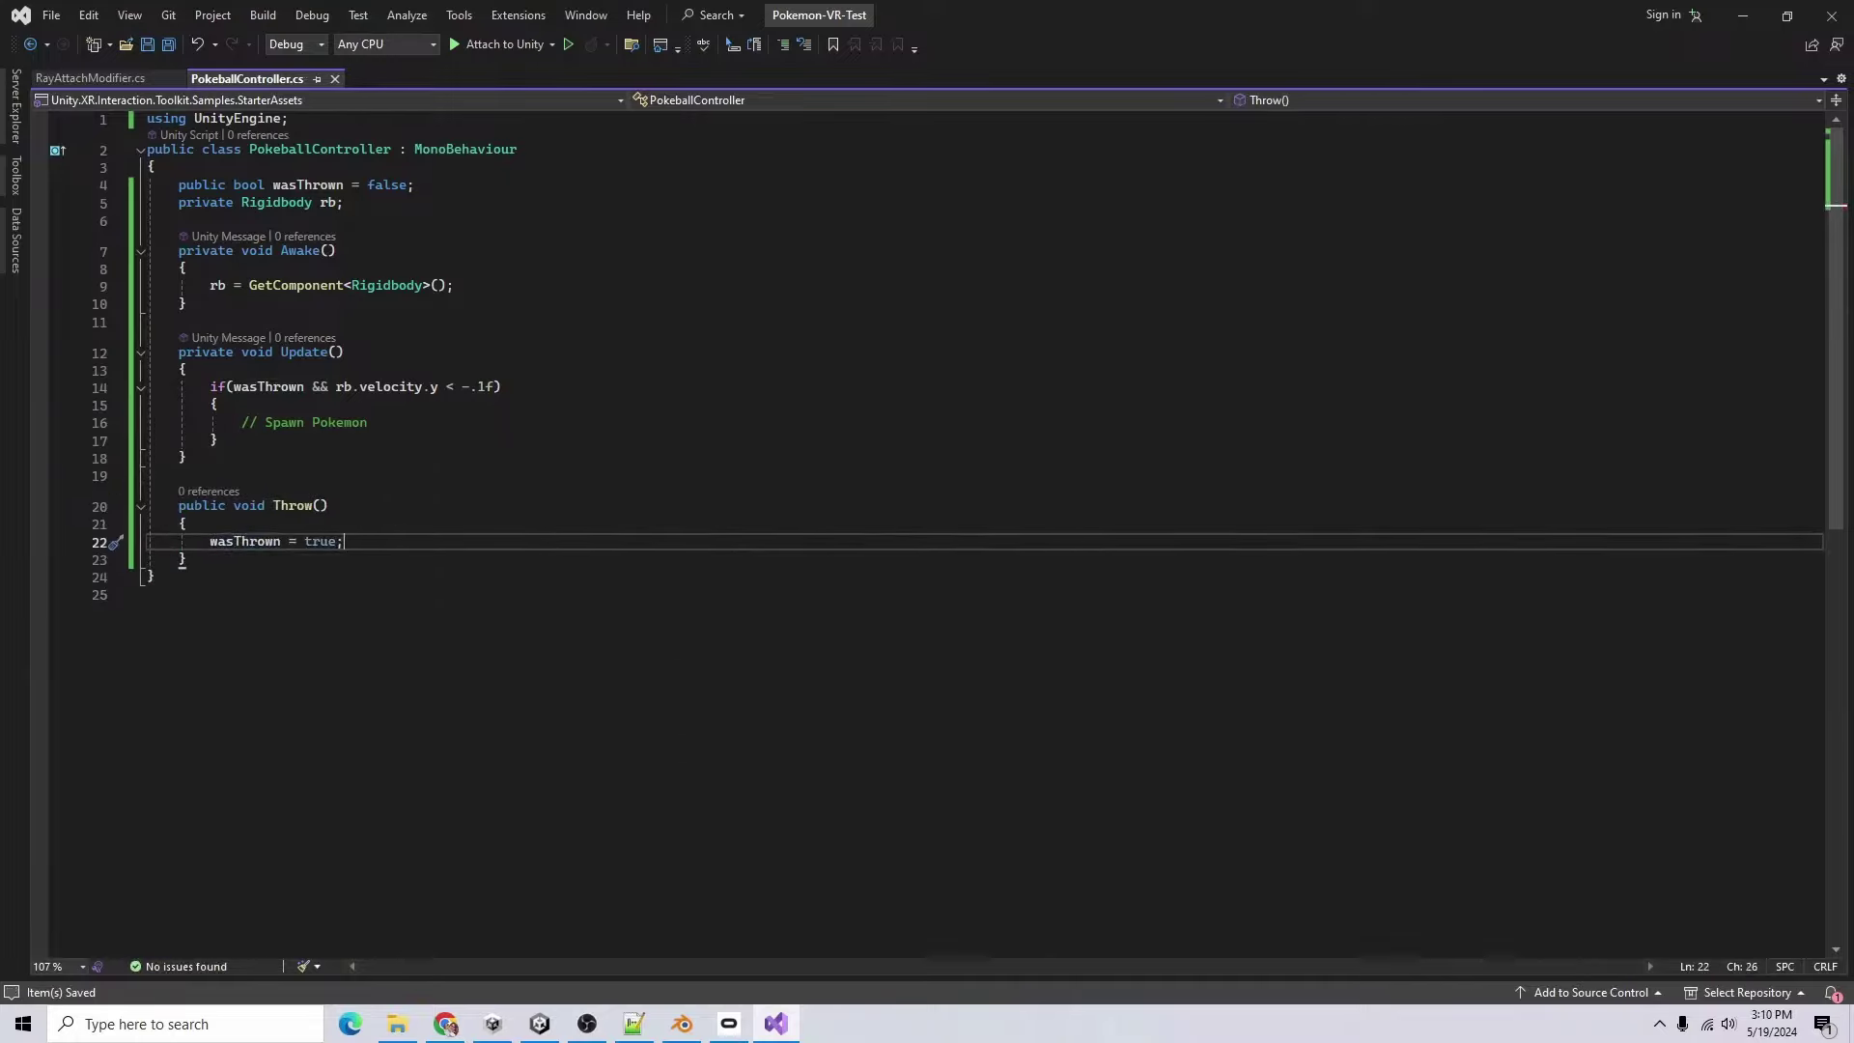
- Insert an empty line below the // Spawn Pokemon comment inside the if block
{"action": "left_click", "coordinate": [431, 428]}
{"action": "key", "text": "Return"}
{"action": "type", "text": "Debu"}
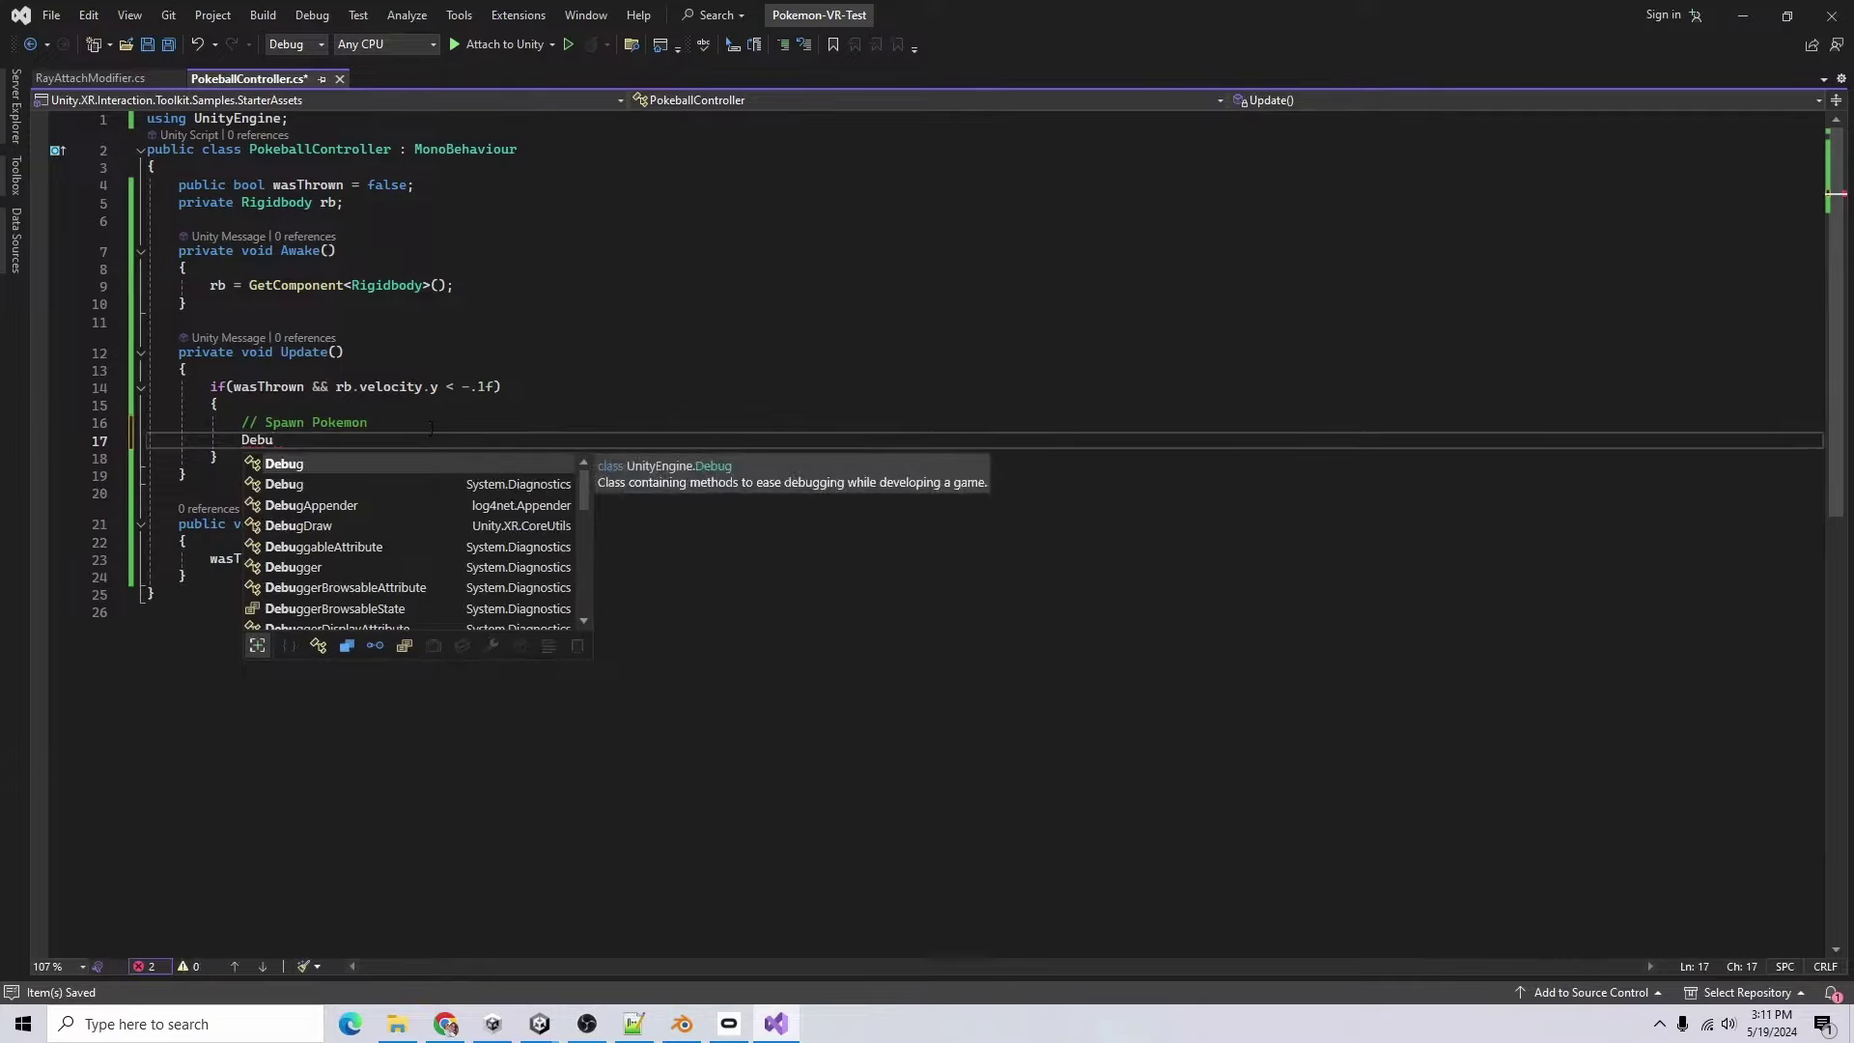
{"action": "key", "text": "BackSpace"}
{"action": "key", "text": "BackSpace"}
{"action": "key", "text": "BackSpace"}
{"action": "key", "text": "BackSpace"}
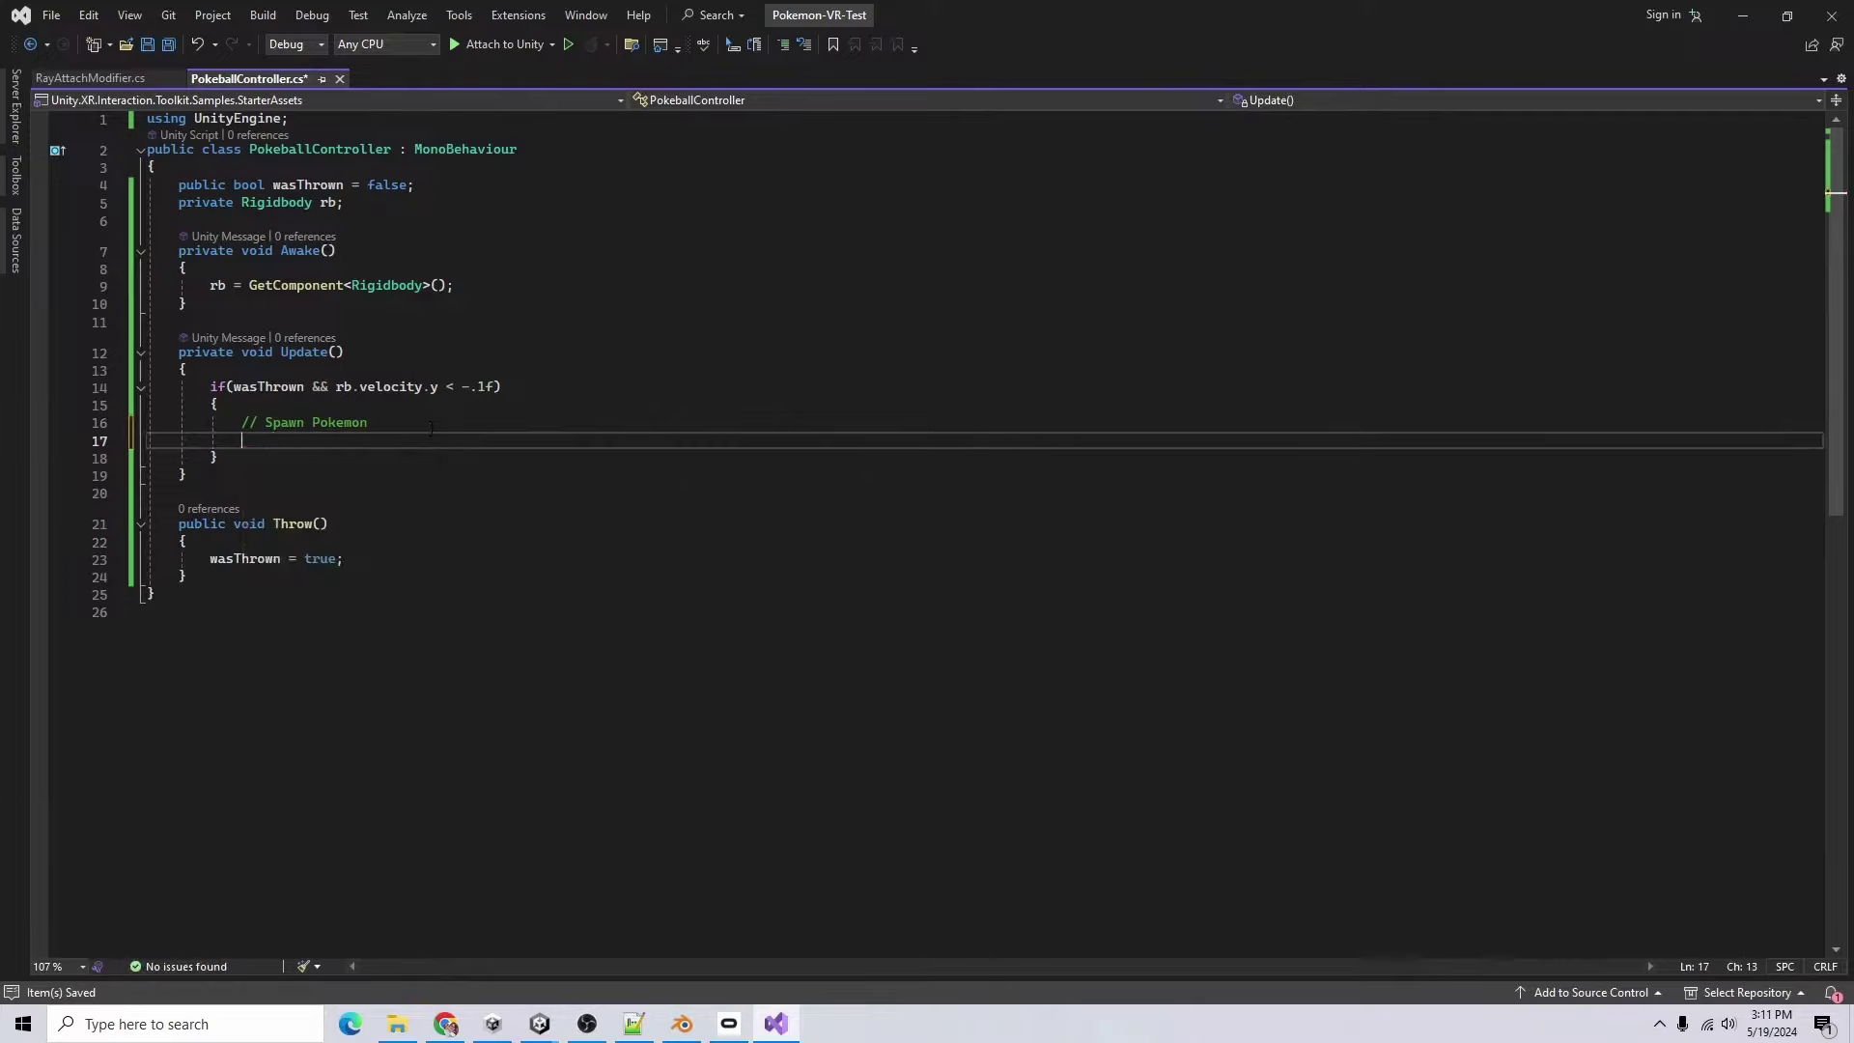
- Write Destroy(gameObject); on the empty line under the comment, save the script and switch to Unity
{"action": "type", "text": "Destroy("}
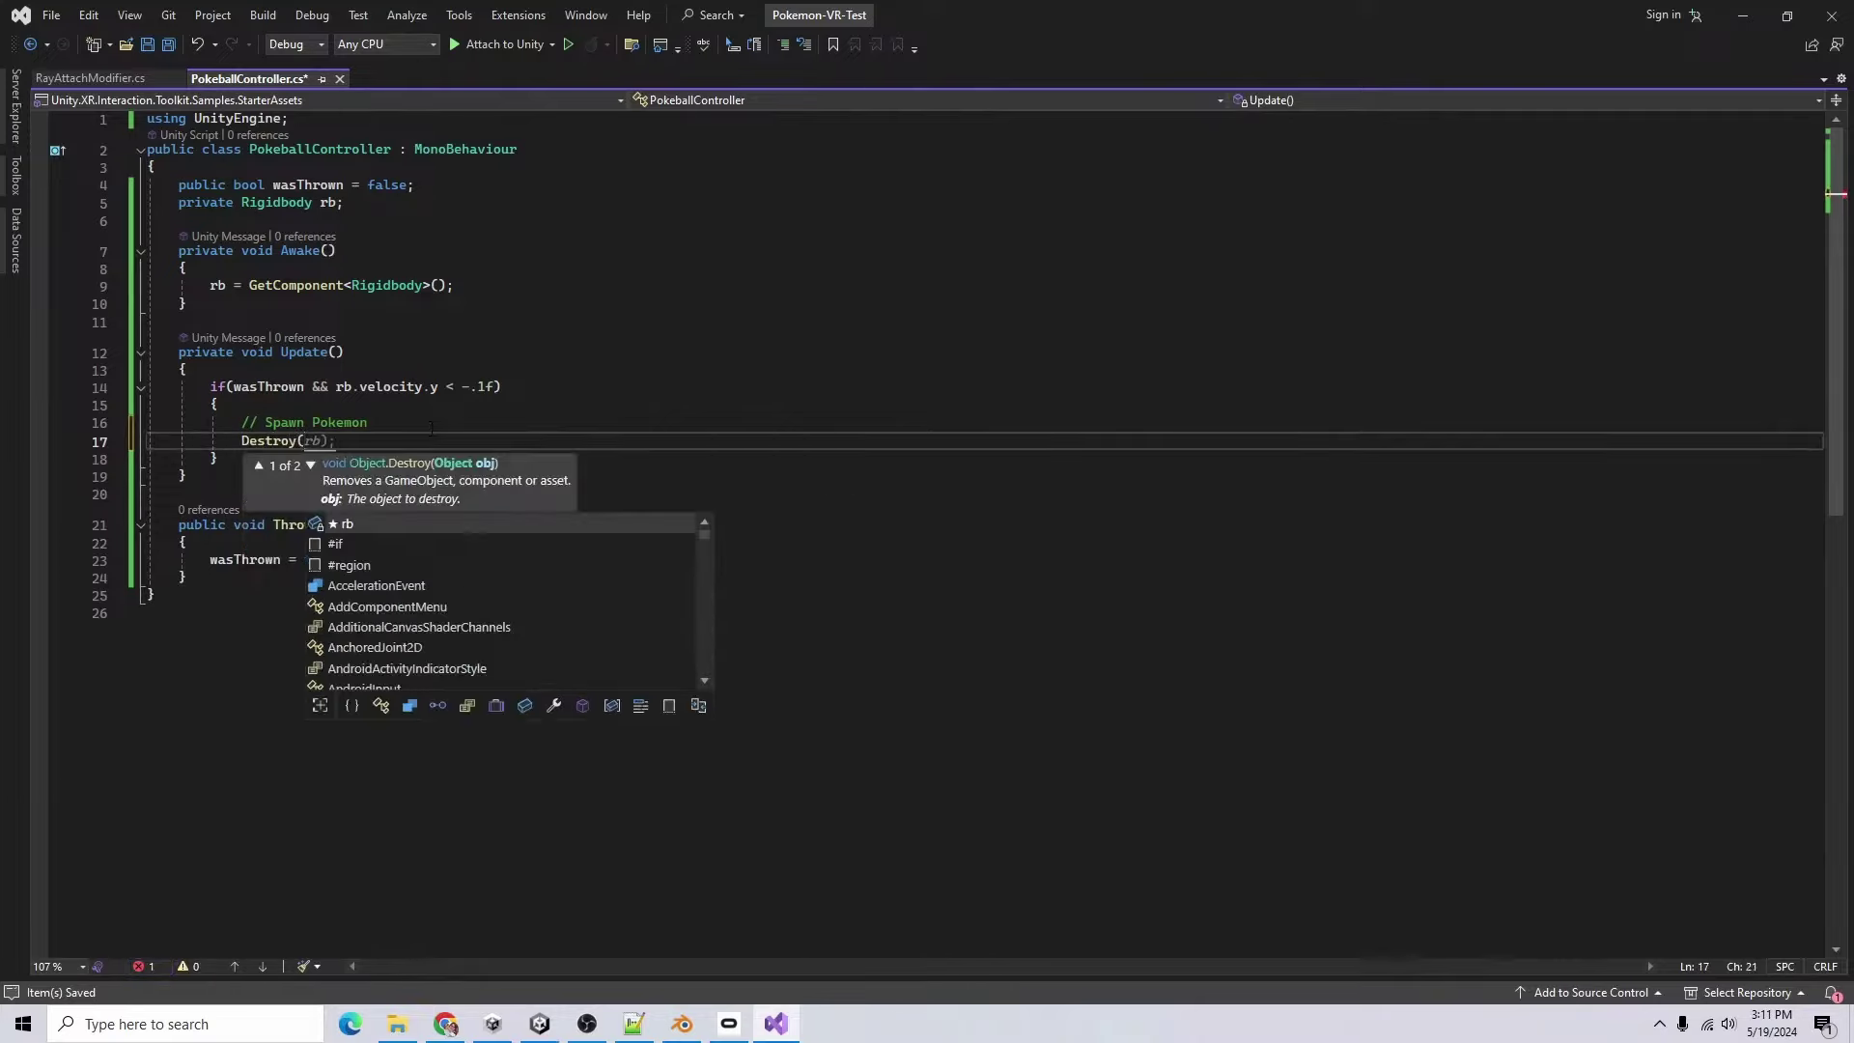
{"action": "type", "text": "gameObject);"}
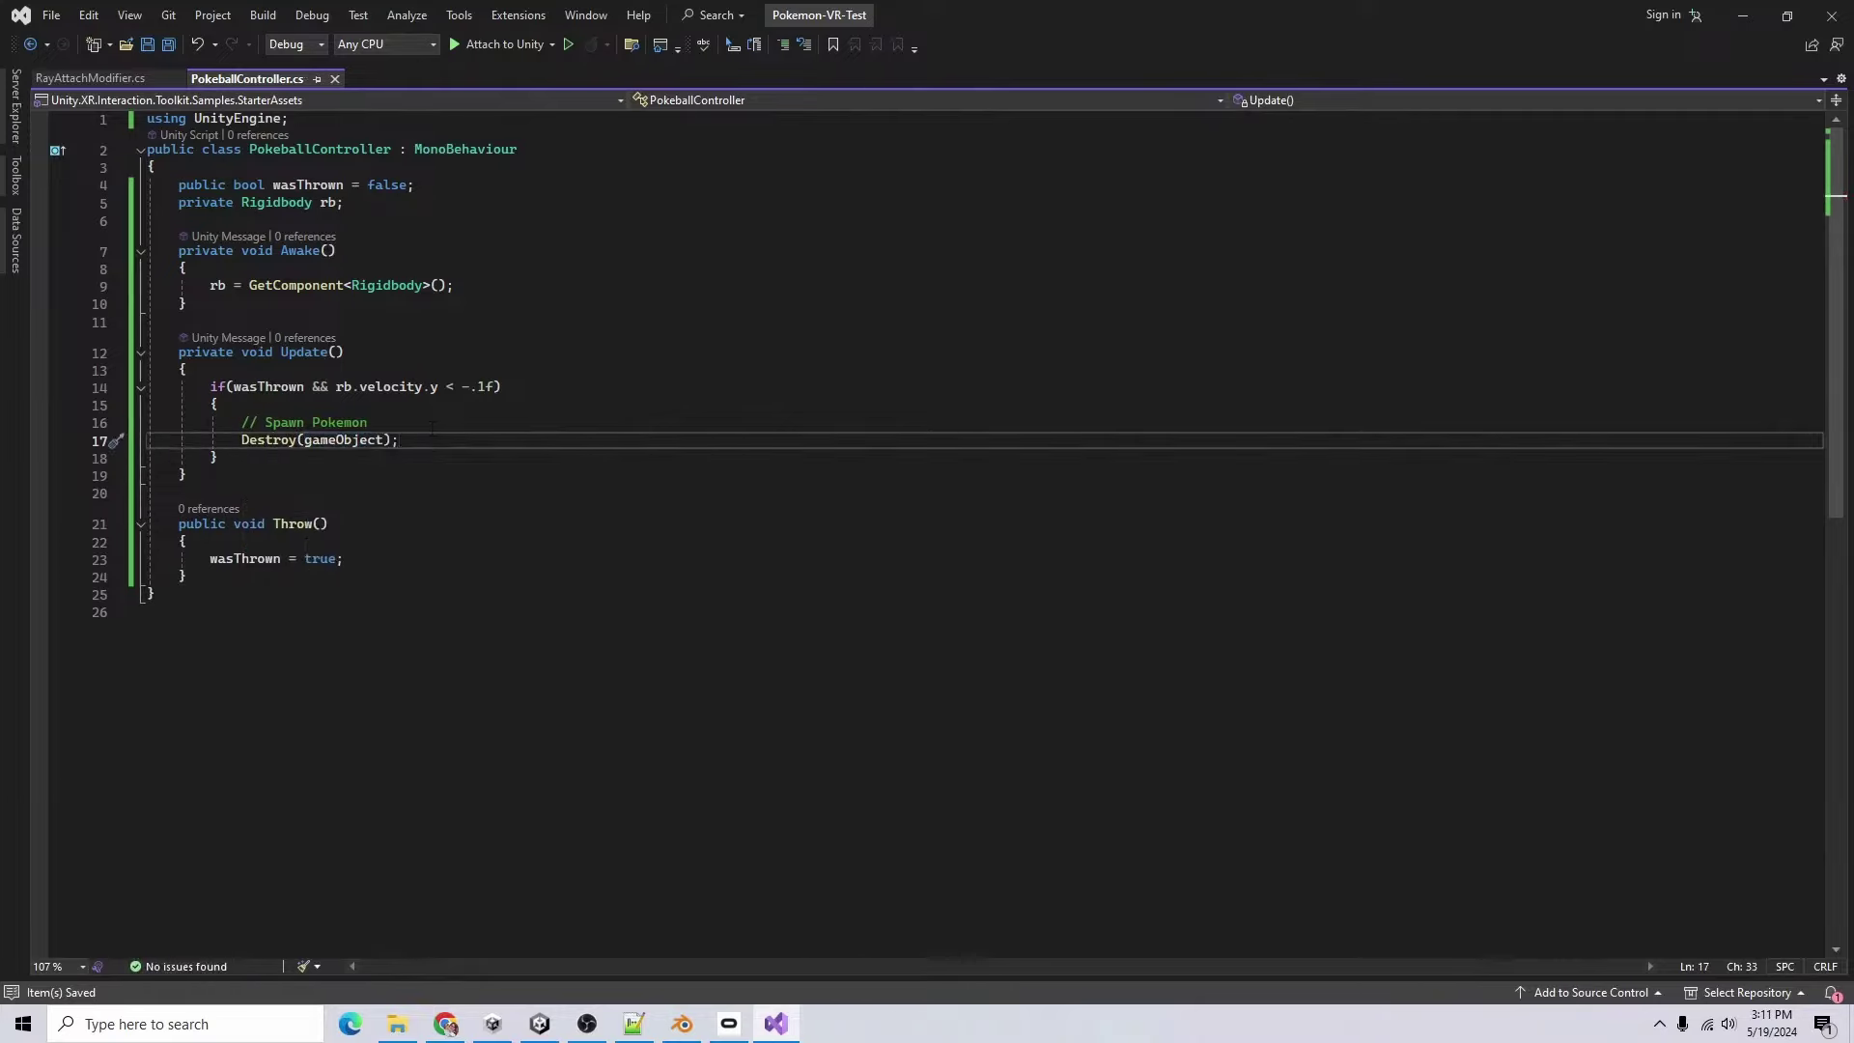
{"action": "left_click", "coordinate": [1761, 17]}
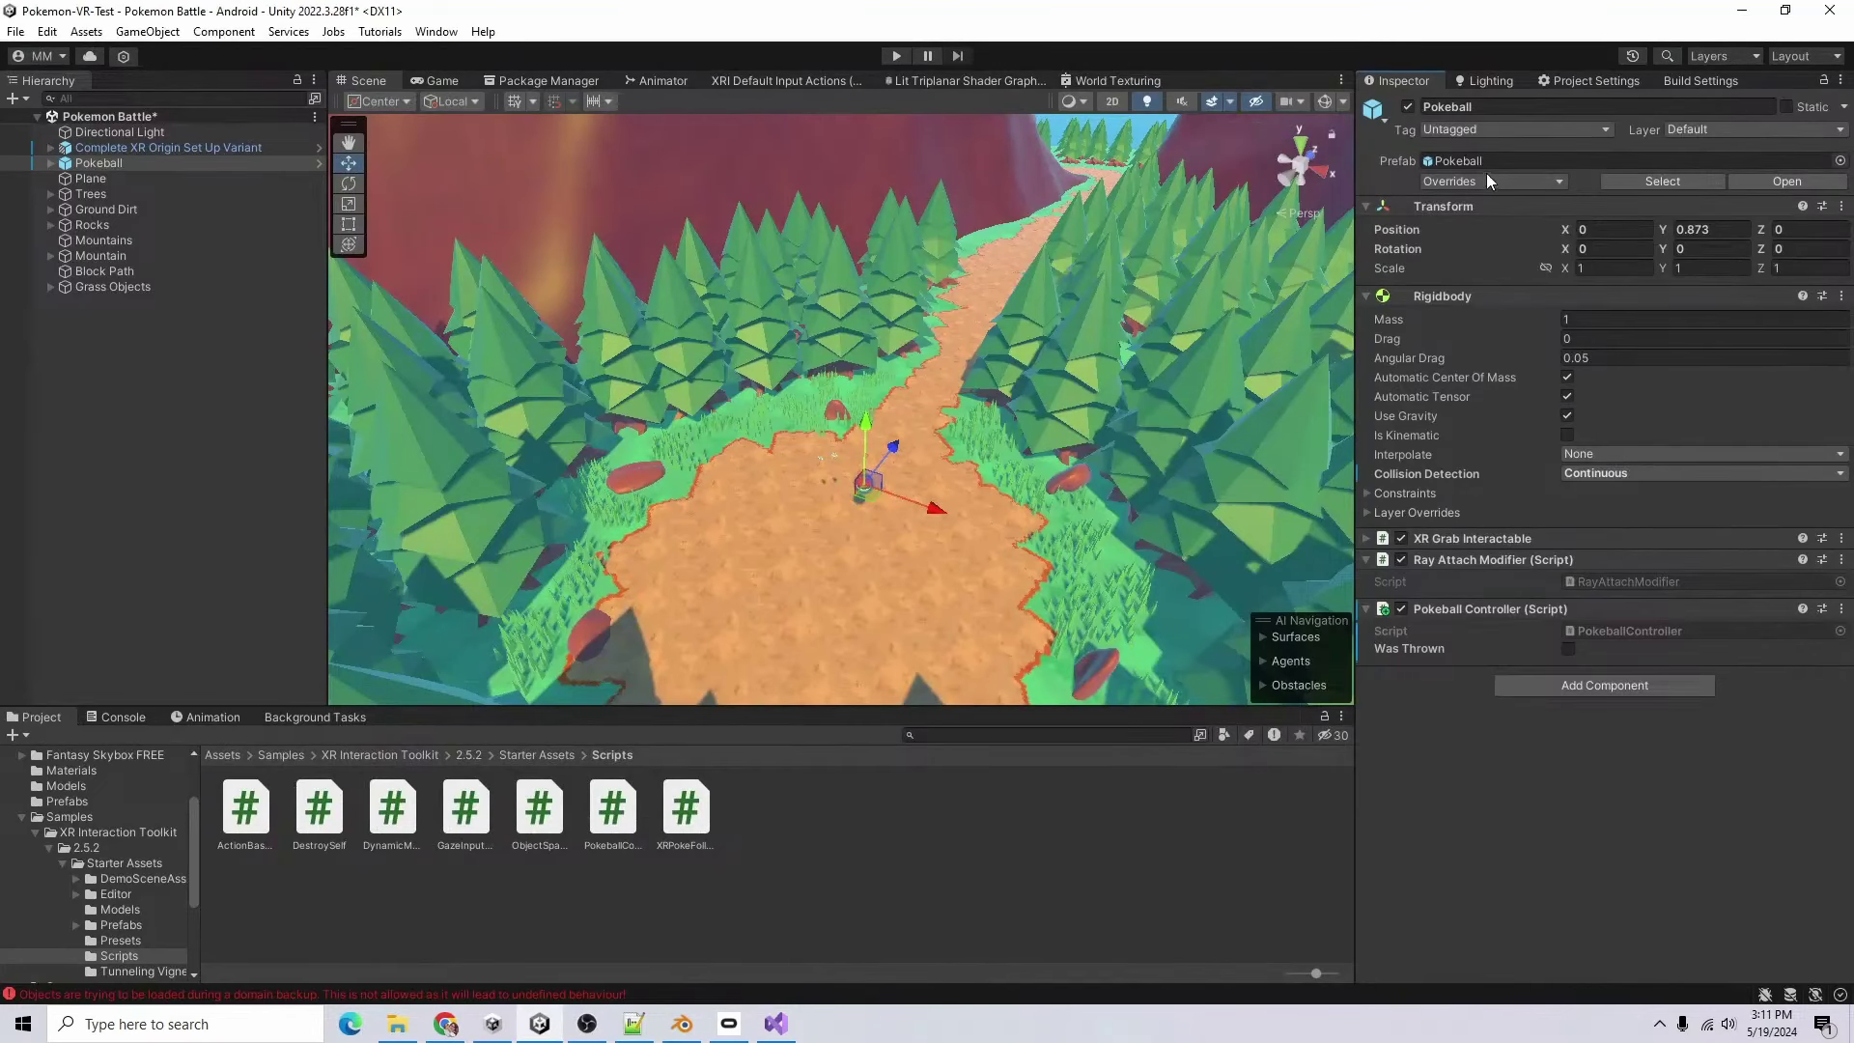
- Add a Select Exited event to the Pokeball's XR Grab Interactable, targeting the Pokeball with the function PokeballController.Throw
{"action": "left_click", "coordinate": [1535, 537]}
{"action": "scroll", "coordinate": [1729, 529], "scroll_direction": "down", "scroll_amount": 10}
{"action": "scroll", "coordinate": [1718, 525], "scroll_direction": "down", "scroll_amount": 4}
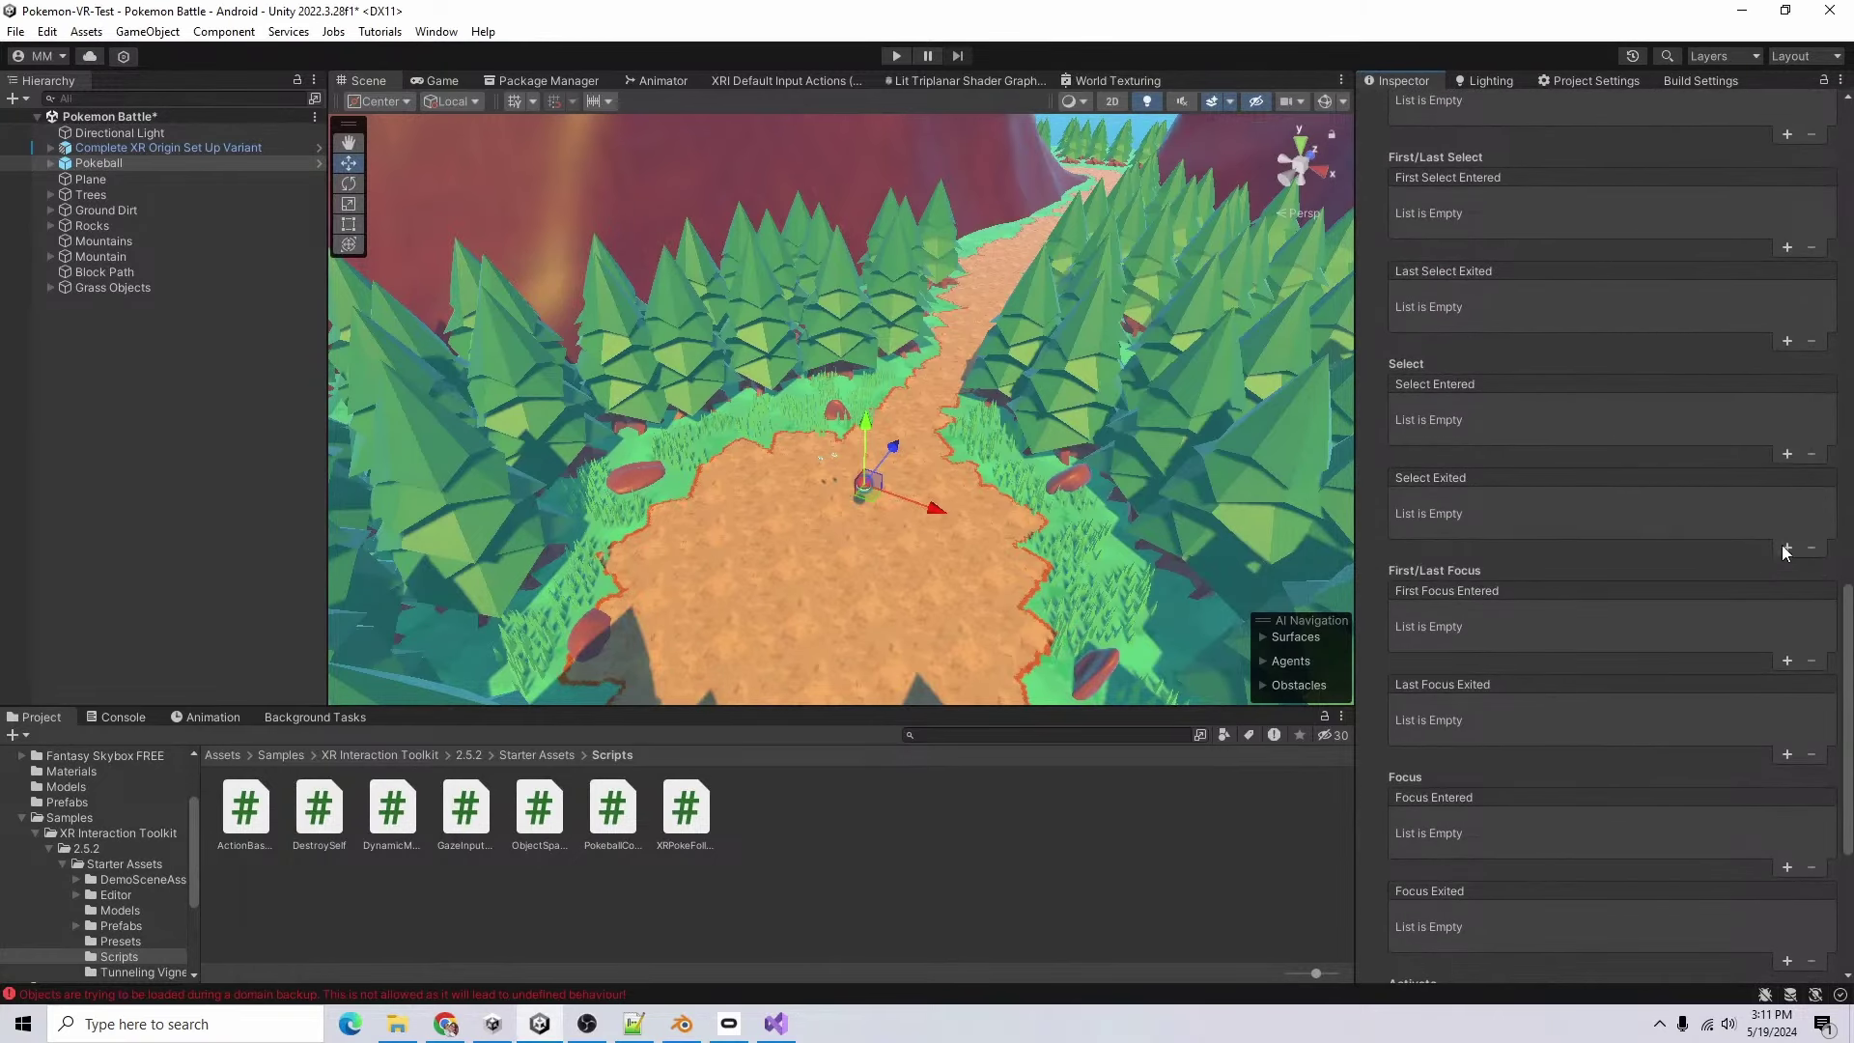
{"action": "left_click", "coordinate": [1786, 547]}
{"action": "scroll", "coordinate": [1504, 884], "scroll_direction": "down", "scroll_amount": 7}
{"action": "scroll", "coordinate": [1622, 473], "scroll_direction": "up", "scroll_amount": 5}
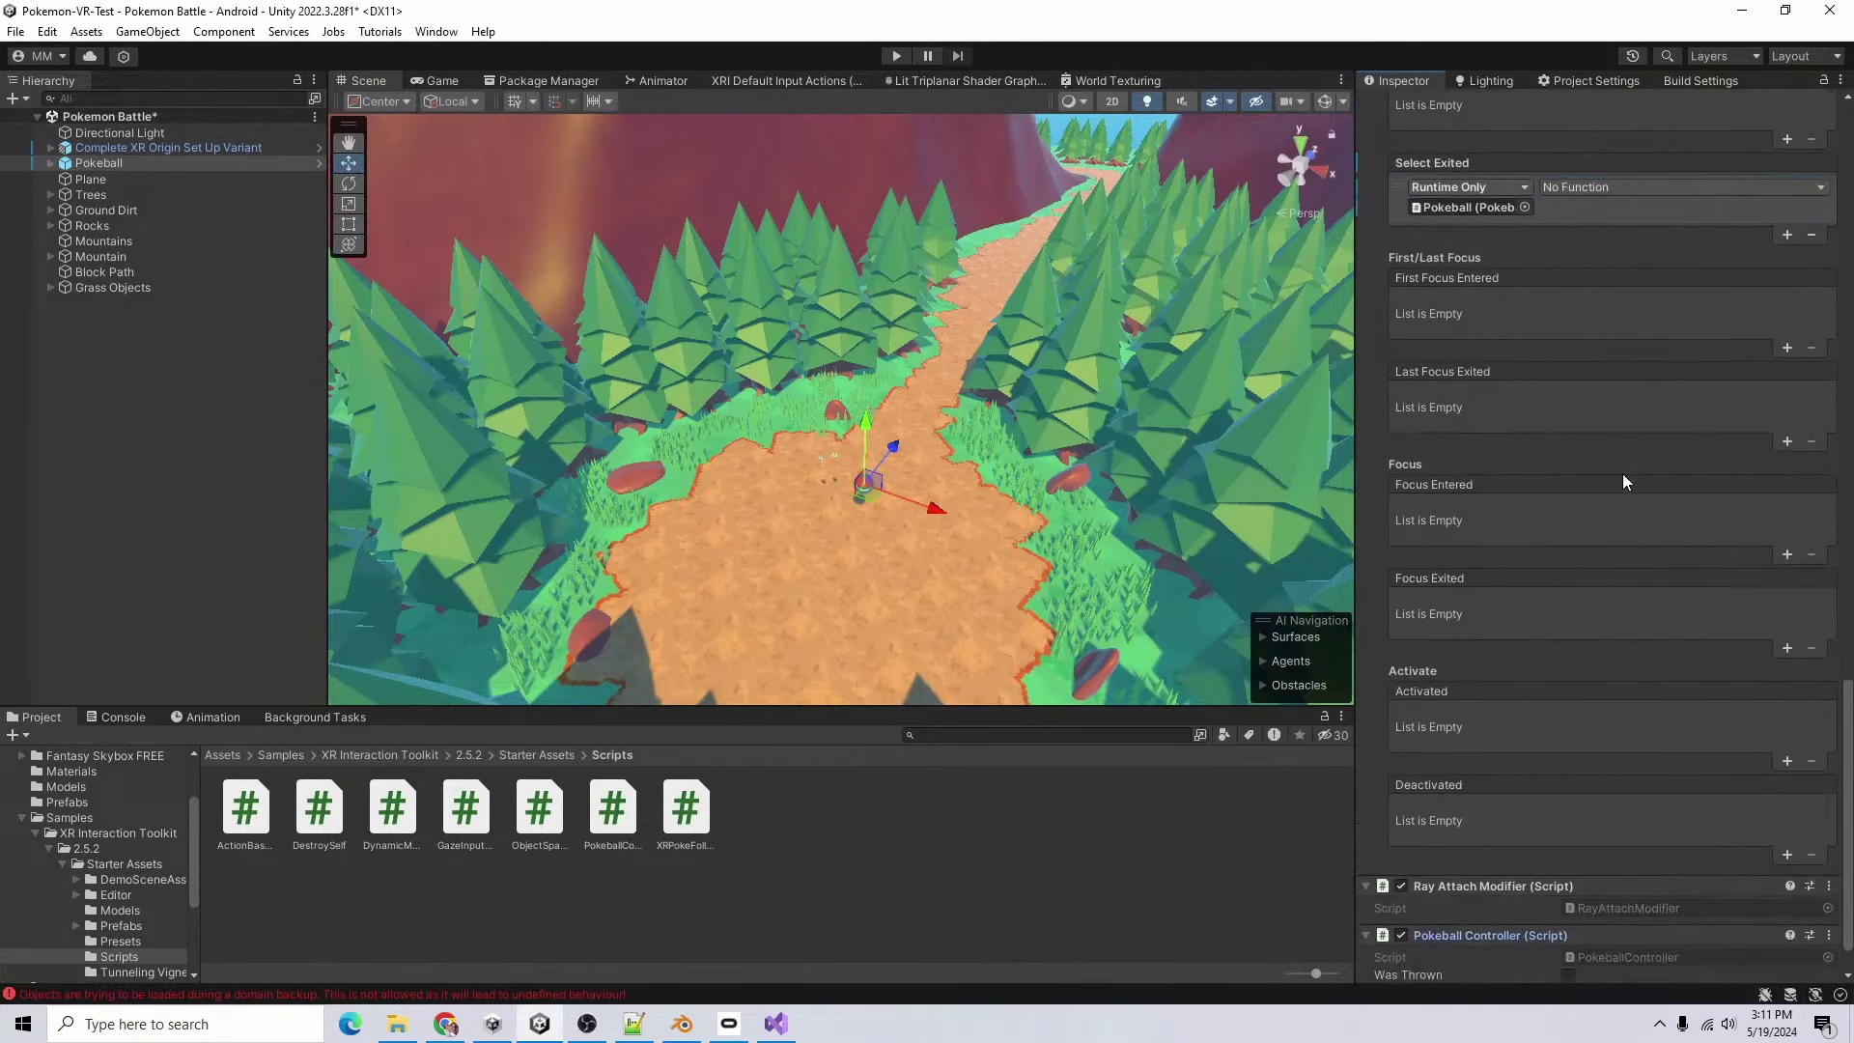
{"action": "left_click", "coordinate": [1588, 396]}
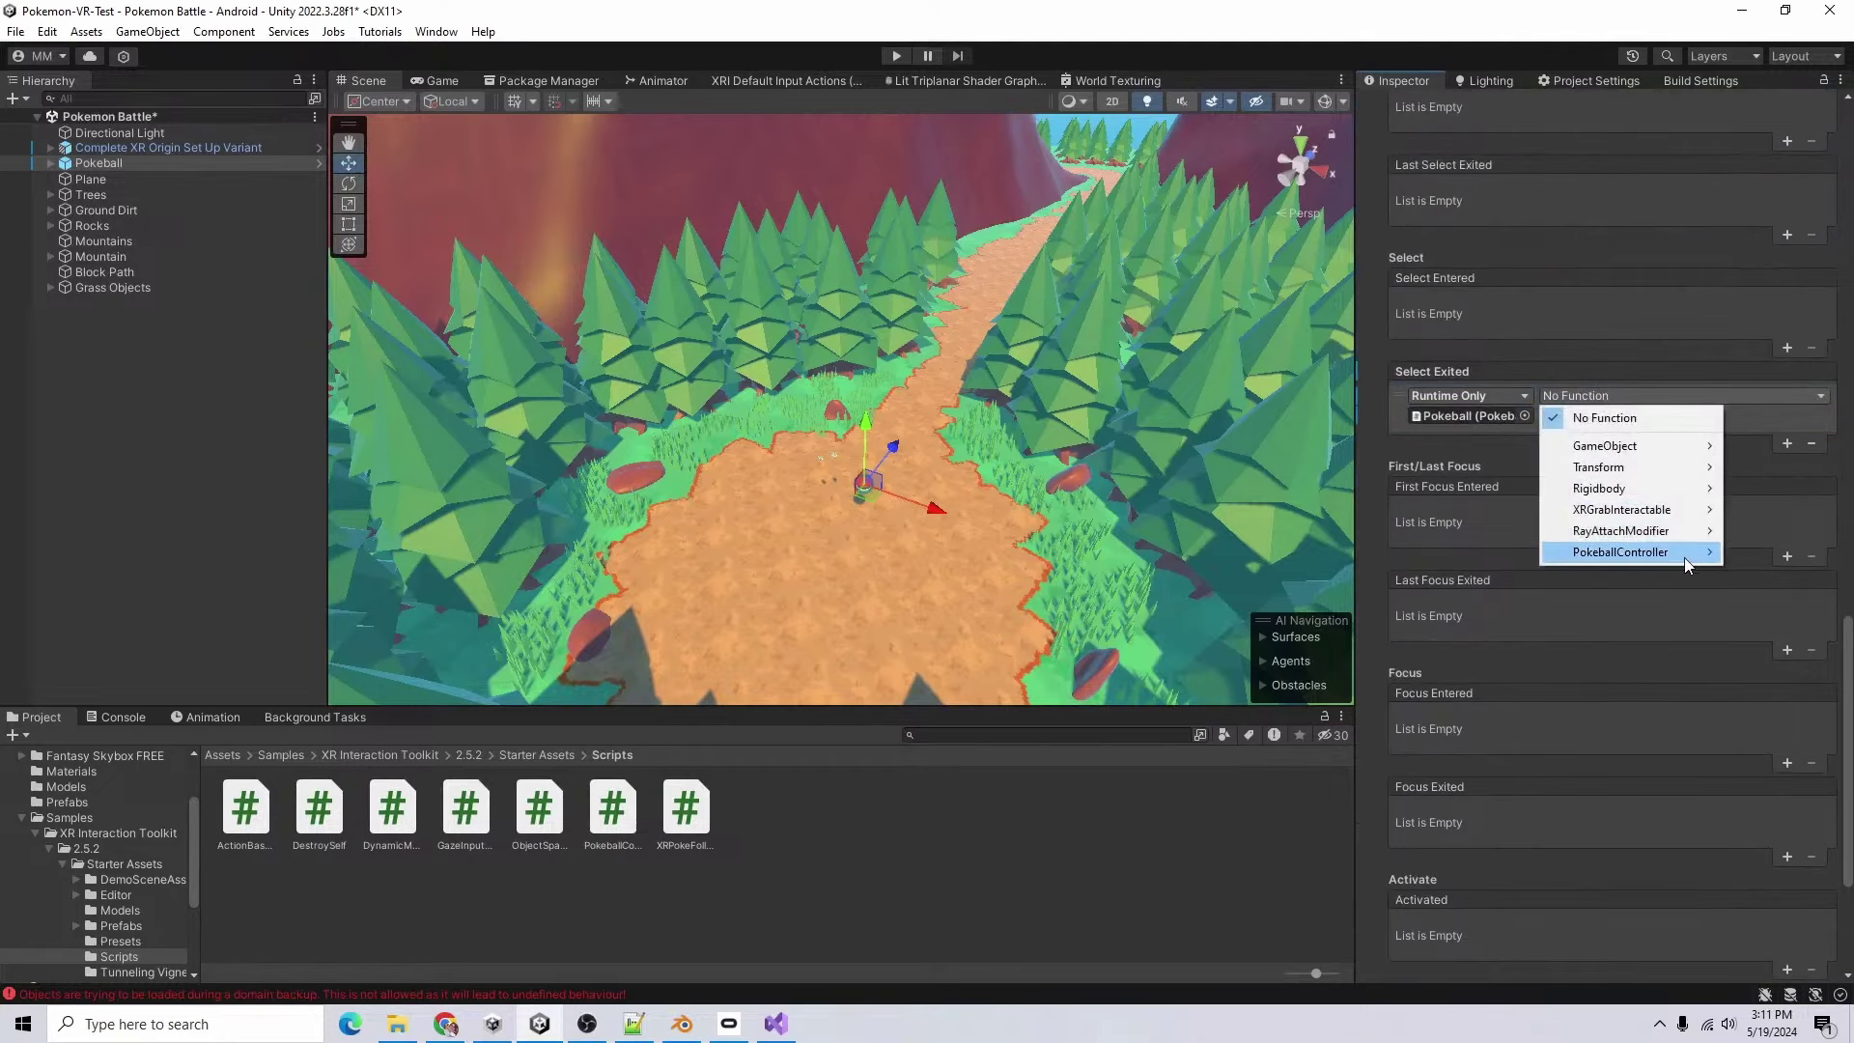
{"action": "mouse_move", "coordinate": [1684, 558]}
{"action": "left_click", "coordinate": [1371, 785]}
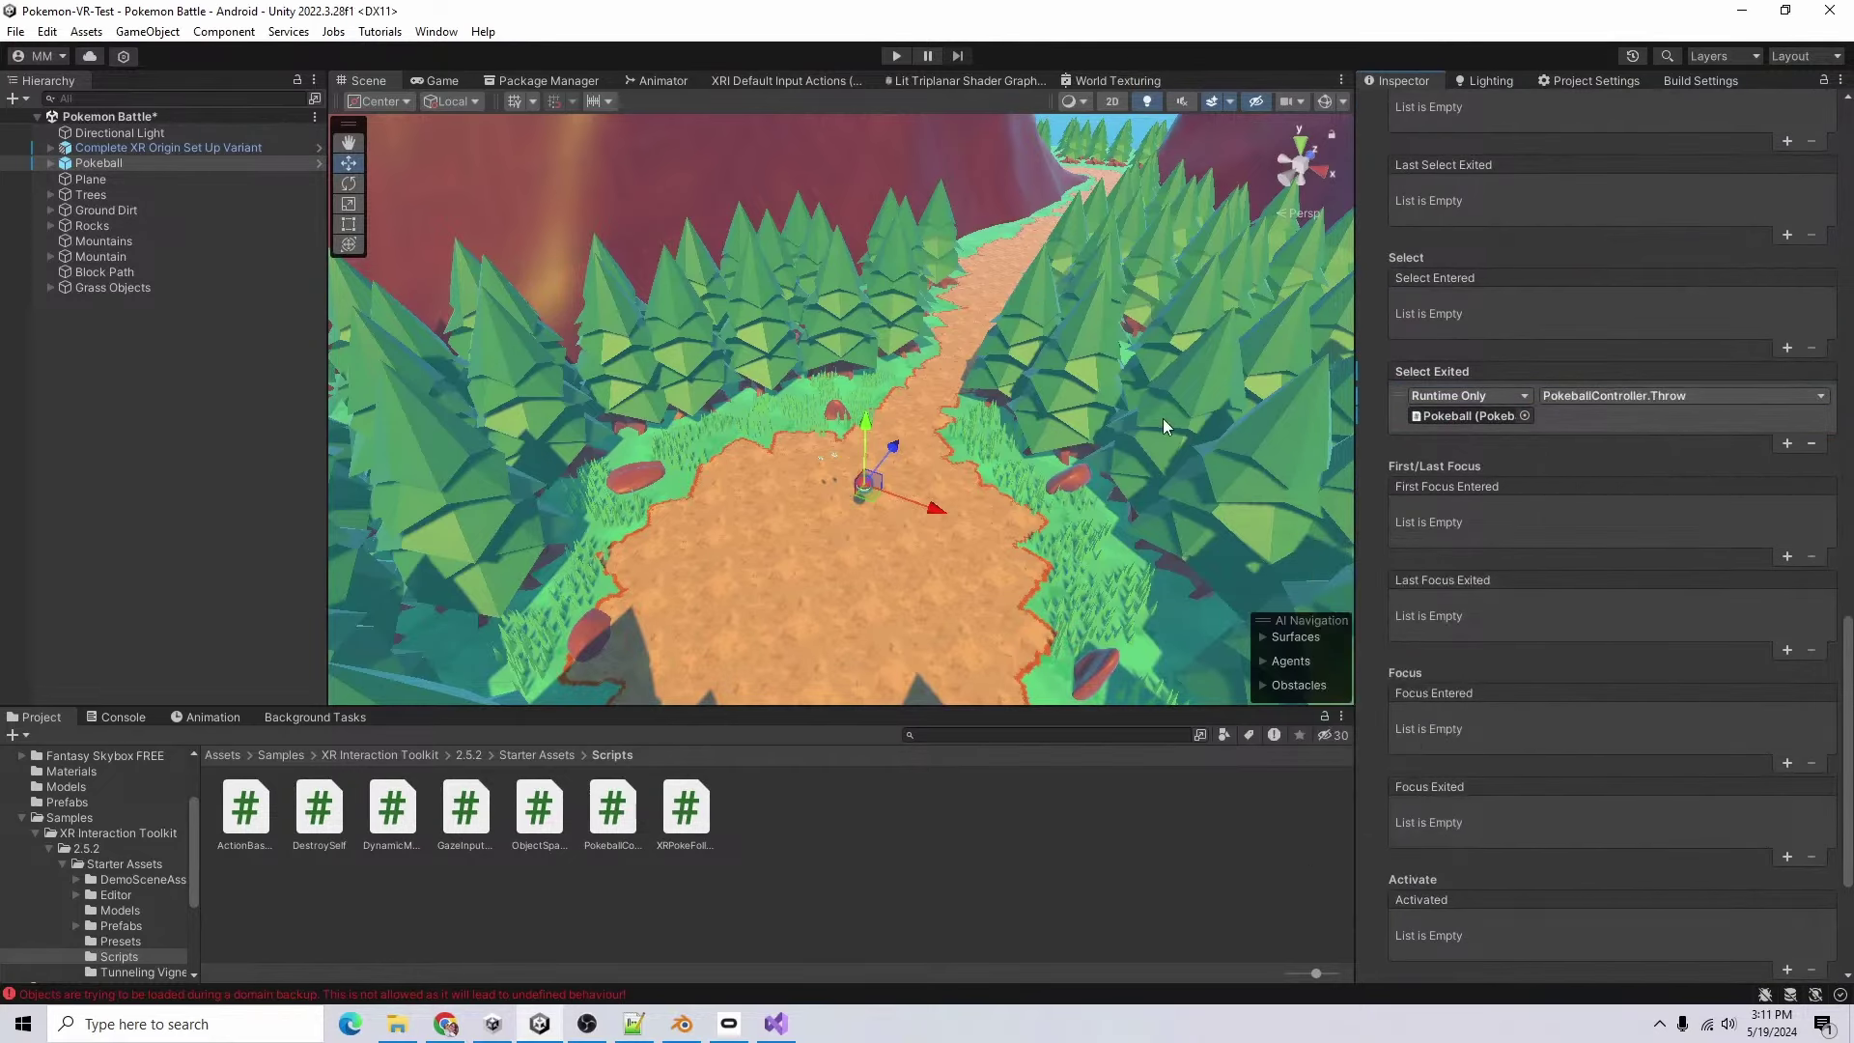
- Run the Pokemon Battle scene in play mode to test throwing the Pokeball, and stop playback
{"action": "left_click", "coordinate": [896, 55]}
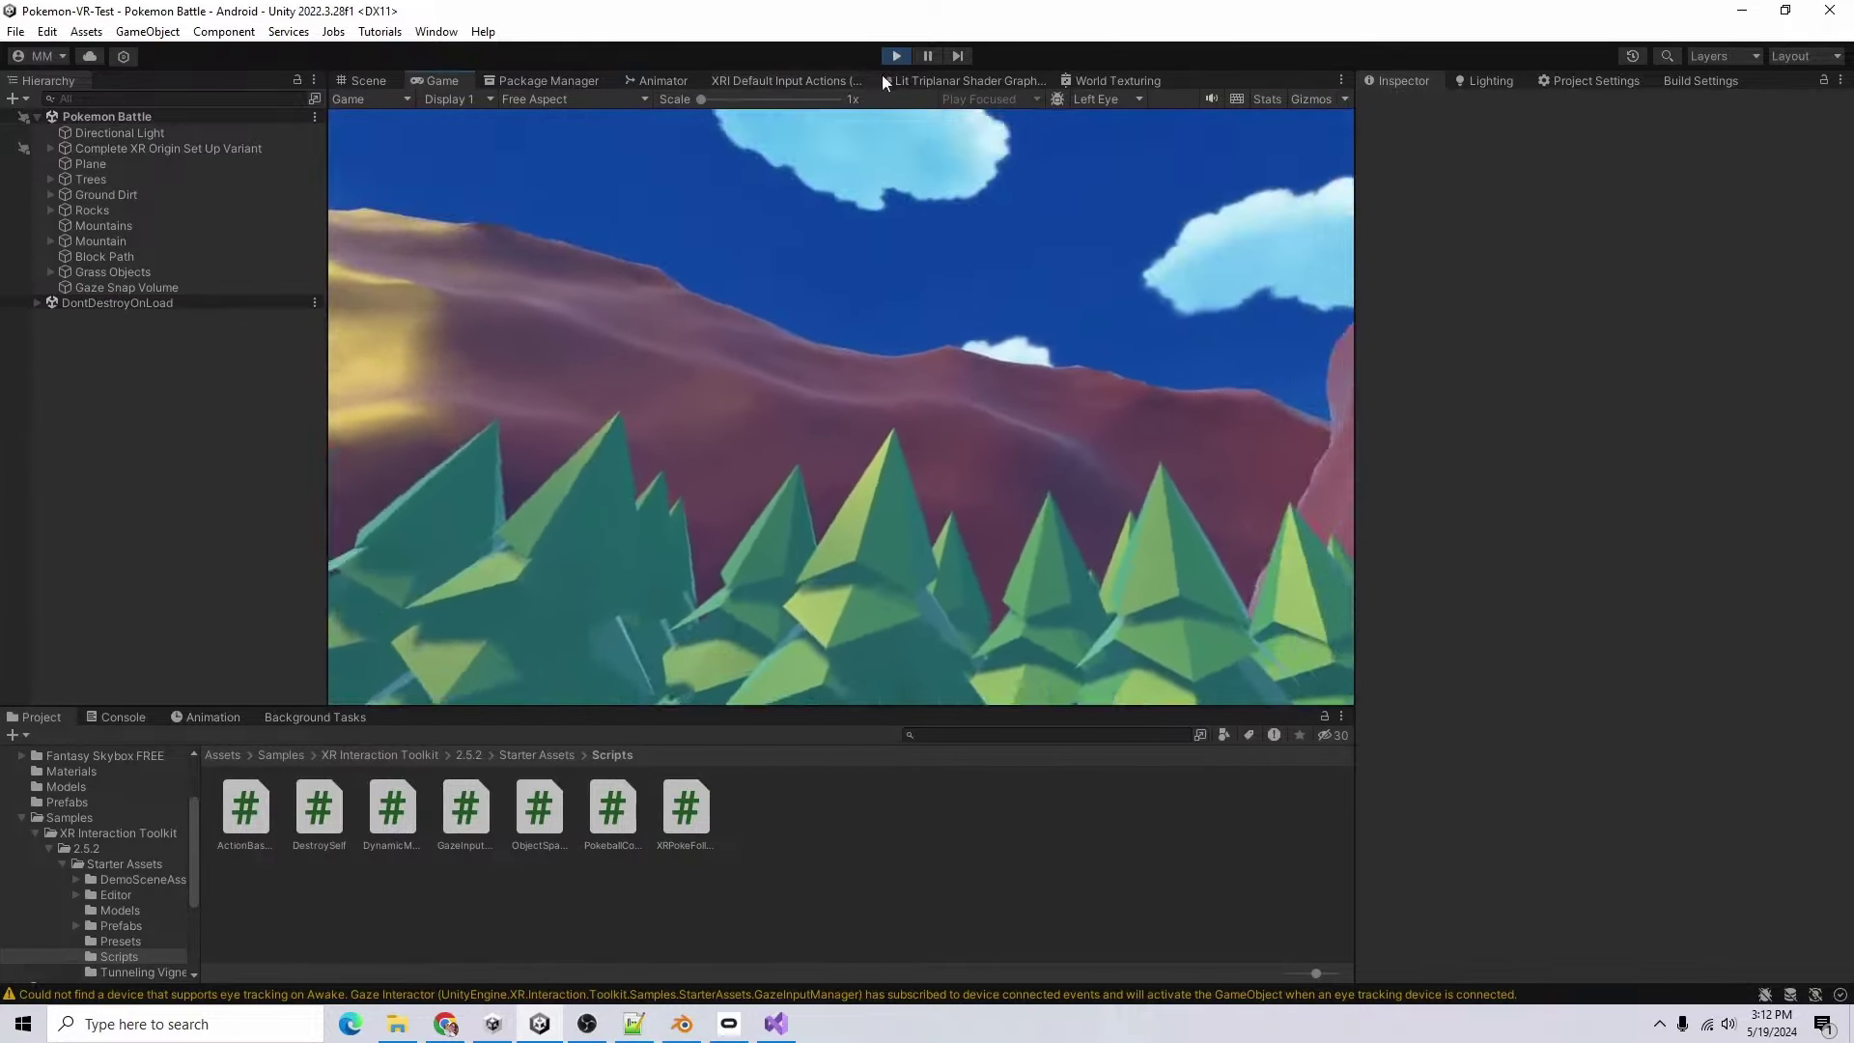
{"action": "left_click", "coordinate": [897, 55]}
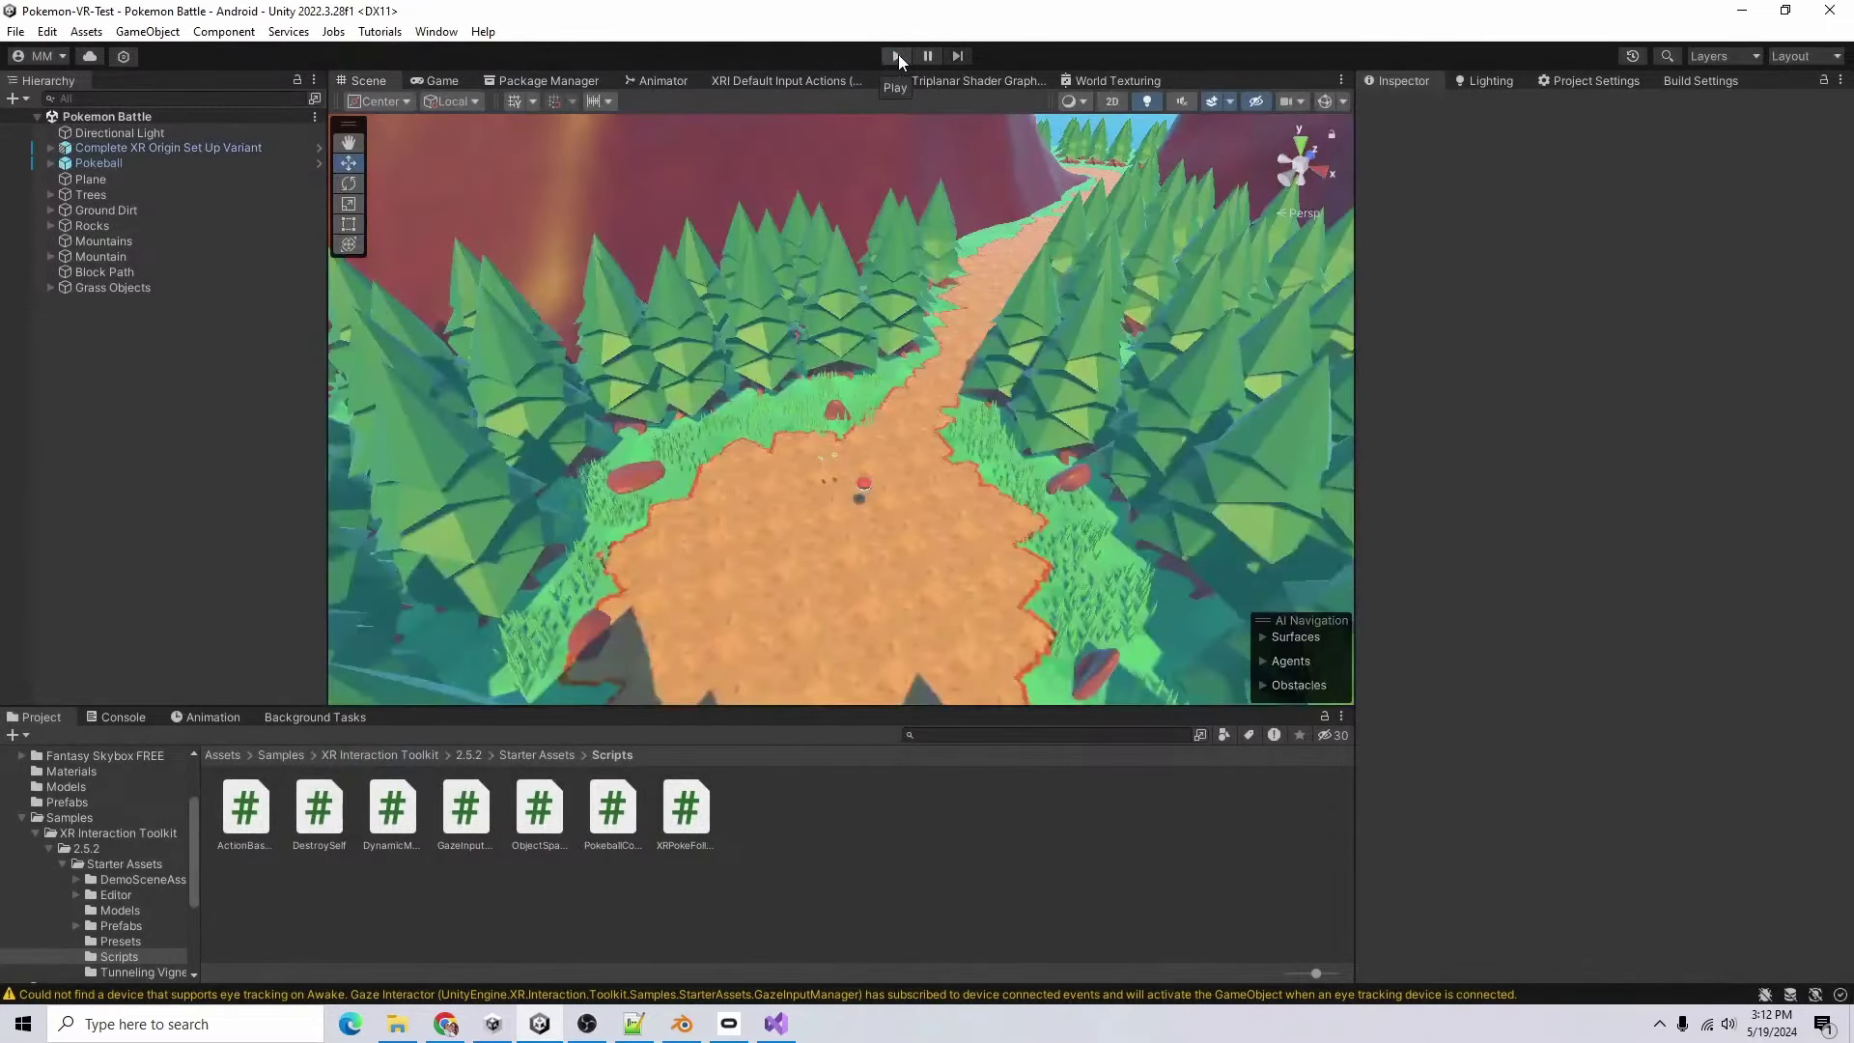
{"action": "left_click", "coordinate": [897, 55]}
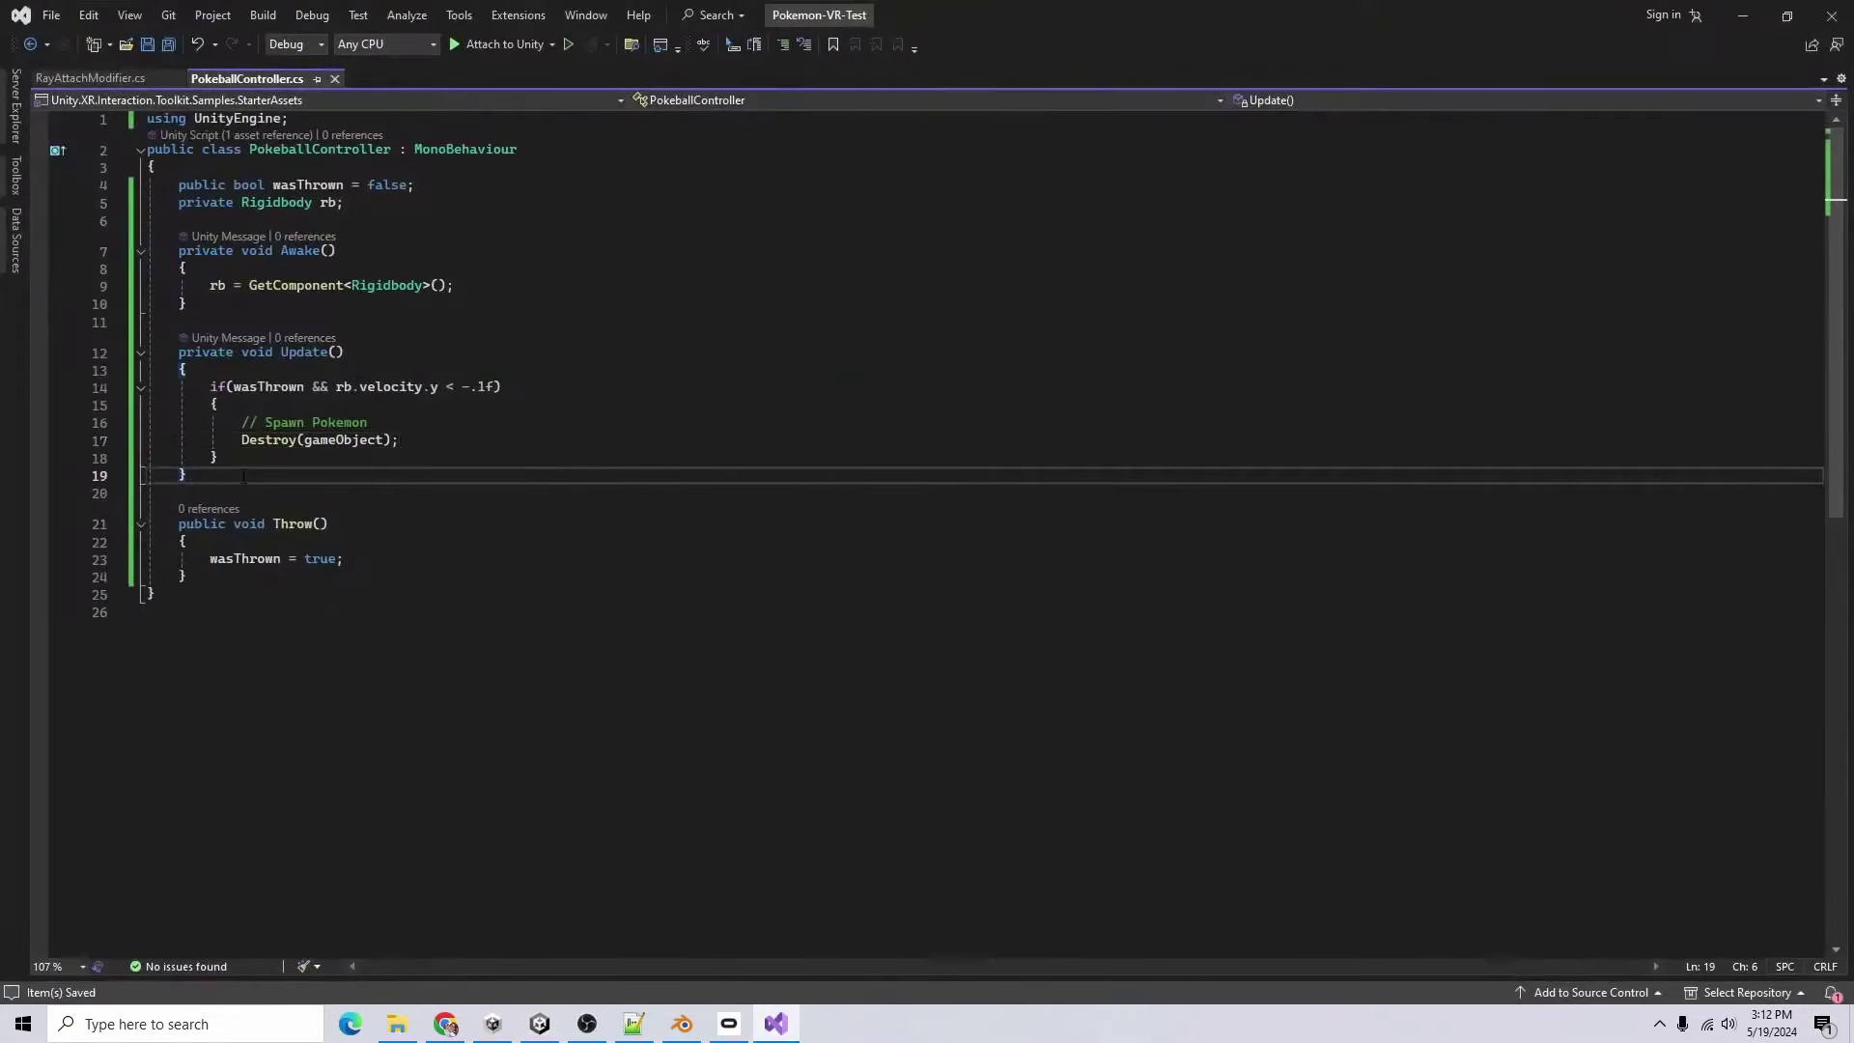
- In PokeballController.cs, add a void SpawnPokemon() method below Update and move the // Spawn Pokemon comment and Destroy(gameObject); into it
{"action": "key", "text": "Return"}
{"action": "key", "text": "Return"}
{"action": "type", "text": "void "}
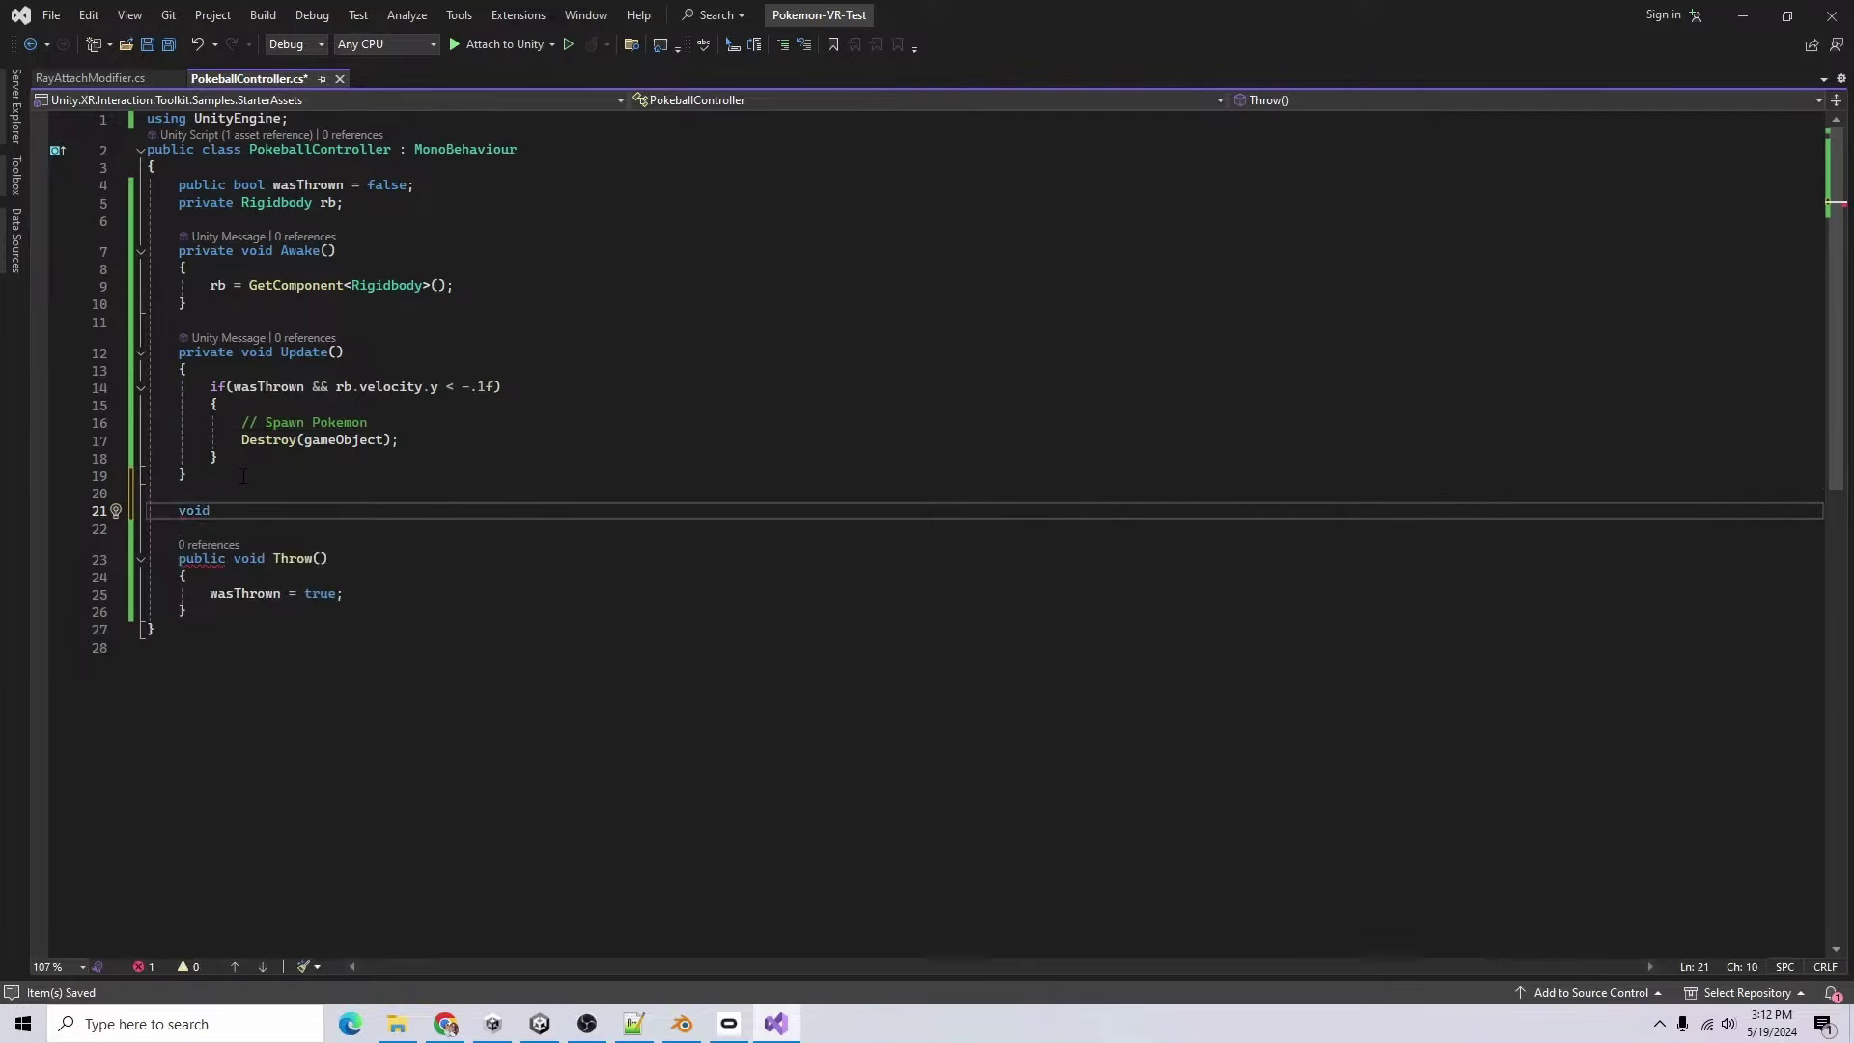
{"action": "type", "text": "SpawnP"}
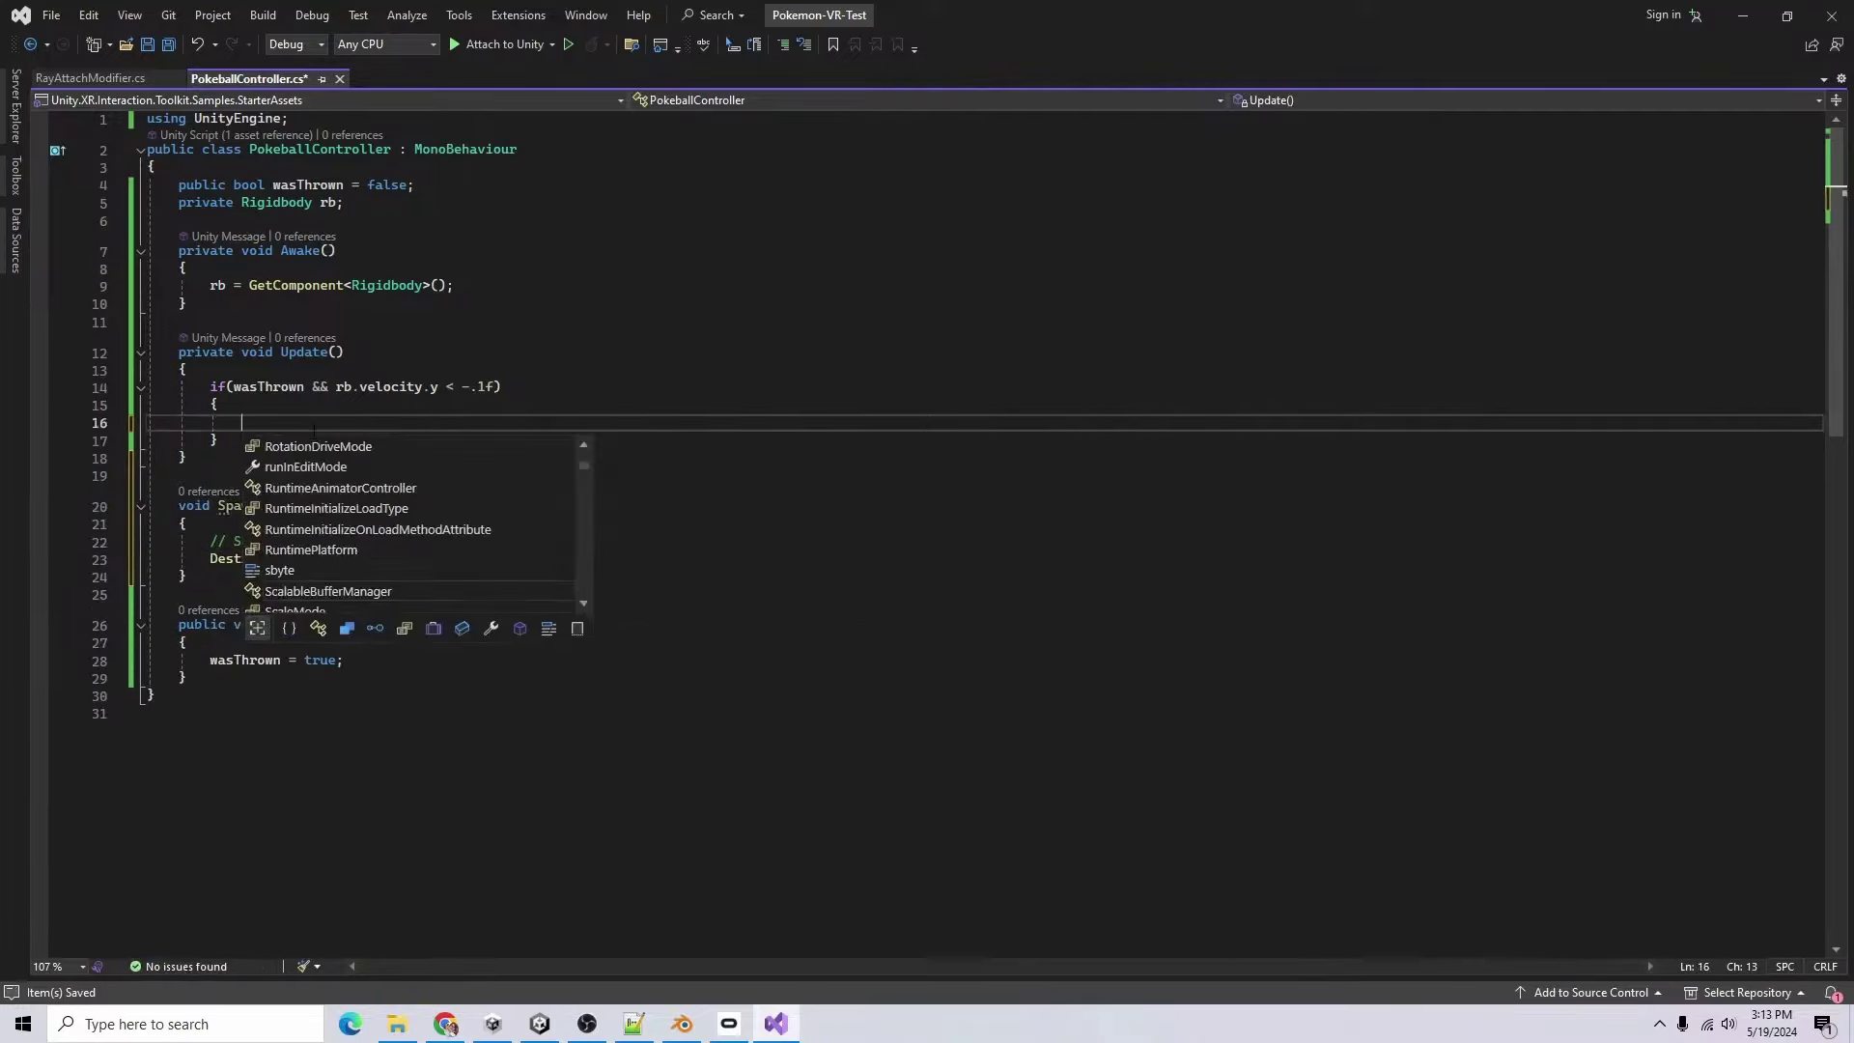
- Write Invoke(nameof(SpawnPokemon), .5f); inside the if block of Update and save the script
{"action": "type", "text": "n"}
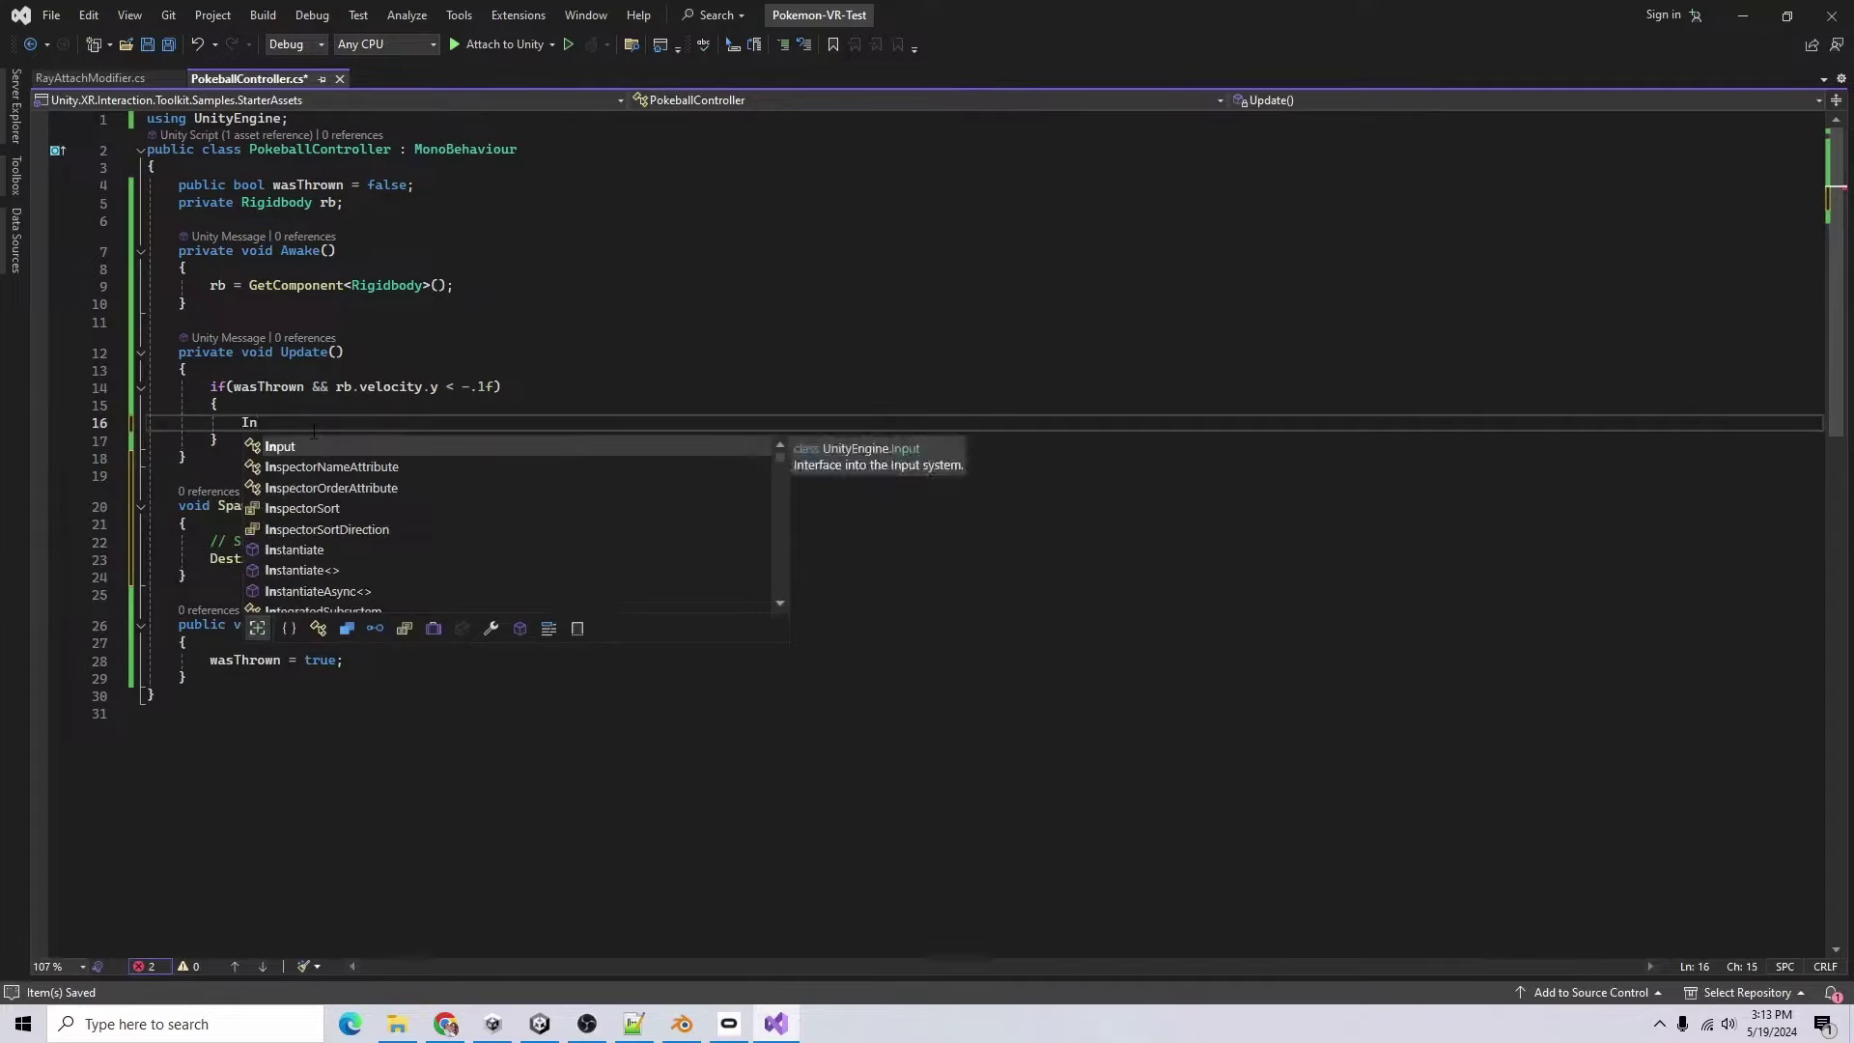
{"action": "type", "text": "voke(nameof(Spa"}
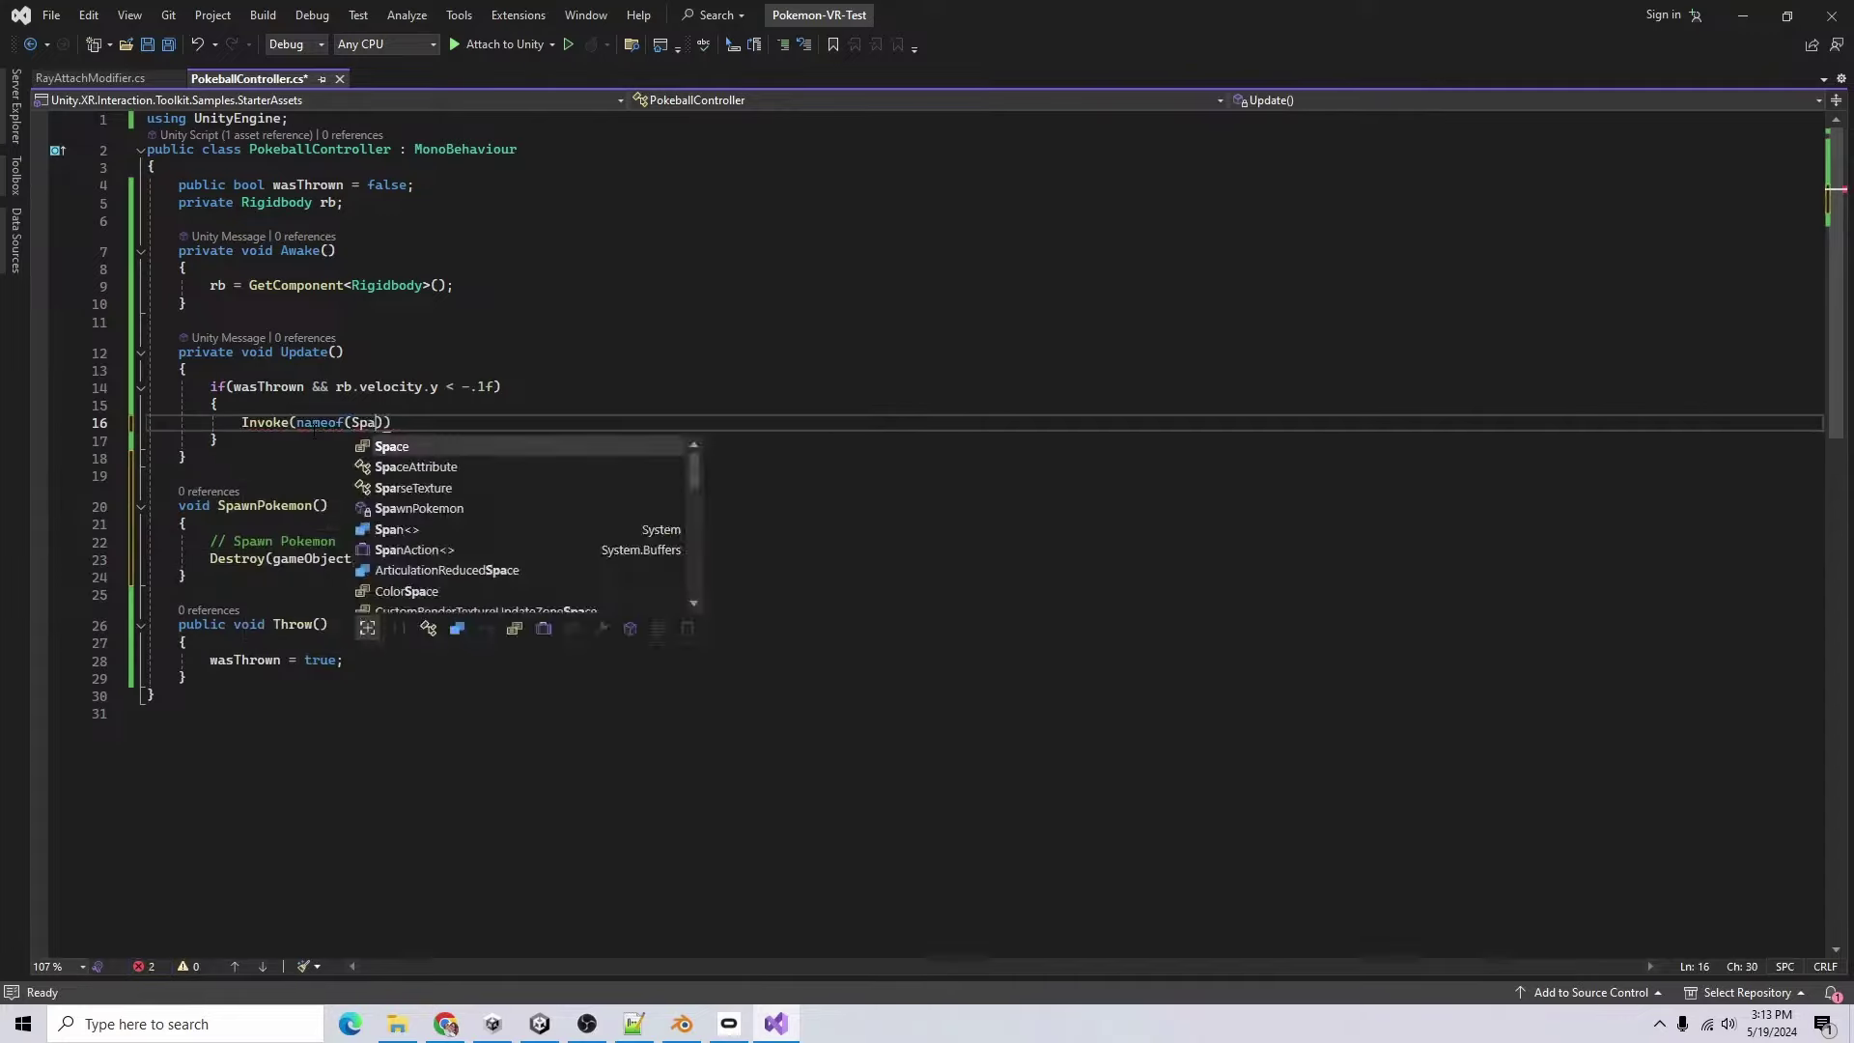
{"action": "type", "text": "wnPokemon),."}
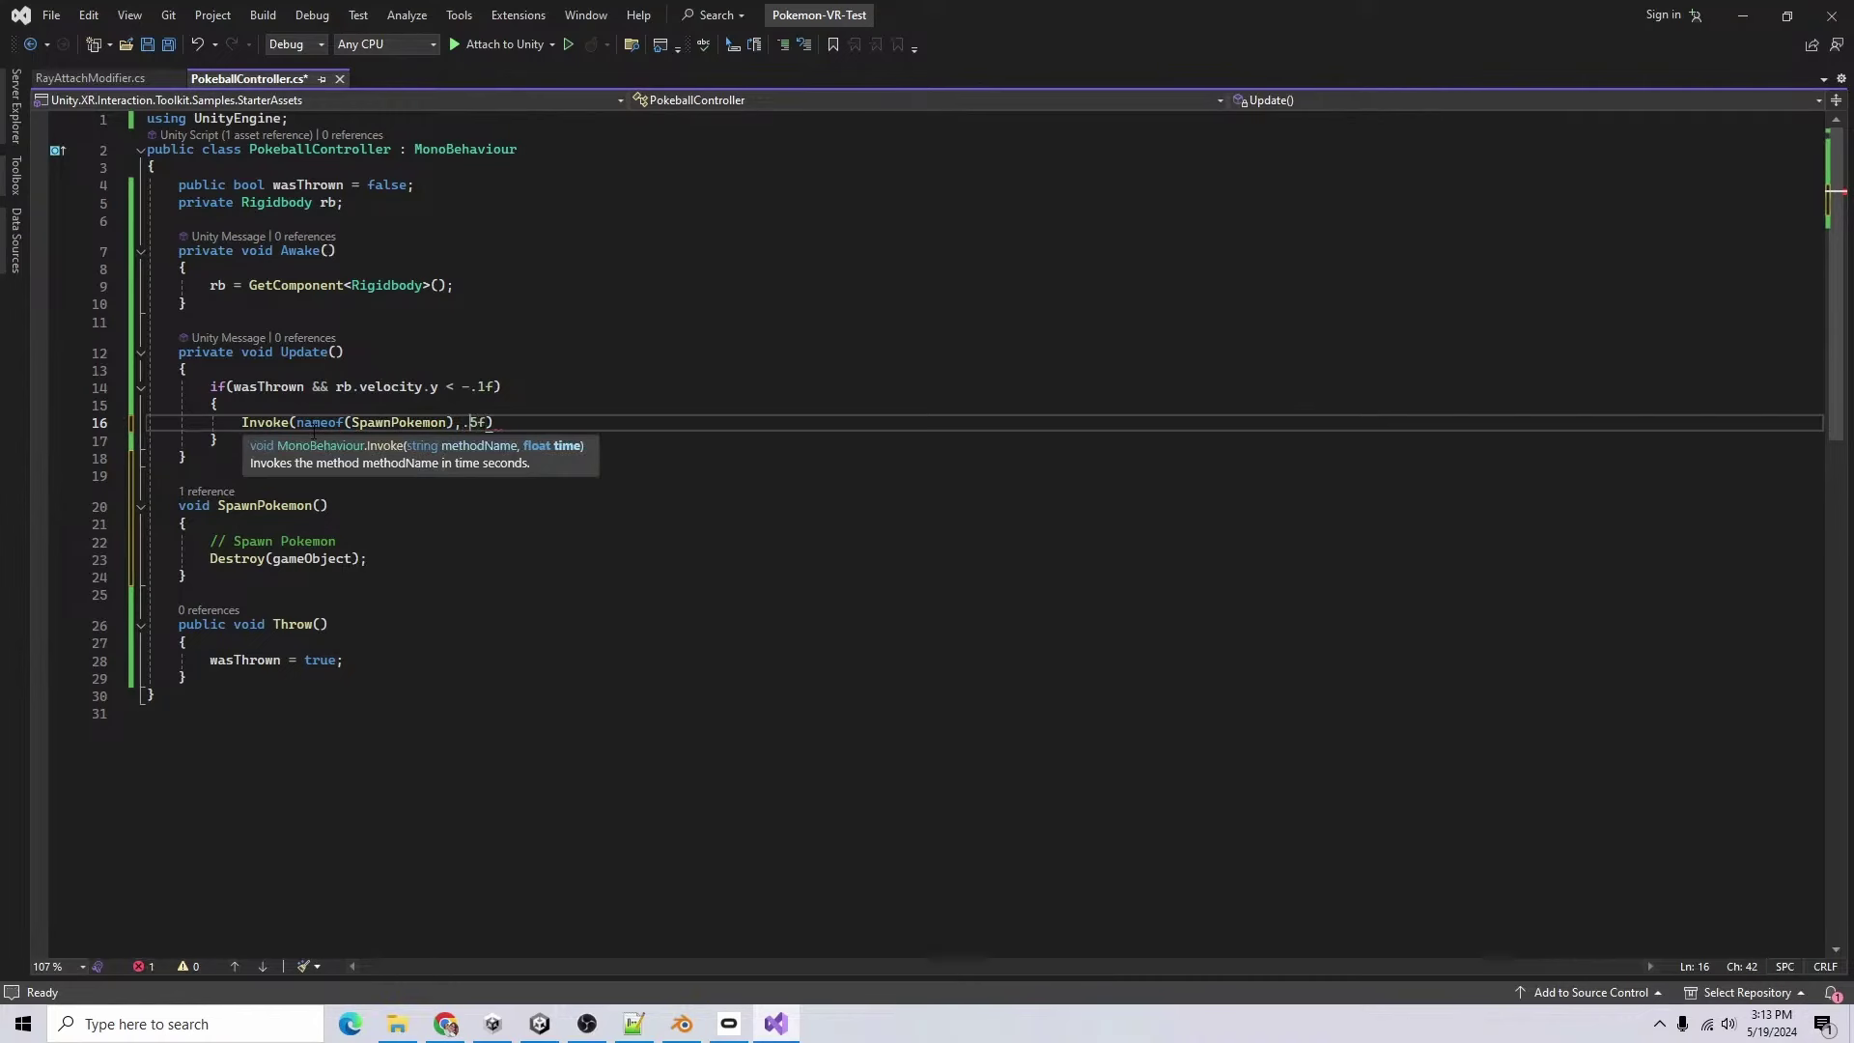
{"action": "type", "text": "5f;"}
{"action": "key", "text": "ctrl+s"}
- Switch to Unity and play the scene to test the delayed SpawnPokemon call
{"action": "key", "text": "alt+Tab"}
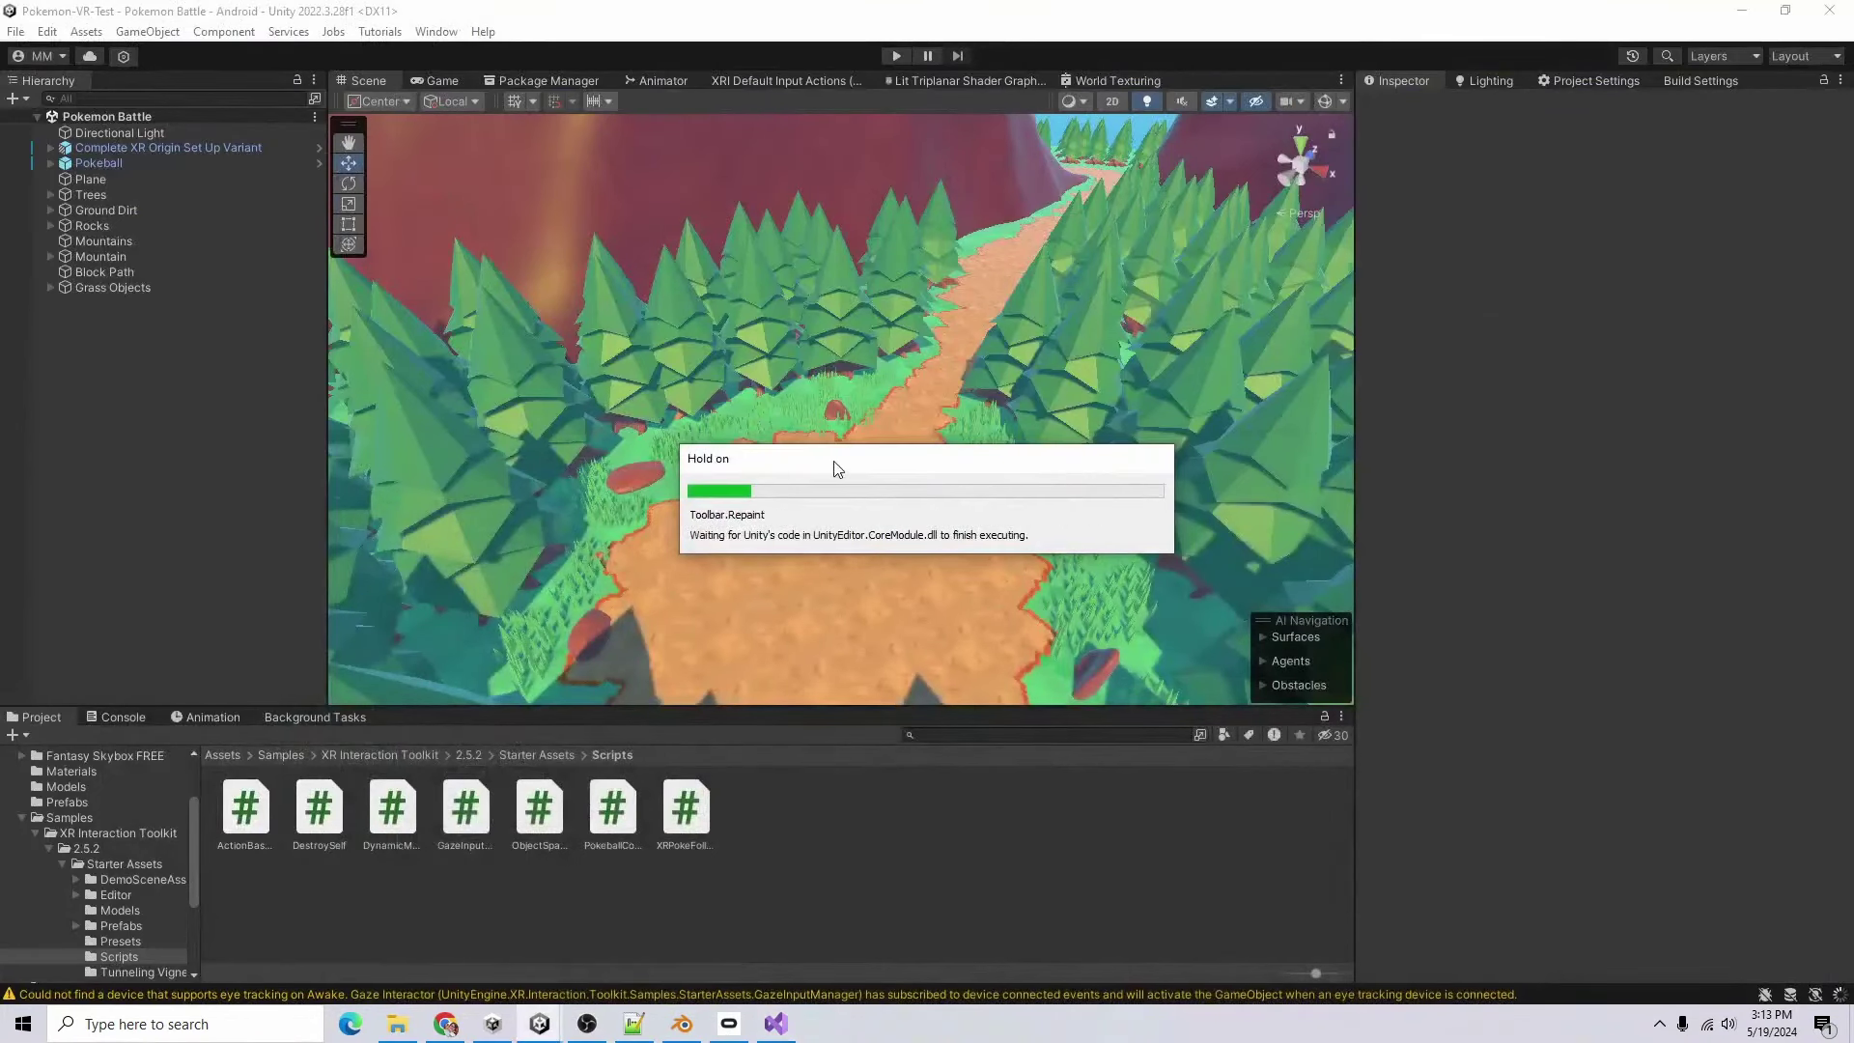
{"action": "left_click", "coordinate": [894, 55]}
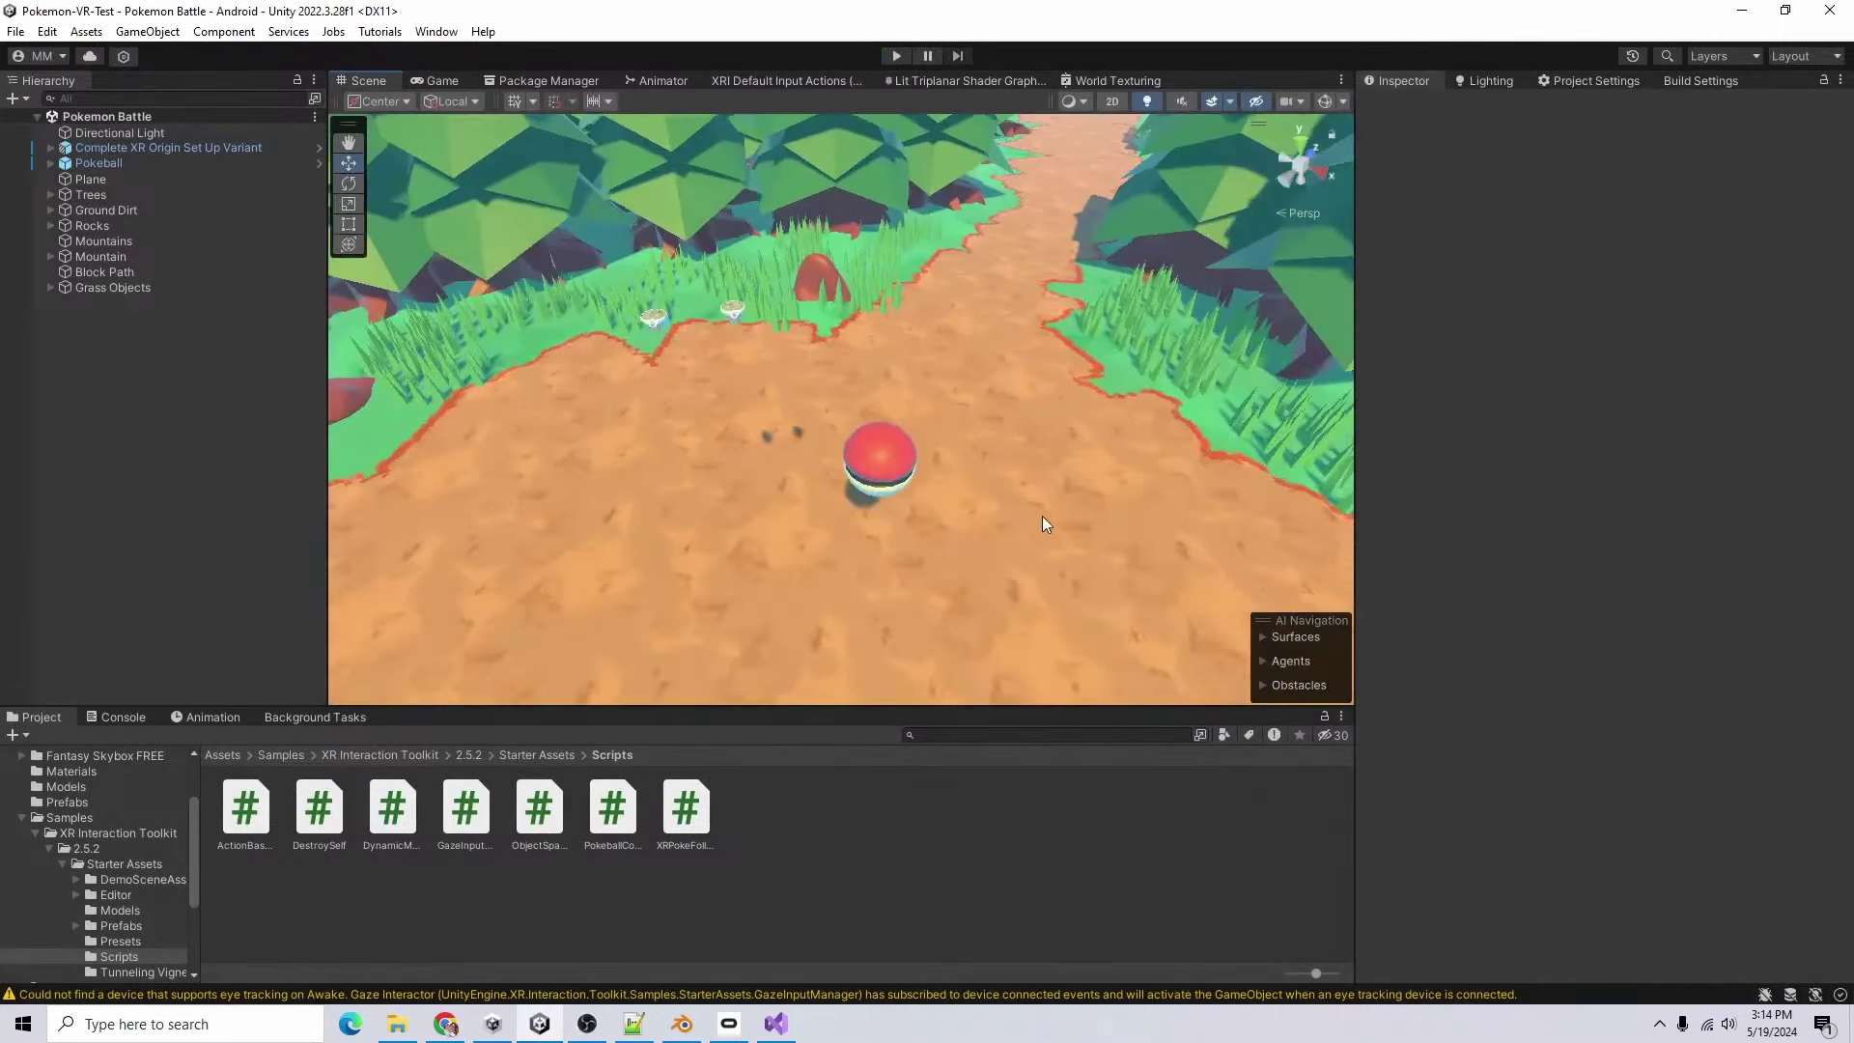
- Create a folder named Pokemon in the project's Assets folder and open it
{"action": "left_click_drag", "start_coordinate": [1041, 515], "coordinate": [641, 526], "text": "alt"}
{"action": "middle_click_drag", "start_coordinate": [641, 526], "coordinate": [1132, 450]}
{"action": "scroll", "coordinate": [1131, 450], "scroll_direction": "up", "scroll_amount": 3}
{"action": "right_click", "coordinate": [464, 905]}
{"action": "mouse_move", "coordinate": [608, 342]}
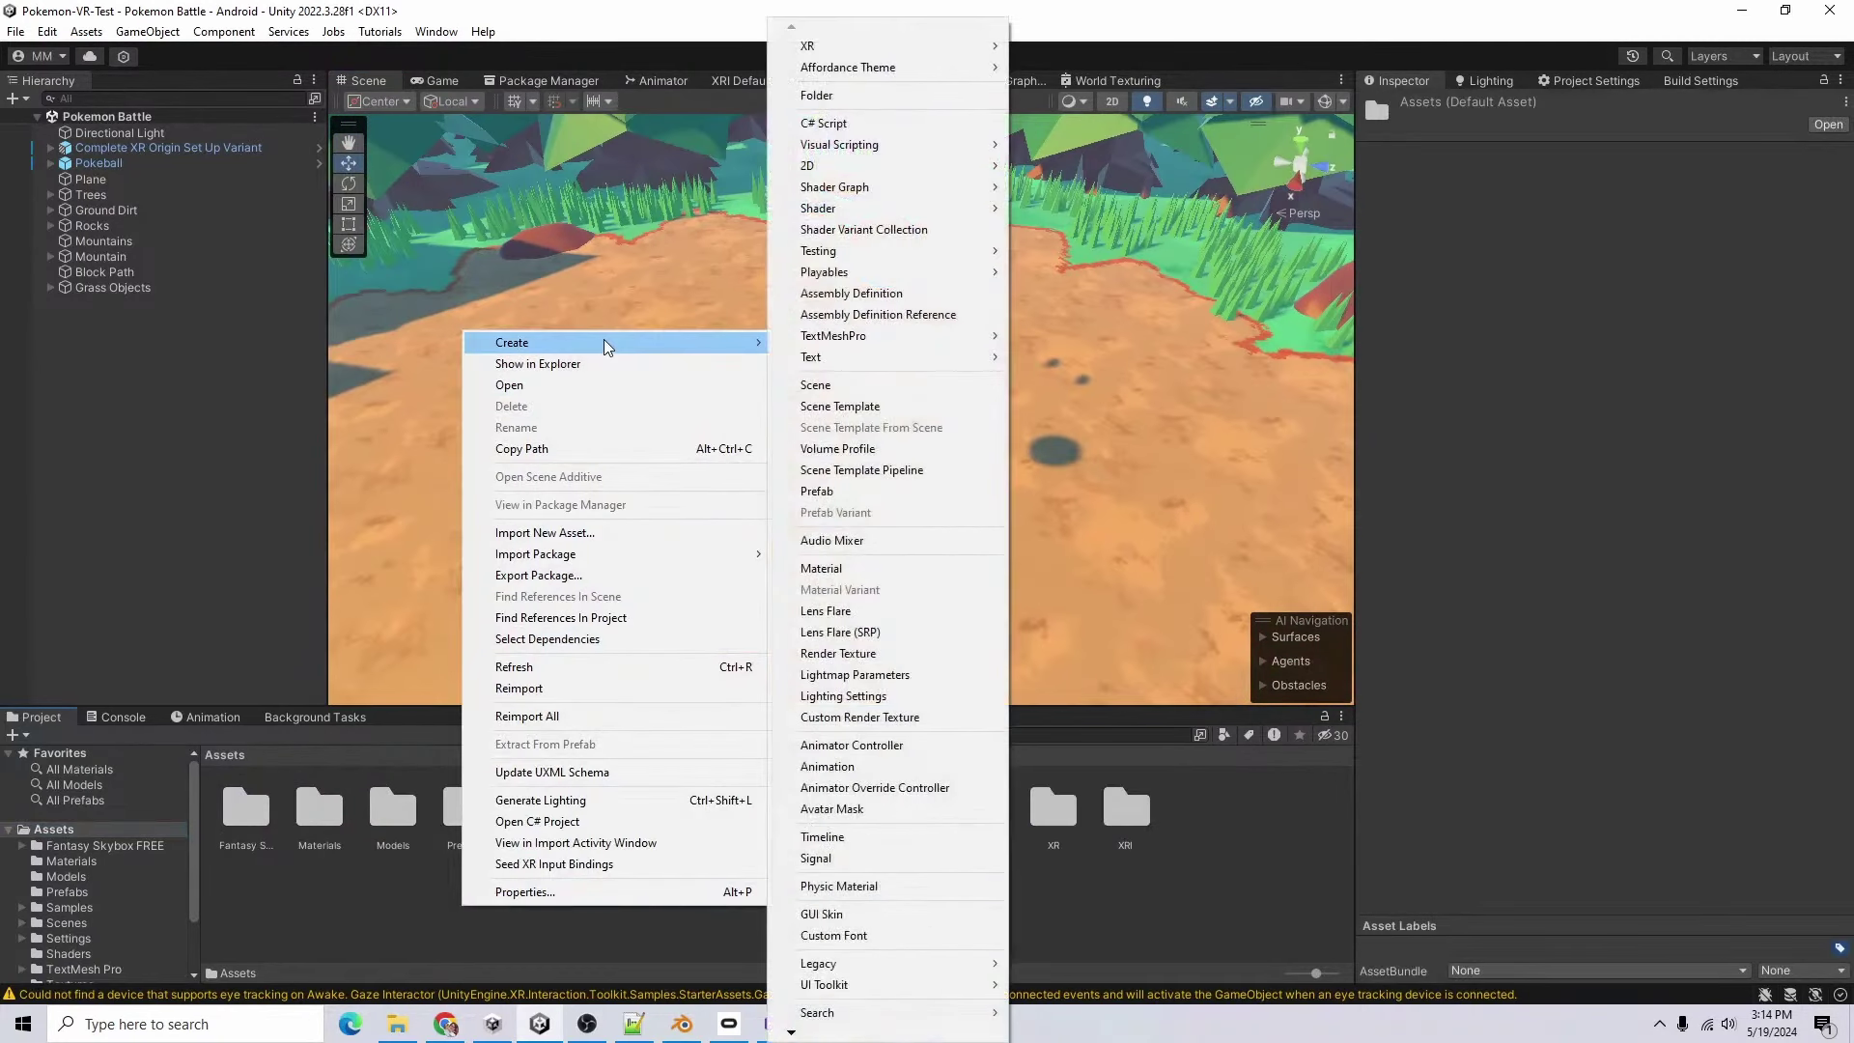
{"action": "left_click", "coordinate": [836, 97]}
{"action": "type", "text": "Pokemon"}
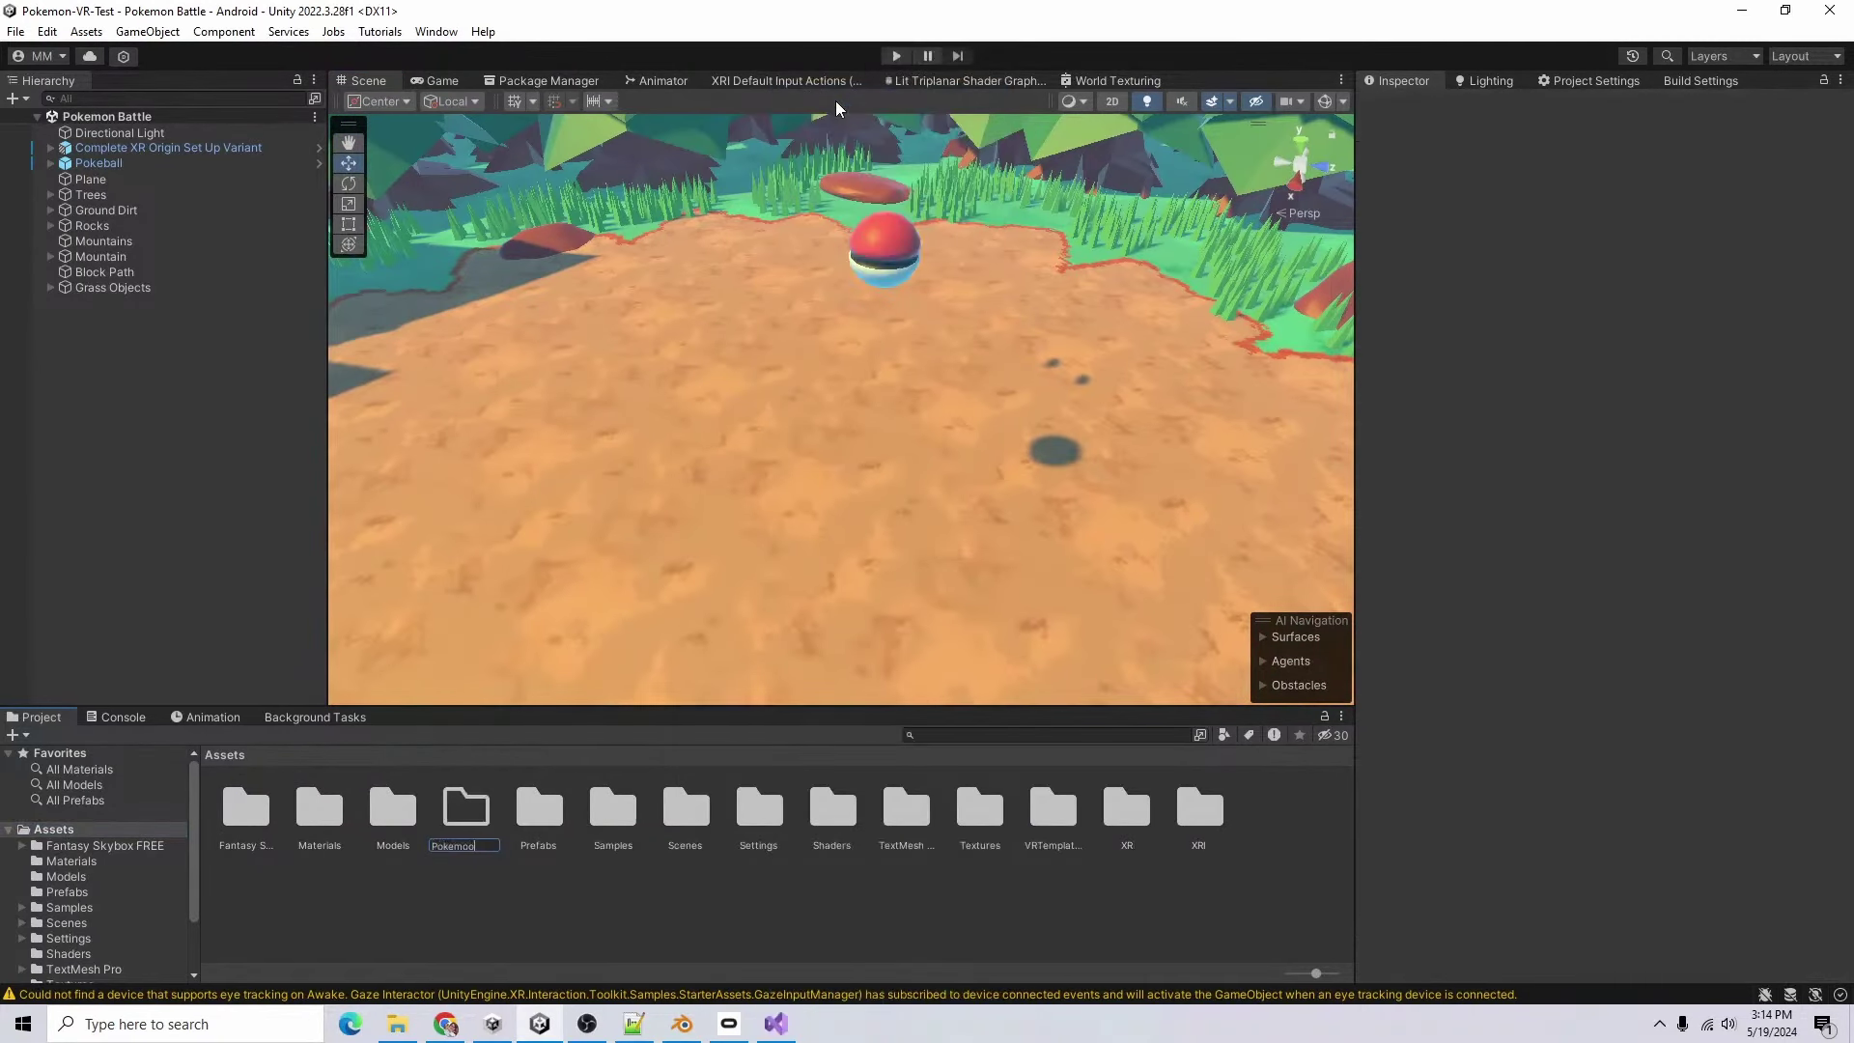
{"action": "key", "text": "Return"}
{"action": "key", "text": "Return"}
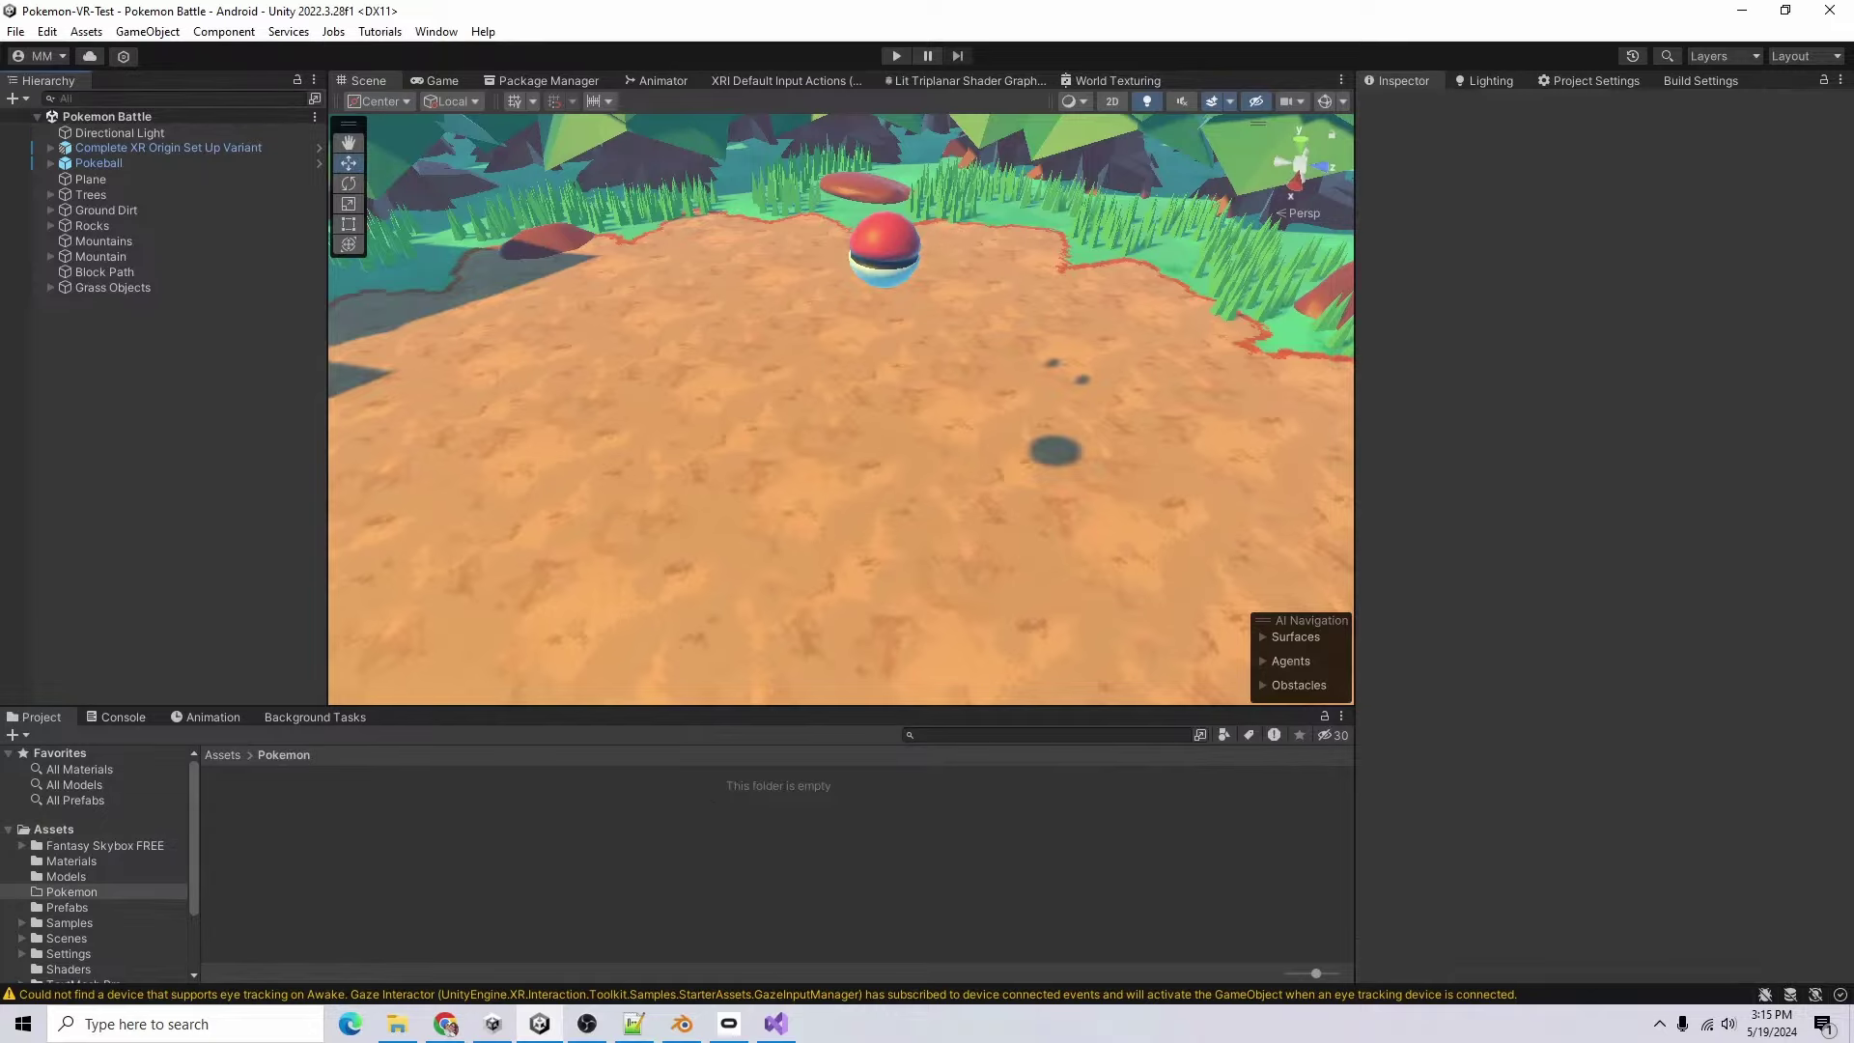
- Launch GIMP and dismiss its About window
{"action": "left_click", "coordinate": [446, 1023]}
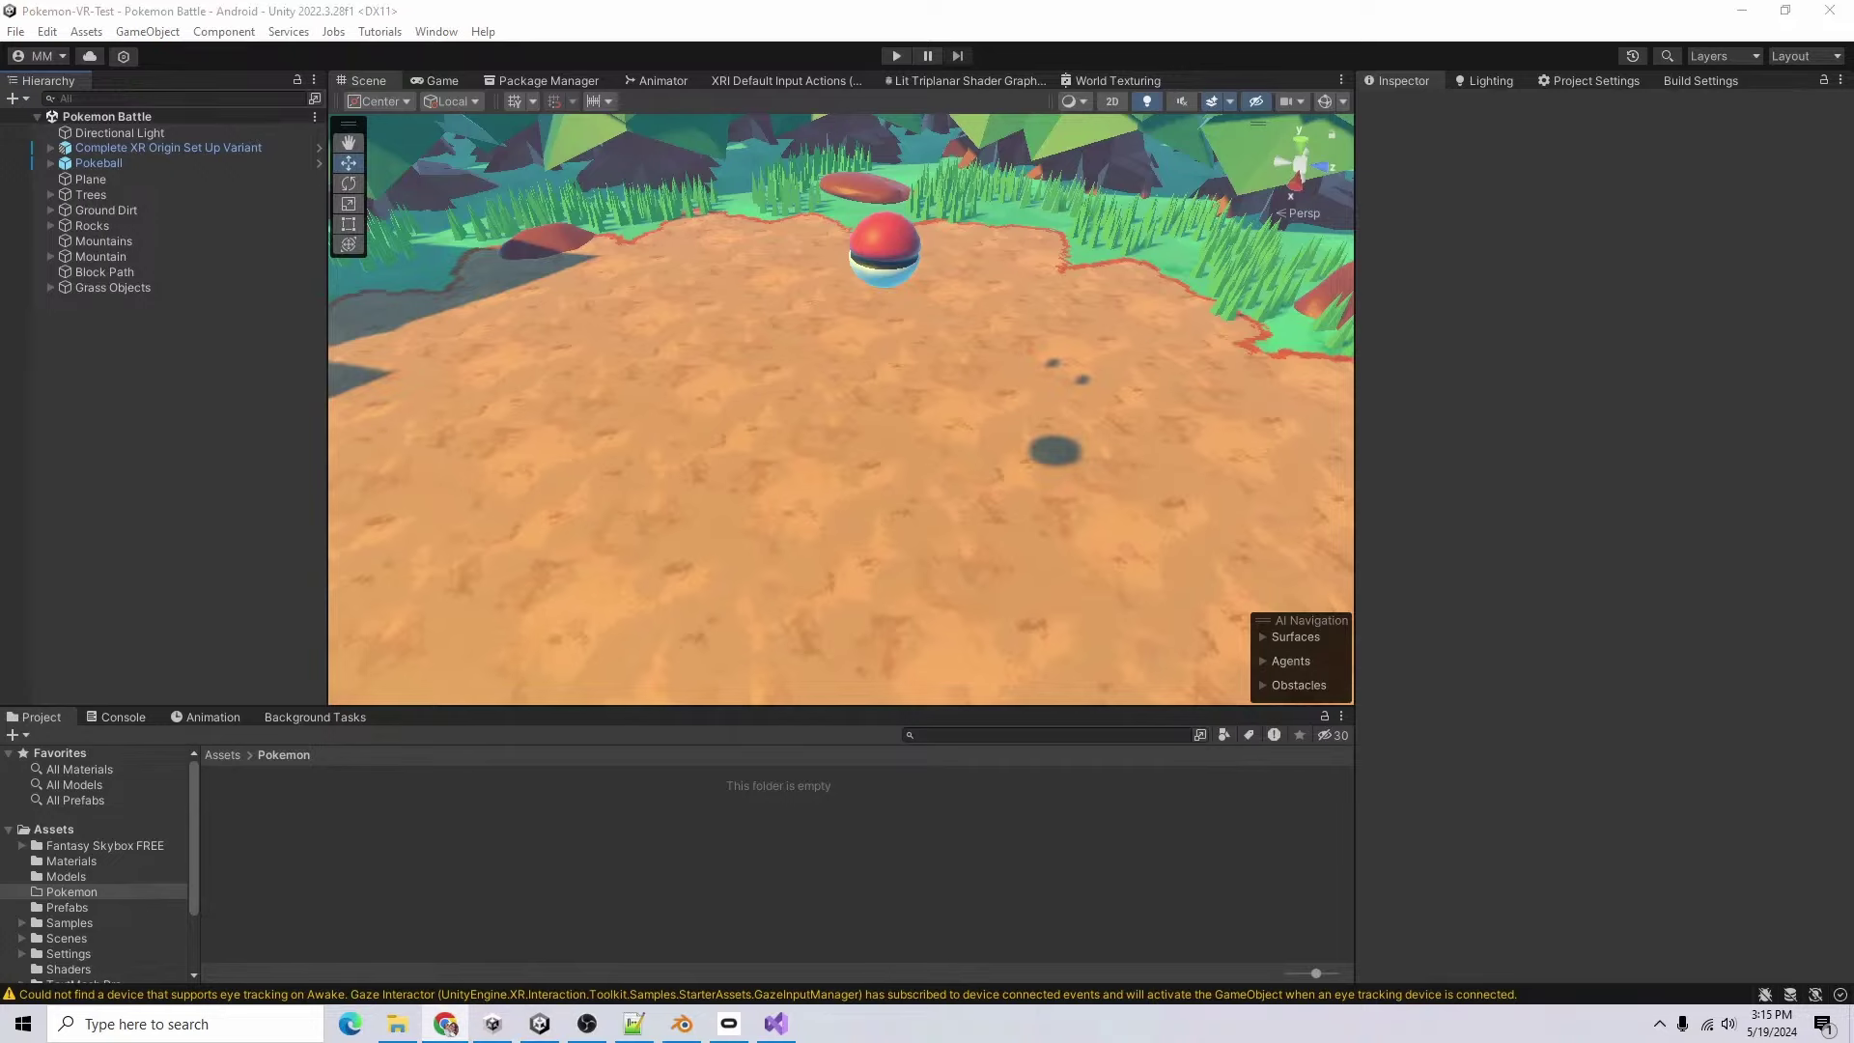
{"action": "left_click", "coordinate": [973, 410]}
{"action": "left_click", "coordinate": [194, 1025]}
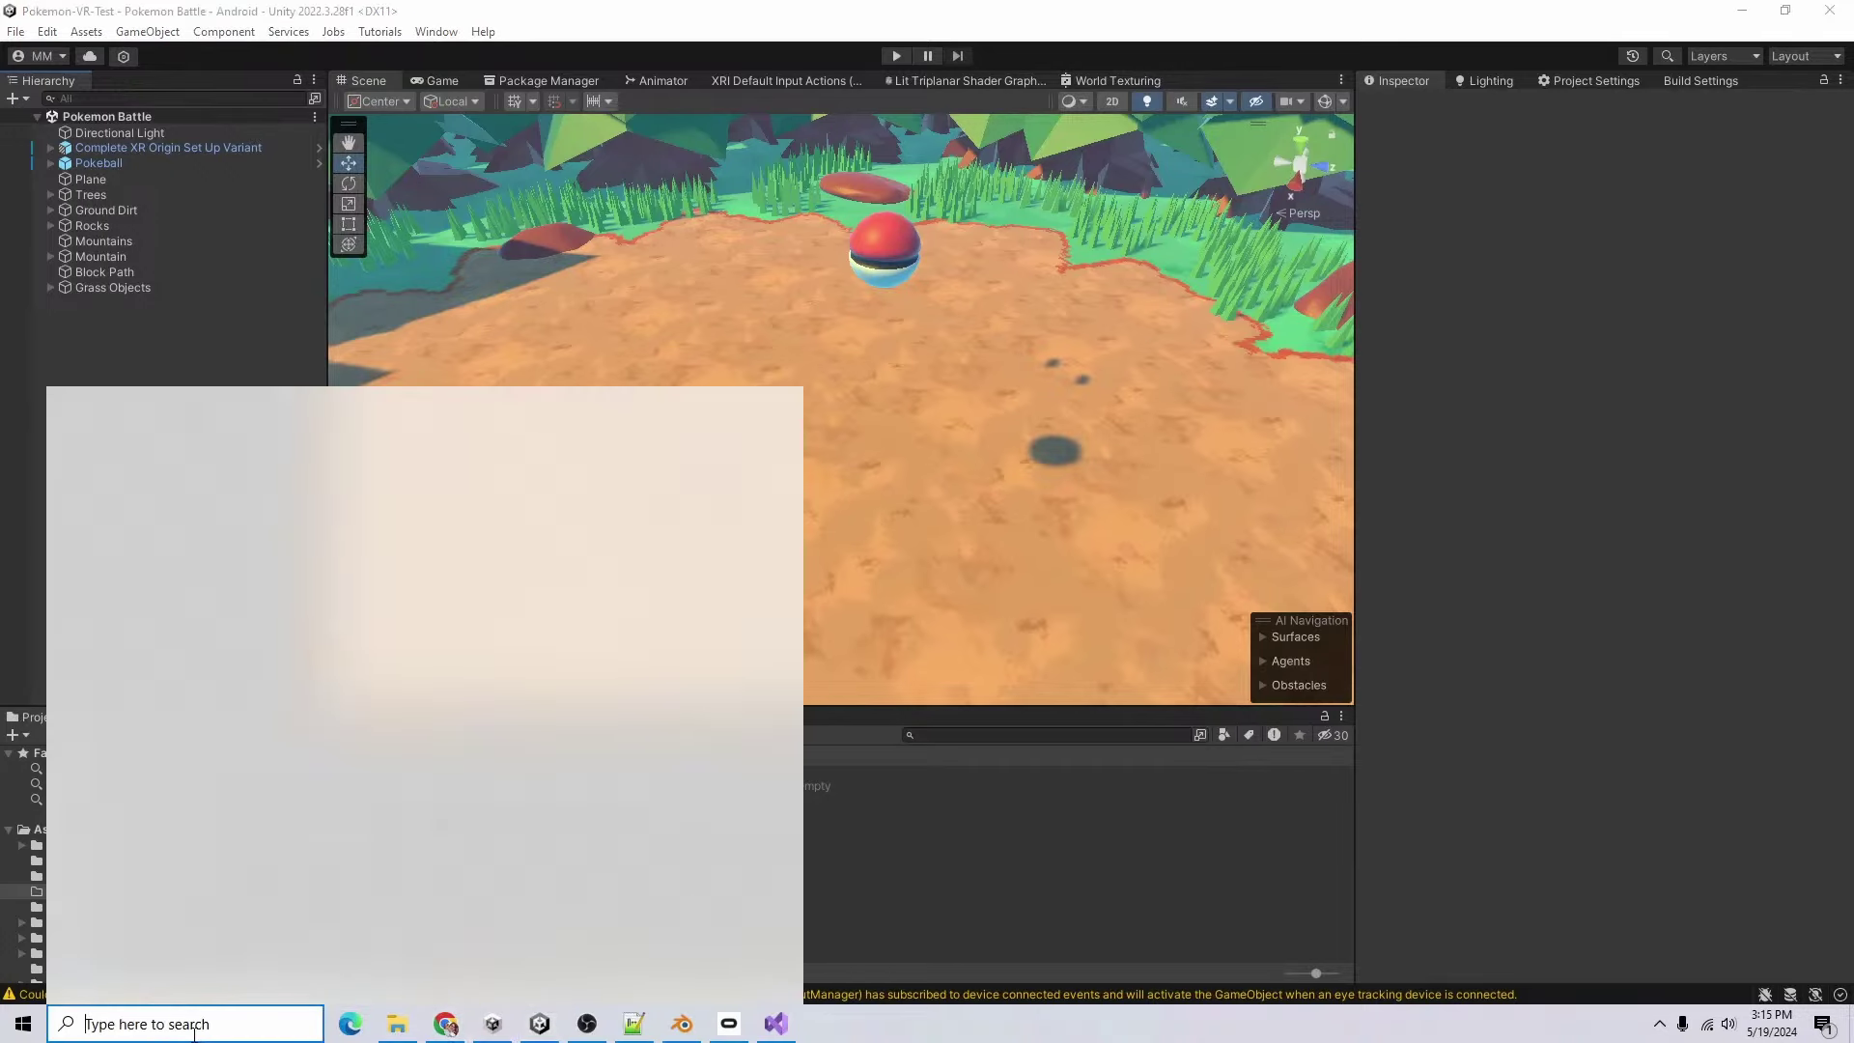
{"action": "type", "text": "gimp"}
{"action": "key", "text": "Return"}
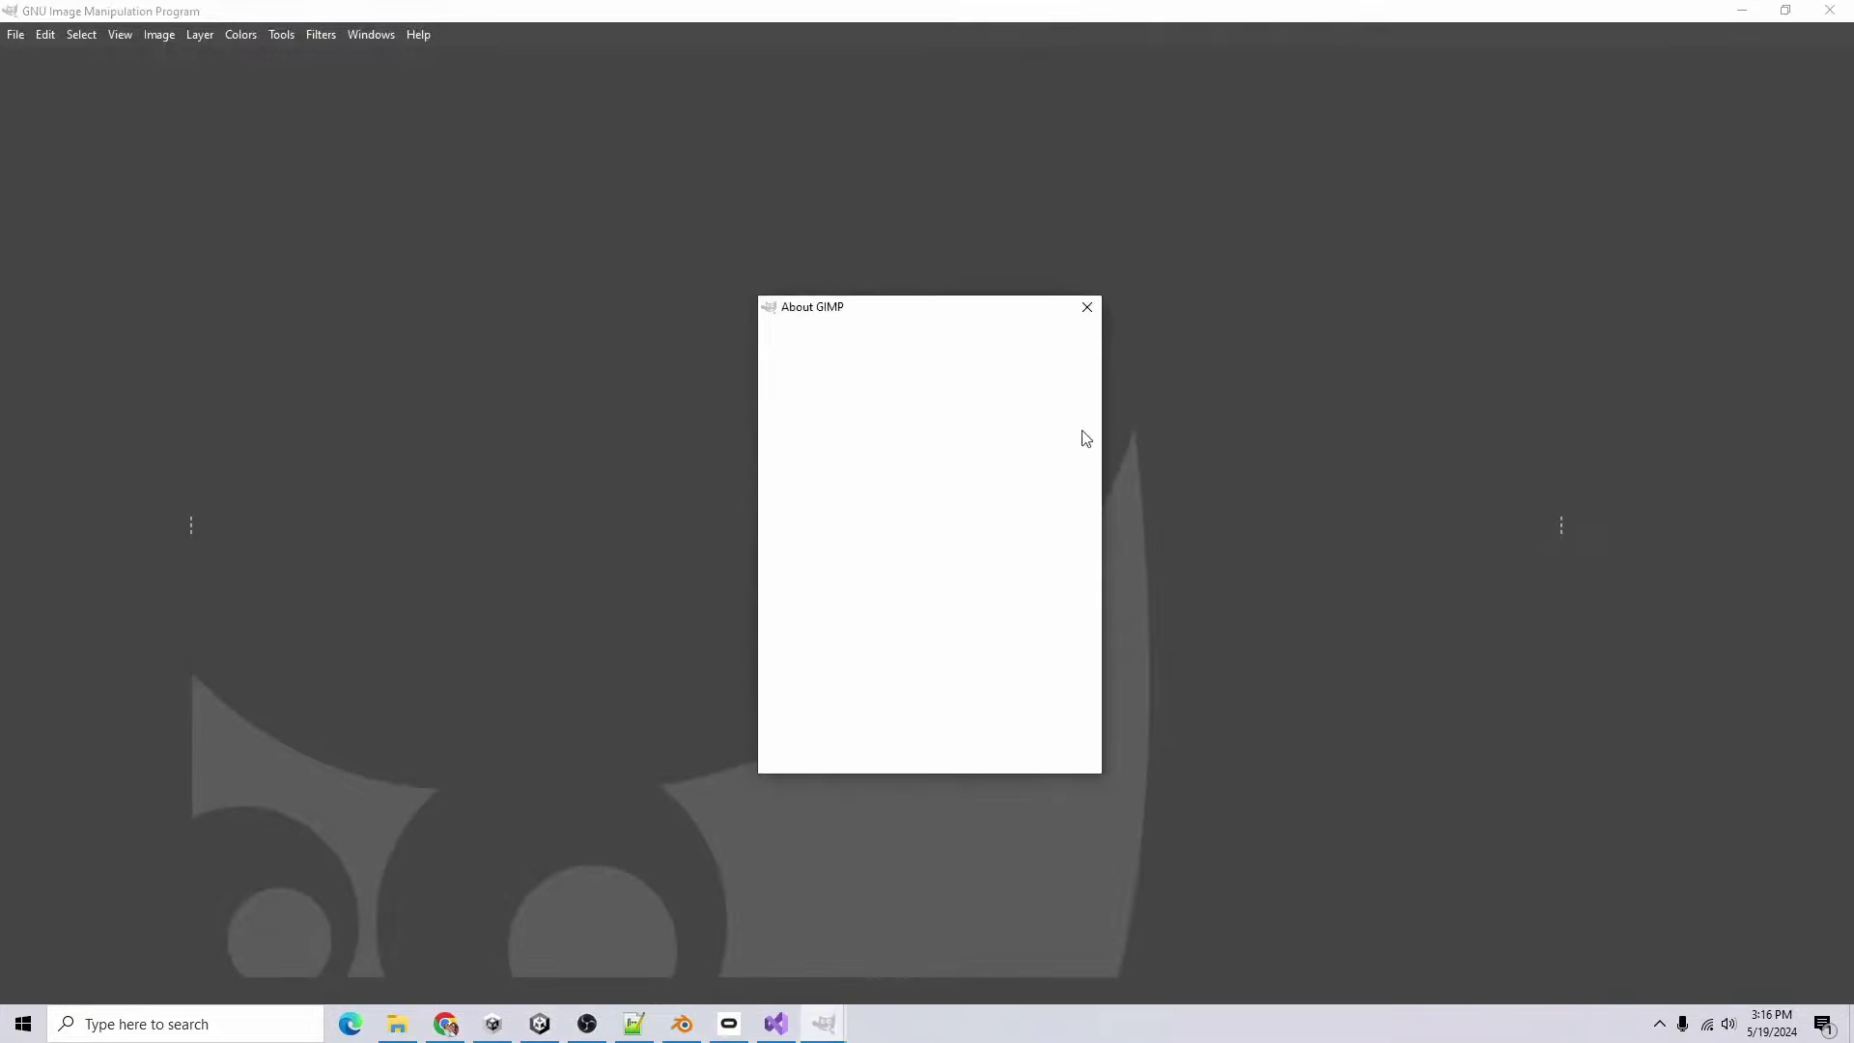
{"action": "left_click", "coordinate": [1043, 743]}
- Create a new image 512 px wide and 512 px high
{"action": "left_click", "coordinate": [15, 34]}
{"action": "left_click", "coordinate": [46, 56]}
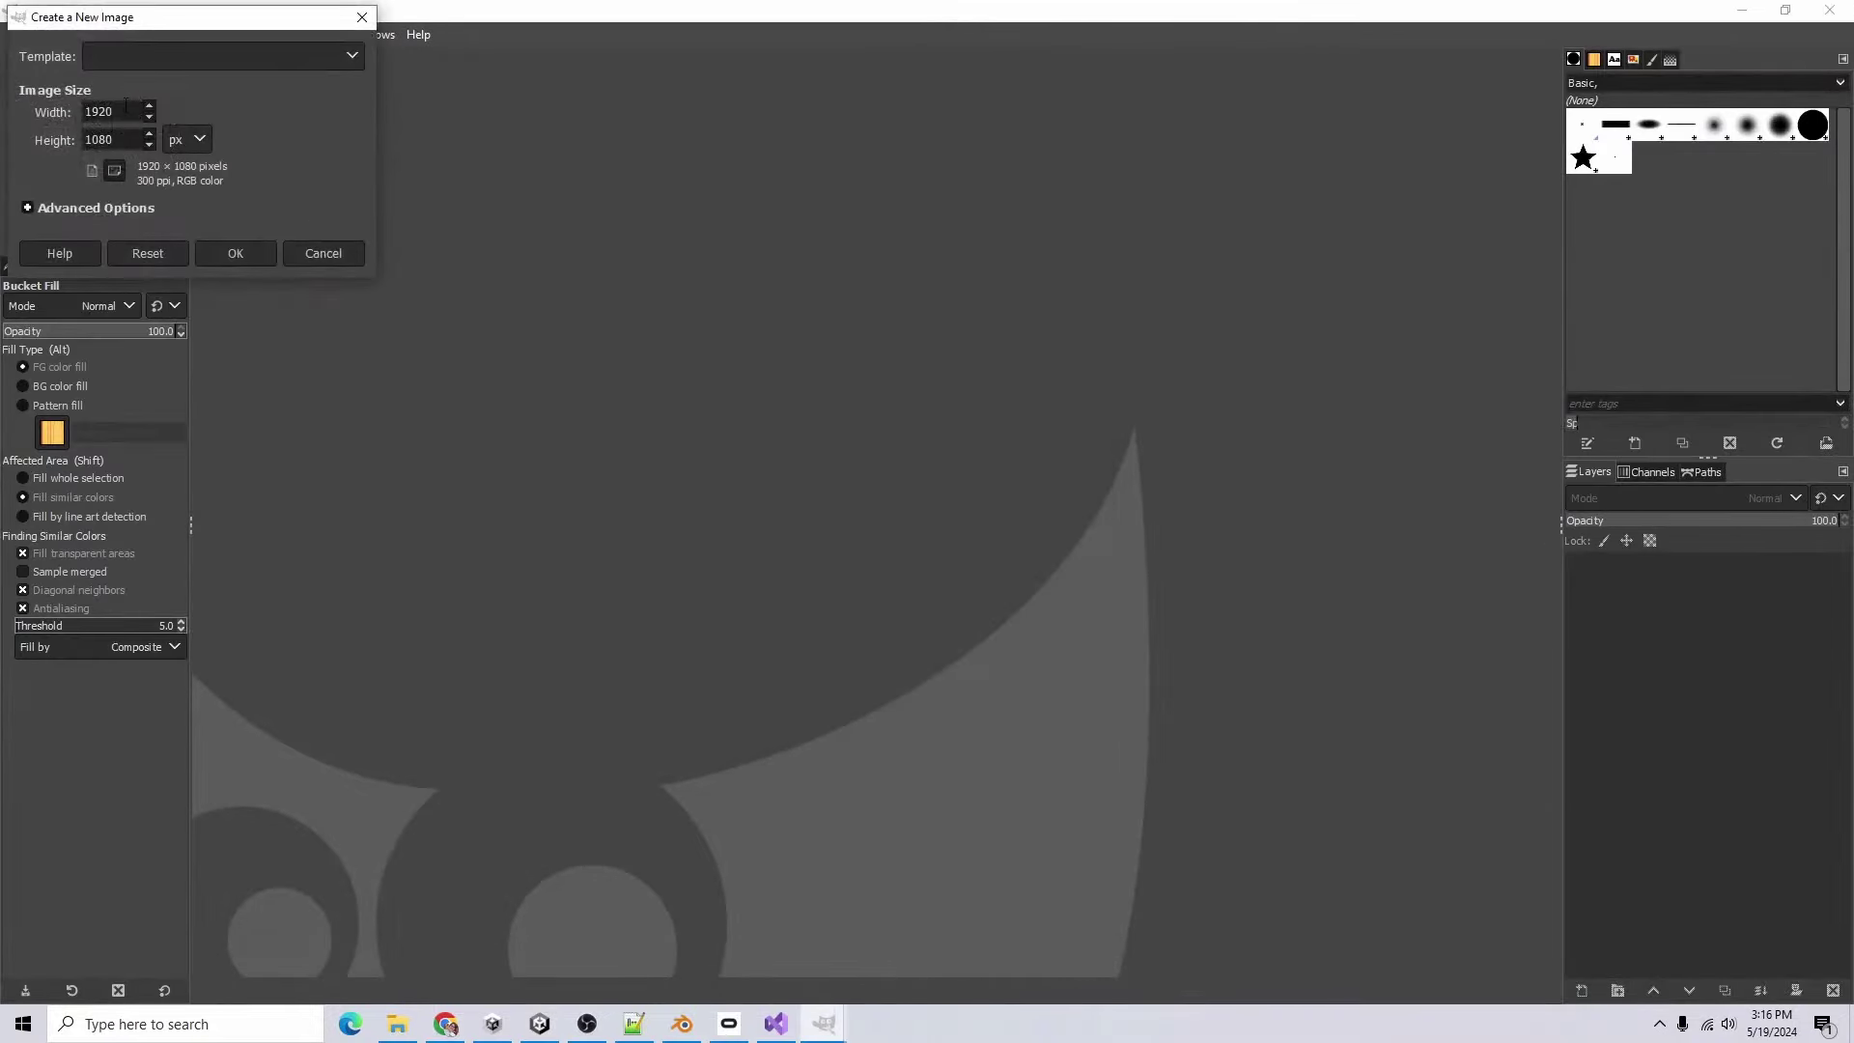
{"action": "type", "text": "512"}
{"action": "key", "text": "Tab"}
{"action": "type", "text": "512"}
{"action": "key", "text": "Return"}
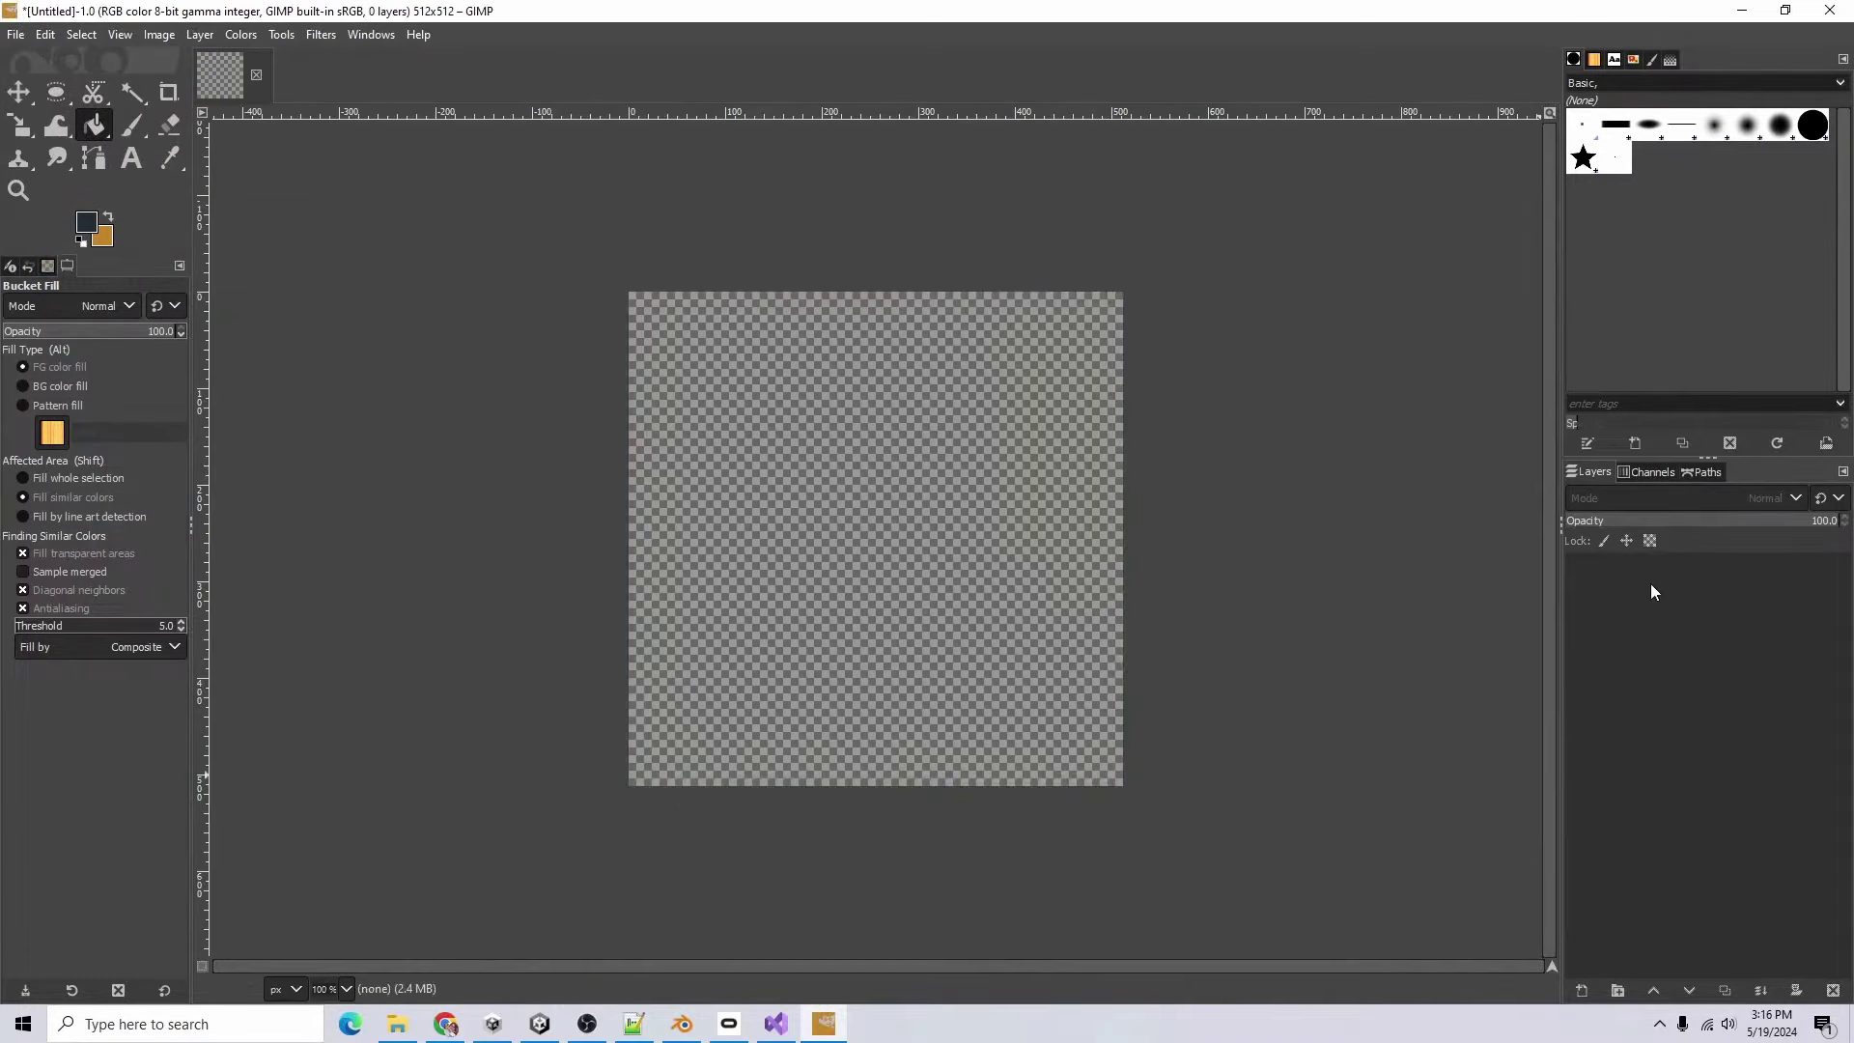
- Add a new layer named Front to the empty image
{"action": "left_click", "coordinate": [1581, 991]}
{"action": "type", "text": "Front"}
{"action": "key", "text": "Return"}
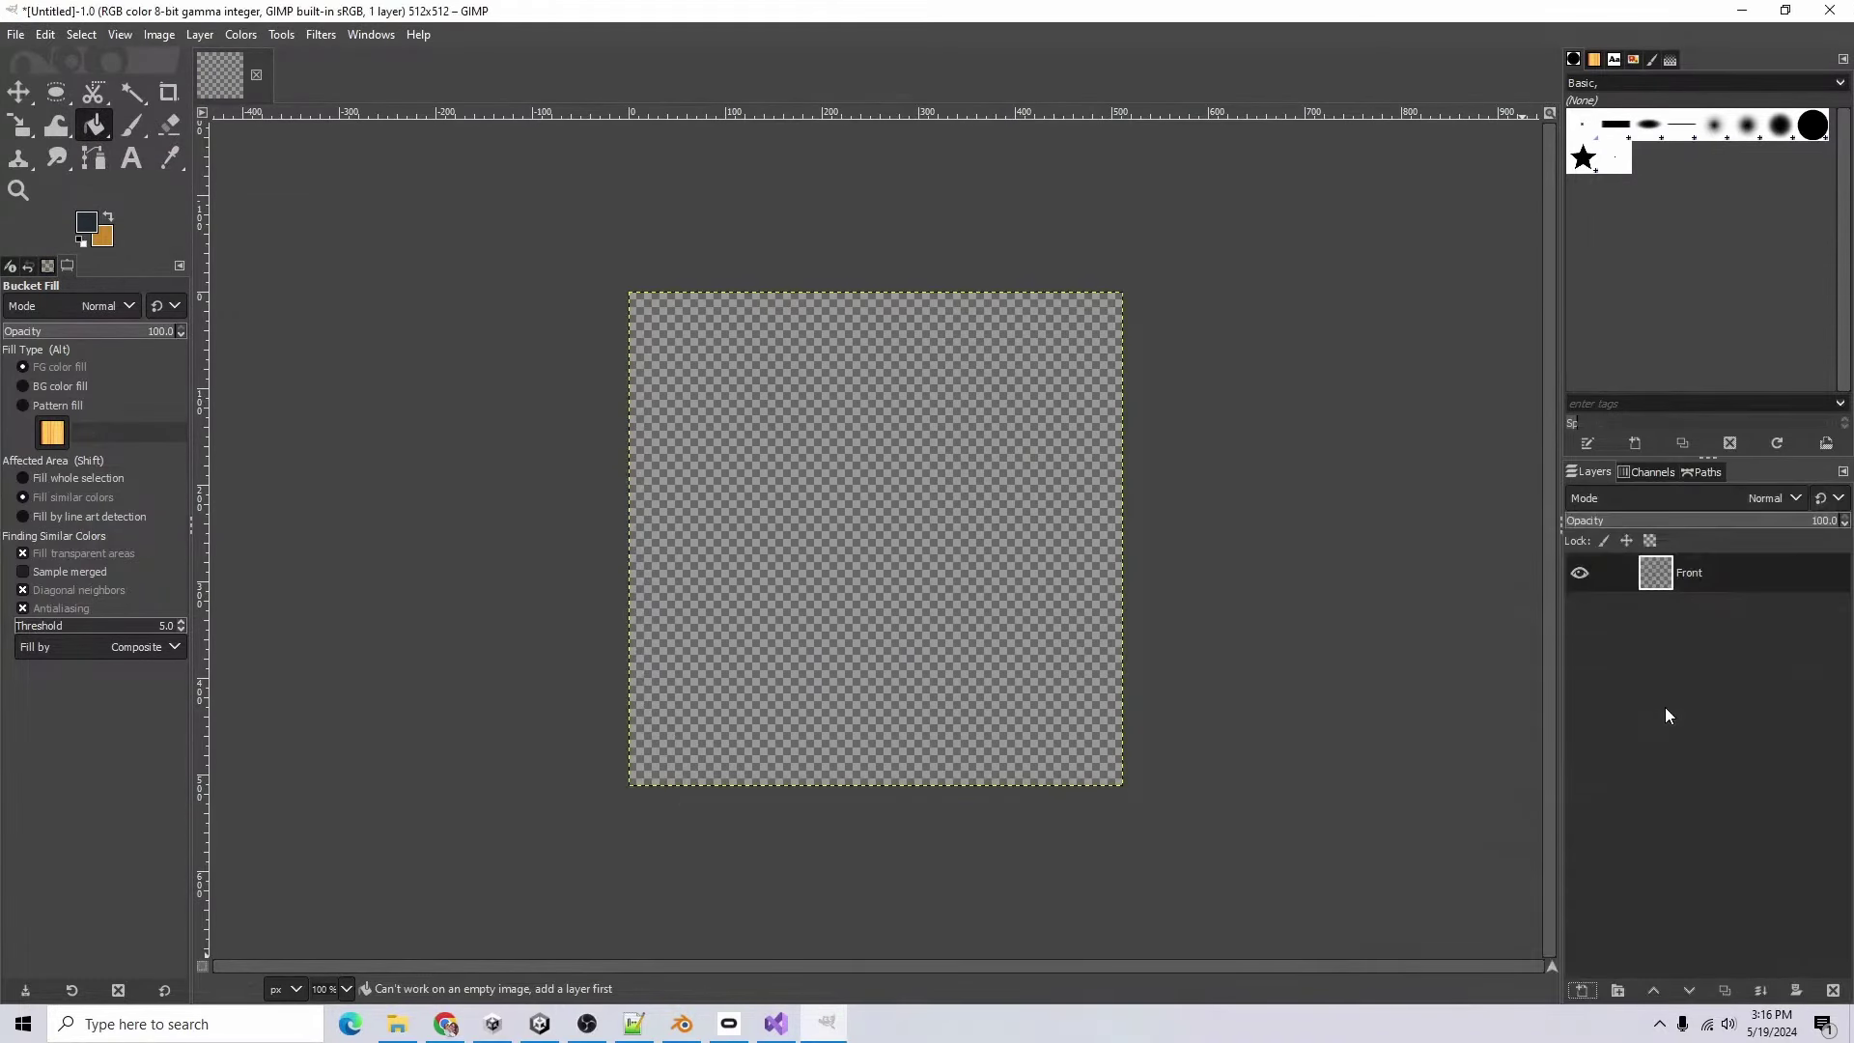
- Set the foreground color to yellow and make two tall yellow ellipses side by side as ears on the Front layer
{"action": "left_click", "coordinate": [85, 228]}
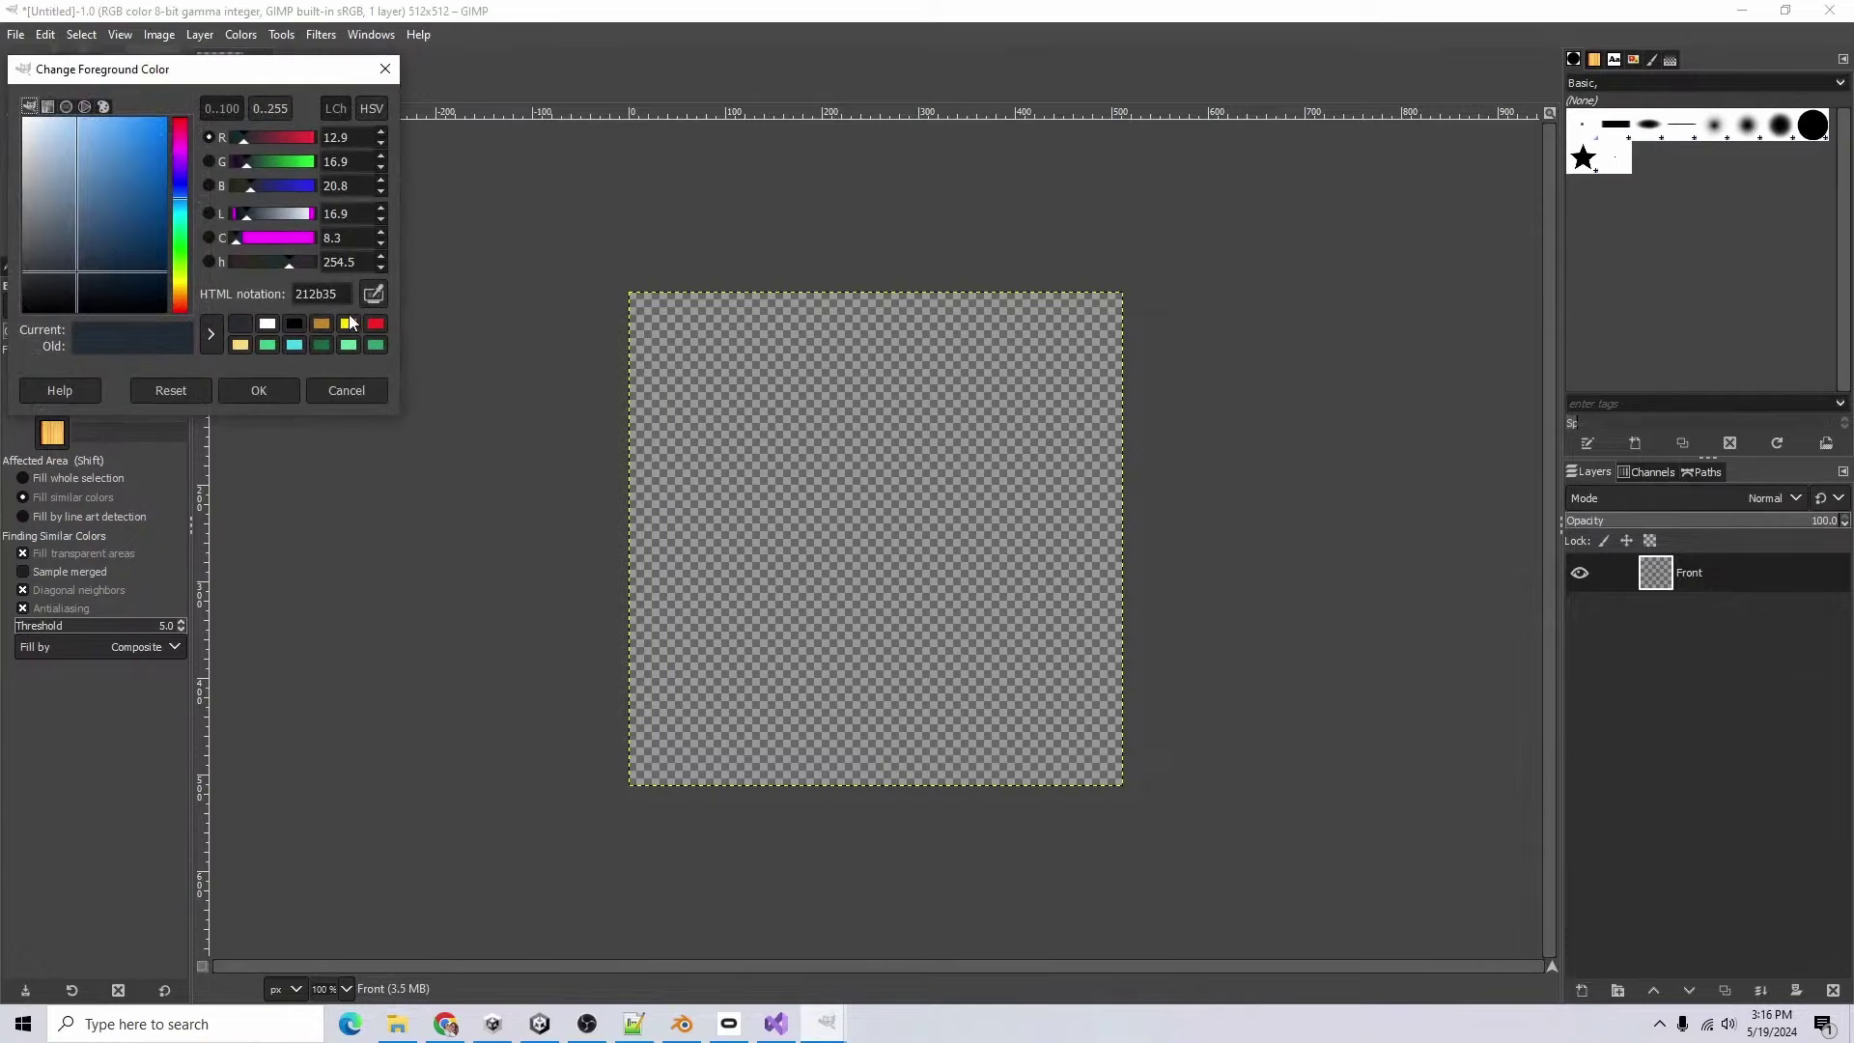
{"action": "left_click", "coordinate": [349, 324]}
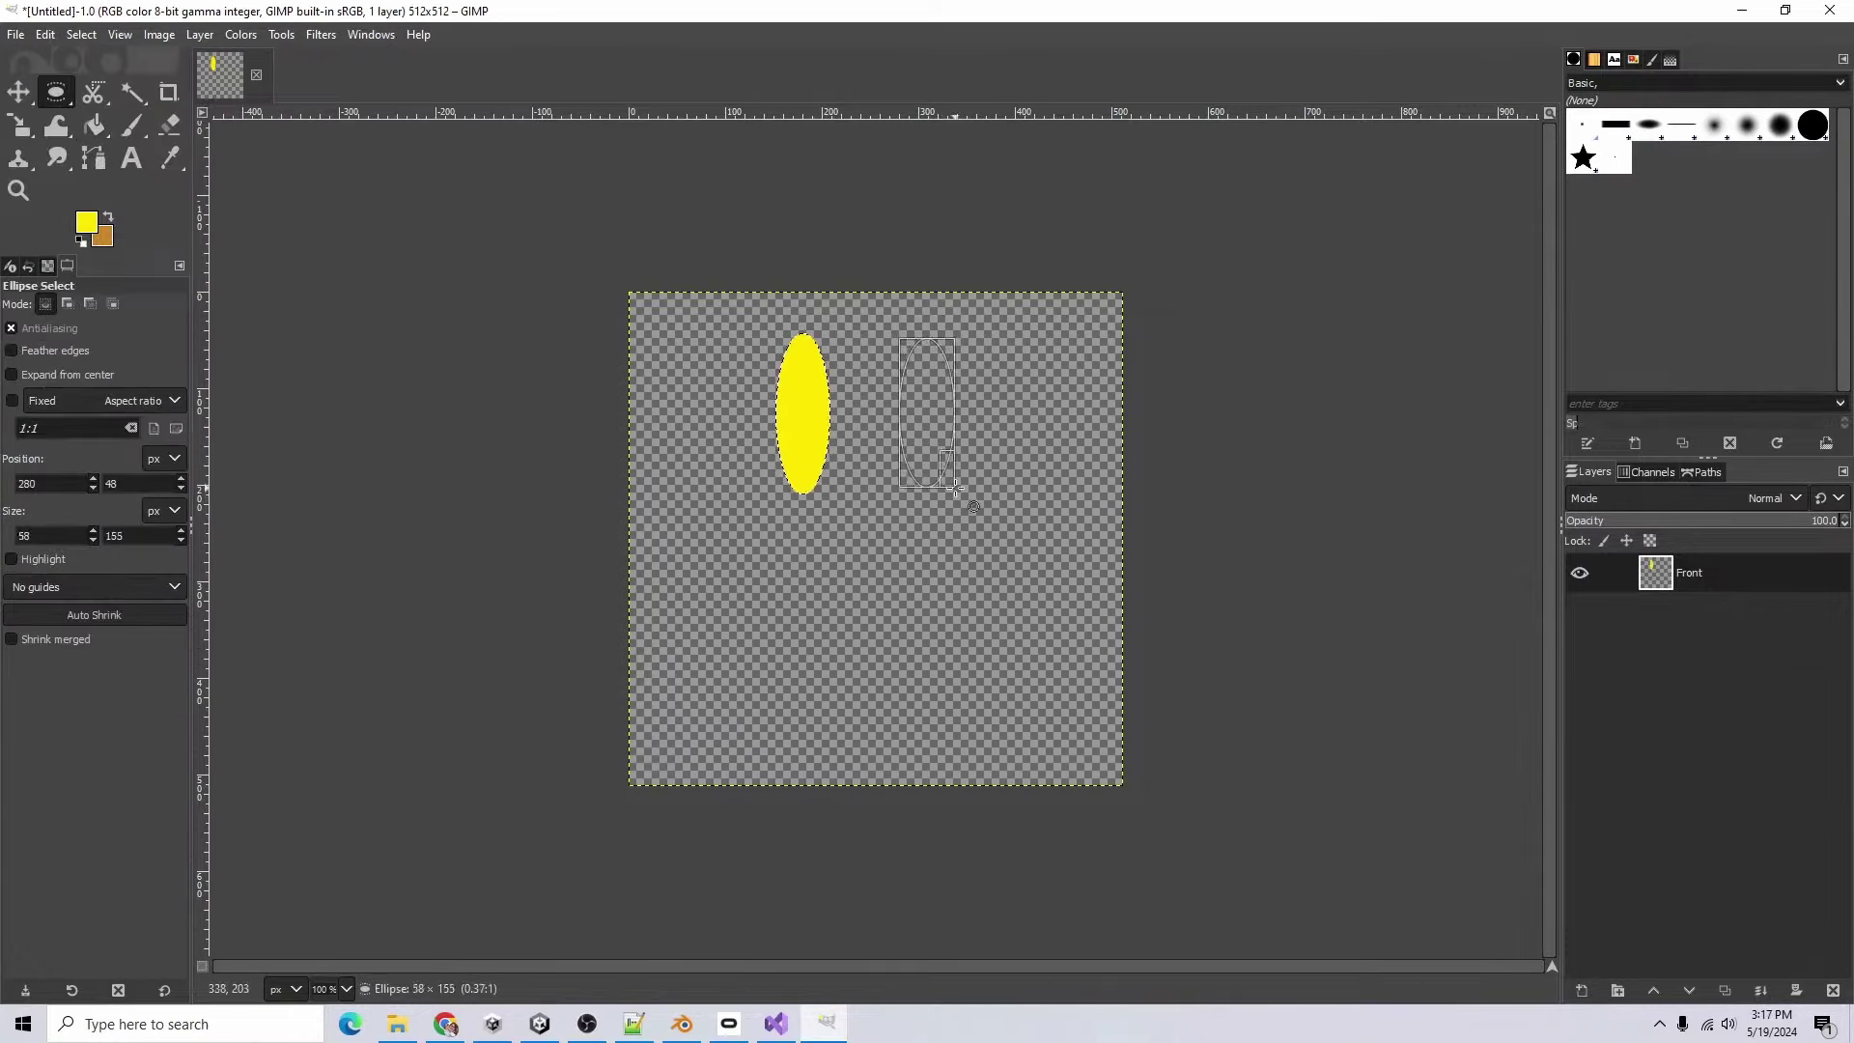
{"action": "key", "text": "ctrl+v"}
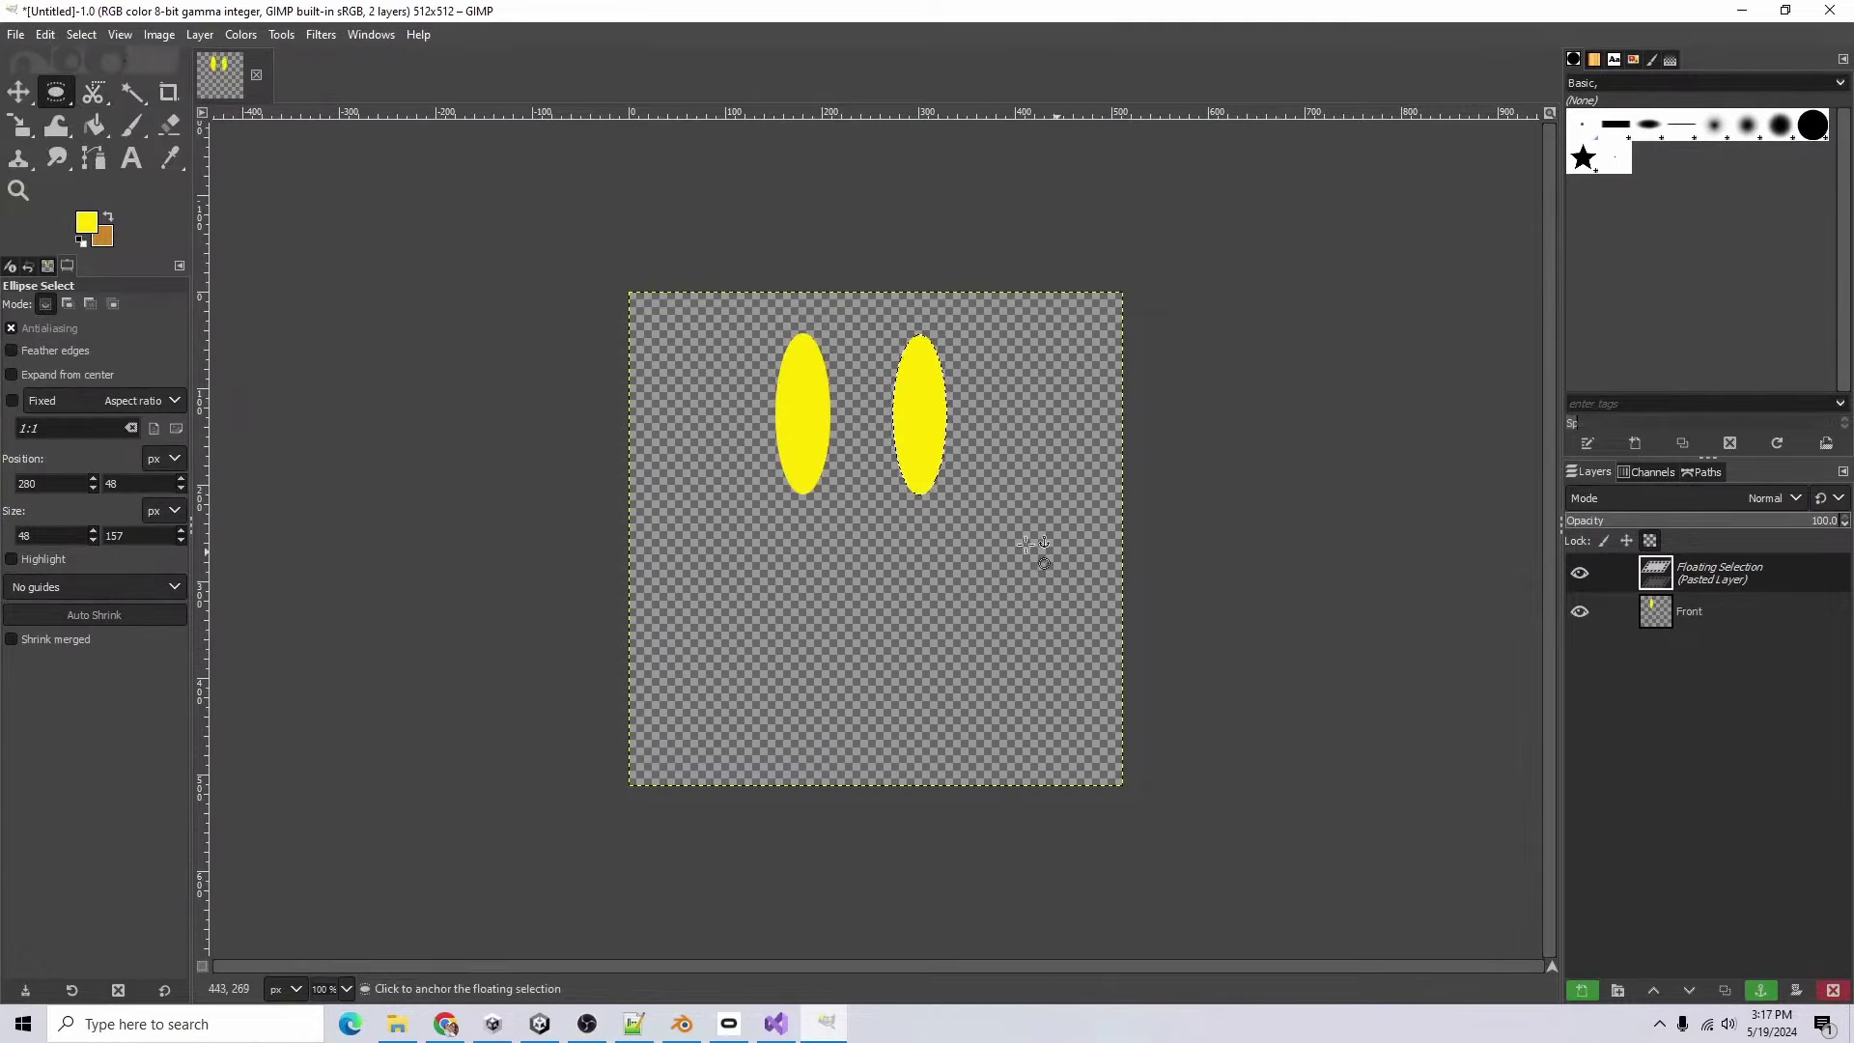
{"action": "left_click", "coordinate": [782, 466]}
- Draw a wide ellipse overlapping the lower ends of both ears and fill it with yellow as the head
{"action": "left_click_drag", "start_coordinate": [782, 466], "coordinate": [966, 615]}
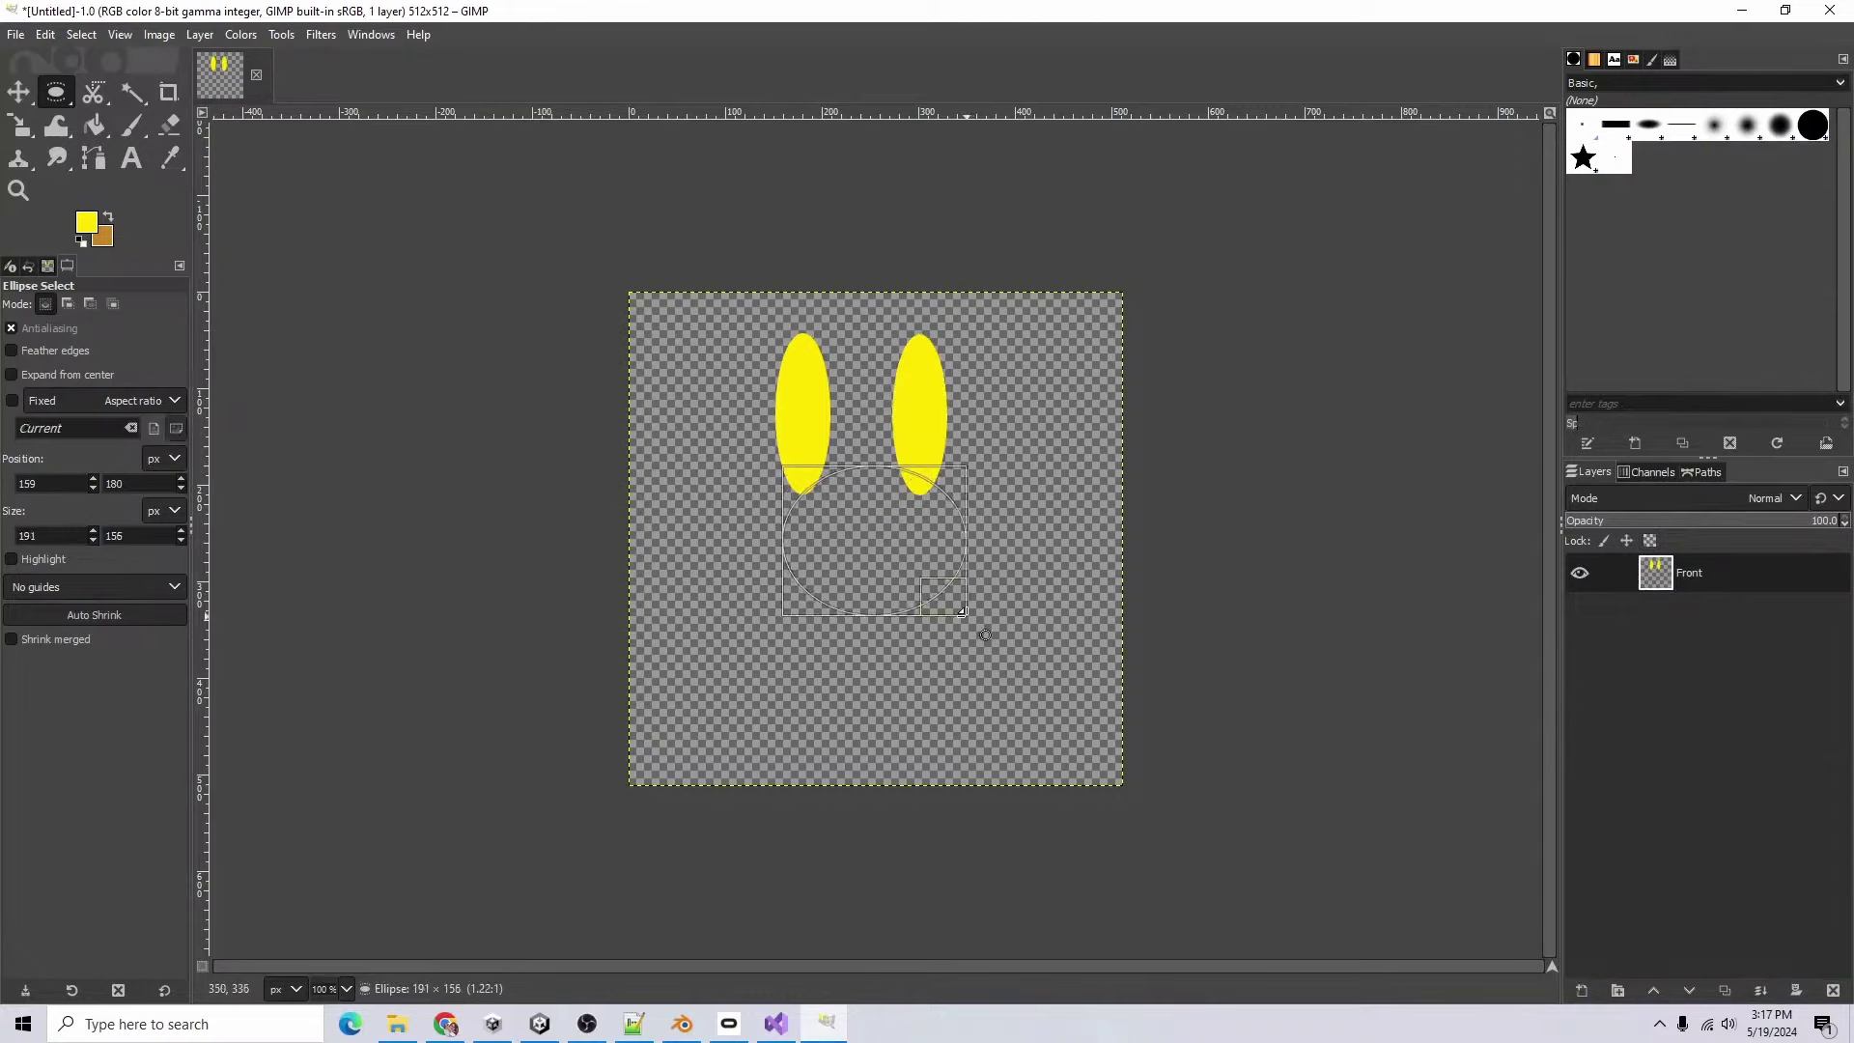
{"action": "key", "text": "shift+b"}
{"action": "left_click", "coordinate": [869, 570]}
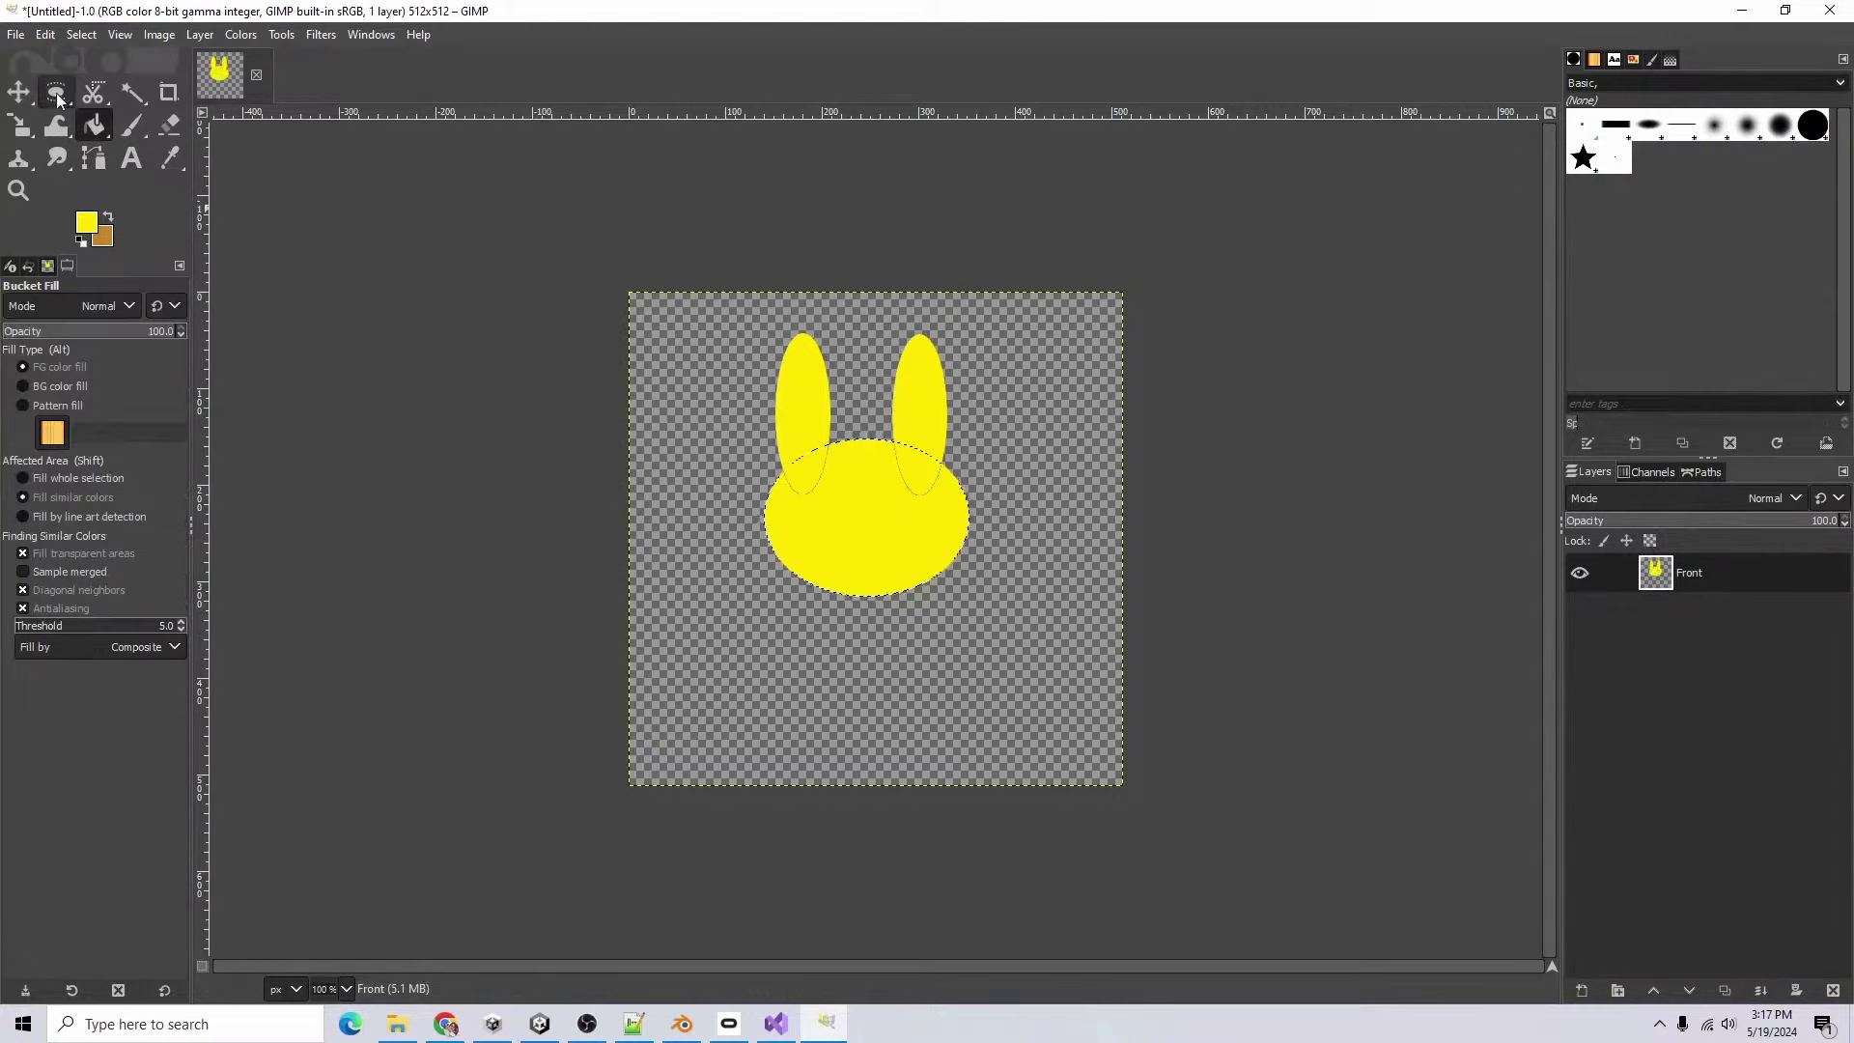
- Draw a round body of about 171 × 168 px overlapping the underside of the head and fill it with yellow
{"action": "left_click", "coordinate": [57, 98]}
{"action": "left_click_drag", "start_coordinate": [815, 576], "coordinate": [975, 729]}
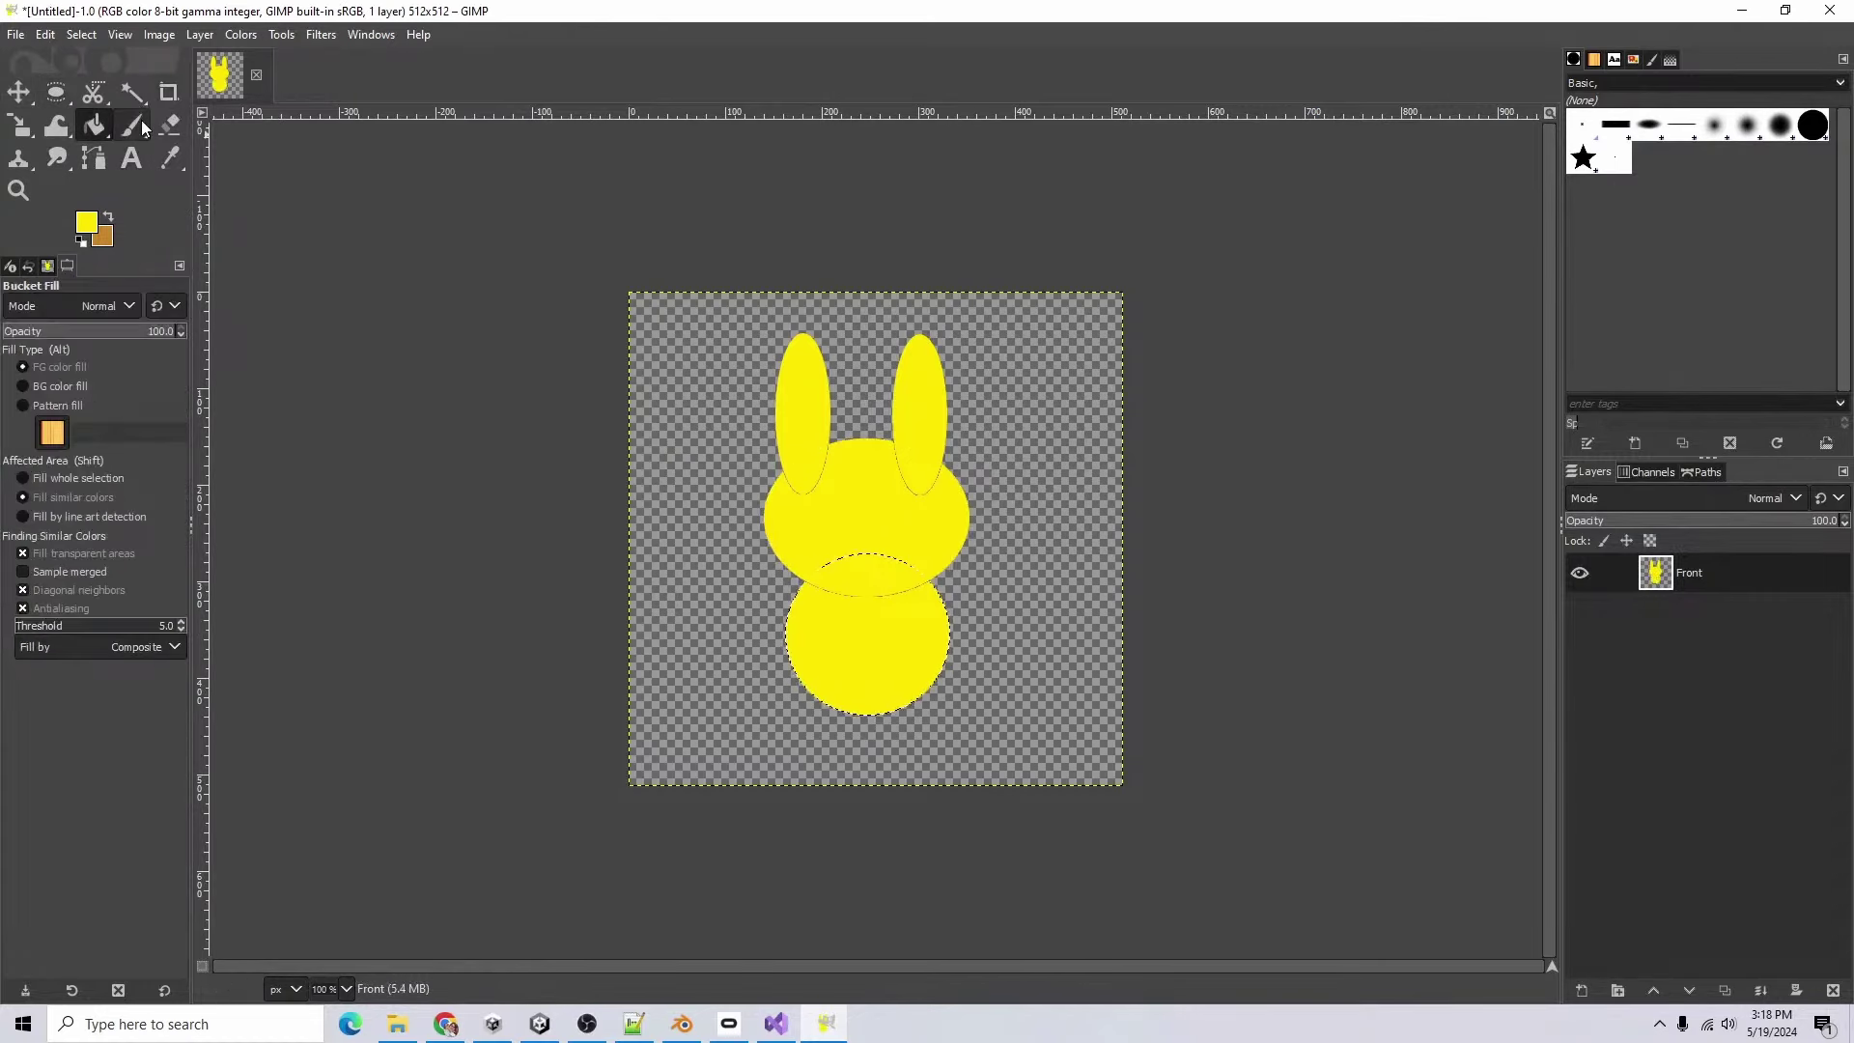
- Set the foreground color to black and paint two round eyes on the head with a size 40 Paintbrush
{"action": "left_click", "coordinate": [56, 94]}
{"action": "left_click", "coordinate": [87, 222]}
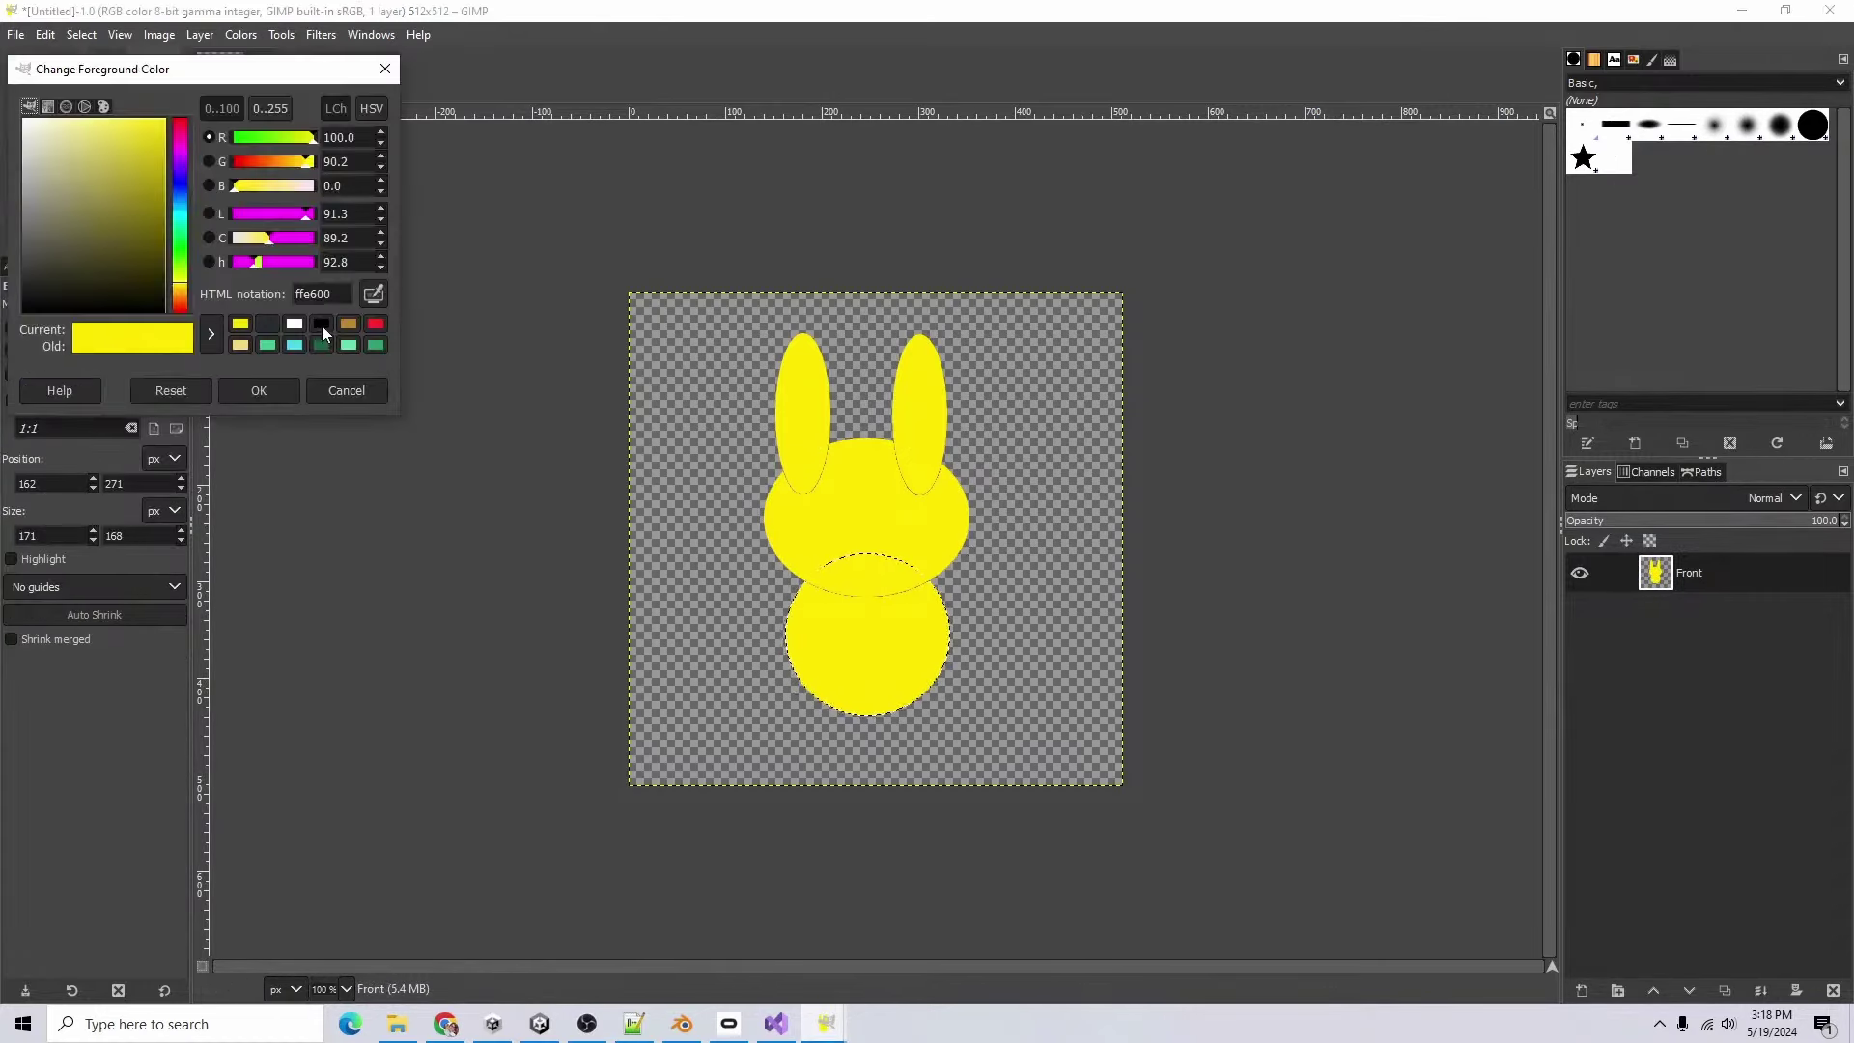
{"action": "left_click", "coordinate": [321, 325]}
{"action": "left_click", "coordinate": [277, 391]}
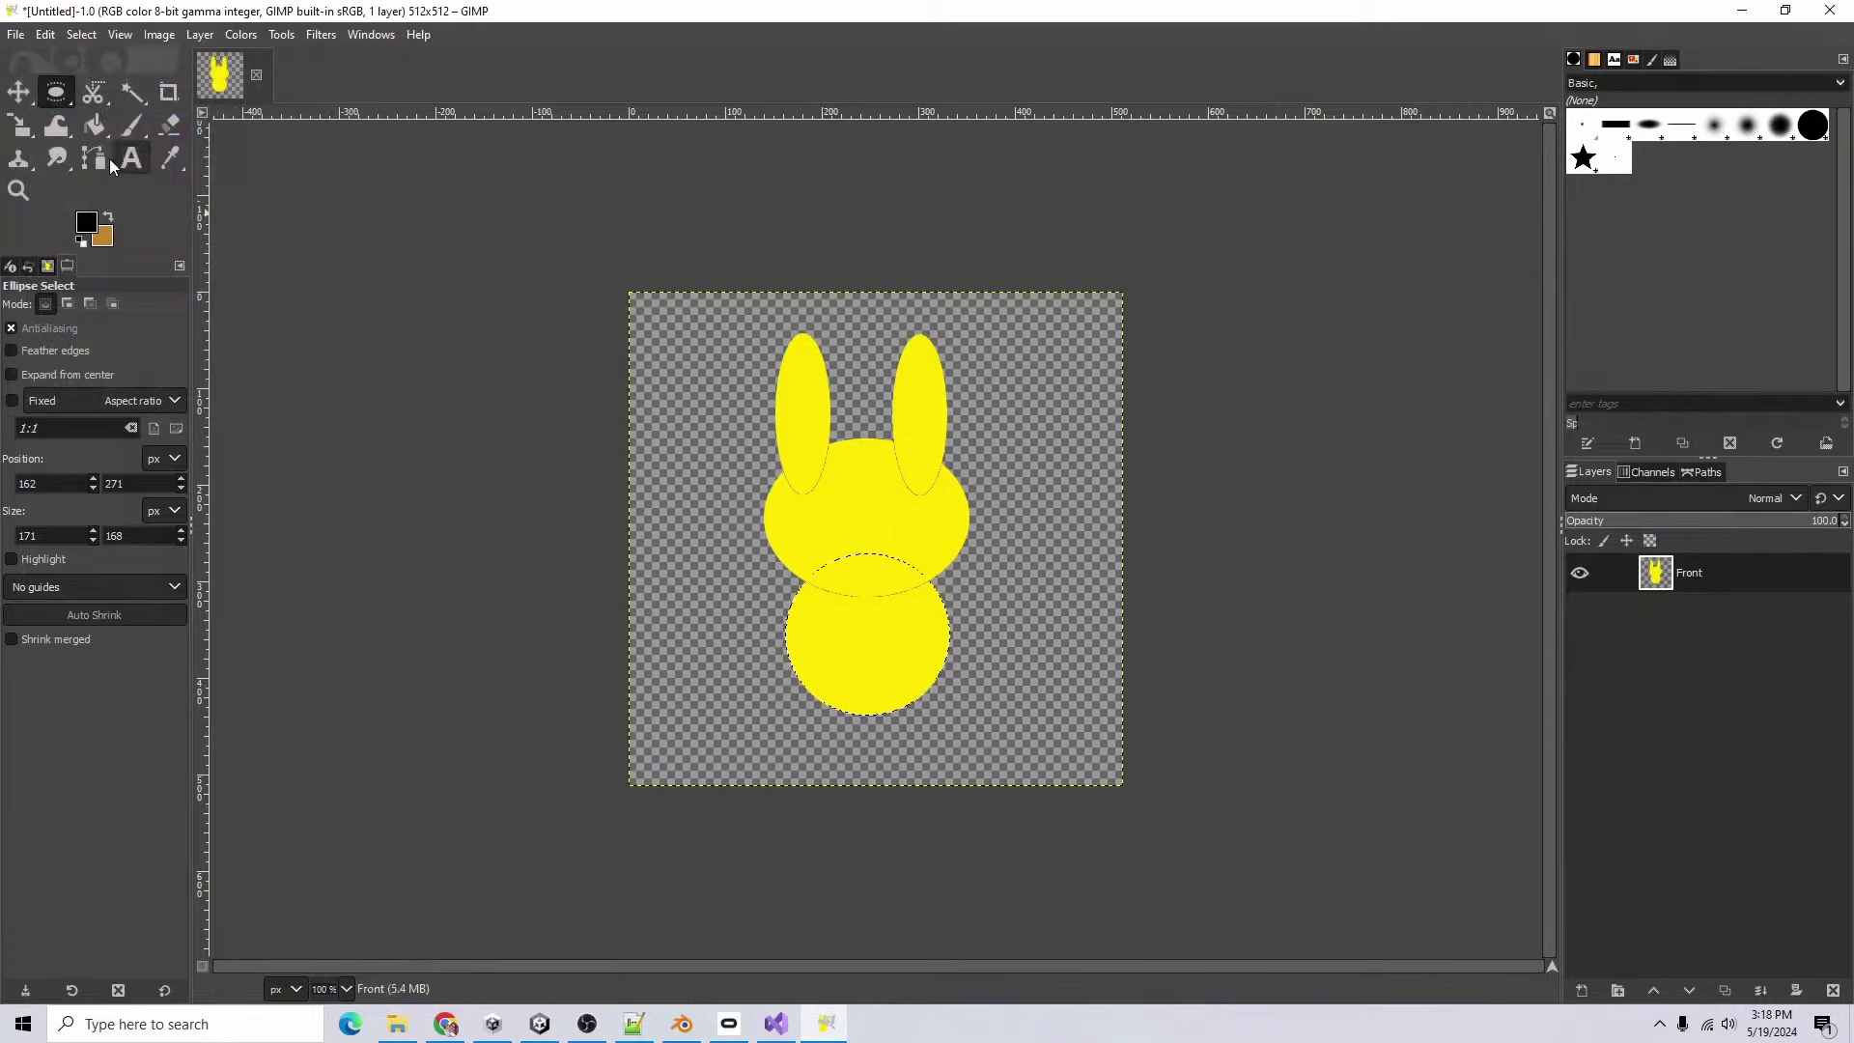
{"action": "left_click", "coordinate": [133, 125]}
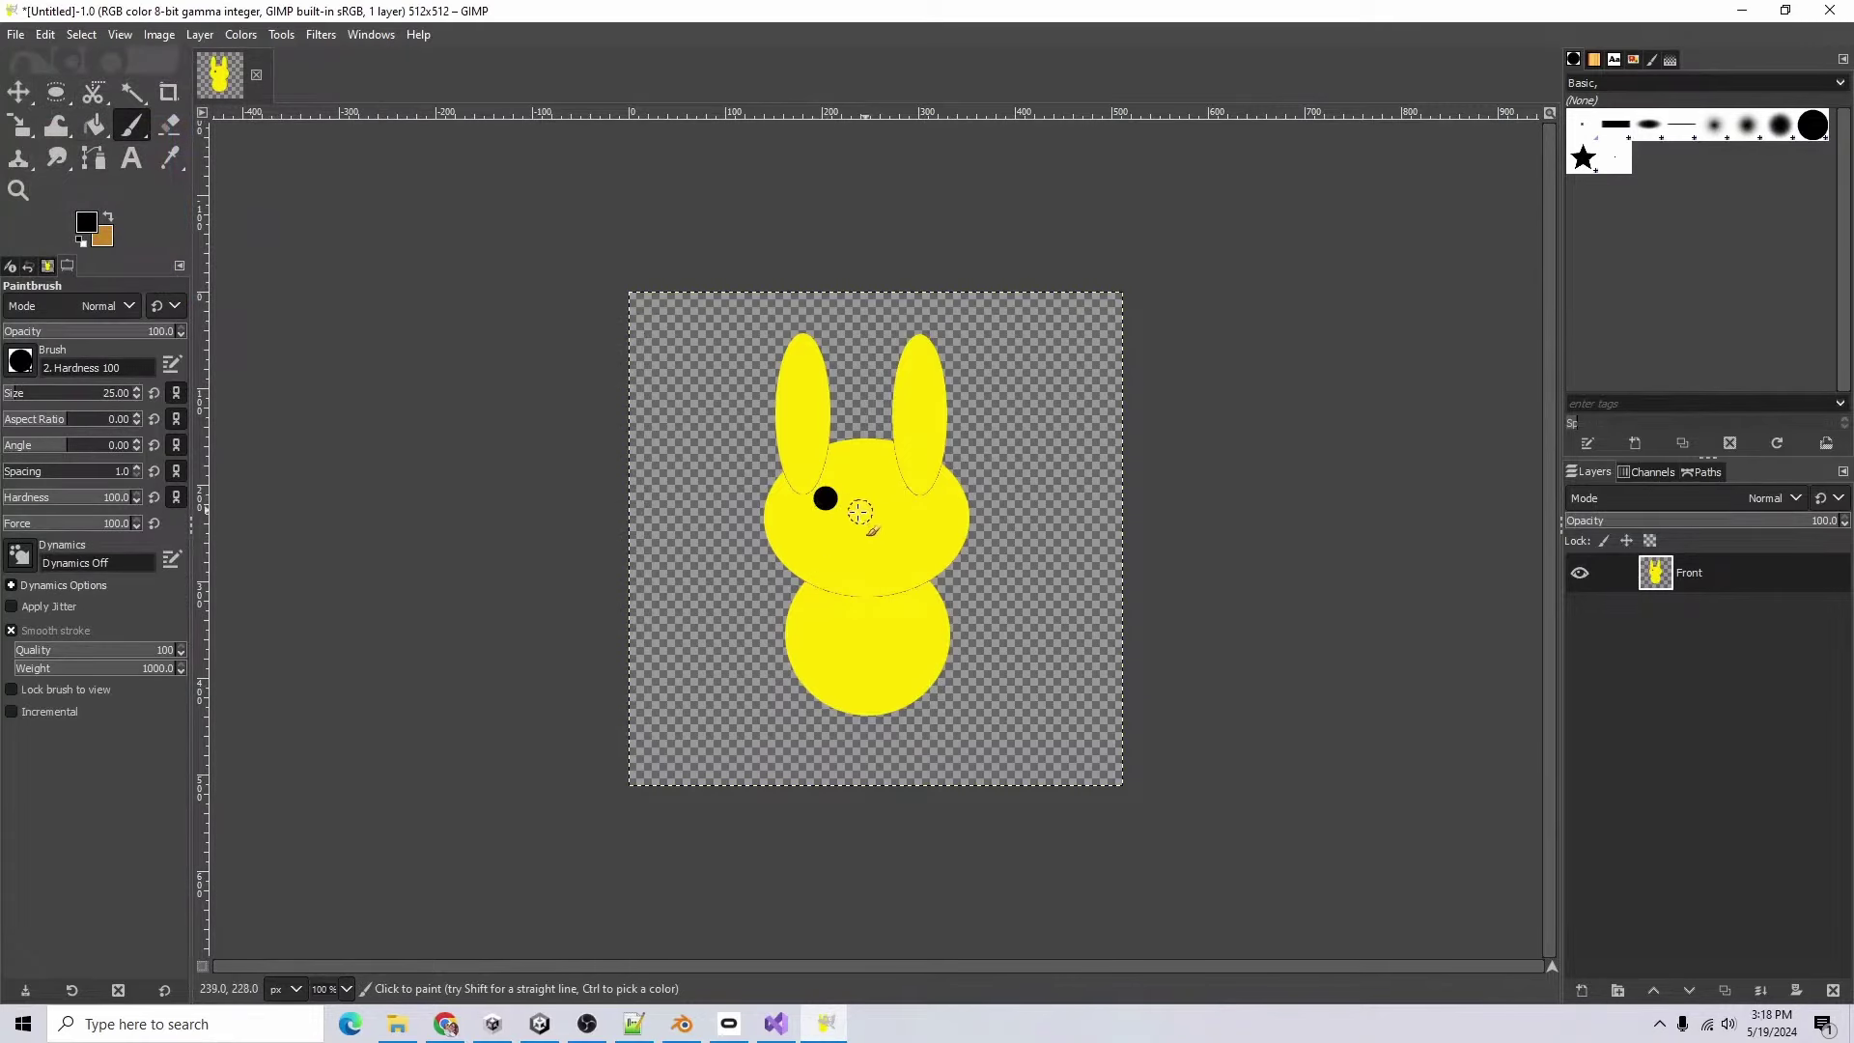
{"action": "key", "text": "ctrl+z"}
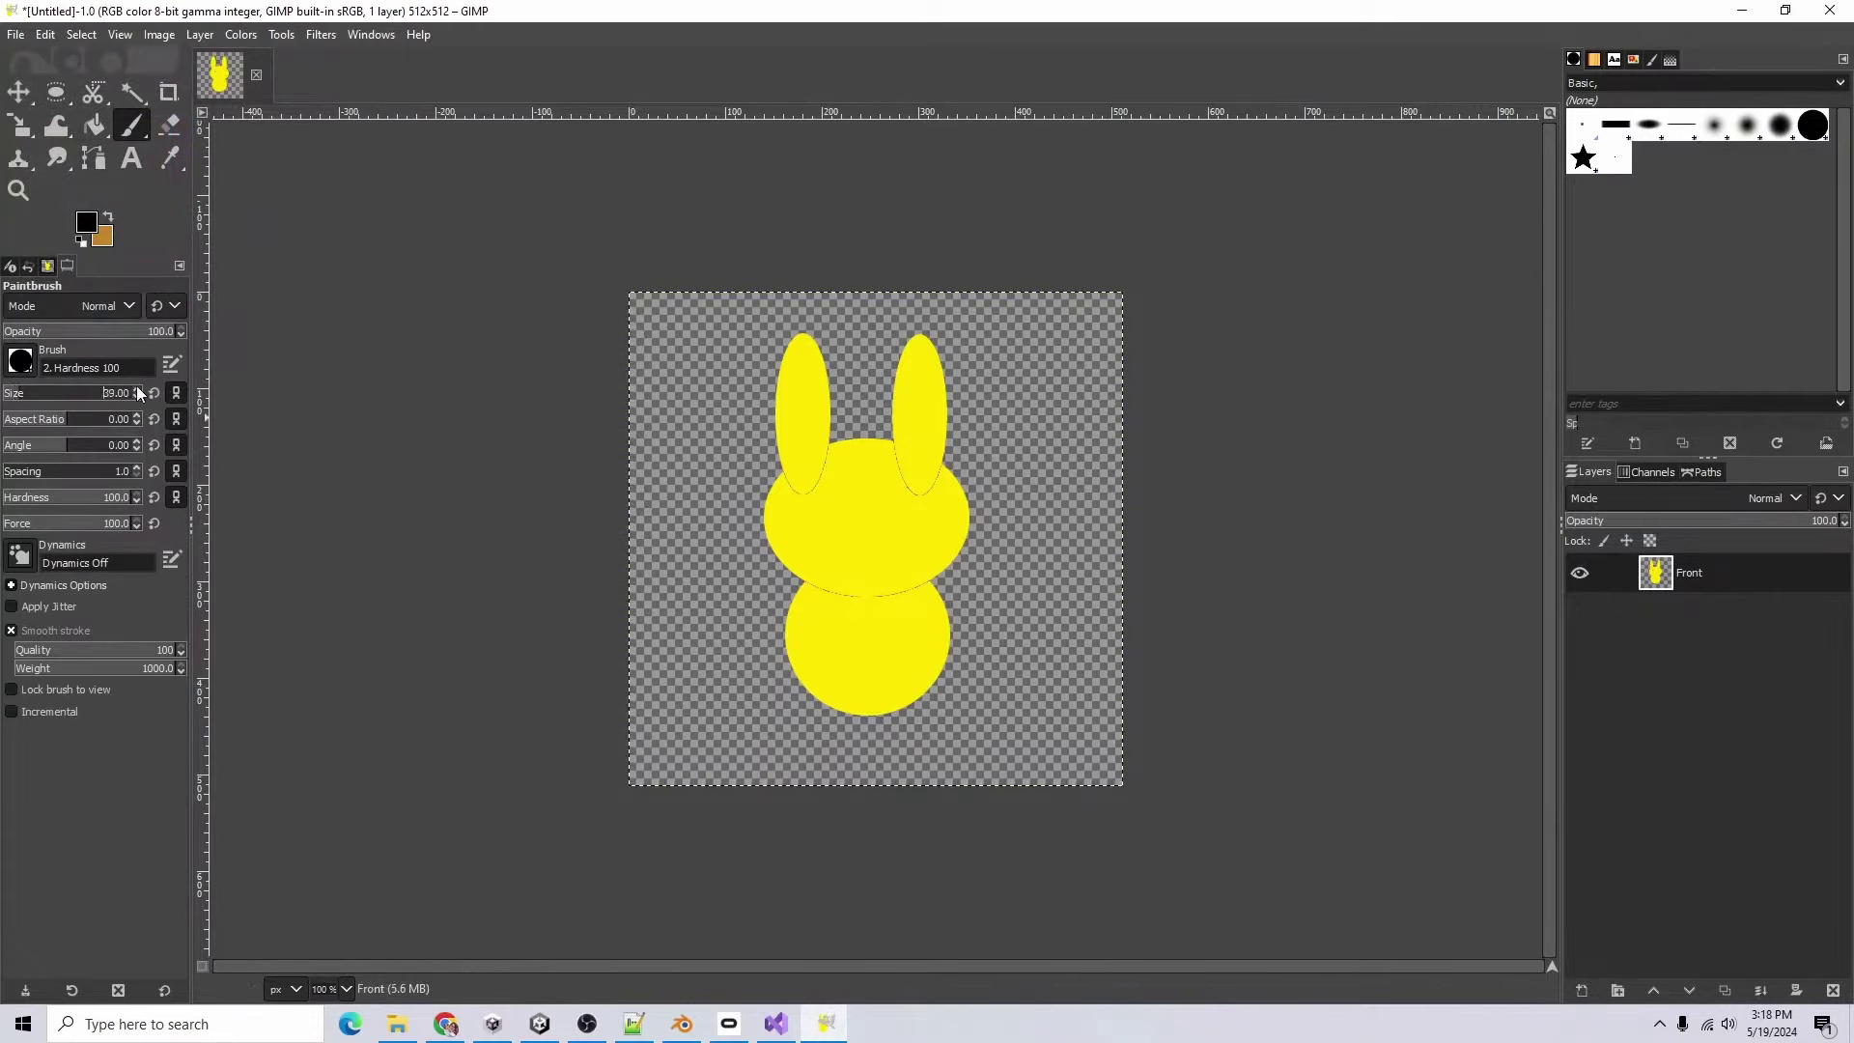
{"action": "left_click", "coordinate": [136, 389]}
{"action": "left_click", "coordinate": [830, 504]}
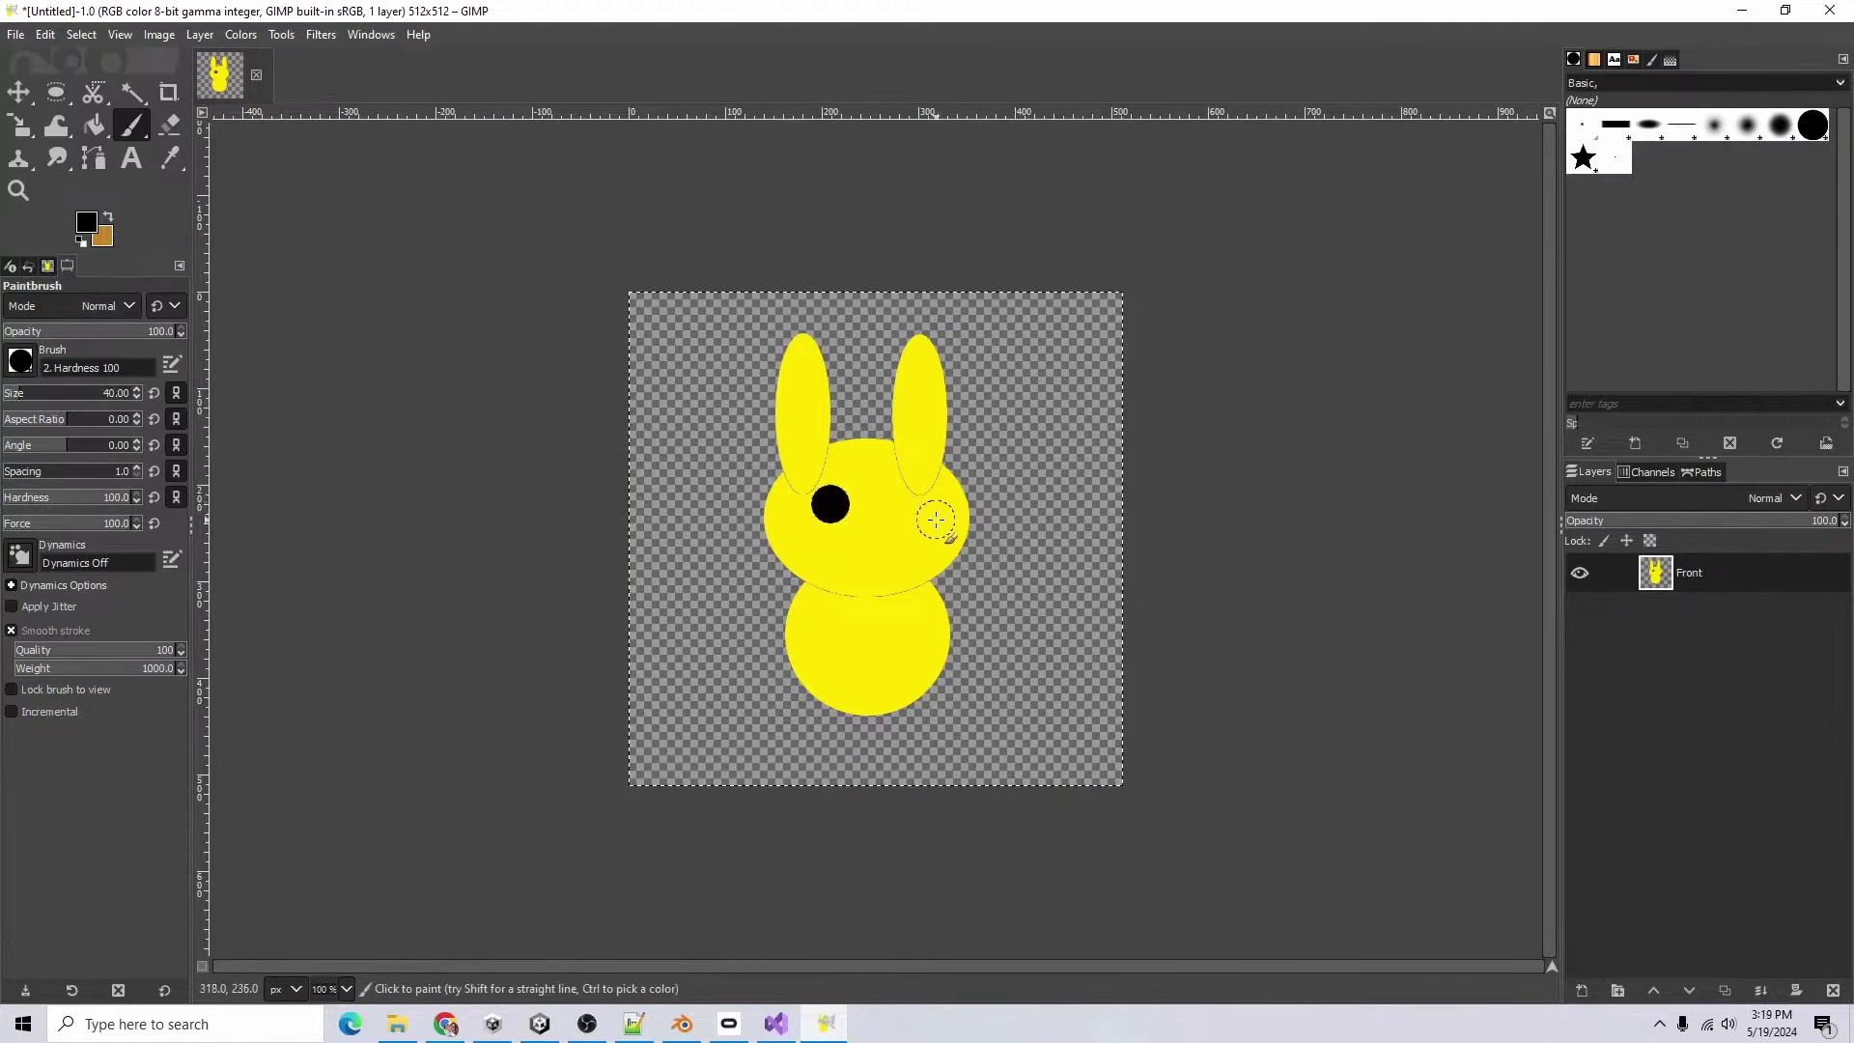
{"action": "left_click", "coordinate": [893, 503]}
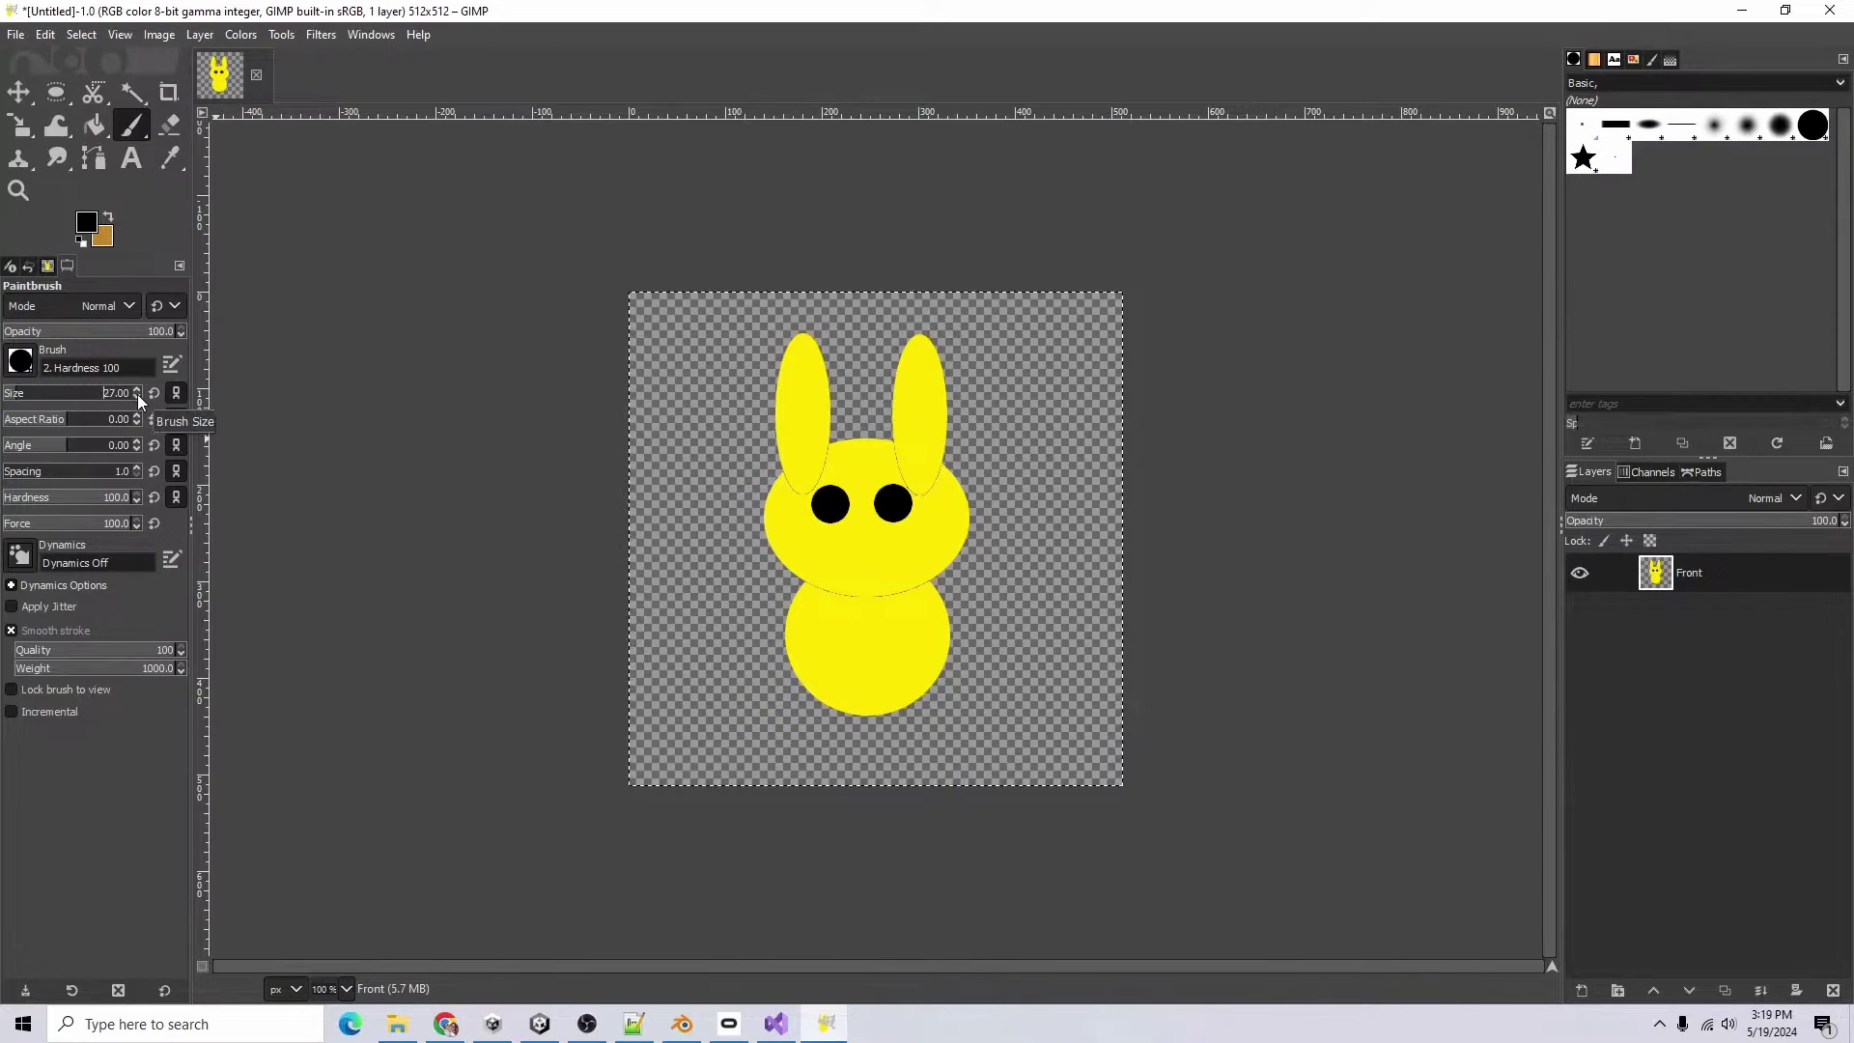
- Set the brush size to 27 and the foreground color to white (ffffff), and paint a round highlight in each eye
{"action": "left_click", "coordinate": [87, 223]}
{"action": "left_click", "coordinate": [24, 118]}
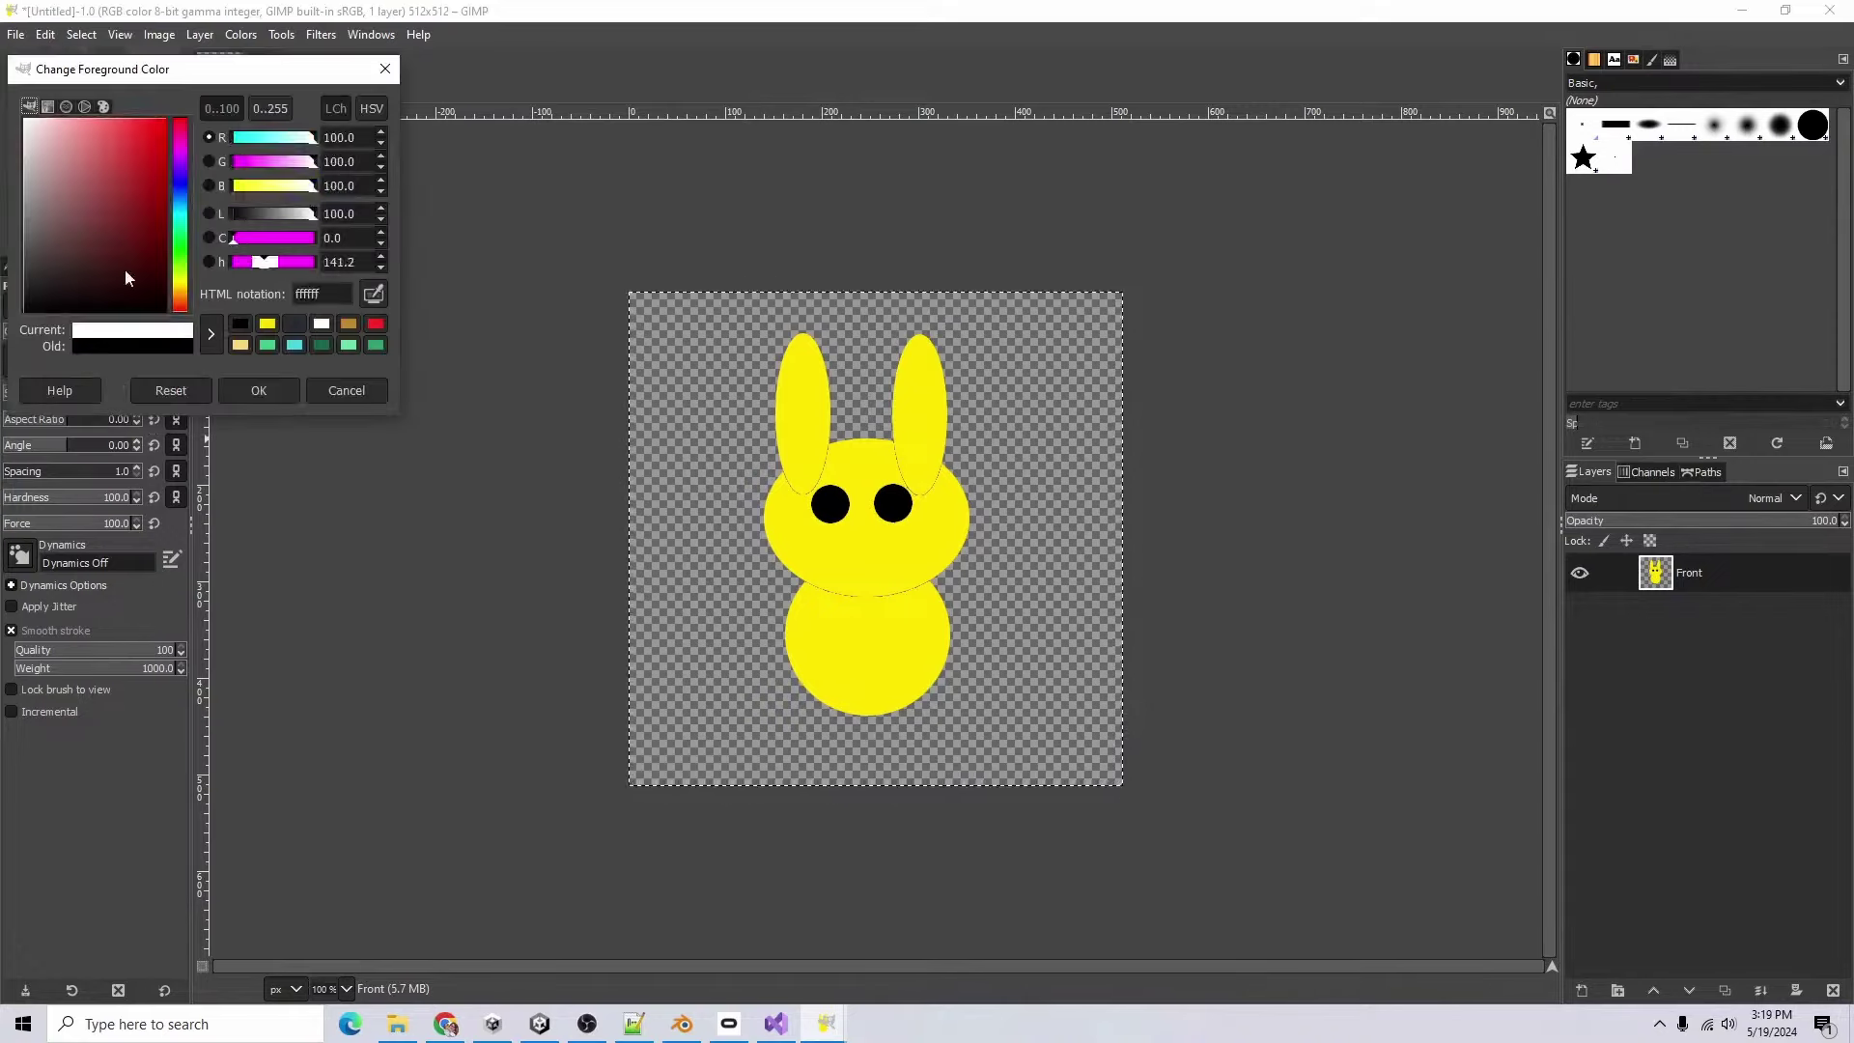
{"action": "left_click", "coordinate": [253, 389]}
{"action": "left_click", "coordinate": [835, 498]}
{"action": "left_click", "coordinate": [887, 498]}
- Set the foreground color to red (ff2424) and paint a round size 40 cheek on each side of the face
{"action": "left_click", "coordinate": [87, 223]}
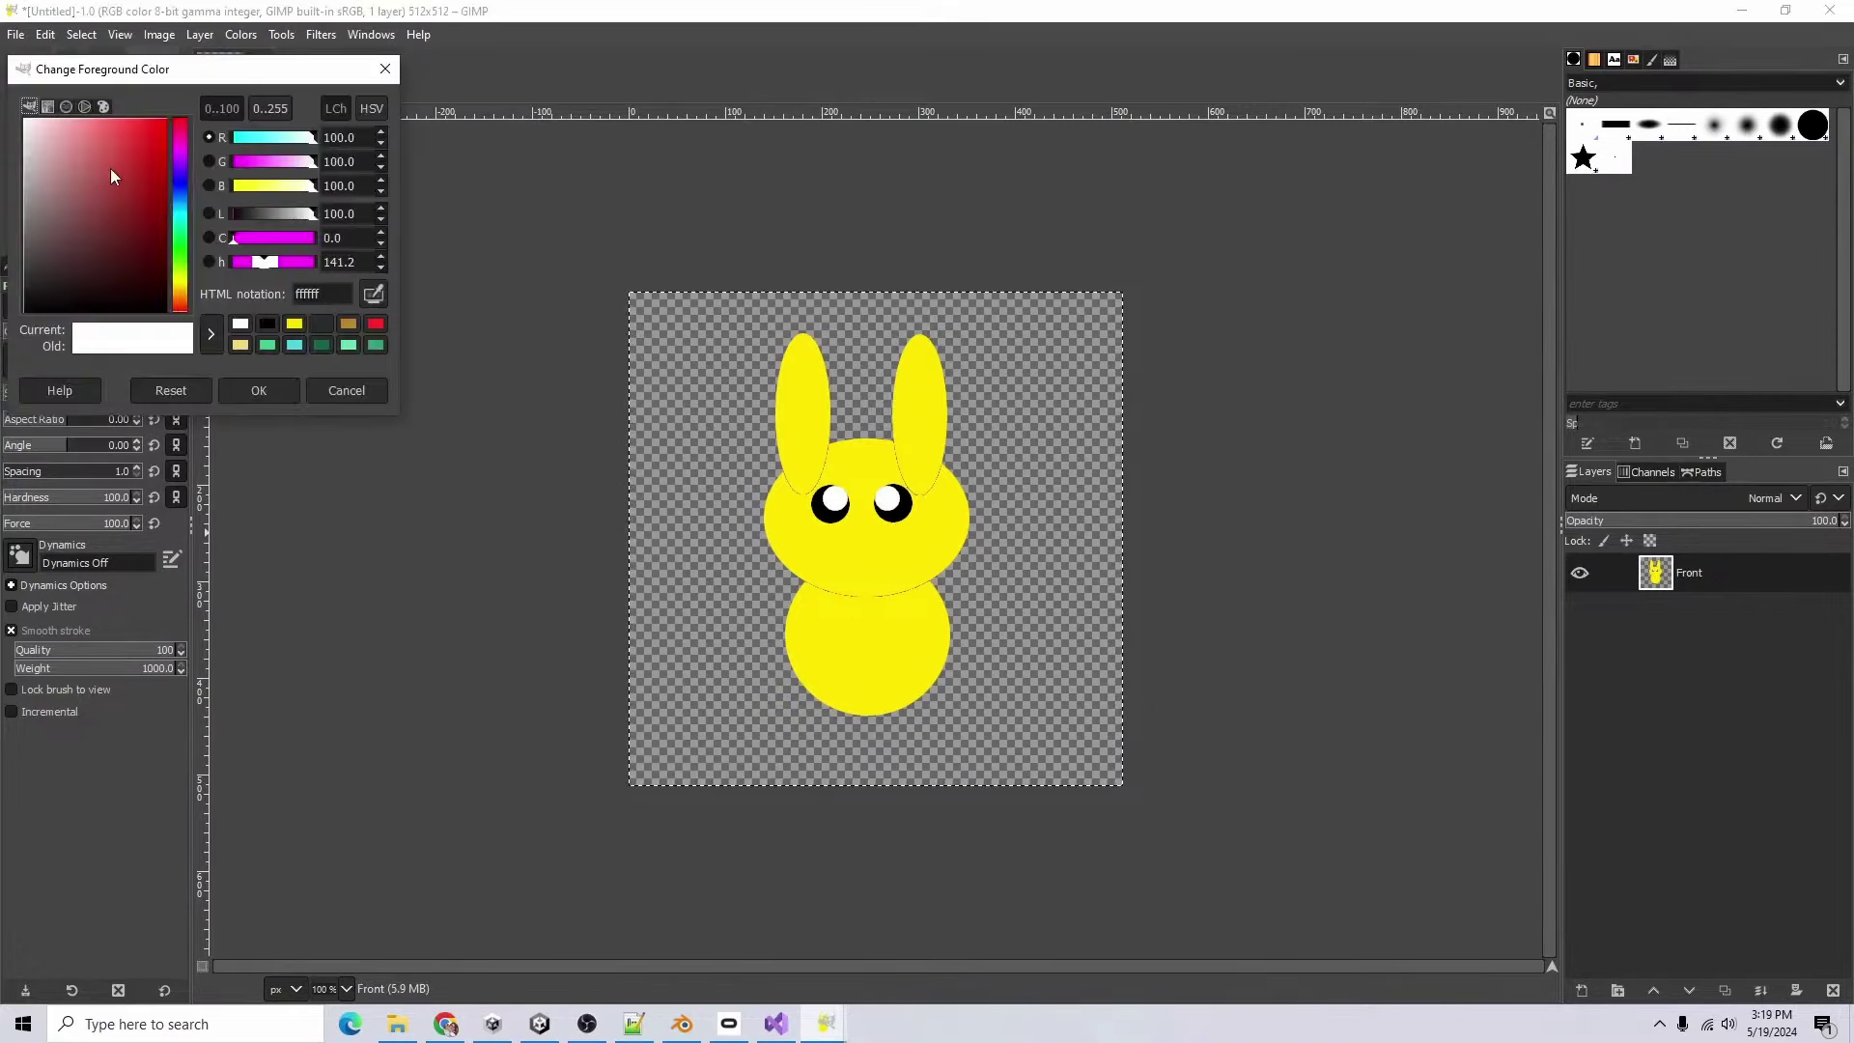
{"action": "left_click_drag", "start_coordinate": [116, 176], "coordinate": [151, 134]}
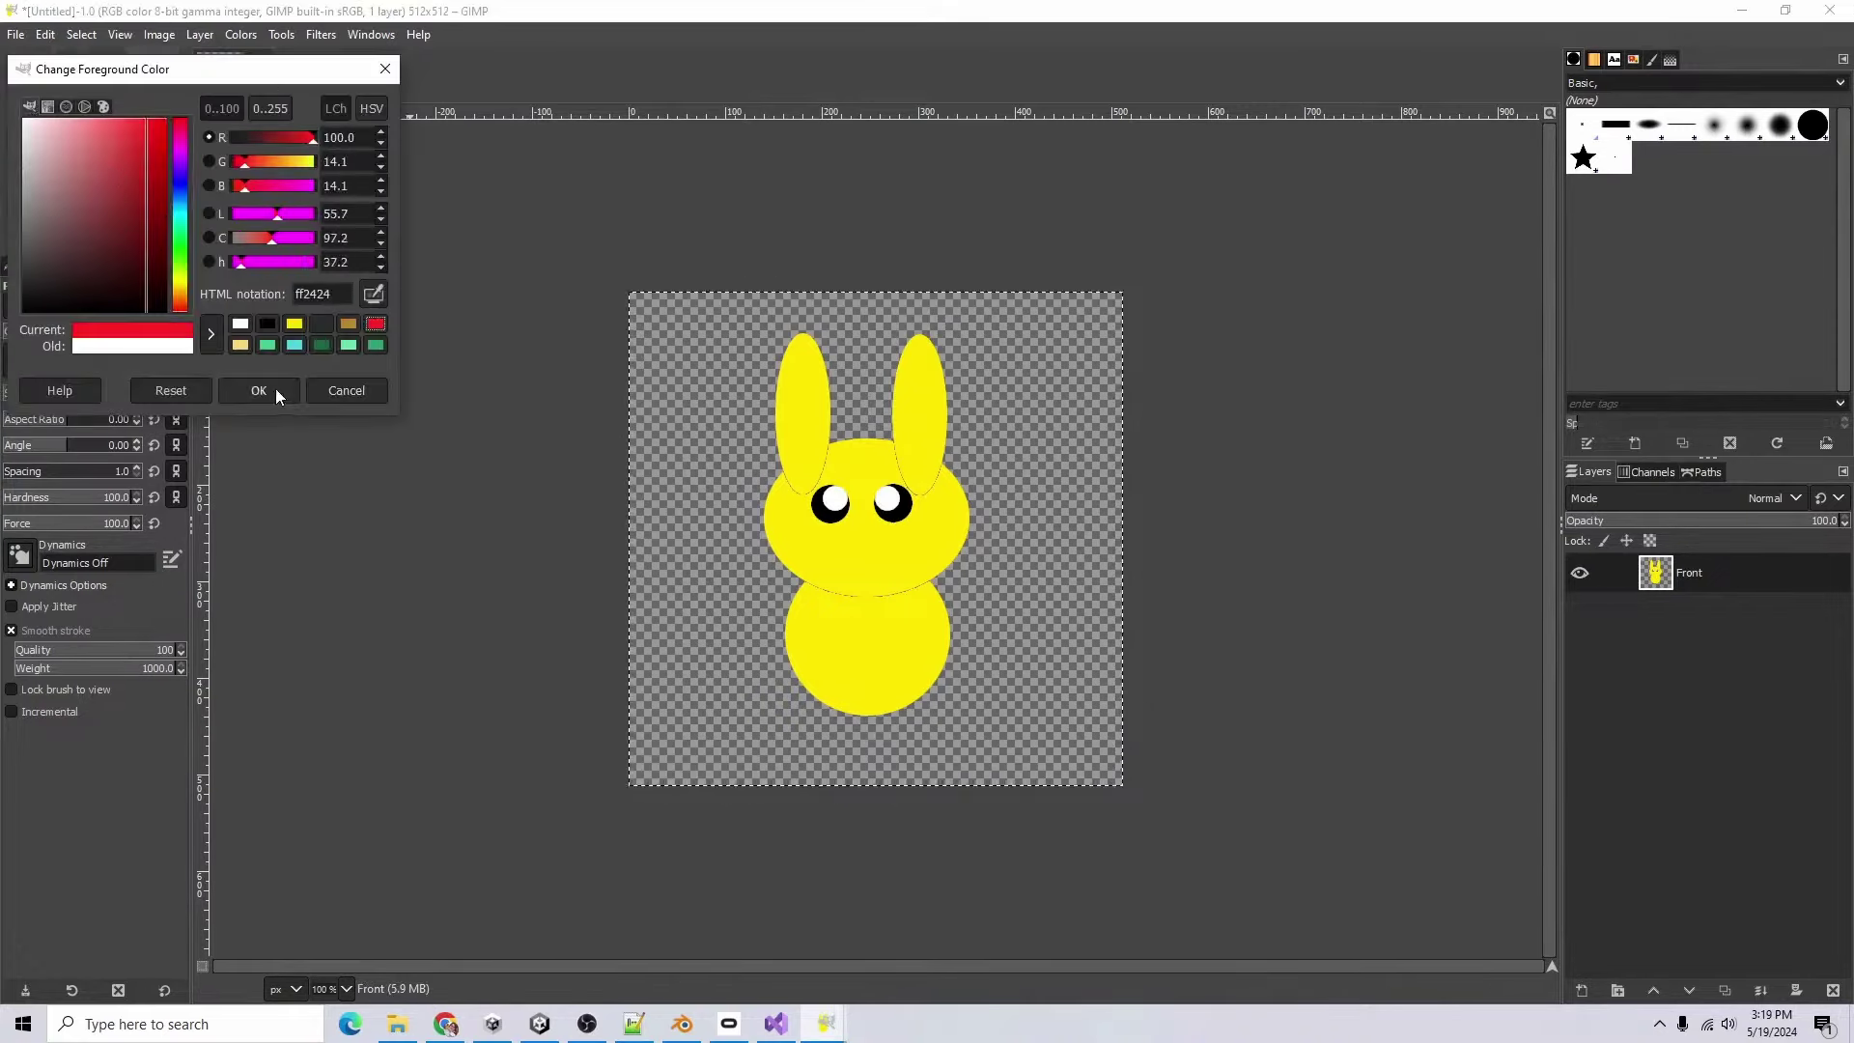
{"action": "left_click", "coordinate": [276, 391]}
{"action": "left_click", "coordinate": [931, 539]}
{"action": "left_click", "coordinate": [797, 536]}
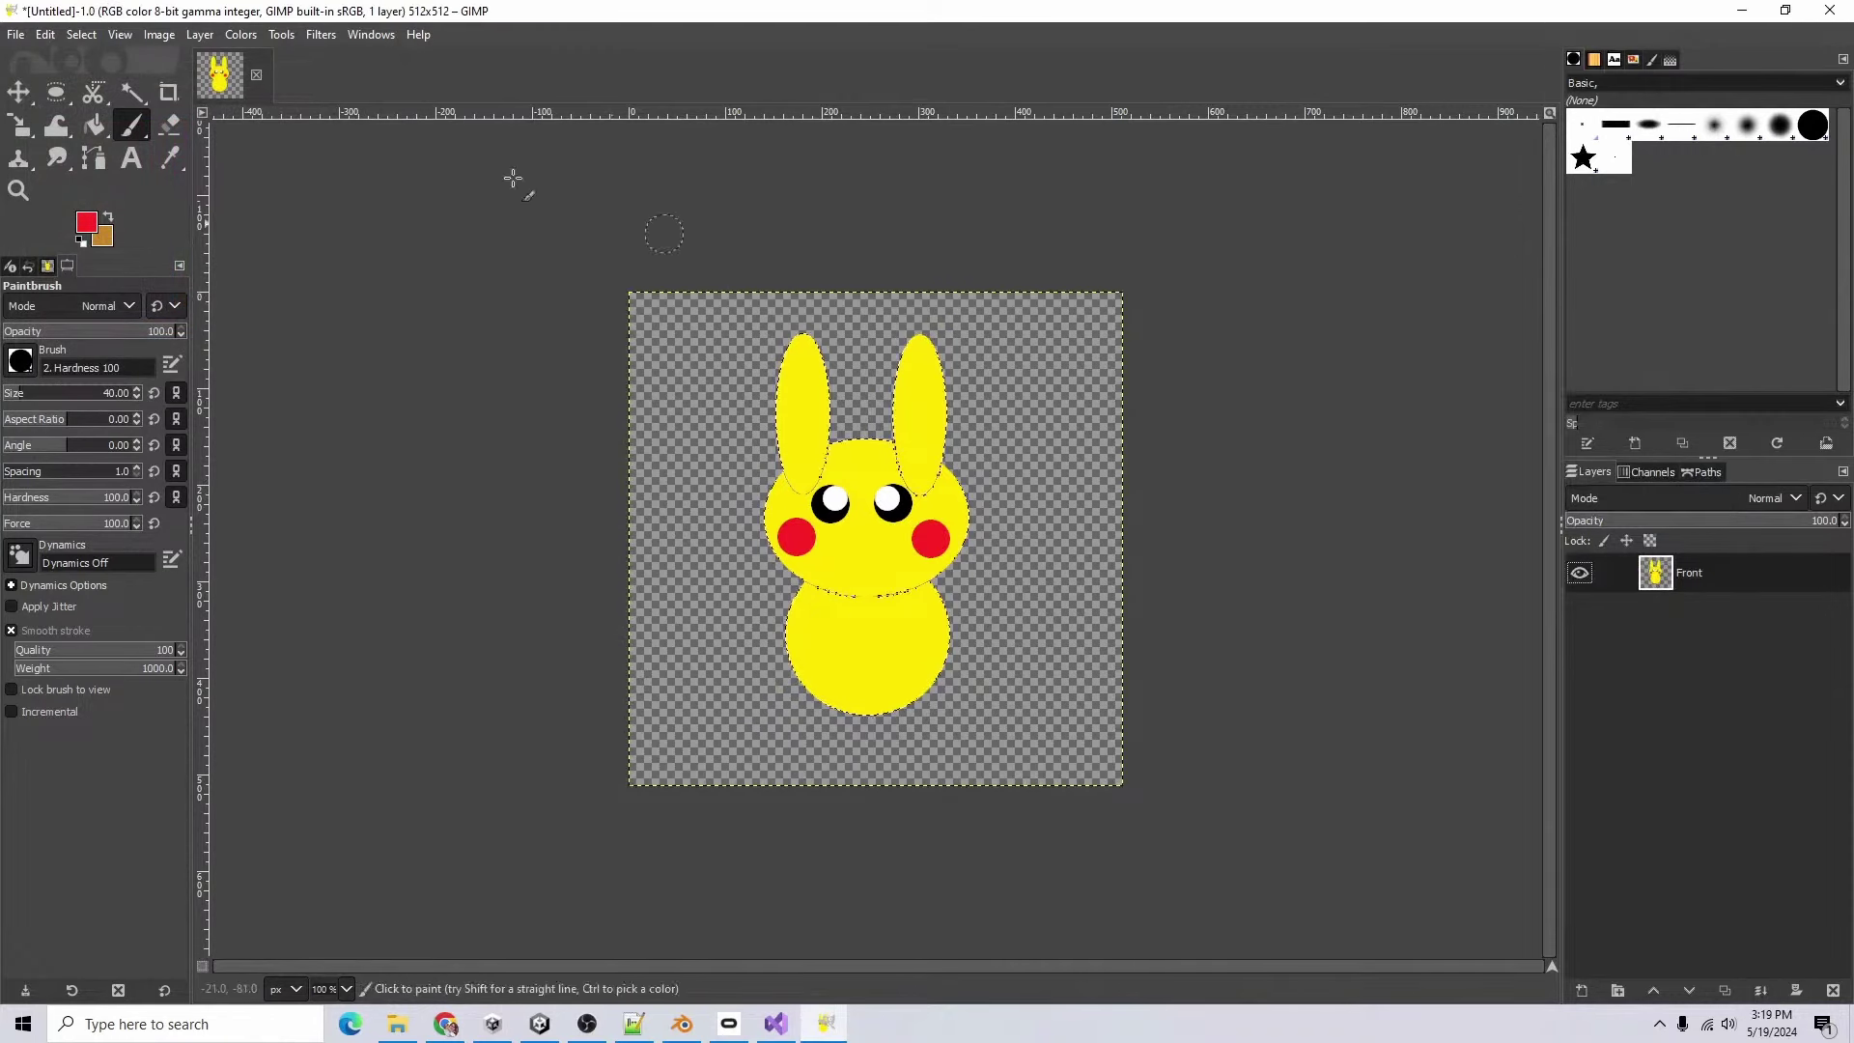
- Set the foreground color to black and paint the upper parts of both ears black with the size 40 brush
{"action": "left_click", "coordinate": [87, 223]}
{"action": "left_click", "coordinate": [29, 311]}
{"action": "left_click", "coordinate": [253, 389]}
{"action": "mouse_move", "coordinate": [759, 392]}
{"action": "left_mouse_down"}
{"action": "mouse_move", "coordinate": [853, 382]}
{"action": "mouse_move", "coordinate": [734, 325]}
{"action": "left_mouse_up"}
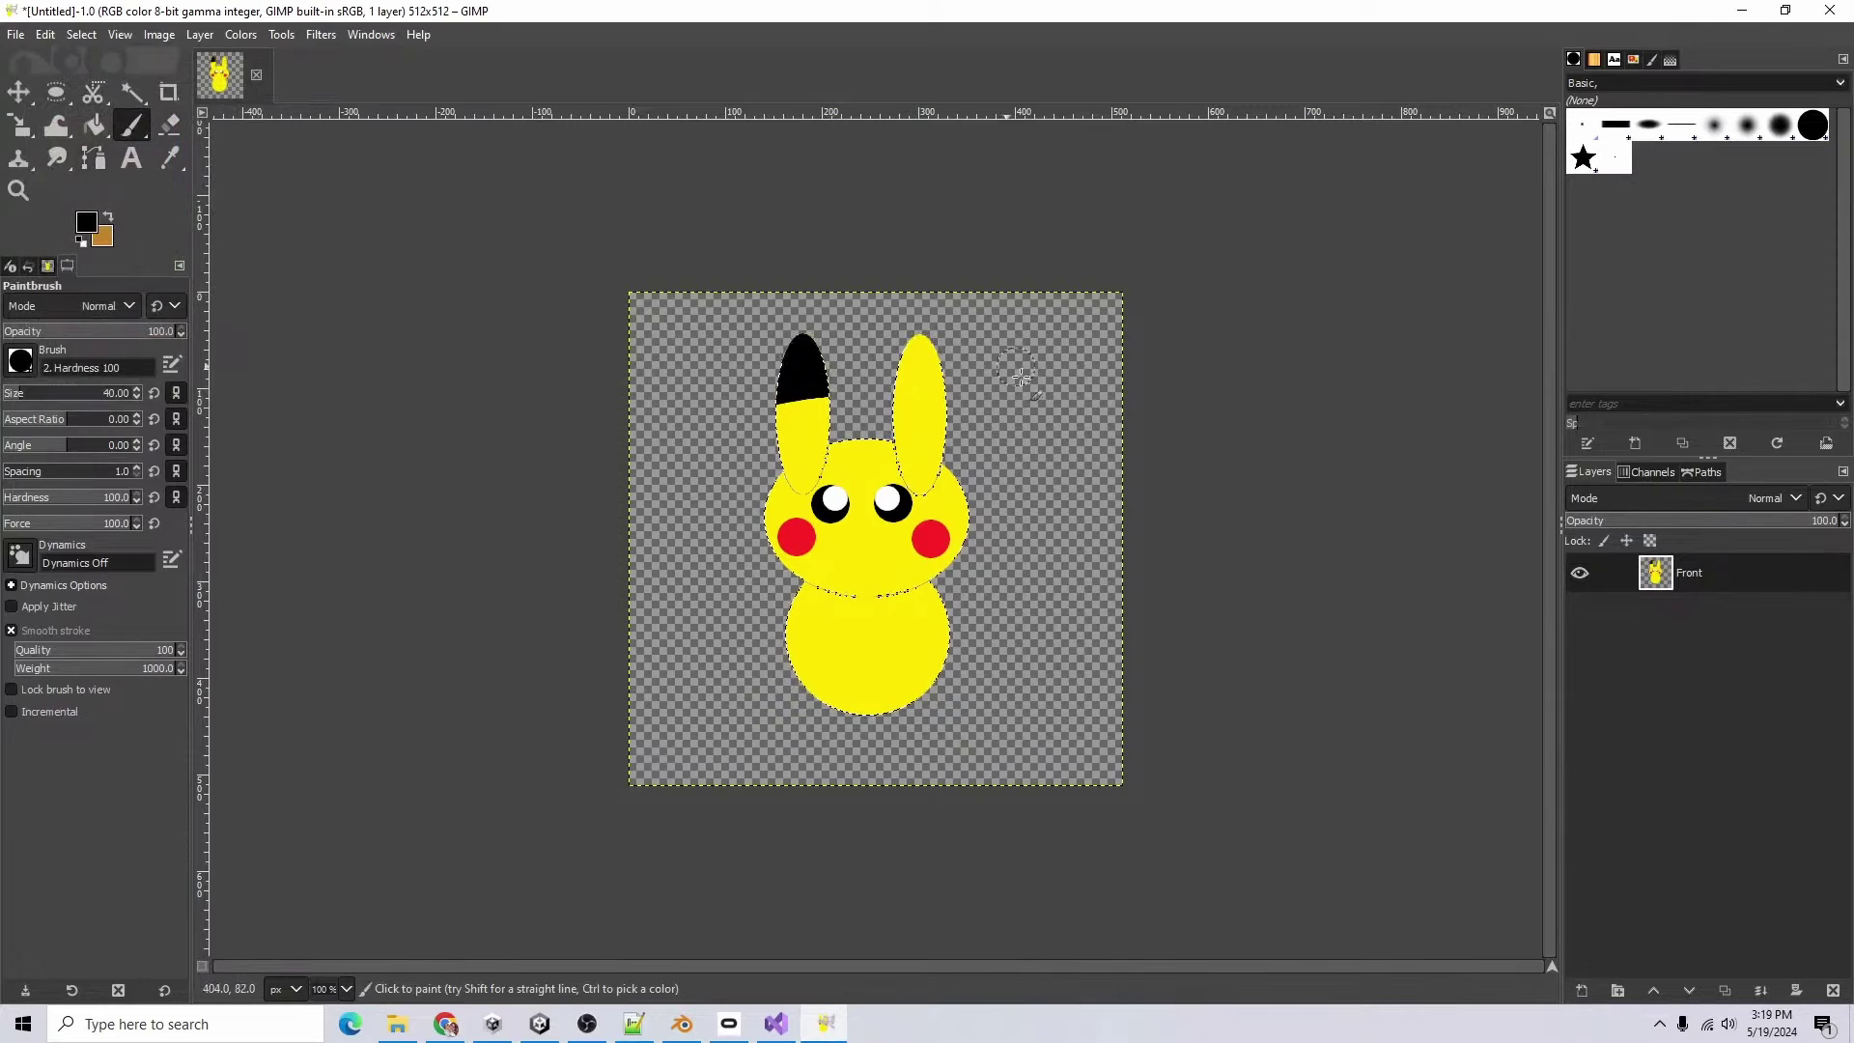
{"action": "left_click_drag", "start_coordinate": [886, 379], "coordinate": [833, 301]}
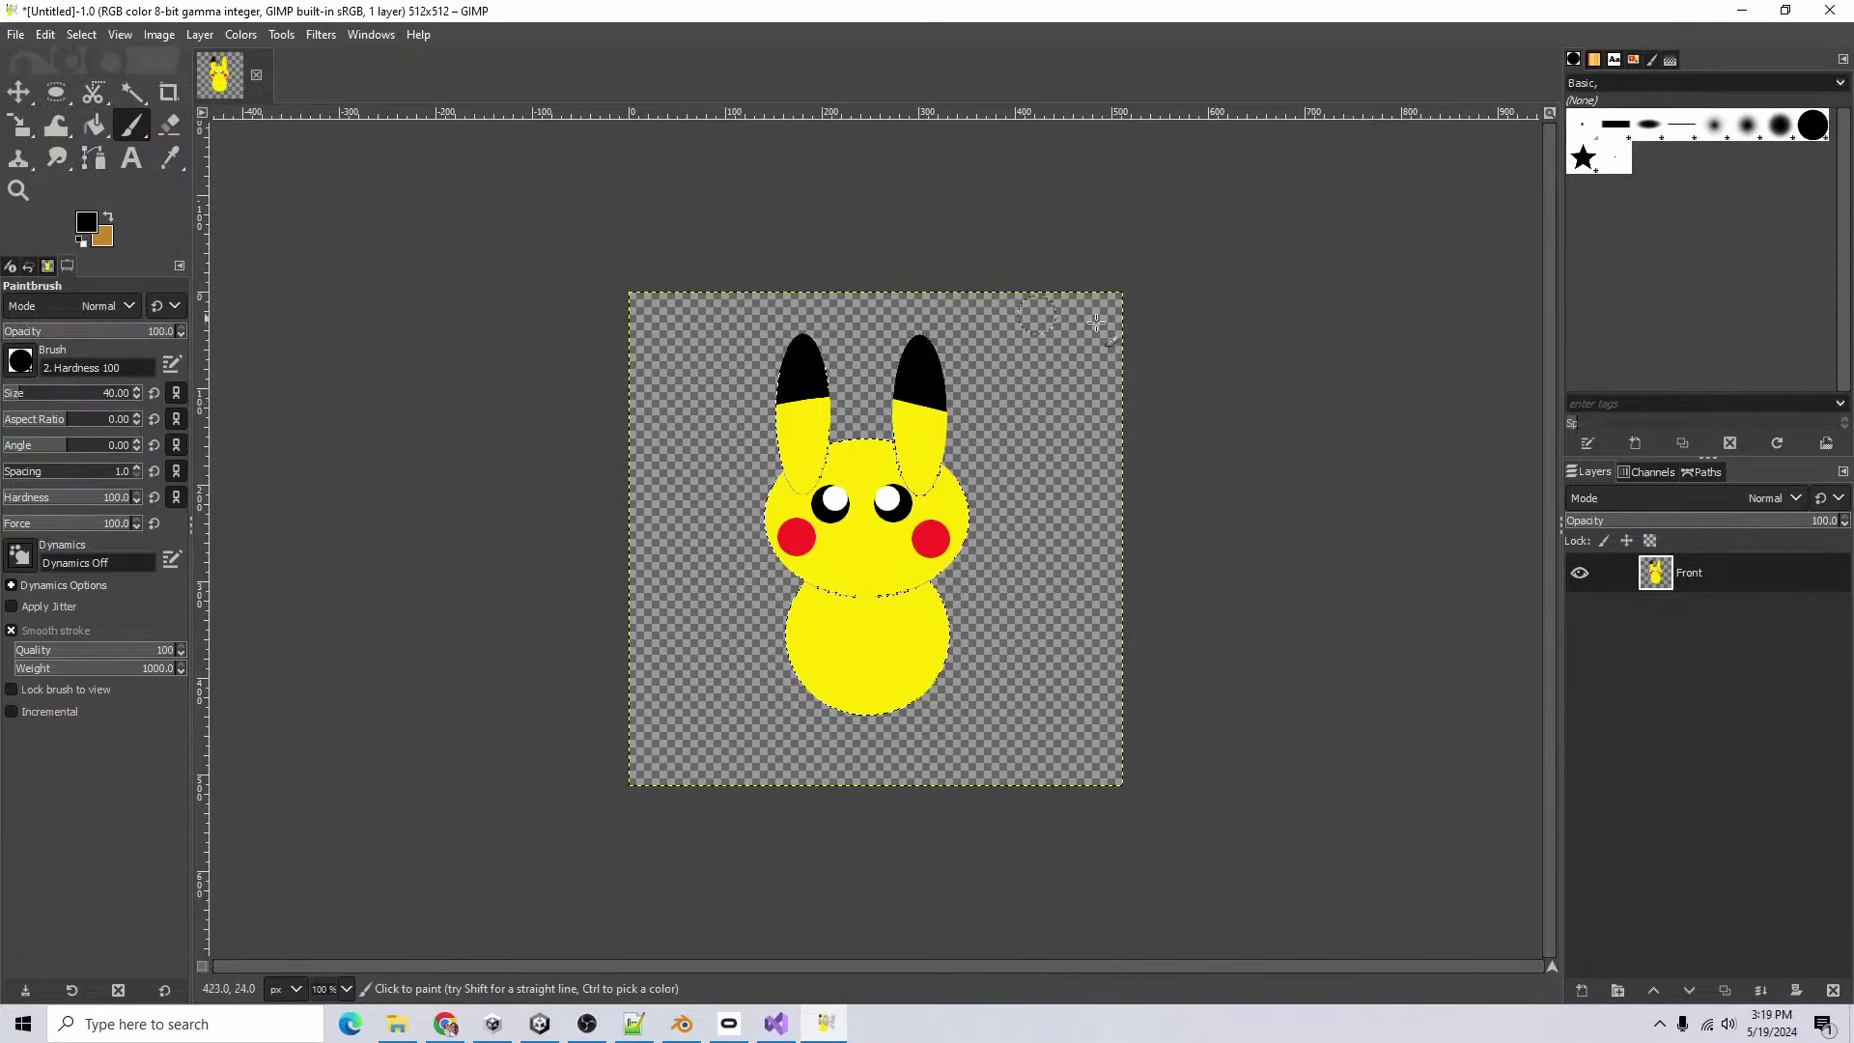
- Reduce the brush size to 9 and paint a black W-shaped mouth between the red cheeks
{"action": "left_click", "coordinate": [87, 223]}
{"action": "left_click", "coordinate": [282, 391]}
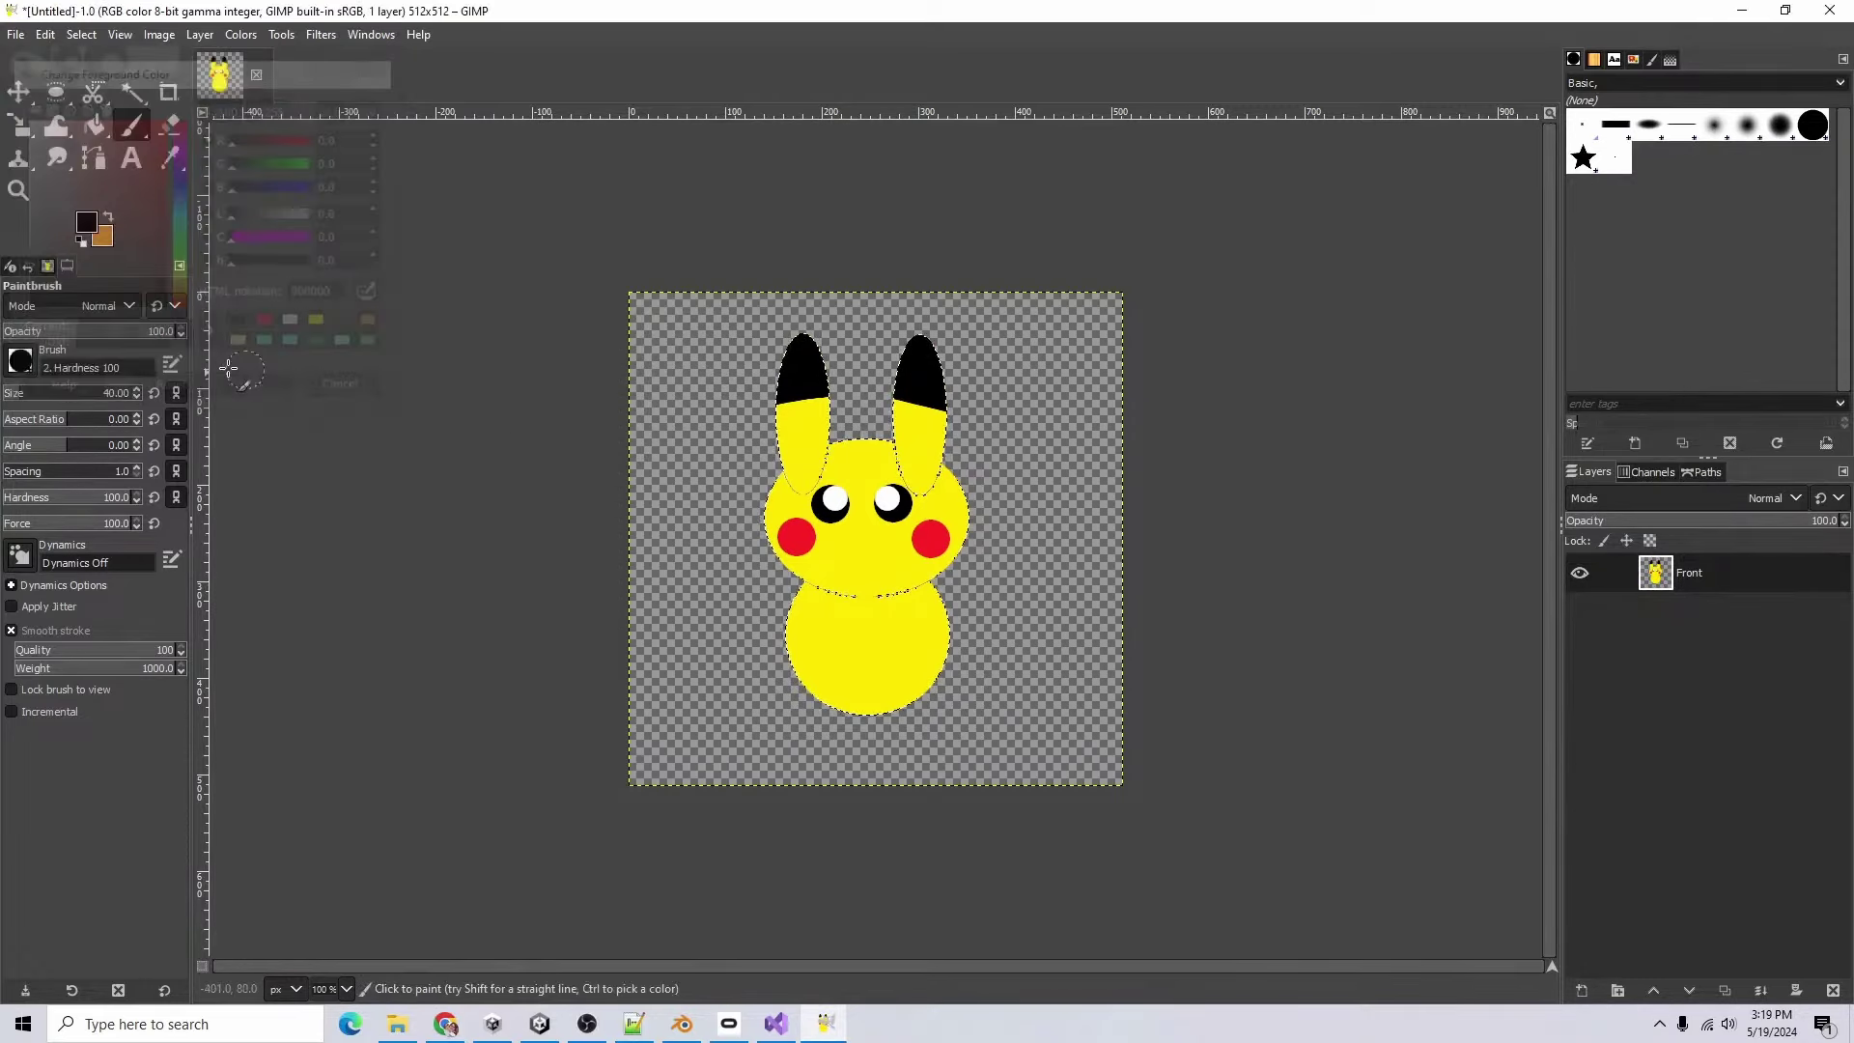
{"action": "left_click", "coordinate": [8, 392]}
{"action": "left_click_drag", "start_coordinate": [839, 554], "coordinate": [867, 545]}
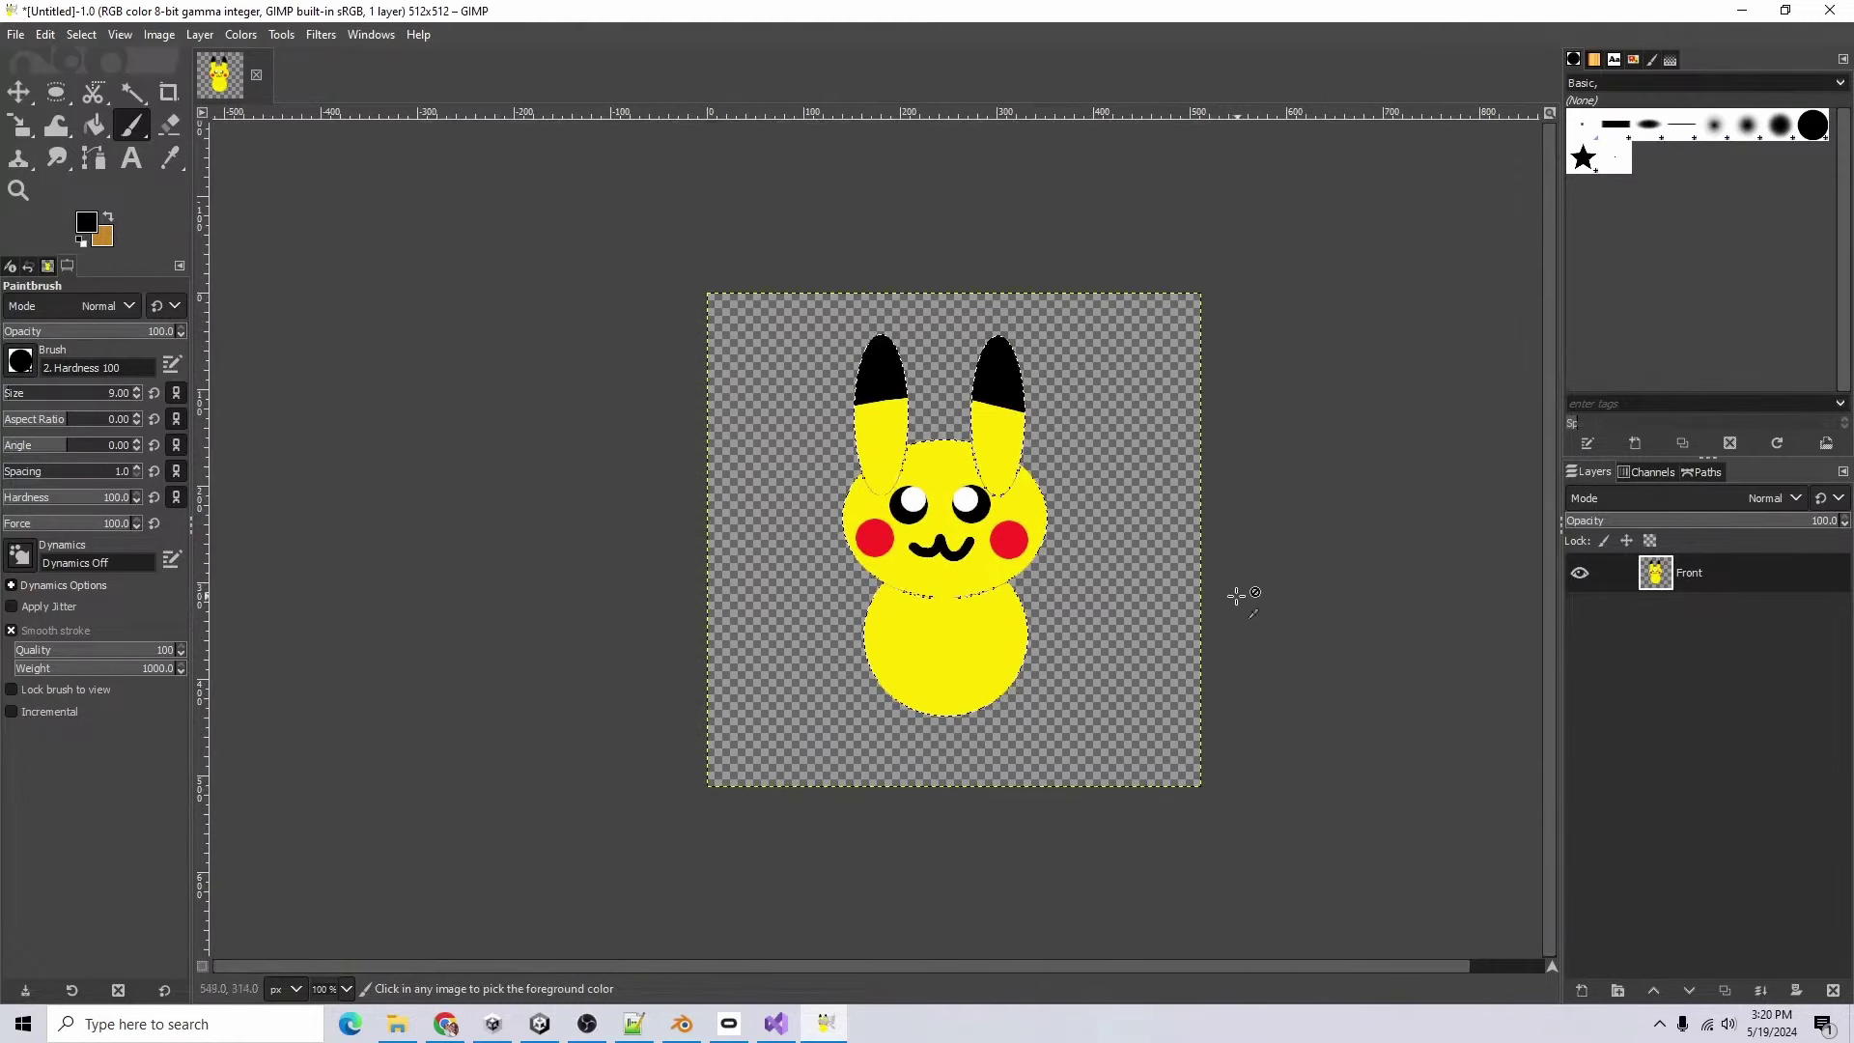
{"action": "scroll", "coordinate": [1245, 590], "scroll_direction": "up", "scroll_amount": 1, "text": "ctrl"}
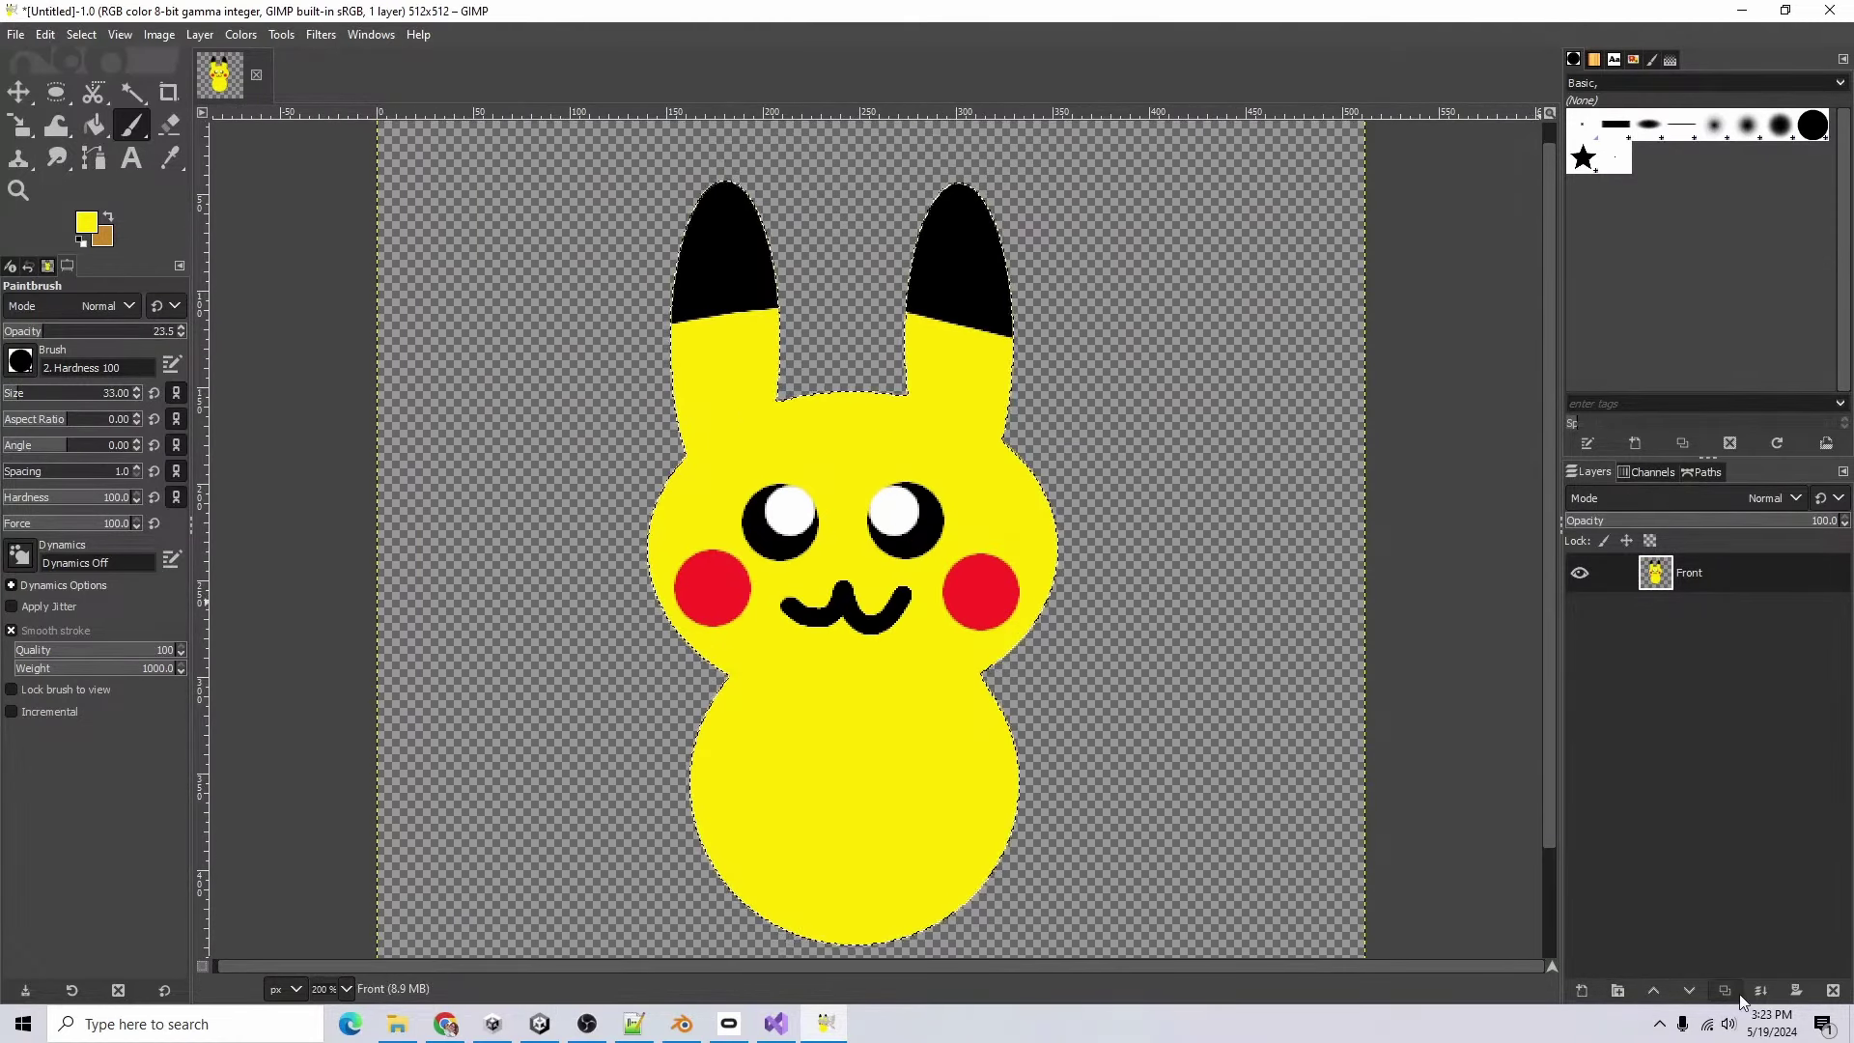
- Duplicate the Front layer and rename the copy as Back
{"action": "left_click", "coordinate": [1725, 990]}
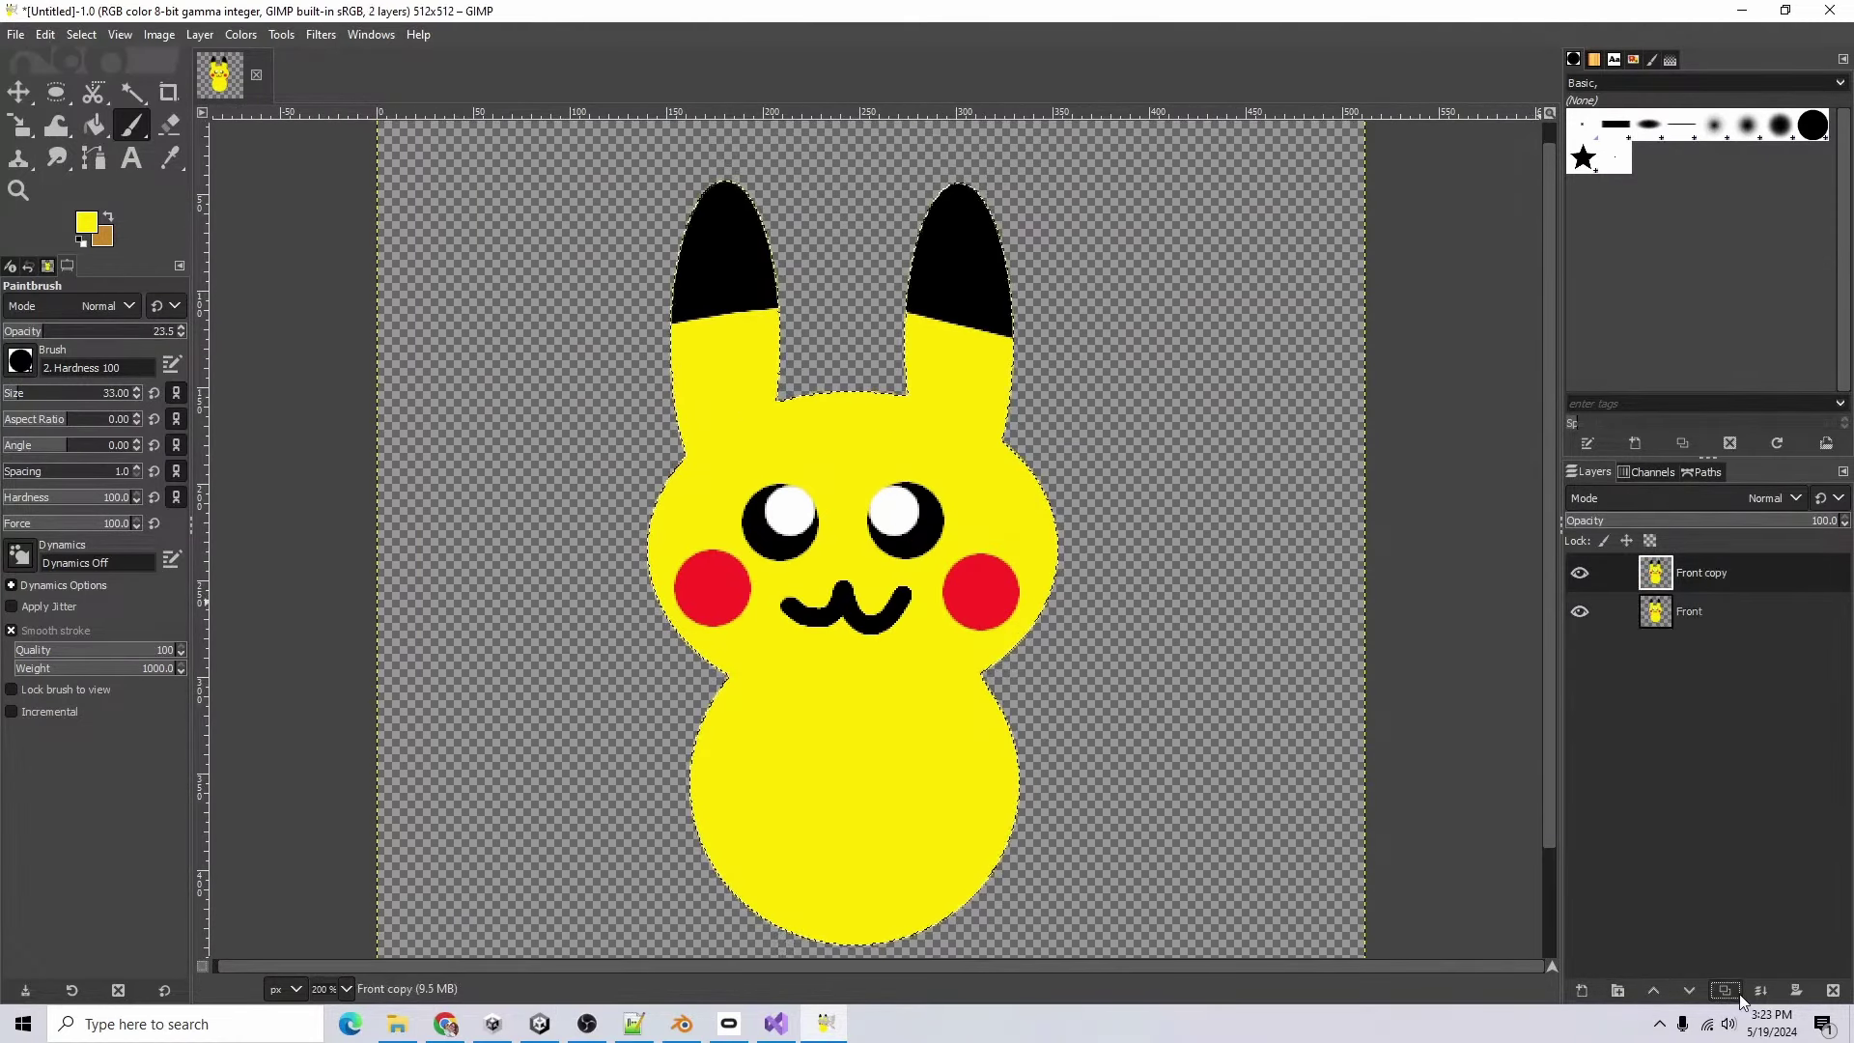
{"action": "double_click", "coordinate": [1701, 574]}
{"action": "type", "text": "Back"}
{"action": "key", "text": "Return"}
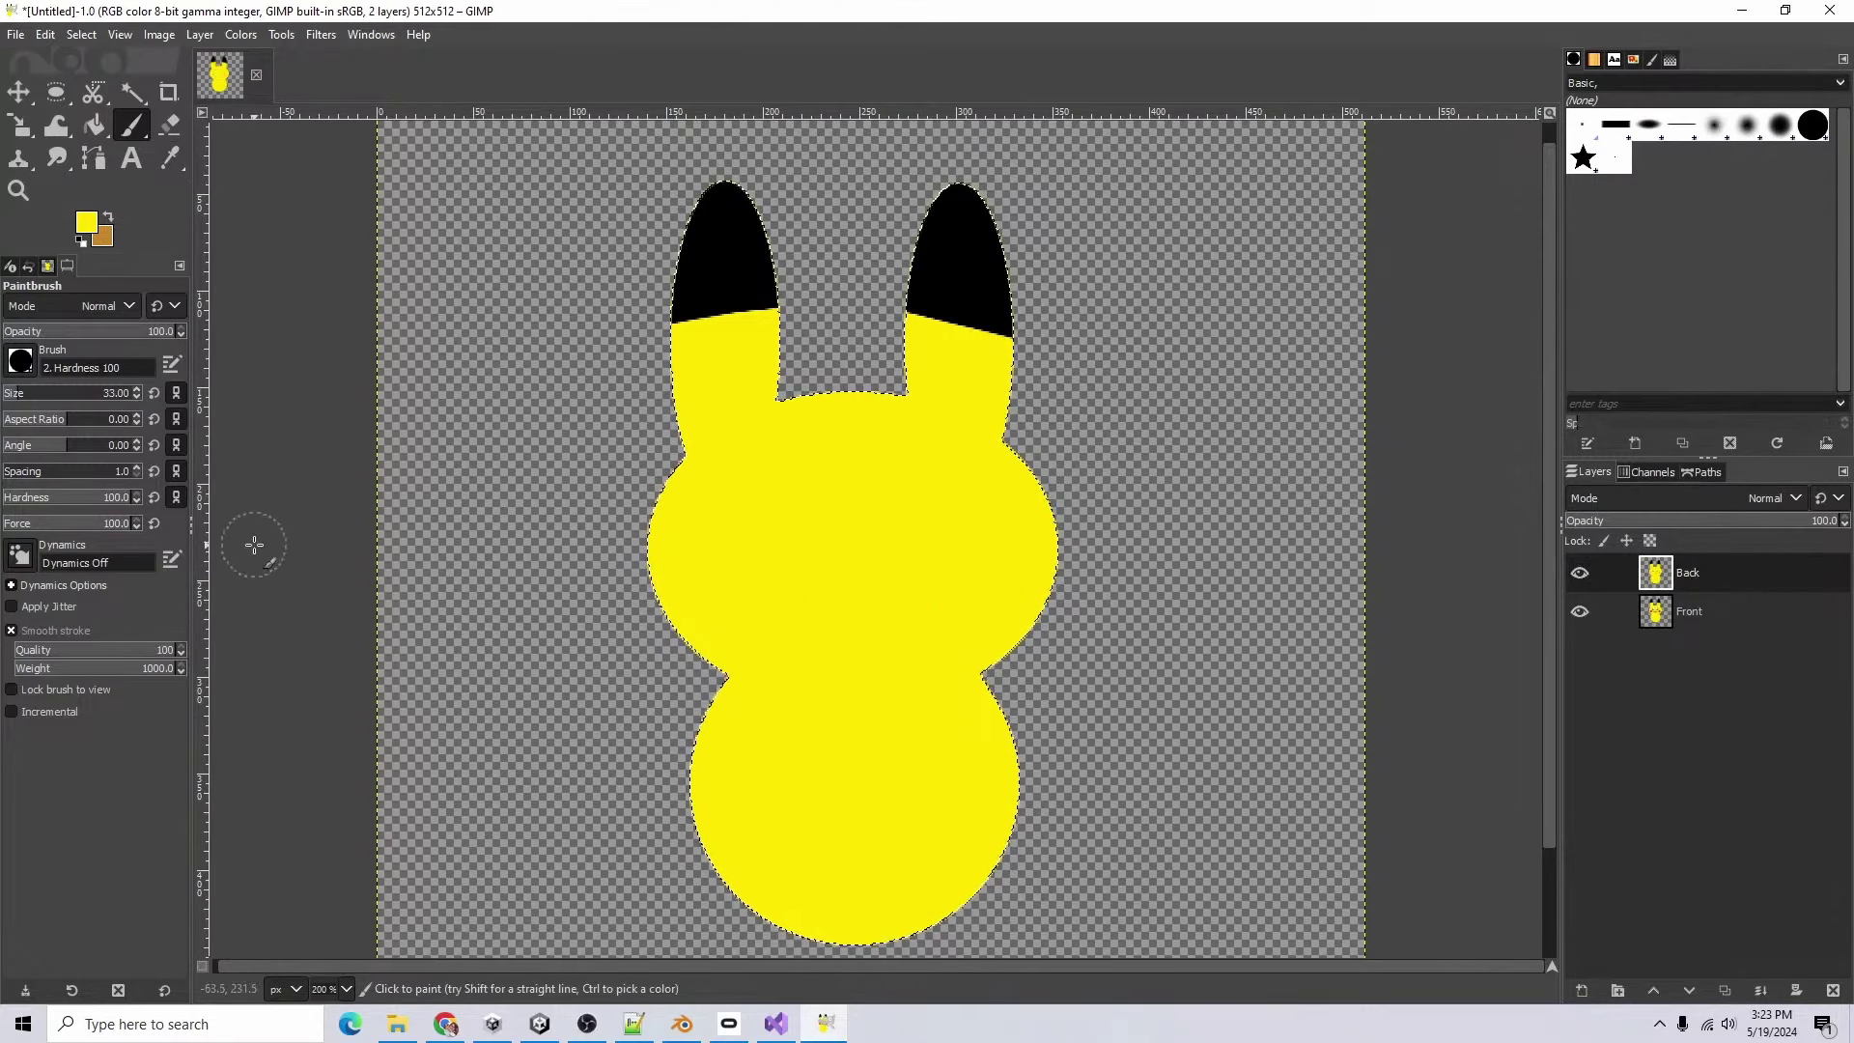
- Paint two horizontal brown stripes across the body on the Back layer with a size 19 brush, and save the image
{"action": "left_click", "coordinate": [108, 217]}
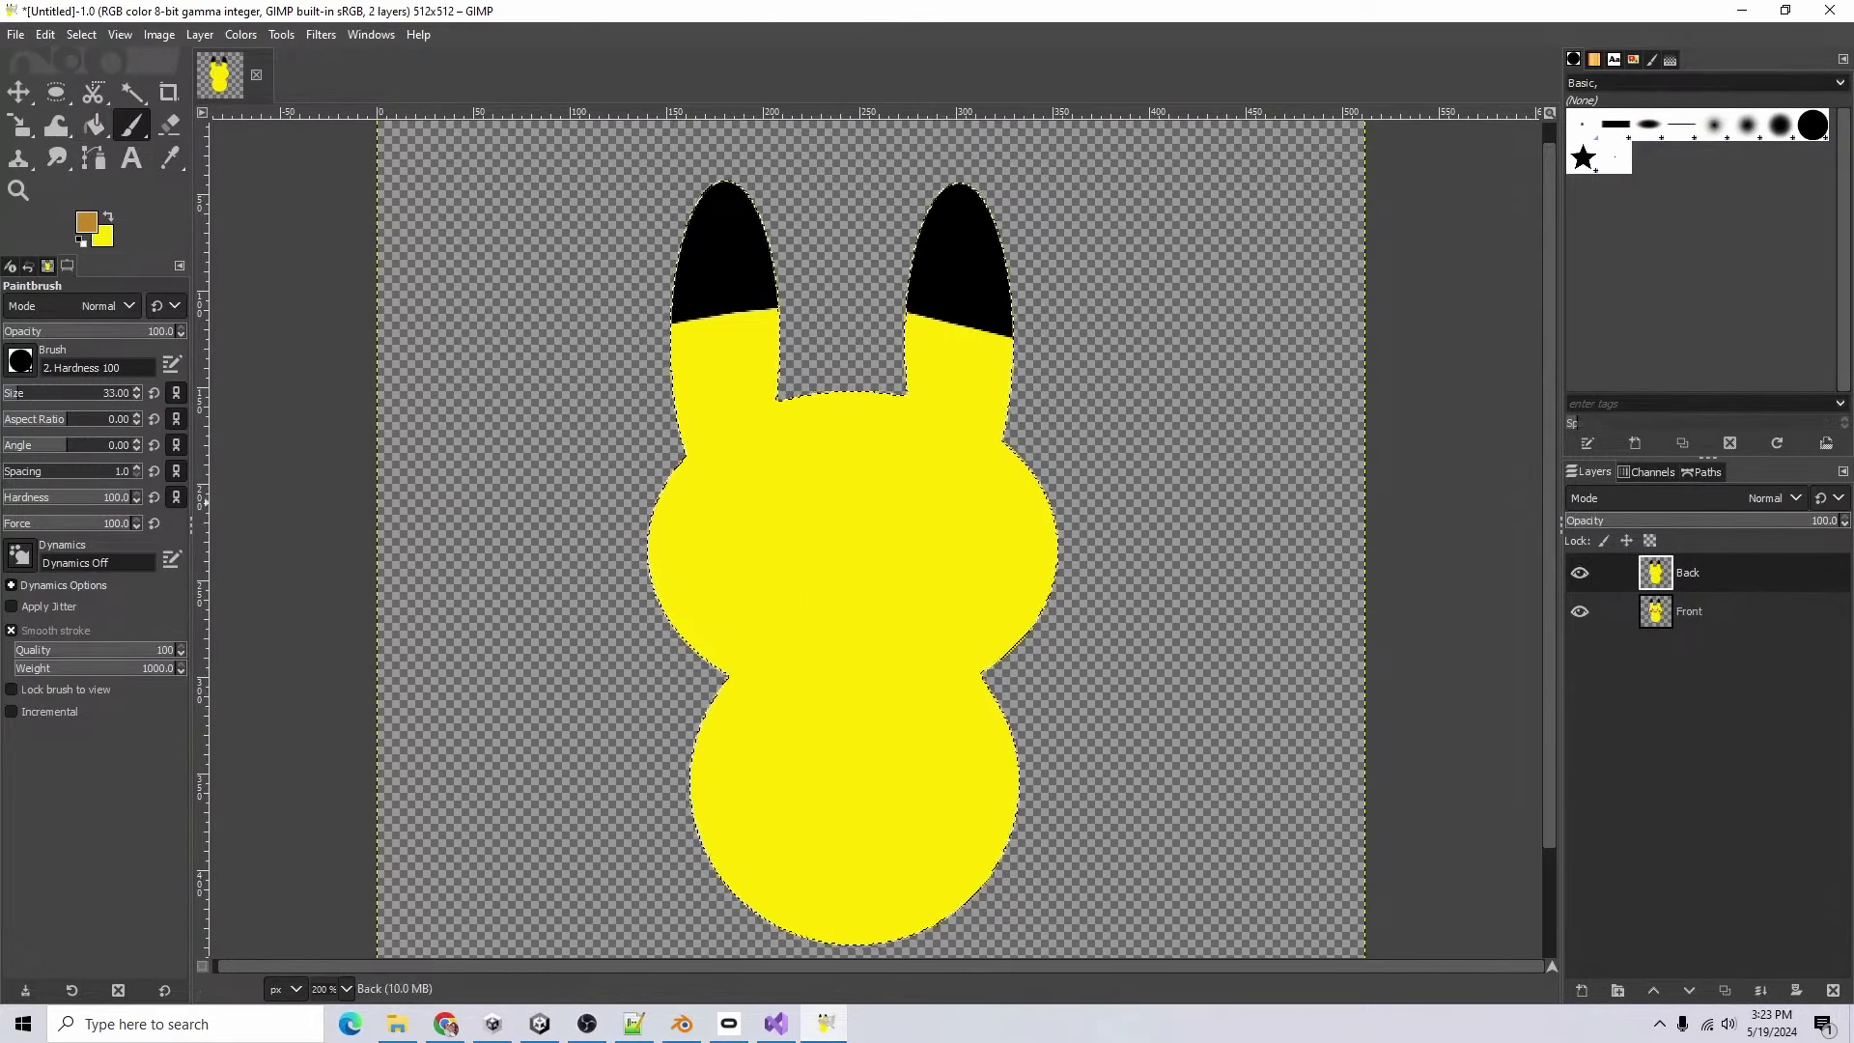
{"action": "left_click_drag", "start_coordinate": [20, 393], "coordinate": [12, 392]}
{"action": "left_click_drag", "start_coordinate": [767, 715], "coordinate": [928, 716]}
{"action": "left_click_drag", "start_coordinate": [759, 811], "coordinate": [956, 795]}
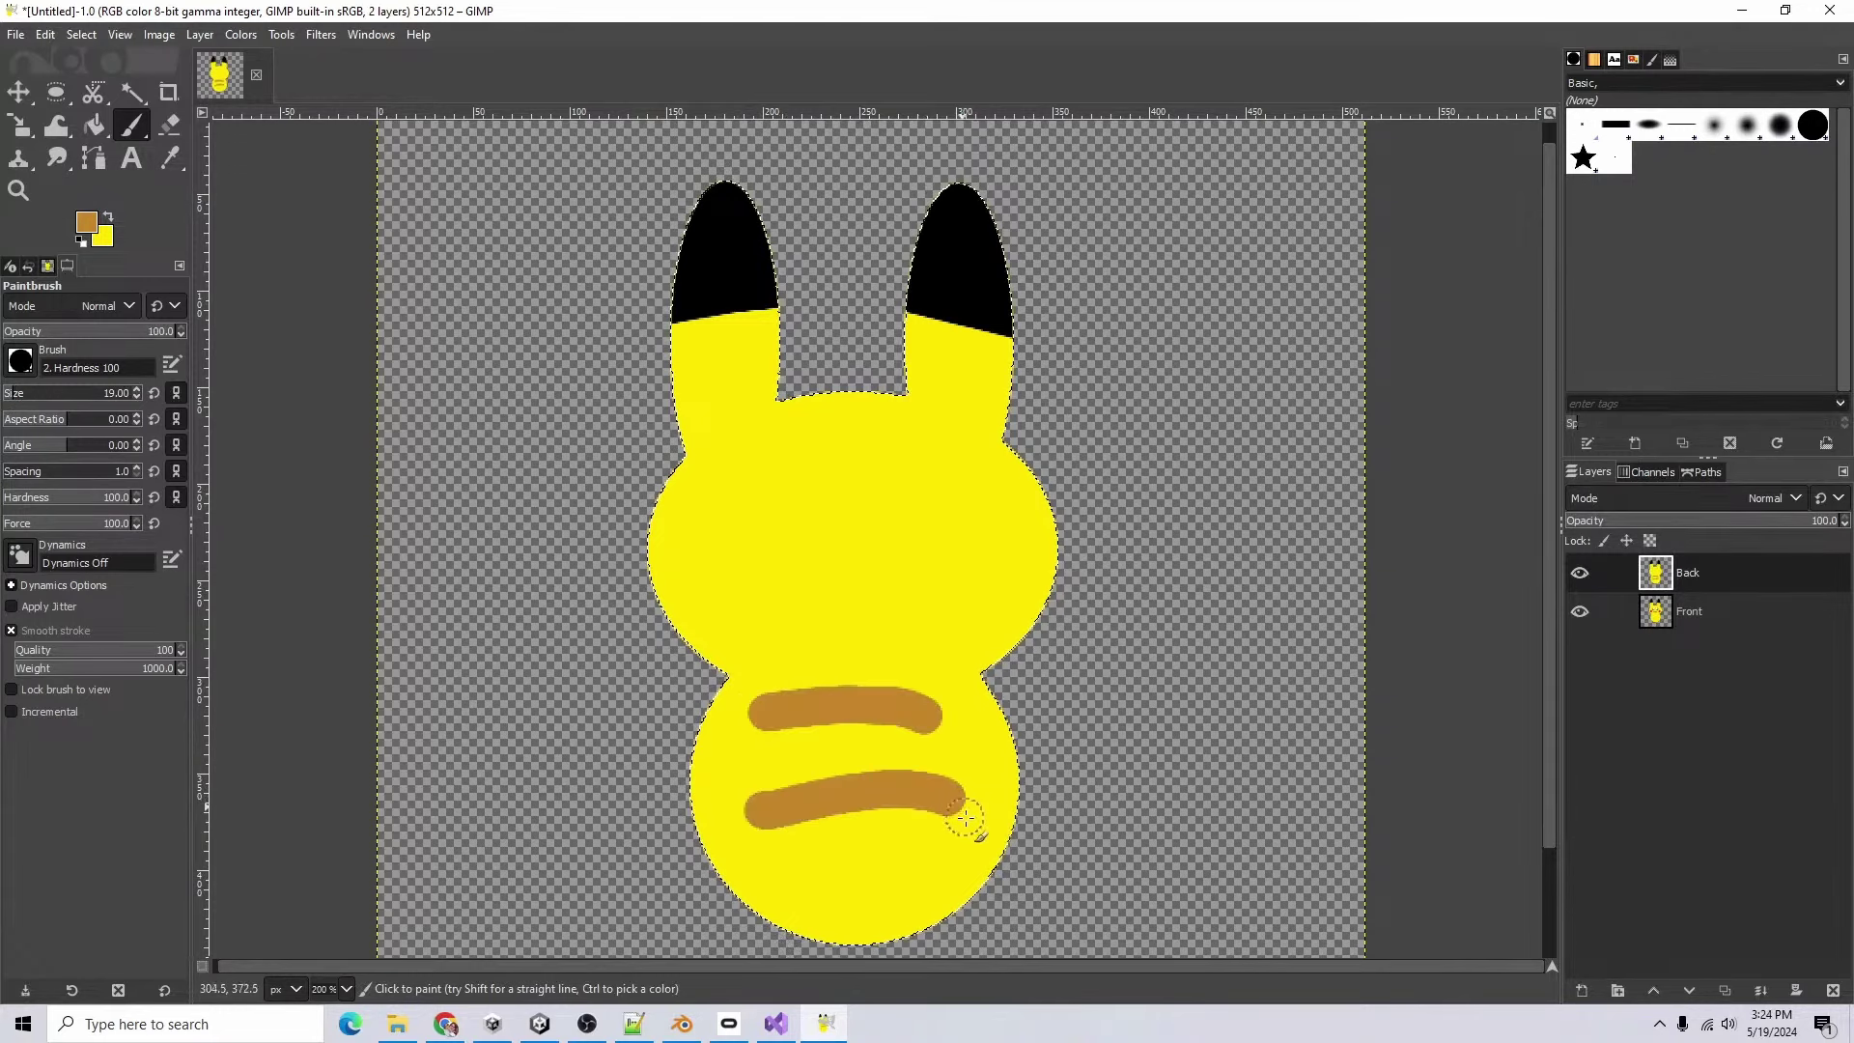
{"action": "key", "text": "ctrl+s"}
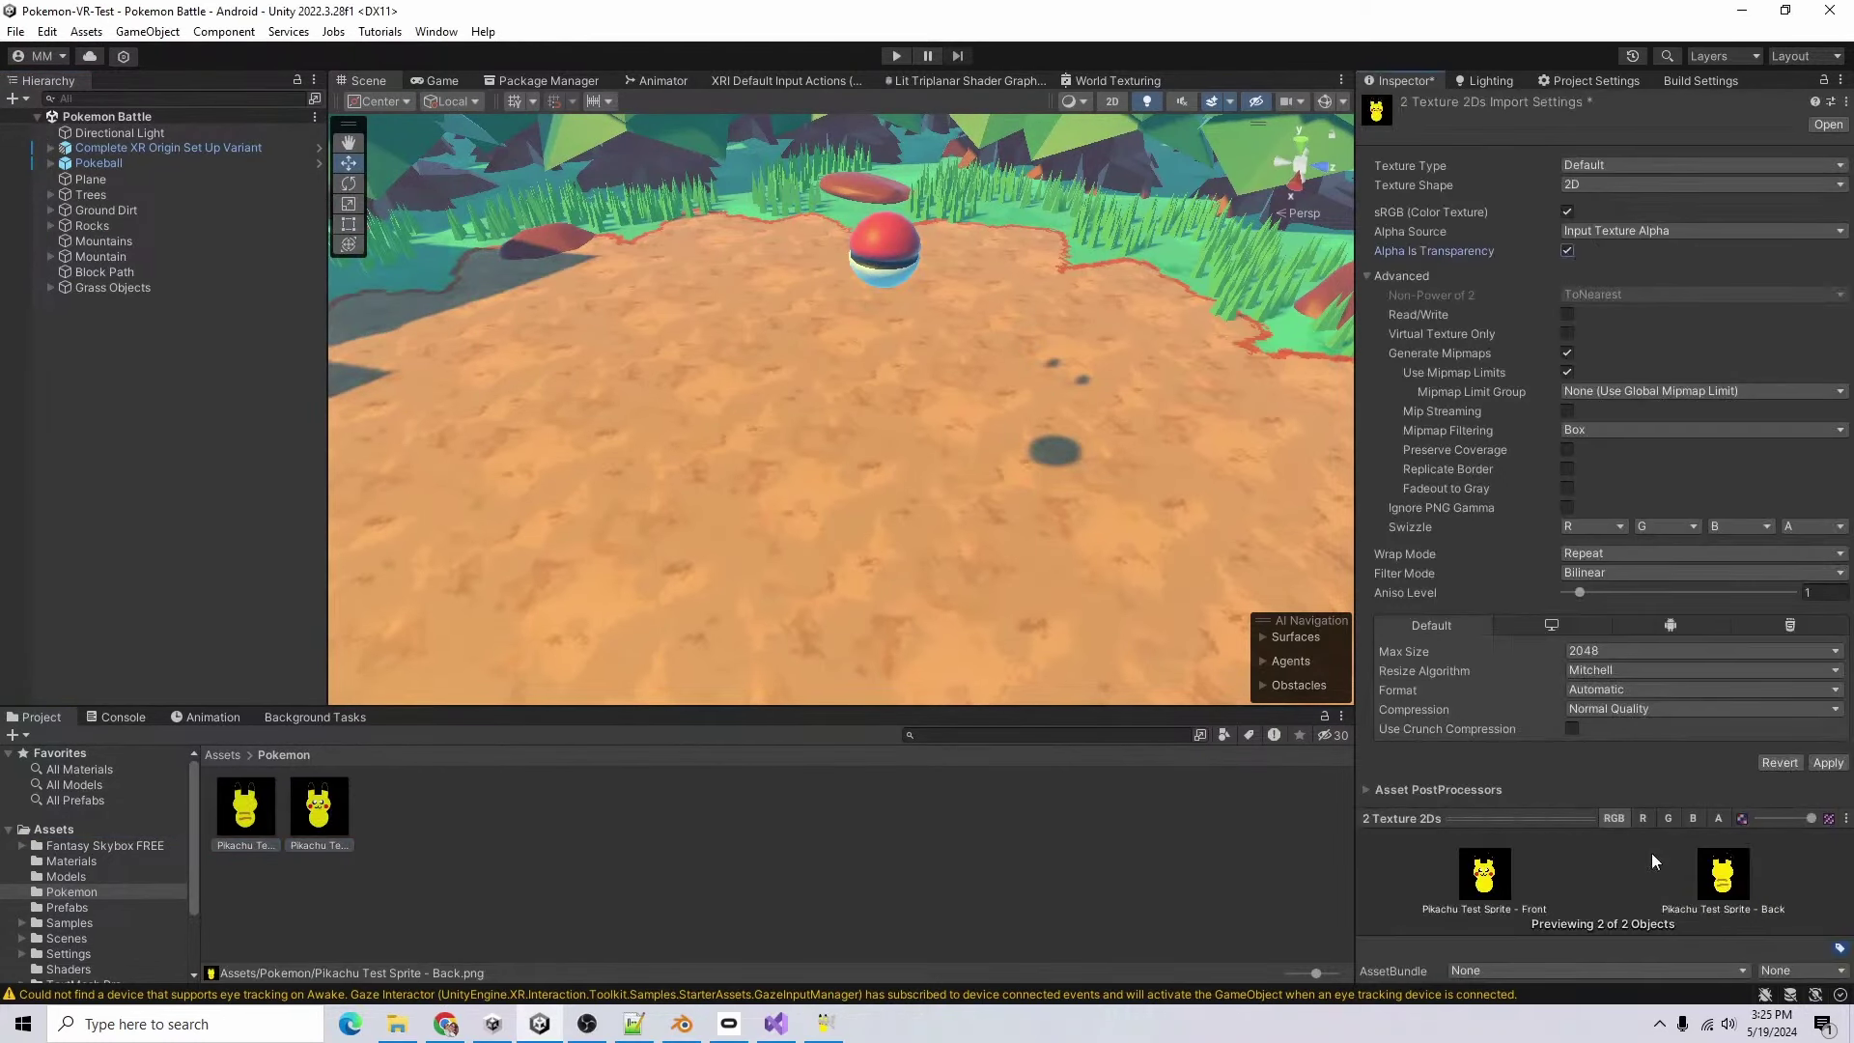
- Create an empty scene object named Pikachu at position 0, 0, 0
{"action": "right_click", "coordinate": [188, 434]}
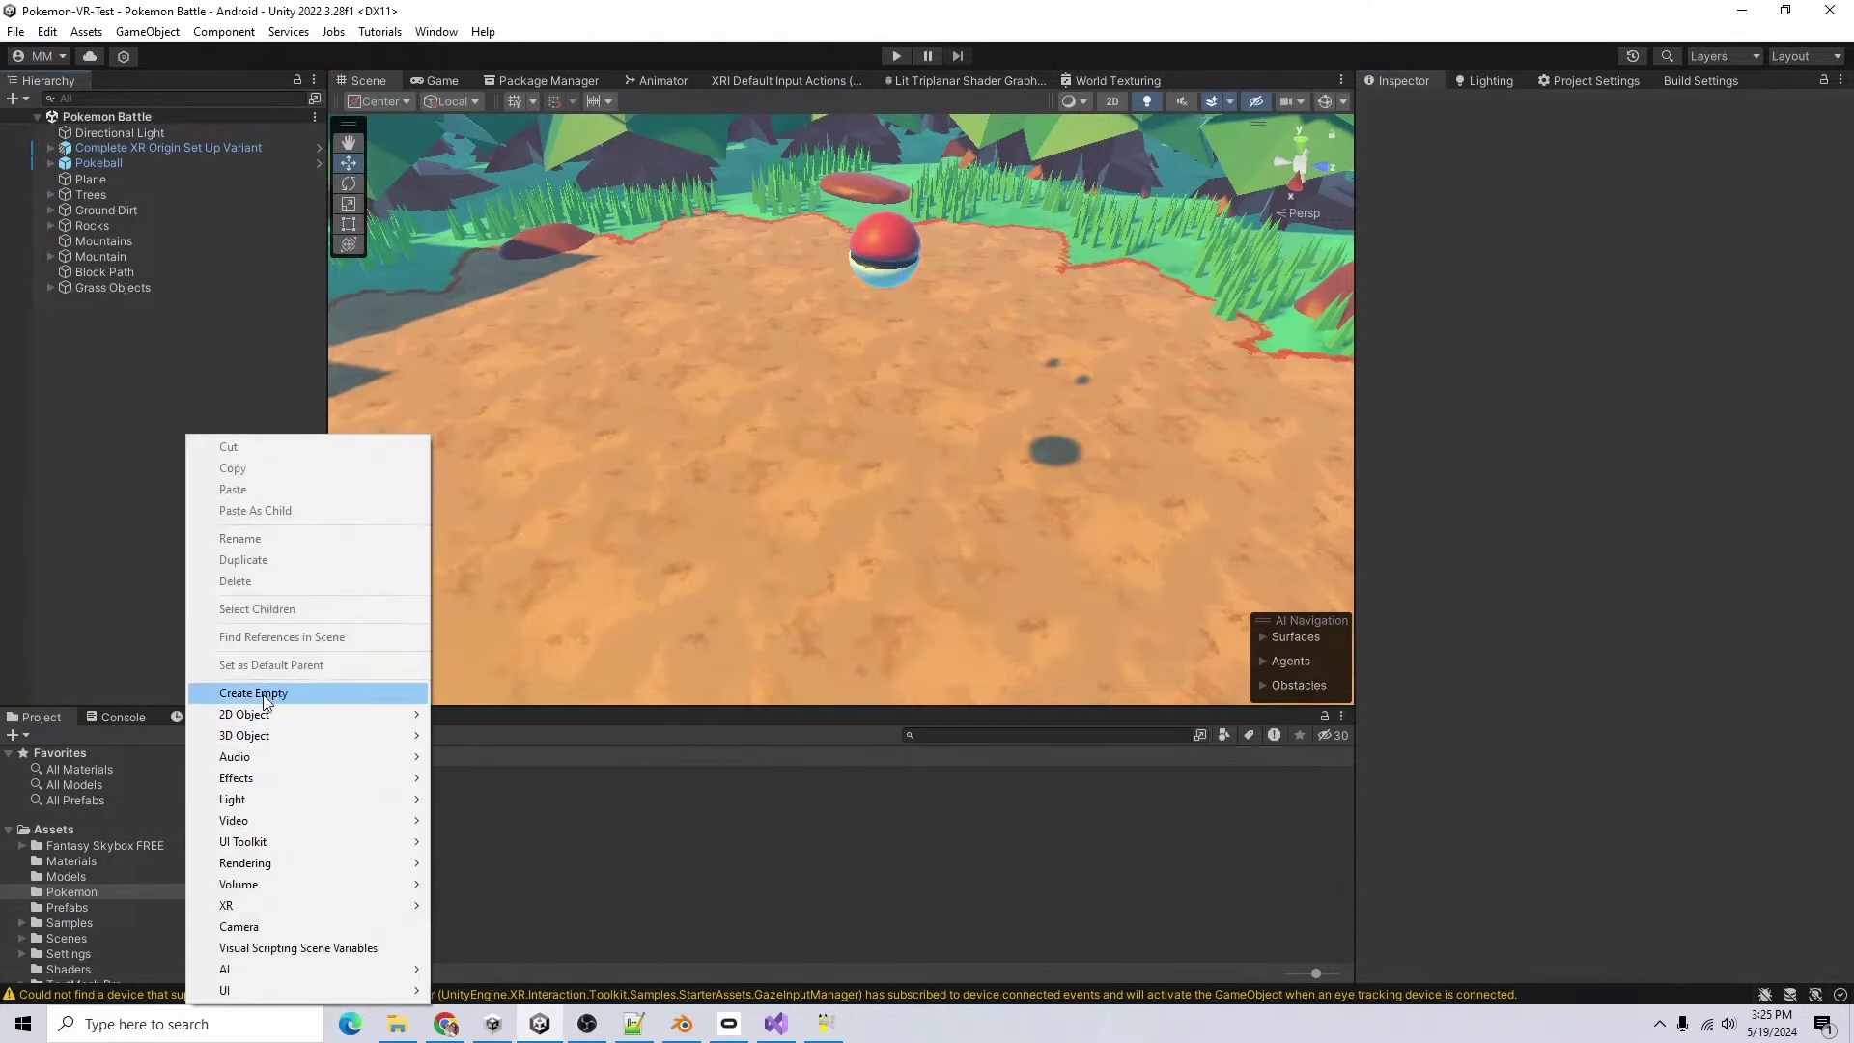
{"action": "left_click", "coordinate": [340, 694]}
{"action": "type", "text": "Pikachu"}
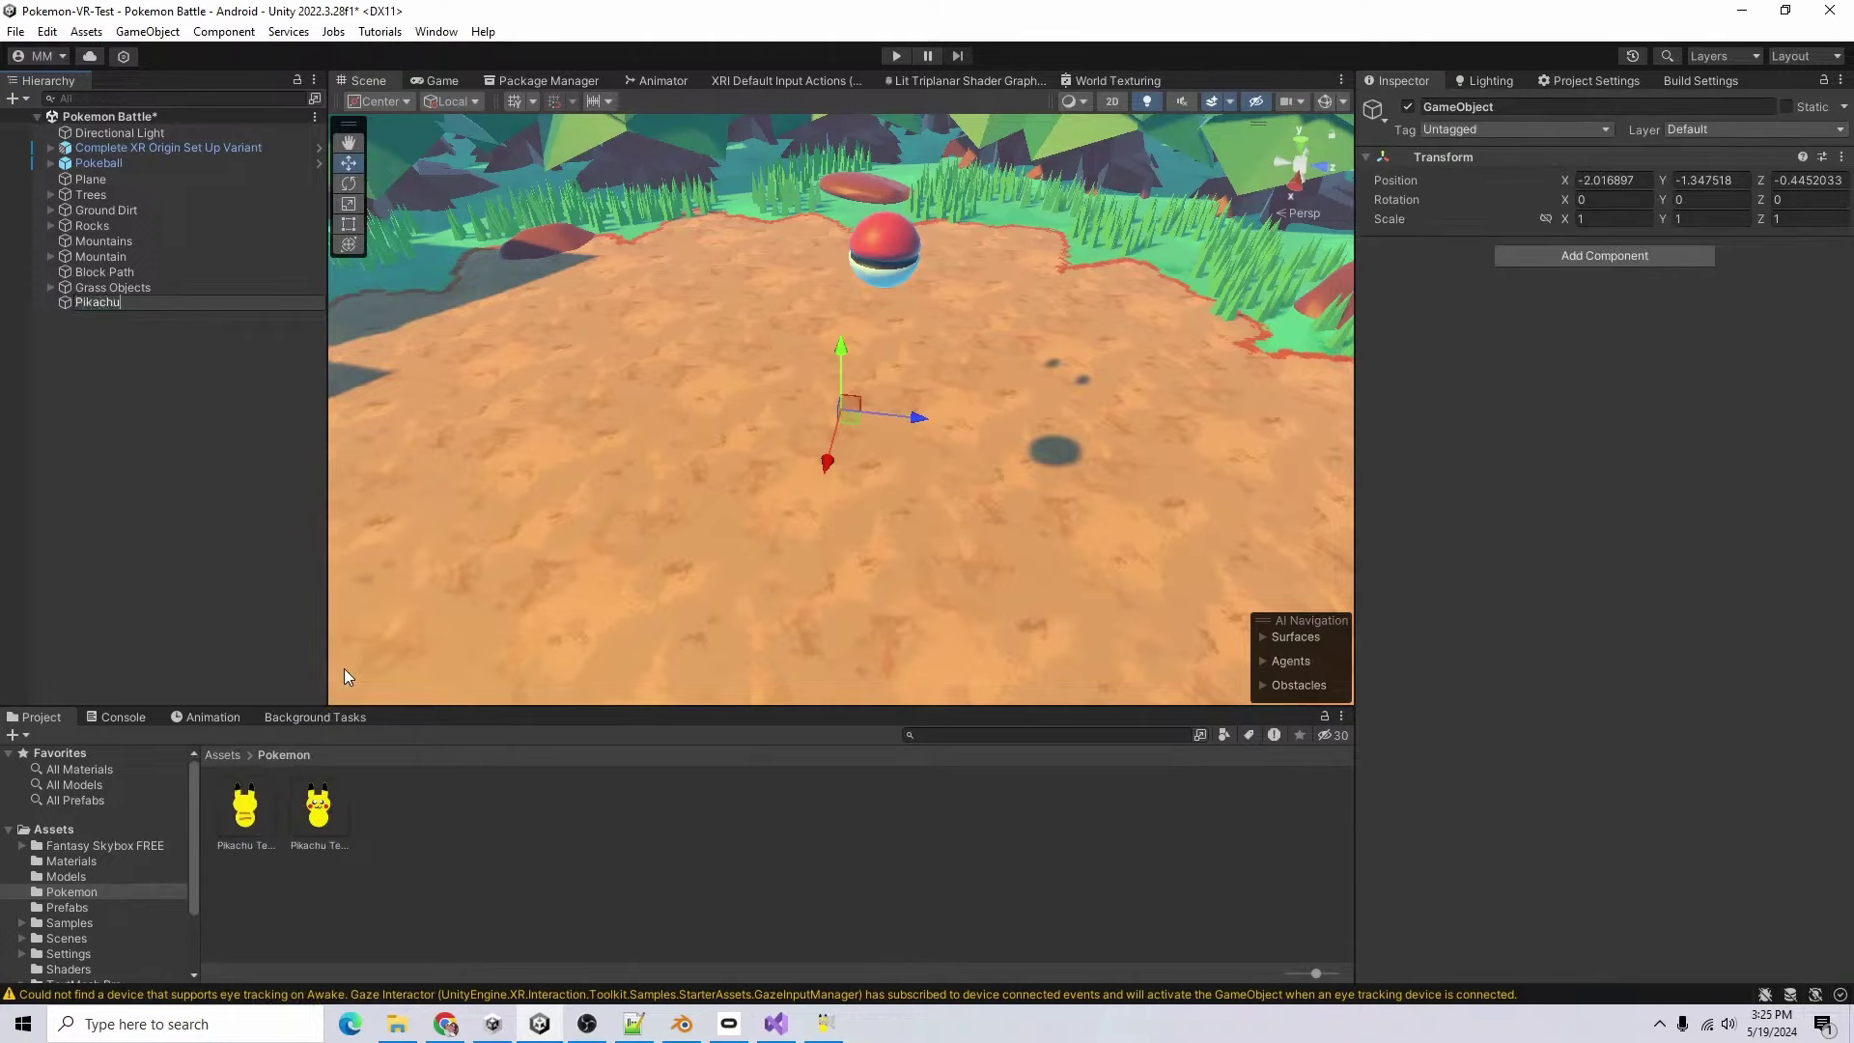
{"action": "key", "text": "Return"}
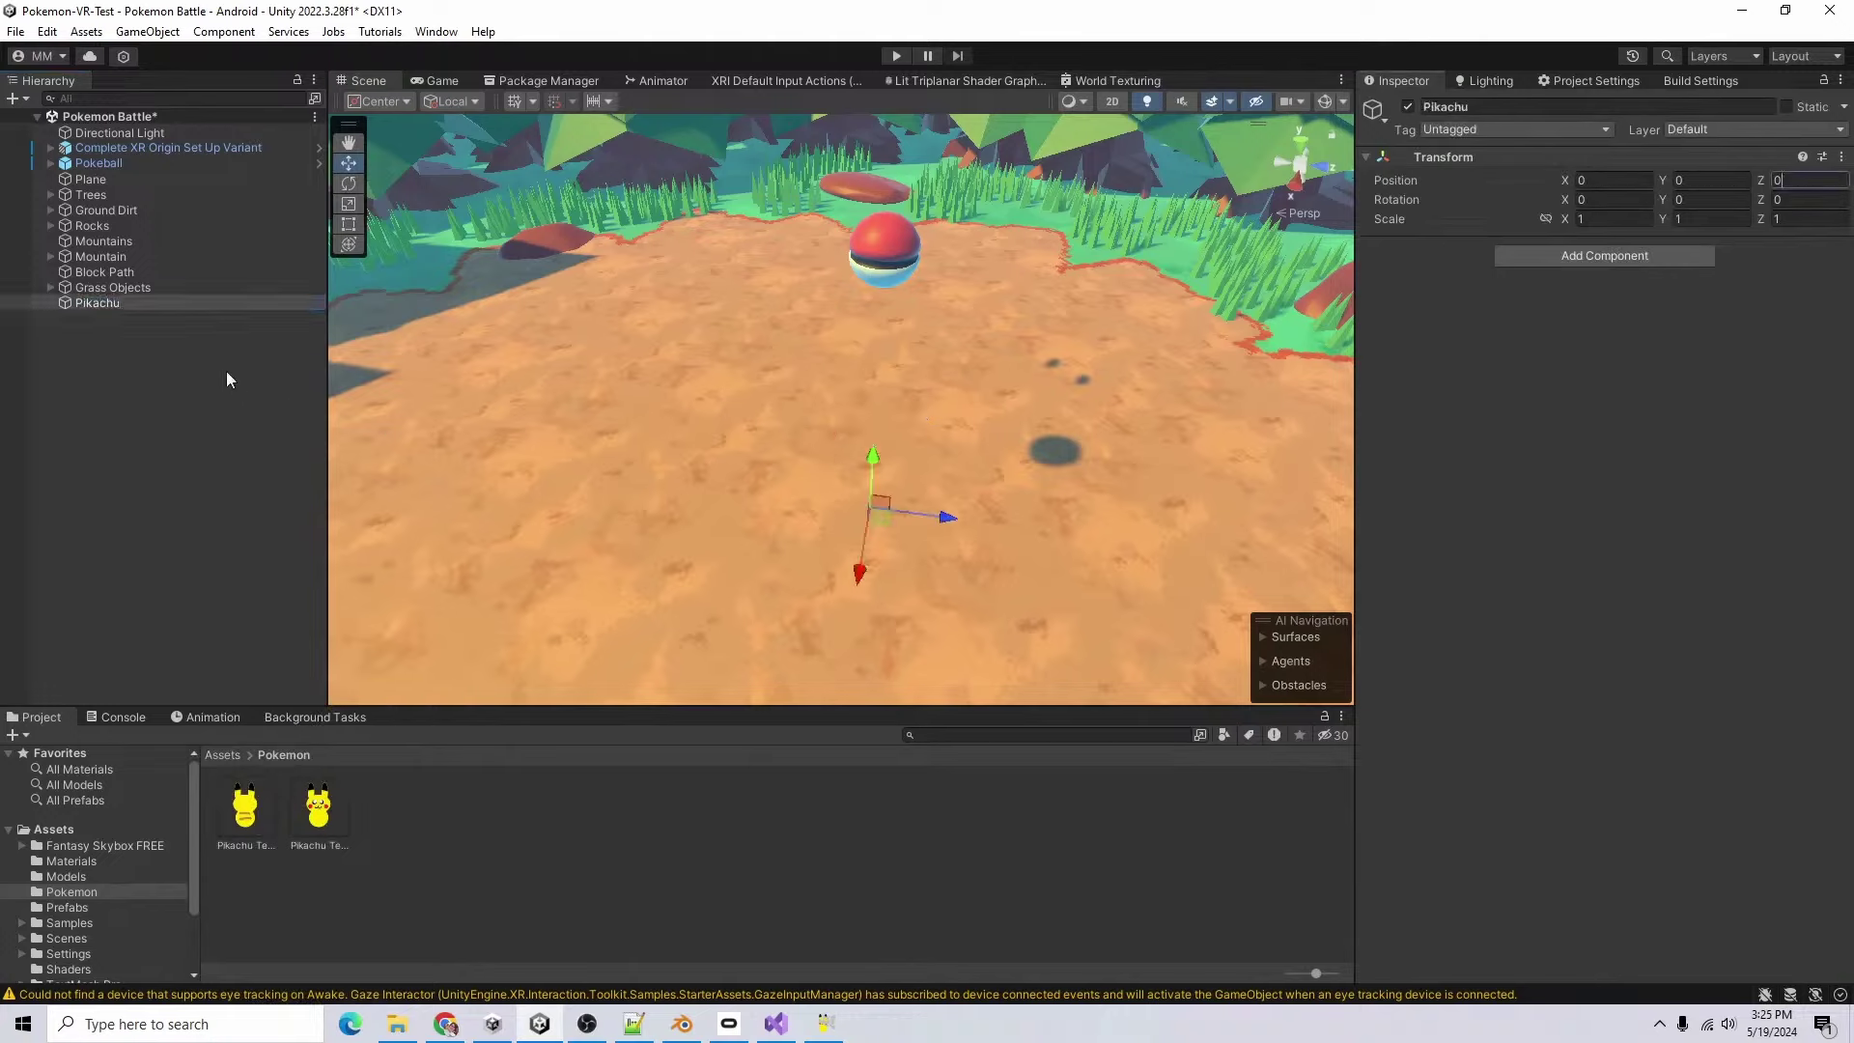
- Add a quad as a child of the Pikachu object and name it Front
{"action": "right_click", "coordinate": [118, 304]}
{"action": "mouse_move", "coordinate": [193, 622]}
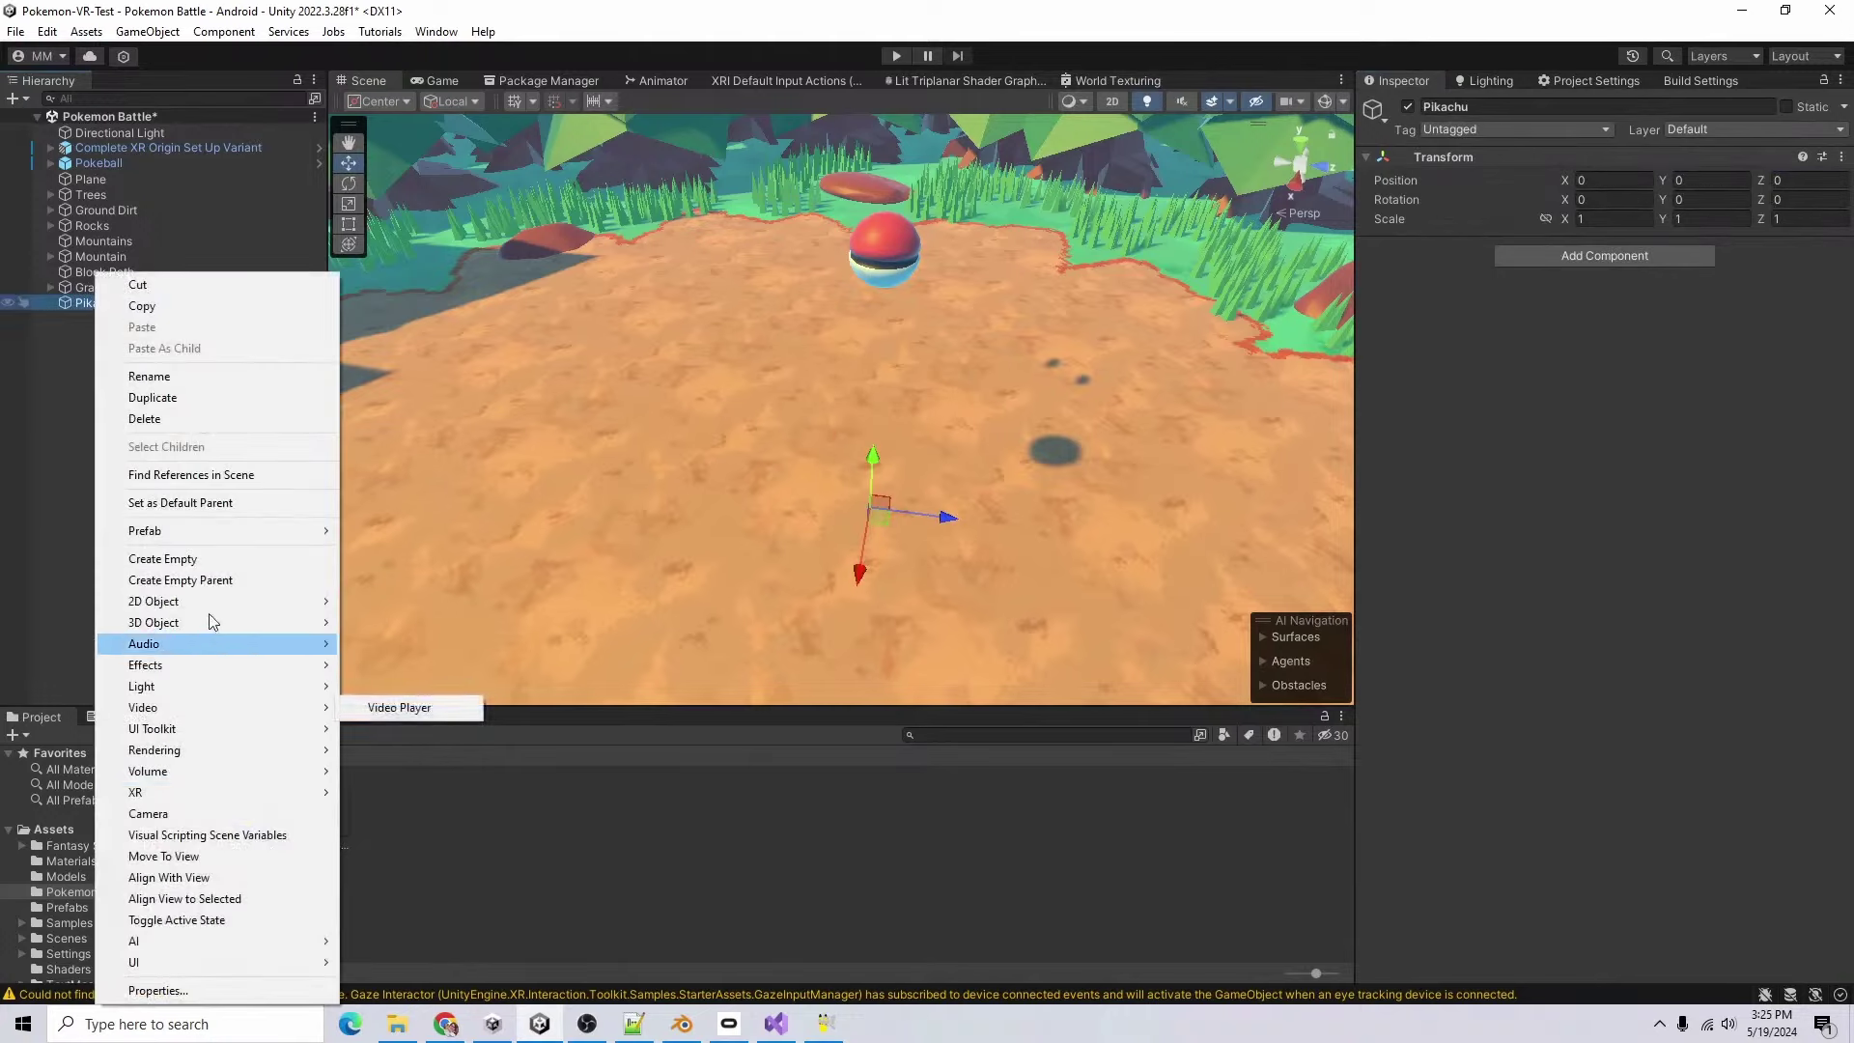
{"action": "left_click", "coordinate": [425, 708]}
{"action": "left_click", "coordinate": [1499, 107]}
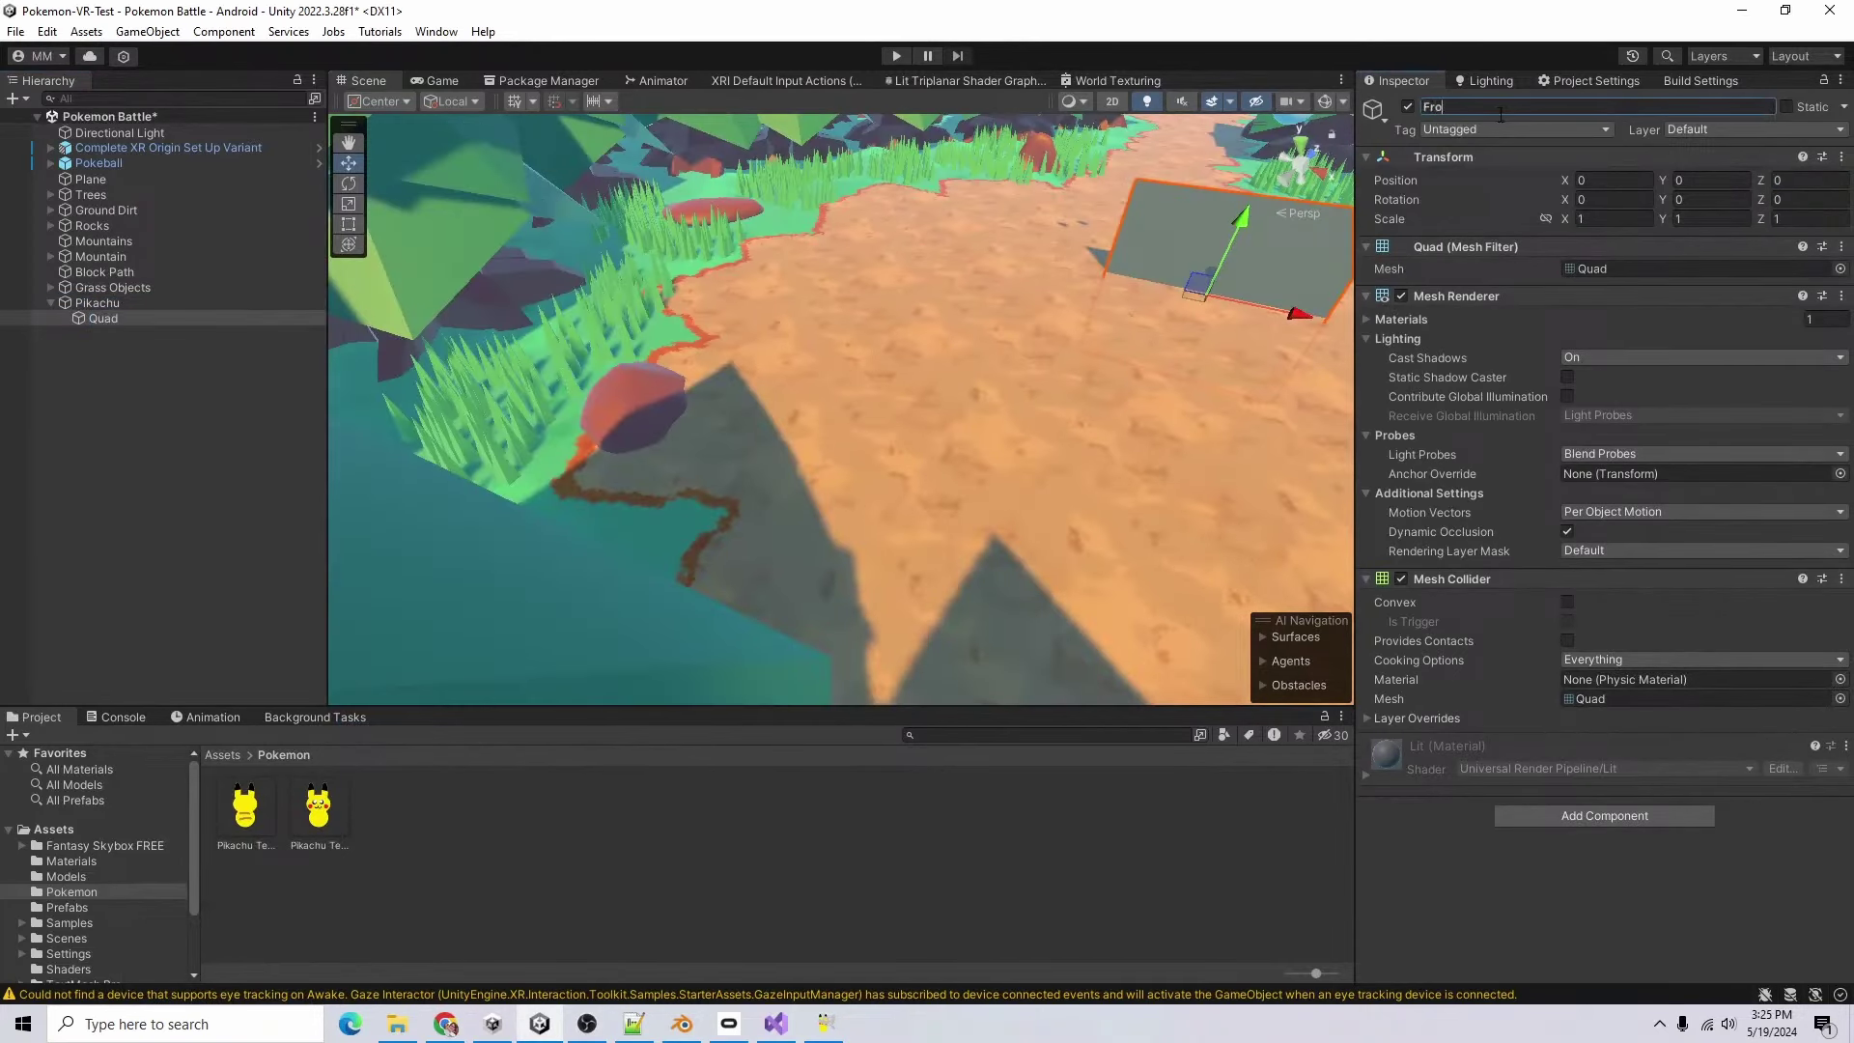
- Duplicate the Front quad, rename the copy as Back and set its Y rotation to 180
{"action": "key", "text": "ctrl+d"}
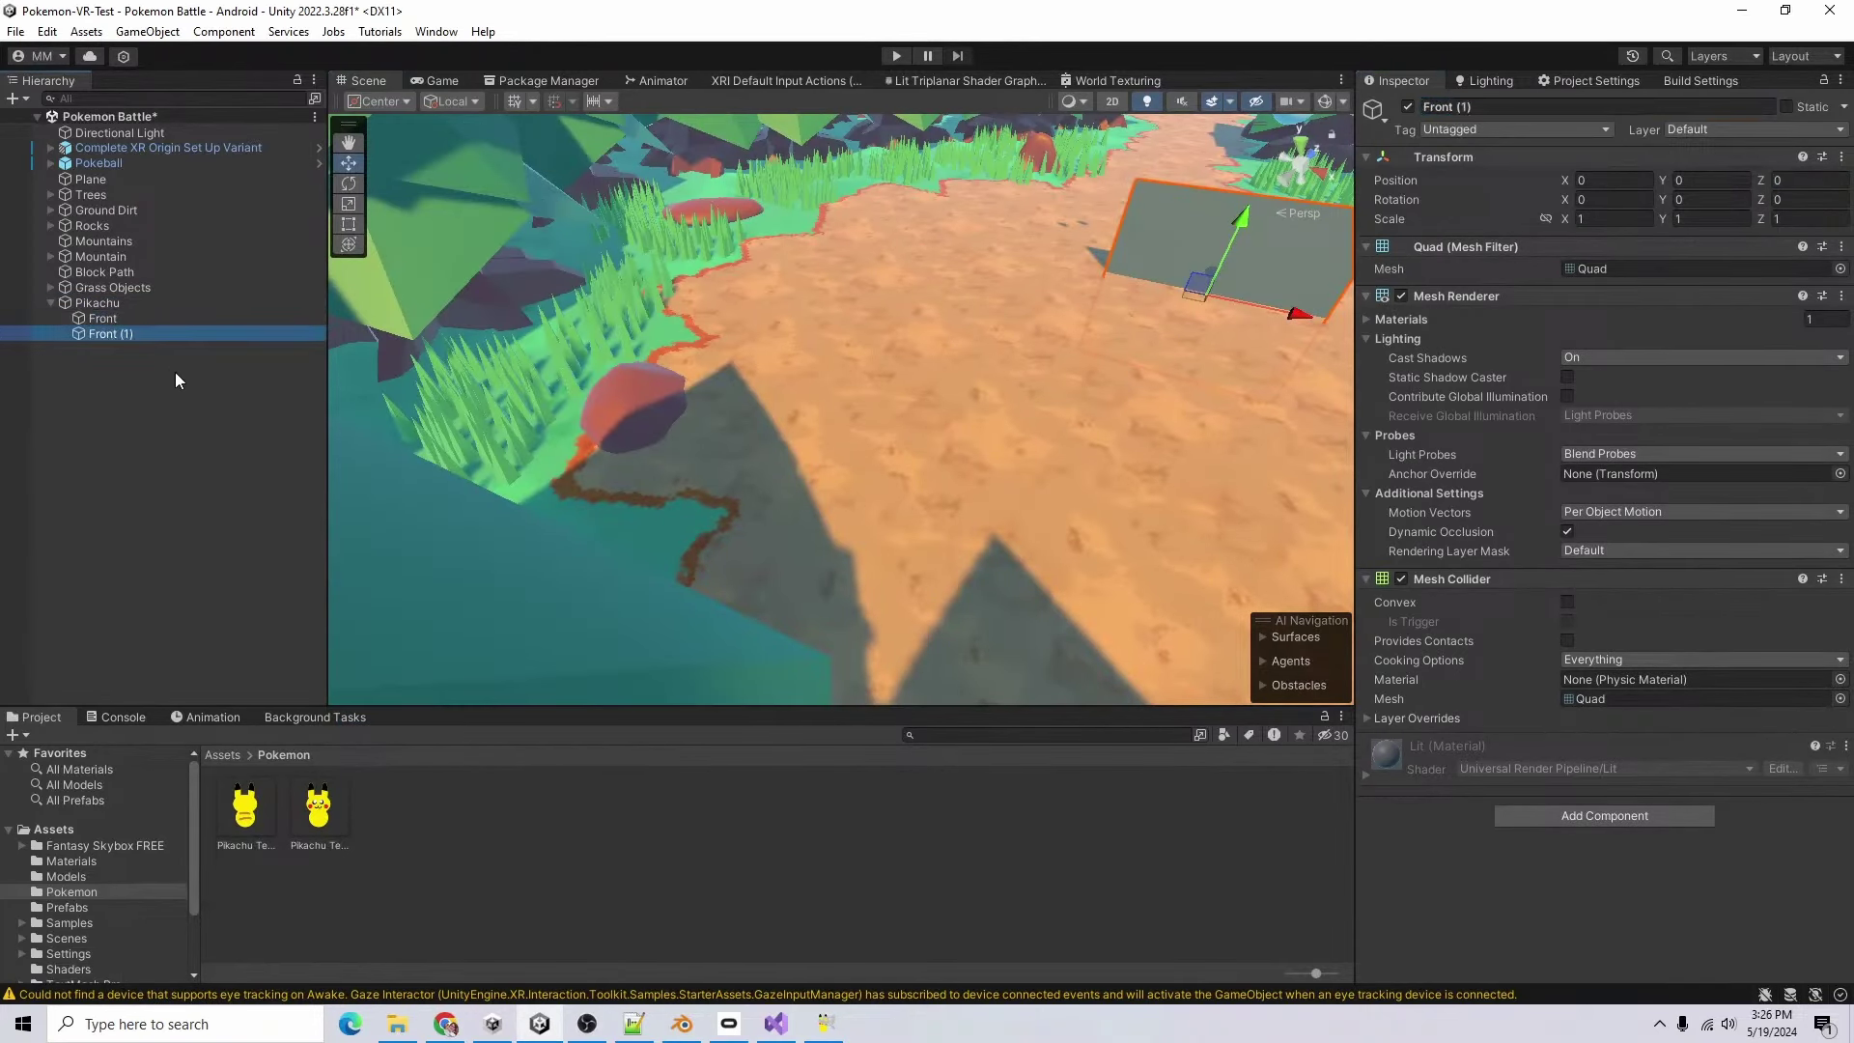
{"action": "left_click", "coordinate": [1539, 107]}
{"action": "type", "text": "Back"}
{"action": "left_click", "coordinate": [1729, 197]}
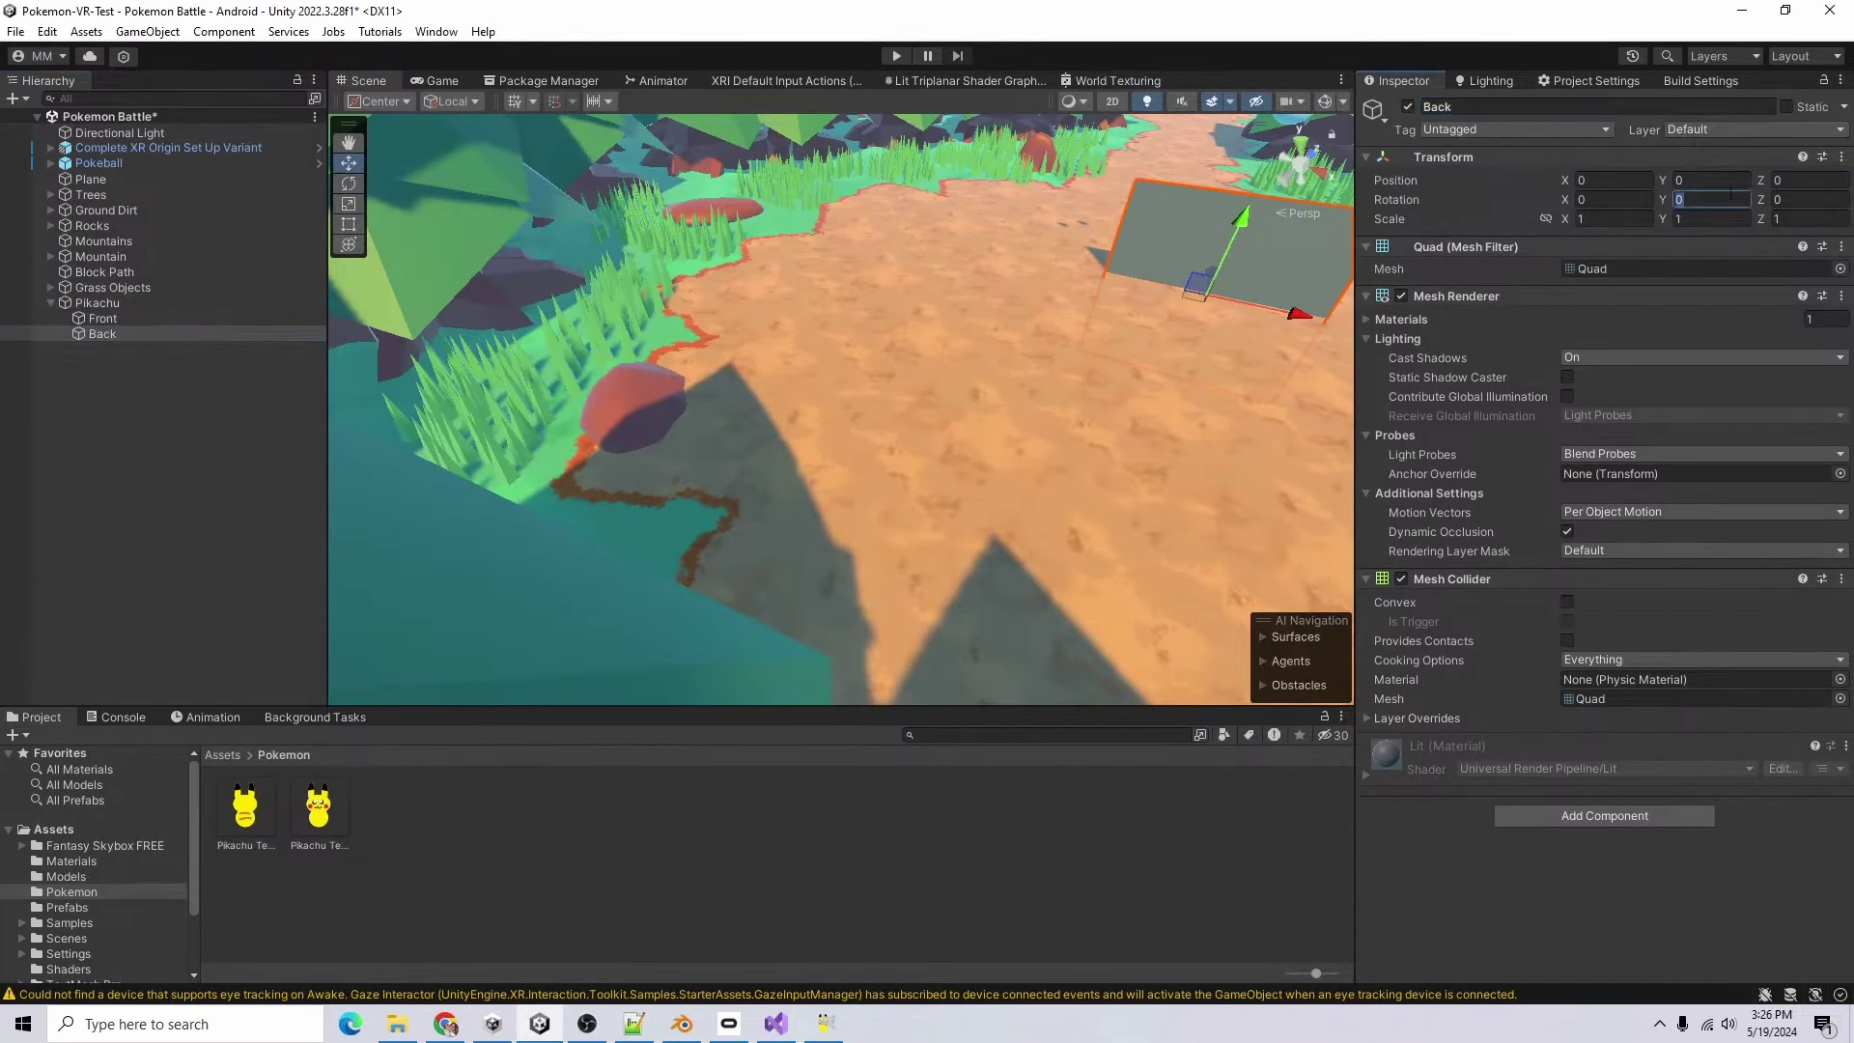
{"action": "type", "text": "180"}
- Create an empty object named Visual under Pikachu and make the Front and Back quads its children
{"action": "right_click", "coordinate": [106, 319]}
{"action": "left_click", "coordinate": [282, 556]}
{"action": "type", "text": "Vis"}
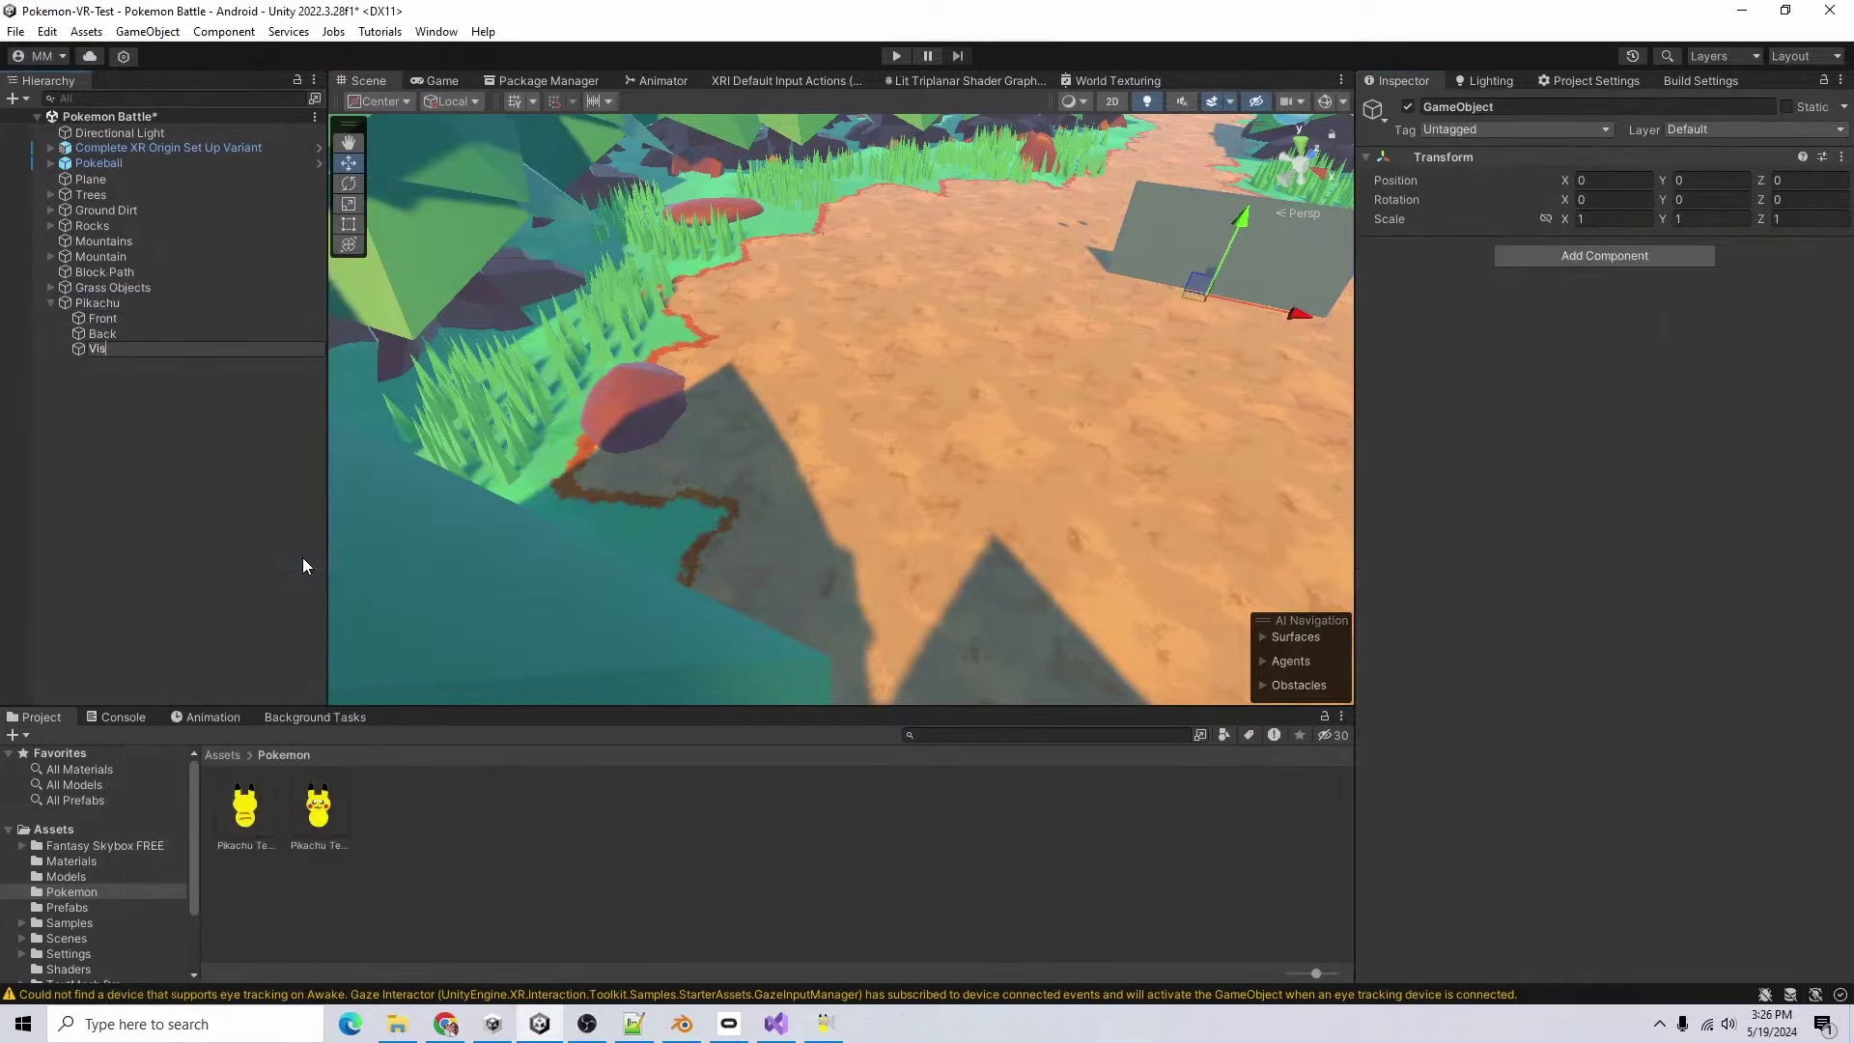
{"action": "type", "text": "ual"}
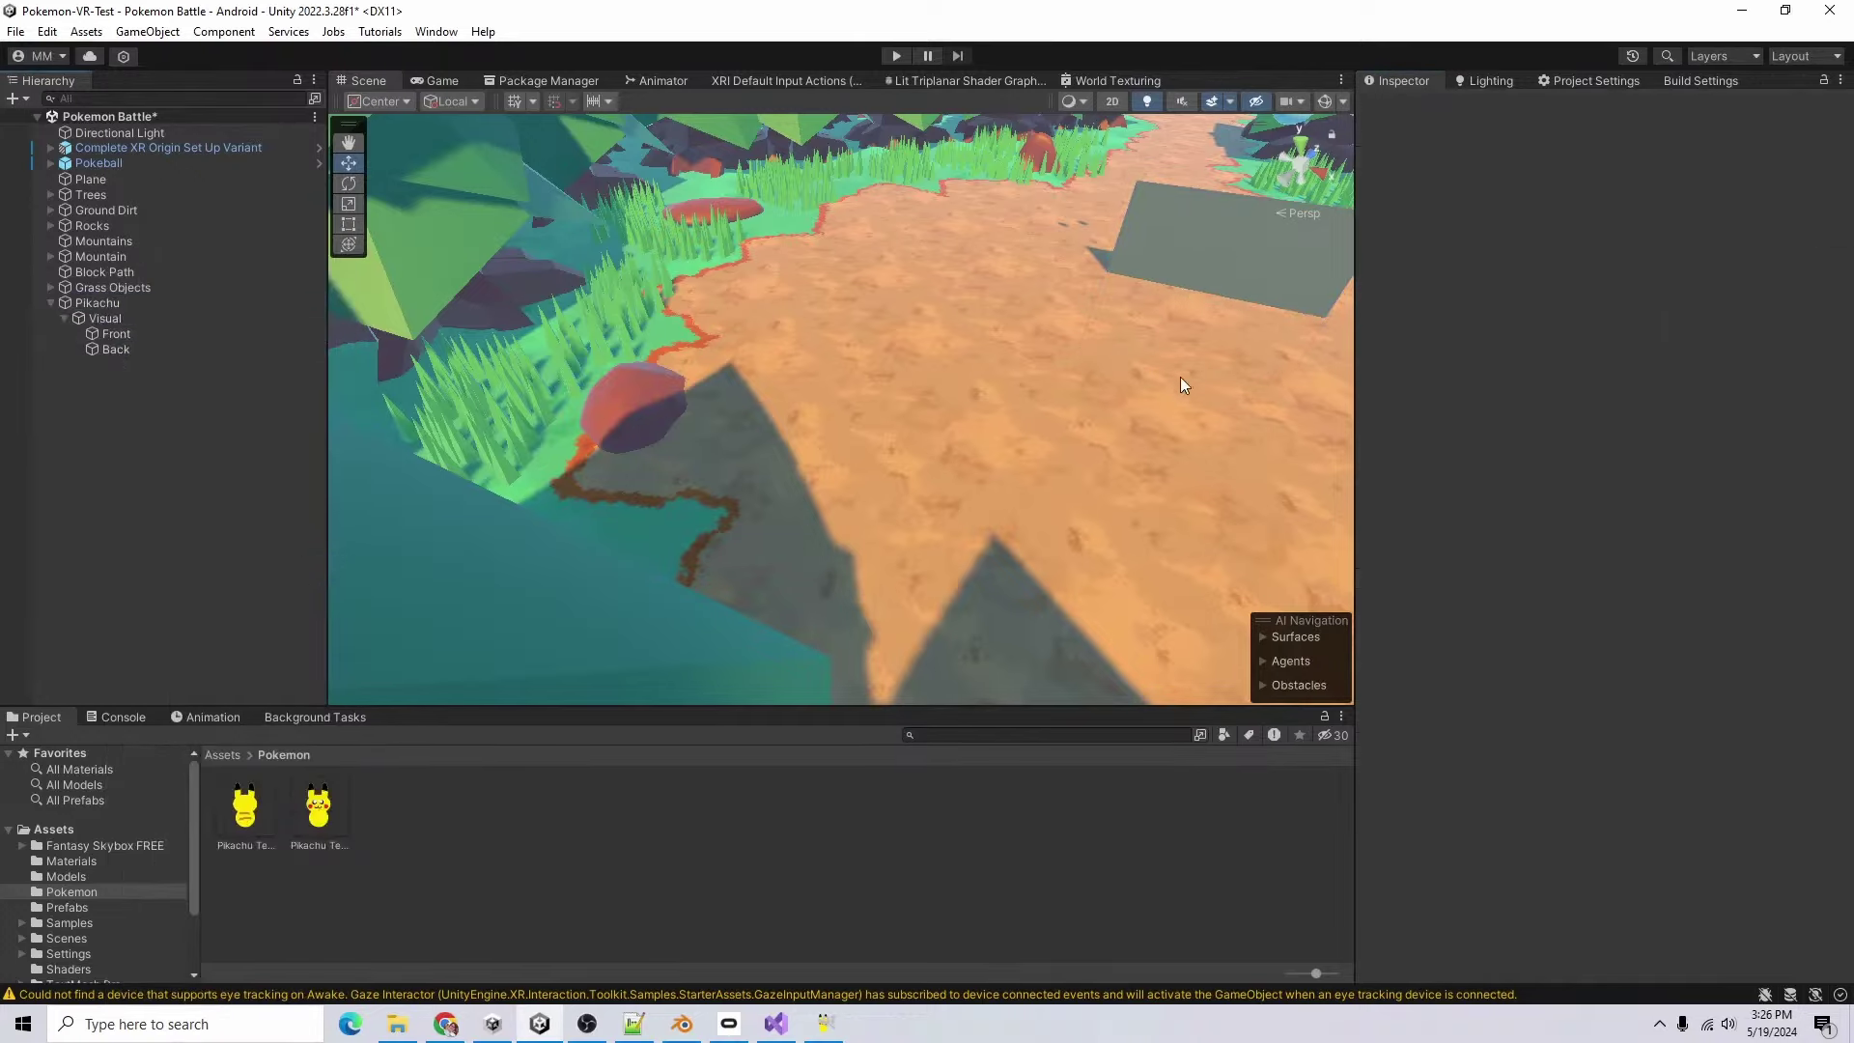
- Move the Pikachu object along the Z axis to about -1.5, away from the Pokeball
{"action": "left_click_drag", "start_coordinate": [1179, 377], "coordinate": [706, 493], "text": "alt"}
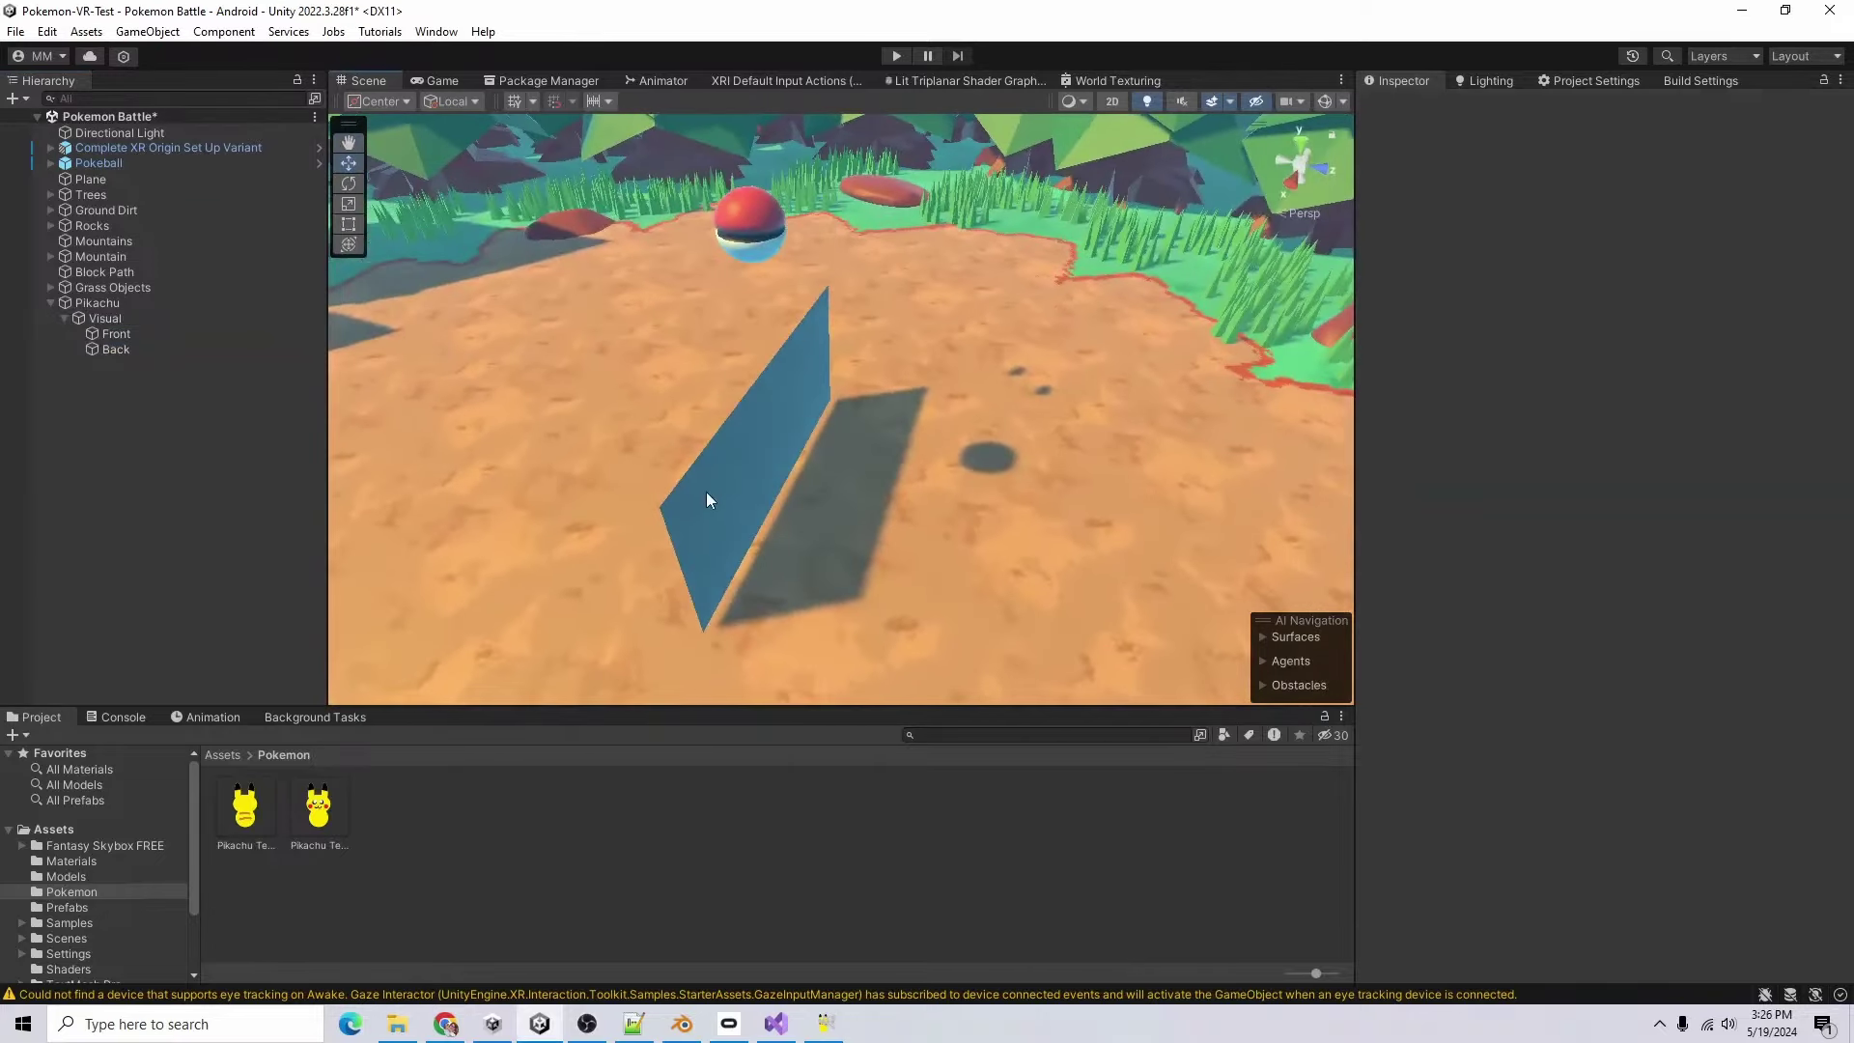
{"action": "left_click", "coordinate": [708, 499]}
{"action": "right_click_drag", "start_coordinate": [686, 506], "coordinate": [641, 361]}
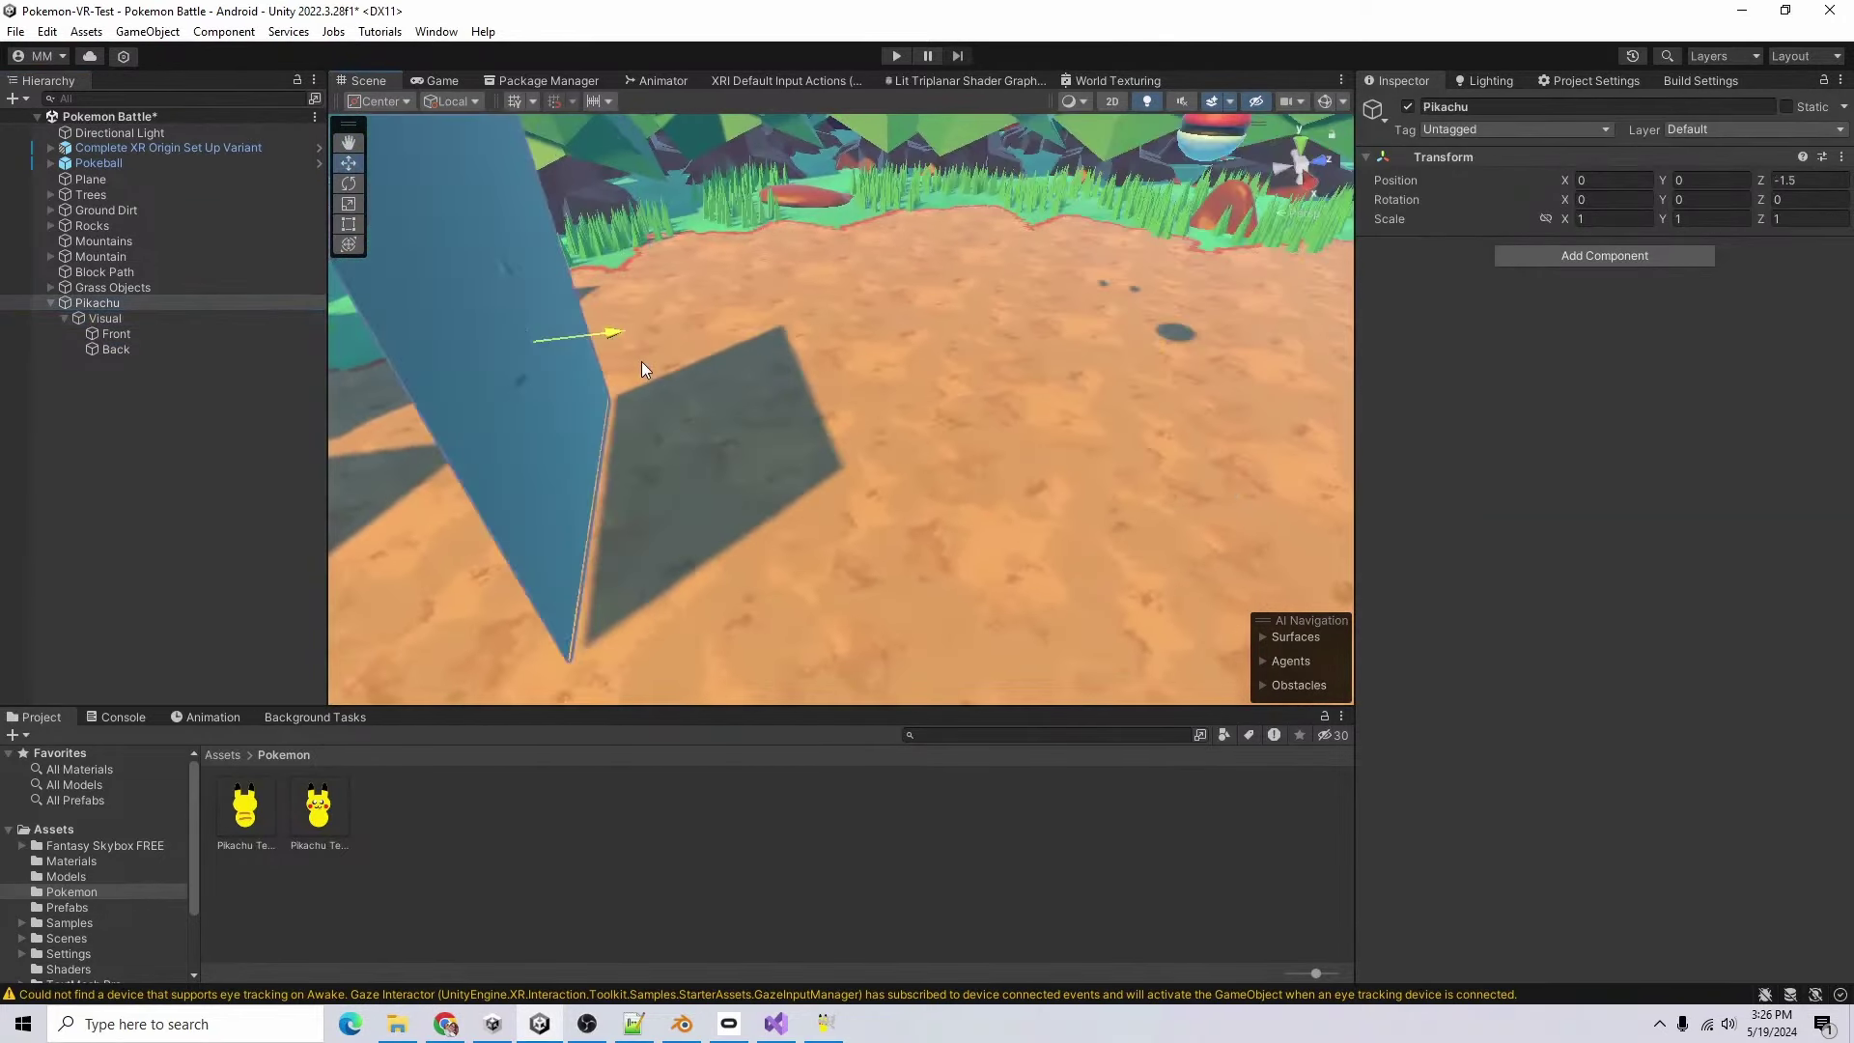
{"action": "left_click_drag", "start_coordinate": [641, 362], "coordinate": [639, 362]}
{"action": "left_click", "coordinate": [241, 502]}
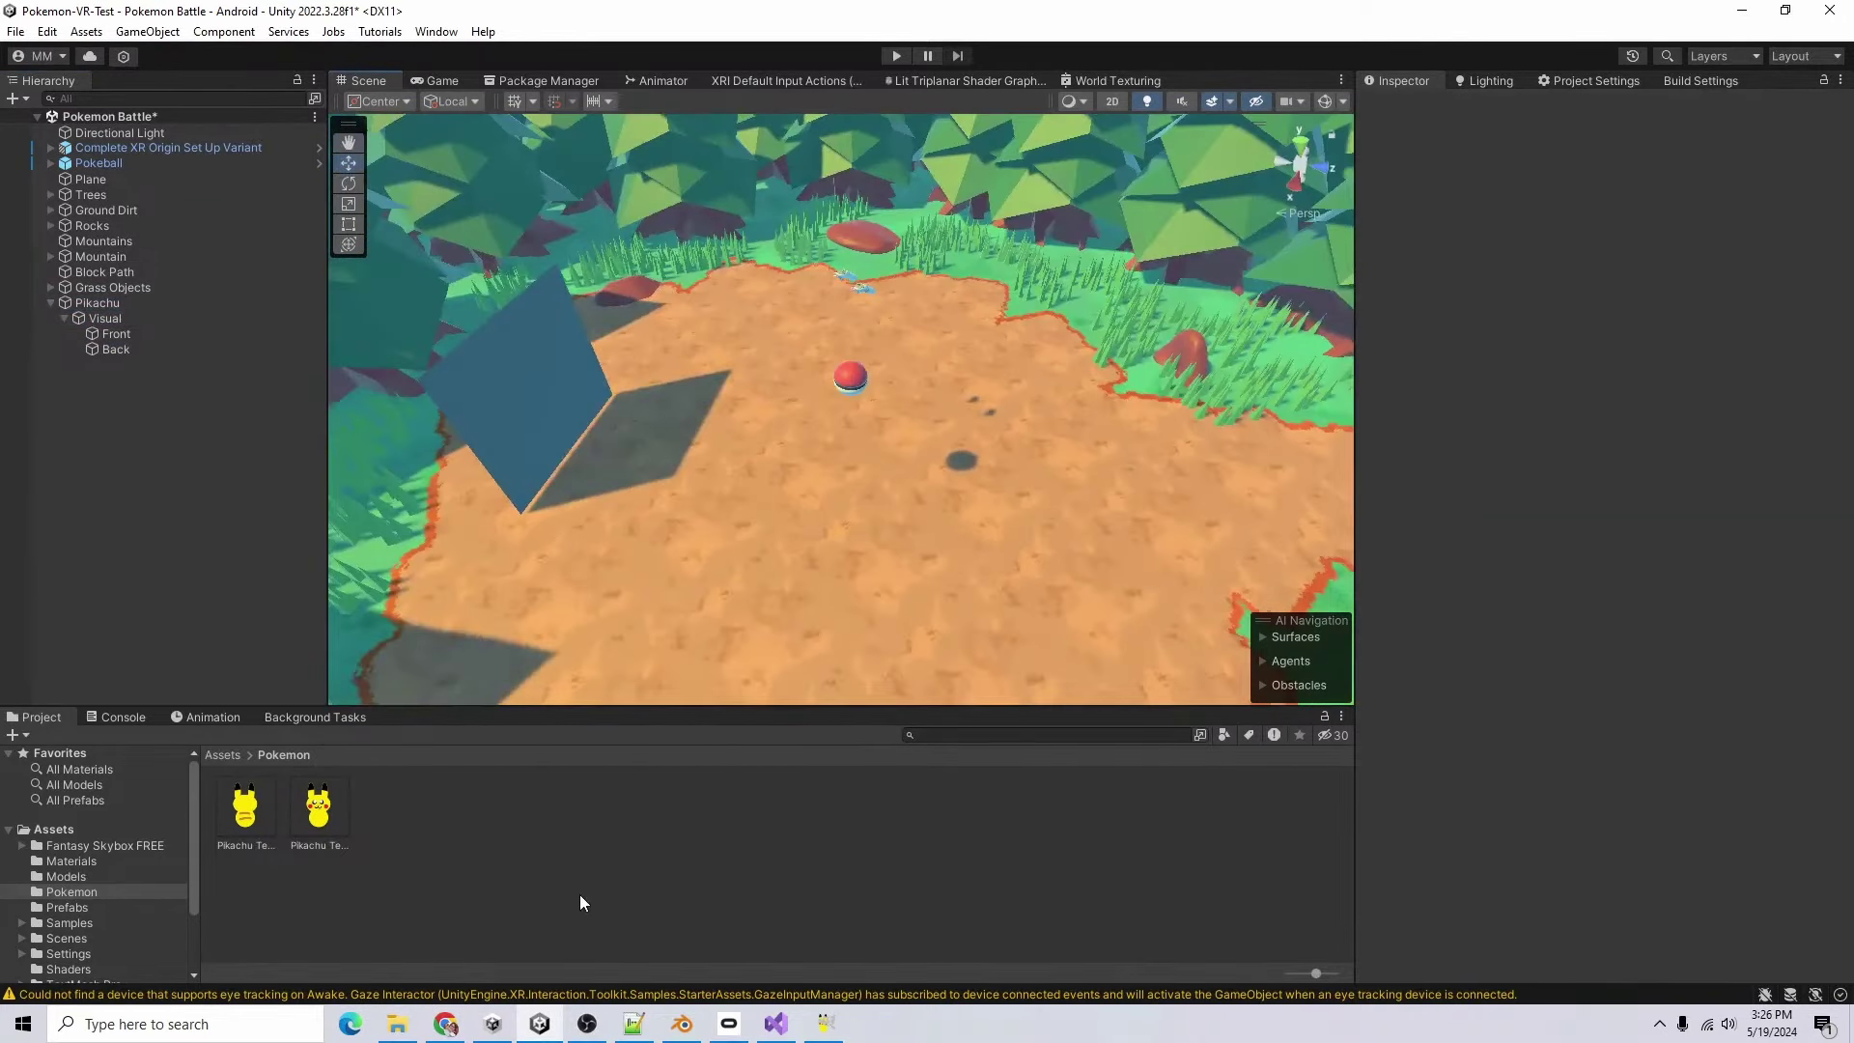
- Create a new material named Pikachu Front in the Materials folder
{"action": "left_click", "coordinate": [95, 863]}
{"action": "right_click", "coordinate": [647, 892]}
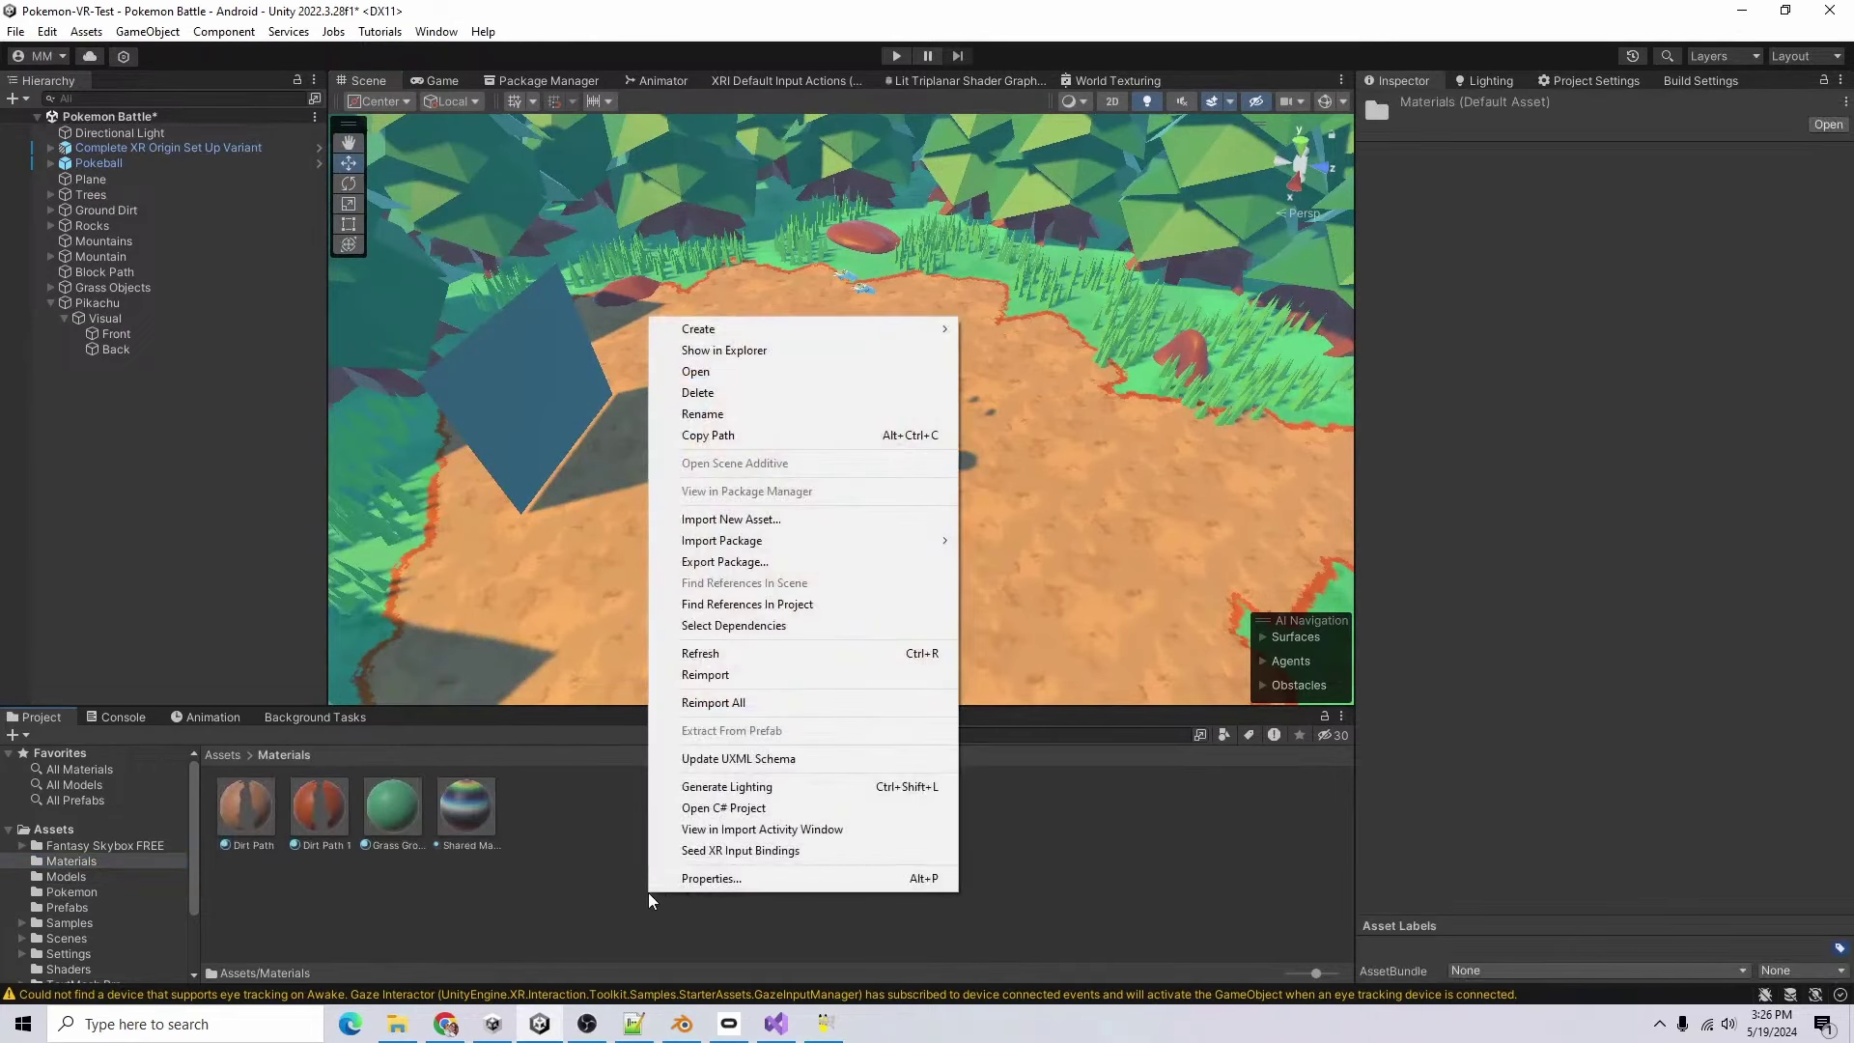
{"action": "mouse_move", "coordinate": [695, 331]}
{"action": "left_click", "coordinate": [1011, 565]}
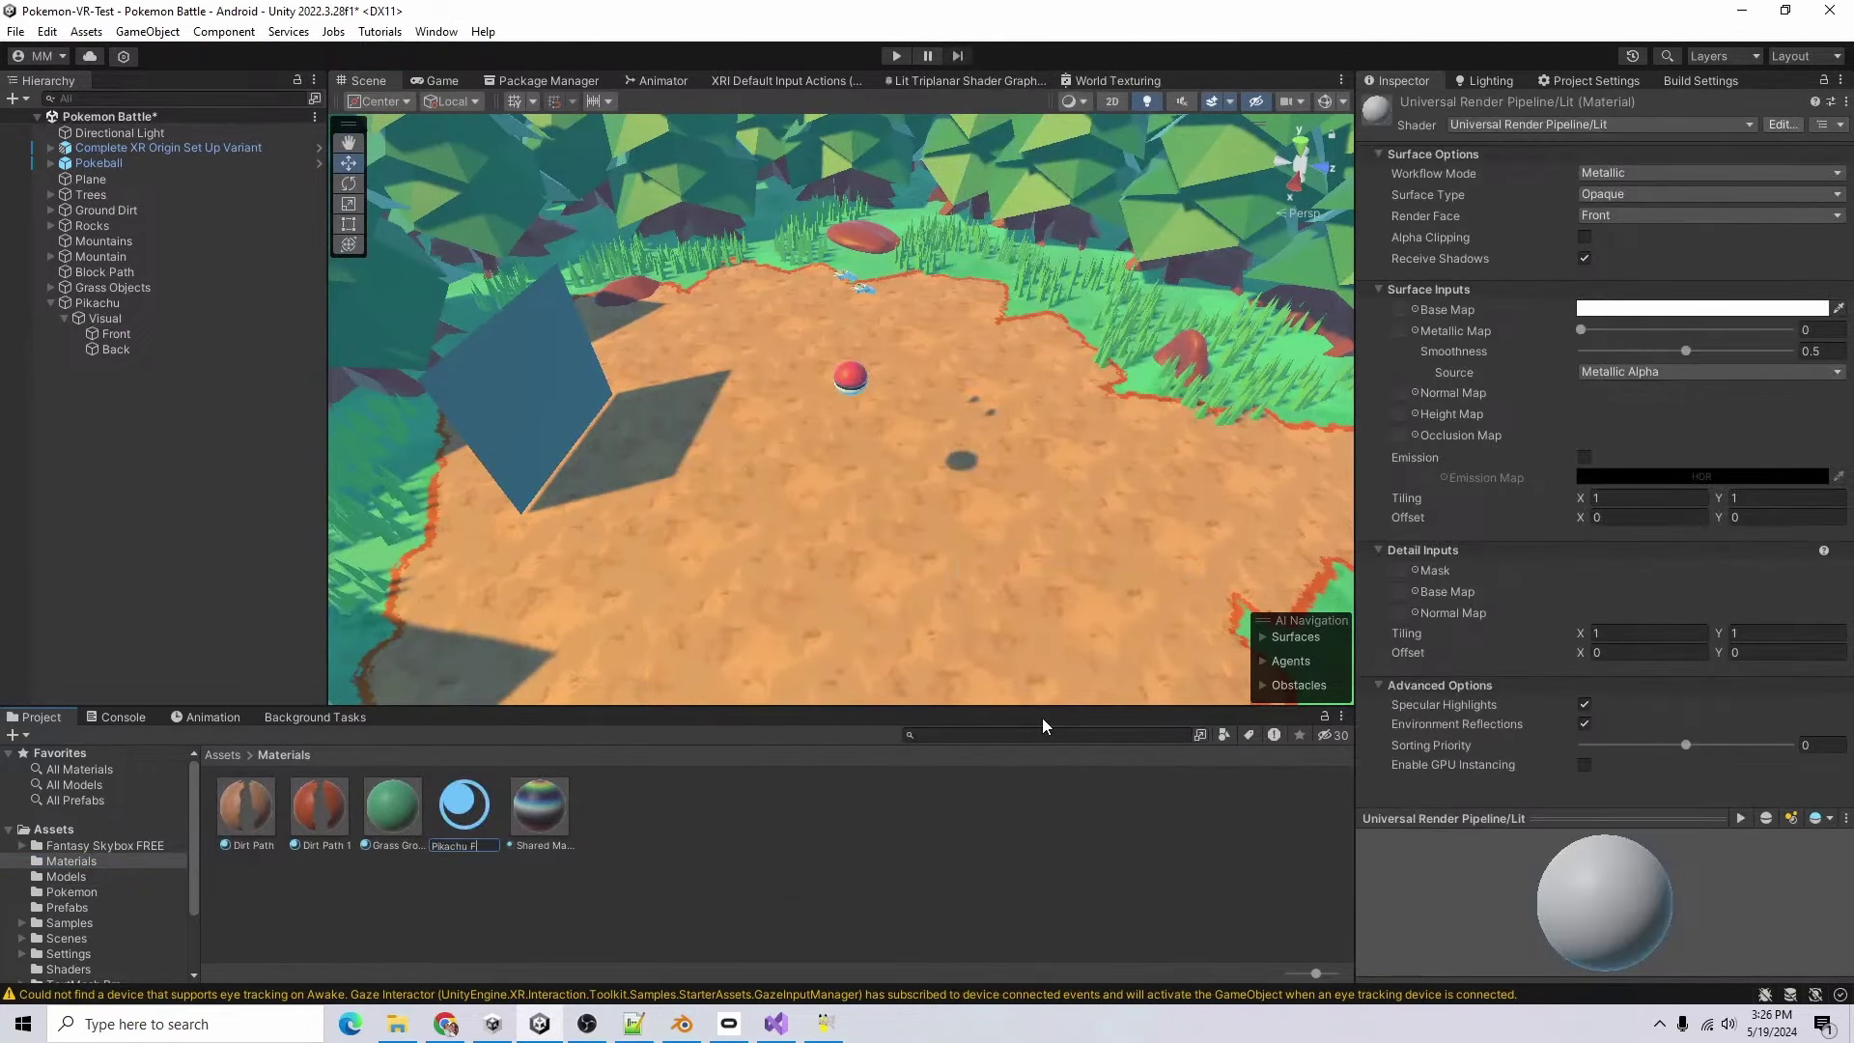
{"action": "type", "text": "Pikachu Front"}
{"action": "key", "text": "Return"}
- Duplicate the Pikachu Front material and name the copy Pikachu Back
{"action": "key", "text": "ctrl+d"}
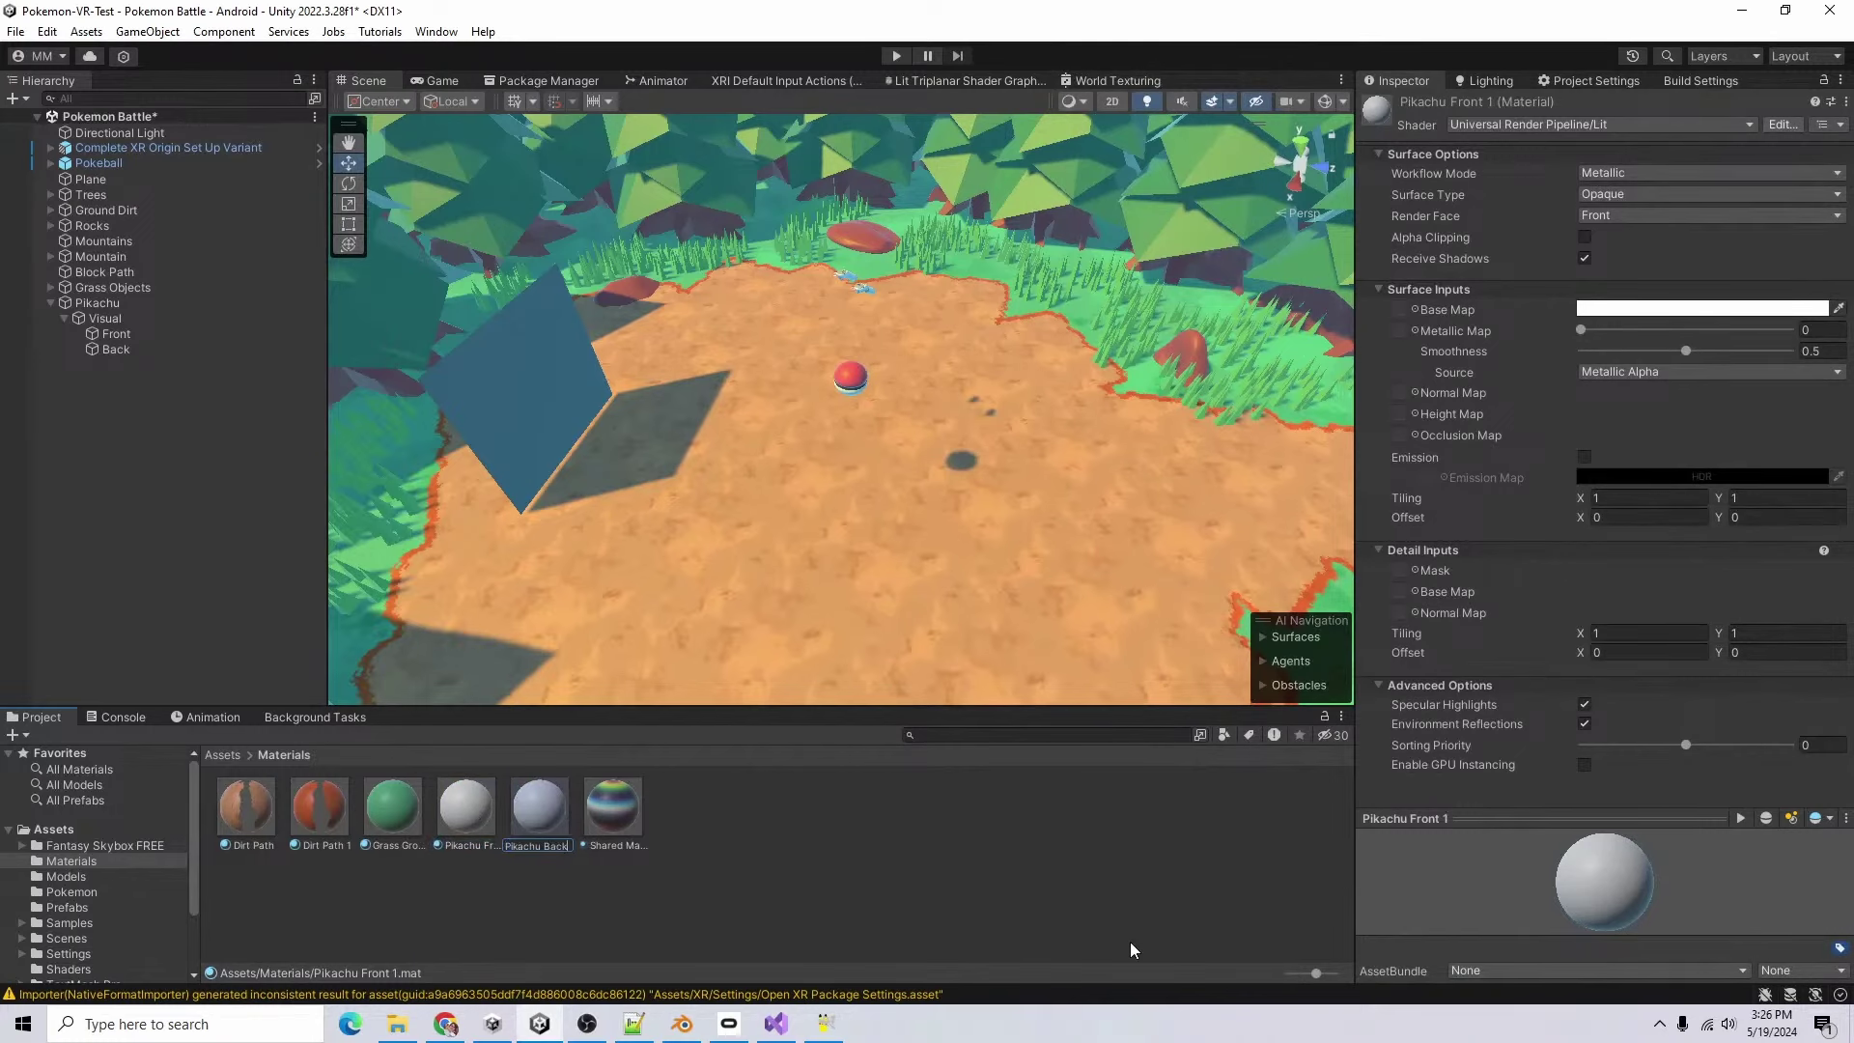
{"action": "key", "text": "Return"}
- Assign the front Pikachu image as the Pikachu Front material's base map and enable alpha clipping
{"action": "left_click", "coordinate": [1415, 309]}
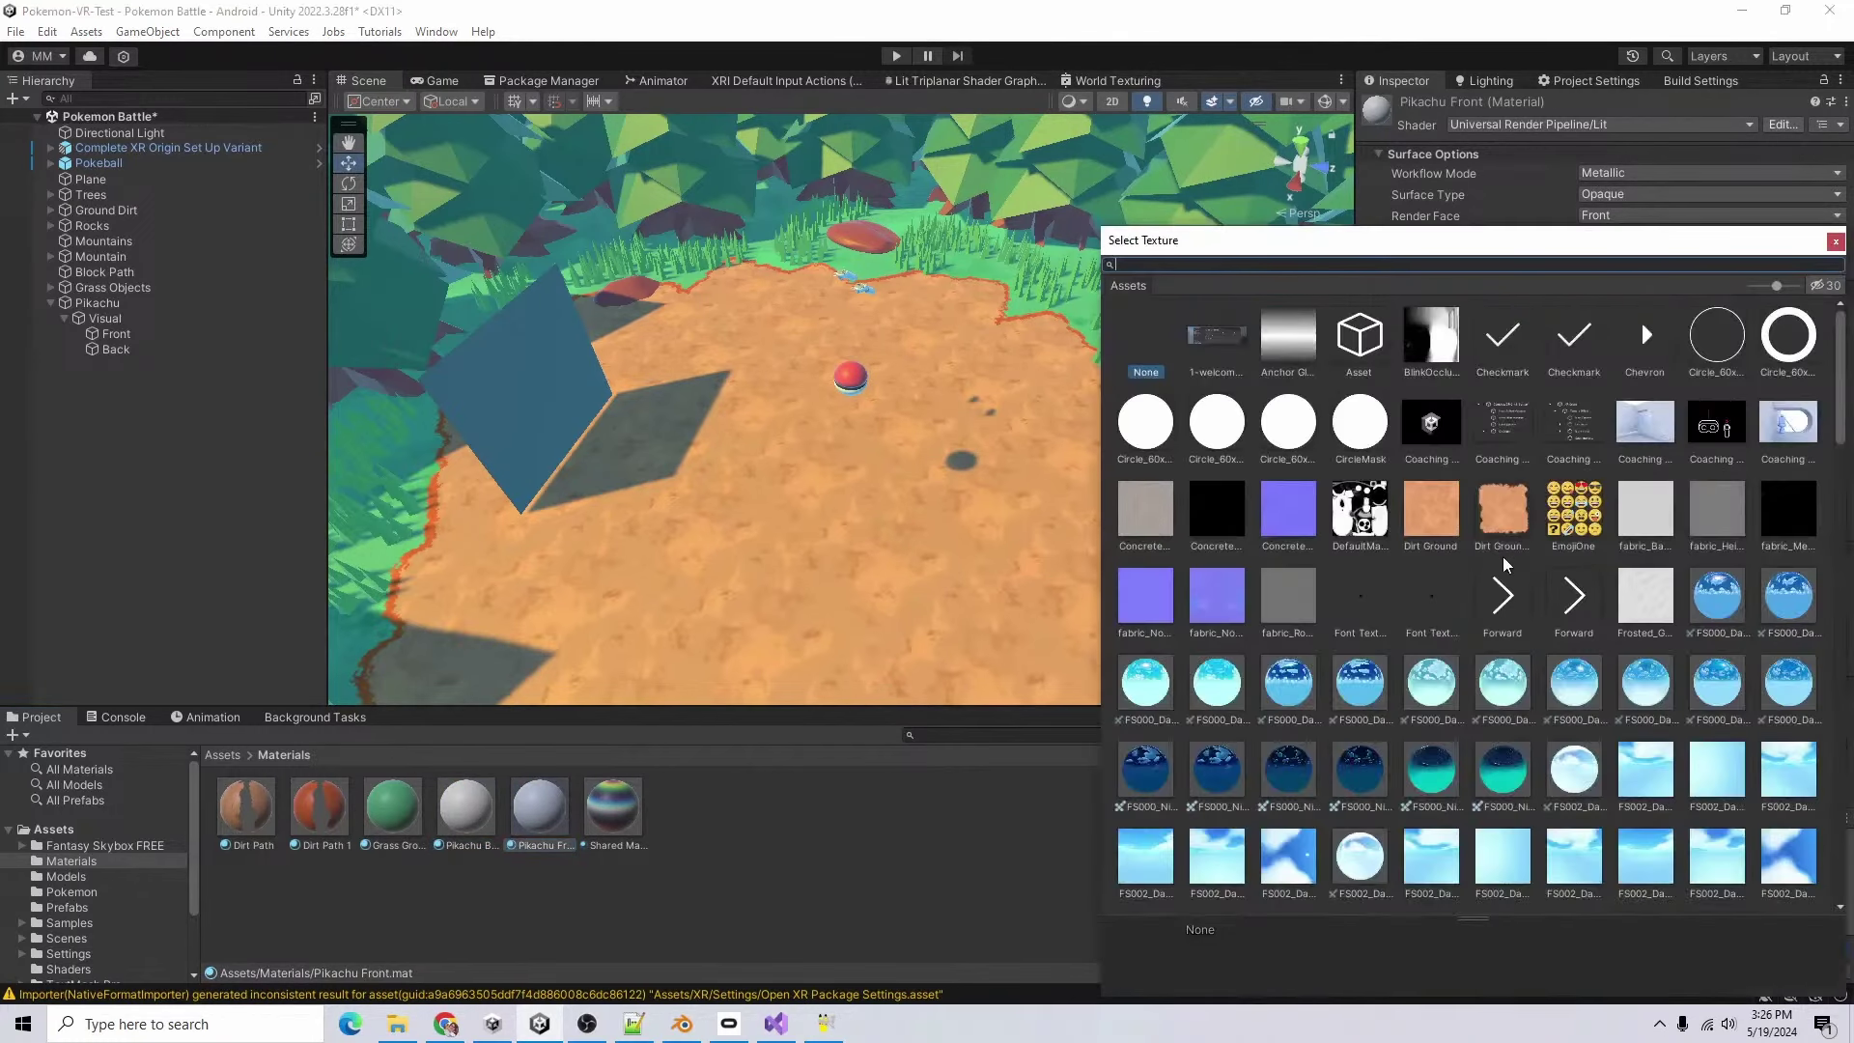
{"action": "scroll", "coordinate": [1505, 565], "scroll_direction": "down", "scroll_amount": 5}
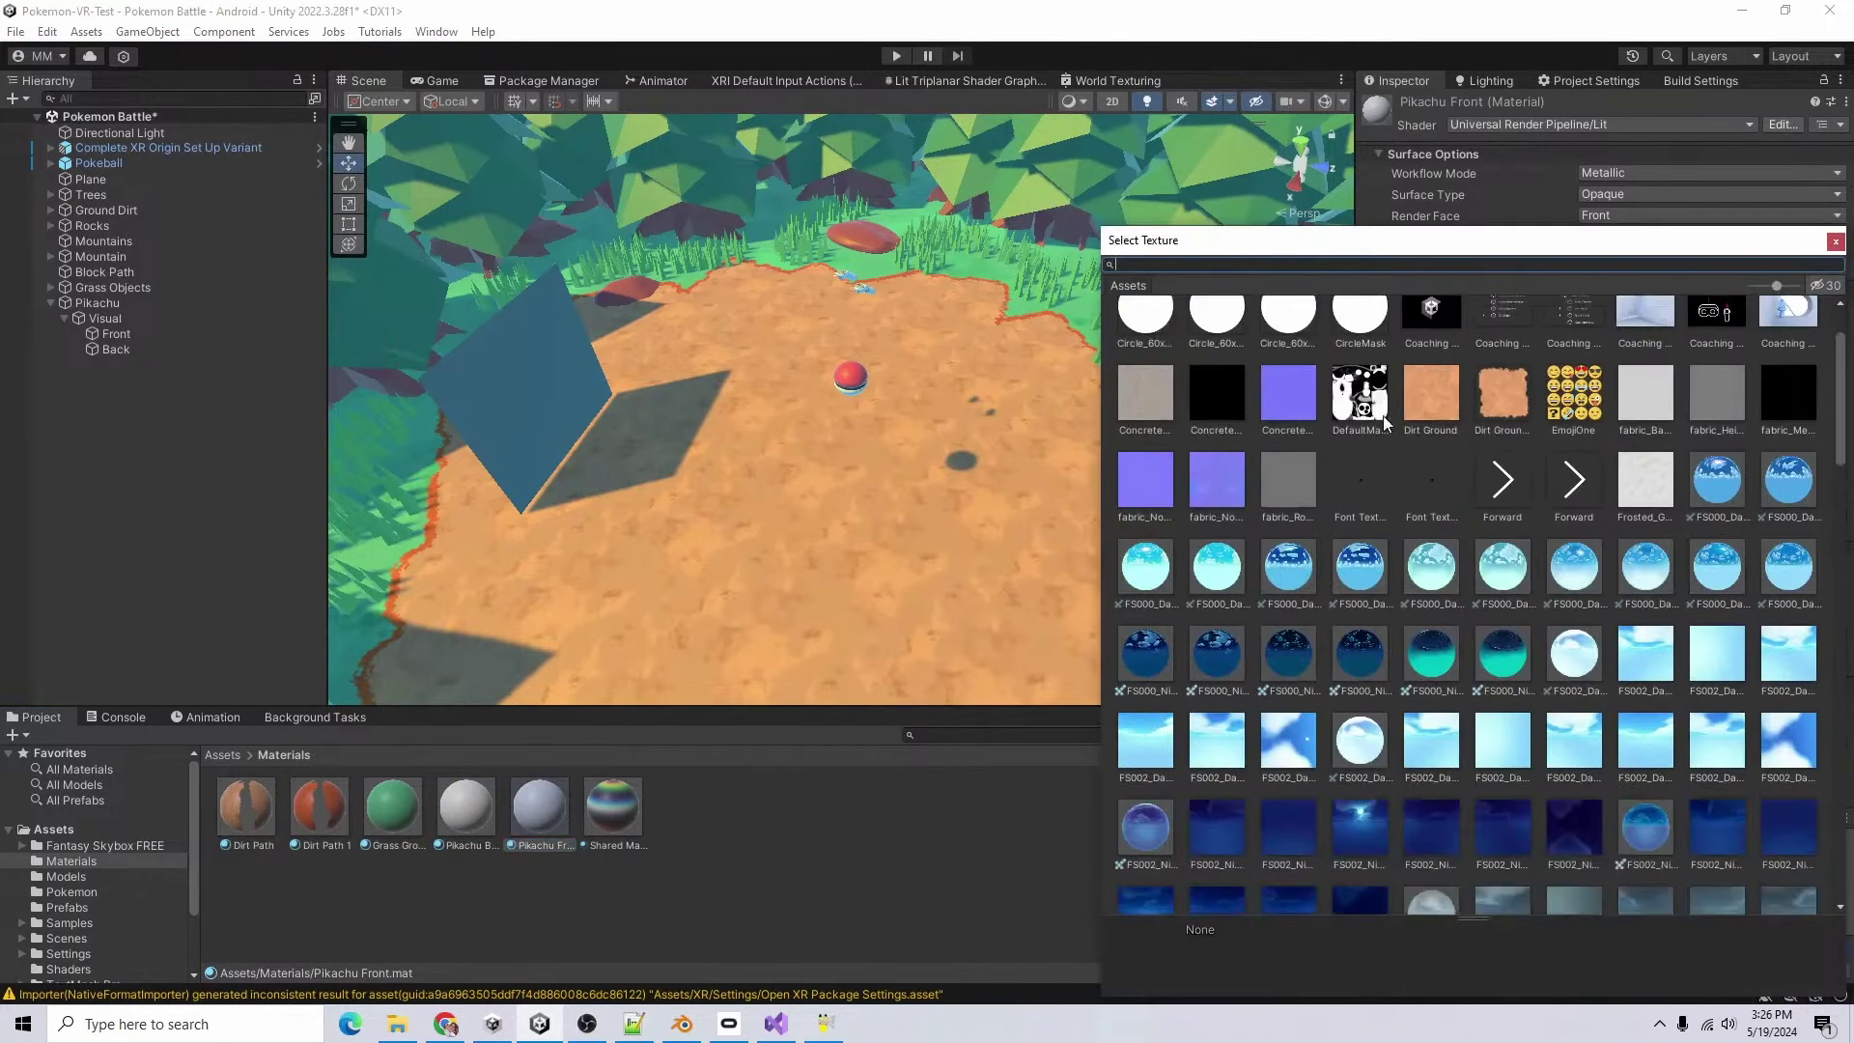
{"action": "double_click", "coordinate": [1236, 296]}
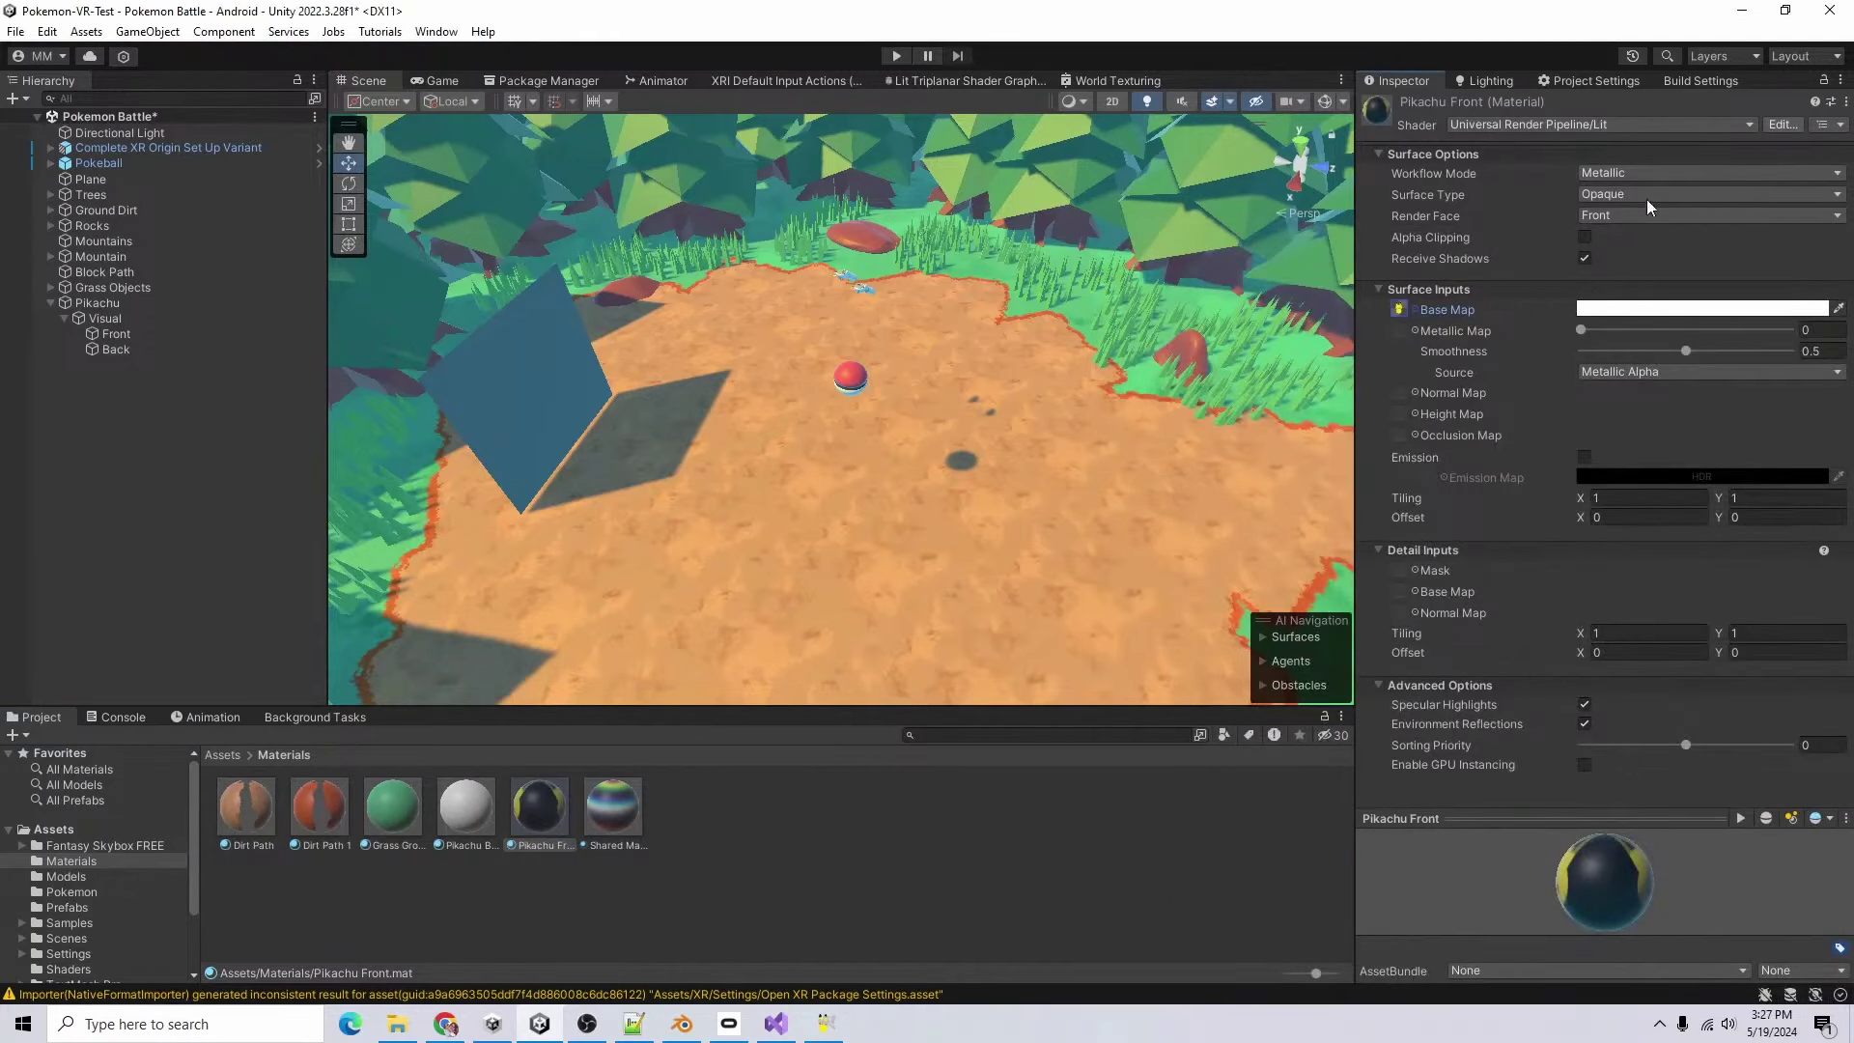
{"action": "left_click", "coordinate": [1585, 237]}
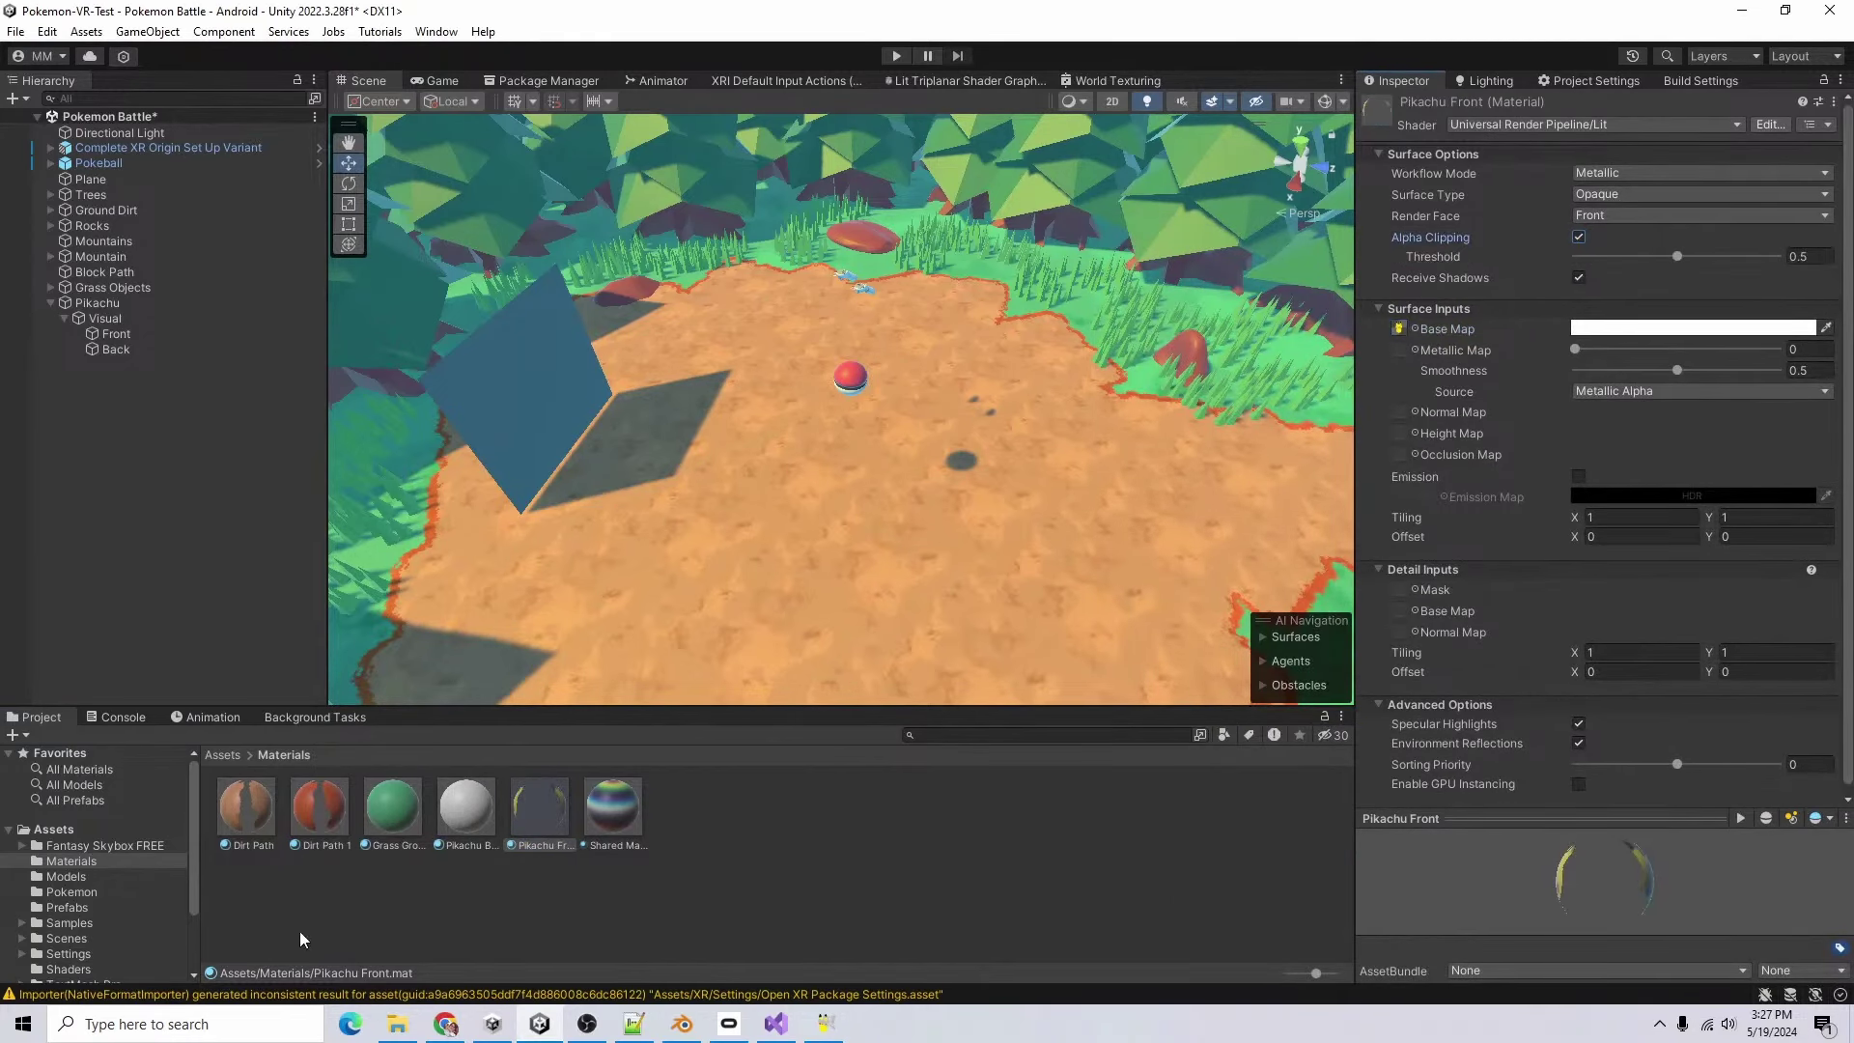
- Apply the Pikachu Front material to the Front quad and check it in the scene
{"action": "left_click", "coordinate": [121, 338]}
{"action": "key", "text": "f"}
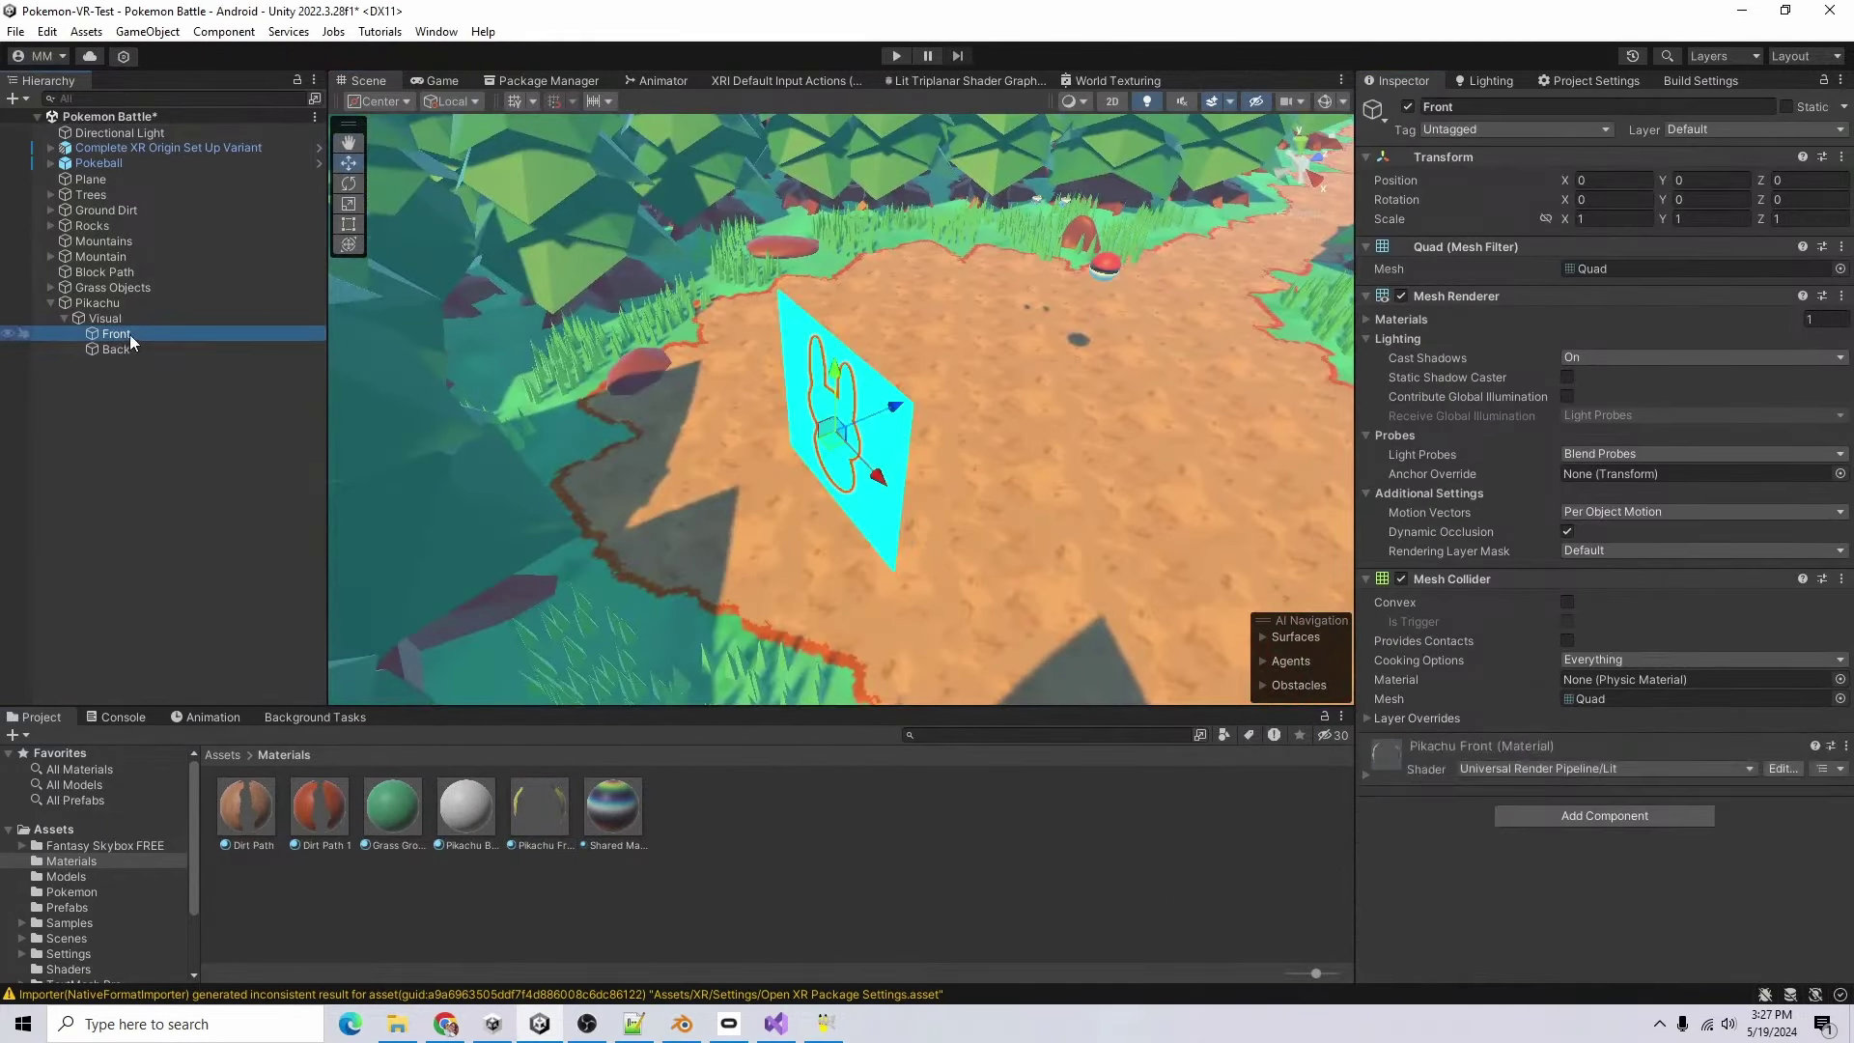
{"action": "left_click_drag", "start_coordinate": [931, 538], "coordinate": [1067, 564], "text": "alt"}
- Delete the plain Pikachu Back material, duplicate the configured Pikachu Front material and rename the copy as Pikachu Back
{"action": "left_click", "coordinate": [466, 802]}
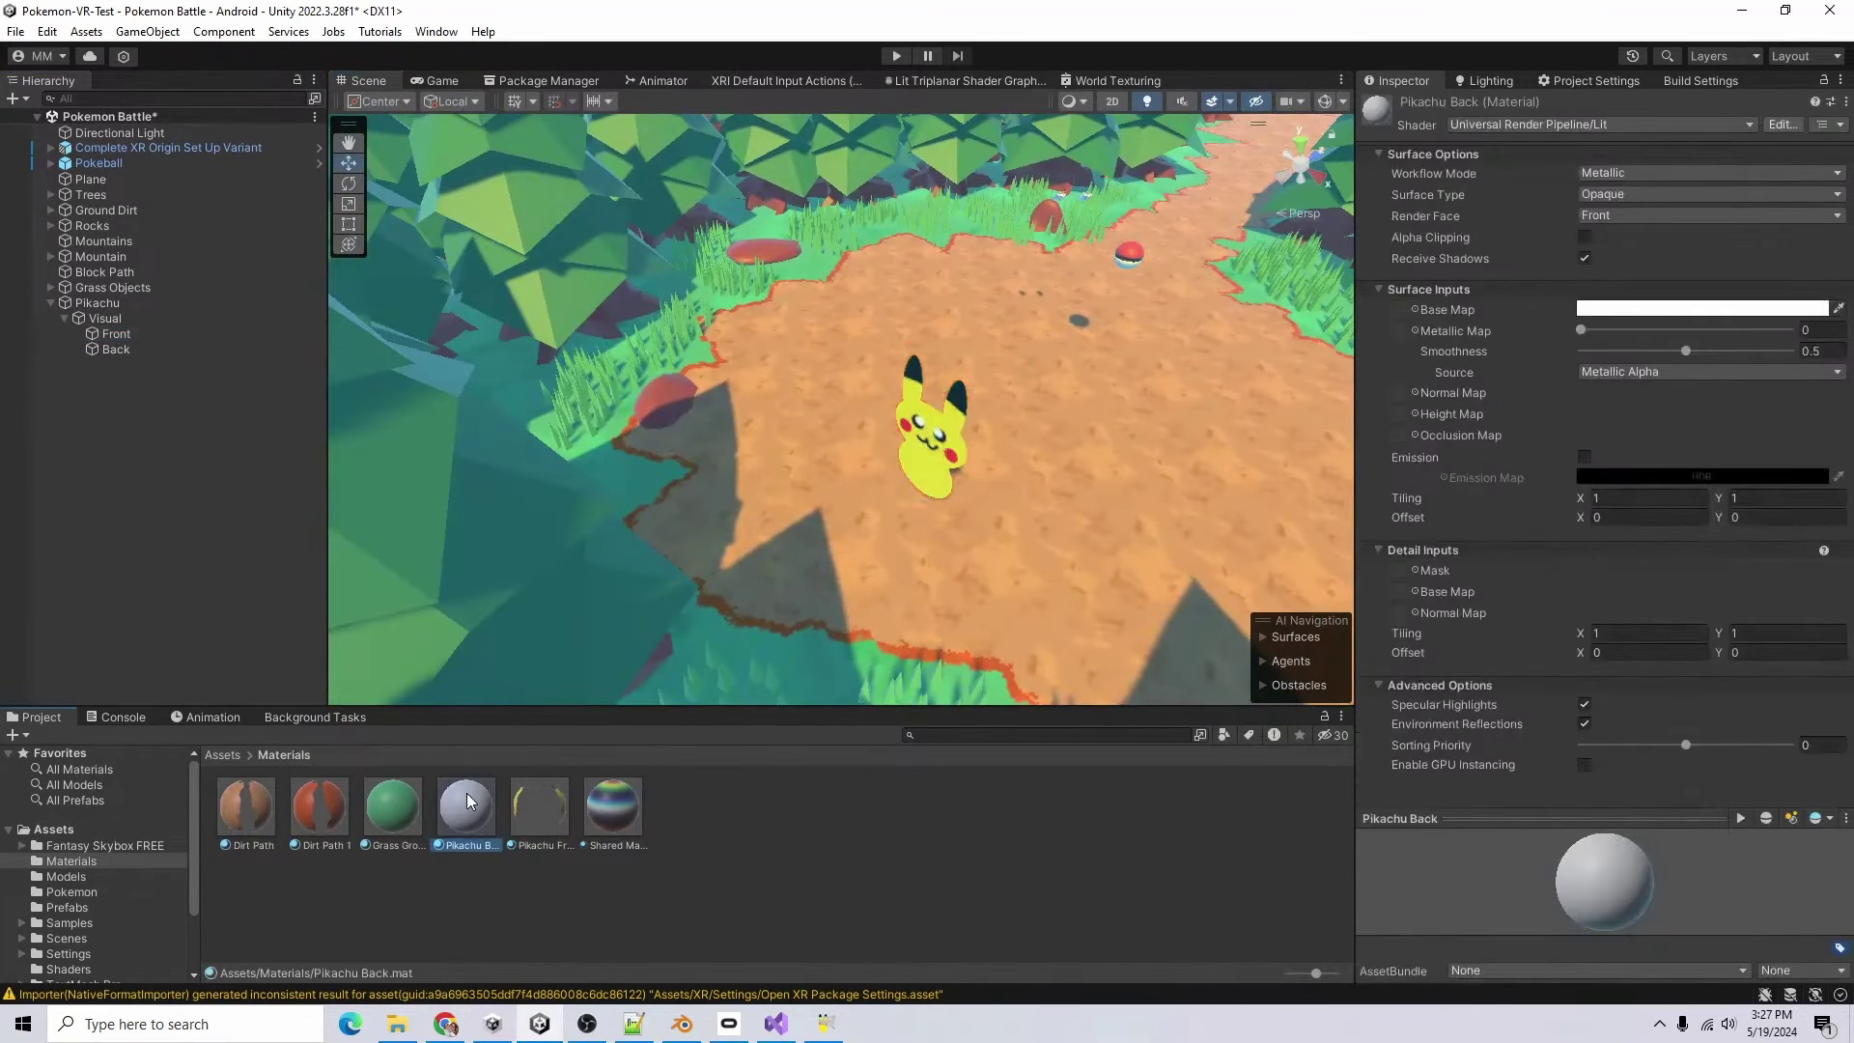
{"action": "key", "text": "Delete"}
{"action": "left_click", "coordinate": [981, 549]}
{"action": "left_click", "coordinate": [488, 811]}
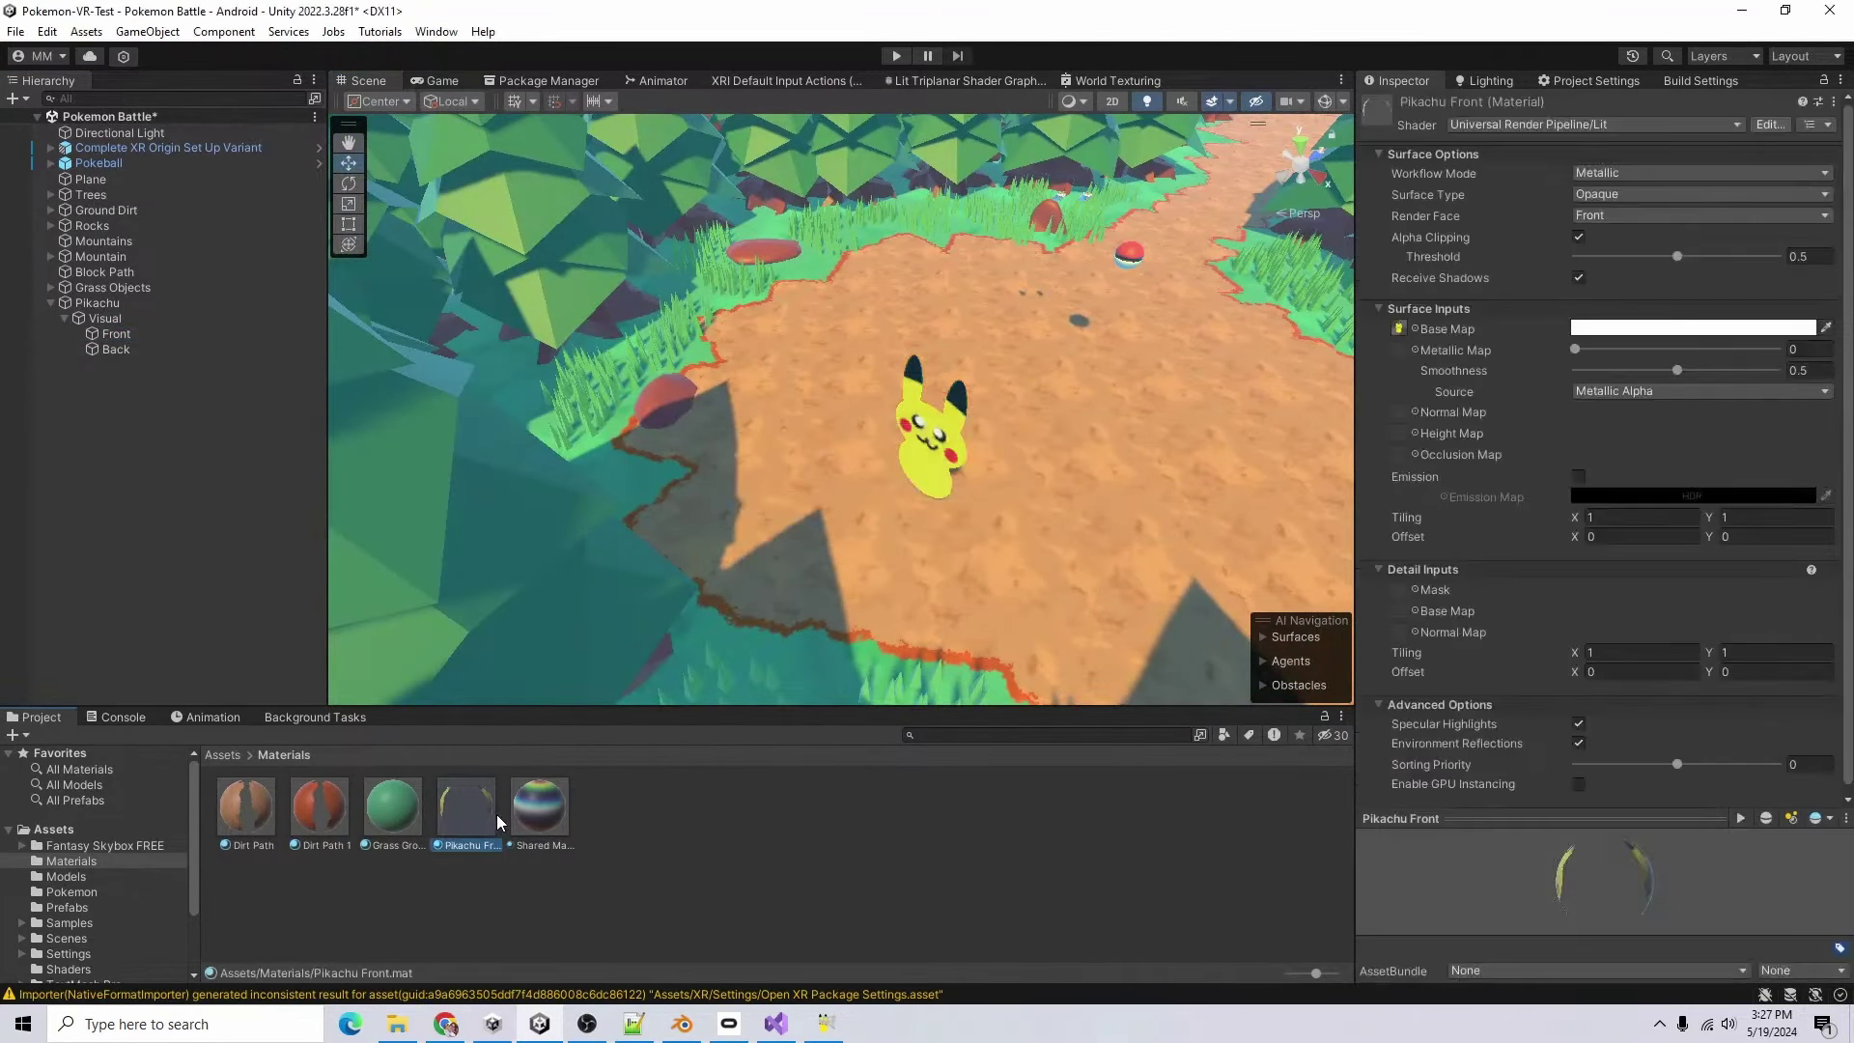
{"action": "key", "text": "ctrl+d"}
{"action": "key", "text": "F2"}
{"action": "type", "text": "Pikachu Back"}
{"action": "key", "text": "Return"}
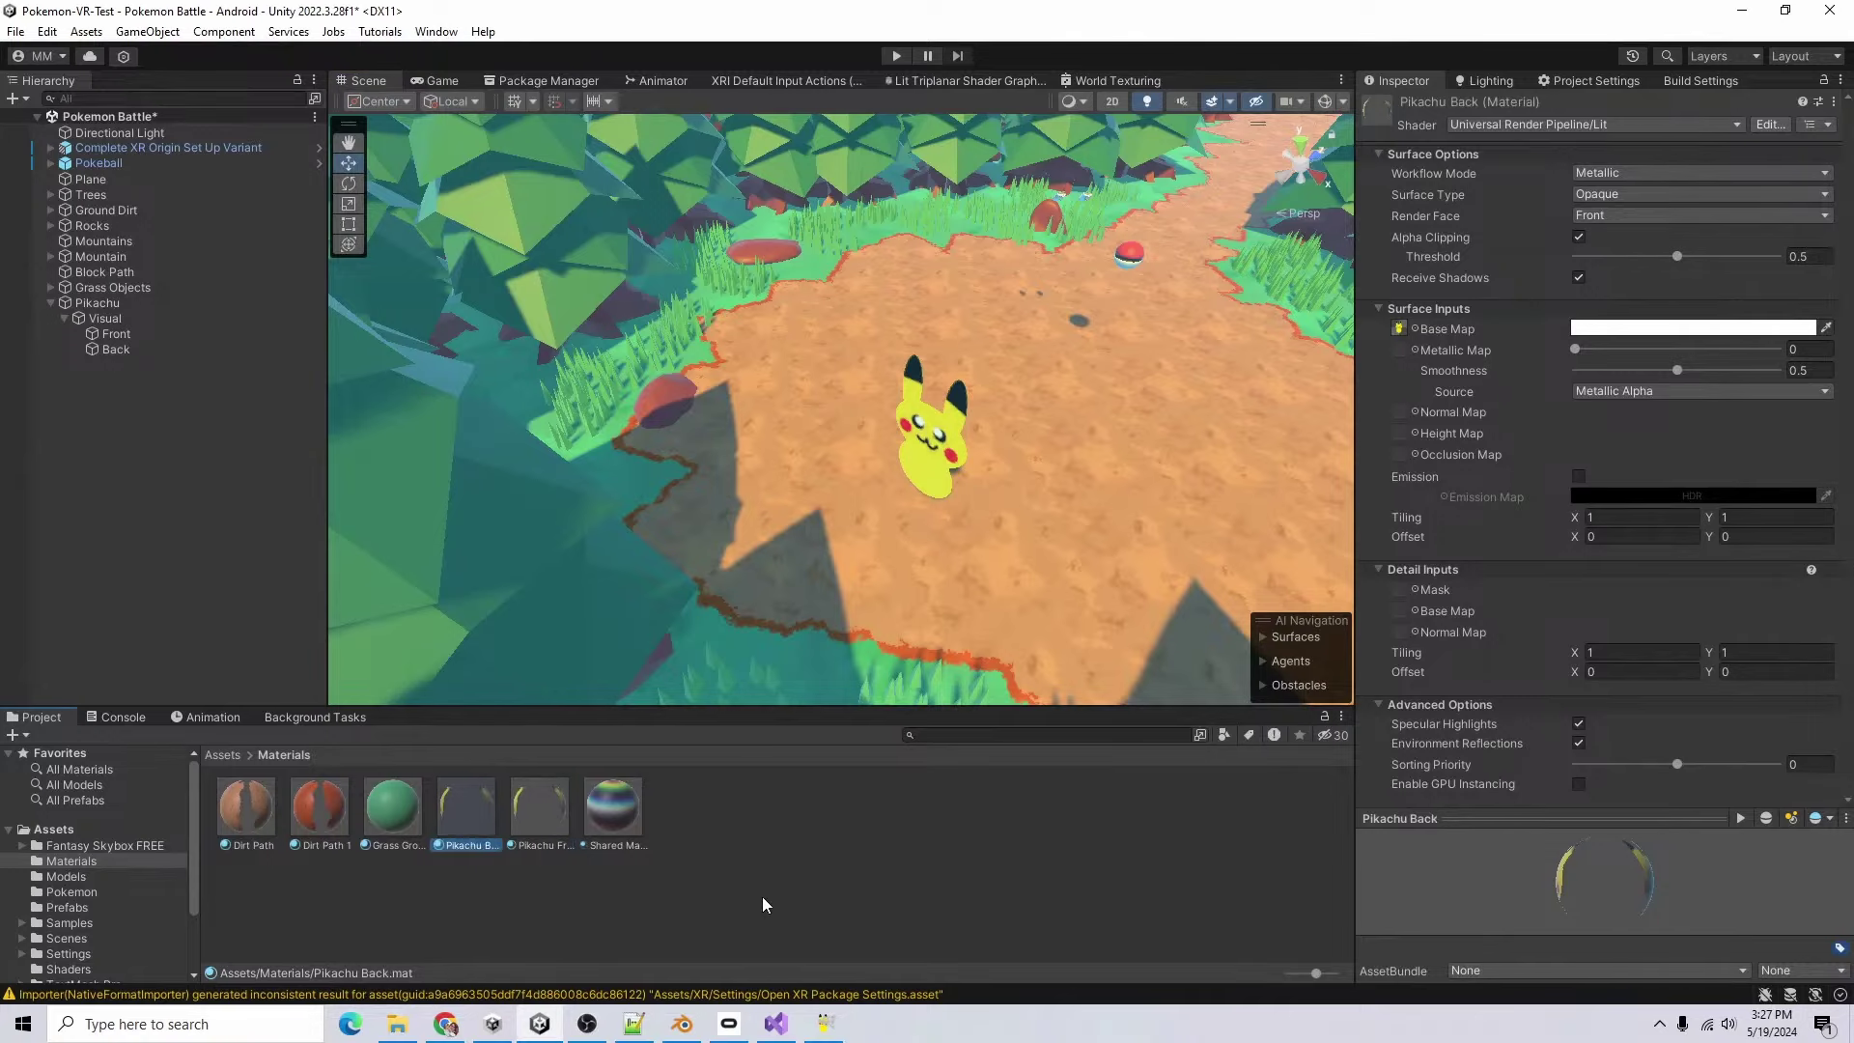
- Assign the back Pikachu image as the Pikachu Back material's base map and check the object from its other side
{"action": "left_click", "coordinate": [1414, 328]}
{"action": "left_click", "coordinate": [1371, 618]}
{"action": "double_click", "coordinate": [1369, 613]}
{"action": "left_click", "coordinate": [848, 913]}
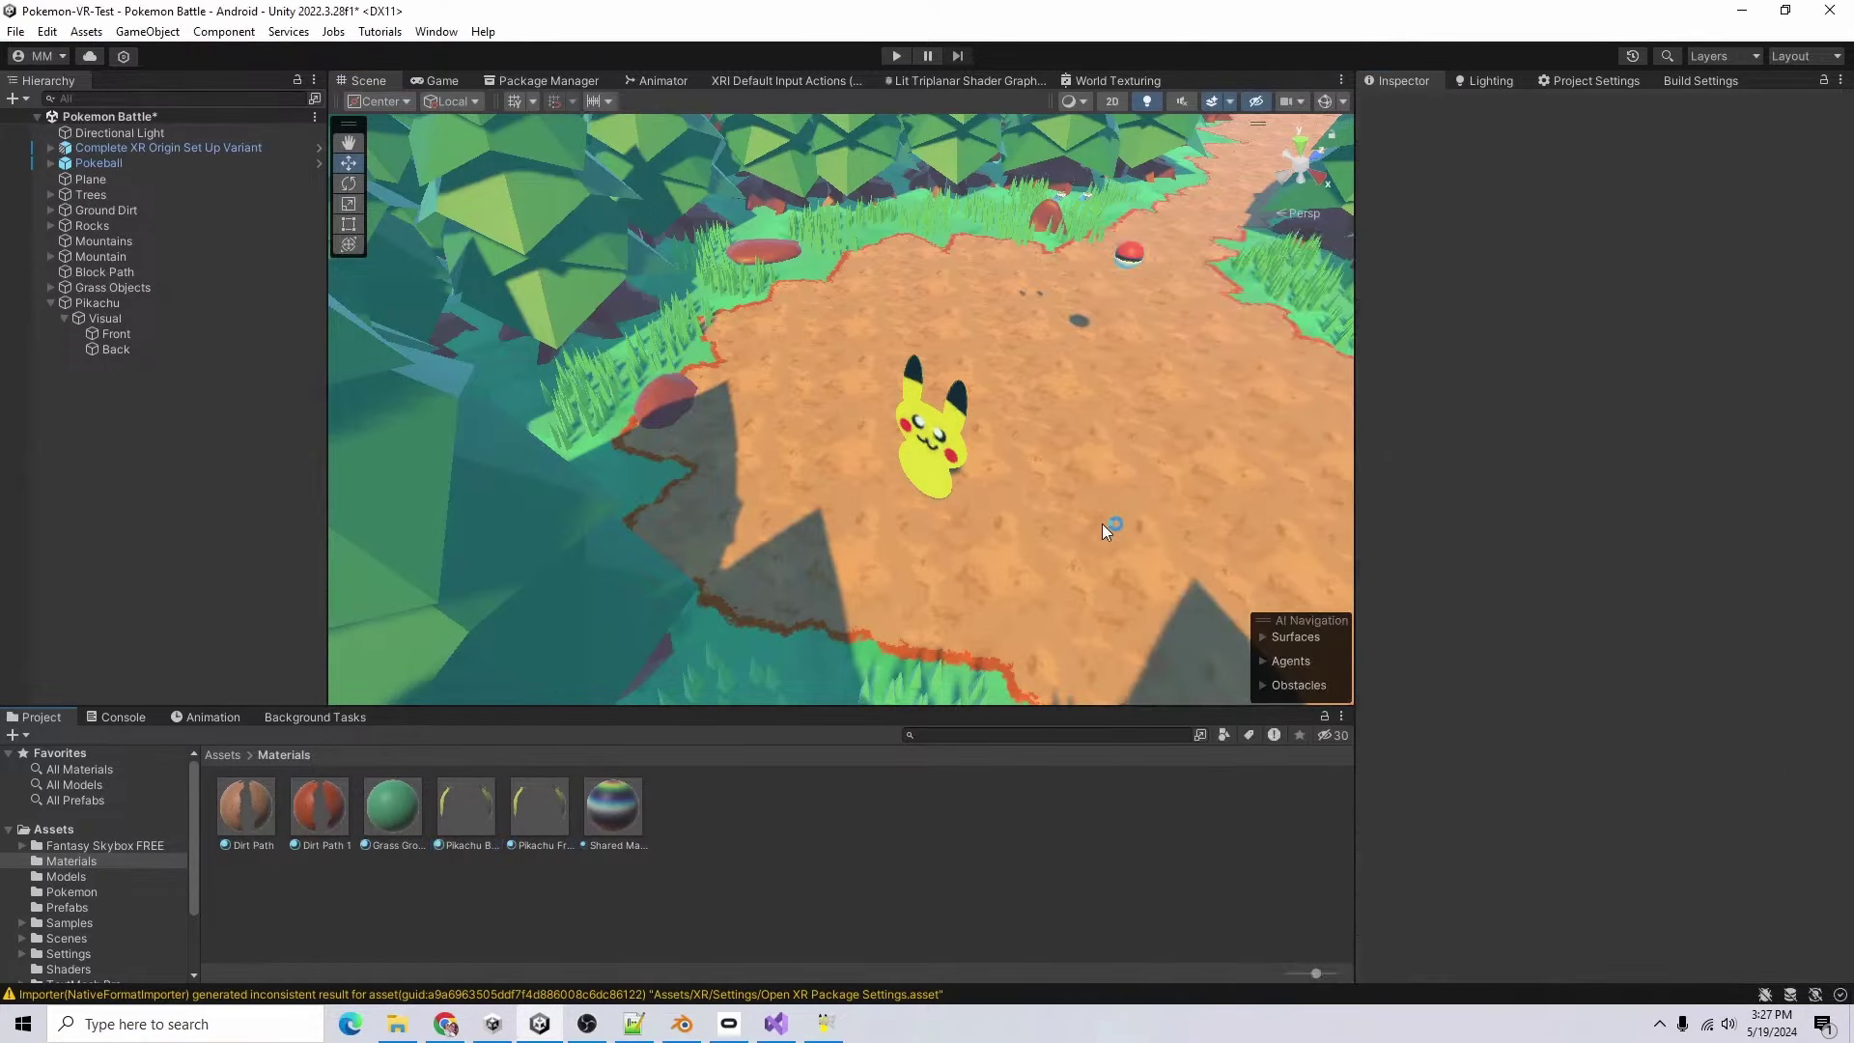
{"action": "left_click_drag", "start_coordinate": [1107, 527], "coordinate": [396, 439], "text": "alt"}
{"action": "right_click_drag", "start_coordinate": [396, 439], "coordinate": [347, 406]}
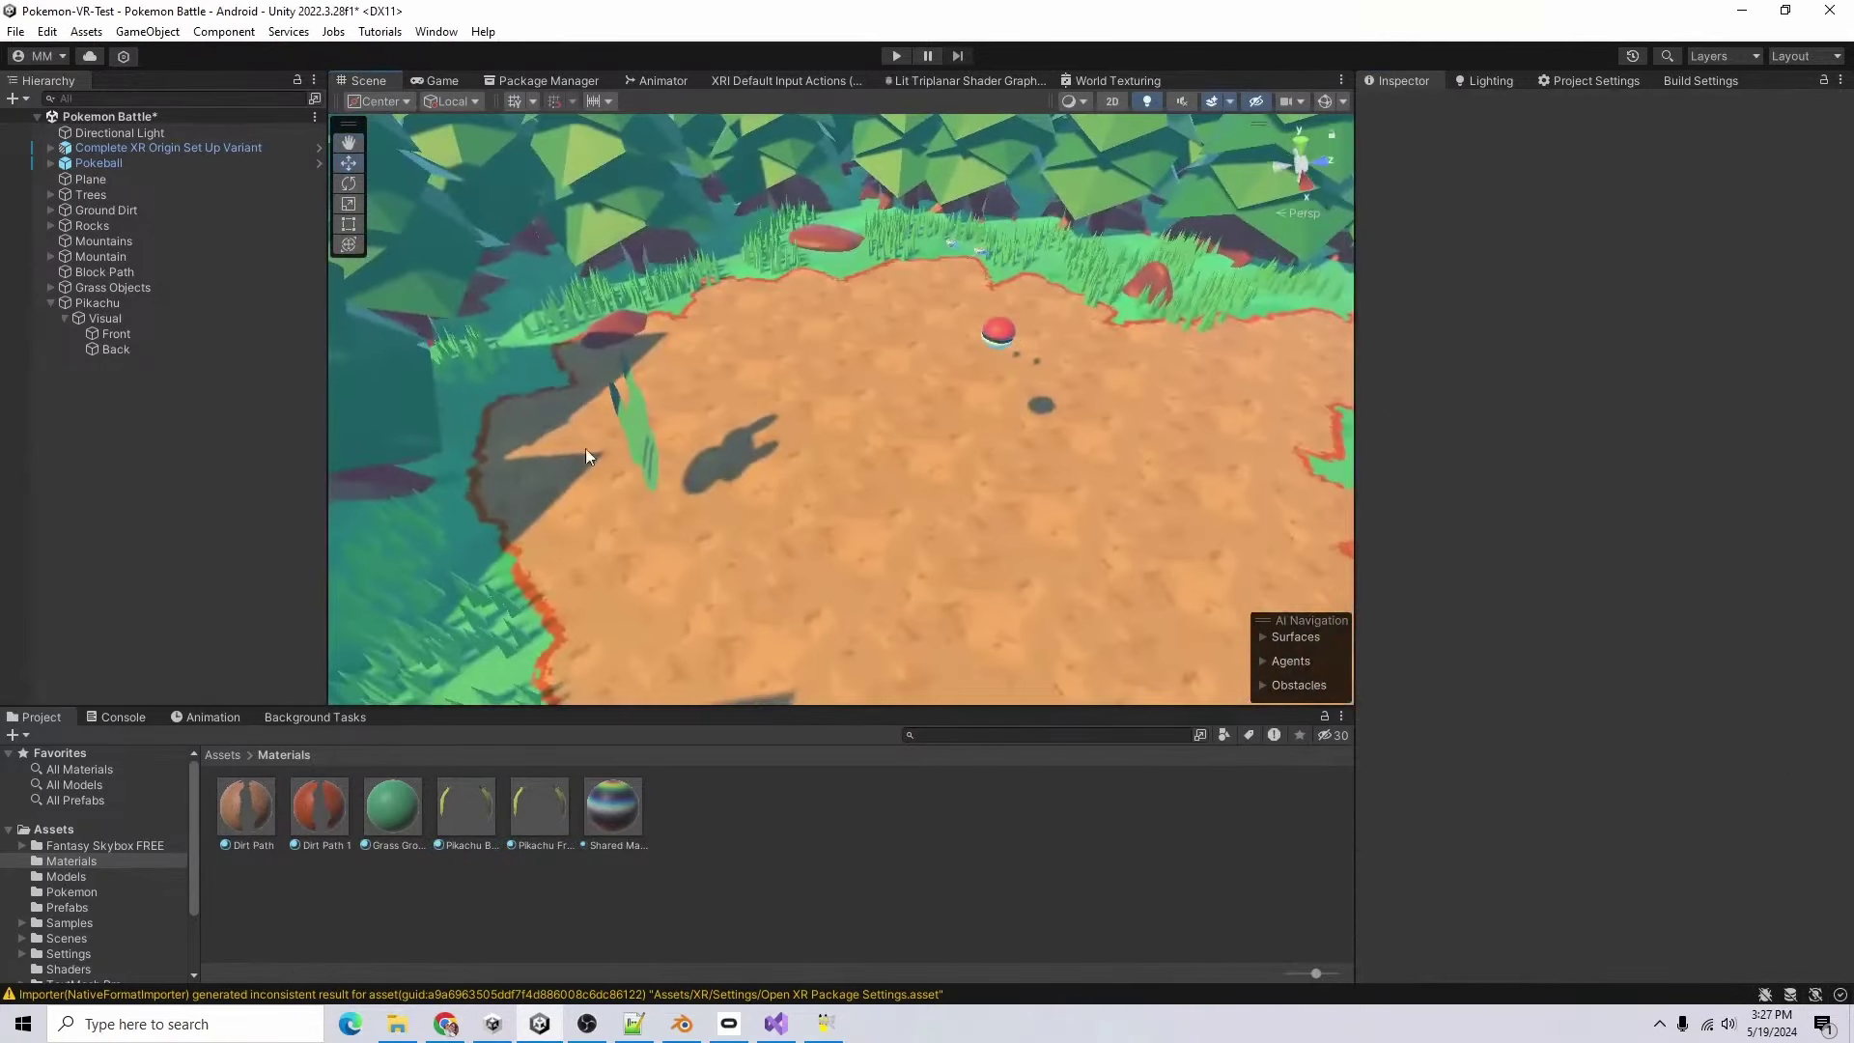
- Rename the Pikachu object as Pikachu - Test Pokemon and save it as a prefab in the Prefabs folder
{"action": "left_click", "coordinate": [139, 316]}
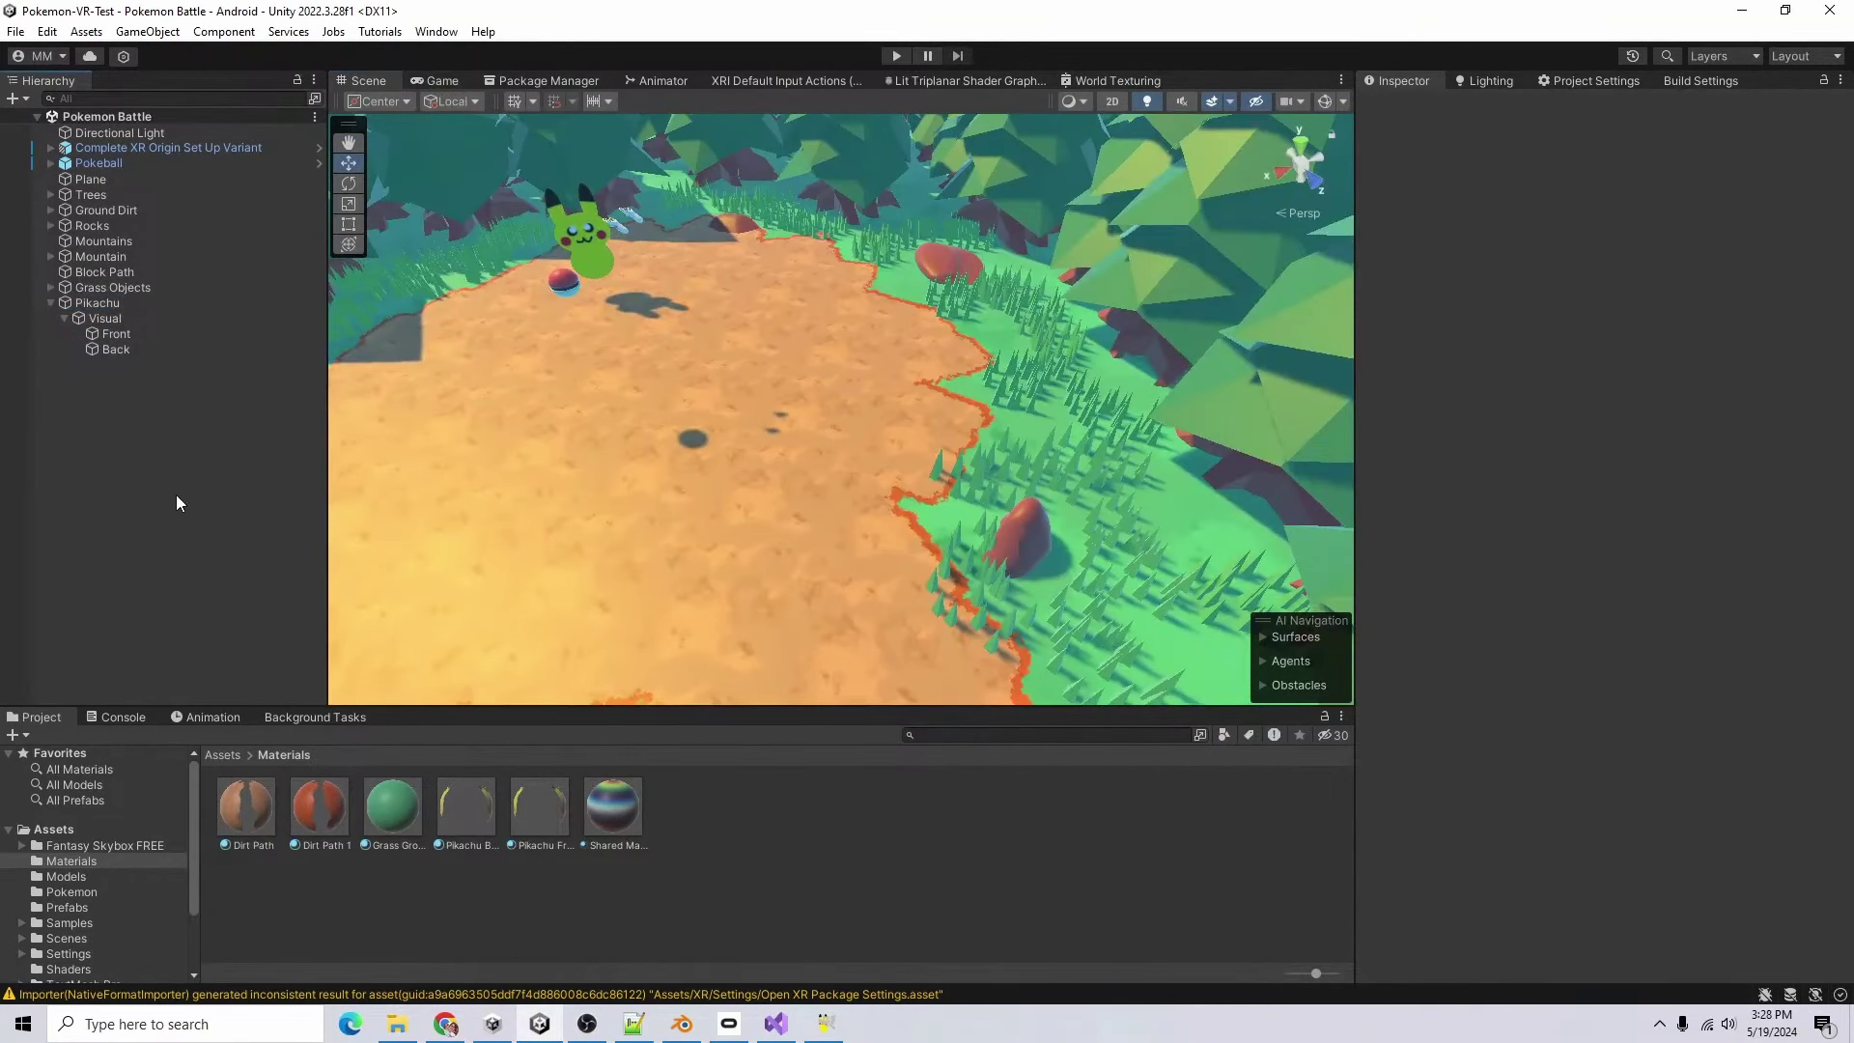
{"action": "left_click", "coordinate": [89, 893]}
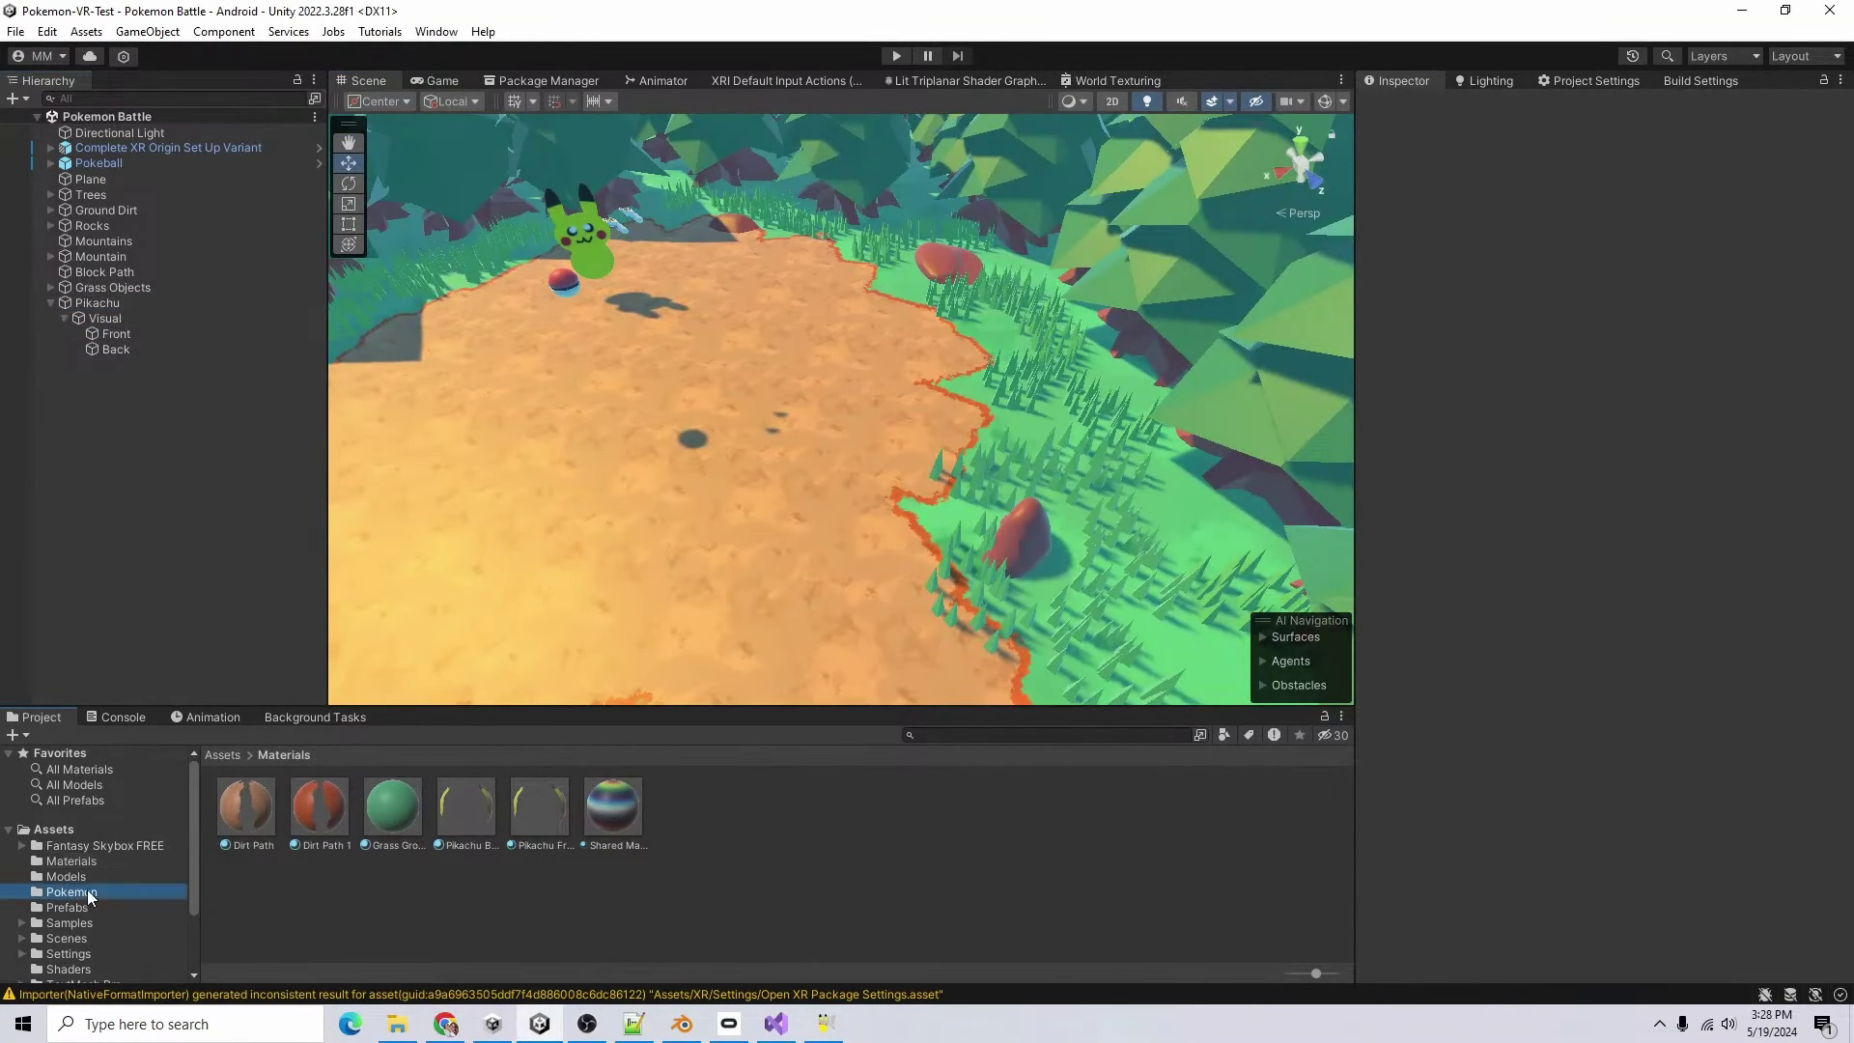
{"action": "left_click", "coordinate": [68, 908]}
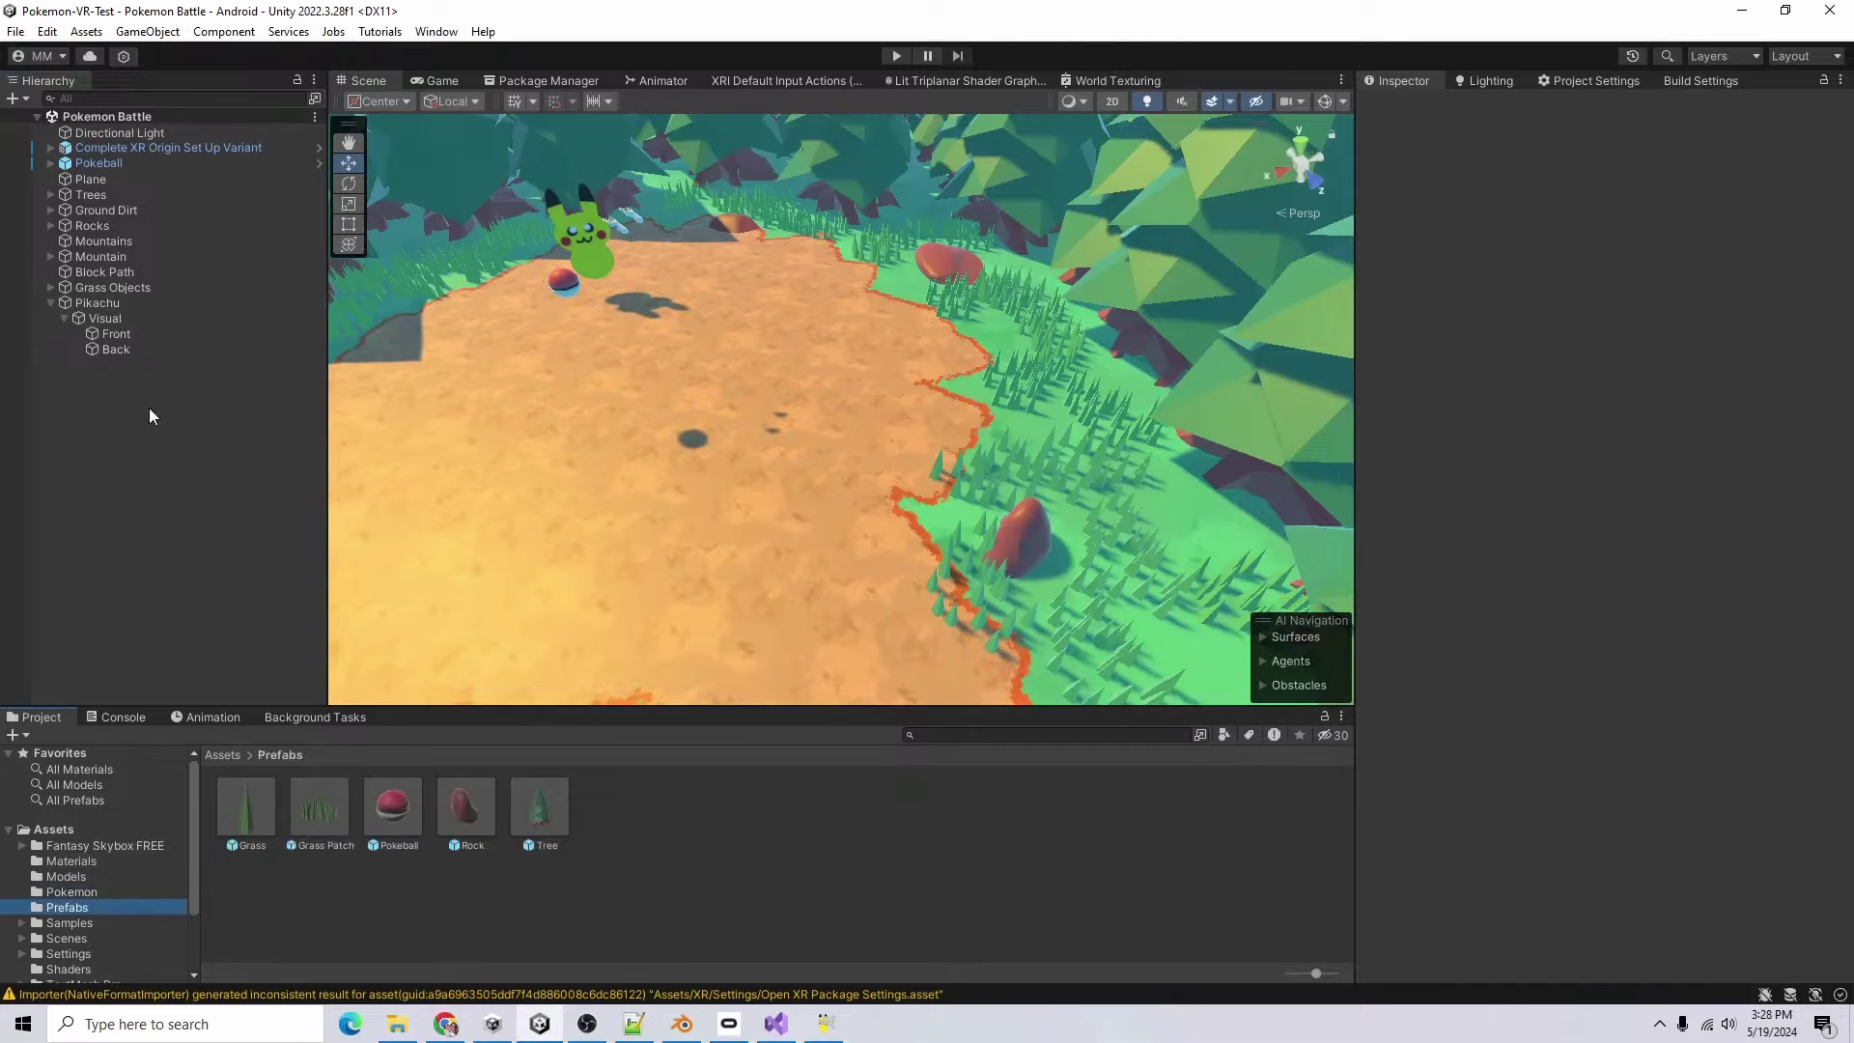
{"action": "left_click", "coordinate": [145, 302]}
{"action": "left_click", "coordinate": [1589, 104]}
{"action": "type", "text": "- "}
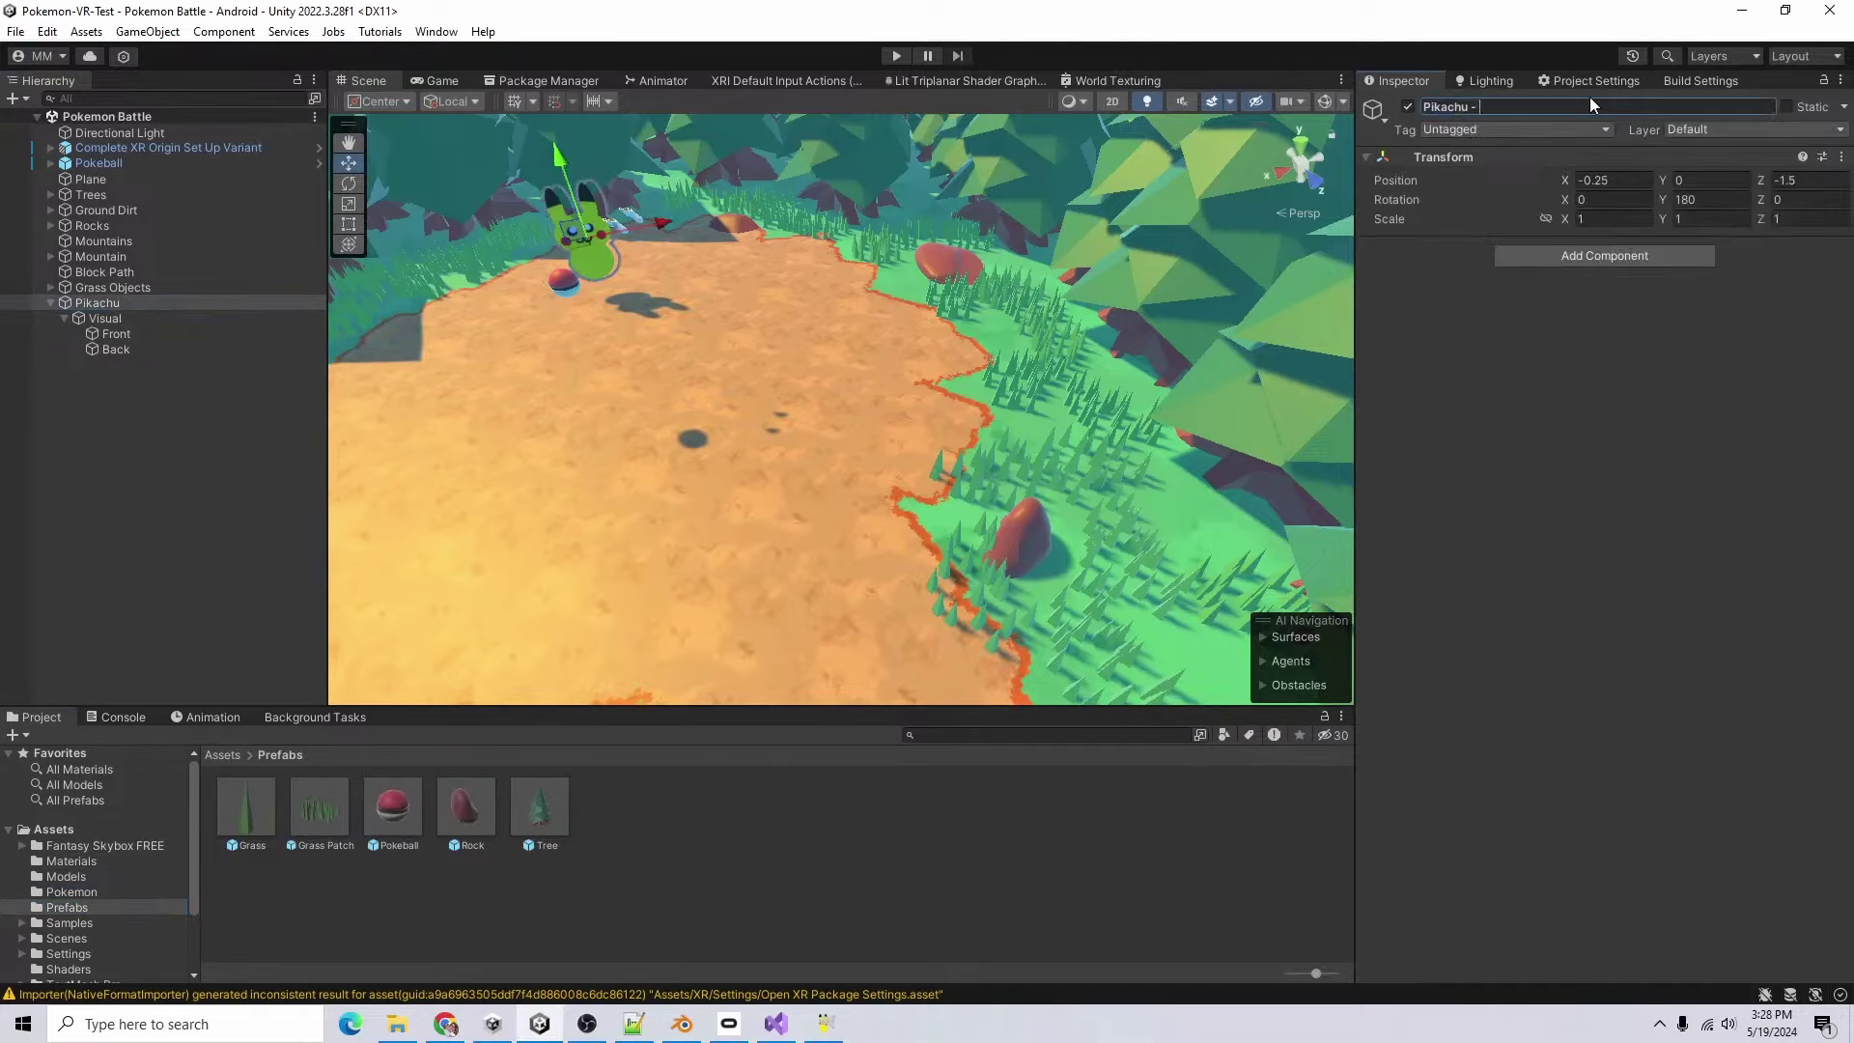
{"action": "type", "text": "Test Pokemon"}
{"action": "left_click", "coordinate": [108, 299]}
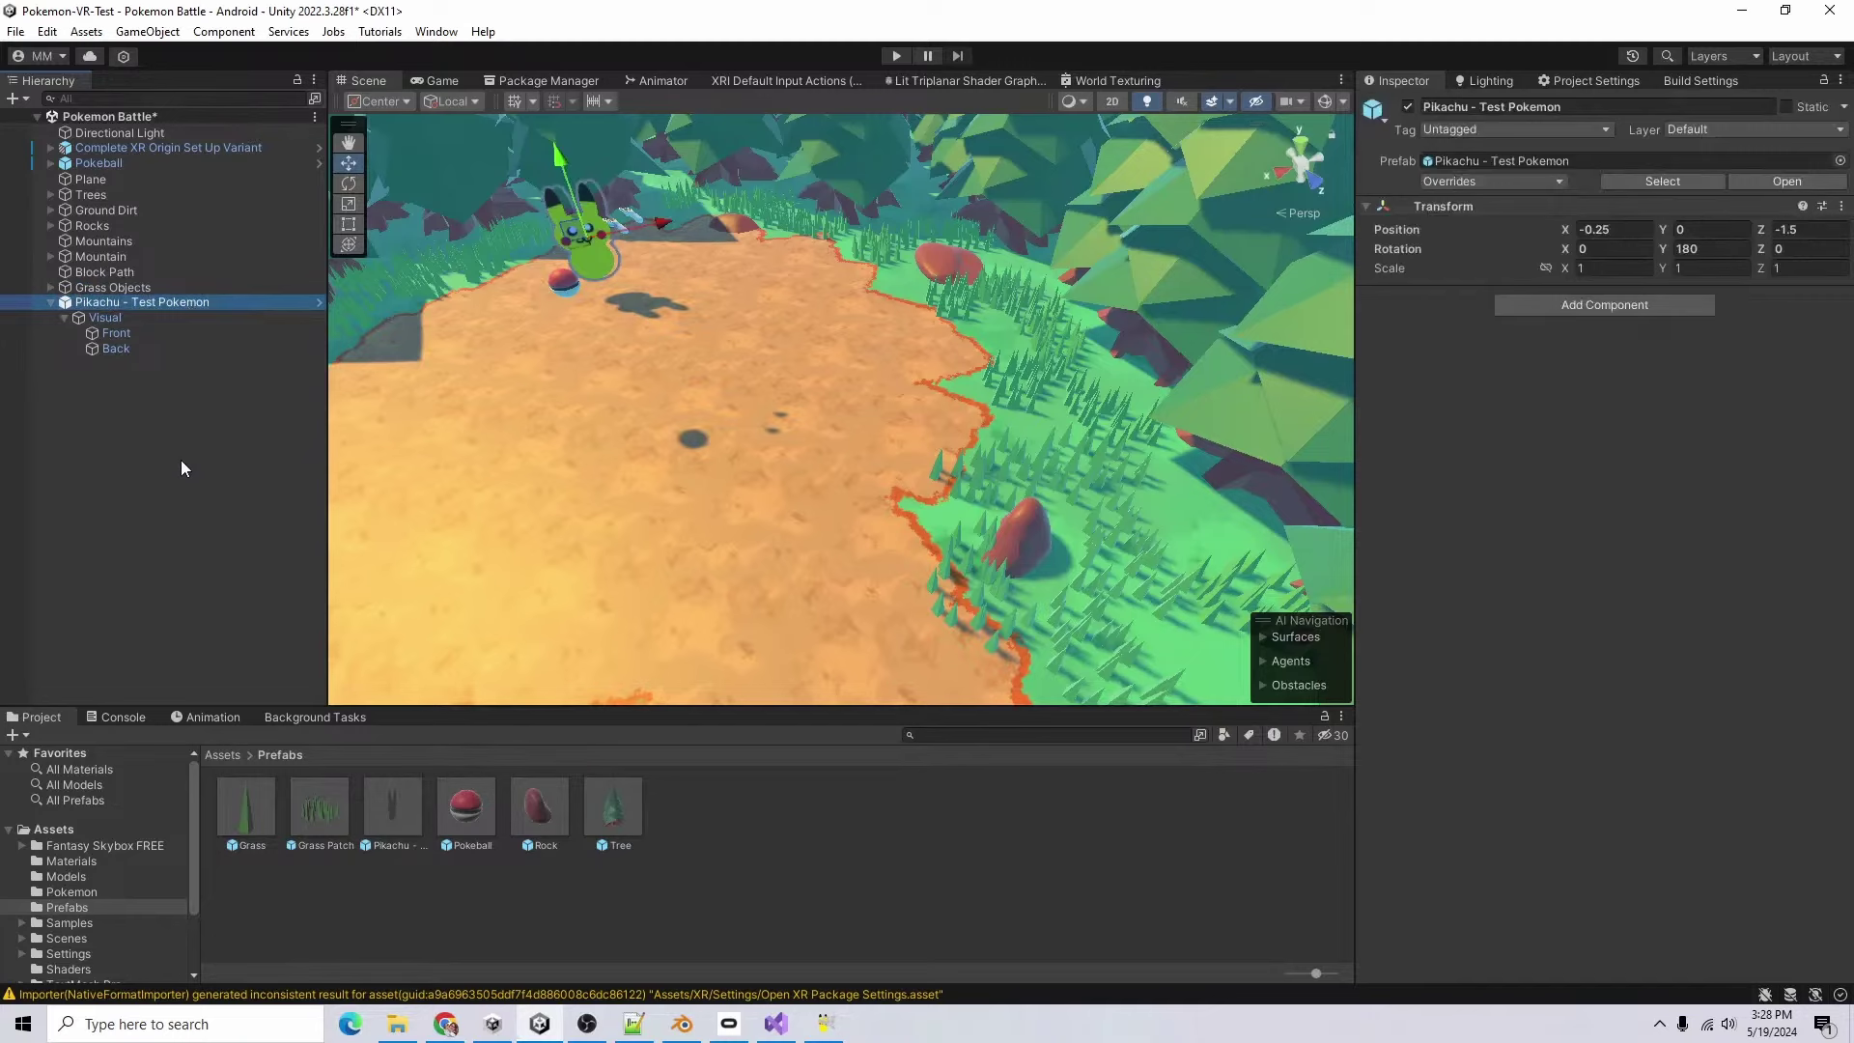
- Delete the Pikachu - Test Pokemon instance from the scene and save the scene
{"action": "key", "text": "Delete"}
{"action": "key", "text": "ctrl+s"}
- Open the Pokeball's PokeballController script for editing in Visual Studio
{"action": "left_click", "coordinate": [114, 164]}
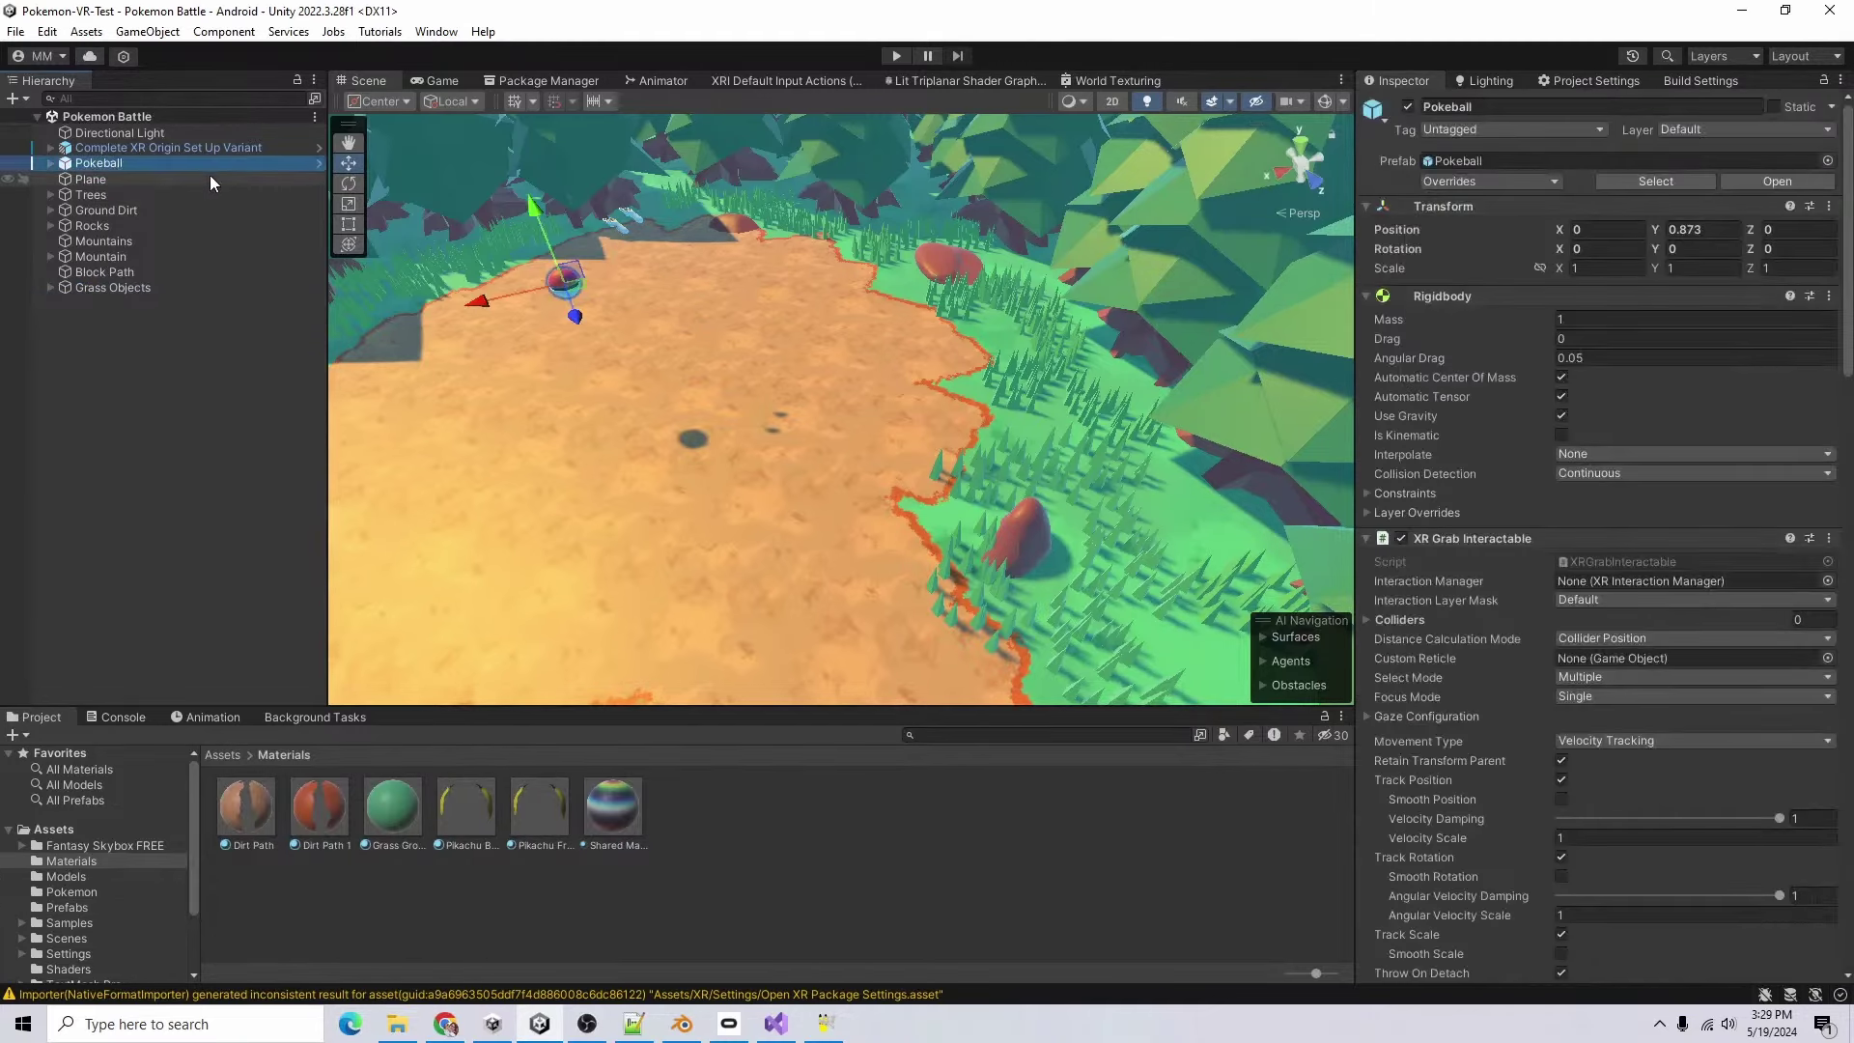
{"action": "scroll", "coordinate": [1665, 615], "scroll_direction": "down", "scroll_amount": 1}
{"action": "left_click", "coordinate": [1584, 486]}
{"action": "left_click", "coordinate": [1678, 630]}
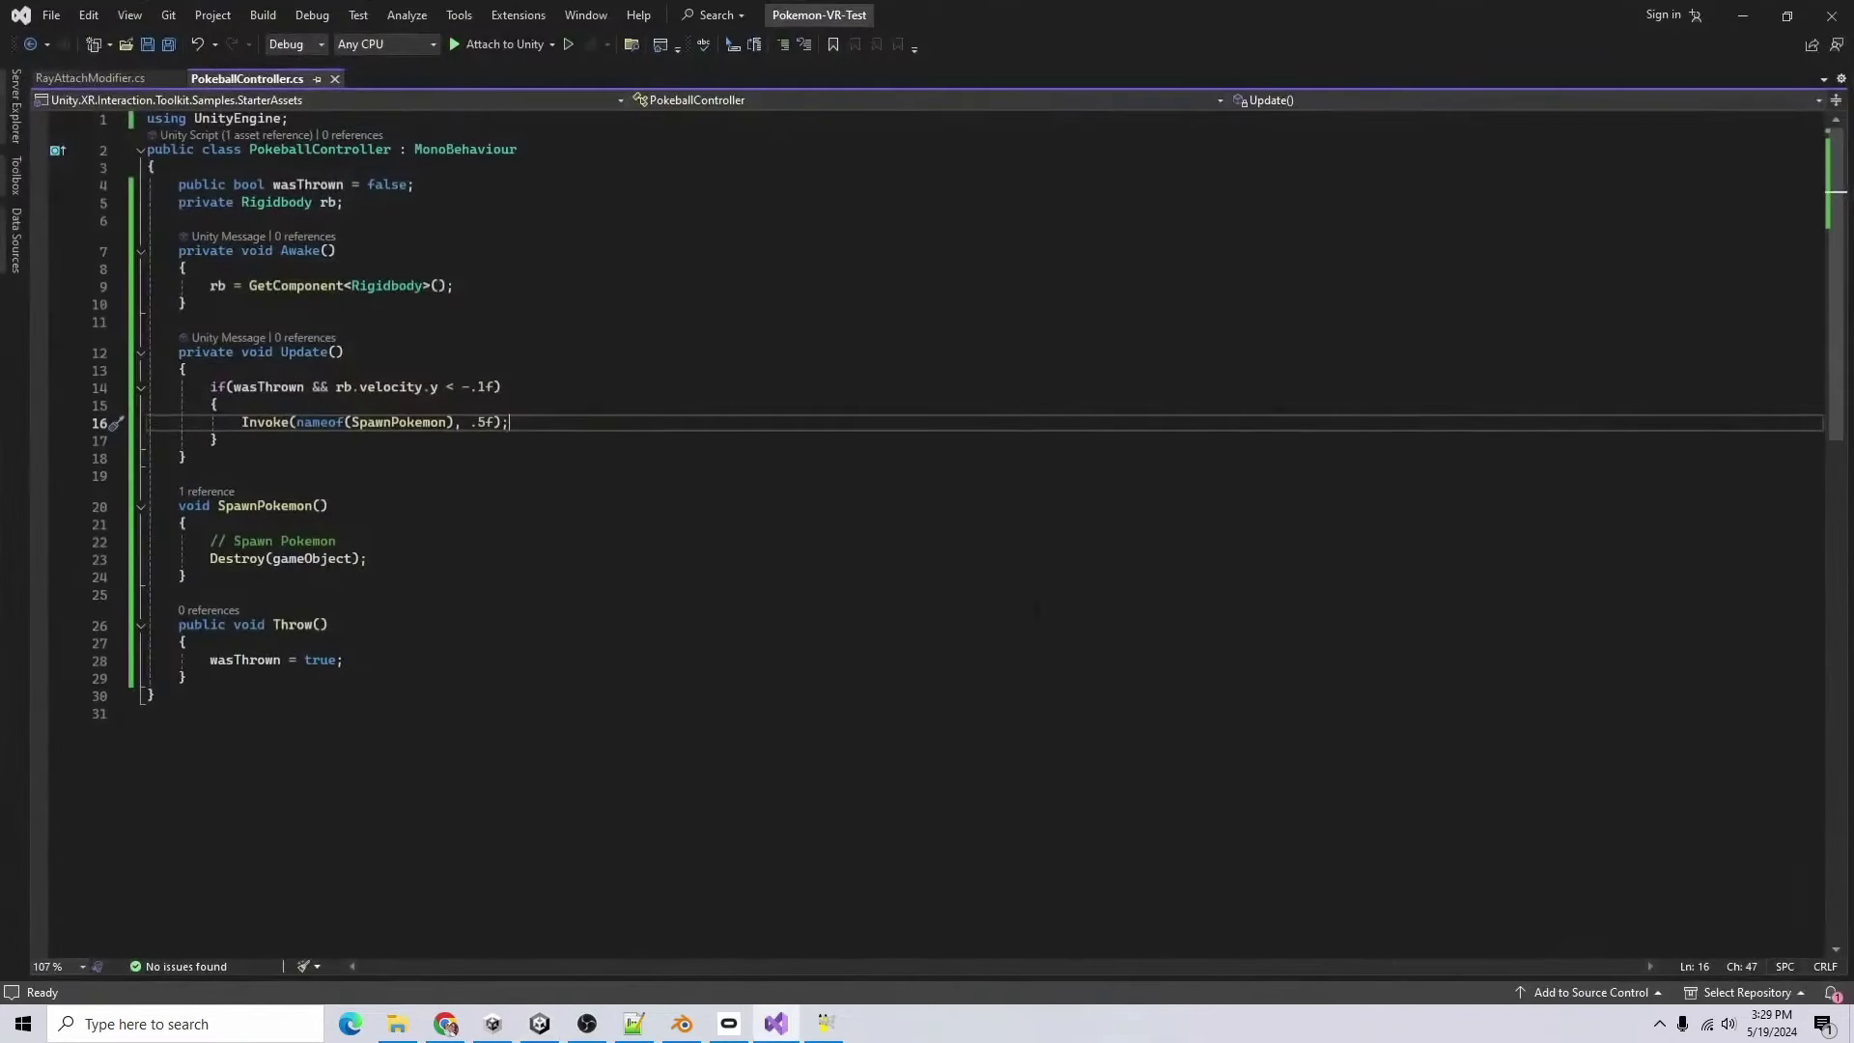
- Declare a public GameObject field named pokemonToSpawn below the Rigidbody field and save the script
{"action": "left_click", "coordinate": [399, 214]}
{"action": "type", "text": "public G"}
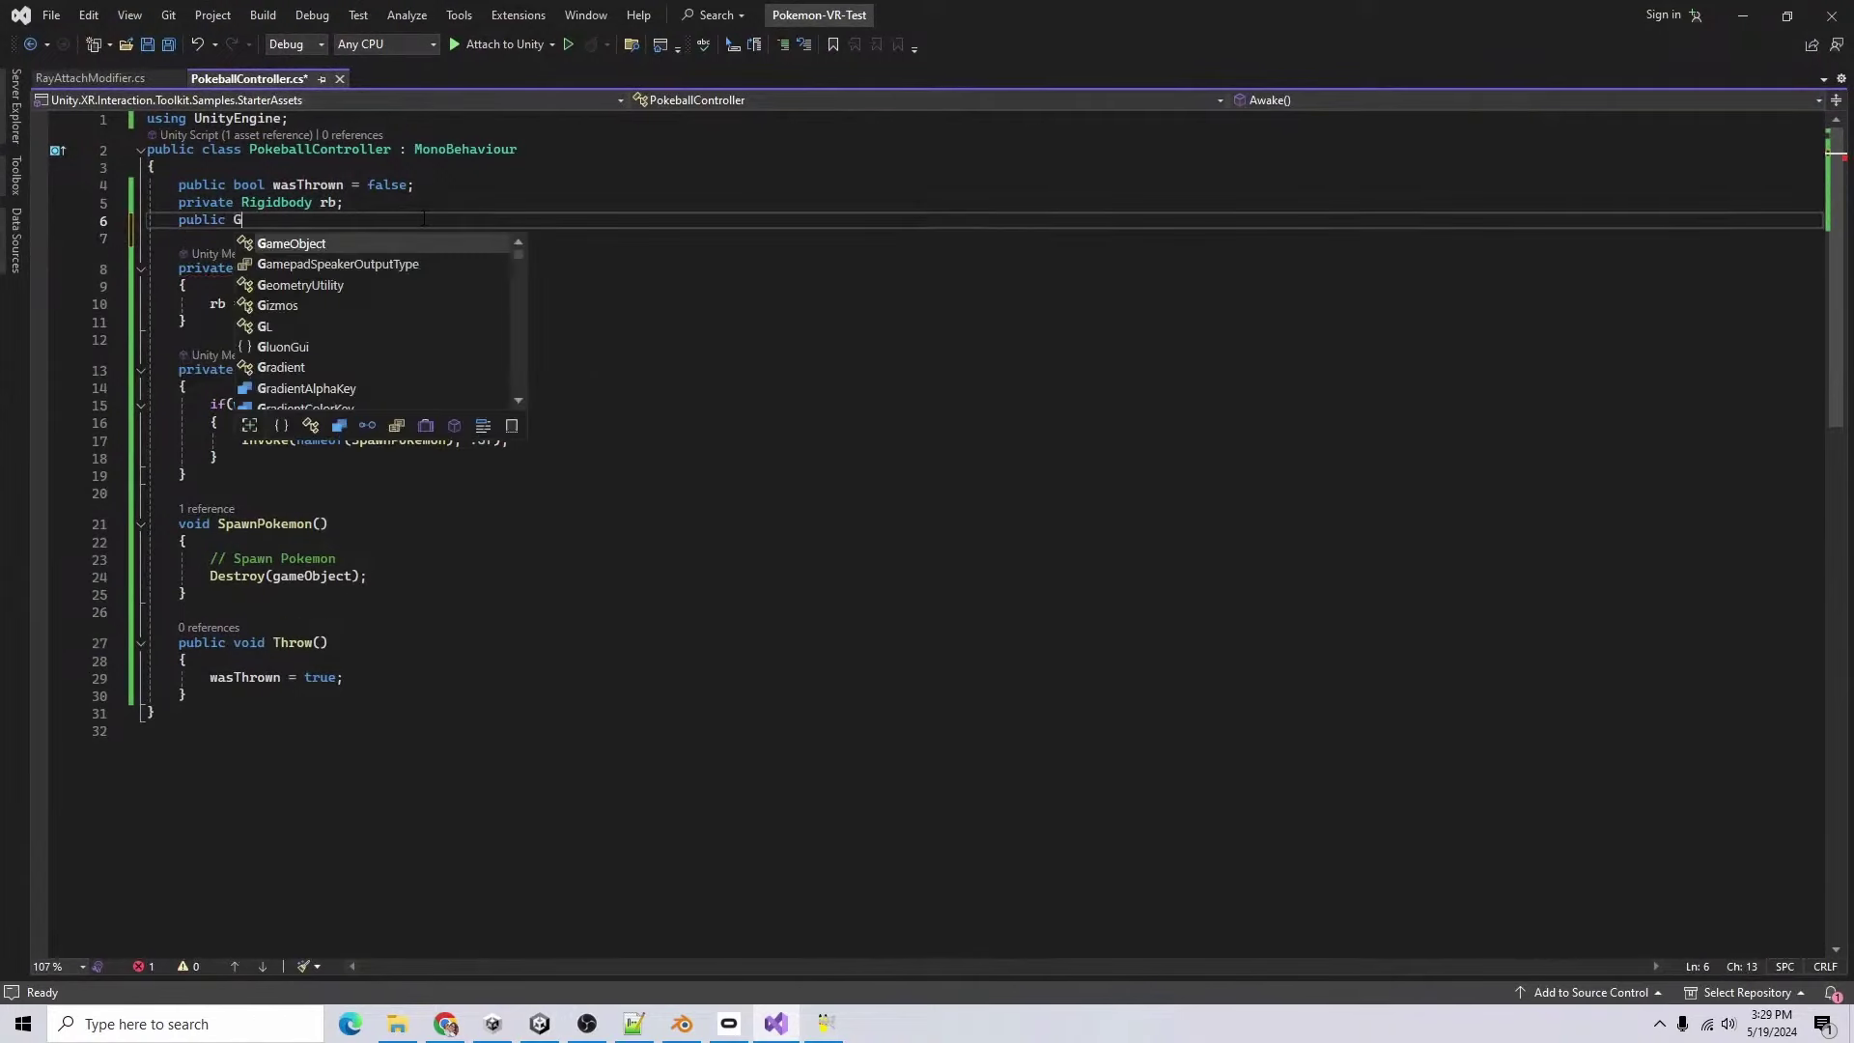
{"action": "type", "text": "ameObject pokemon"}
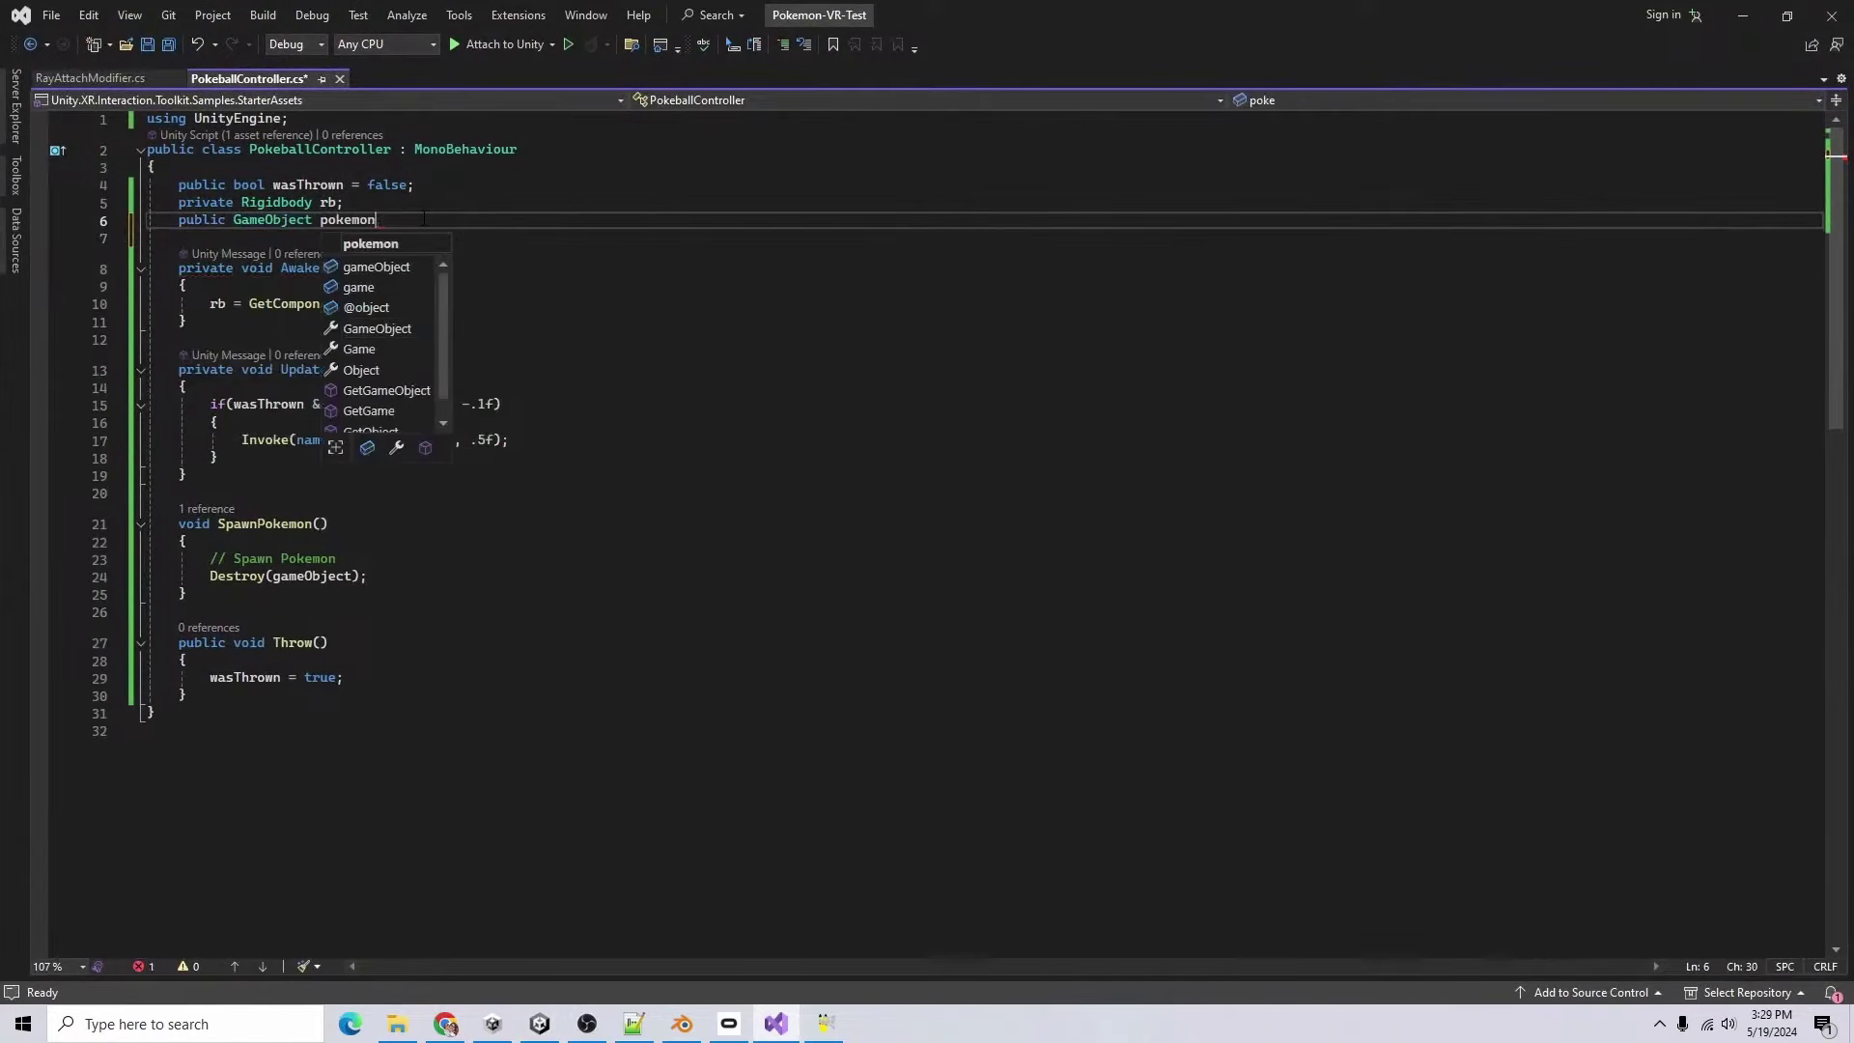
{"action": "type", "text": "ToSpawn"}
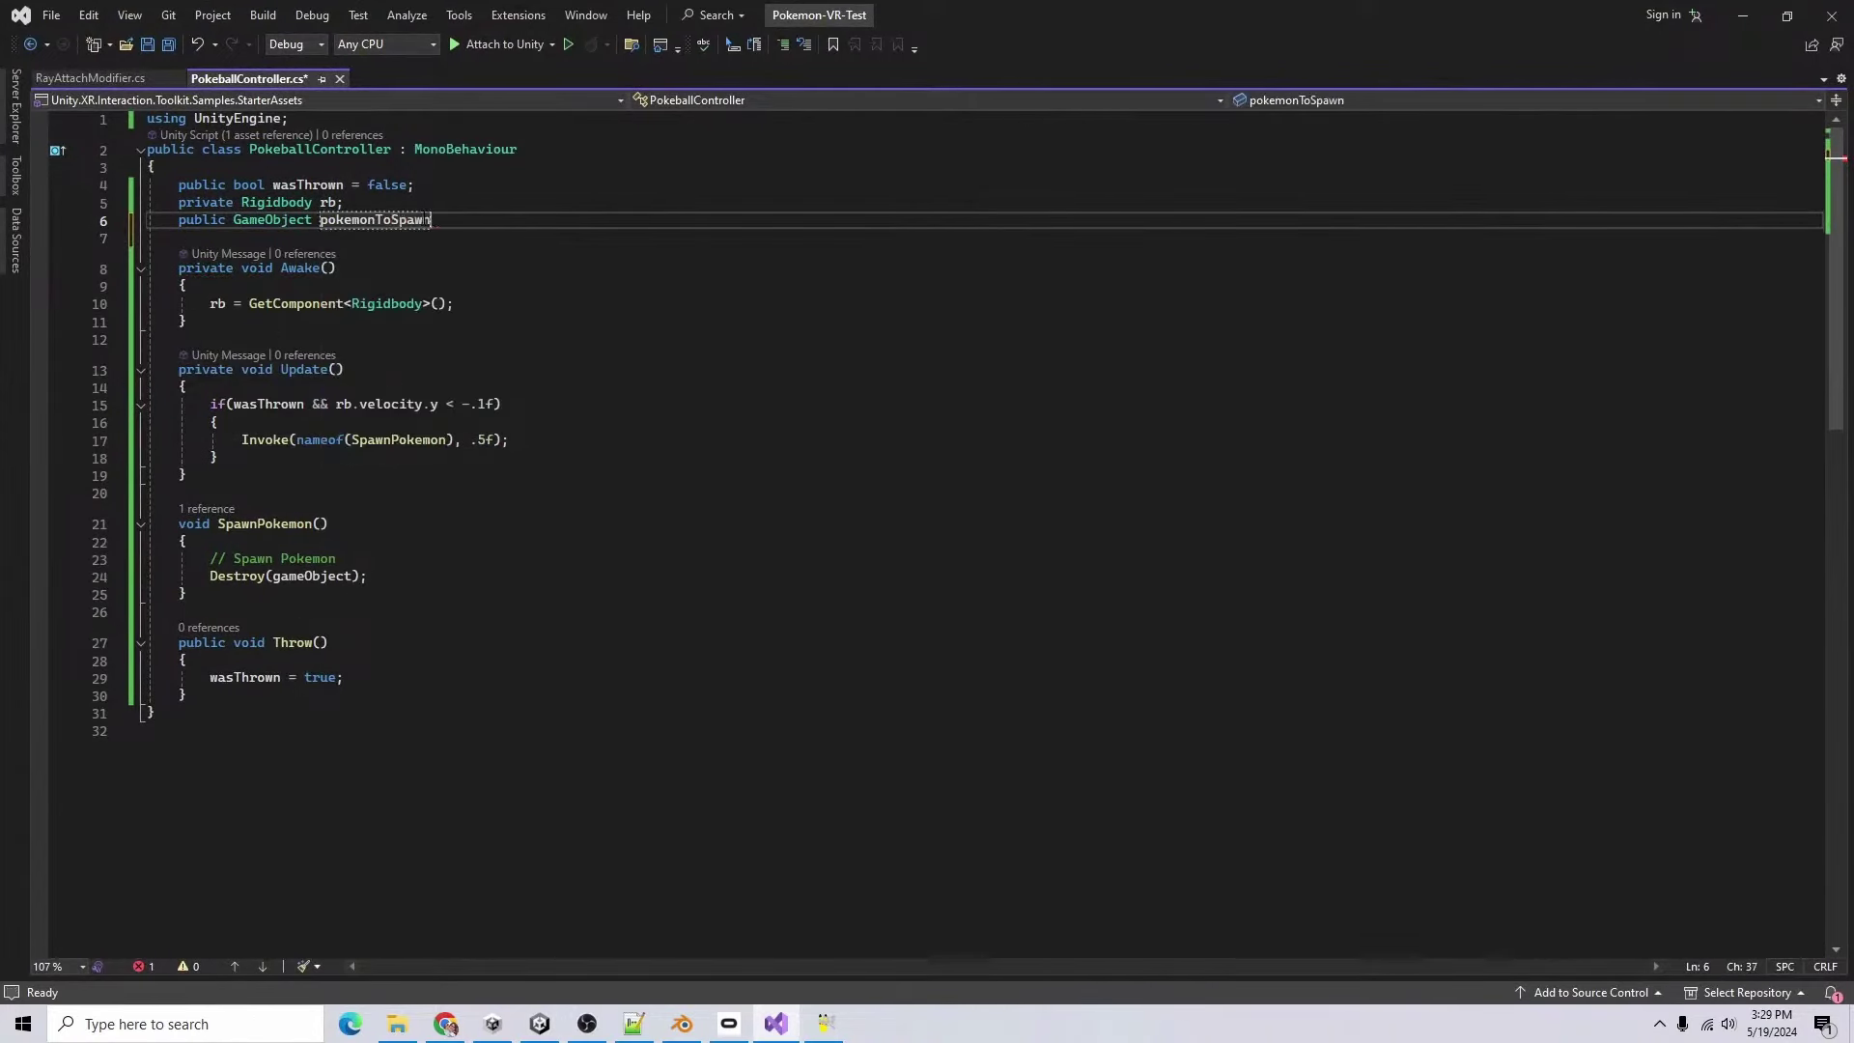
{"action": "type", "text": ";"}
{"action": "key", "text": "ctrl+s"}
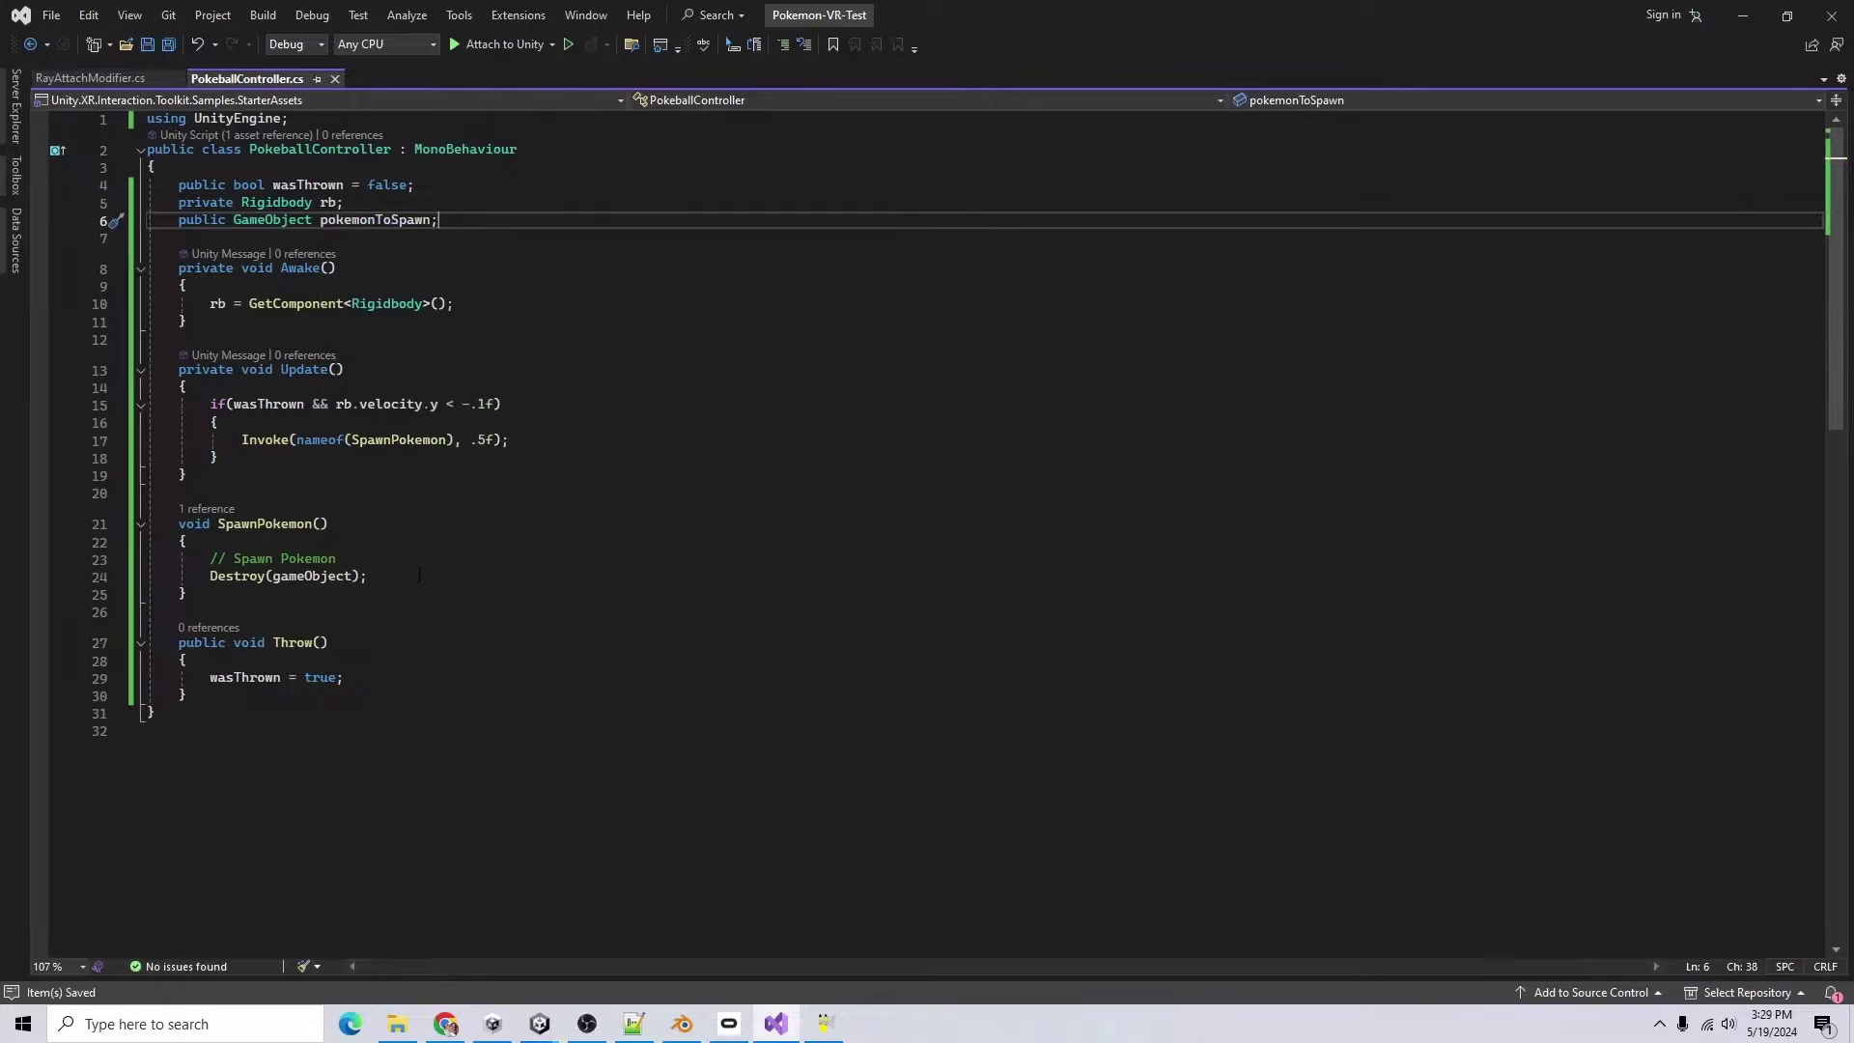
- In SpawnPokemon(), add "GameObject pokemon = Instantiate(pokemonToSpawn);" below the Spawn Pokemon comment
{"action": "left_click", "coordinate": [419, 575]}
{"action": "key", "text": "Up"}
{"action": "key", "text": "Return"}
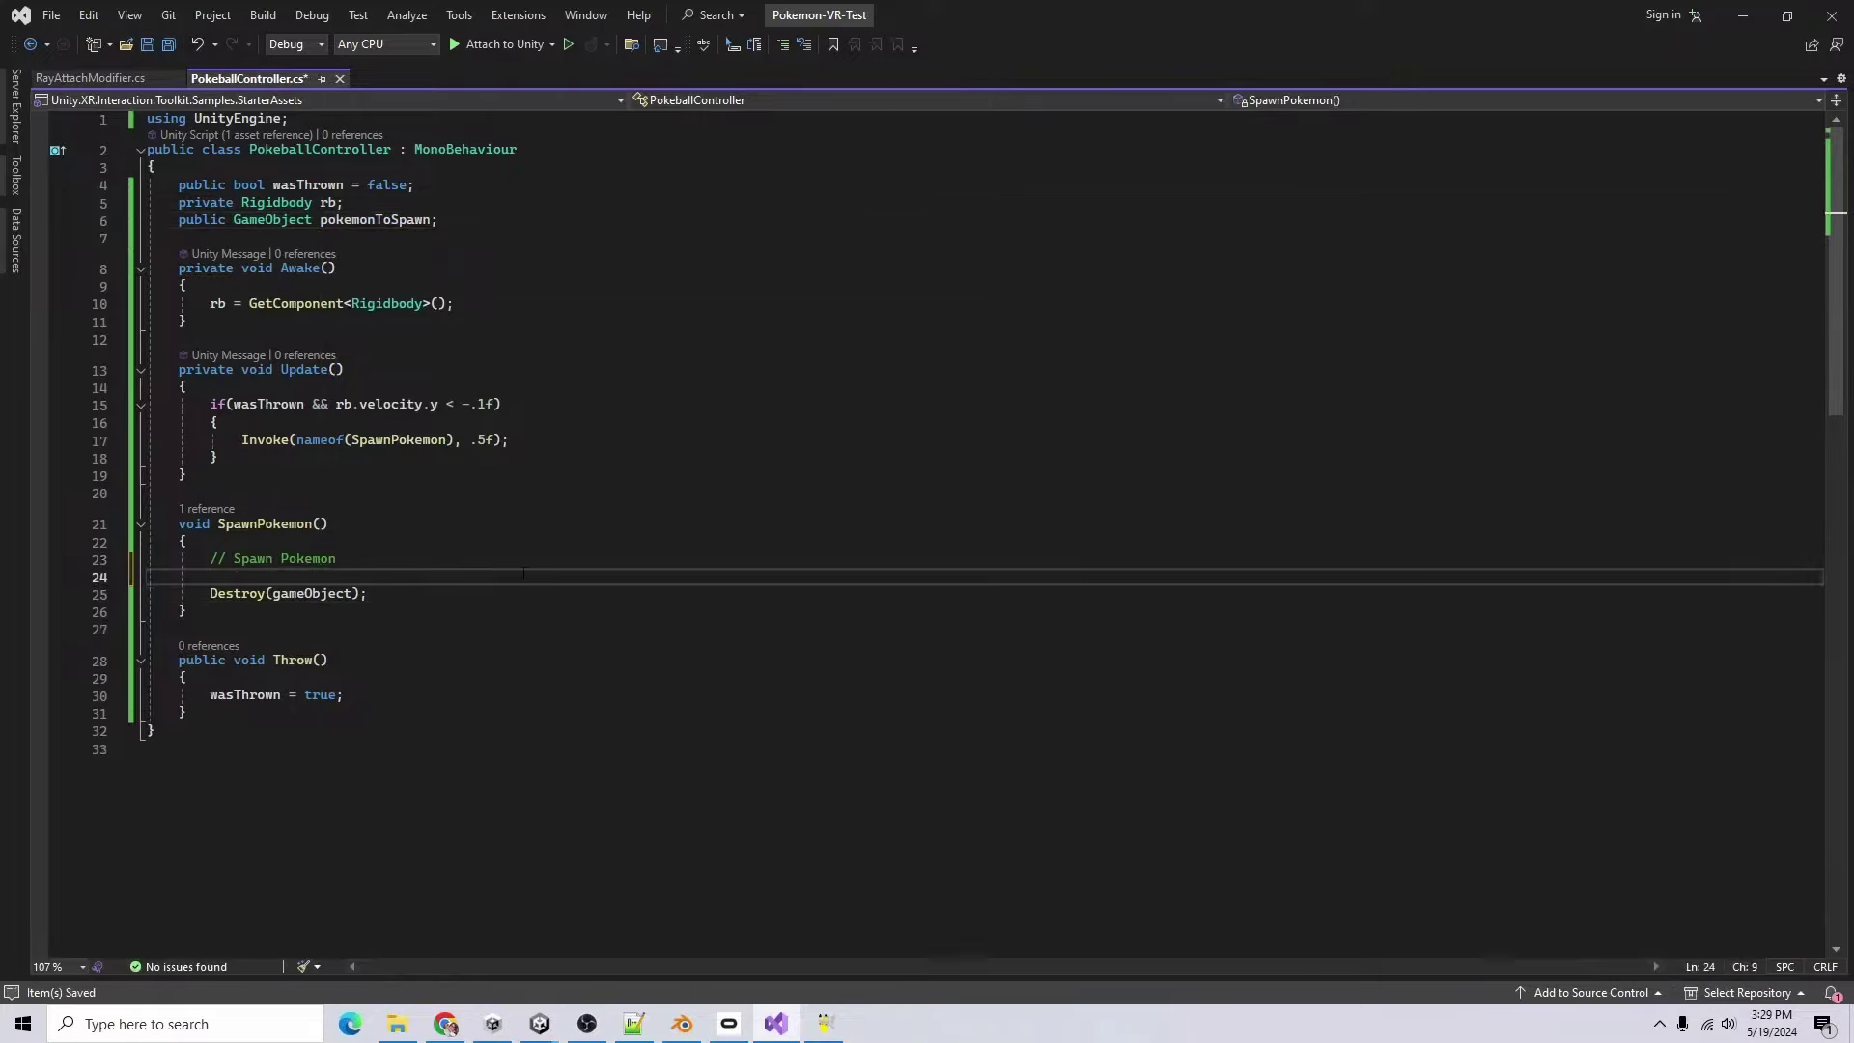
{"action": "key", "text": "ctrl+Return"}
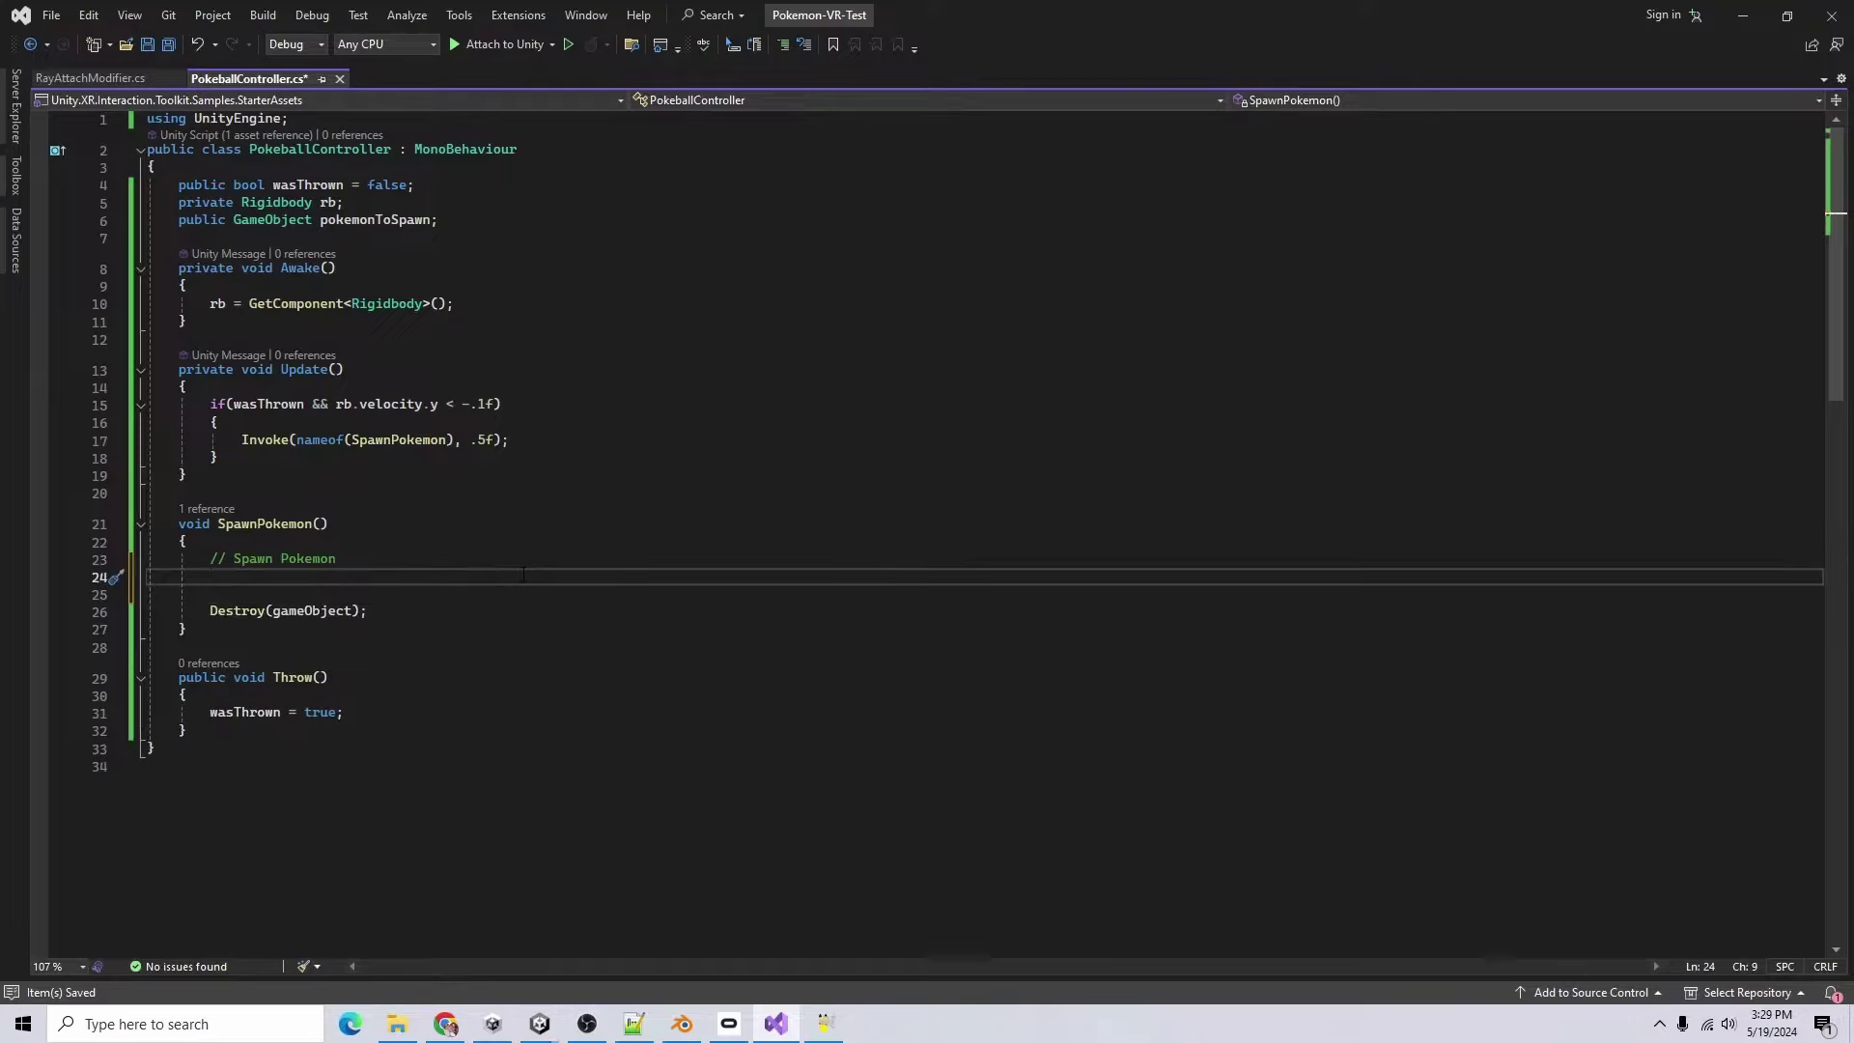
{"action": "type", "text": "GameObject pokem"}
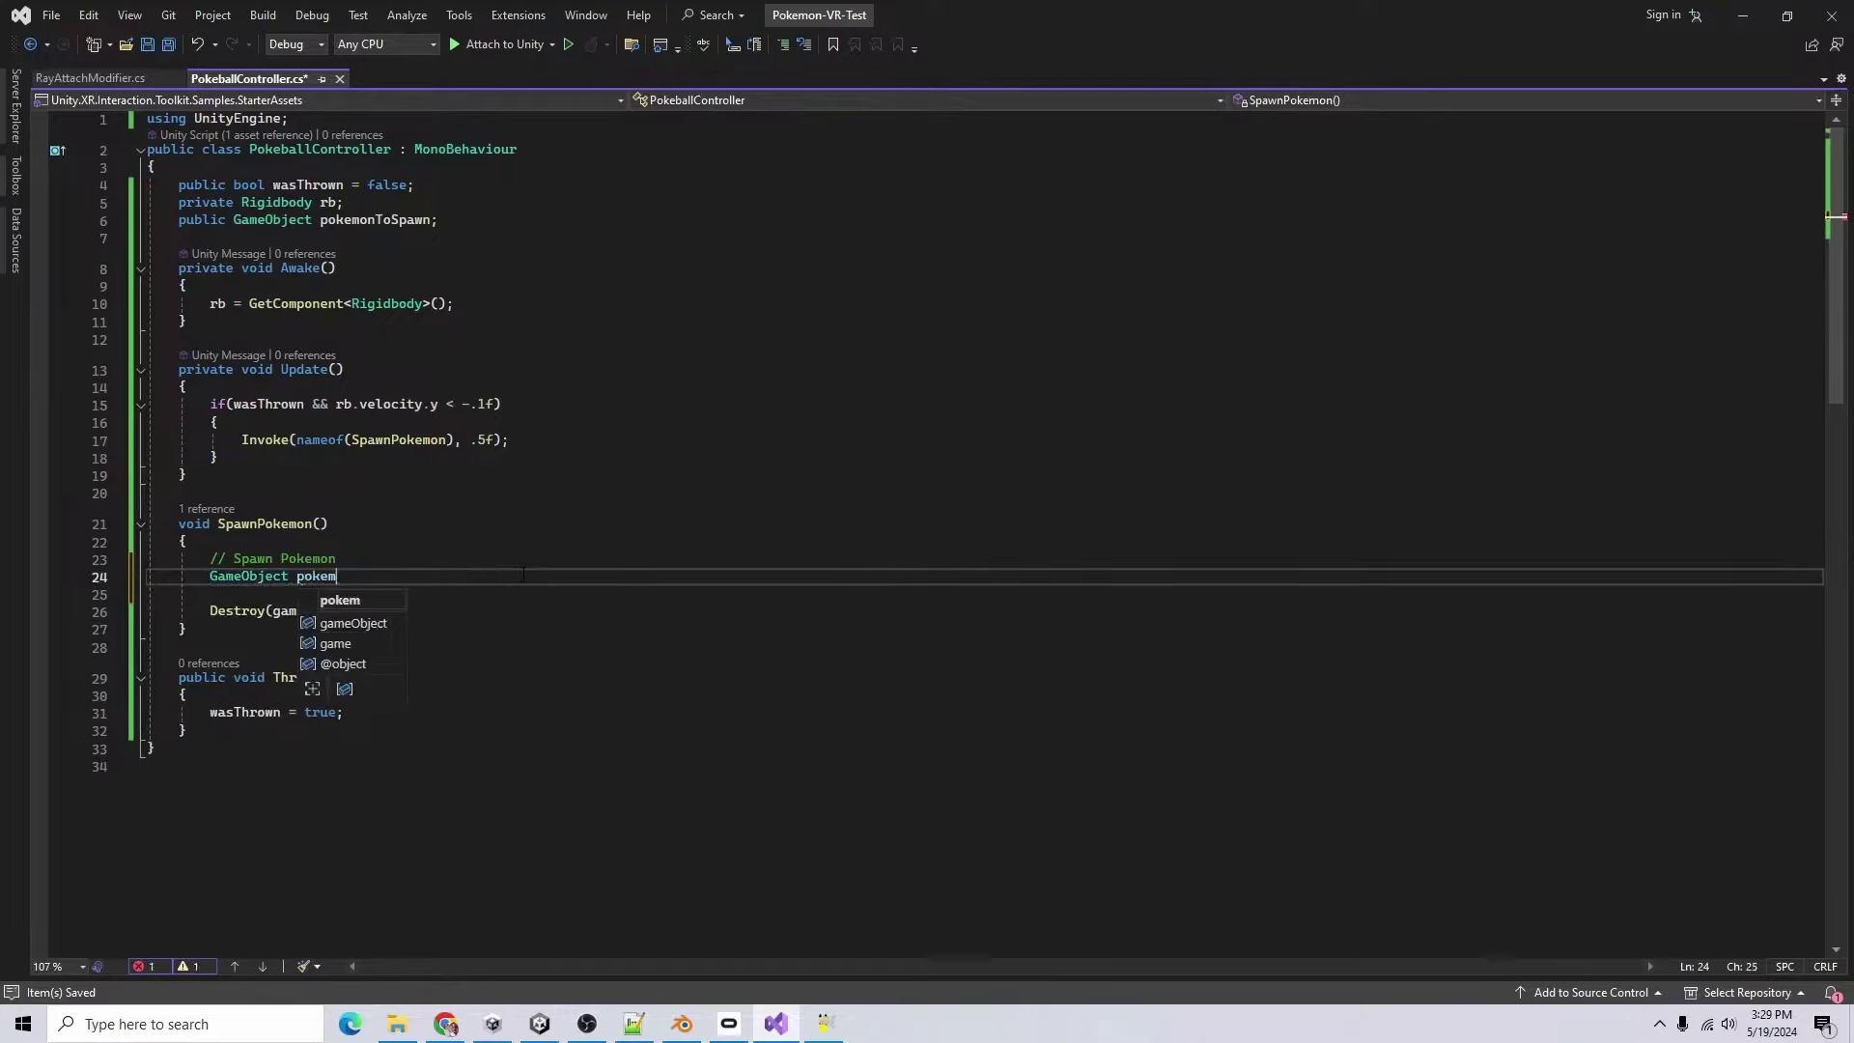
{"action": "type", "text": "on = Instantiate(pokemonToSpawn);"}
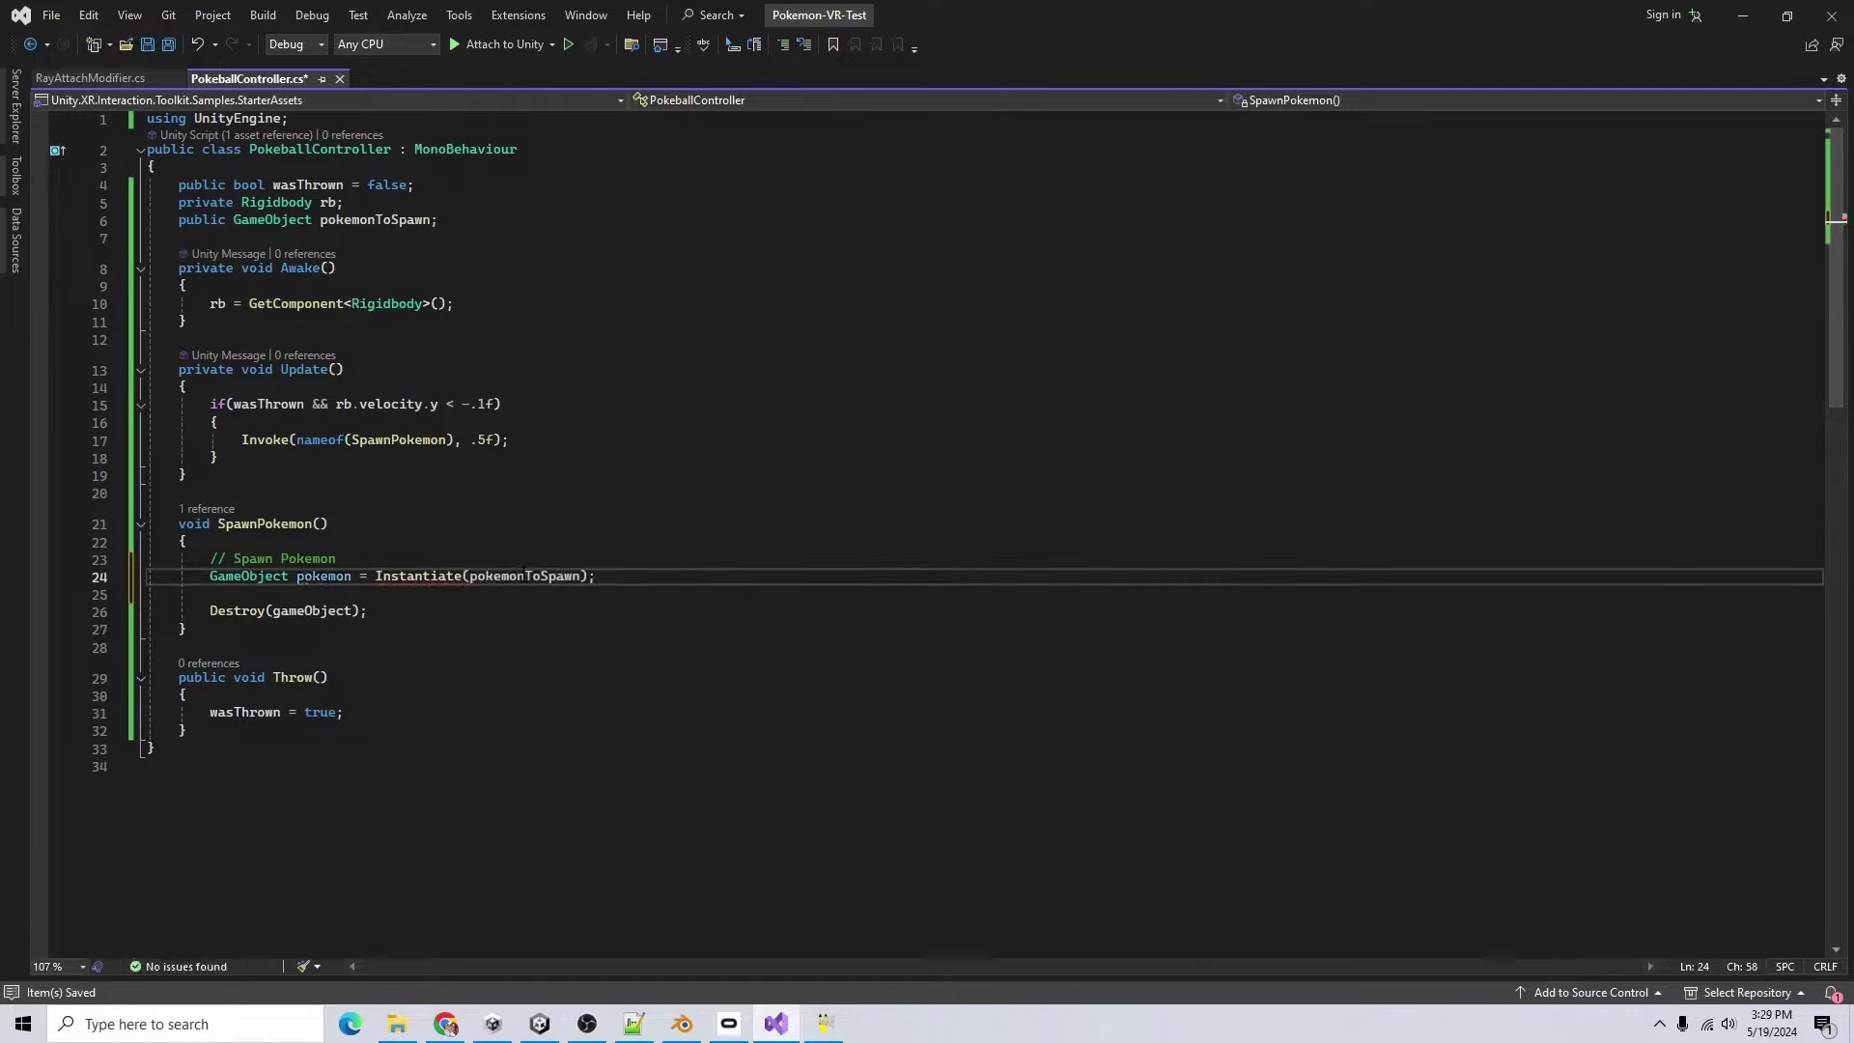
- Below the Instantiate line, set pokemon.transform.position to new Vector3(transform.position.x,0,transform.position.z)
{"action": "key", "text": "Return"}
{"action": "type", "text": "pokemon."}
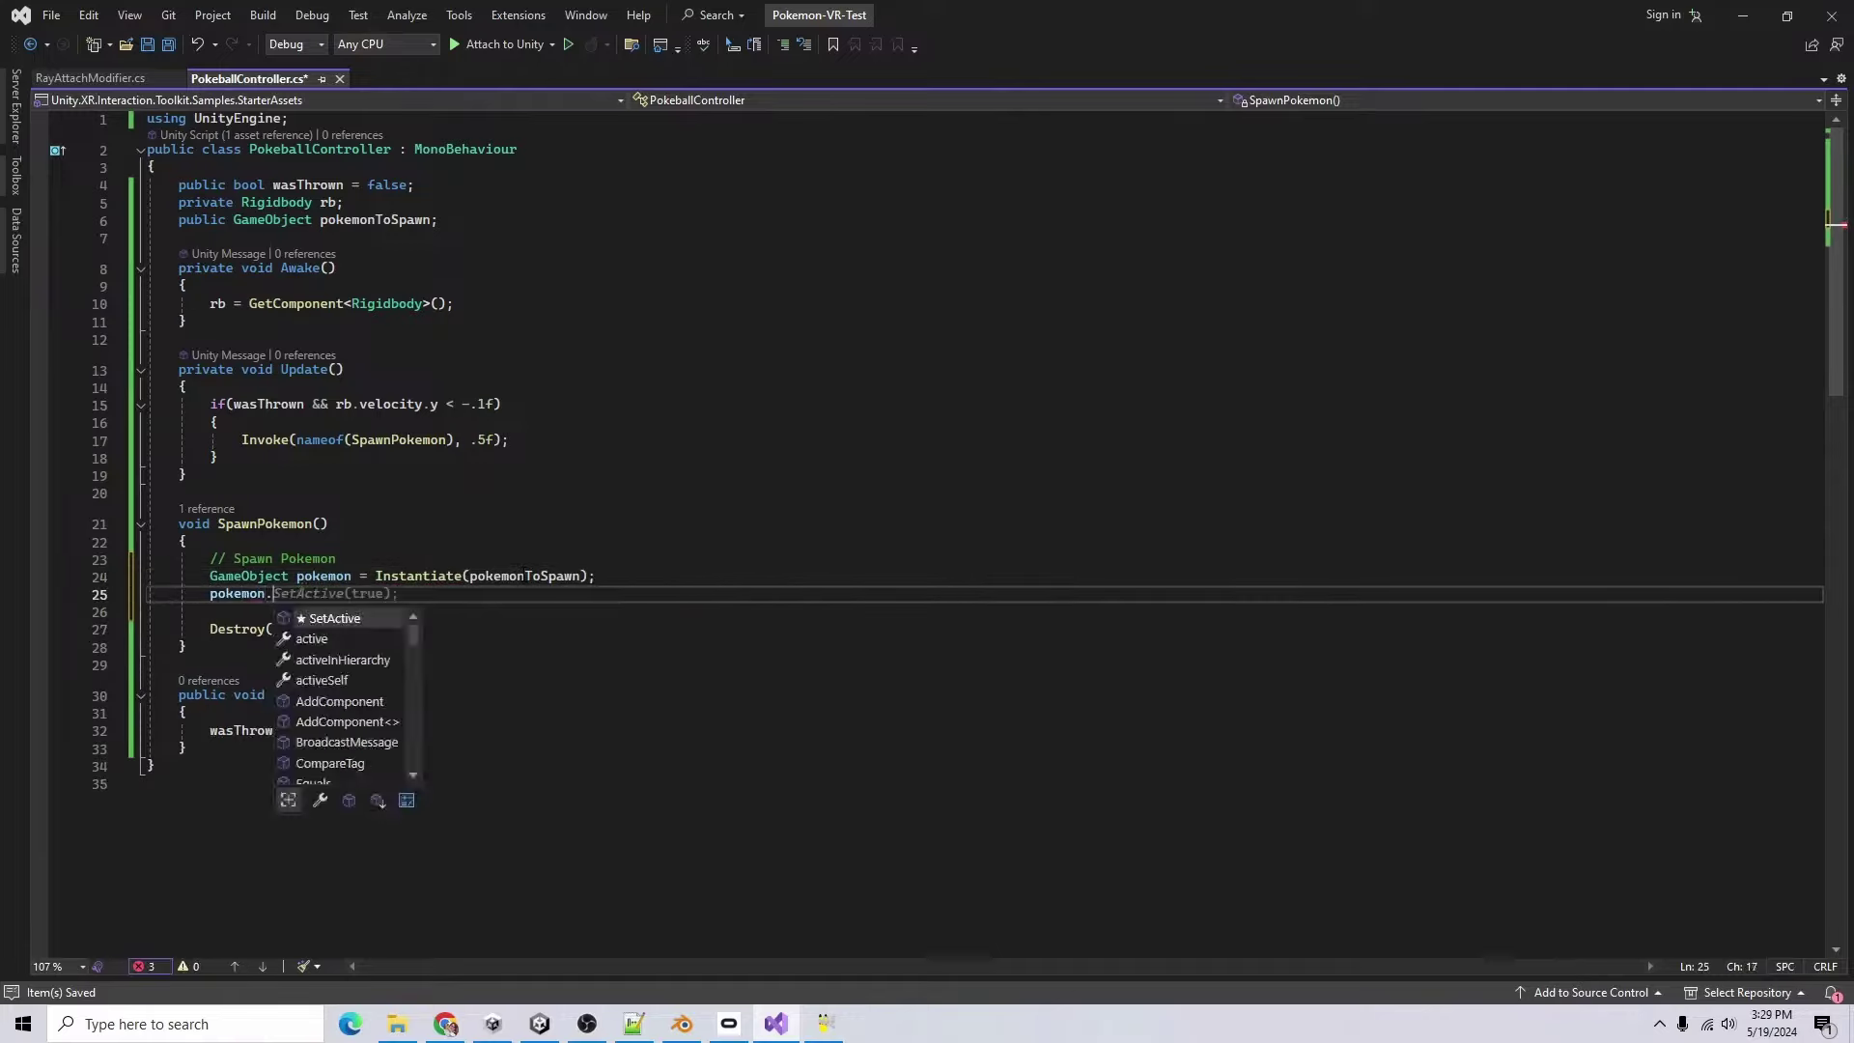
{"action": "type", "text": "transform.p"}
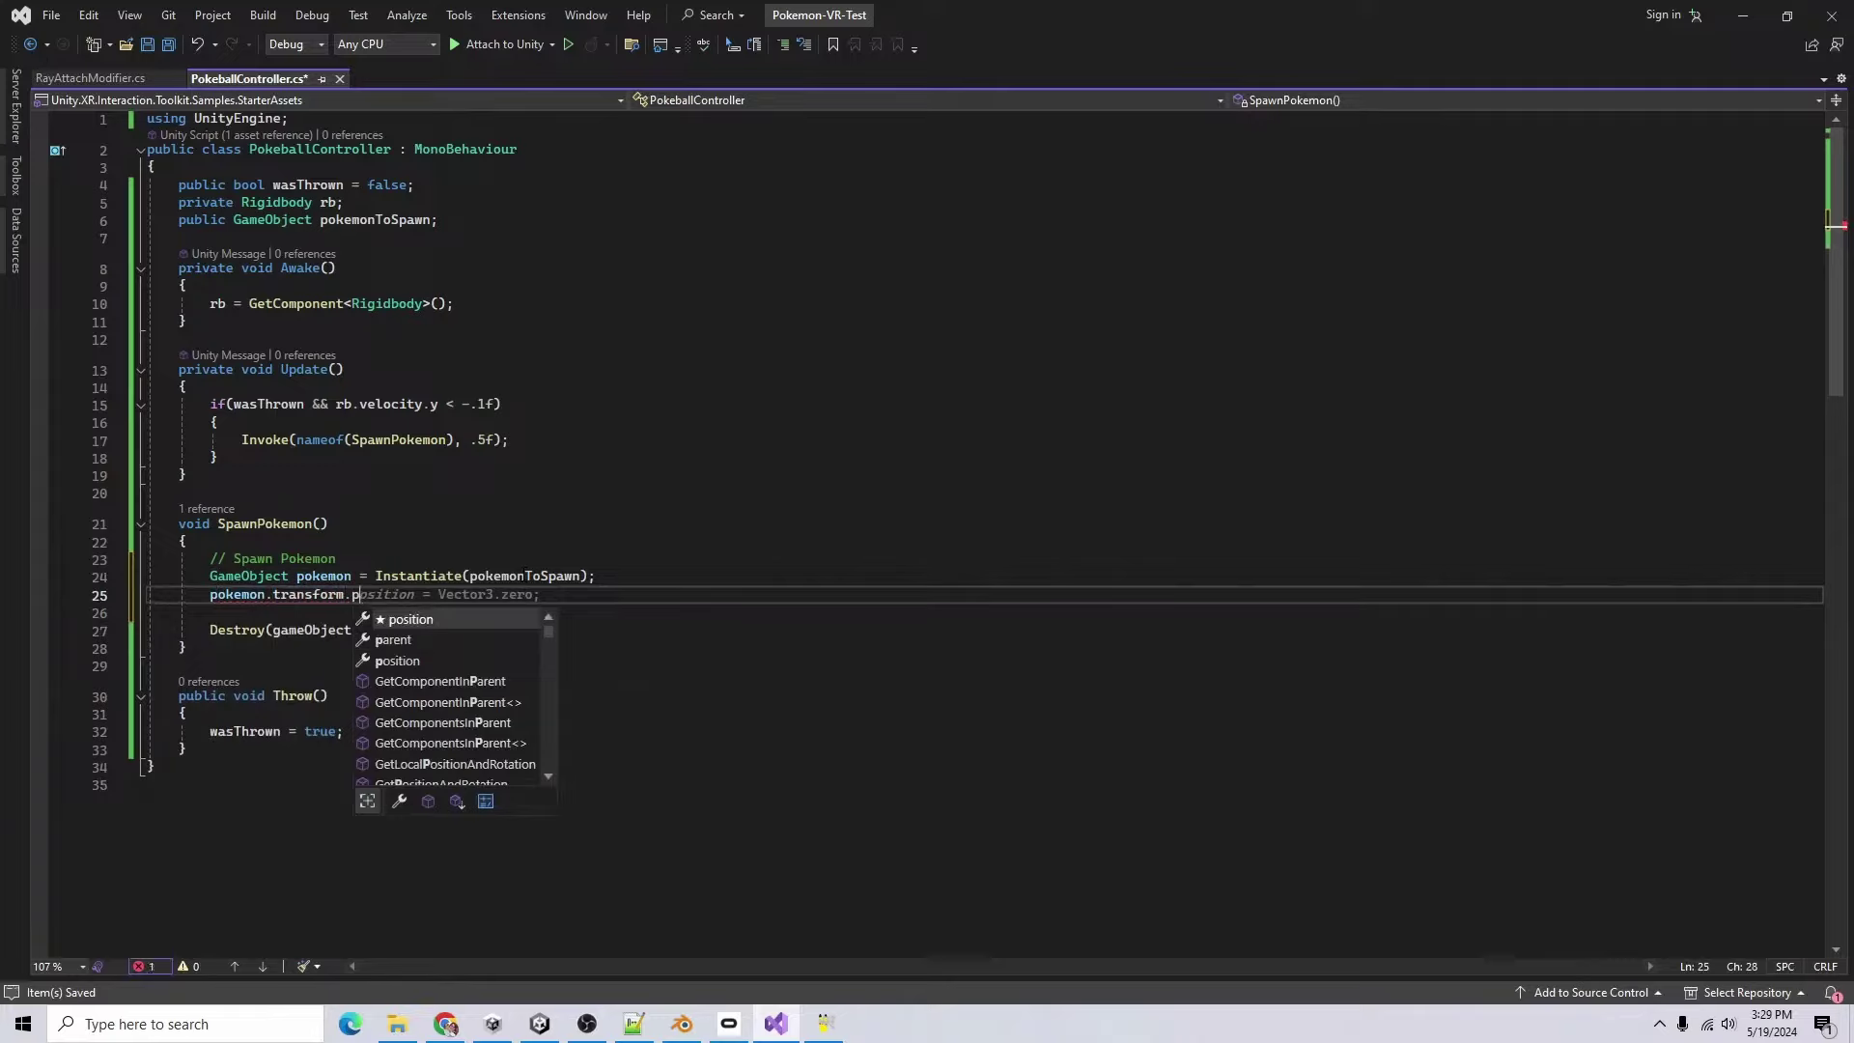
{"action": "type", "text": "osition = "}
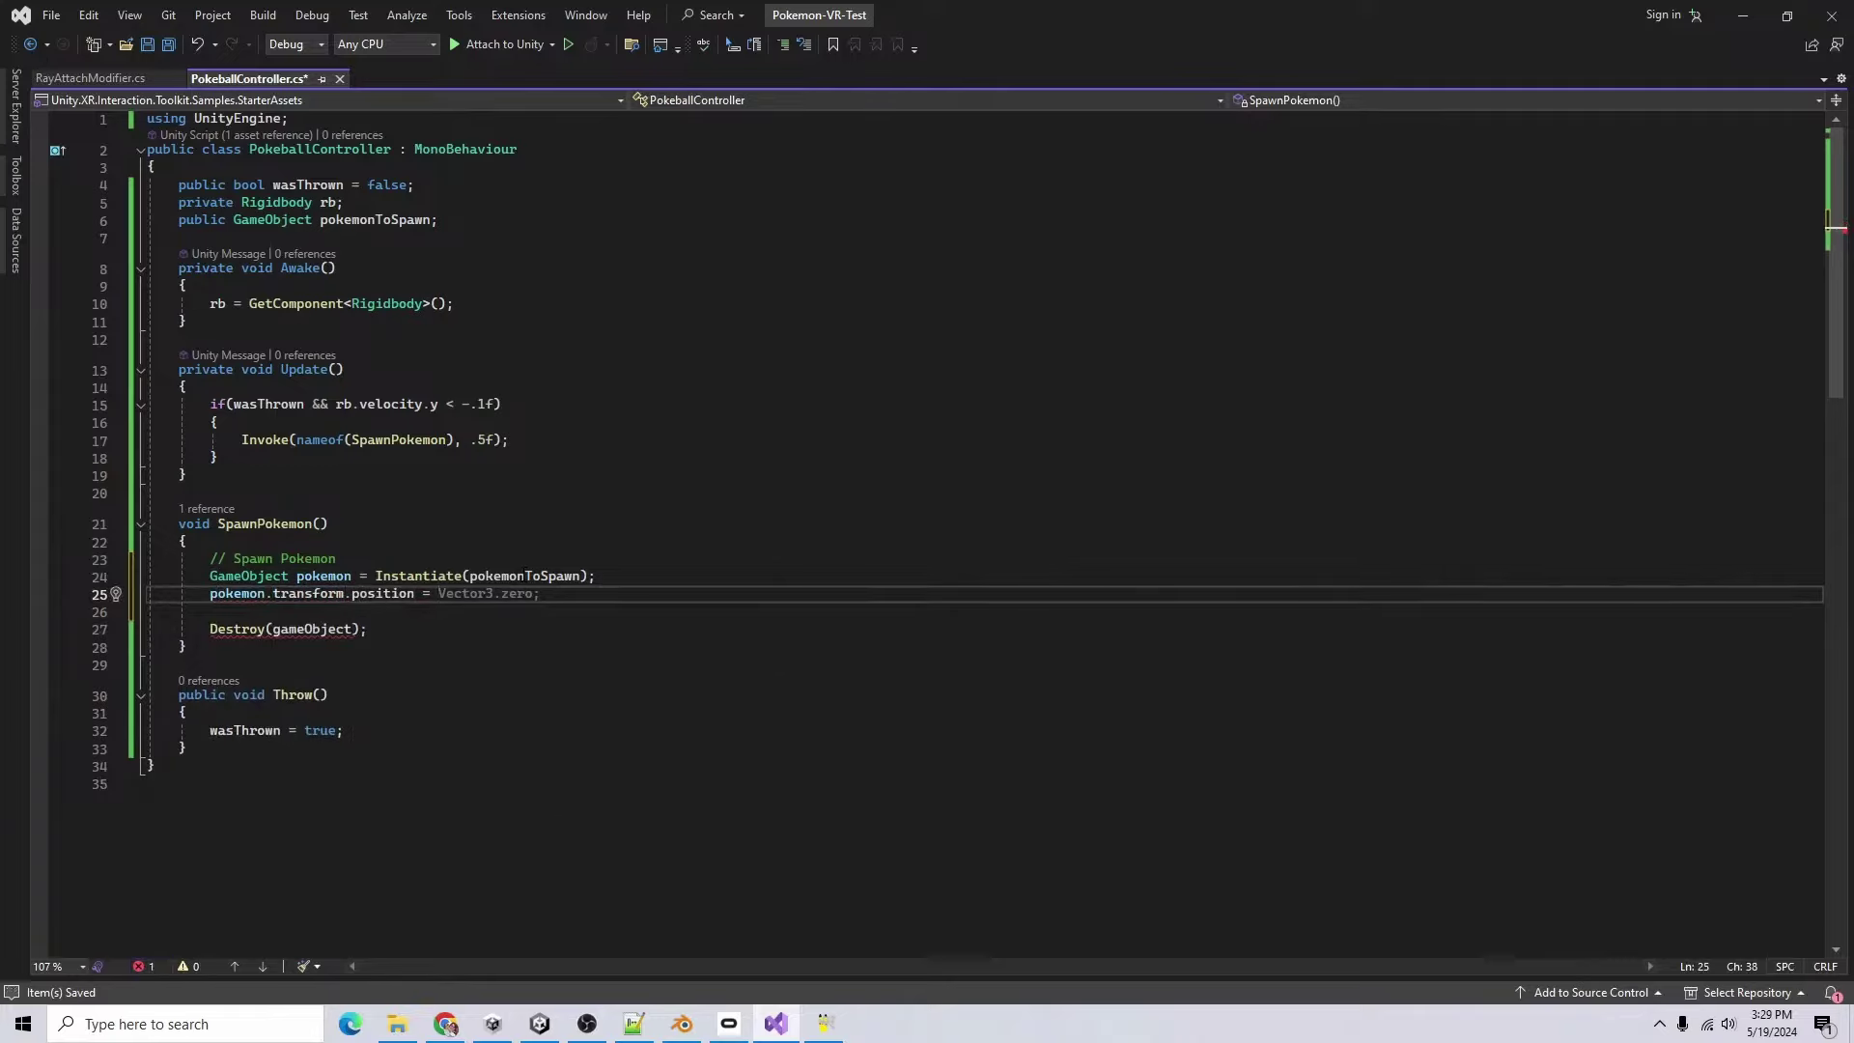
{"action": "type", "text": "new Veco"}
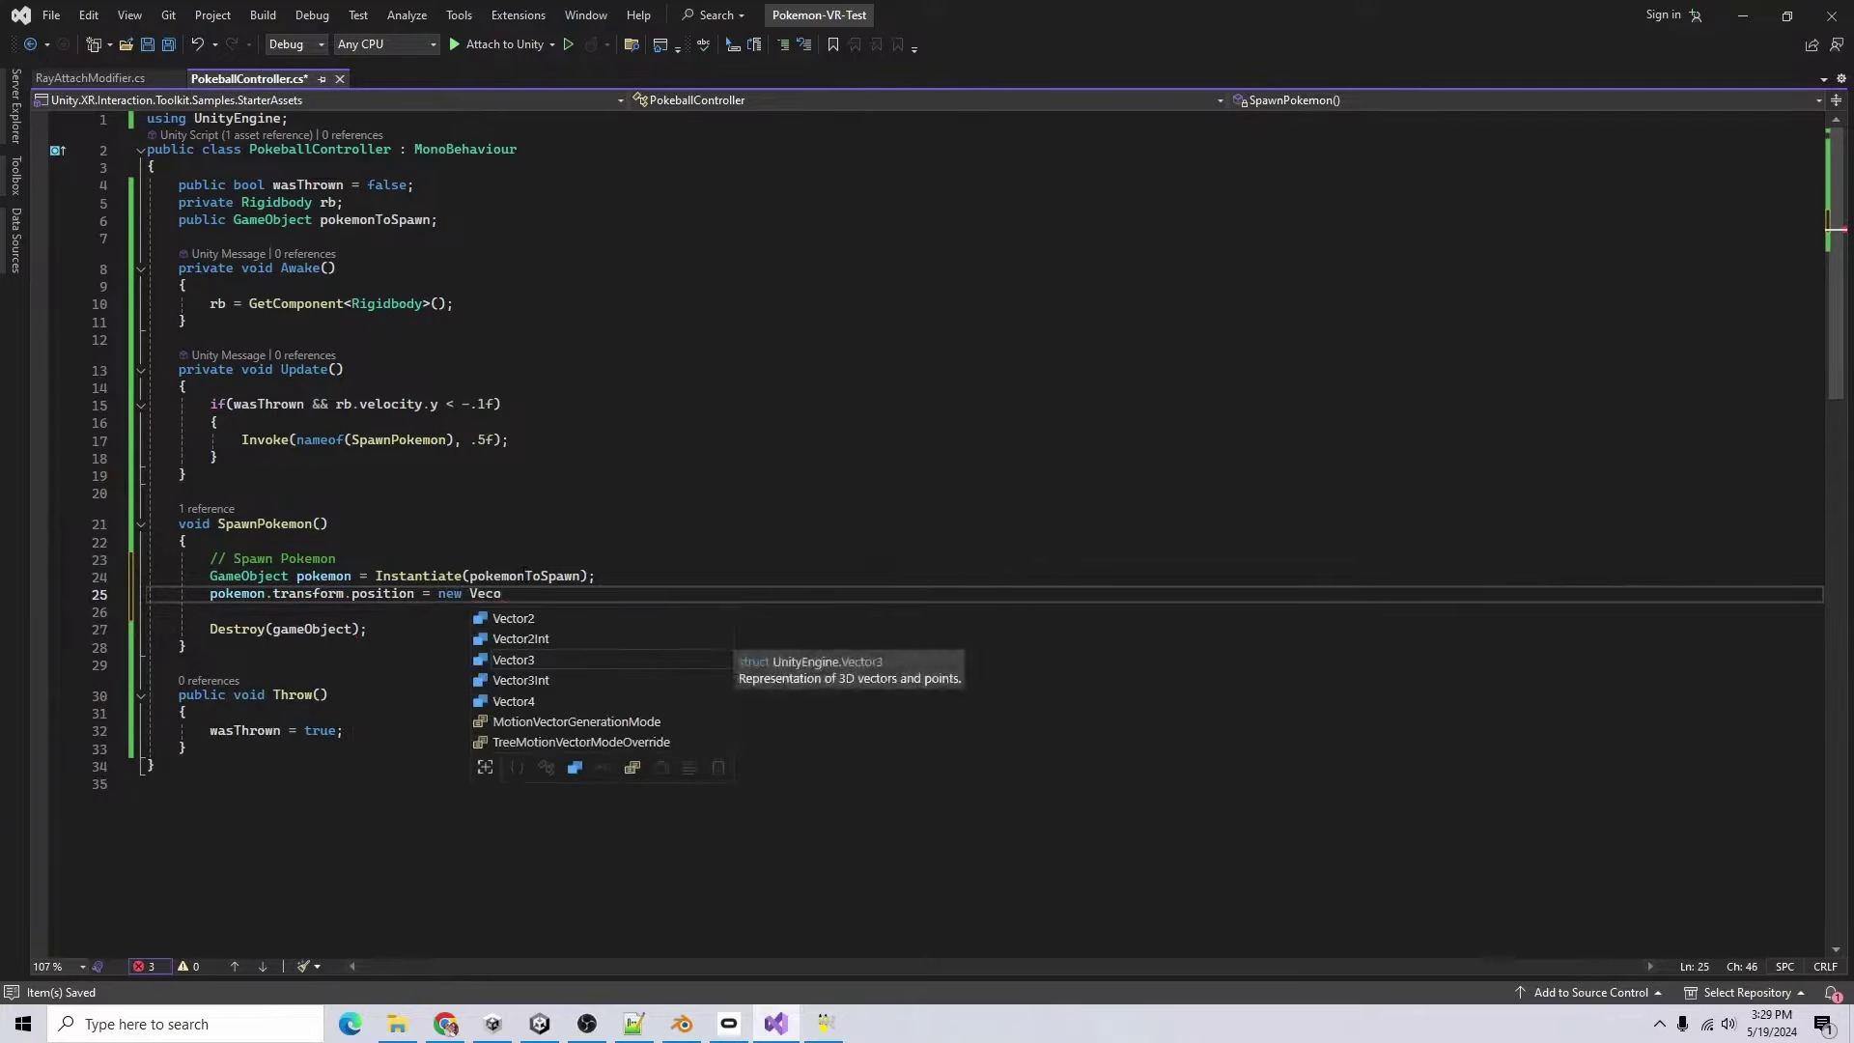
{"action": "type", "text": "();"}
{"action": "type", "text": "tor3(t"}
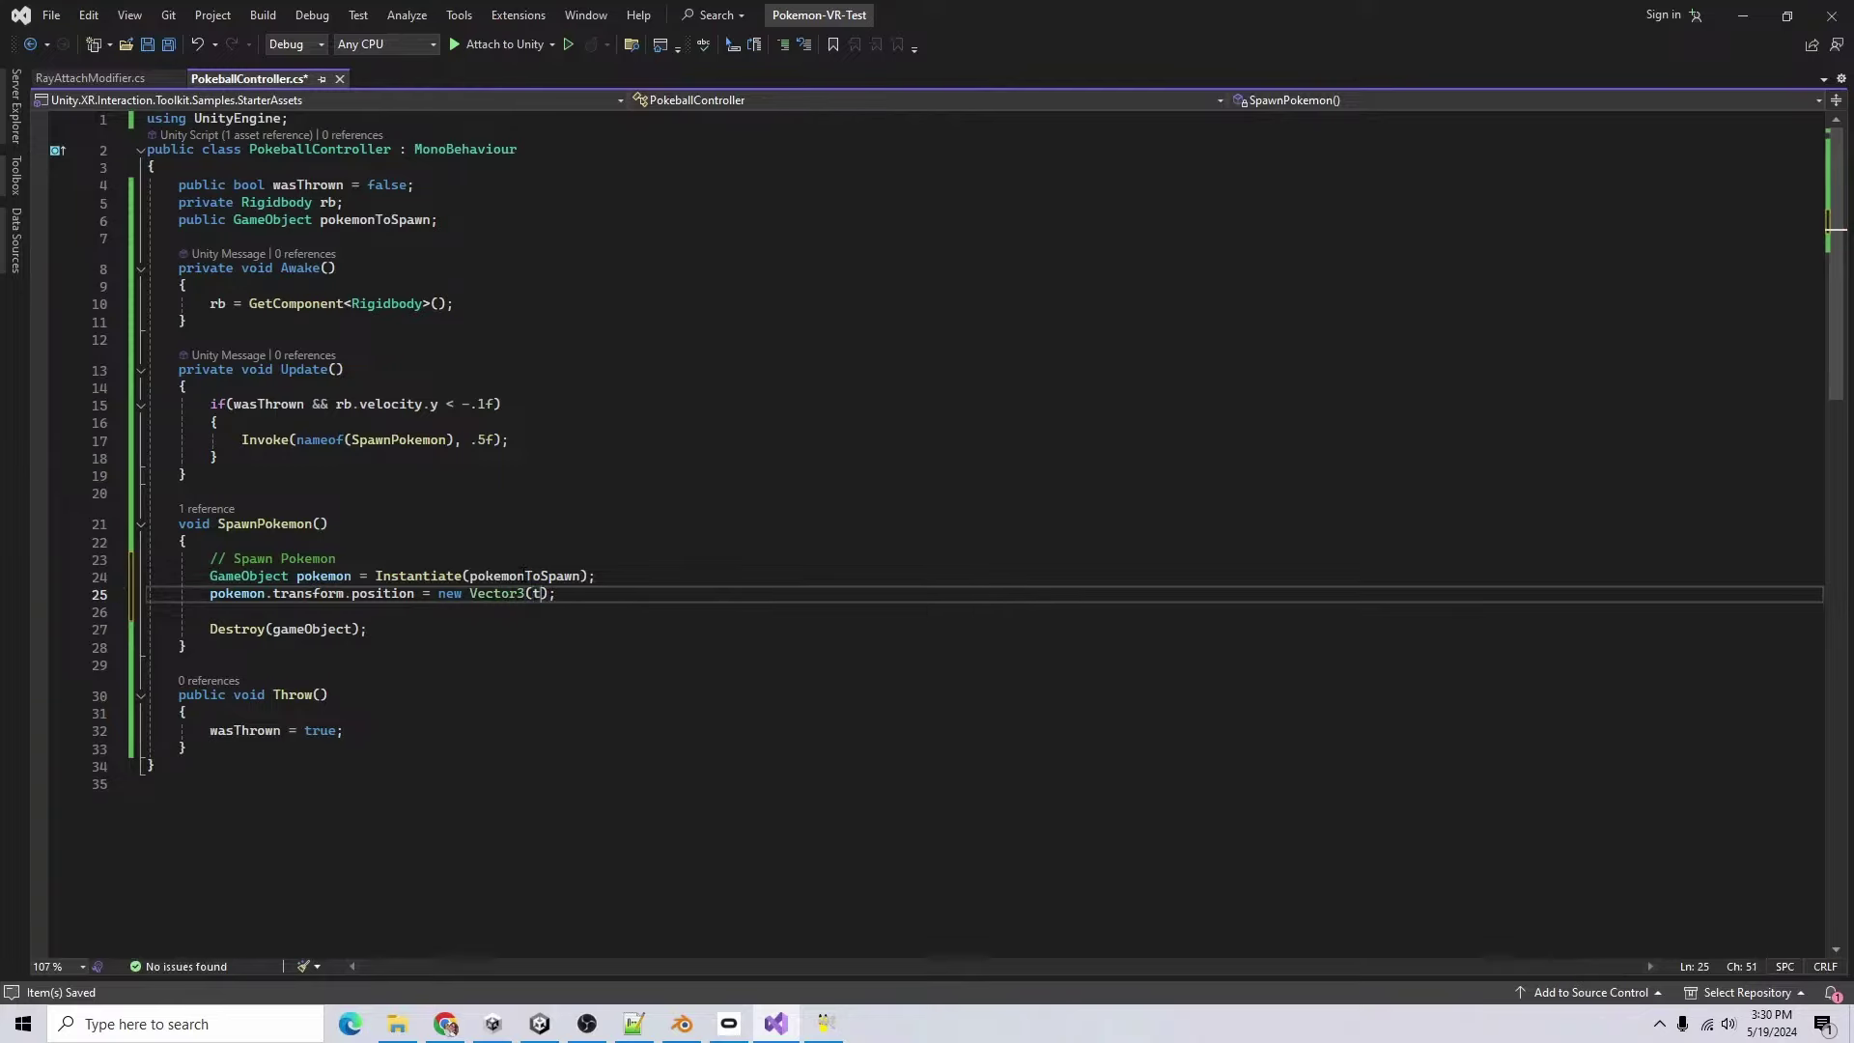
{"action": "type", "text": "ransform.position"}
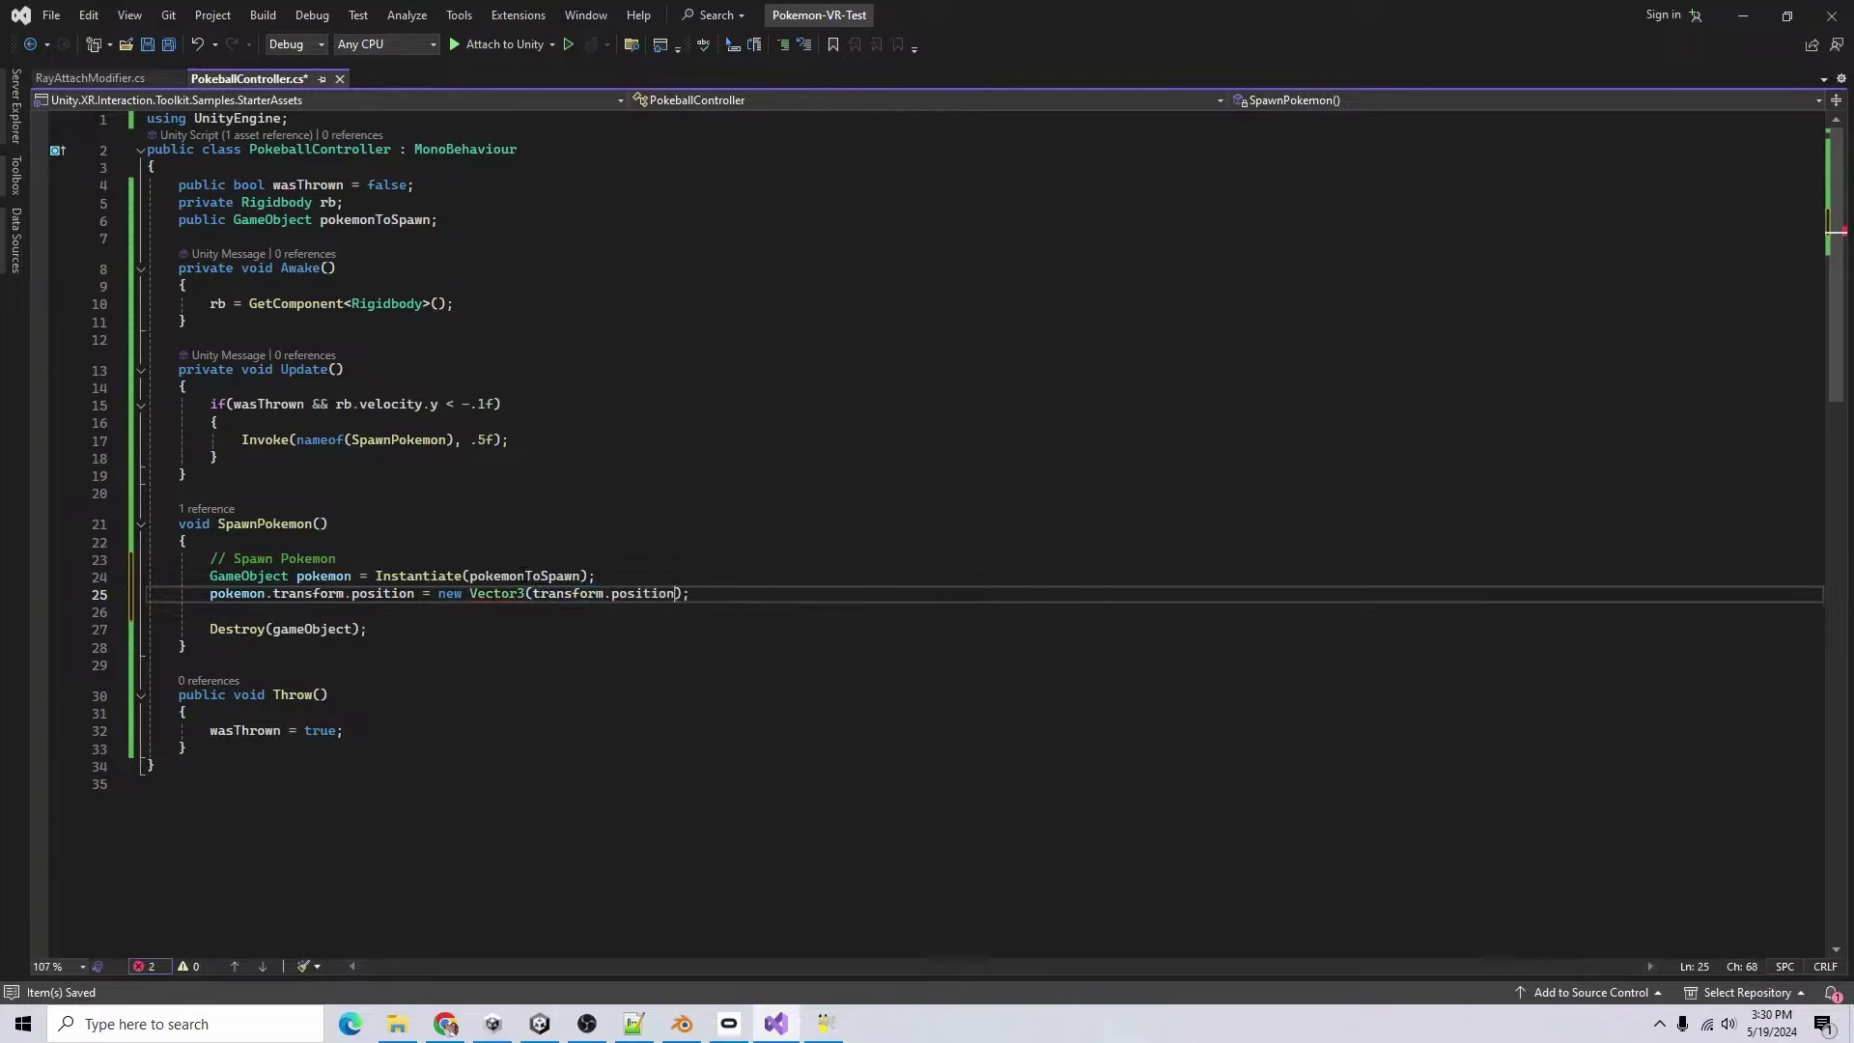
{"action": "type", "text": ".x,0"}
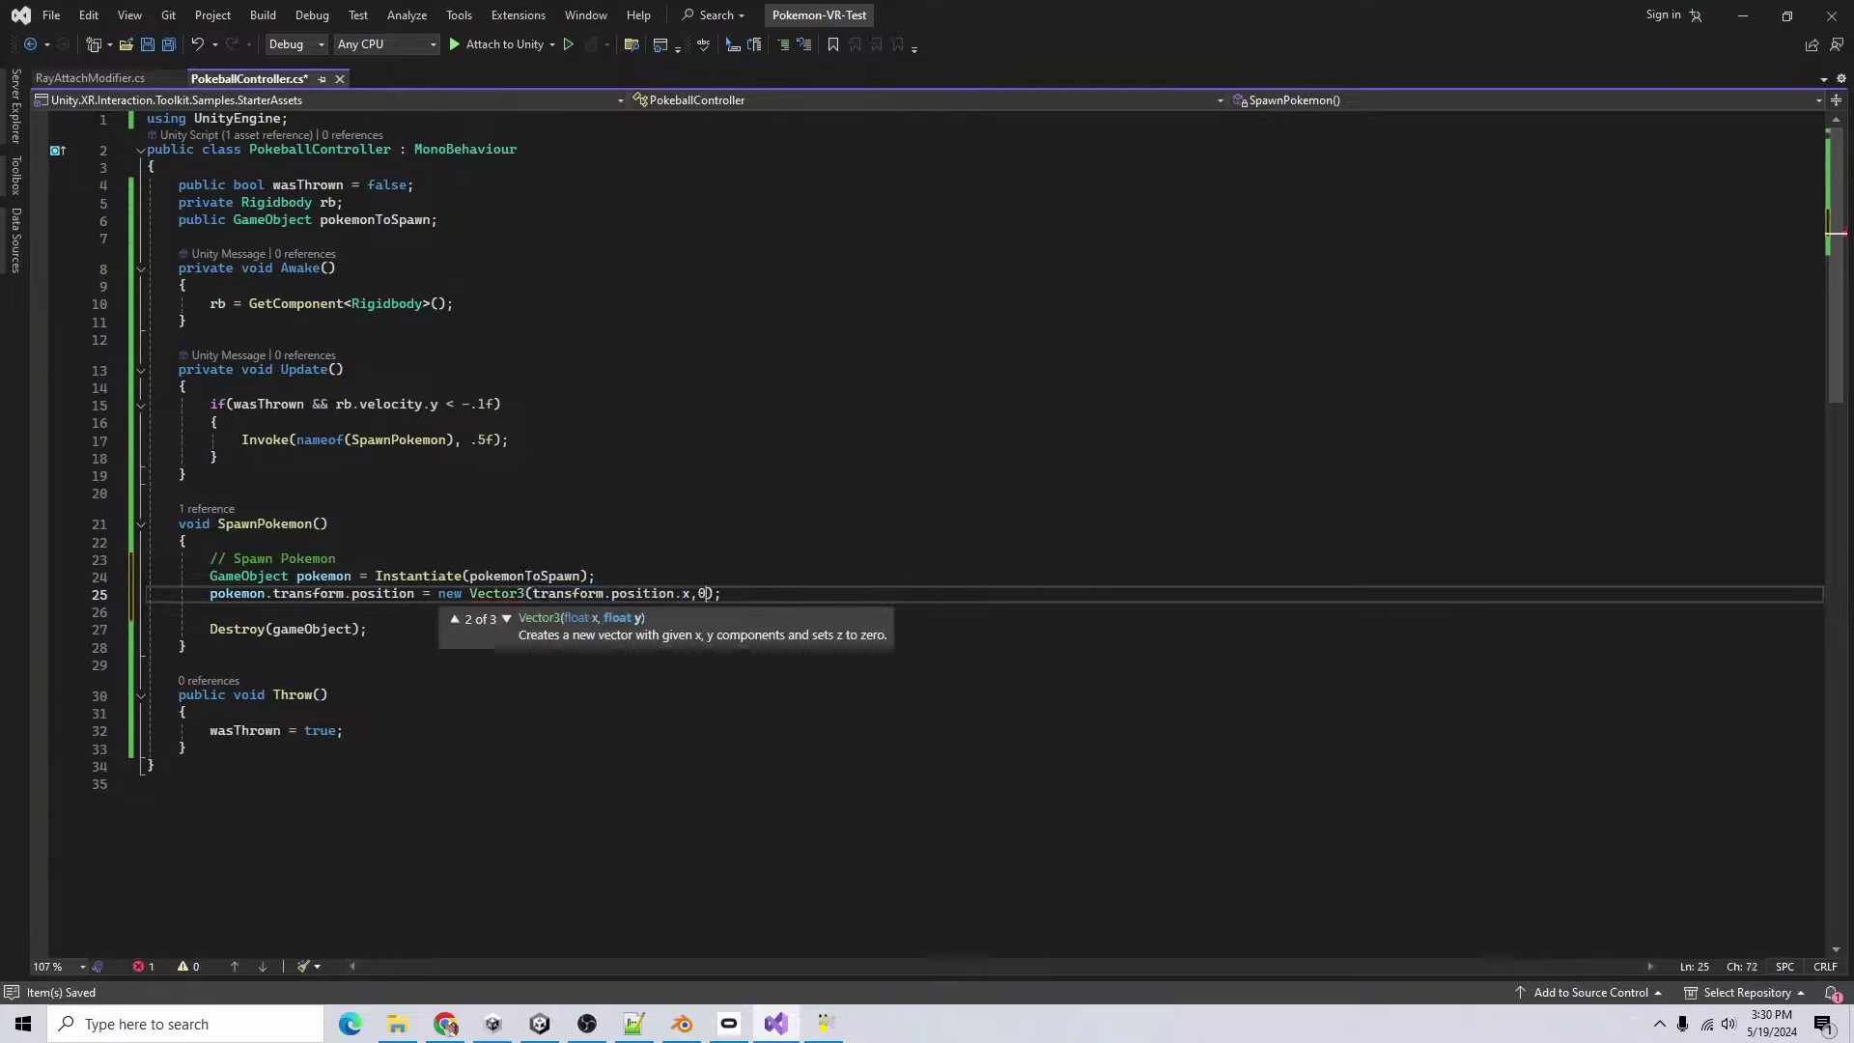
{"action": "type", "text": ","}
{"action": "type", "text": "transform.position"}
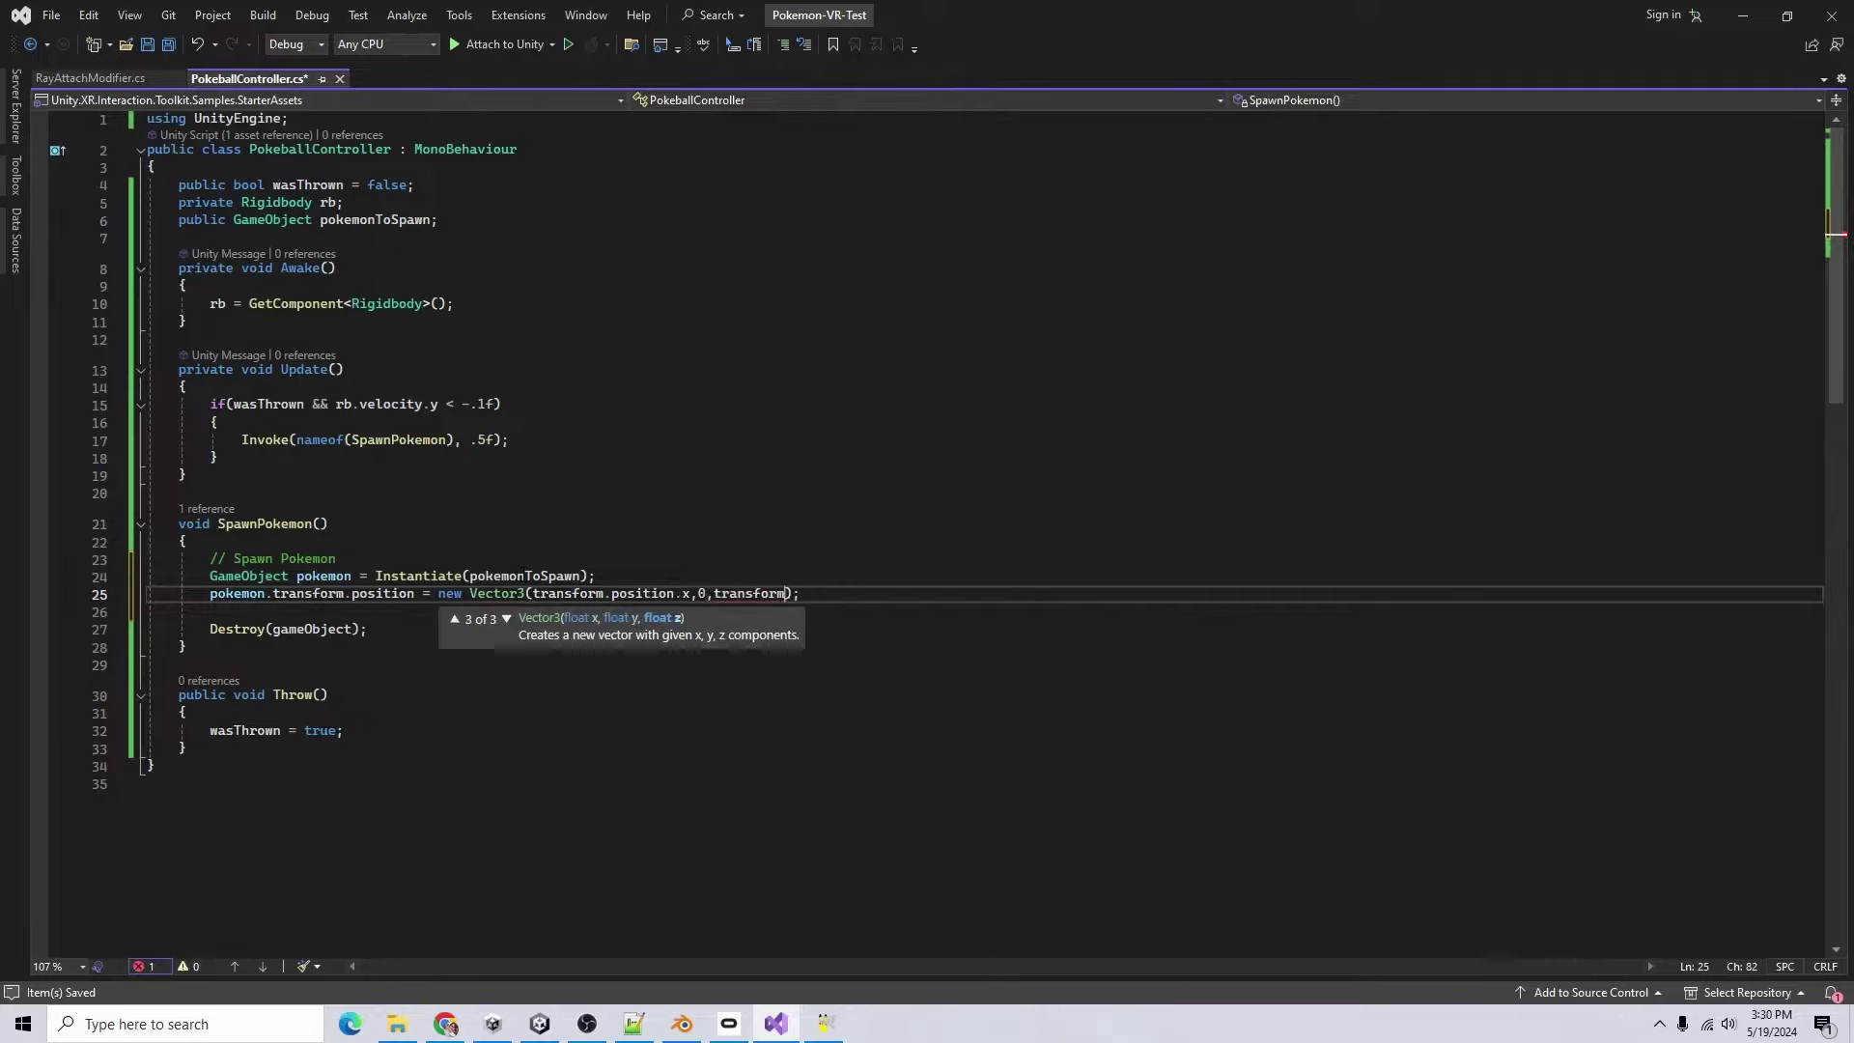
{"action": "type", "text": ".z"}
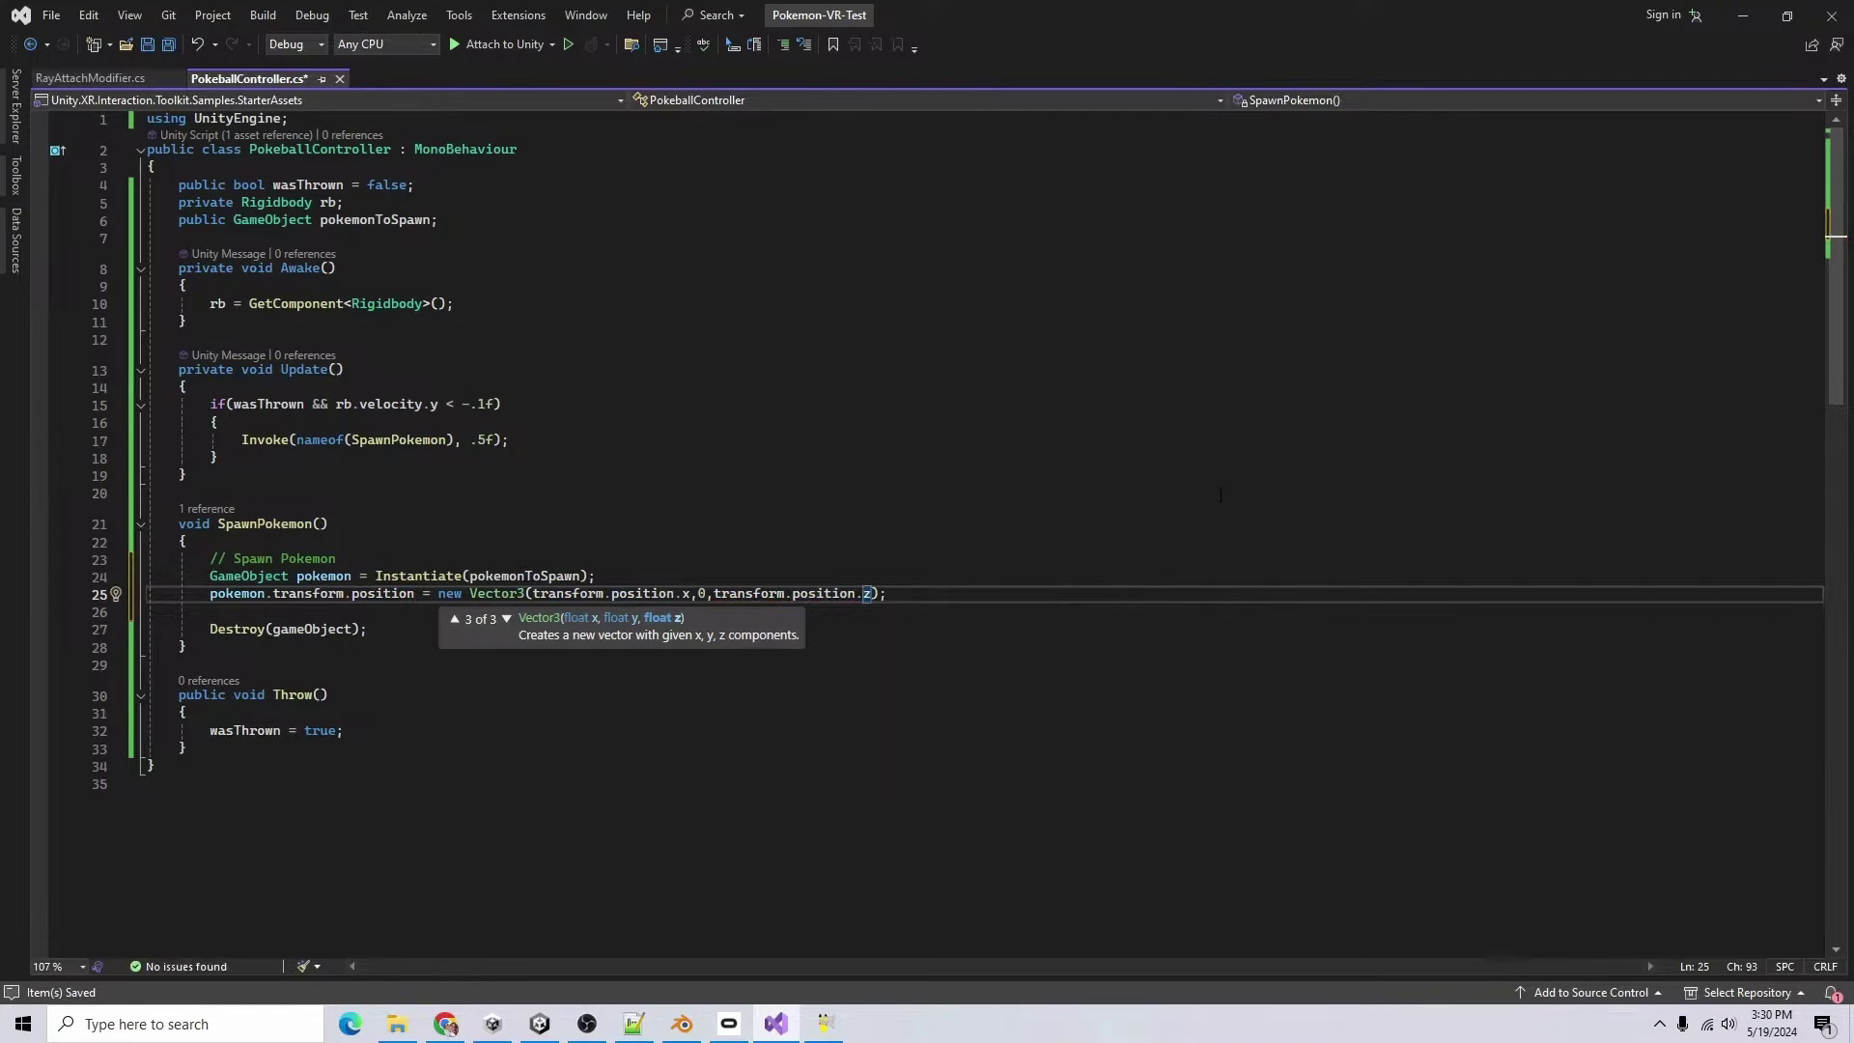
- Save the PokeballController script and switch back to the Unity editor
{"action": "left_click", "coordinate": [414, 575]}
{"action": "key", "text": "ctrl+s"}
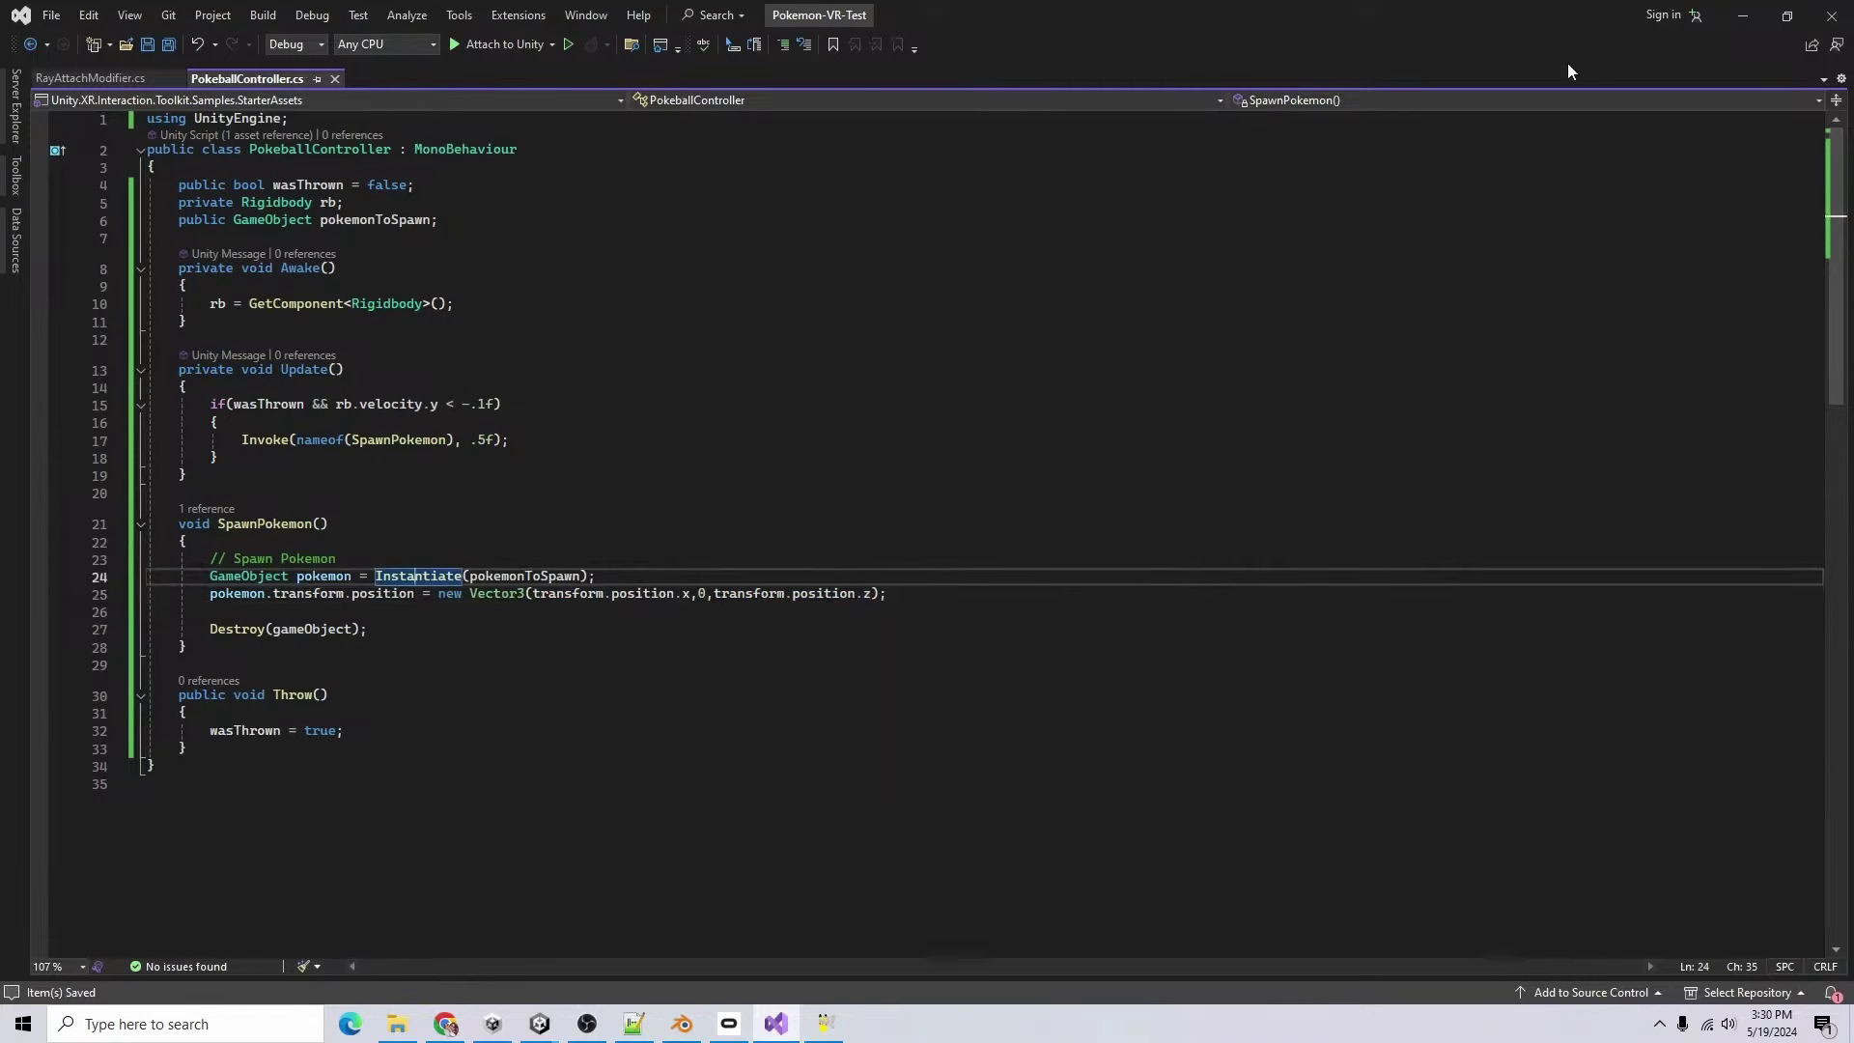
{"action": "left_click", "coordinate": [1741, 15]}
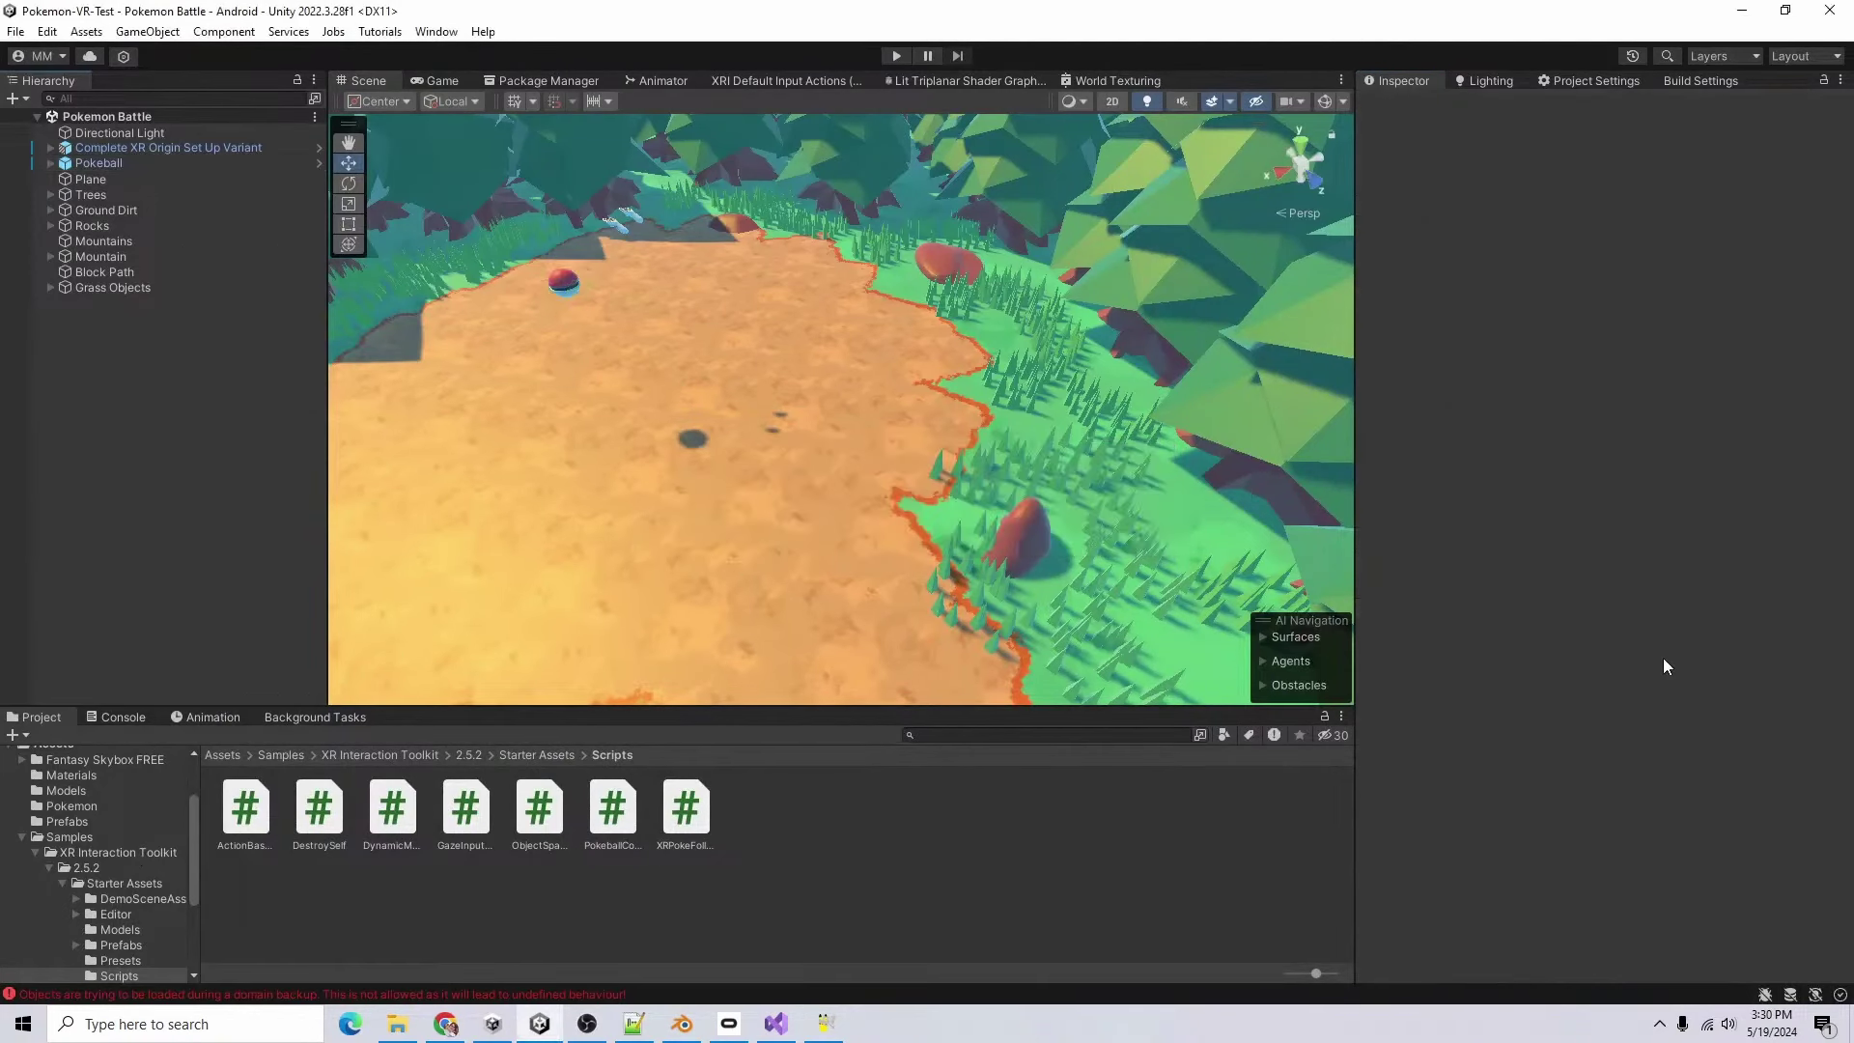
- Rename the Pokemon assets folder to Pokemon Art
{"action": "left_click", "coordinate": [22, 836]}
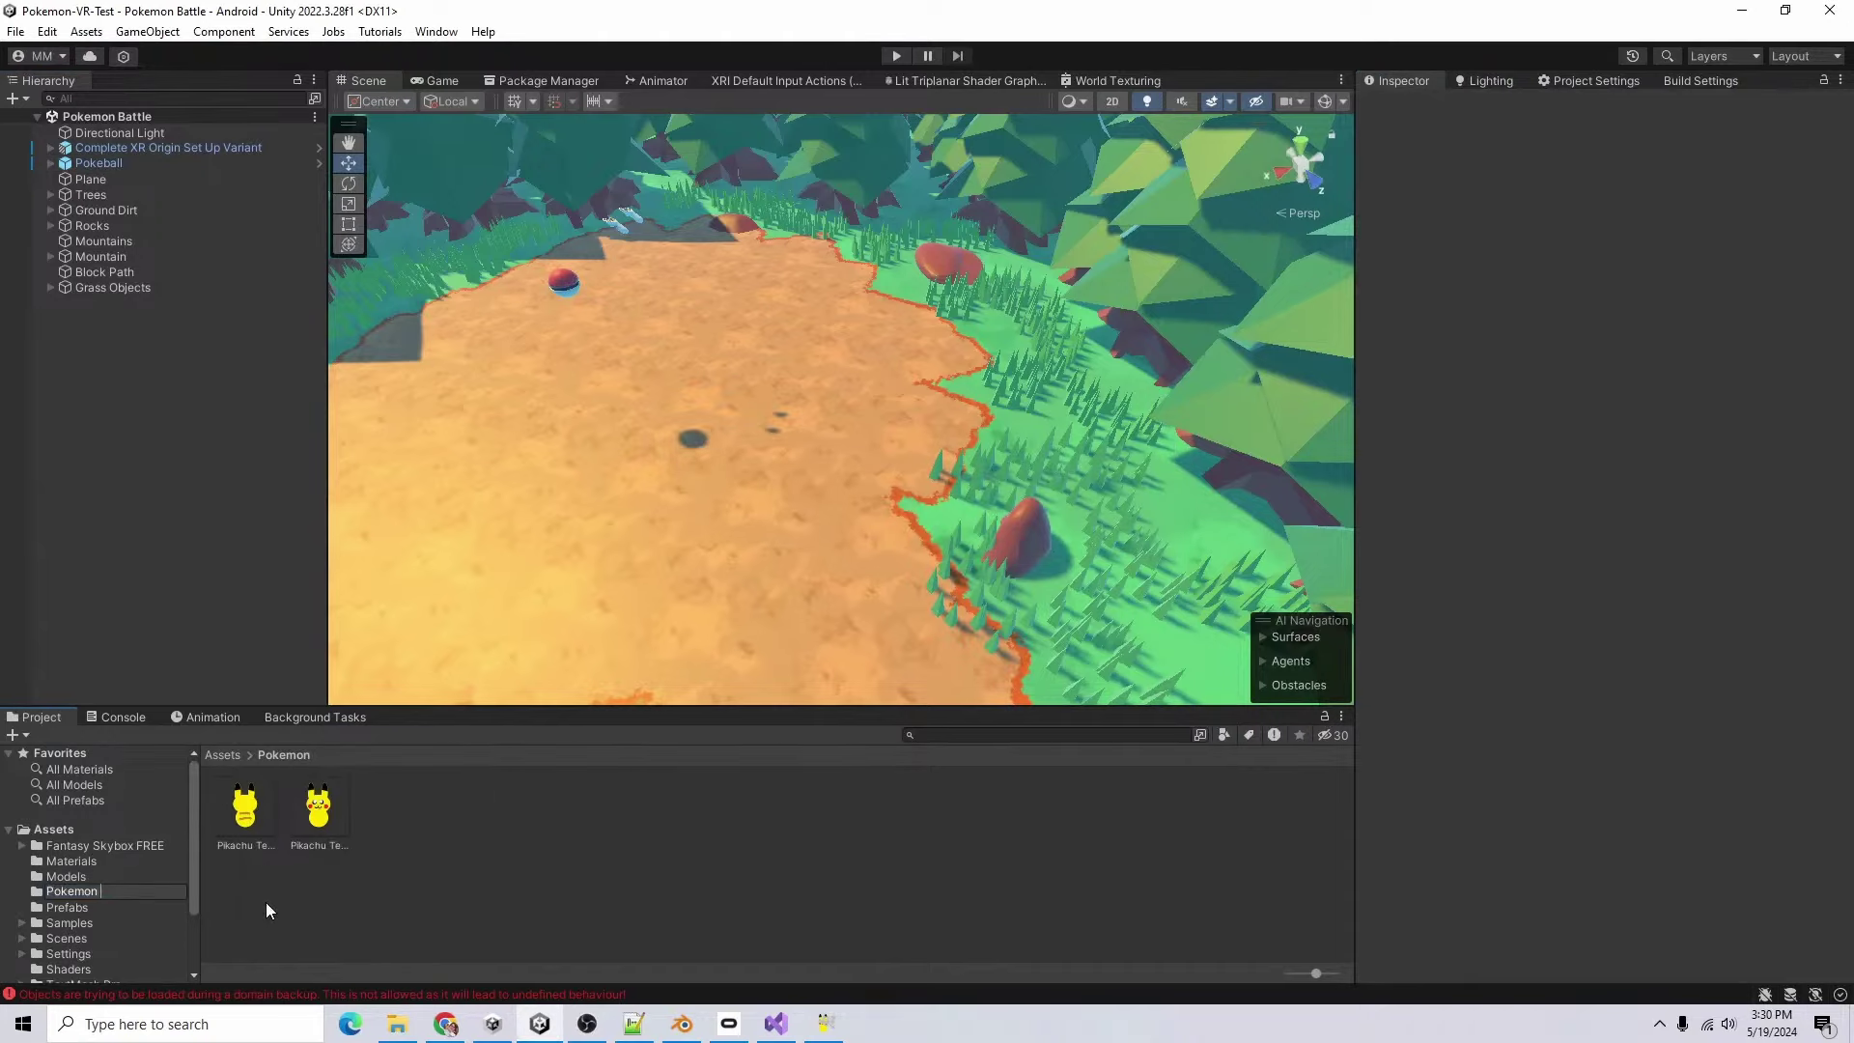
{"action": "type", "text": "Art"}
{"action": "key", "text": "Return"}
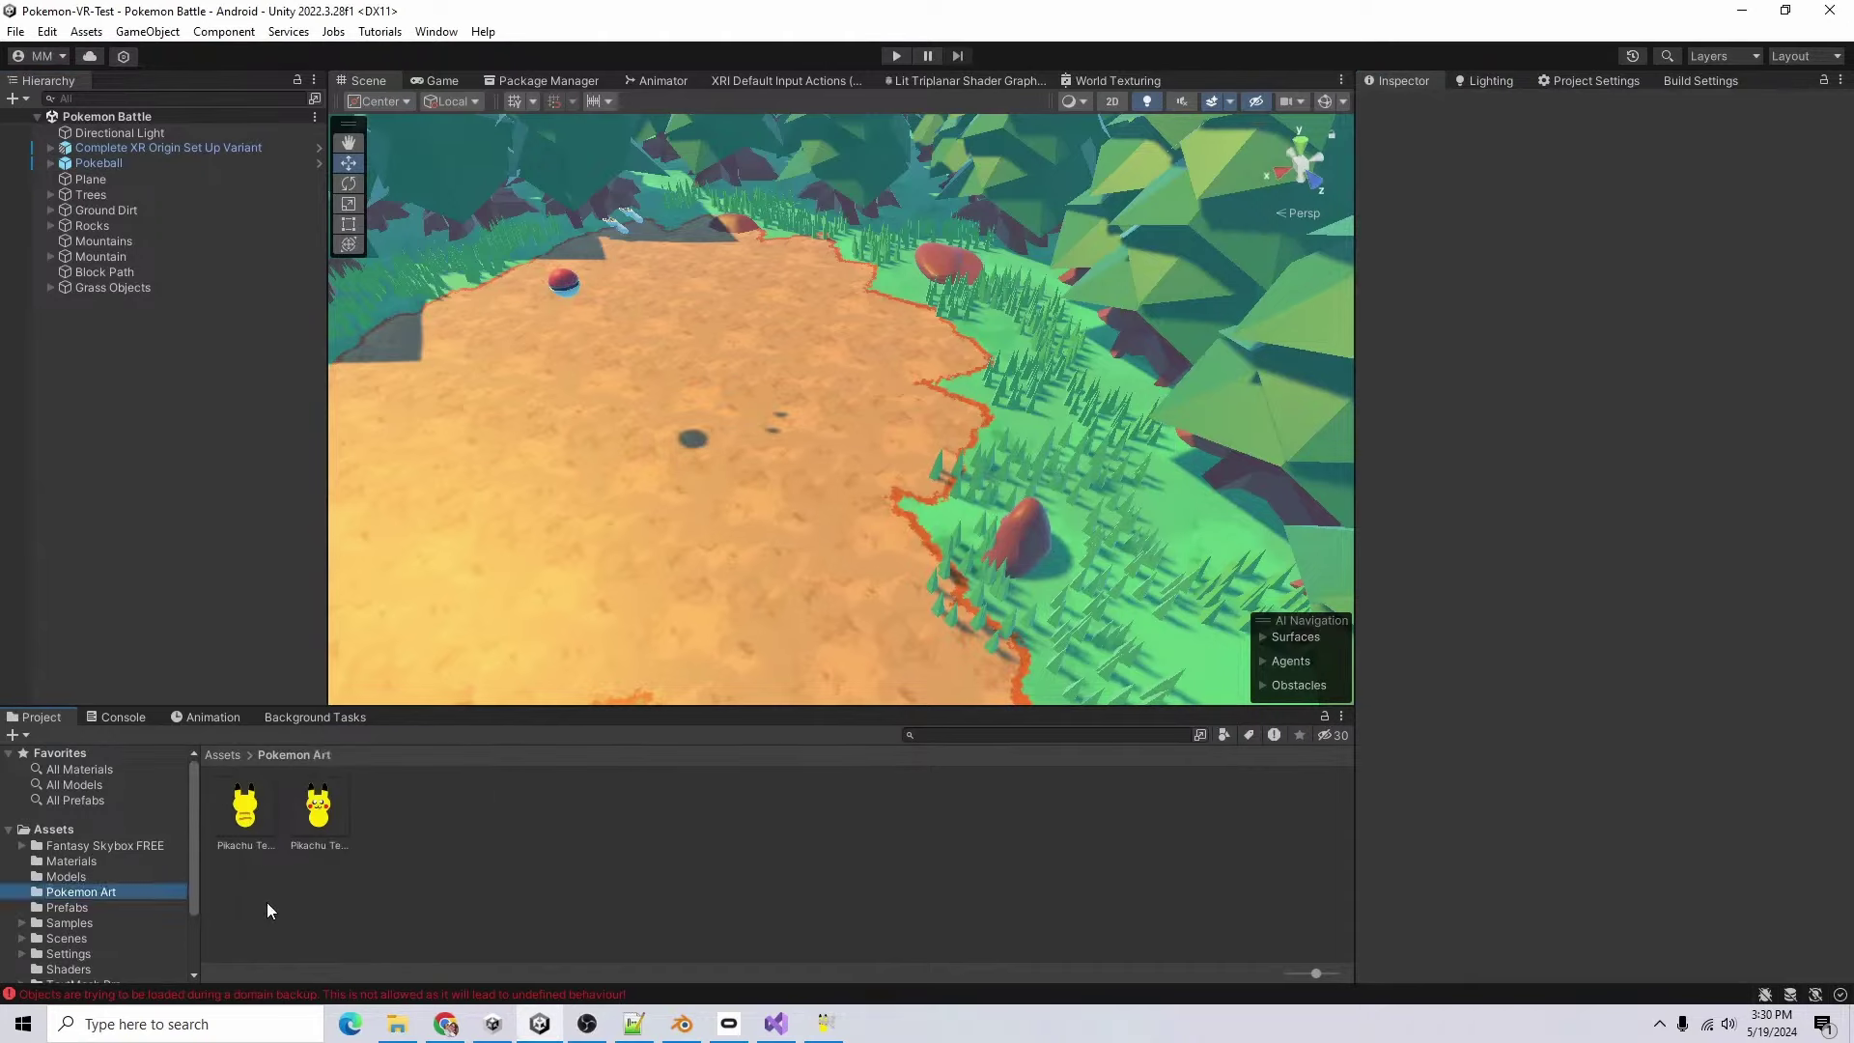
- Assign the Pikachu - Test Pokemon prefab as the scene Pokeball's Pokemon To Spawn and play-test the scene
{"action": "left_click", "coordinate": [77, 906]}
{"action": "left_click", "coordinate": [98, 162]}
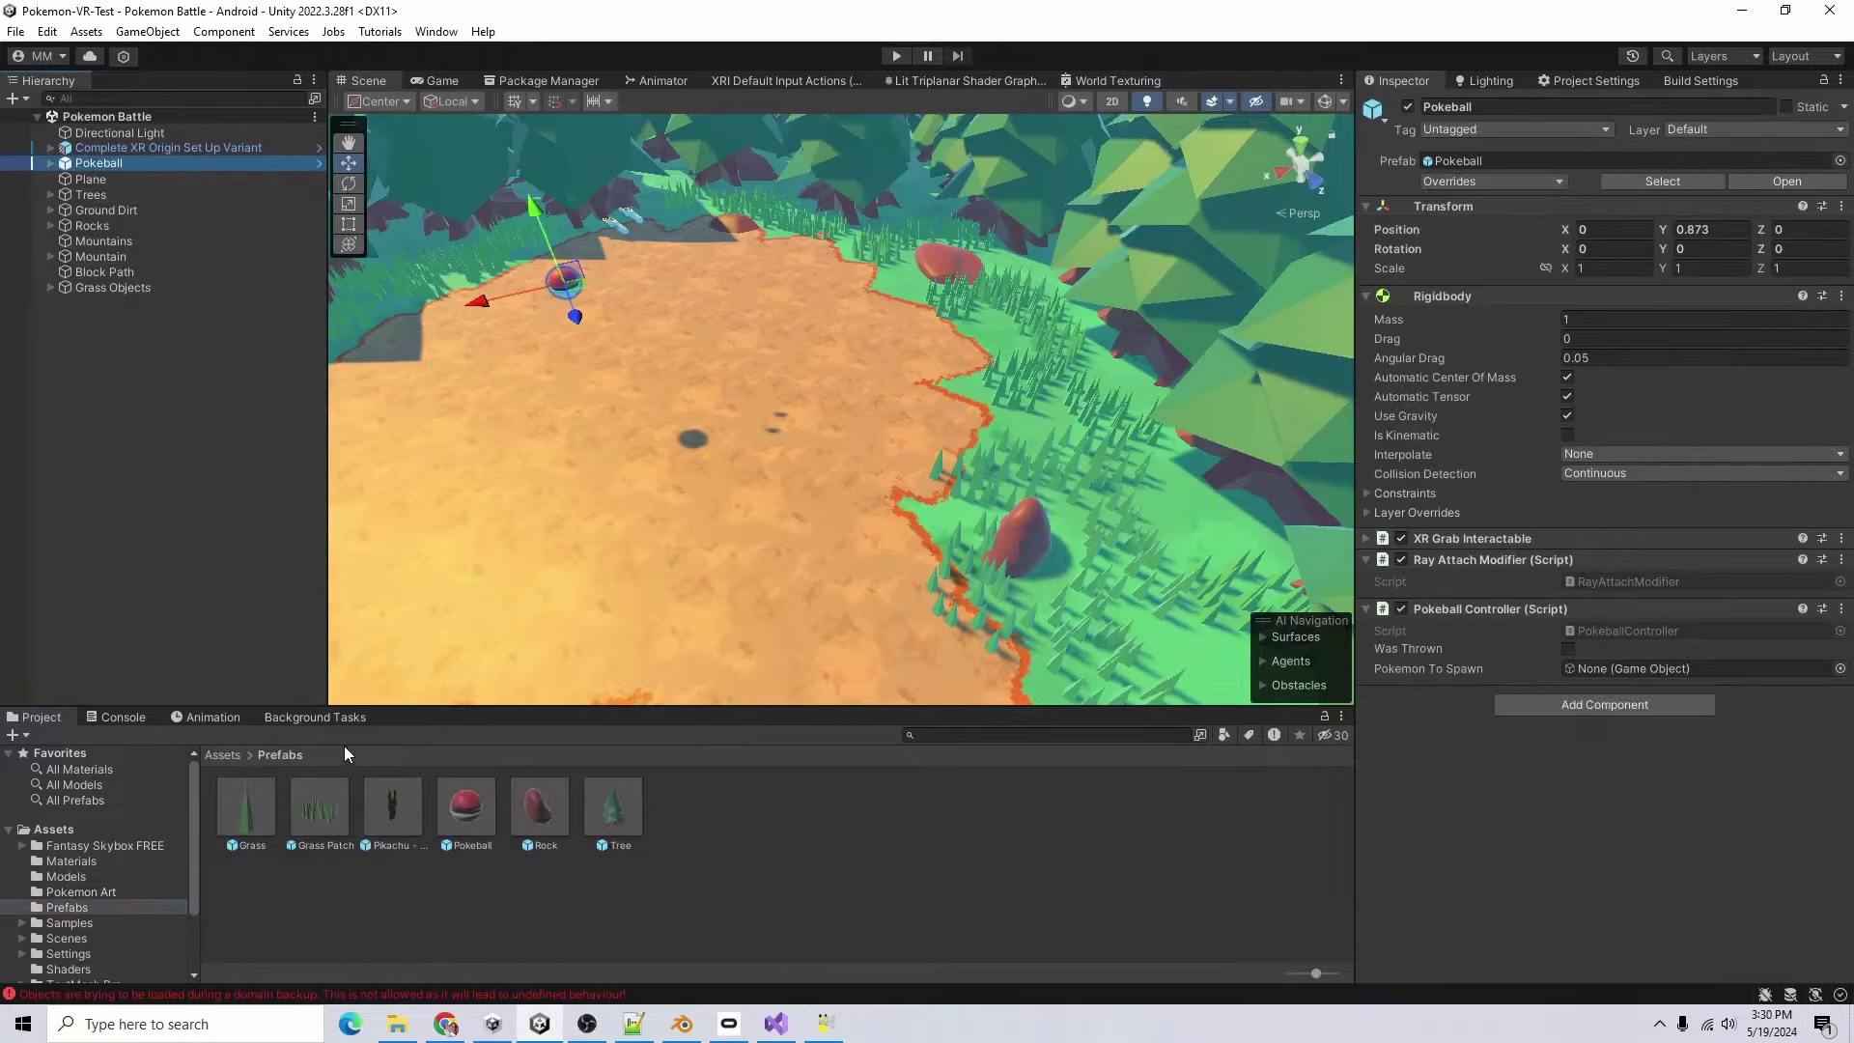
{"action": "left_click_drag", "start_coordinate": [536, 830], "coordinate": [1682, 670]}
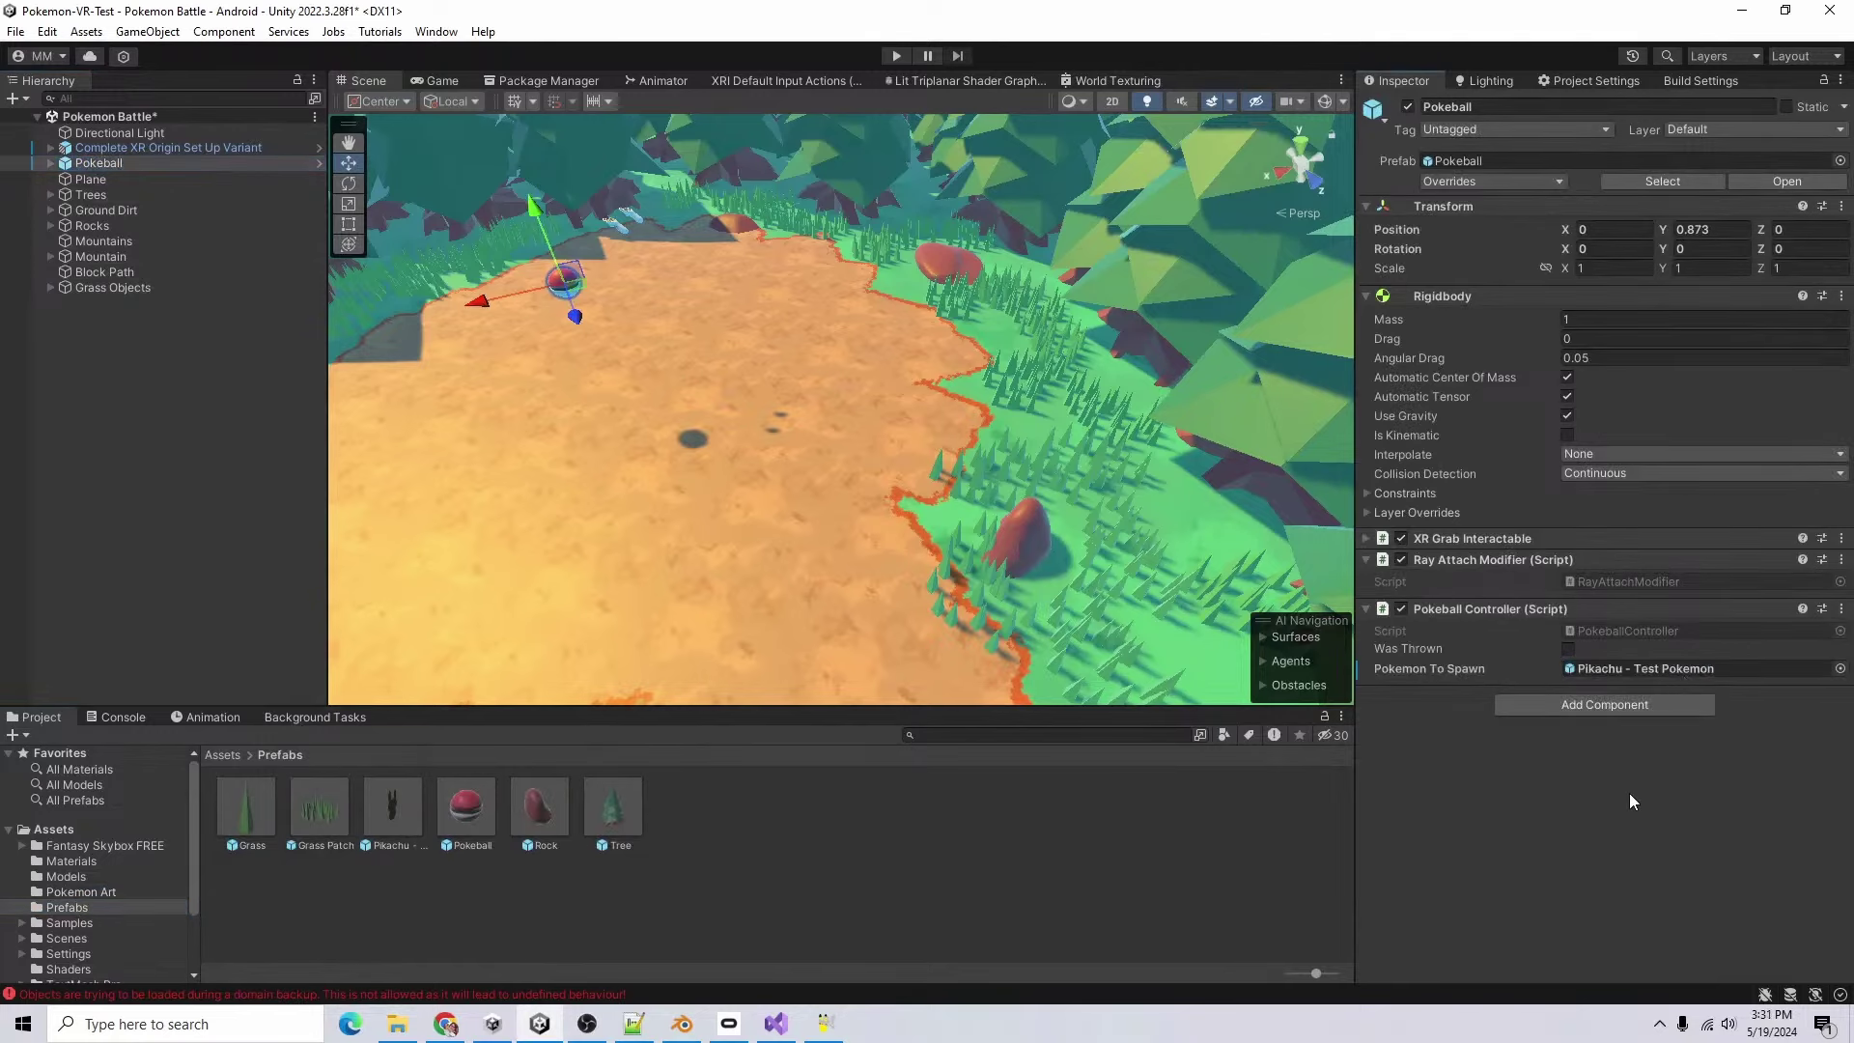
{"action": "left_click", "coordinate": [897, 57]}
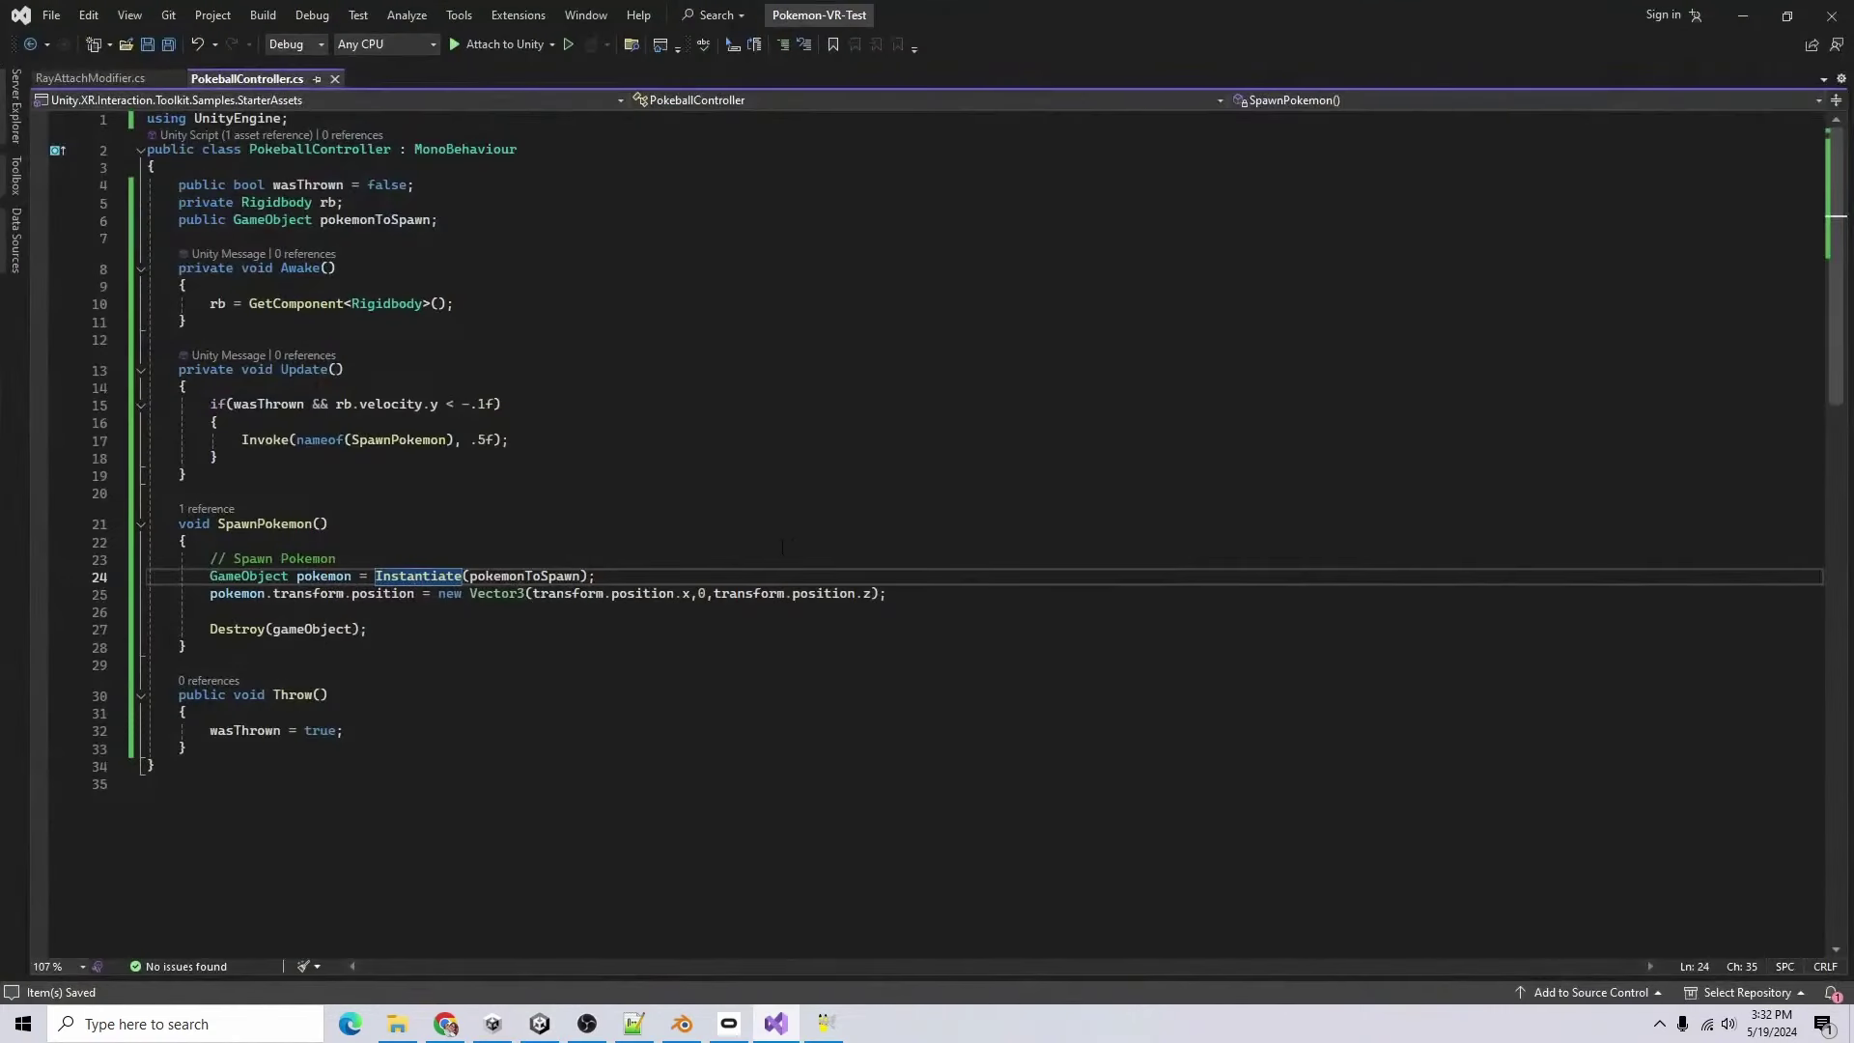
- In Update(), set the SpawnPokemon Invoke delay to .1f, save the script and play-test the scene in Unity
{"action": "left_click", "coordinate": [487, 441]}
{"action": "key", "text": "BackSpace"}
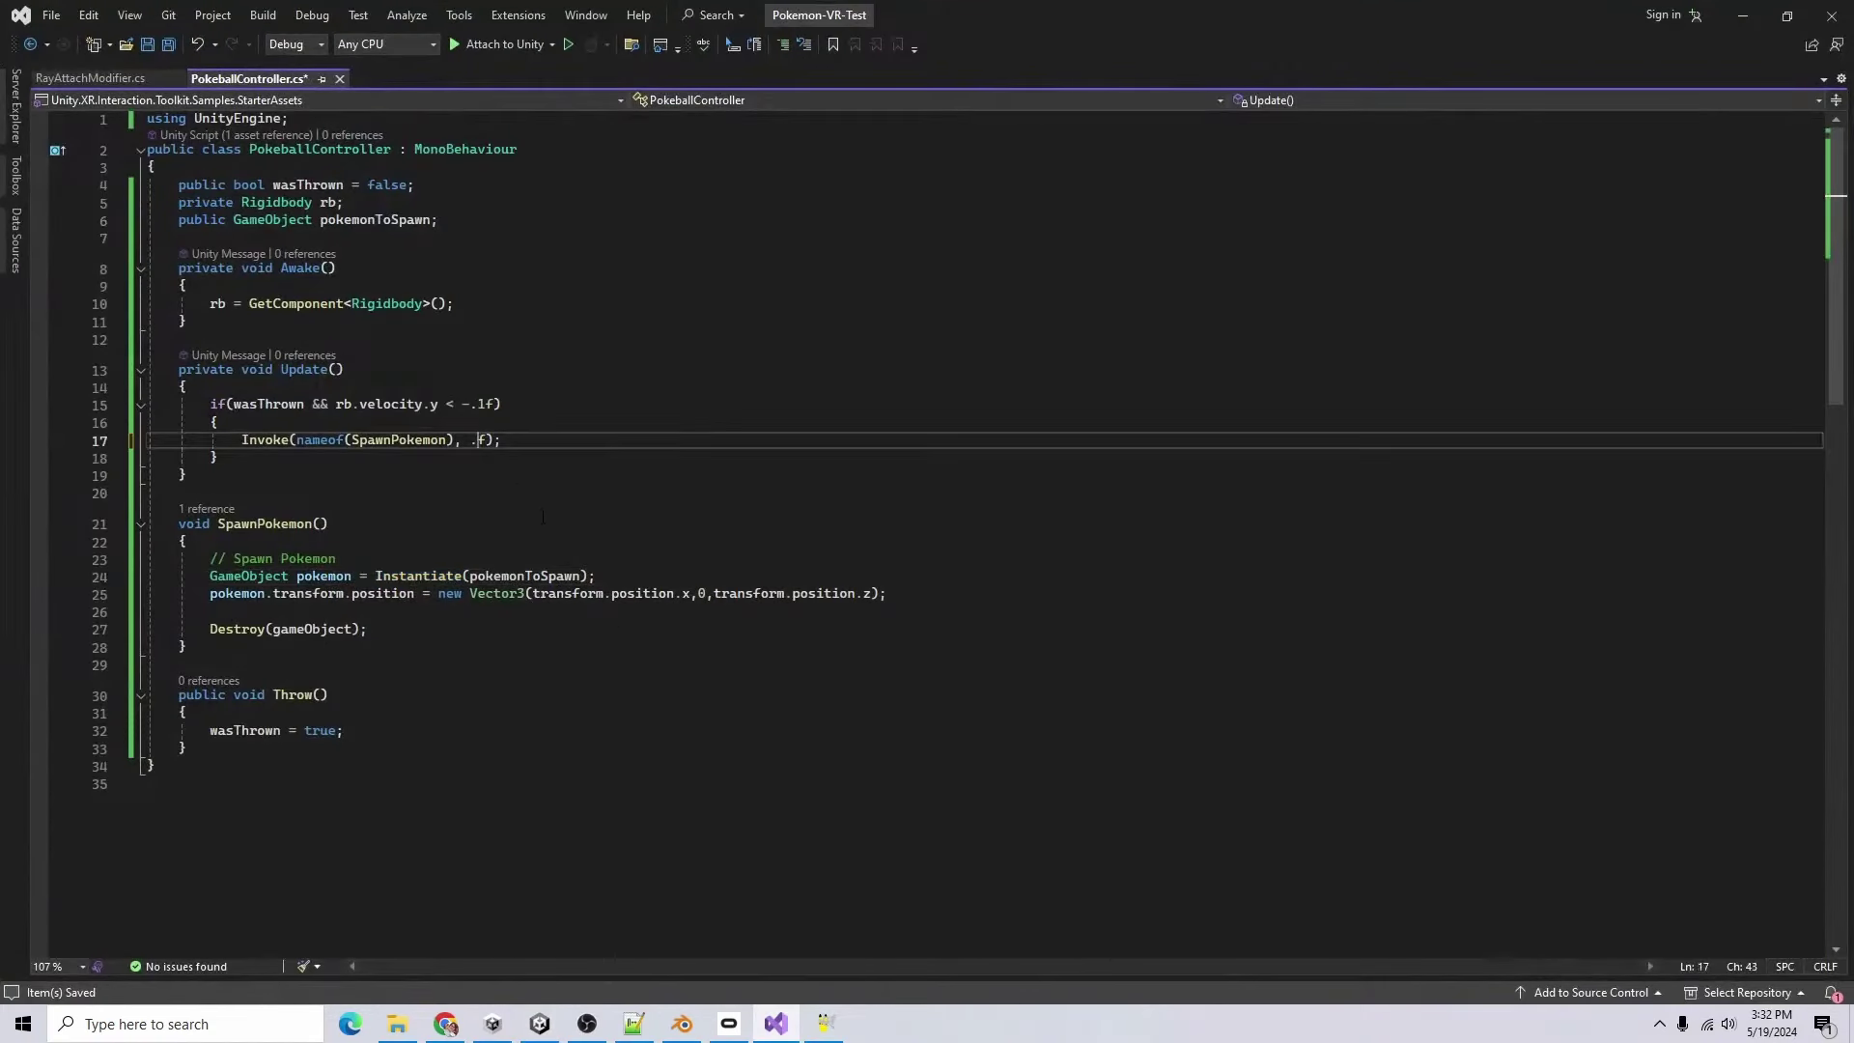
{"action": "type", "text": "1"}
{"action": "key", "text": "ctrl+s"}
{"action": "left_click", "coordinate": [1742, 16]}
{"action": "key", "text": "ctrl+p"}
{"action": "key", "text": "alt+Tab"}
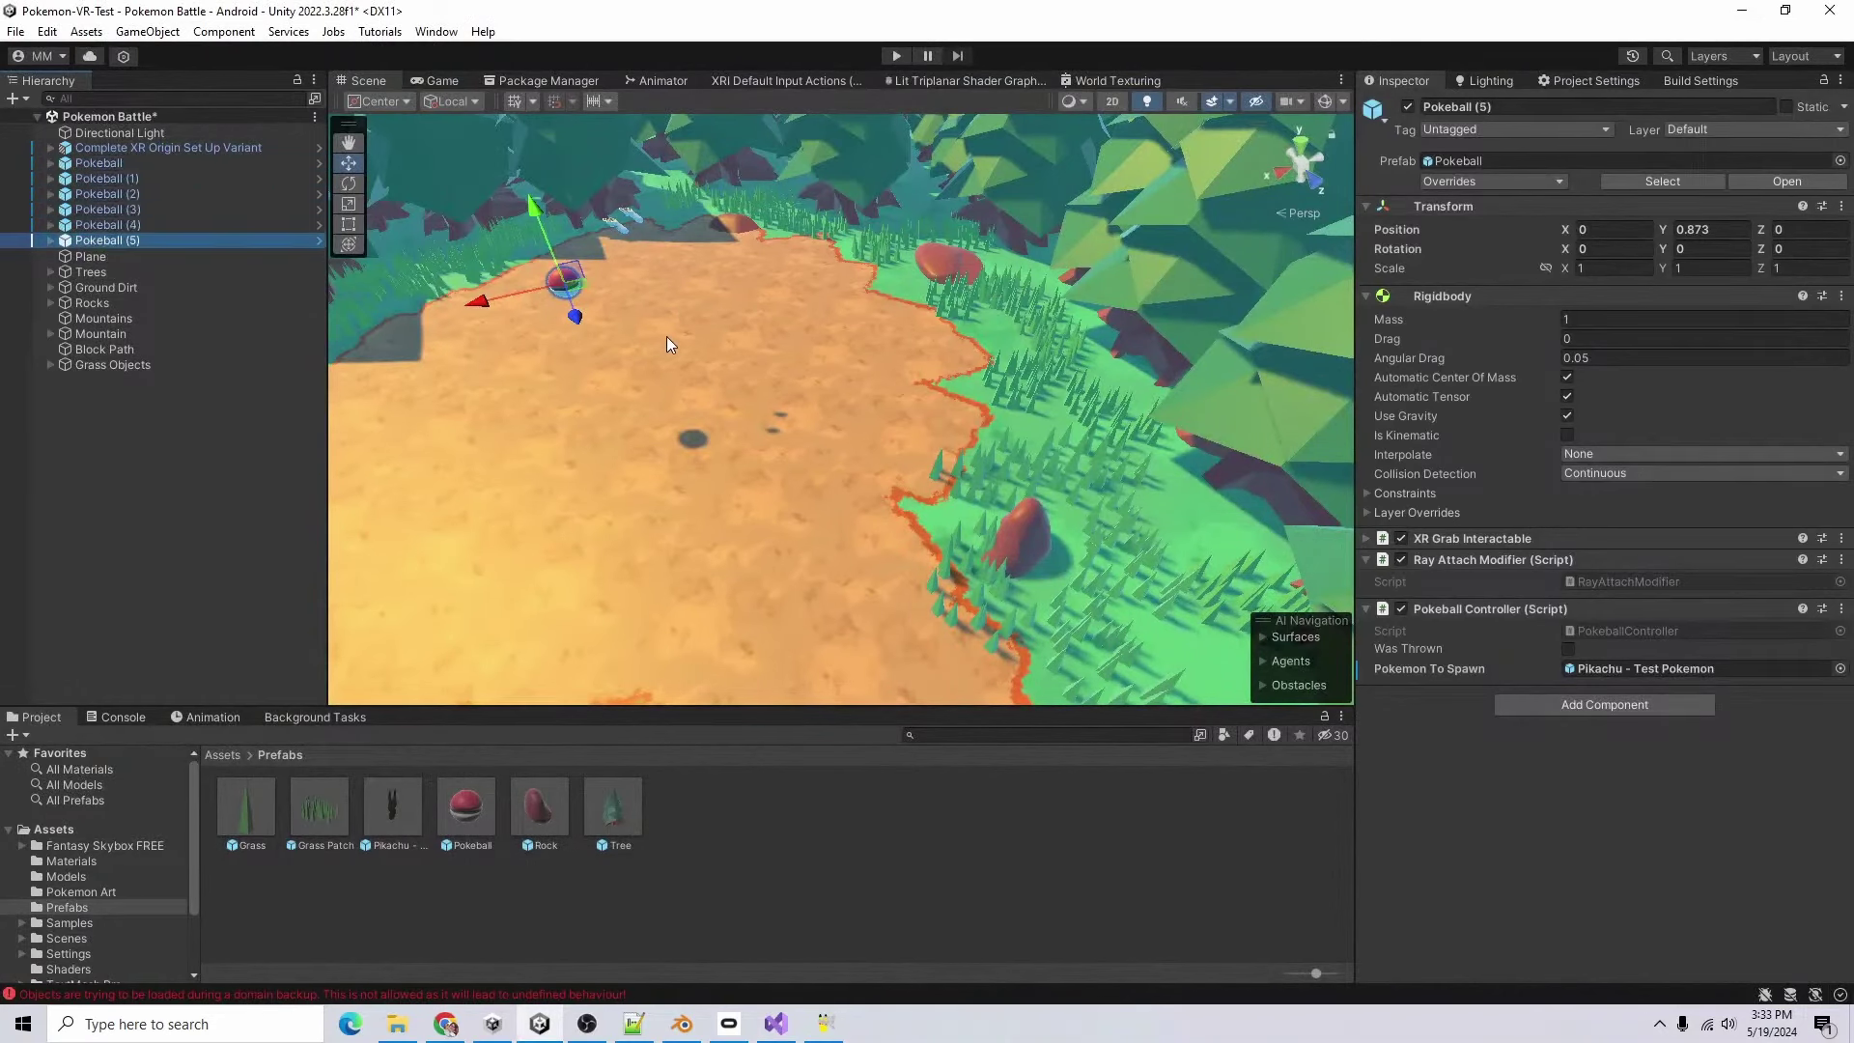
- Play-test the scene with the six Pokeballs and examine their arrangement over the dirt arena from several angles
{"action": "left_click", "coordinate": [896, 56]}
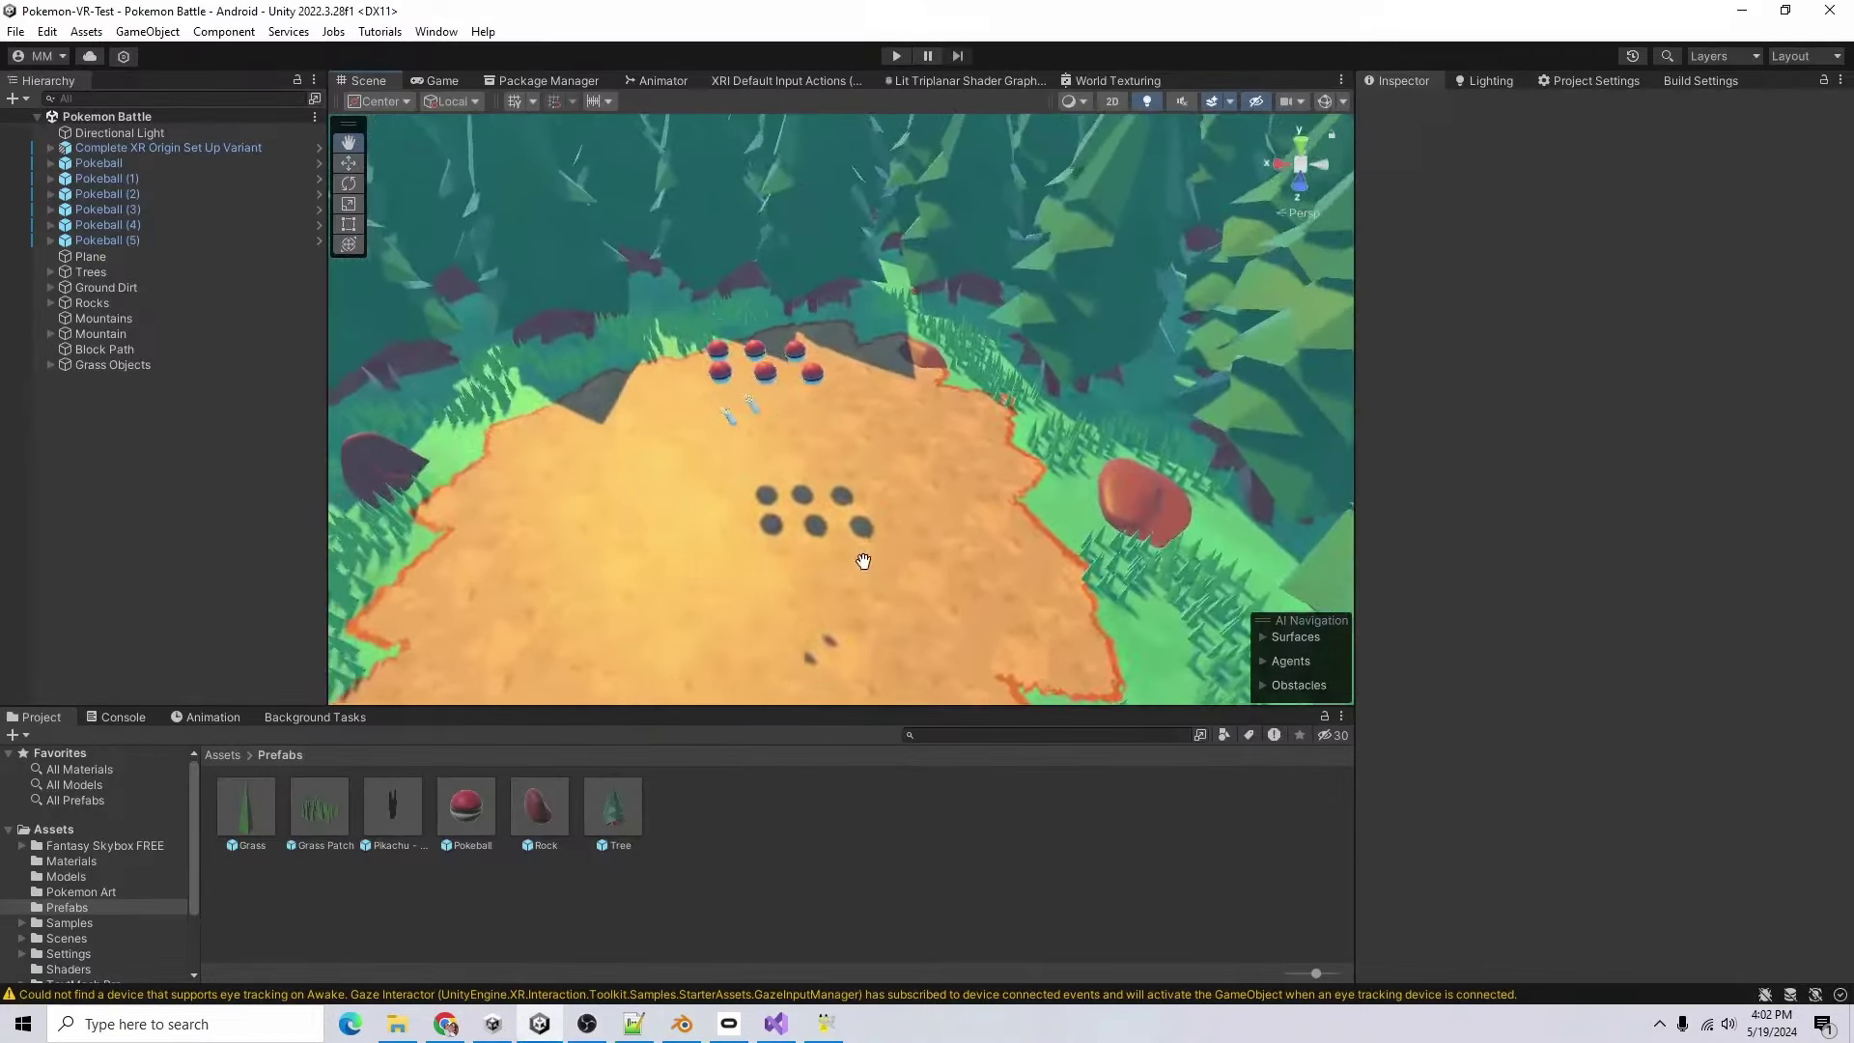
{"action": "right_click_drag", "start_coordinate": [801, 384], "coordinate": [800, 385]}
{"action": "left_click_drag", "start_coordinate": [801, 384], "coordinate": [1029, 566], "text": "alt"}
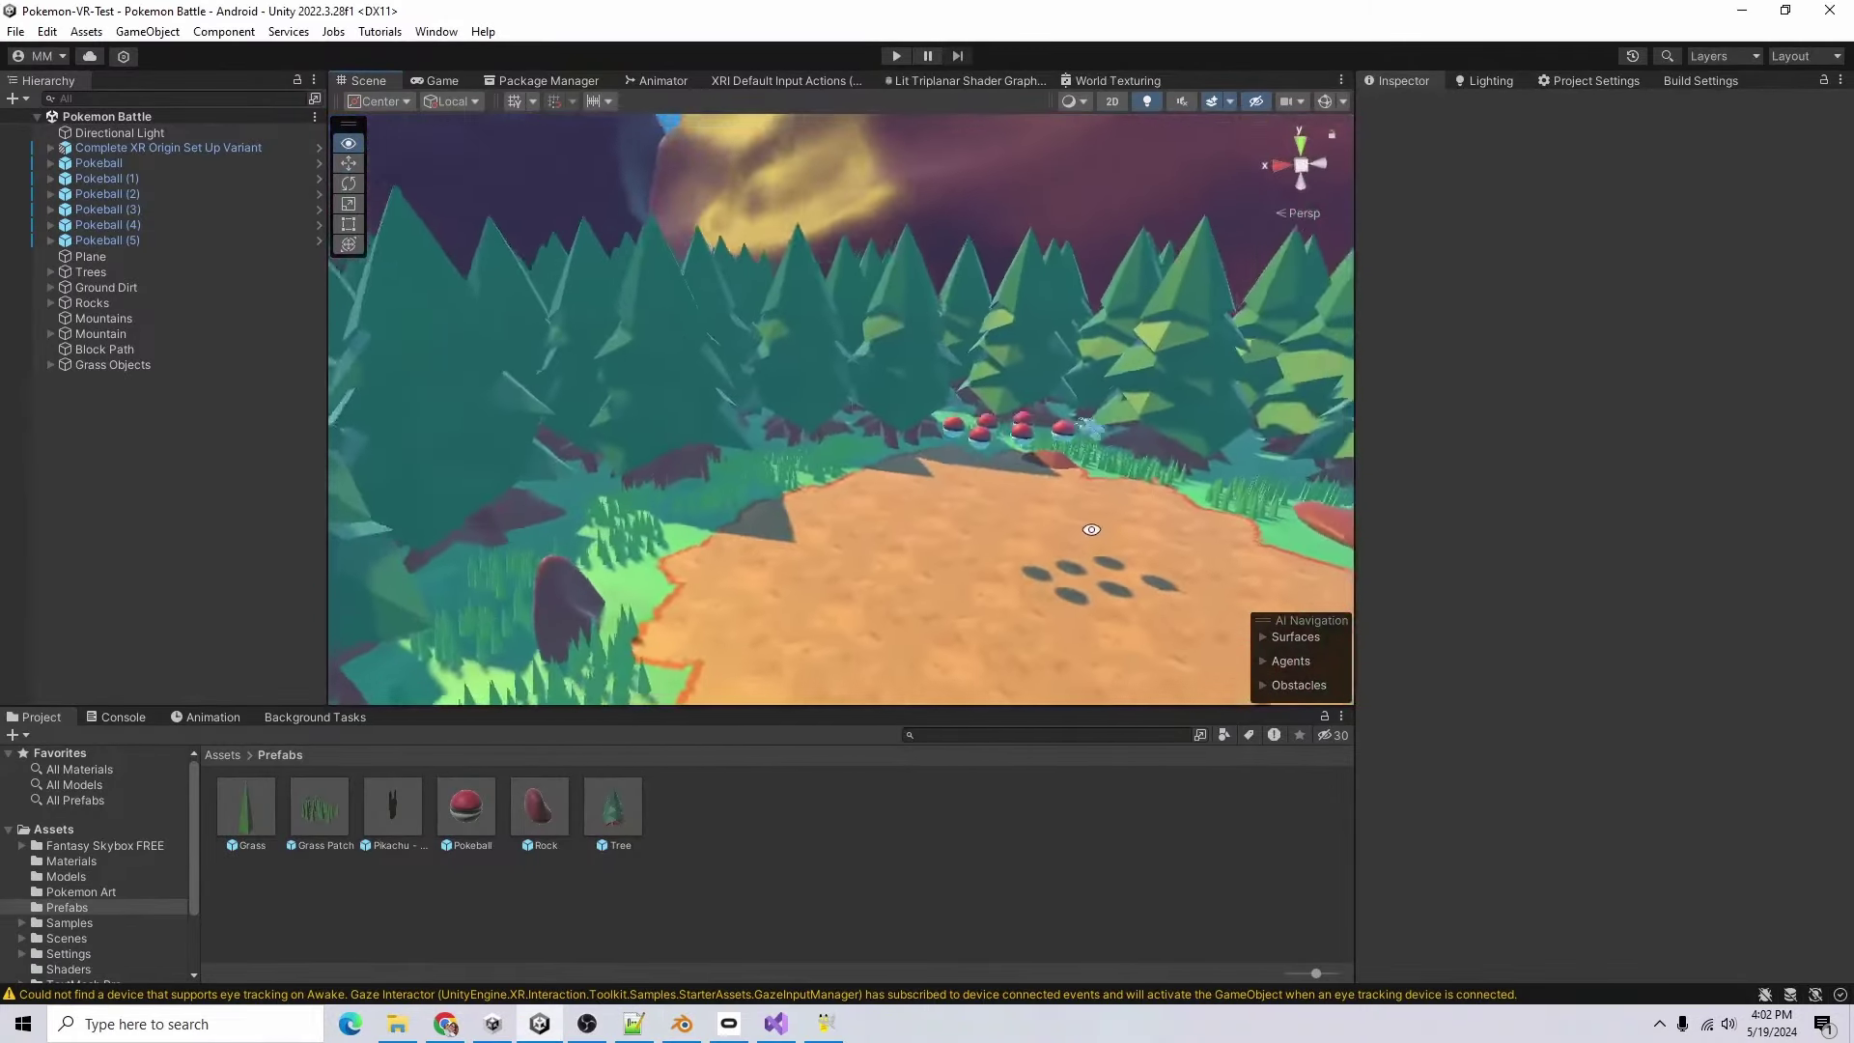
{"action": "scroll", "coordinate": [1029, 566], "scroll_direction": "up", "scroll_amount": 8}
{"action": "middle_click_drag", "start_coordinate": [1083, 533], "coordinate": [739, 535]}
{"action": "left_click_drag", "start_coordinate": [579, 591], "coordinate": [650, 579], "text": "alt"}
{"action": "right_click_drag", "start_coordinate": [649, 578], "coordinate": [866, 329]}
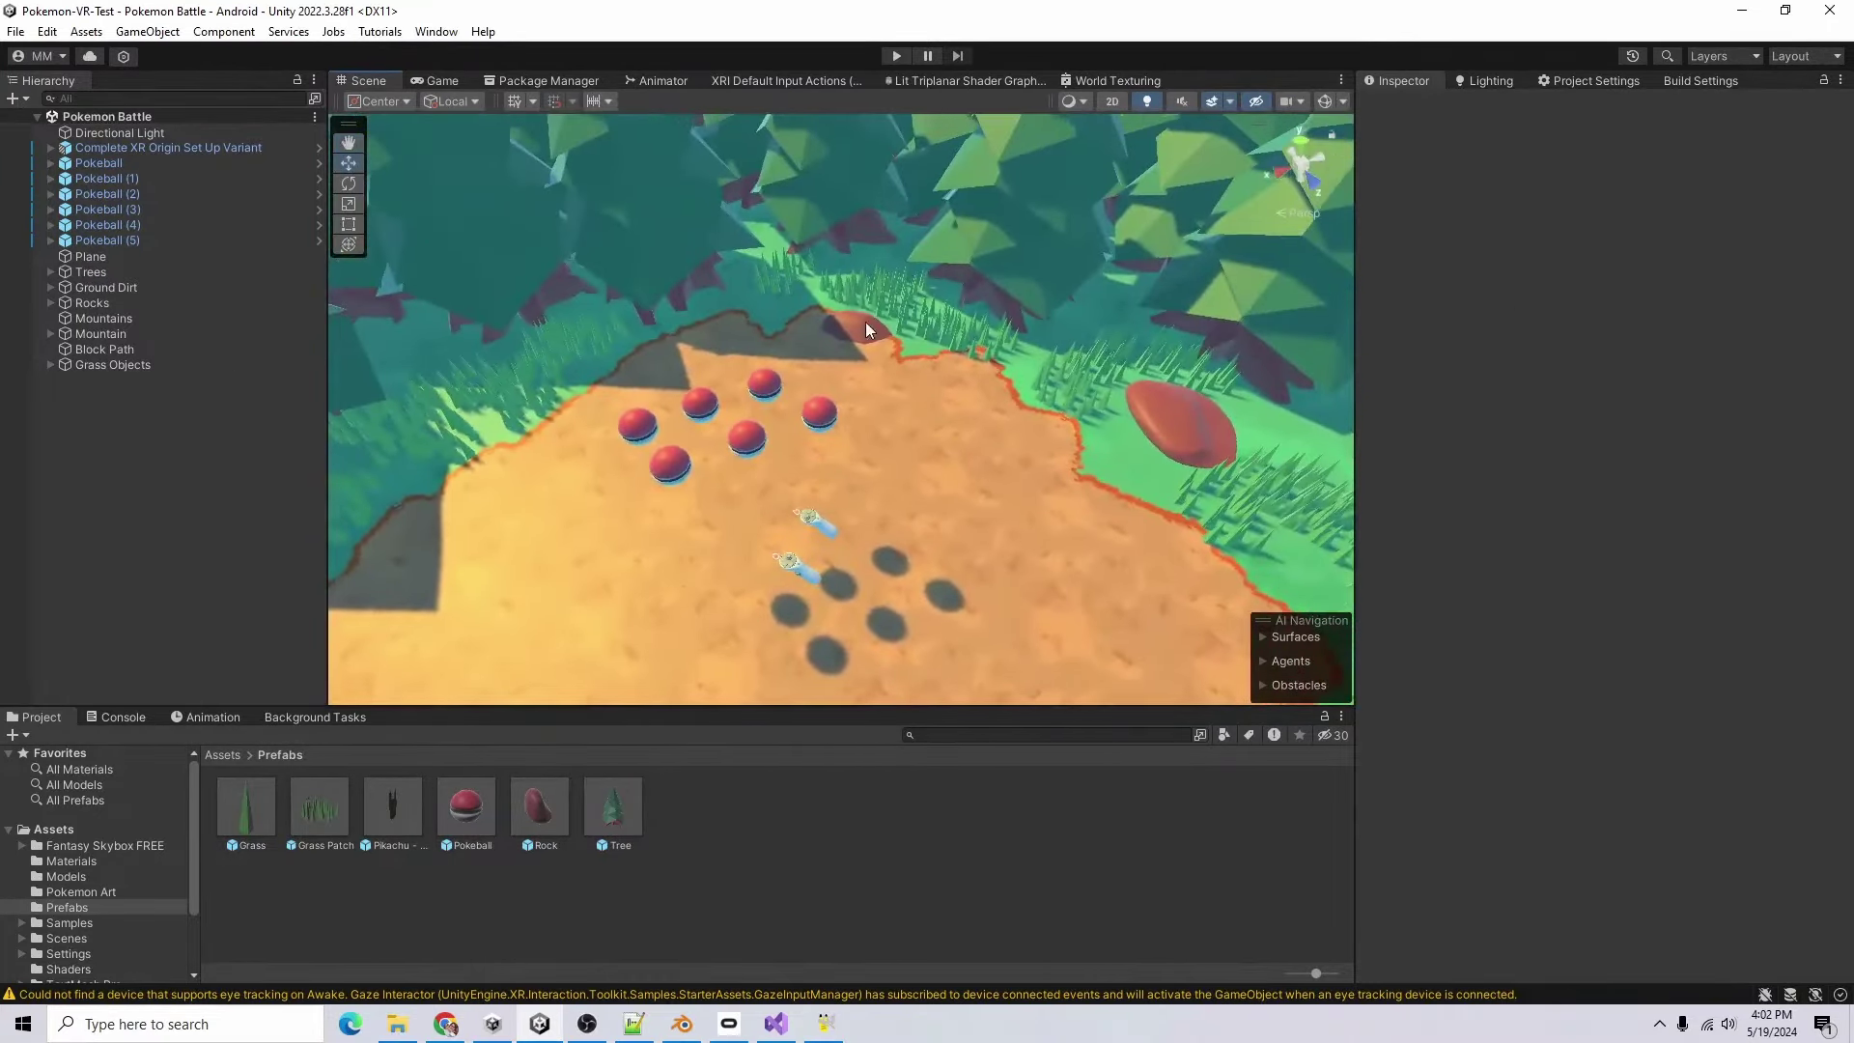
- Review the project's to-do list in Notepad++ and return to the Unity scene
{"action": "left_click", "coordinate": [633, 1023]}
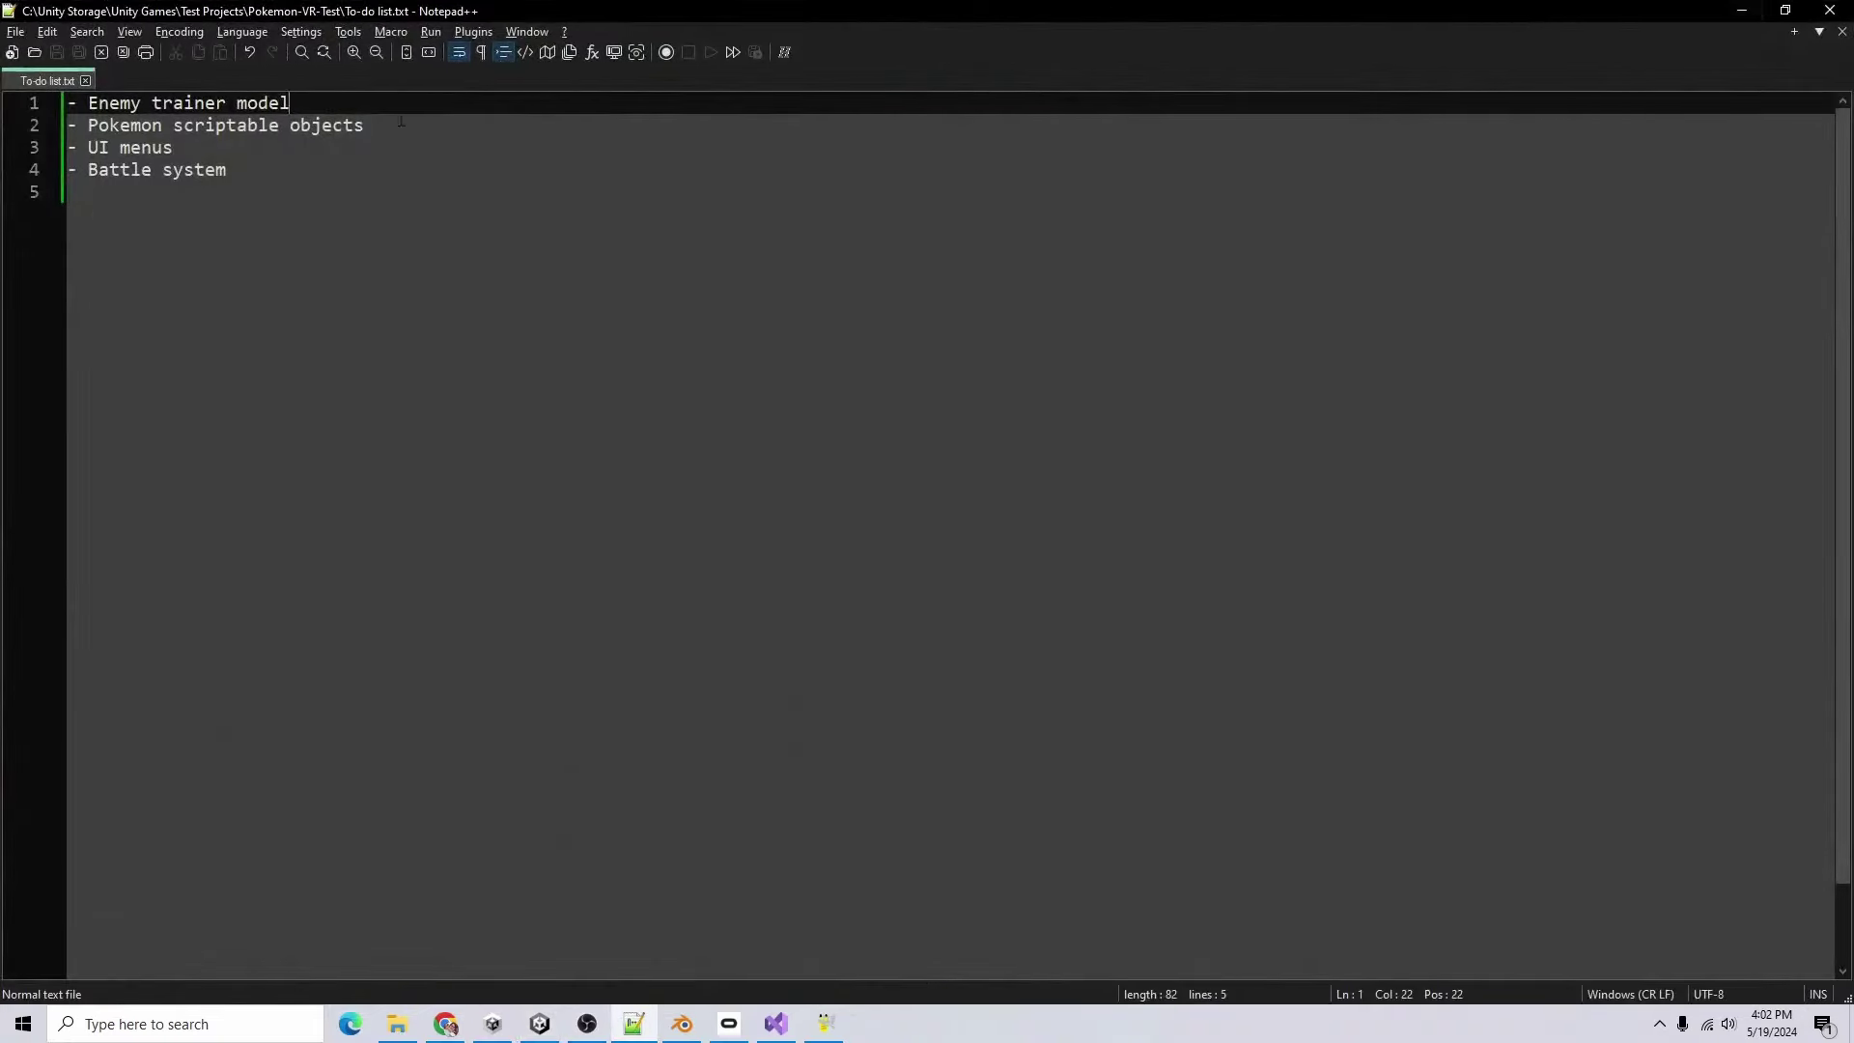
{"action": "left_click", "coordinate": [1743, 11]}
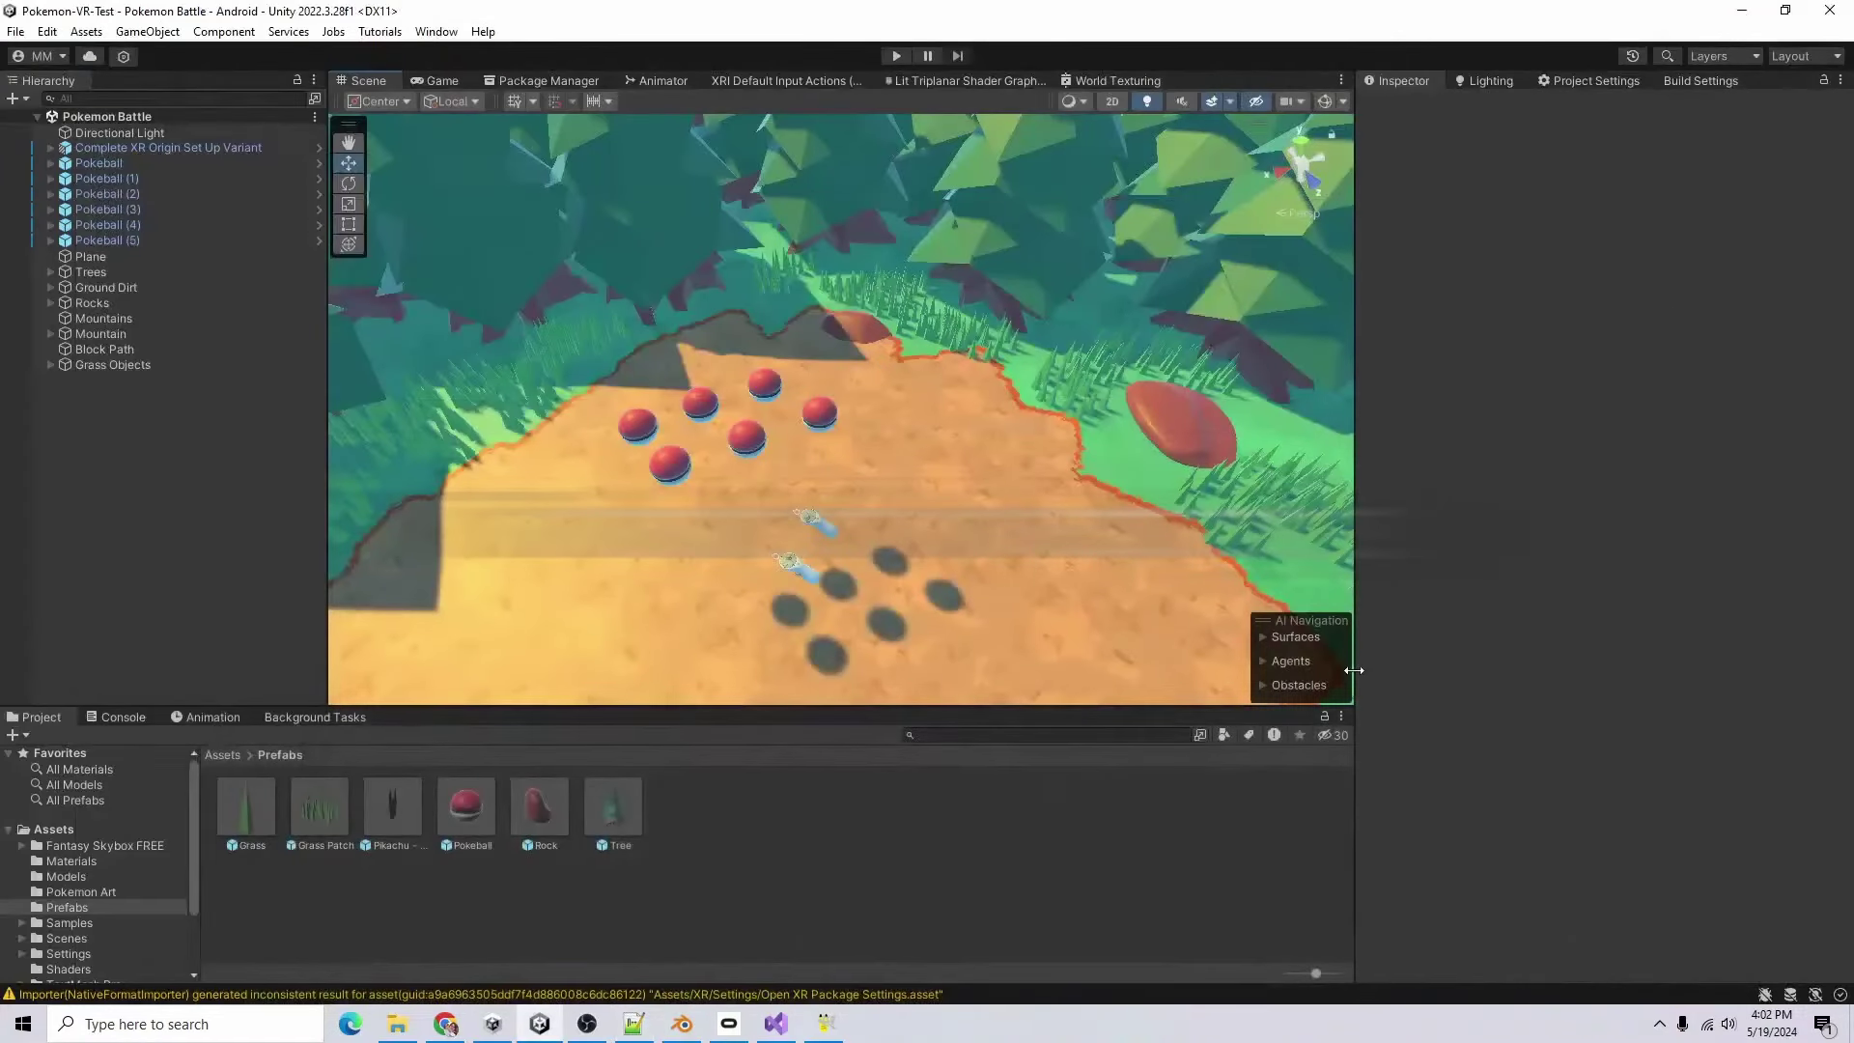